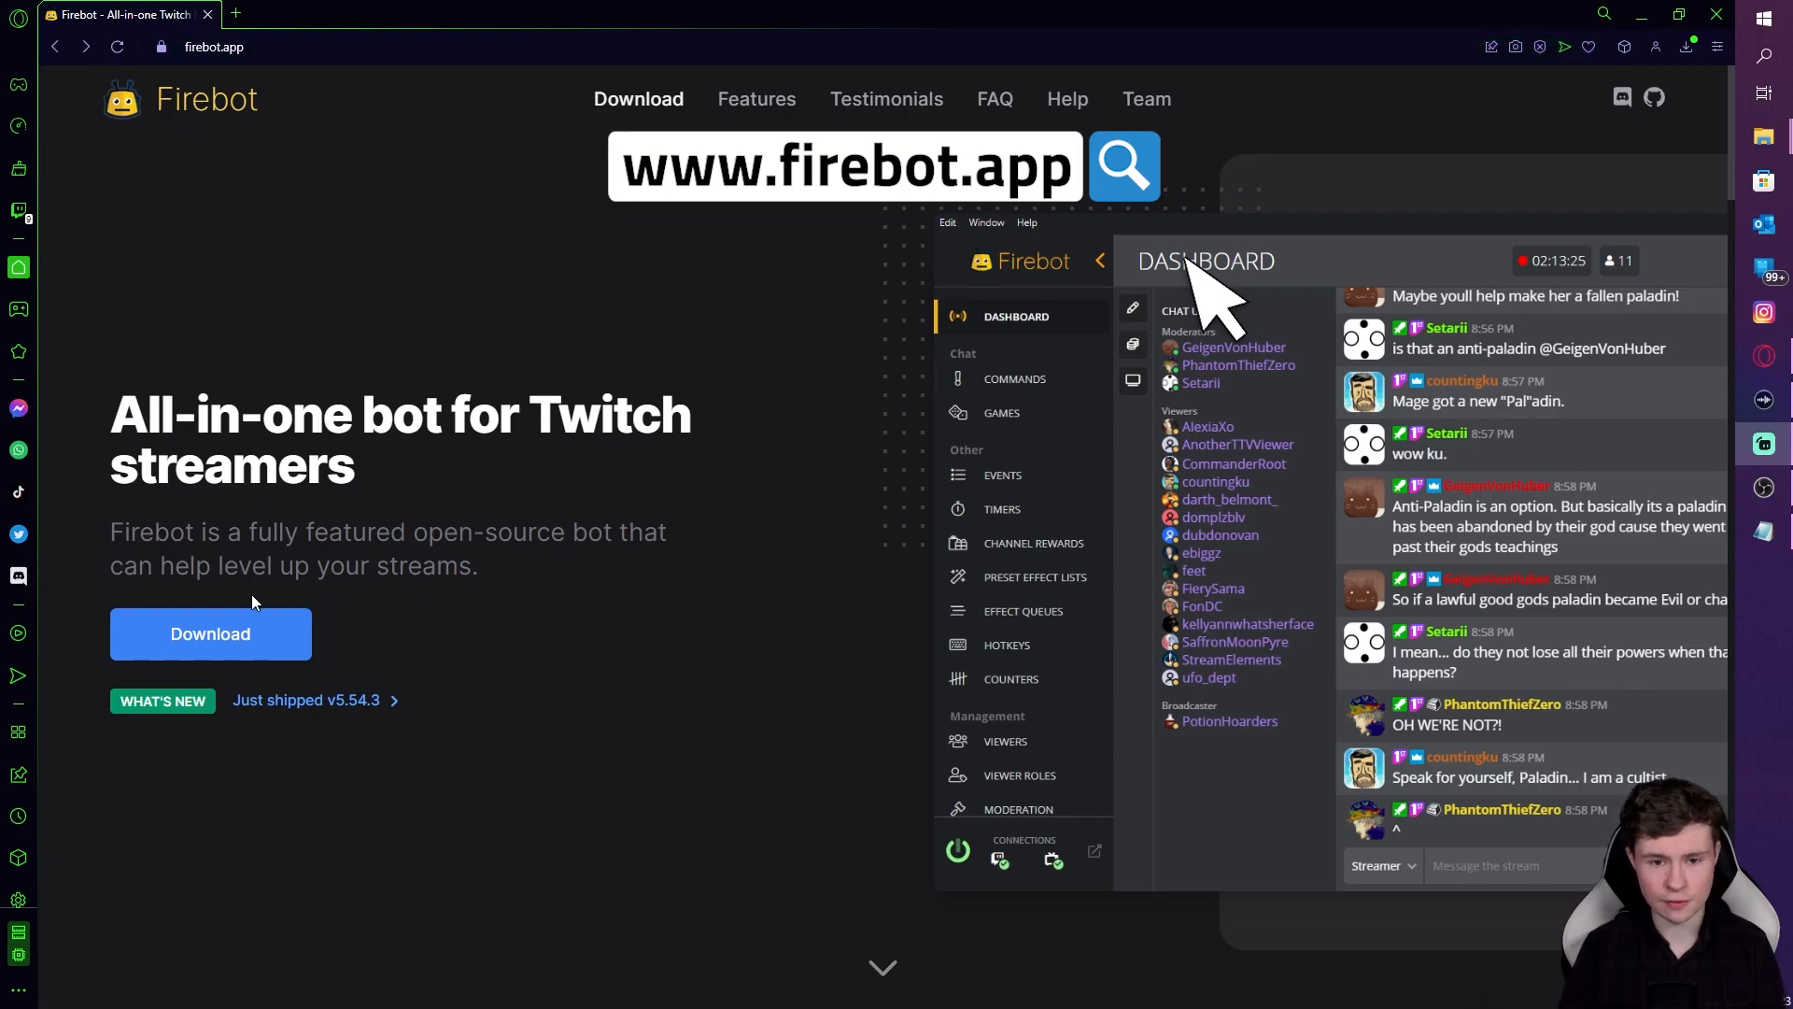
# Step: Download Firebot-v5.54.3-Setup.exe from firebot.app and save it to the Downloads folder
pyautogui.click(229, 636)
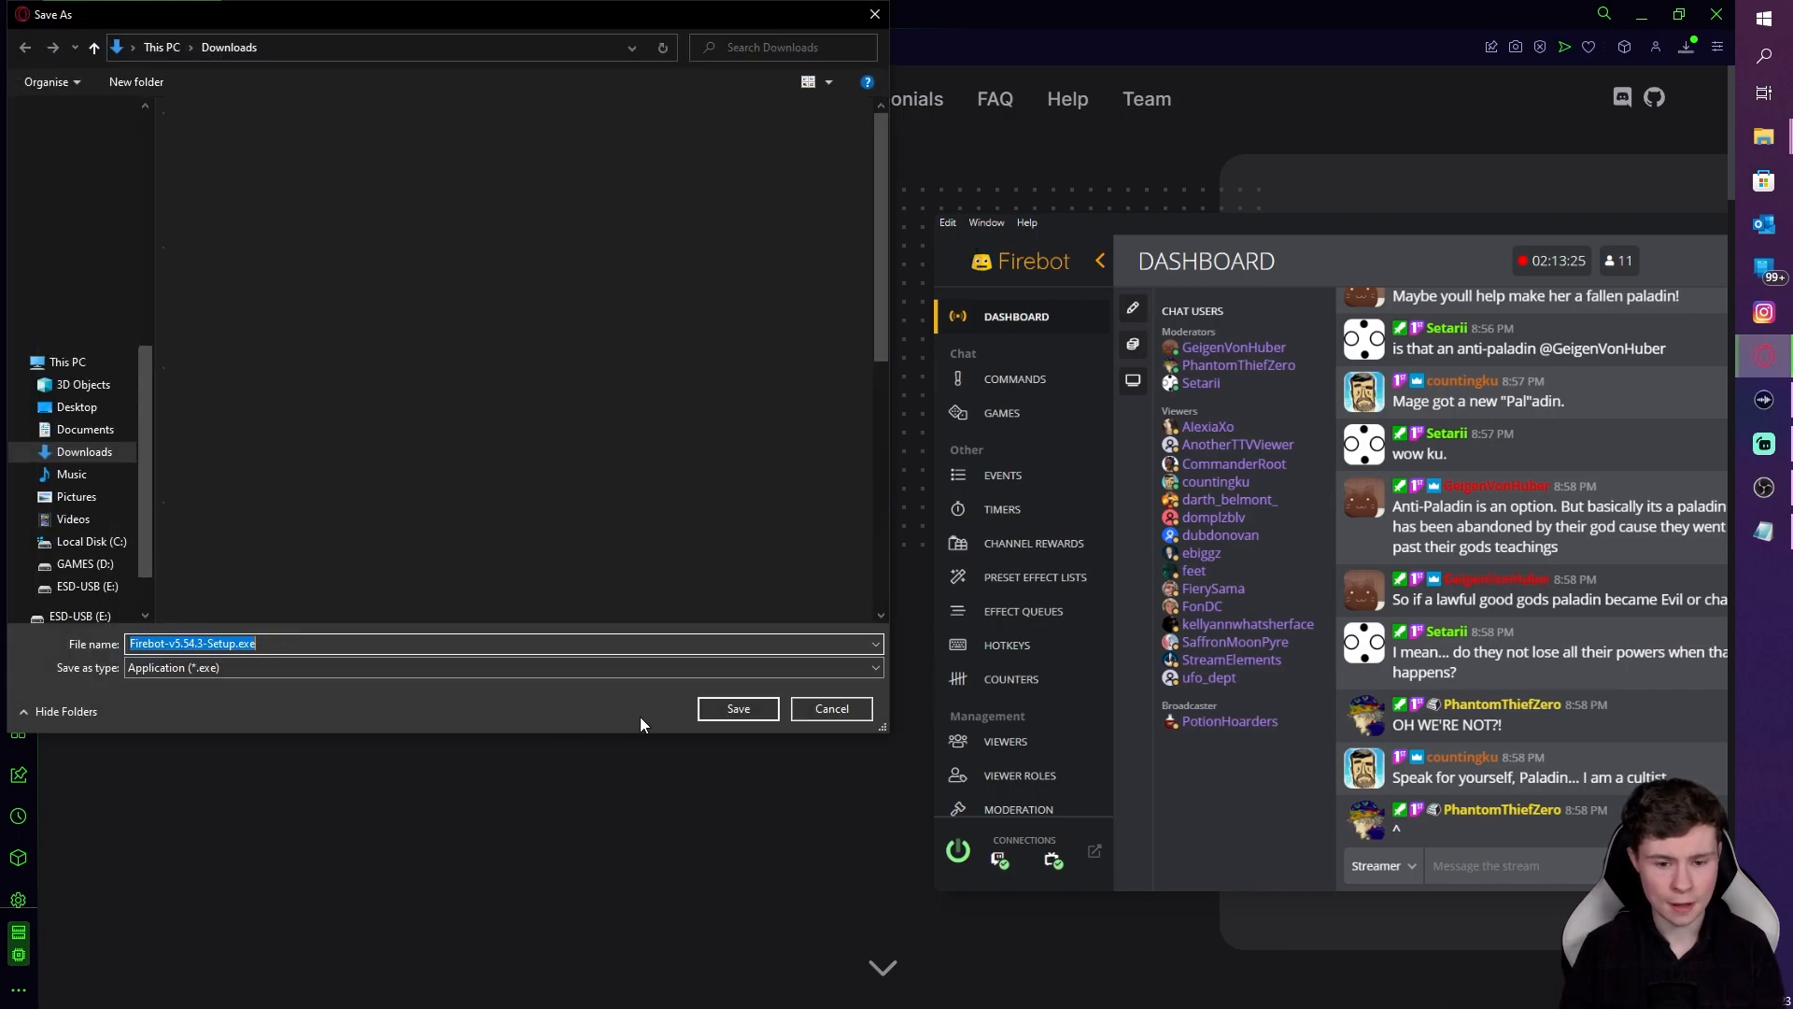
pyautogui.click(741, 708)
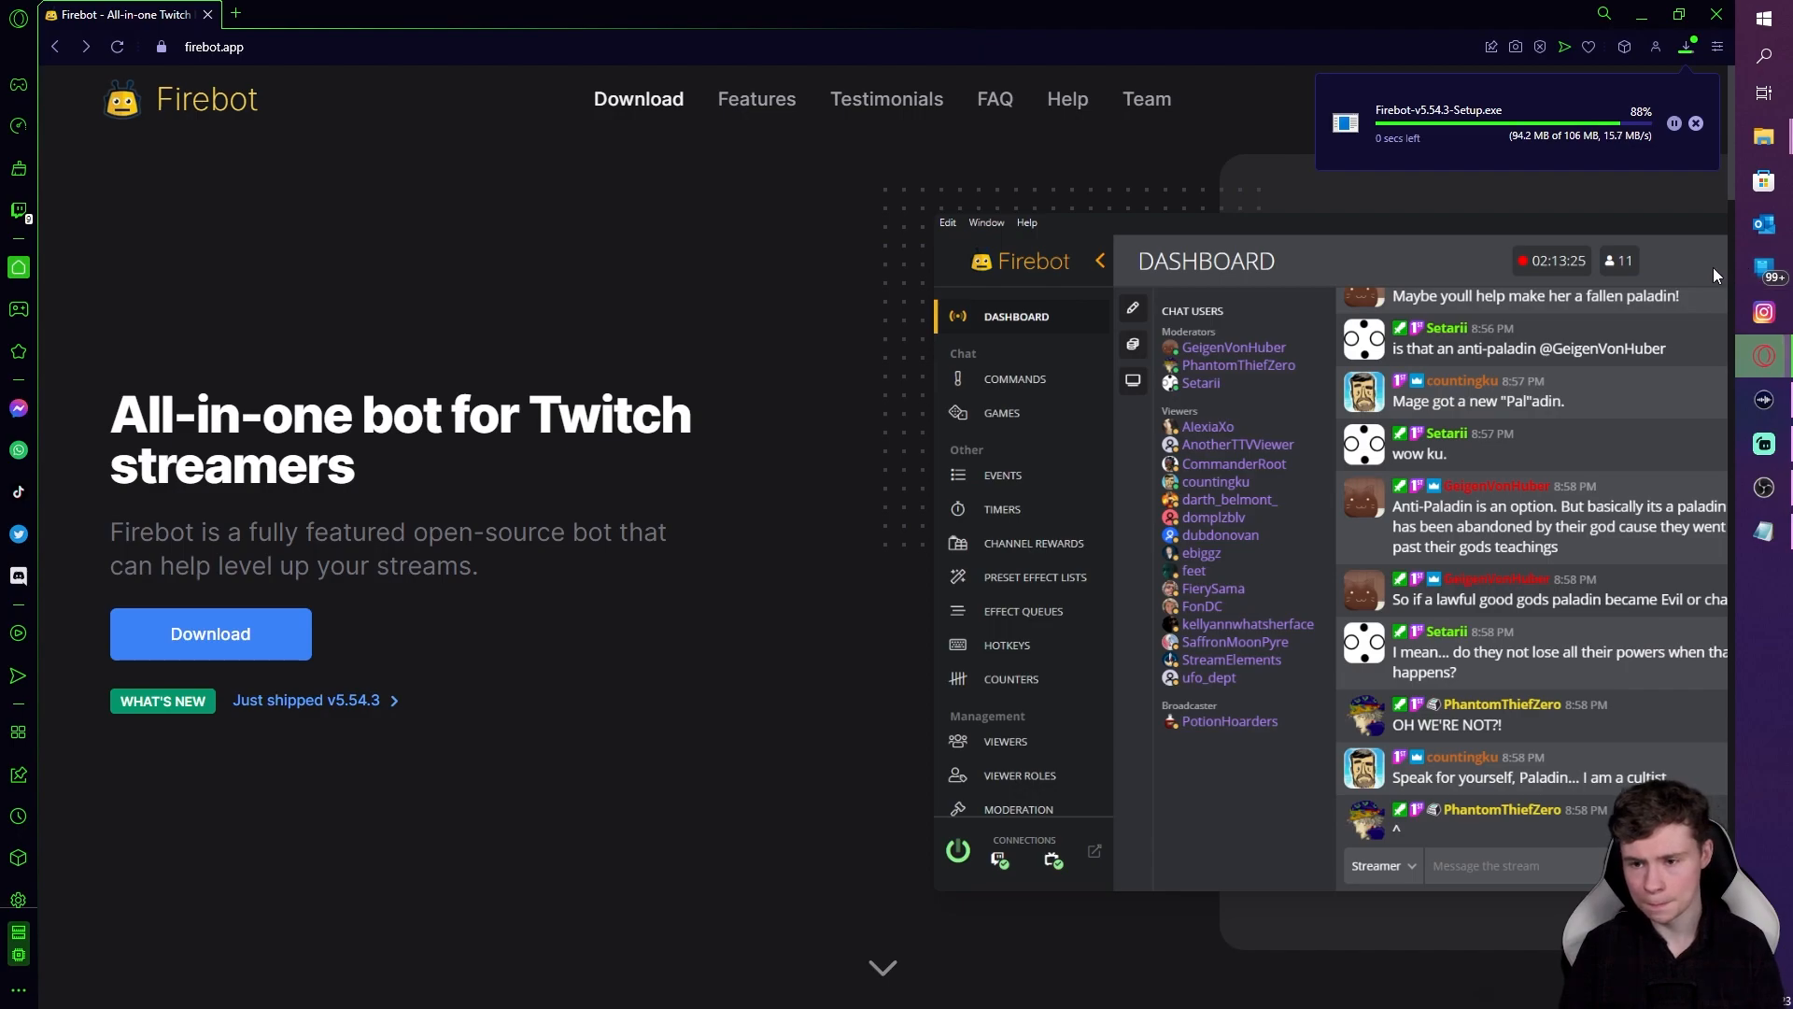
# Step: Run Firebot-v5.54.3-Setup.exe from Downloads, allowing it past the SmartScreen warning
pyautogui.moveTo(1763, 136)
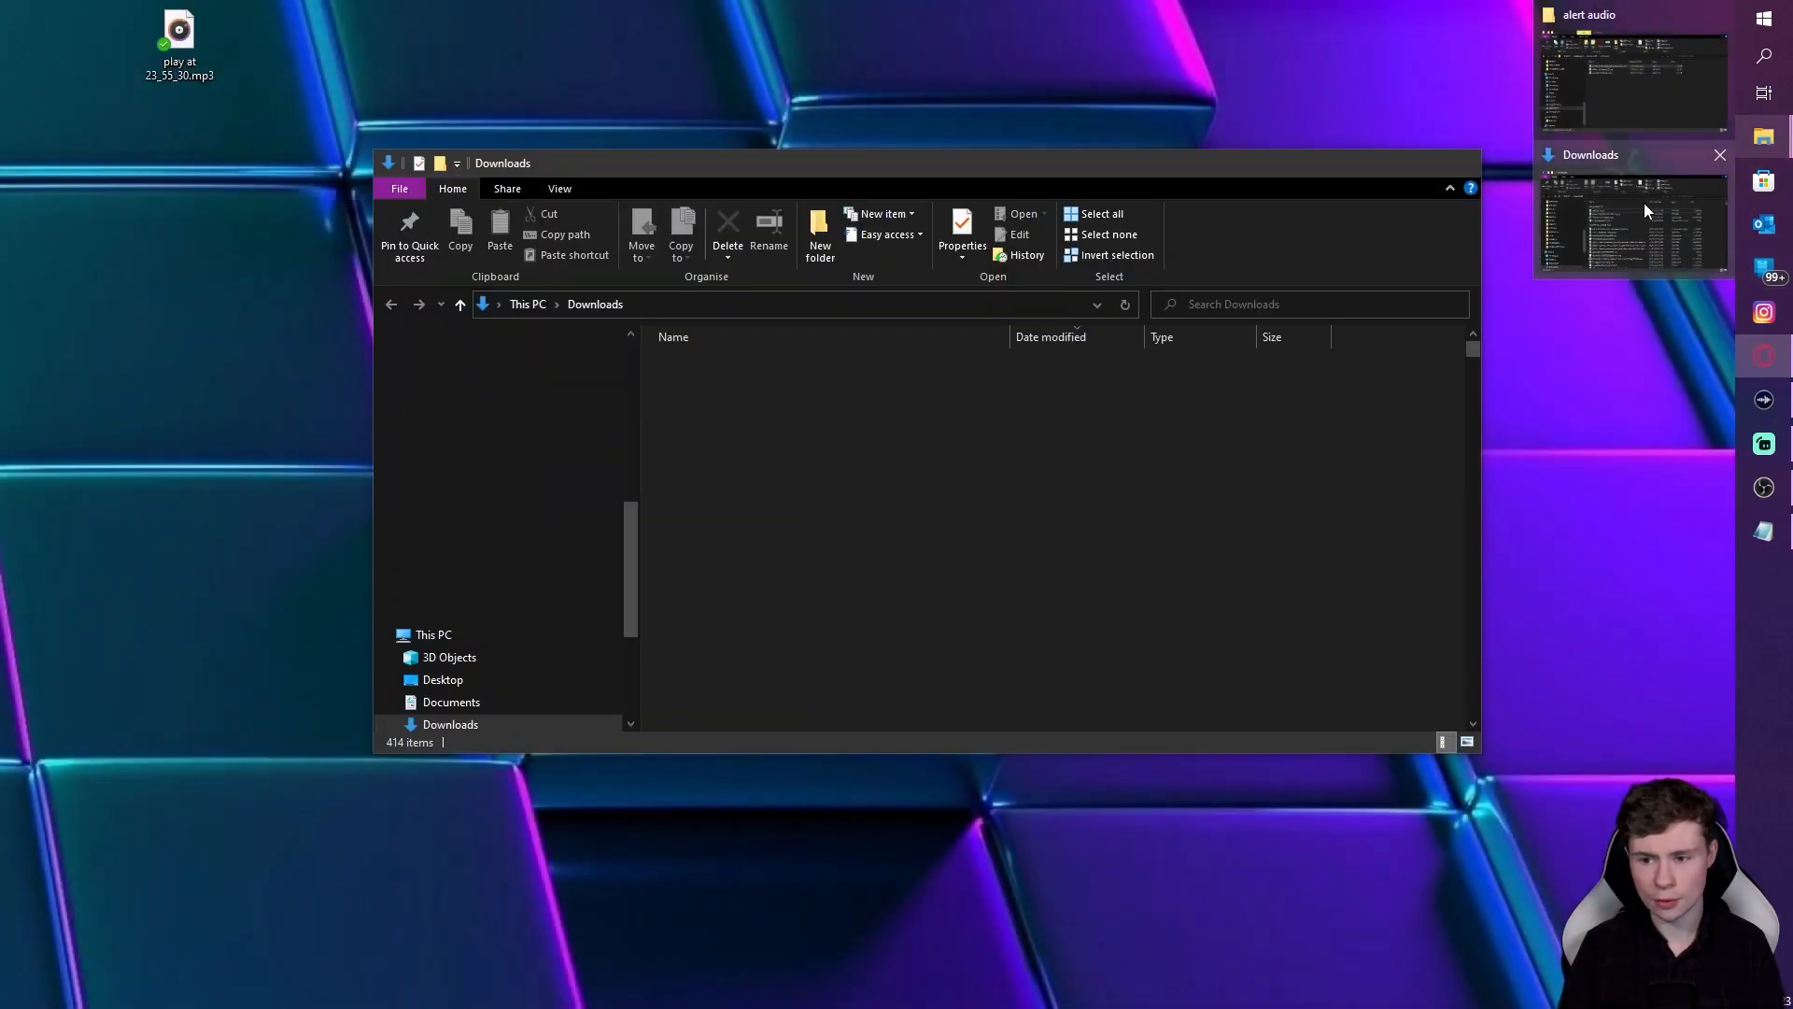
pyautogui.click(1657, 198)
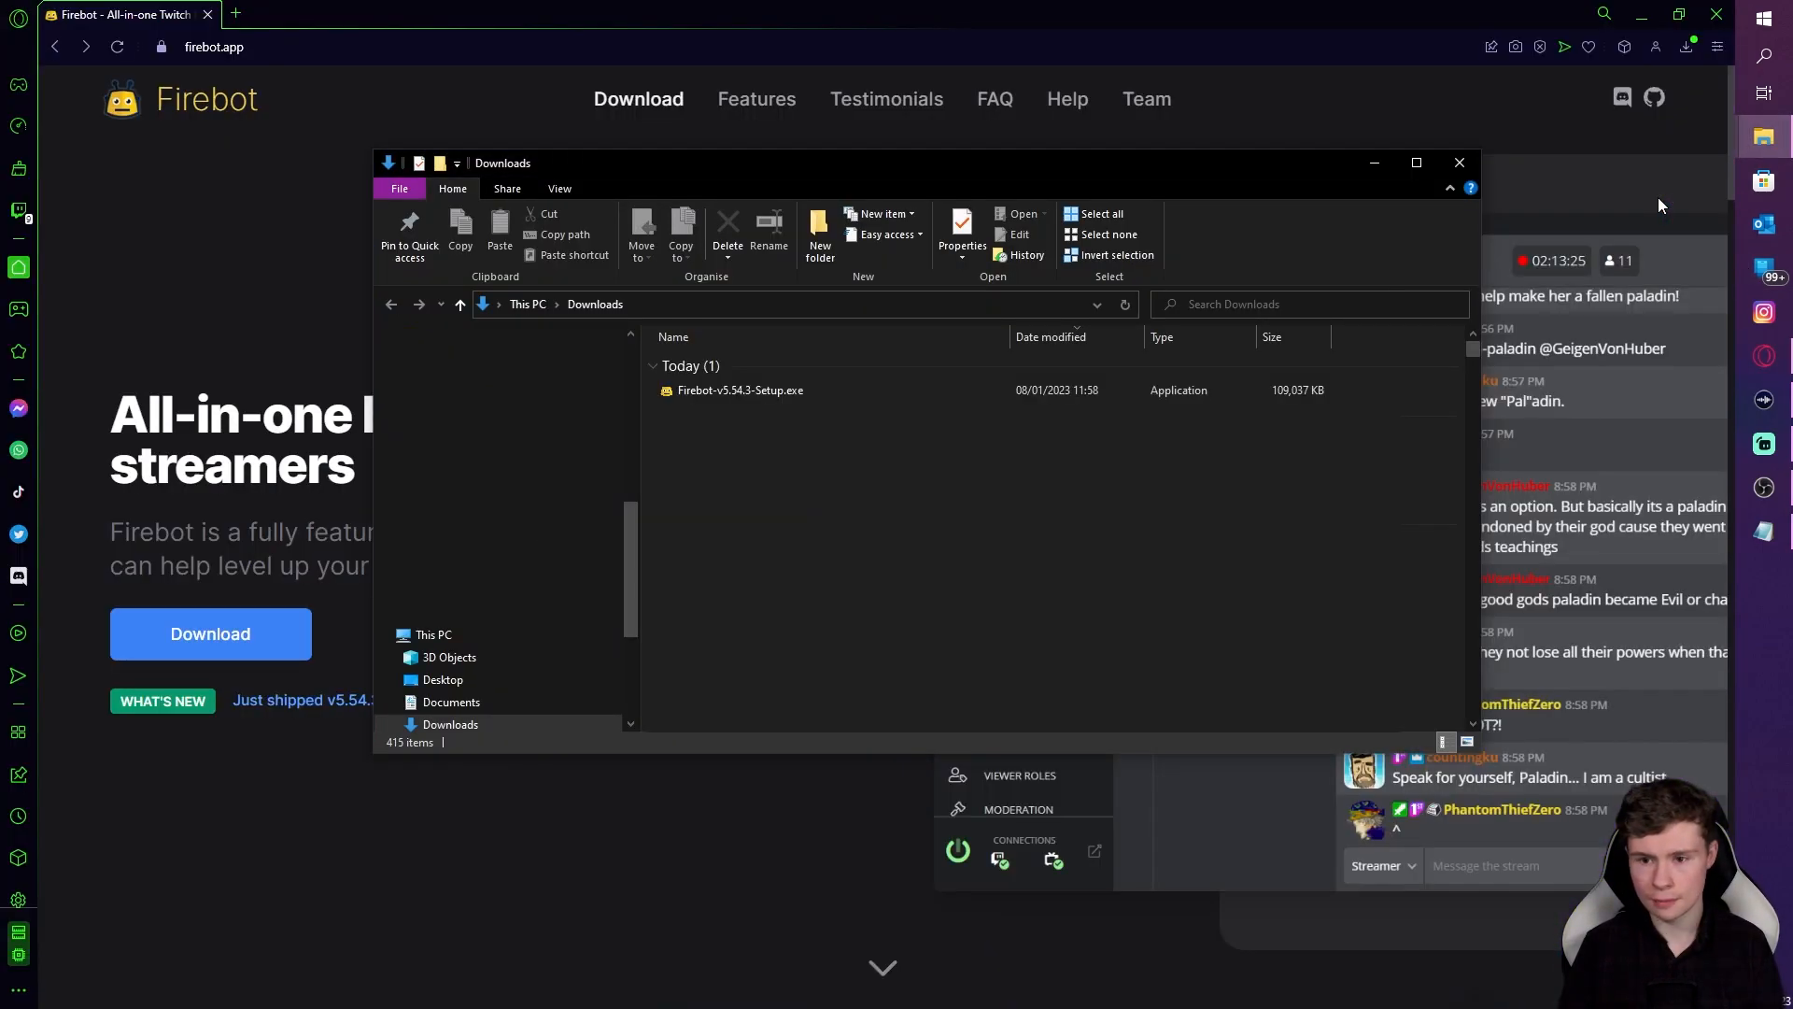
pyautogui.doubleClick(743, 396)
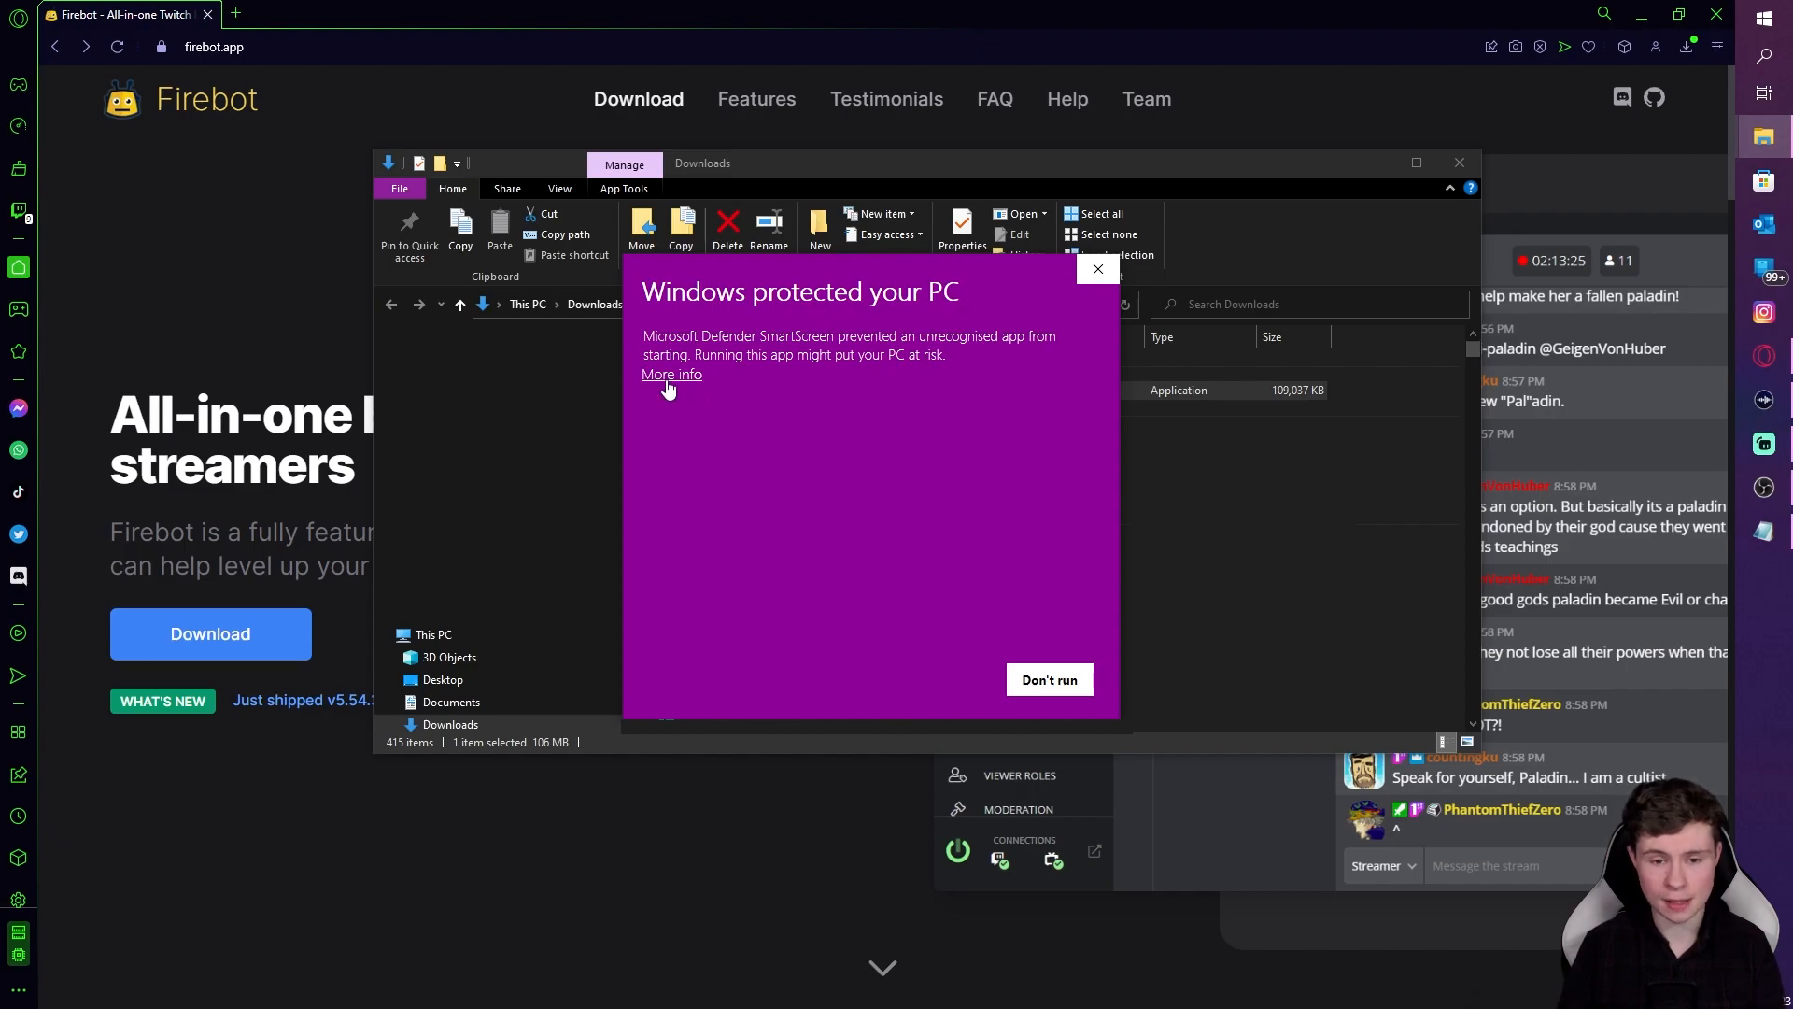
pyautogui.click(668, 385)
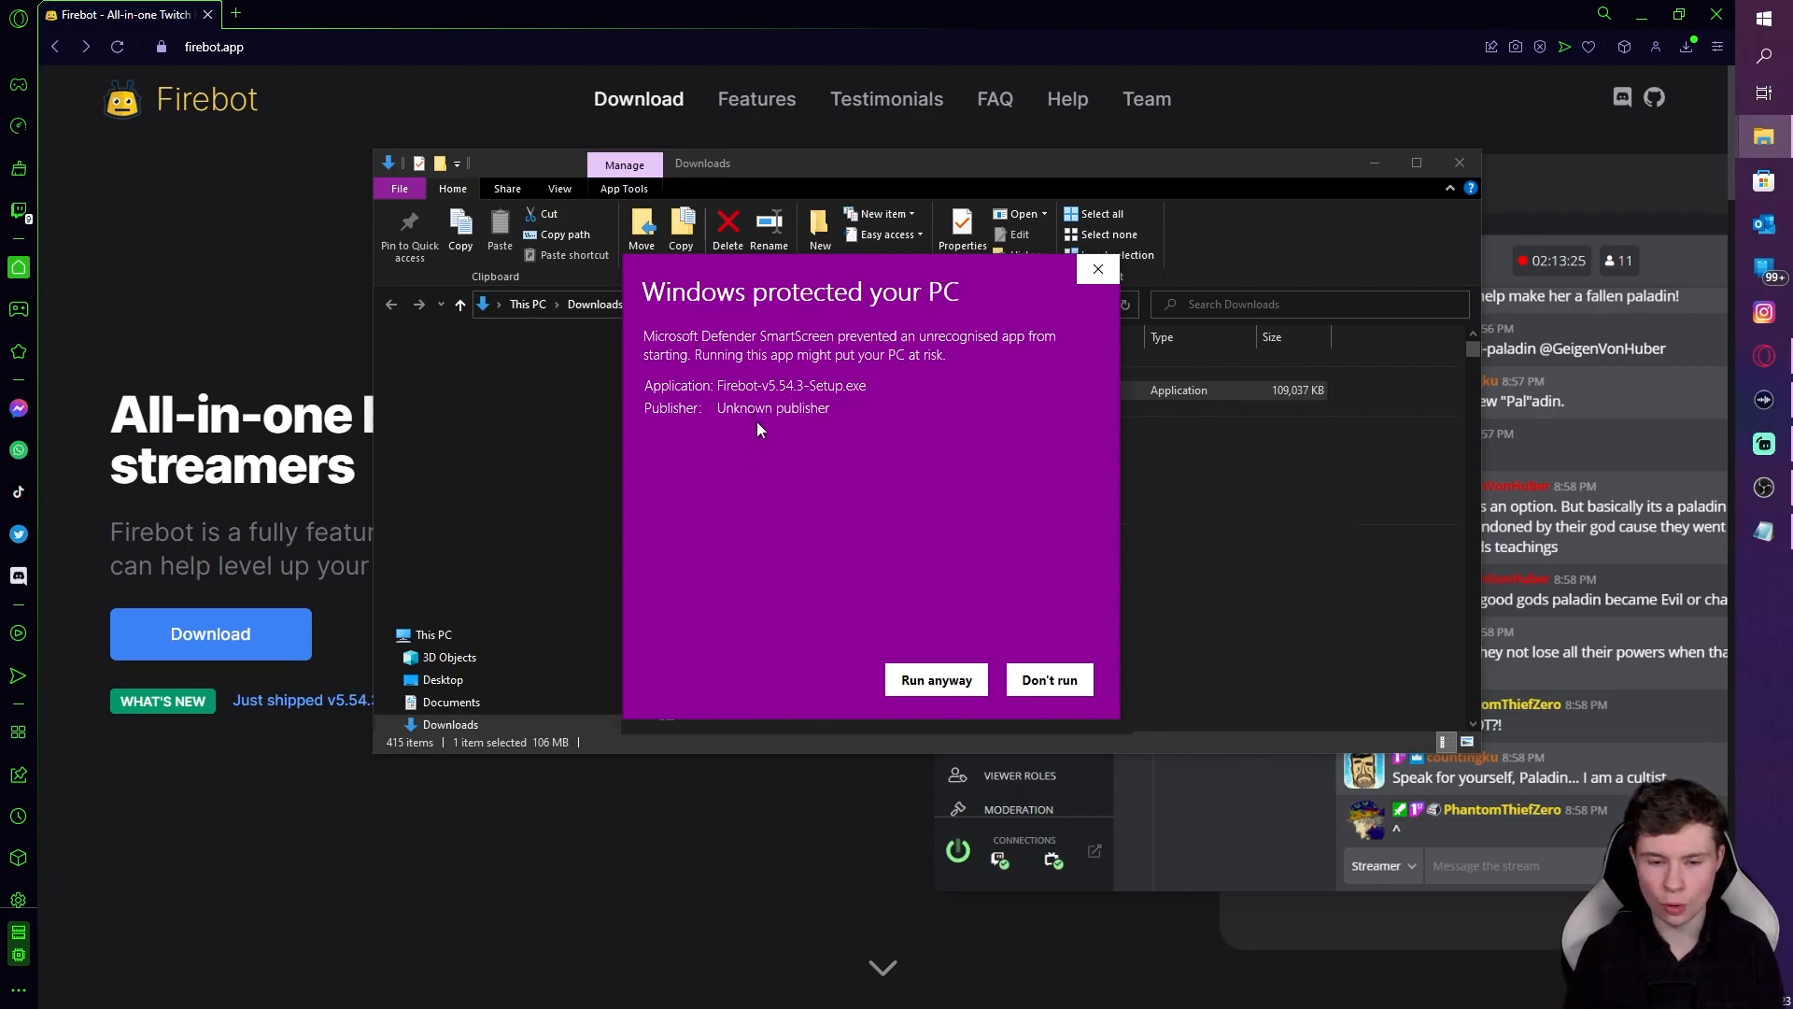
pyautogui.click(935, 680)
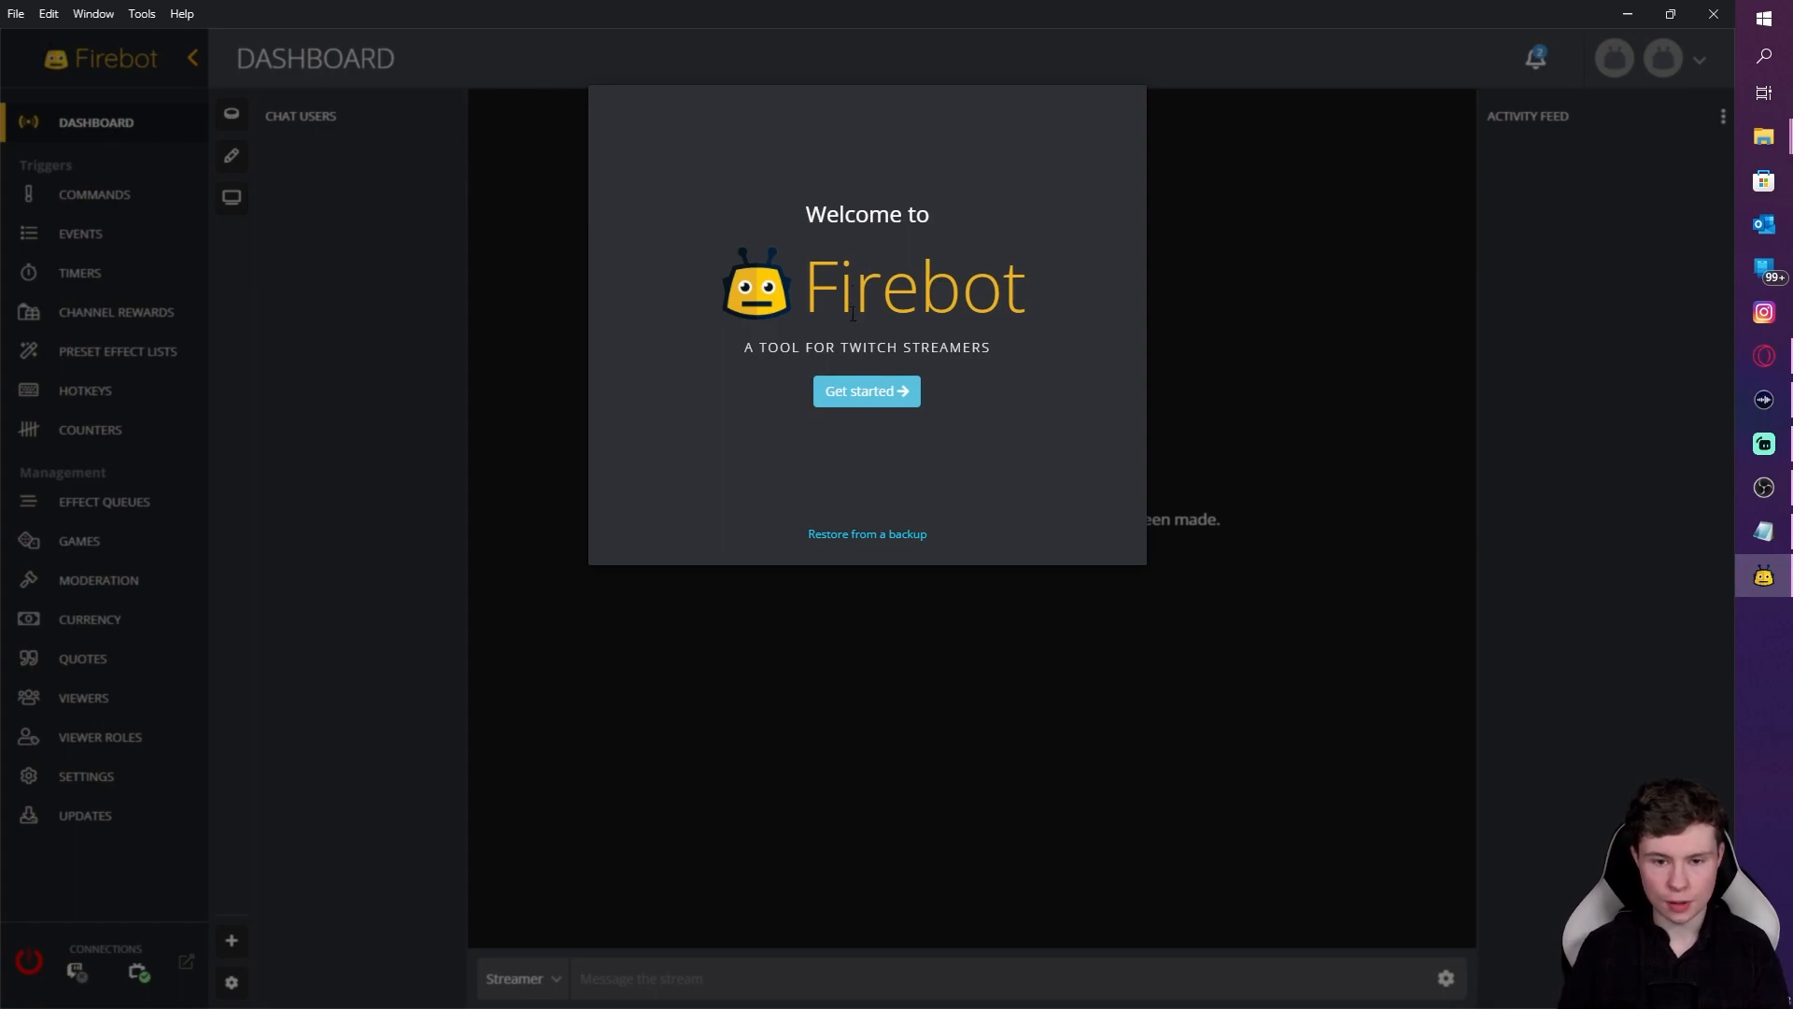
# Step: Sign in the streamer account and complete Firebot's welcome wizard through the overlay step
pyautogui.click(873, 390)
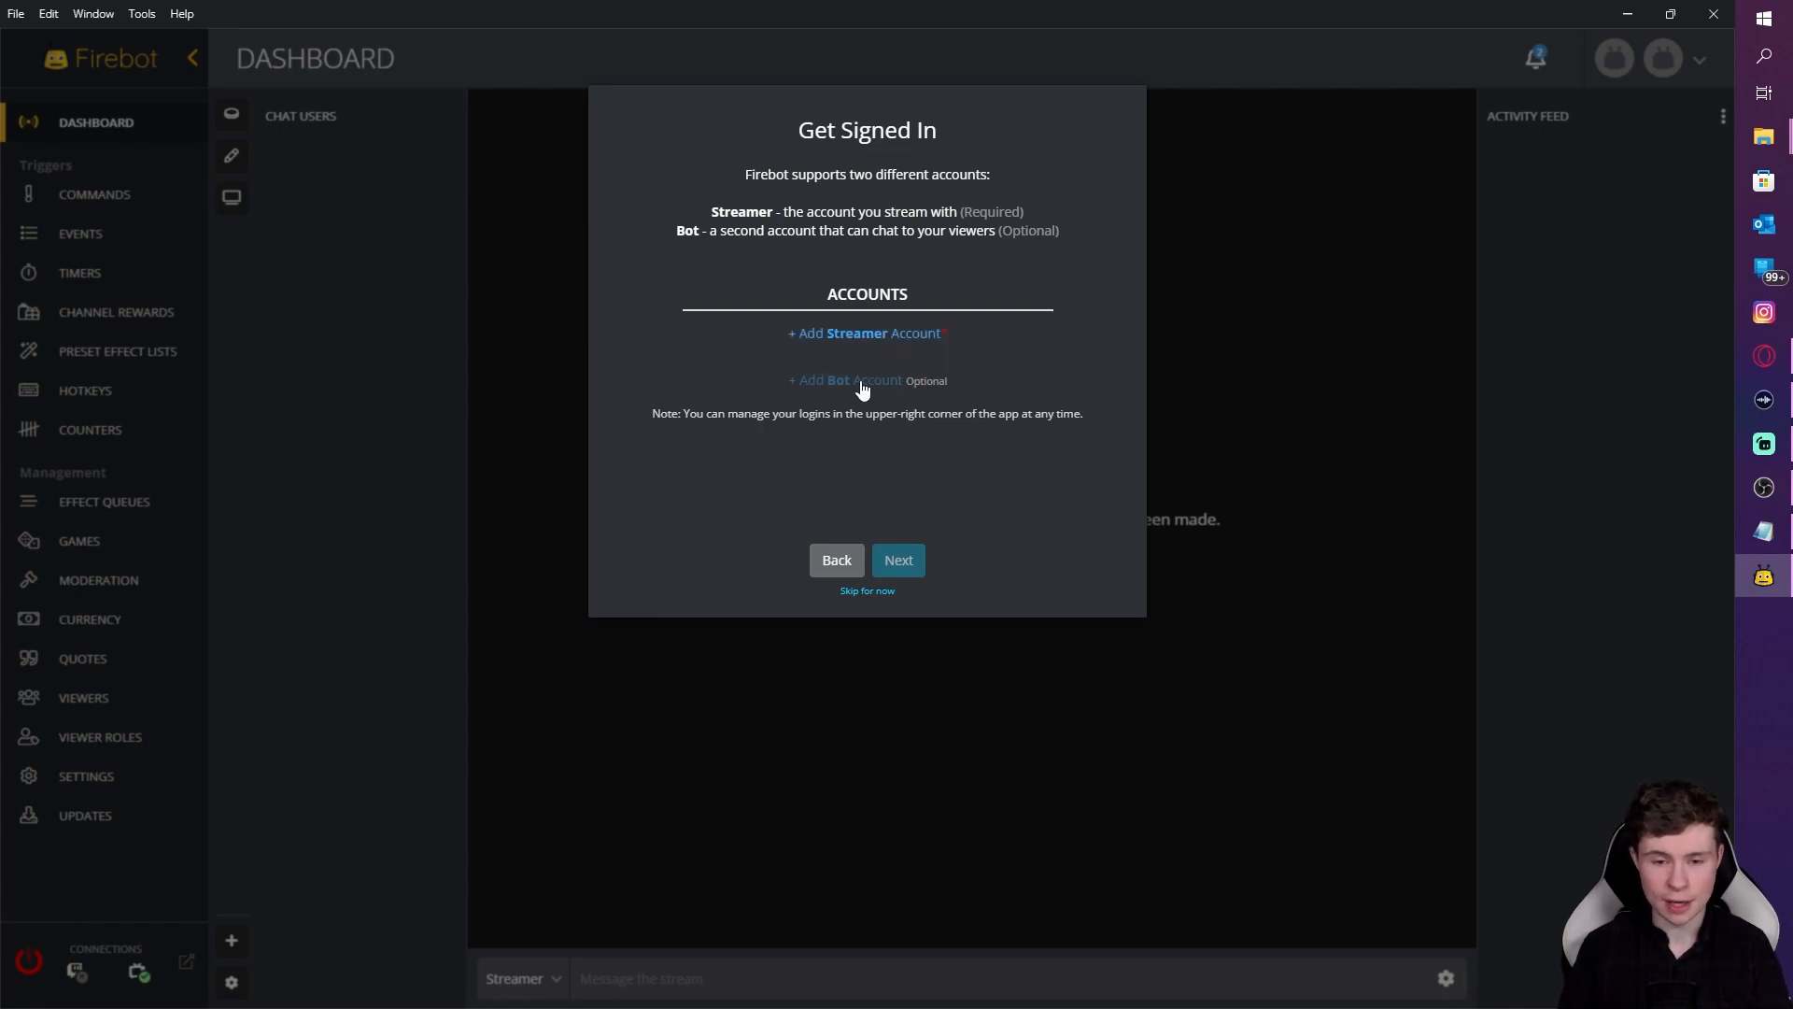
pyautogui.click(857, 340)
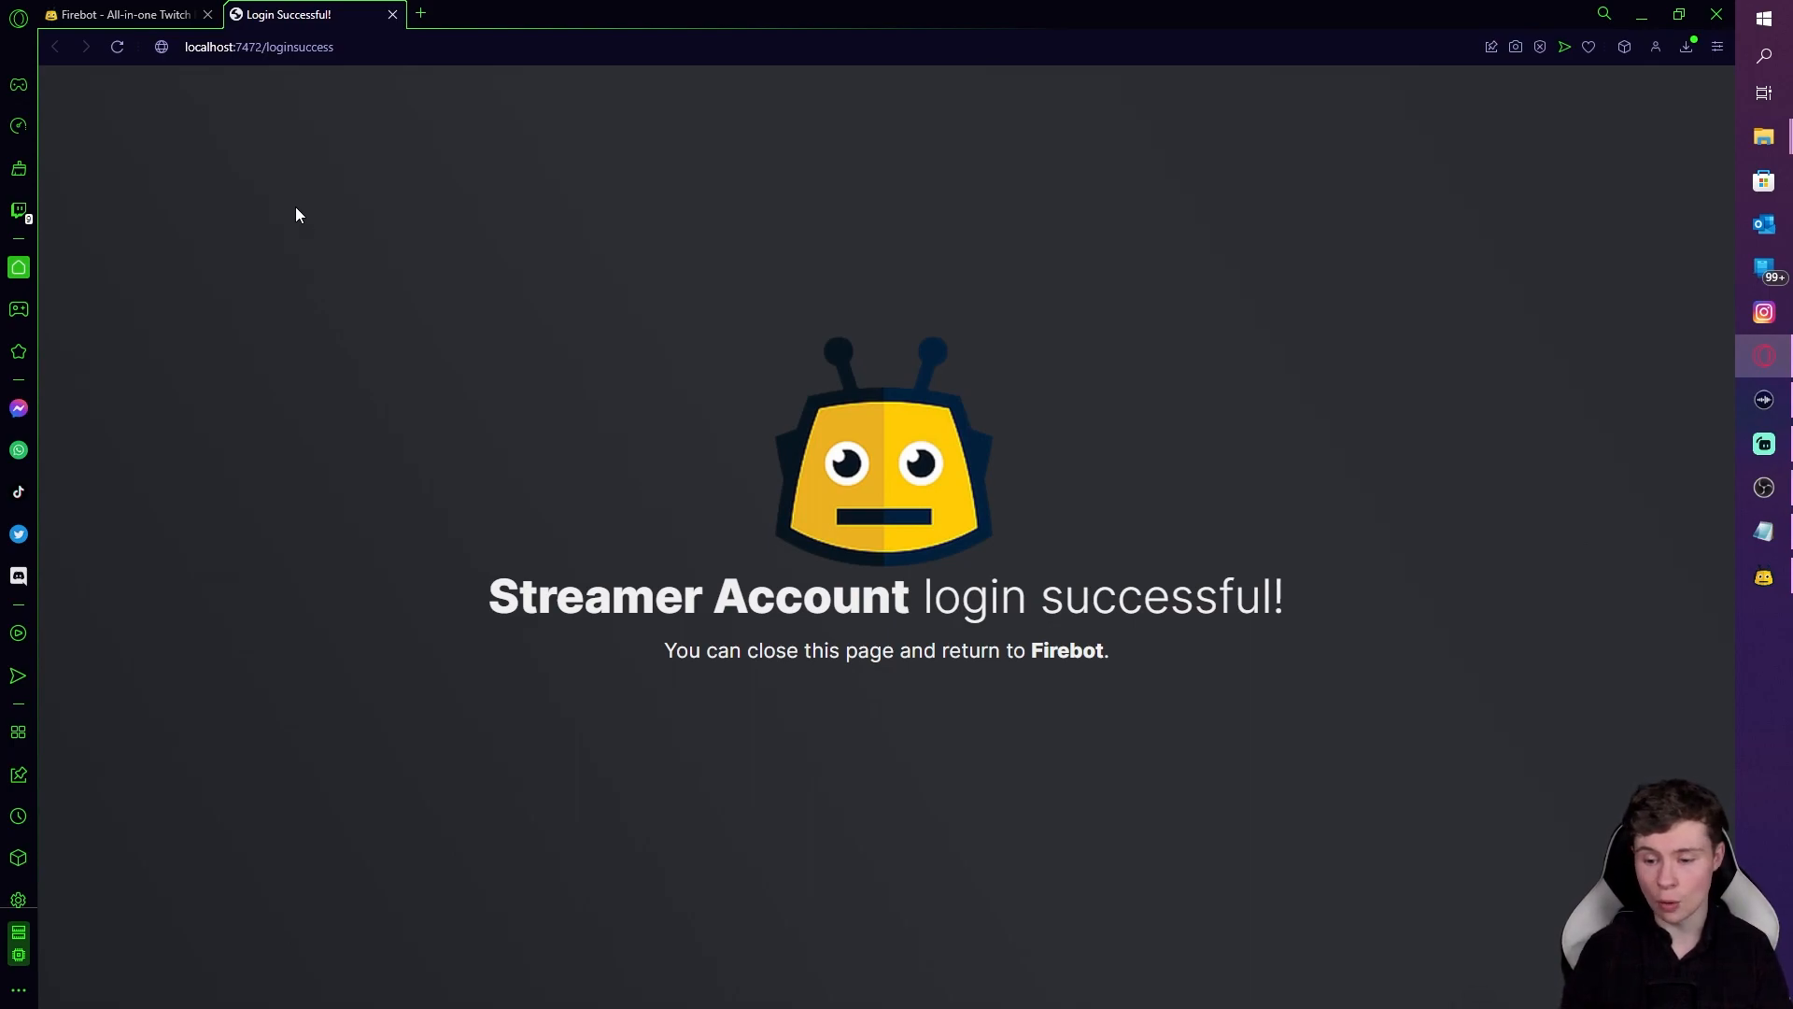
pyautogui.click(393, 15)
pyautogui.click(1763, 577)
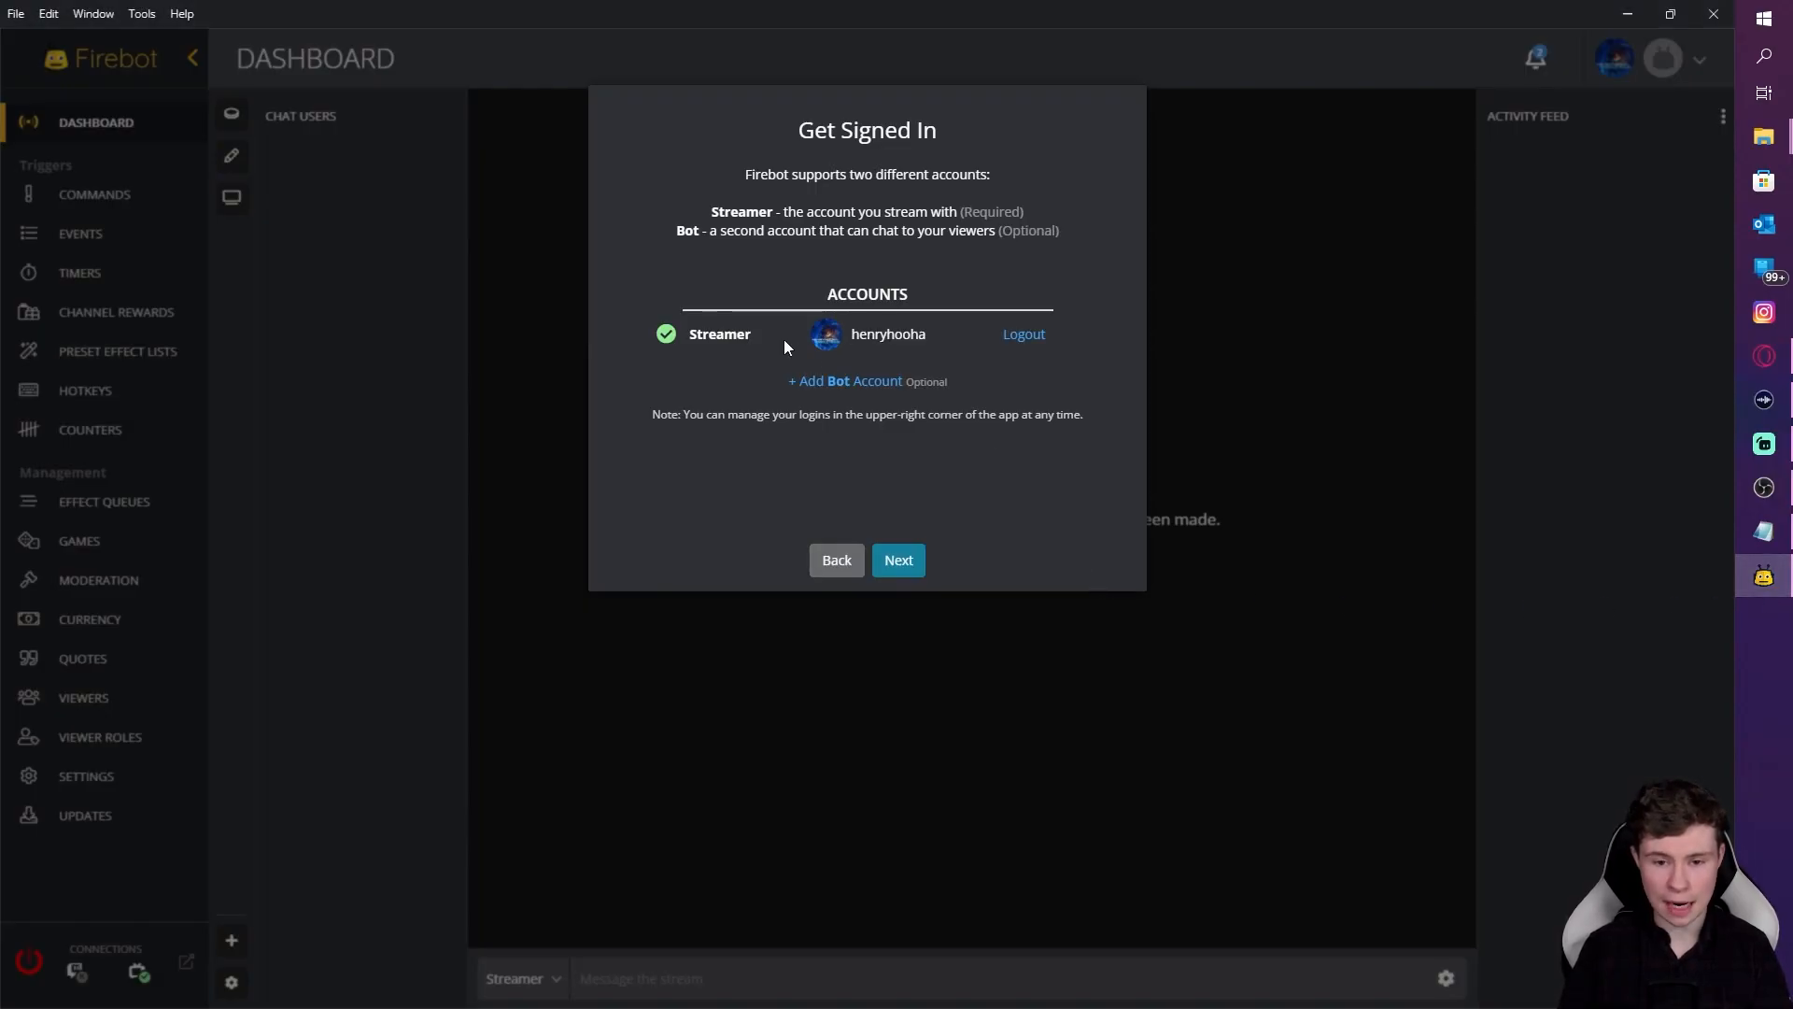
pyautogui.click(914, 564)
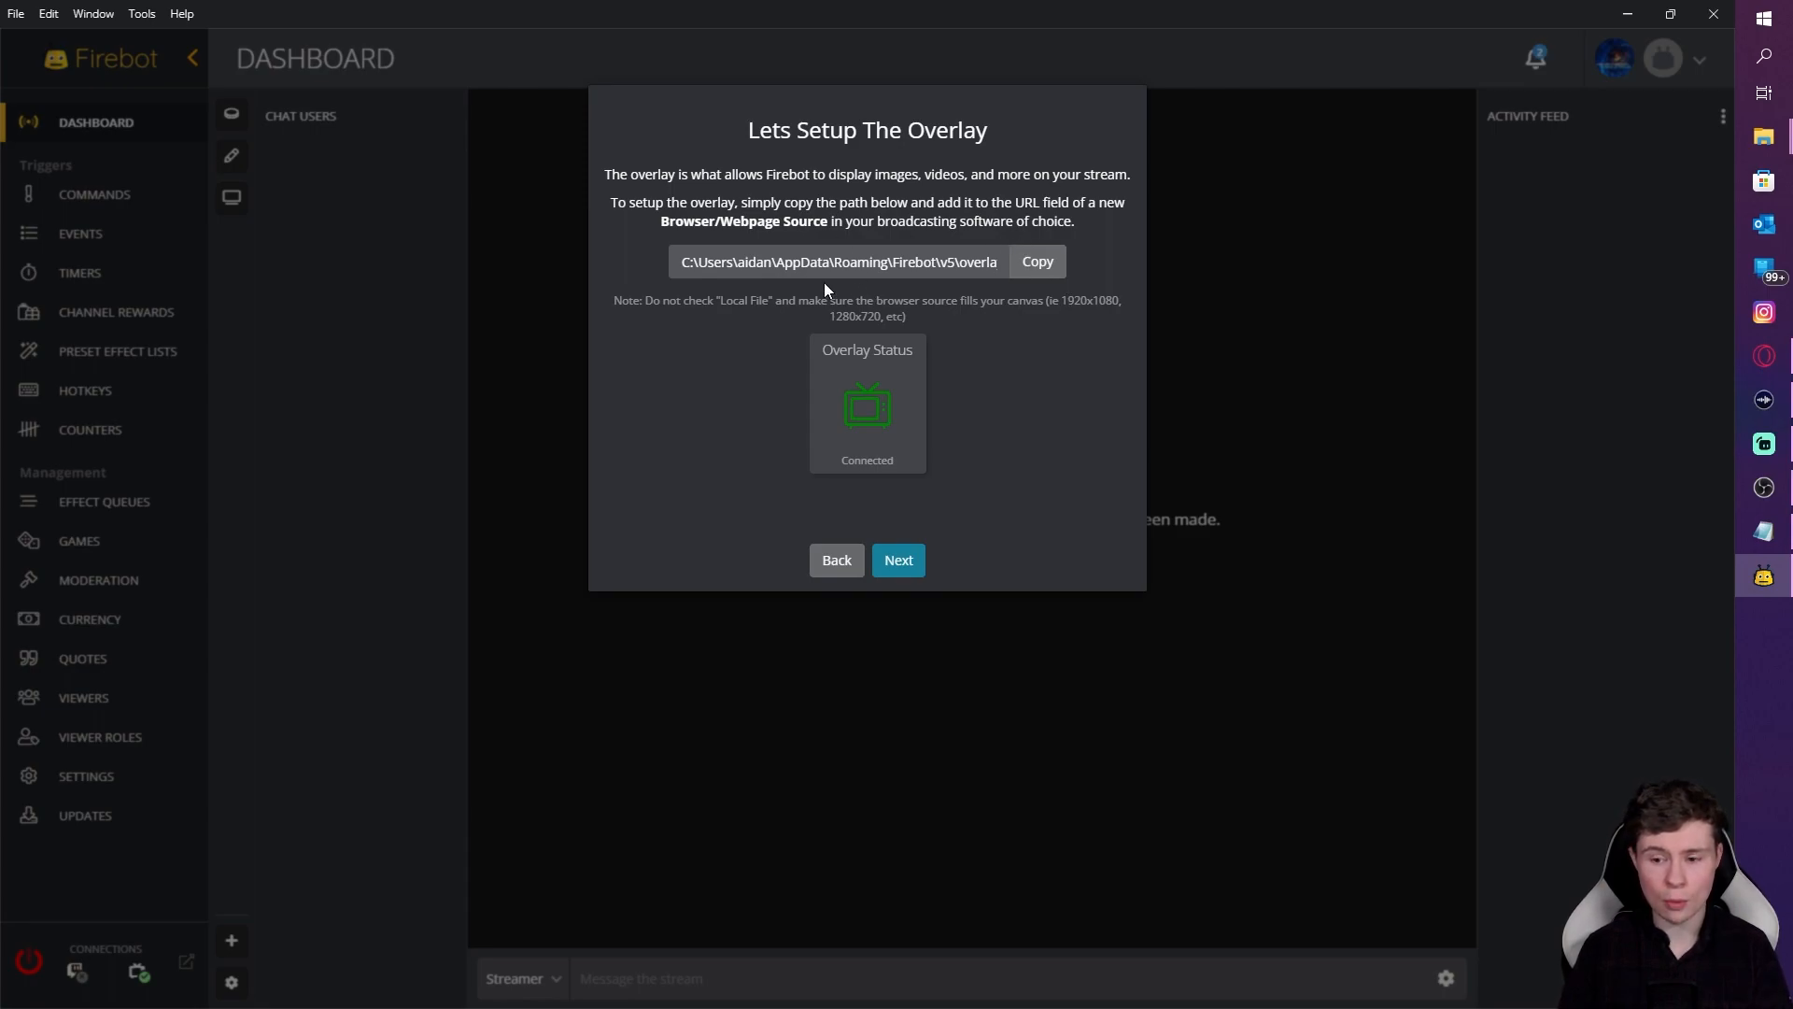
pyautogui.click(898, 563)
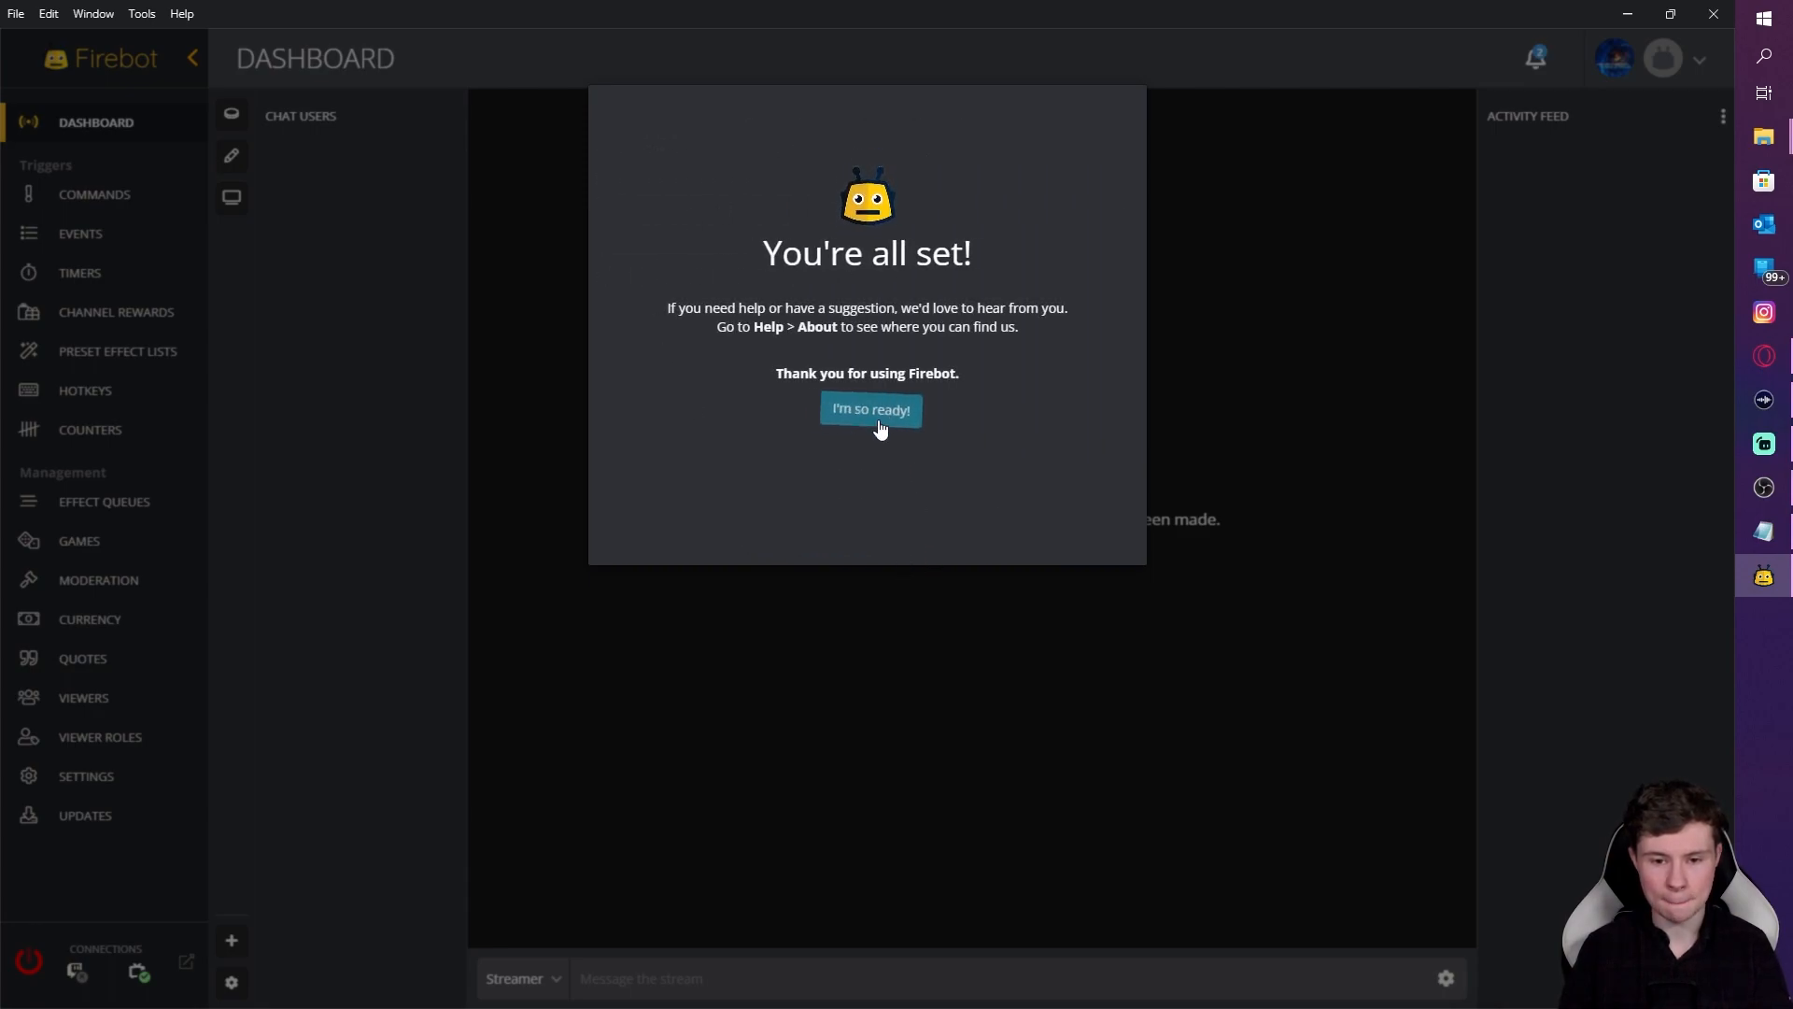
pyautogui.click(841, 415)
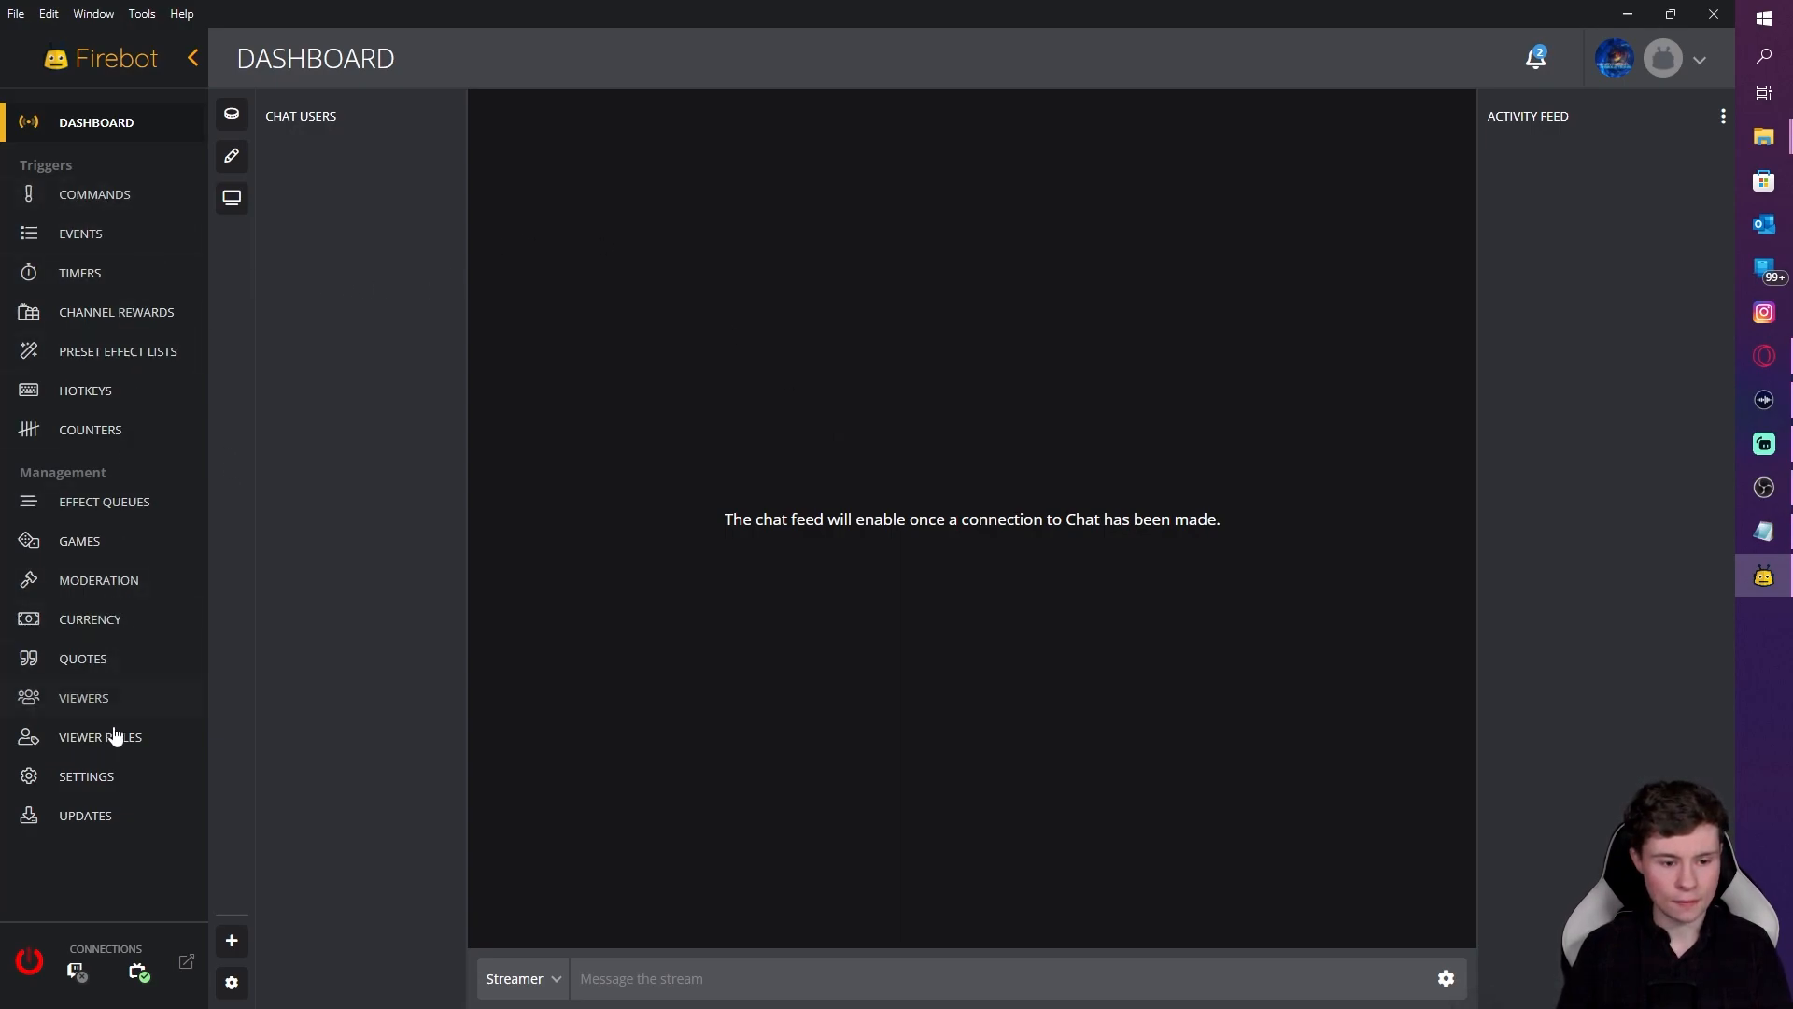
# Step: Copy the OBS/Streamlabs Desktop overlay path from Firebot's Overlay settings
pyautogui.click(94, 780)
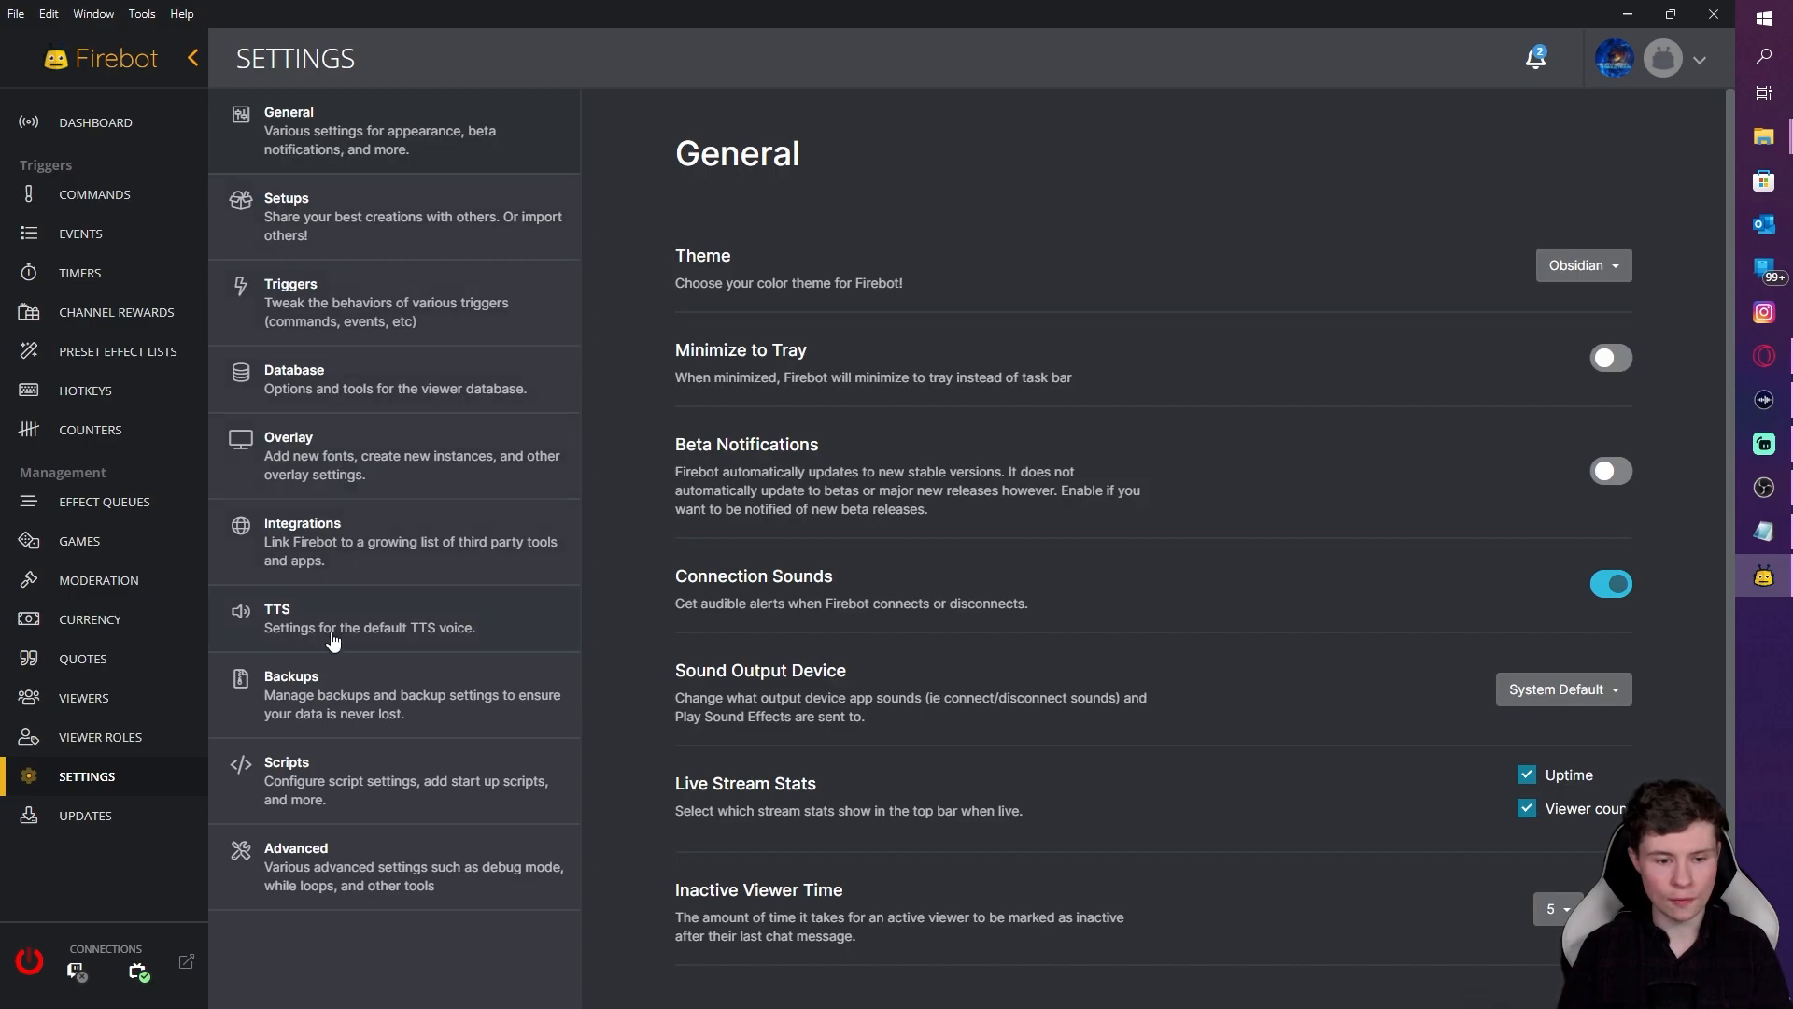
pyautogui.click(375, 474)
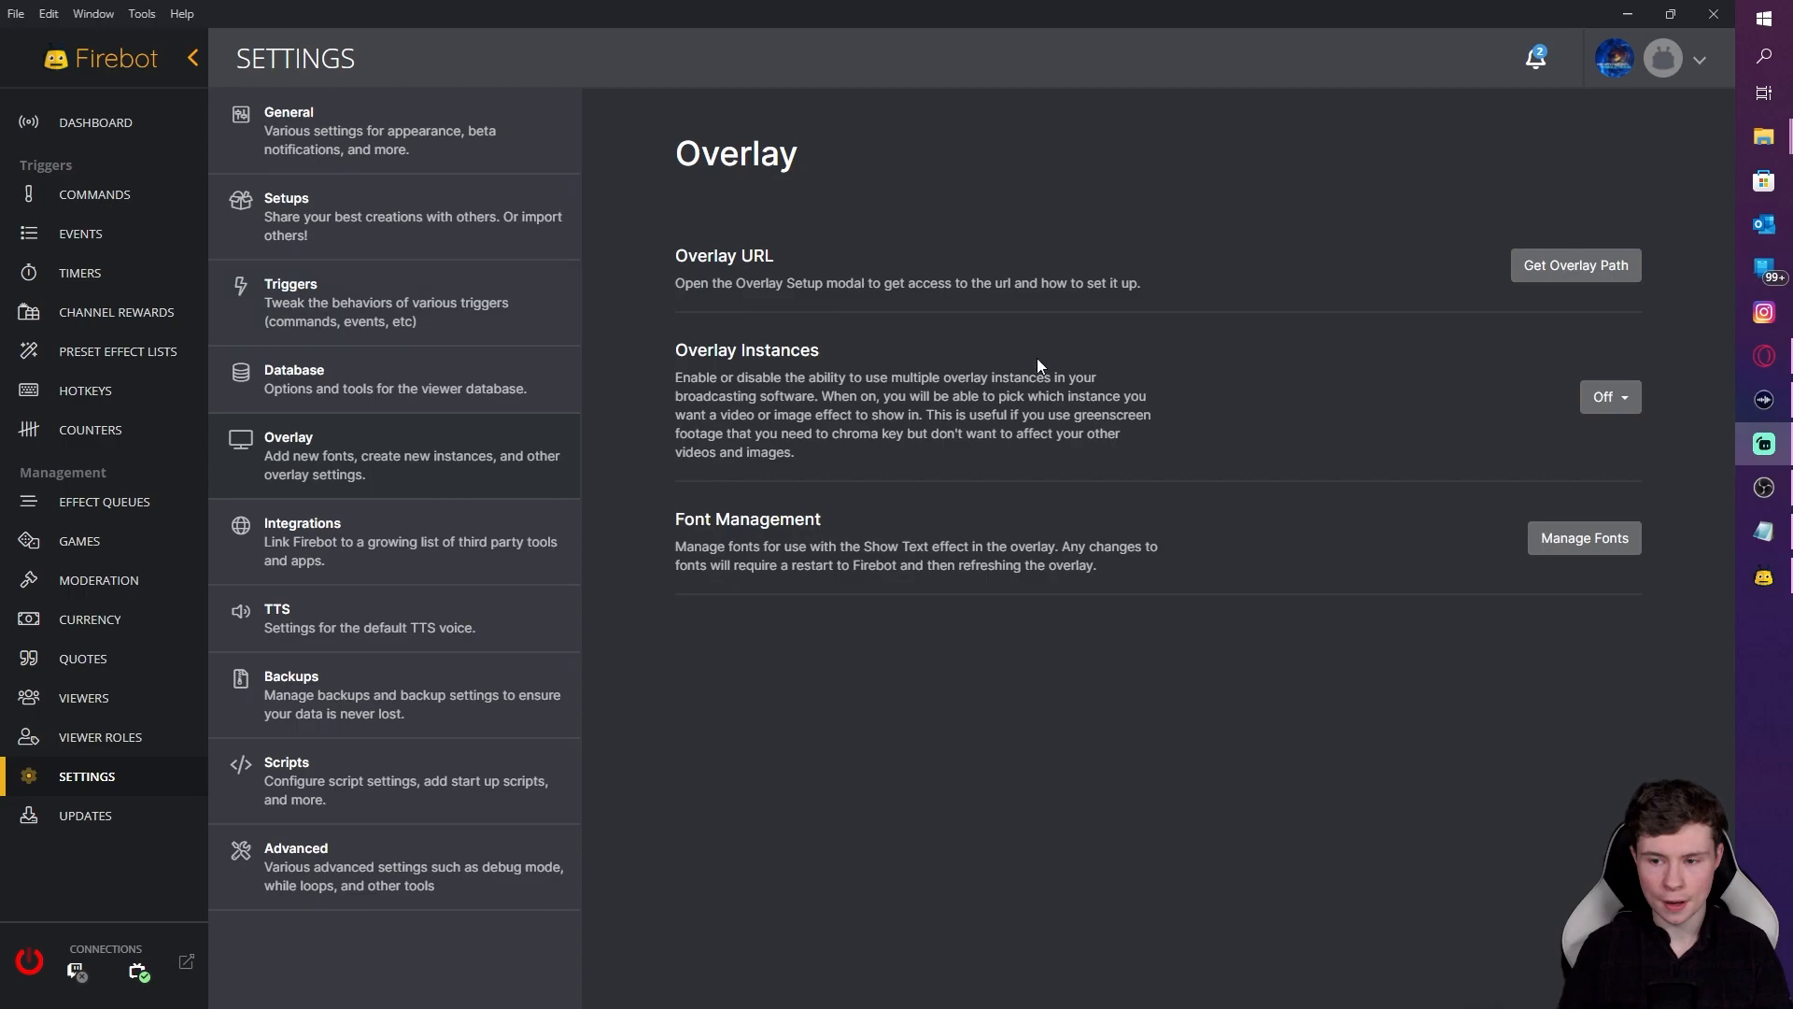
pyautogui.click(1582, 280)
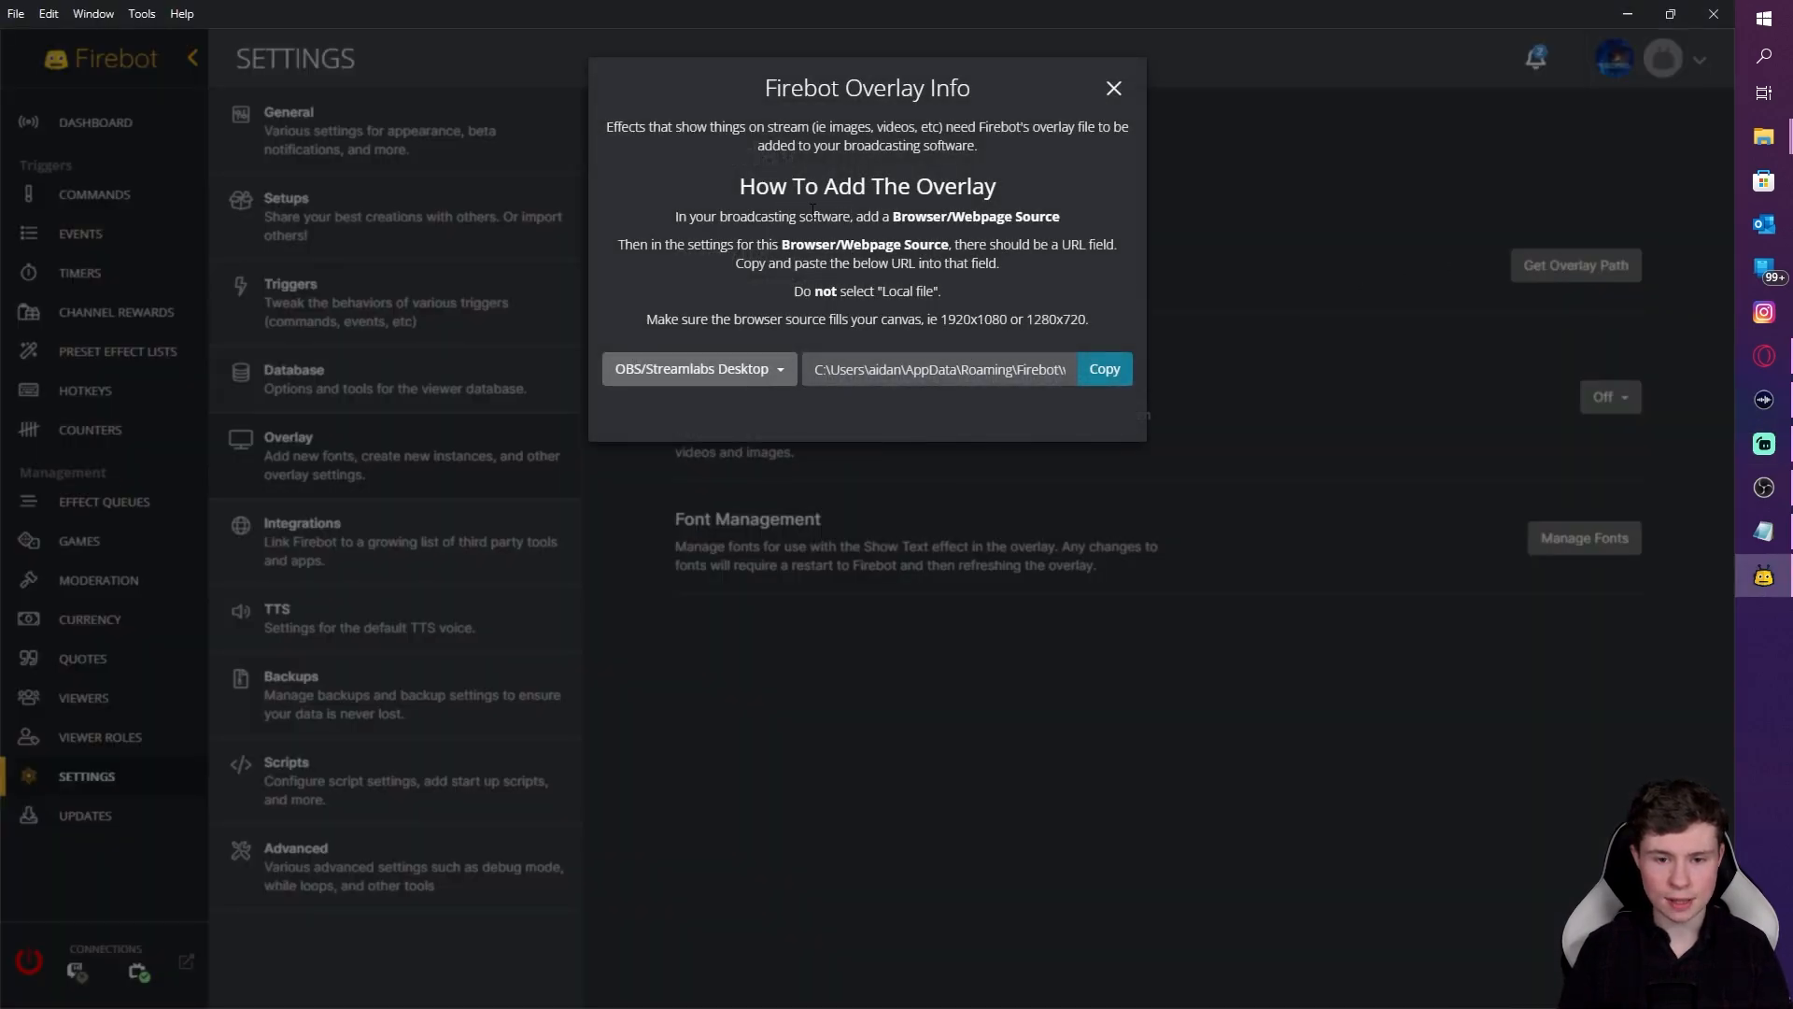
pyautogui.click(711, 369)
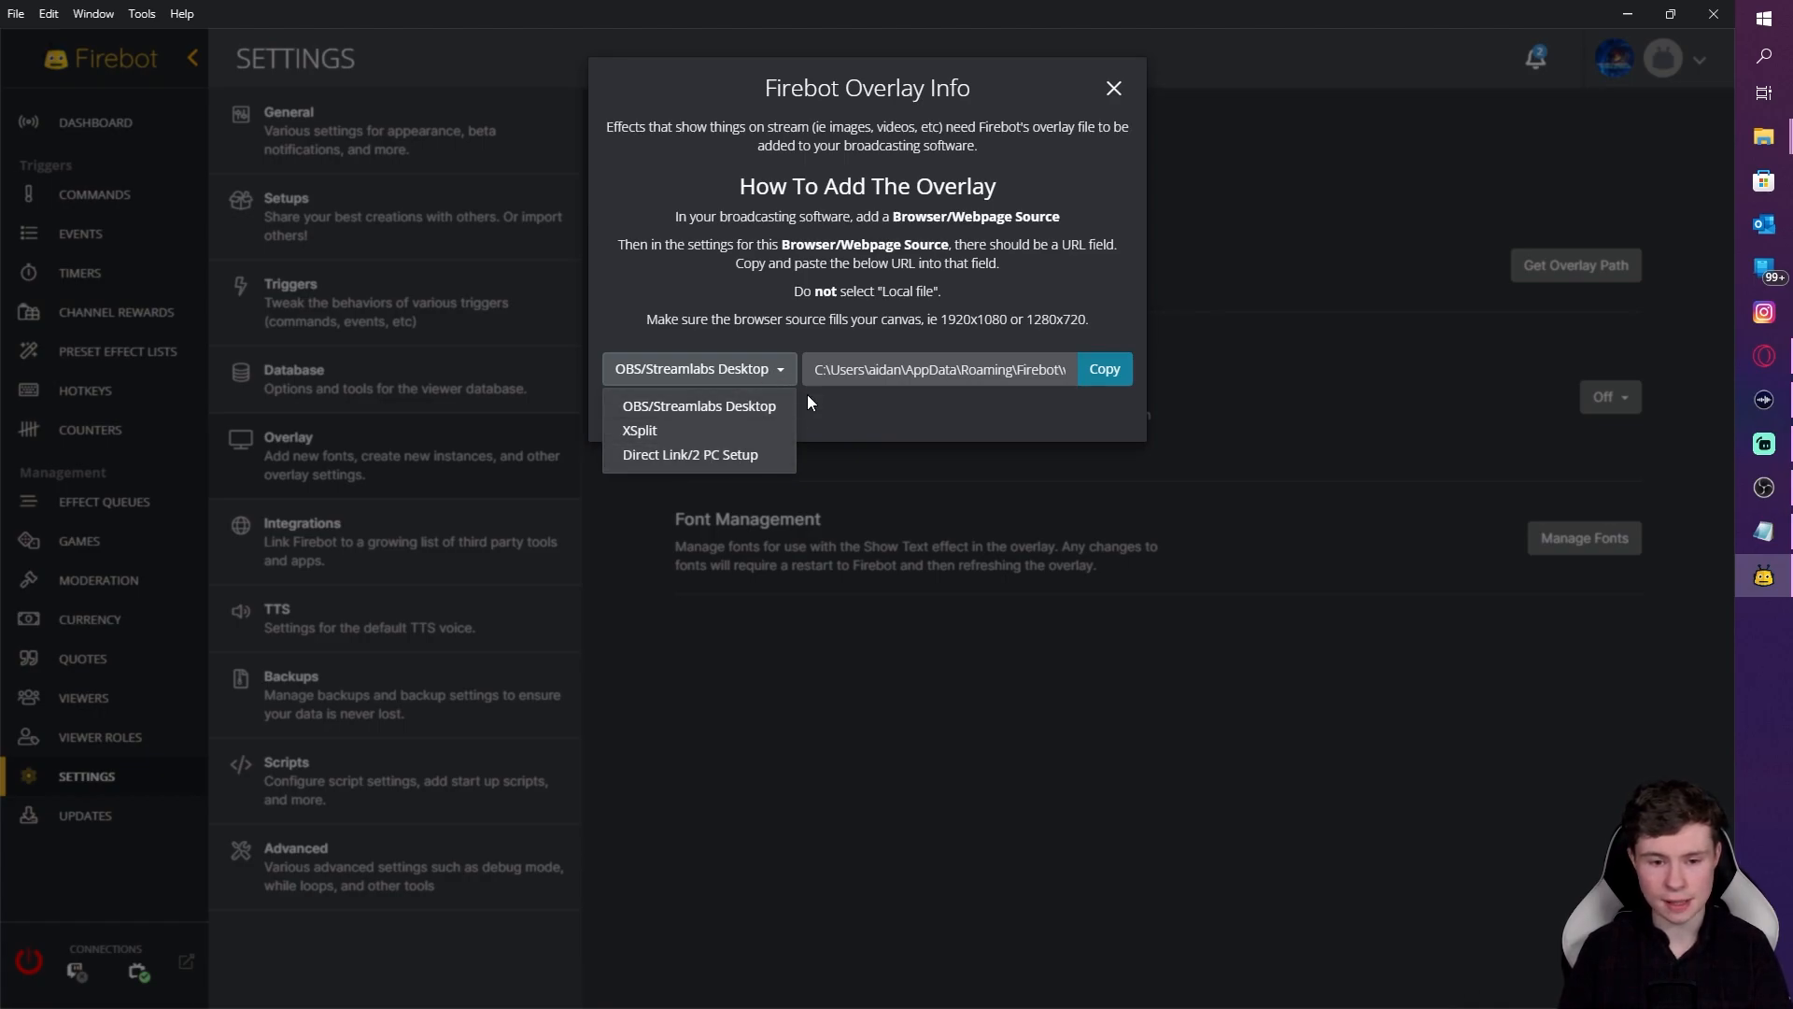
pyautogui.click(772, 339)
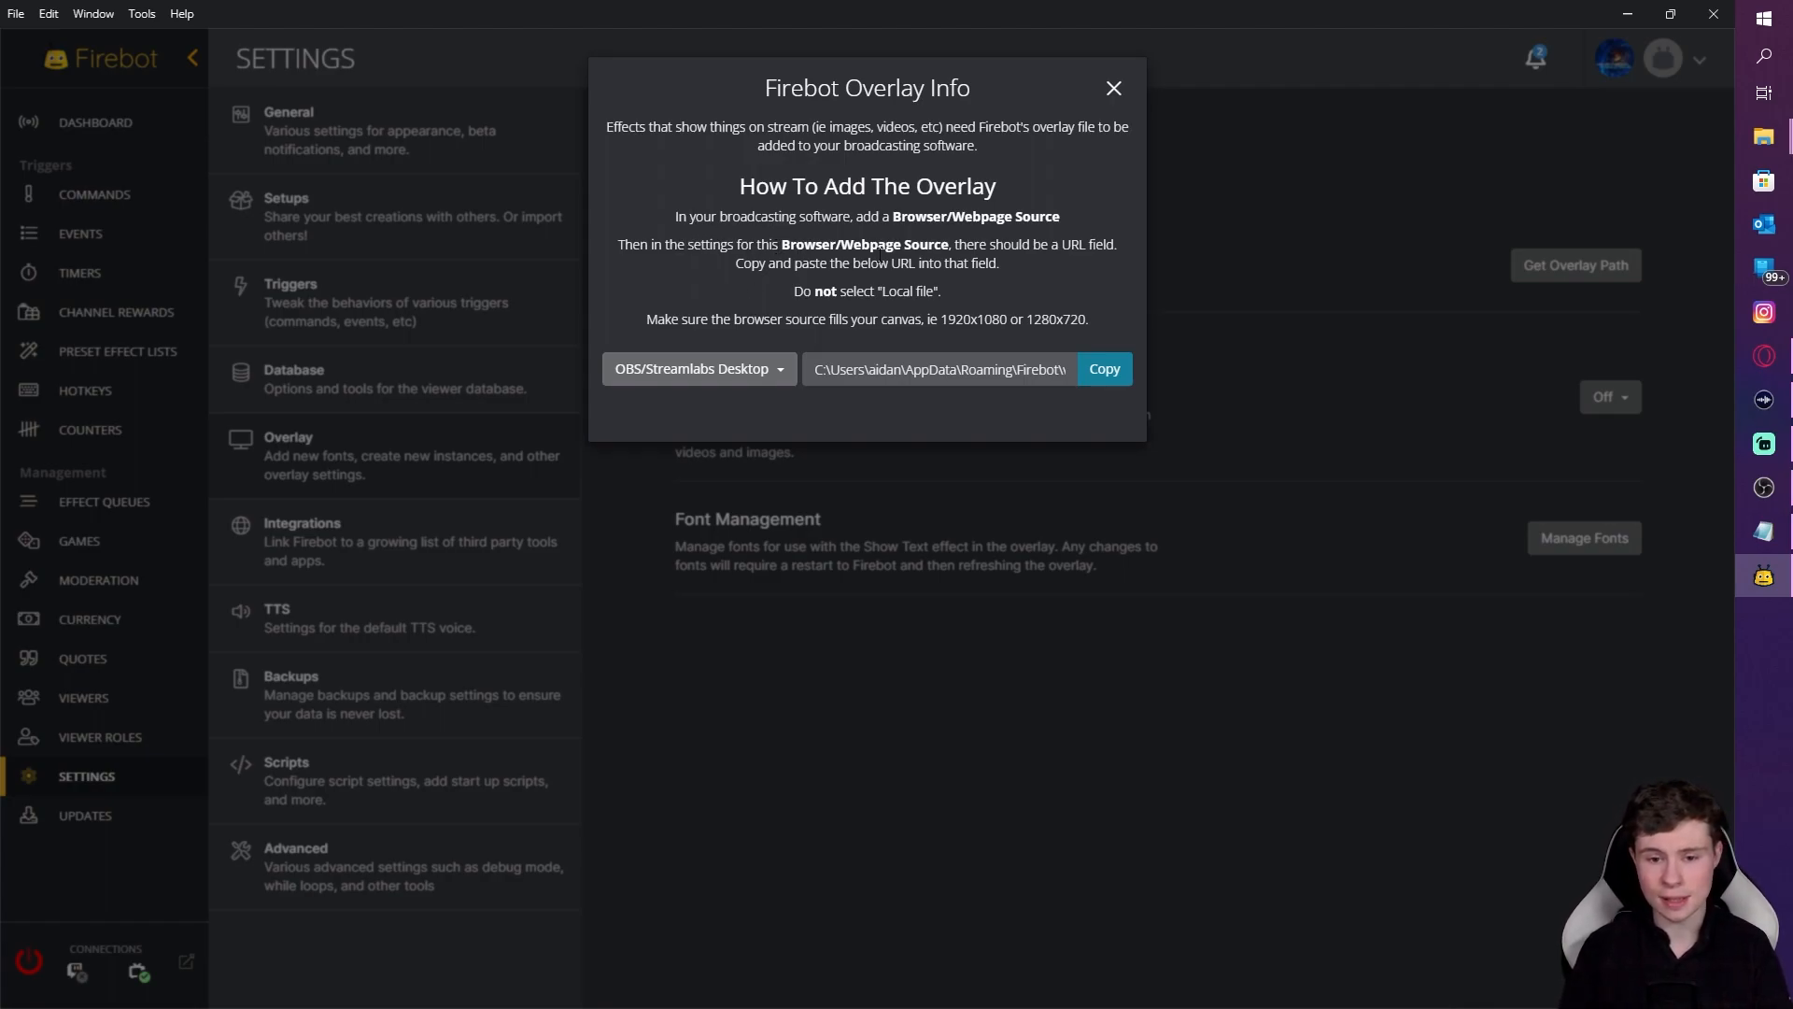
pyautogui.click(1115, 383)
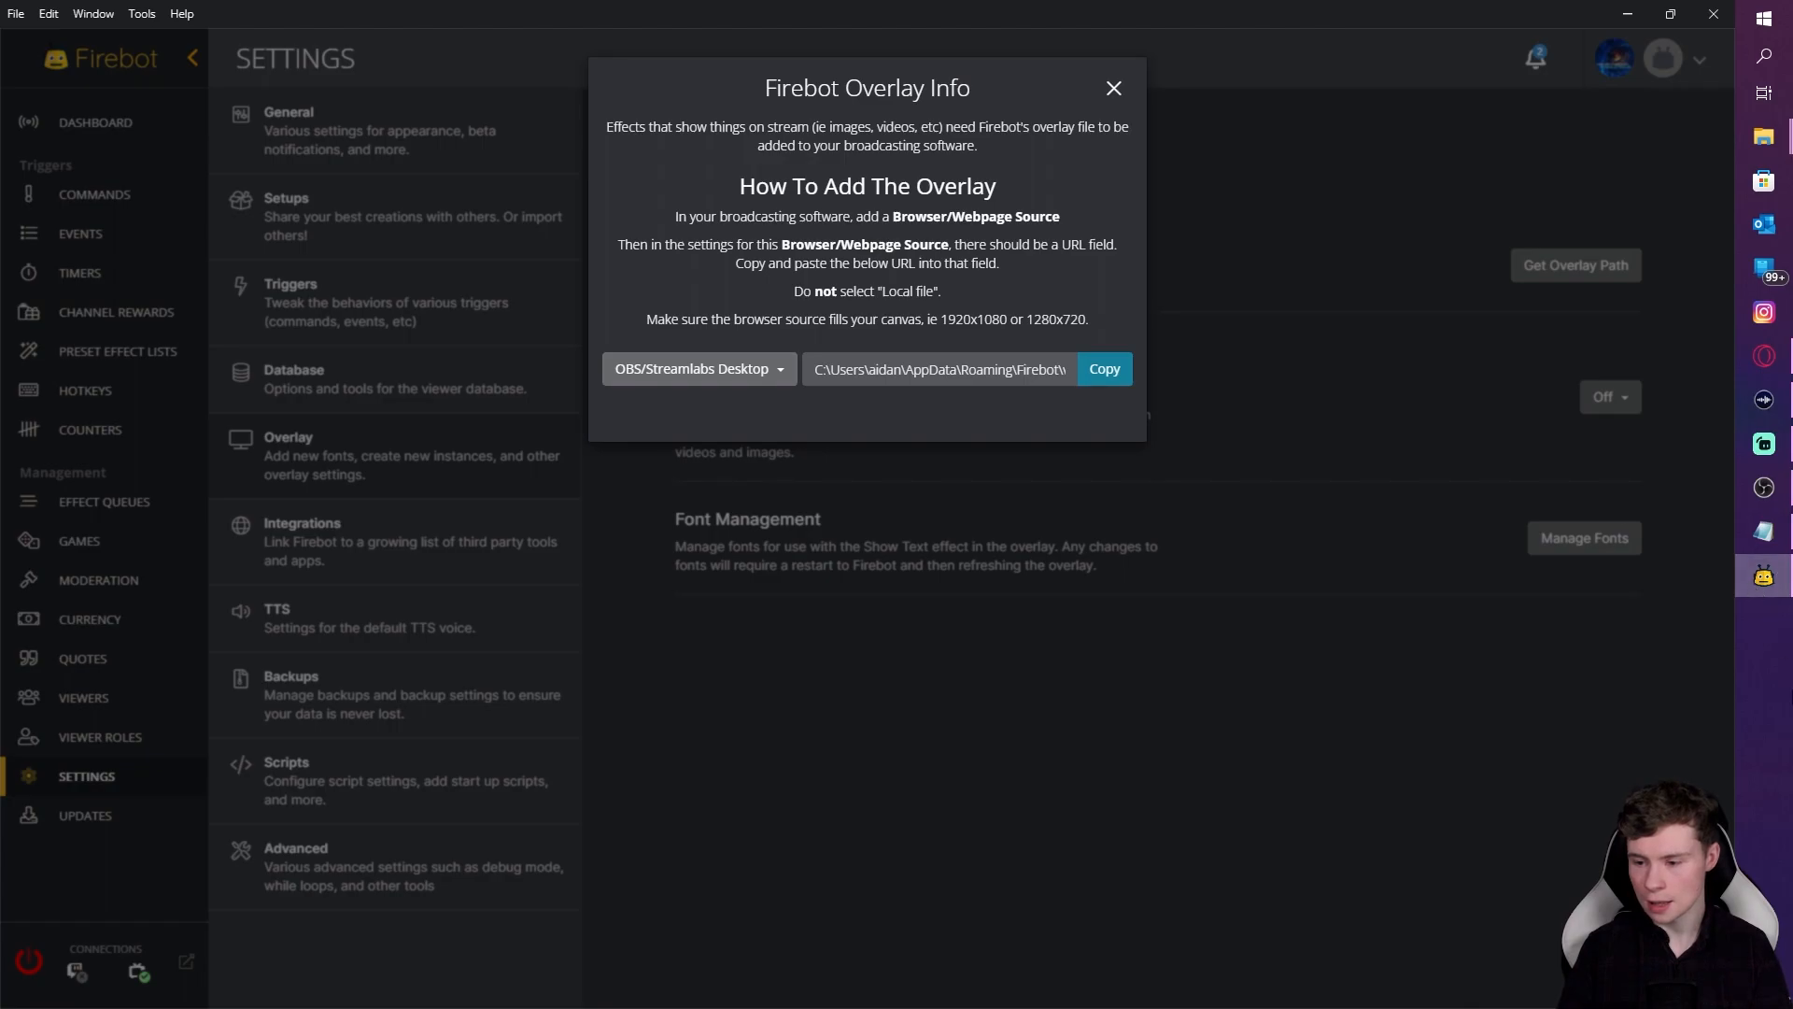
# Step: Add a Browser source named 'Firebot overlay 1' to the OBS TUTORIAL scene
pyautogui.hotkey('alt', 'Tab')
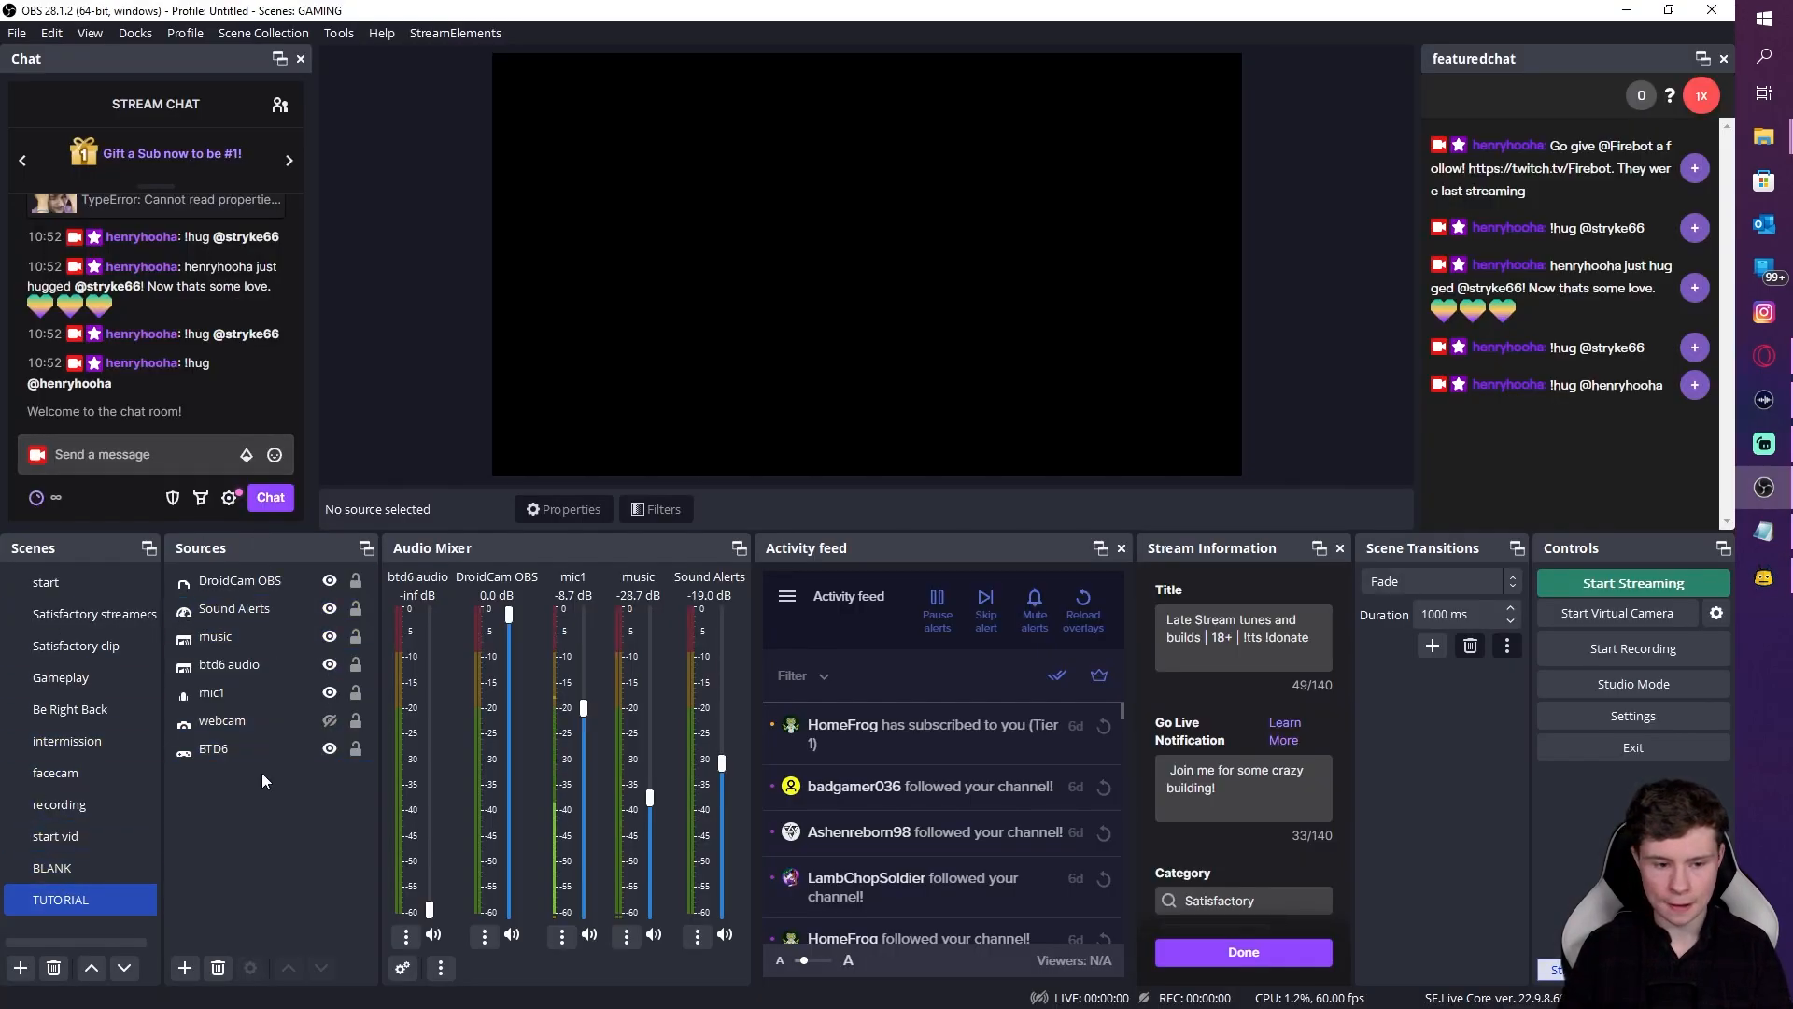
pyautogui.click(185, 967)
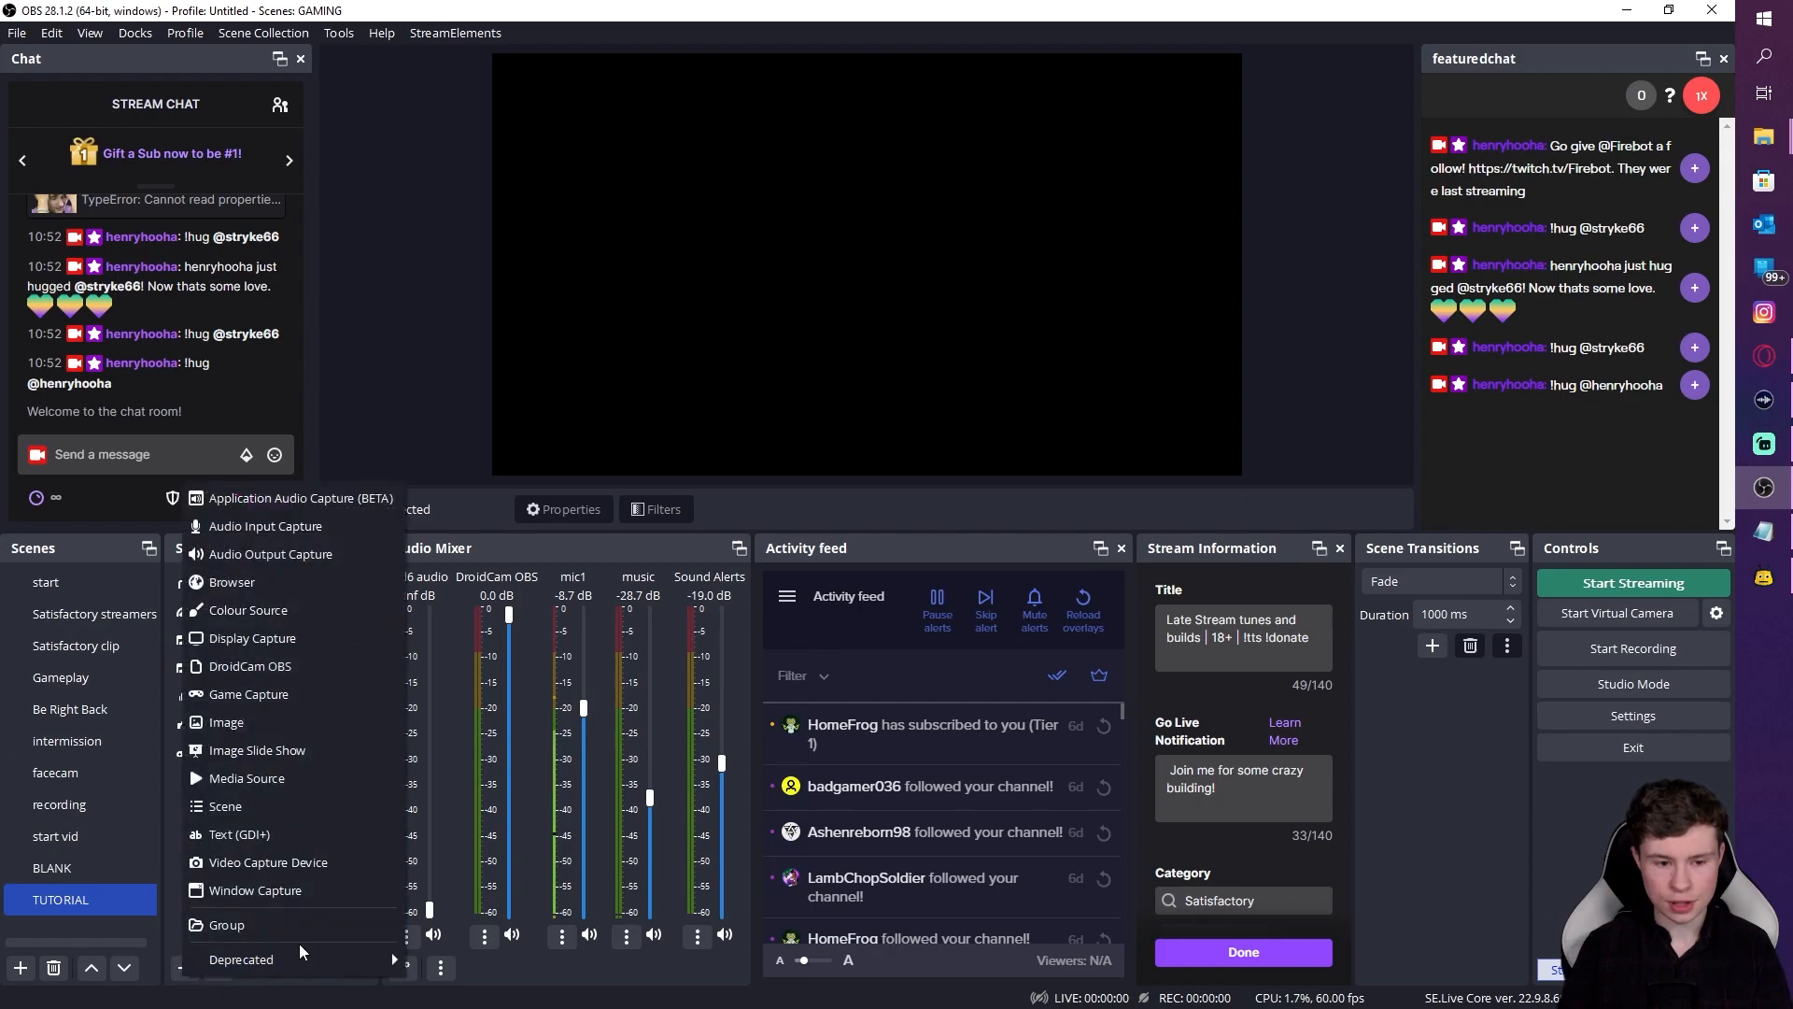
pyautogui.click(264, 582)
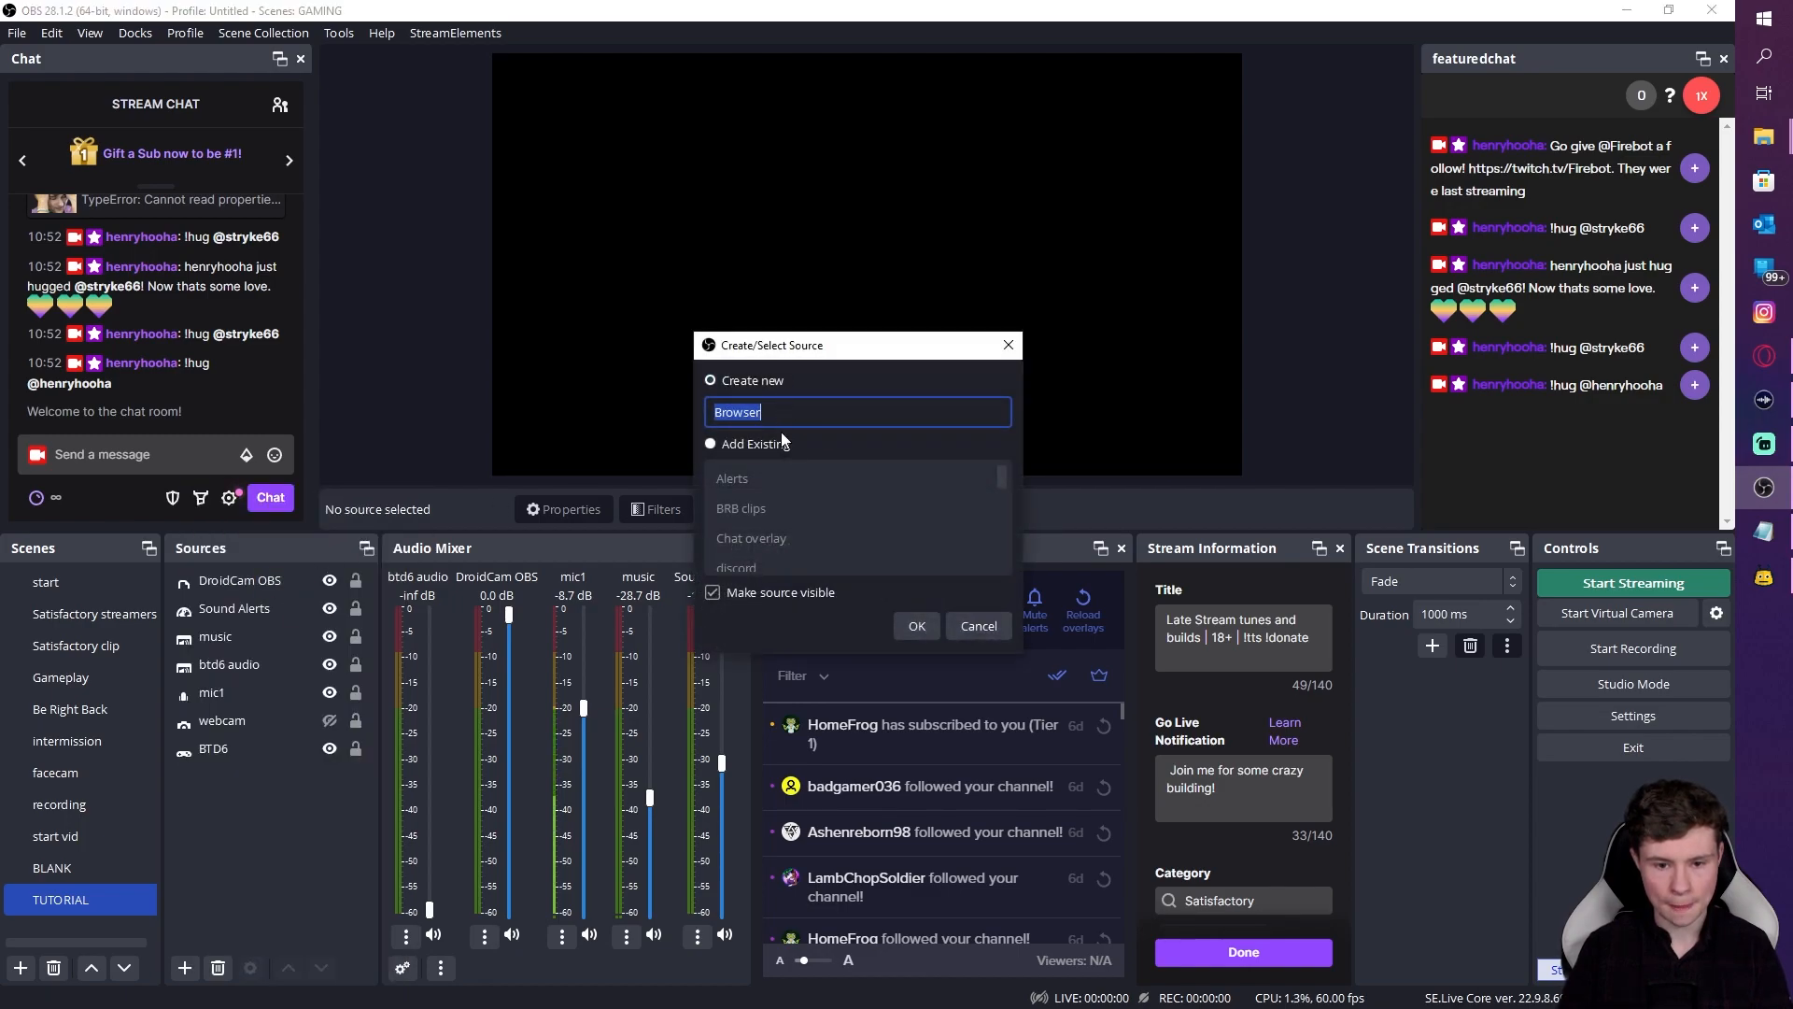
pyautogui.write('Firebno')
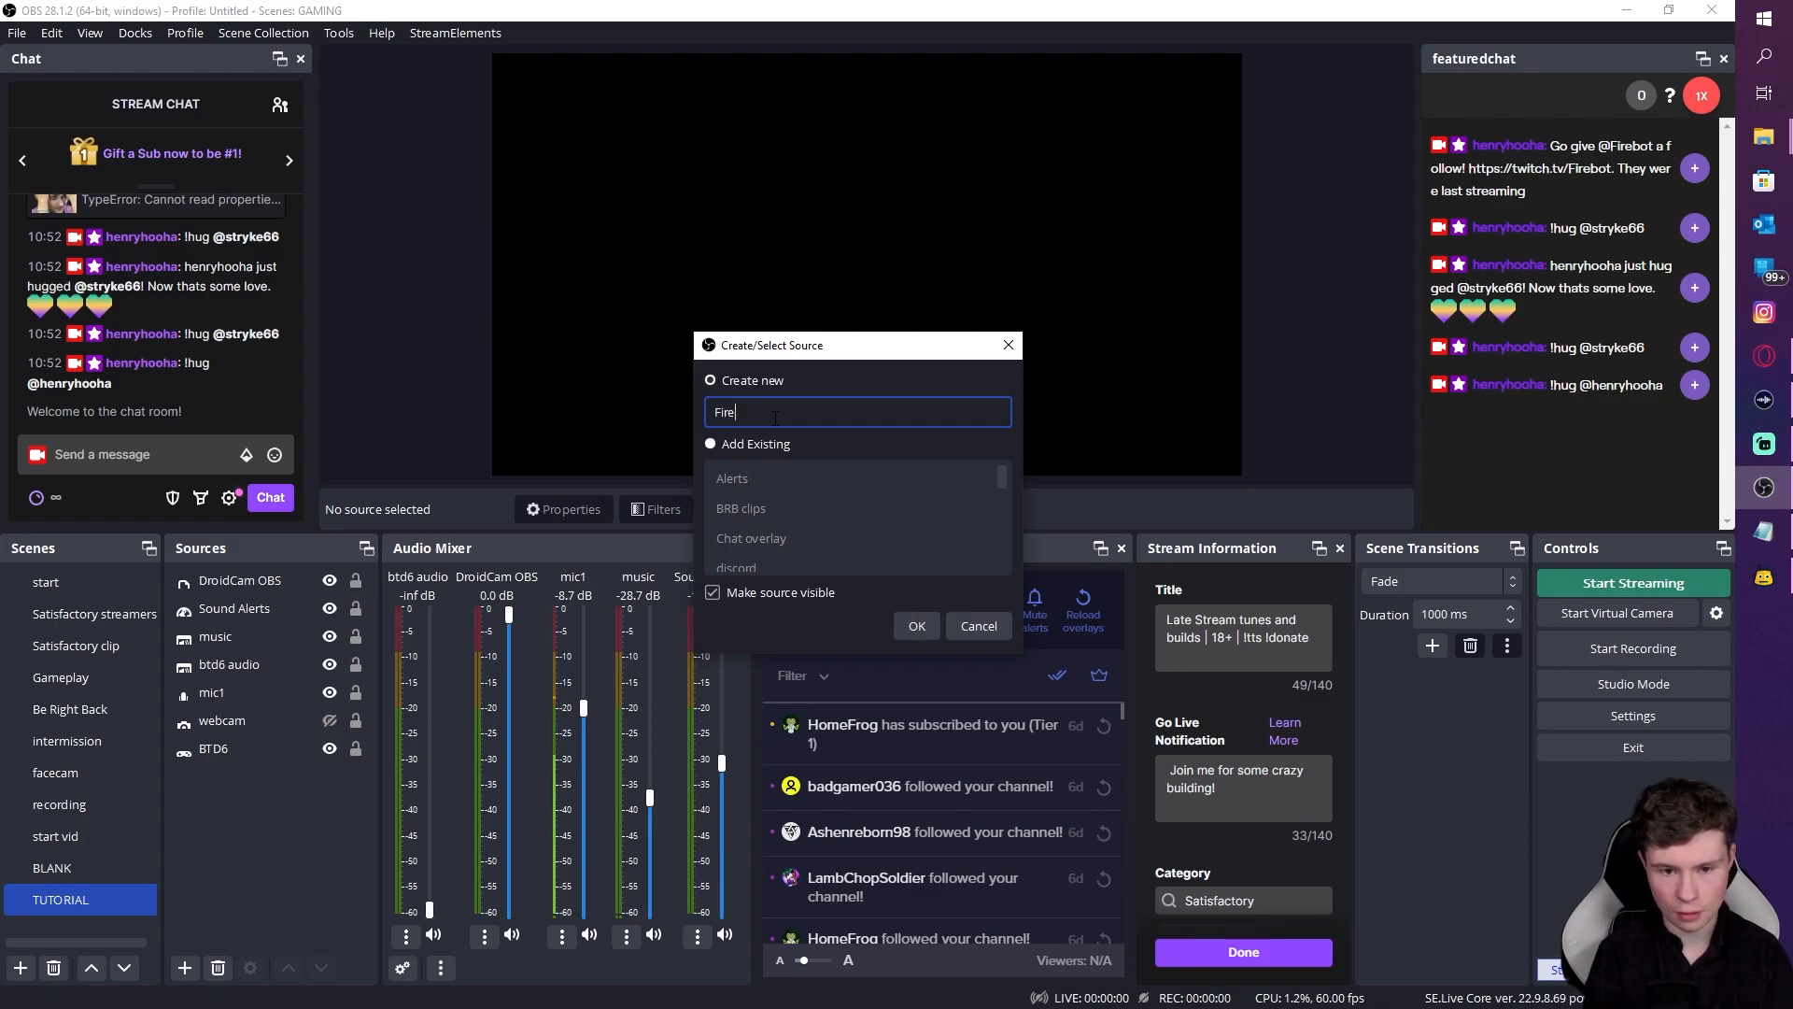
pyautogui.press('BackSpace')
pyautogui.press('BackSpace')
pyautogui.write('bno')
pyautogui.press('BackSpace')
pyautogui.press('BackSpace')
pyautogui.write('ot over')
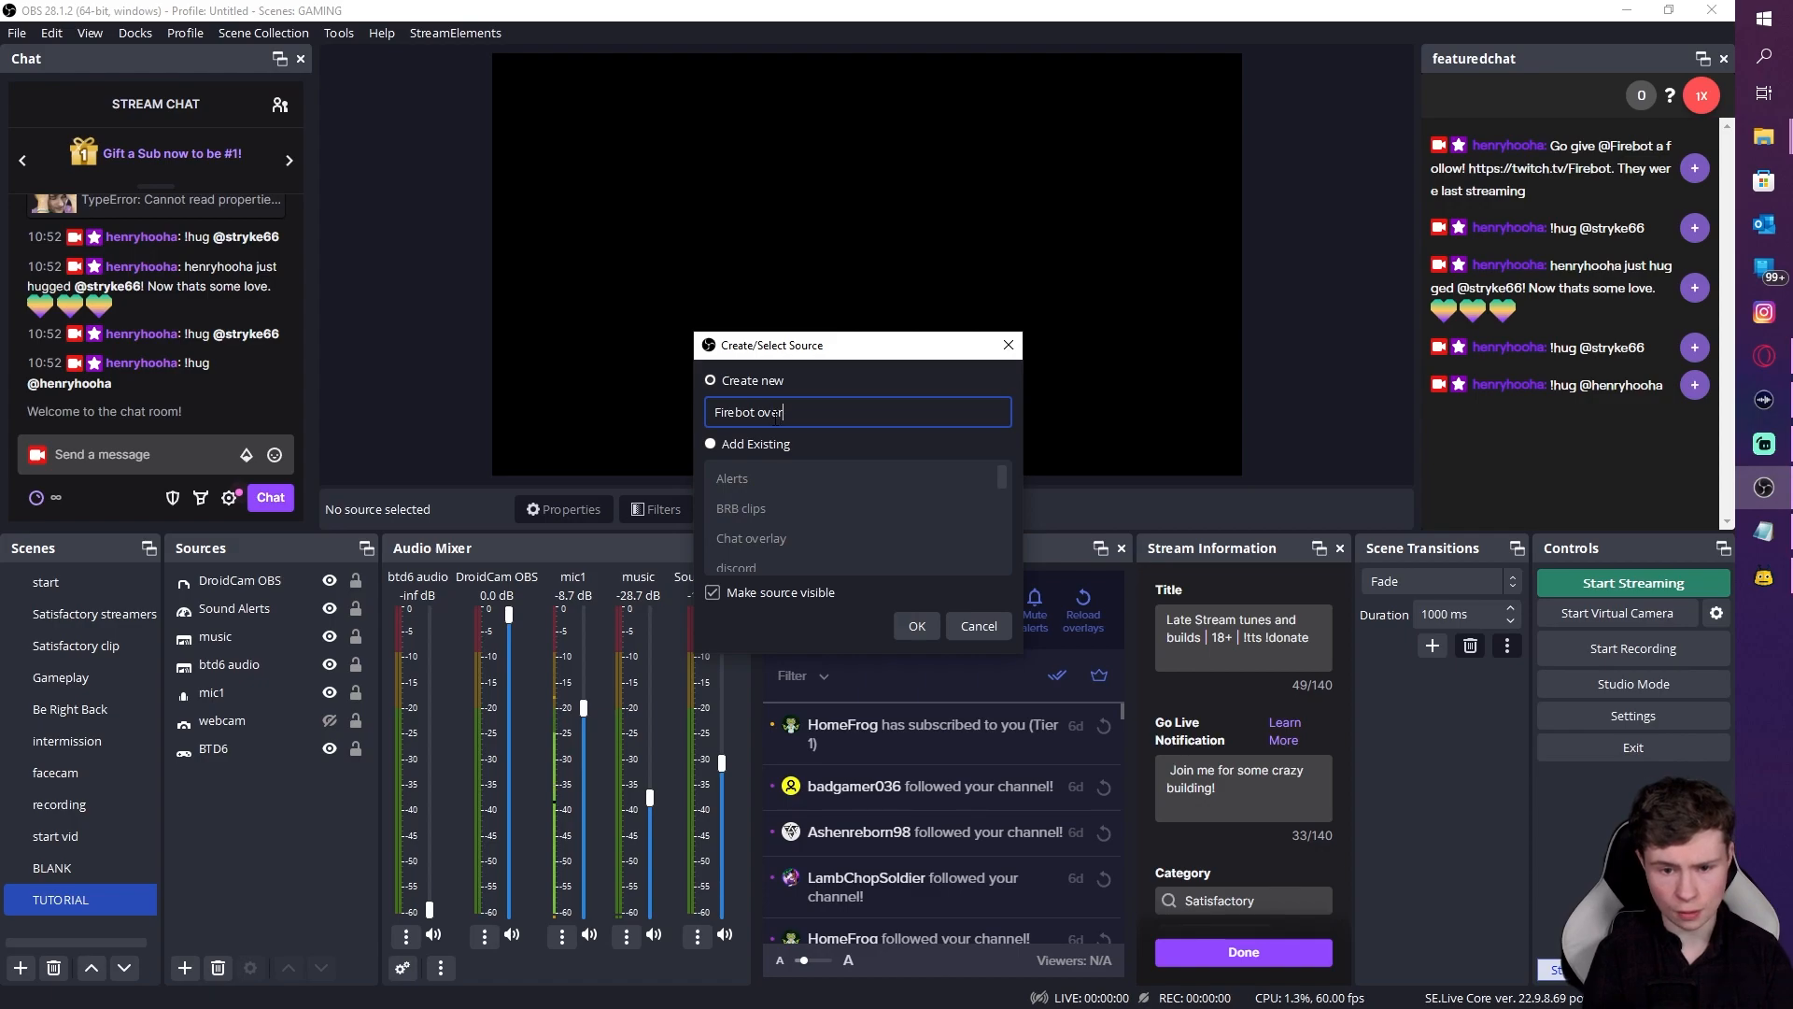
pyautogui.write('lay 1')
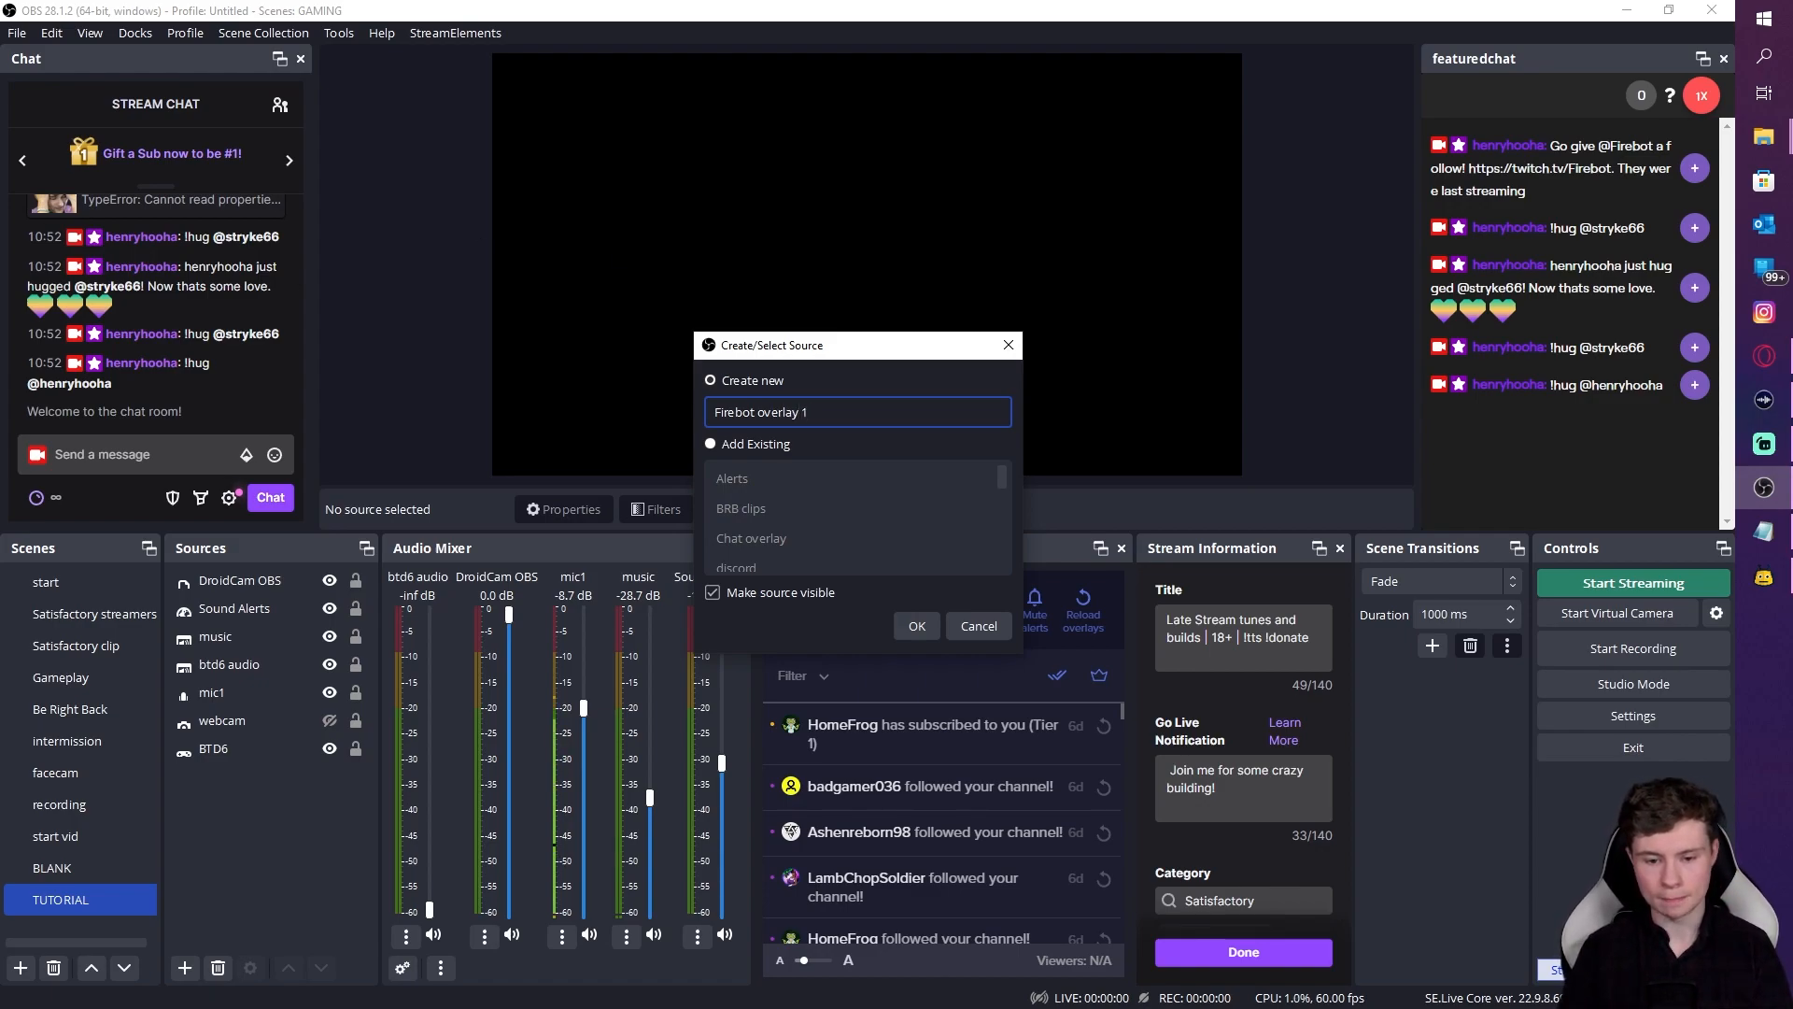
pyautogui.click(916, 626)
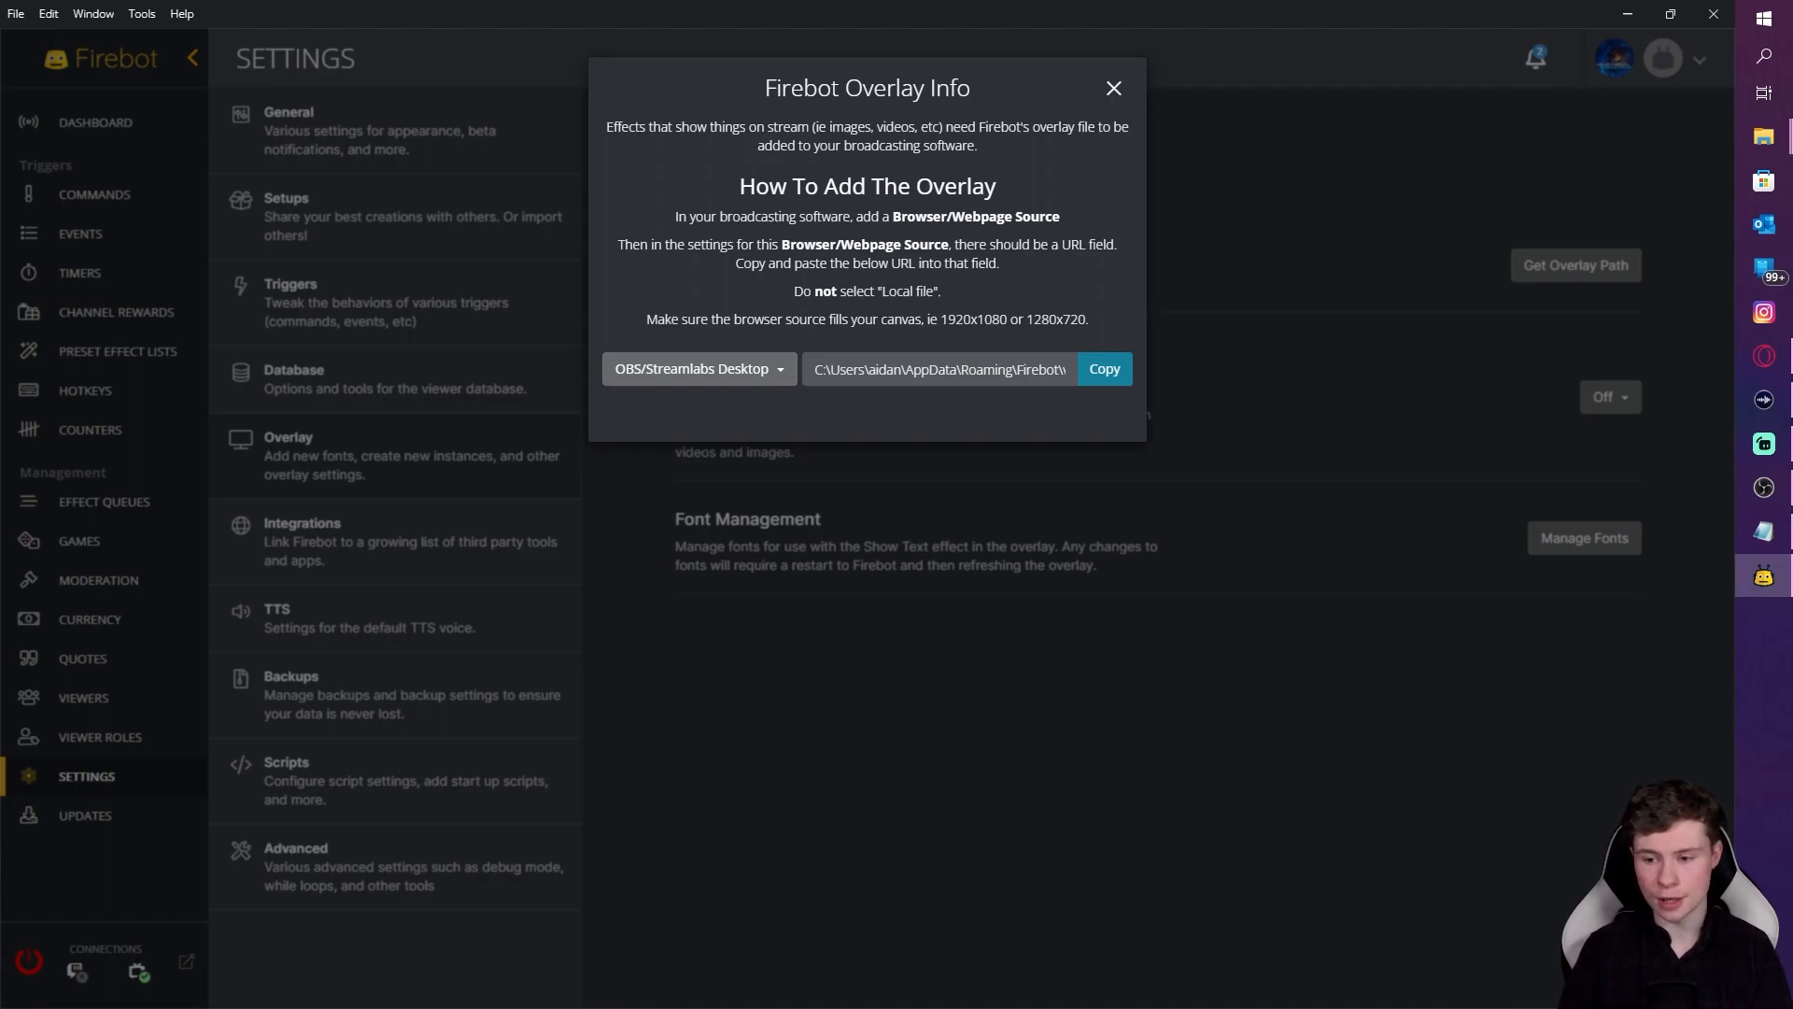
# Step: Resize the Firebot overlay 1 browser source to 1920 by 1080
pyautogui.hotkey('alt', 'Tab')
pyautogui.hotkey('alt', 'Tab')
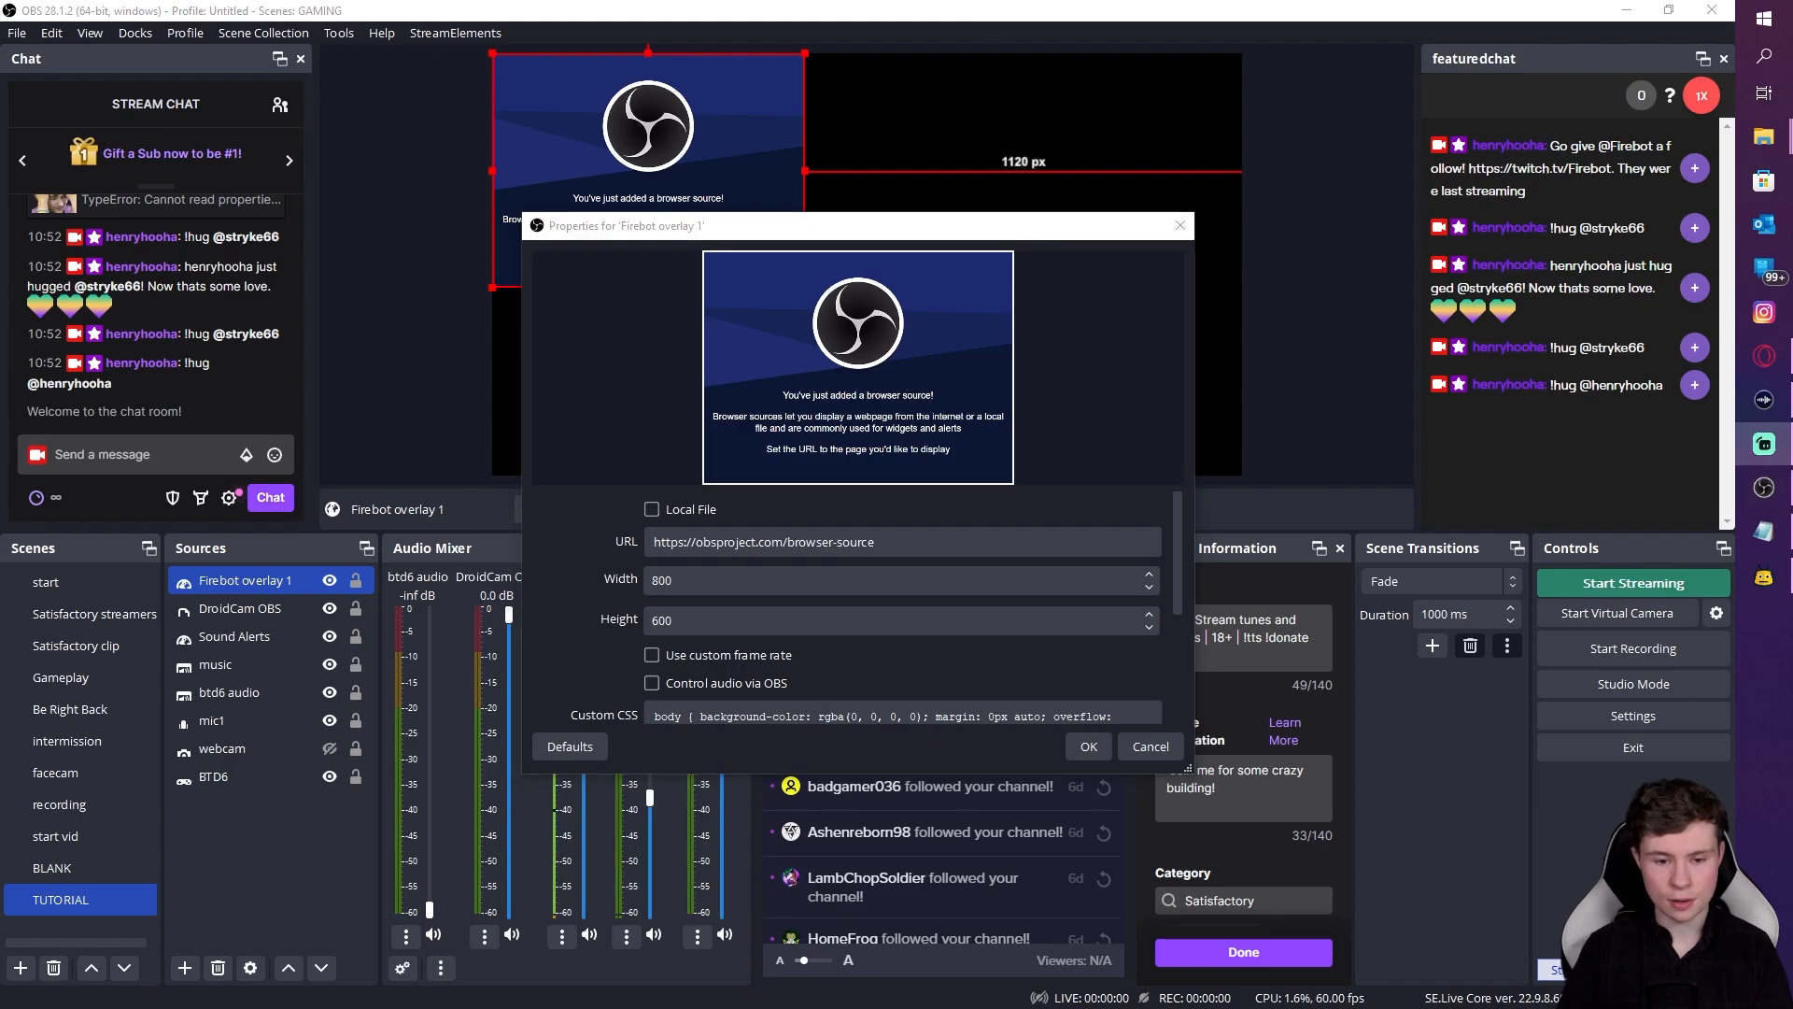
pyautogui.click(696, 583)
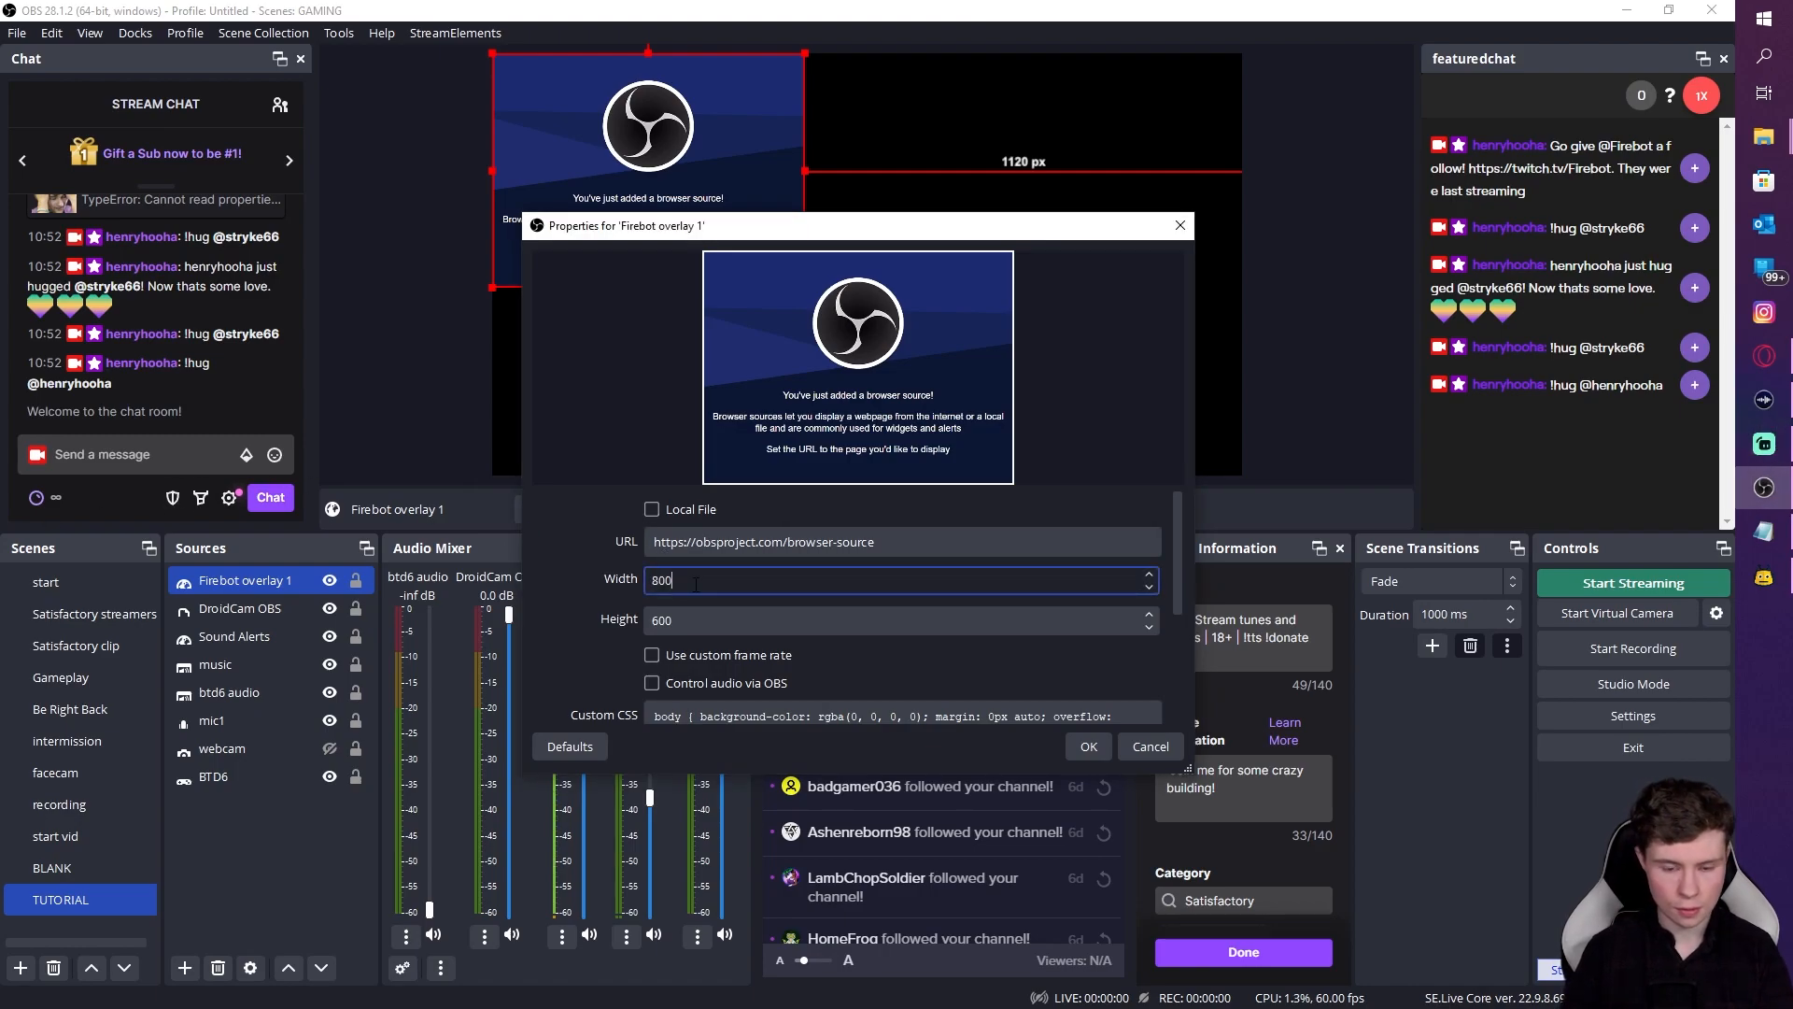
pyautogui.press('BackSpace')
pyautogui.press('BackSpace')
pyautogui.press('BackSpace')
pyautogui.write('1920')
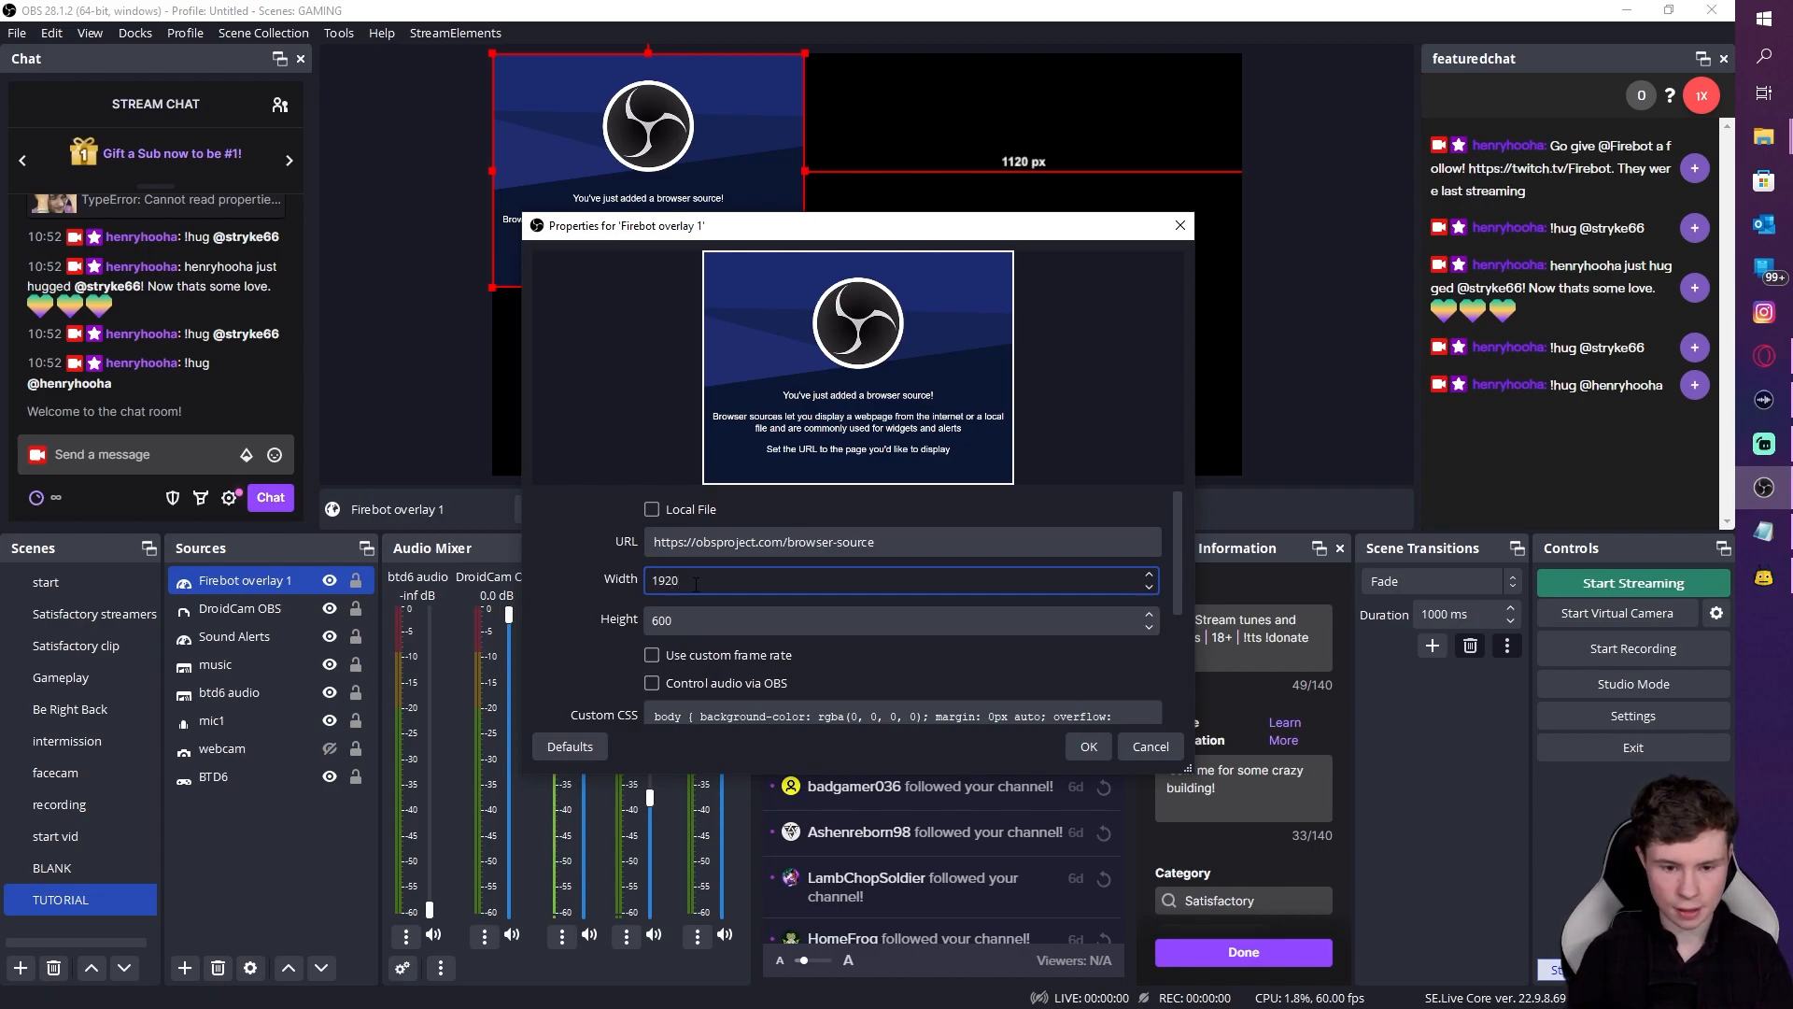
pyautogui.click(692, 620)
pyautogui.doubleClick(692, 620)
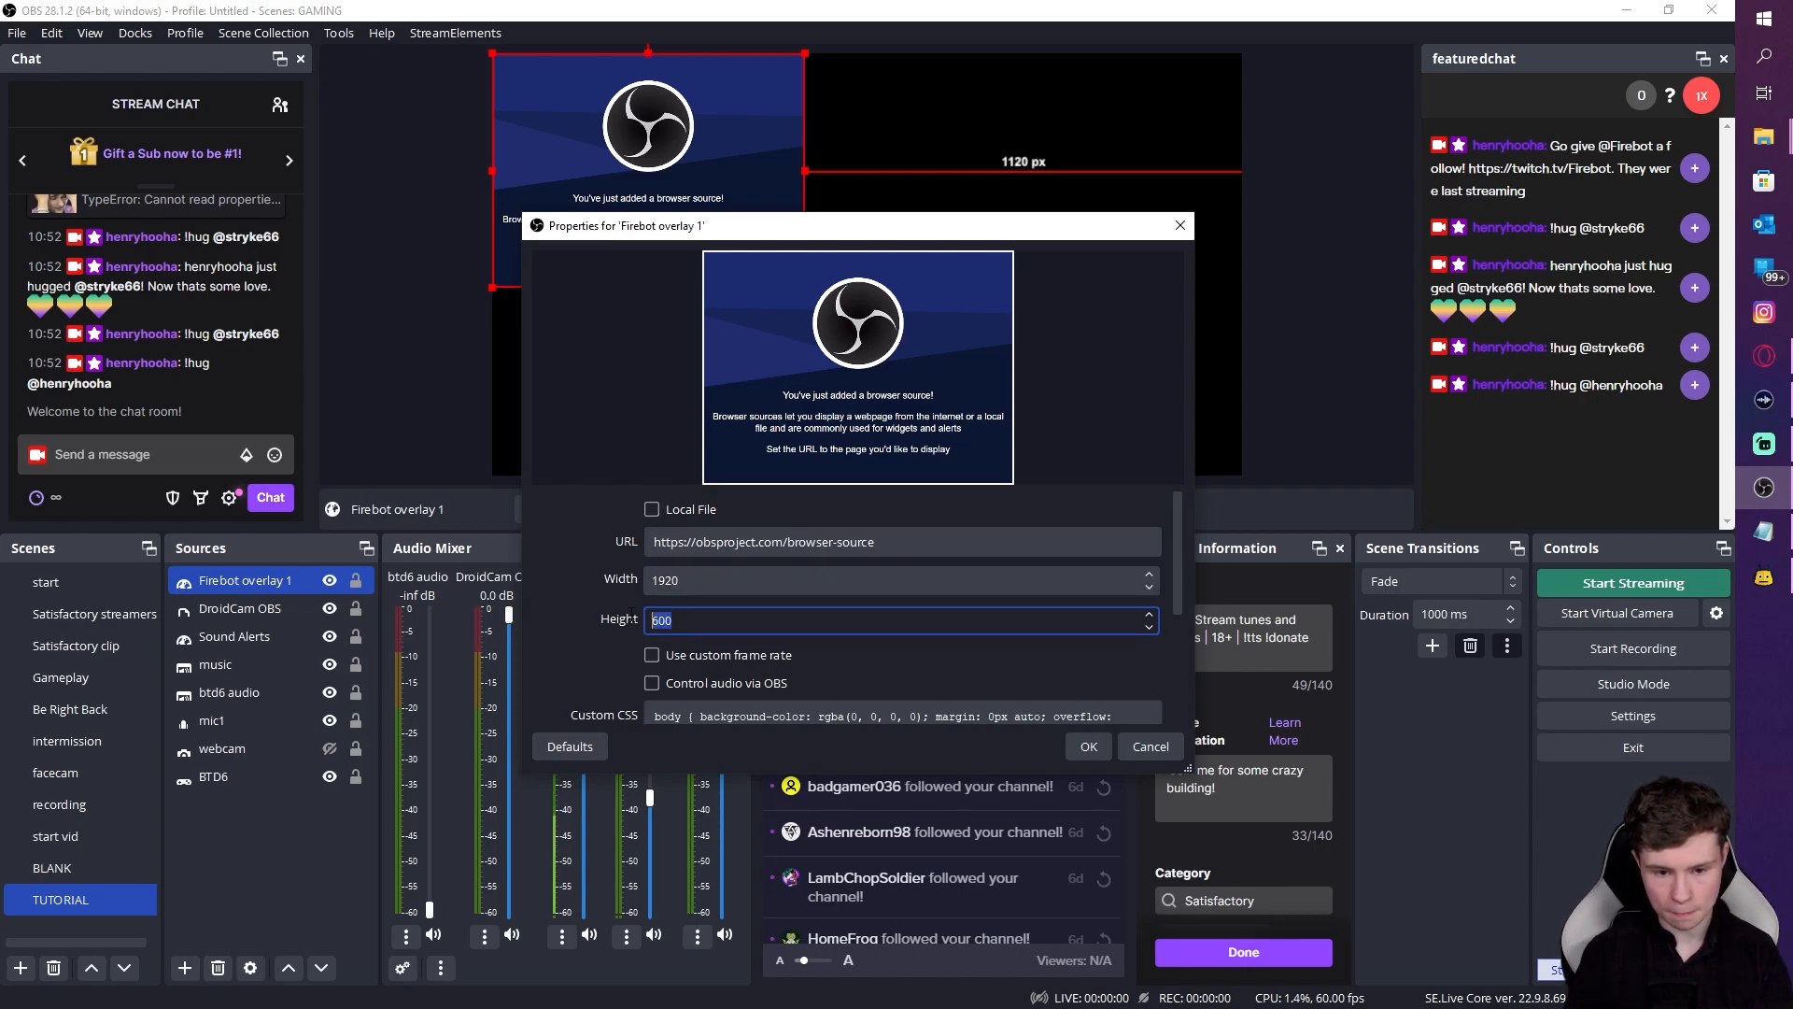
pyautogui.write('1080')
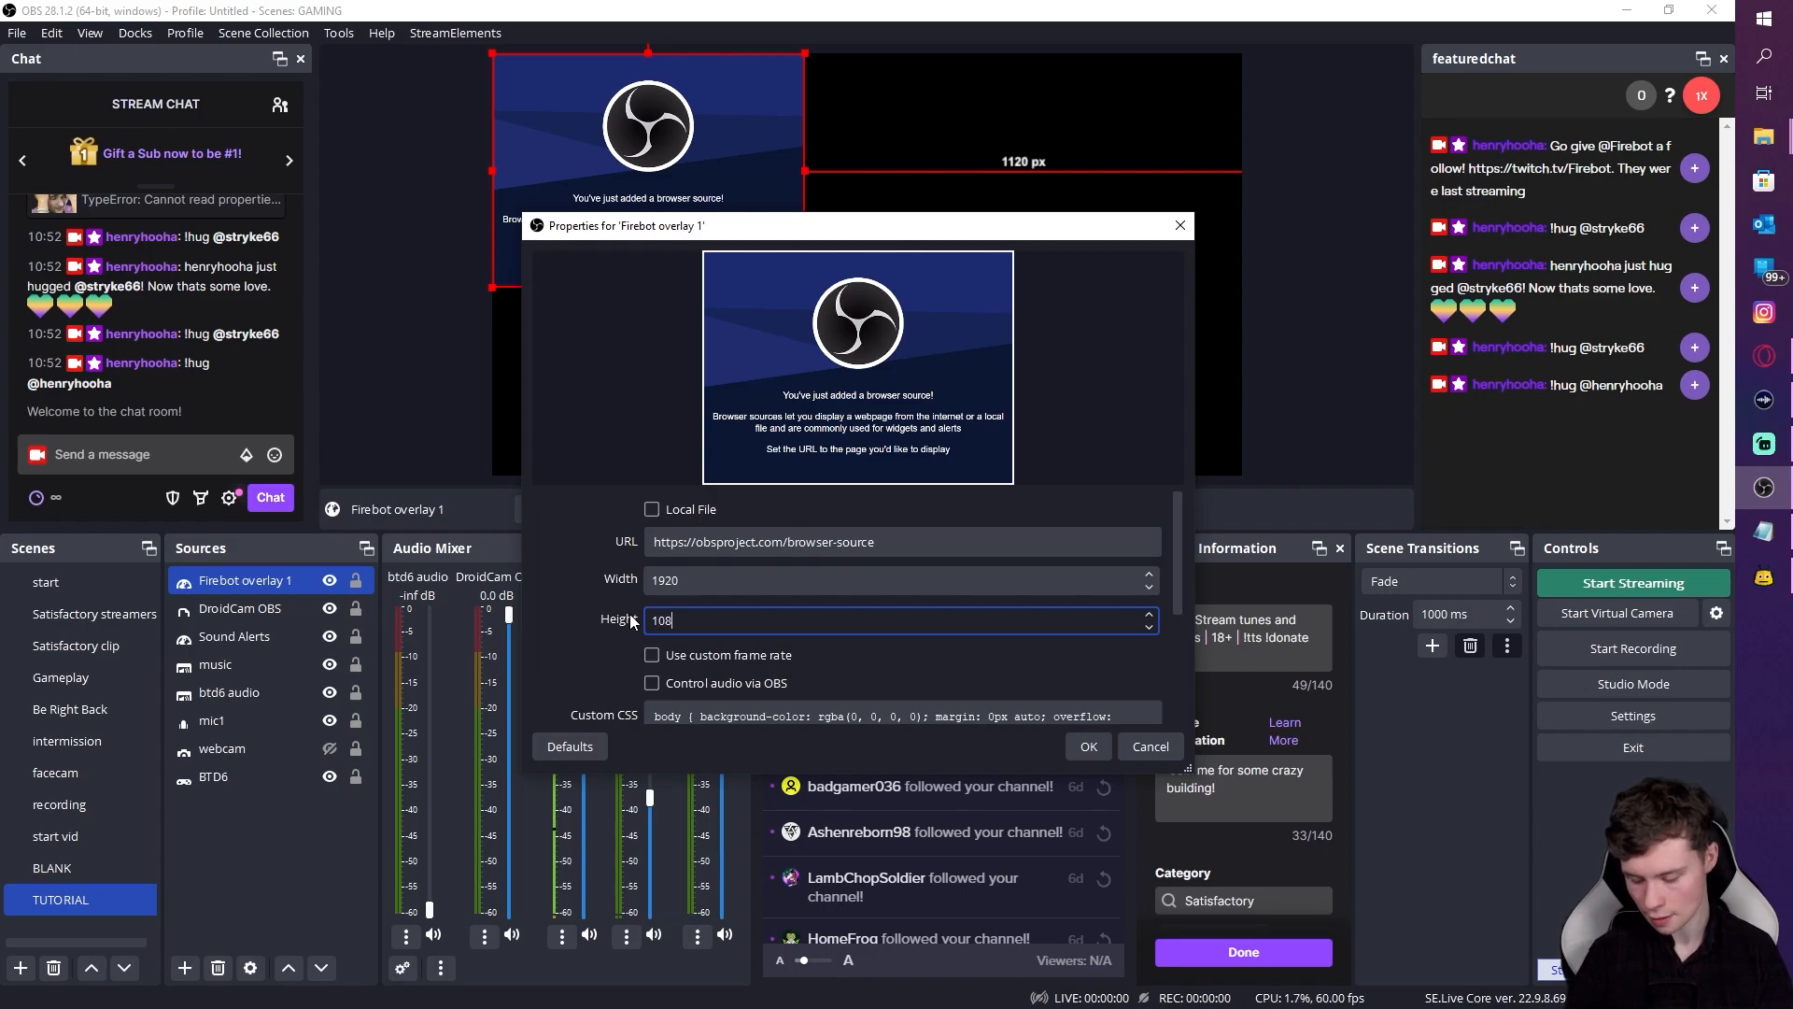
pyautogui.click(1079, 748)
# Step: Set the source URL to Firebot's overlay path and enable Control audio via OBS
pyautogui.rightClick(921, 325)
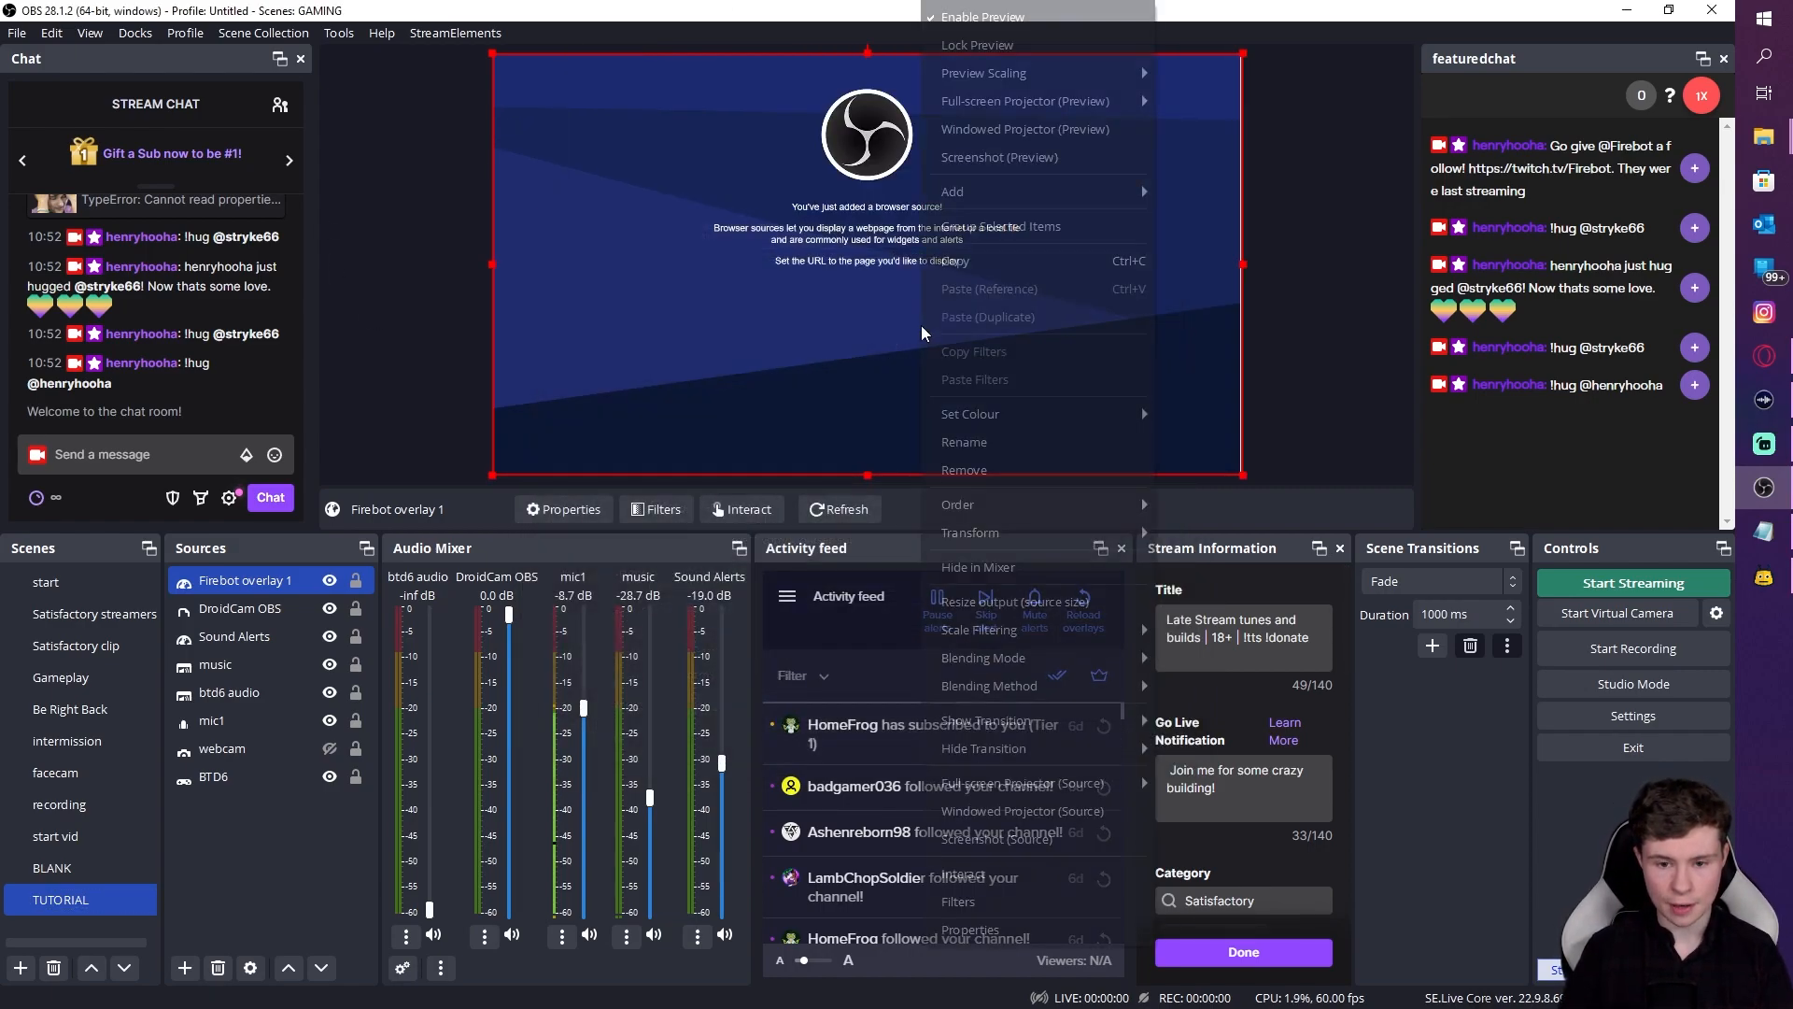
pyautogui.click(1055, 925)
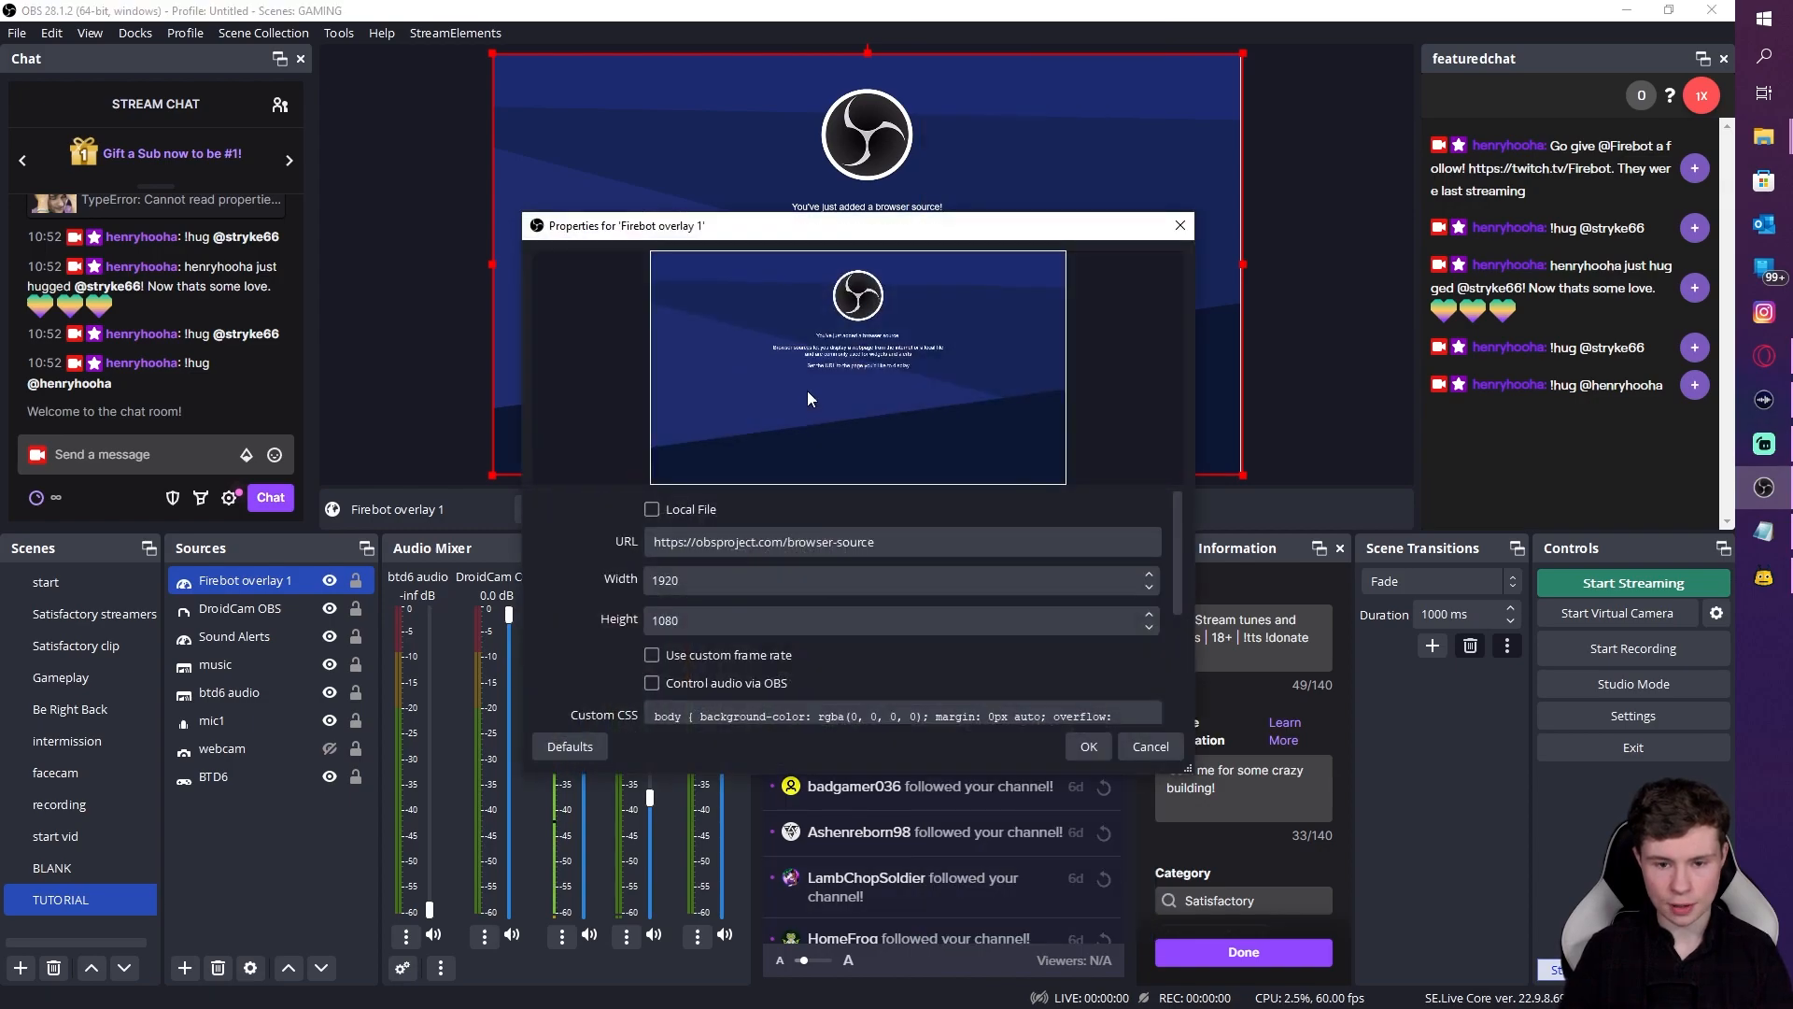
pyautogui.tripleClick(795, 551)
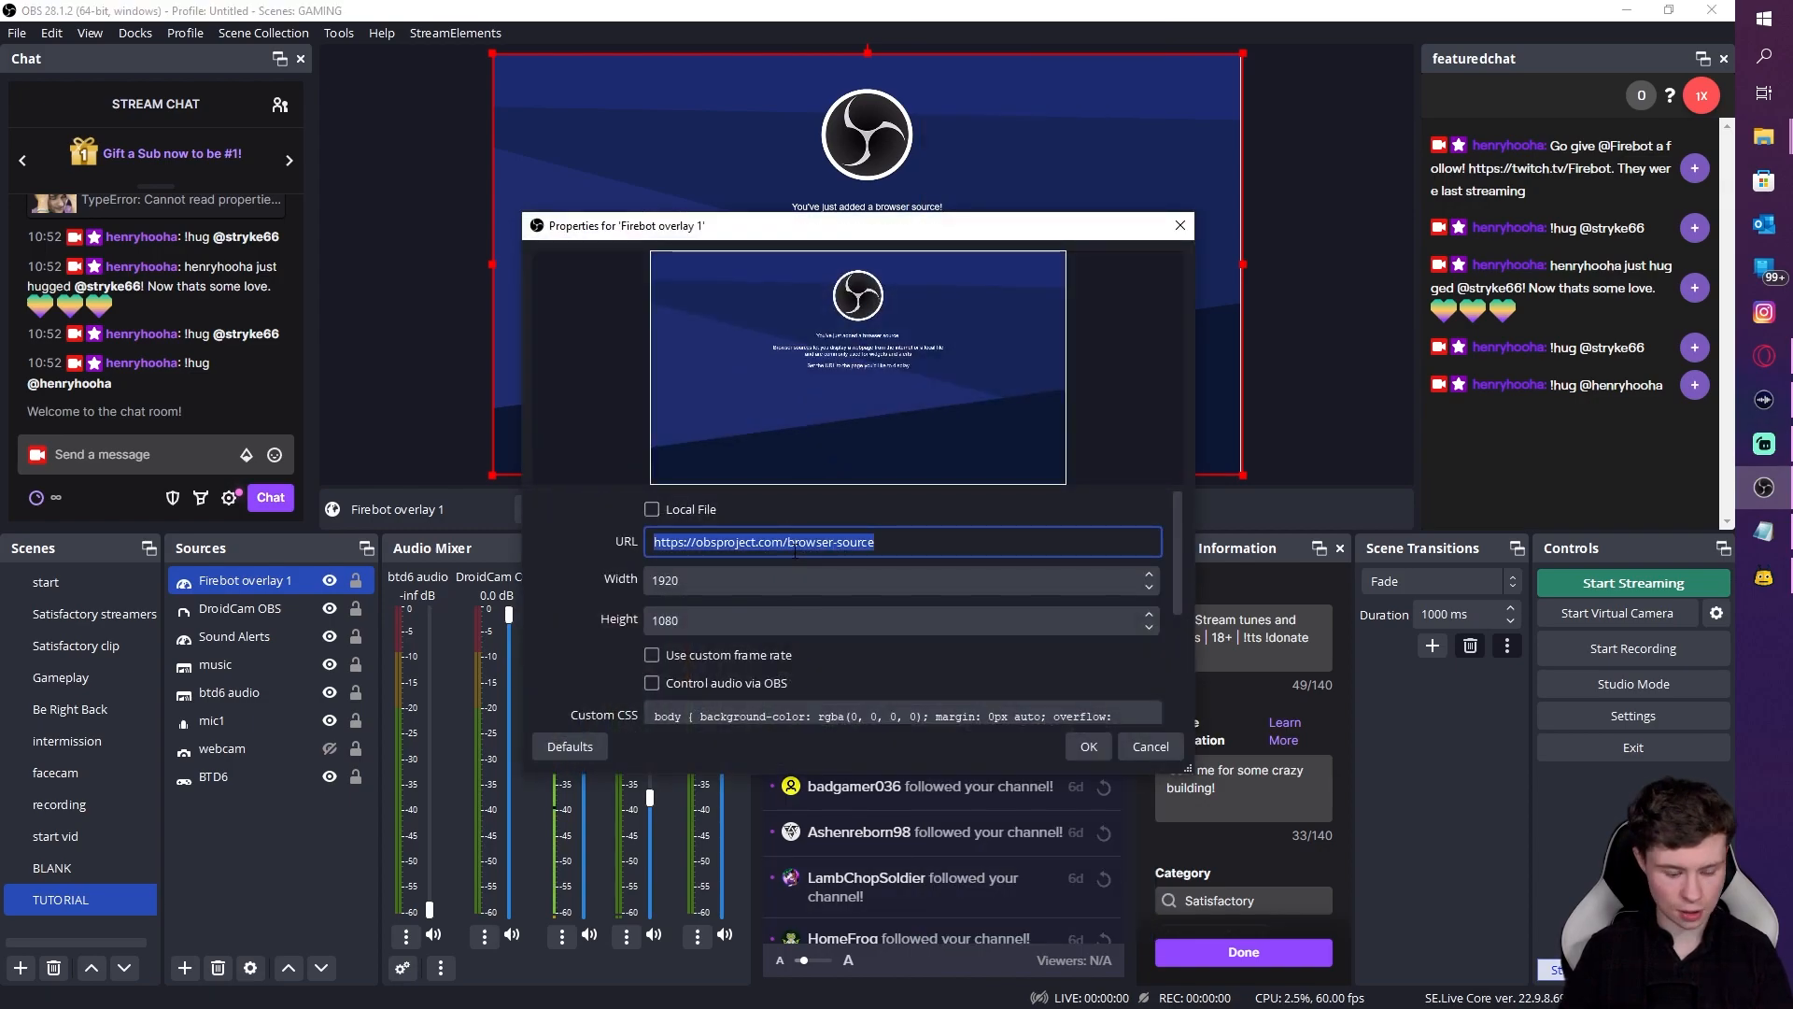
pyautogui.hotkey('ctrl', 'v')
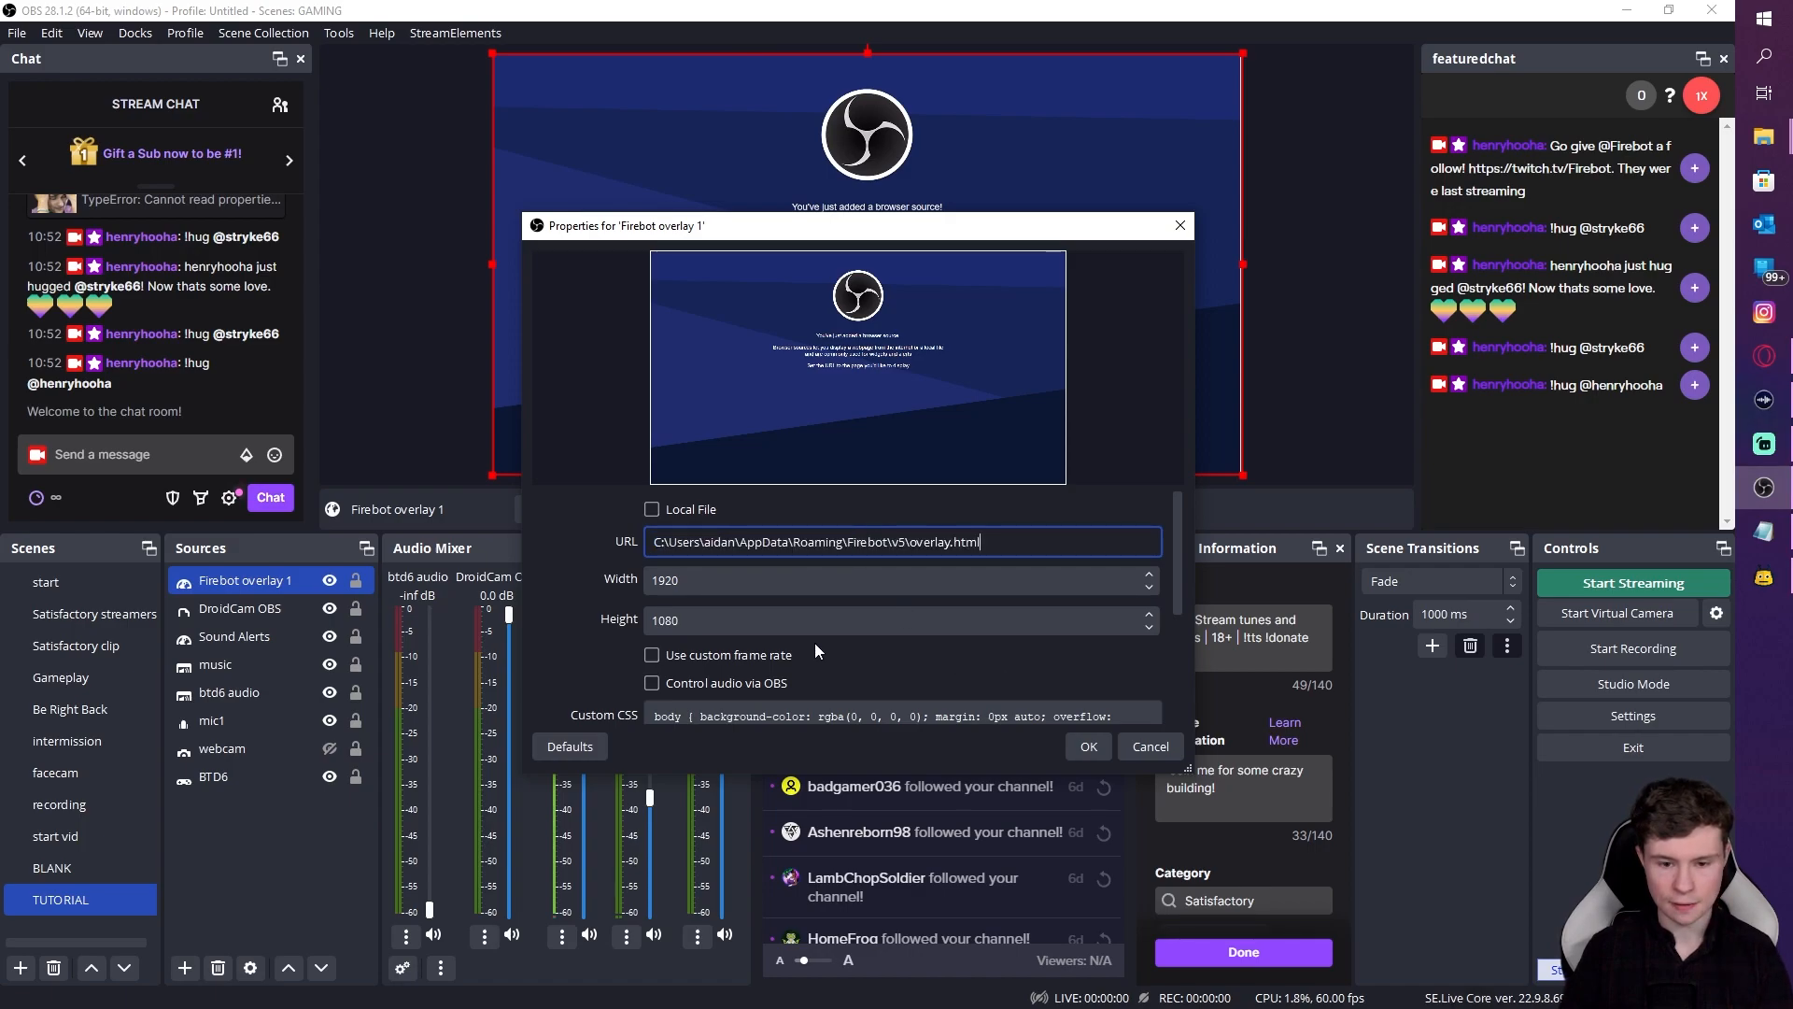
pyautogui.click(659, 687)
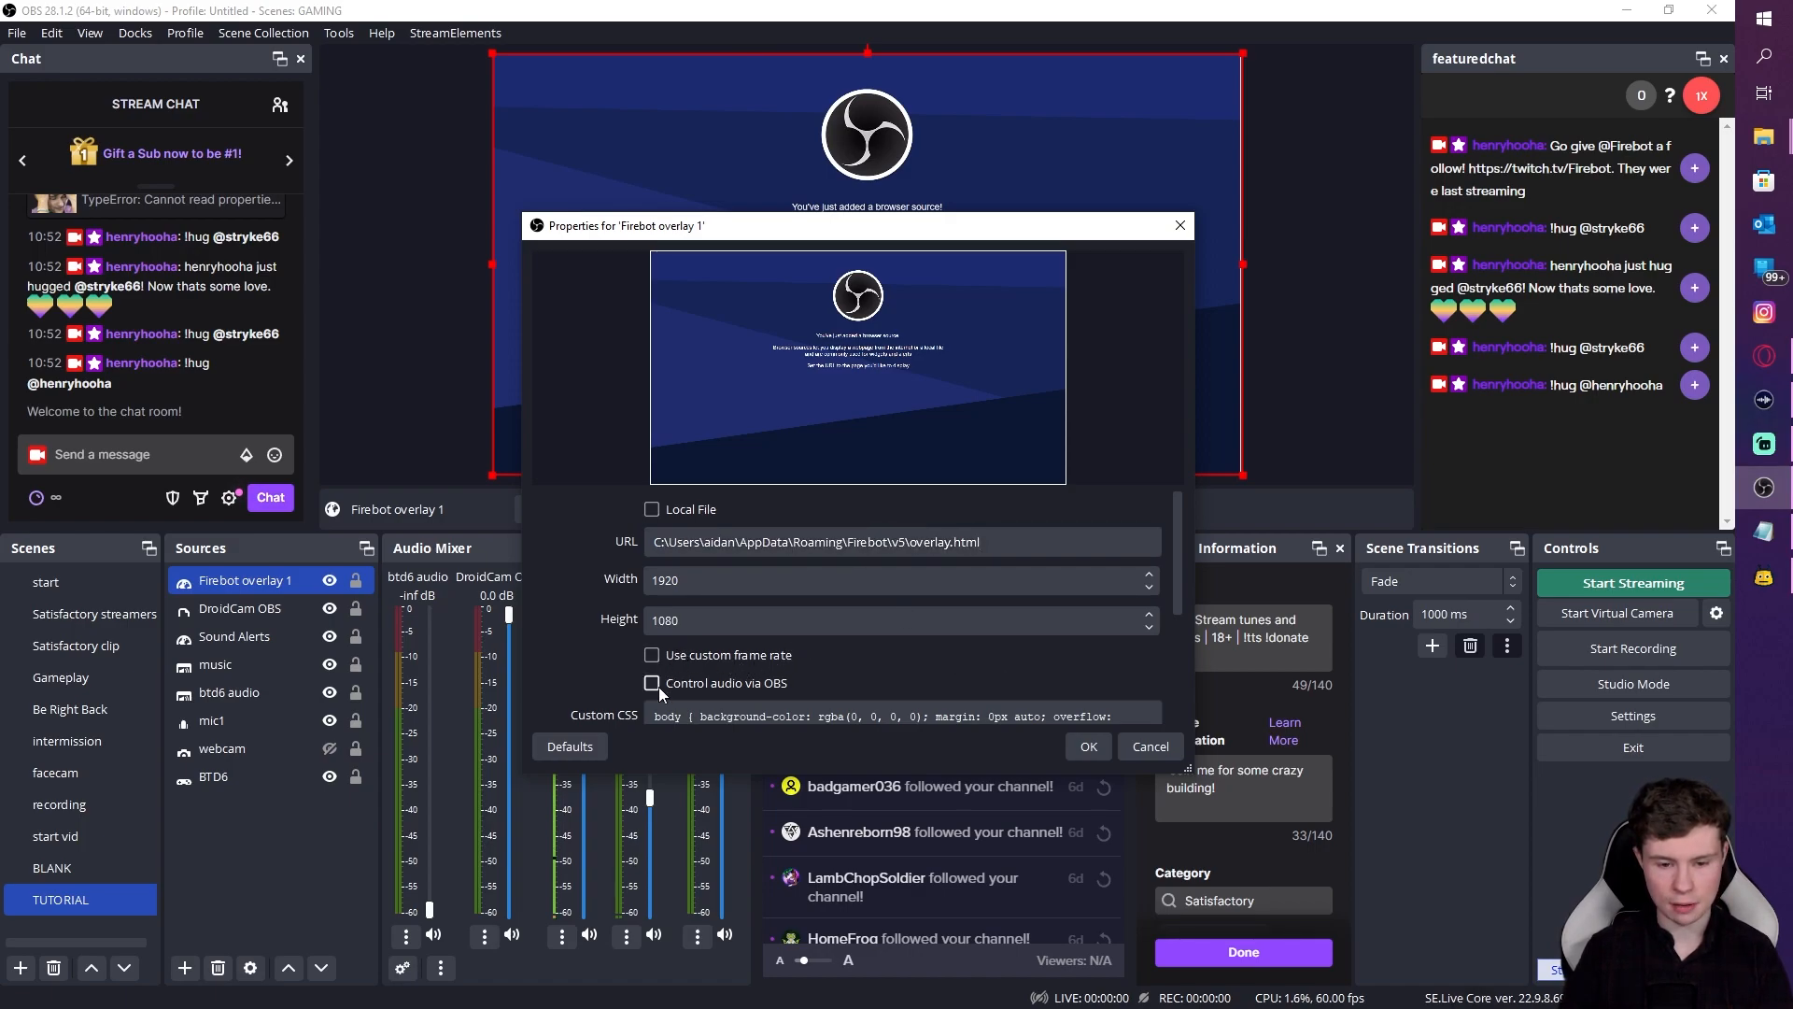
pyautogui.scroll(-4, 835, 653)
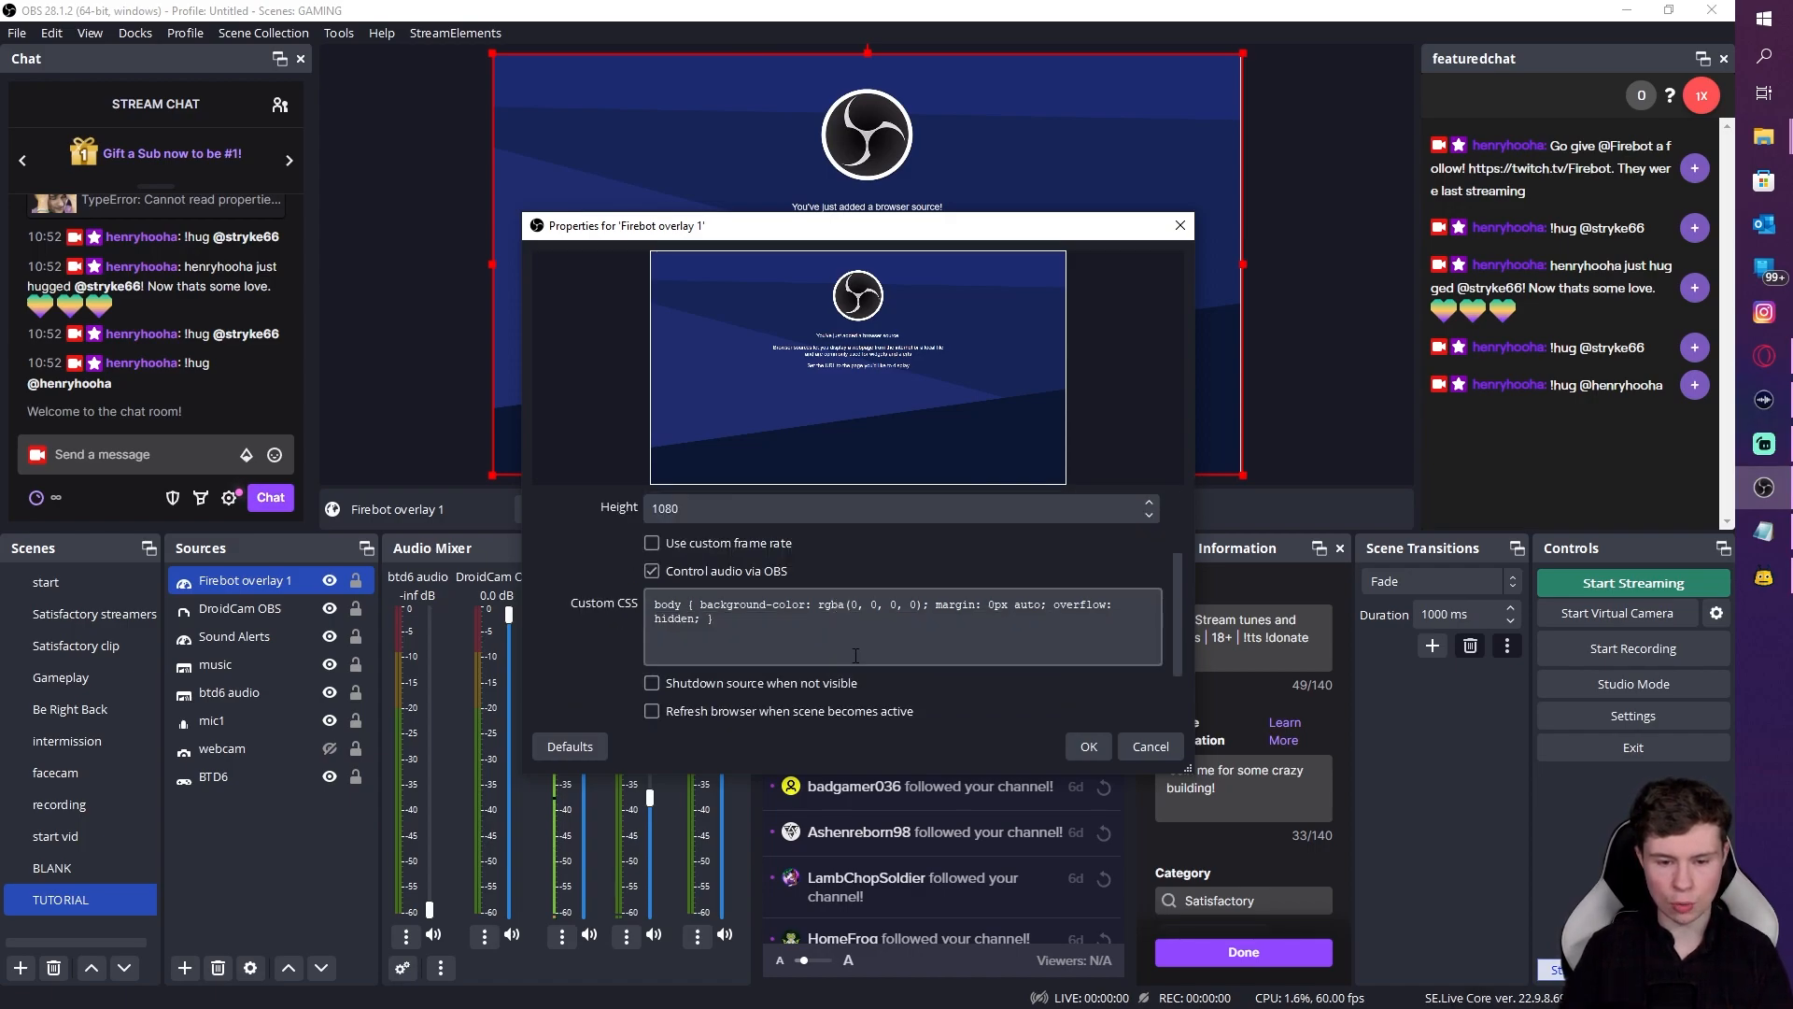
pyautogui.click(1090, 747)
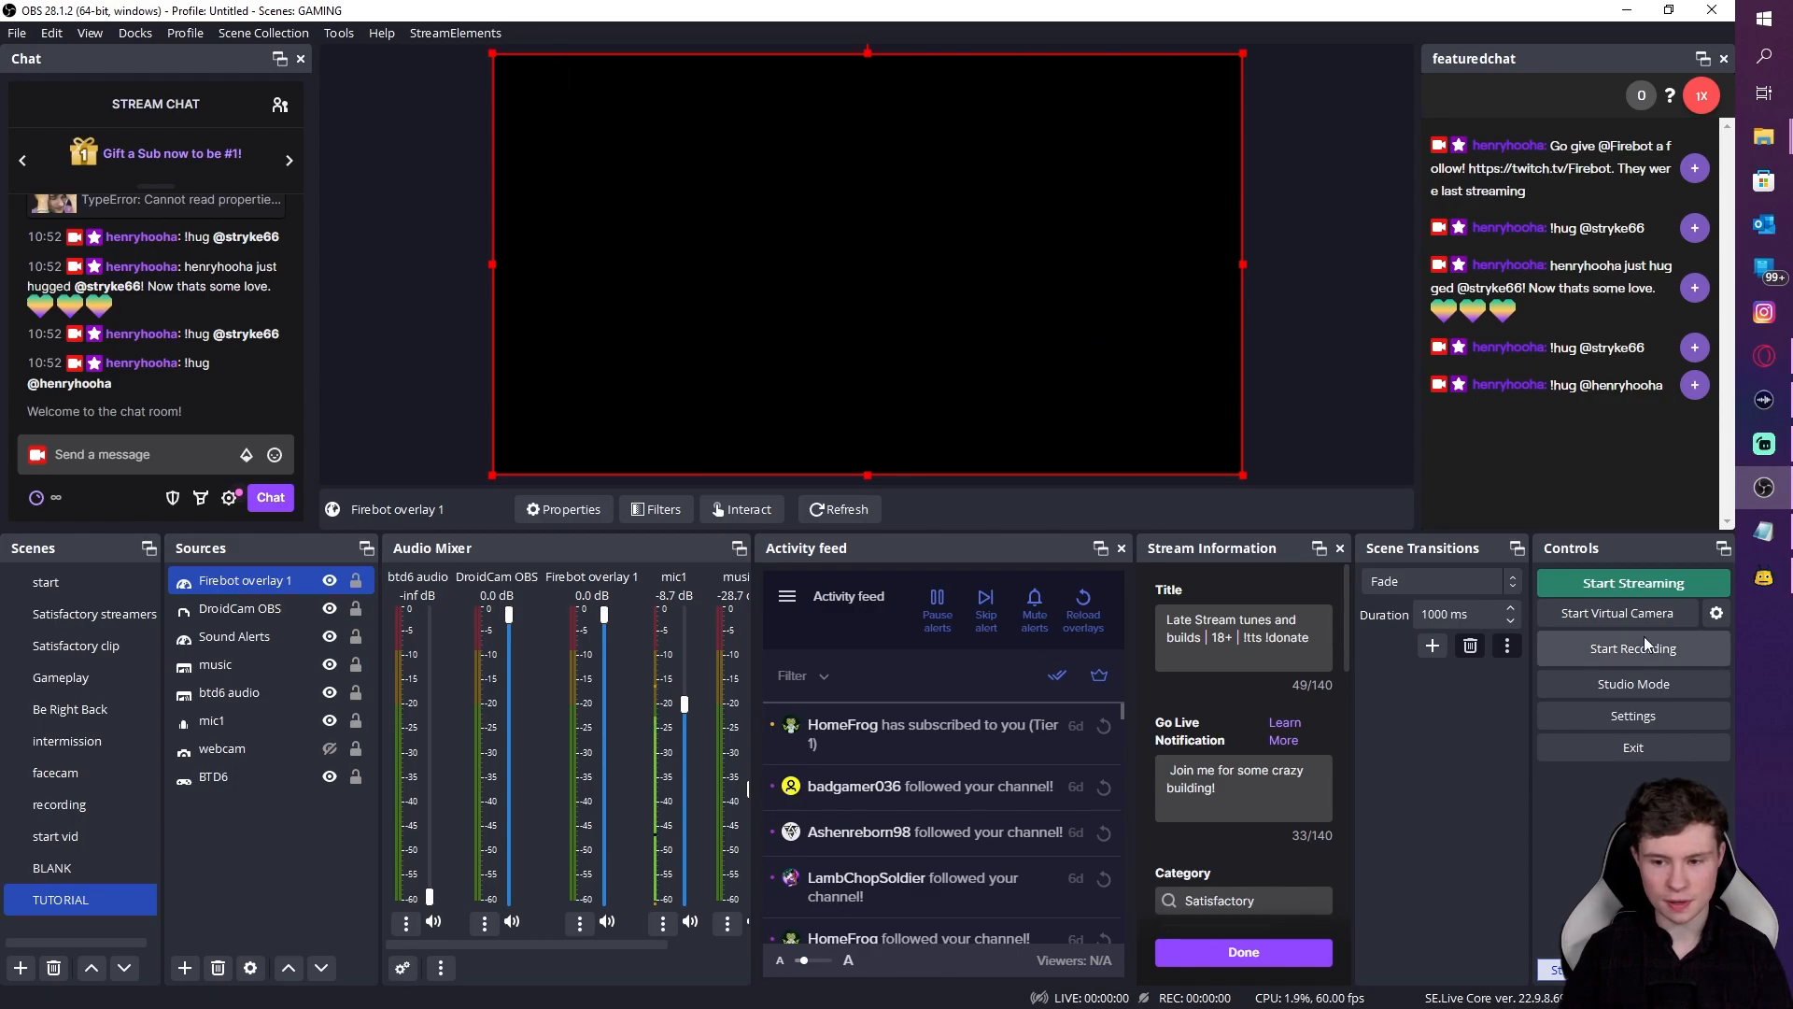
# Step: Create a new custom command with trigger !so restricted to Mods Only
pyautogui.click(1765, 578)
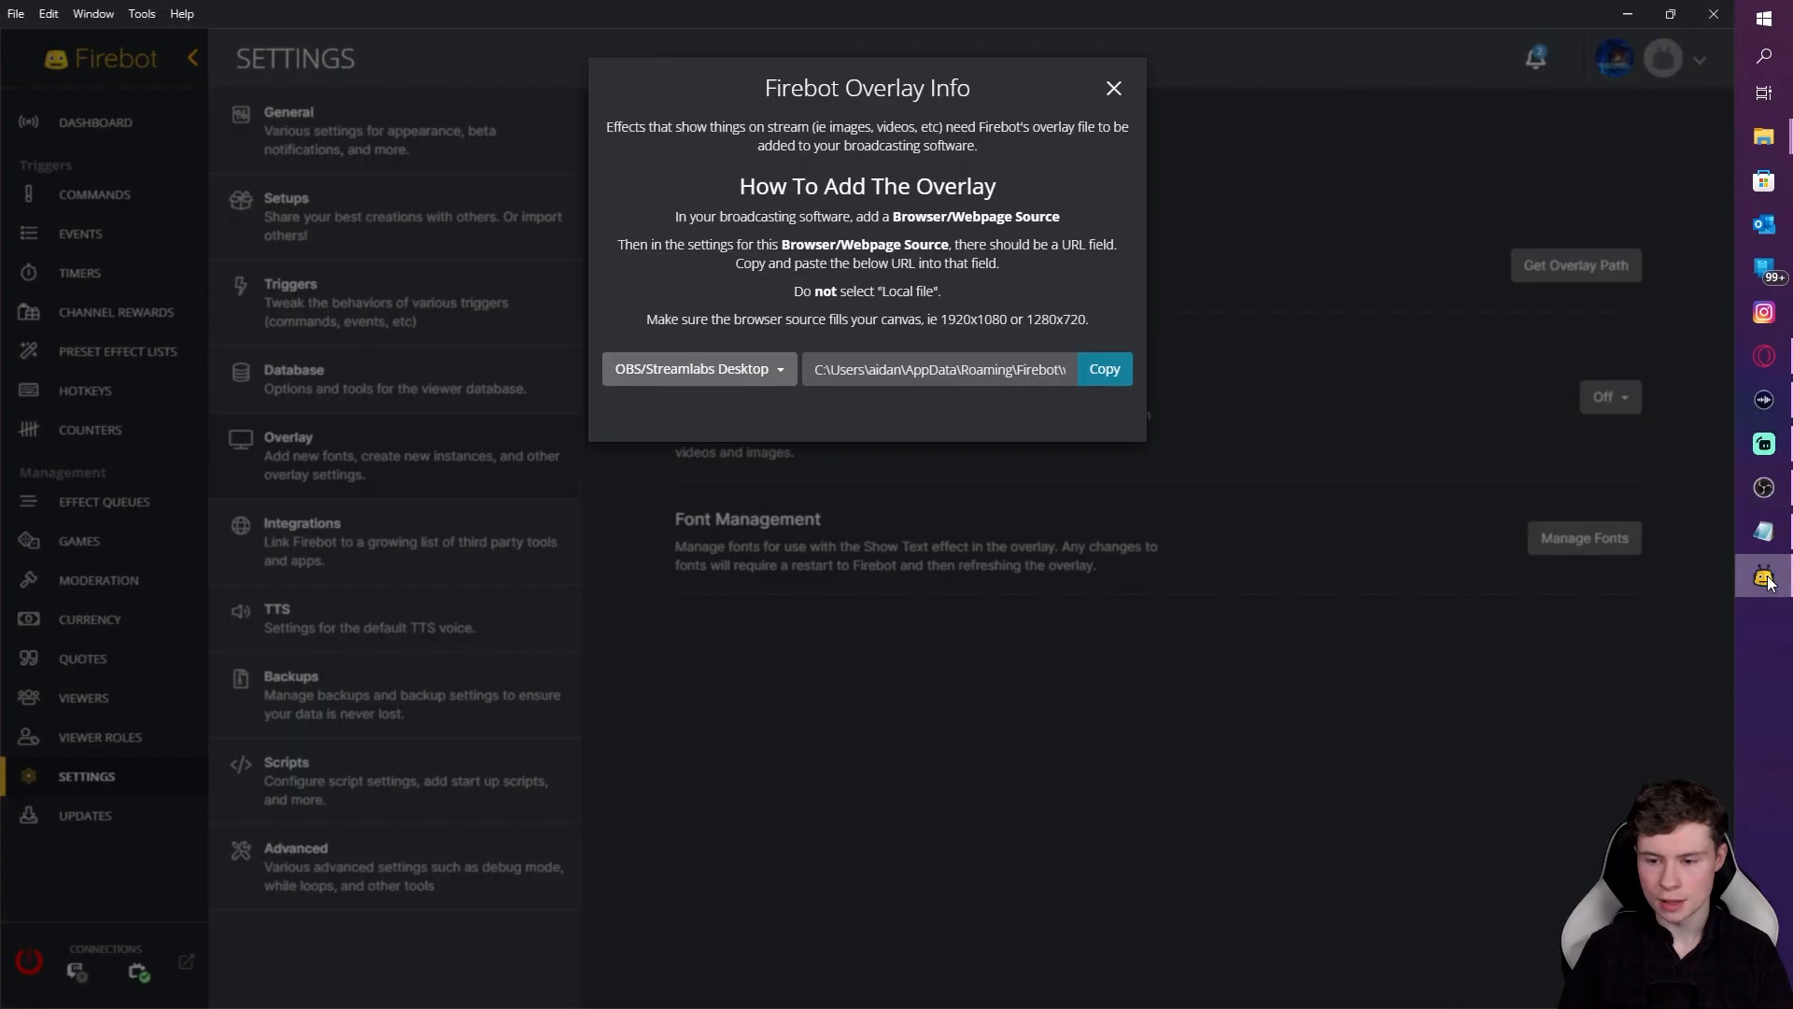
pyautogui.click(1114, 88)
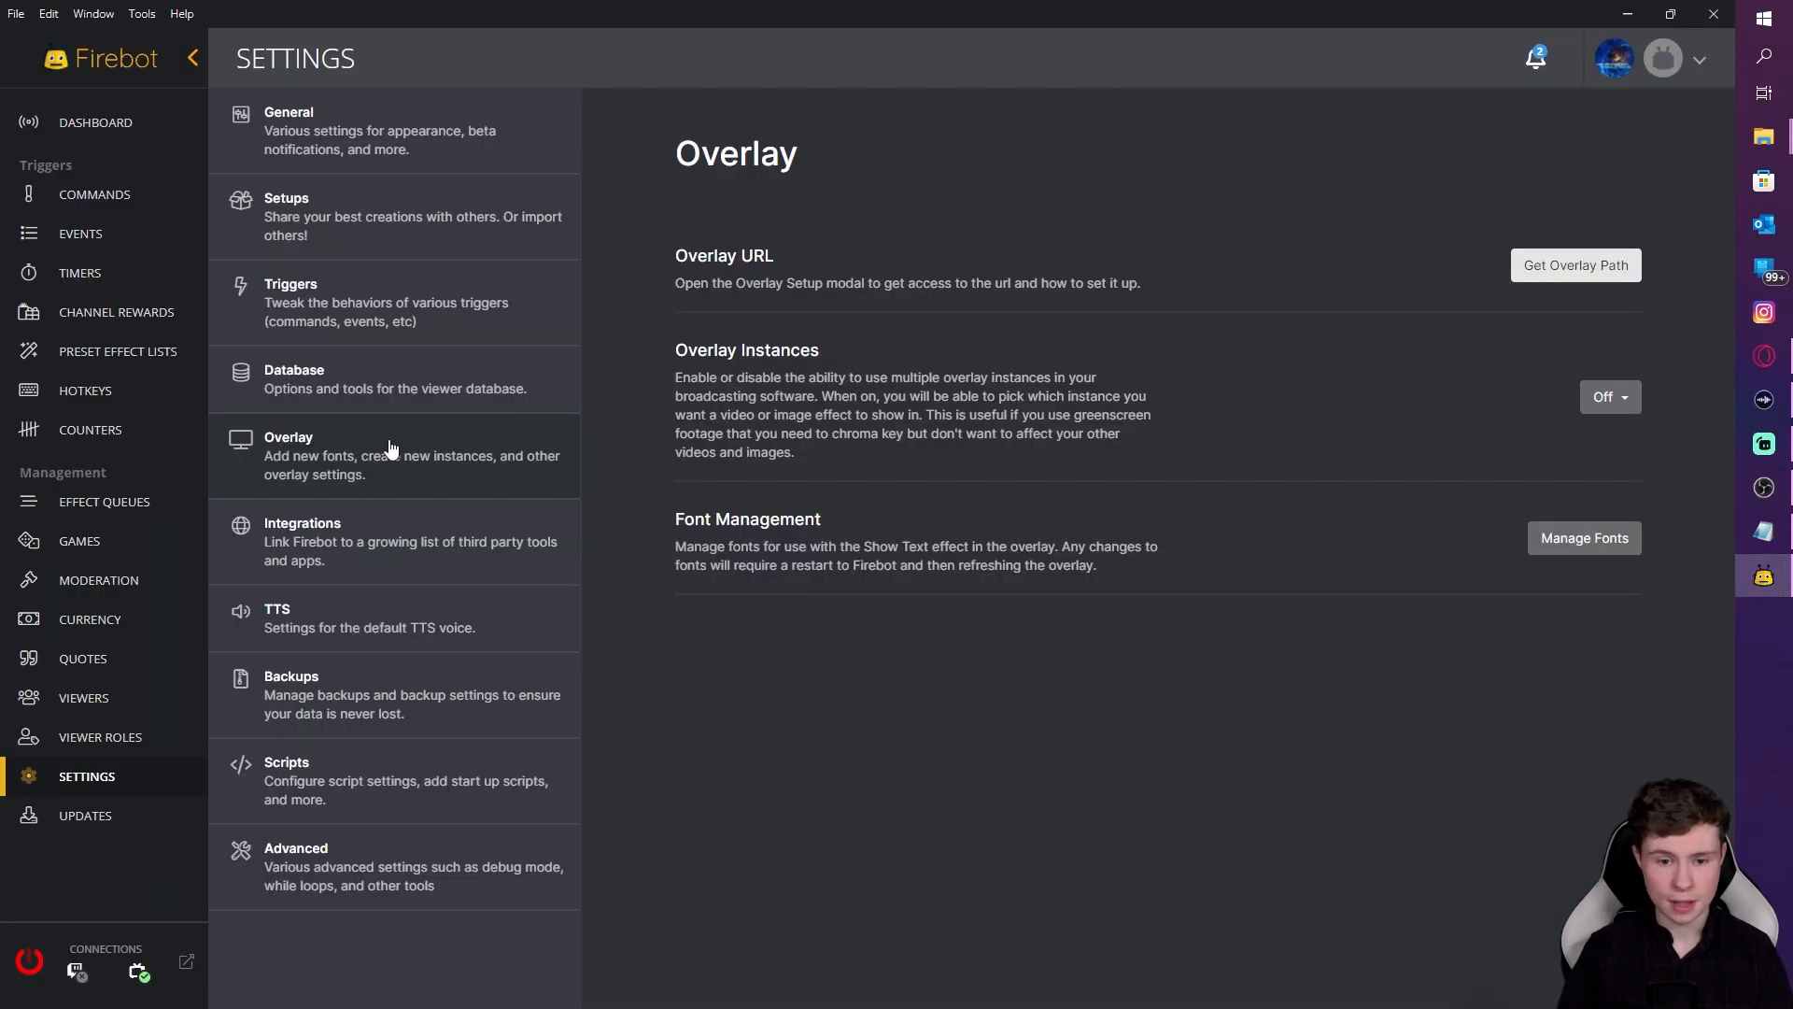
pyautogui.click(88, 200)
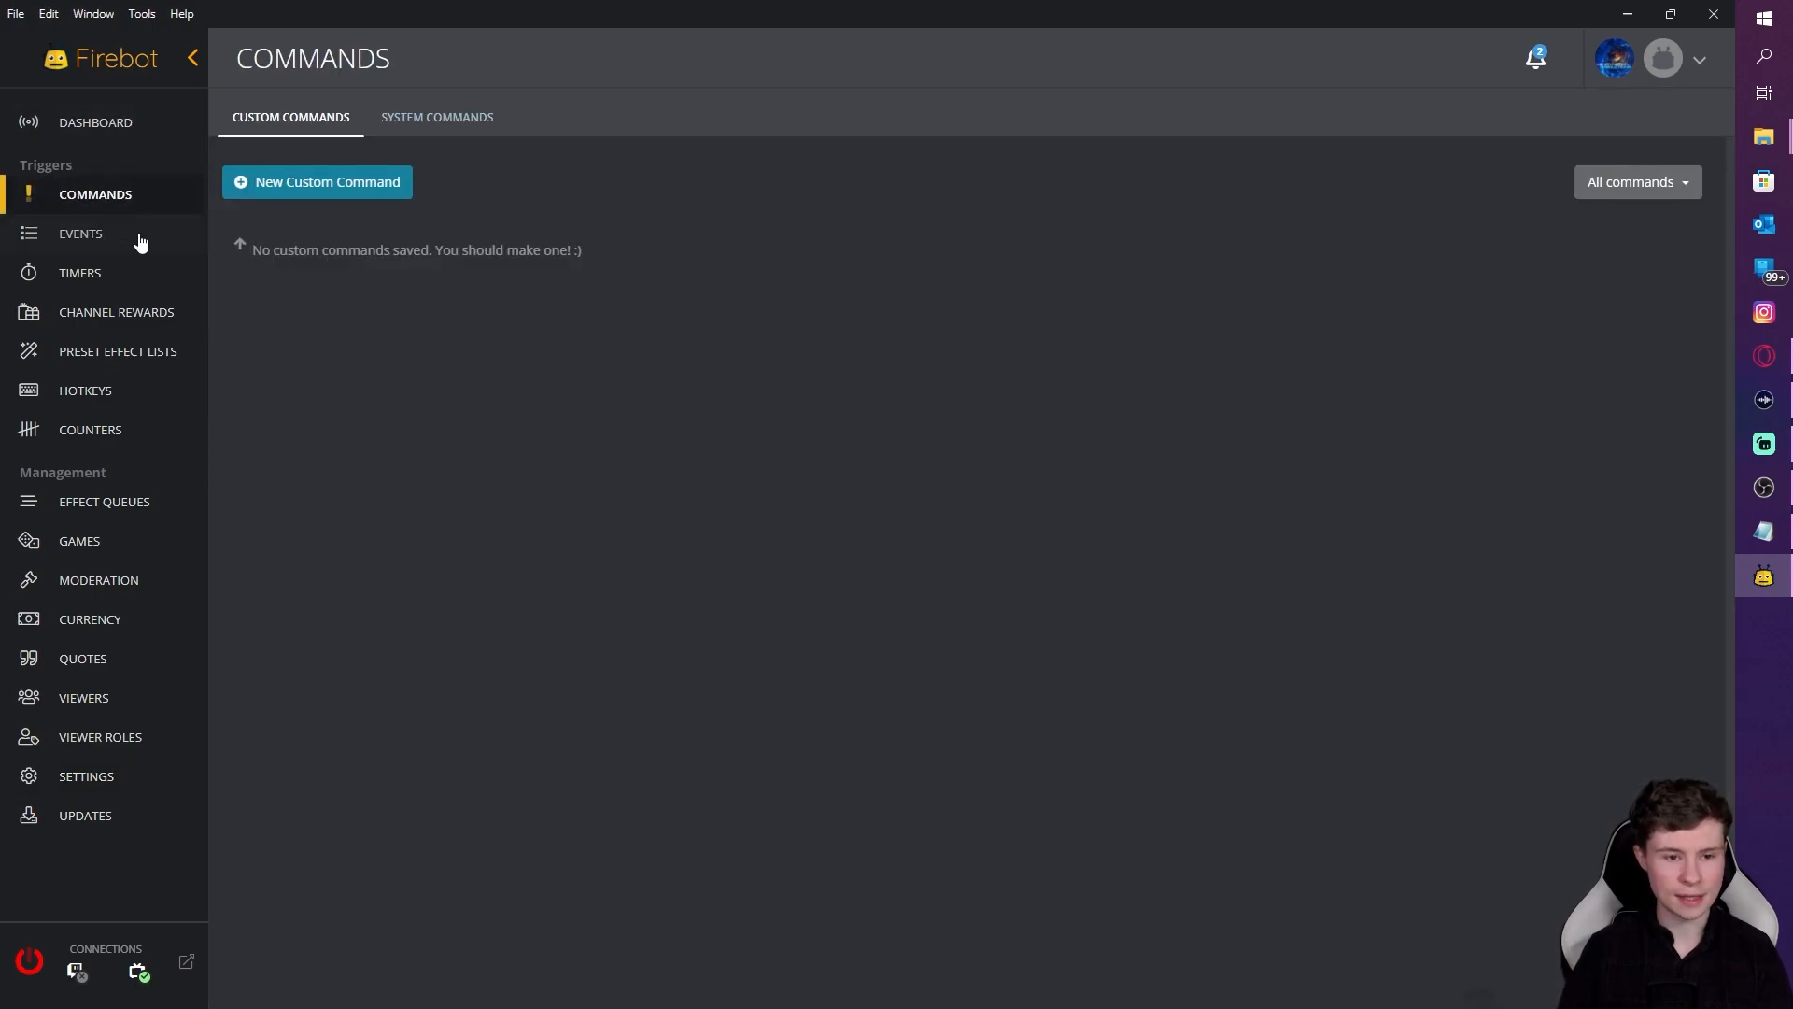
pyautogui.click(323, 183)
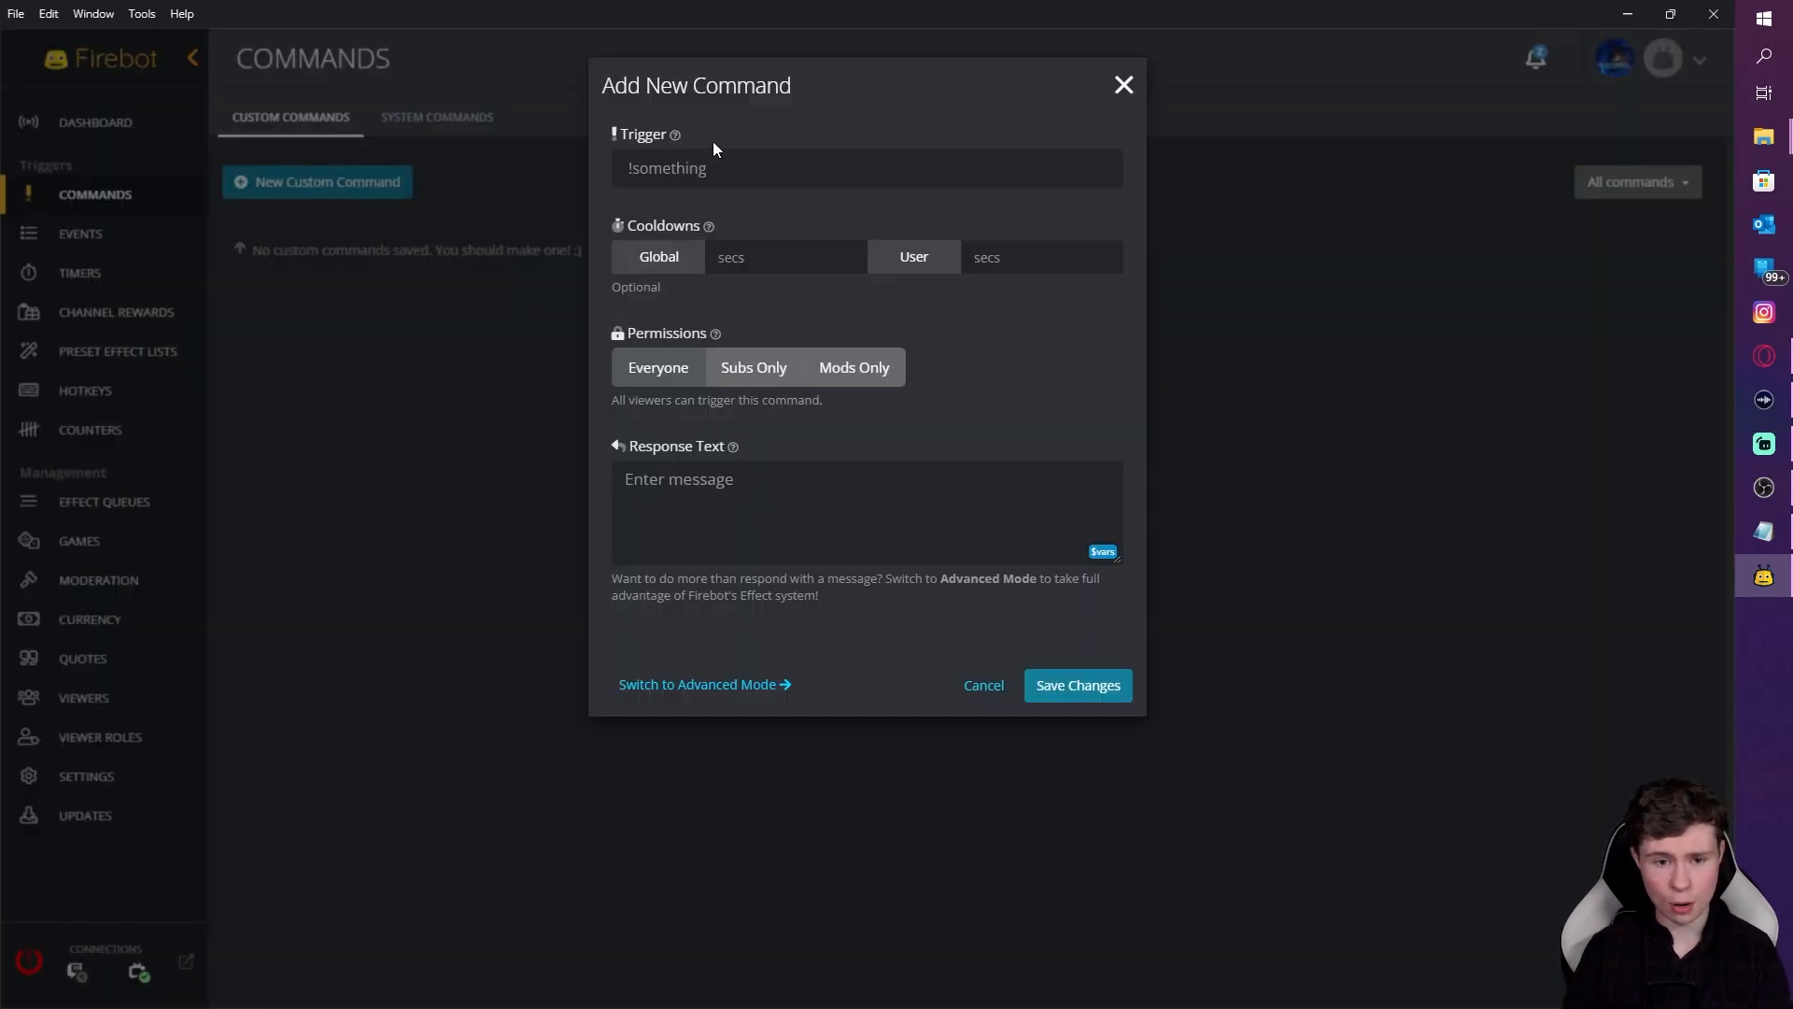
pyautogui.click(707, 178)
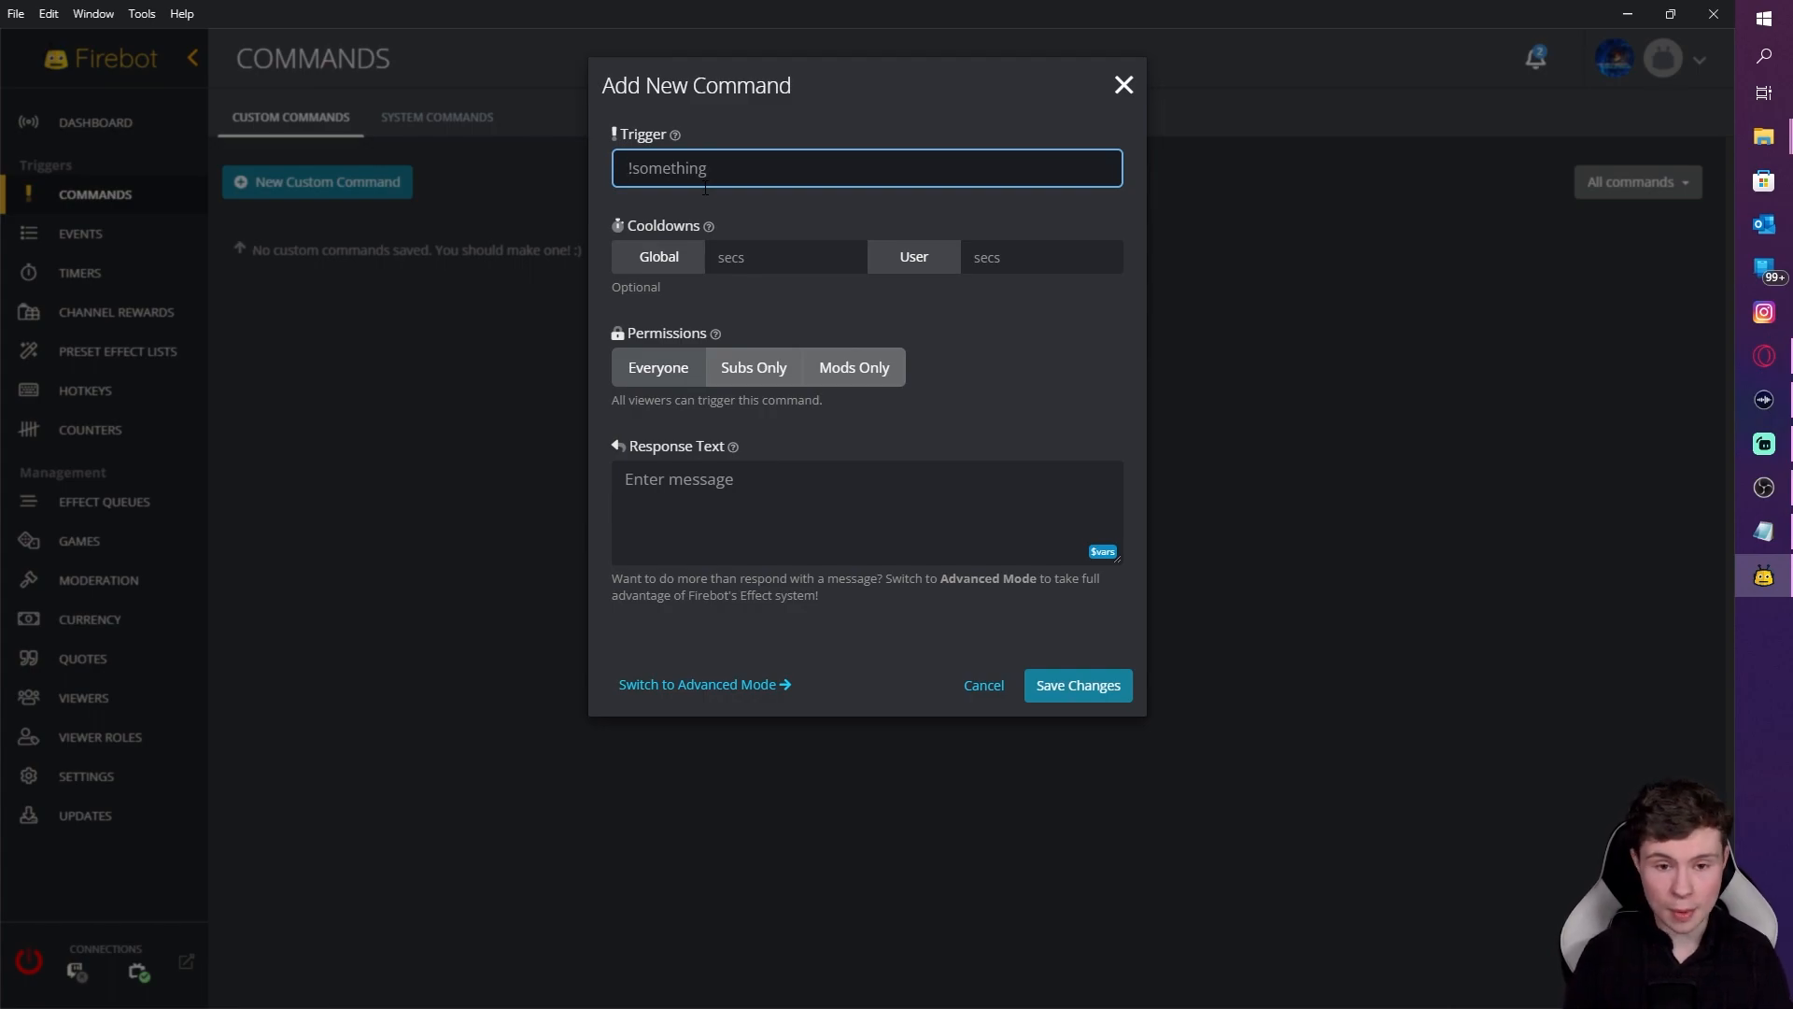
pyautogui.write('!')
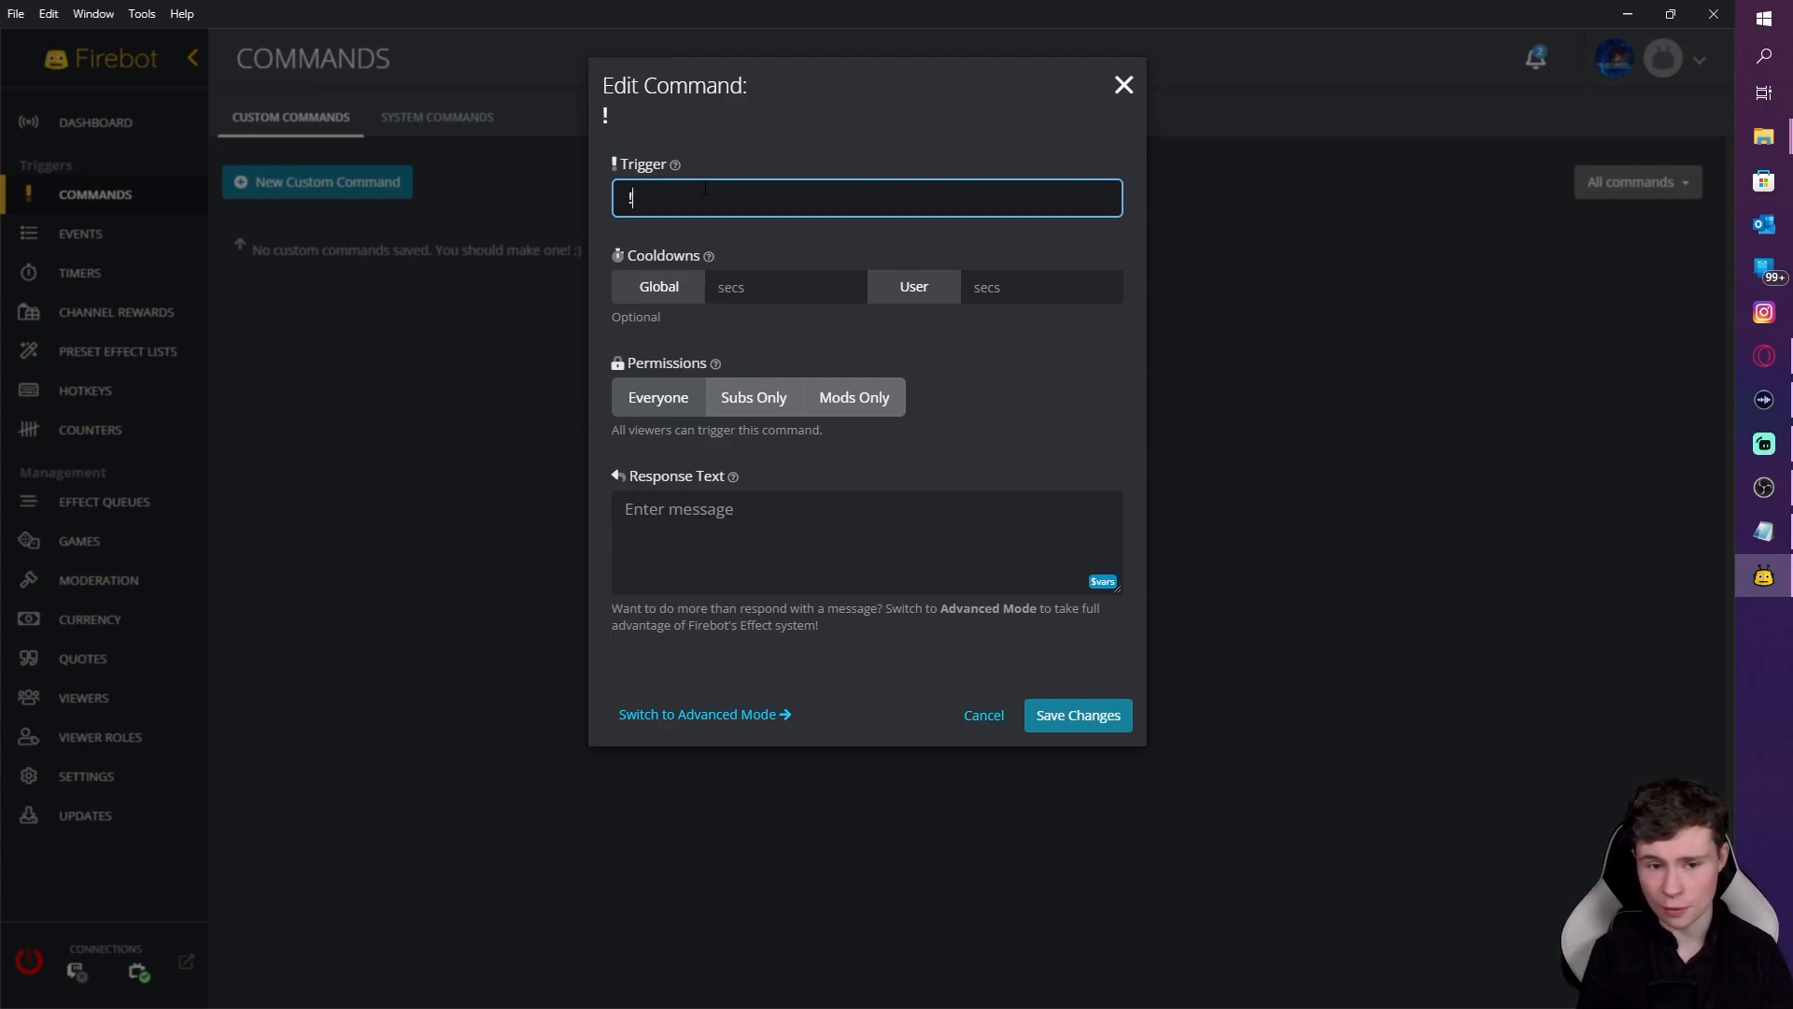
pyautogui.write('so')
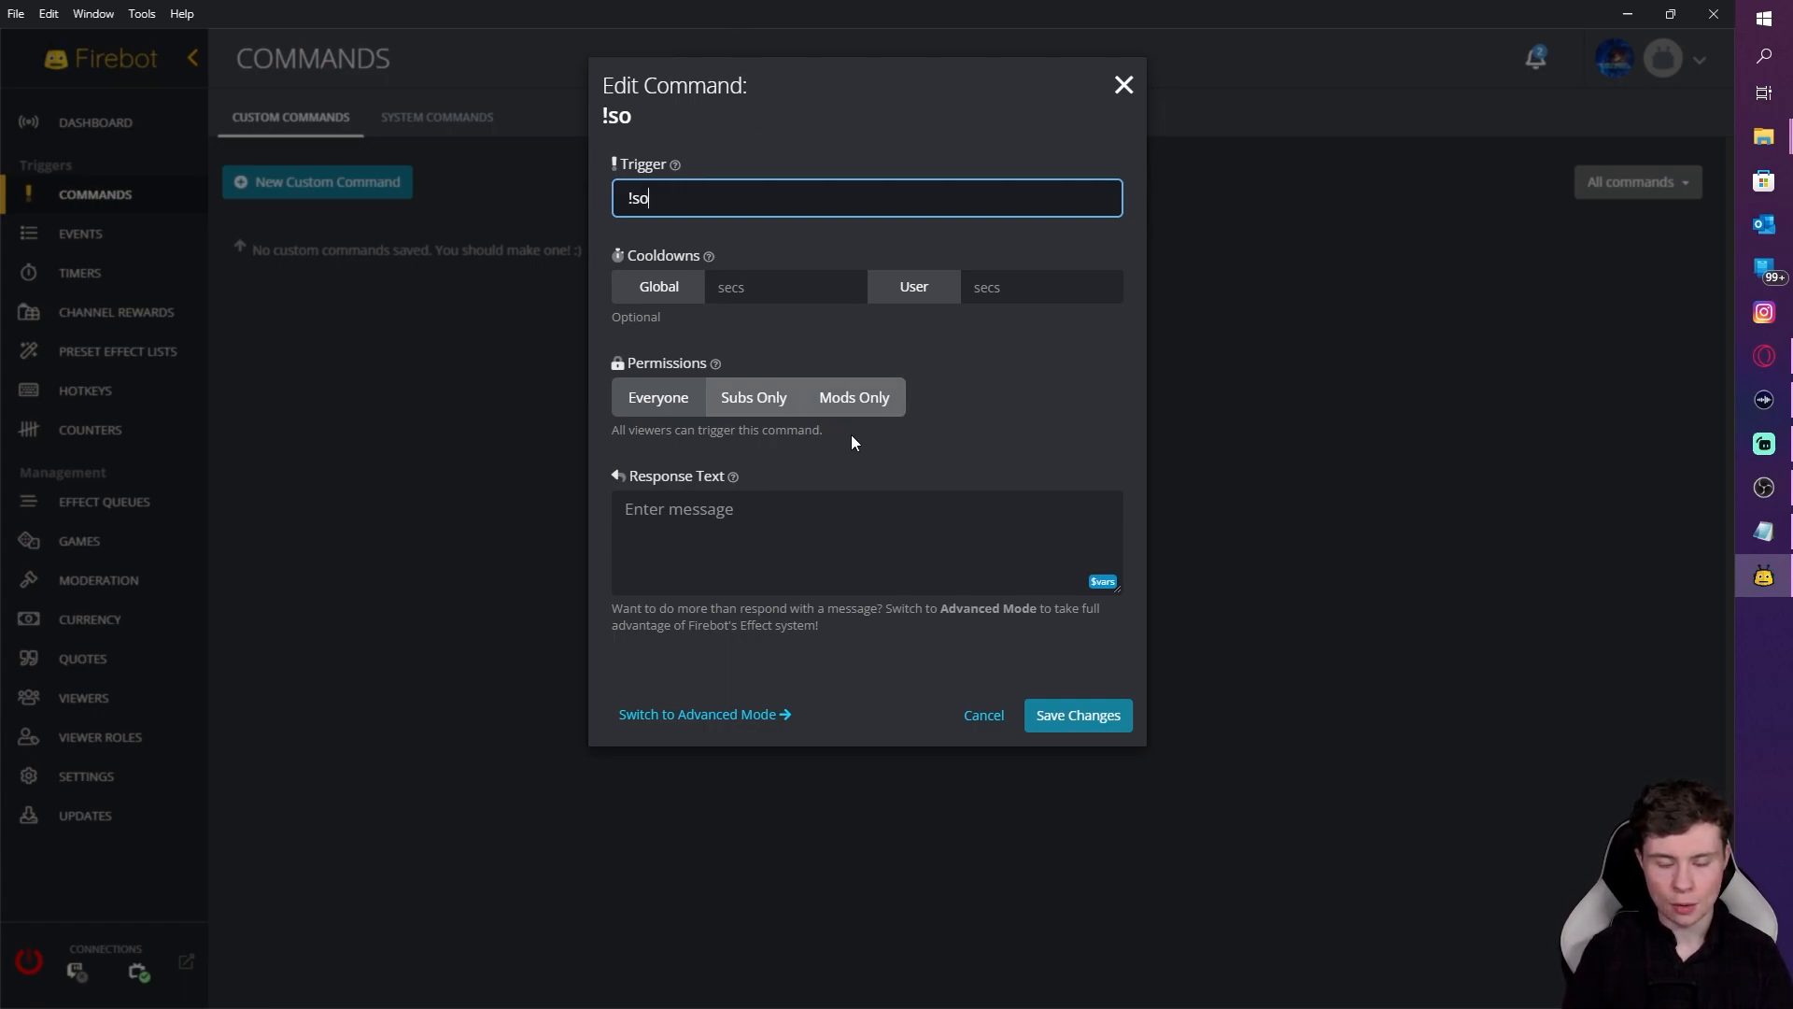
pyautogui.click(842, 409)
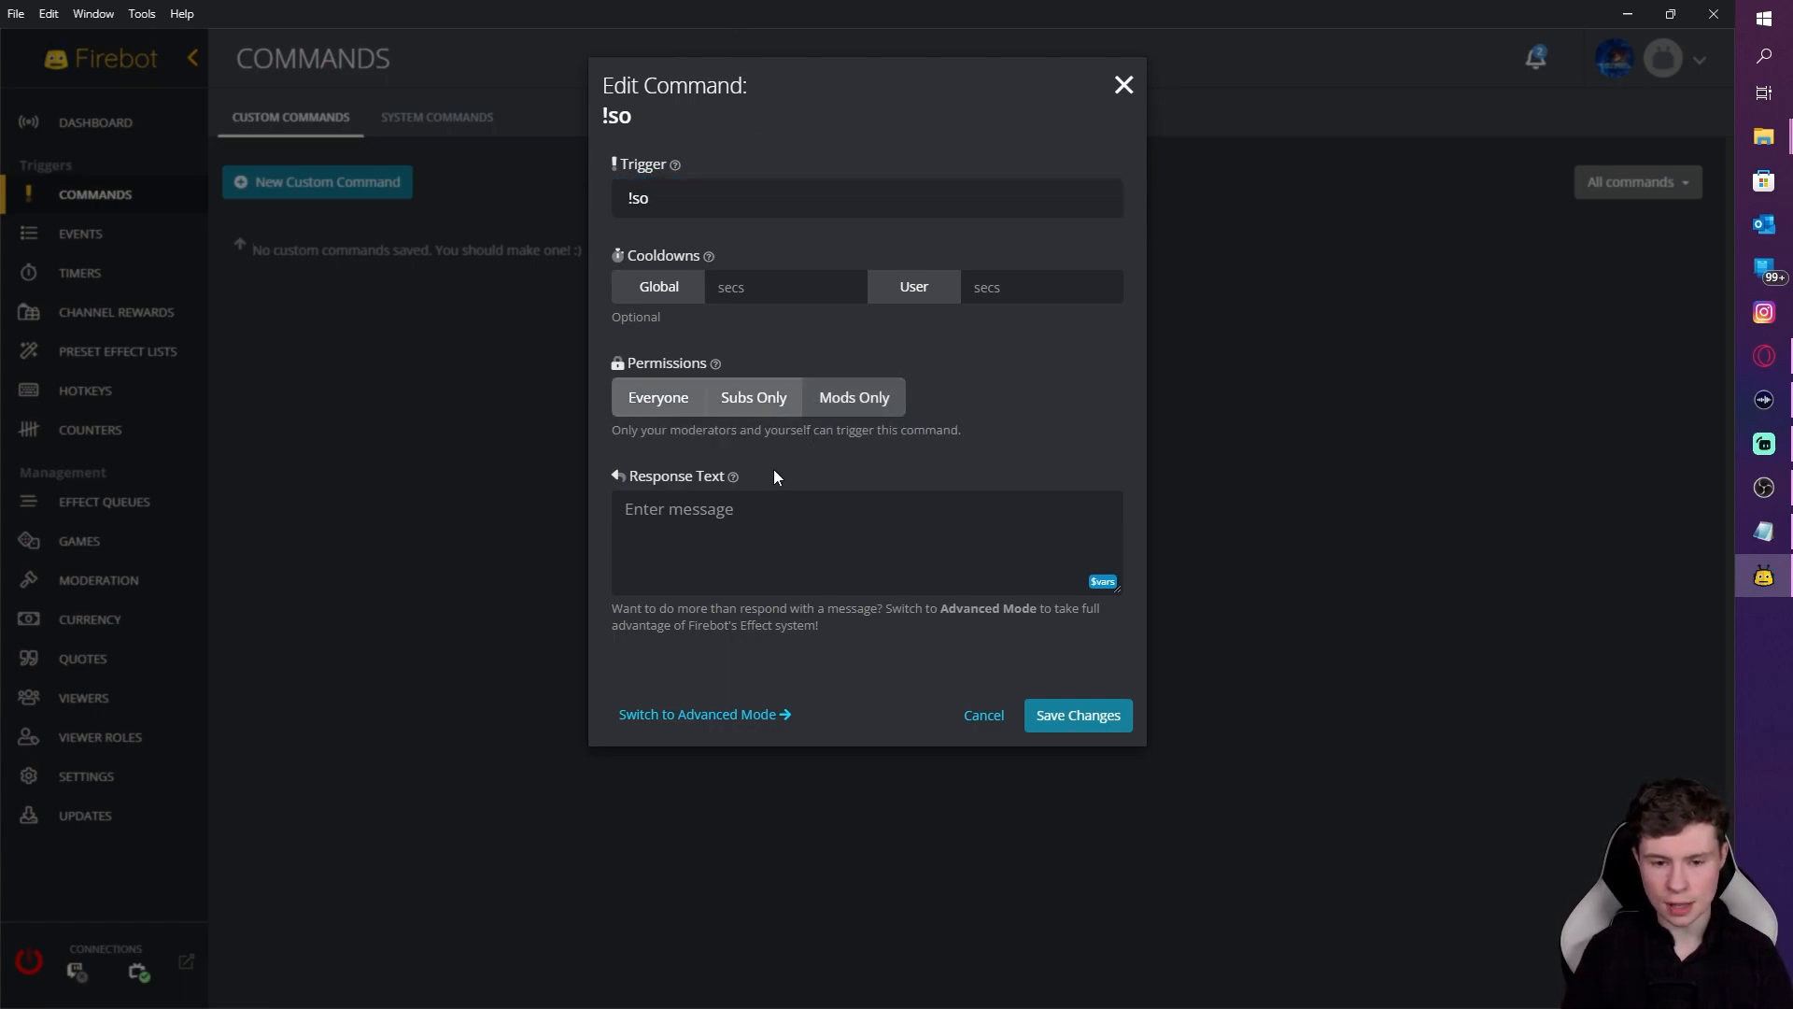
# Step: Paste the prepared shoutout text with the $target follow link into Response Text
pyautogui.click(690, 519)
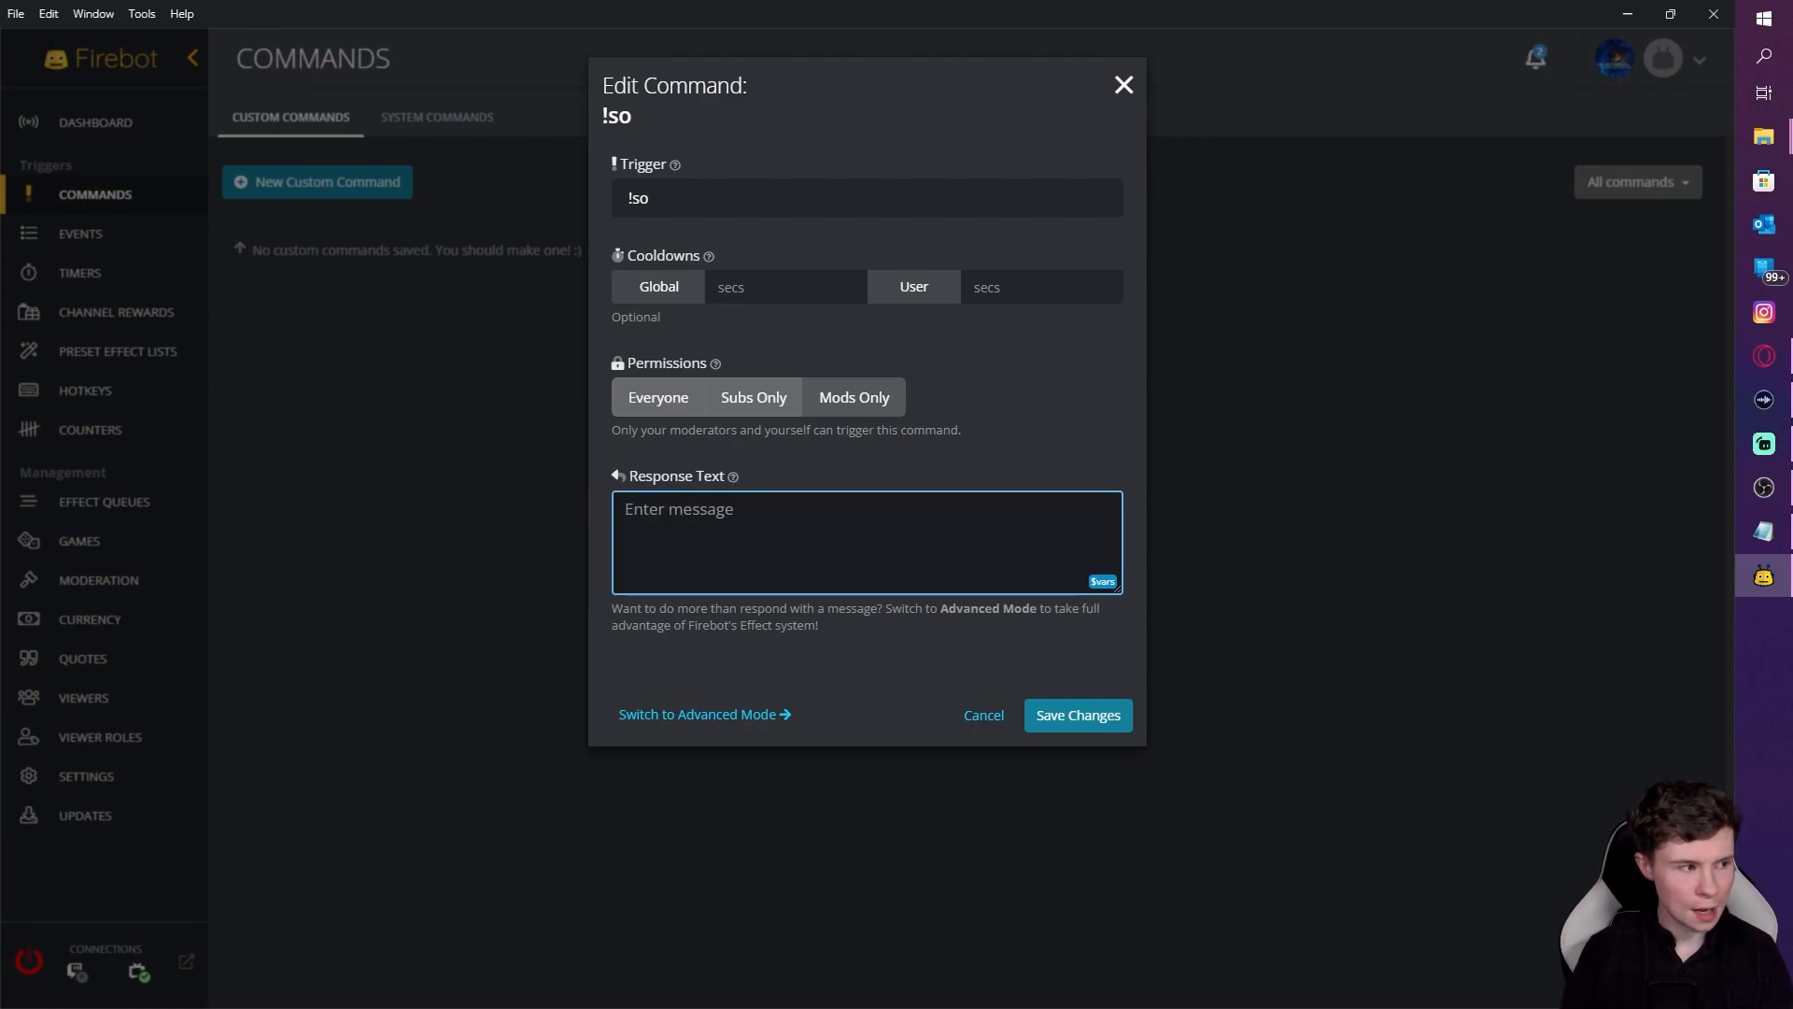
pyautogui.hotkey('alt', 'Tab')
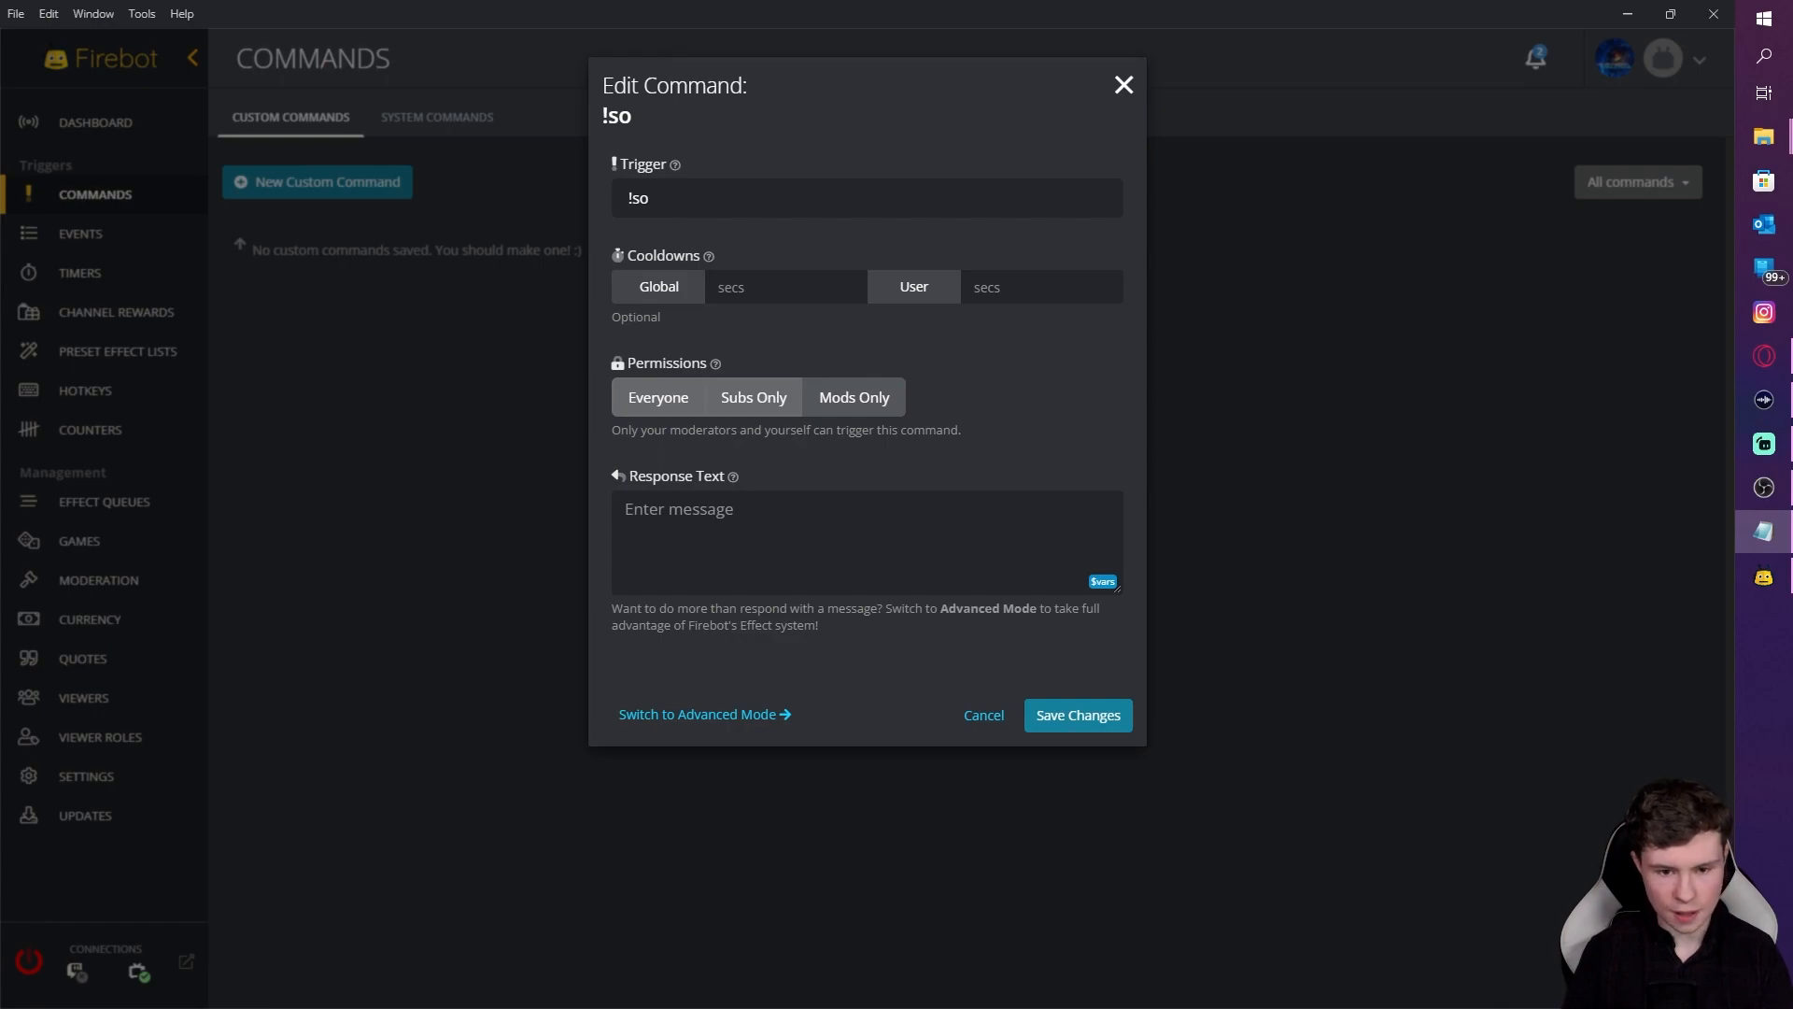
pyautogui.hotkey('alt', 'Tab')
pyautogui.hotkey('alt', 'Tab')
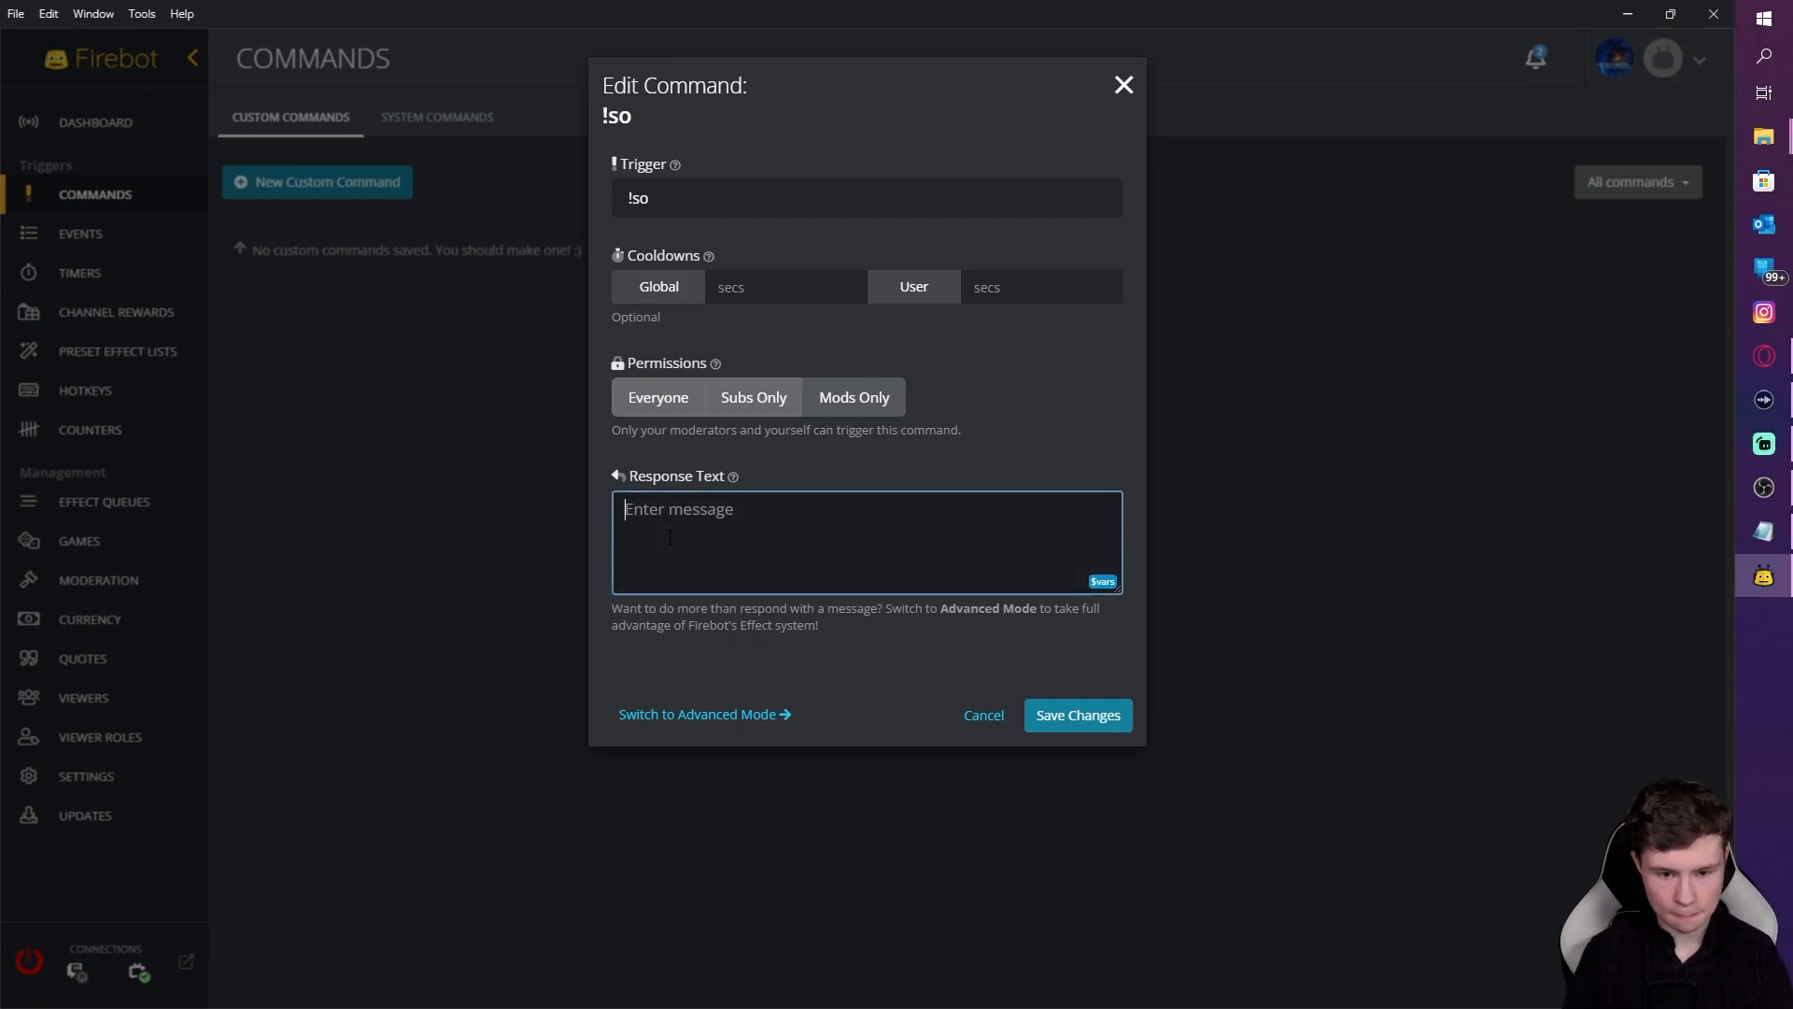
pyautogui.write('@$target a follow! https://twitch.tv/$target. They were last streaming $category[$target]')
pyautogui.press('Return')
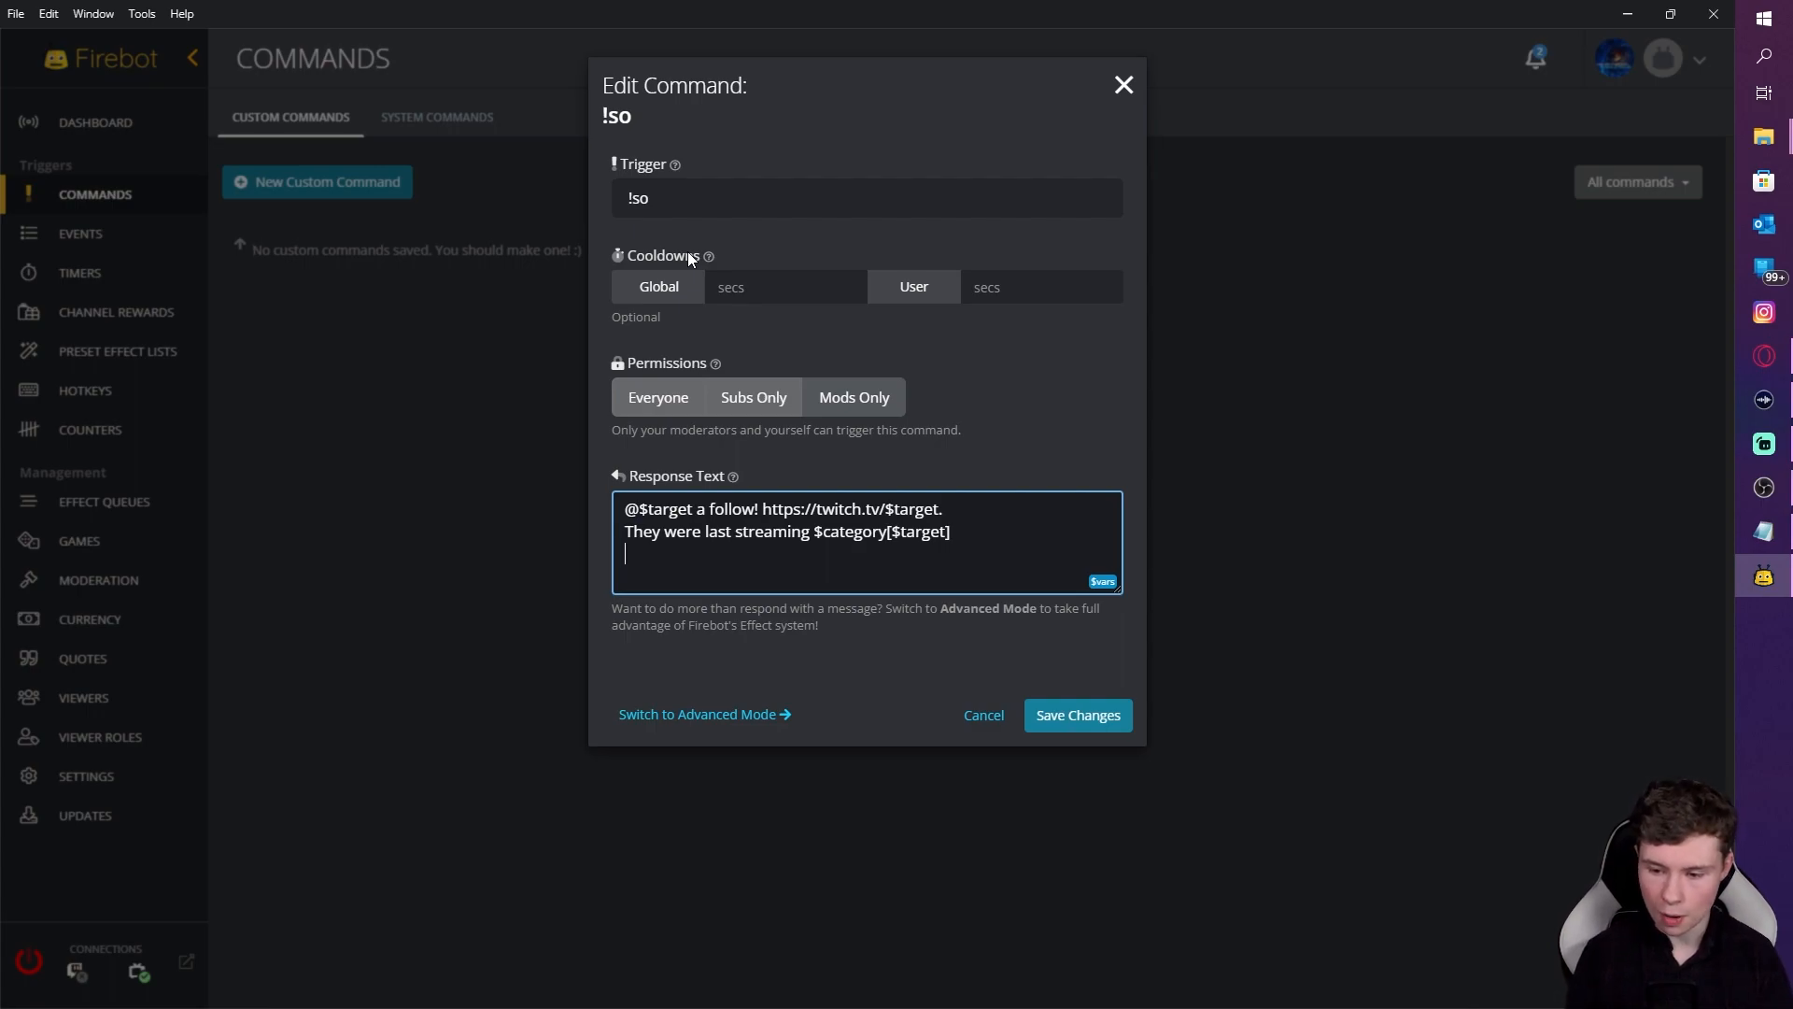
# Step: Test a sample username after !so in the trigger, remove it, and open the variable list
pyautogui.click(671, 200)
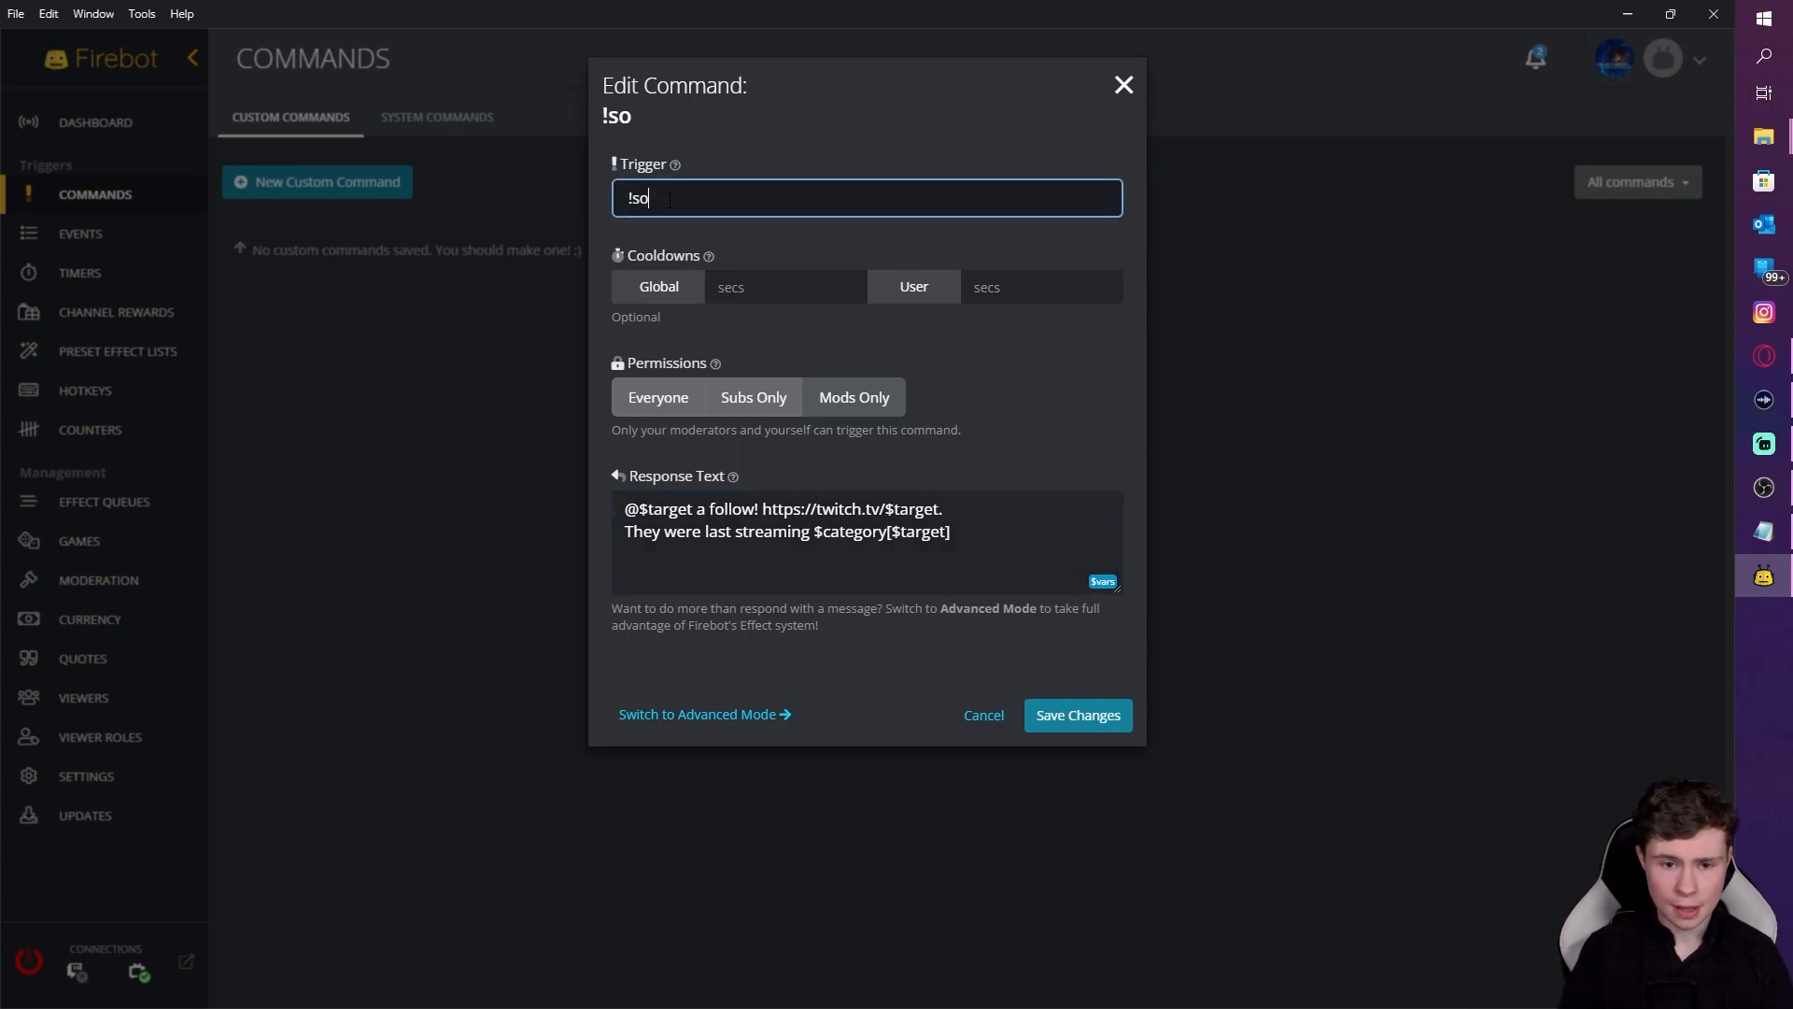
pyautogui.write('@henryhooha')
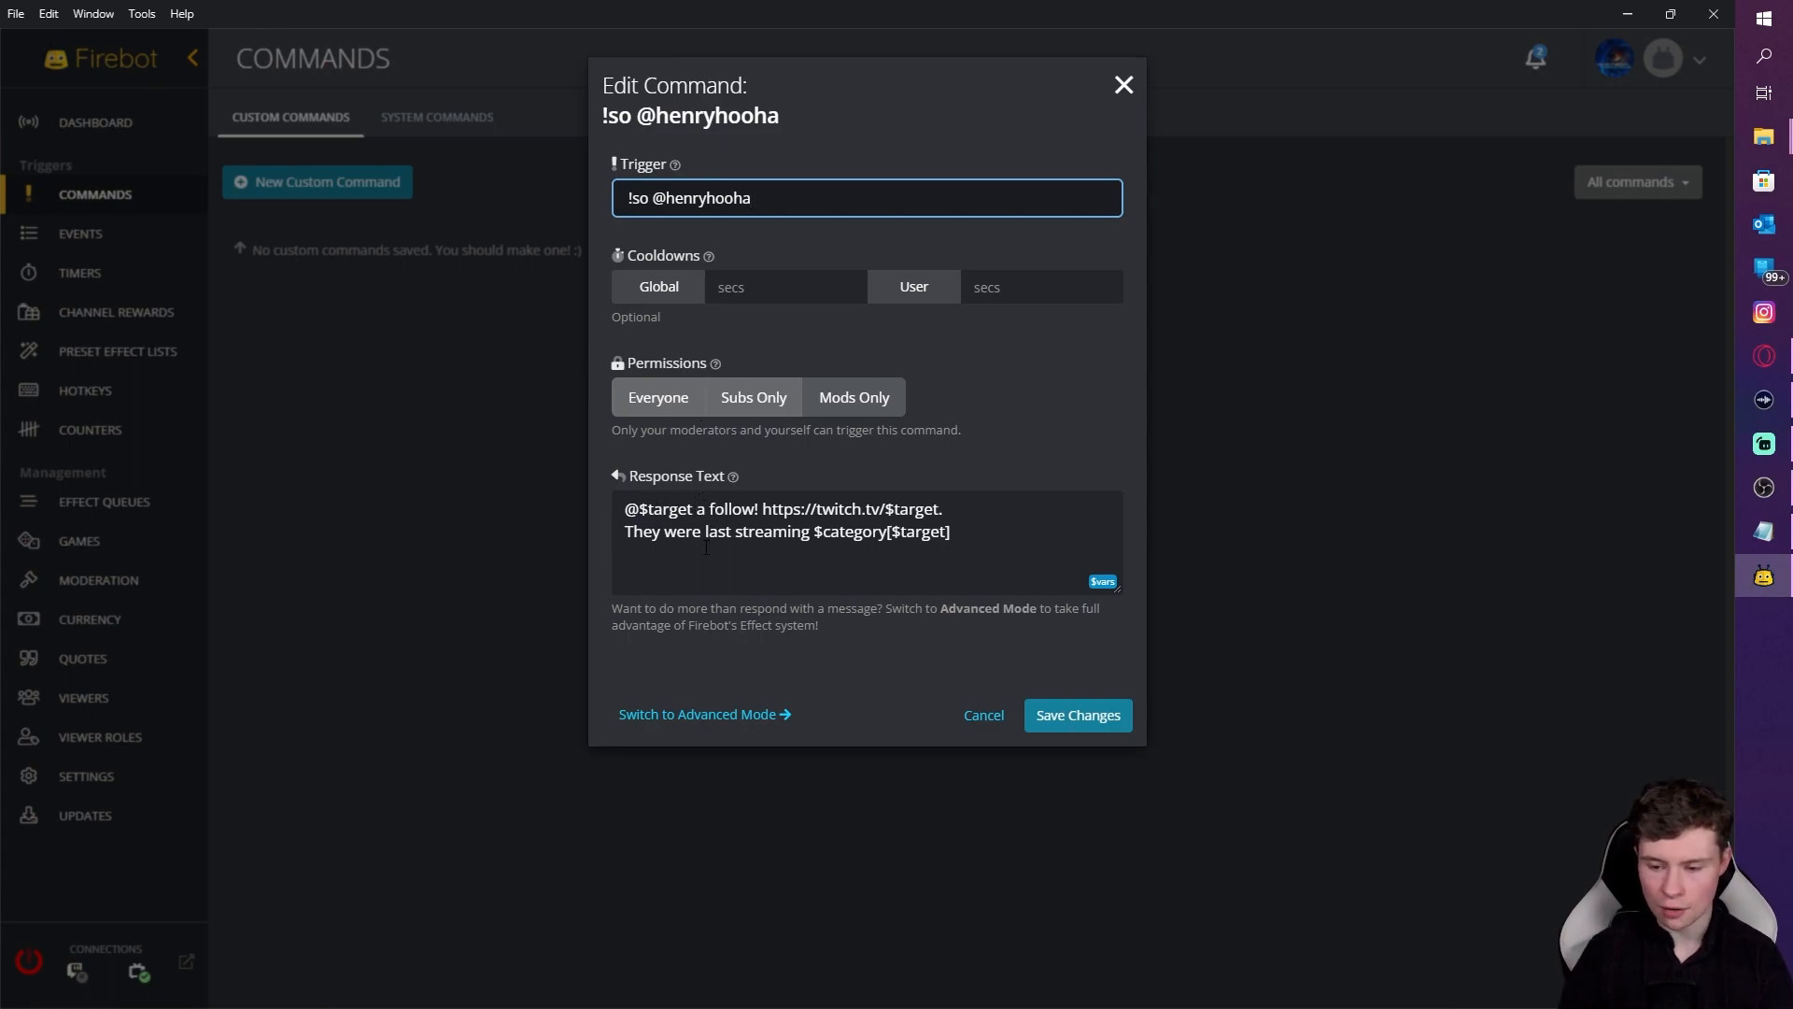
pyautogui.moveTo(776, 197); pyautogui.dragTo(653, 197)
pyautogui.press('BackSpace')
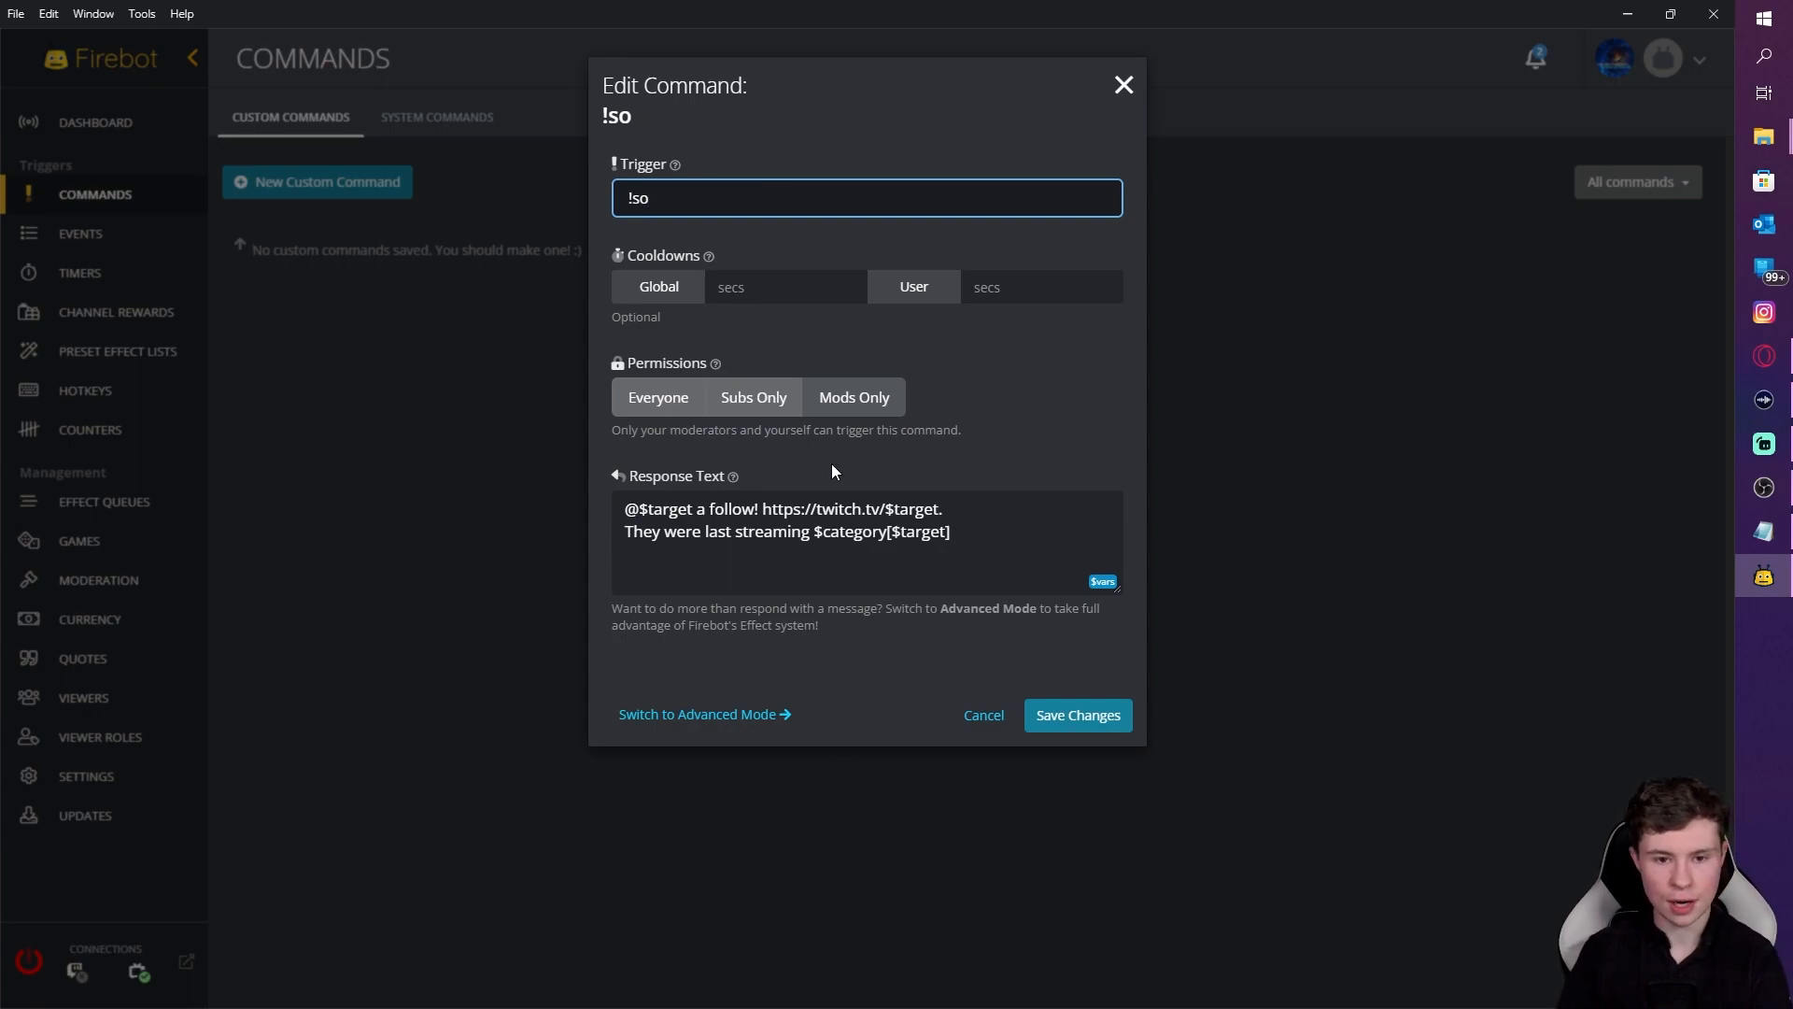
pyautogui.click(1102, 594)
pyautogui.click(1101, 587)
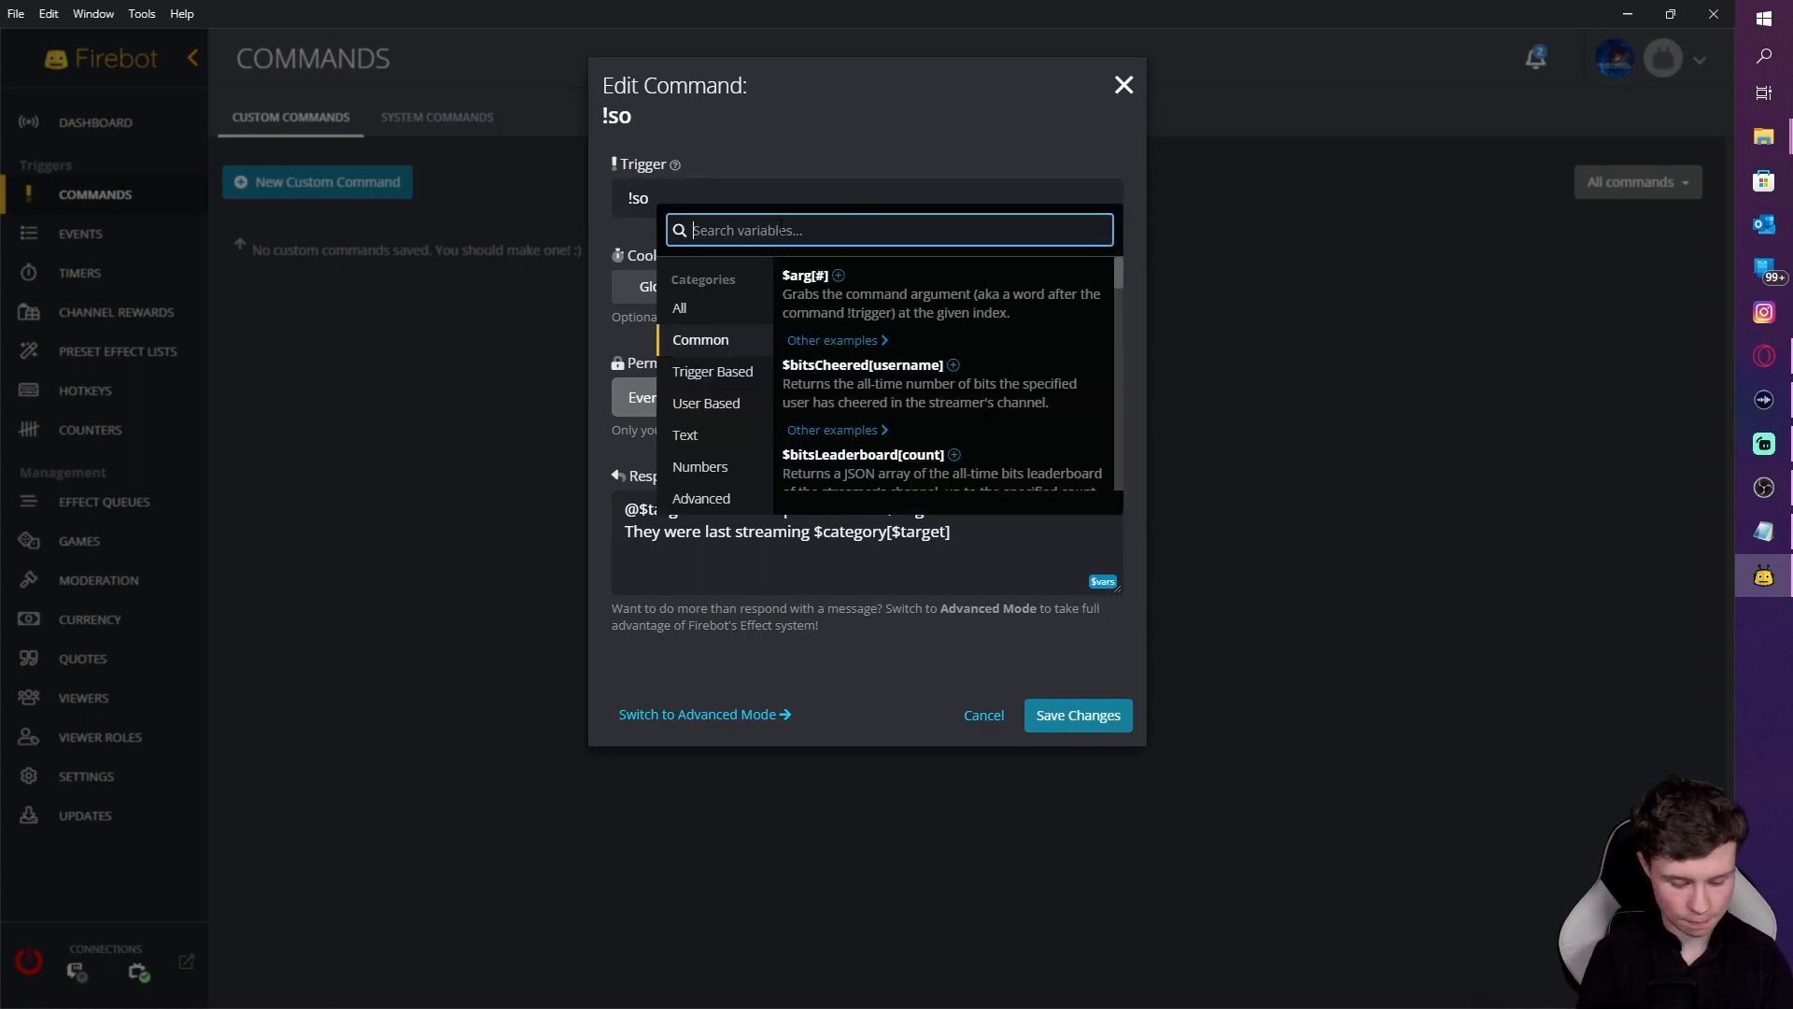
# Step: Search the variables for 'targe' to read what $target does, then return to the response
pyautogui.write('targe')
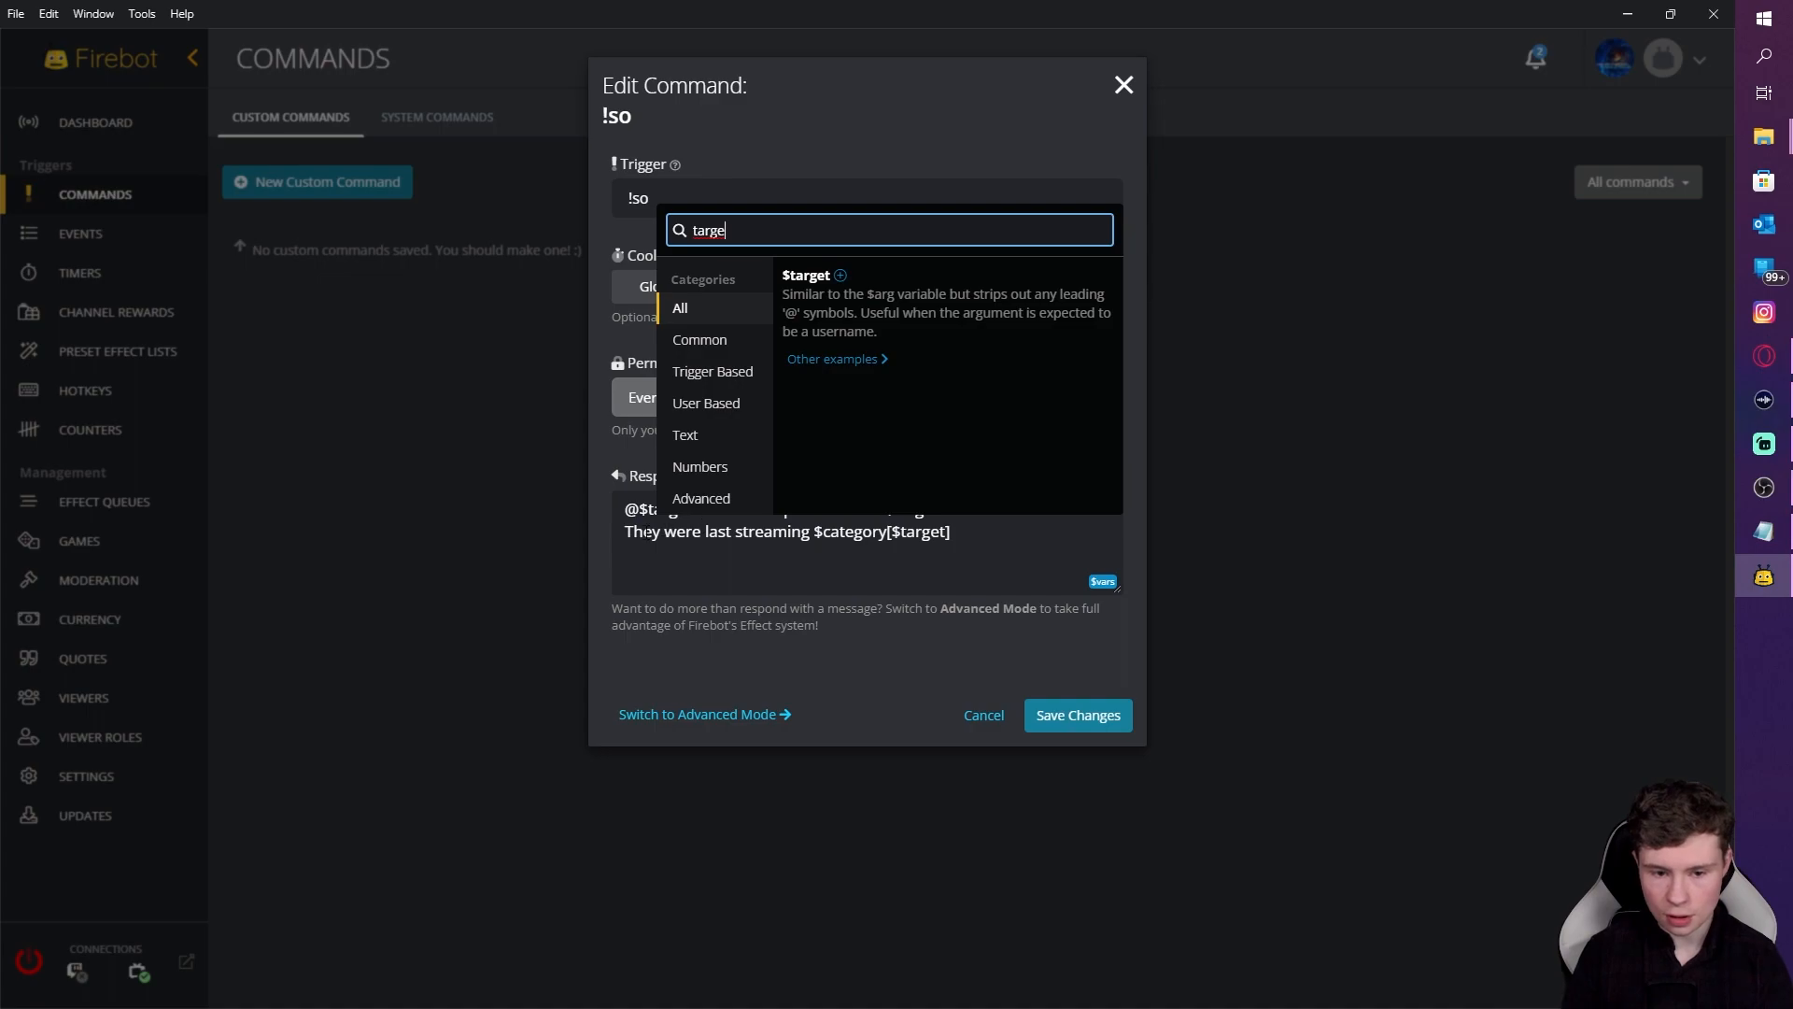
pyautogui.click(644, 532)
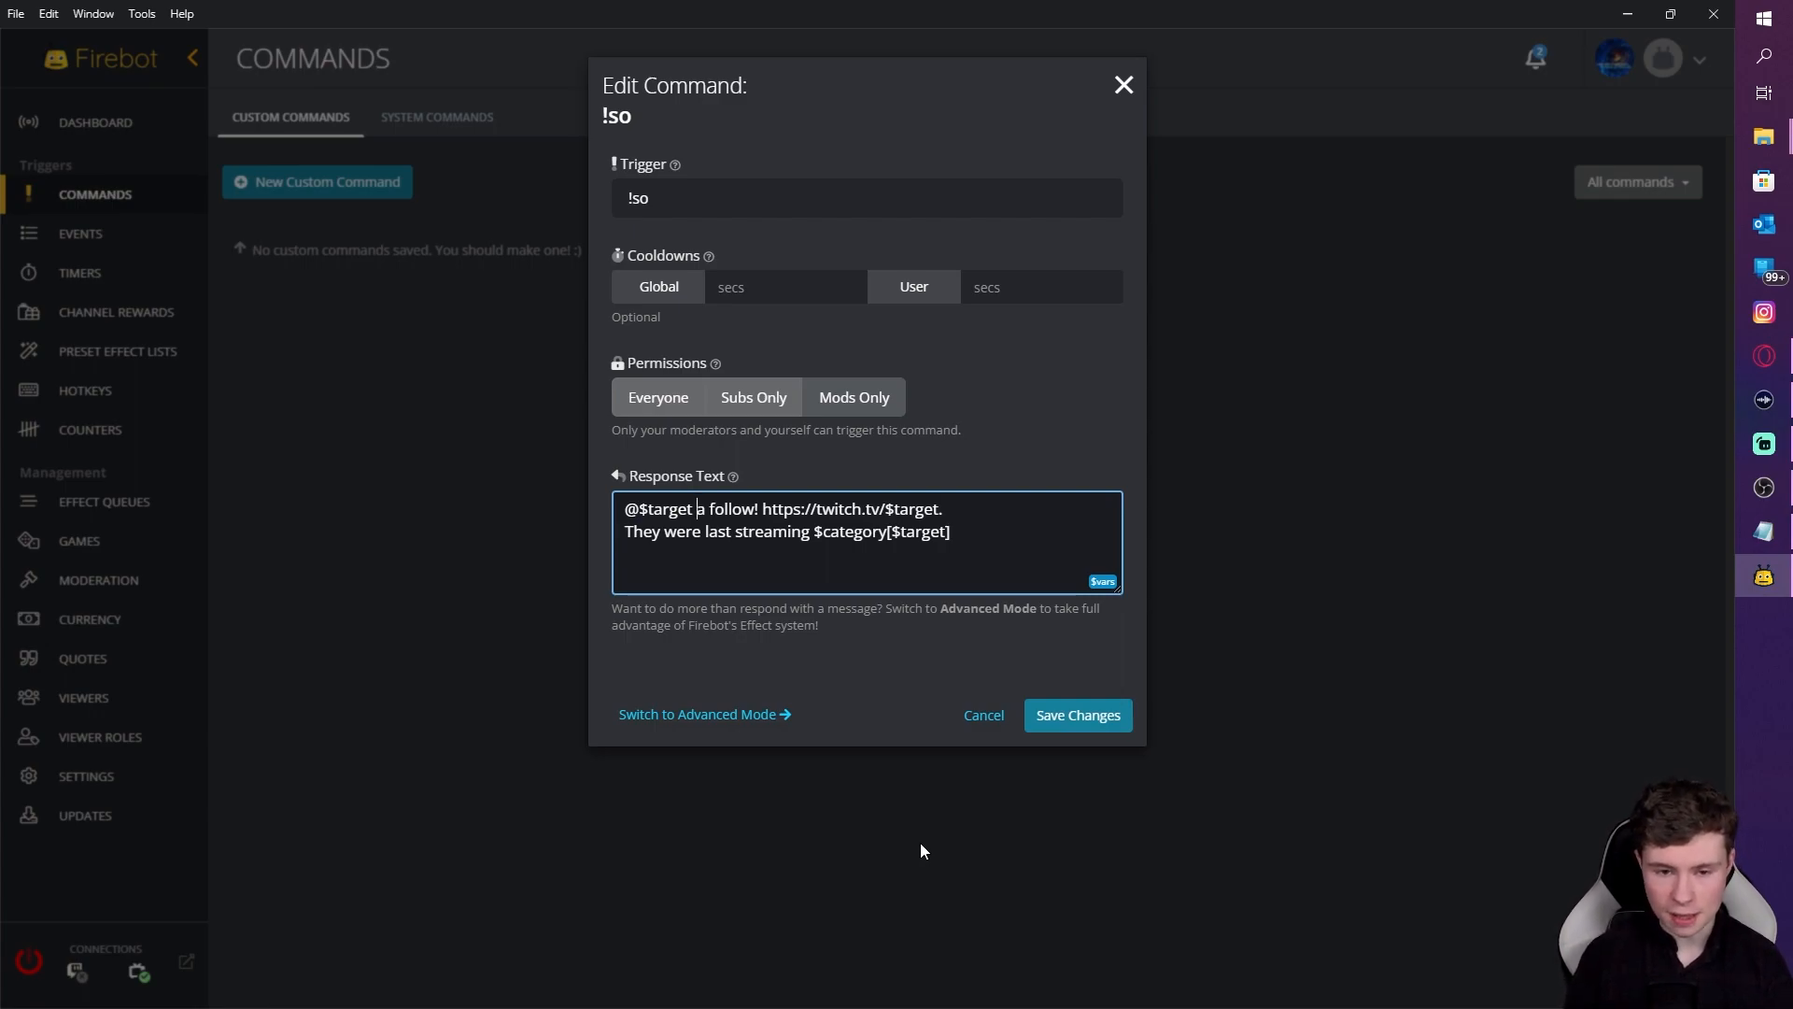
# Step: Save the !so command so it appears as Enabled in the custom commands list
pyautogui.click(1062, 735)
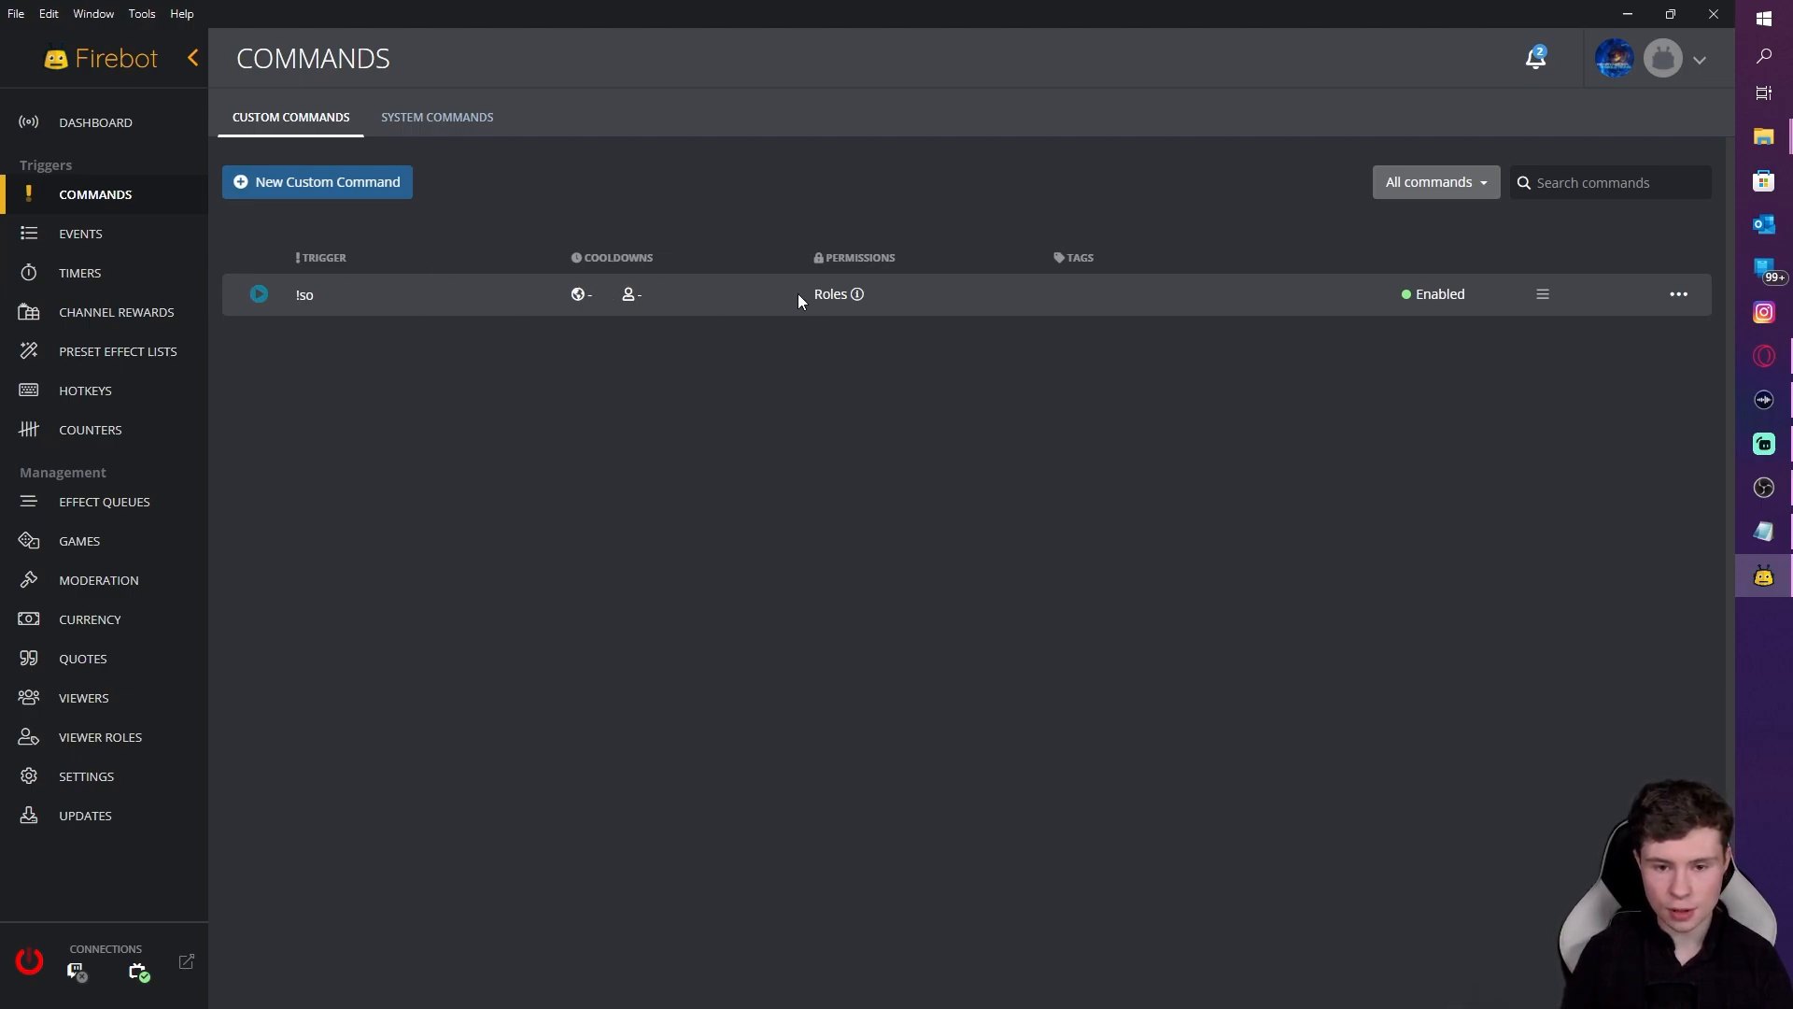
pyautogui.moveTo(861, 295)
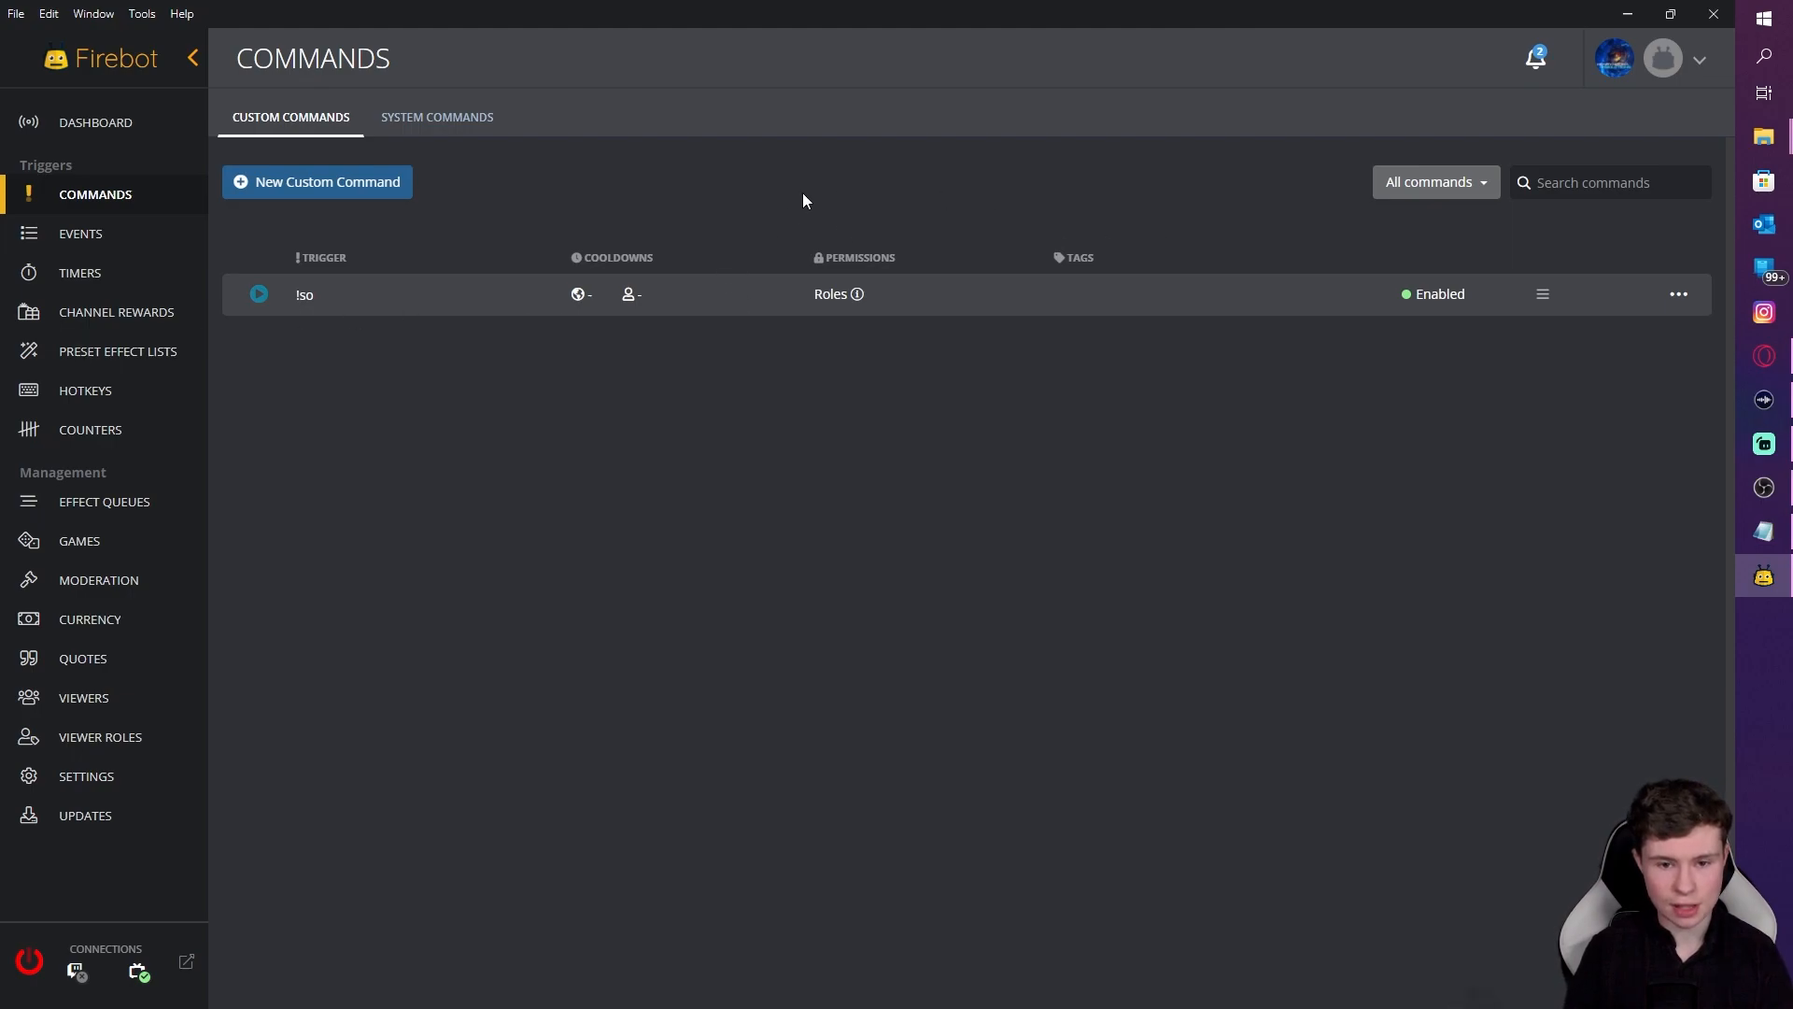
# Step: Start a new custom command with trigger !tts and switch it to Advanced Mode
pyautogui.click(387, 180)
pyautogui.click(681, 169)
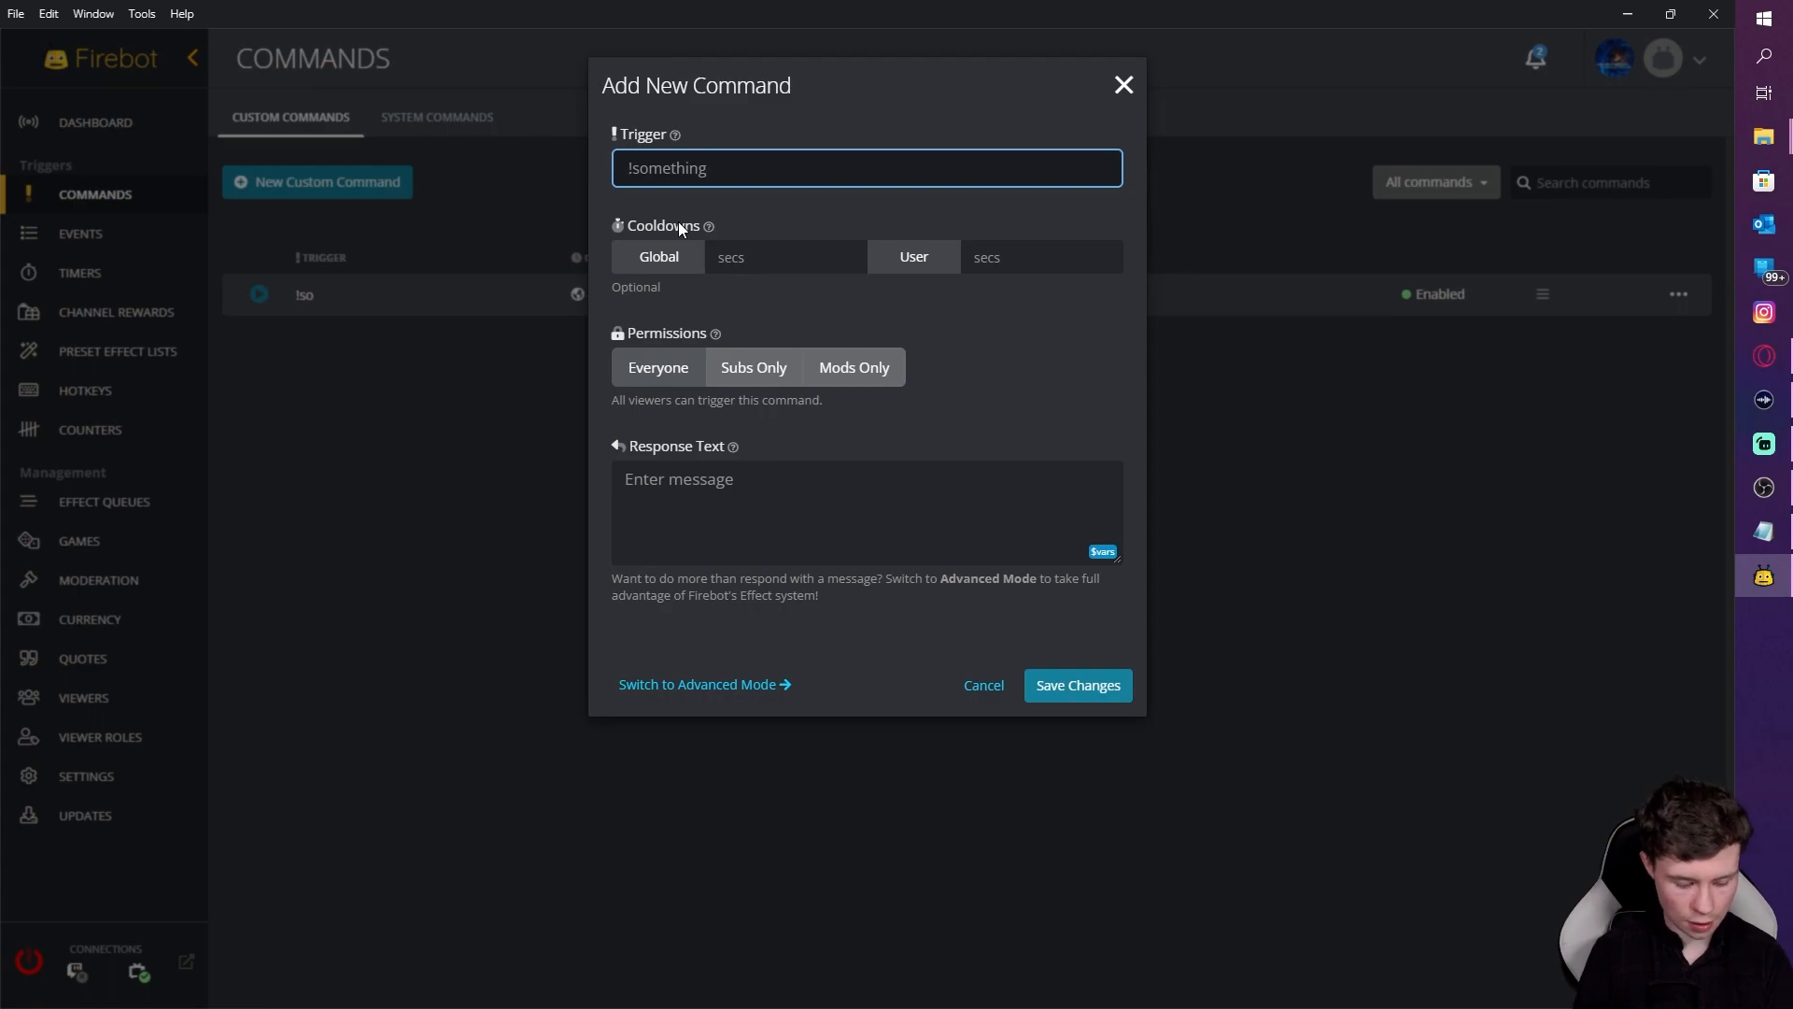
pyautogui.write('!')
pyautogui.write('ttd')
pyautogui.press('BackSpace')
pyautogui.write('td')
pyautogui.press('BackSpace')
pyautogui.write('s')
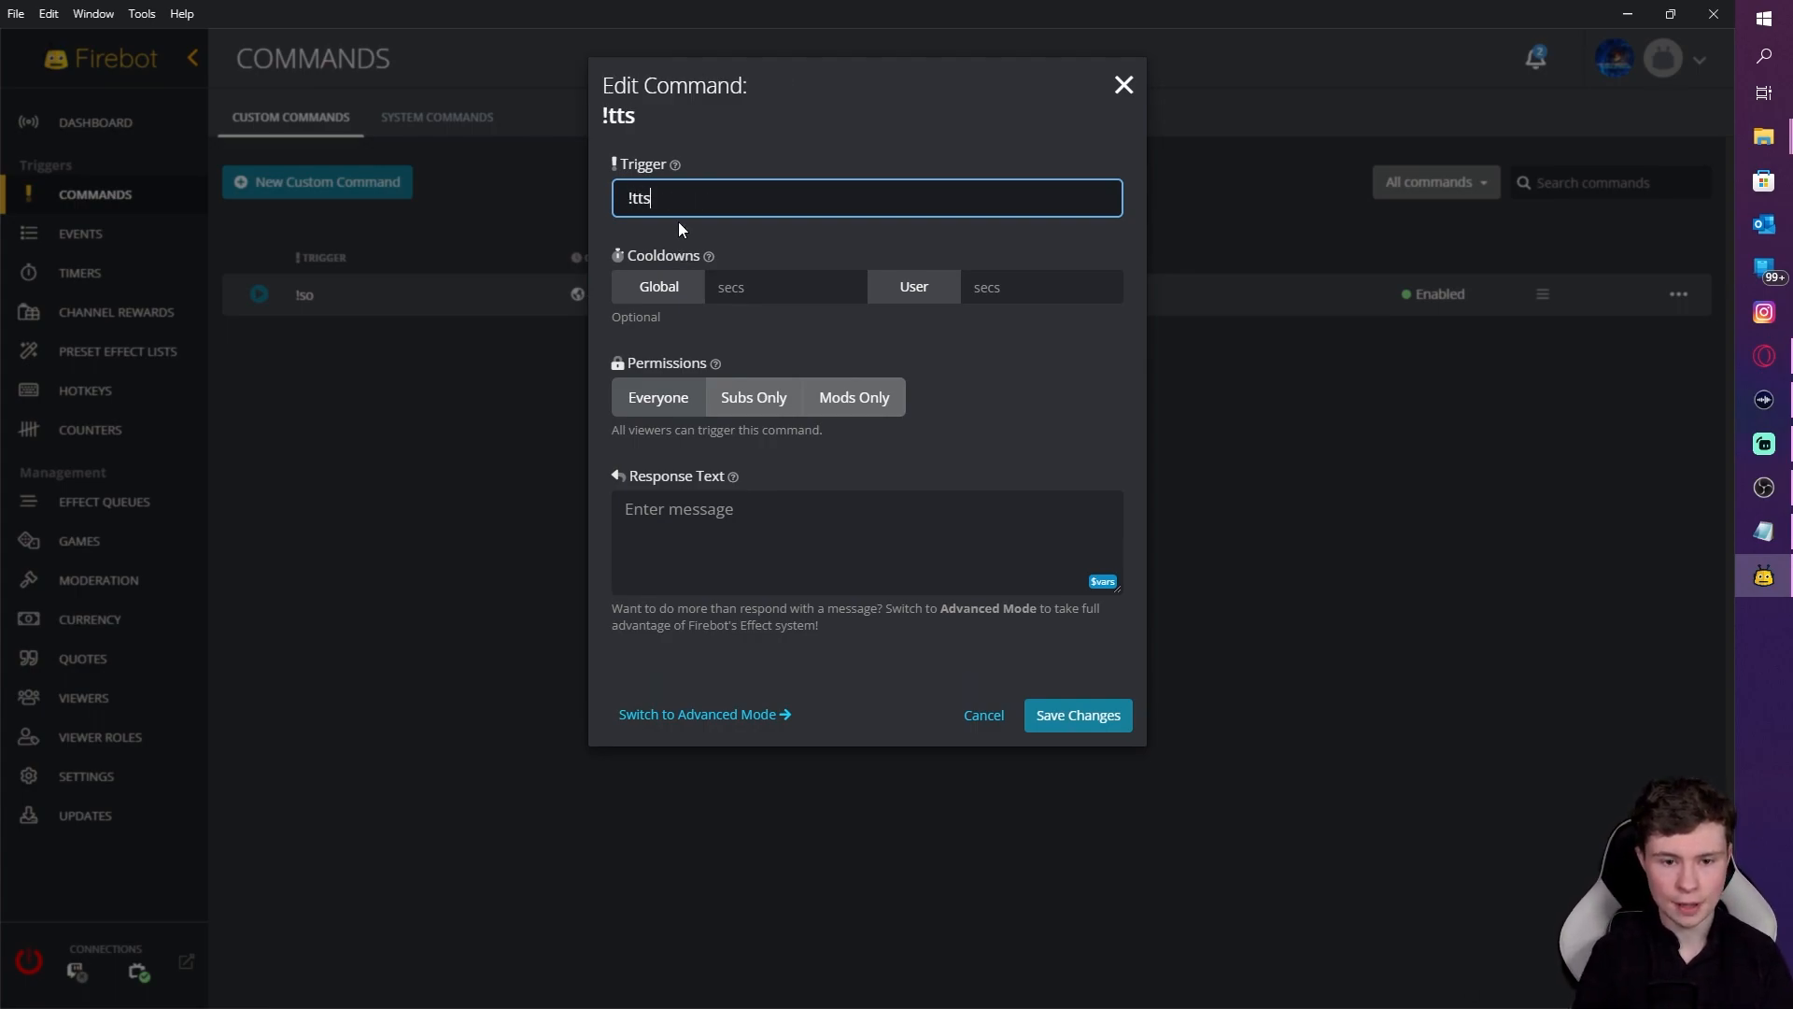
pyautogui.click(741, 715)
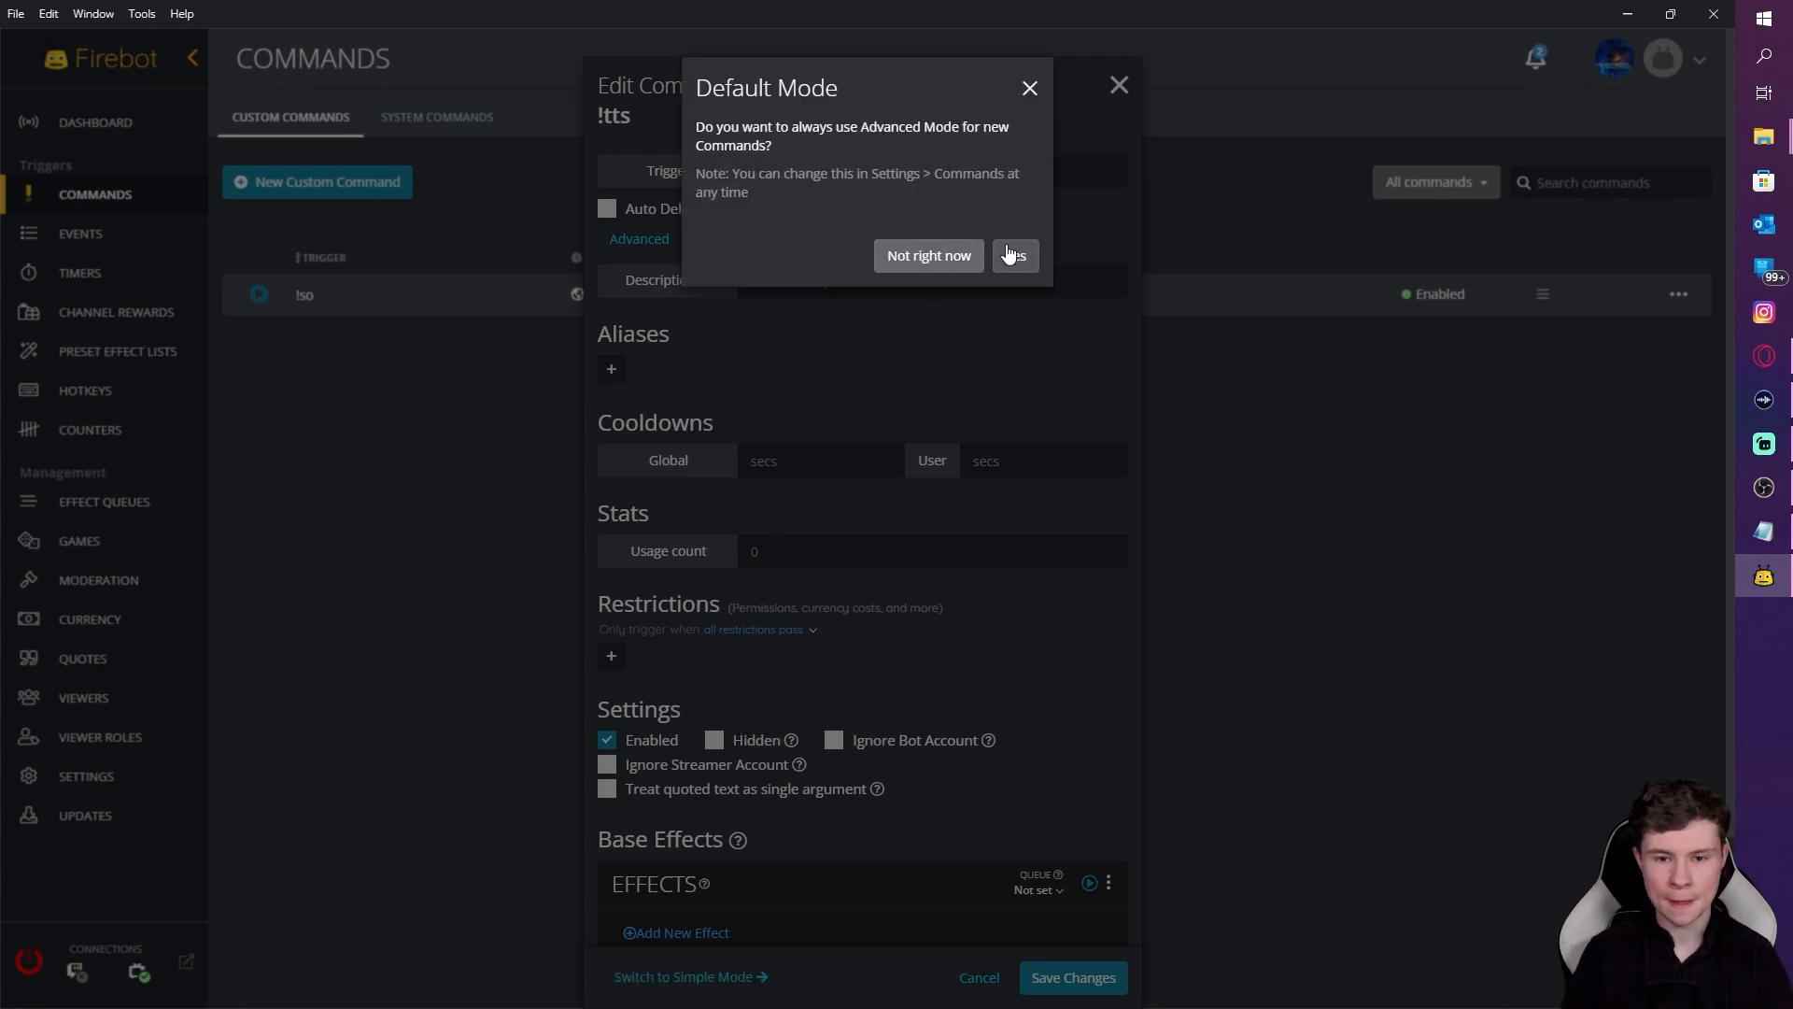
pyautogui.click(966, 267)
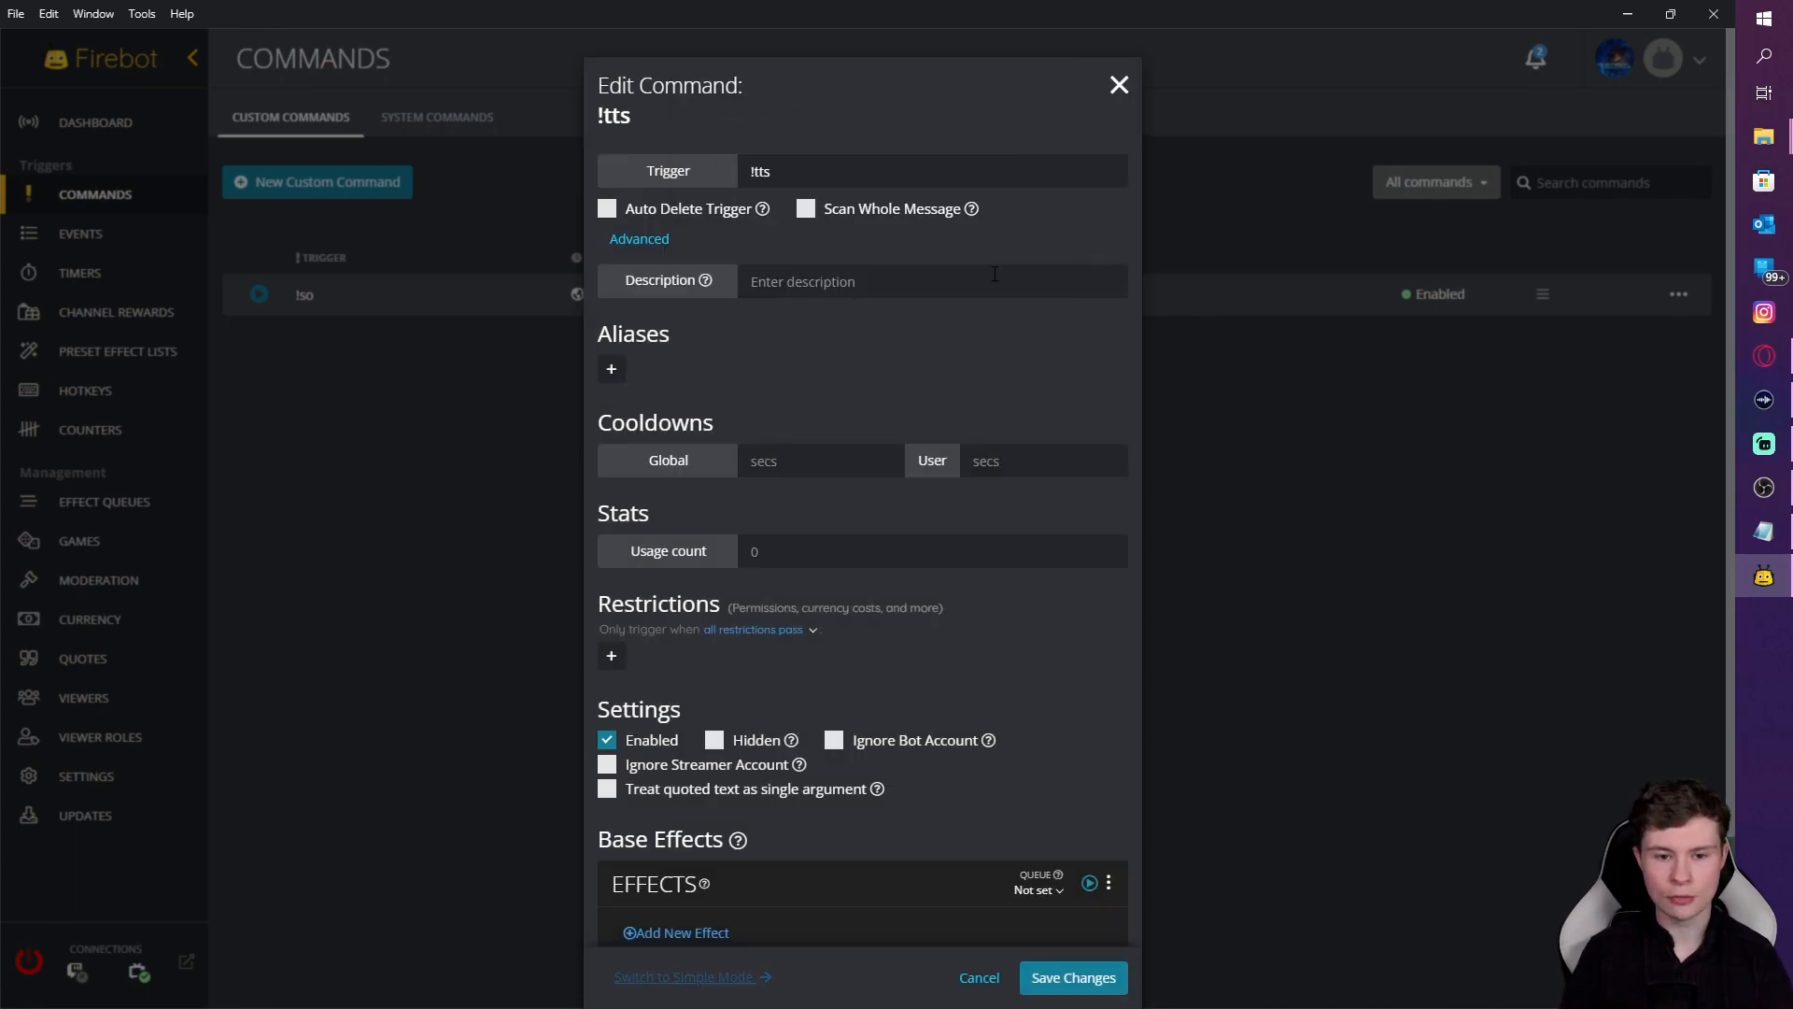
# Step: Describe it as 'text to speech', set 10 s global and 20 s user cooldowns, enable a cooldown message
pyautogui.click(775, 281)
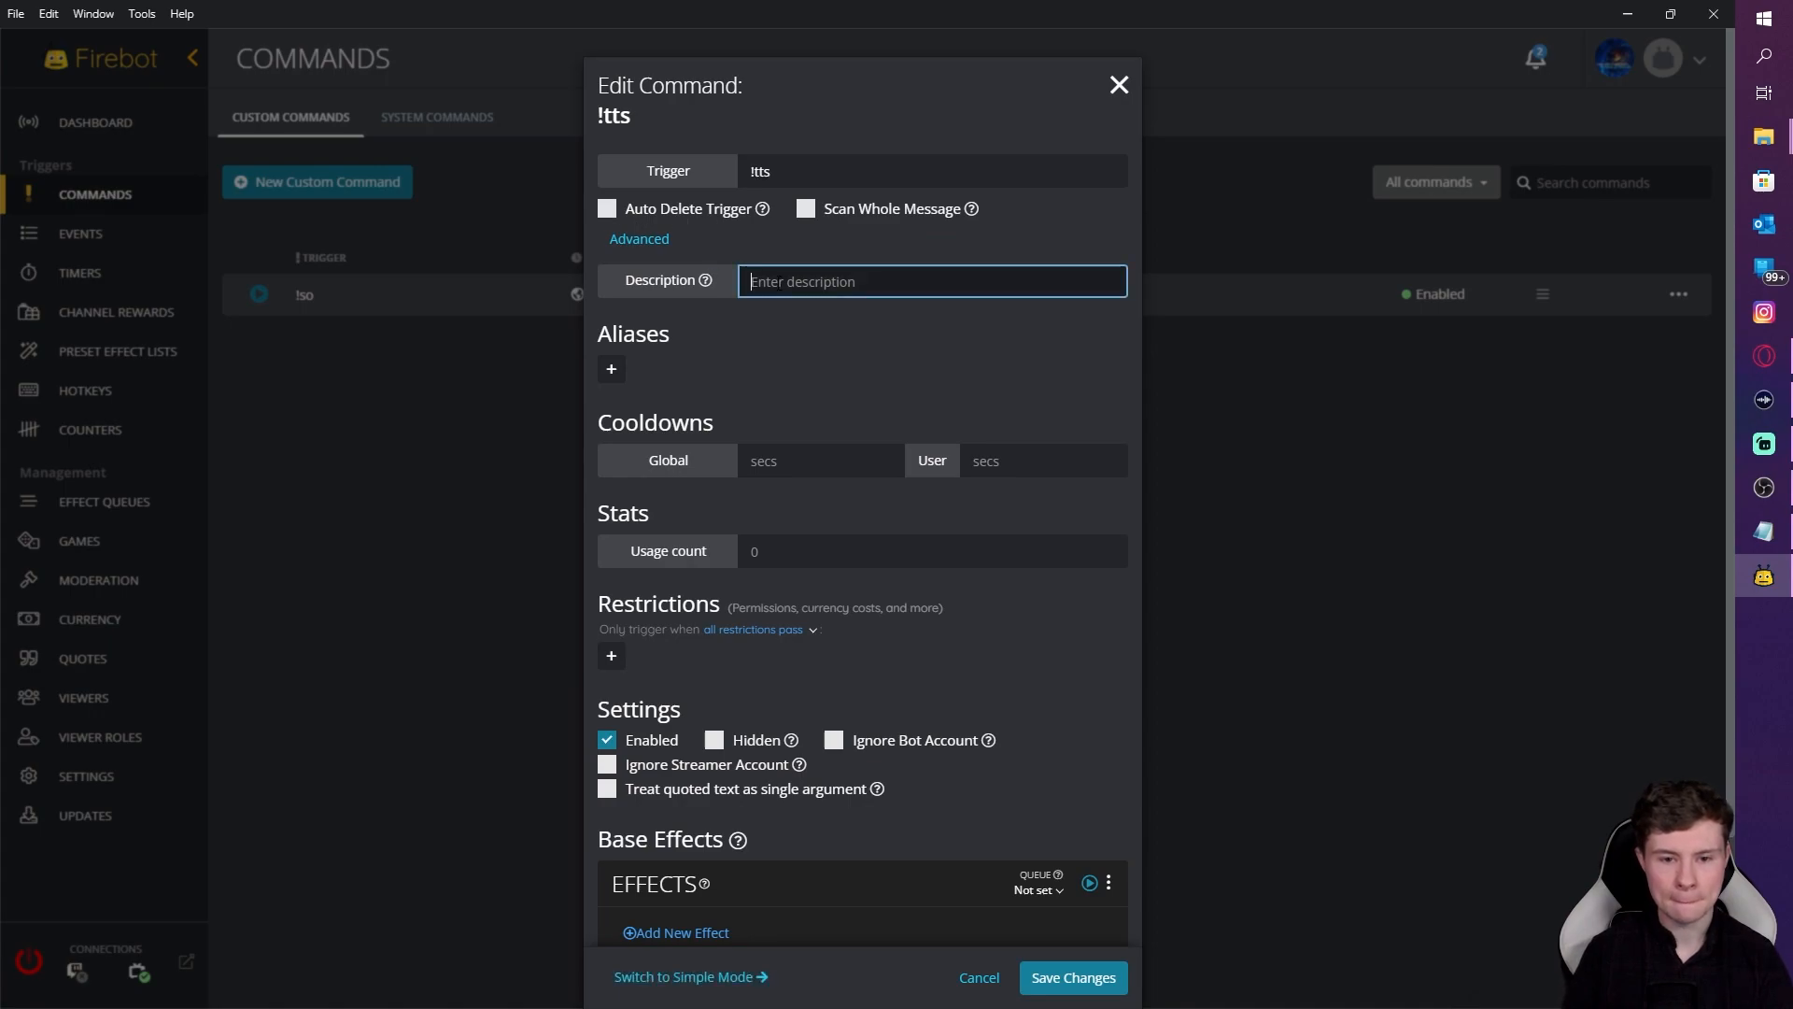
pyautogui.write('tex')
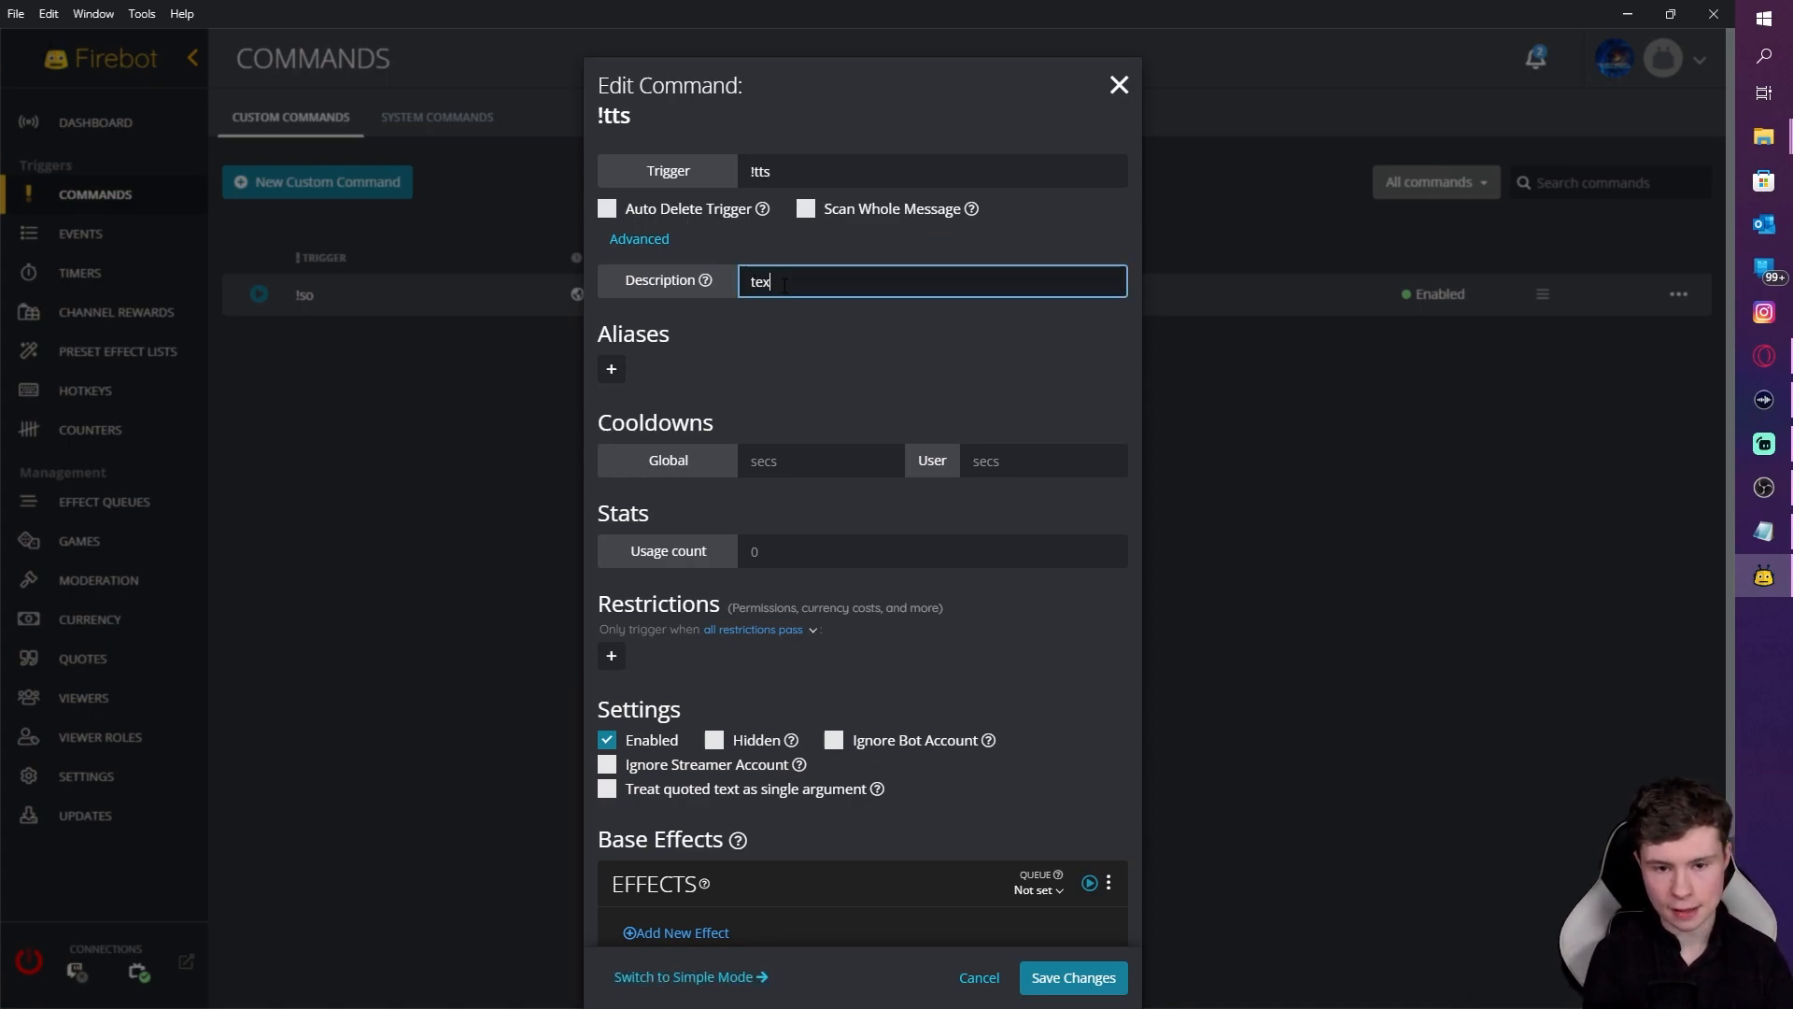
pyautogui.write('t to speech')
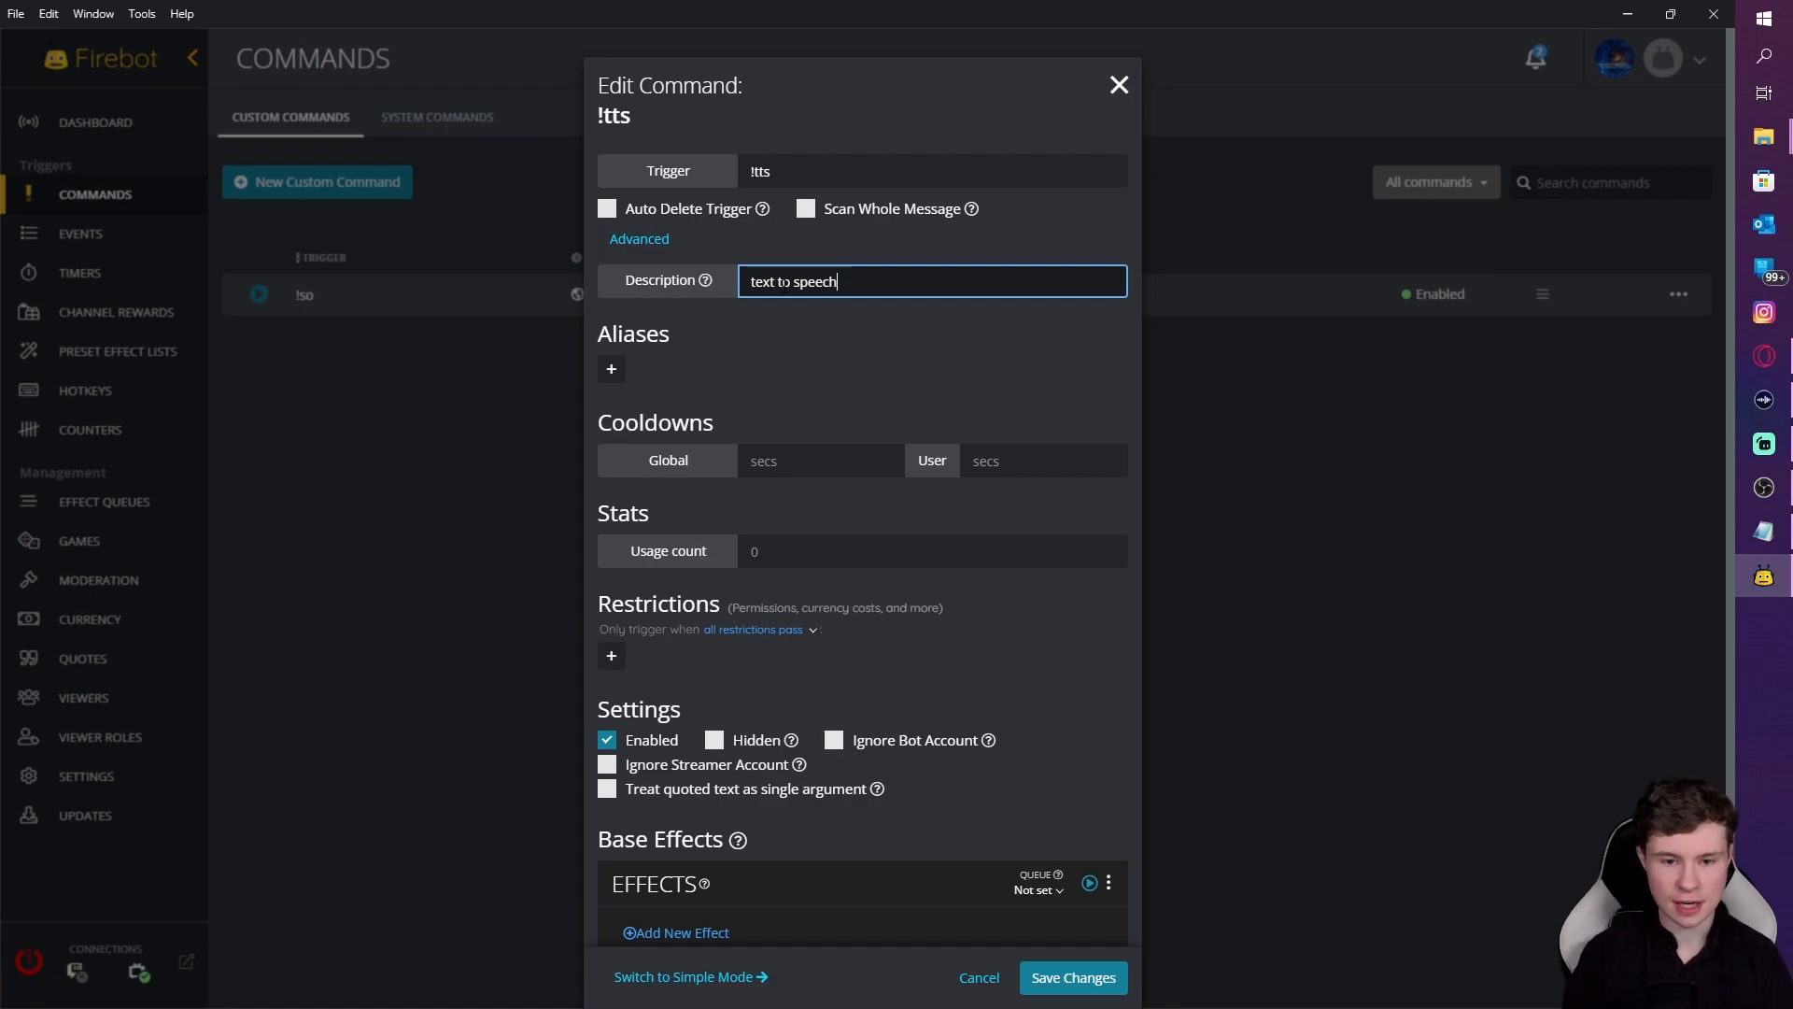
pyautogui.click(787, 462)
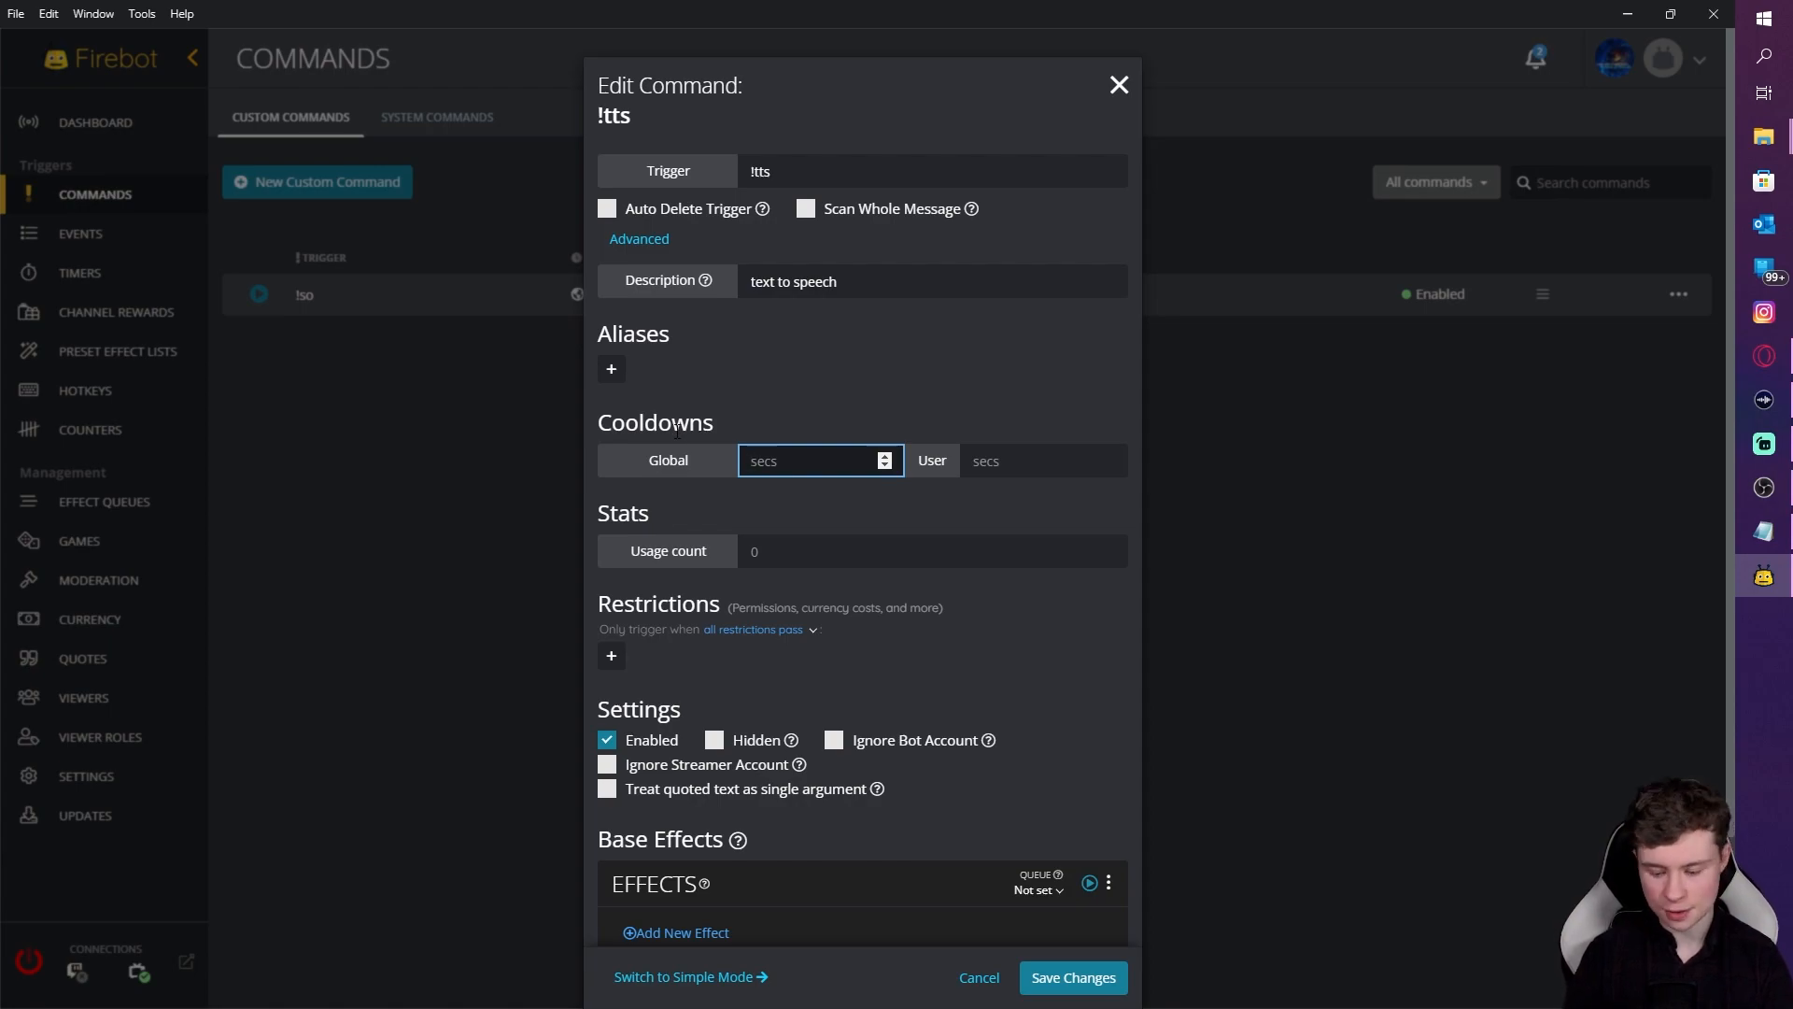
pyautogui.write('10')
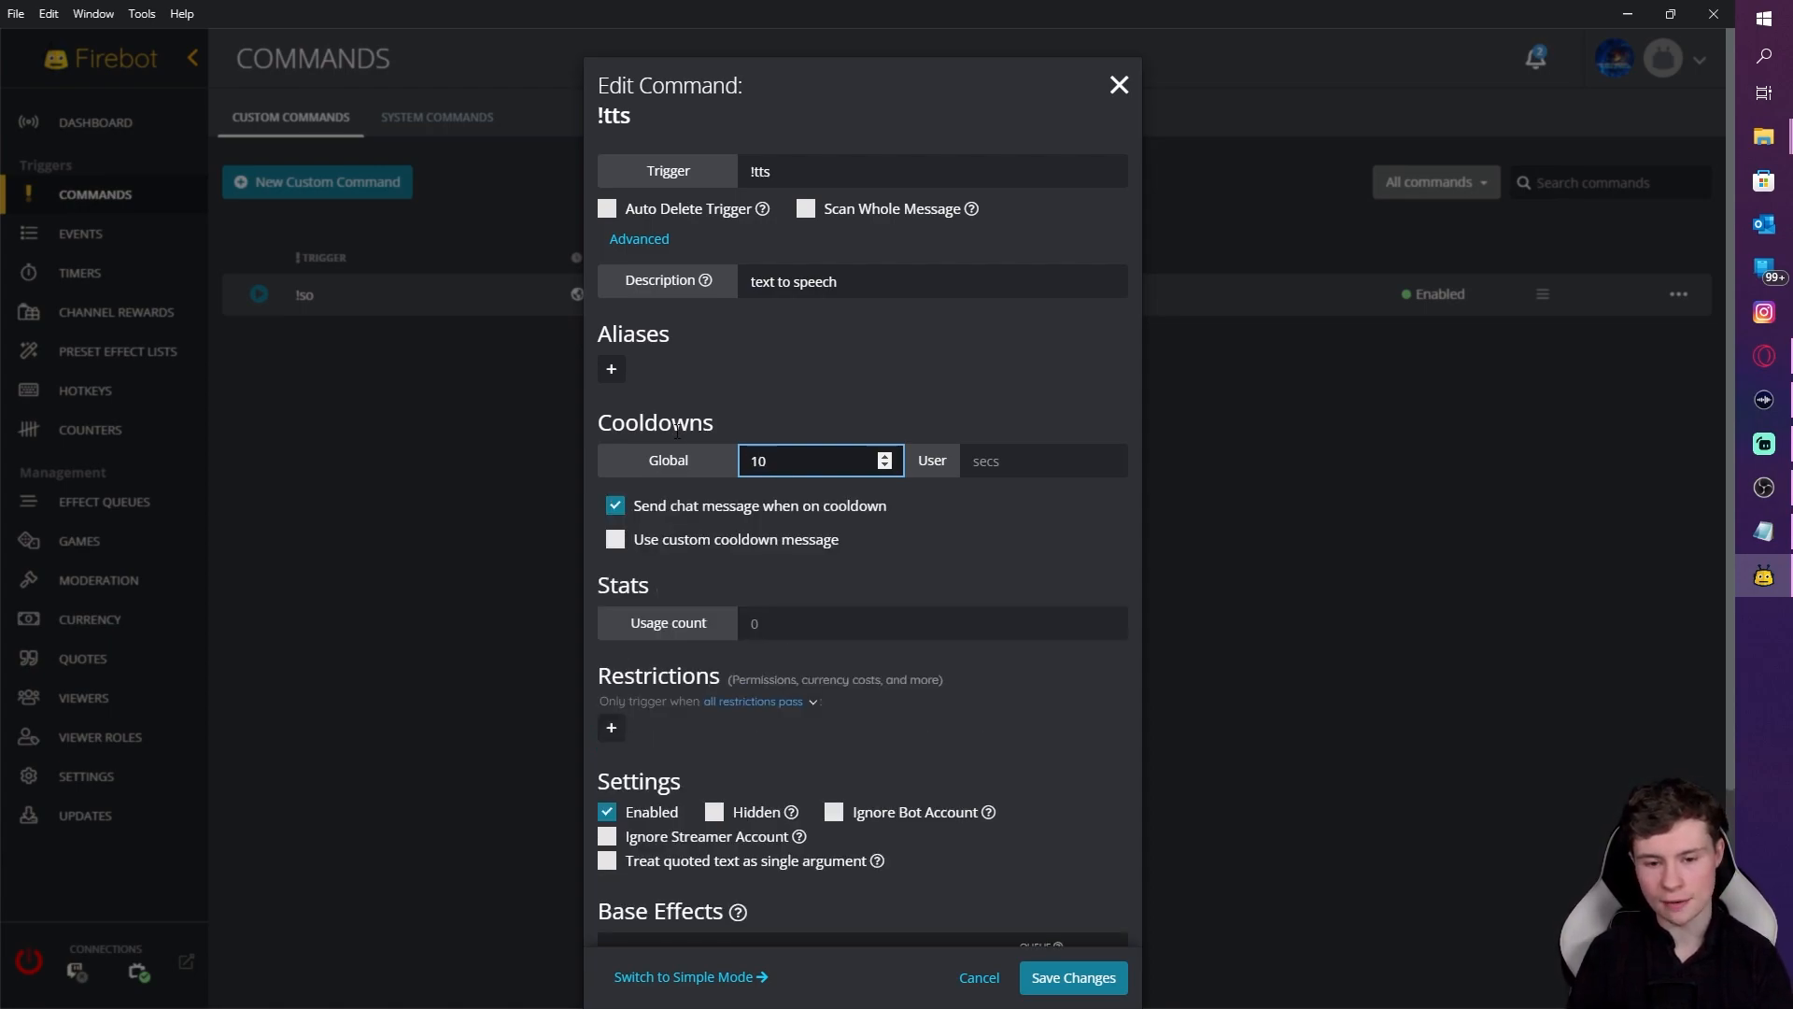
pyautogui.press('Tab')
pyautogui.write('20')
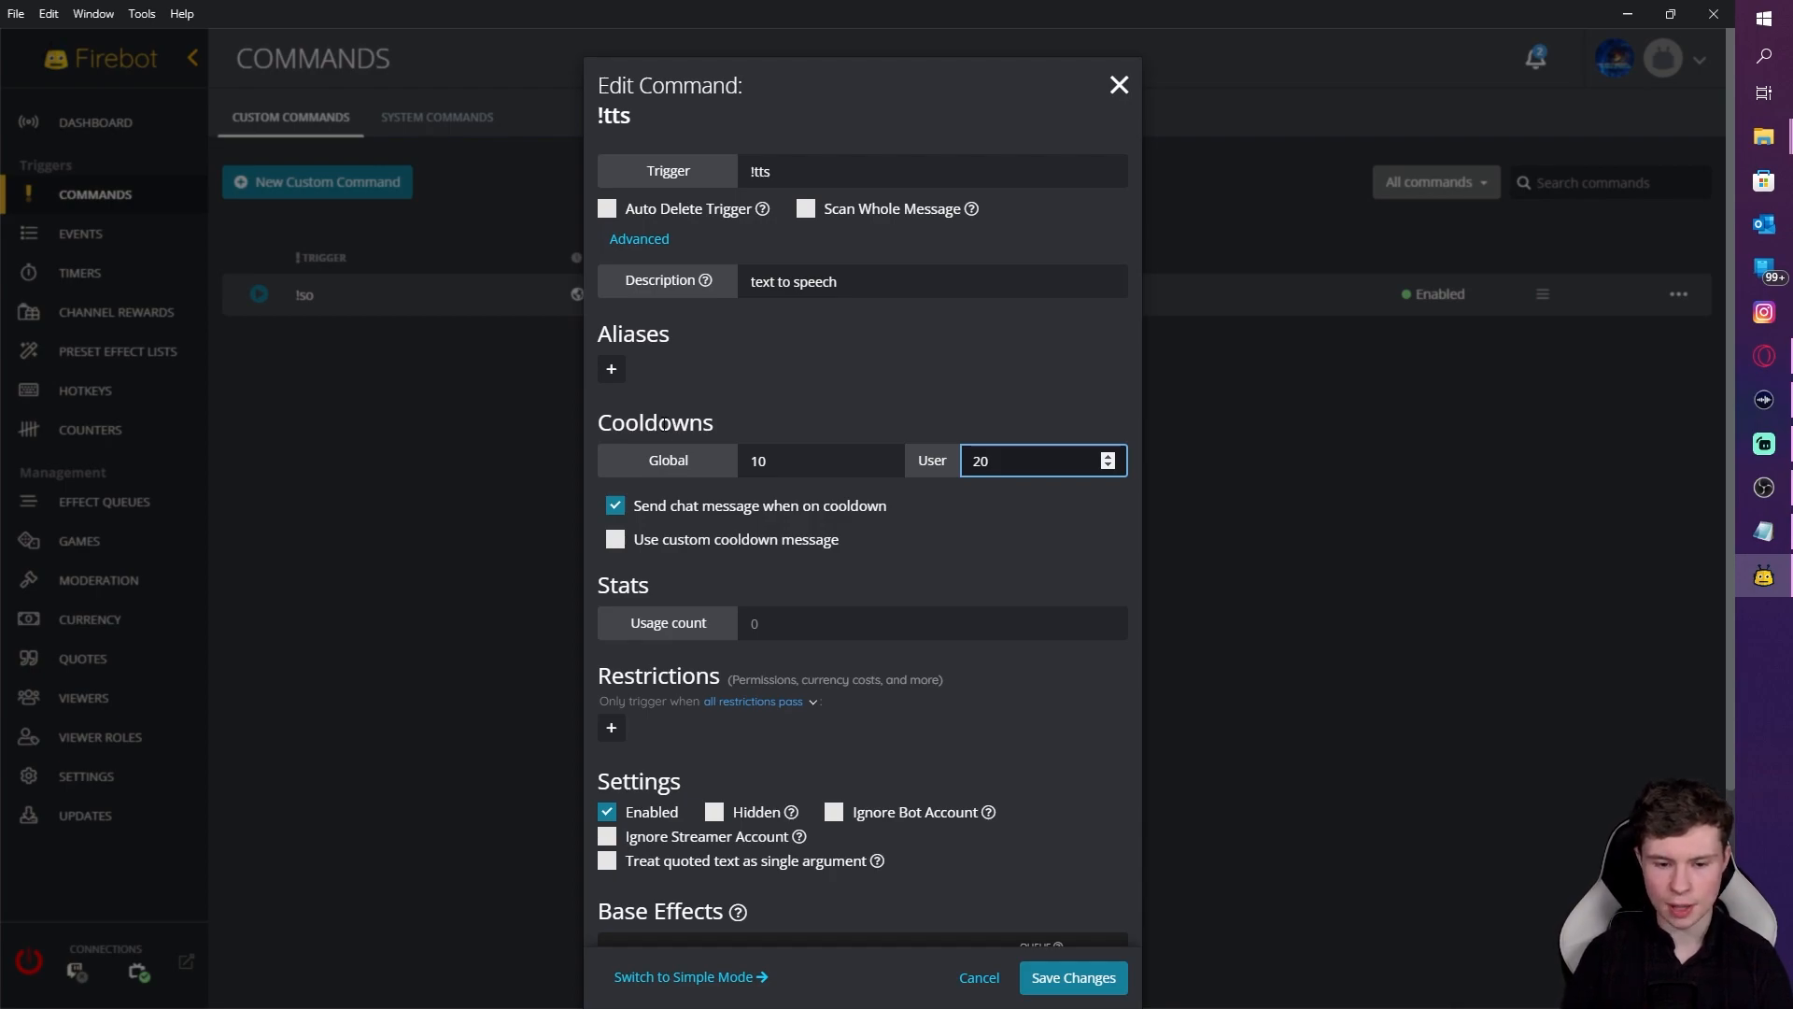
pyautogui.click(614, 539)
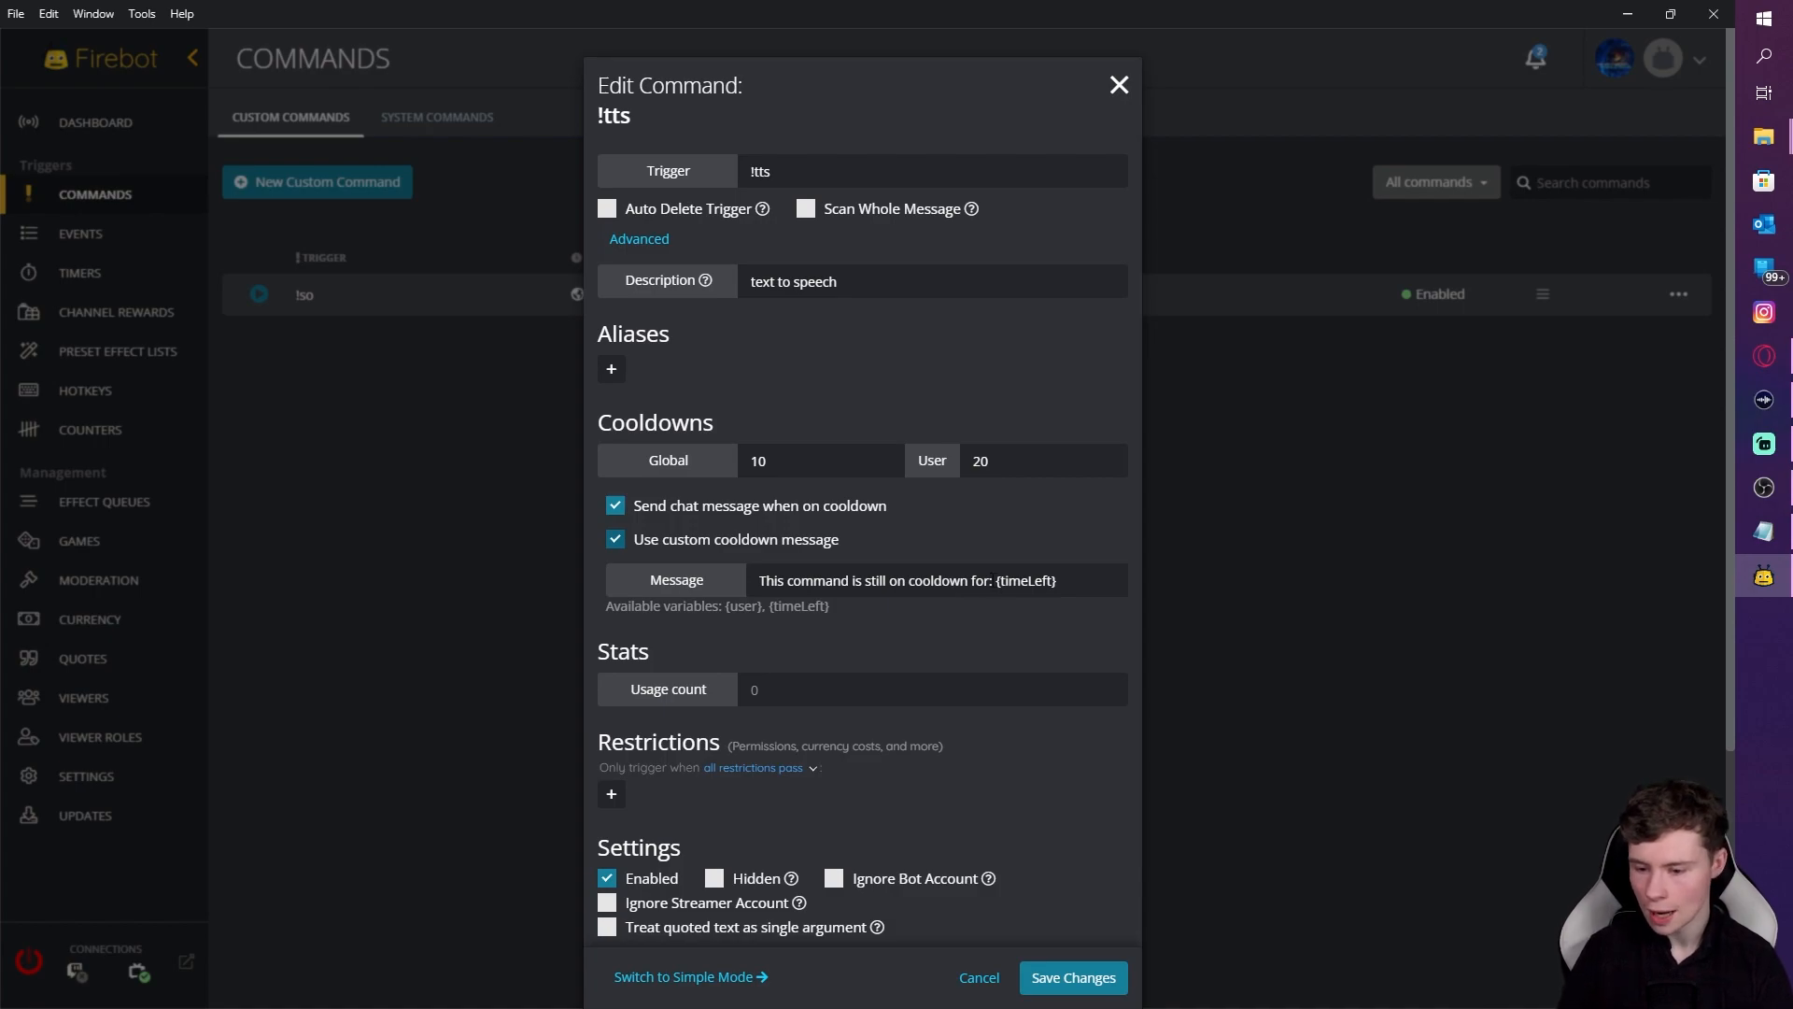
pyautogui.scroll(-3, 841, 663)
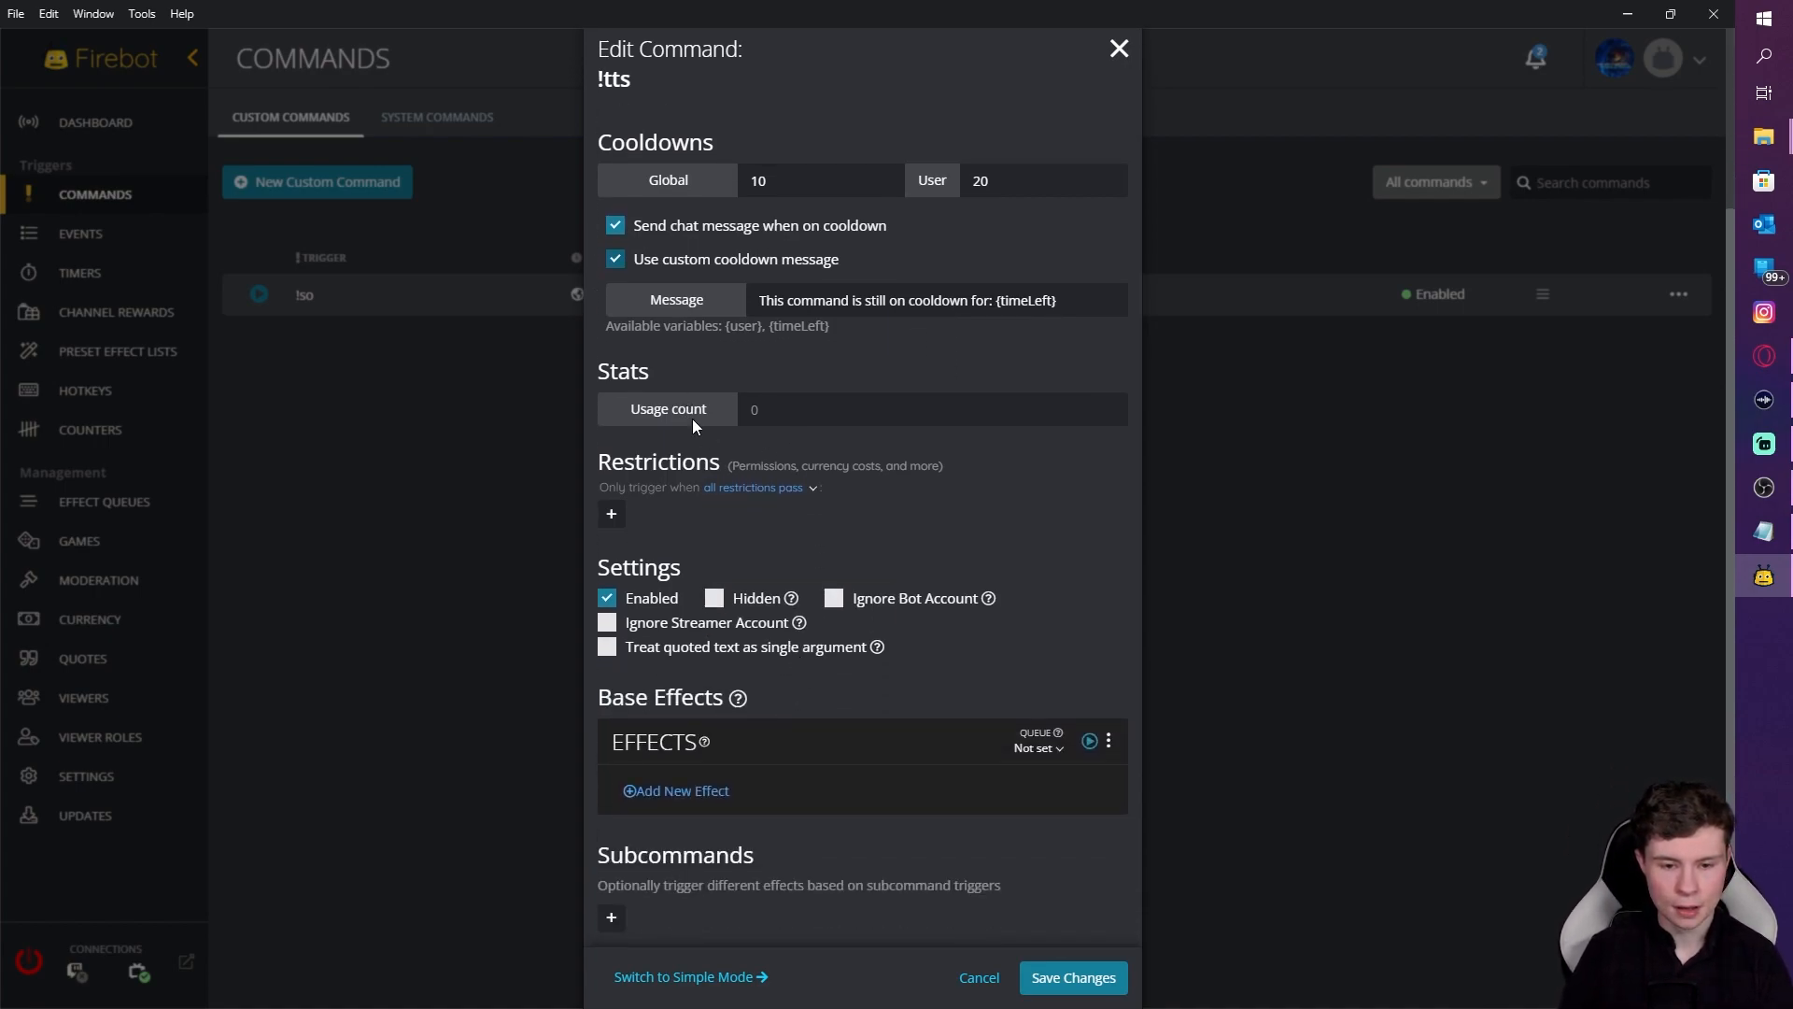
pyautogui.scroll(-1, 733, 576)
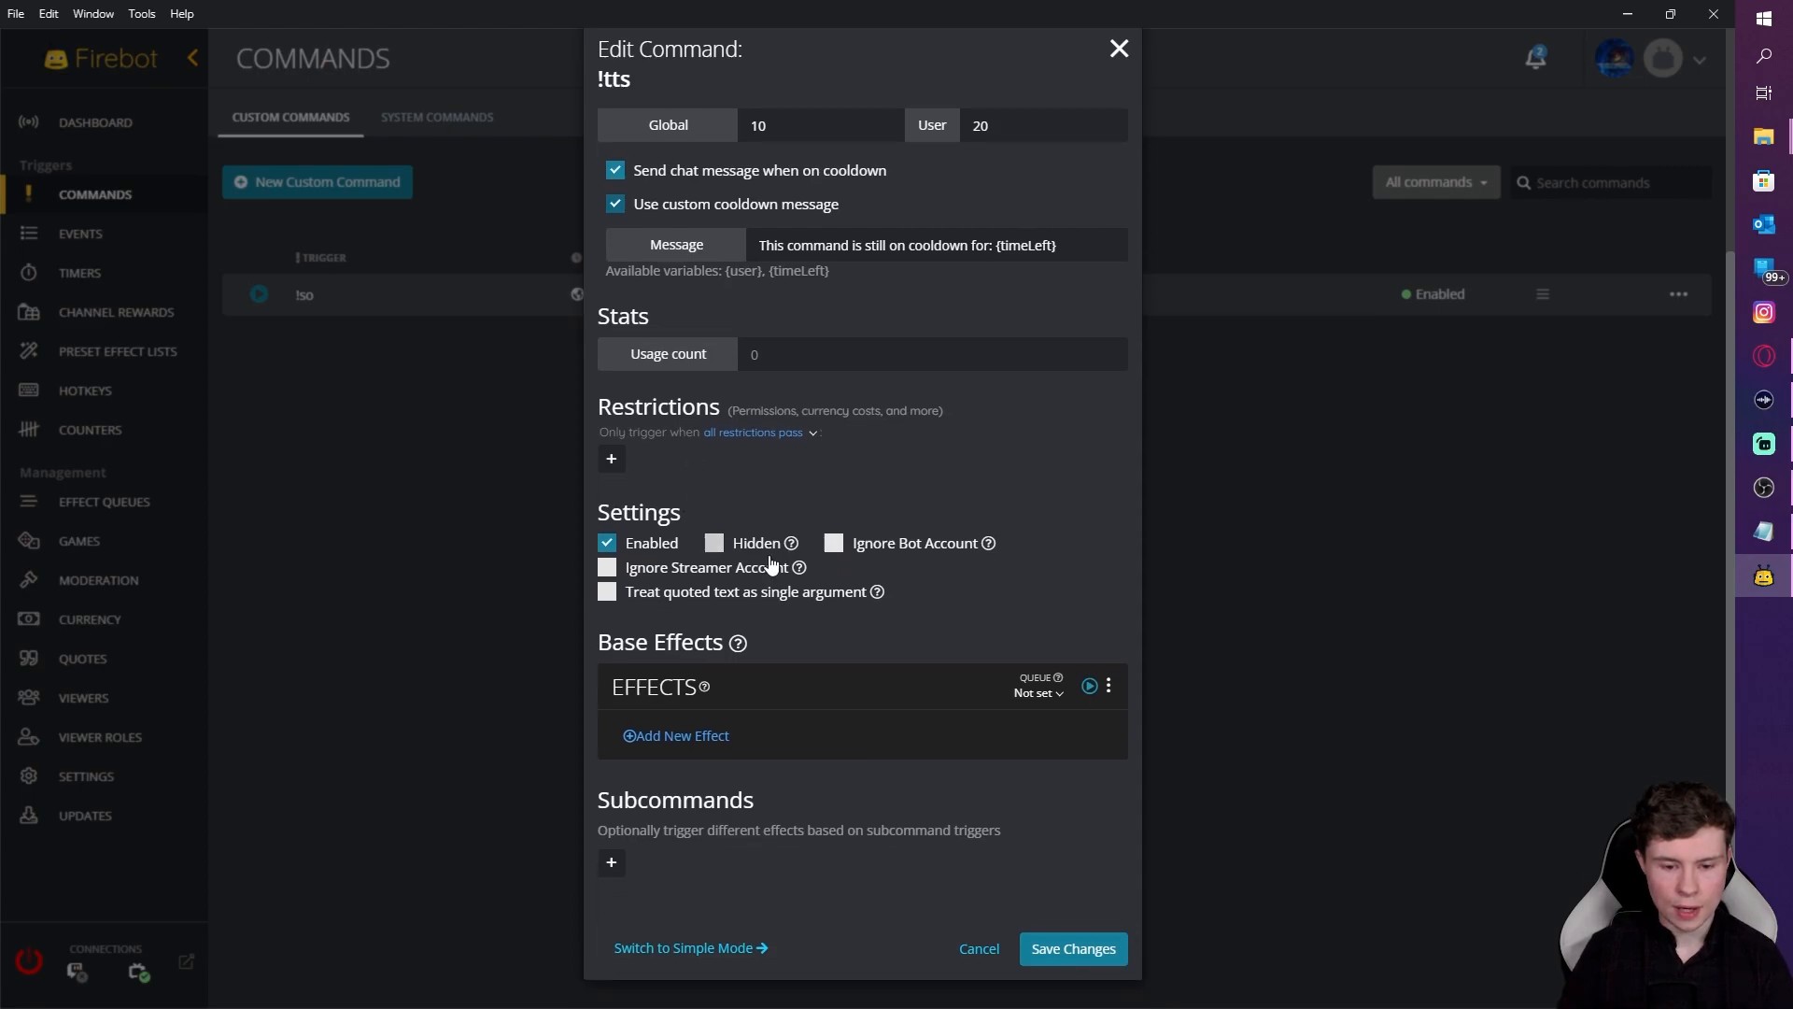
# Step: Choose a Text-To-Speech effect for the !tts command
pyautogui.click(682, 742)
pyautogui.write('text')
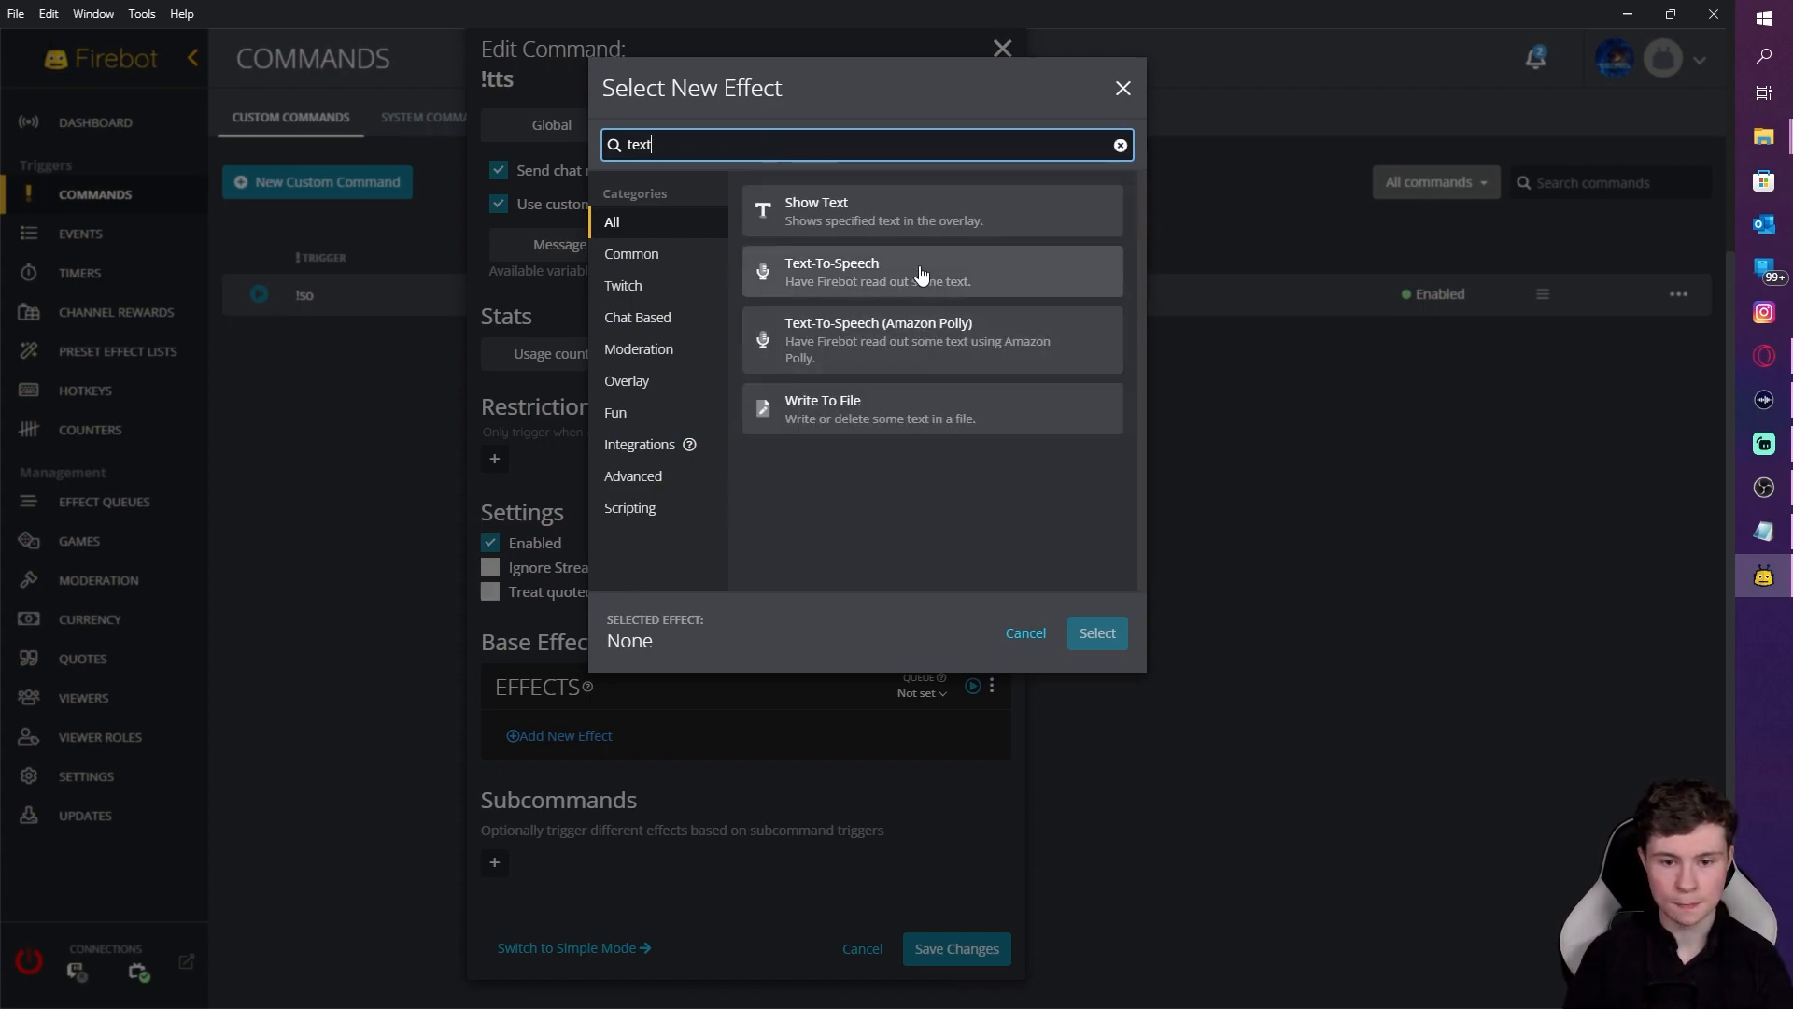
pyautogui.click(921, 273)
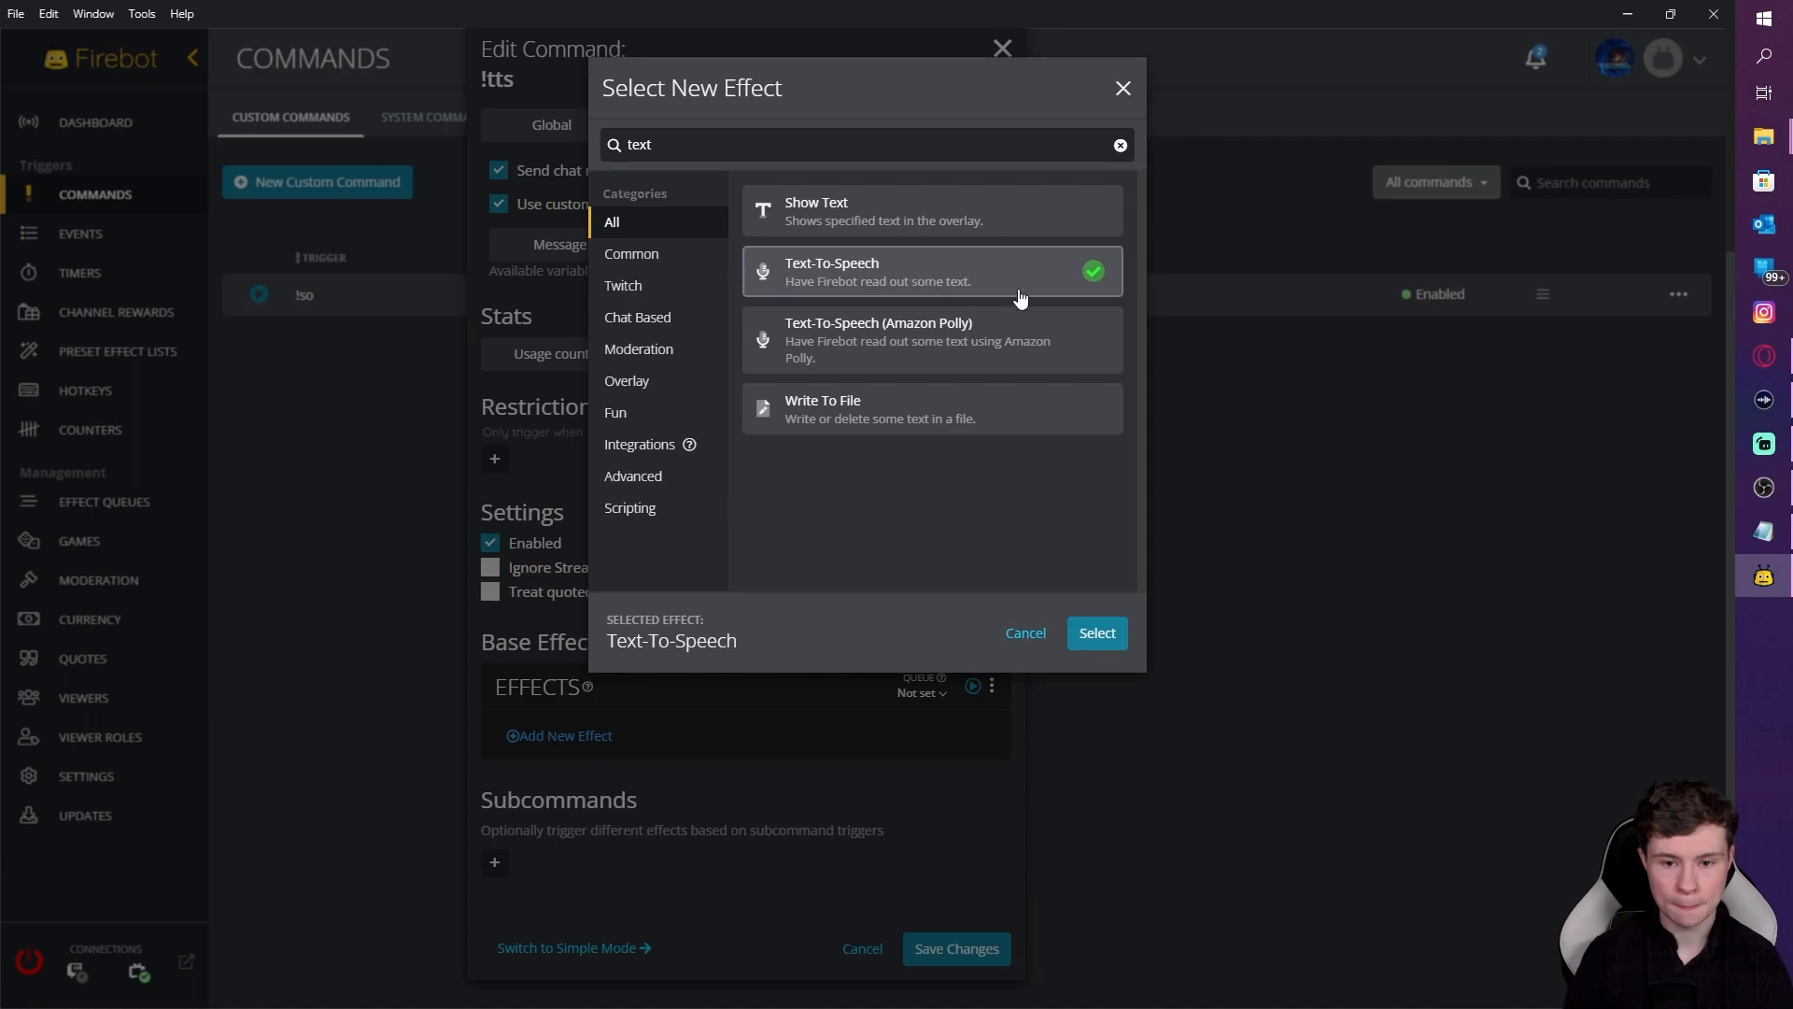
pyautogui.click(1098, 634)
# Step: Set the spoken text to $arg[all] and add the effect
pyautogui.click(667, 293)
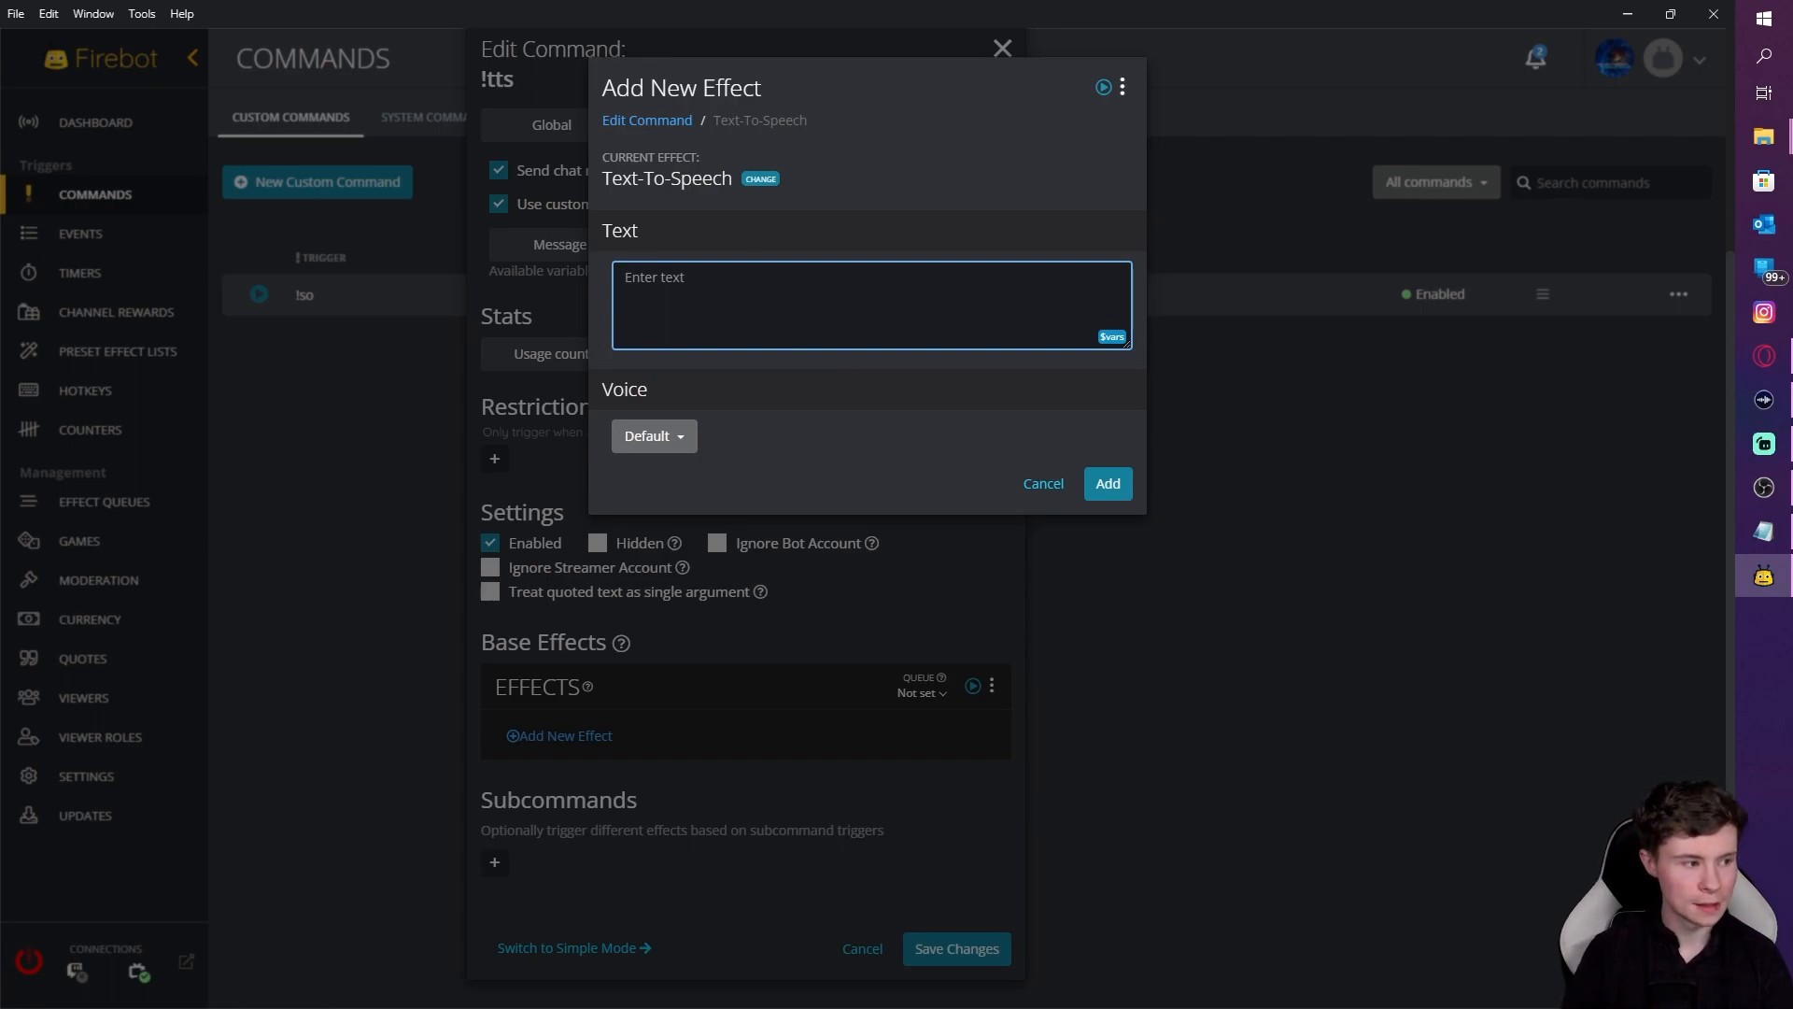
pyautogui.hotkey('alt', 'Tab')
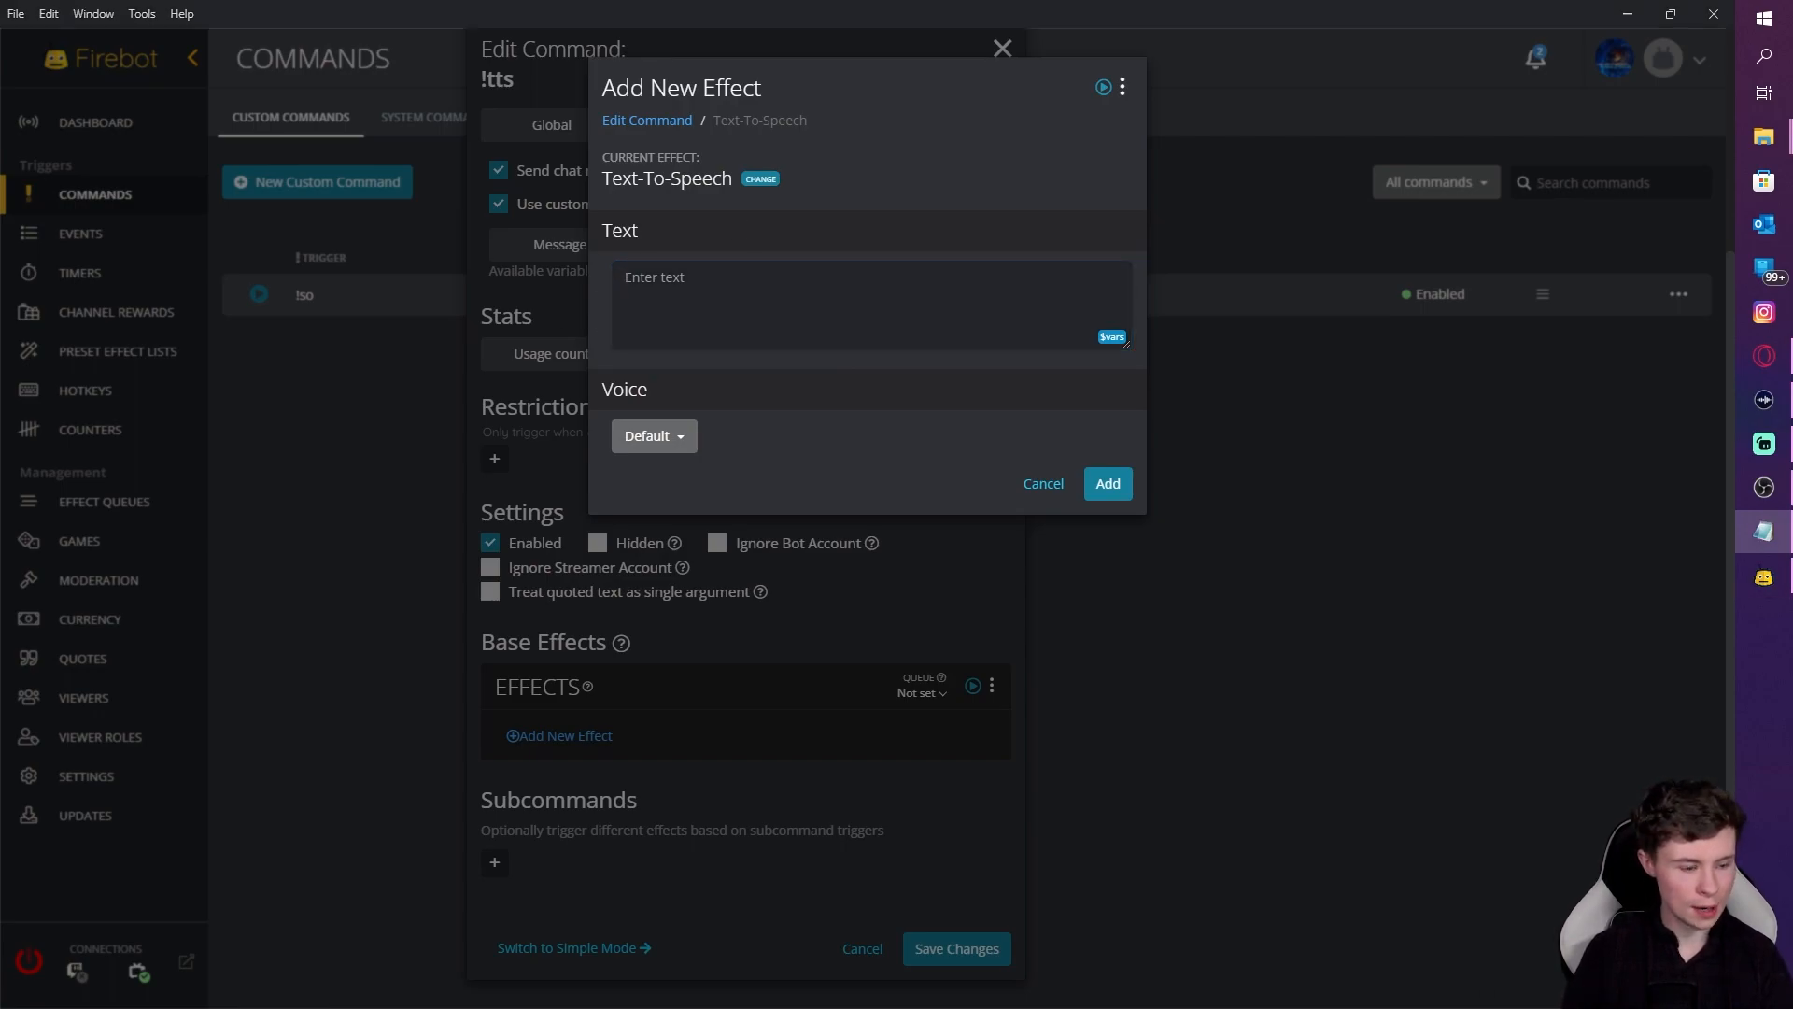
pyautogui.hotkey('alt', 'Tab')
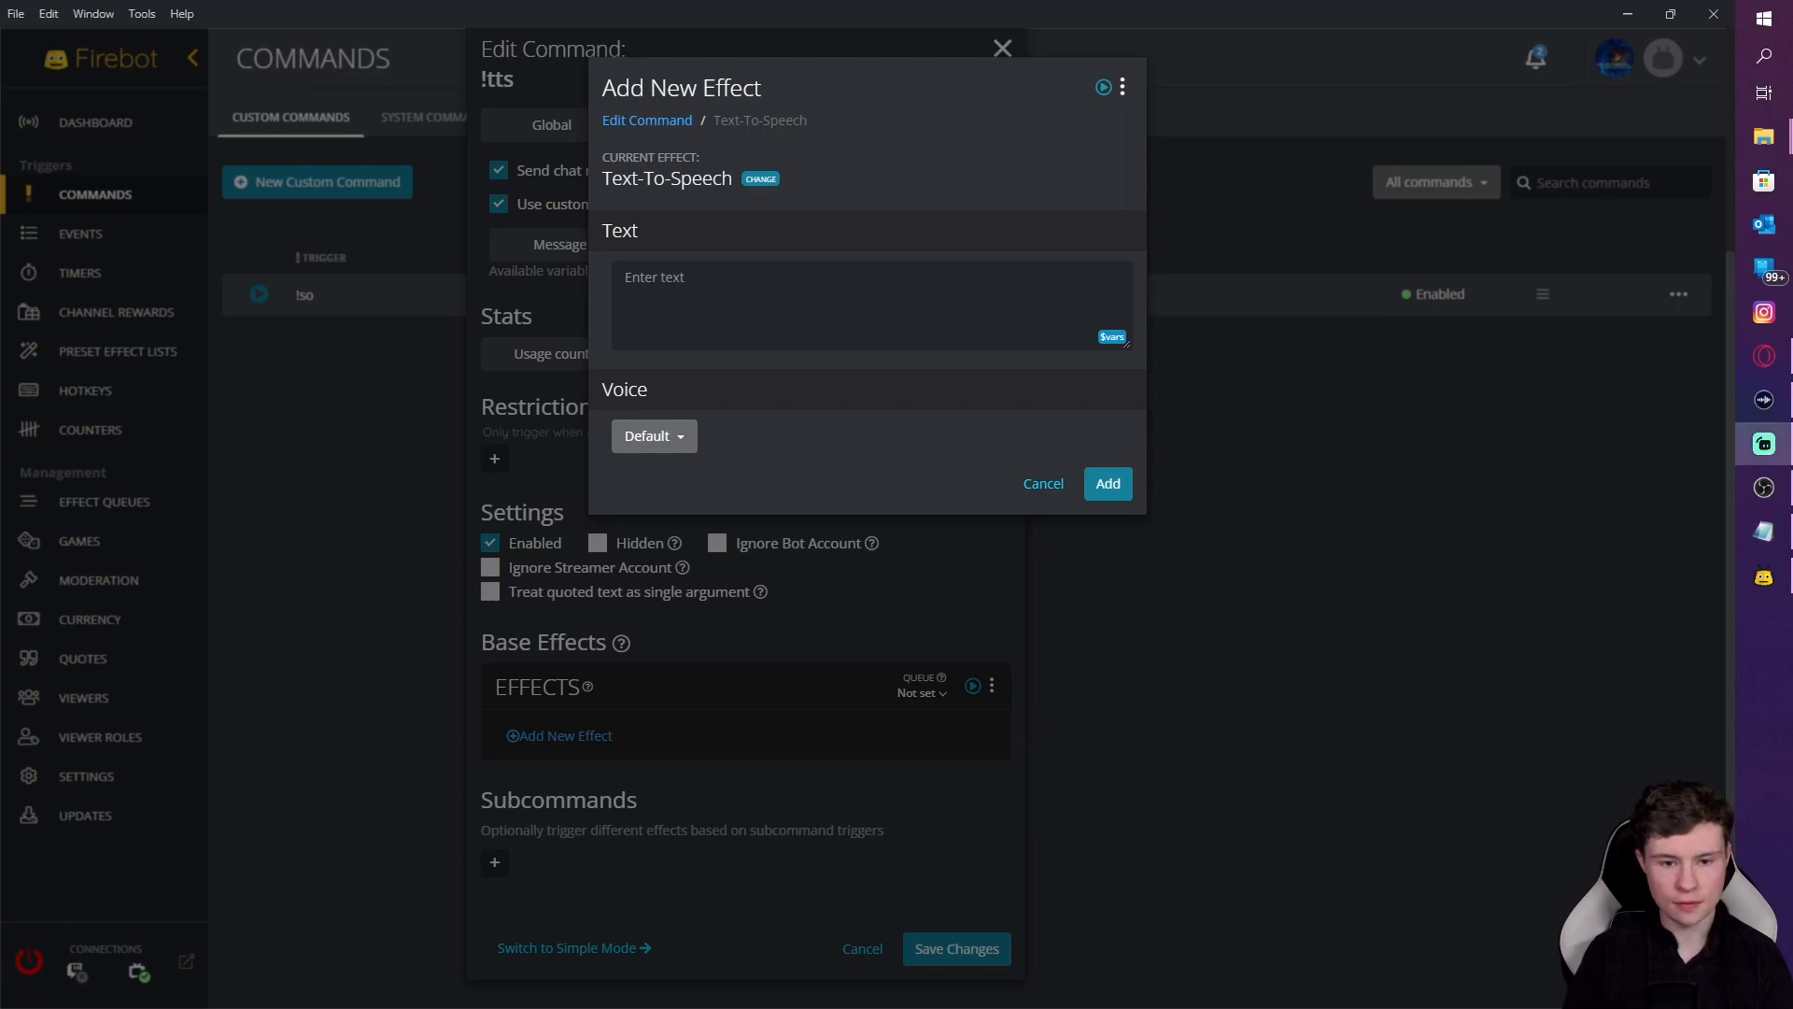
pyautogui.click(829, 311)
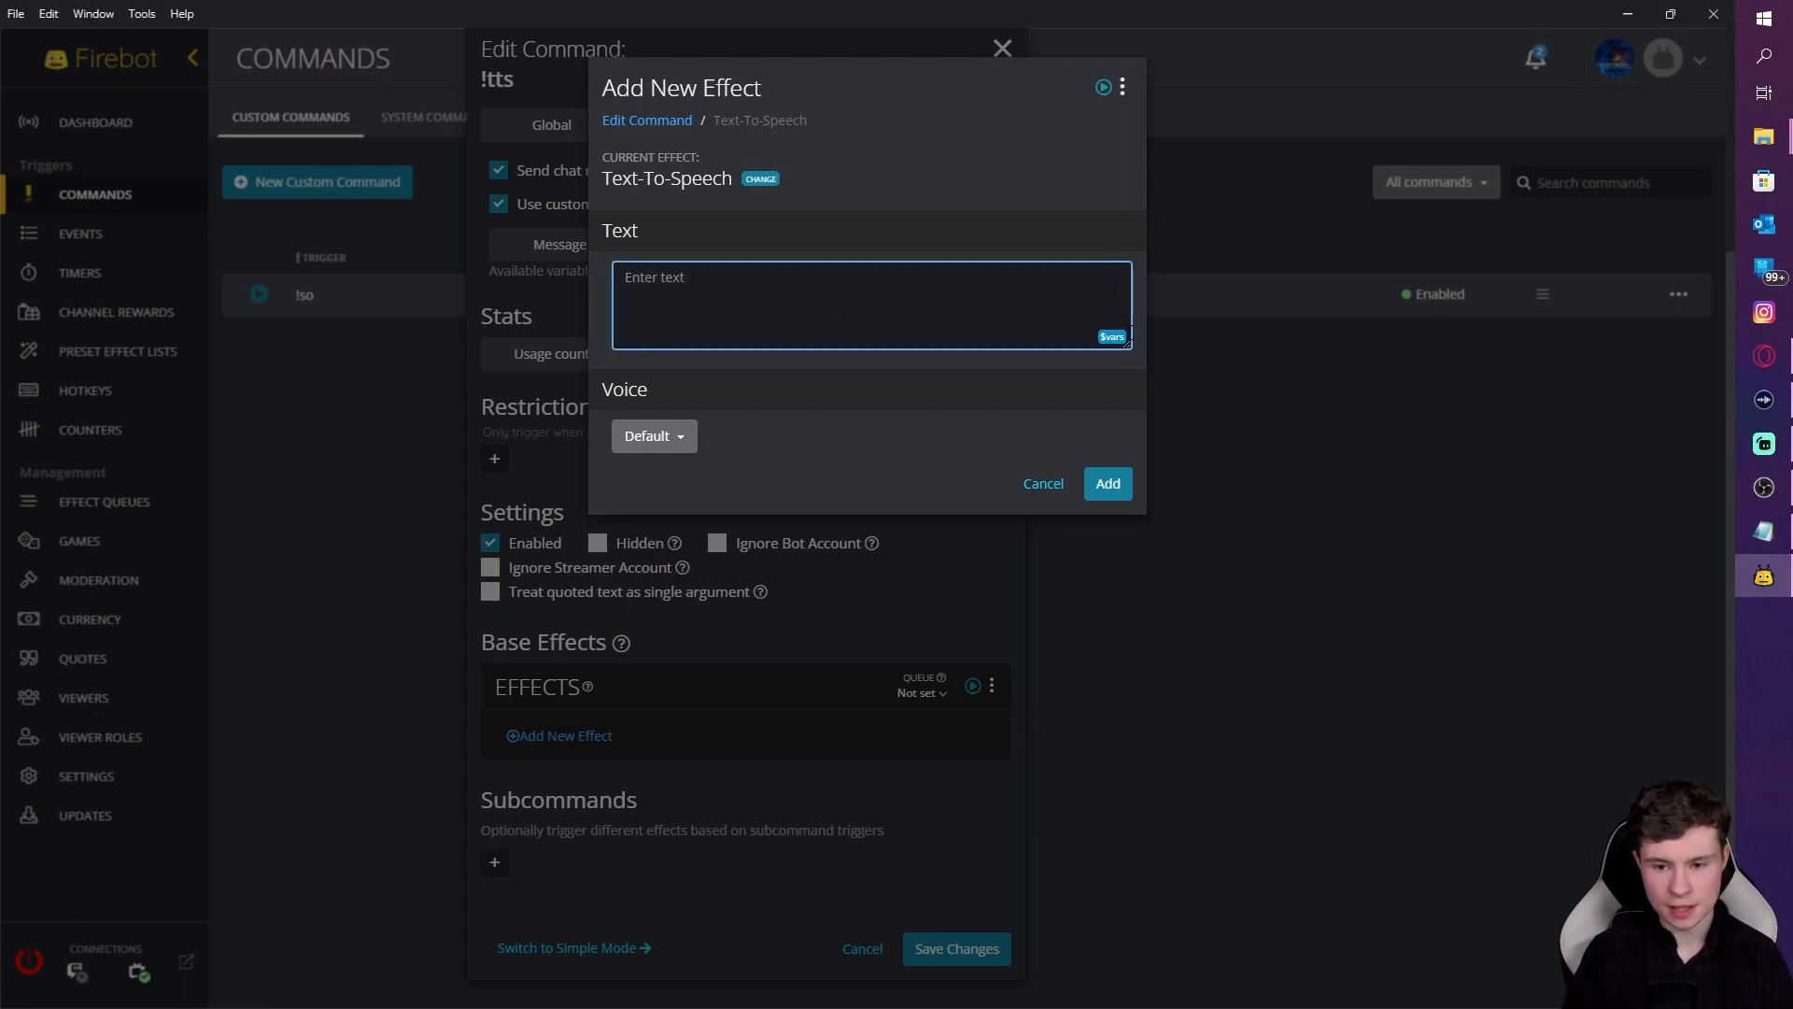
pyautogui.click(1111, 336)
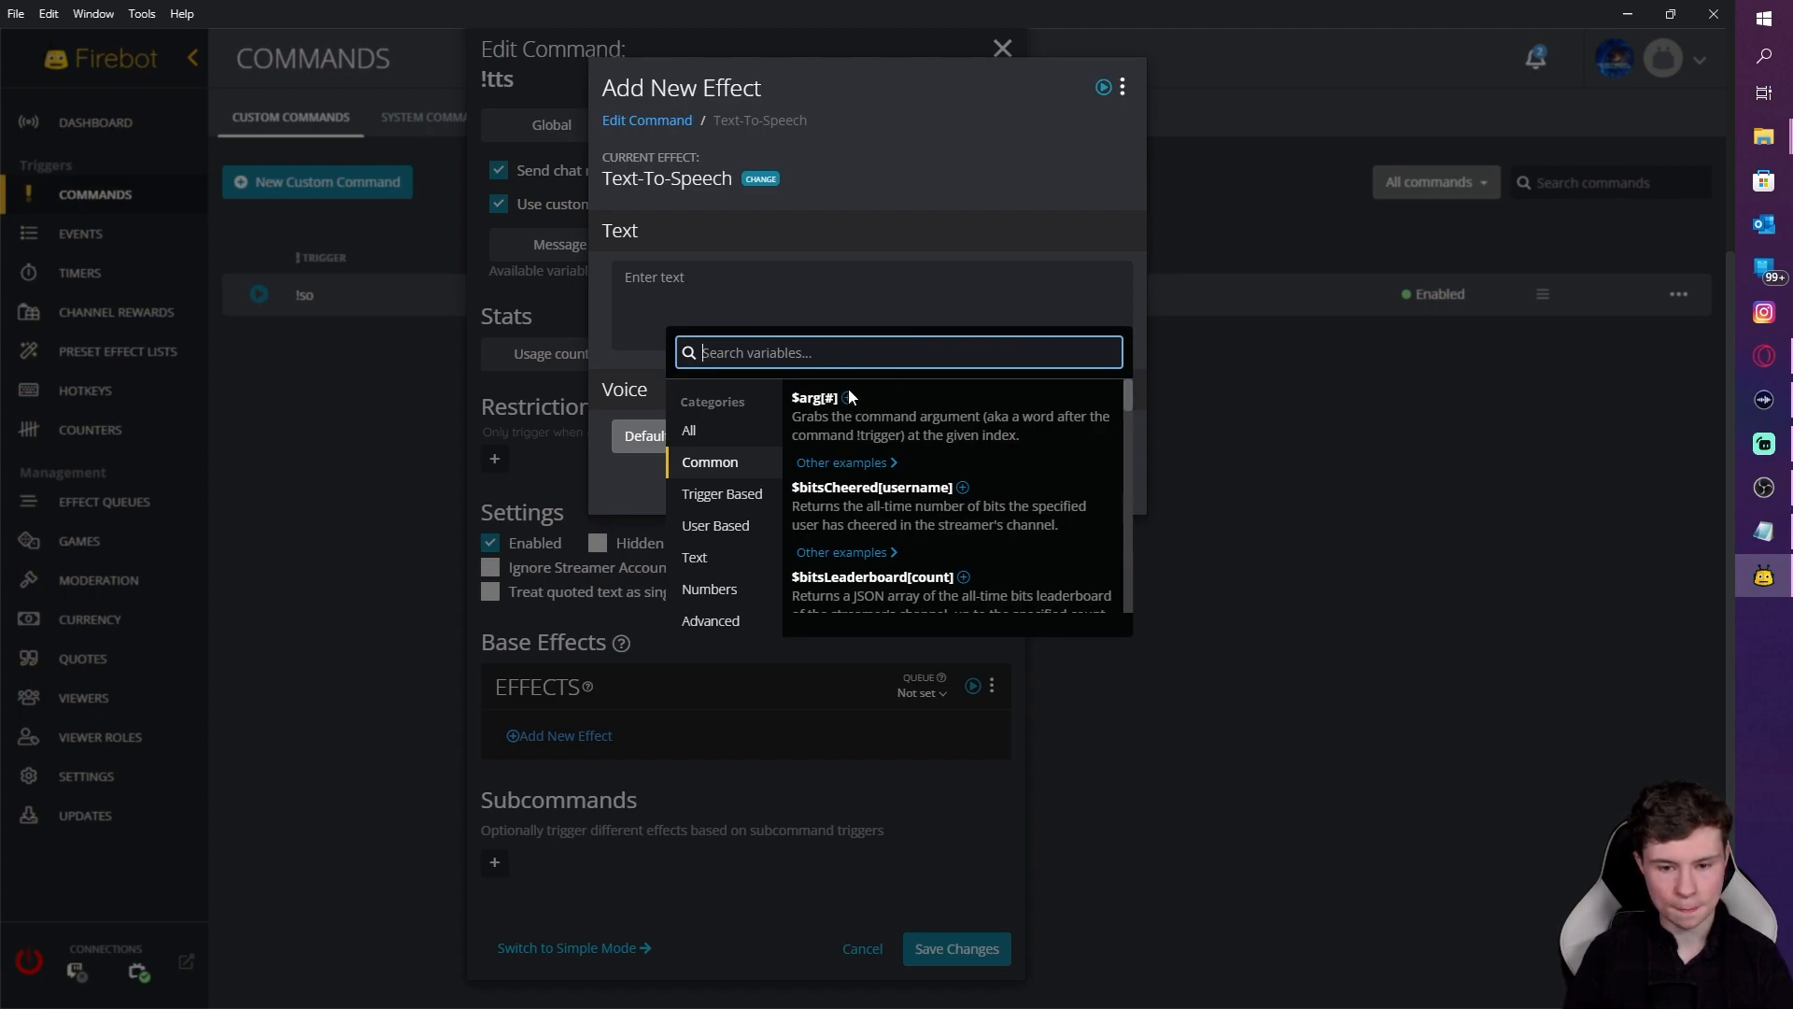
pyautogui.click(843, 462)
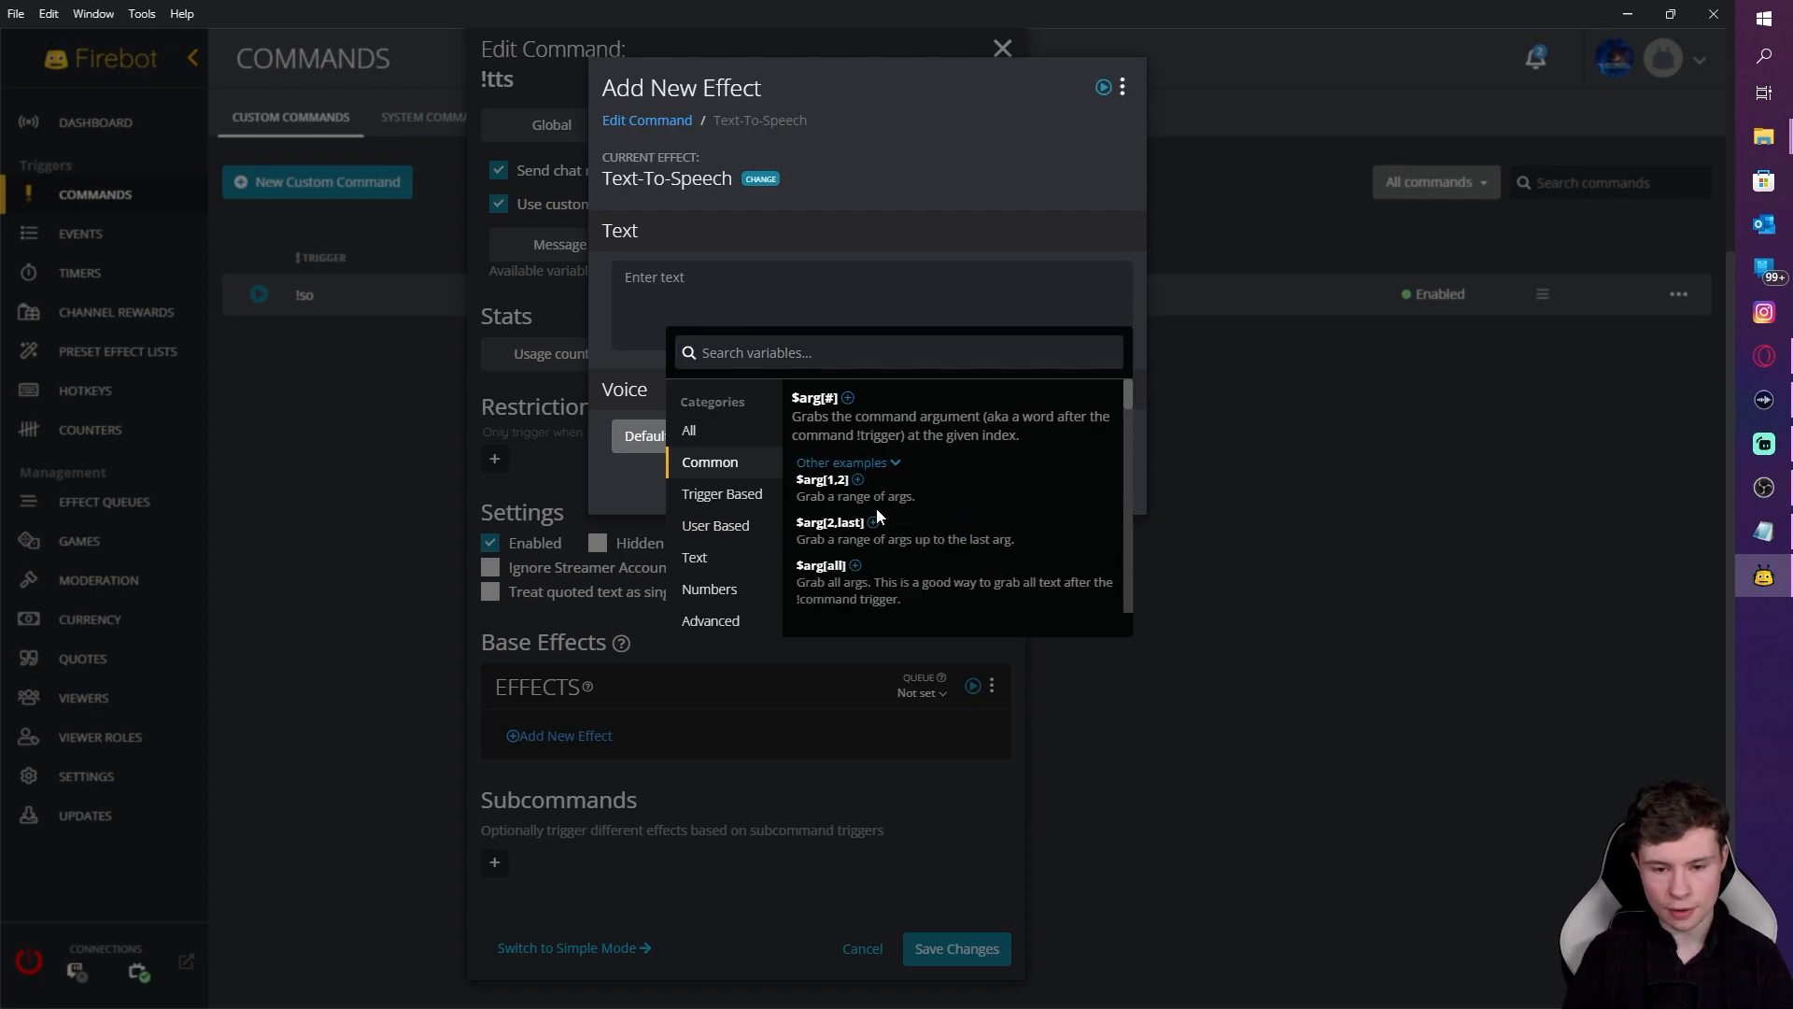
pyautogui.scroll(-3, 896, 509)
pyautogui.scroll(2, 924, 514)
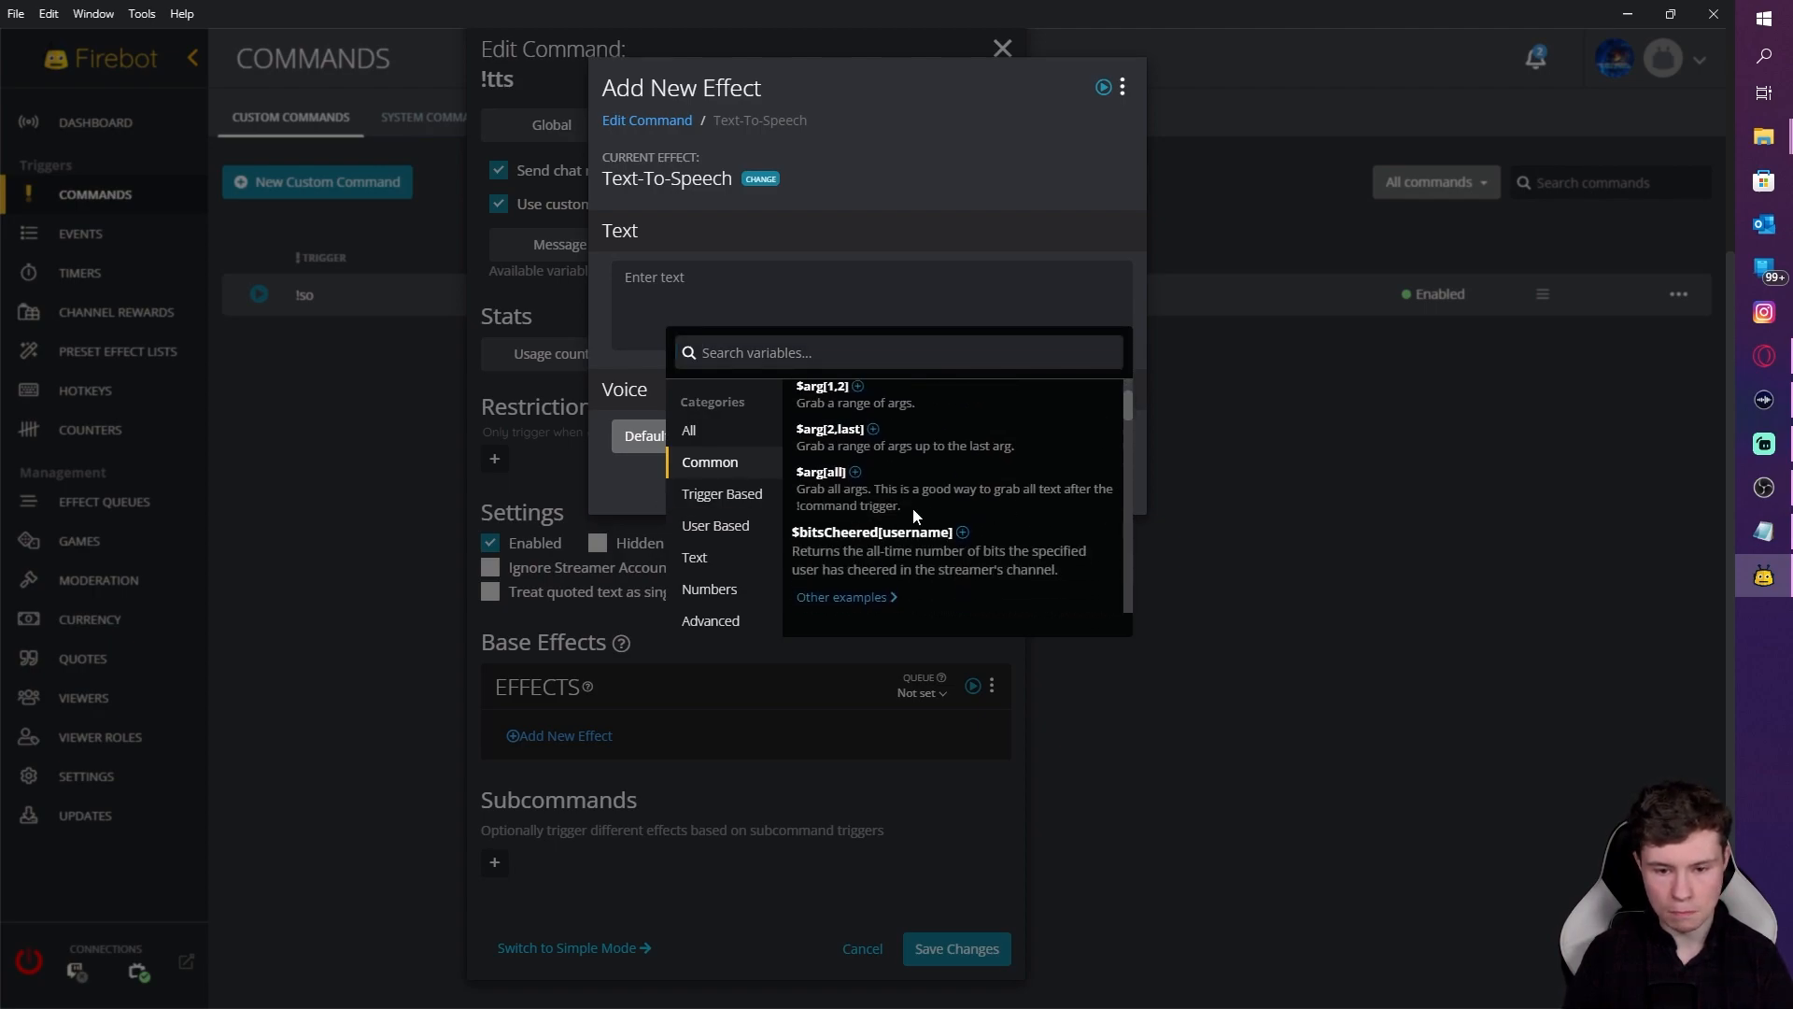
pyautogui.scroll(1, 929, 515)
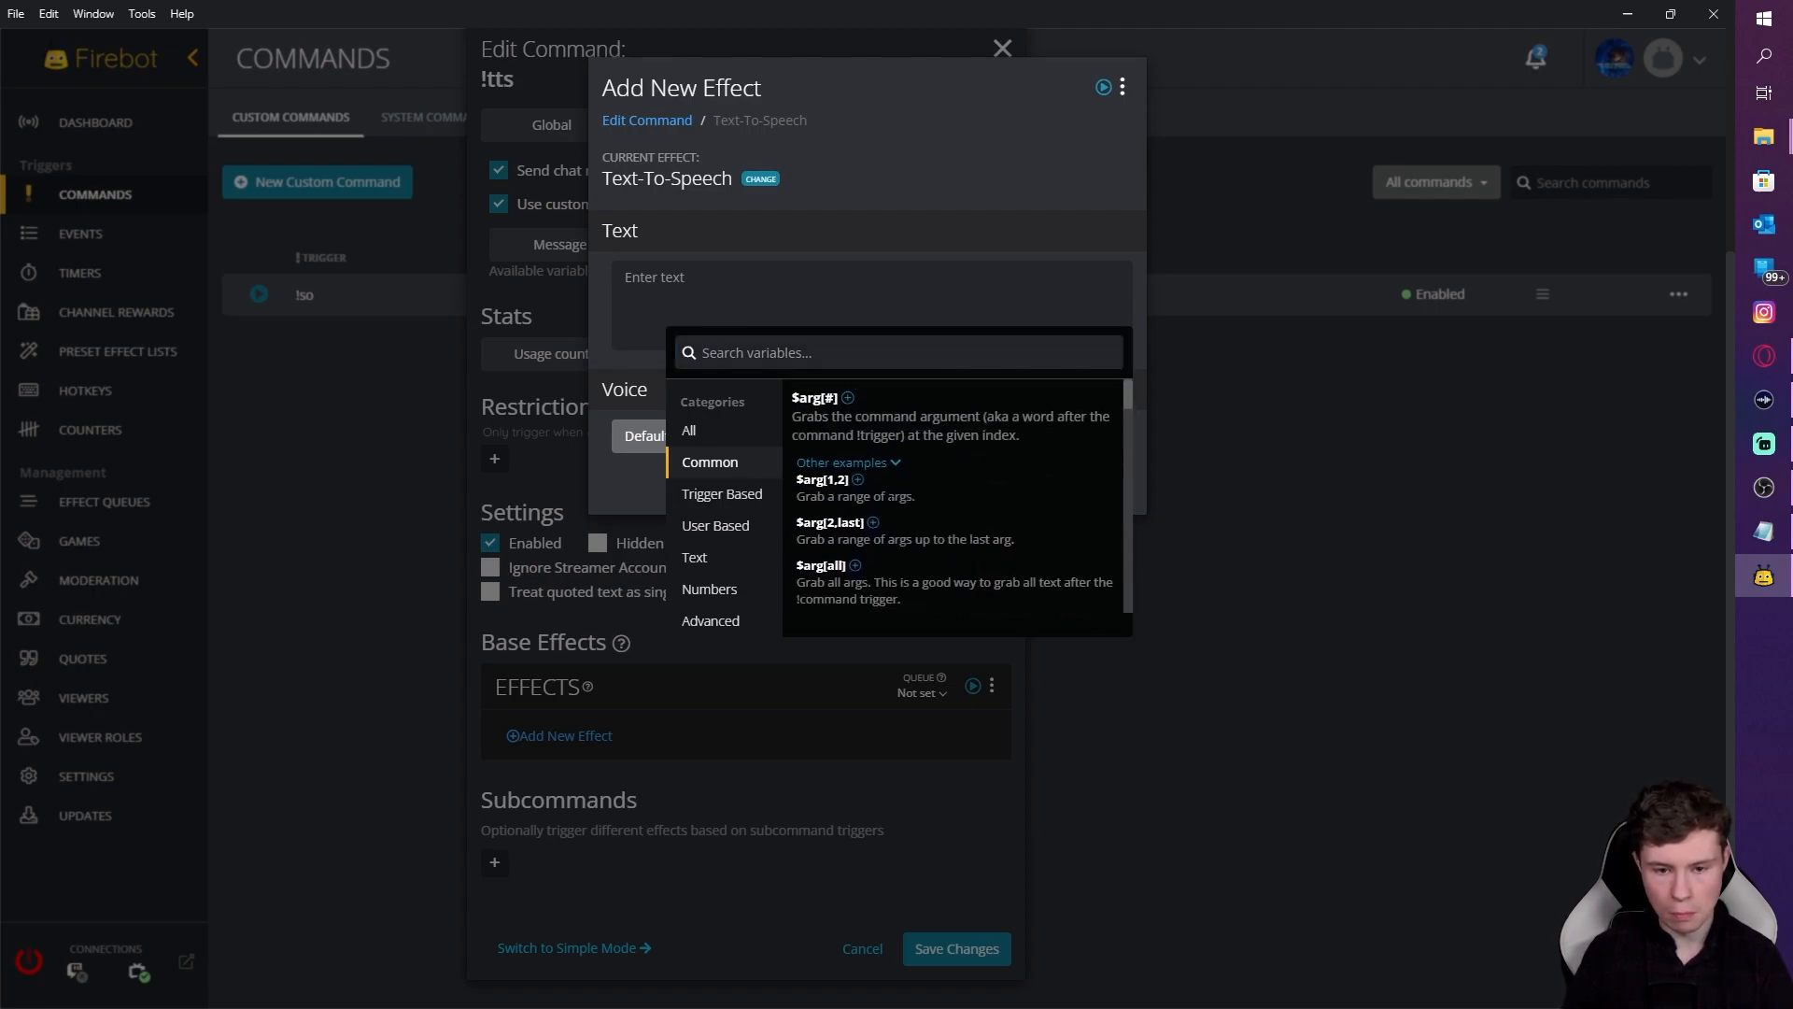
pyautogui.click(855, 567)
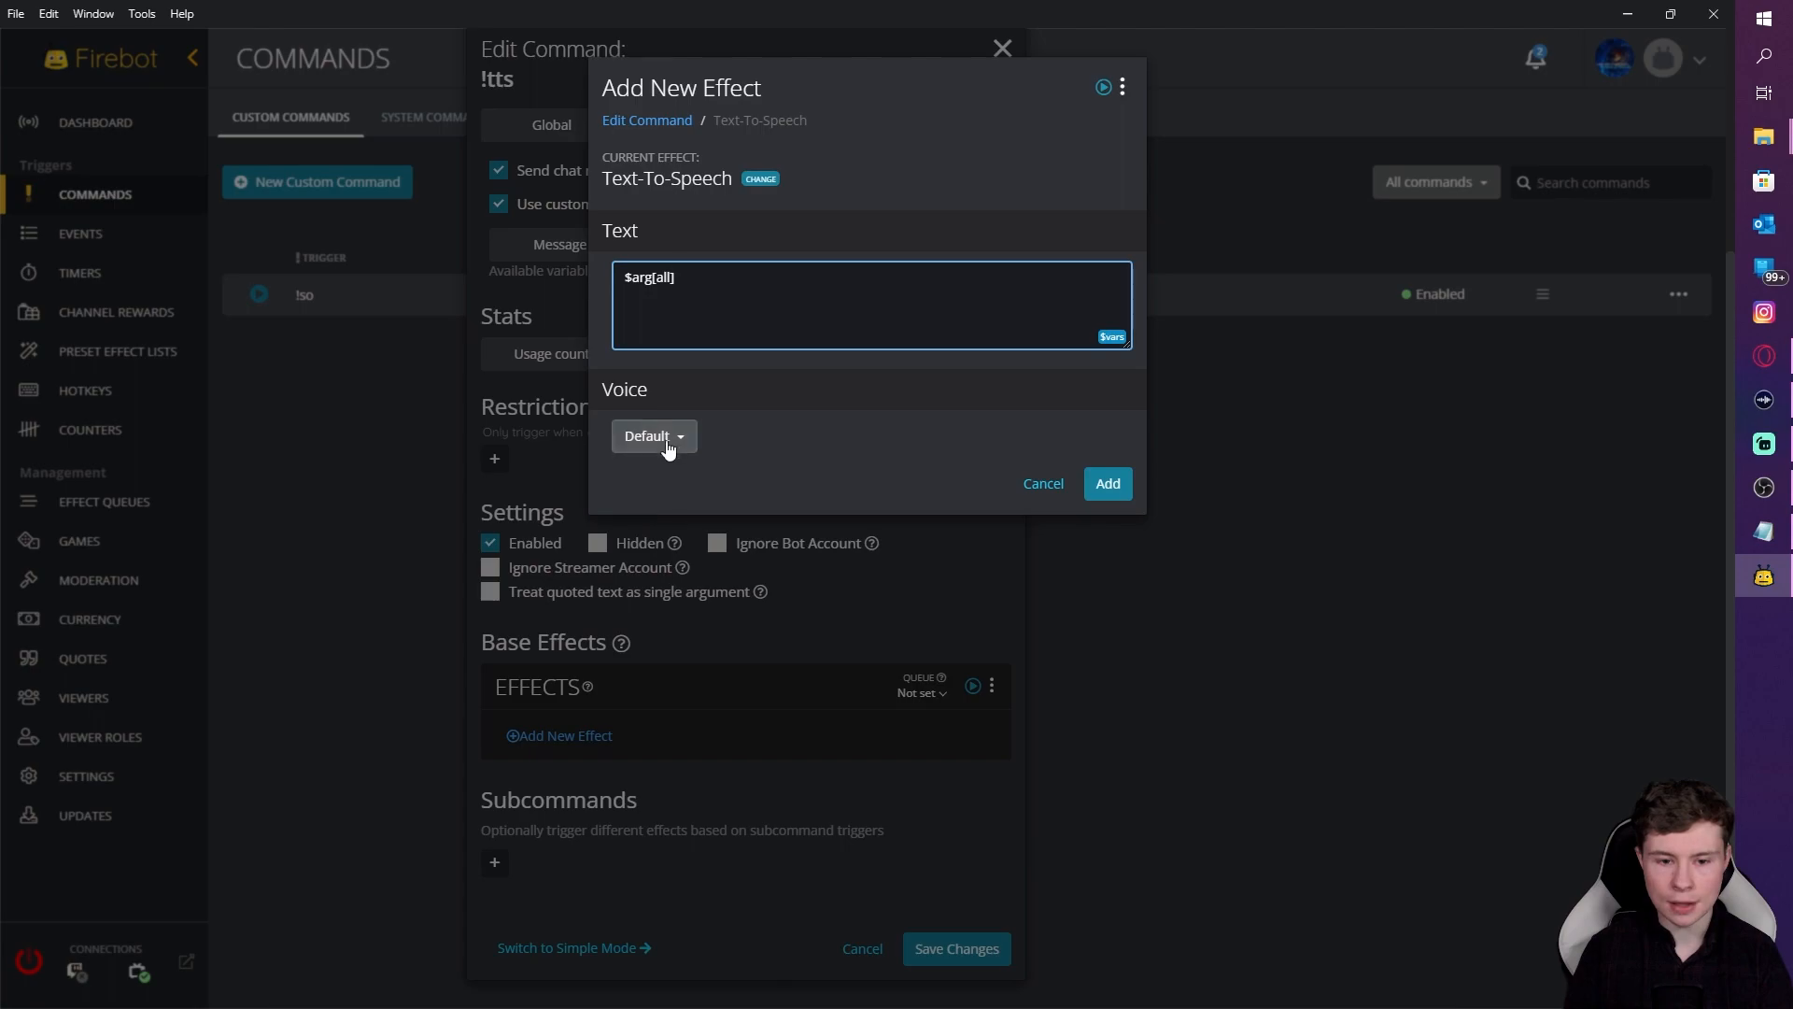
pyautogui.click(1110, 486)
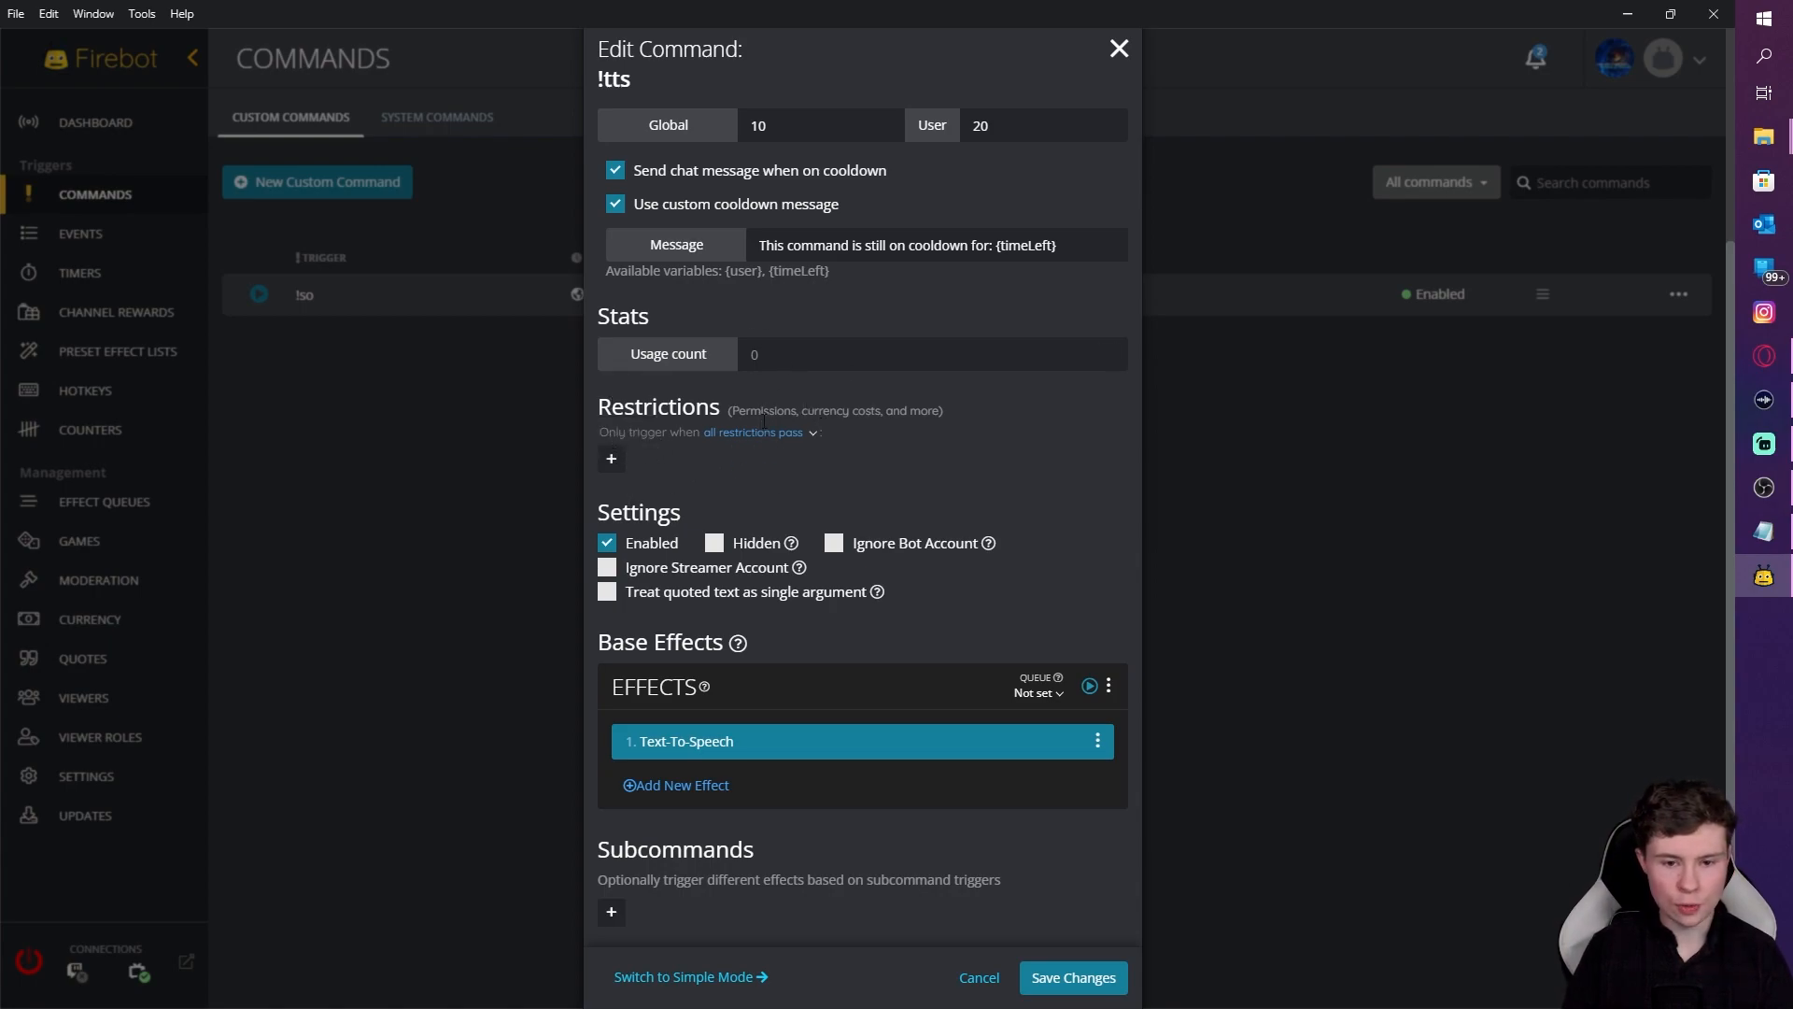
# Step: Add a Permissions restriction to the !tts command
pyautogui.scroll(3, 758, 404)
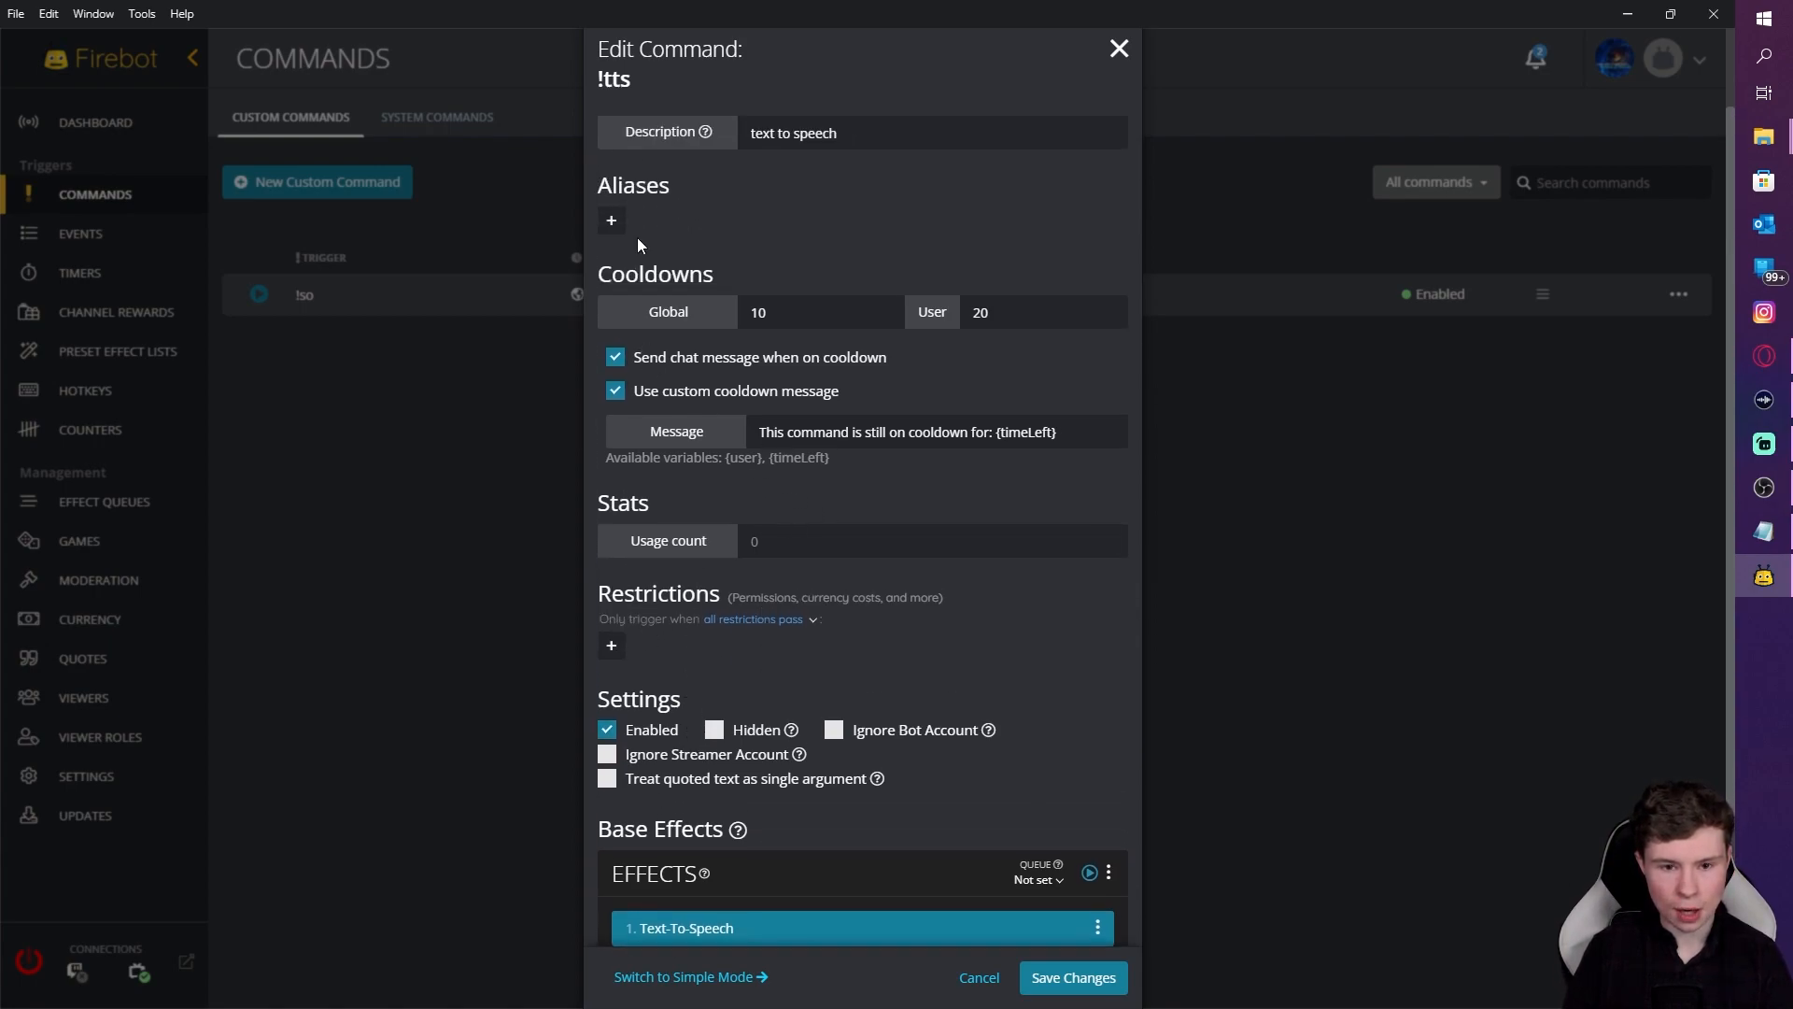
pyautogui.click(612, 645)
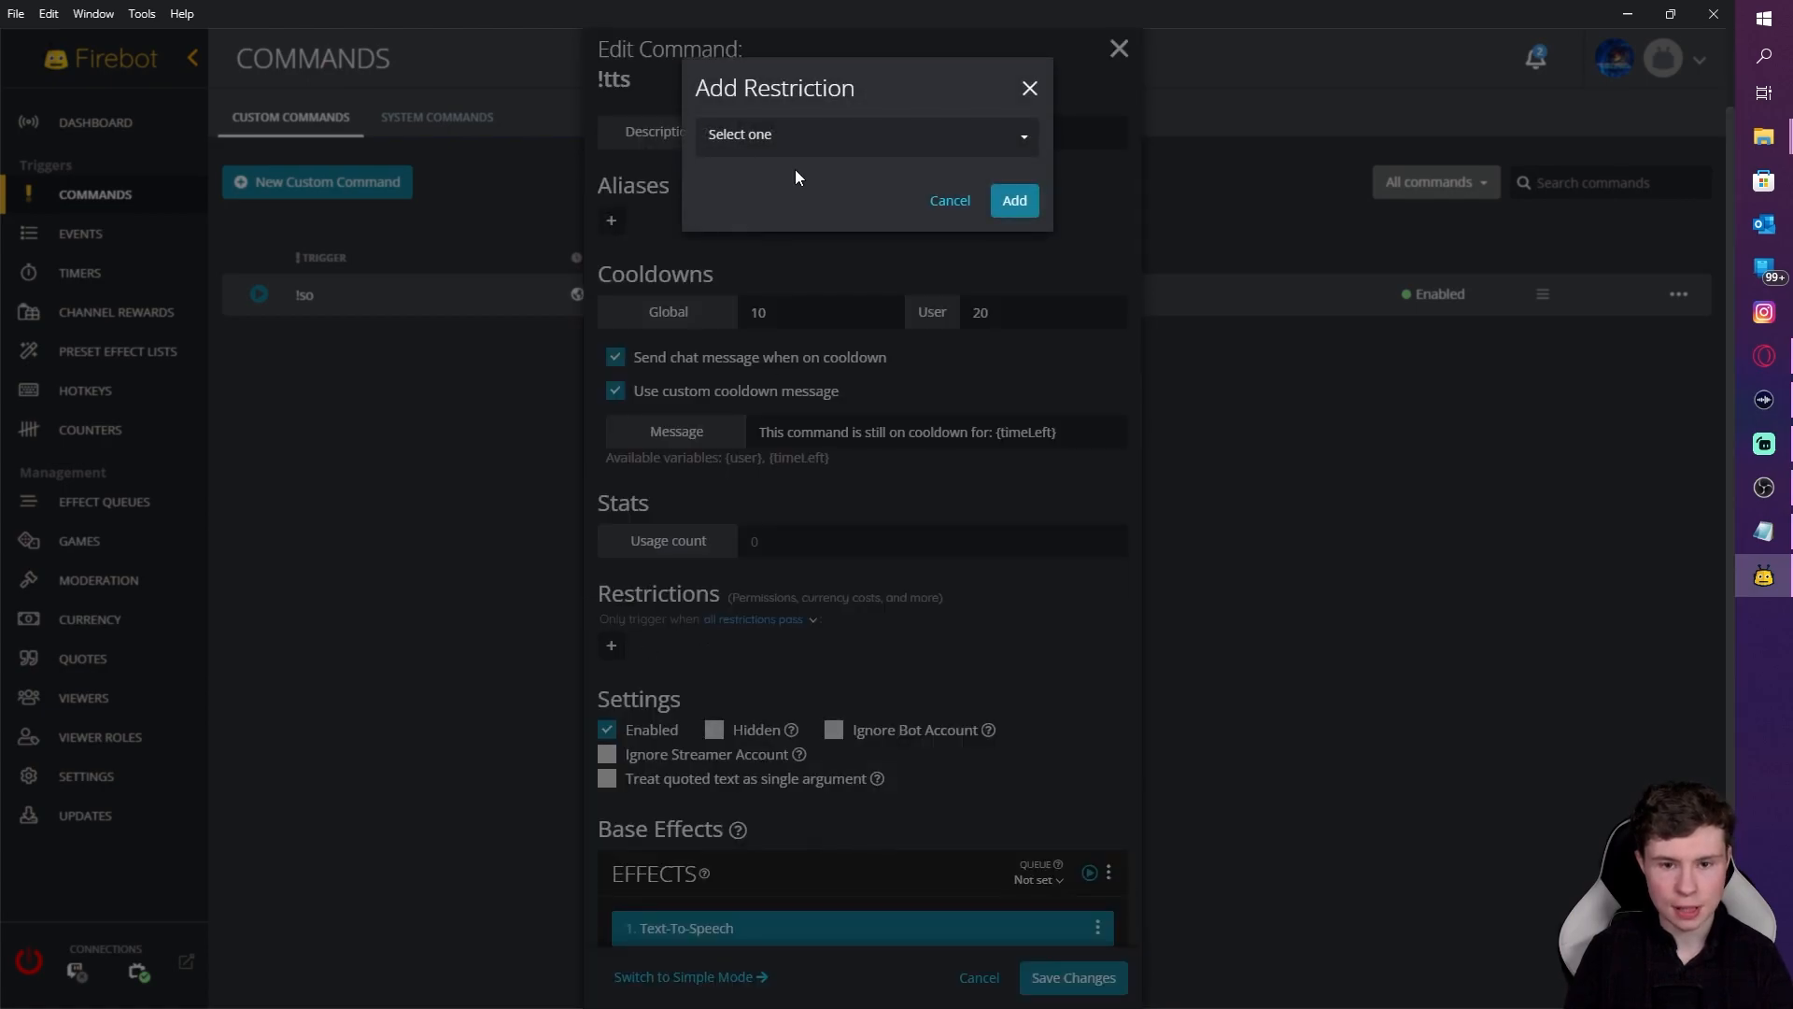
pyautogui.click(794, 138)
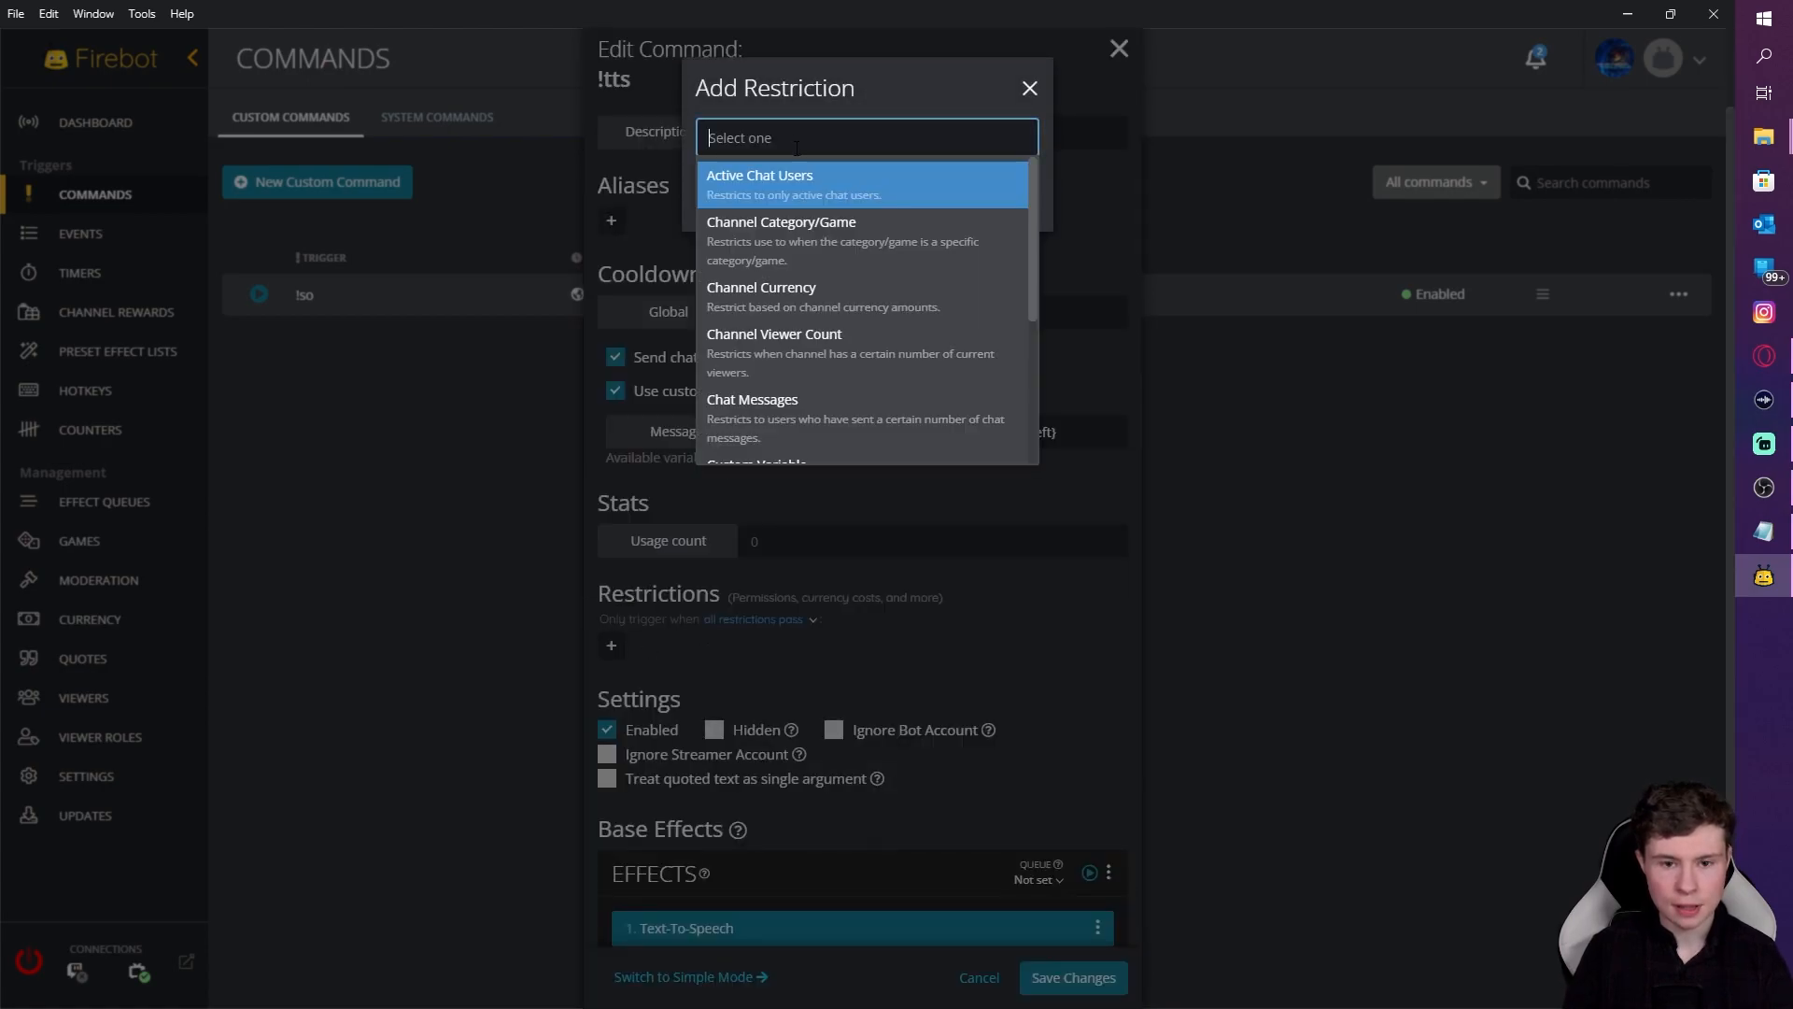
pyautogui.write('p')
pyautogui.click(781, 198)
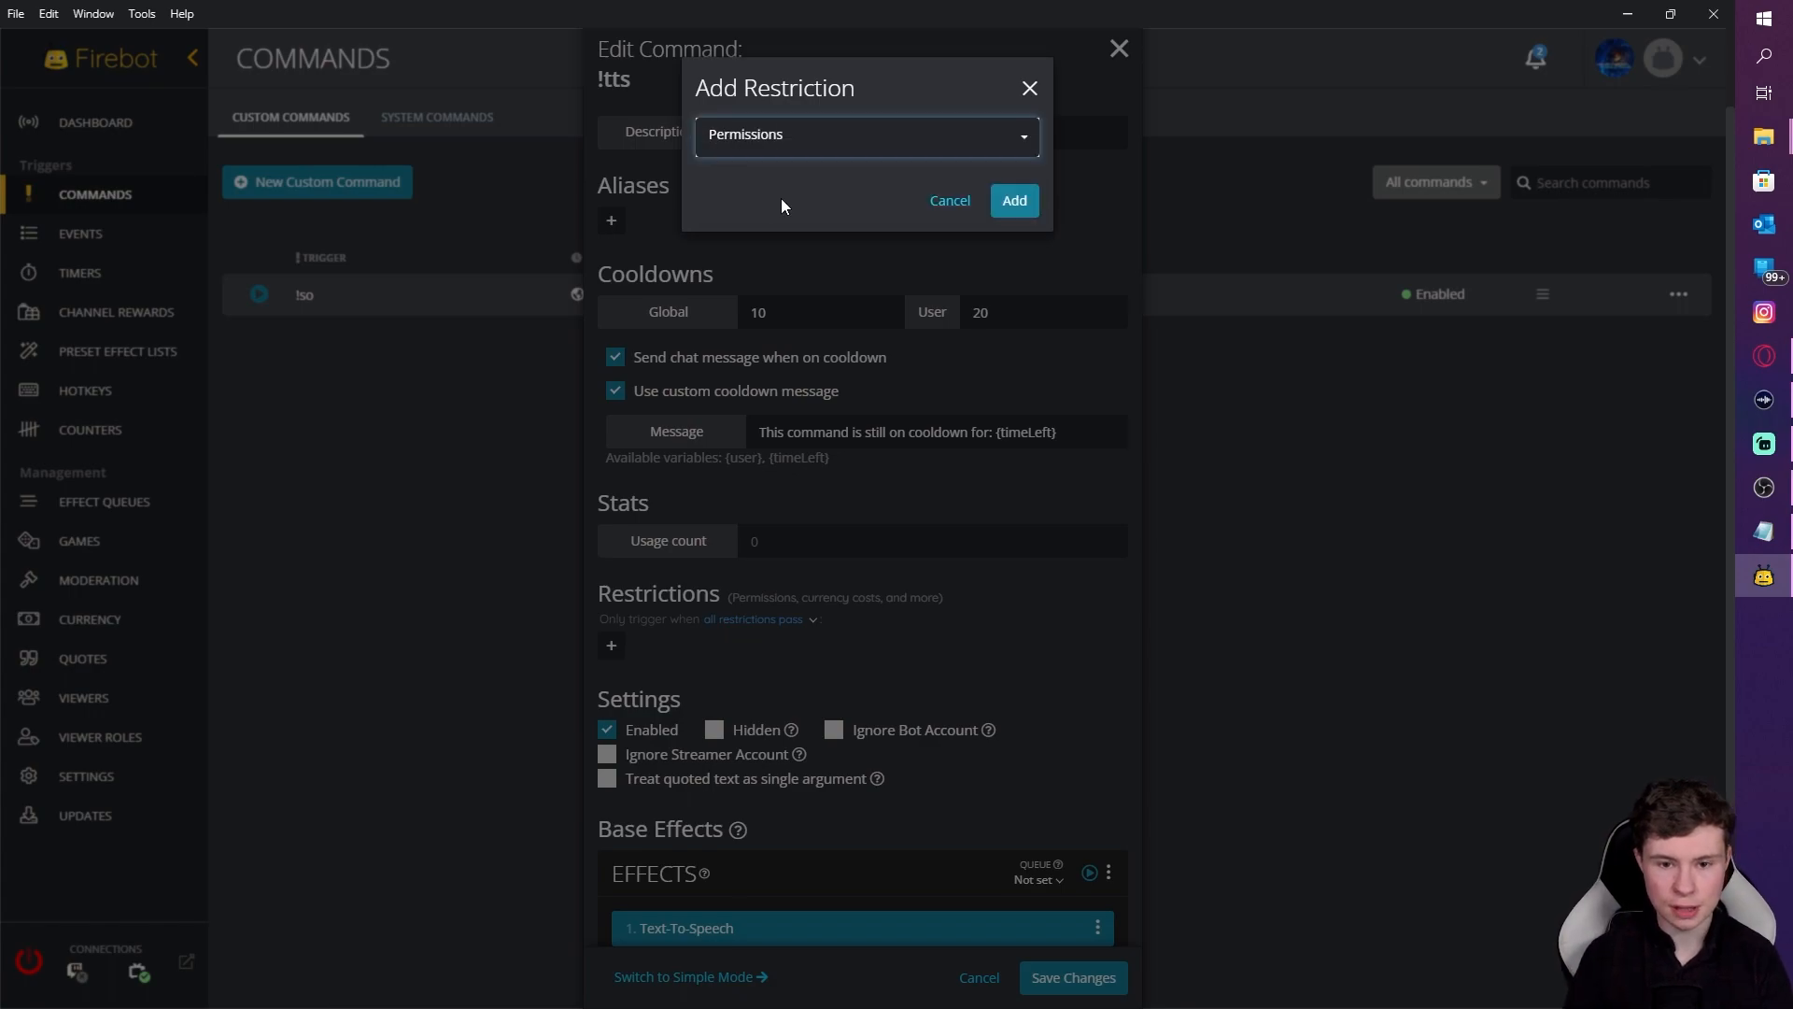
pyautogui.click(1009, 205)
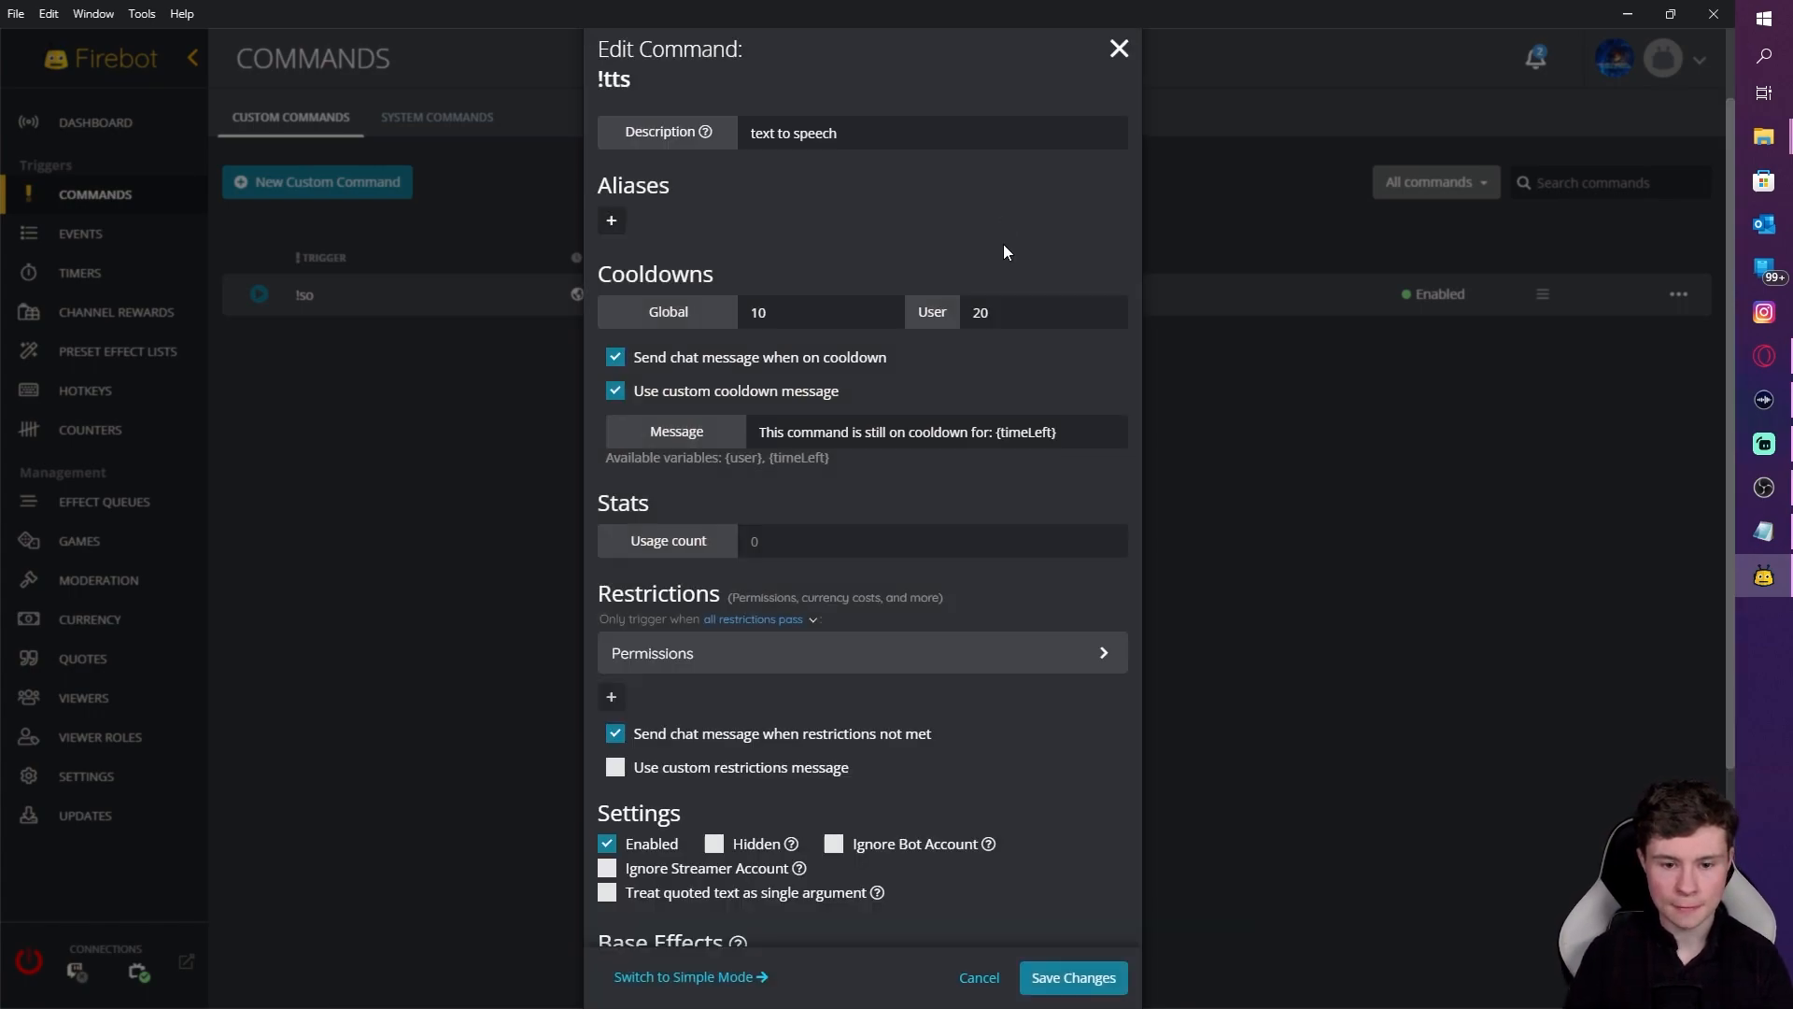
pyautogui.click(814, 661)
# Step: Allow Streamer, Moderator, Subscriber and Tier 1–3 Sub roles, then collapse the restriction
pyautogui.scroll(-3, 762, 747)
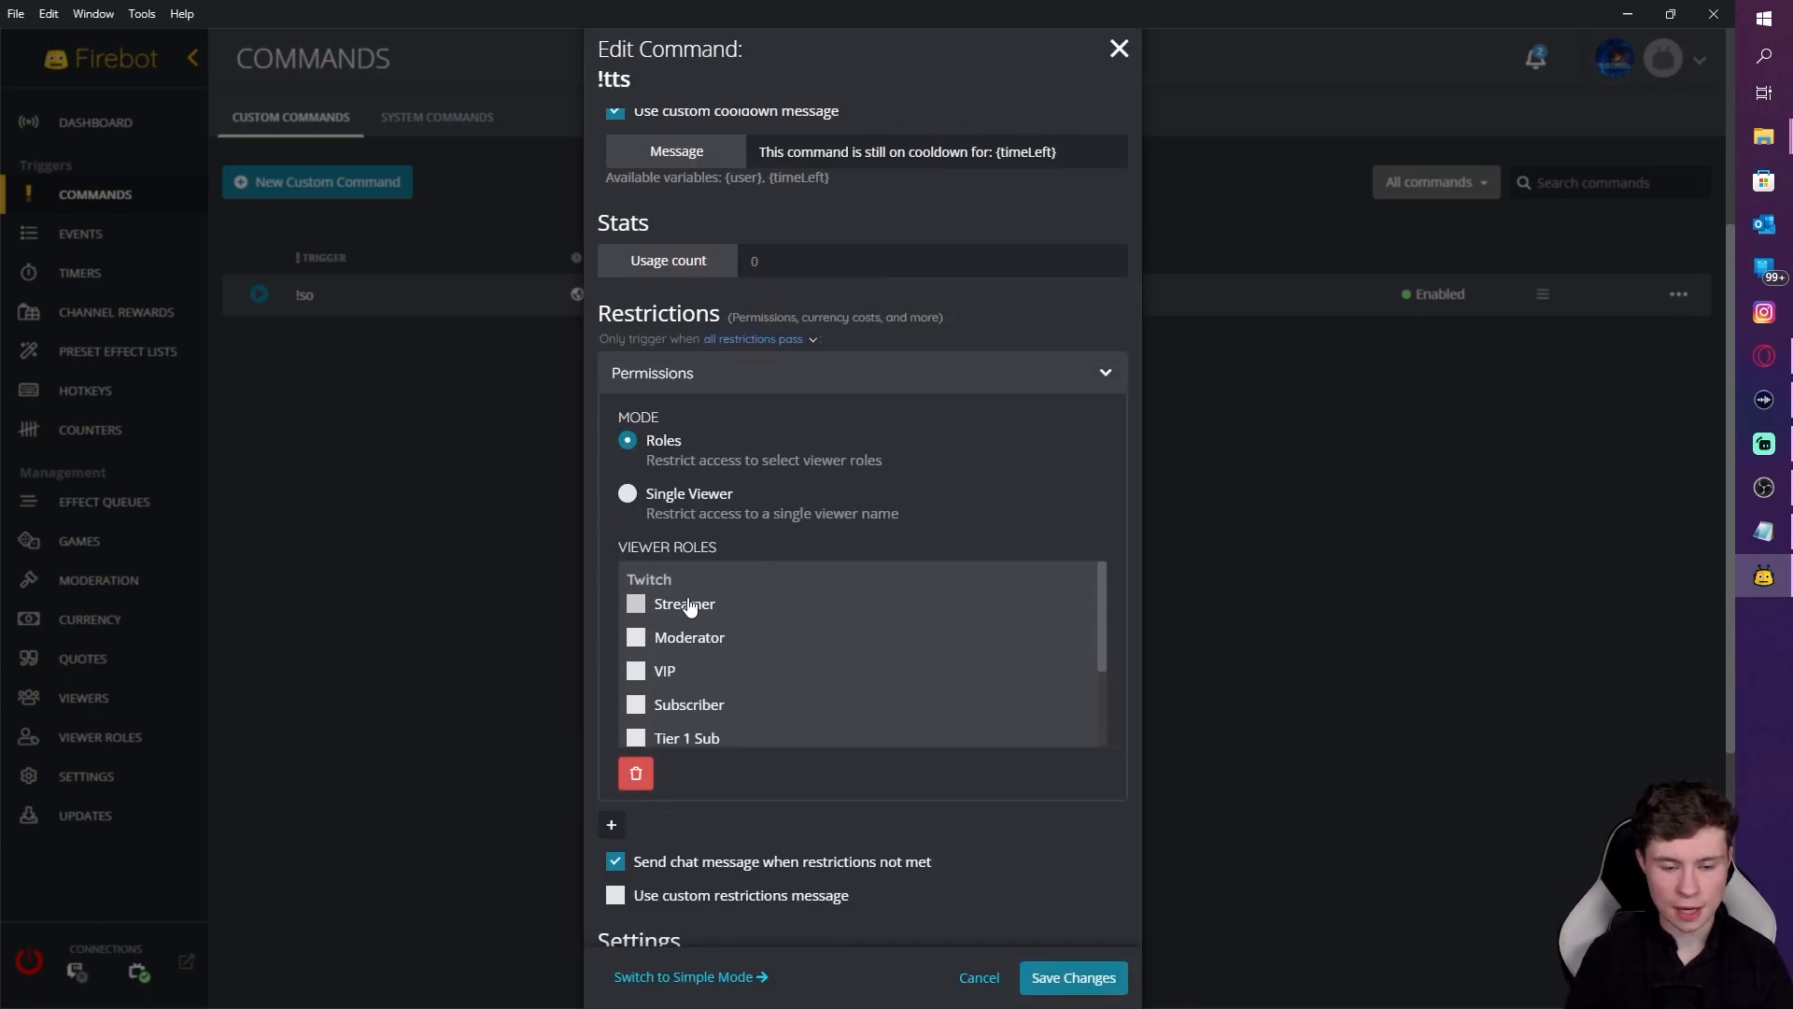
pyautogui.click(636, 605)
pyautogui.click(636, 637)
pyautogui.scroll(-1, 669, 698)
pyautogui.scroll(-2, 669, 699)
pyautogui.click(637, 581)
pyautogui.click(637, 613)
pyautogui.click(637, 647)
pyautogui.click(638, 683)
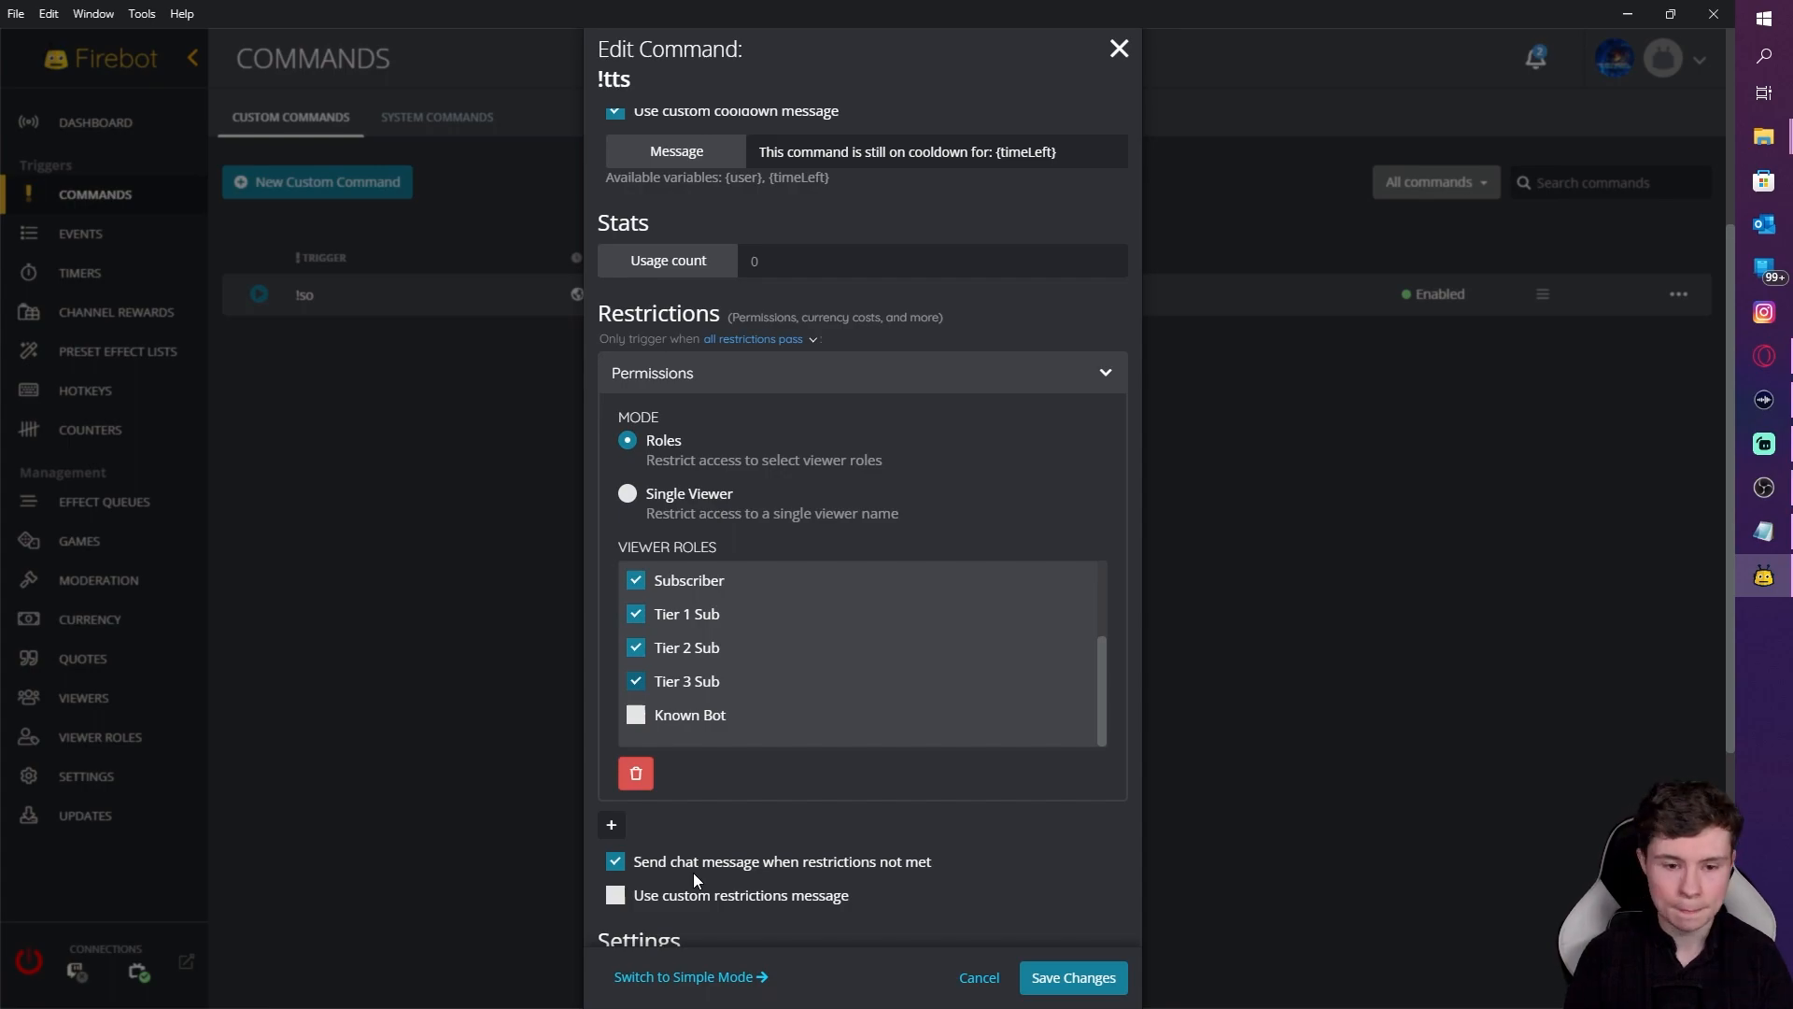
pyautogui.scroll(-4, 752, 530)
pyautogui.scroll(2, 733, 272)
pyautogui.scroll(2, 760, 312)
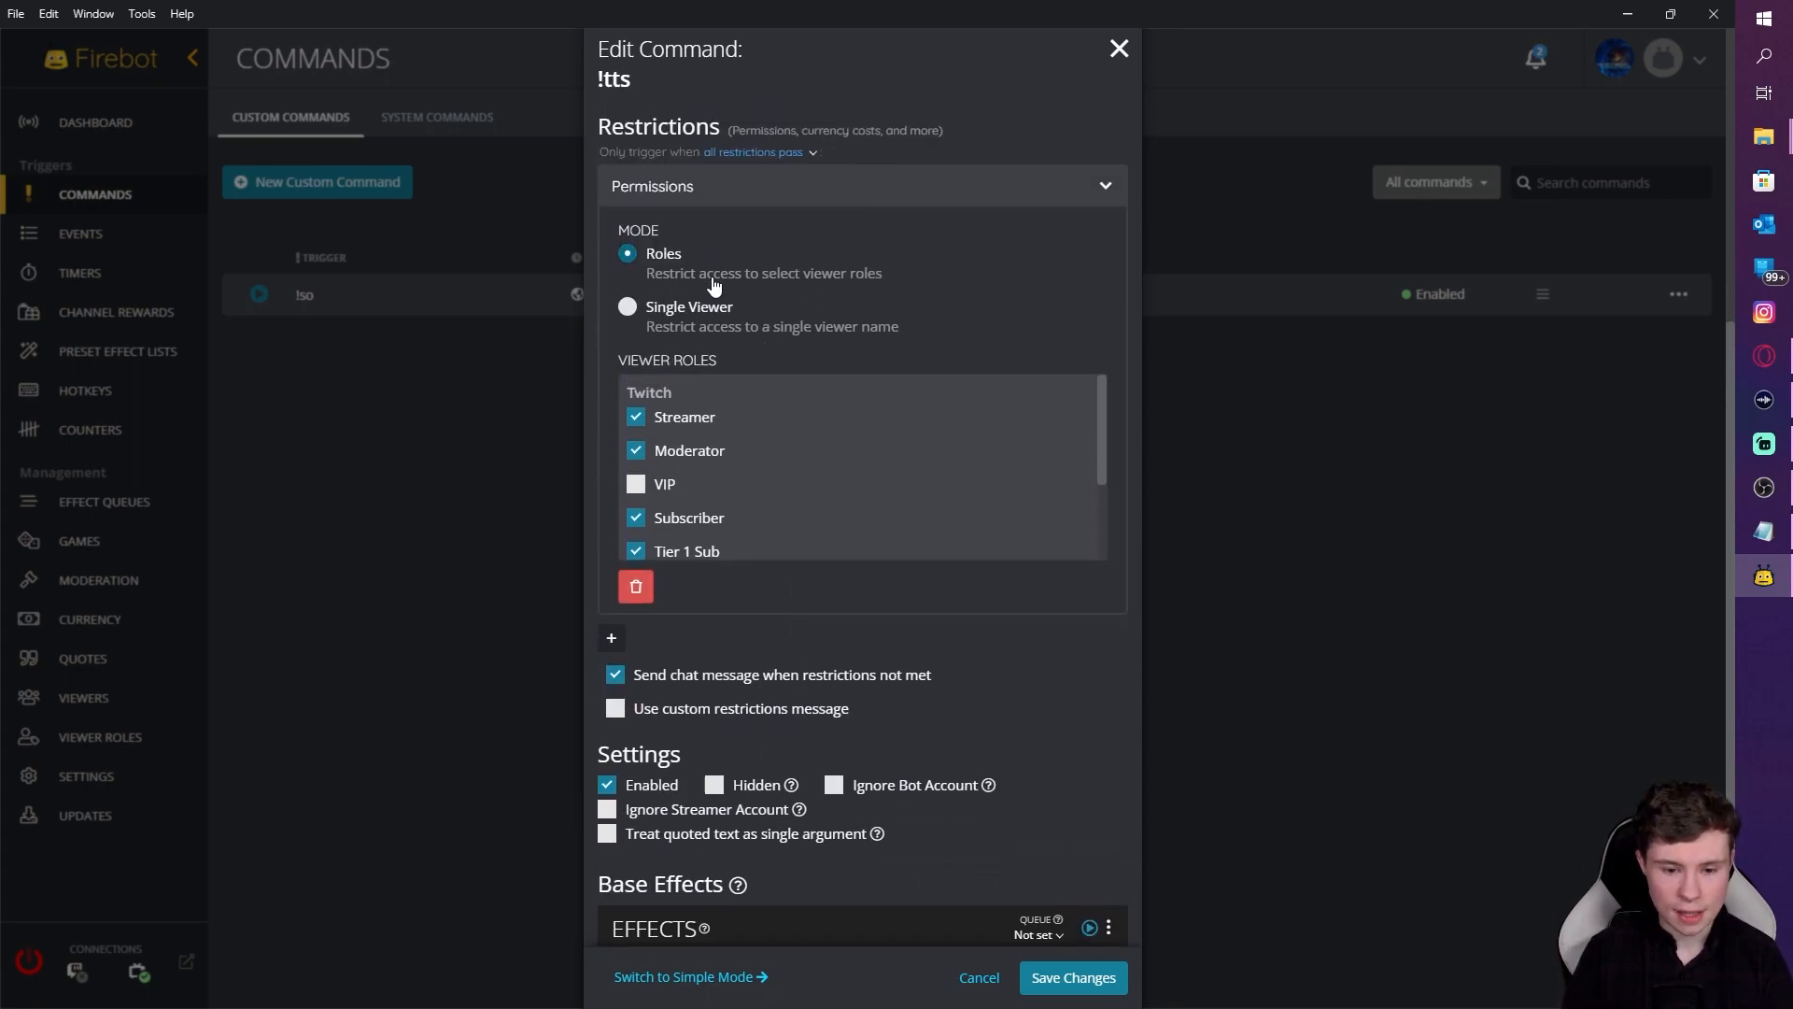
pyautogui.scroll(2, 737, 299)
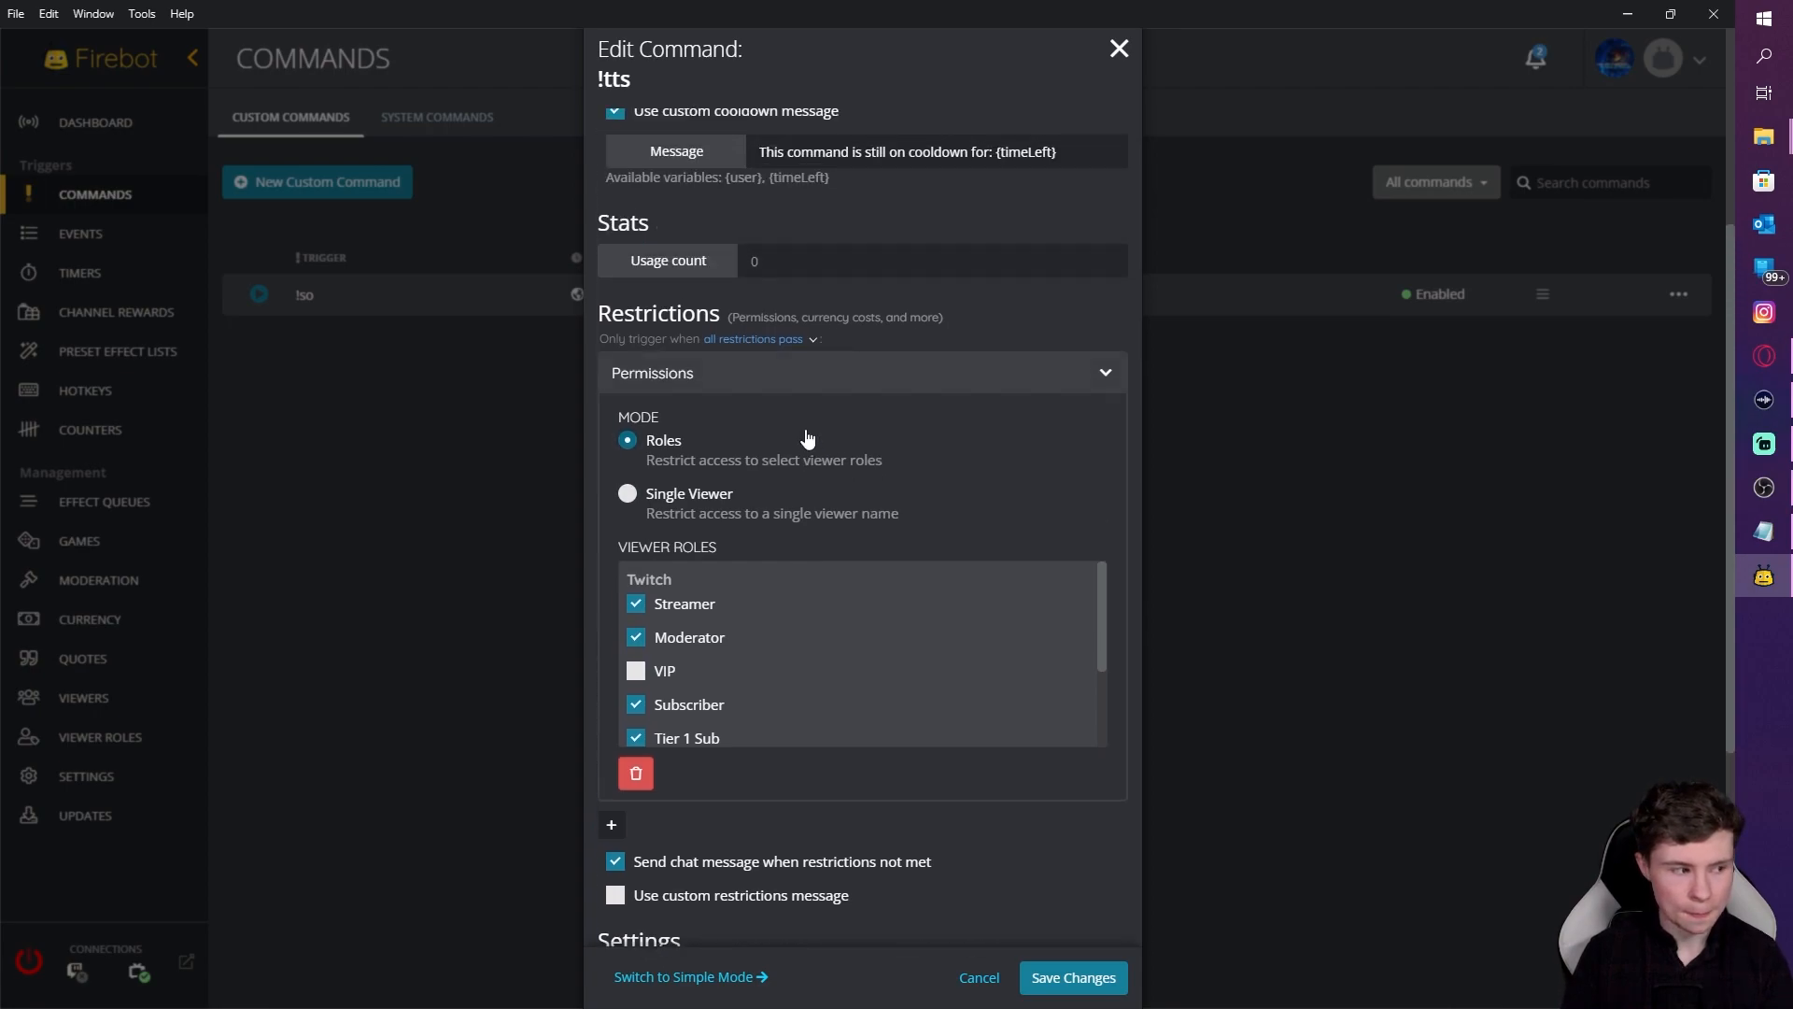
pyautogui.scroll(-2, 744, 681)
pyautogui.scroll(-2, 832, 460)
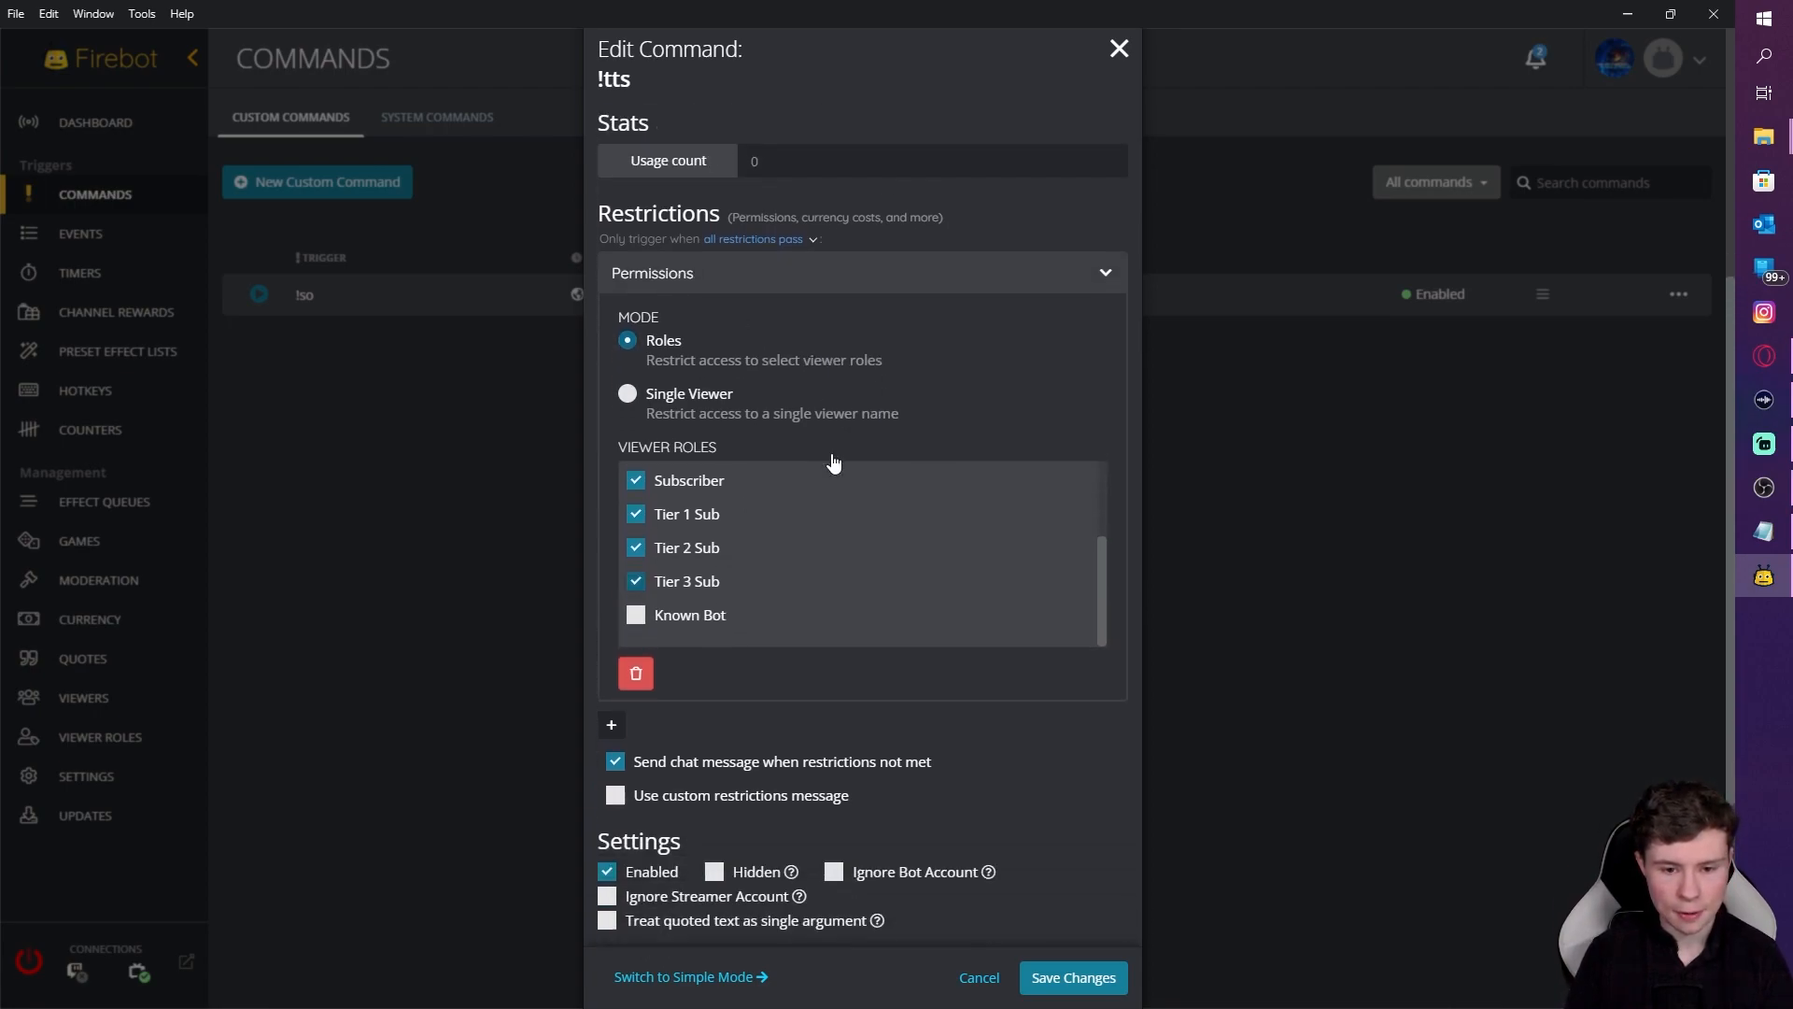
pyautogui.click(784, 186)
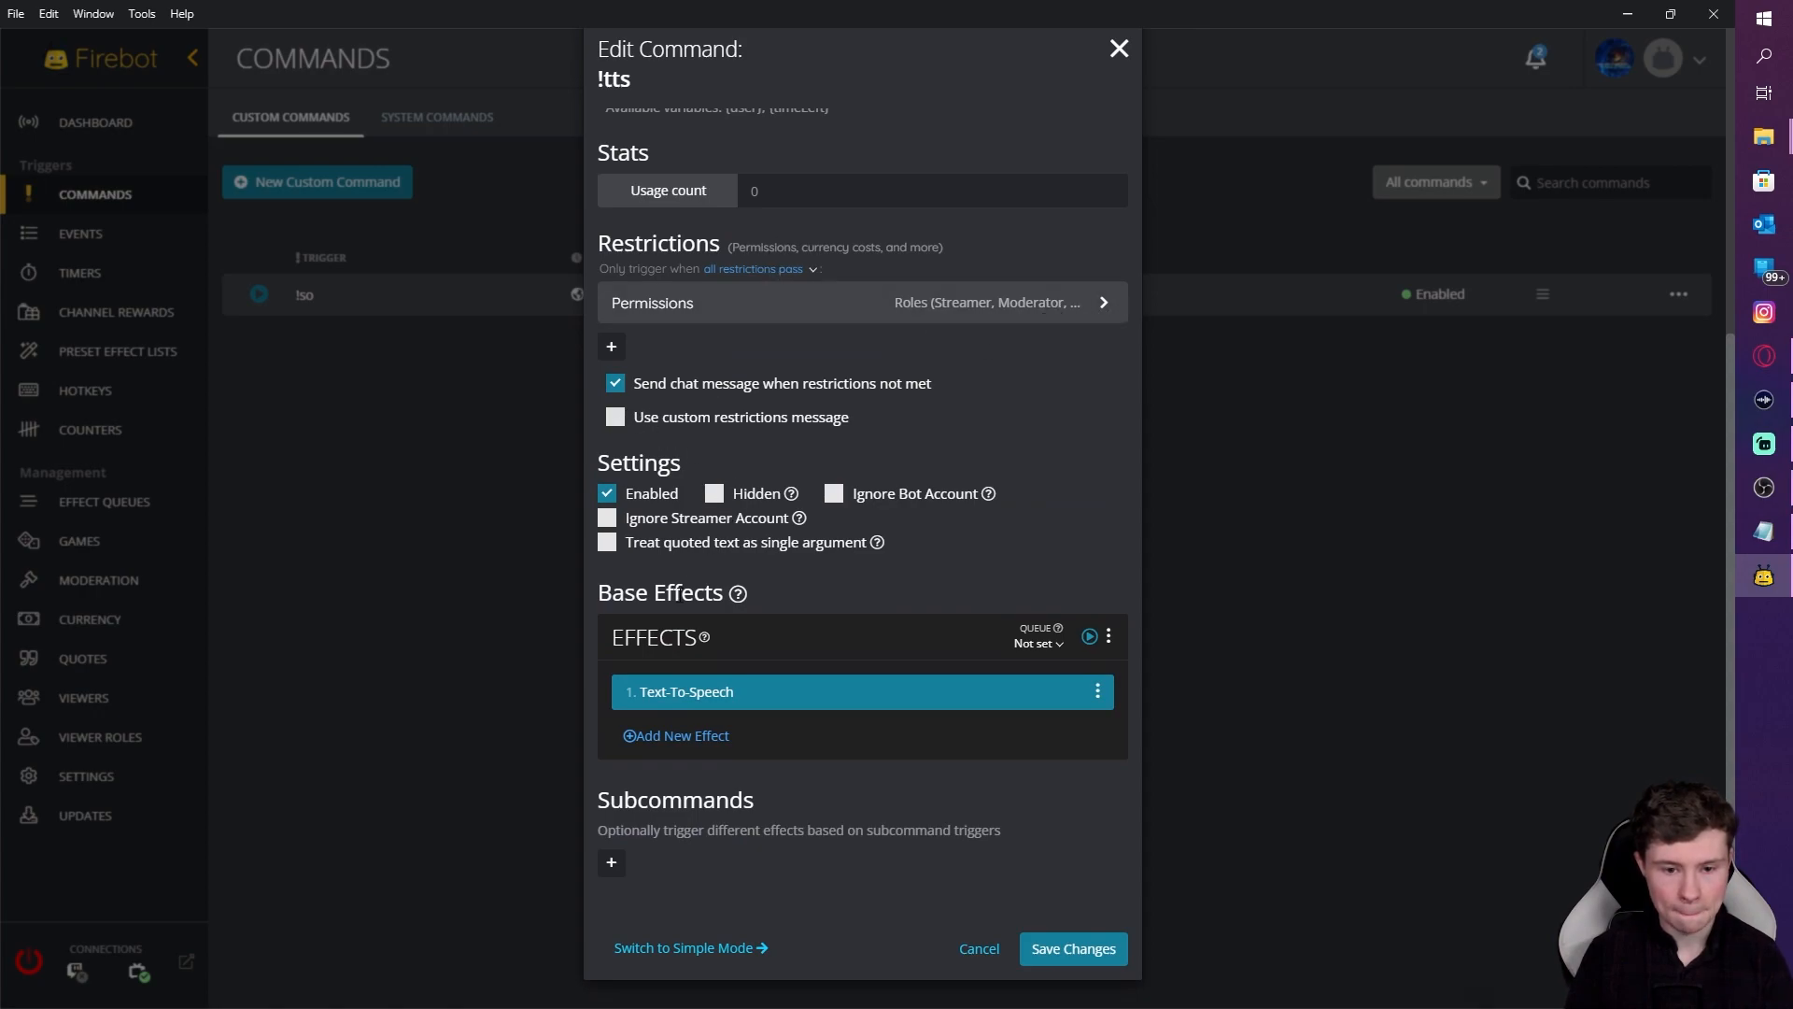
# Step: Add a 10-second Delay effect after the Text-To-Speech effect
pyautogui.click(705, 741)
pyautogui.write('d')
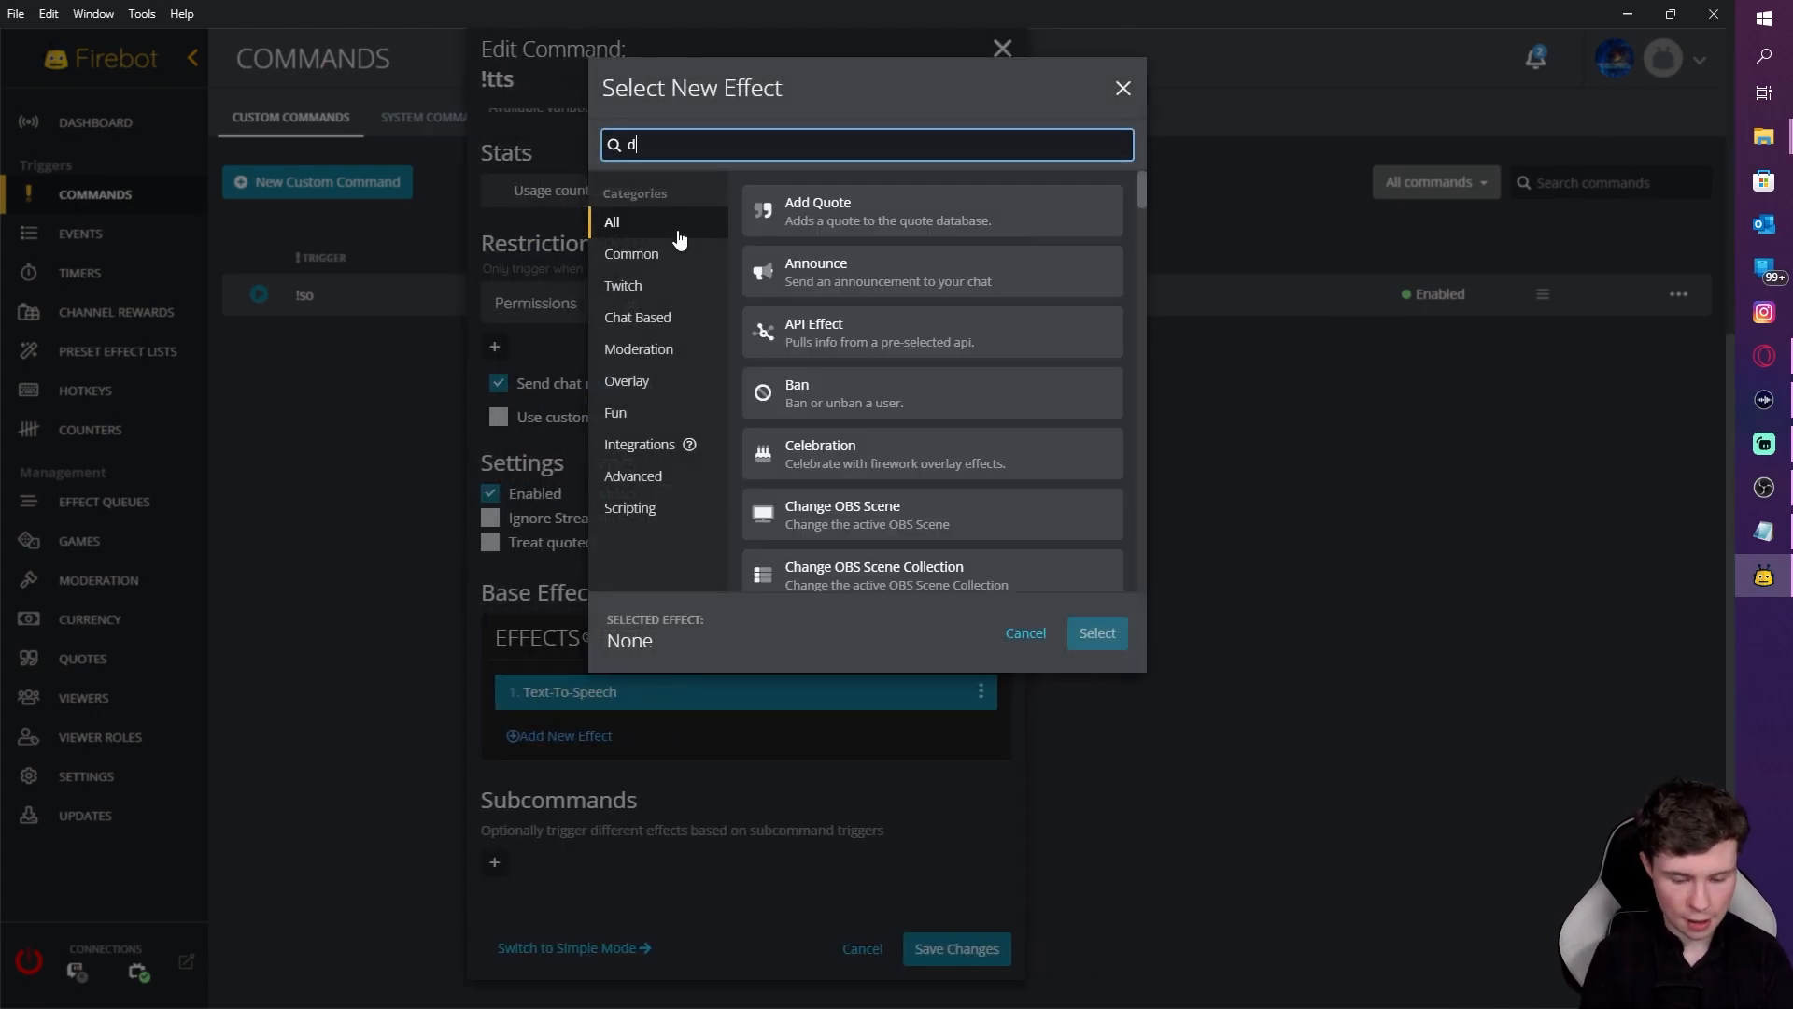
pyautogui.write('ela')
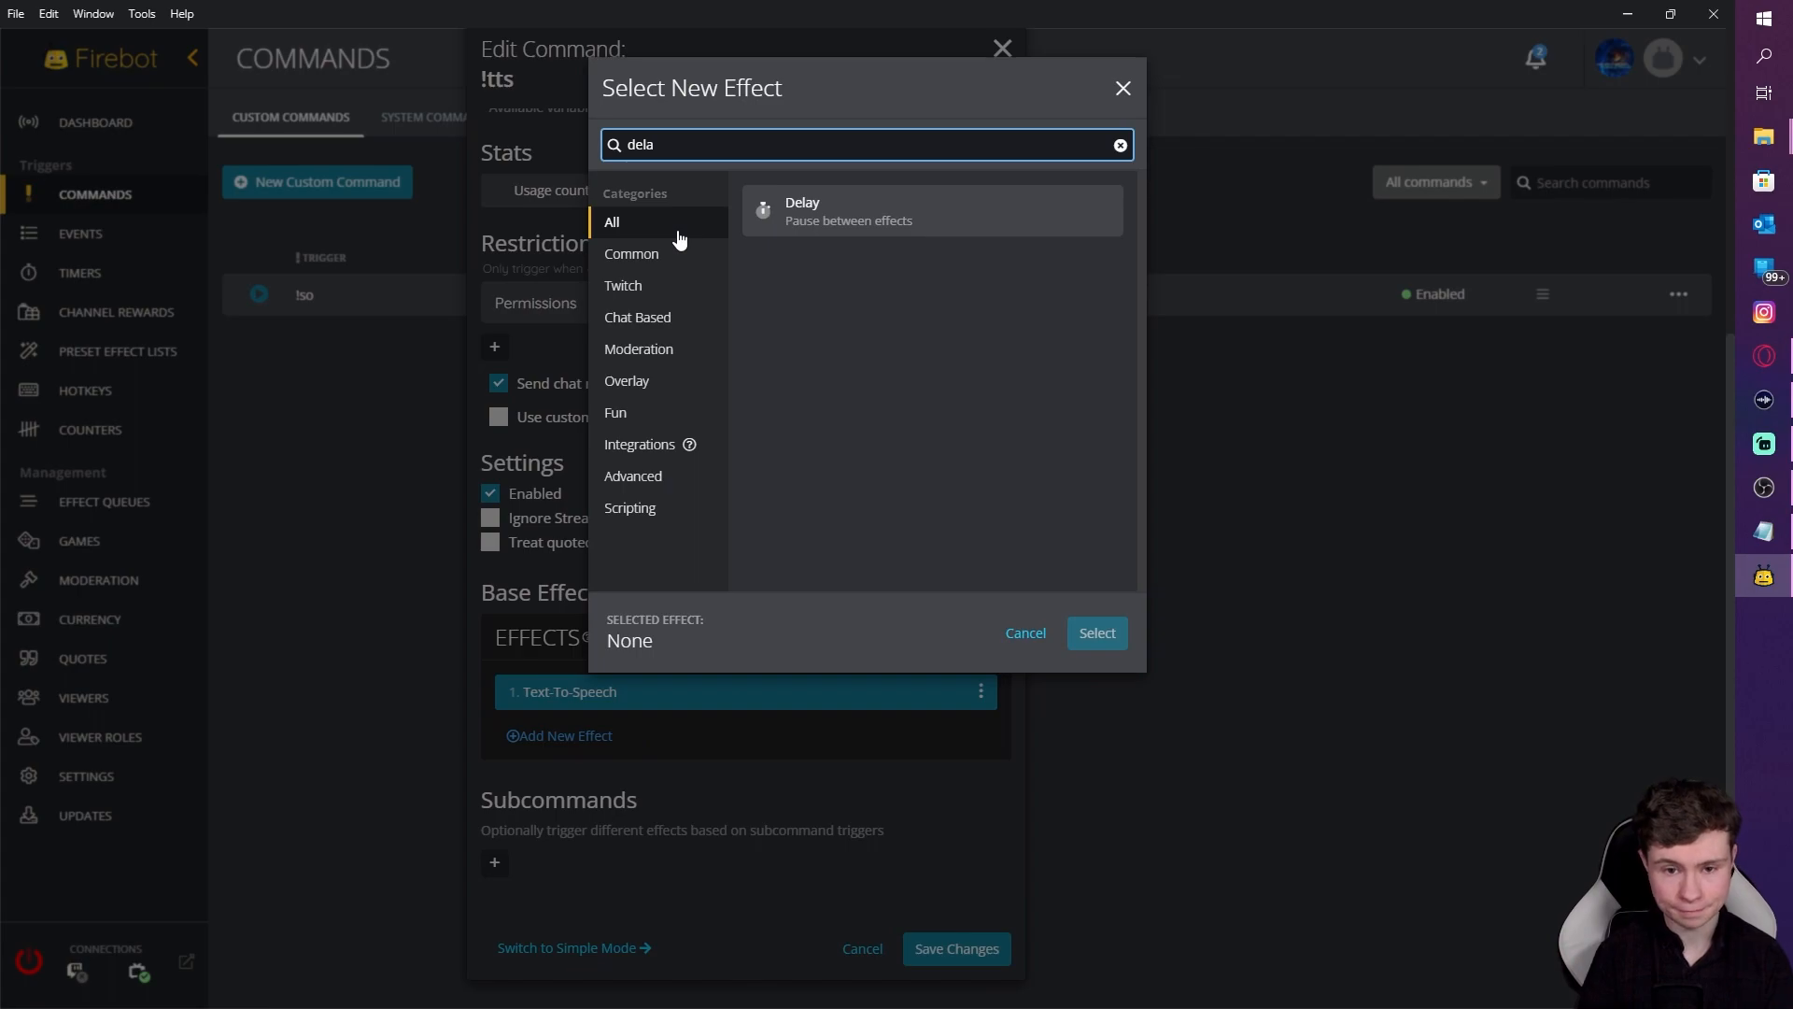
pyautogui.click(872, 215)
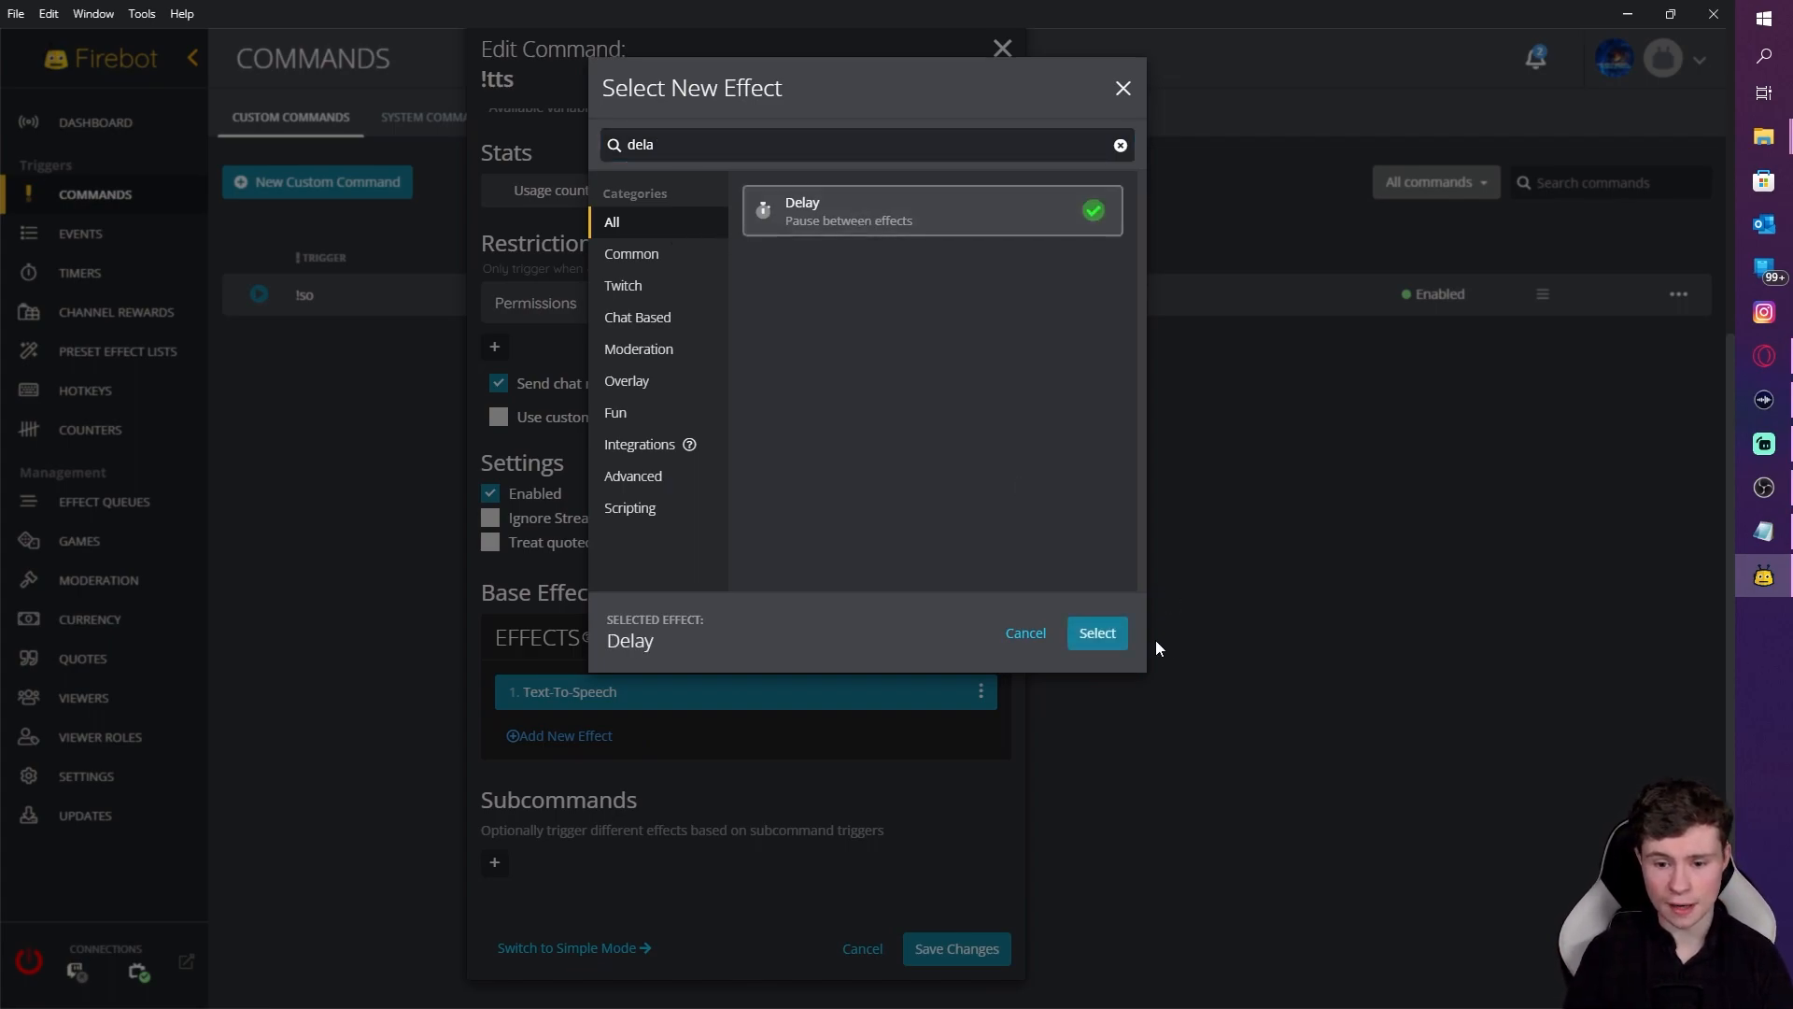
pyautogui.click(1097, 633)
pyautogui.click(792, 278)
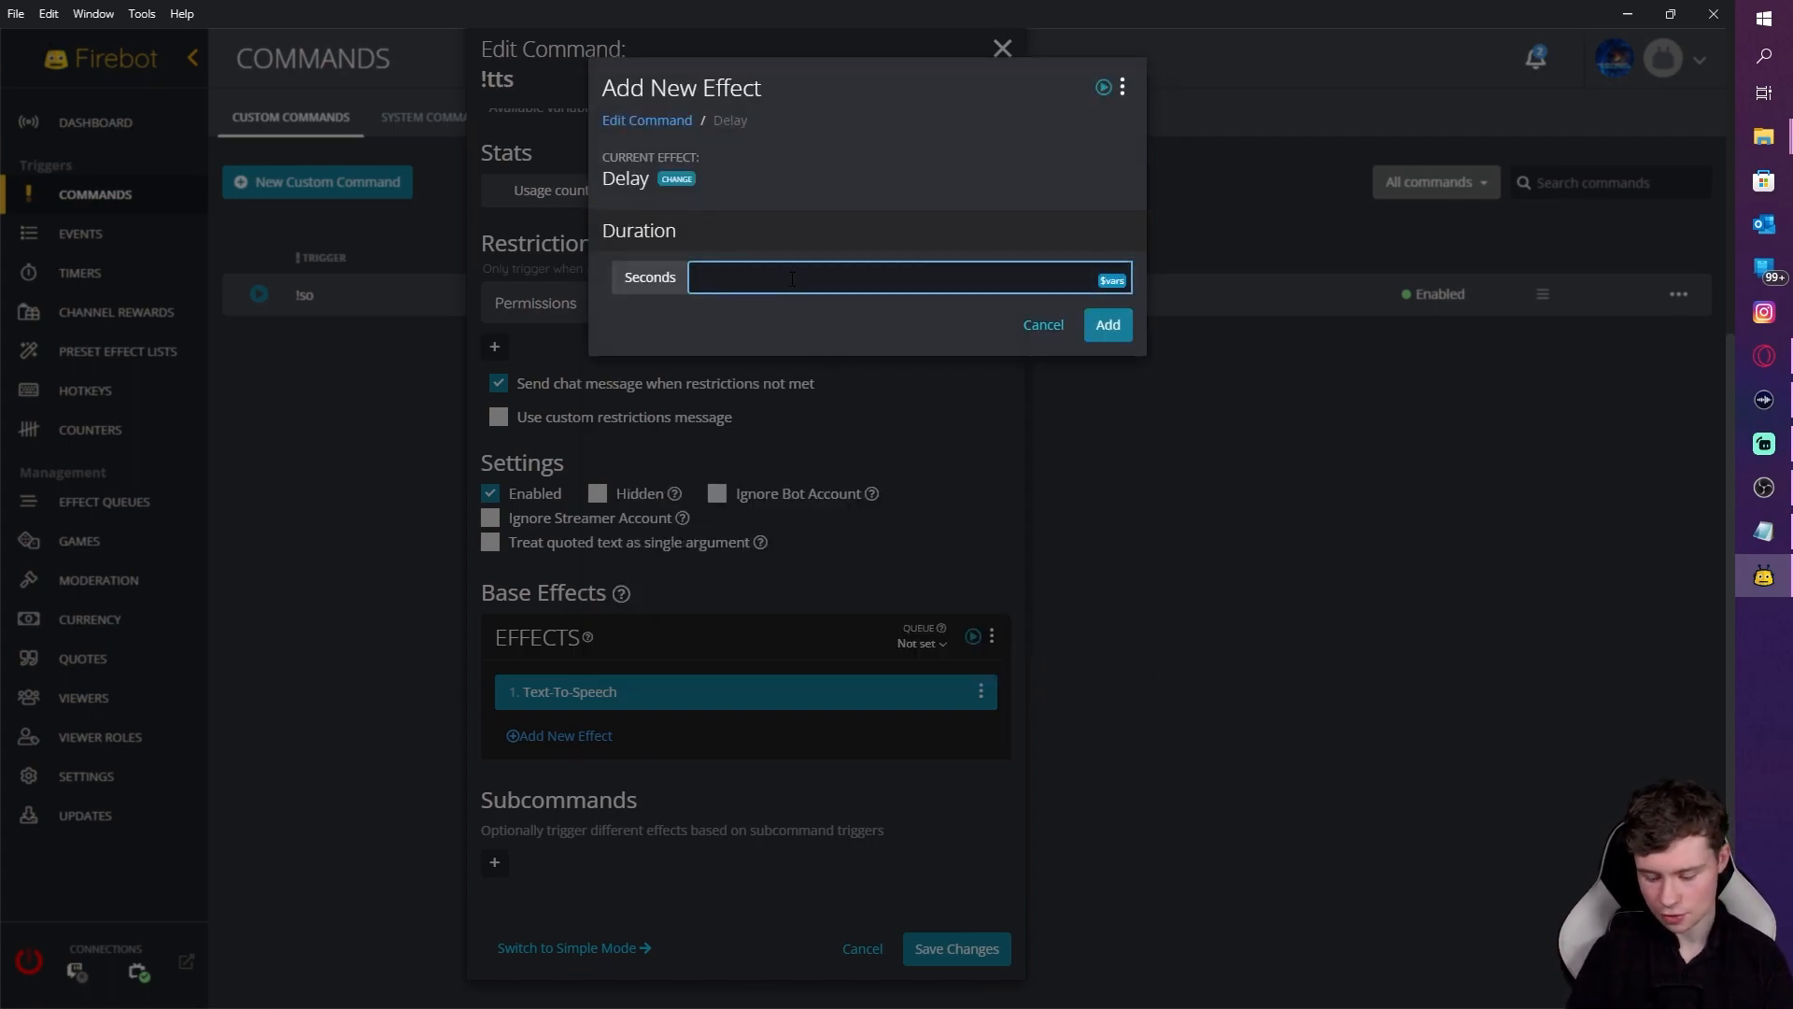
pyautogui.write('10')
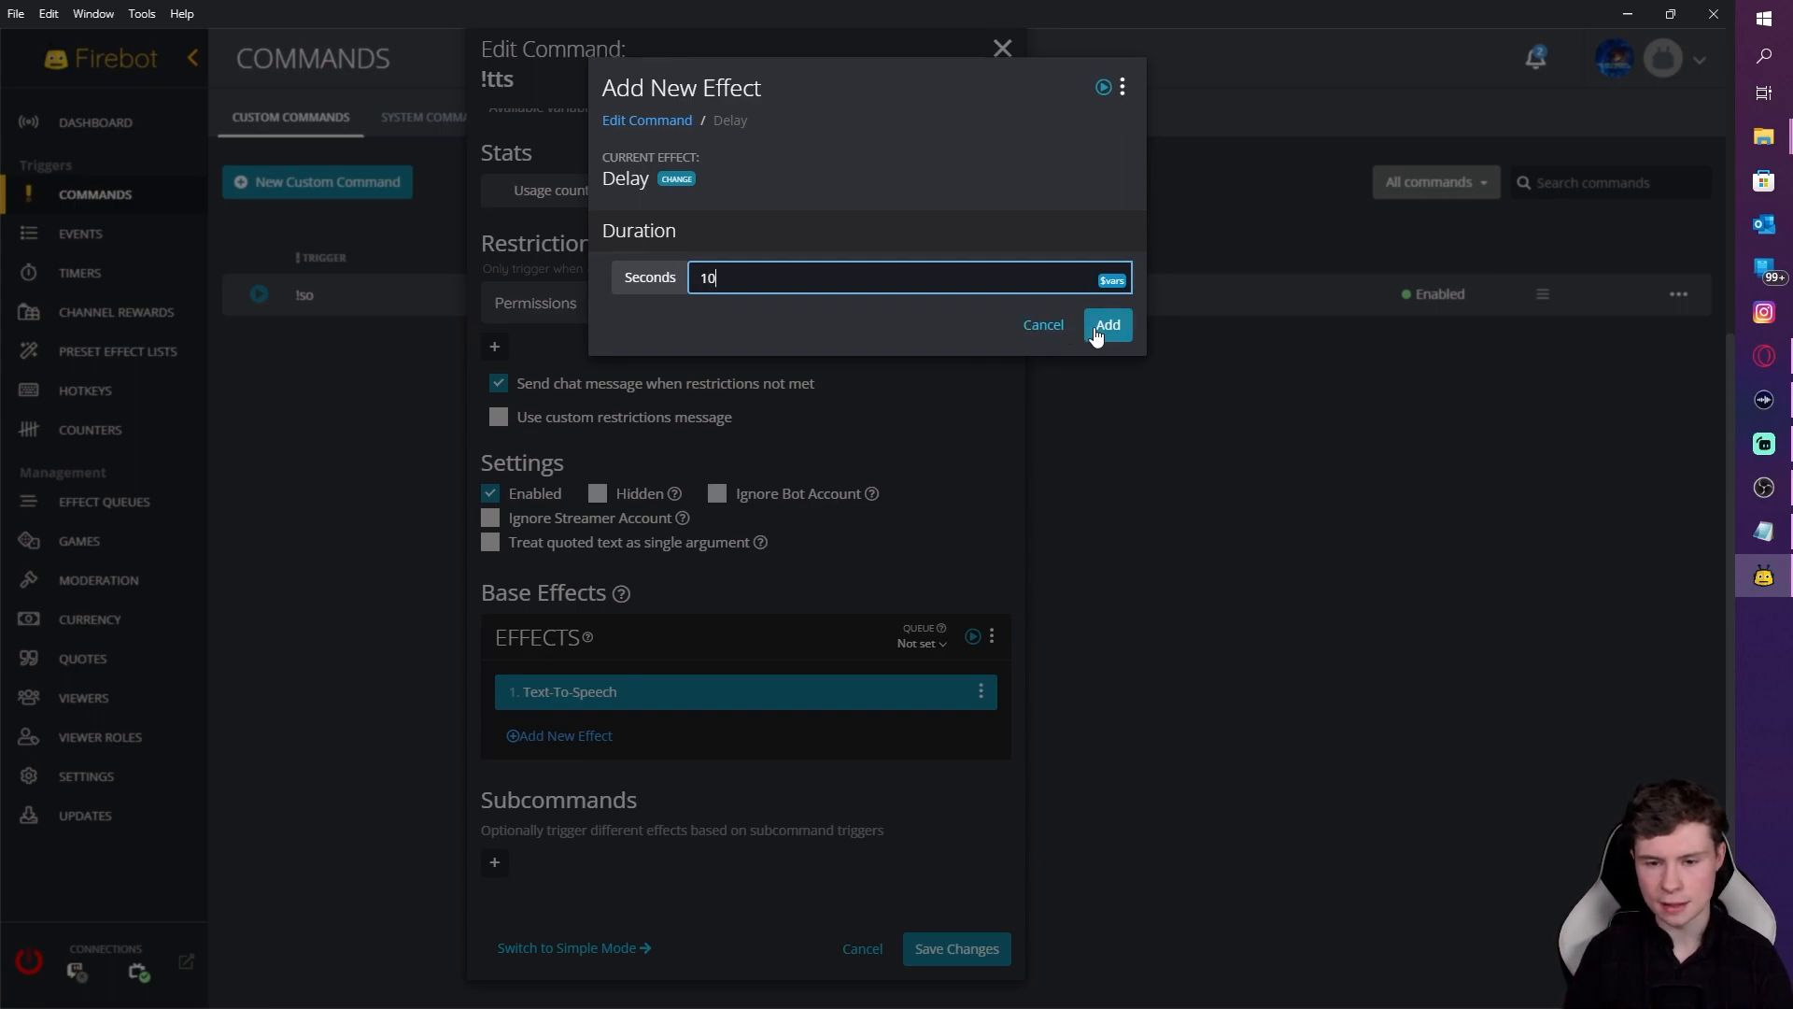
pyautogui.click(1108, 324)
# Step: Add a Clear Effects step that clears Sounds
pyautogui.click(680, 777)
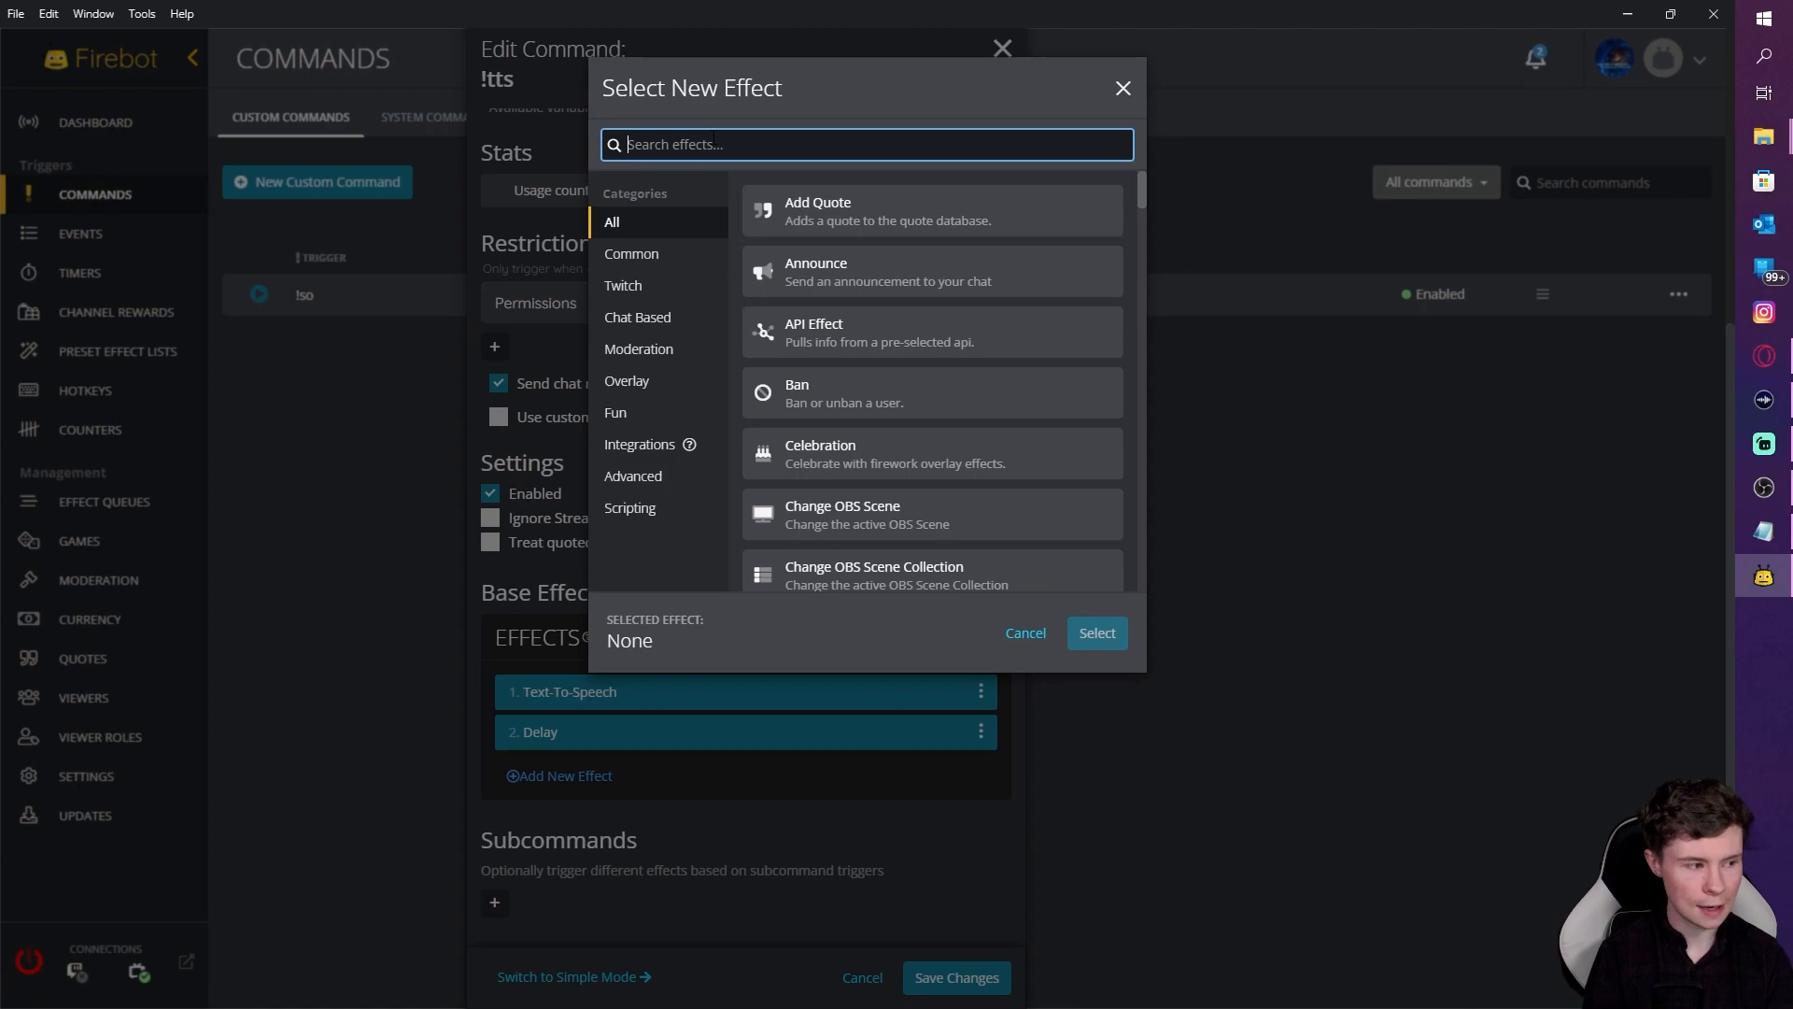
pyautogui.write('clear e')
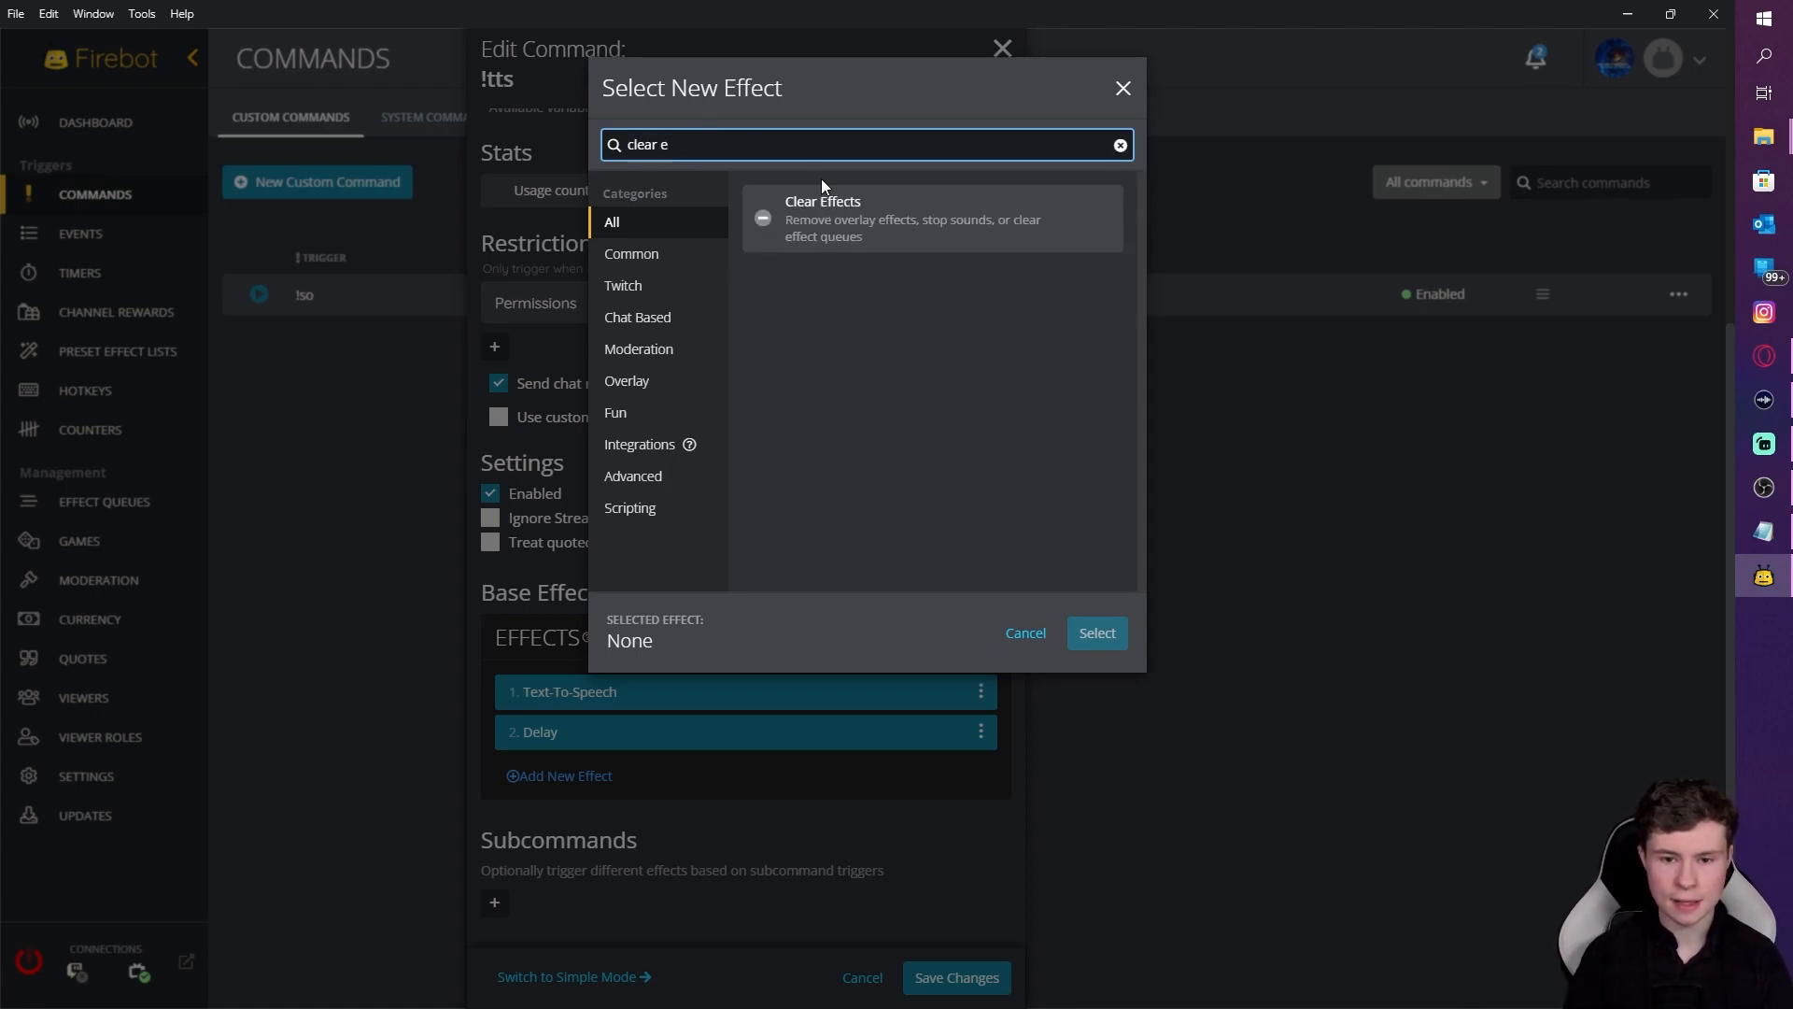
pyautogui.click(968, 232)
pyautogui.click(1098, 634)
pyautogui.click(620, 352)
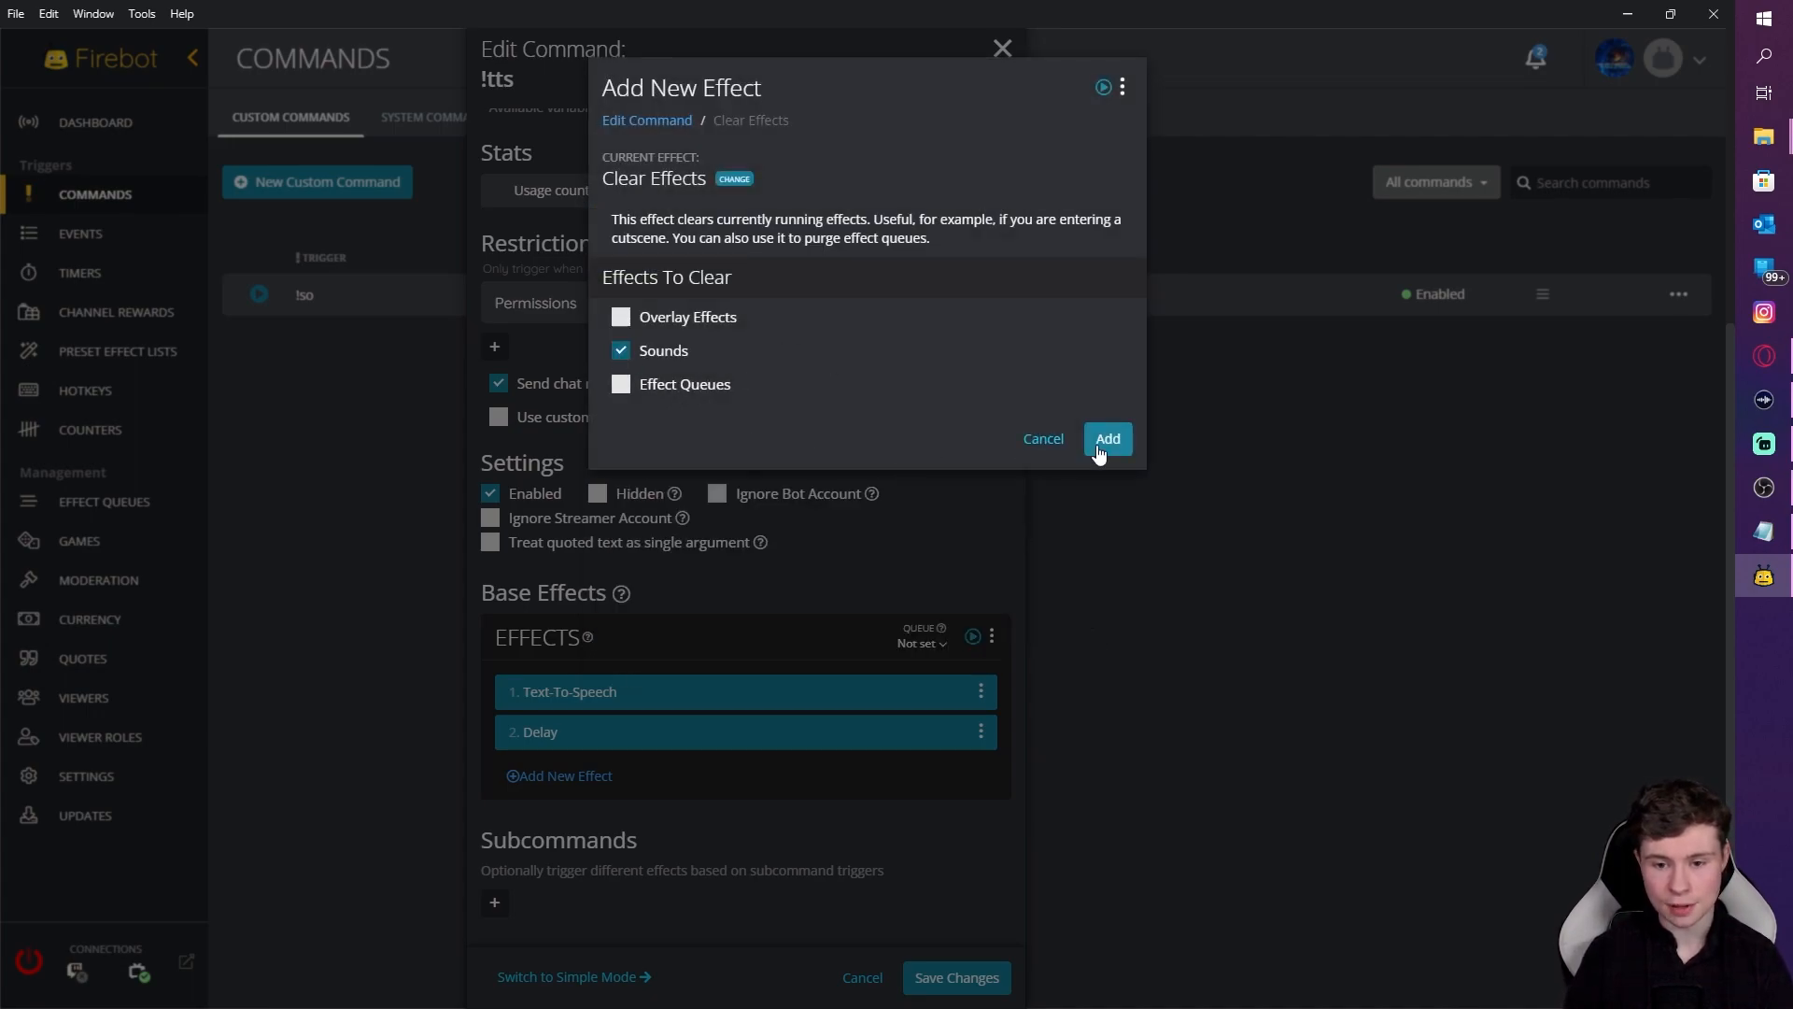
pyautogui.click(1099, 439)
# Step: Review the !tts command settings and save the command
pyautogui.scroll(-1, 770, 725)
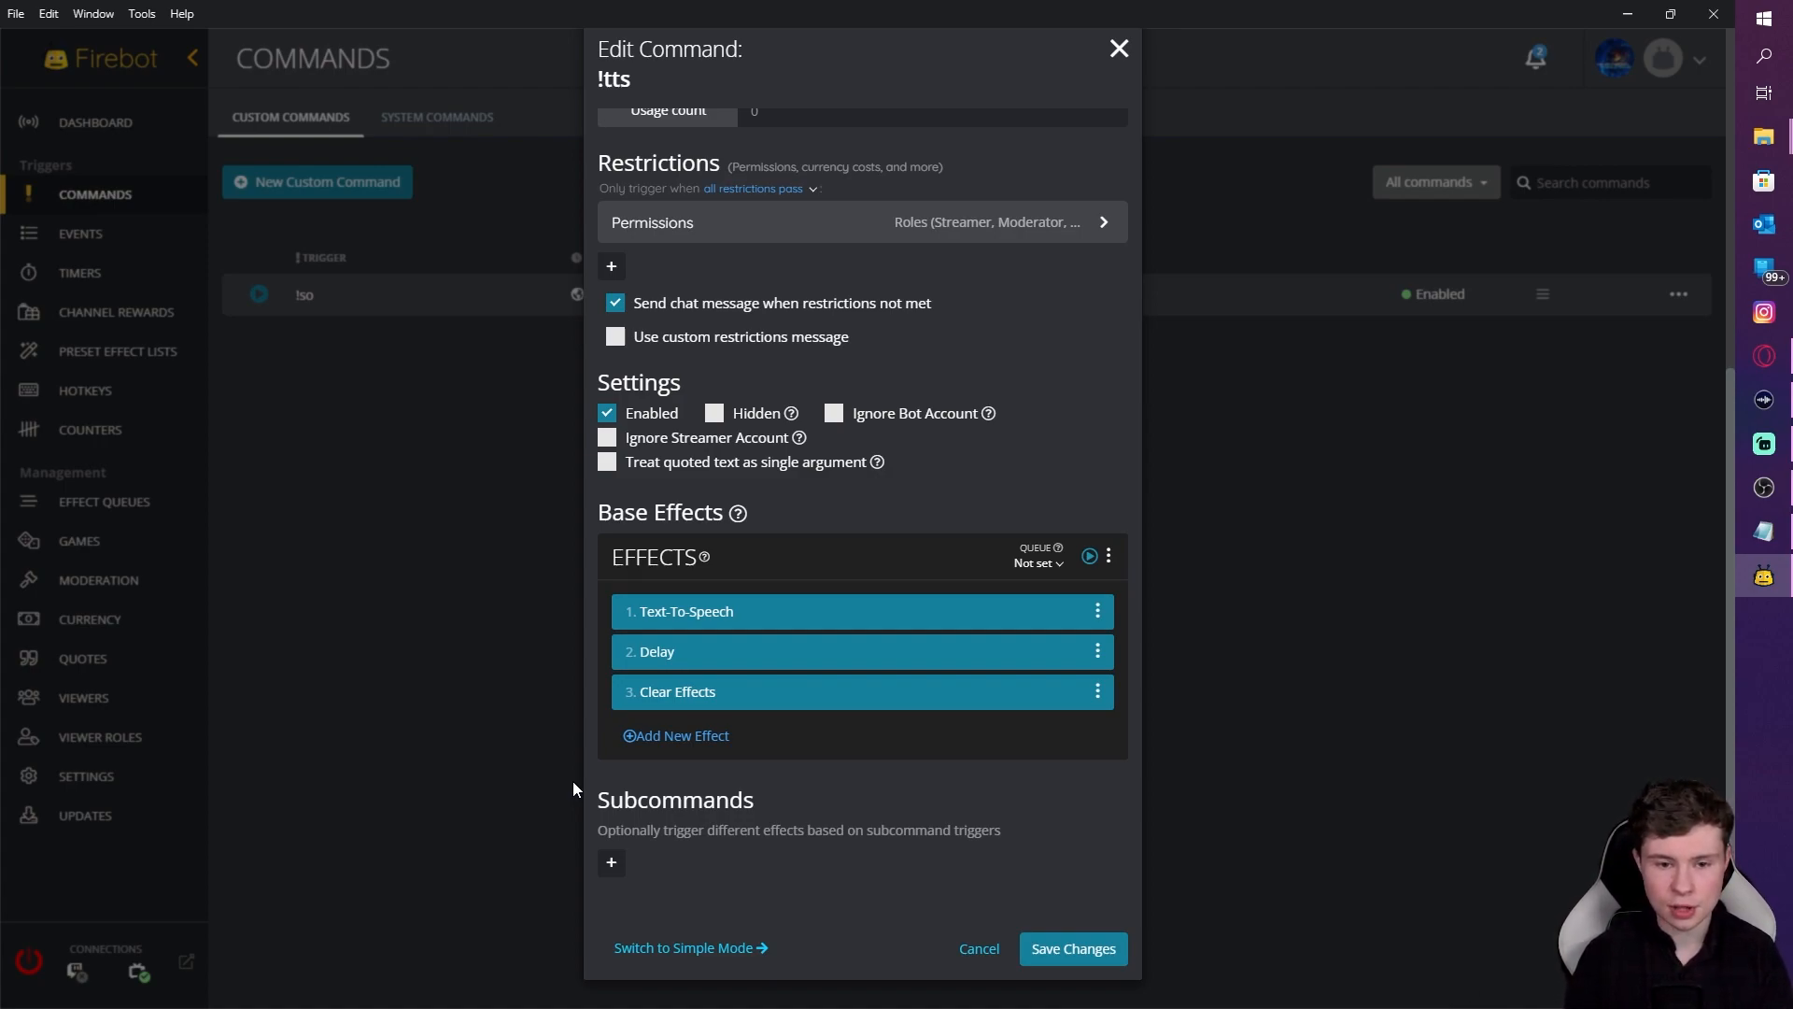
pyautogui.scroll(3, 822, 644)
pyautogui.scroll(-2, 734, 710)
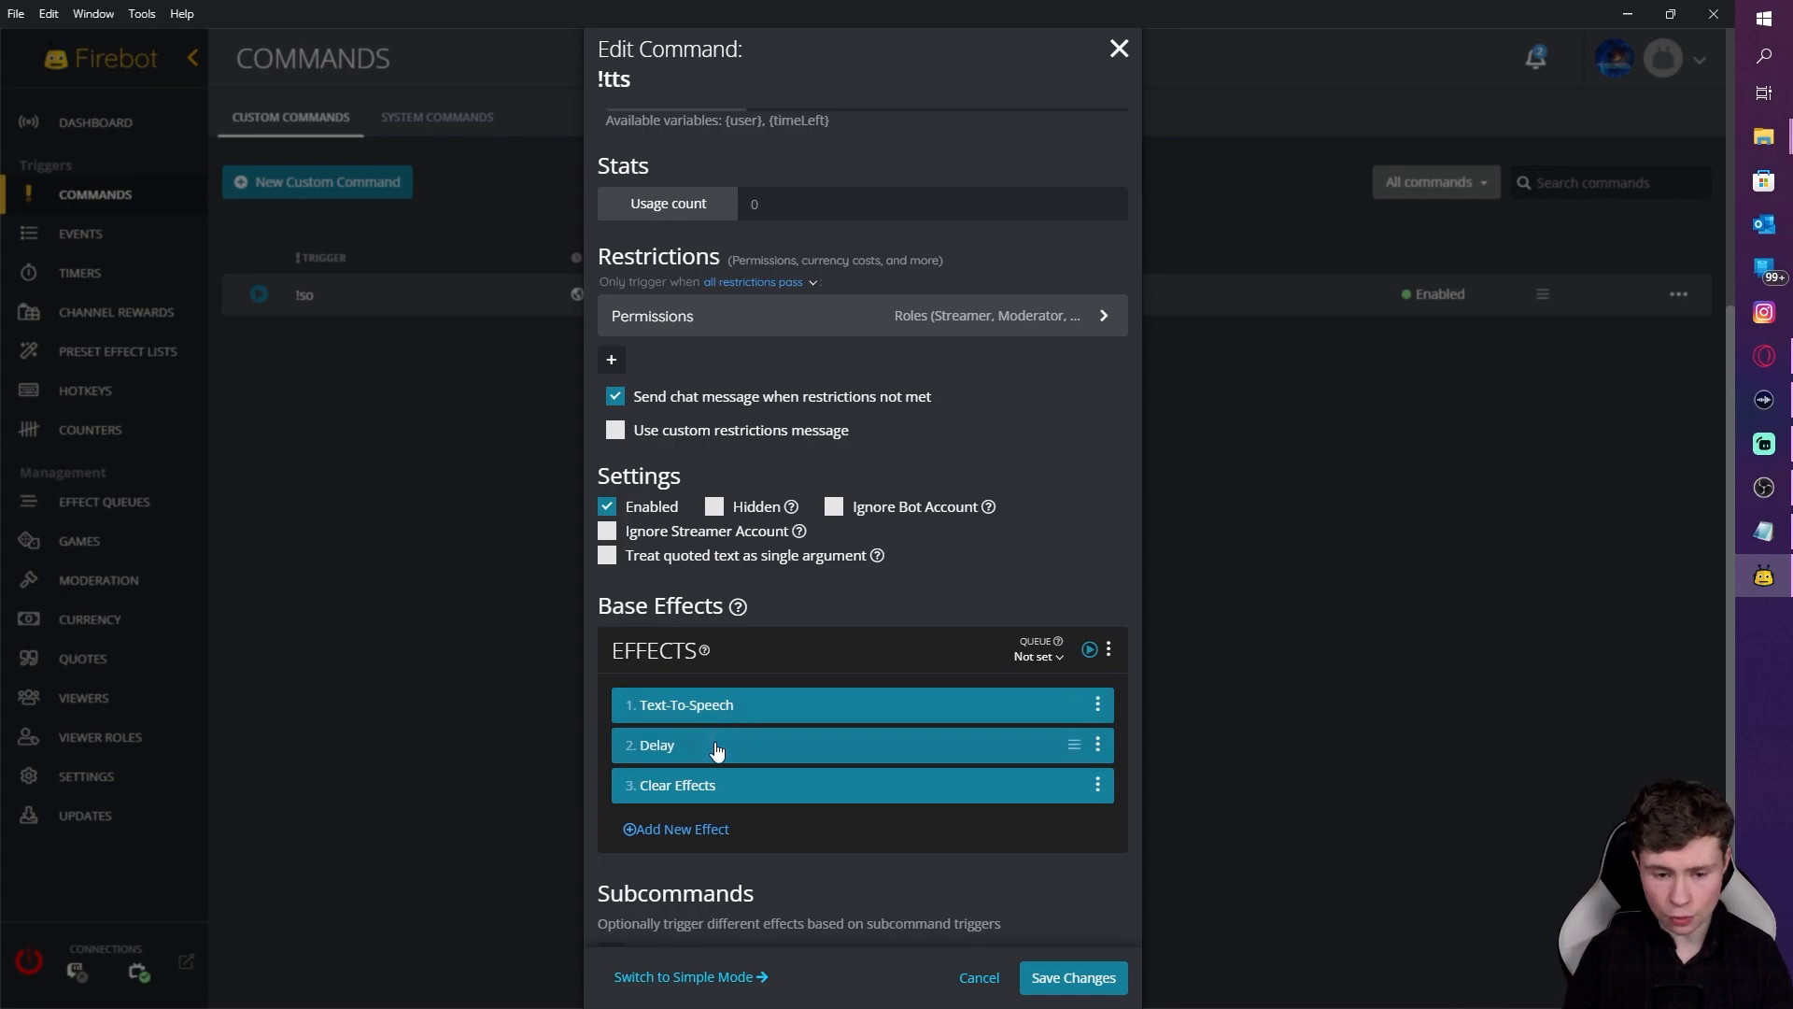
pyautogui.scroll(4, 760, 758)
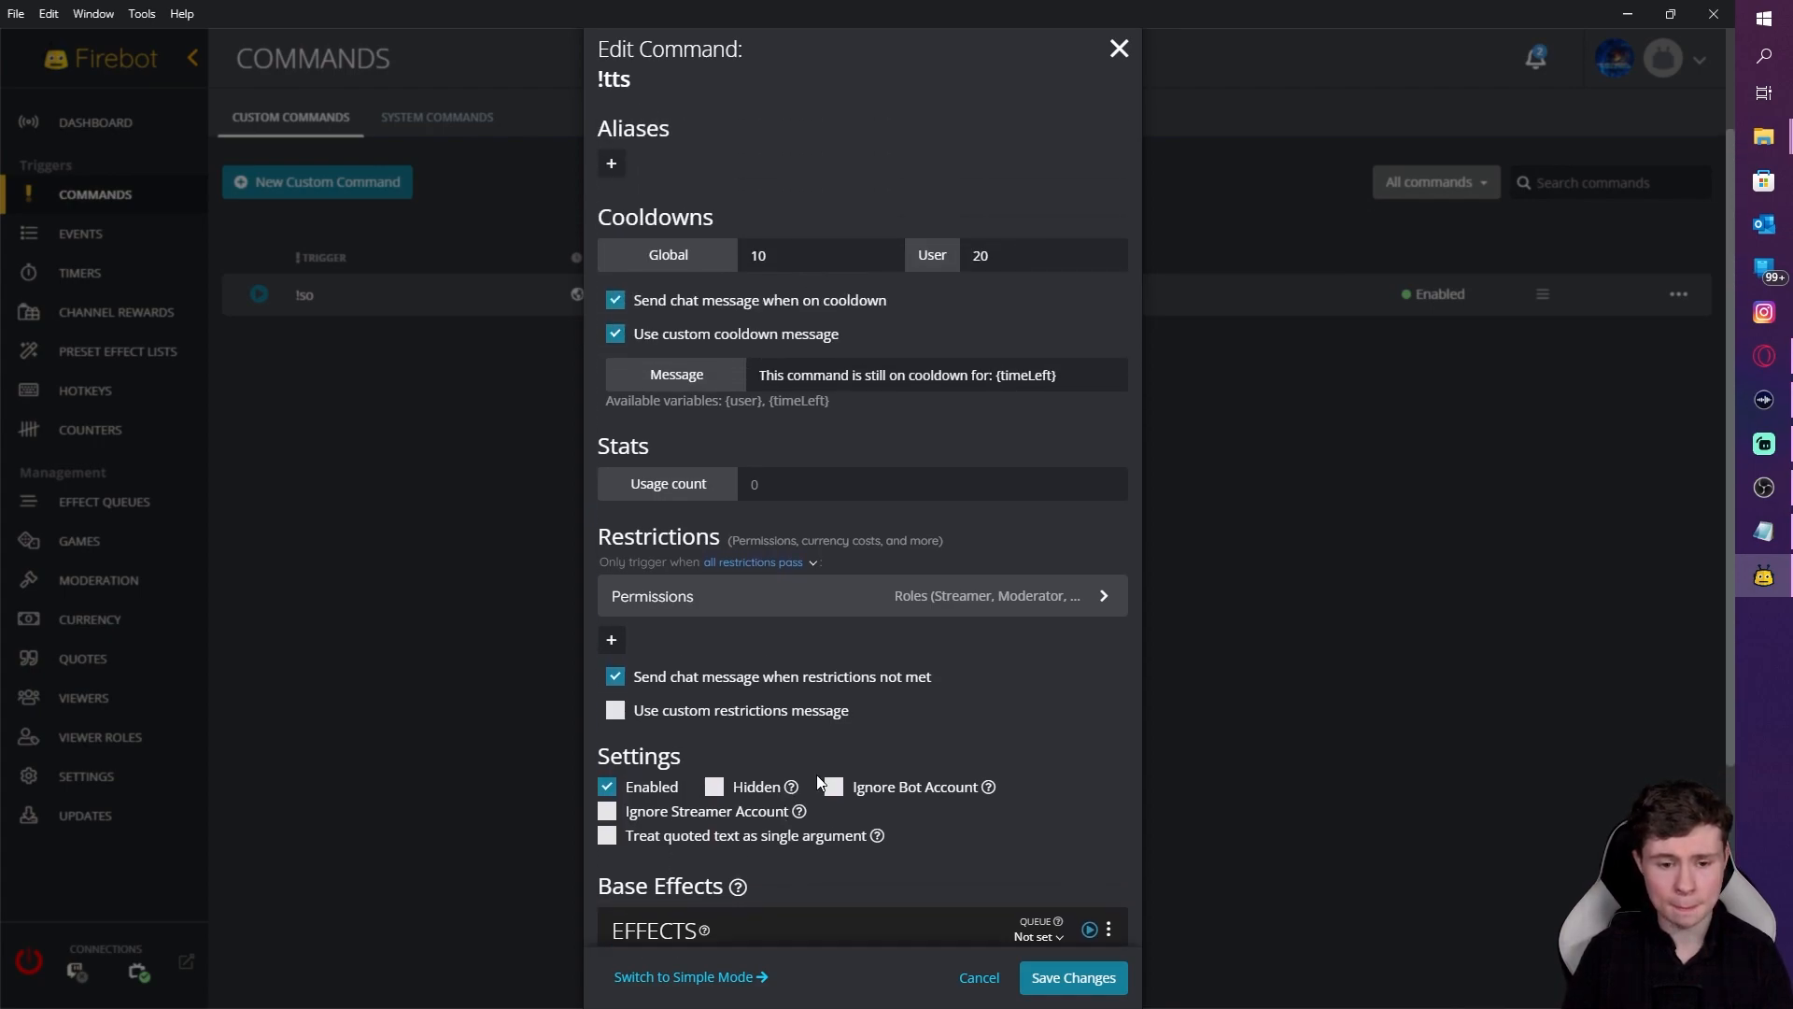
pyautogui.scroll(-5, 1052, 863)
pyautogui.scroll(-1, 1052, 863)
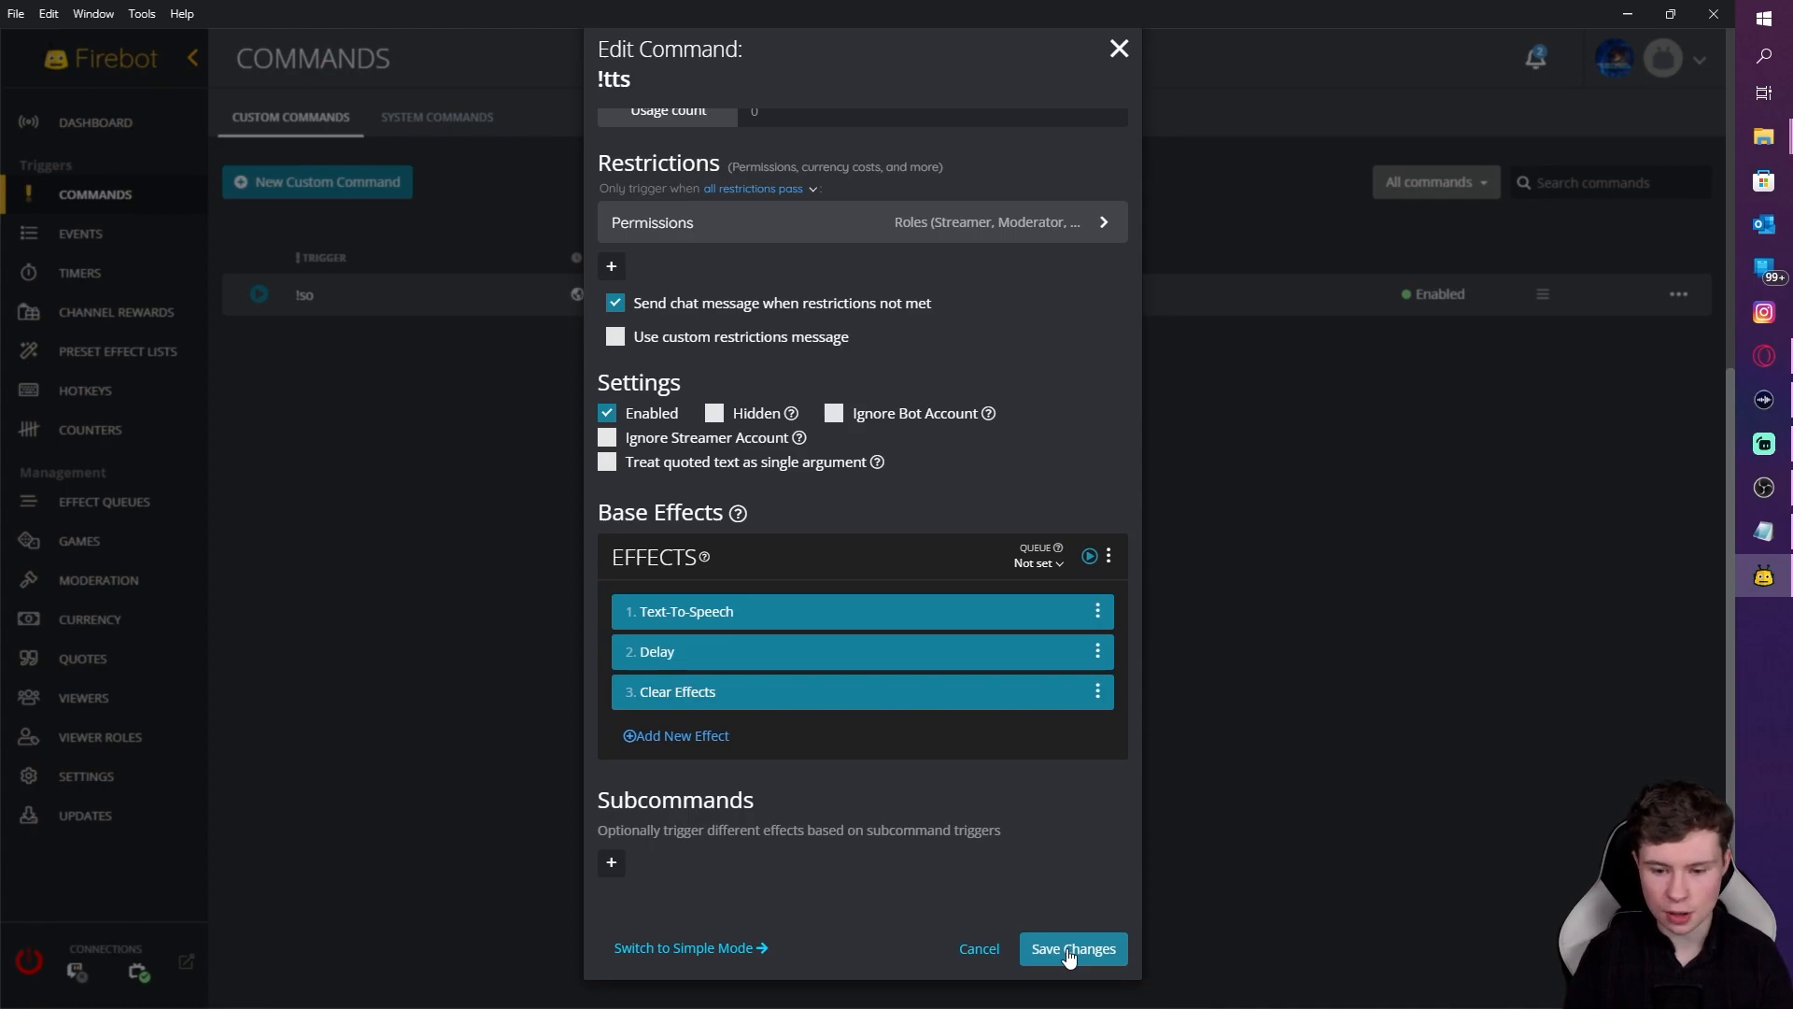
pyautogui.click(1069, 949)
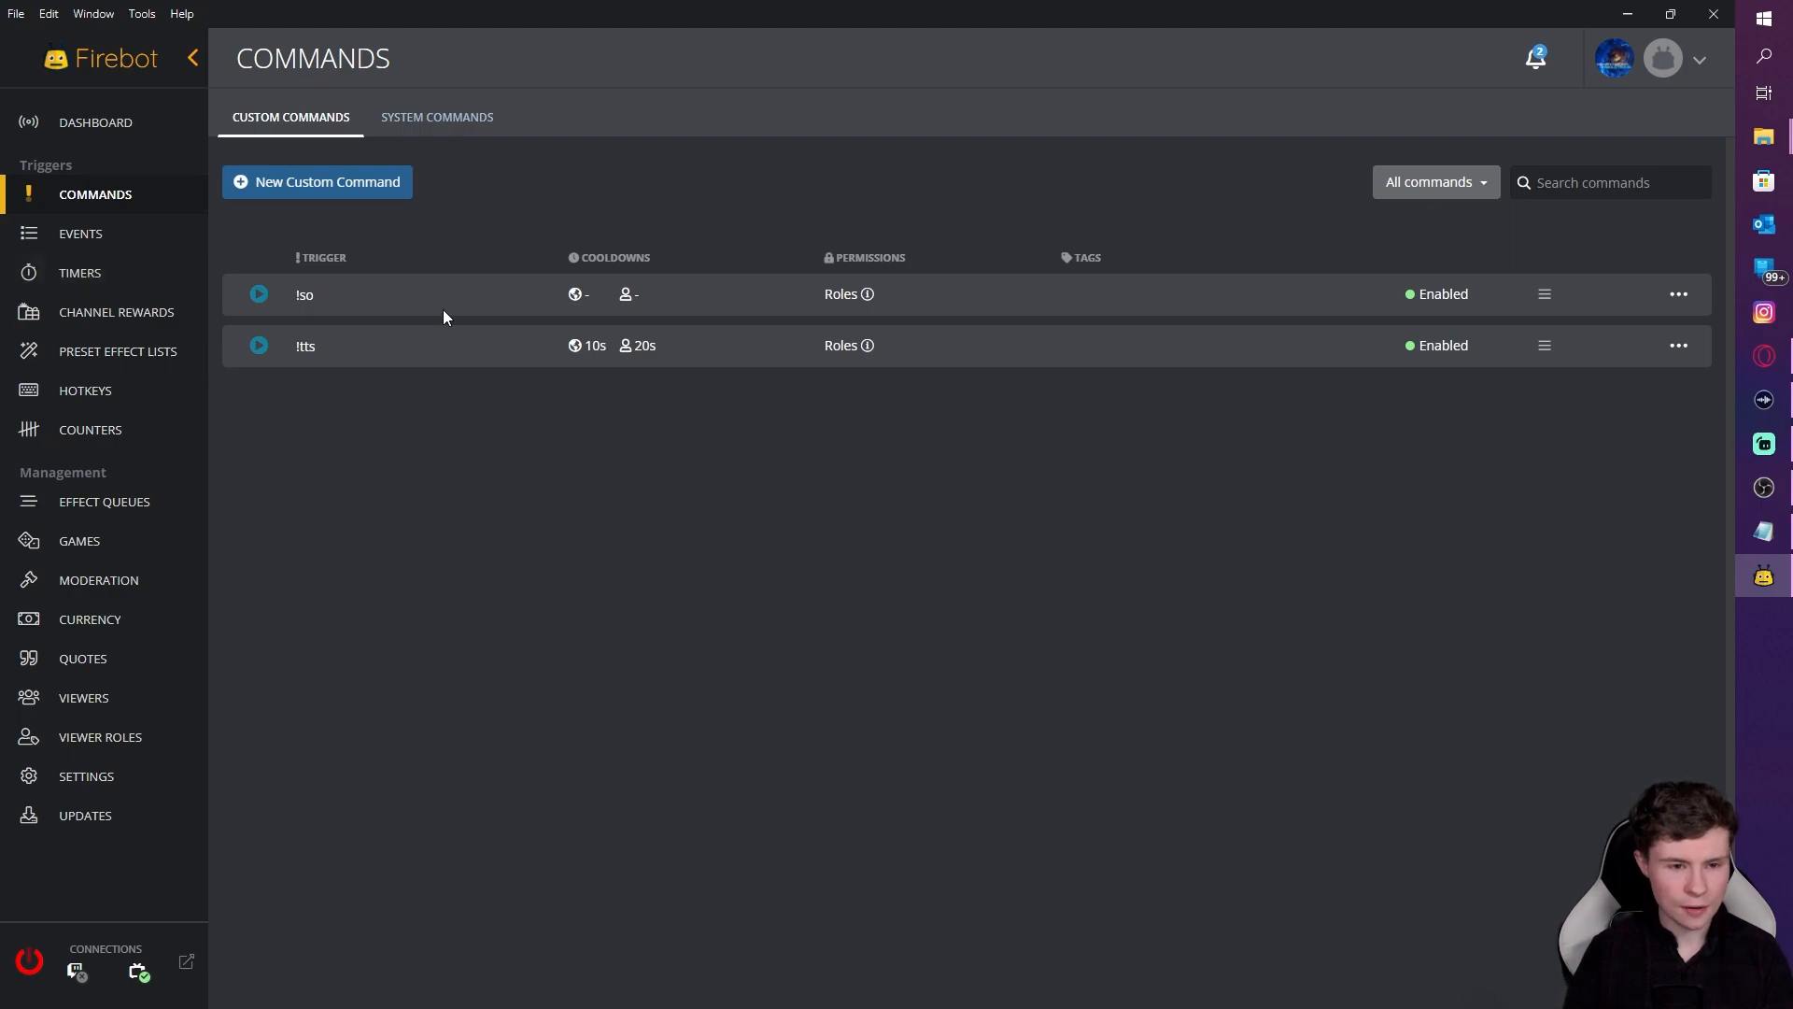
# Step: Start a new Mods Only custom command with trigger !raidmsg
pyautogui.click(364, 184)
pyautogui.click(799, 171)
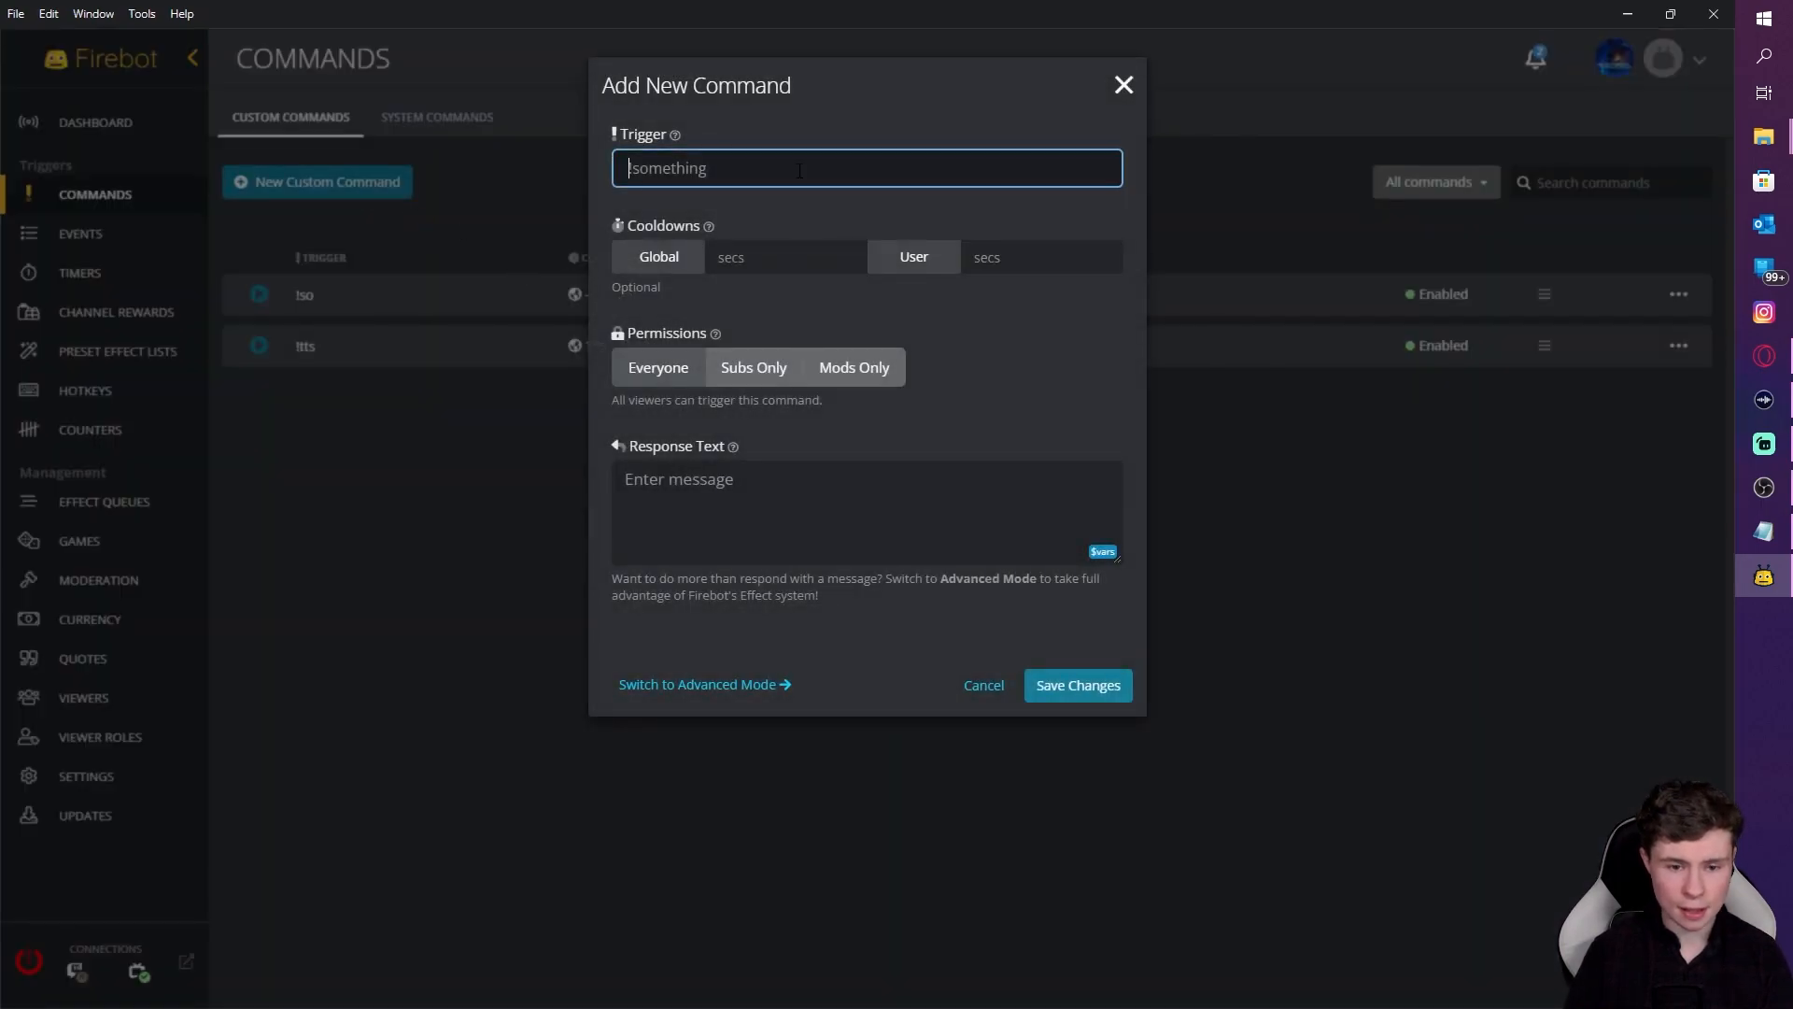
pyautogui.write('!raidmsg')
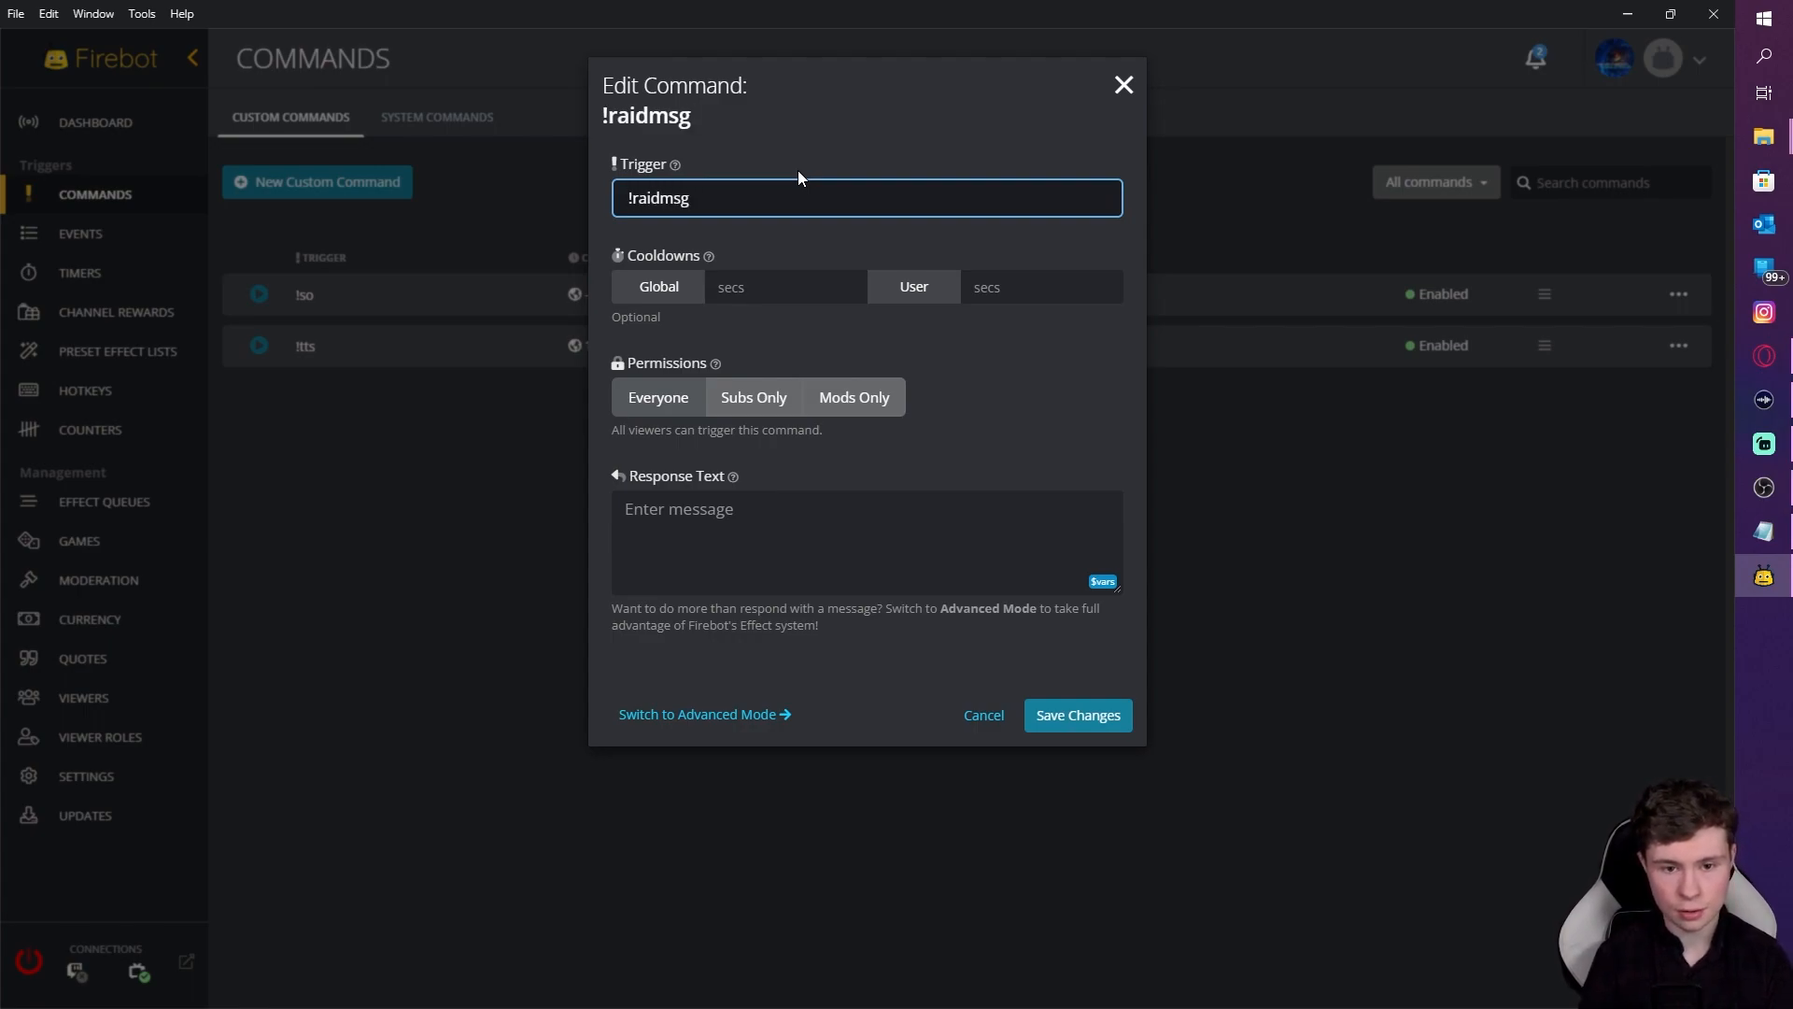
pyautogui.click(853, 397)
# Step: Paste the TombRaid raid message as the response text and save the command
pyautogui.click(817, 549)
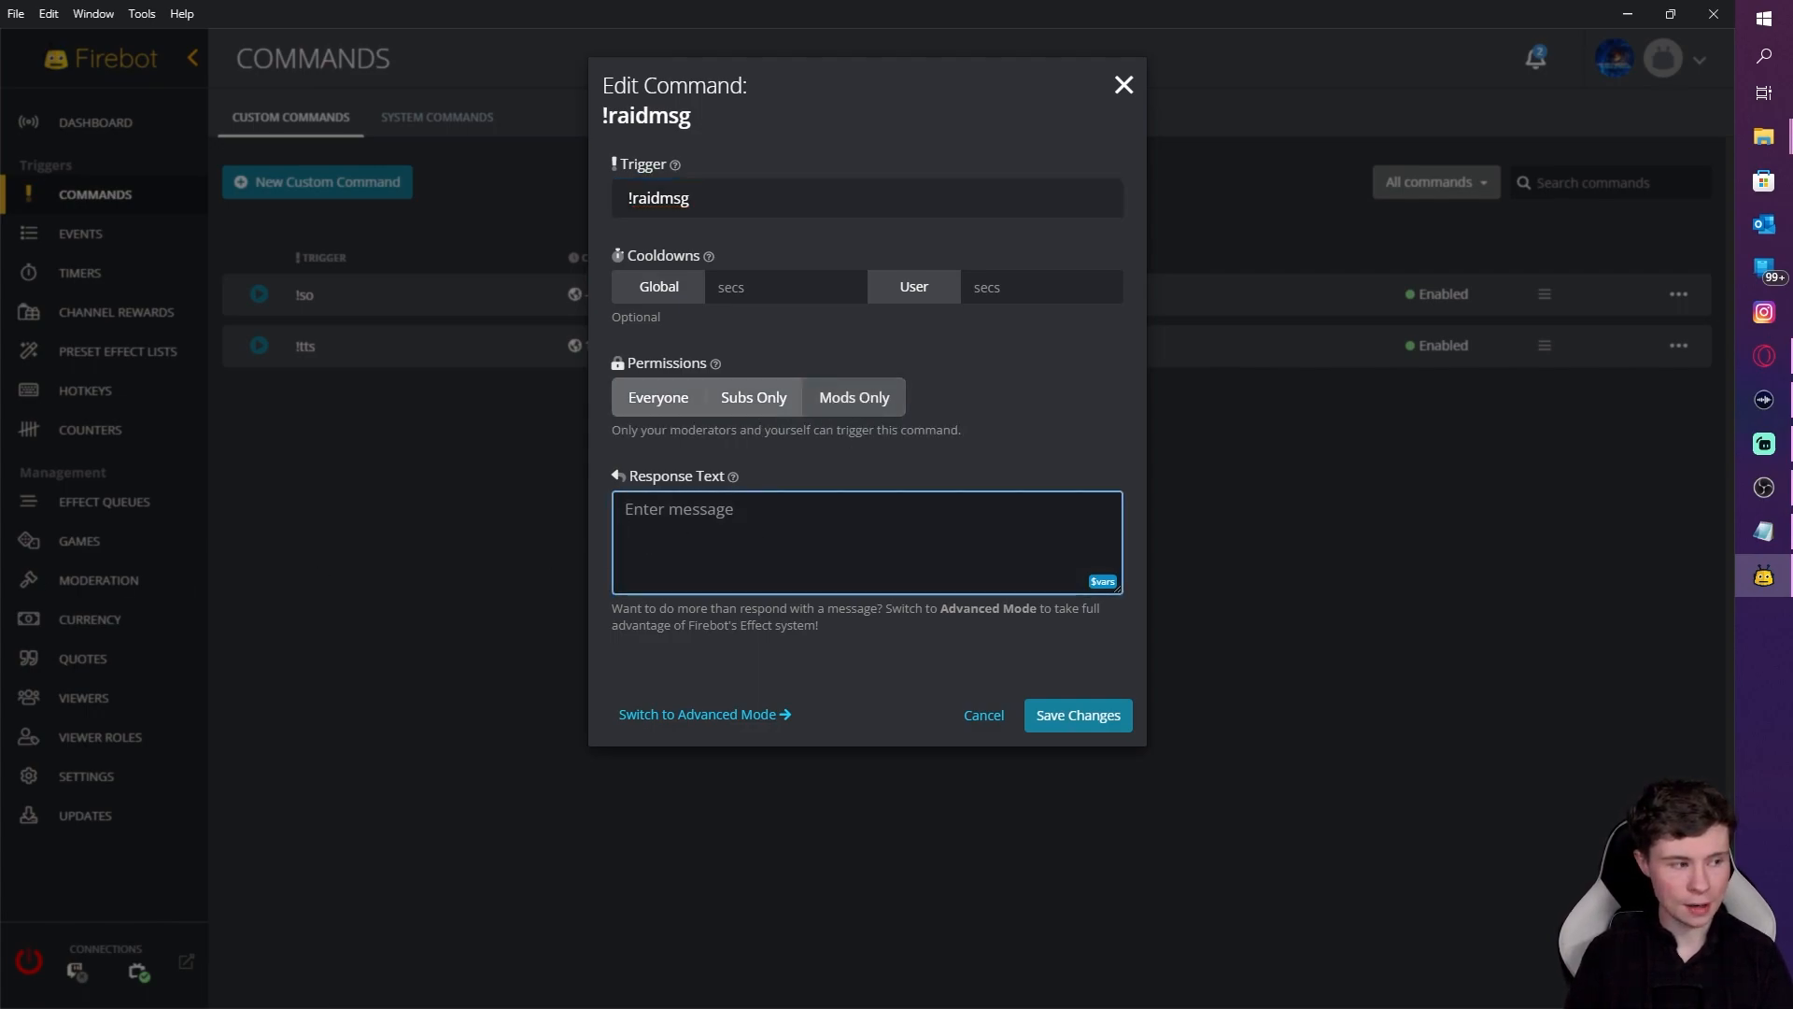
pyautogui.hotkey('alt', 'Tab')
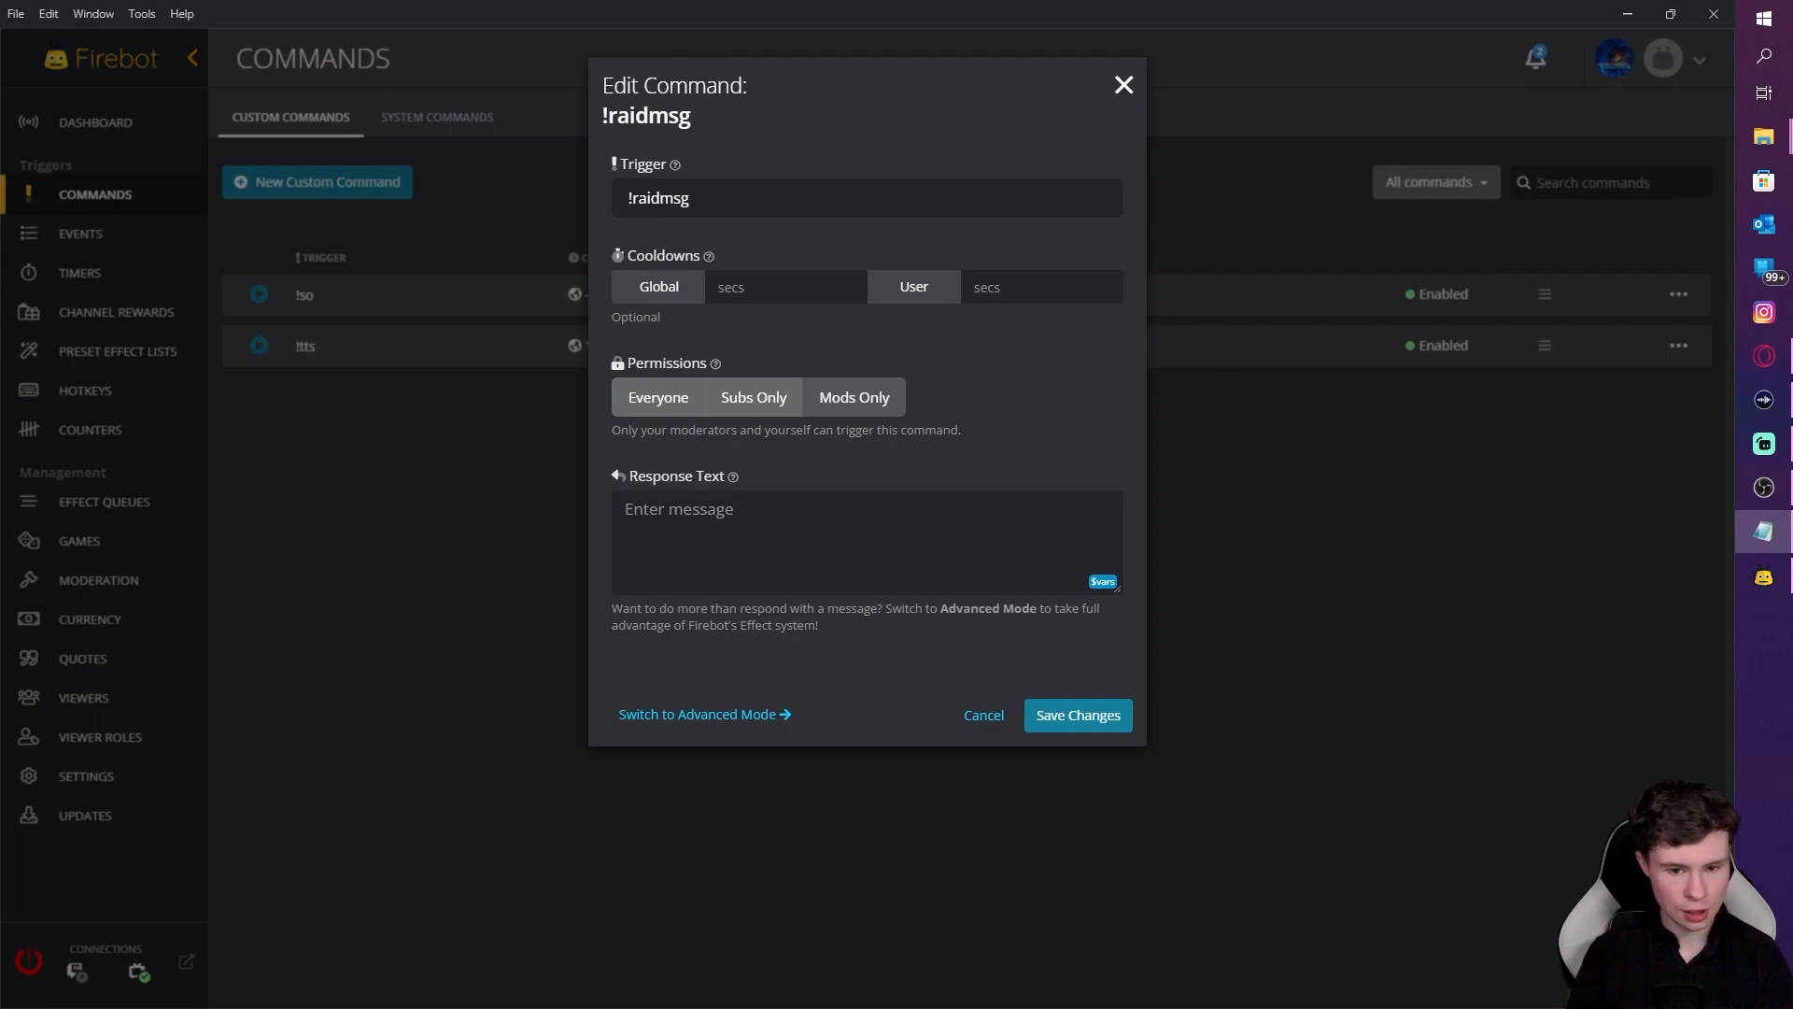
pyautogui.hotkey('alt', 'Tab')
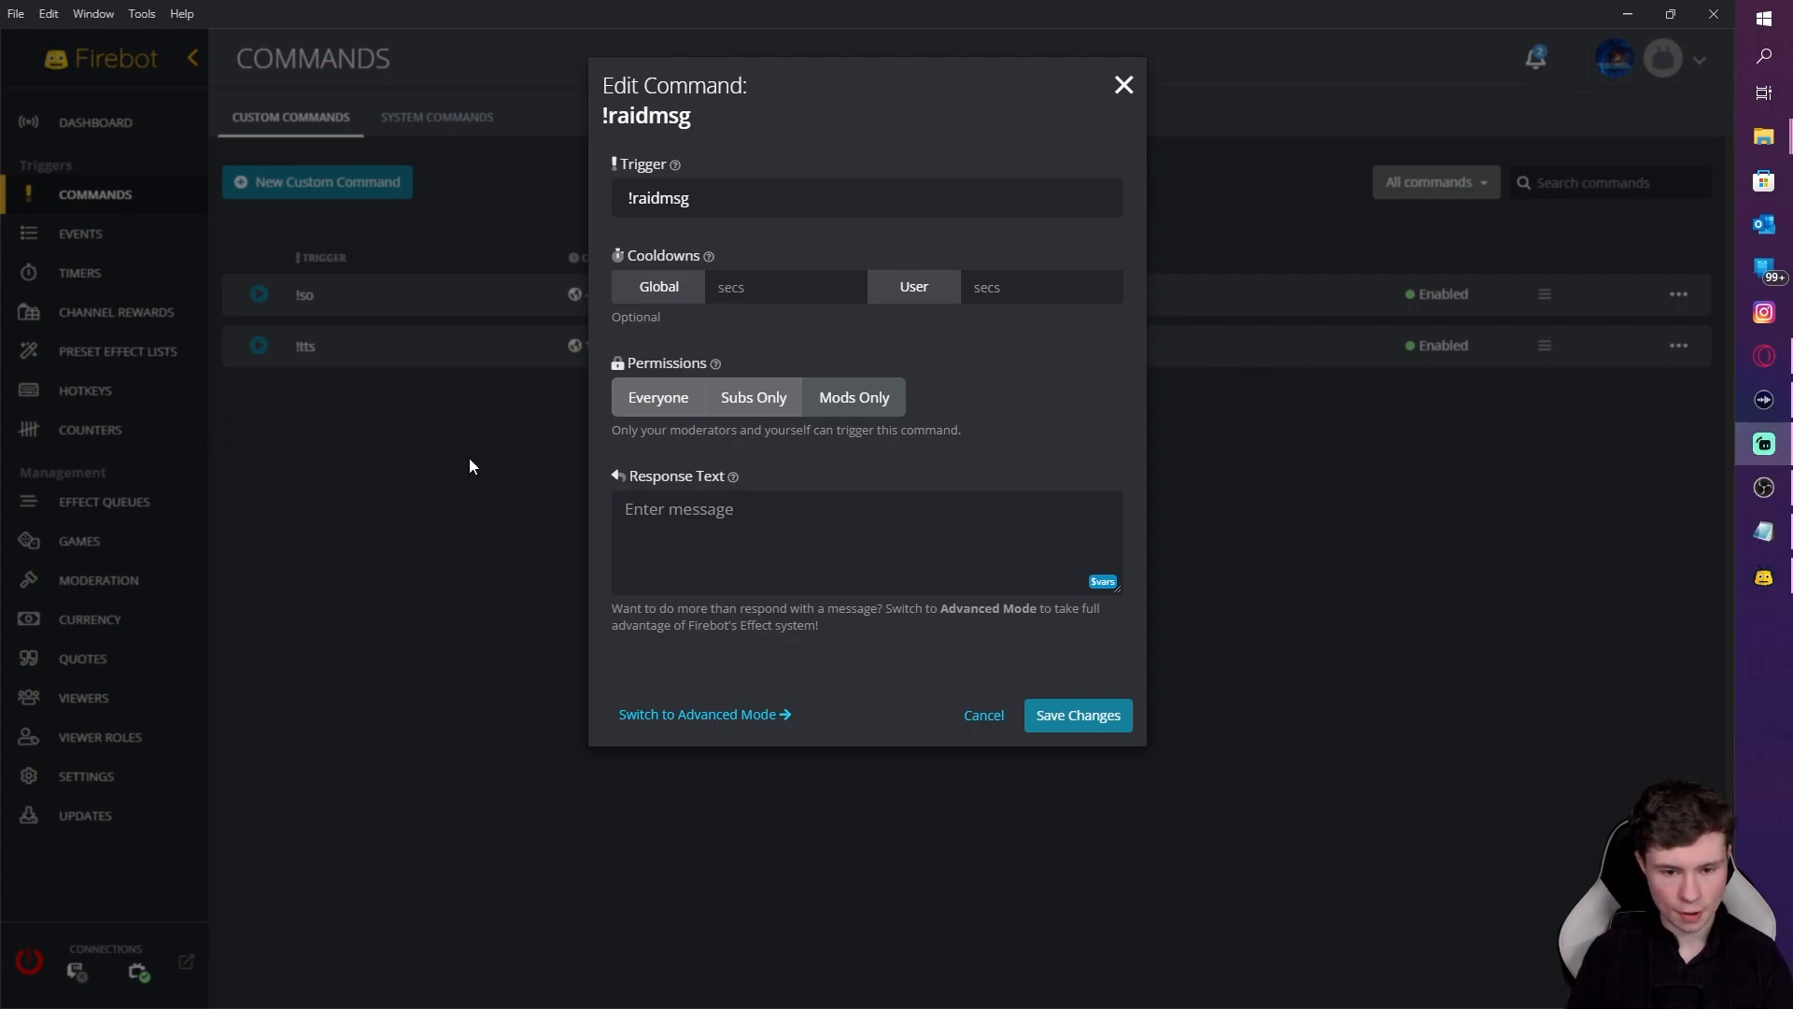
pyautogui.click(730, 525)
pyautogui.write('TombRaid TombRaid TombRaid THE HOOHAS ARE COMING TO CRASH YOUR GAME! TombRaid TombRaid TombRaid')
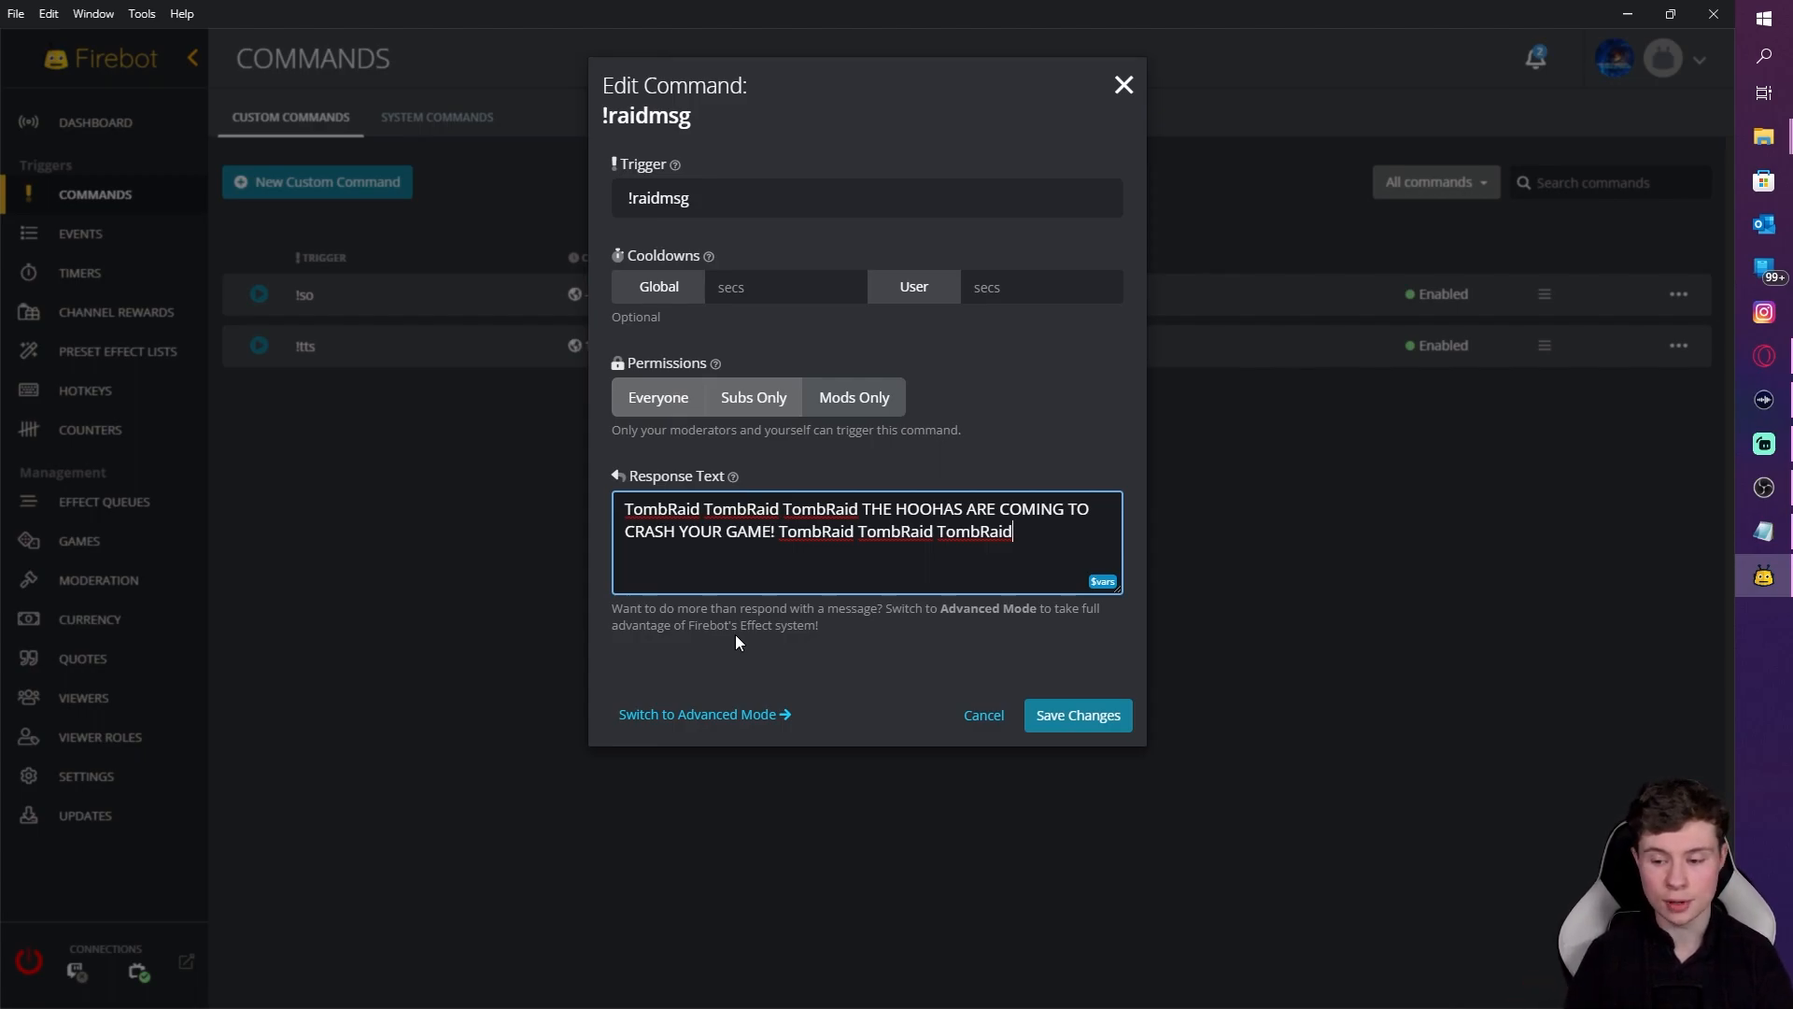
pyautogui.click(1079, 720)
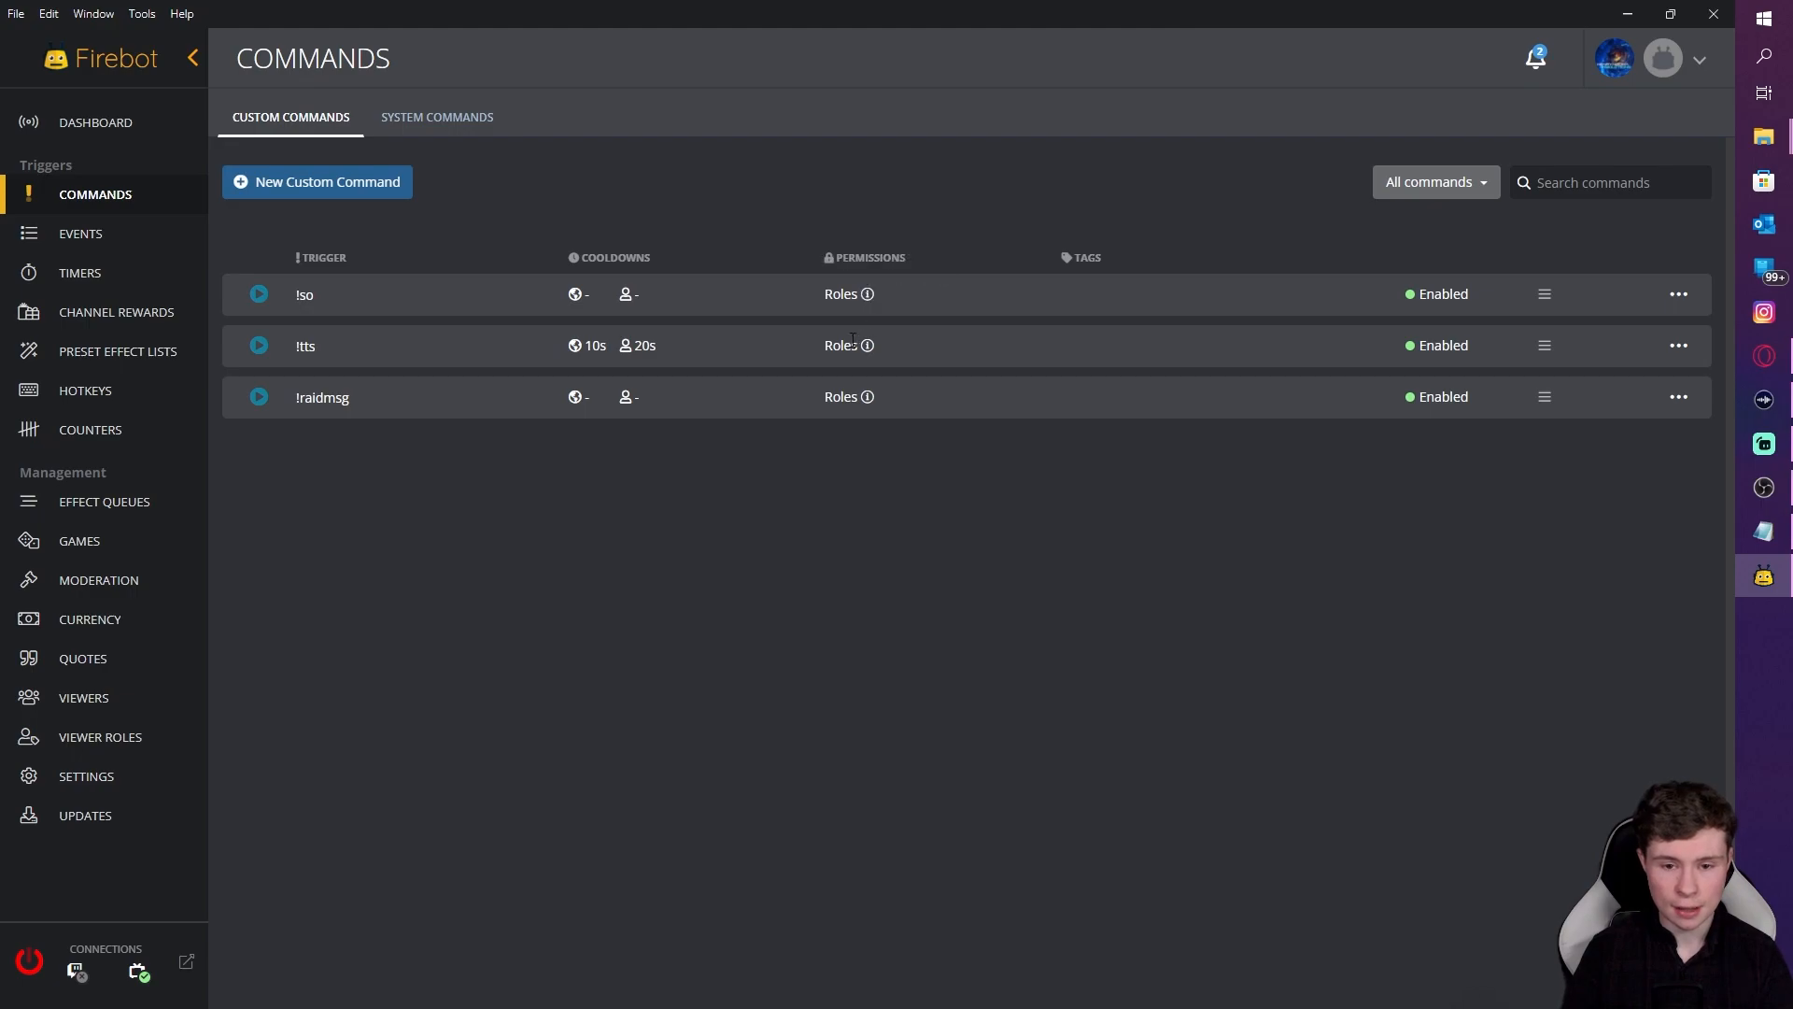
# Step: Switch to the Preset Effect Lists page from the sidebar
pyautogui.moveTo(868, 296)
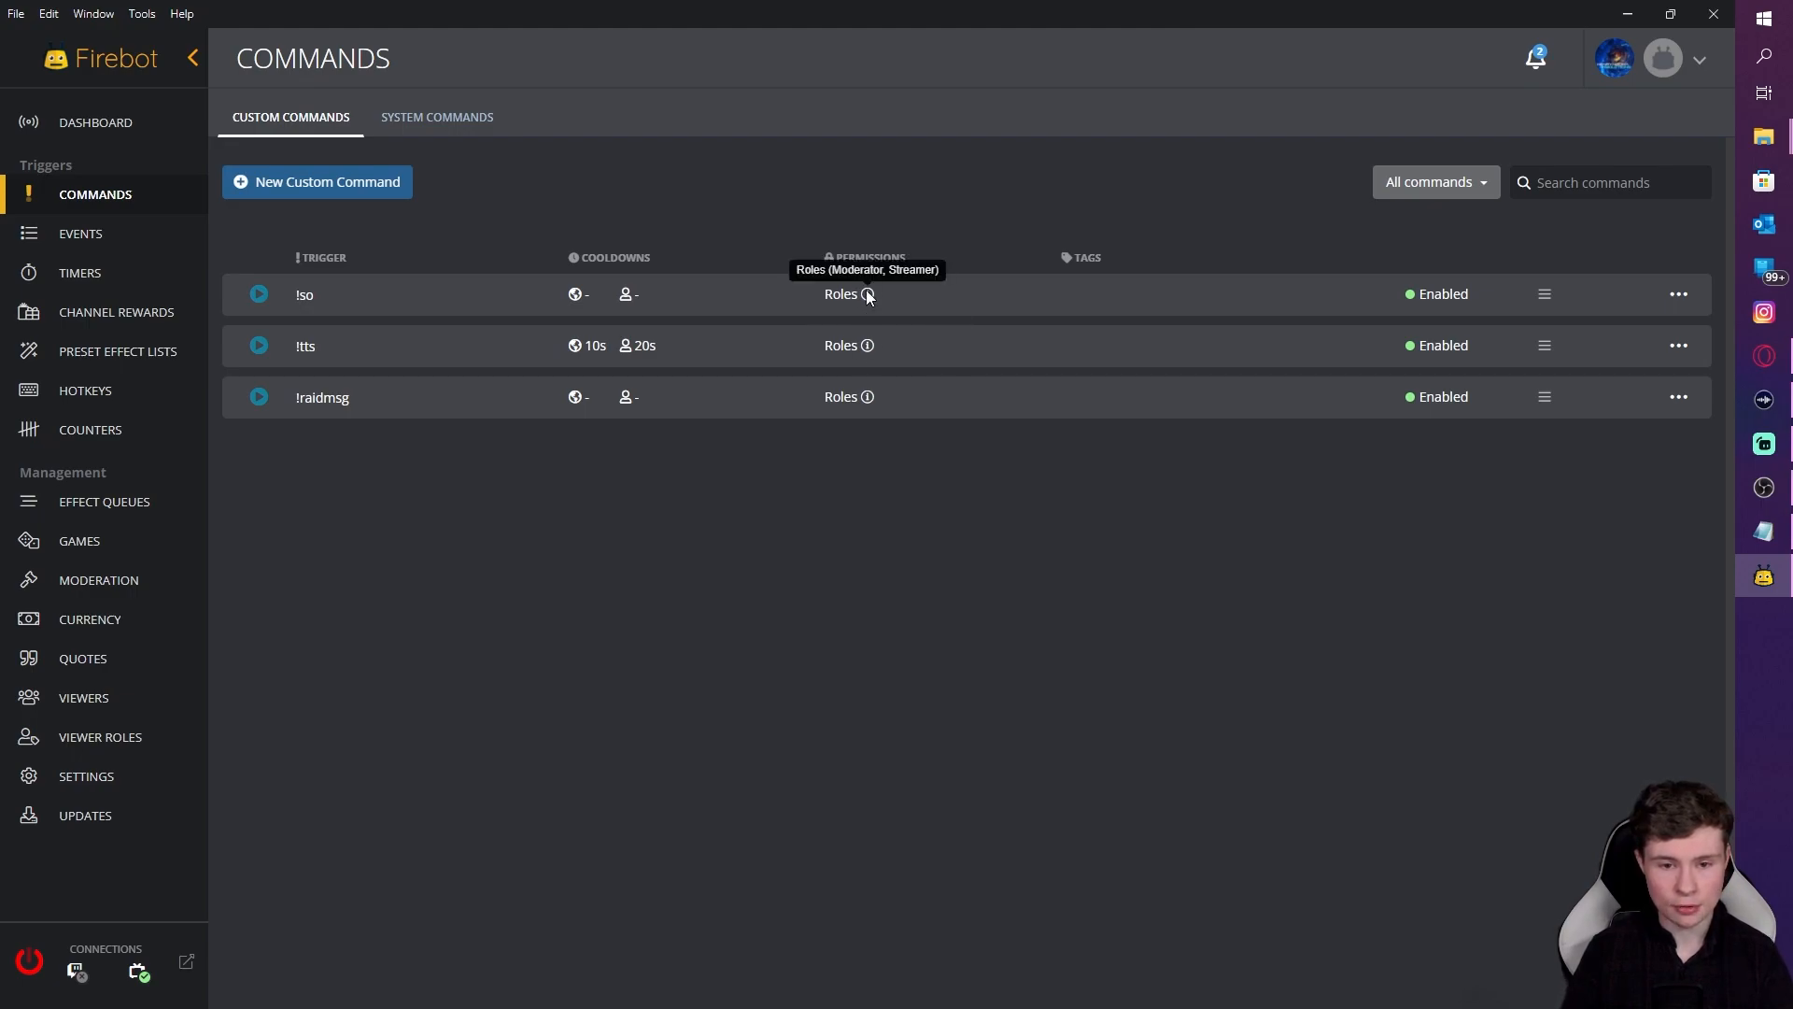
pyautogui.moveTo(868, 348)
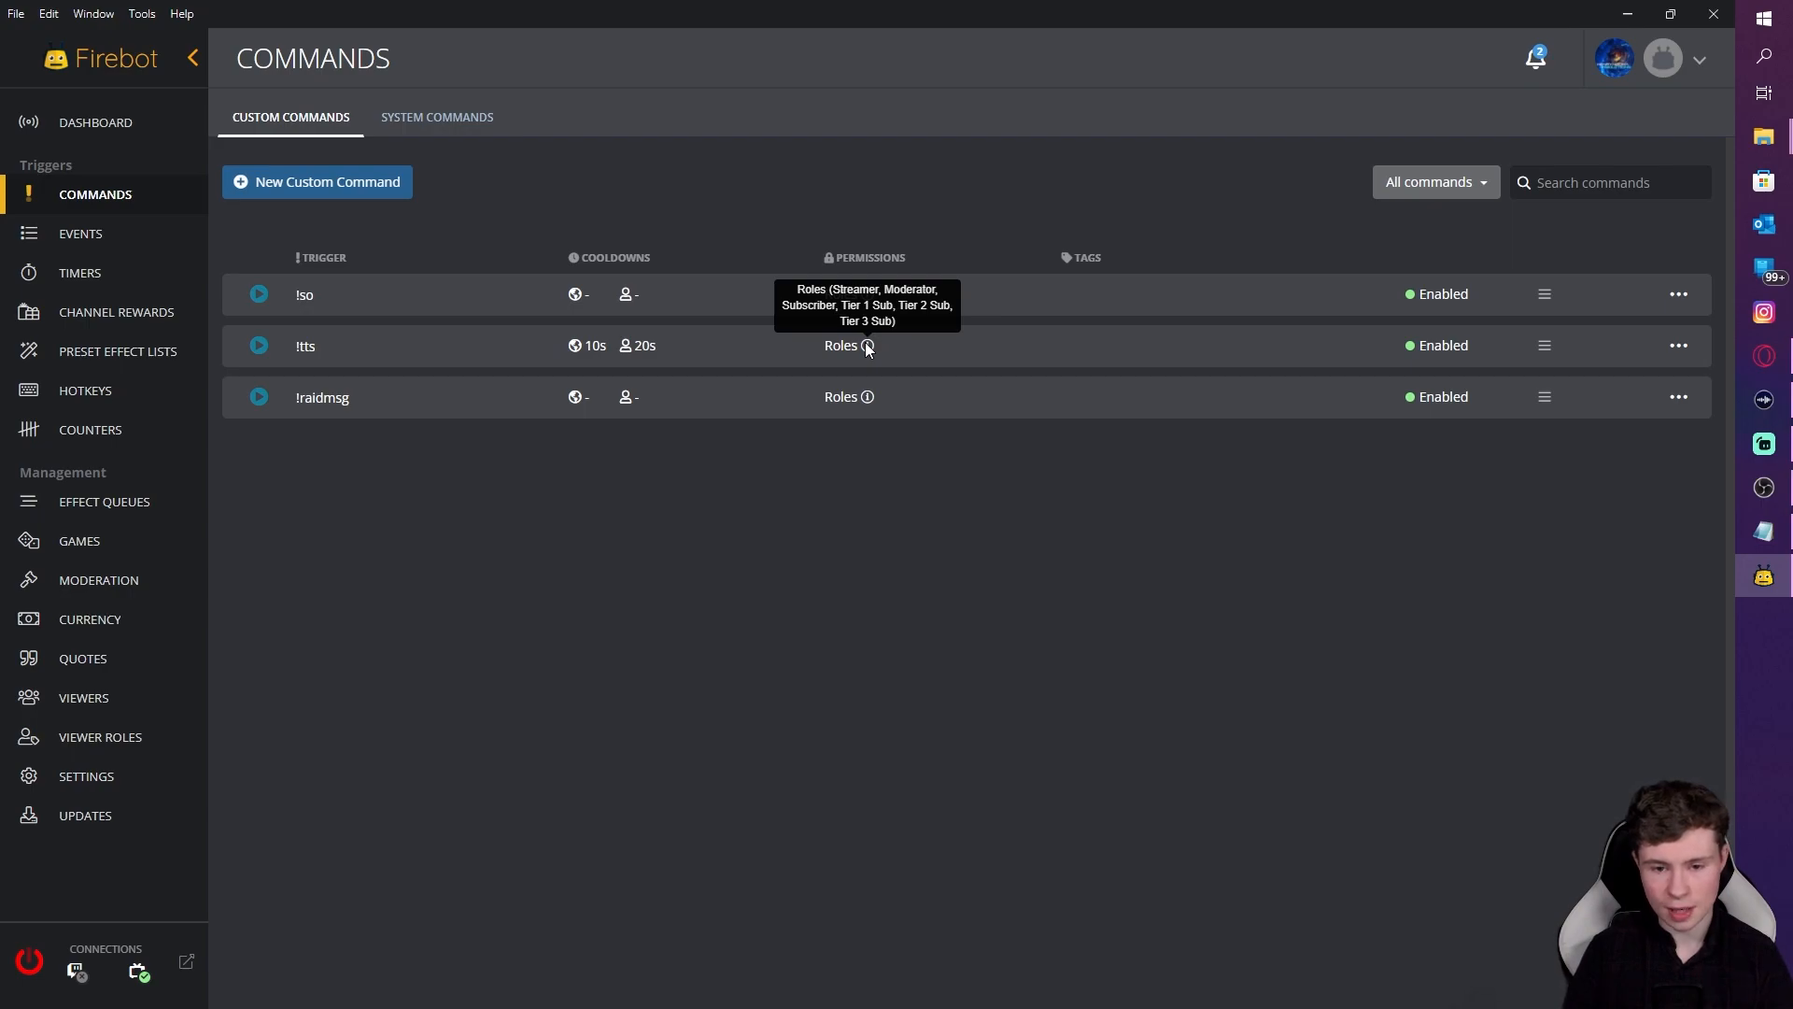
pyautogui.moveTo(869, 401)
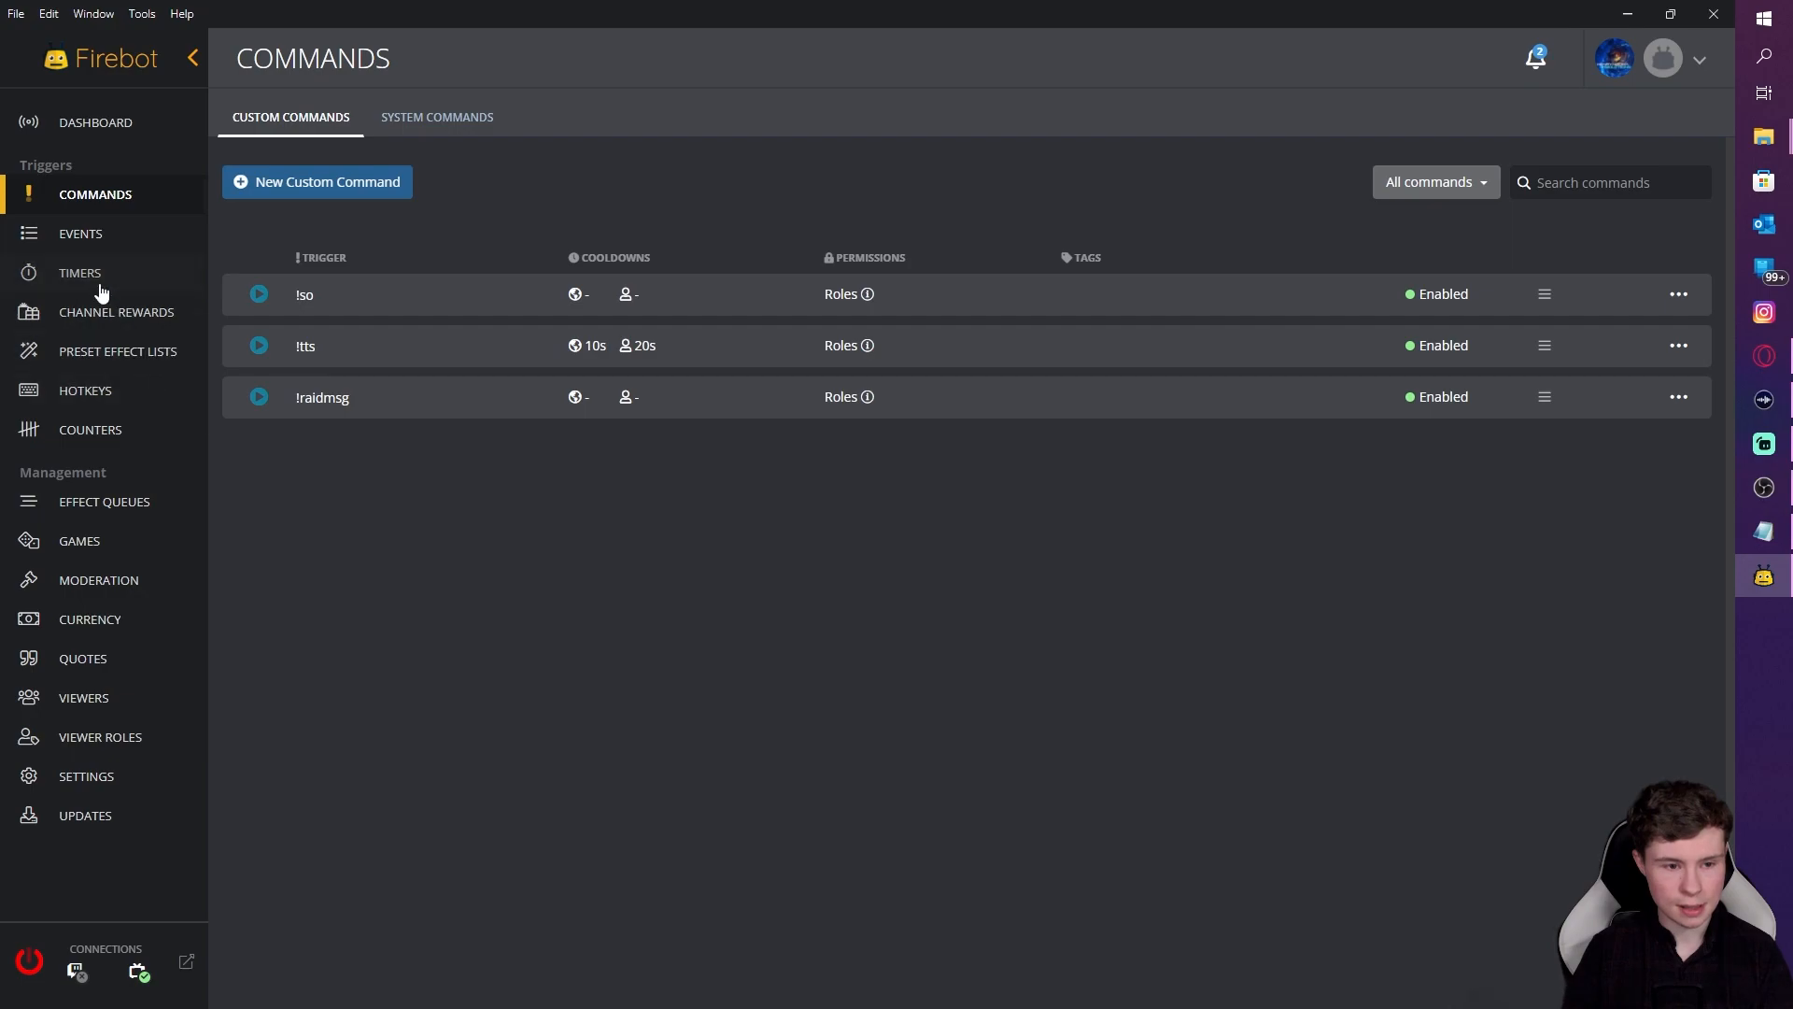
pyautogui.click(132, 364)
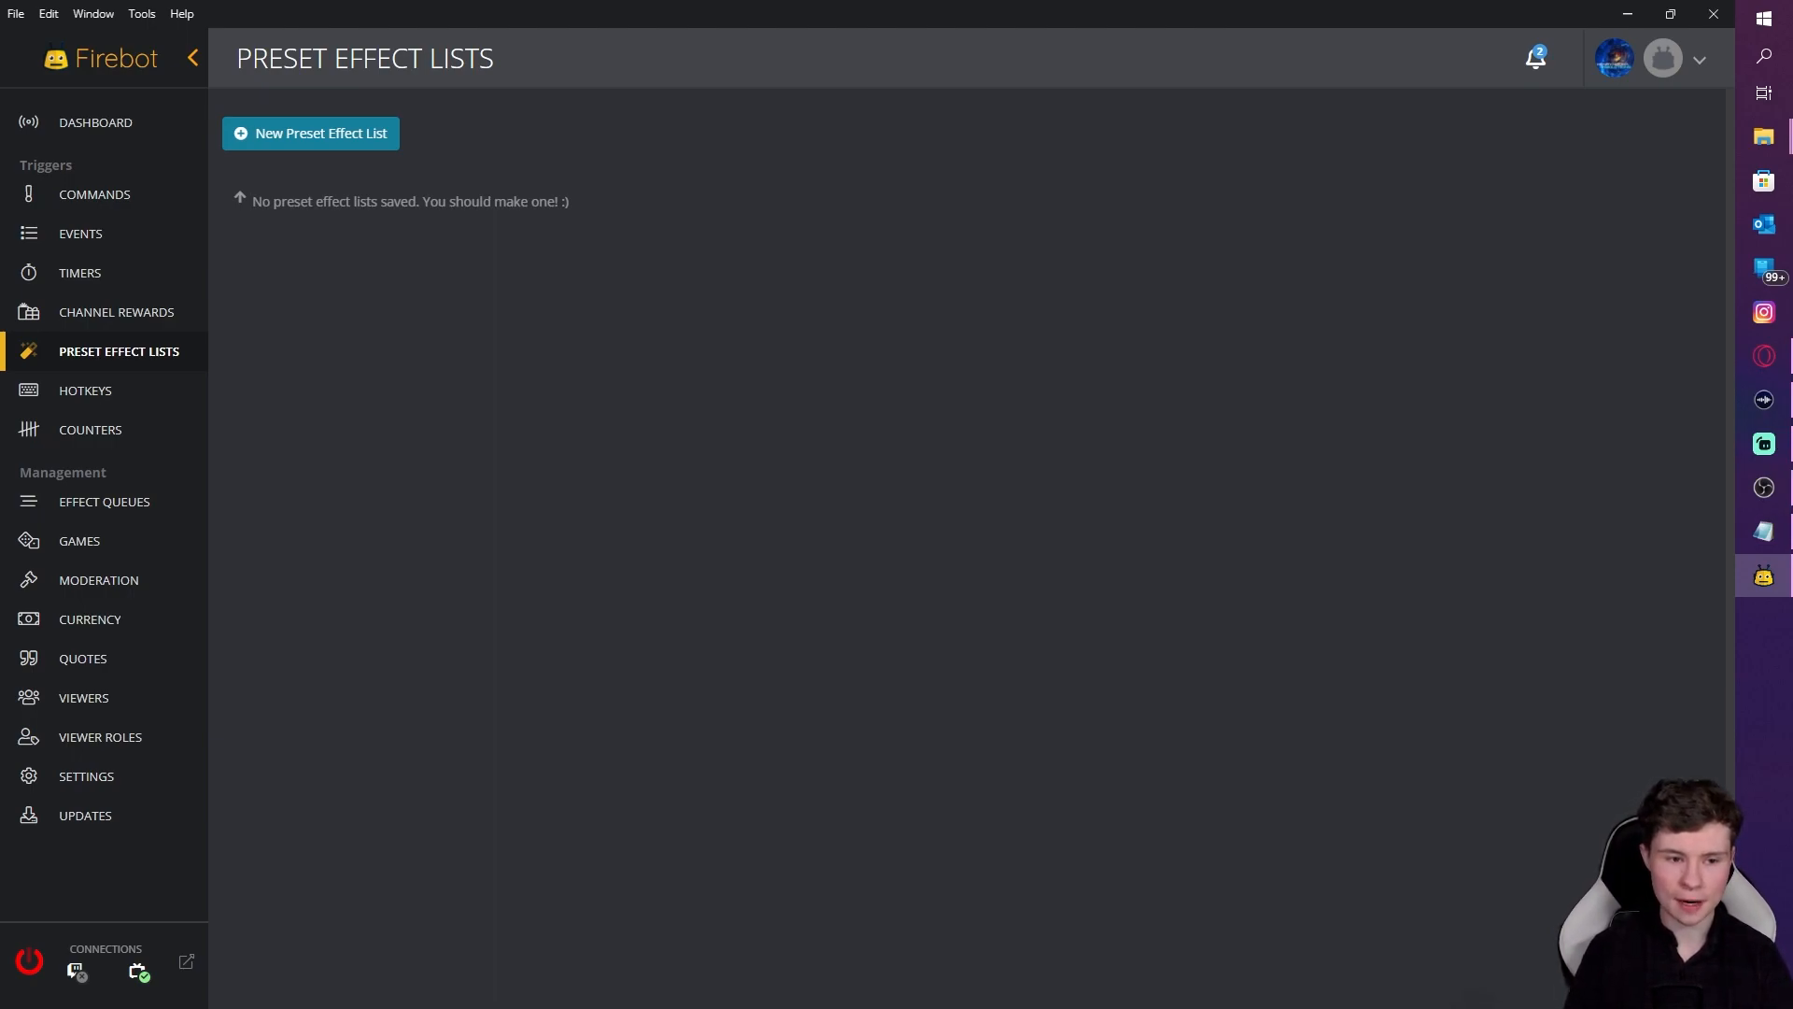
pyautogui.hotkey('alt', 'Tab')
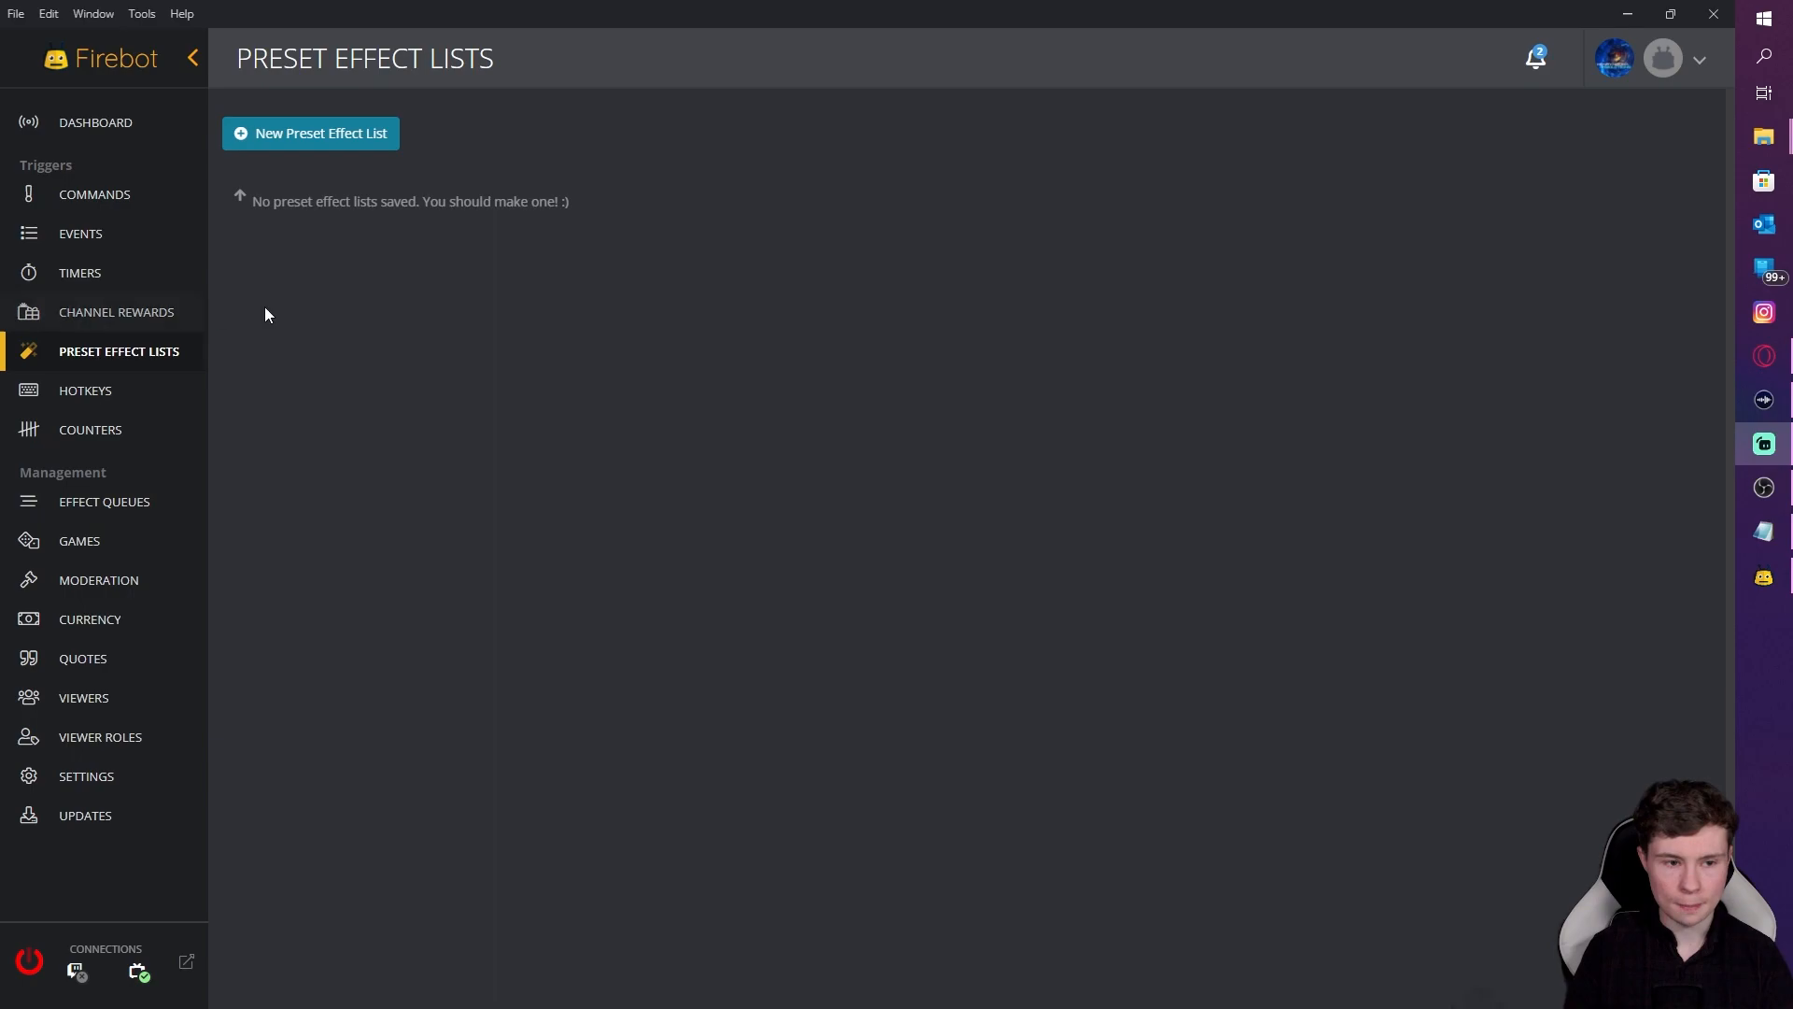
pyautogui.click(30, 235)
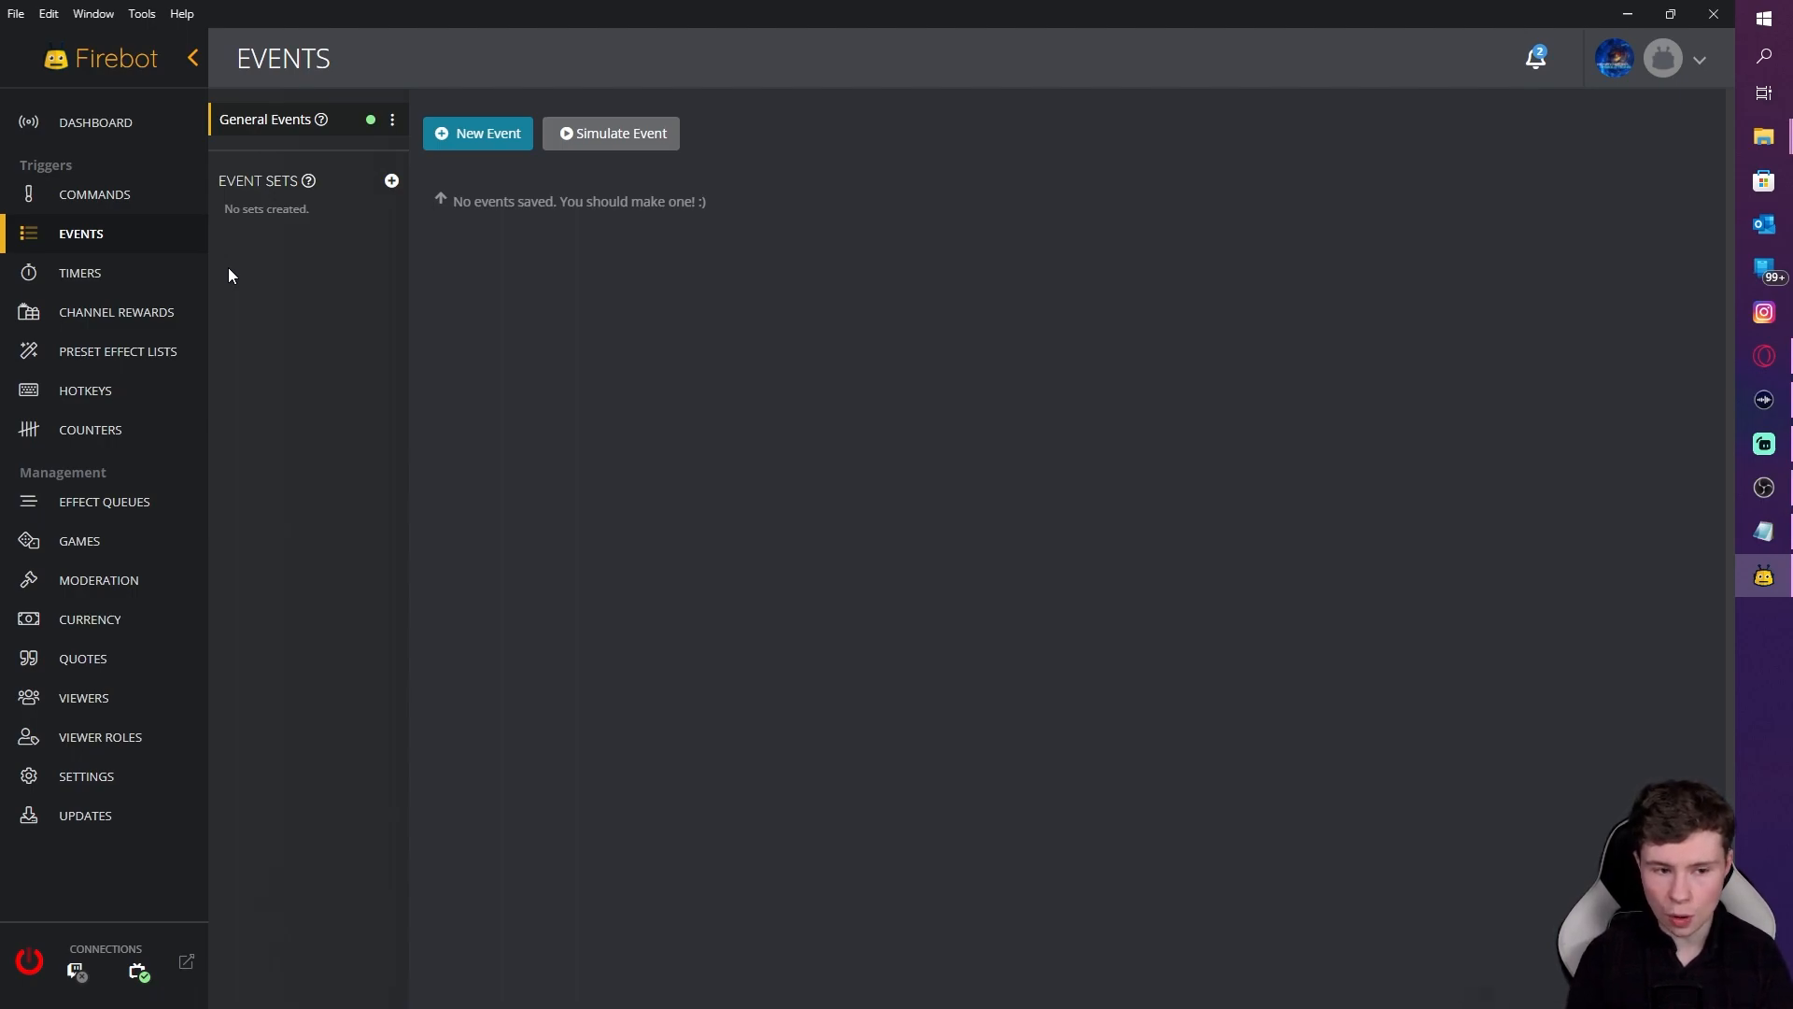
pyautogui.click(159, 349)
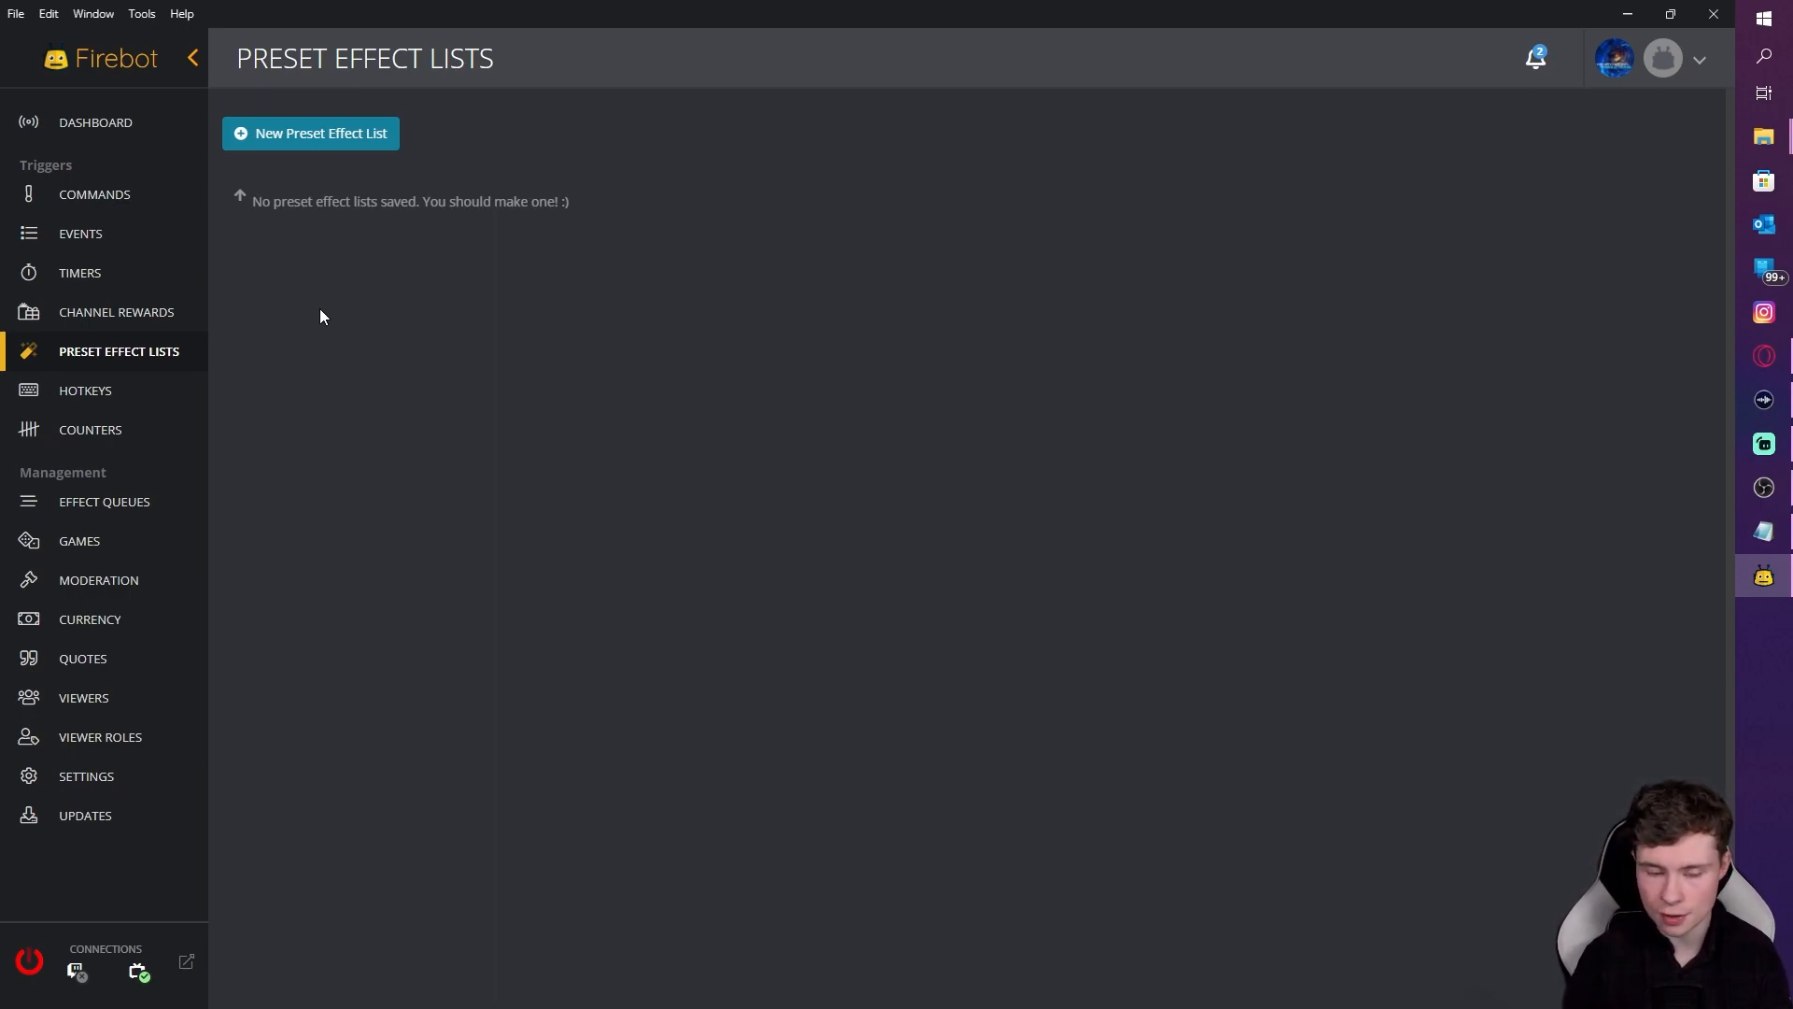
# Step: Create a new preset effect list named Follow
pyautogui.click(314, 148)
pyautogui.click(747, 180)
pyautogui.write('File')
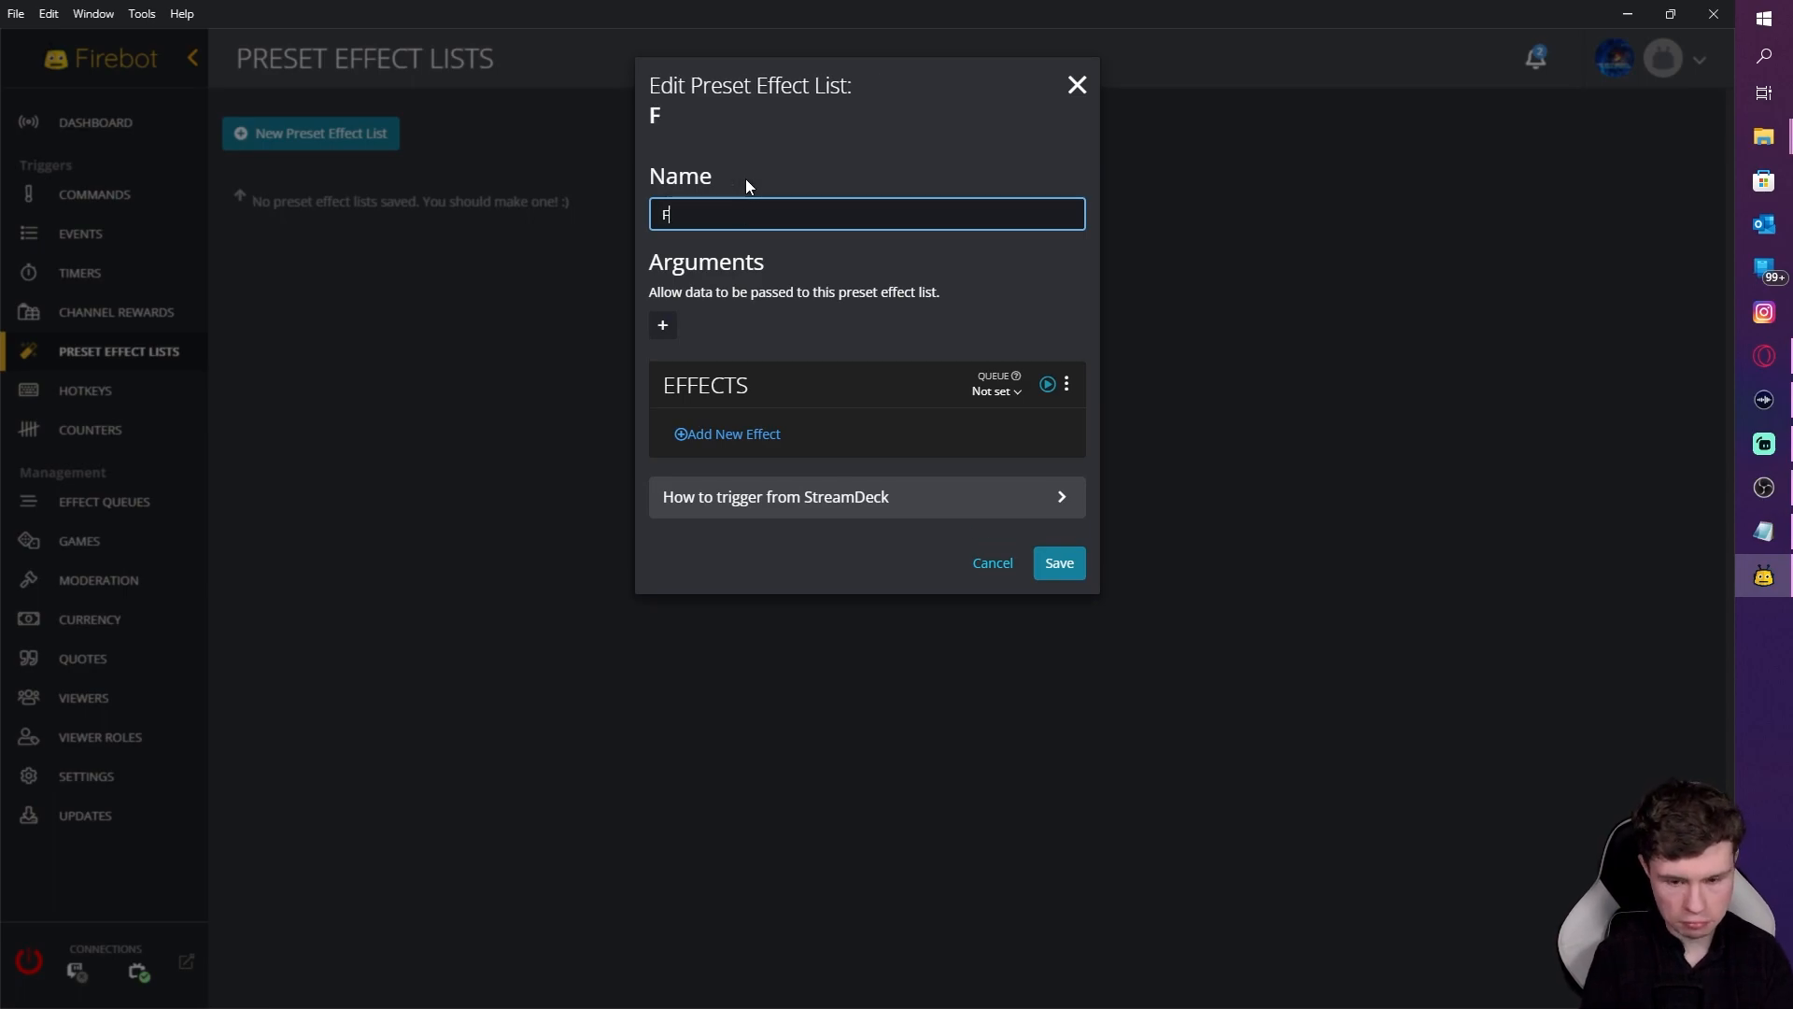
pyautogui.press('BackSpace')
pyautogui.press('BackSpace')
pyautogui.press('BackSpace')
pyautogui.write('ollow')
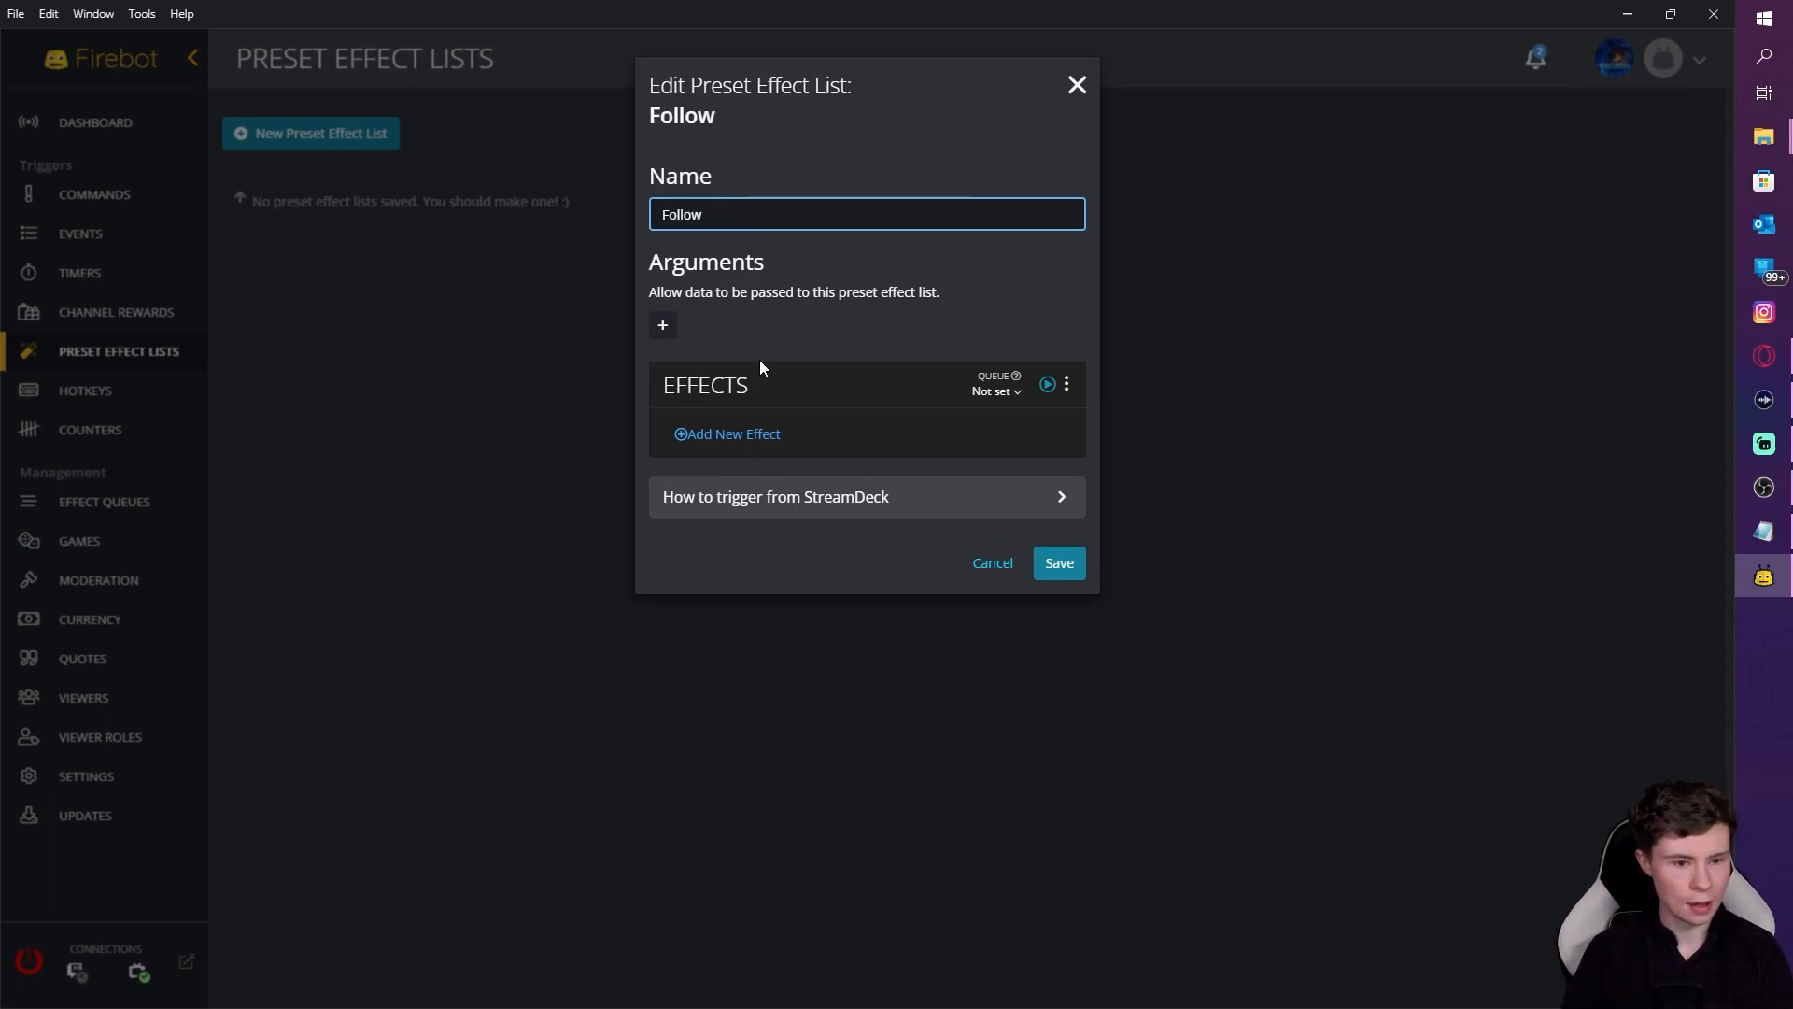
# Step: Add a Confetti Celebration effect as the list's first effect
pyautogui.click(760, 442)
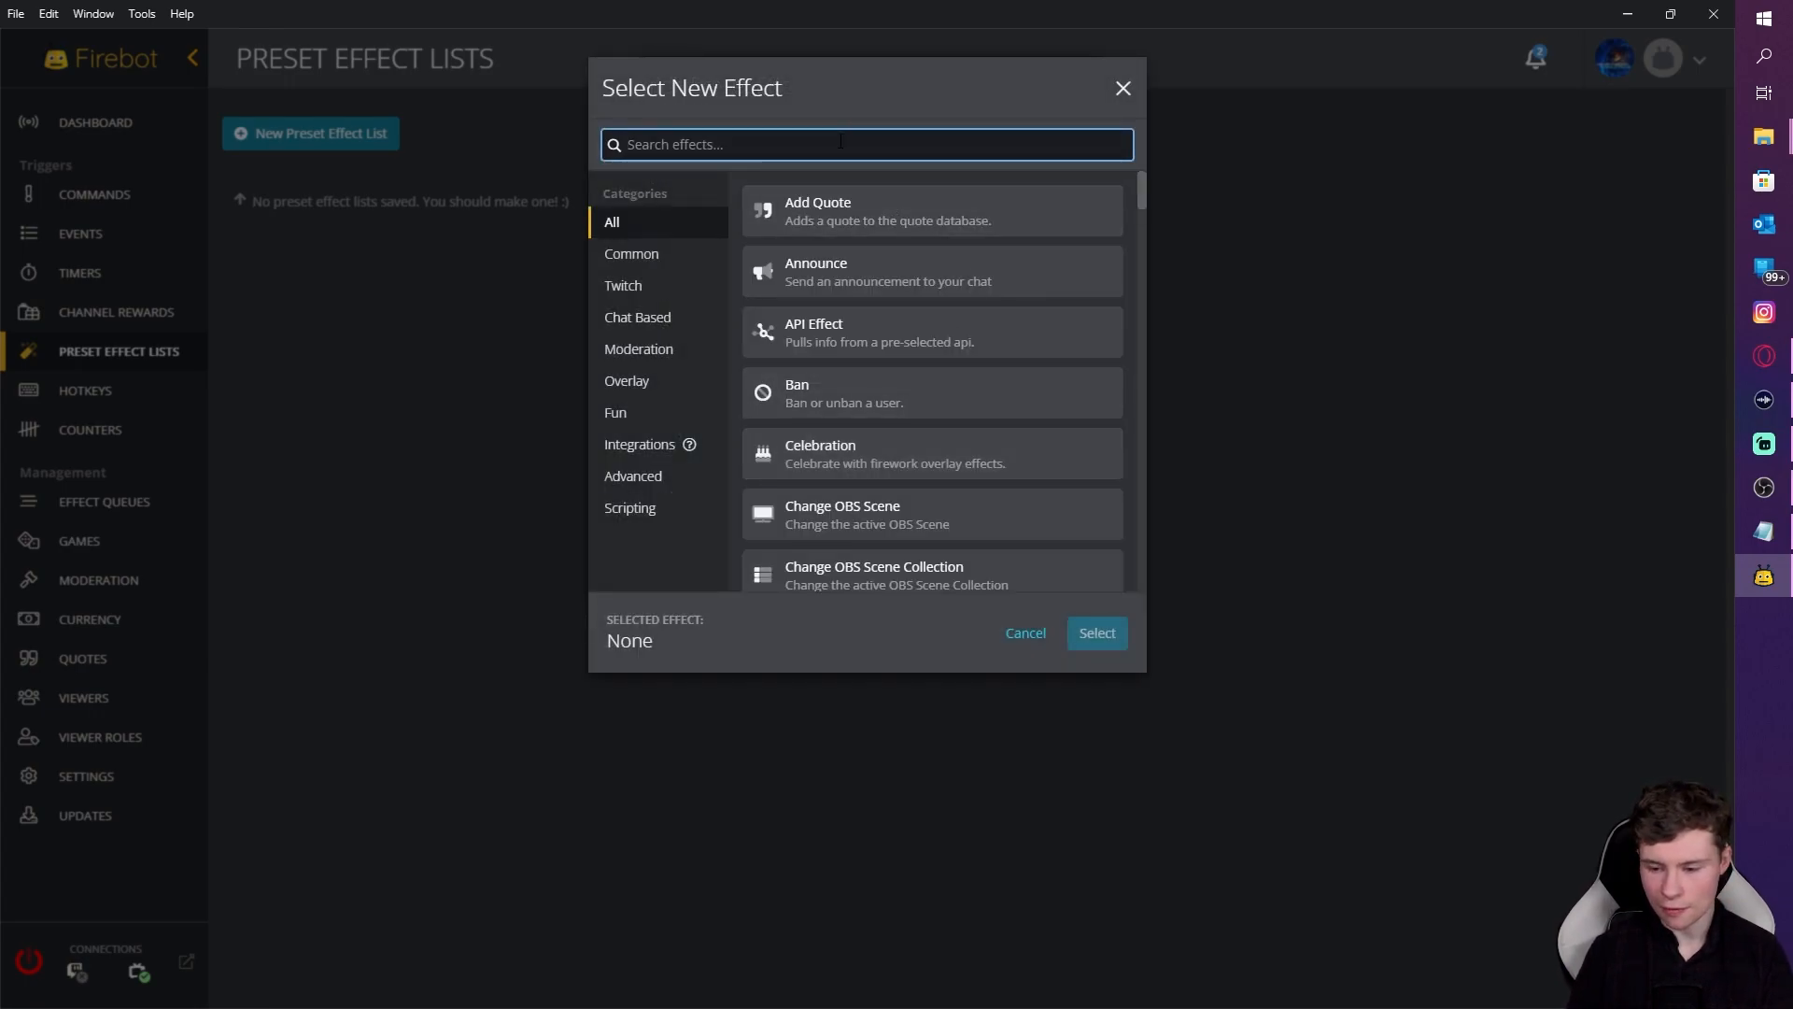
pyautogui.write('cele')
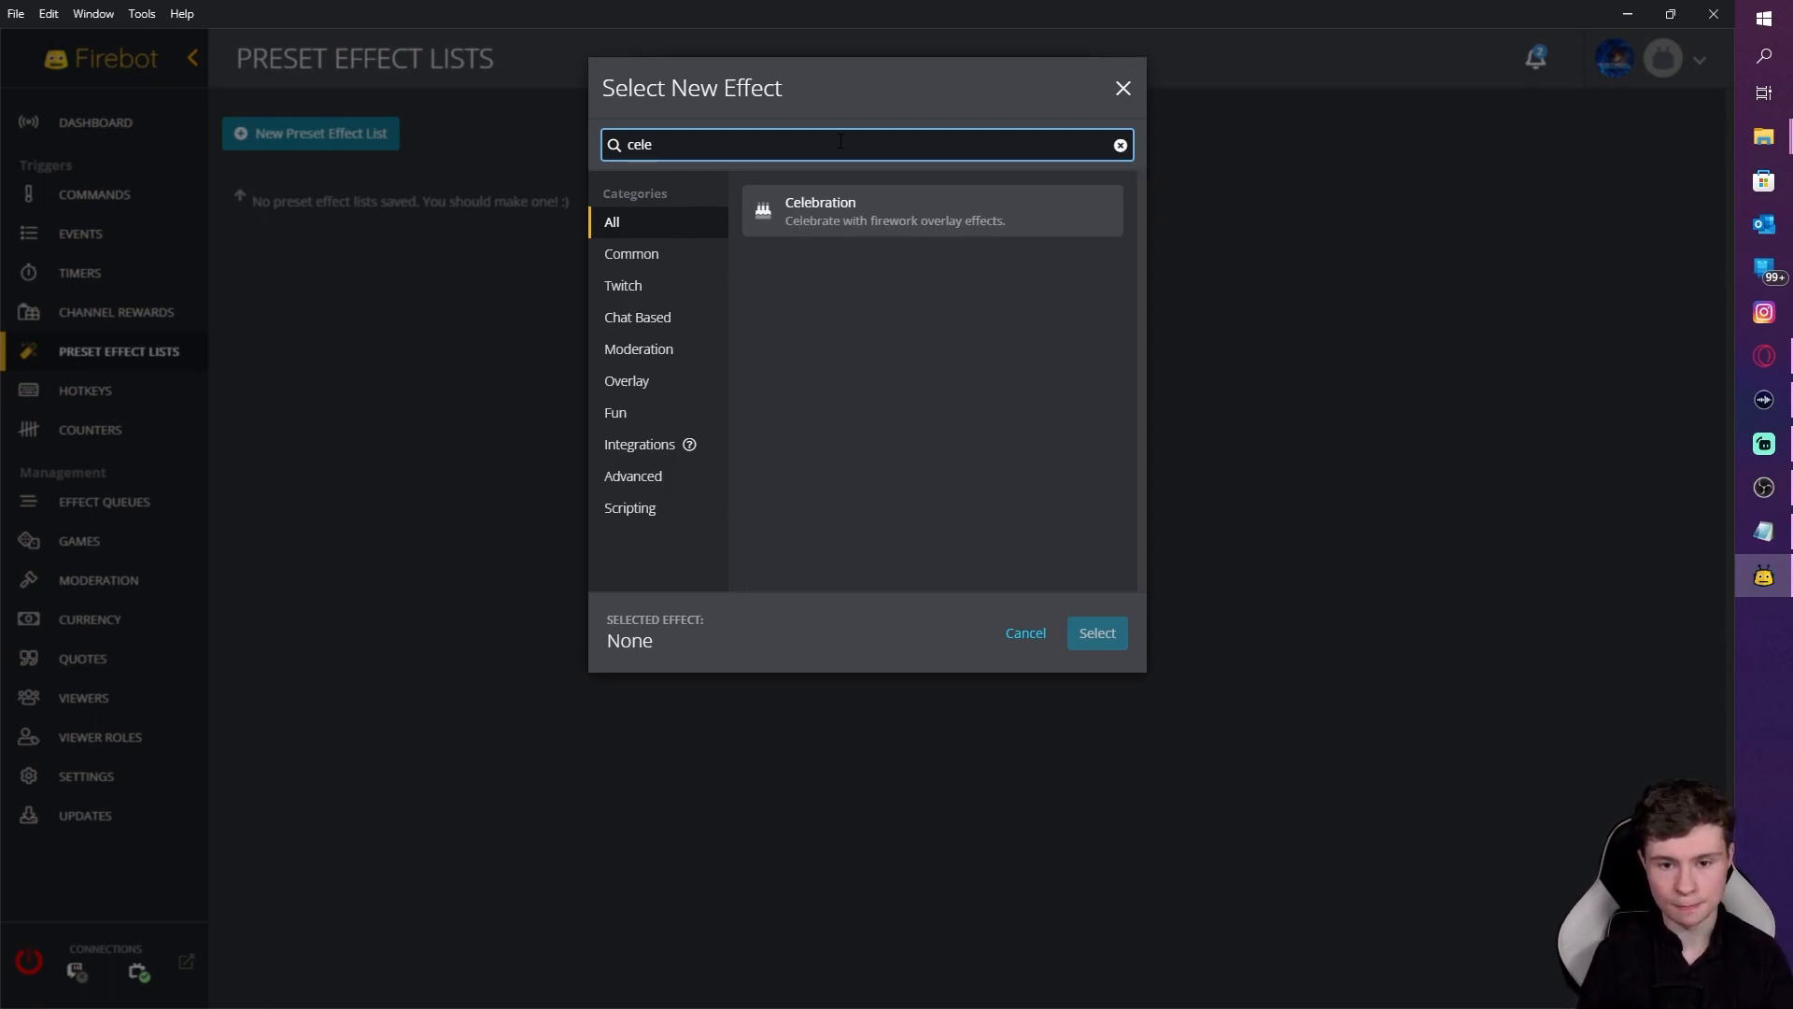
pyautogui.click(904, 233)
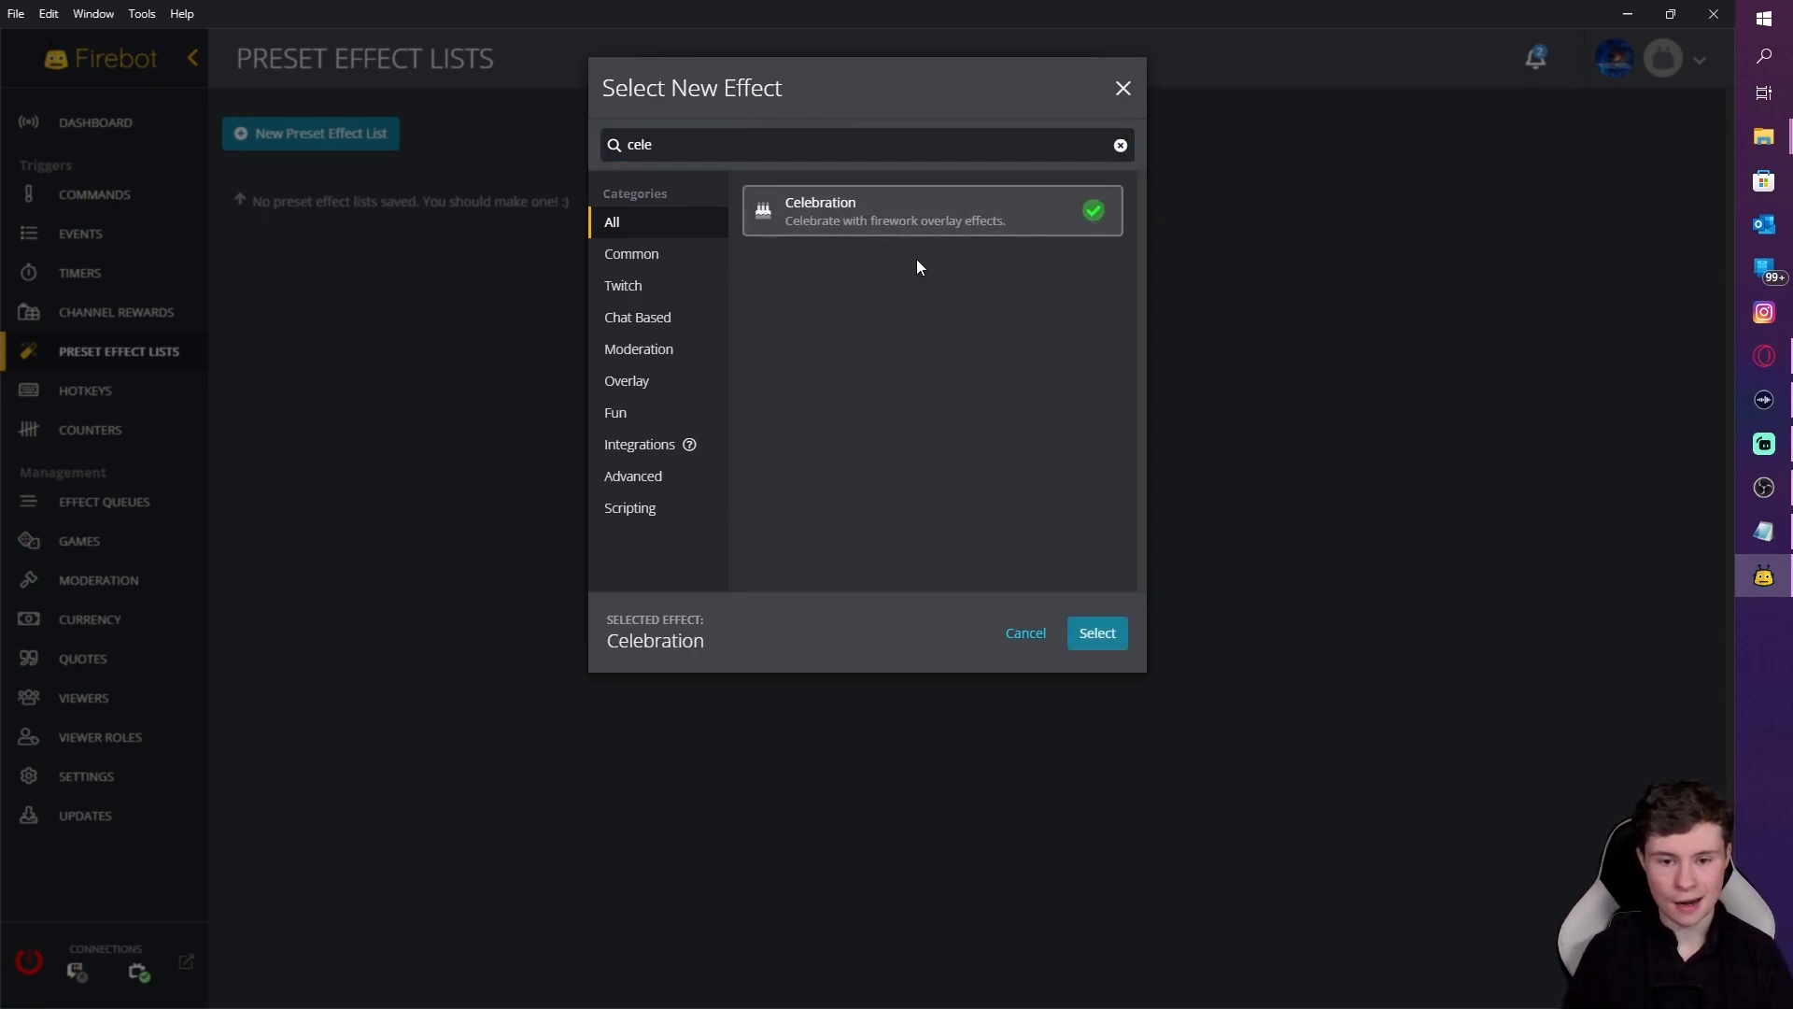
pyautogui.click(1100, 633)
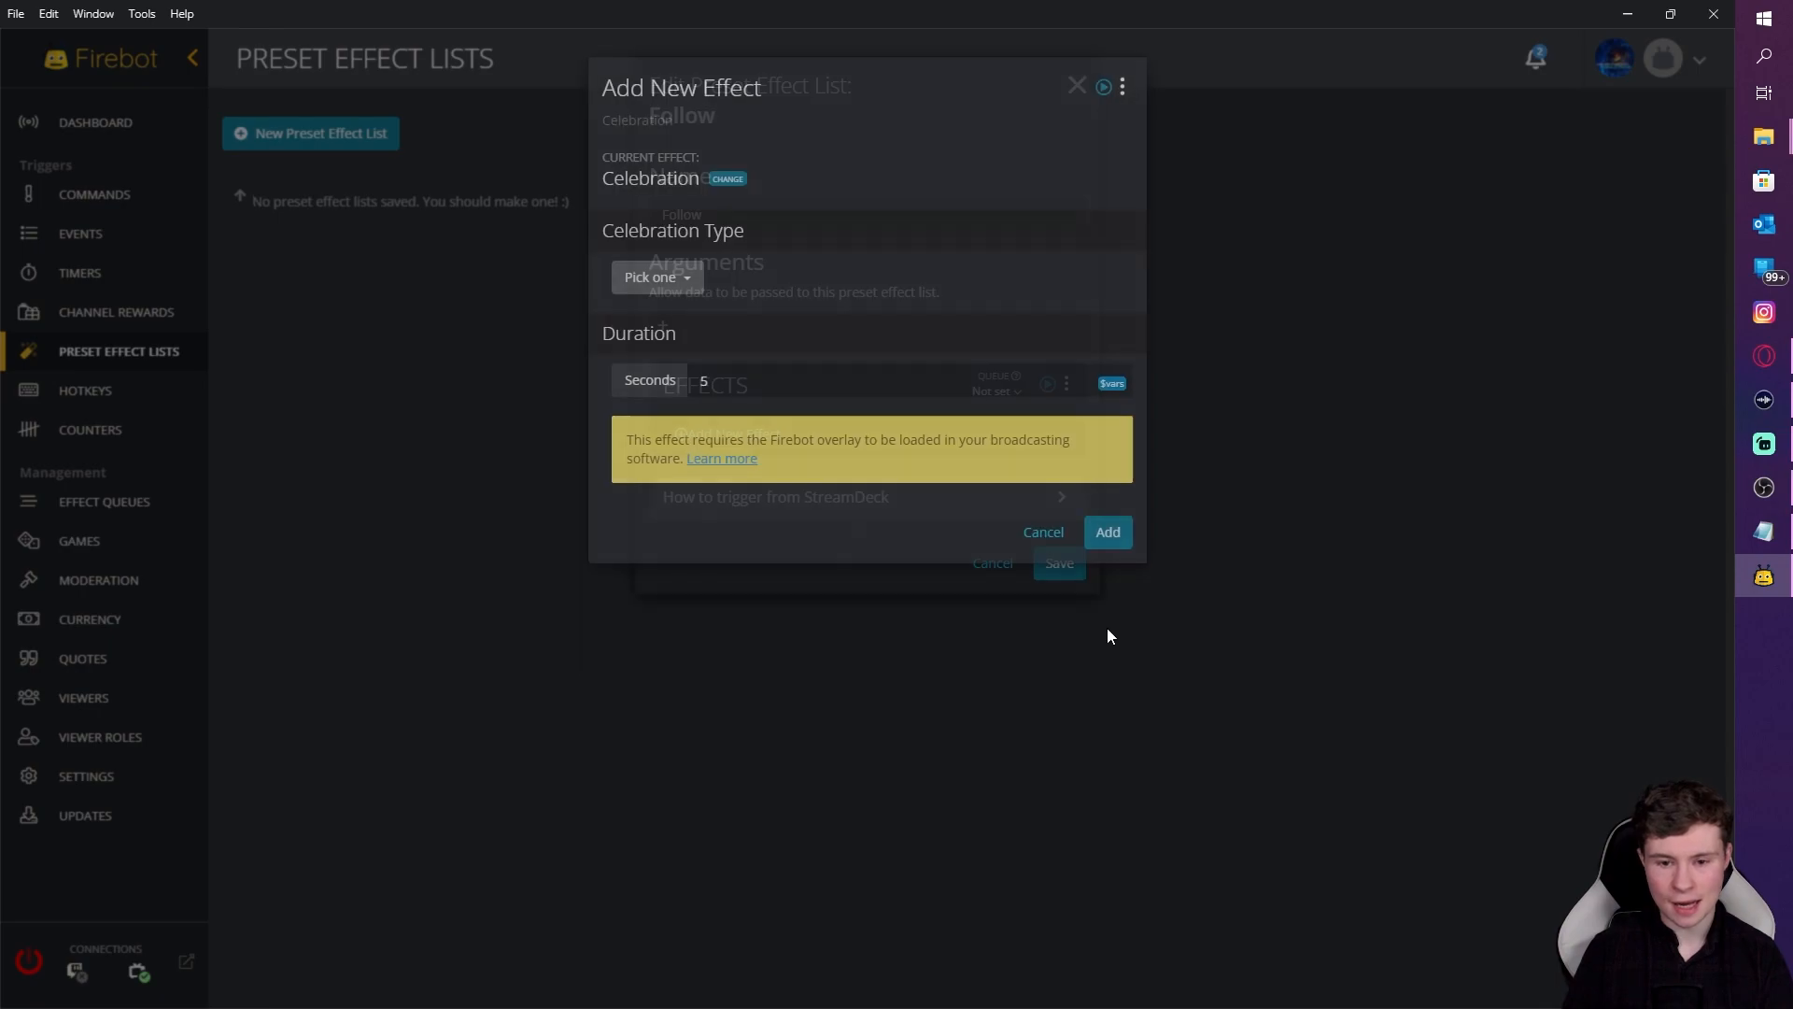
pyautogui.click(681, 285)
pyautogui.click(669, 338)
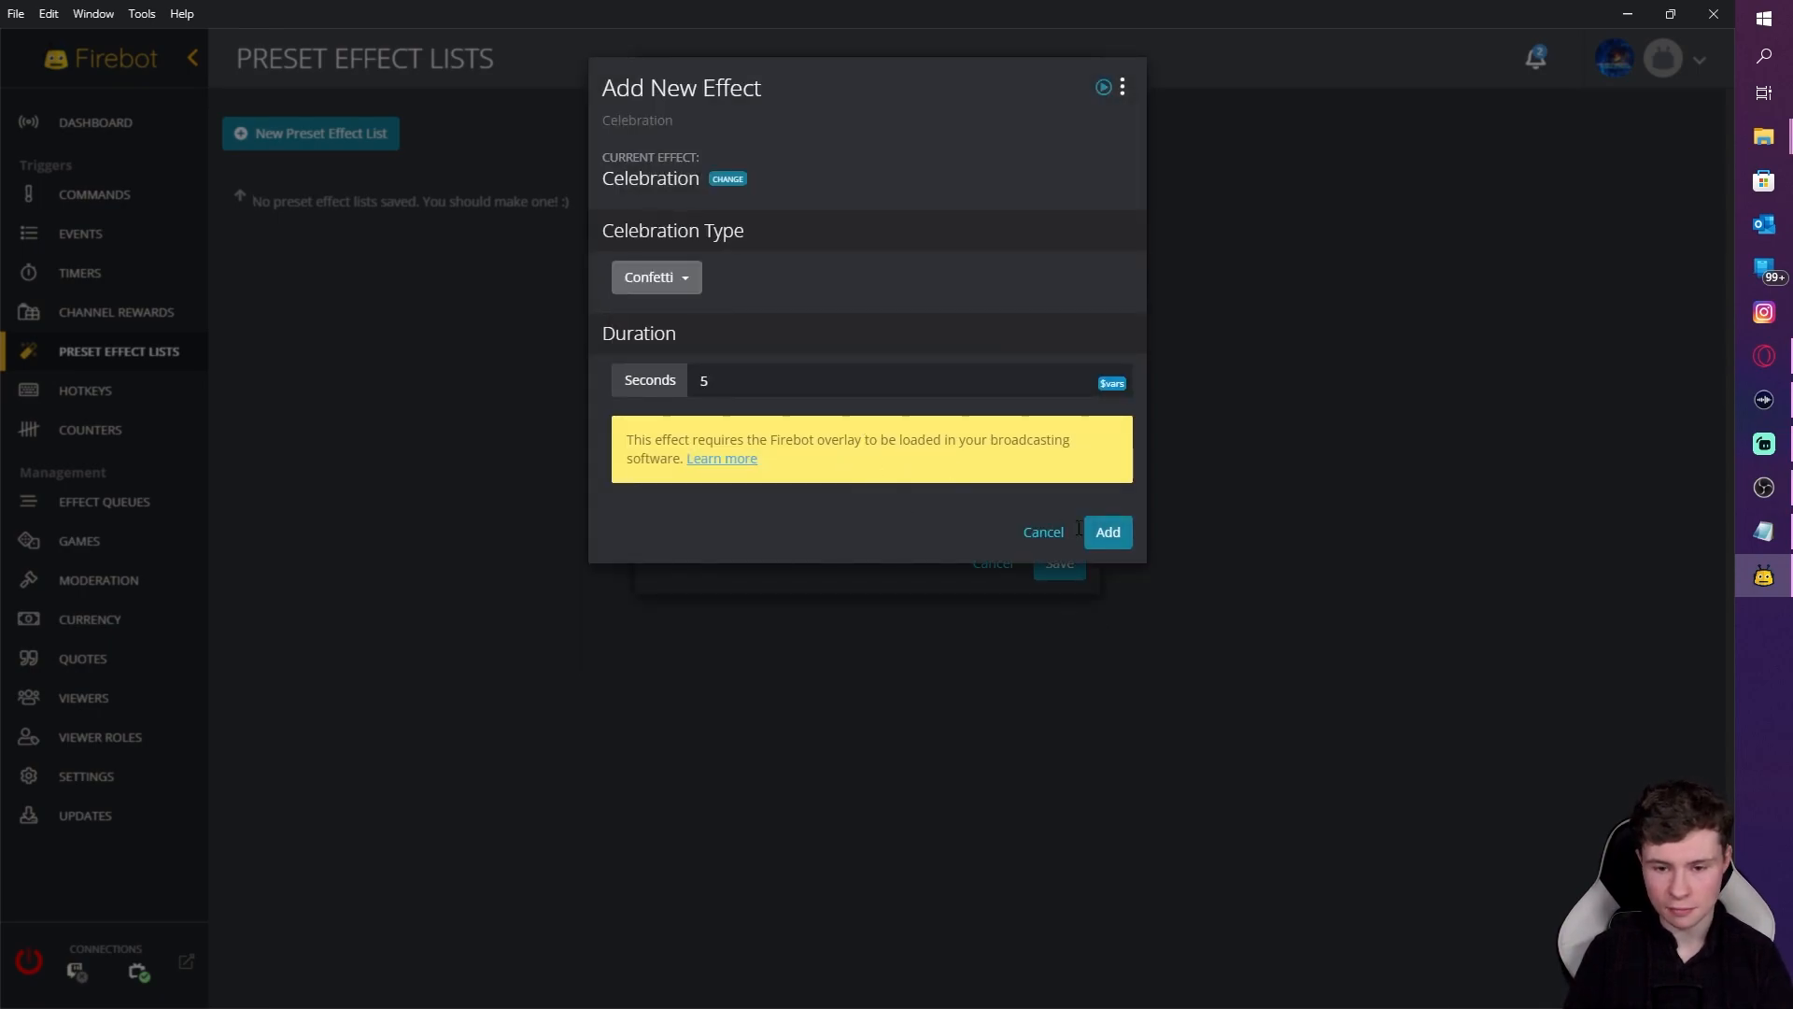
pyautogui.click(1106, 529)
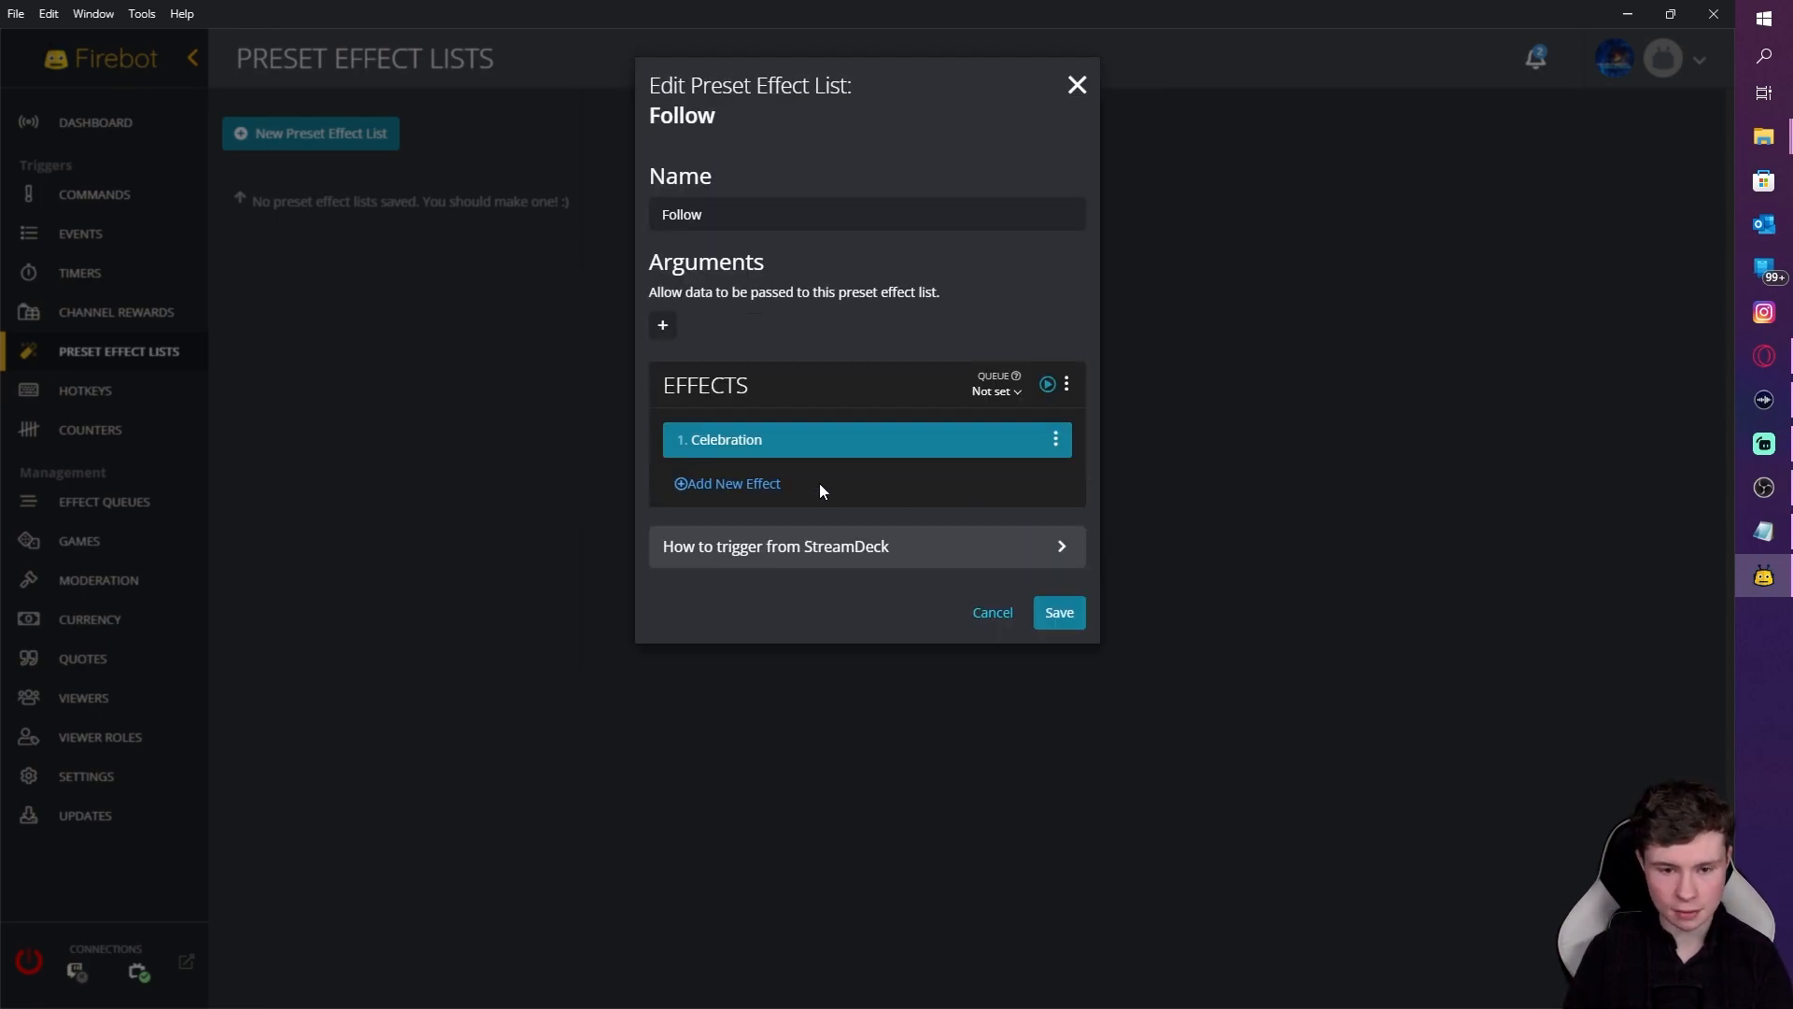
# Step: Add a Play Sound effect to the Follow list
pyautogui.click(737, 486)
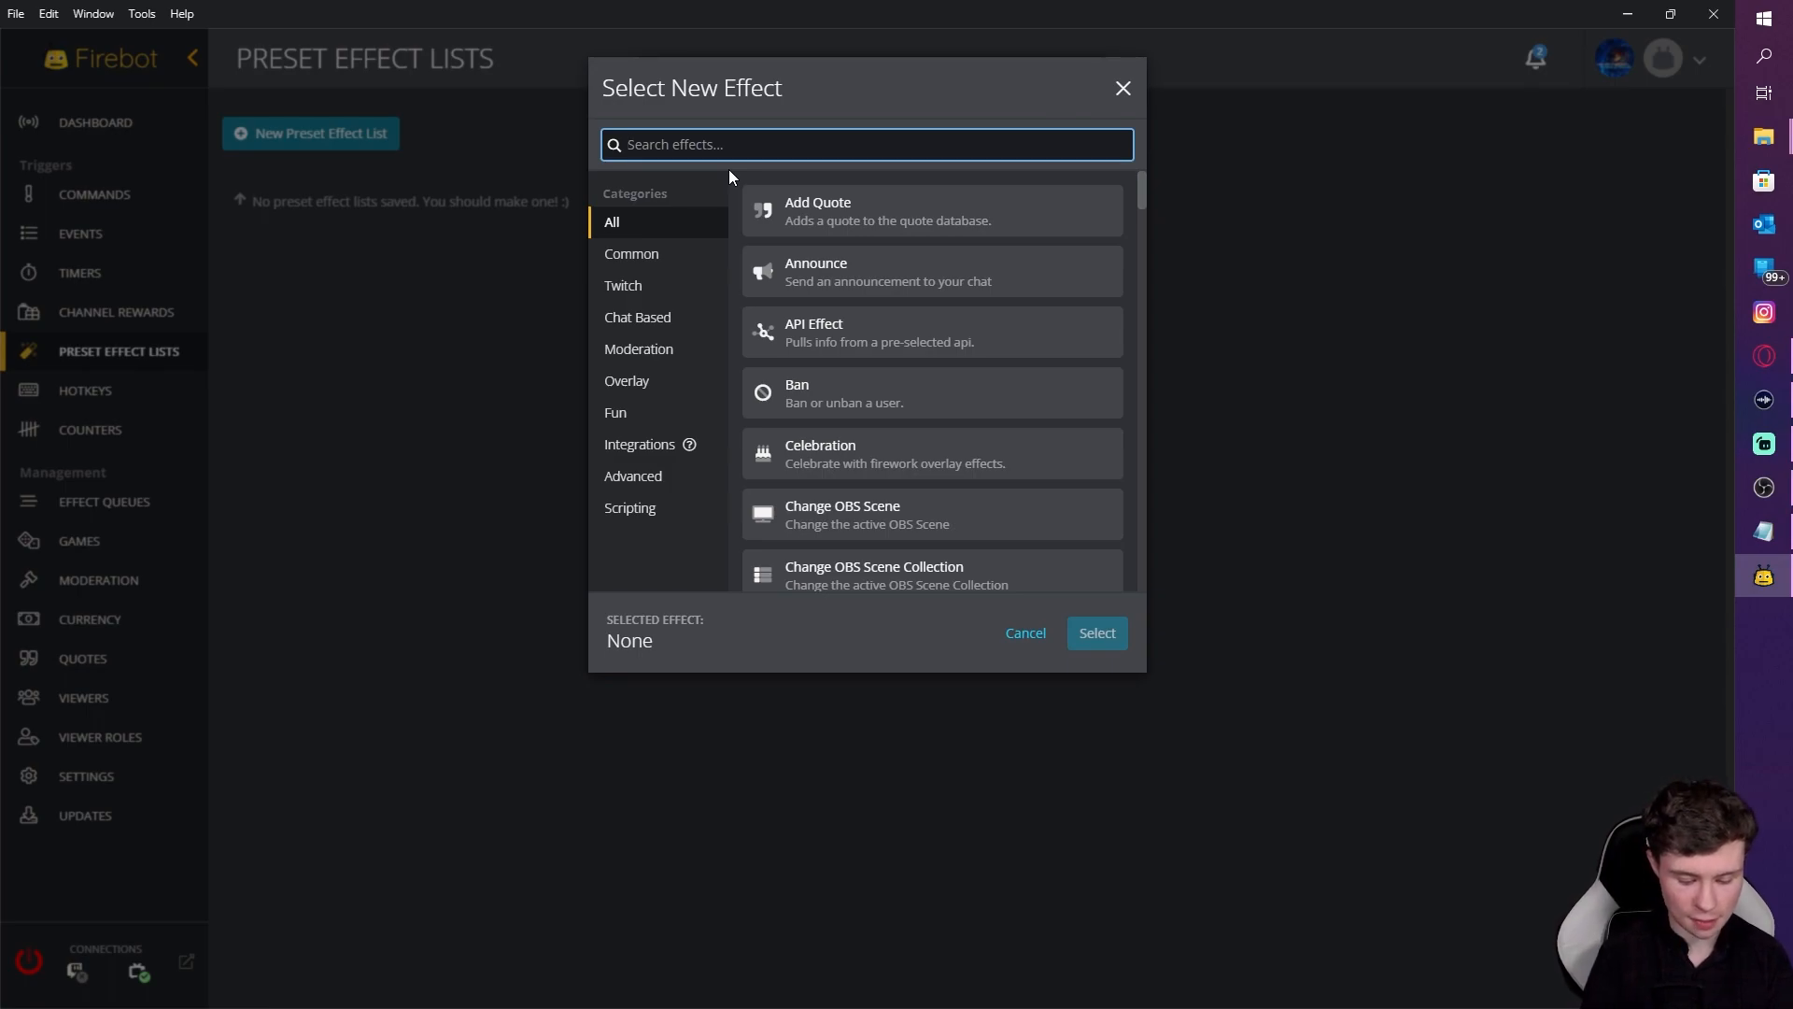
pyautogui.write('p')
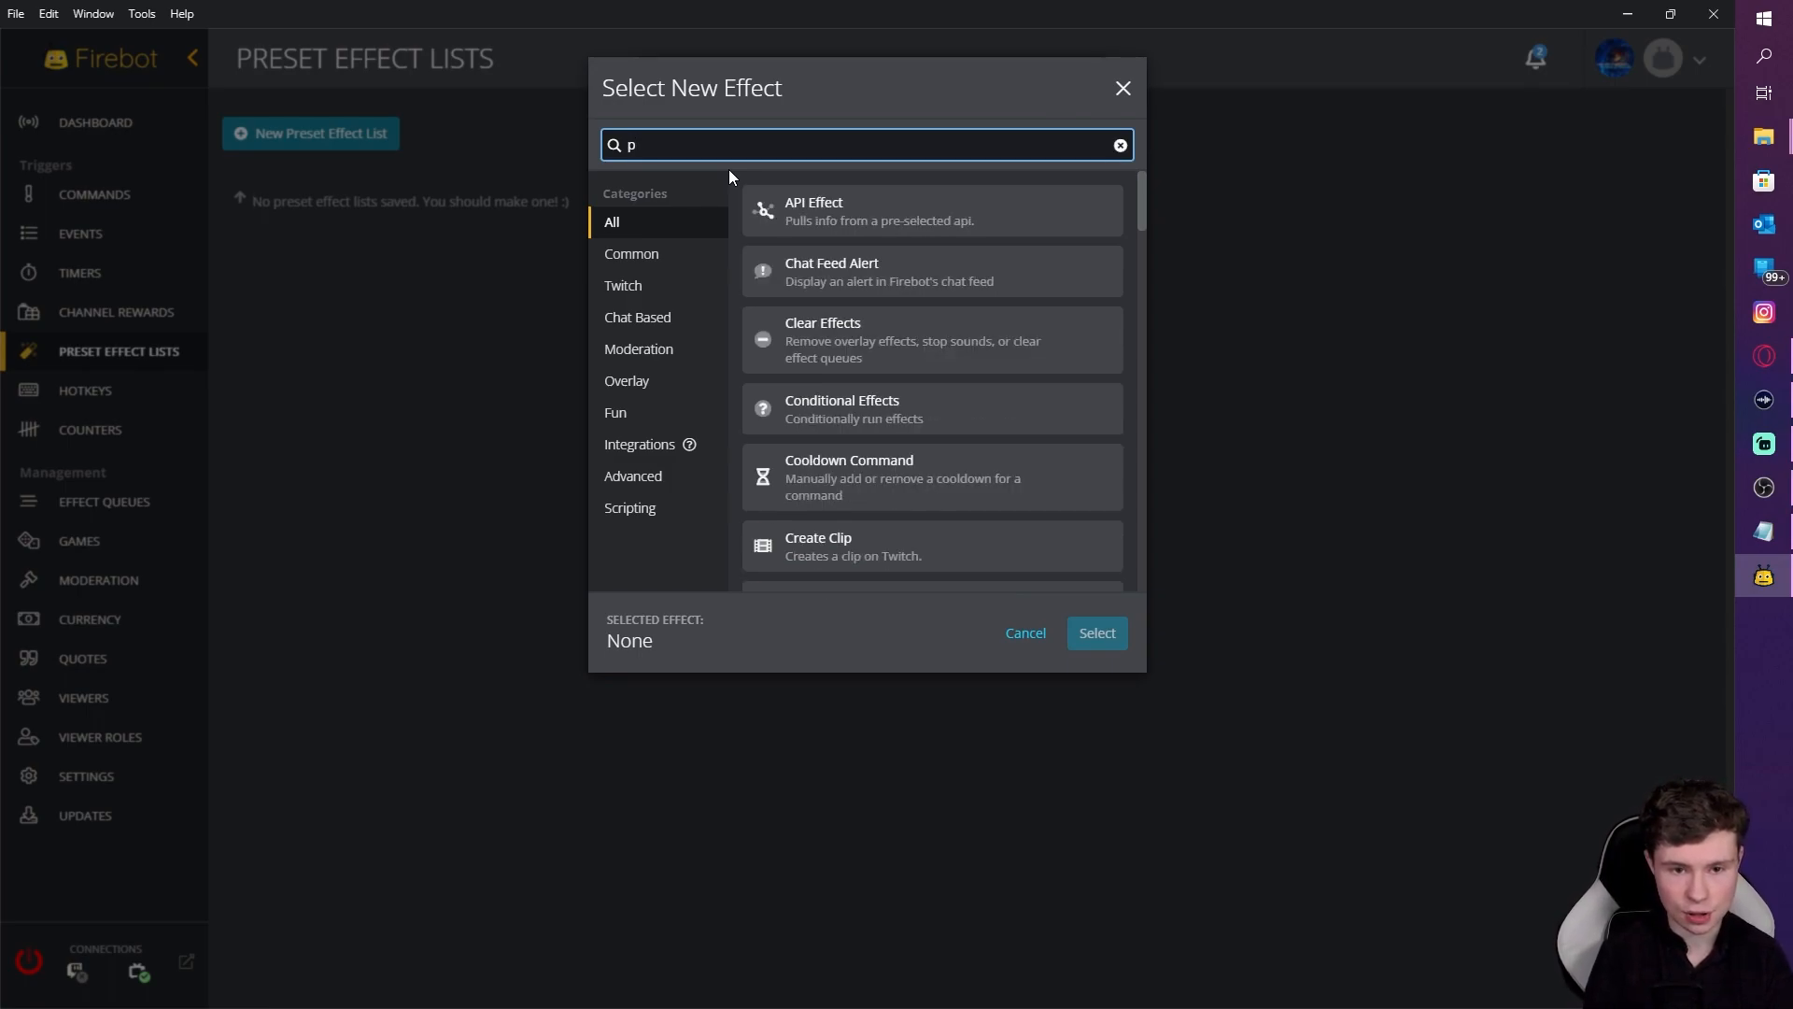
pyautogui.write('lay s')
pyautogui.click(790, 224)
pyautogui.click(1074, 625)
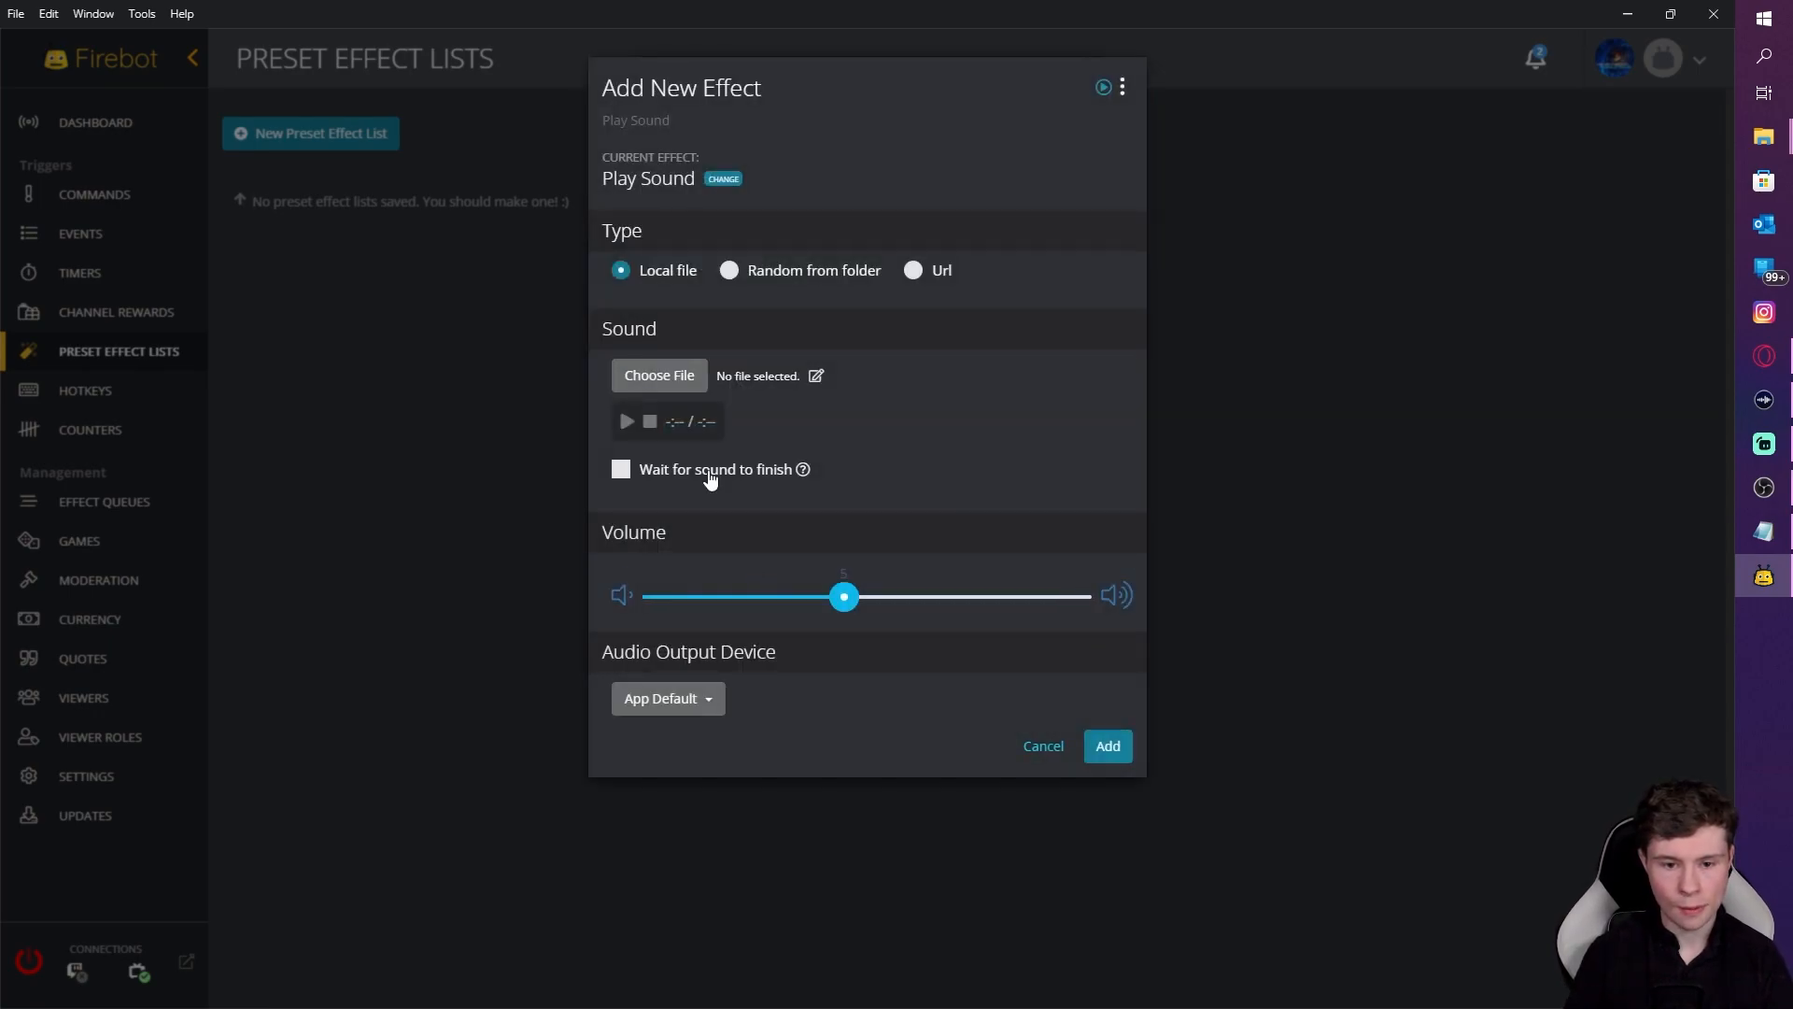
# Step: Load follow clip firebot (3).mp3 from the alert audio folder at volume 4, then add it
pyautogui.click(696, 377)
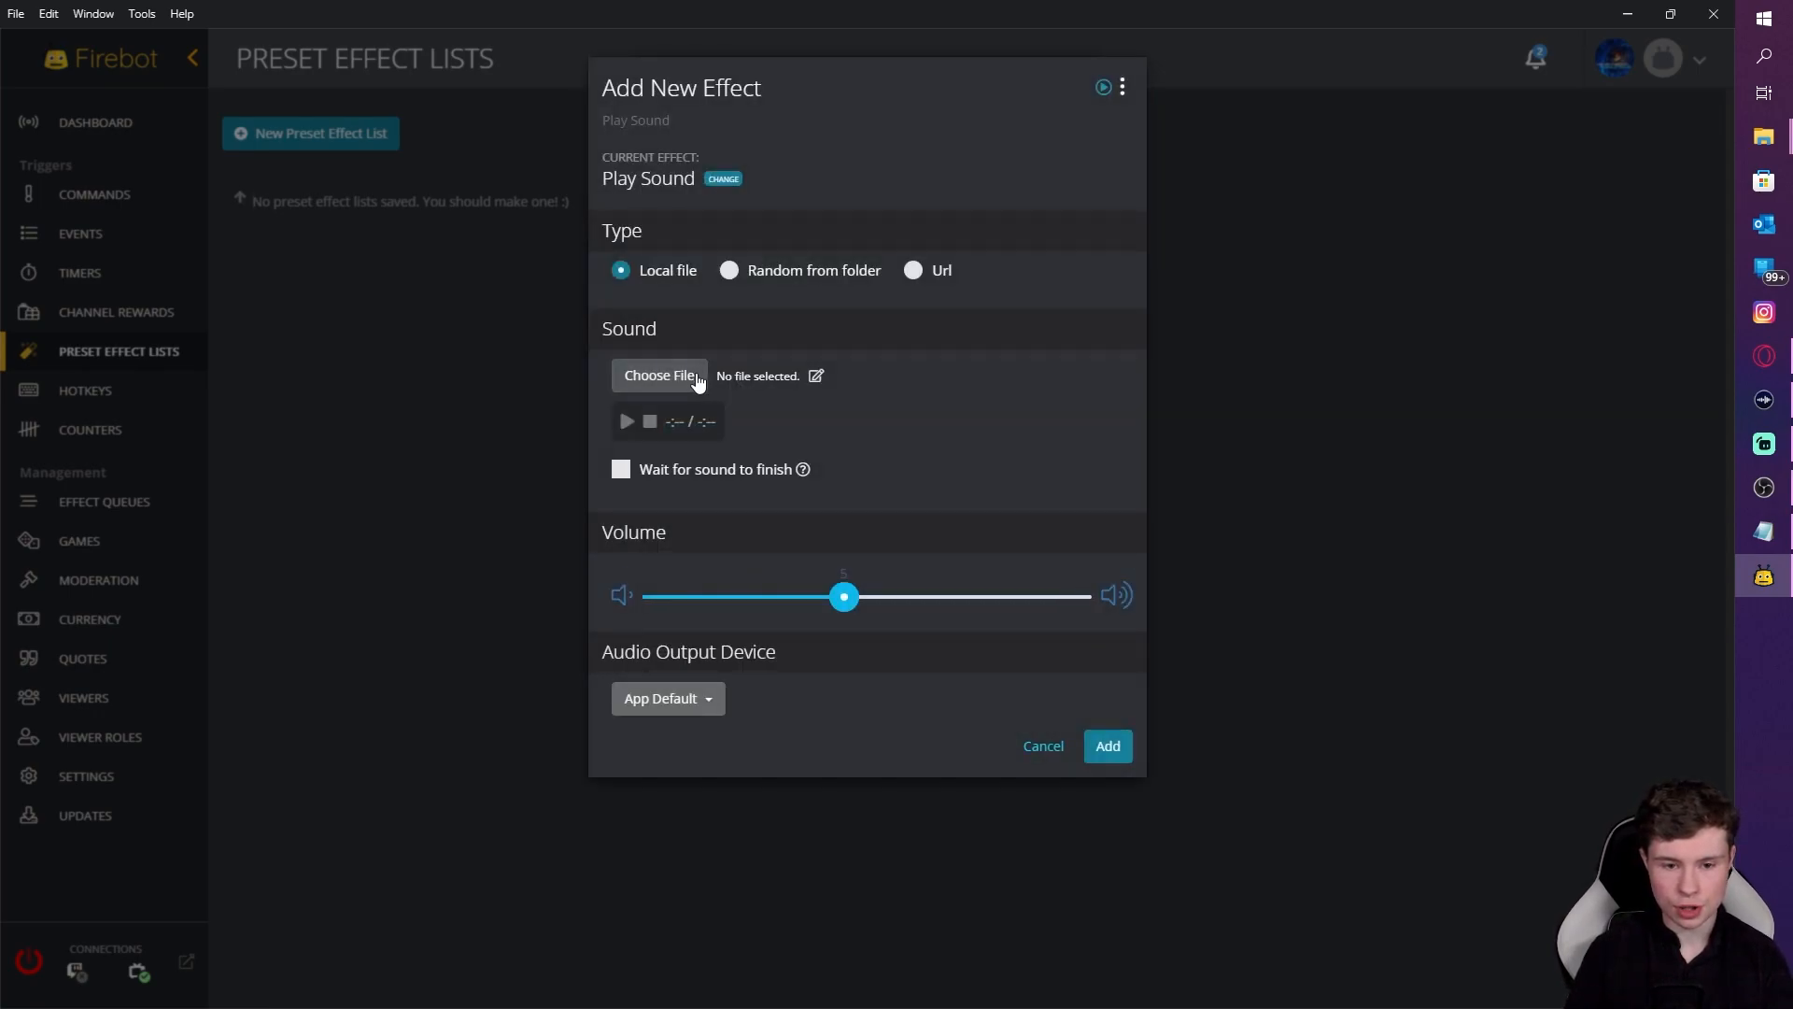
pyautogui.moveTo(146, 165); pyautogui.dragTo(155, 374)
pyautogui.click(85, 287)
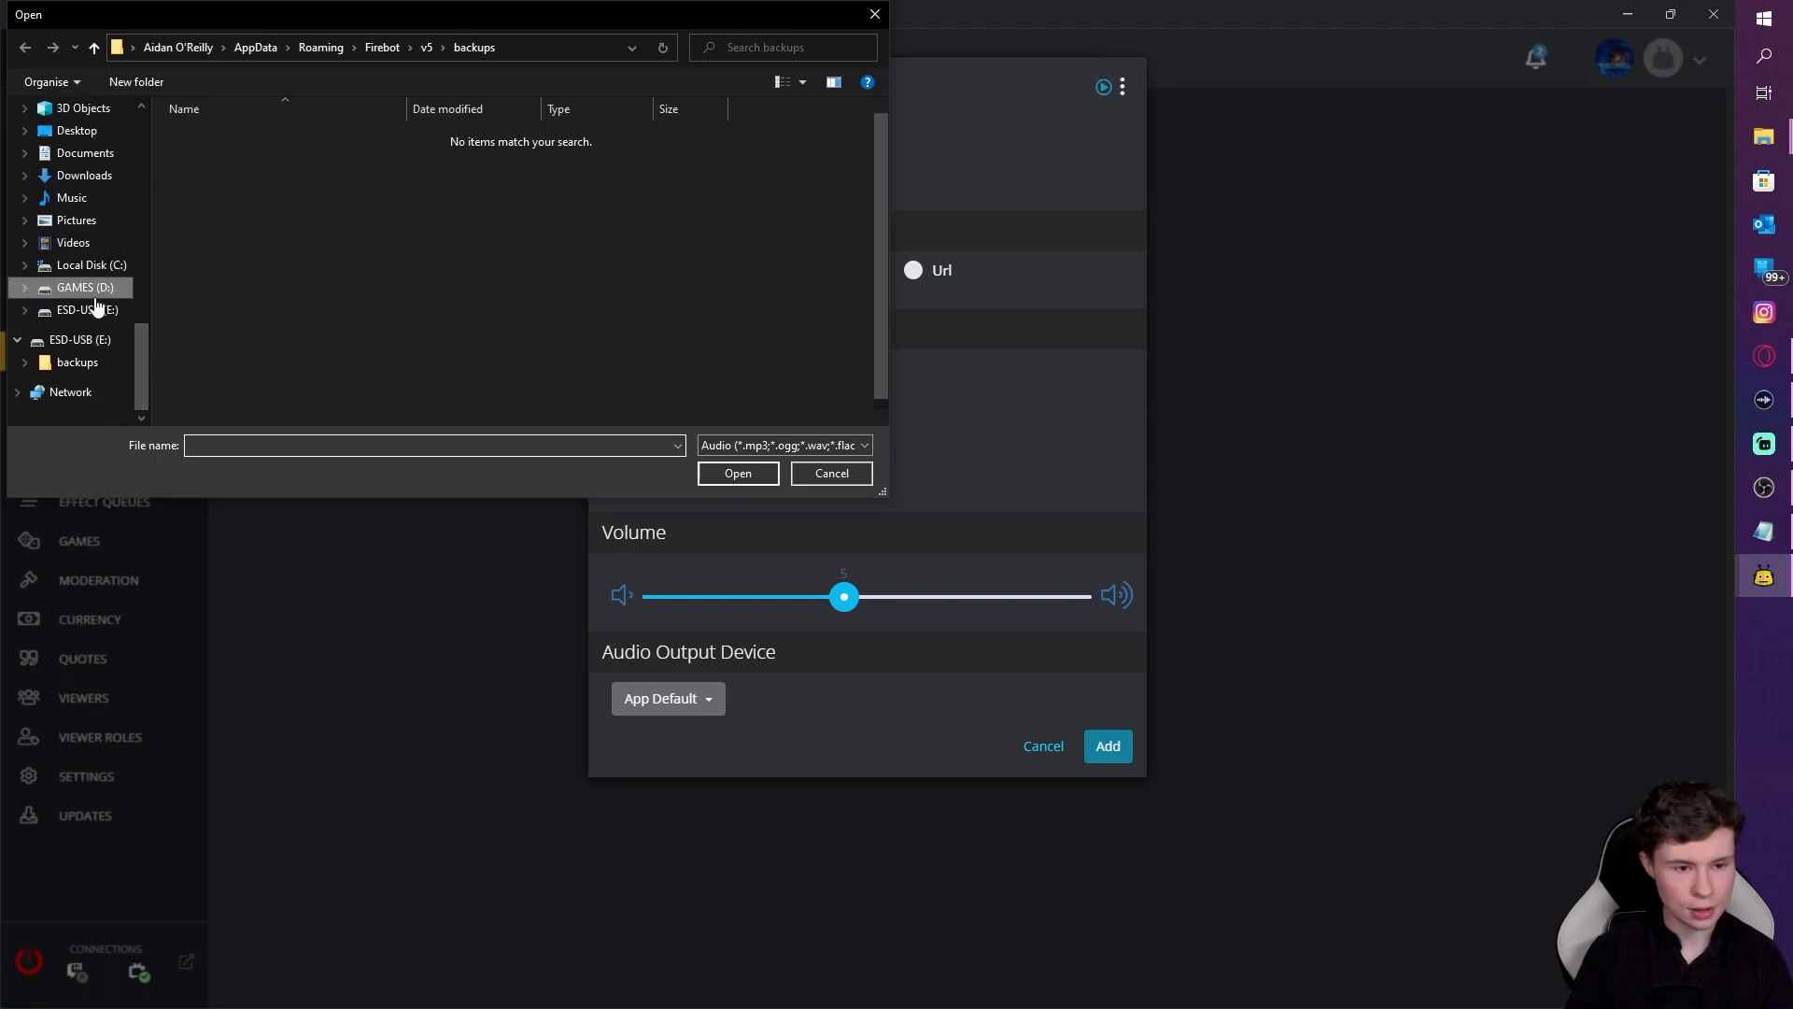
pyautogui.doubleClick(245, 308)
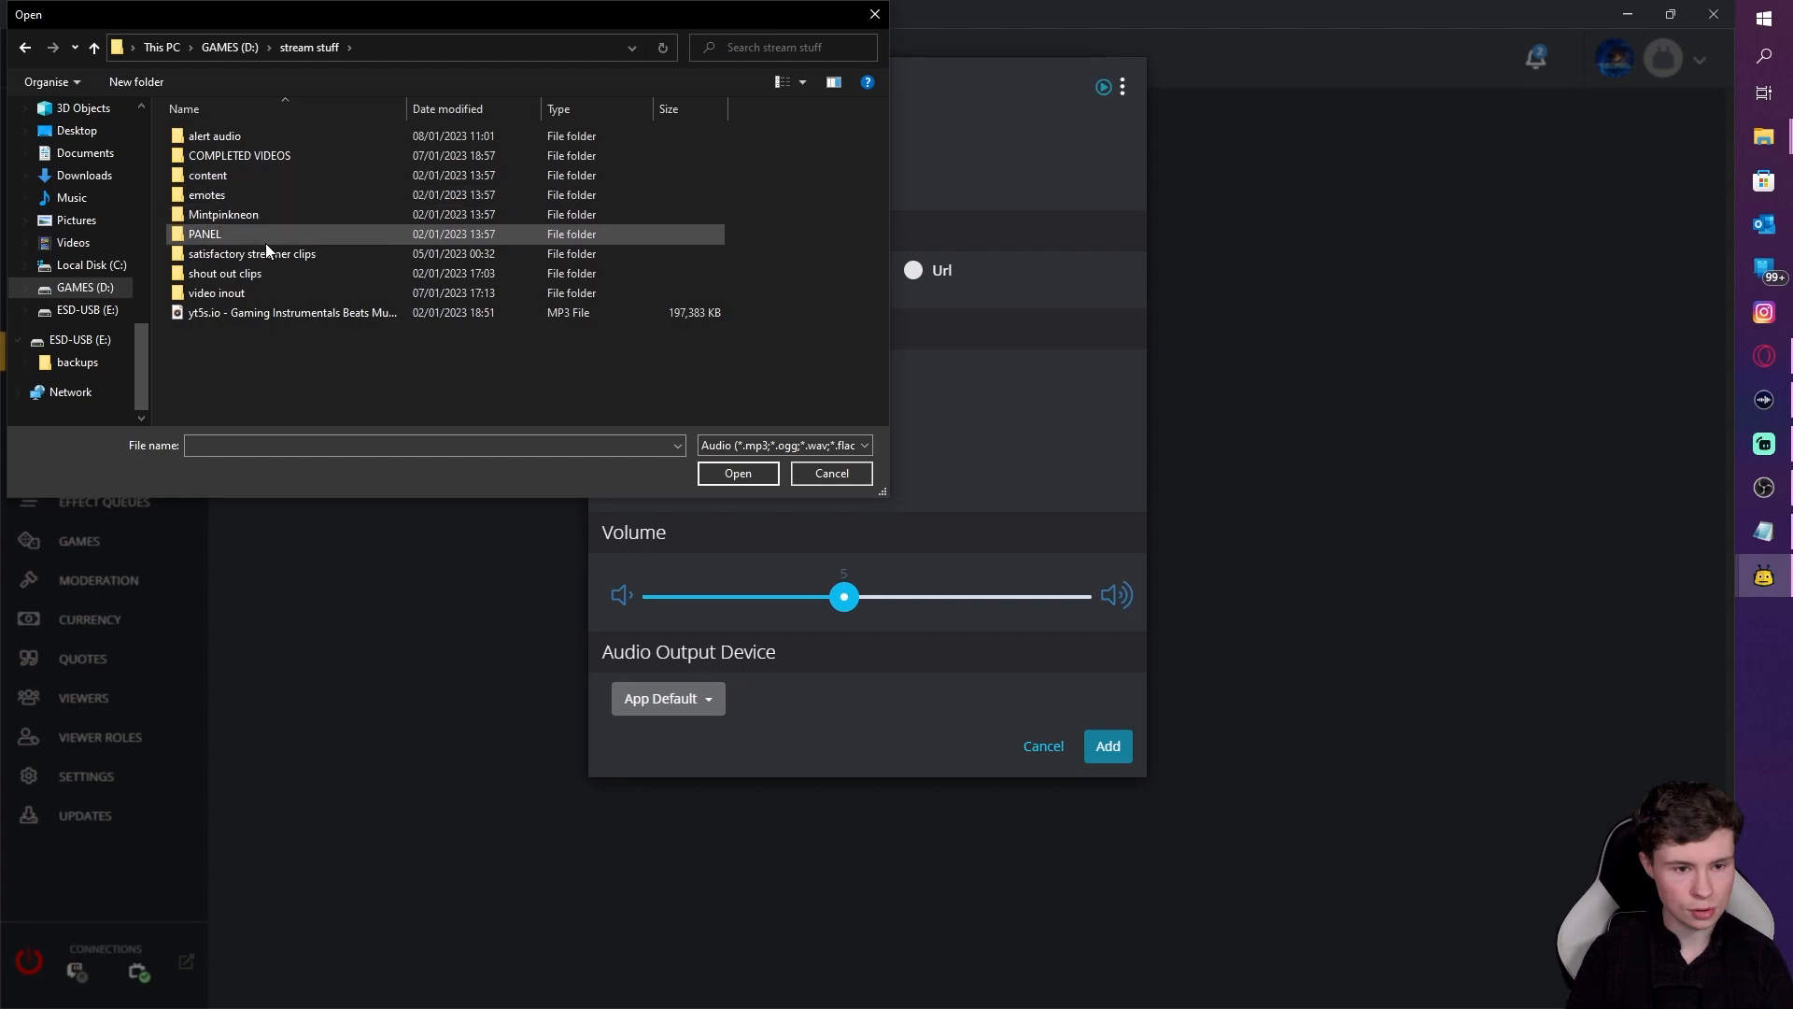
pyautogui.doubleClick(260, 137)
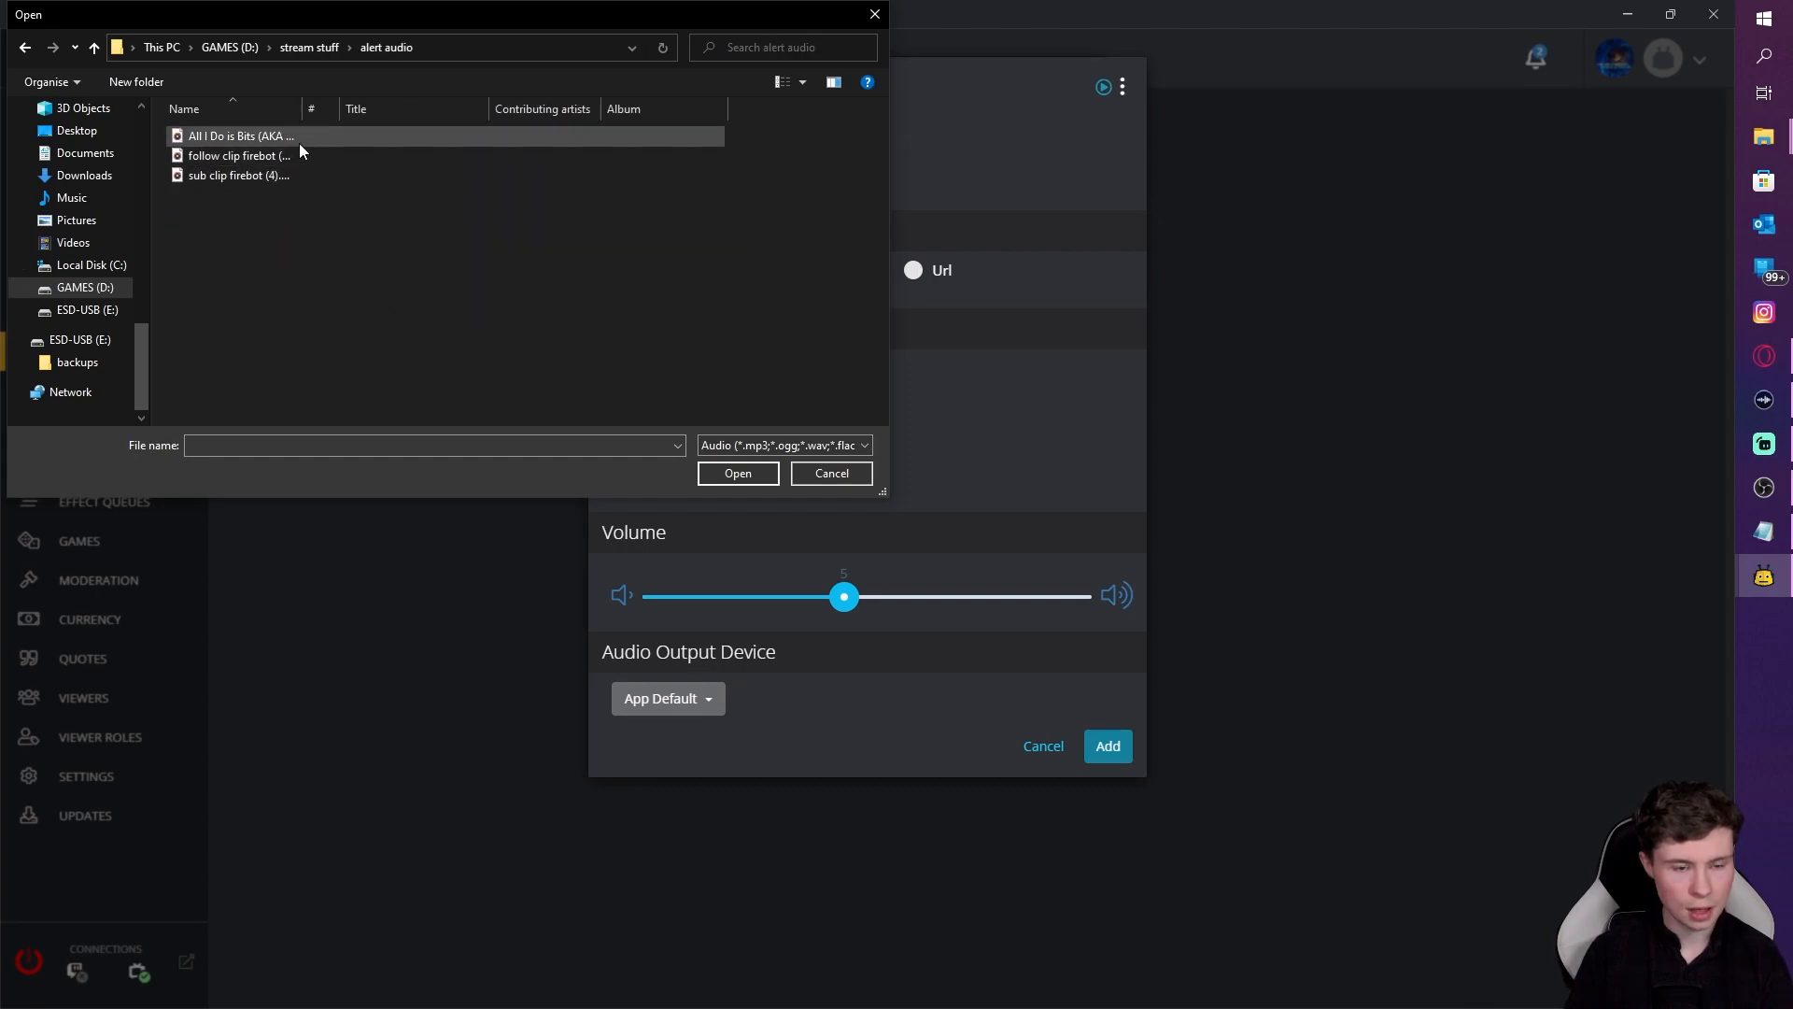
pyautogui.click(290, 164)
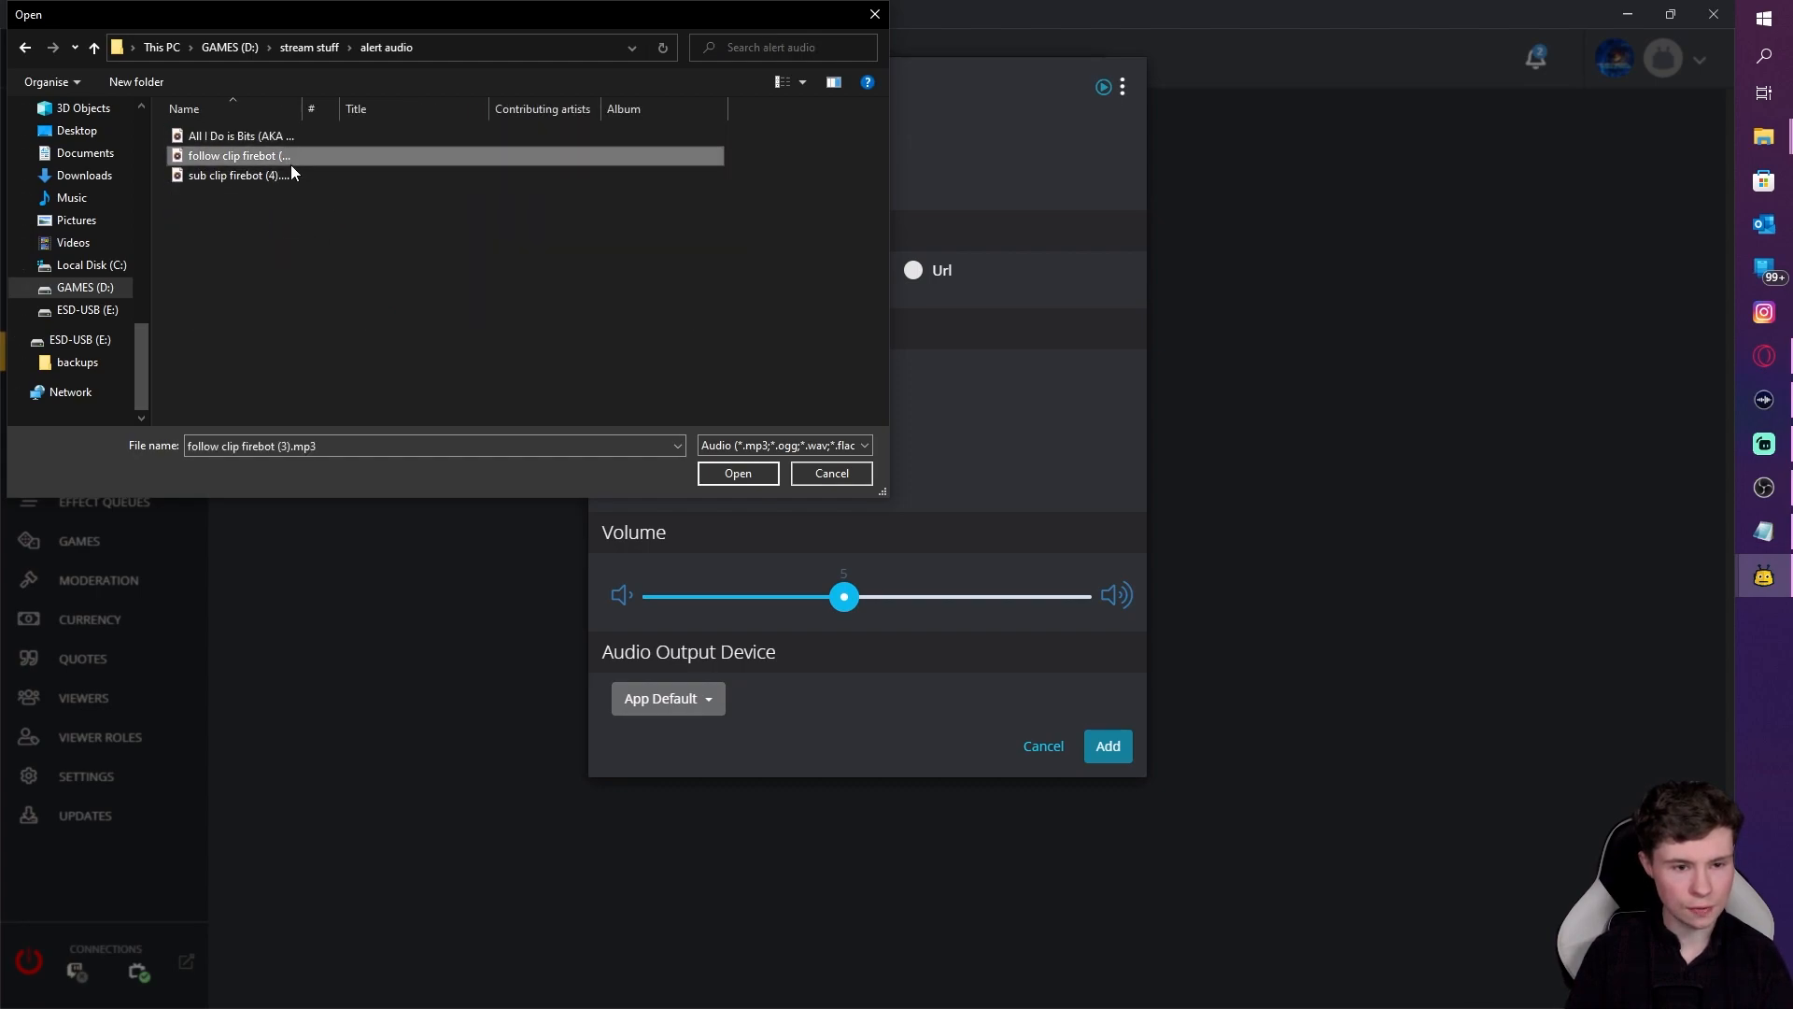
pyautogui.click(738, 476)
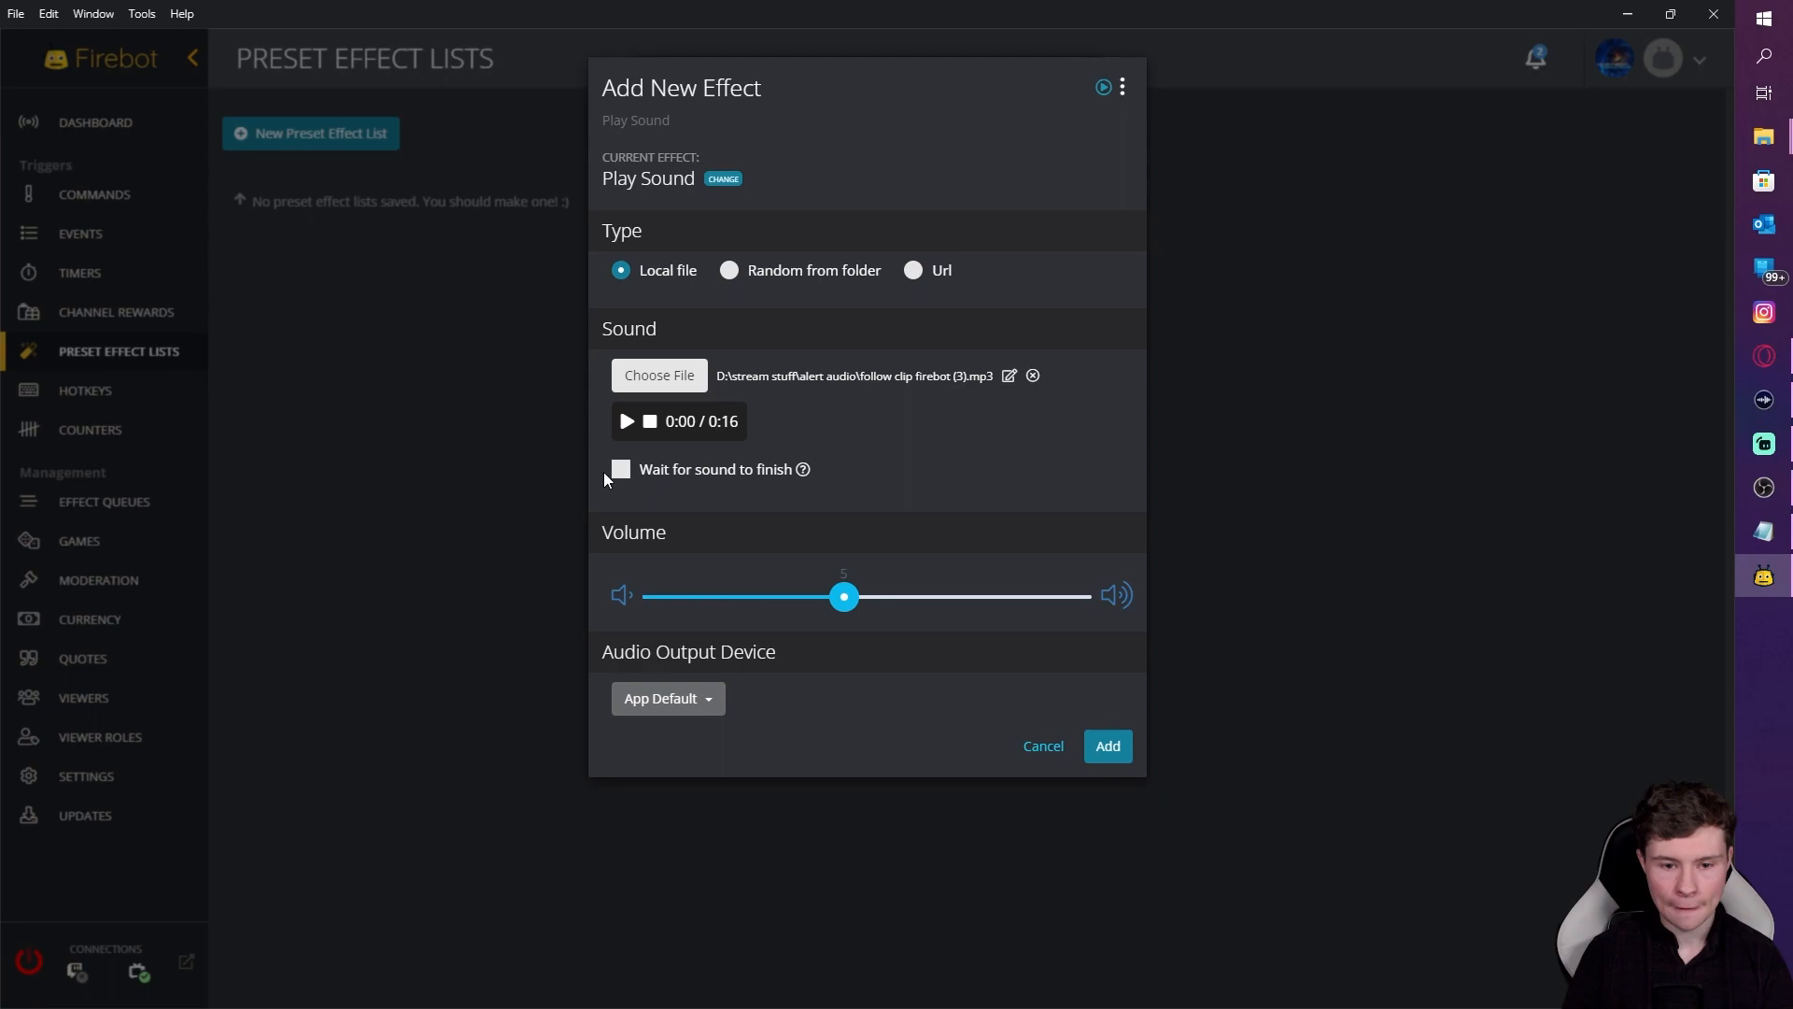
pyautogui.click(842, 600)
pyautogui.moveTo(808, 602)
pyautogui.mouseDown()
pyautogui.moveTo(752, 600)
pyautogui.moveTo(797, 607)
pyautogui.mouseUp()
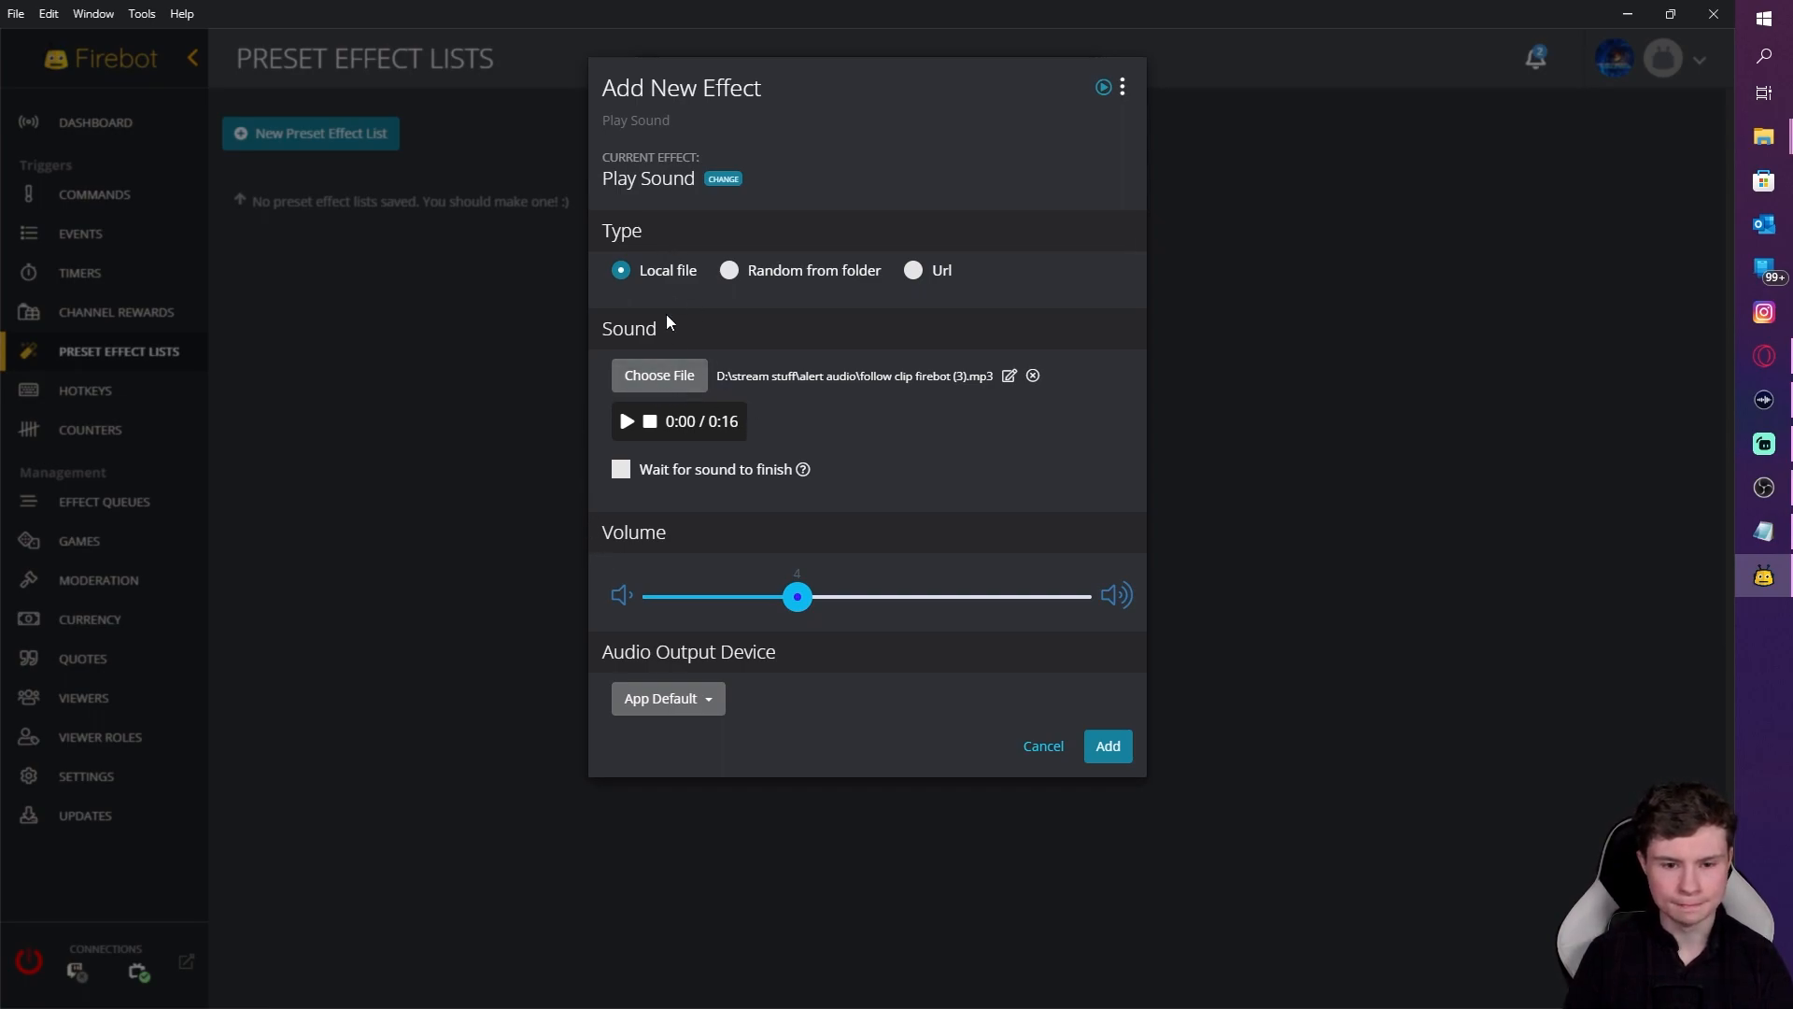
pyautogui.click(1100, 747)
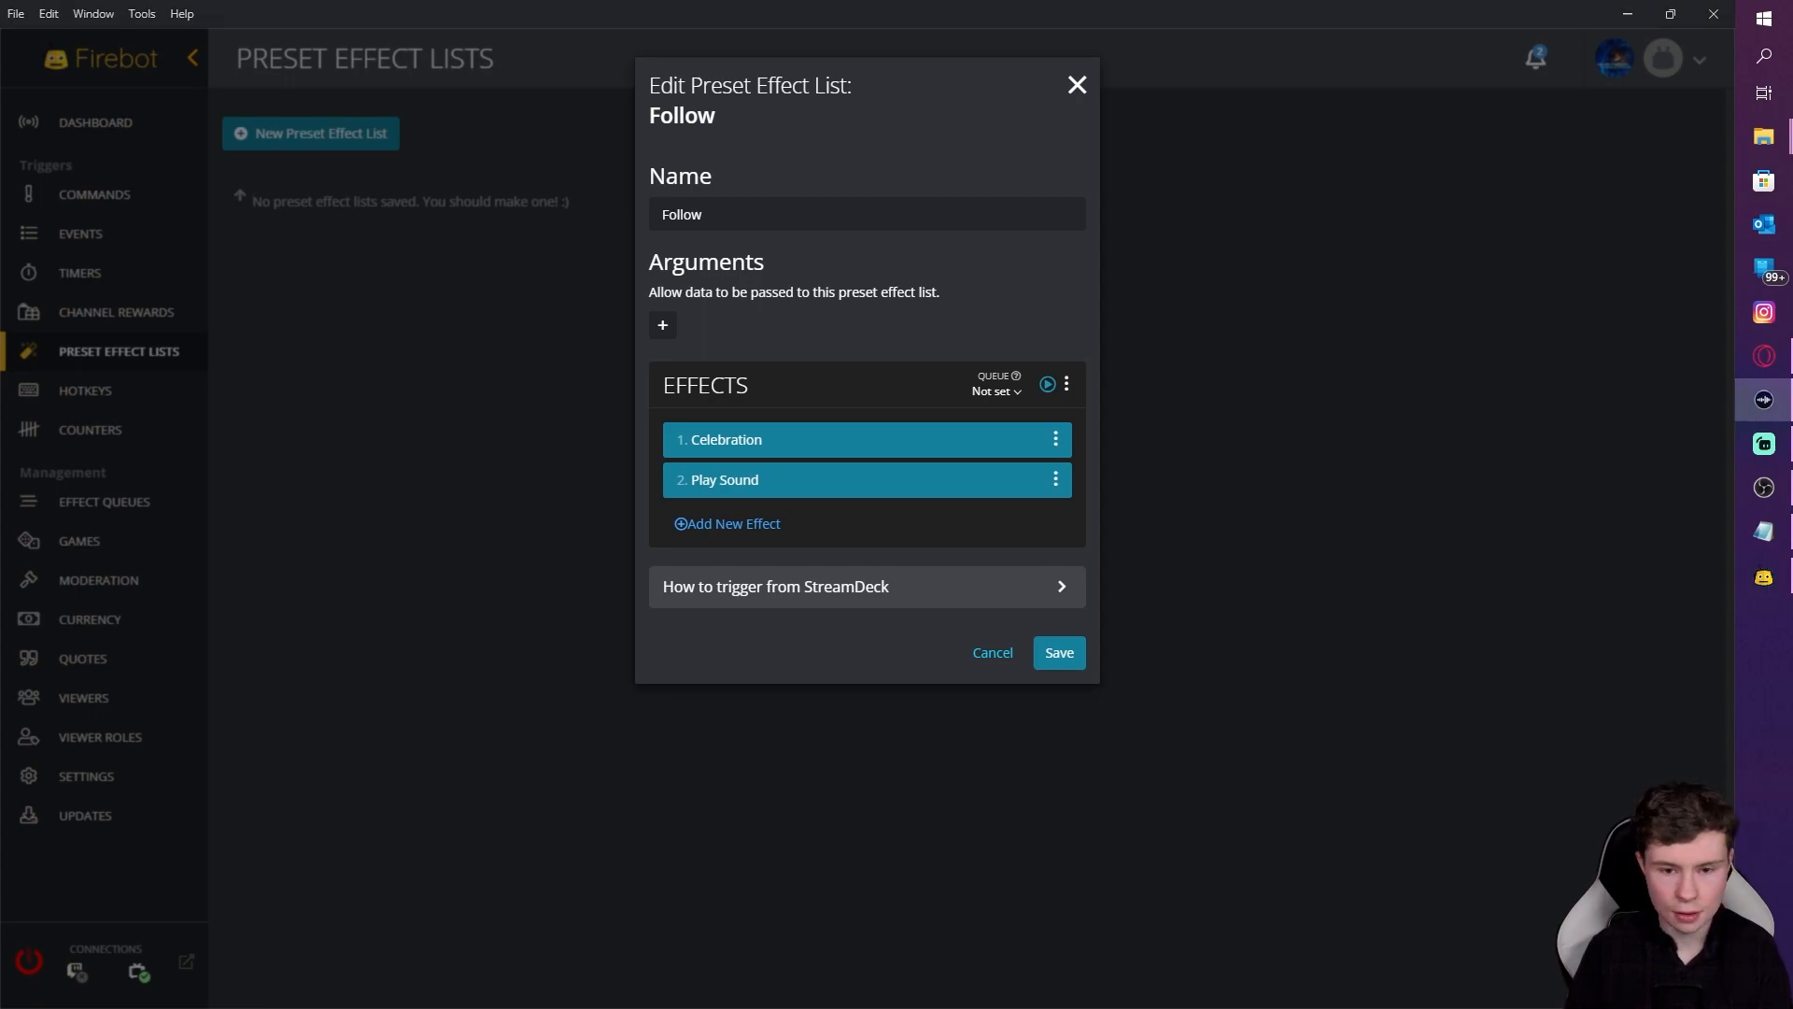
pyautogui.click(737, 480)
pyautogui.click(628, 420)
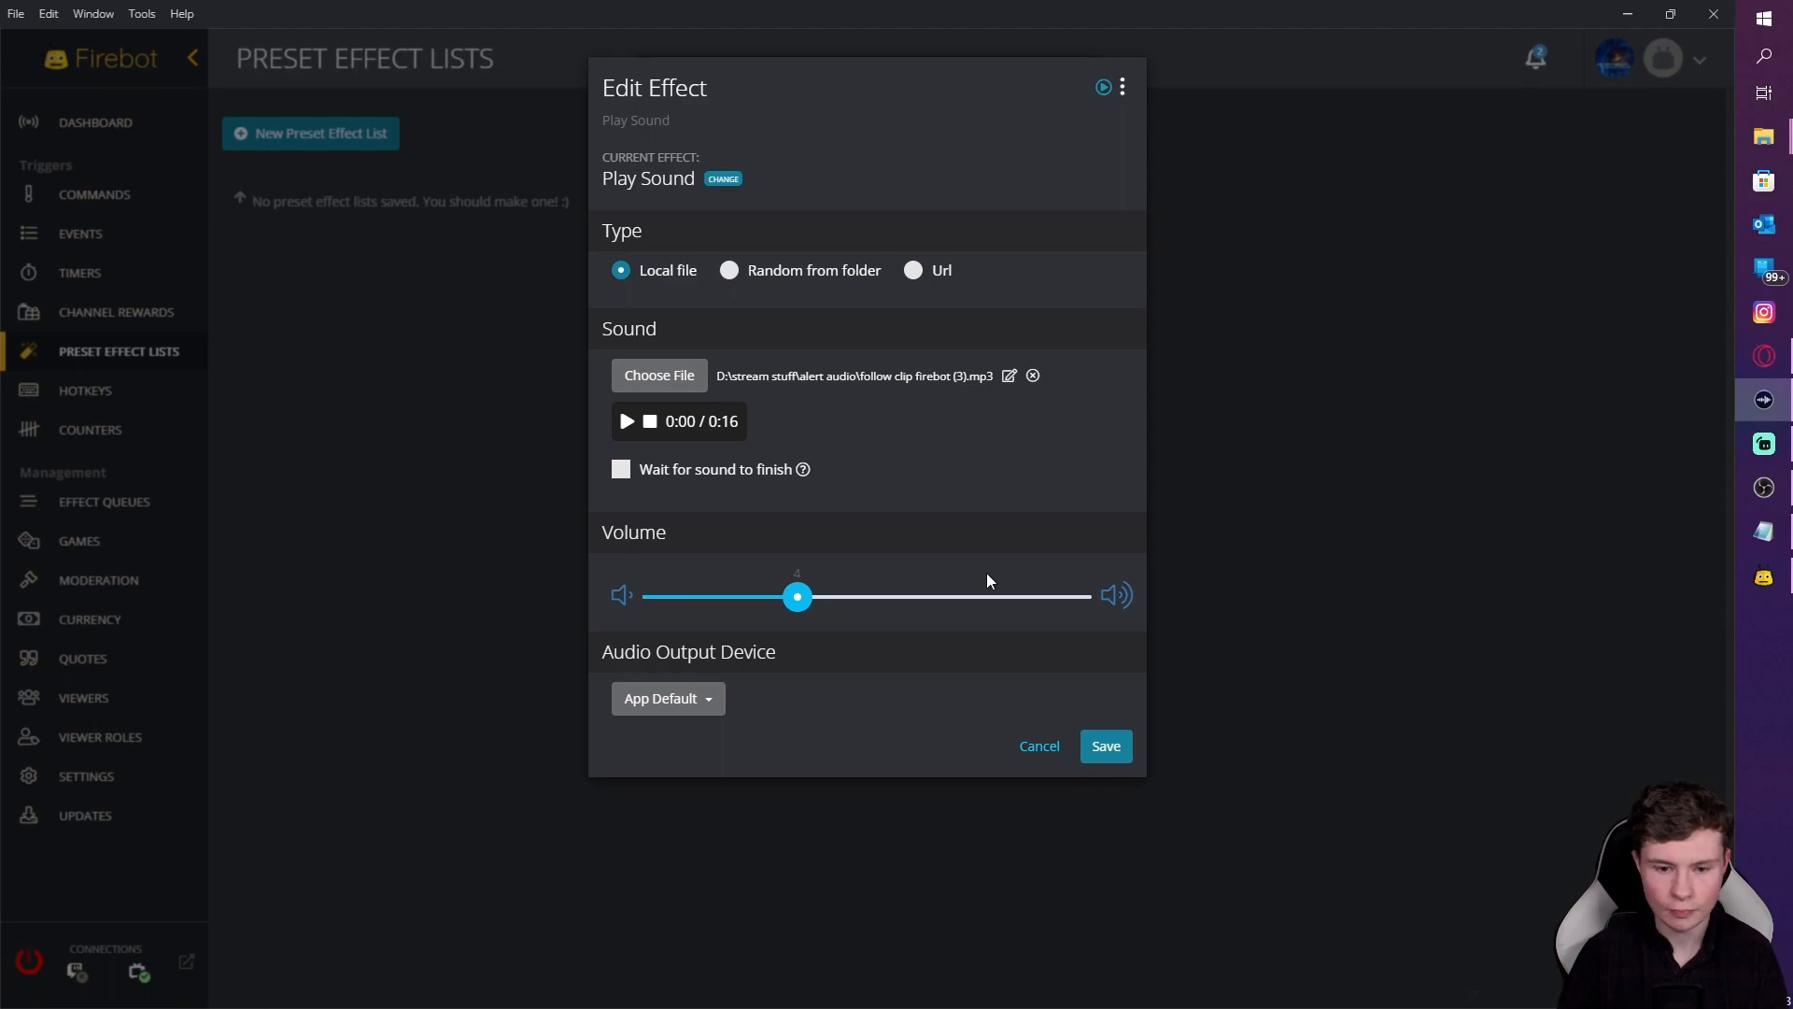
pyautogui.click(1070, 750)
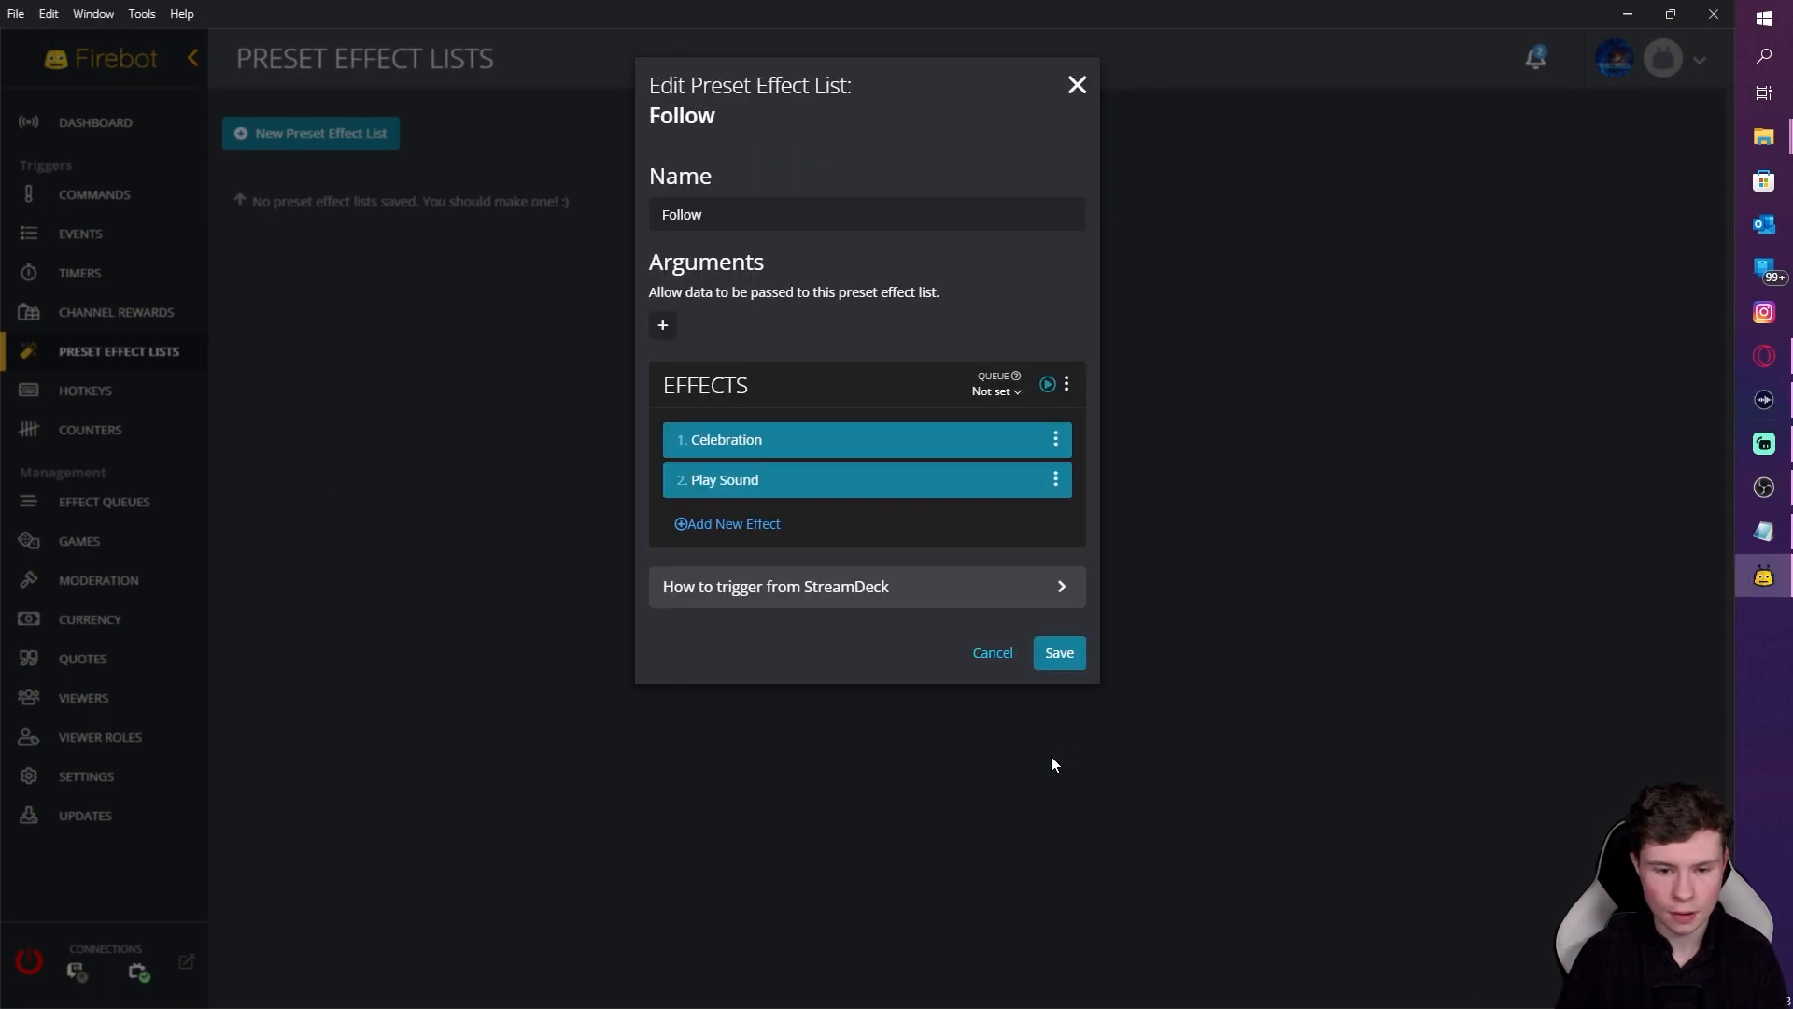
# Step: Add a Text-To-Speech effect as the Follow list's third effect
pyautogui.click(726, 529)
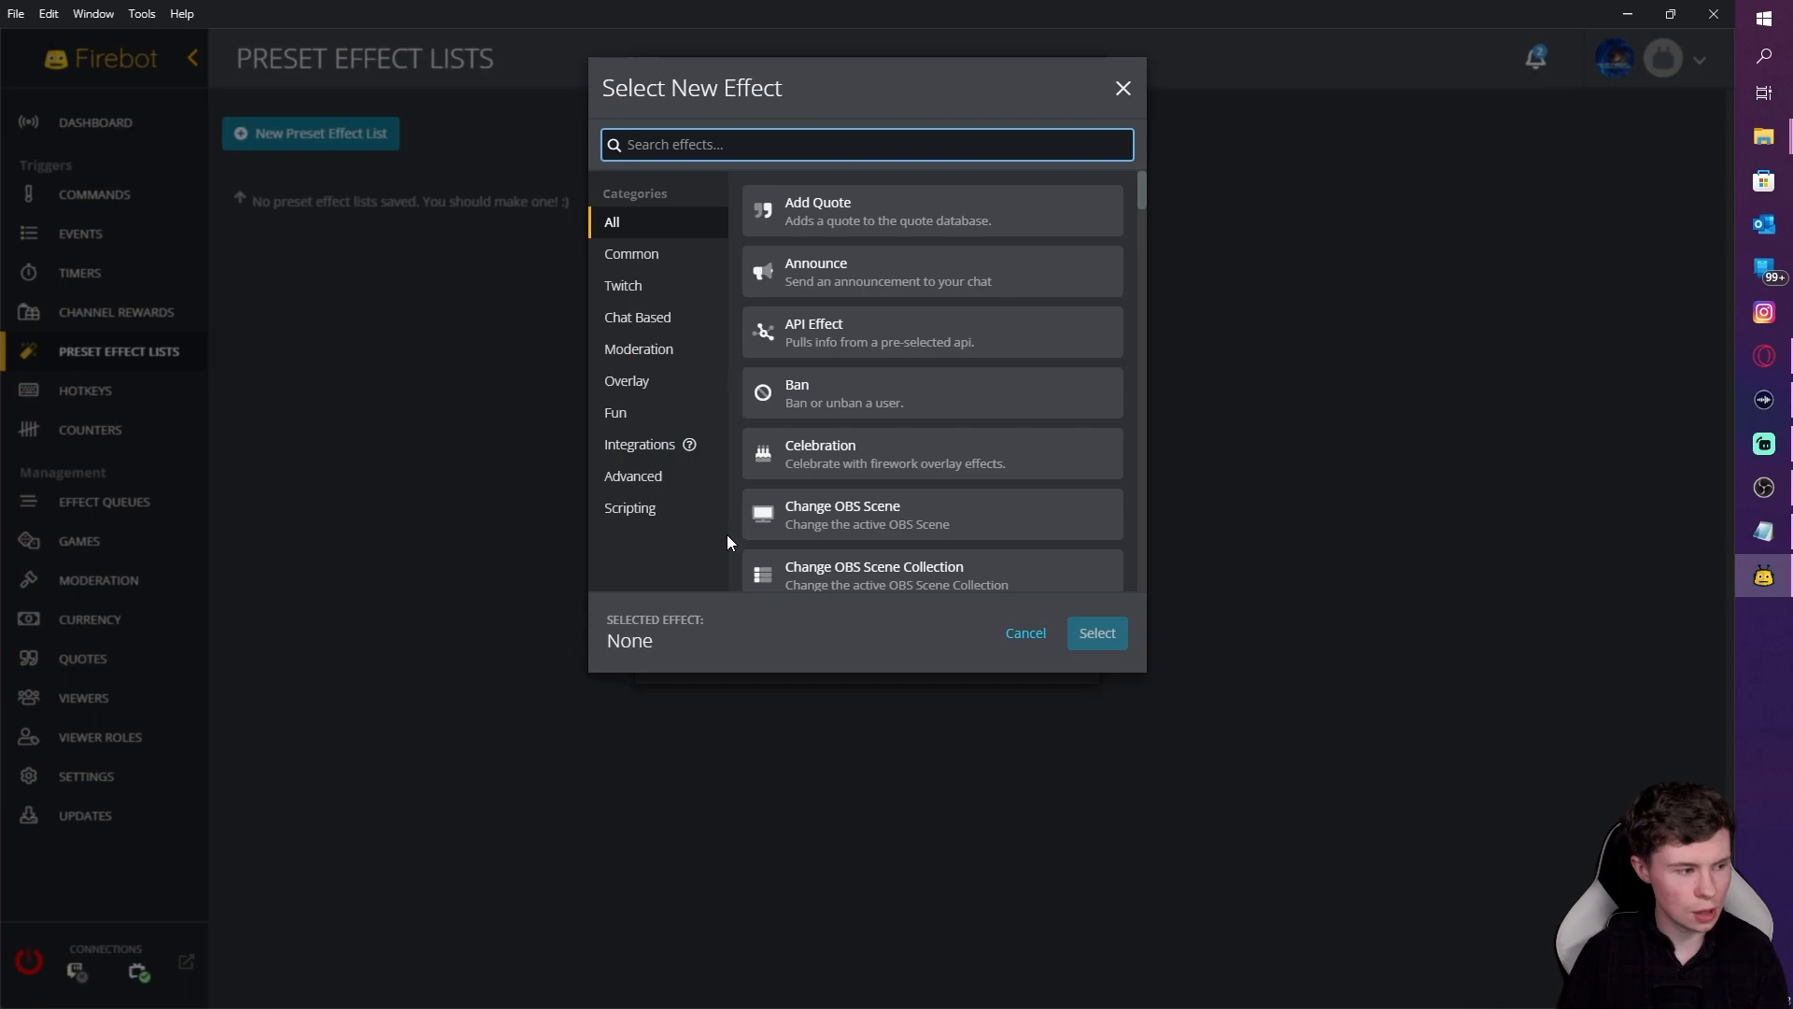
pyautogui.write('text')
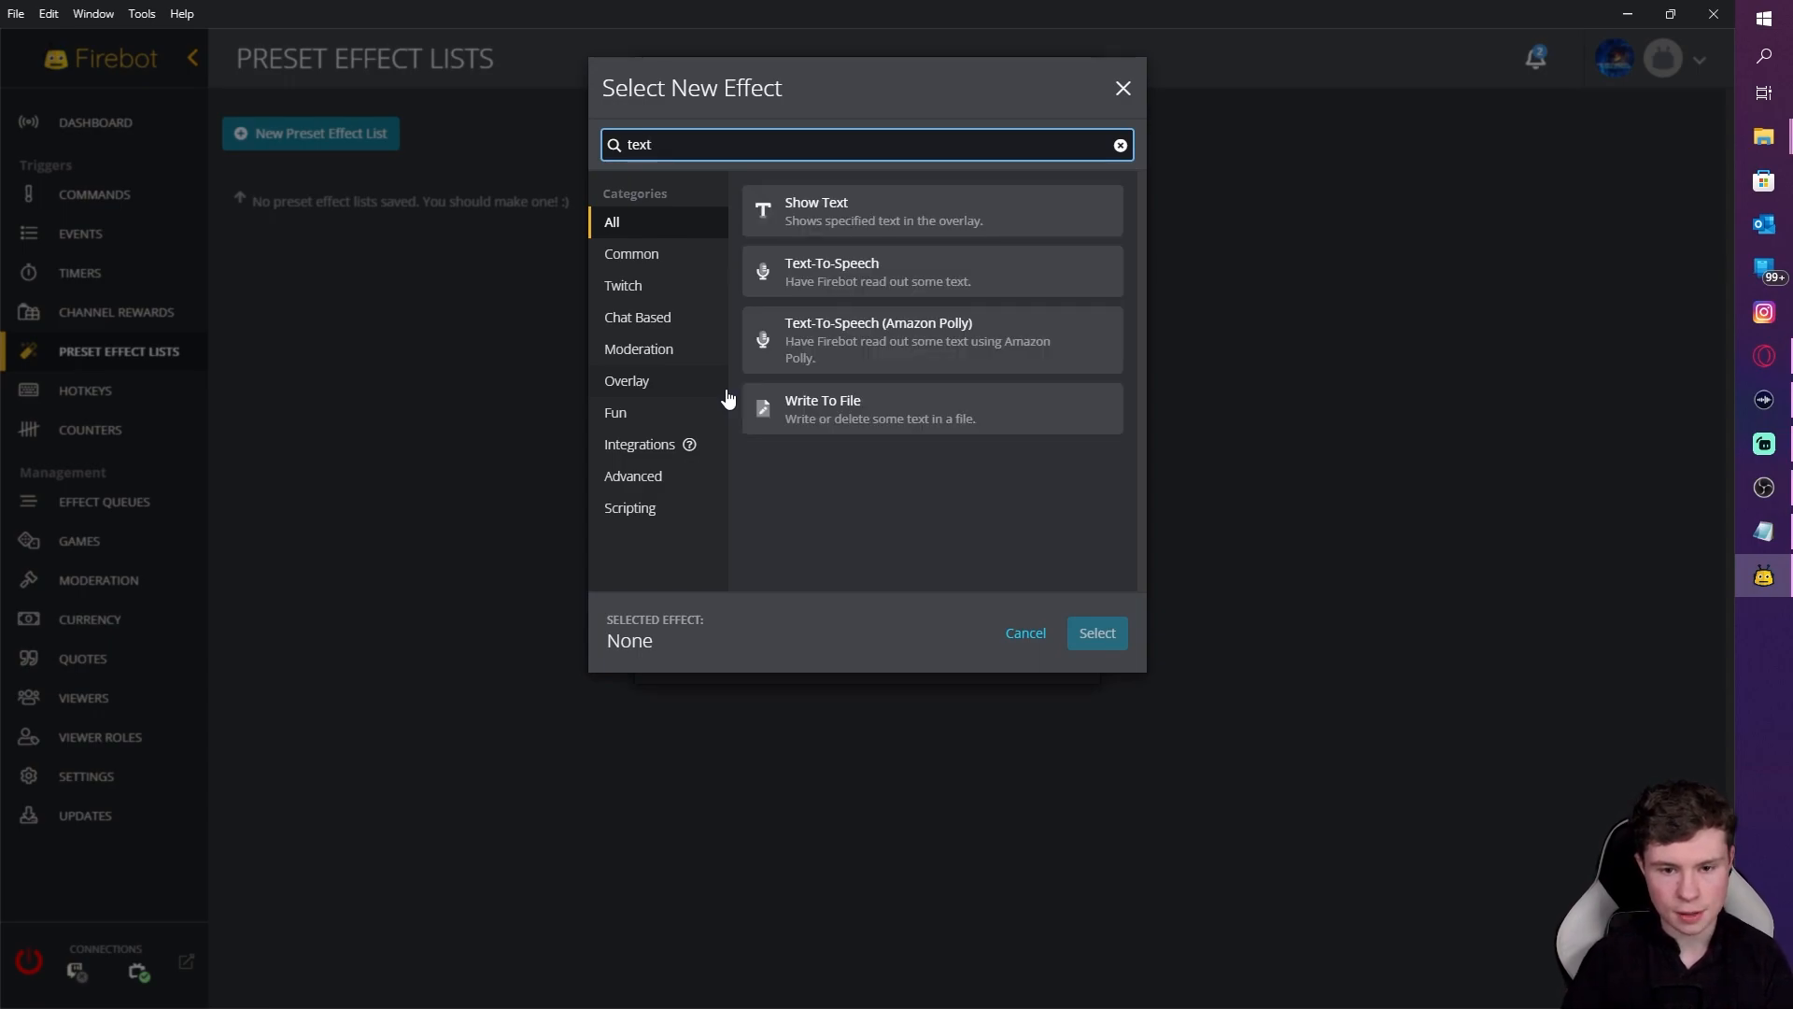
pyautogui.click(841, 280)
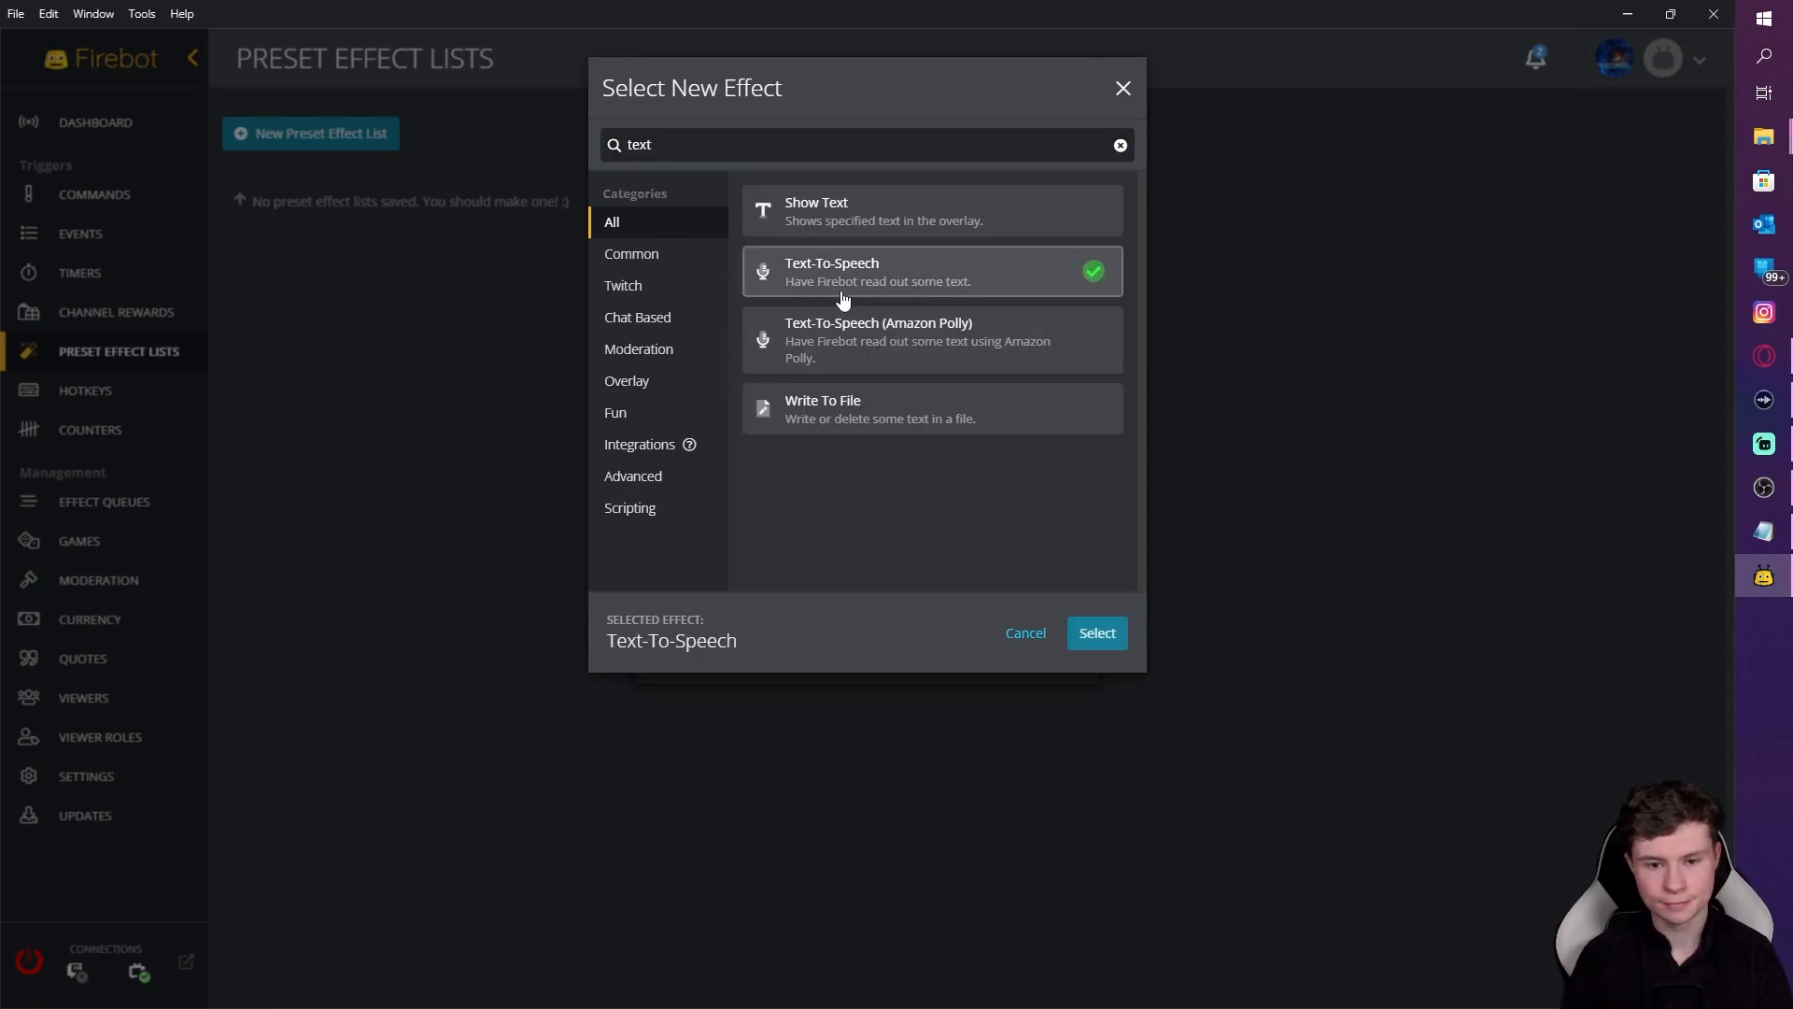
pyautogui.click(1095, 635)
# Step: Paste the follower welcome message as the spoken text, add it, and save the Follow list
pyautogui.hotkey('alt', 'Tab')
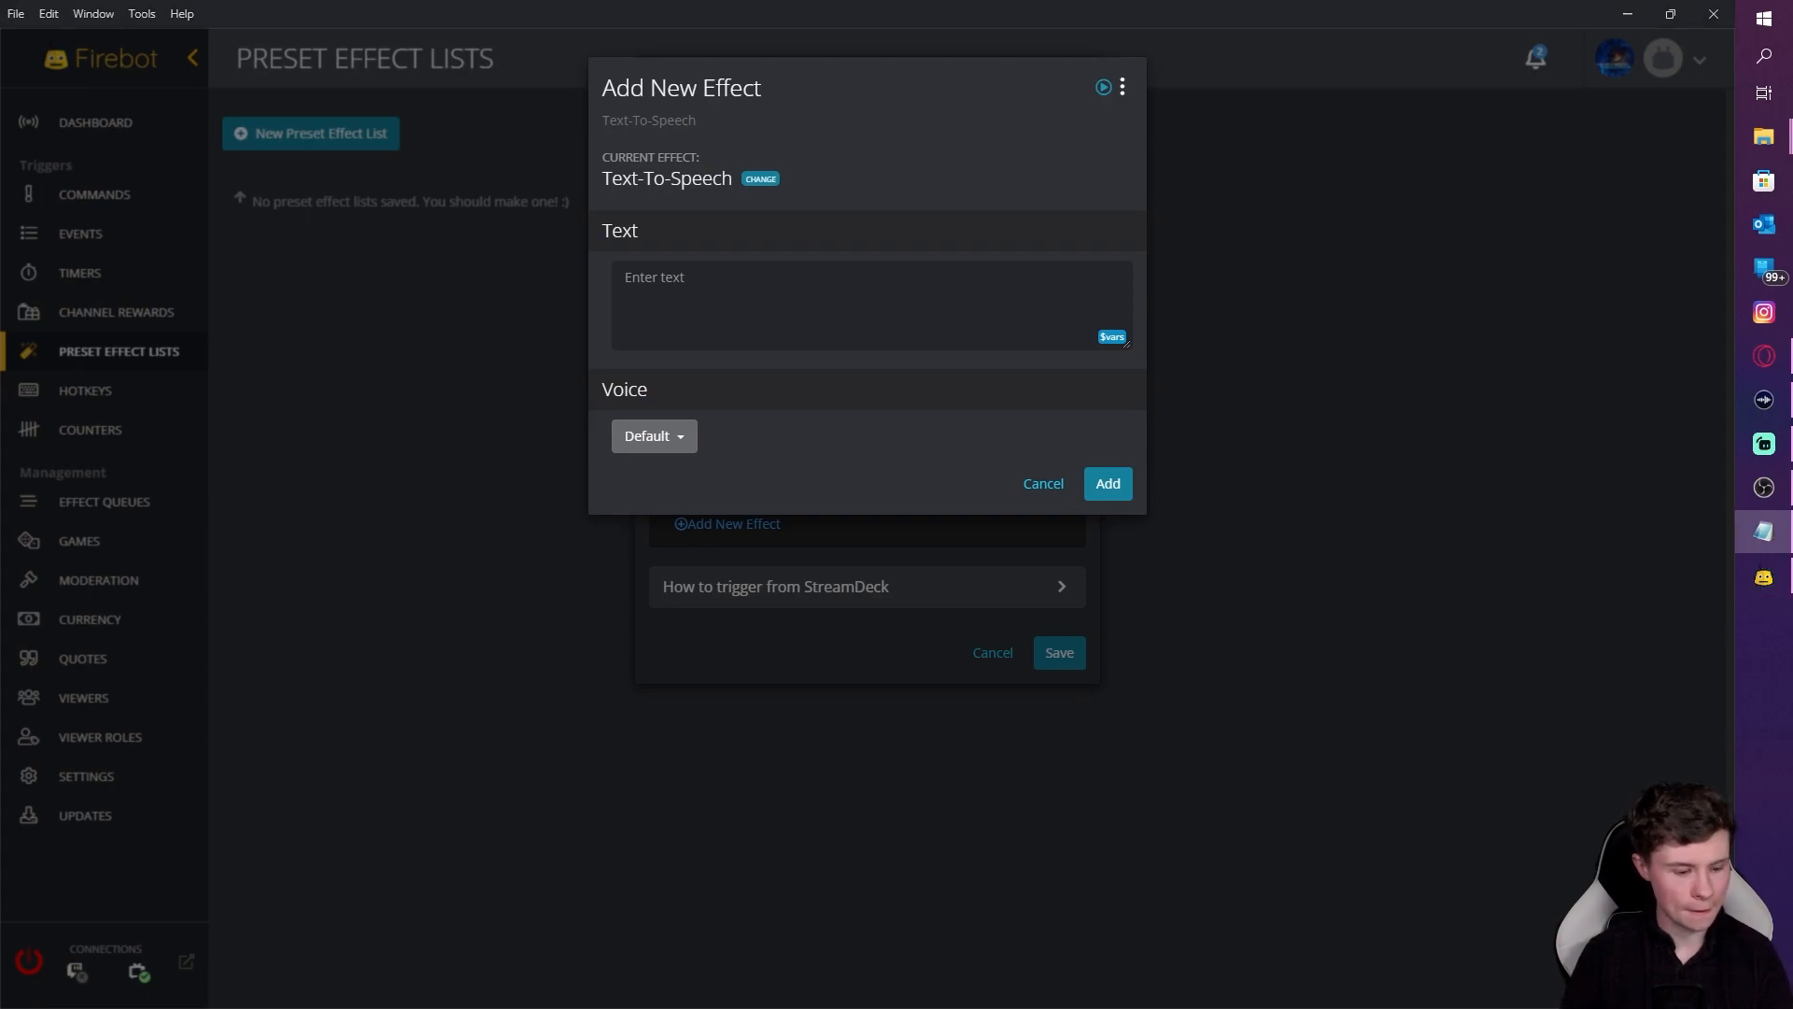
pyautogui.hotkey('alt', 'Tab')
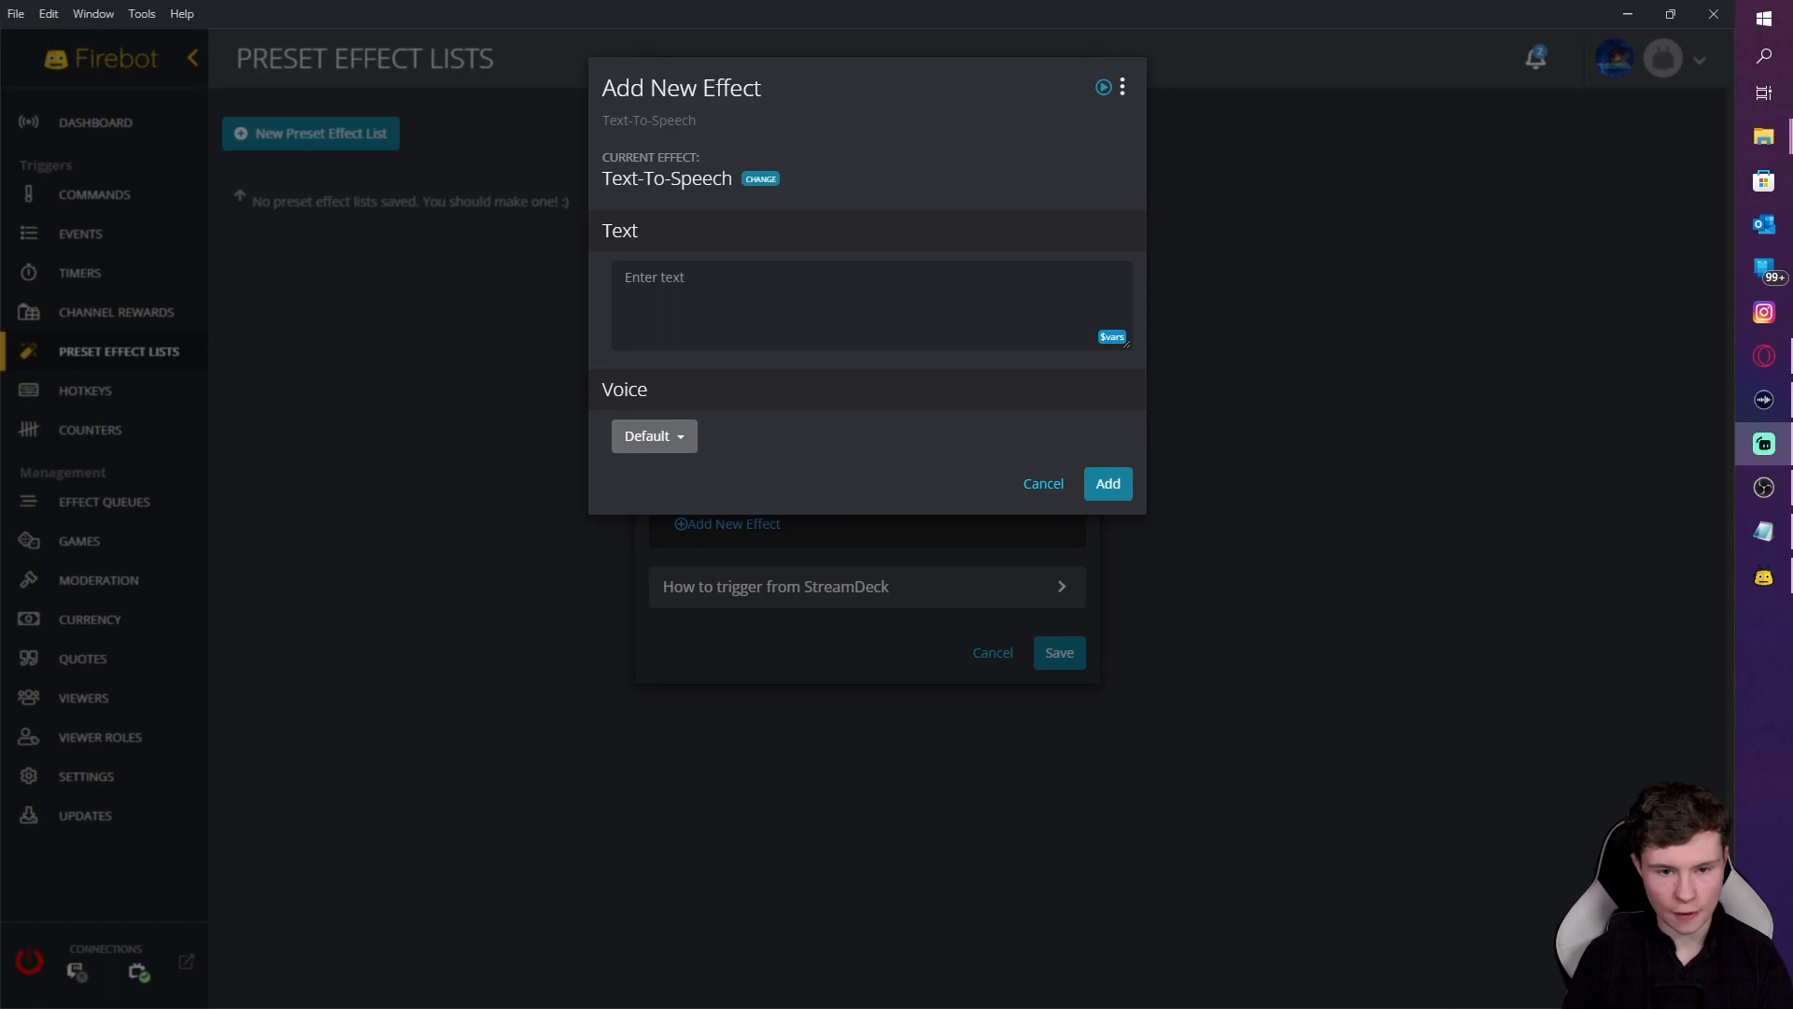
pyautogui.click(735, 329)
pyautogui.write('welcome $user to the hooha faction, thankyou for following,')
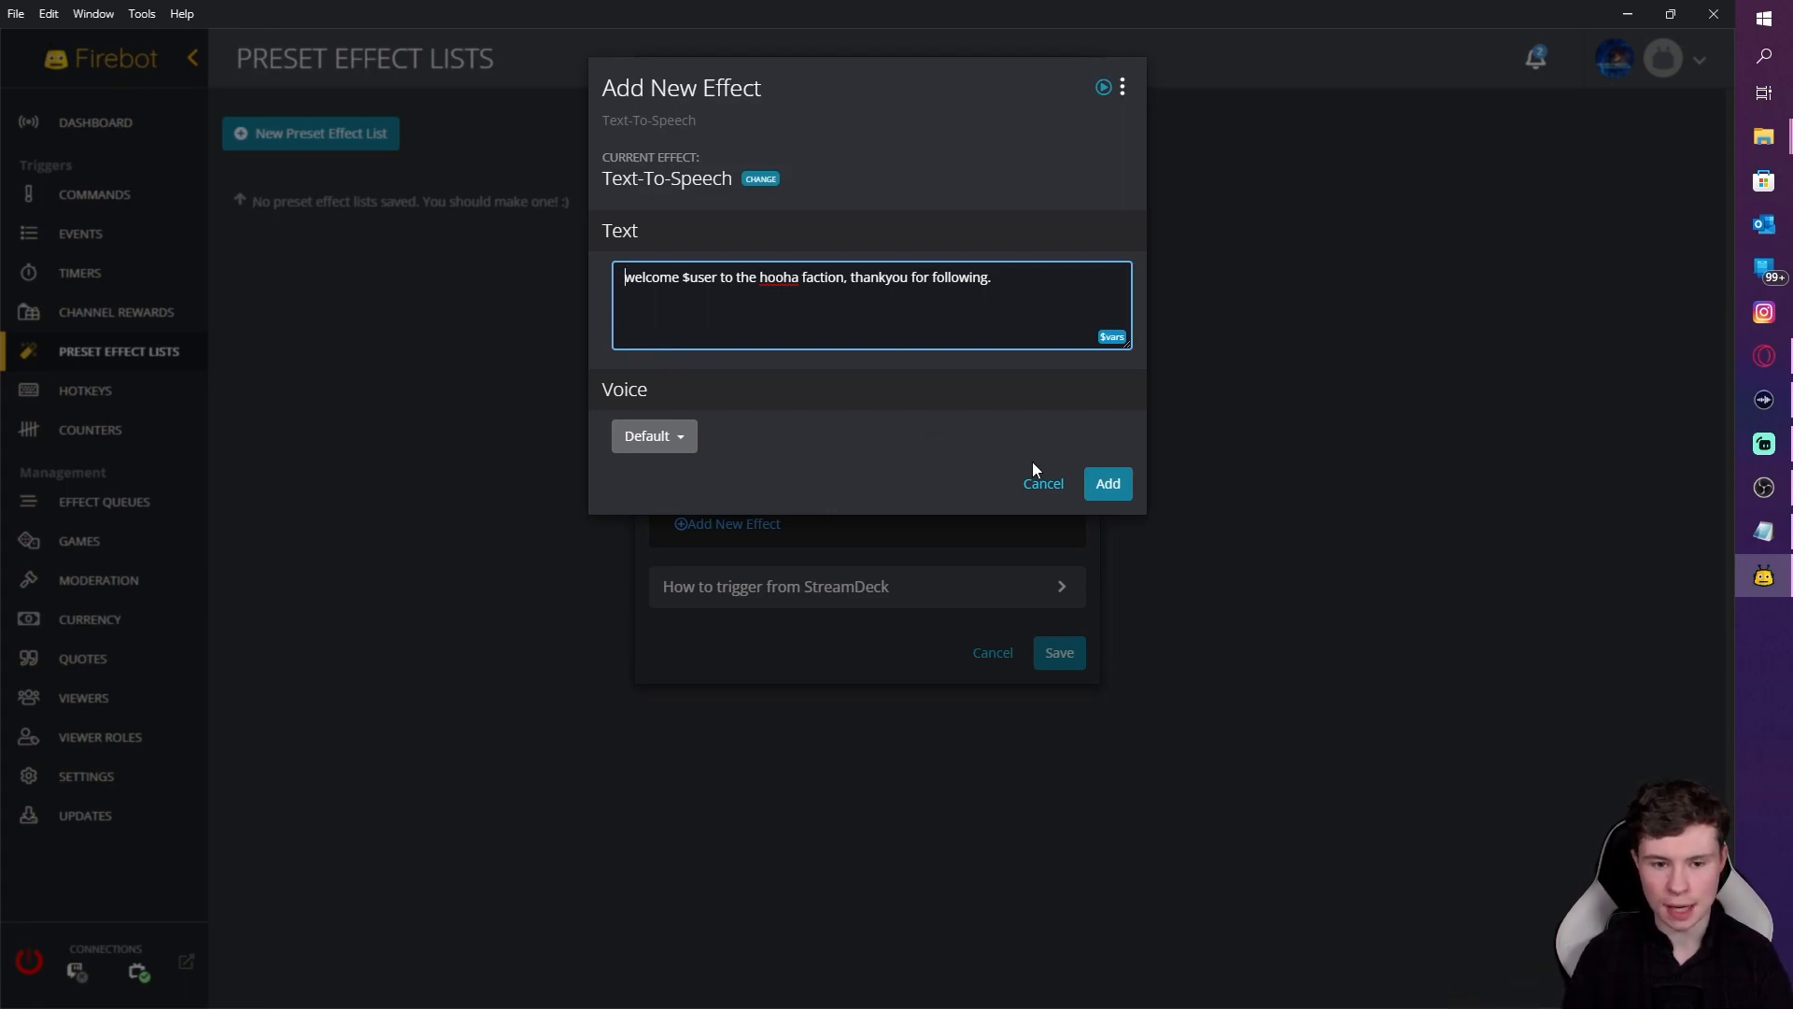
pyautogui.click(1106, 487)
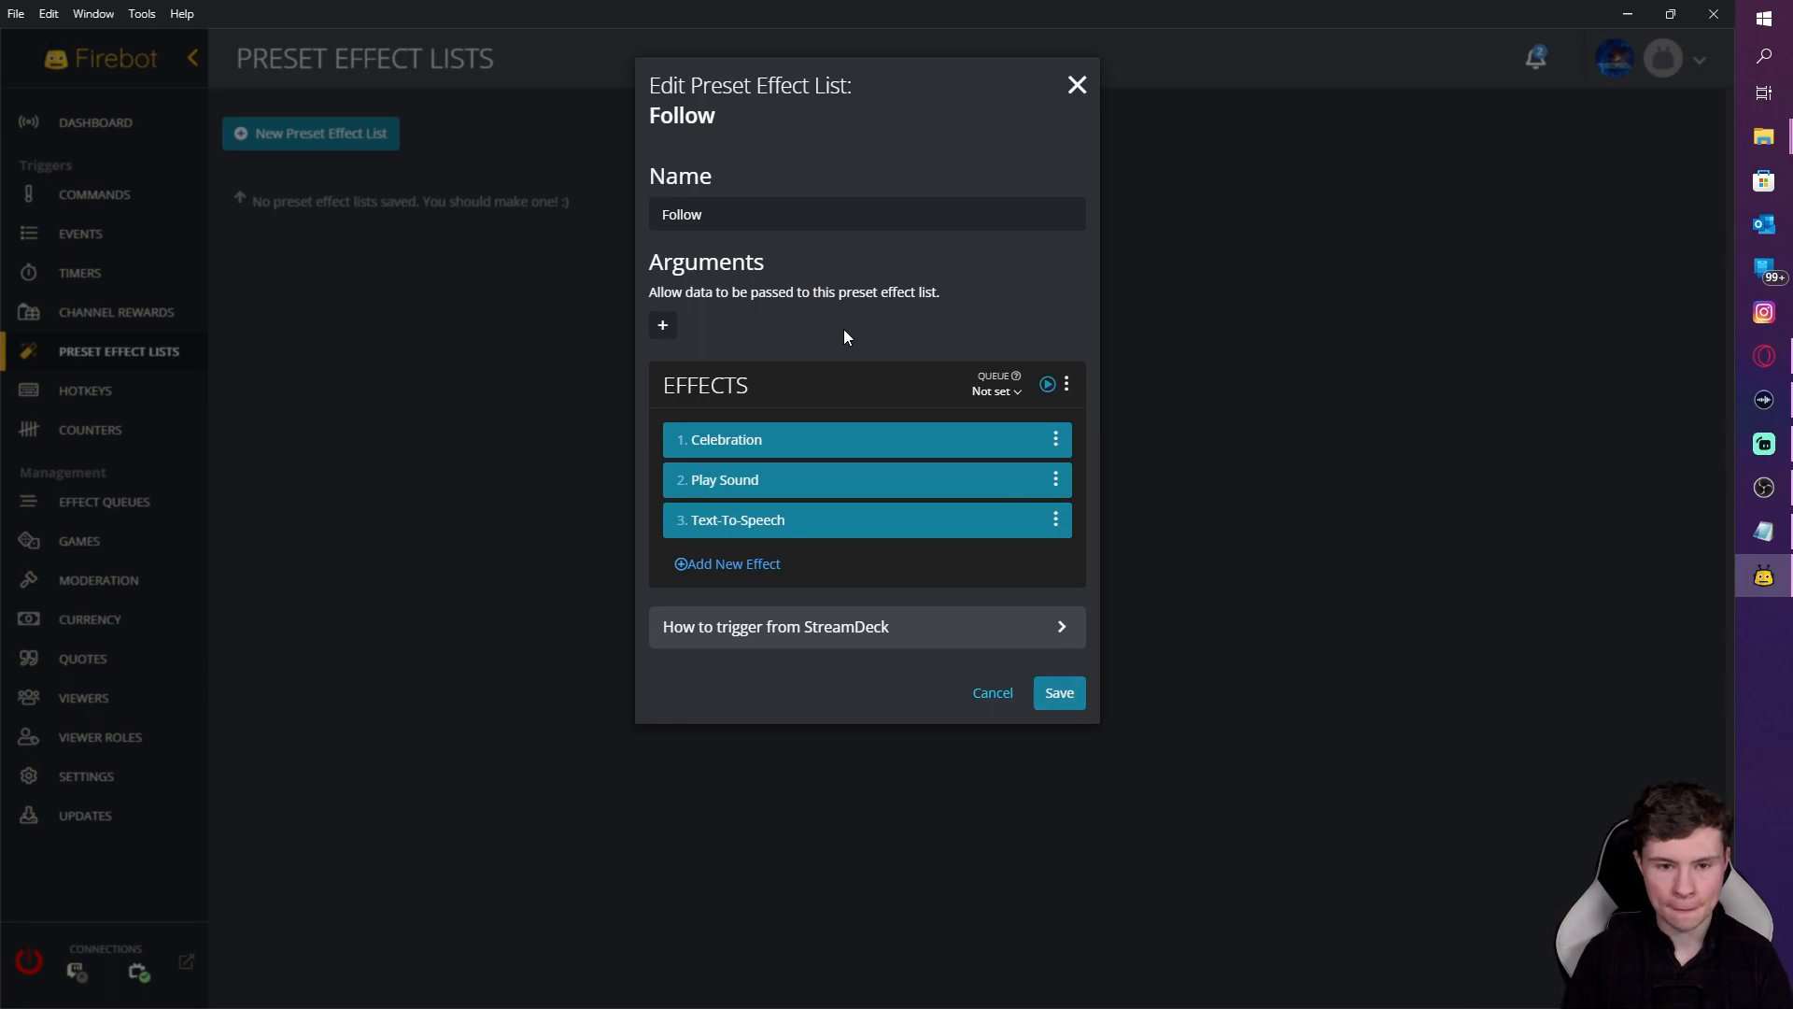
pyautogui.click(1064, 694)
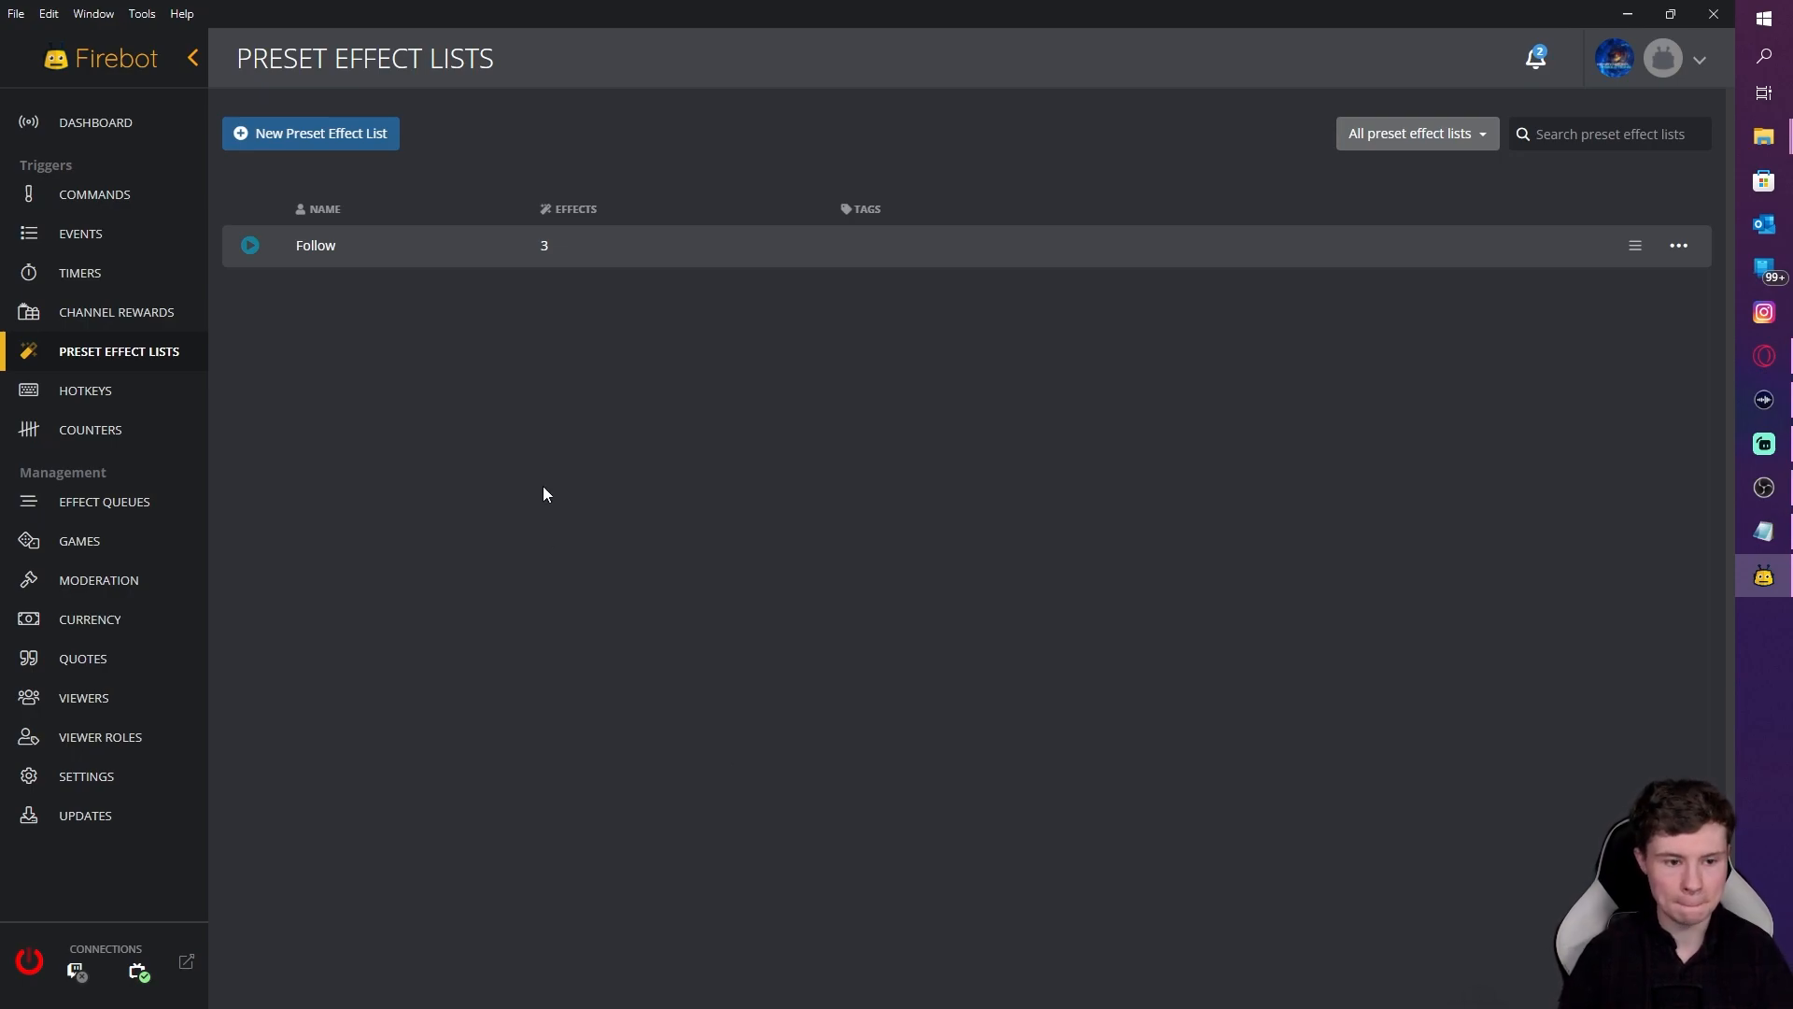
# Step: Create a preset effect list named Cheer and add a Celebration effect of type Fireworks
pyautogui.click(279, 150)
pyautogui.click(744, 186)
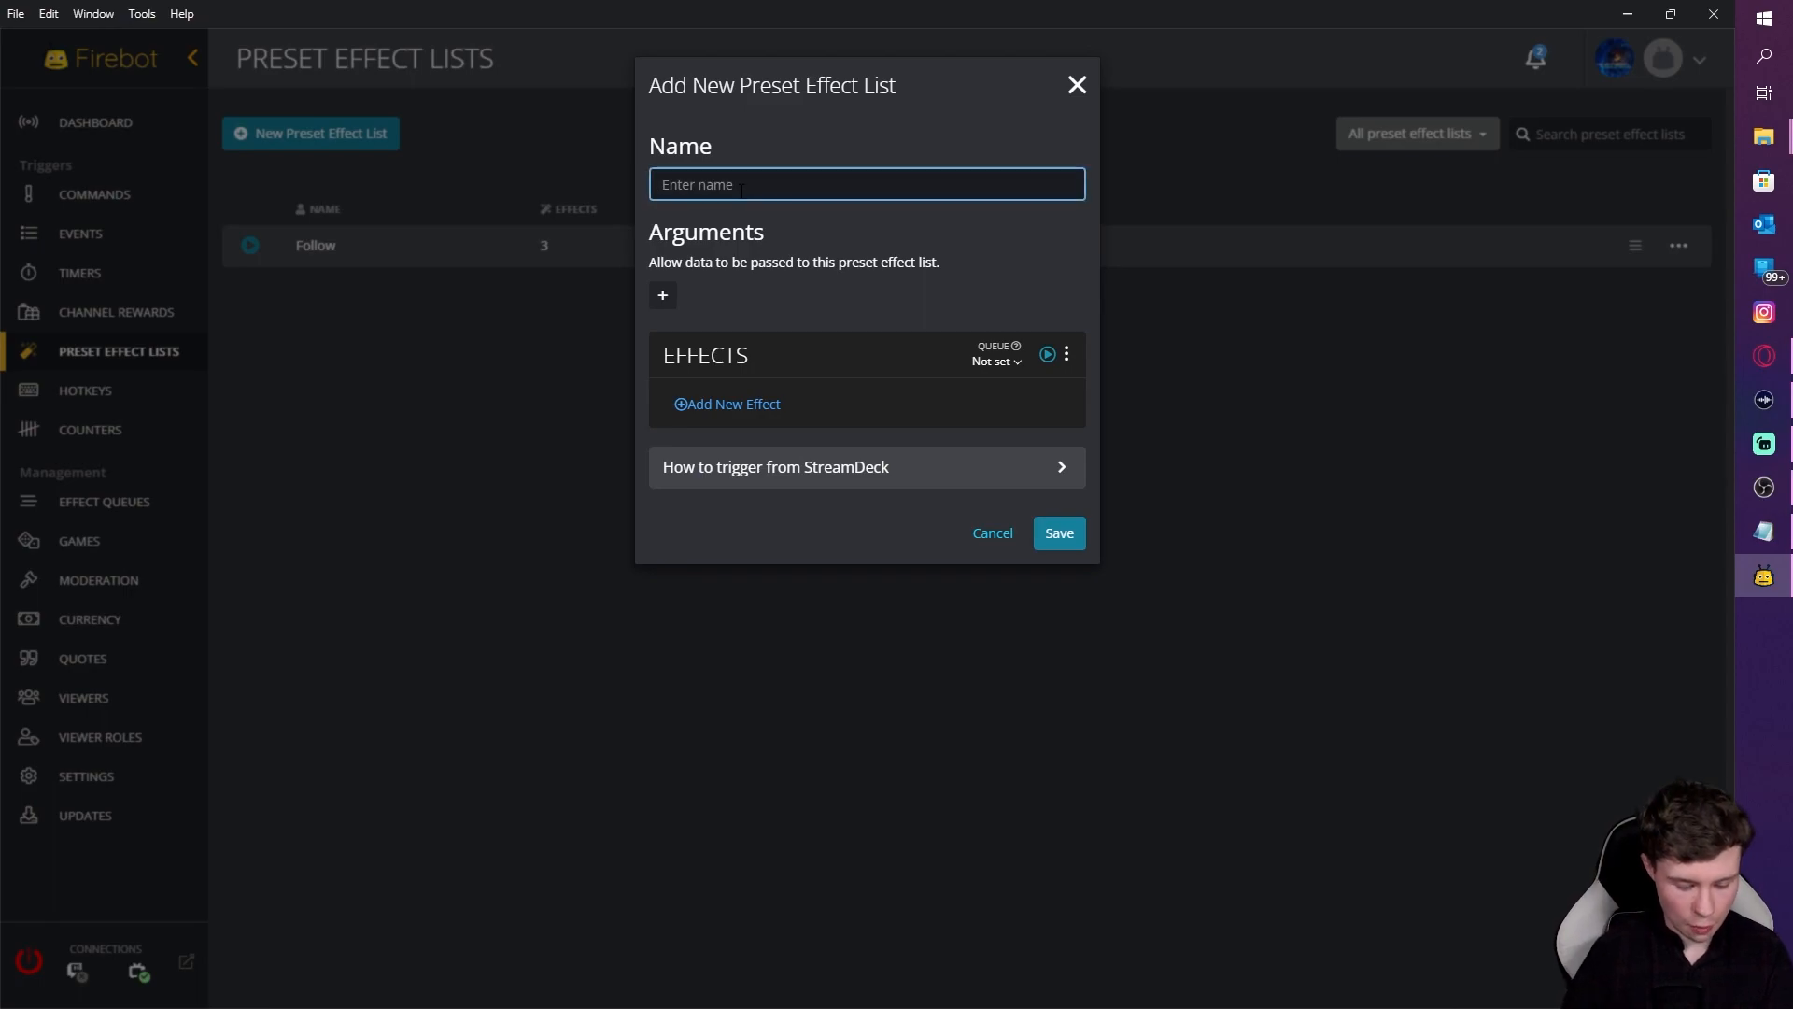
pyautogui.write('Cheer')
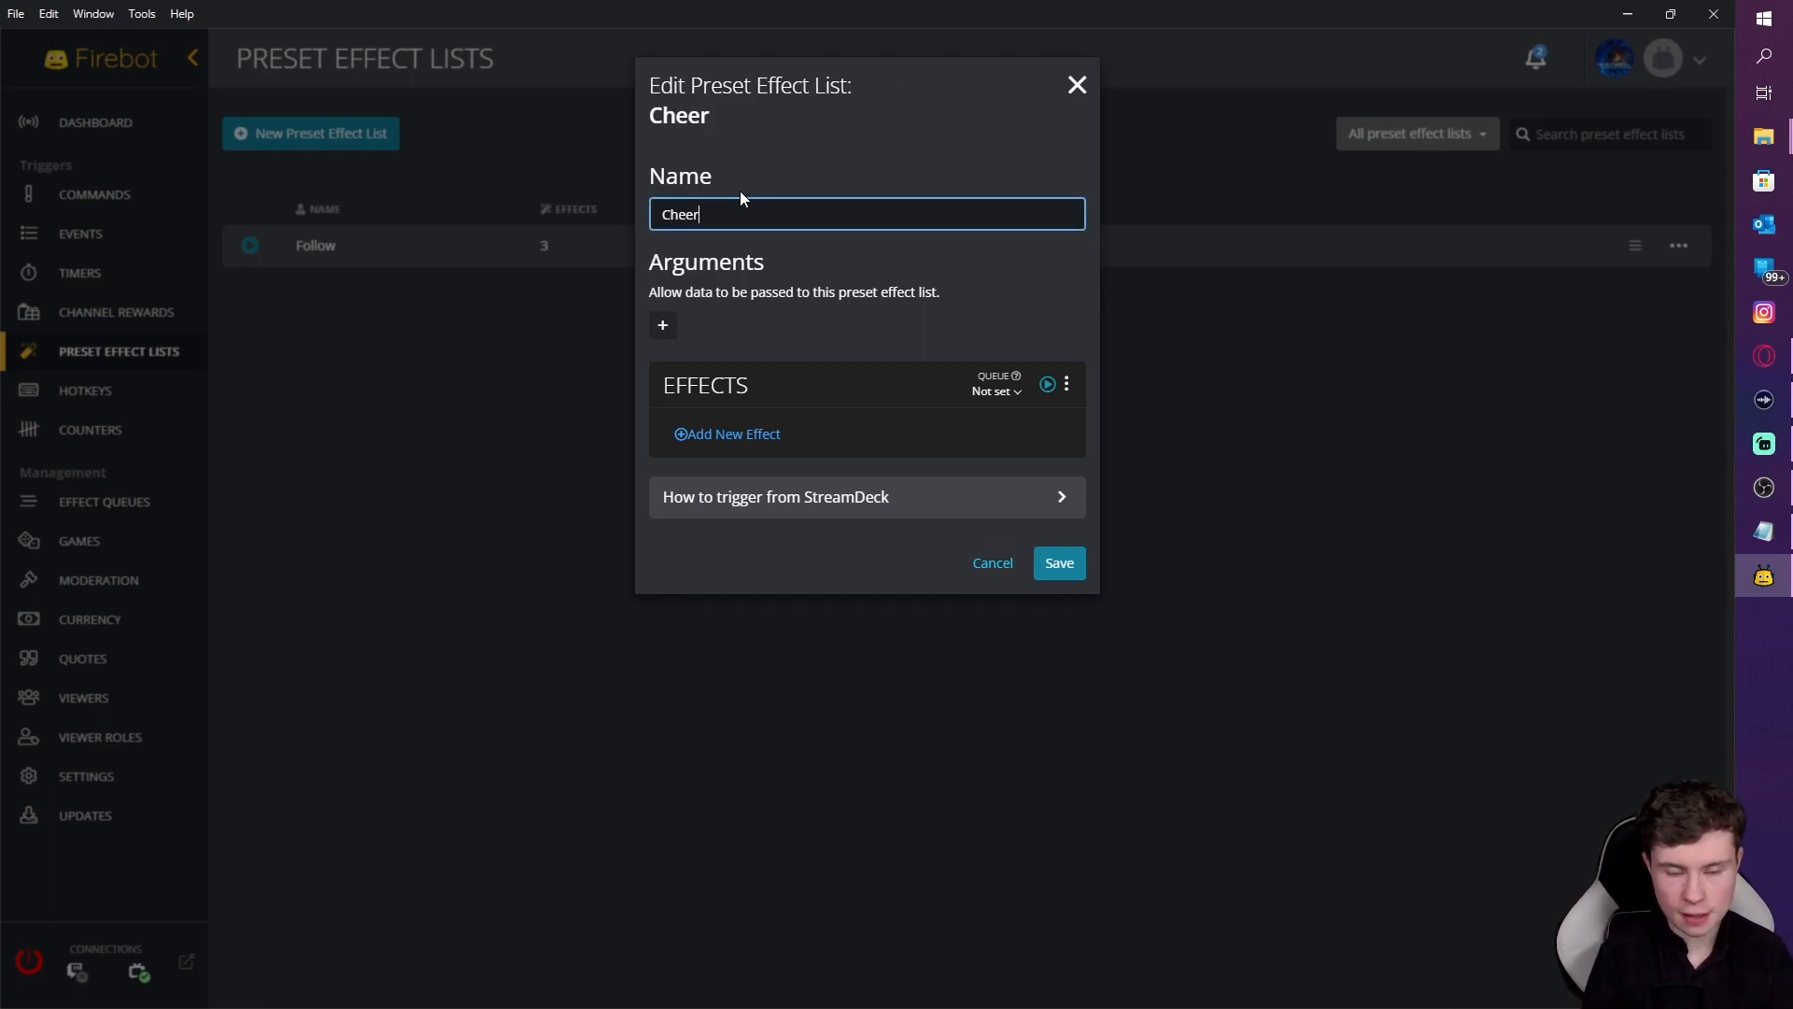
pyautogui.click(732, 436)
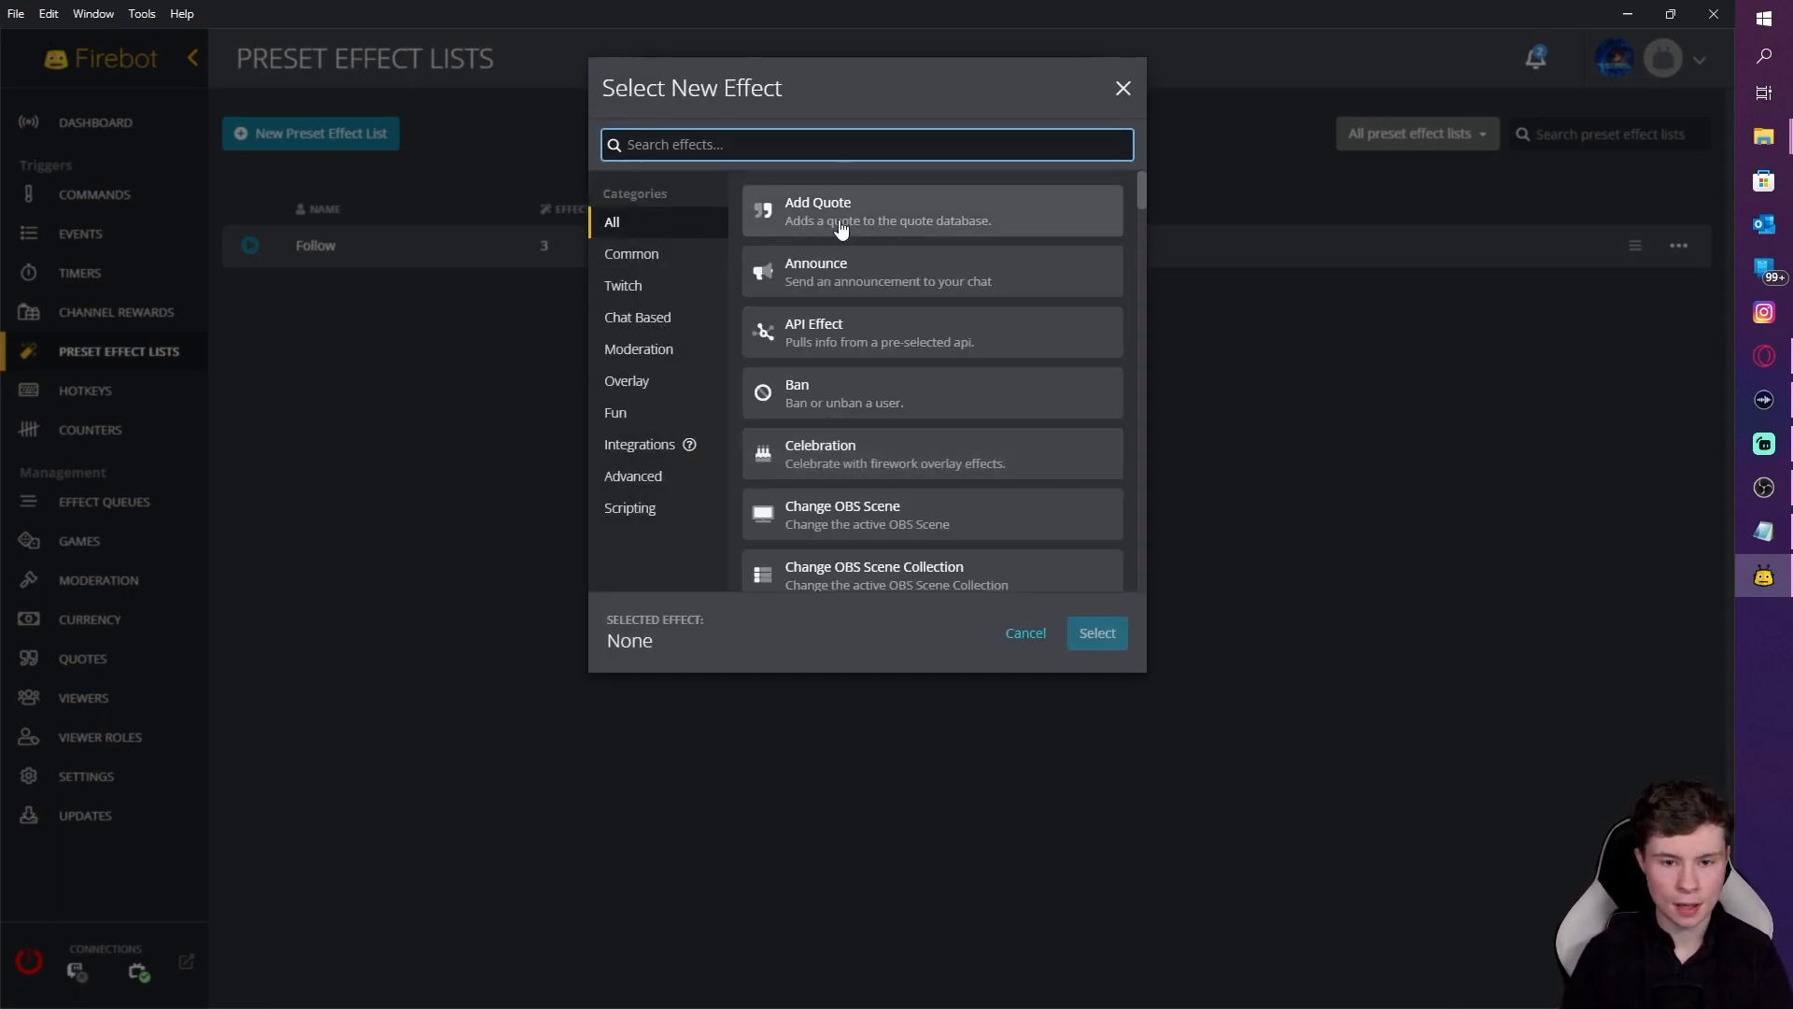
pyautogui.write('cele')
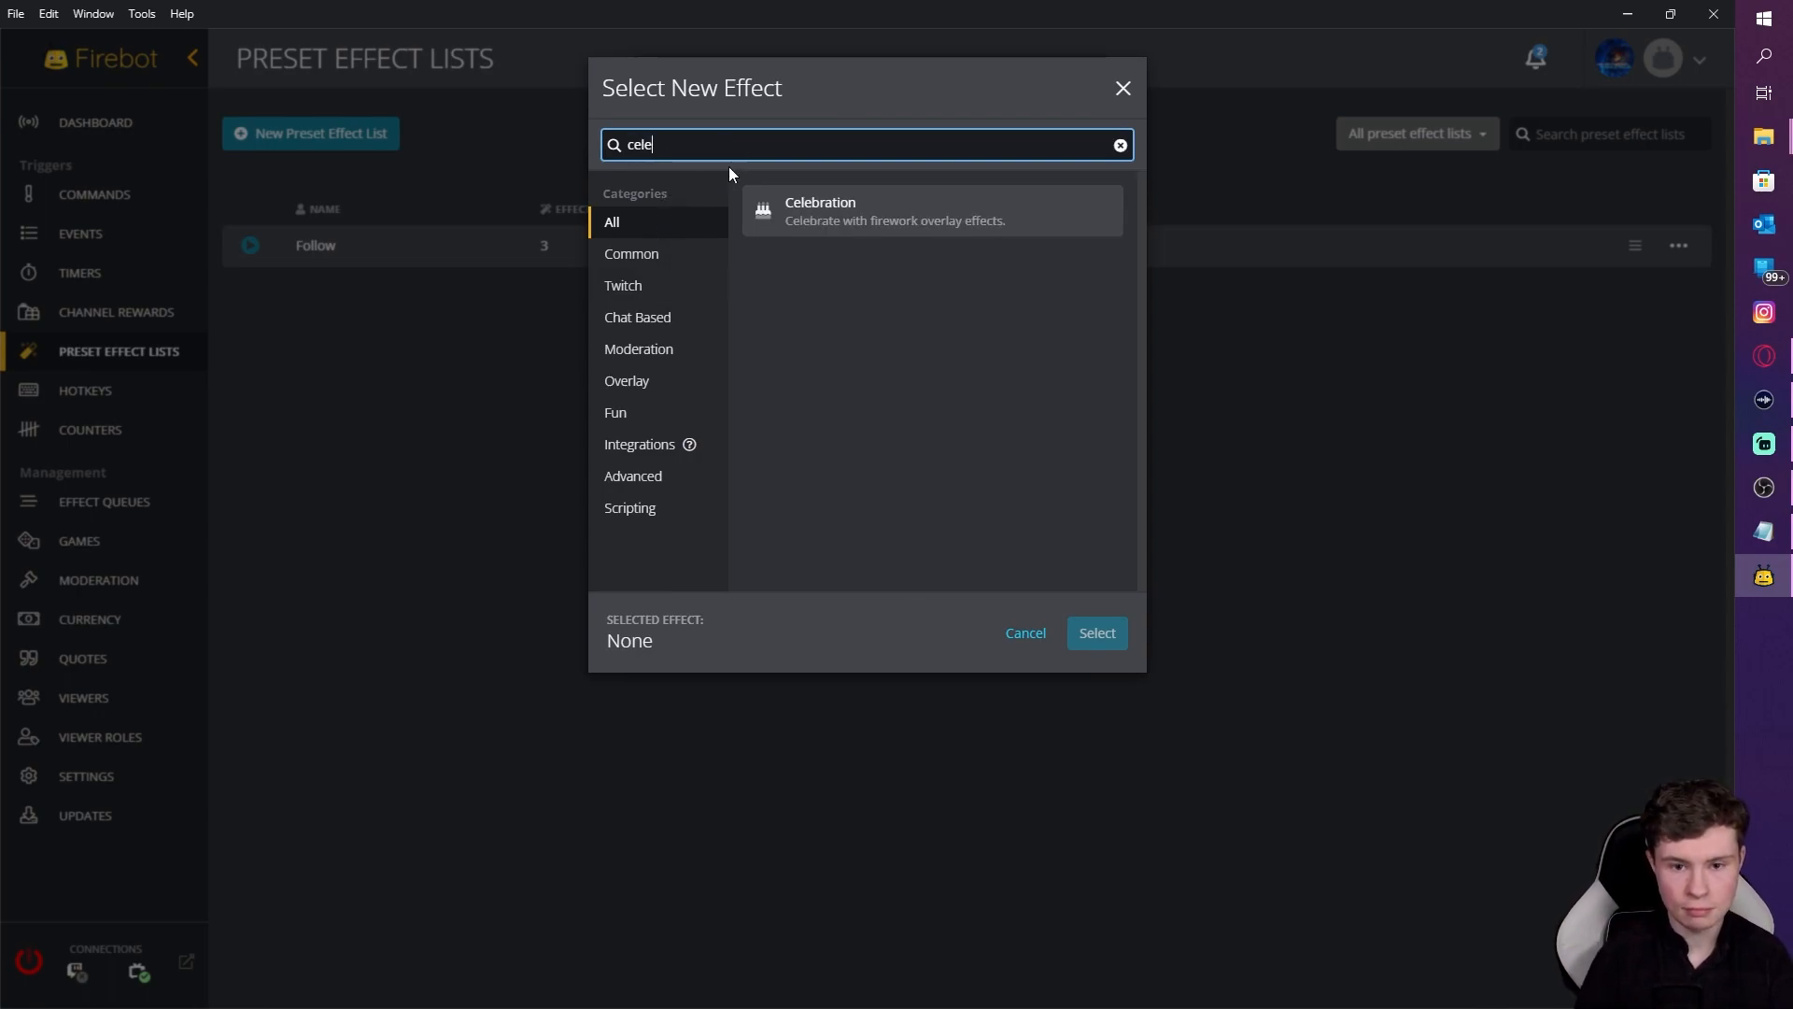
pyautogui.click(804, 213)
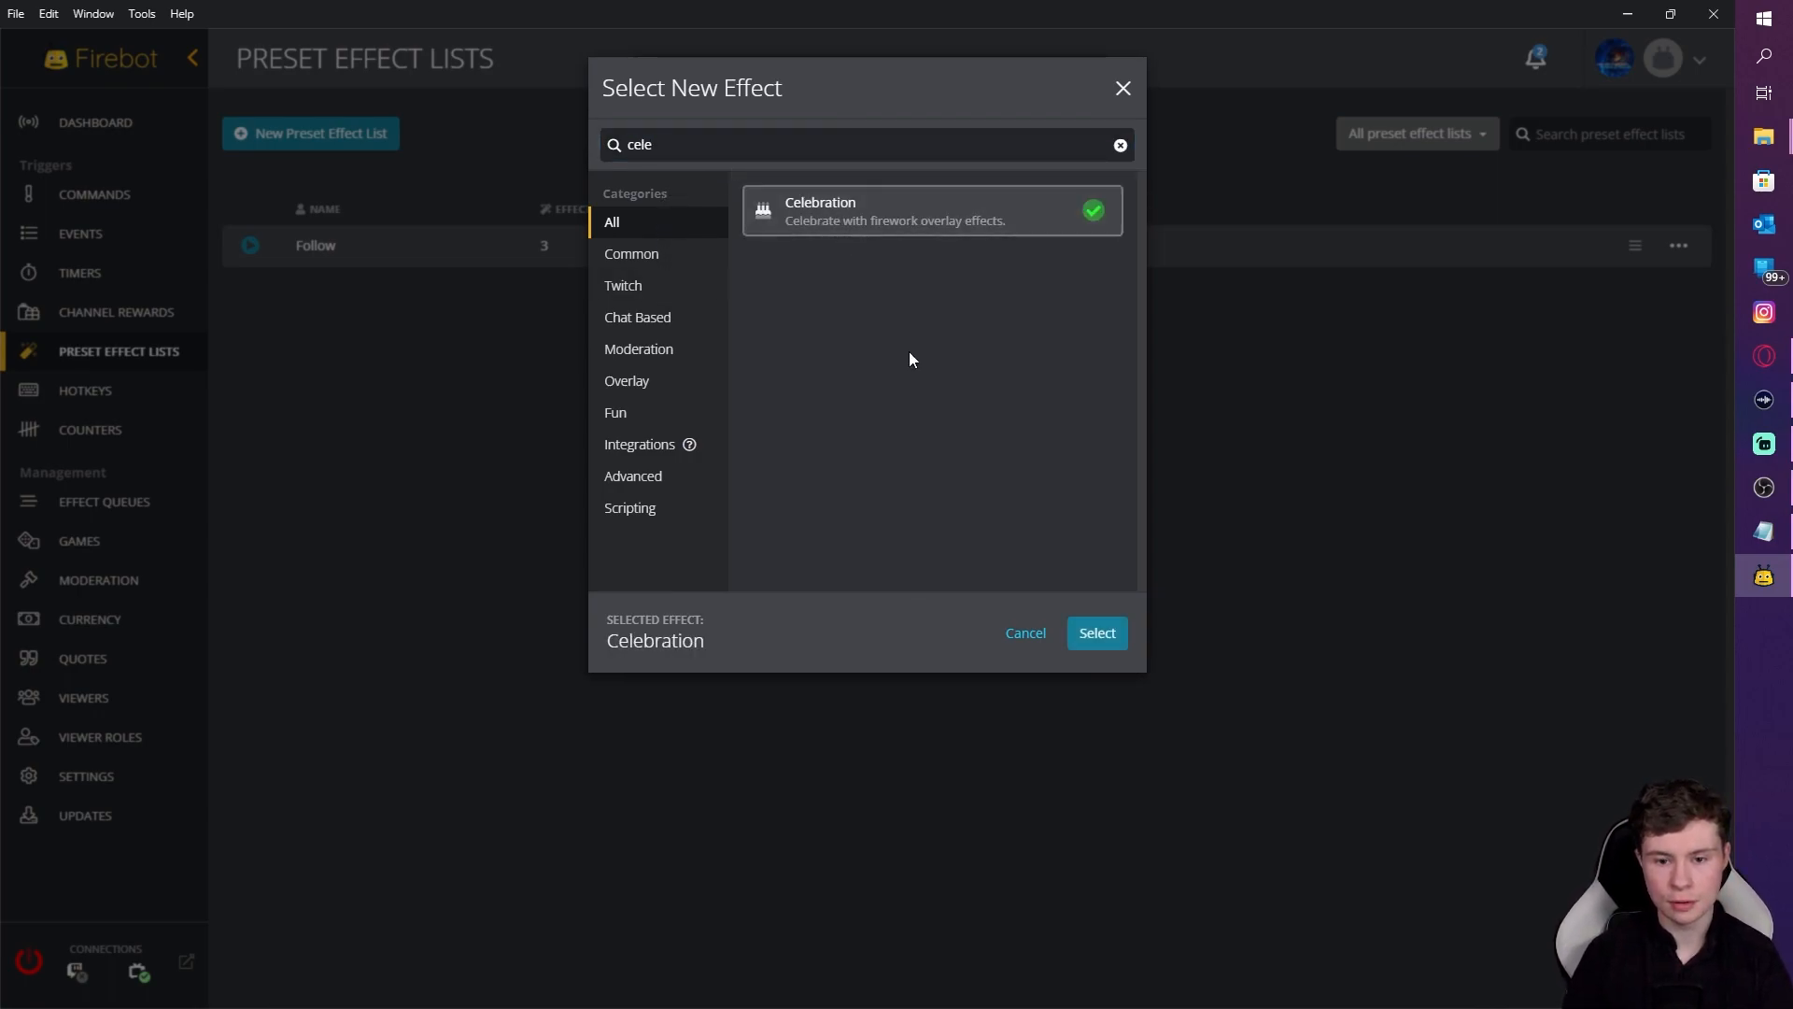
pyautogui.click(1095, 633)
pyautogui.click(684, 283)
pyautogui.click(700, 312)
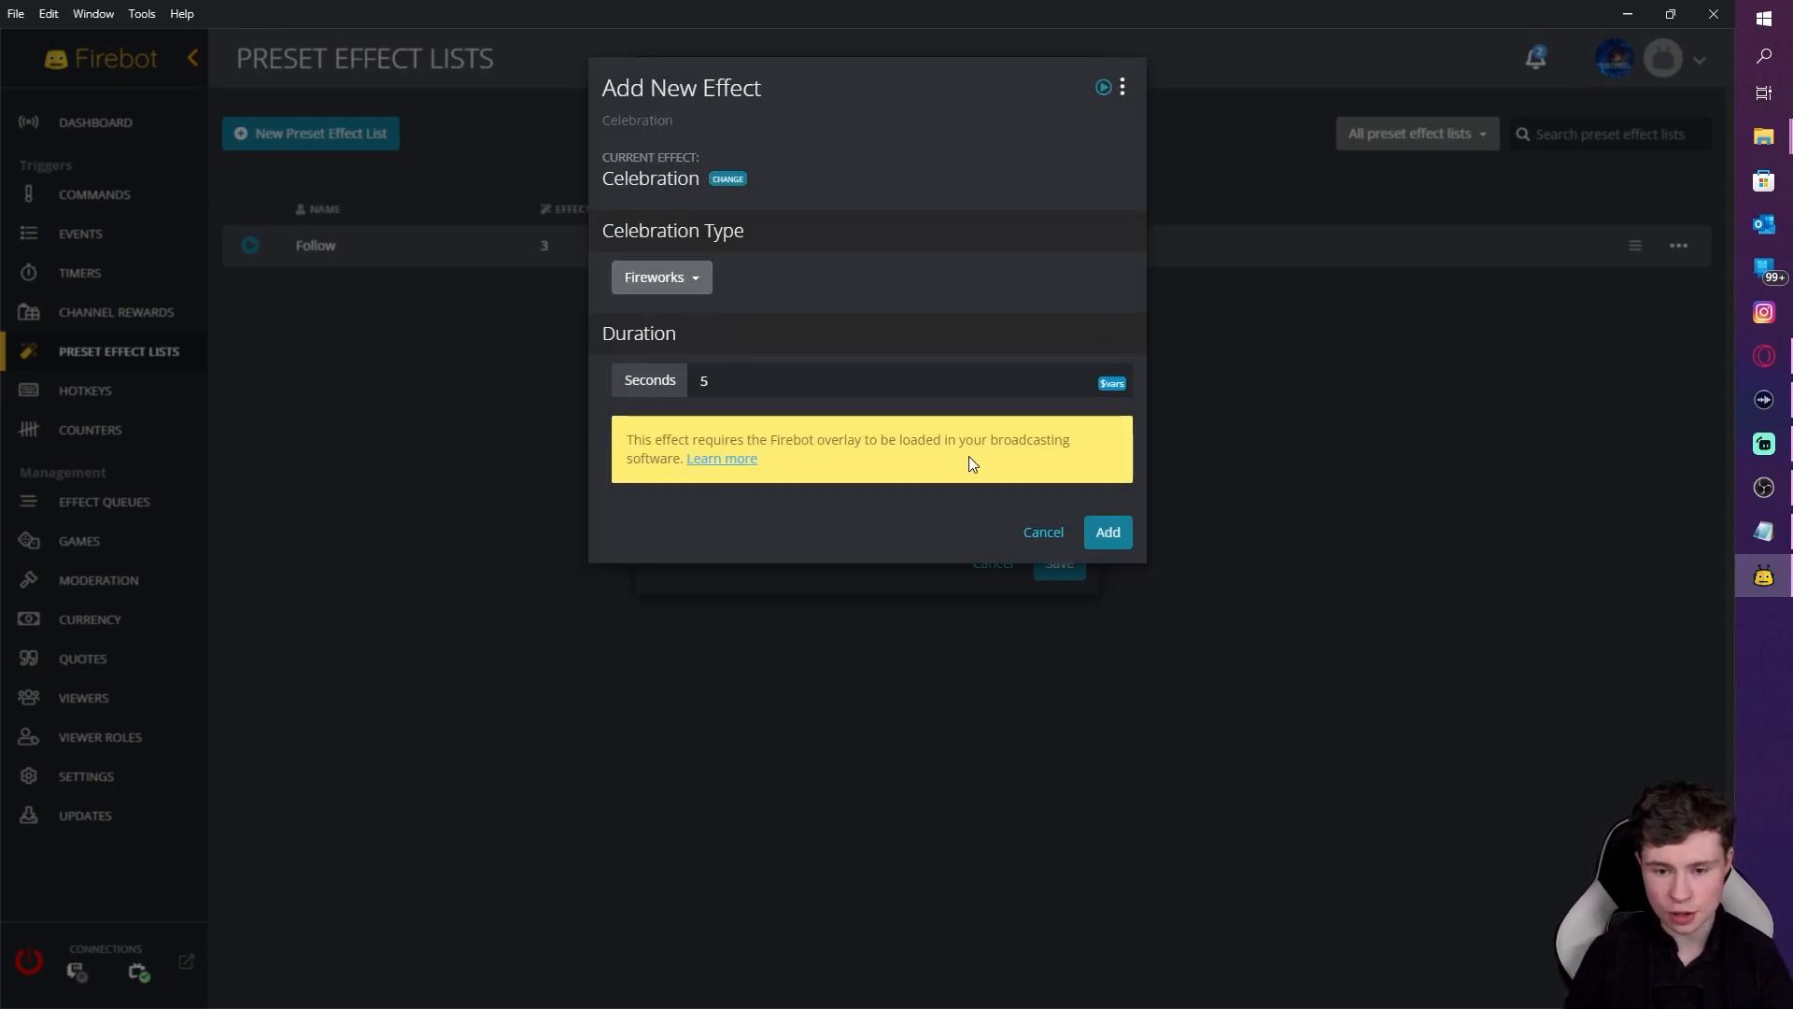
pyautogui.click(1104, 531)
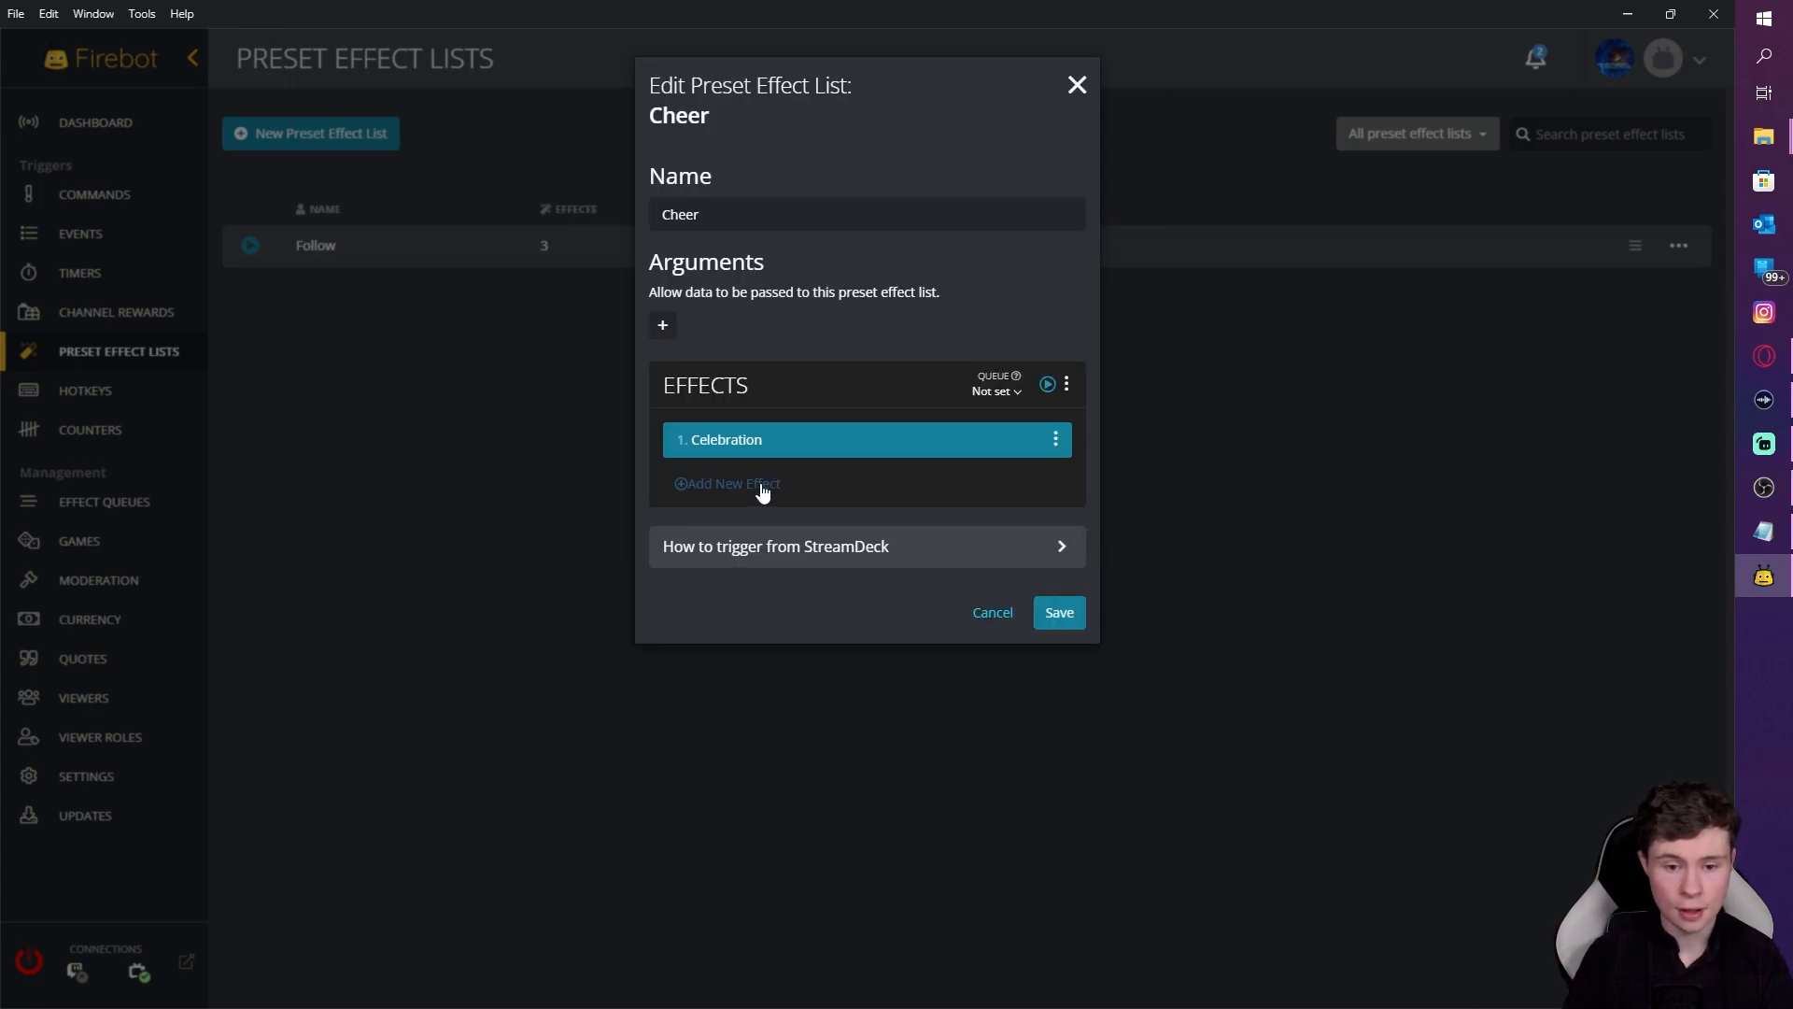
# Step: Add a Play Sound effect to Cheer that plays the All I Do is Bits audio file
pyautogui.click(761, 483)
pyautogui.write('play')
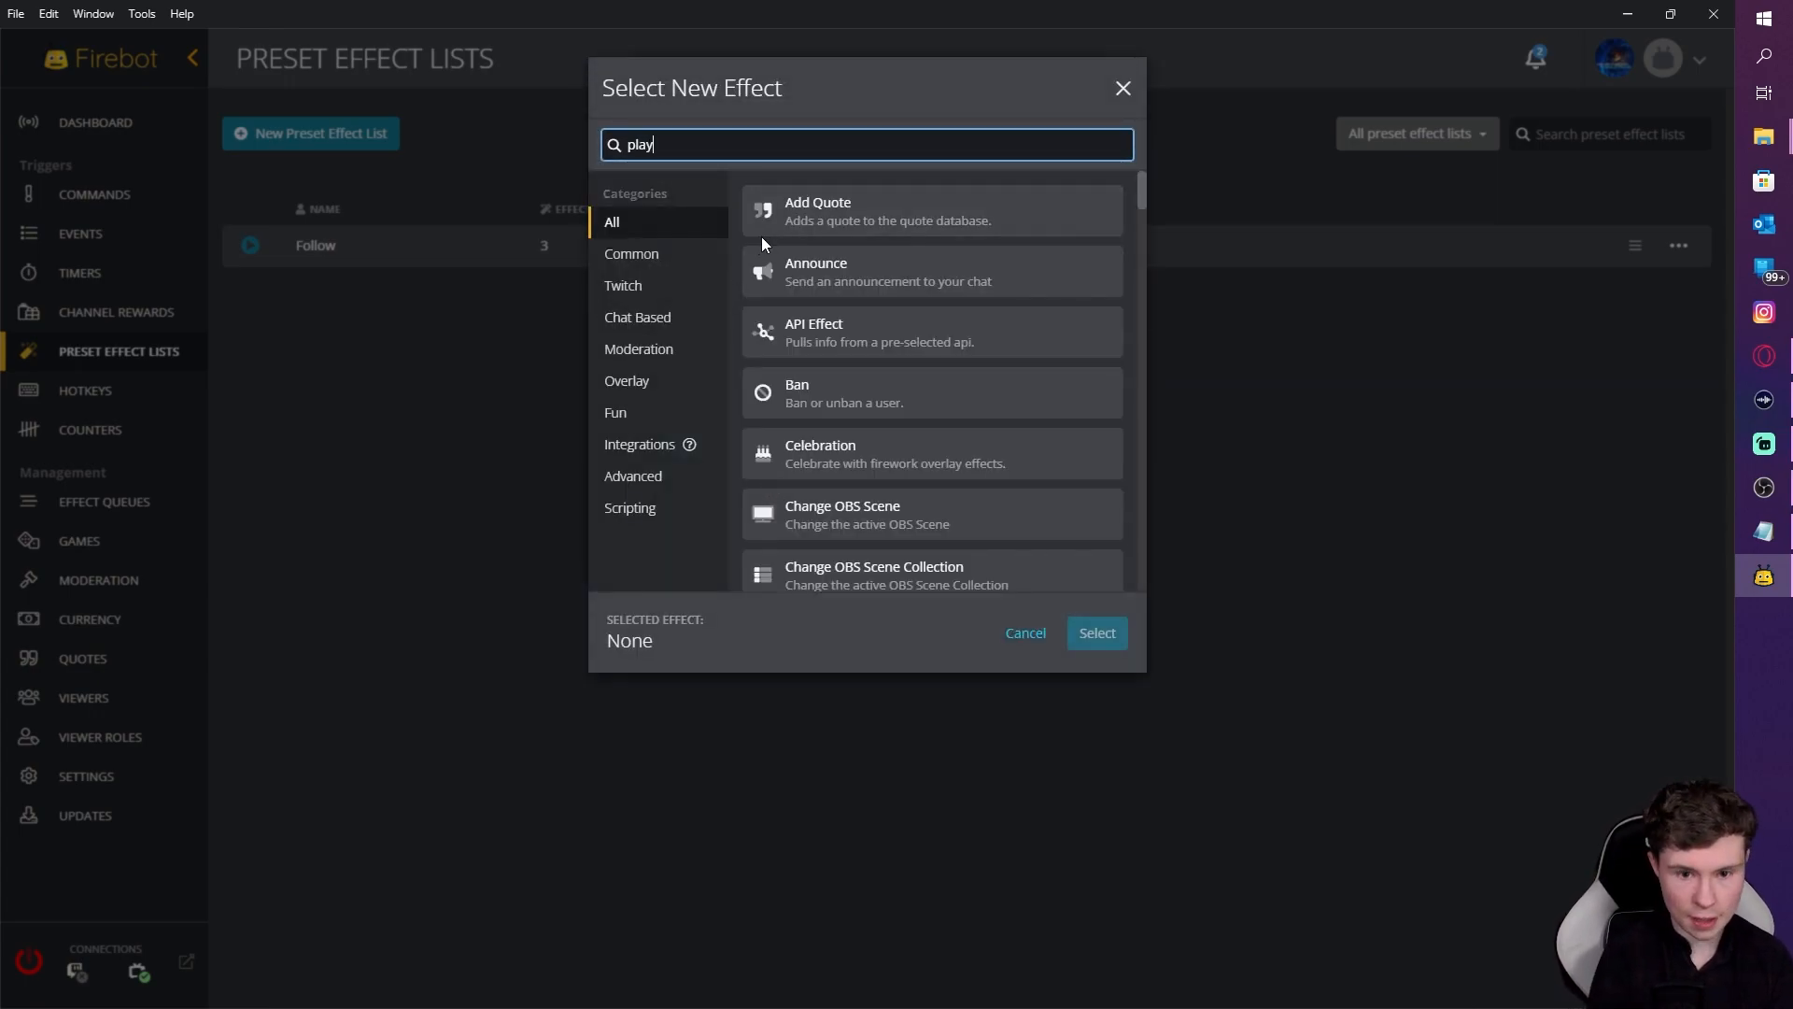
pyautogui.click(795, 329)
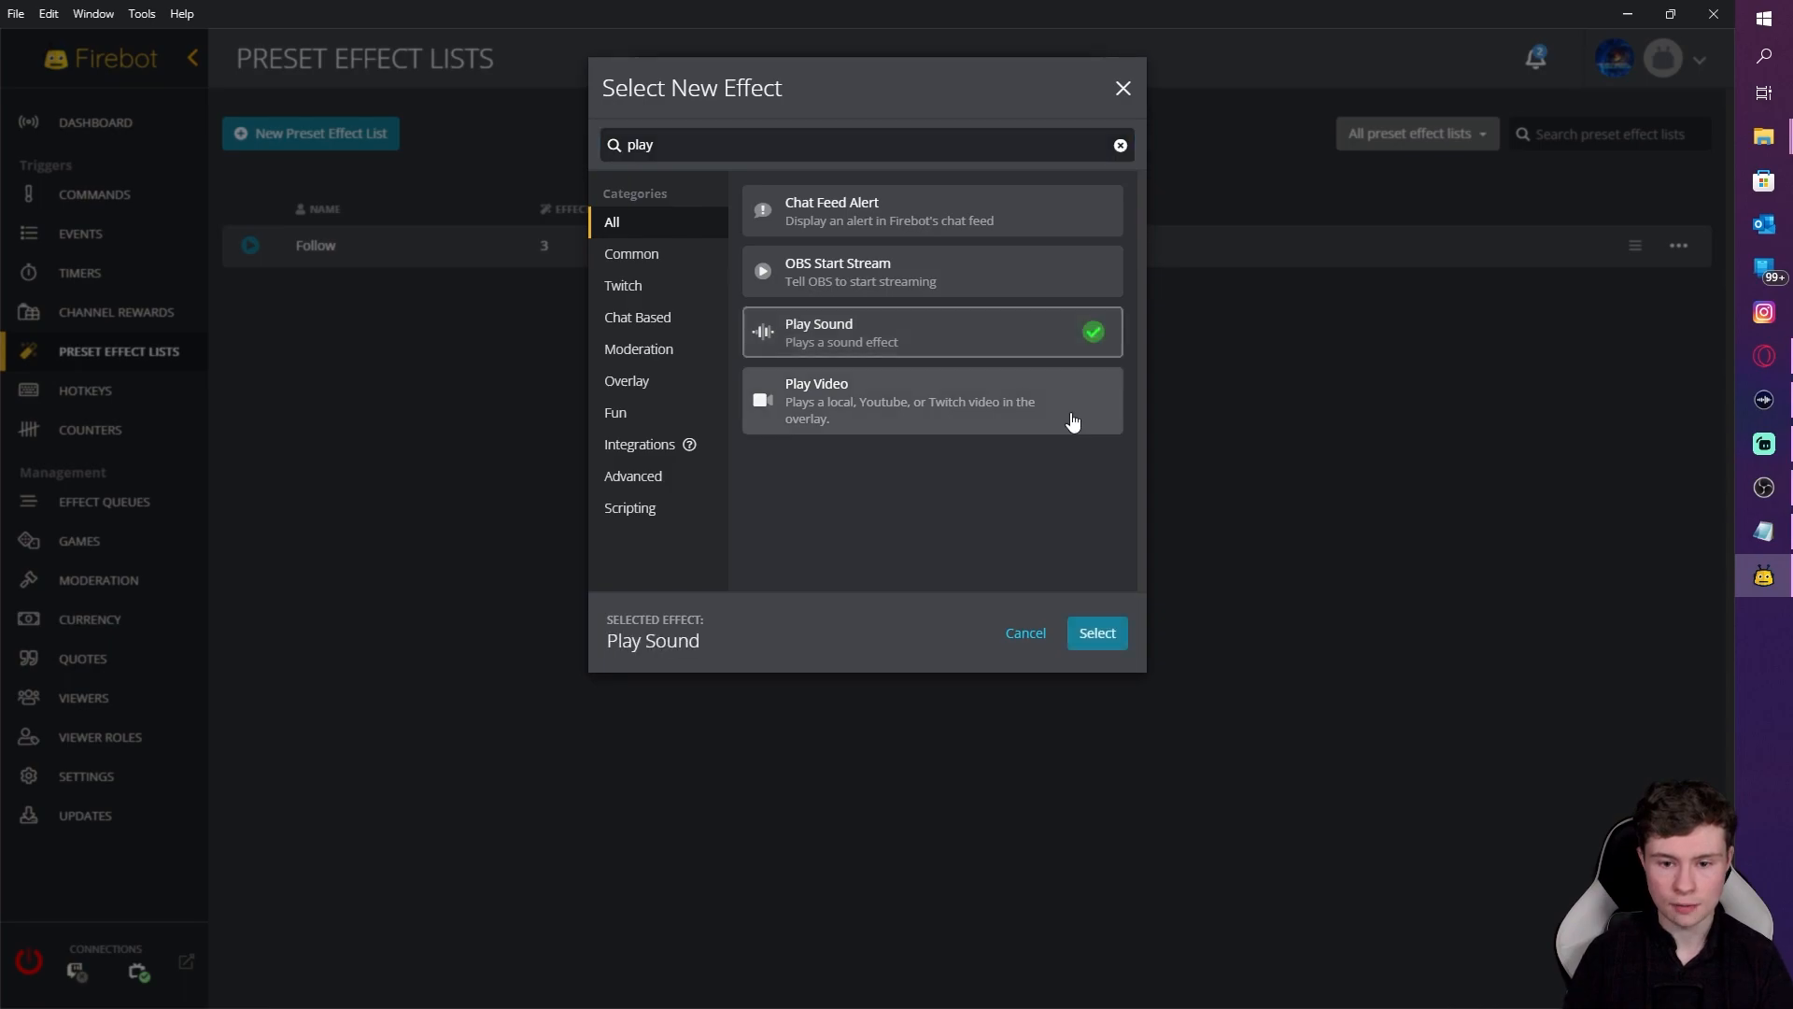
pyautogui.click(1104, 633)
pyautogui.click(661, 373)
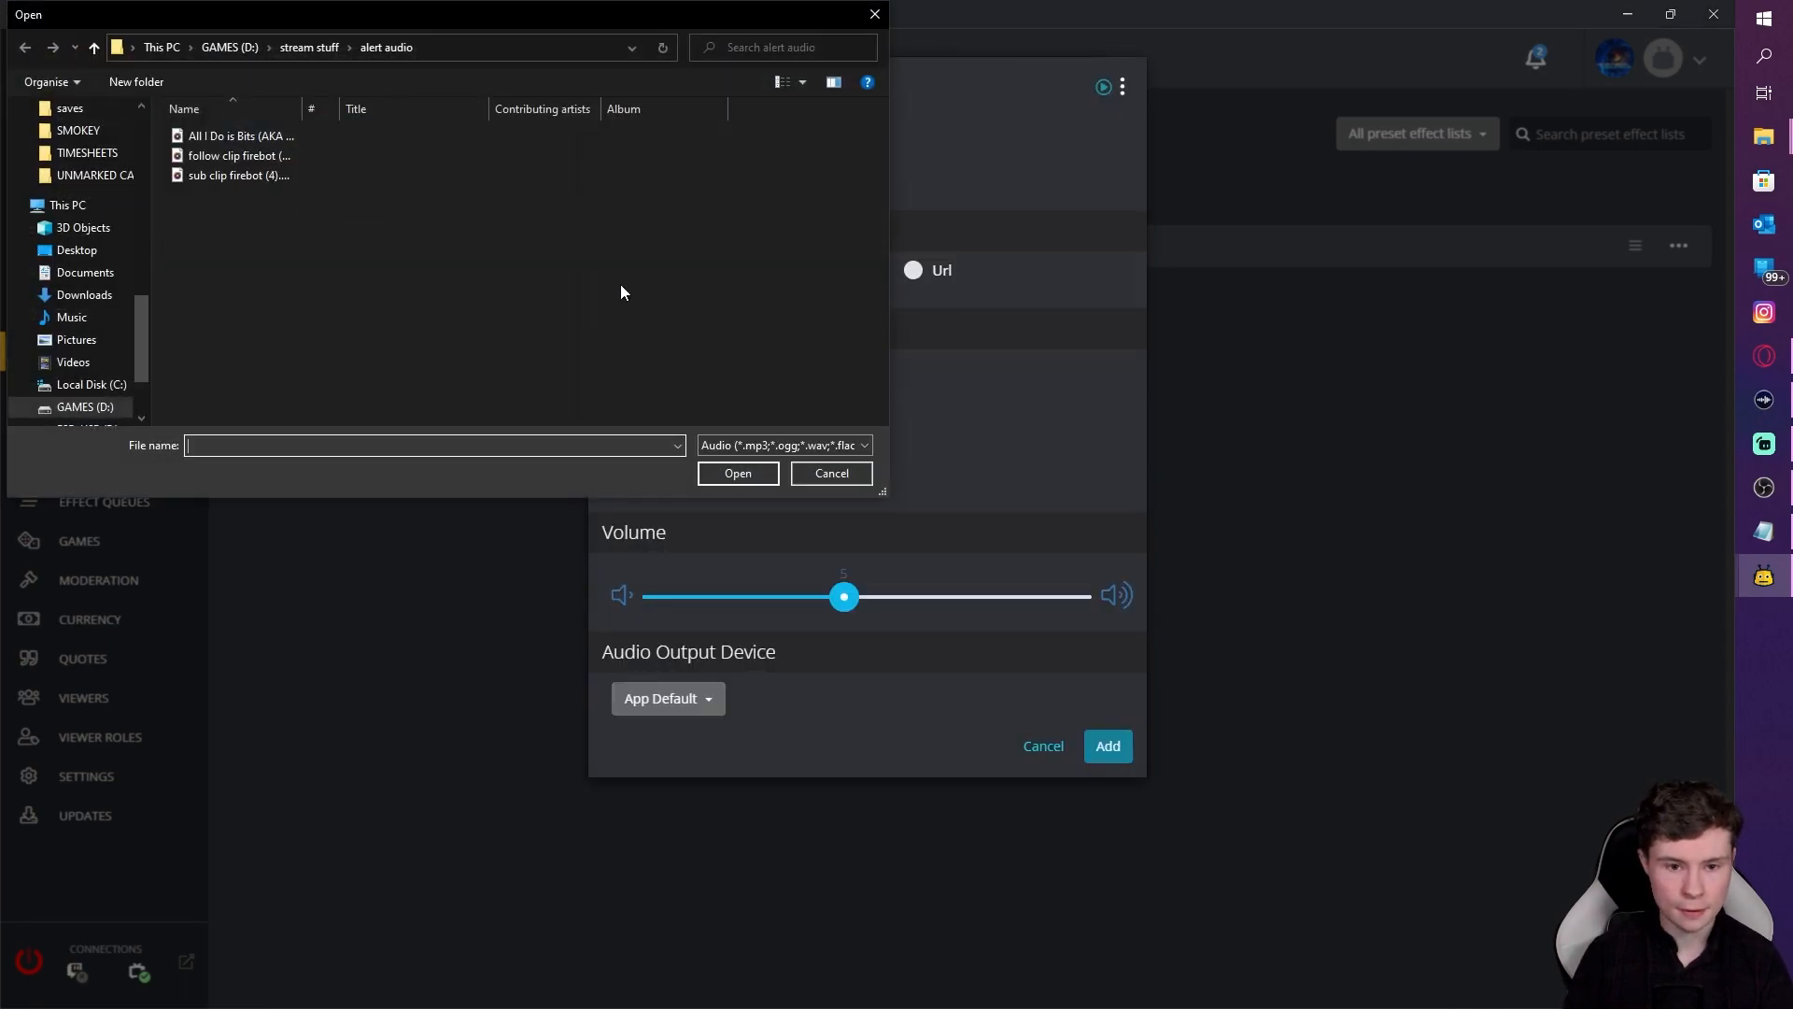
pyautogui.click(280, 138)
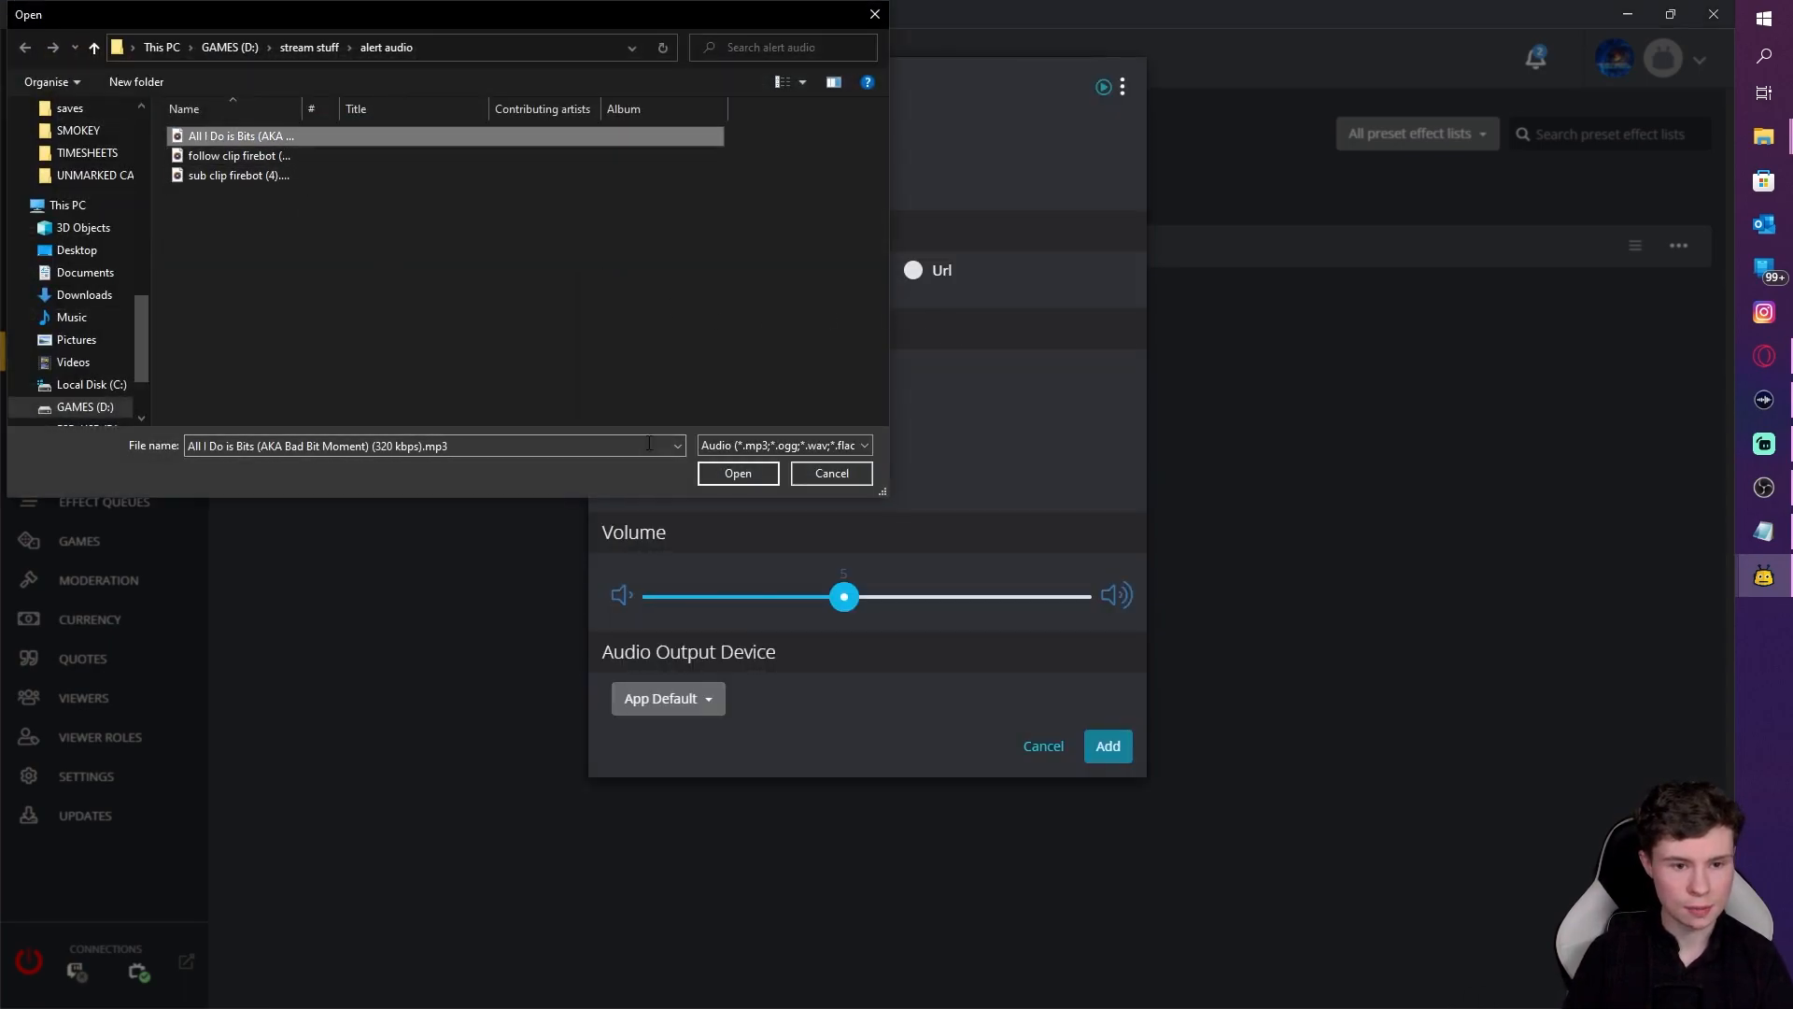
pyautogui.click(734, 476)
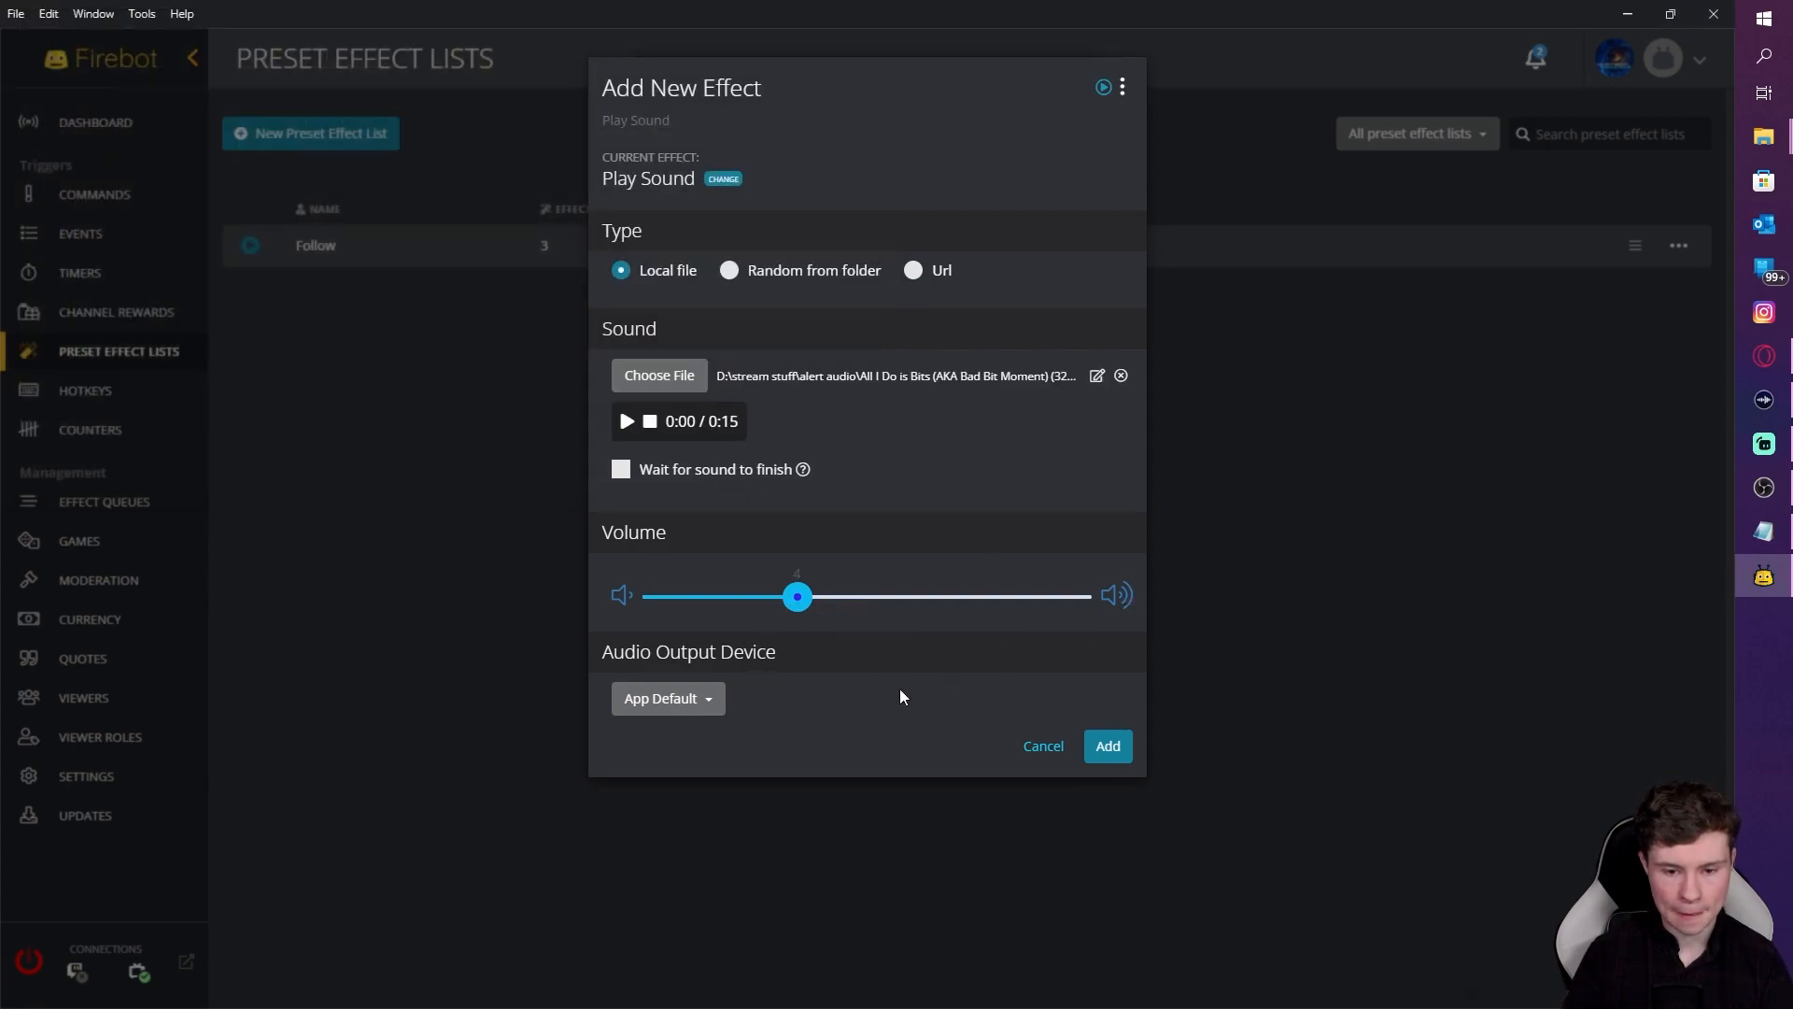
pyautogui.click(1108, 745)
pyautogui.click(764, 526)
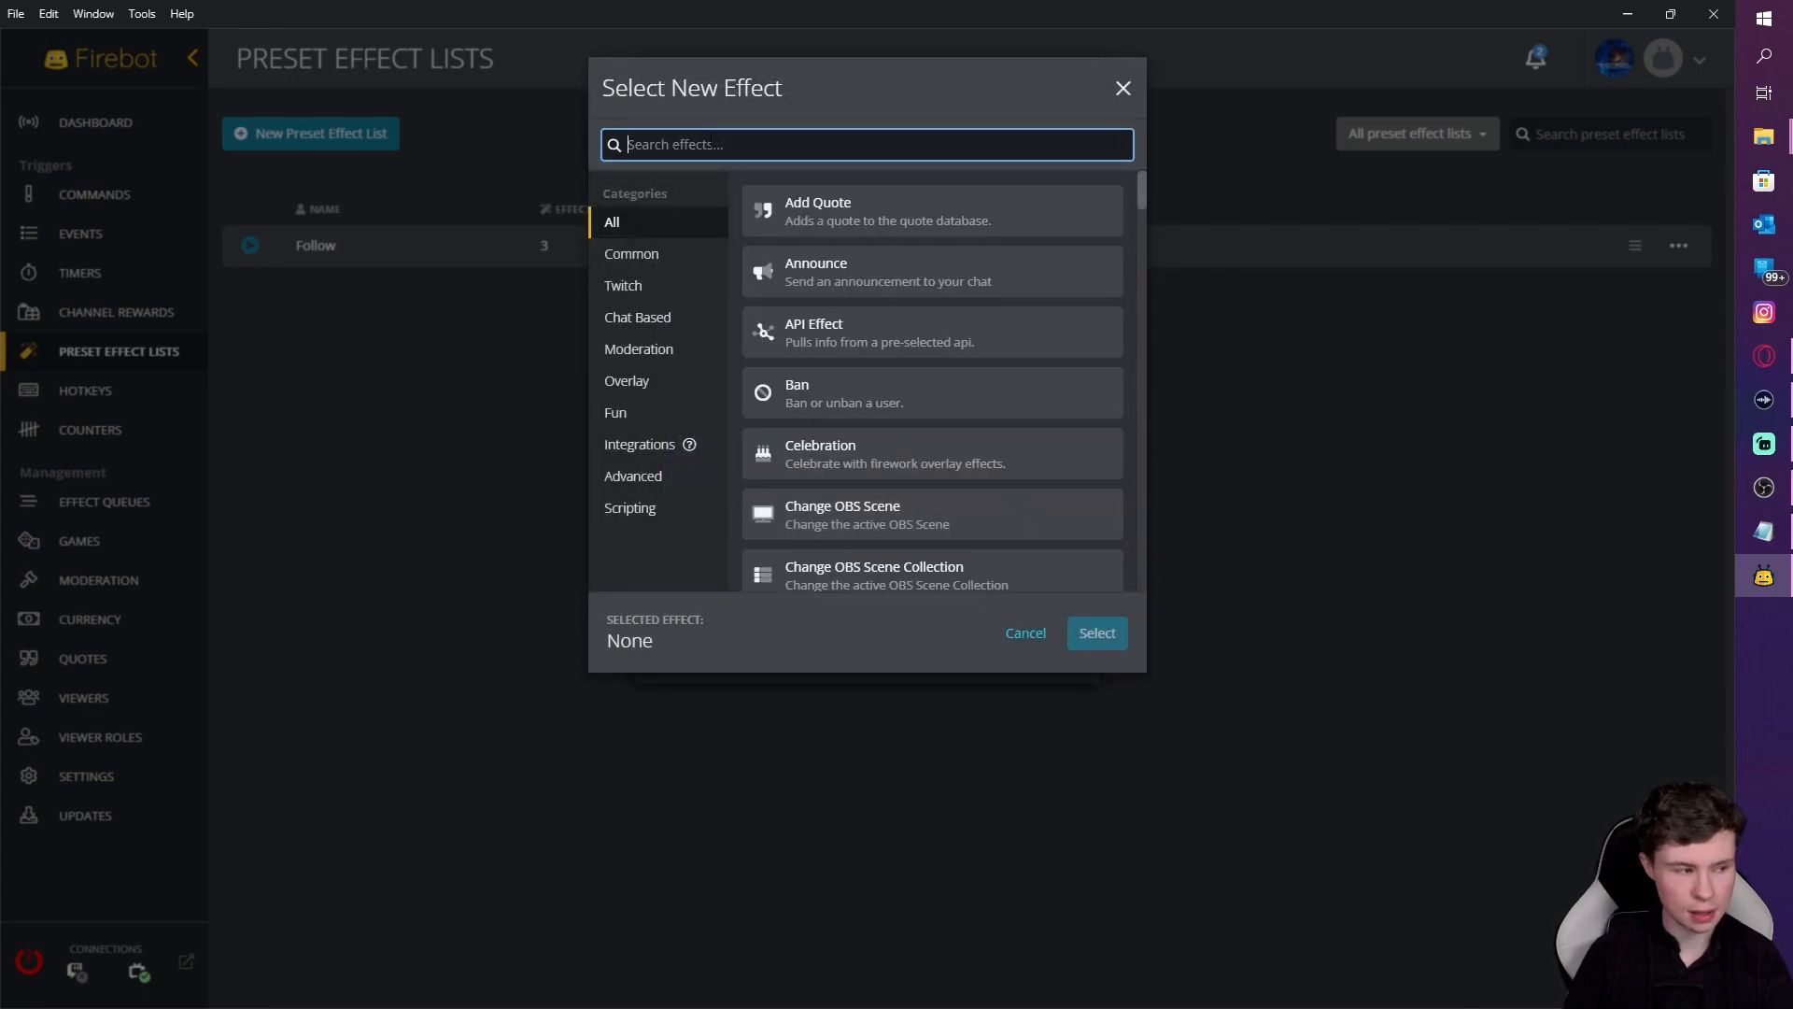
# Step: Add Text-To-Speech reading '$user cheered, they have cheered a total of $bitsCheered[$user] bits in the channel'
pyautogui.write('t')
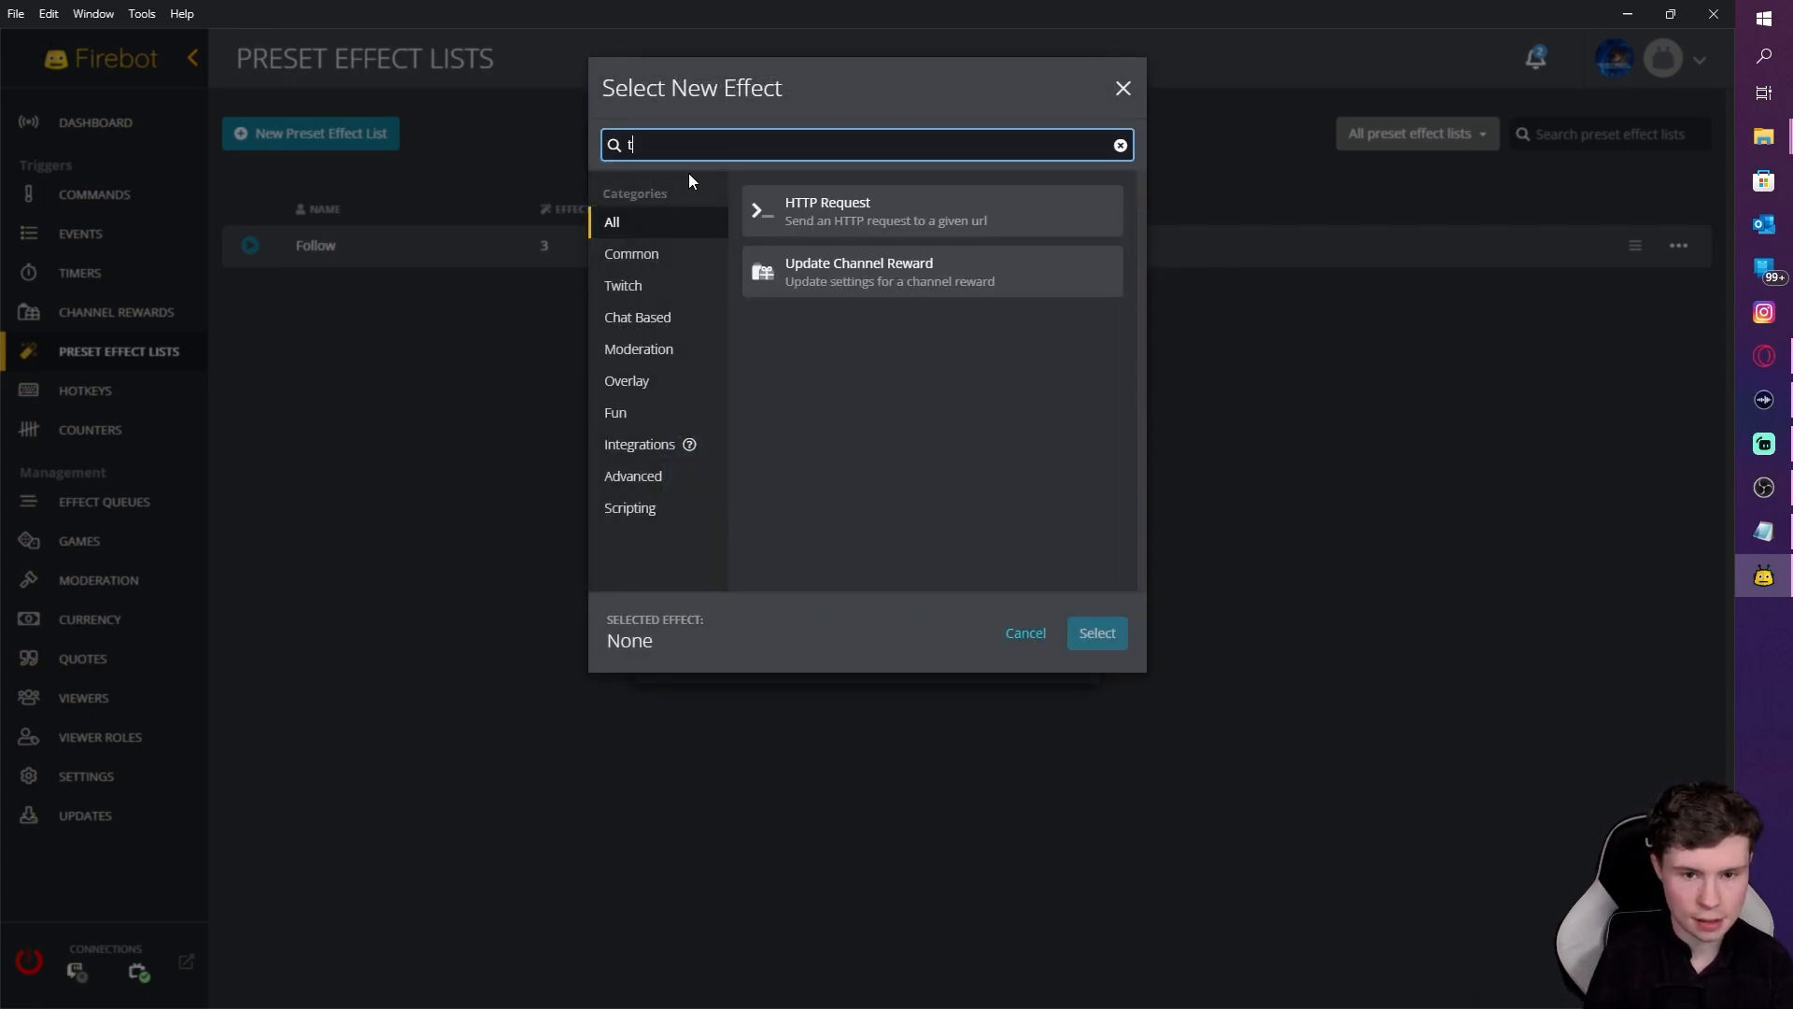
pyautogui.write('ext')
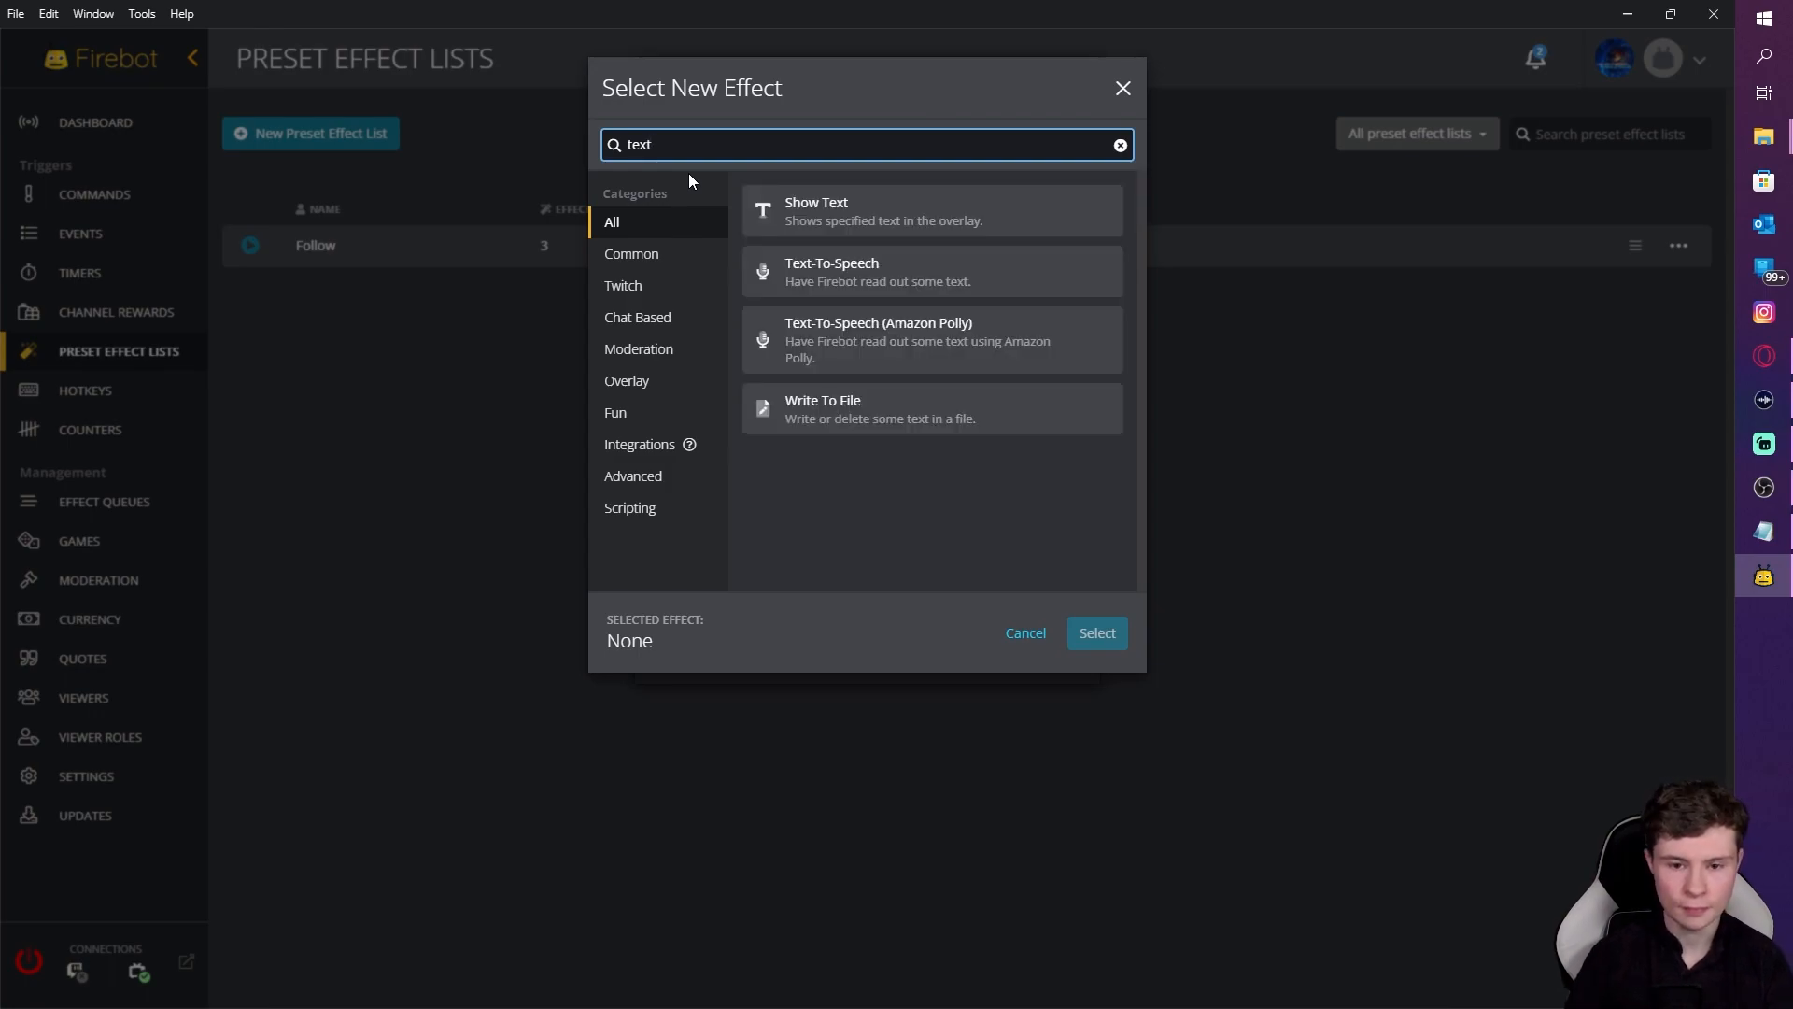
pyautogui.click(887, 285)
pyautogui.click(1097, 635)
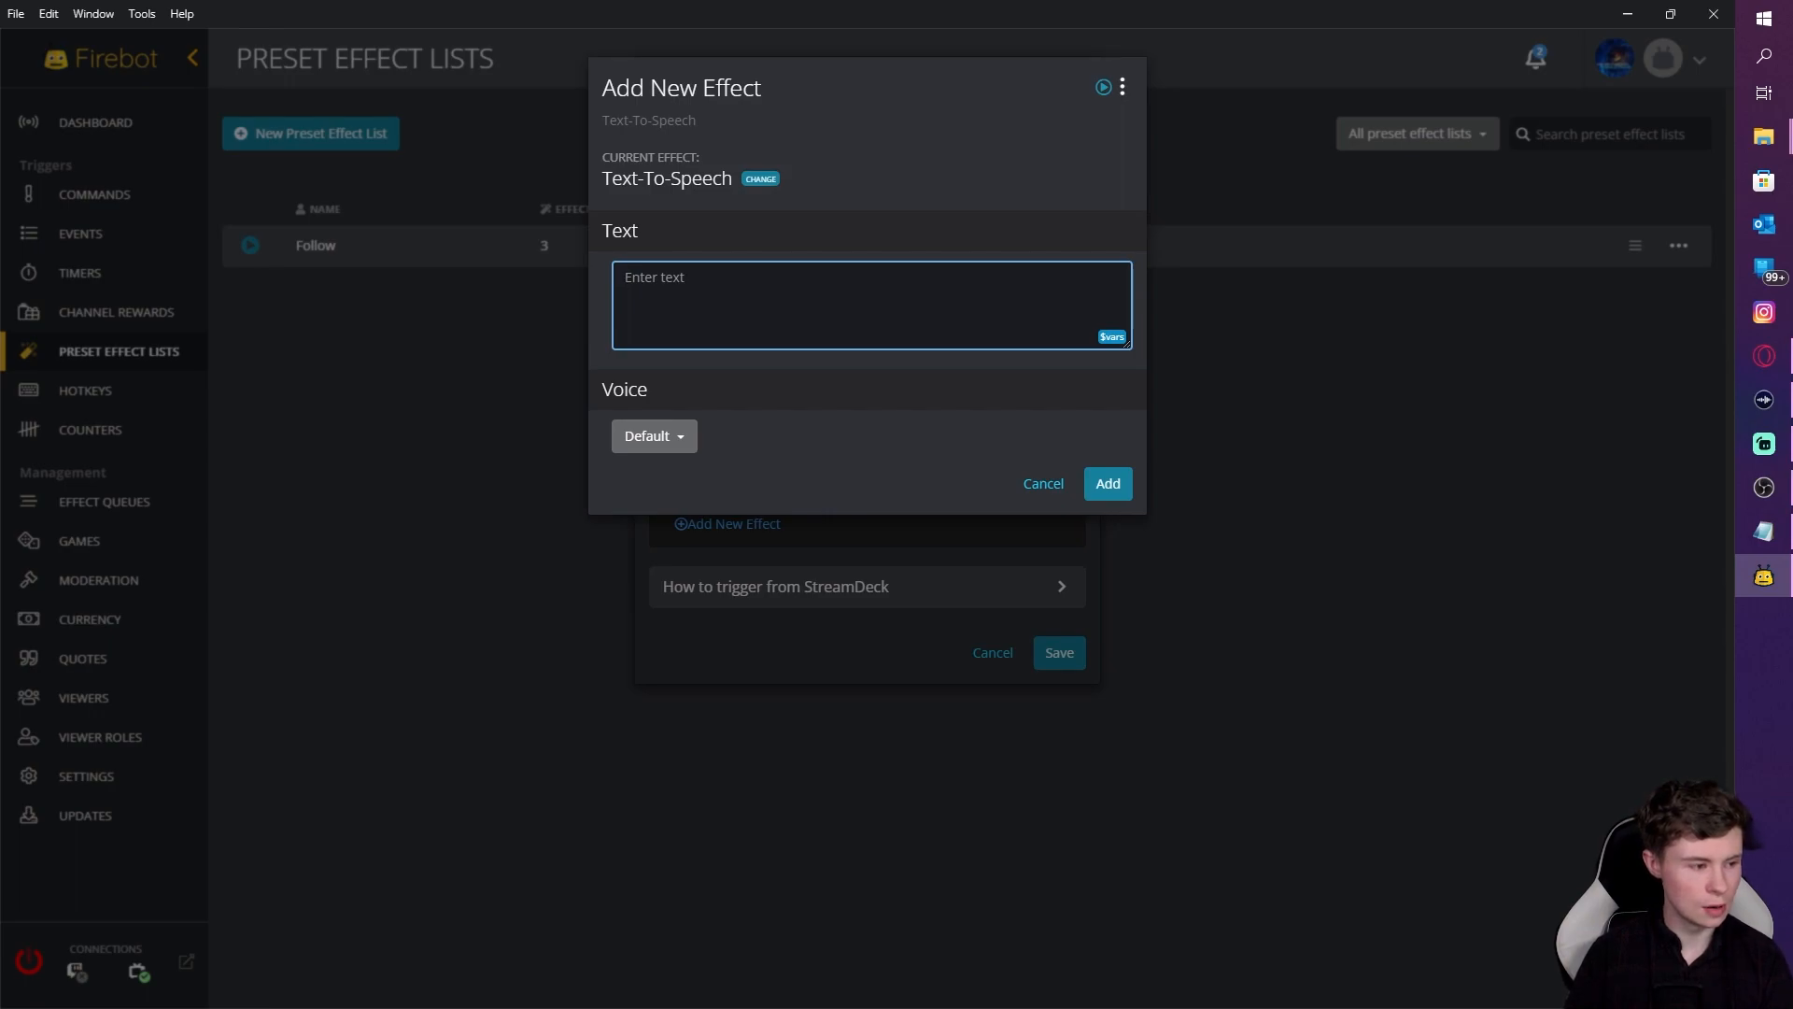
pyautogui.hotkey('alt', 'Tab')
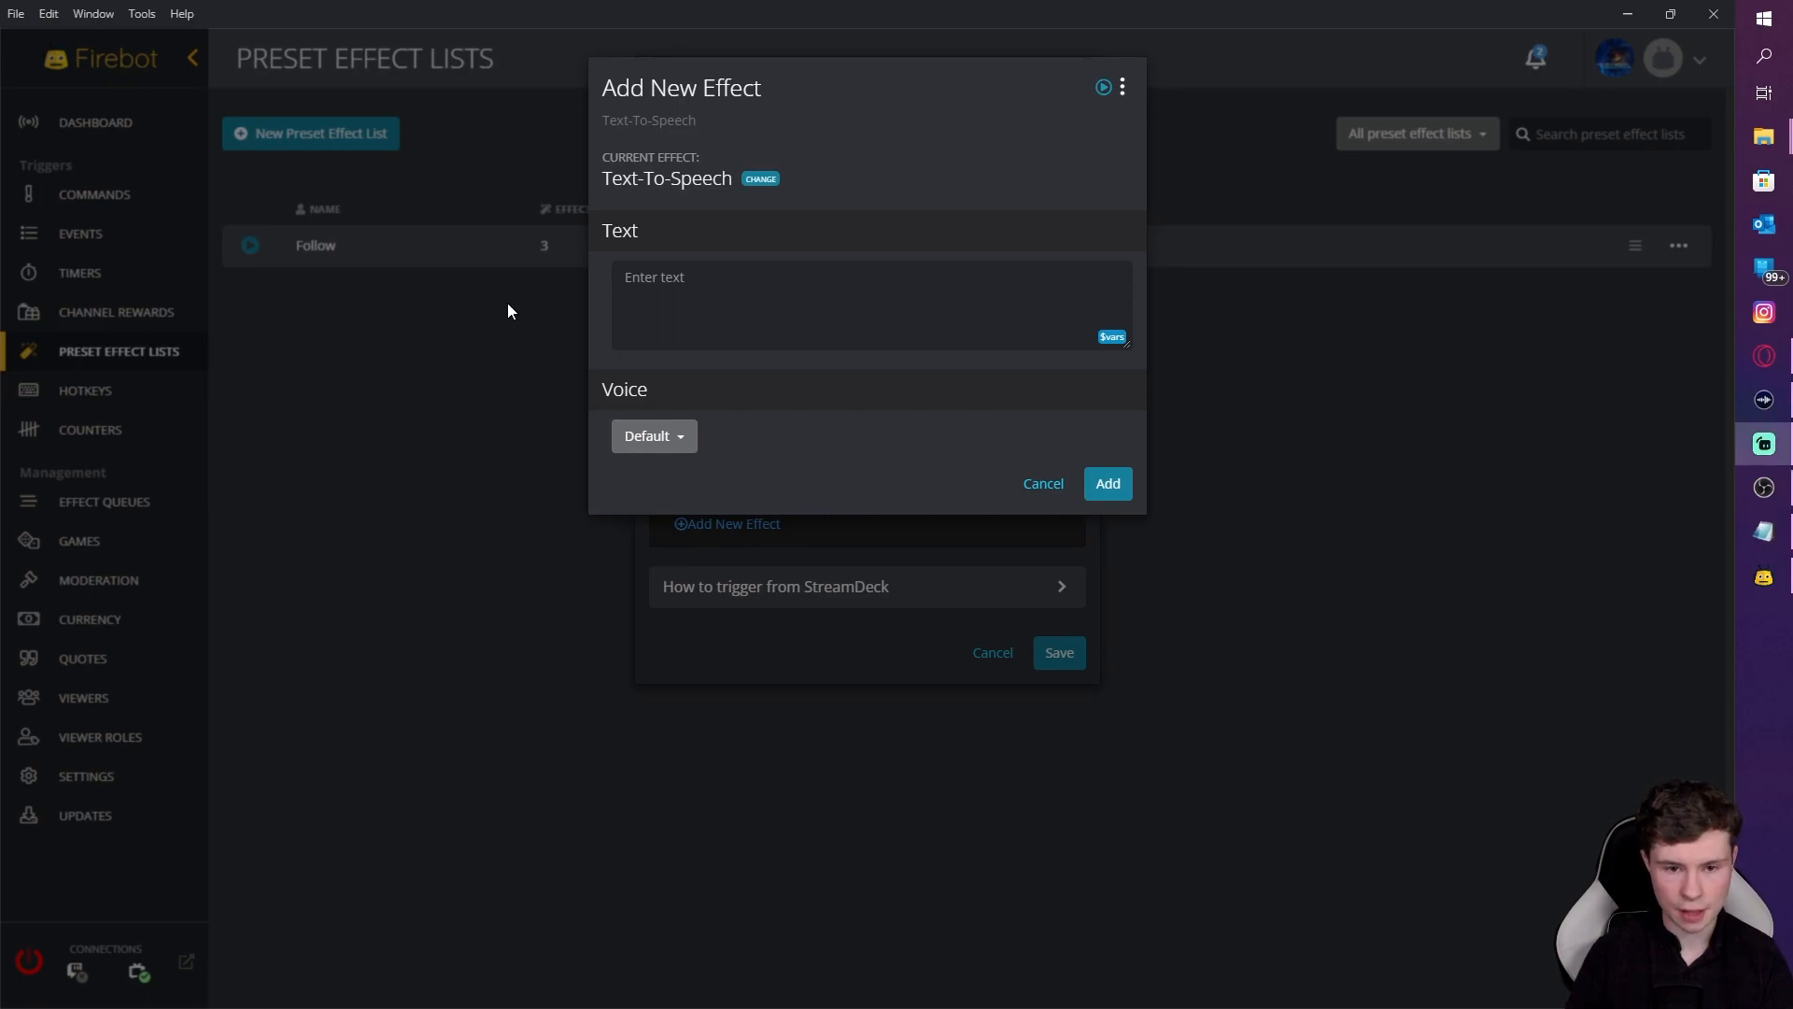
pyautogui.hotkey('alt', 'Tab')
pyautogui.write('$user cheered, they have cheered a total of $bitsCheered[$user] bits in the channel')
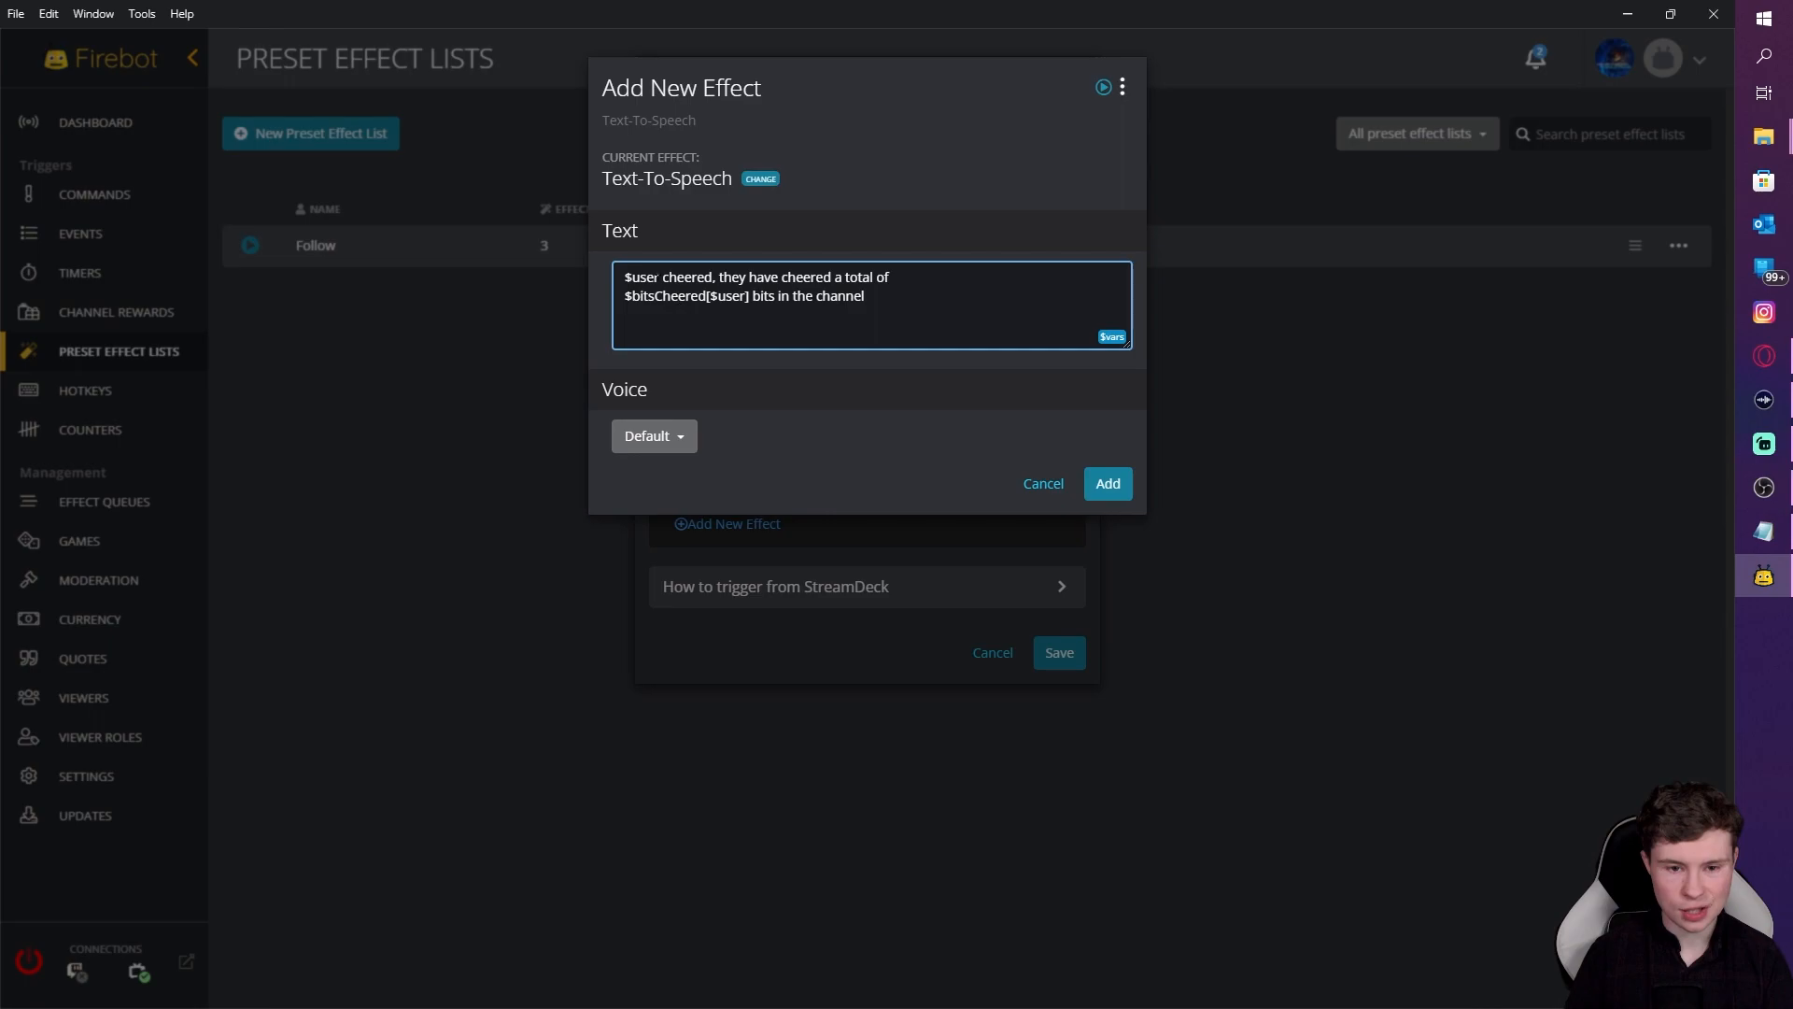
pyautogui.moveTo(624, 276); pyautogui.dragTo(657, 277)
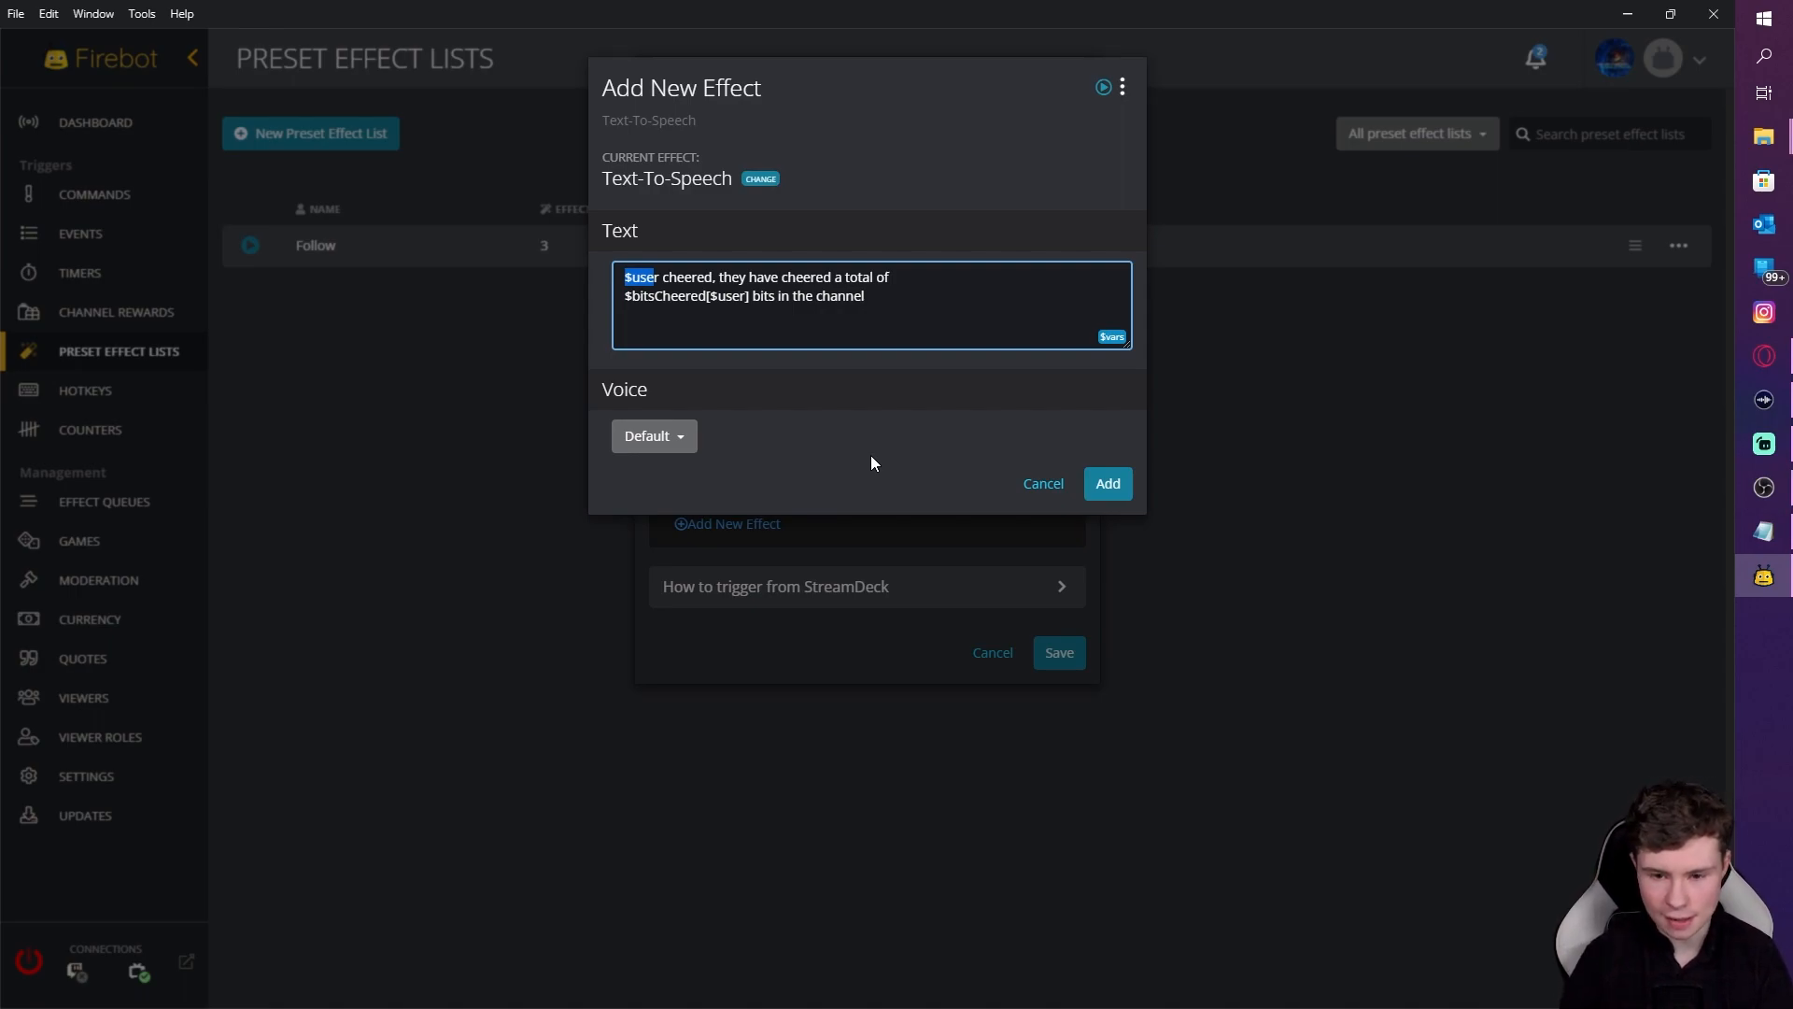
# Step: Save the Cheer list with its Text-To-Speech effect and start a new list named sub
pyautogui.click(1118, 486)
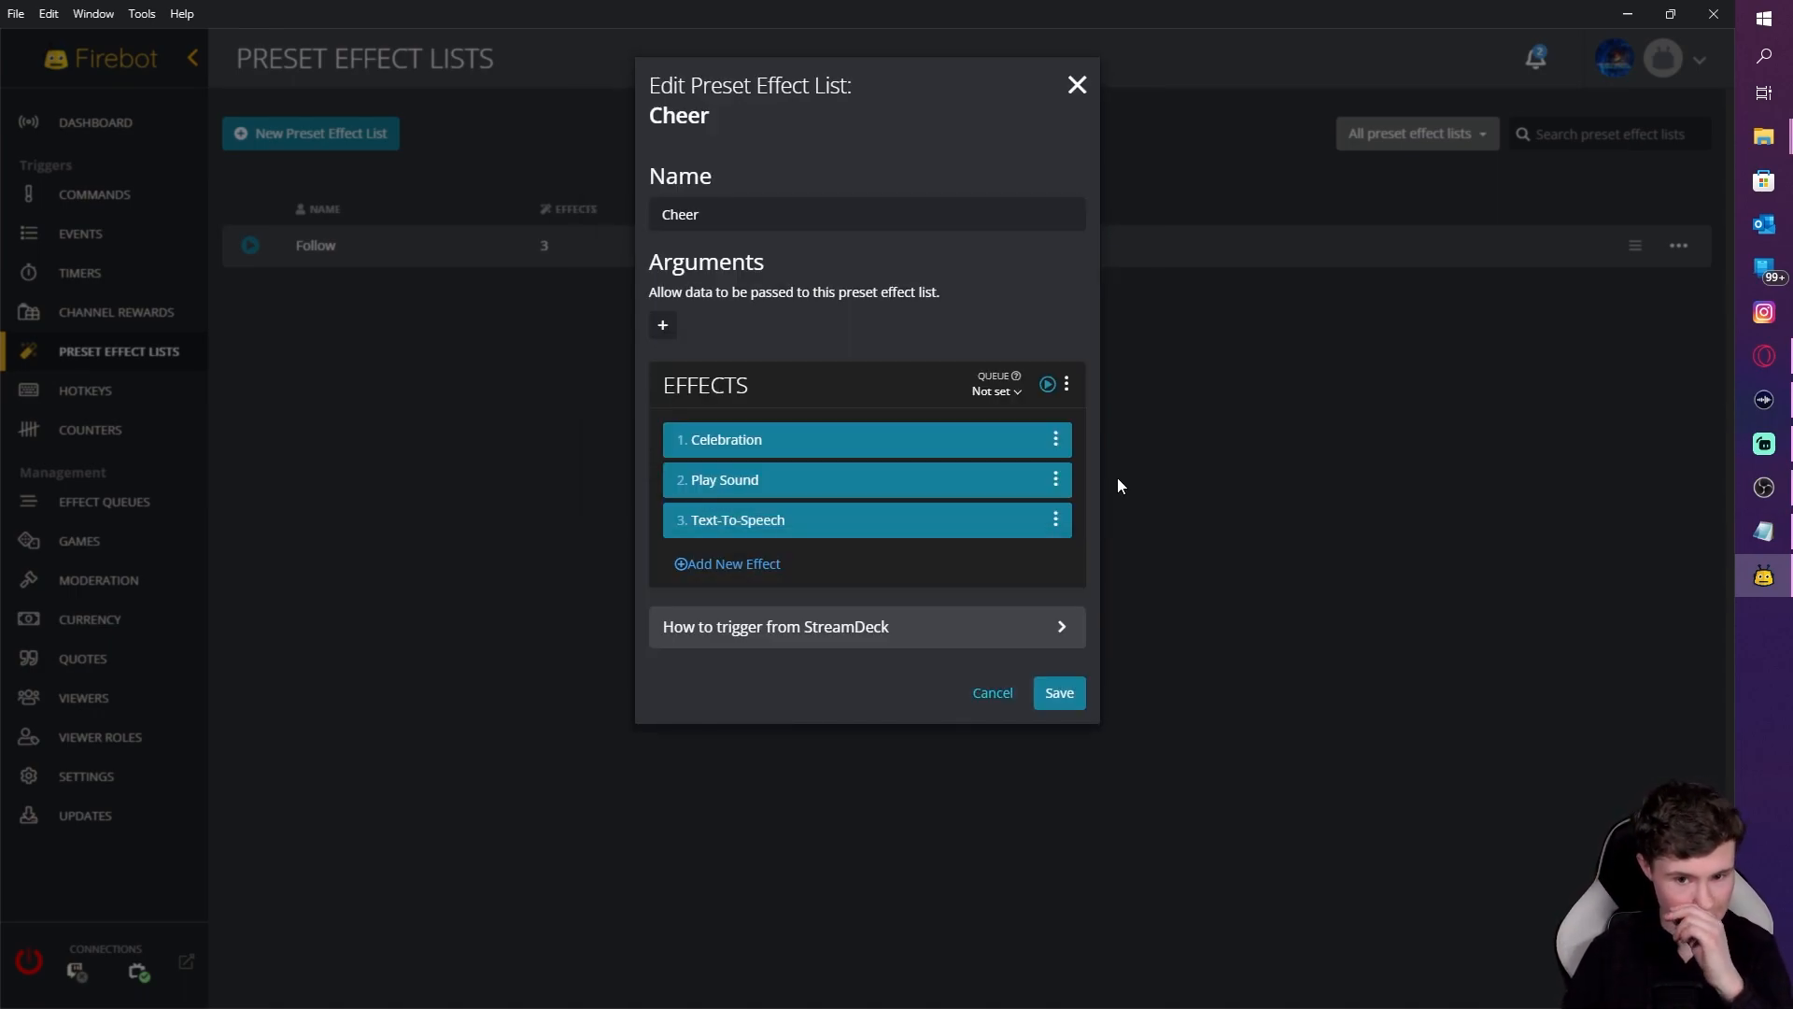
pyautogui.click(1068, 692)
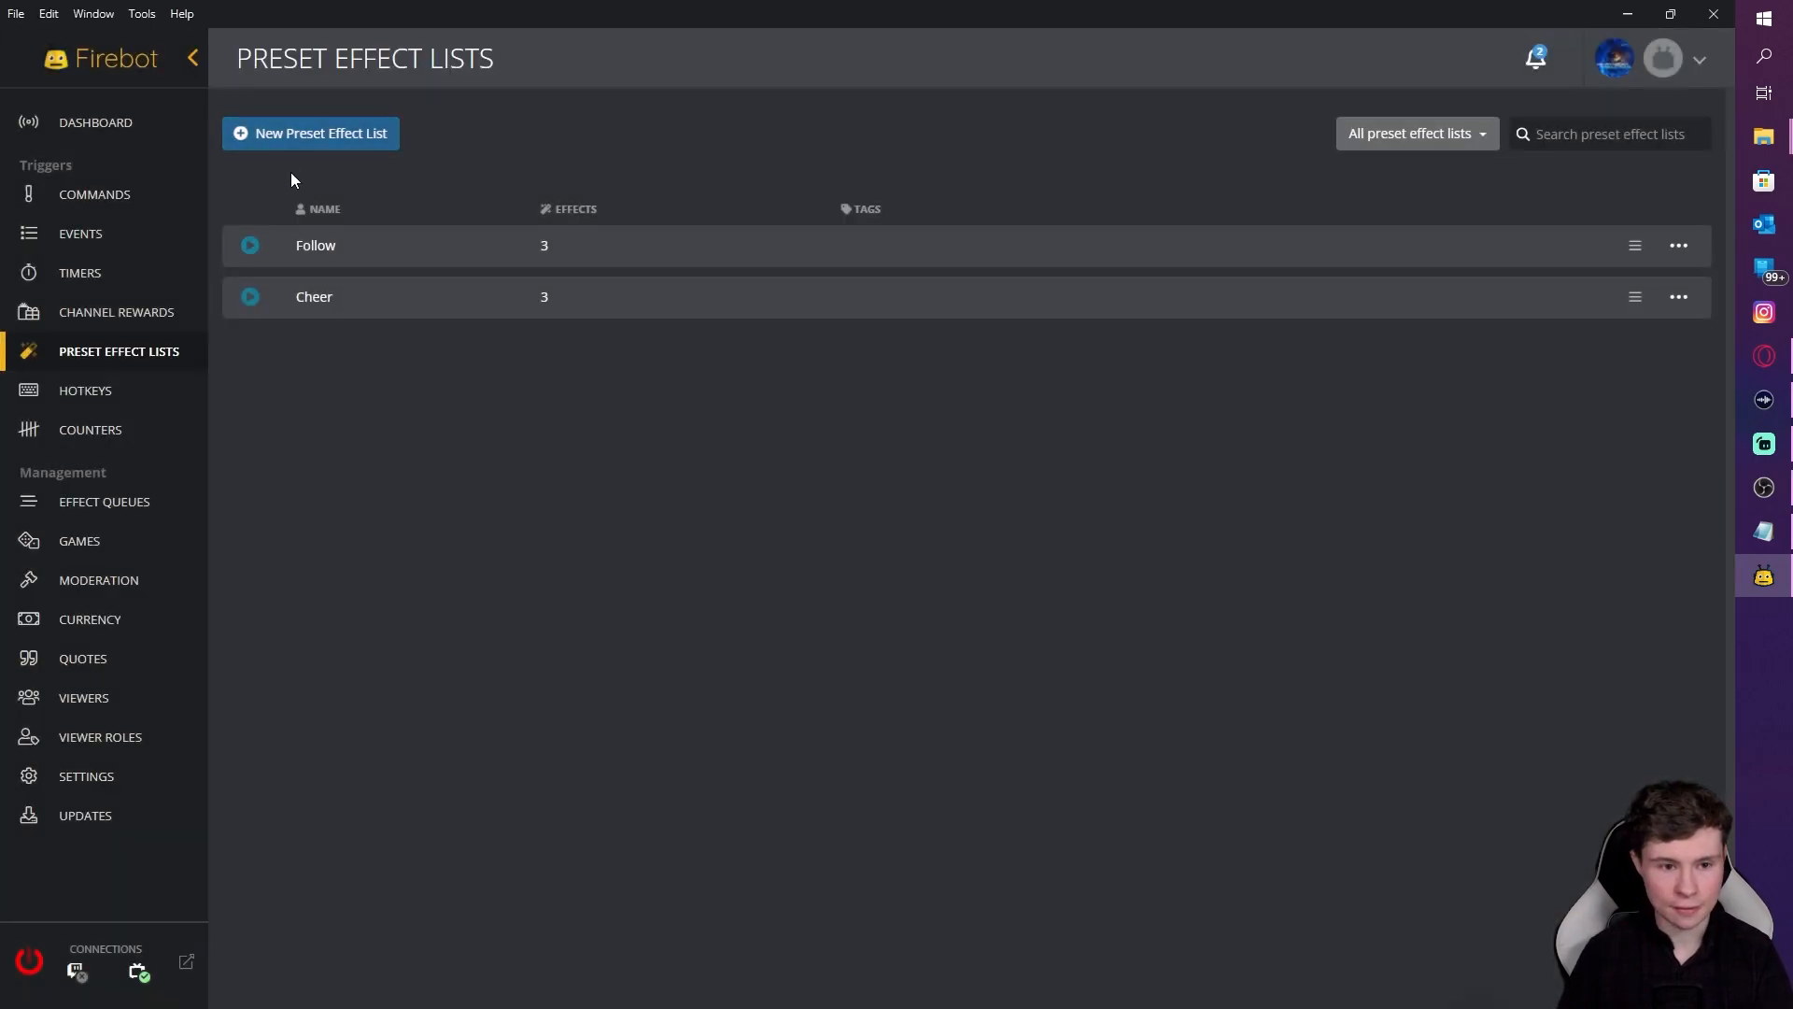
pyautogui.click(293, 133)
pyautogui.click(763, 178)
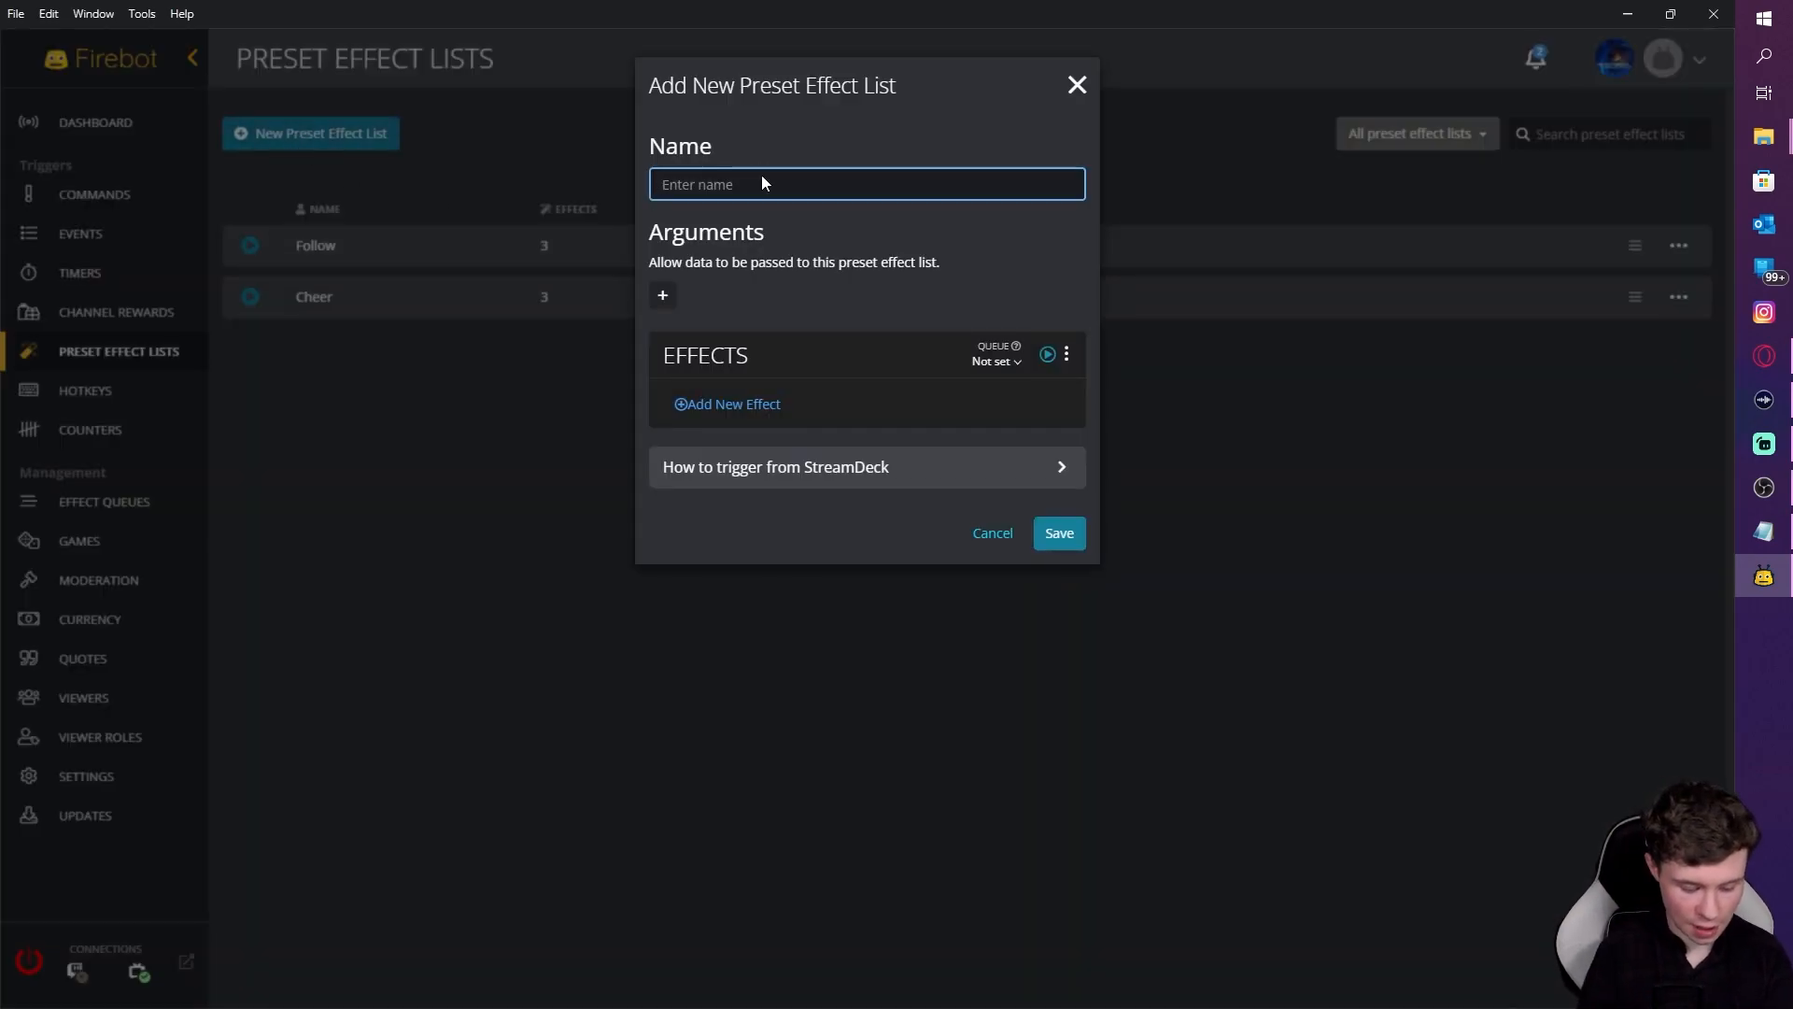
pyautogui.write('sub')
# Step: Add a Play Sound effect for sub clip firebot (4).mp3 that waits for the sound to finish
pyautogui.click(763, 439)
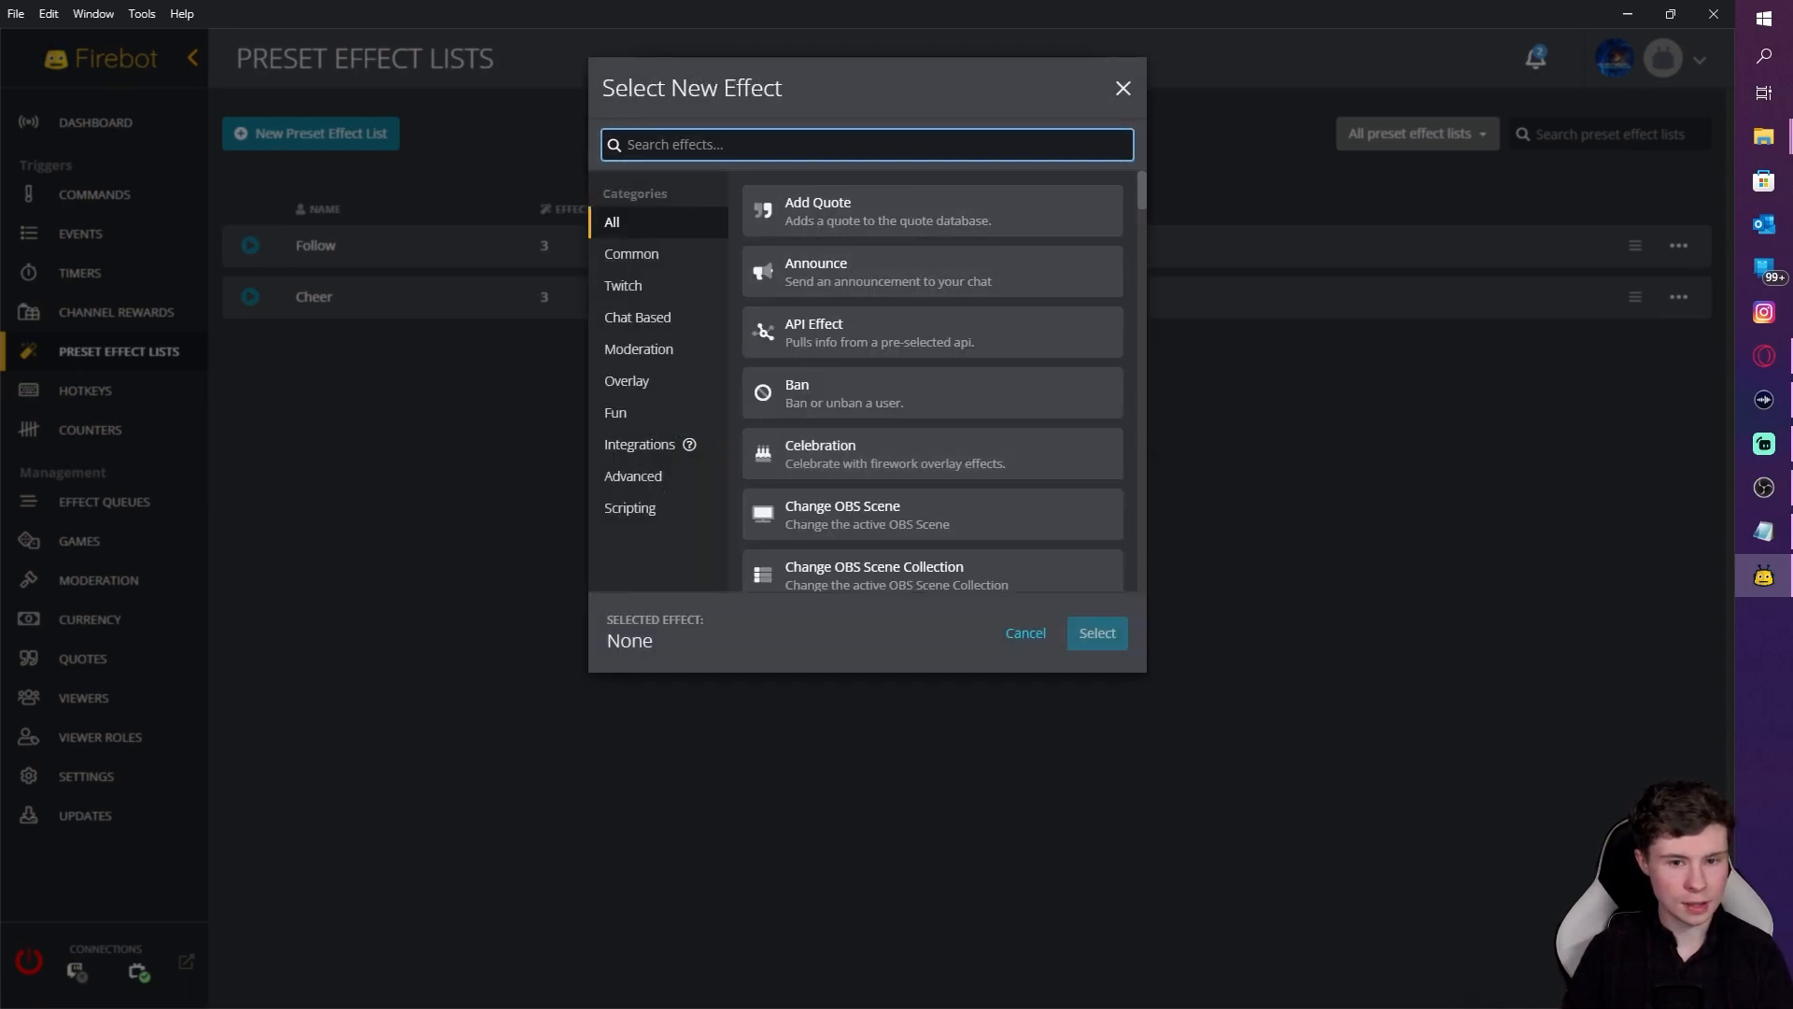
pyautogui.write('play')
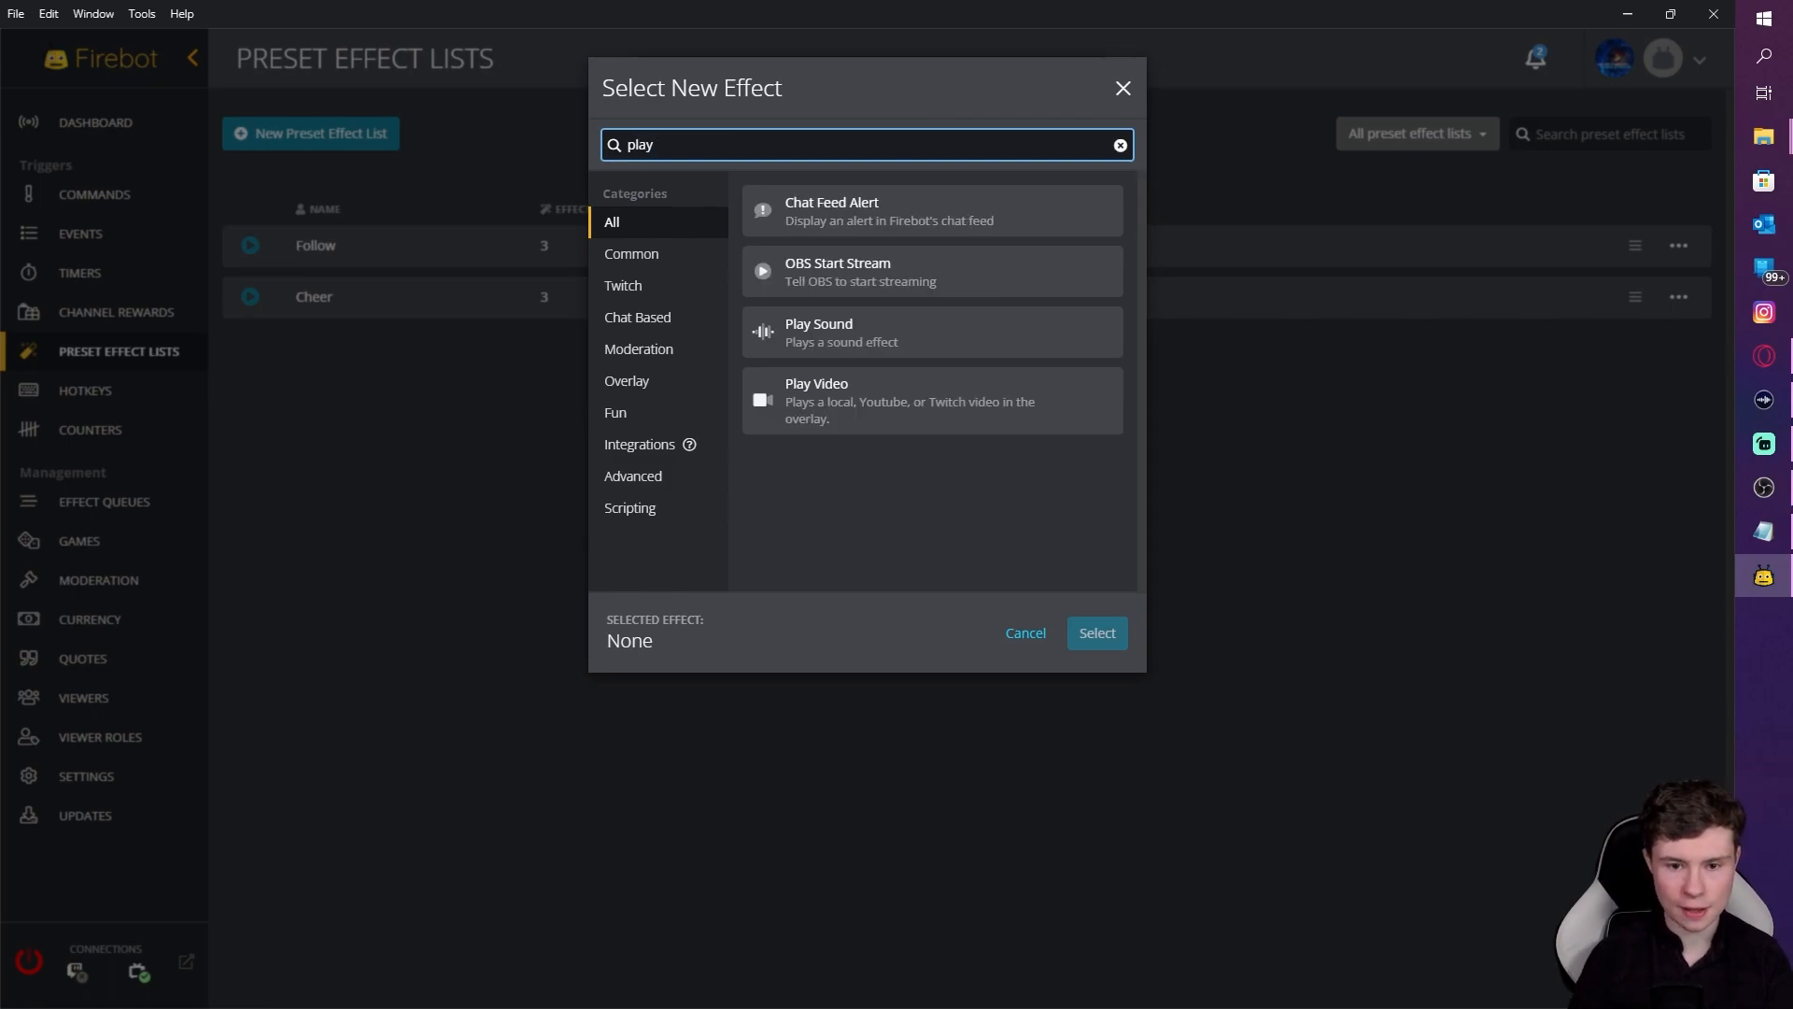
pyautogui.click(834, 344)
pyautogui.click(1111, 645)
pyautogui.click(653, 375)
pyautogui.click(285, 175)
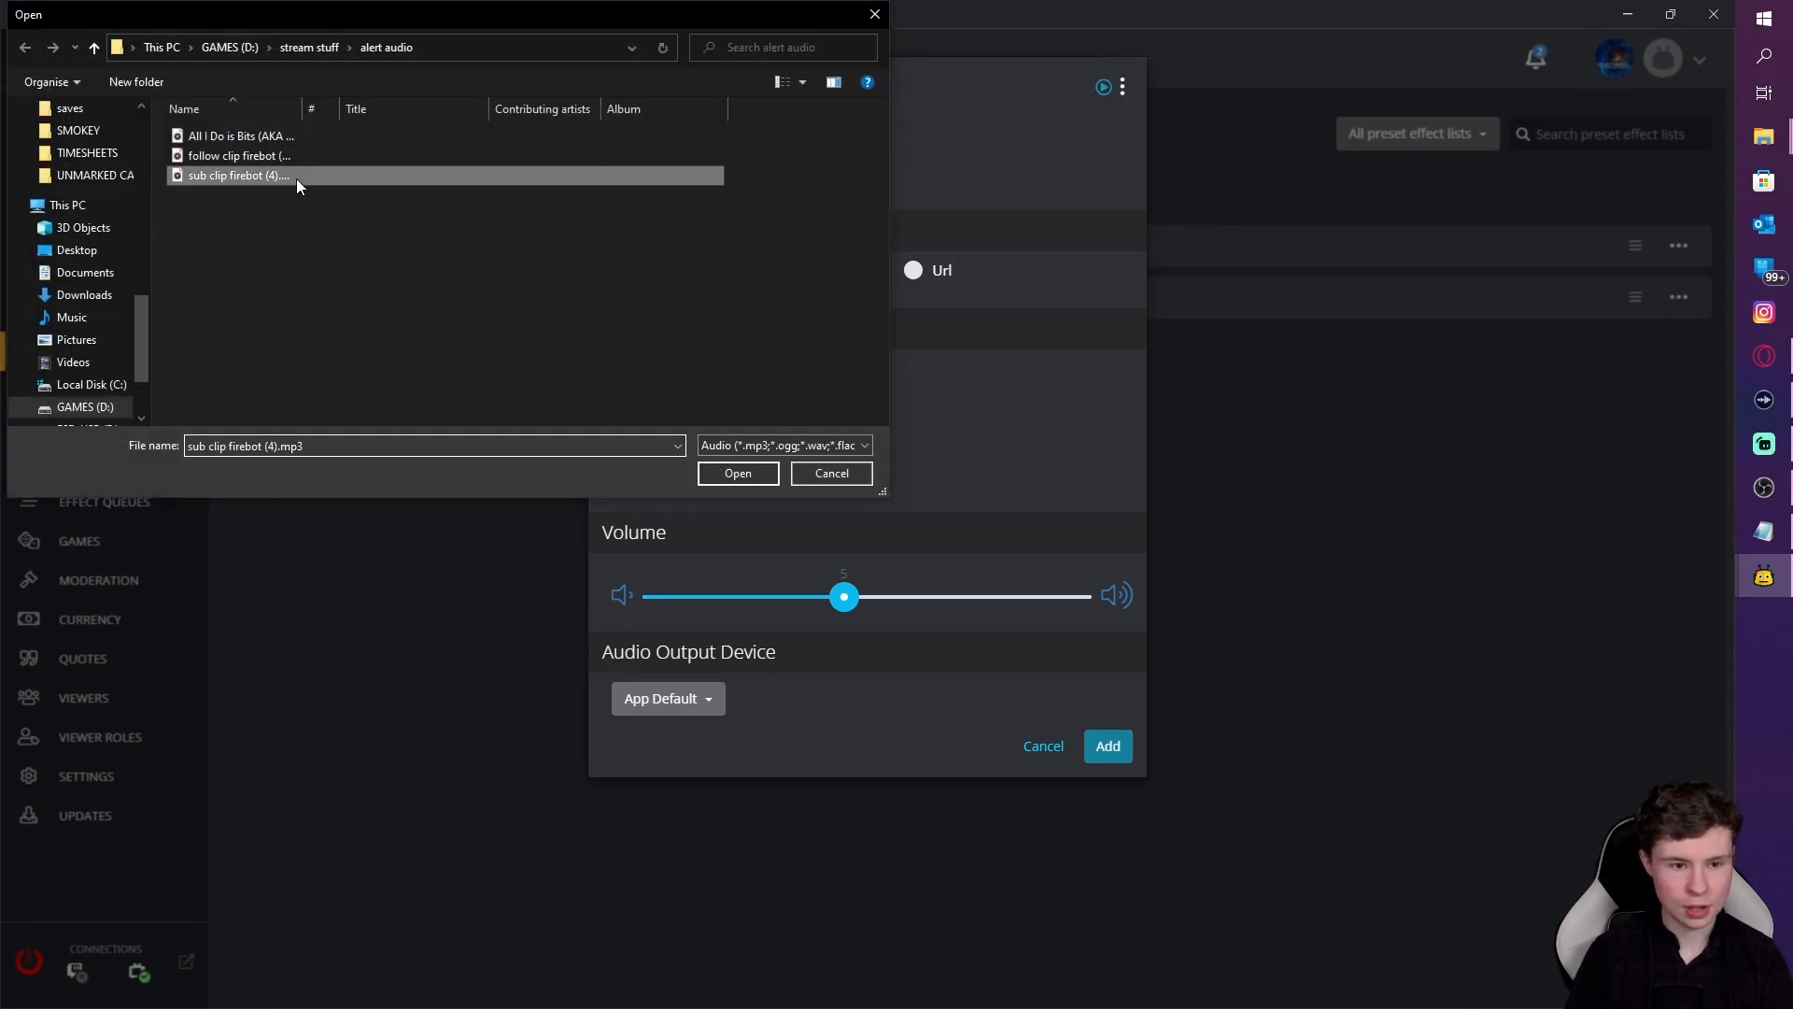
pyautogui.click(738, 473)
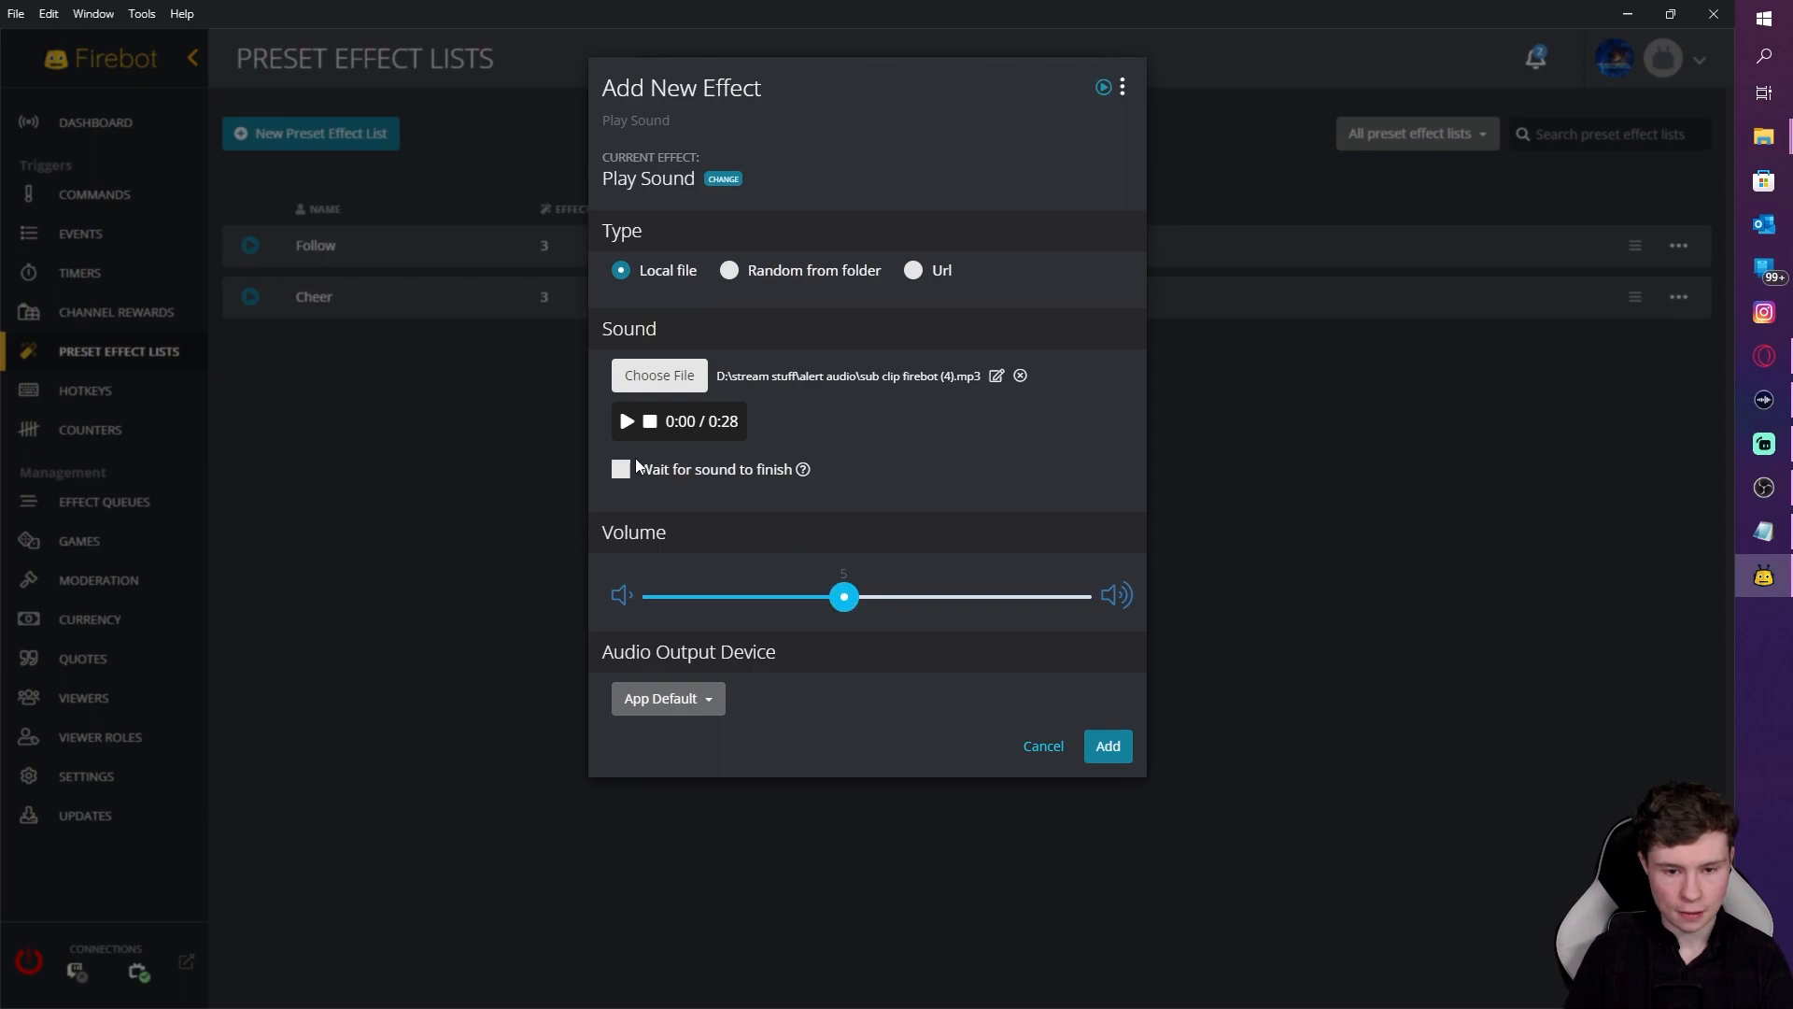
pyautogui.click(620, 478)
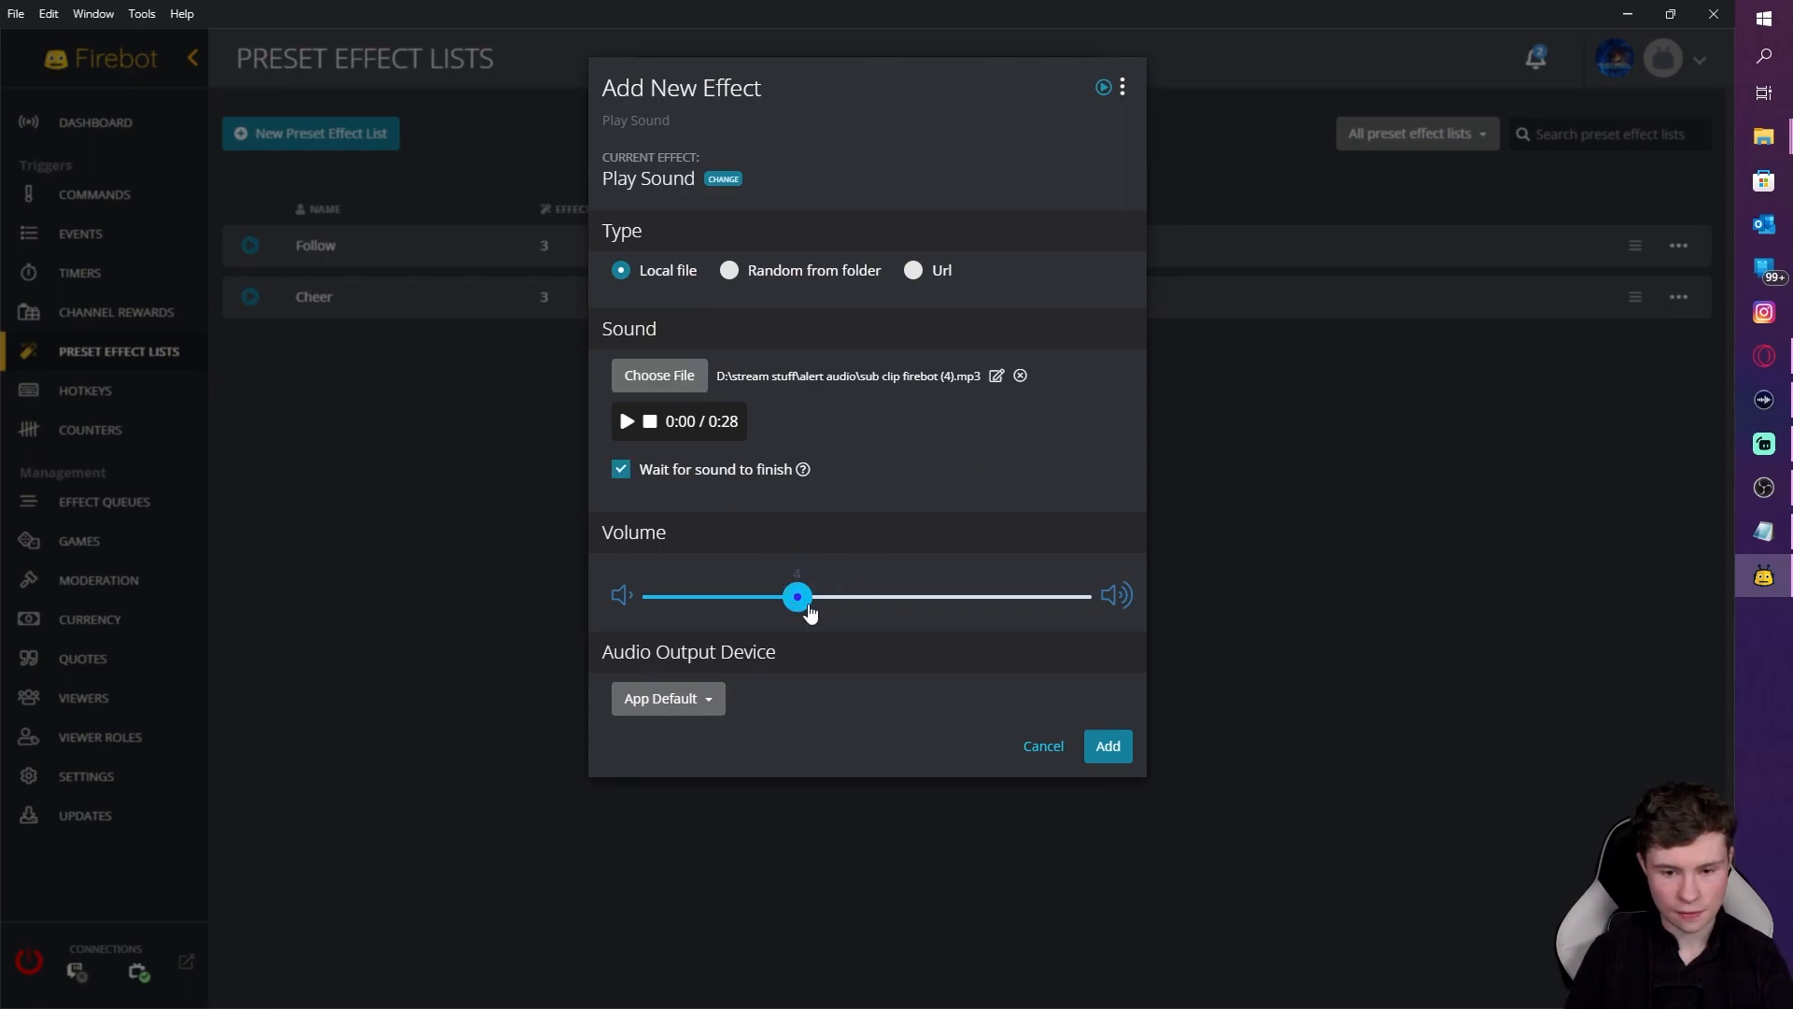
pyautogui.click(1107, 755)
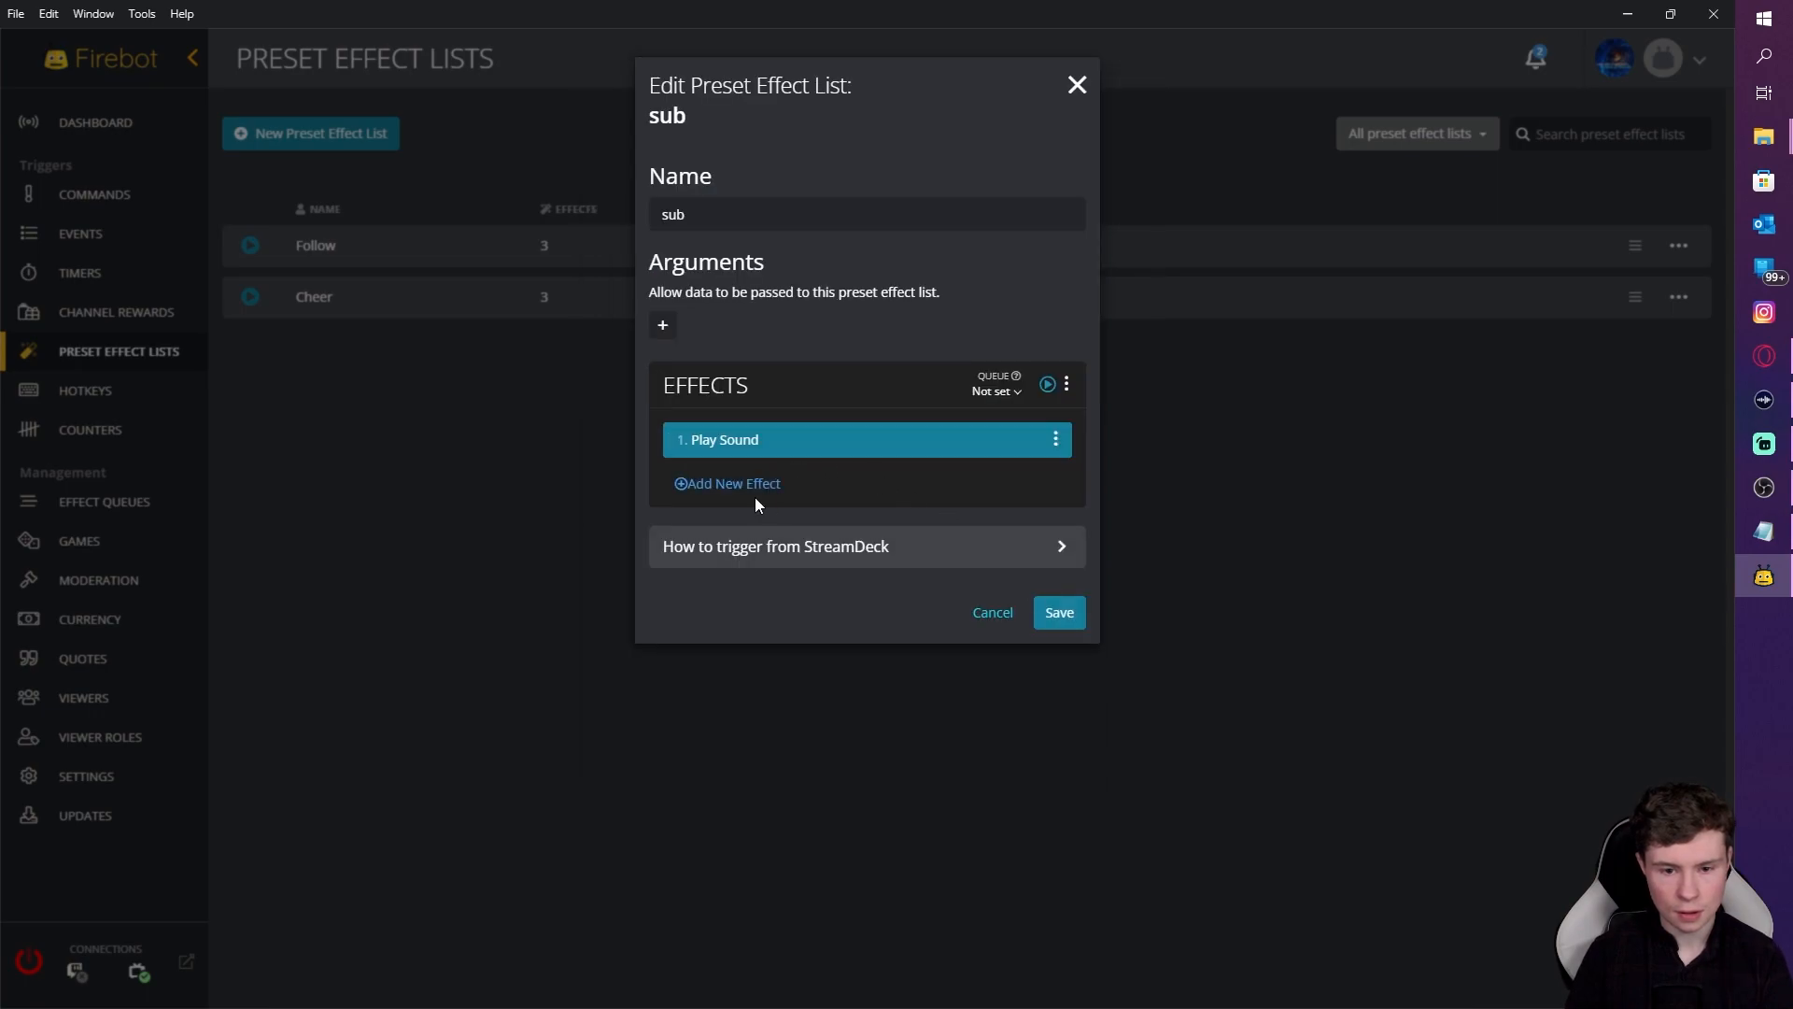
# Step: Add Text-To-Speech reading '$user Subscribed and is now a member of the hooha faction'
pyautogui.click(733, 484)
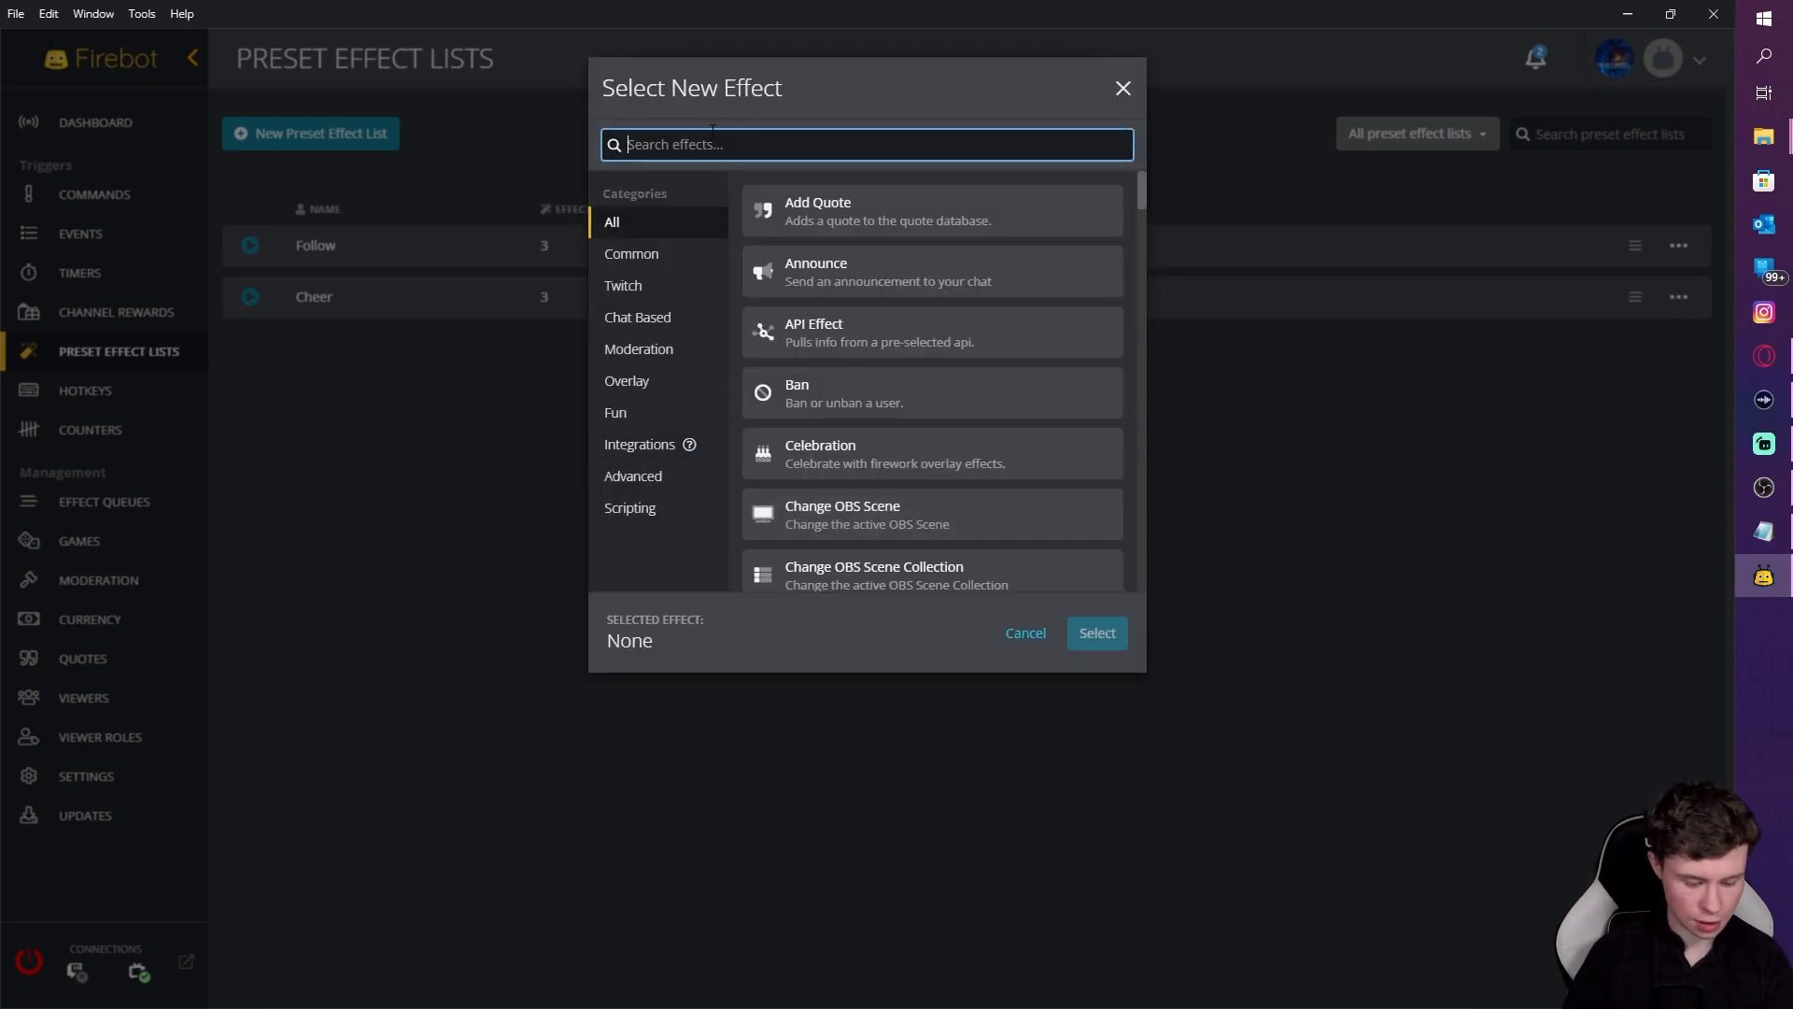
pyautogui.write('text')
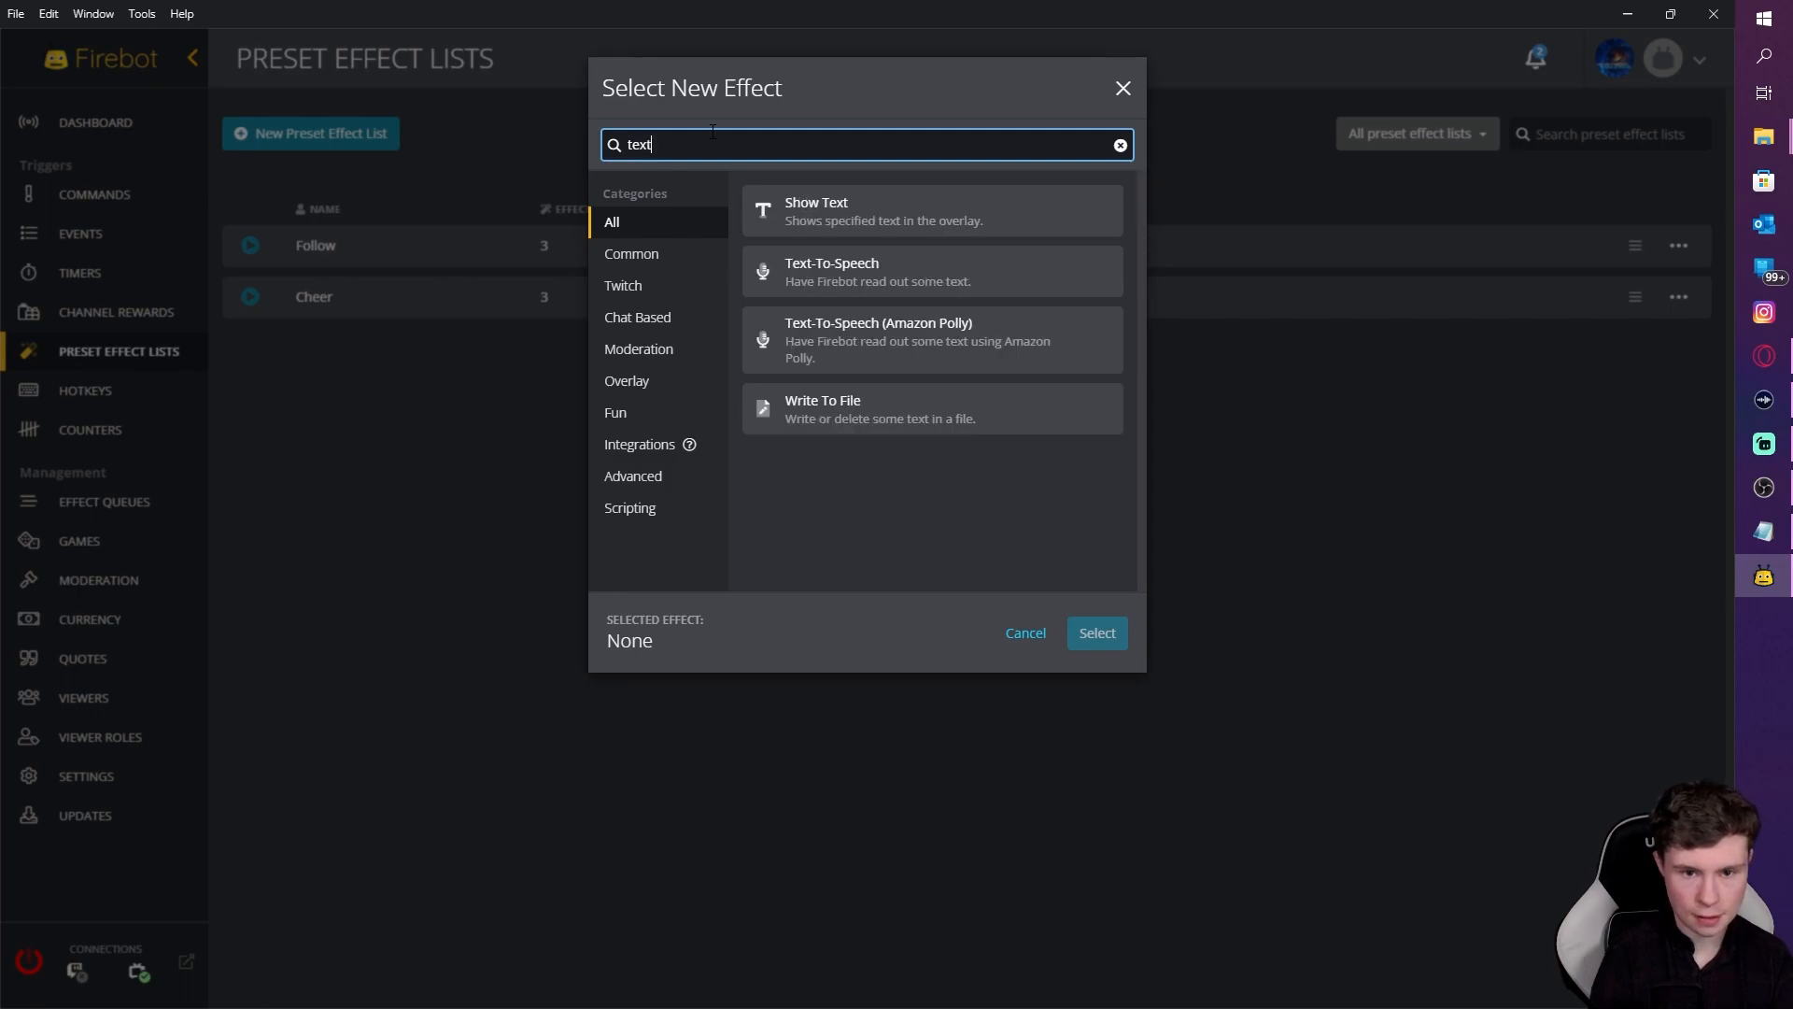
pyautogui.click(913, 290)
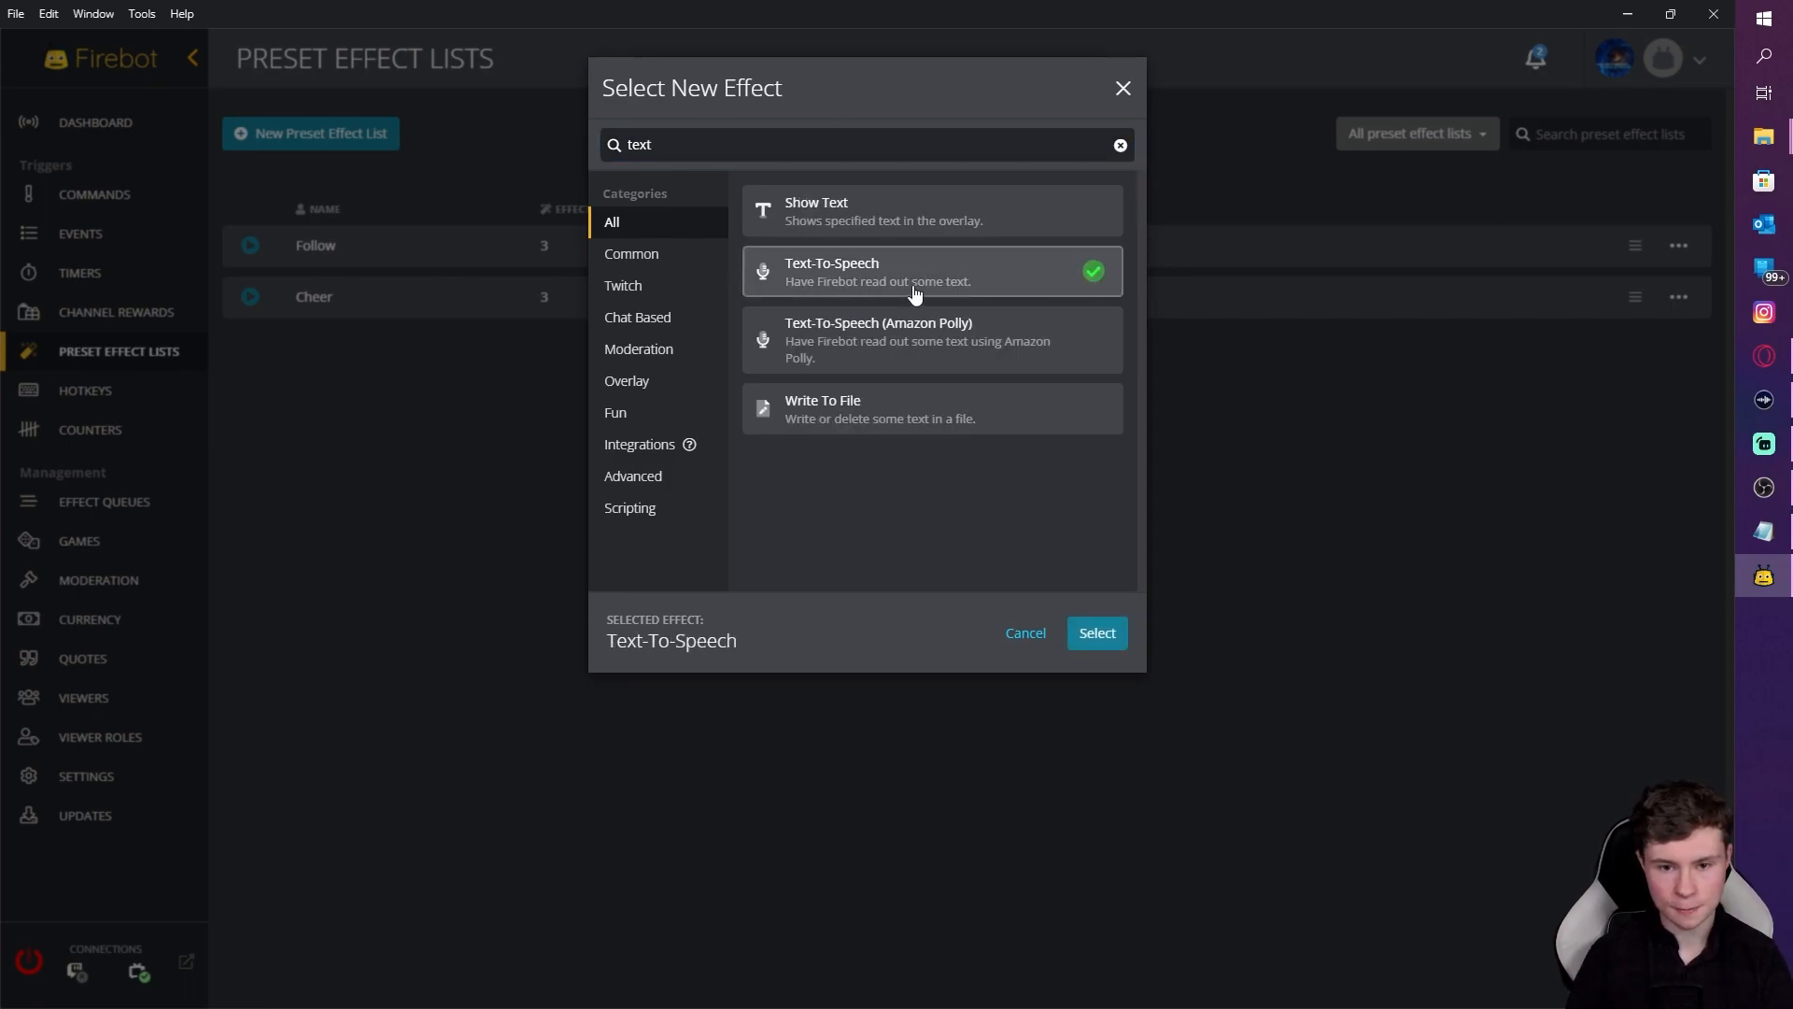
pyautogui.click(1097, 632)
pyautogui.hotkey('alt', 'Tab')
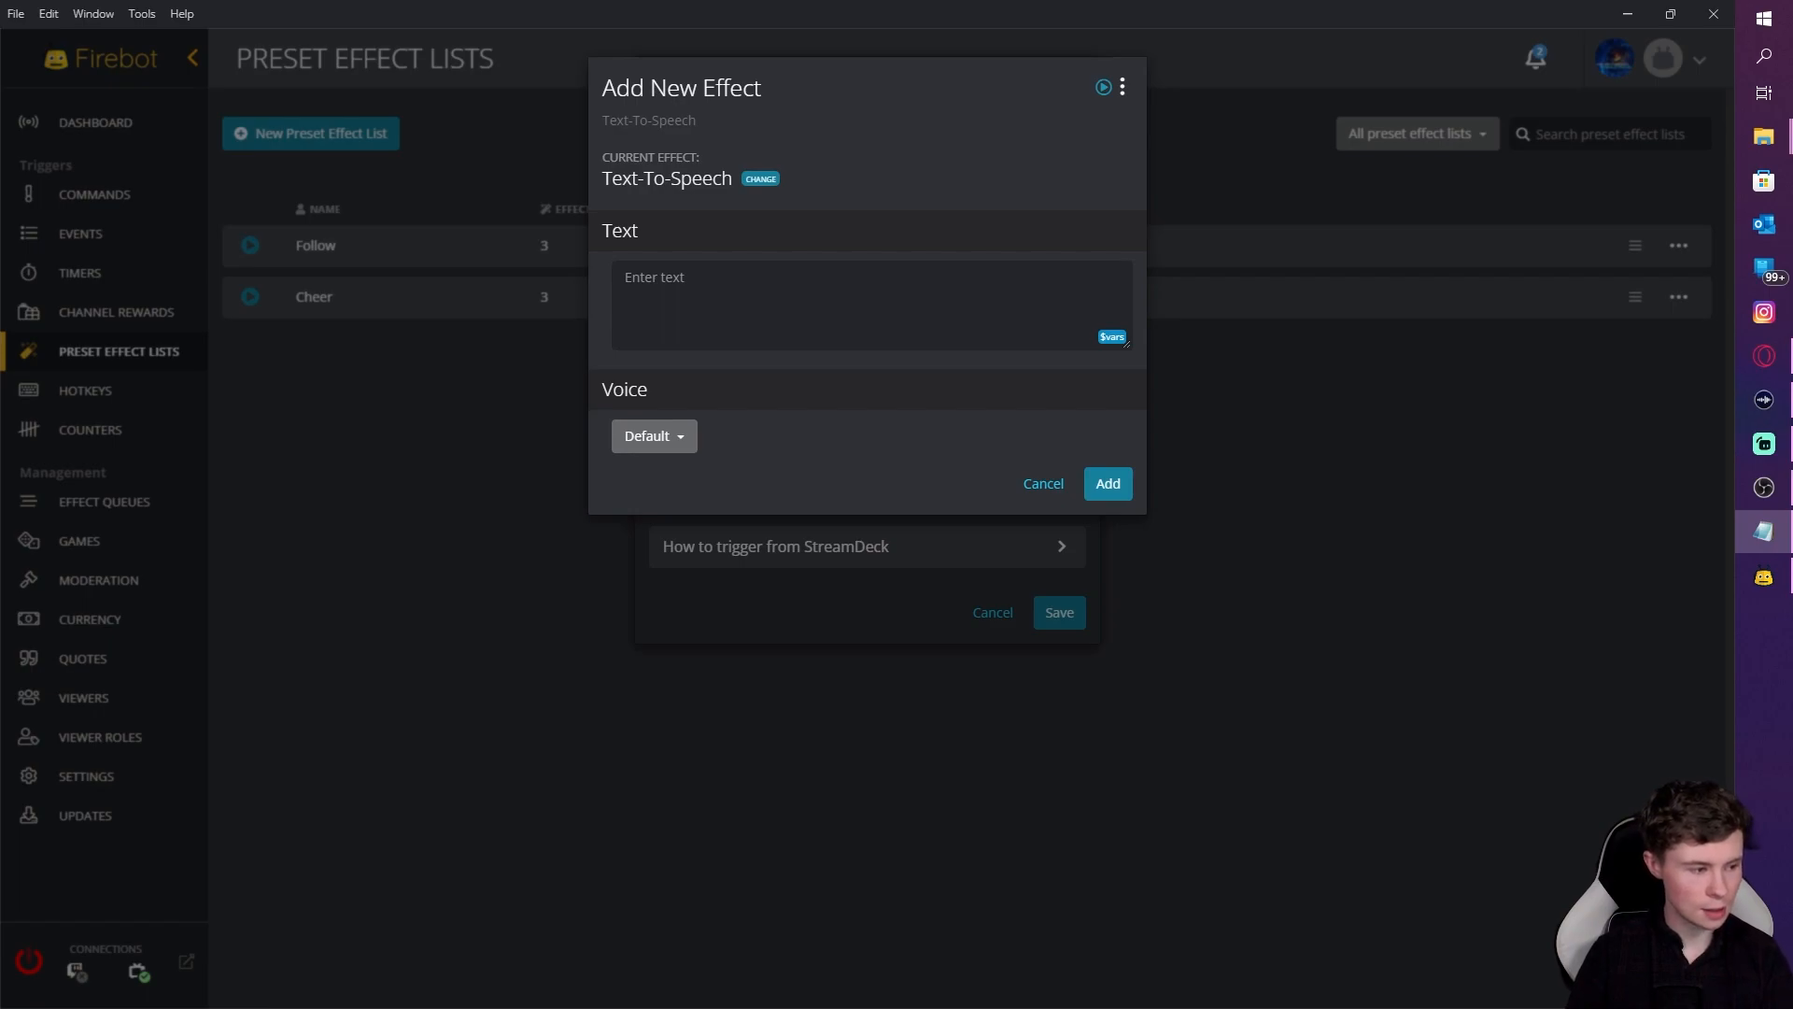
pyautogui.hotkey('alt', 'Tab')
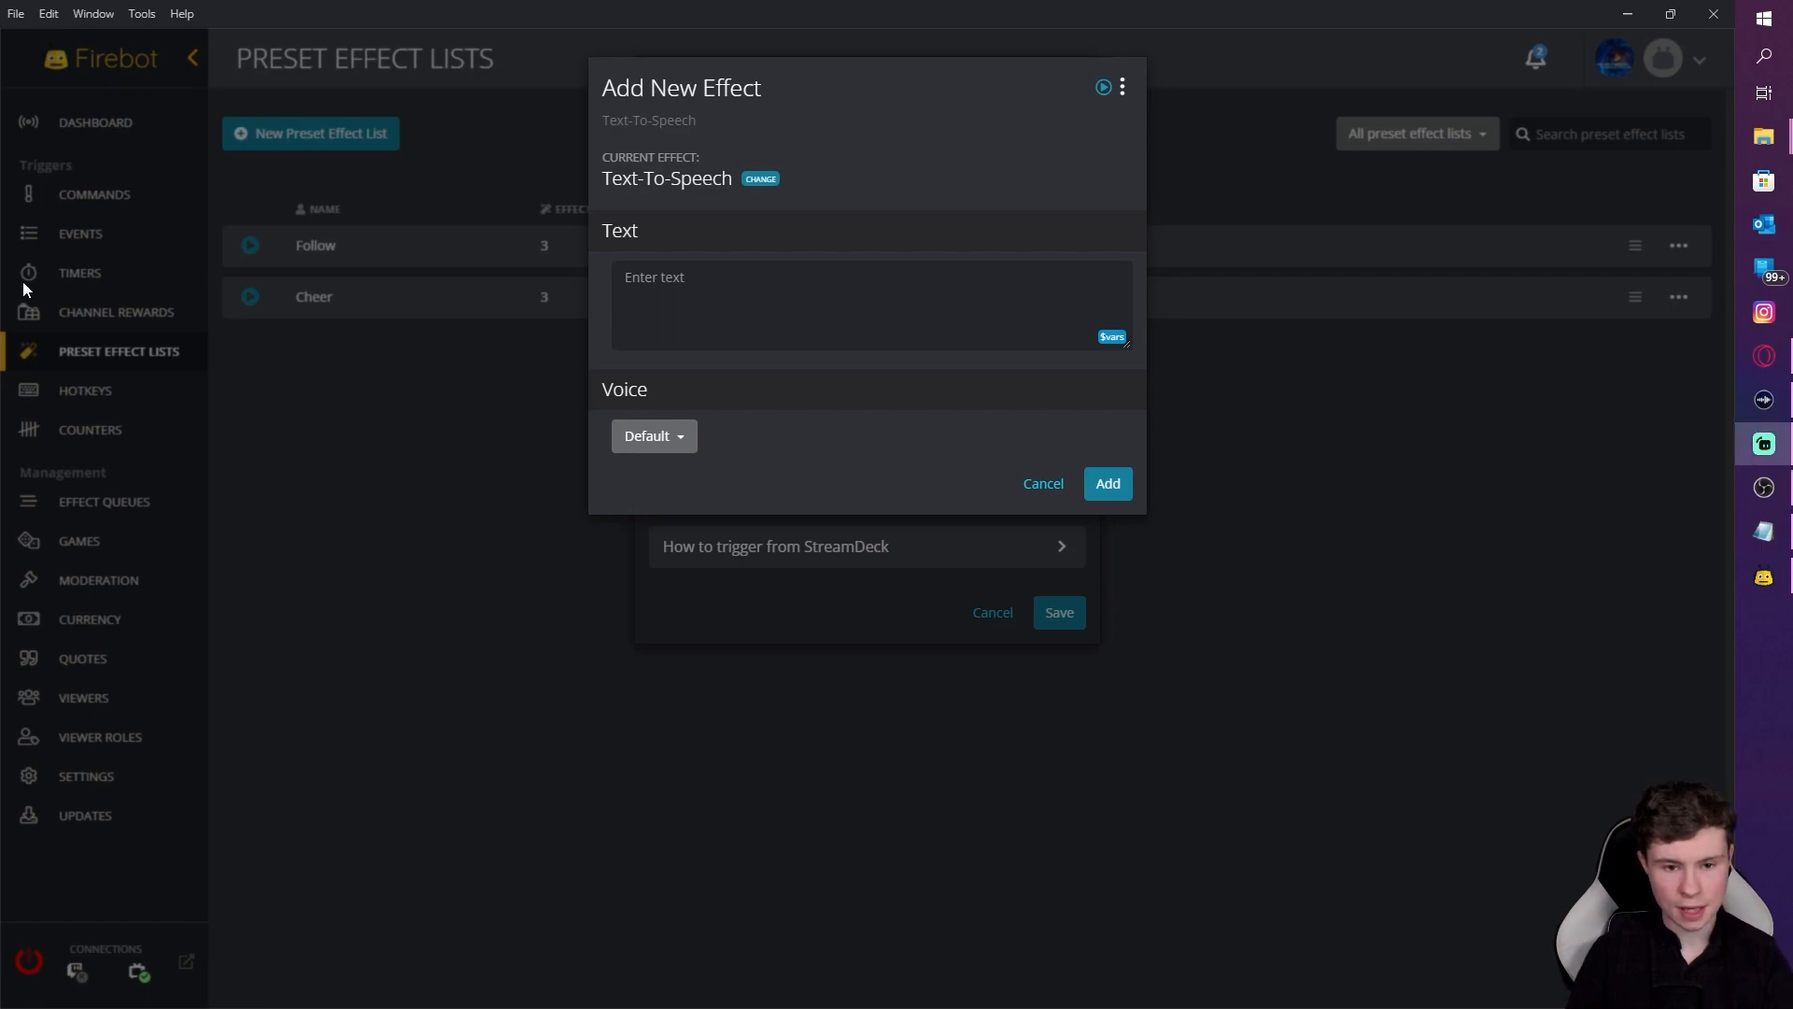
pyautogui.click(816, 285)
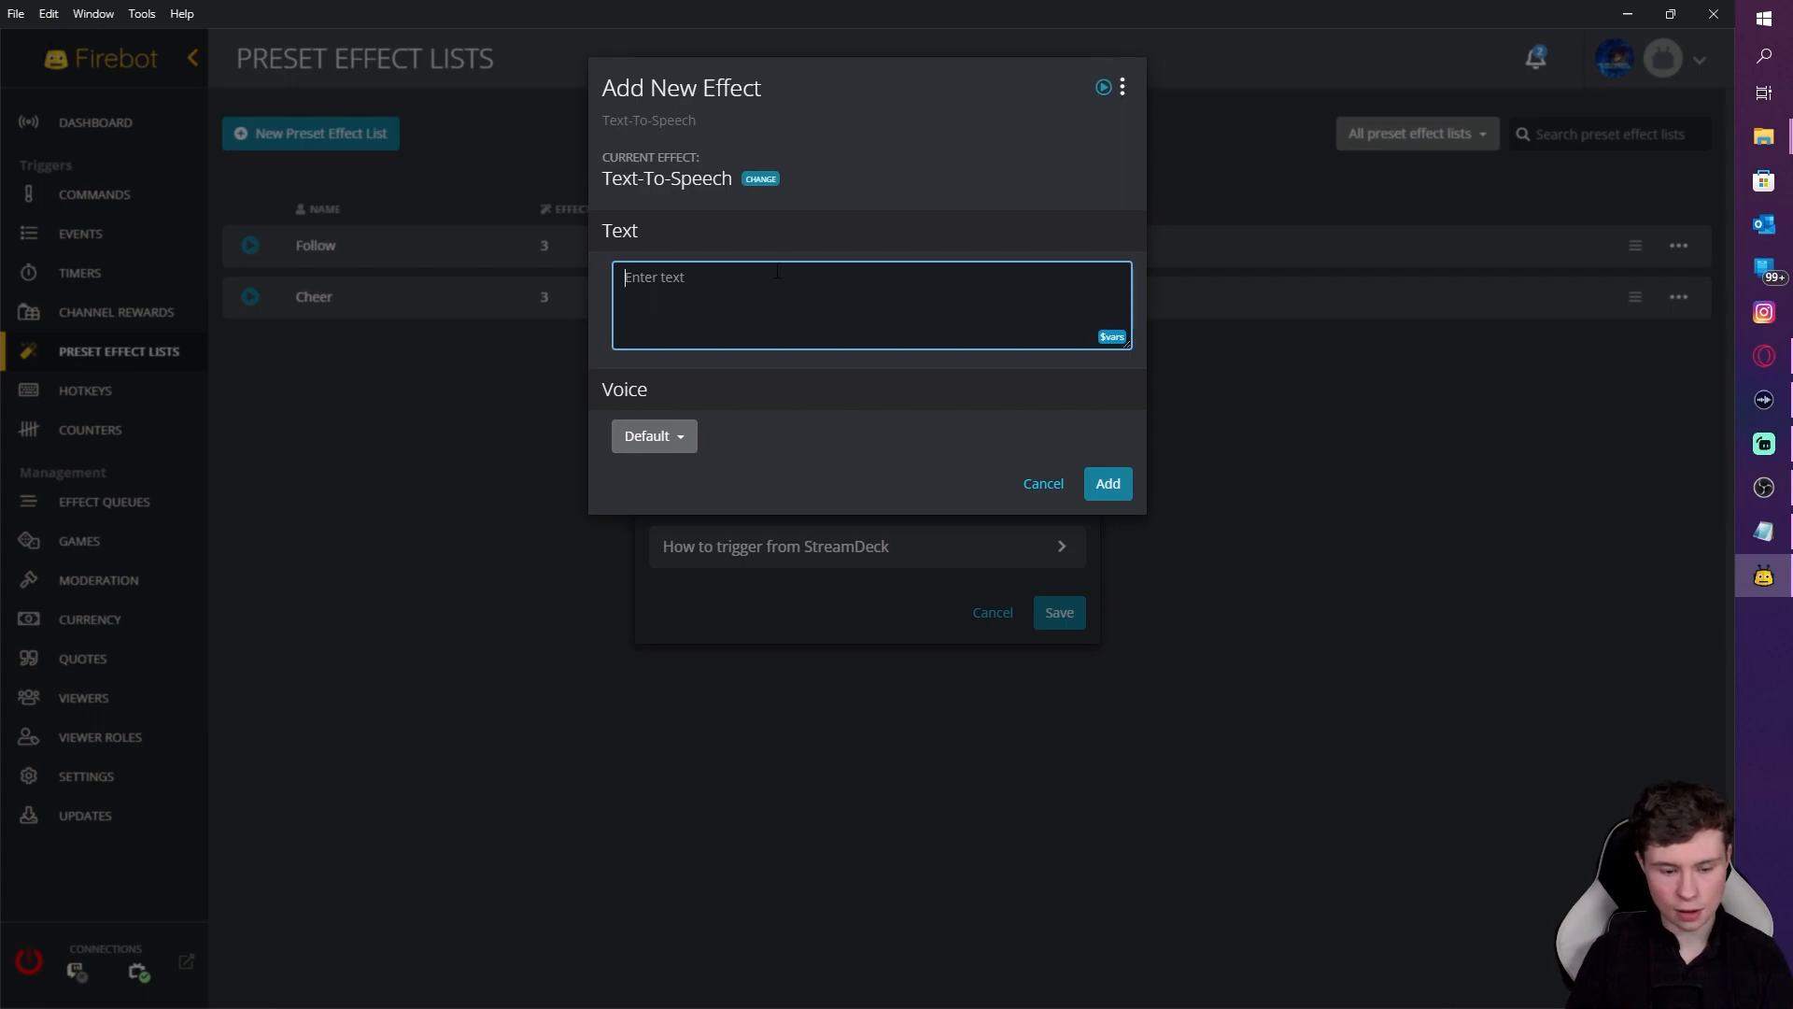
pyautogui.write('$user Subscribed and is now a member of the hooha faction')
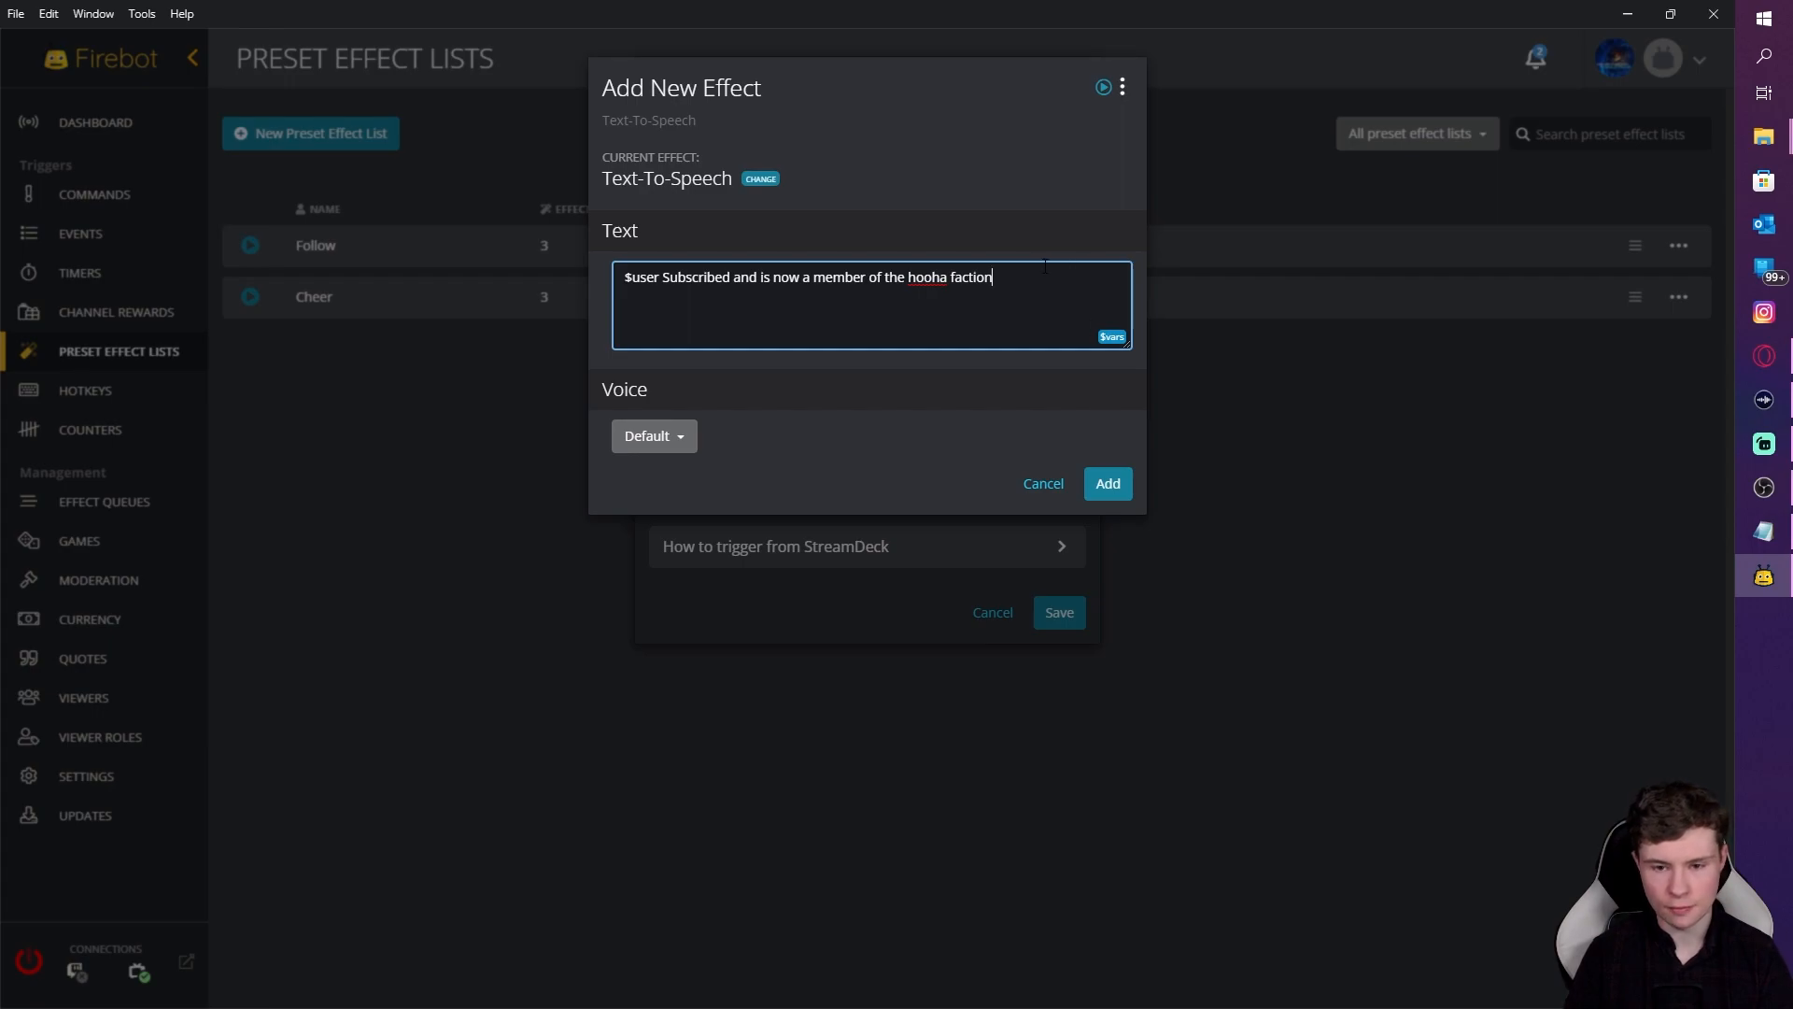
# Step: Add the Text-To-Speech effect to the sub list, then add a Fireworks Celebration
pyautogui.click(1109, 484)
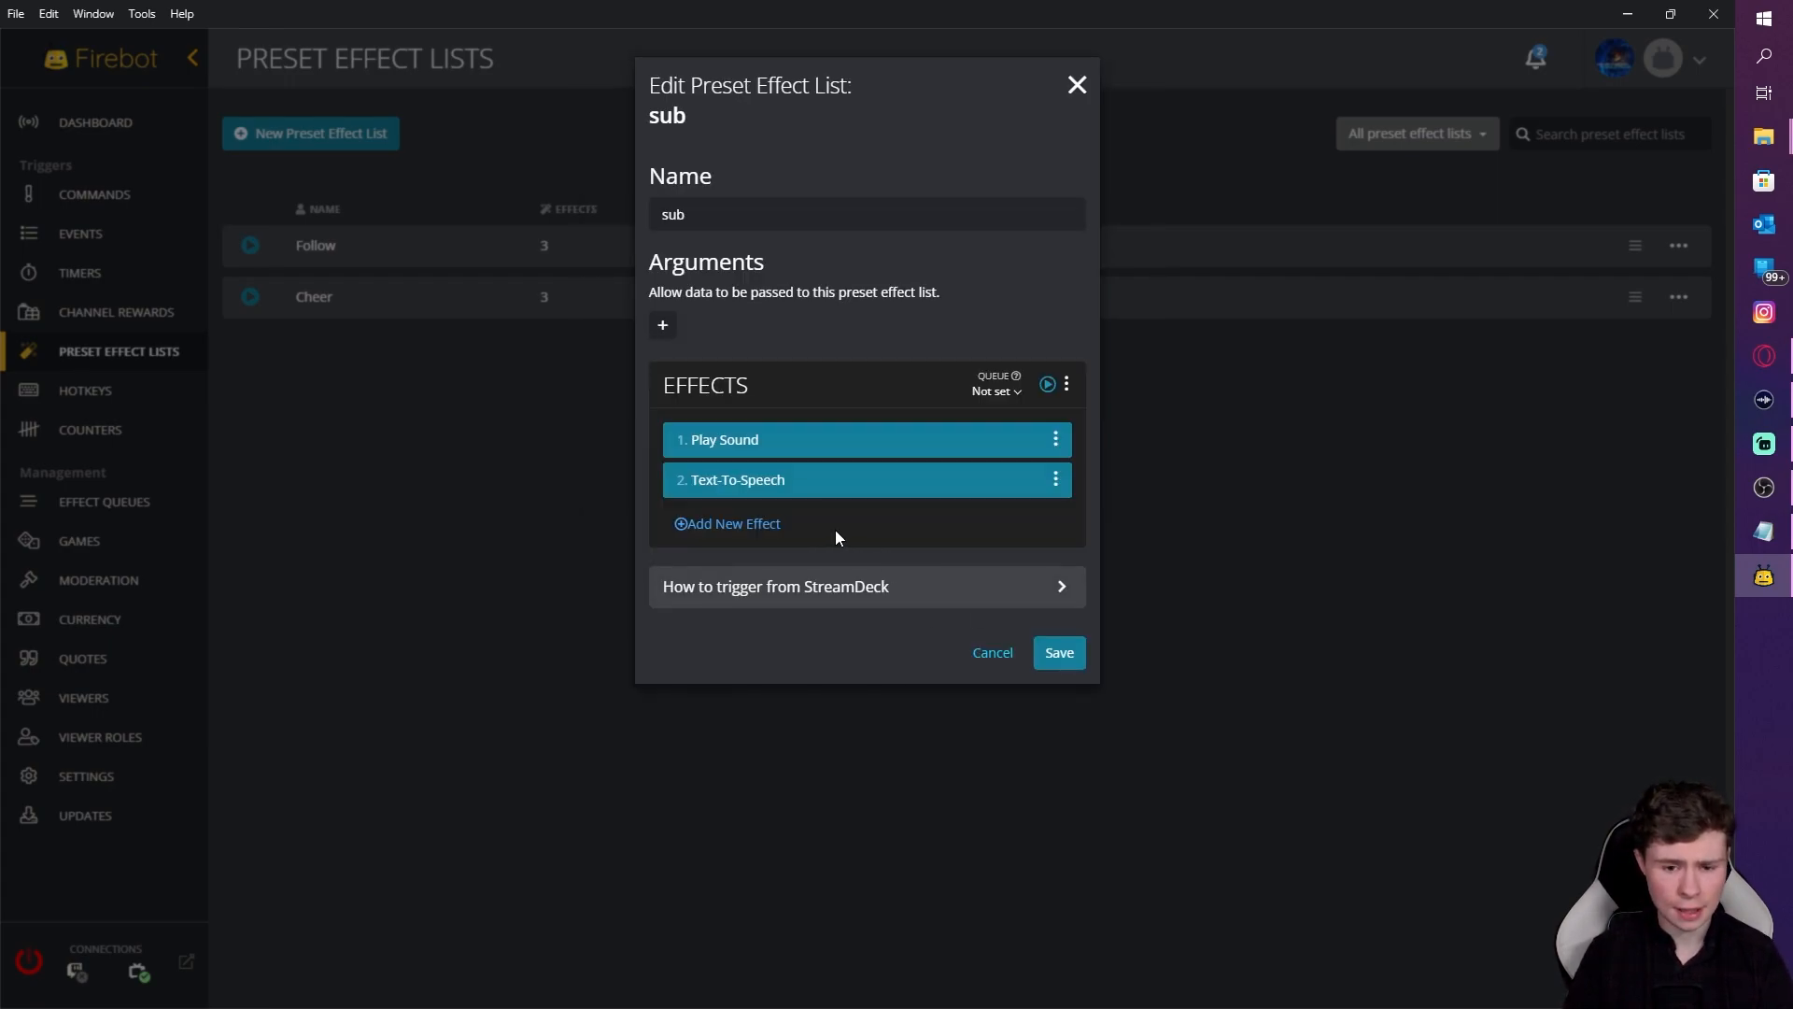
pyautogui.click(765, 523)
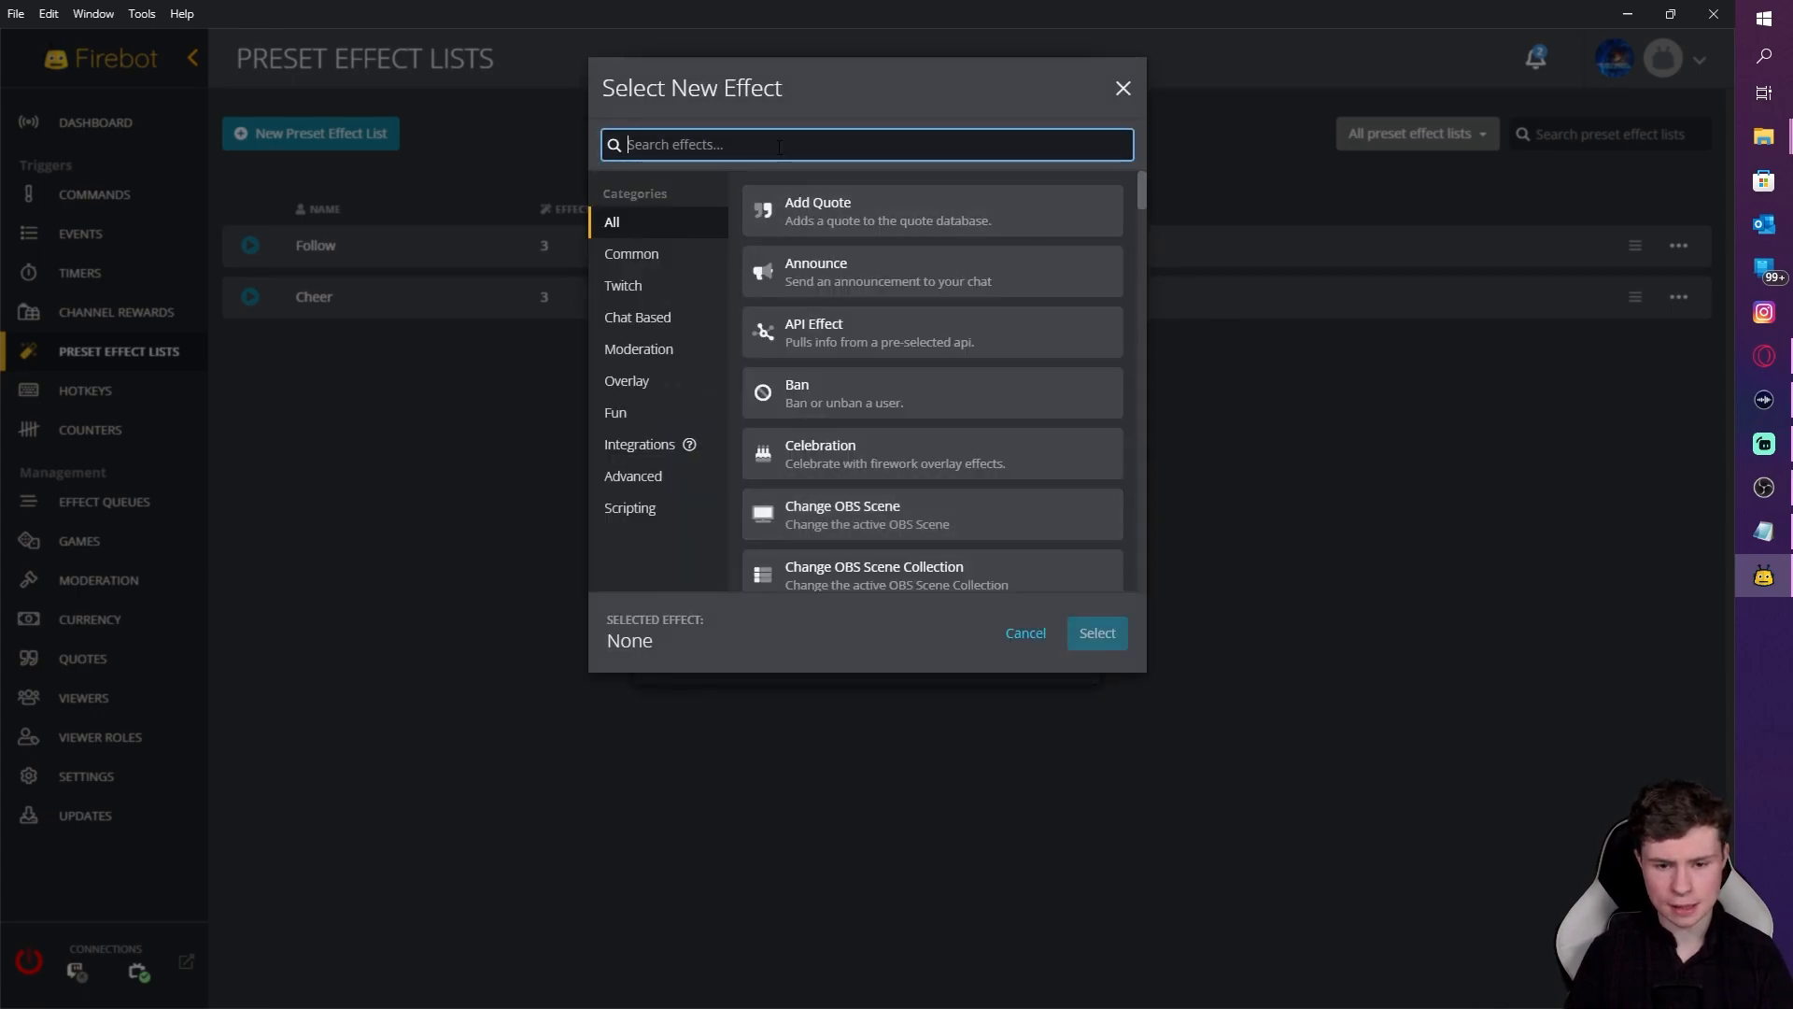
pyautogui.click(881, 467)
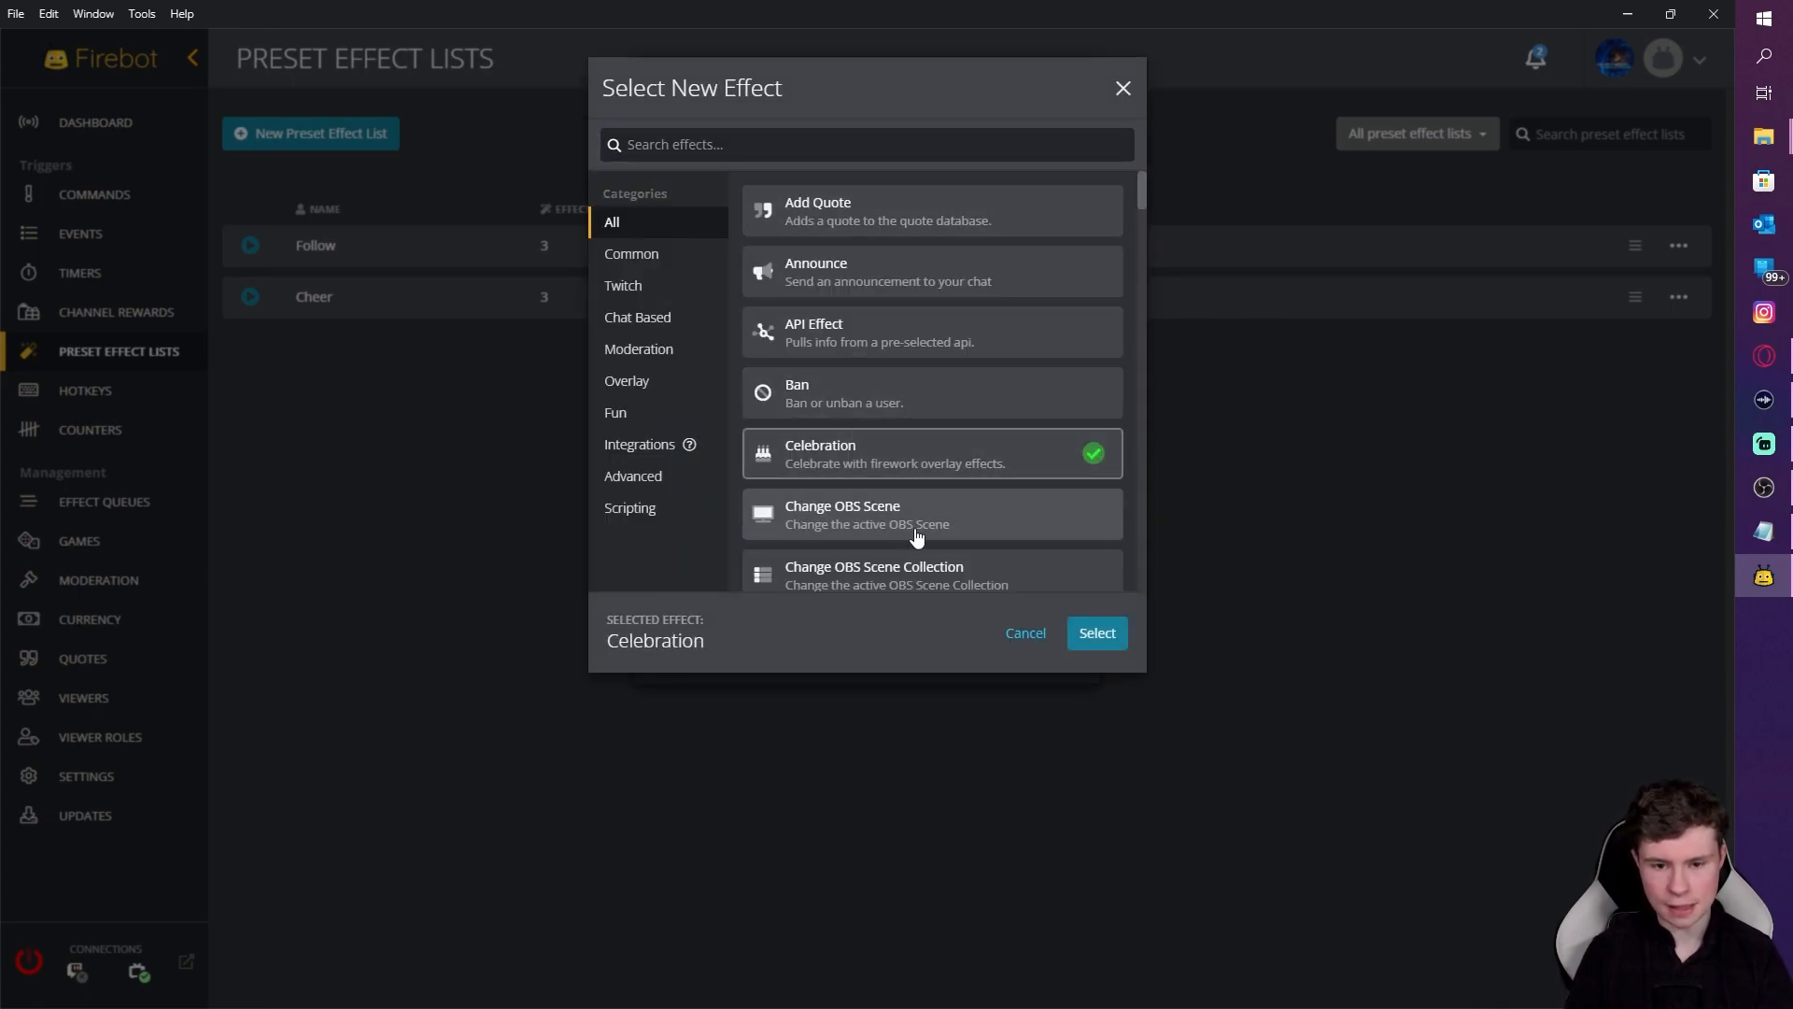
pyautogui.click(1097, 634)
pyautogui.click(691, 280)
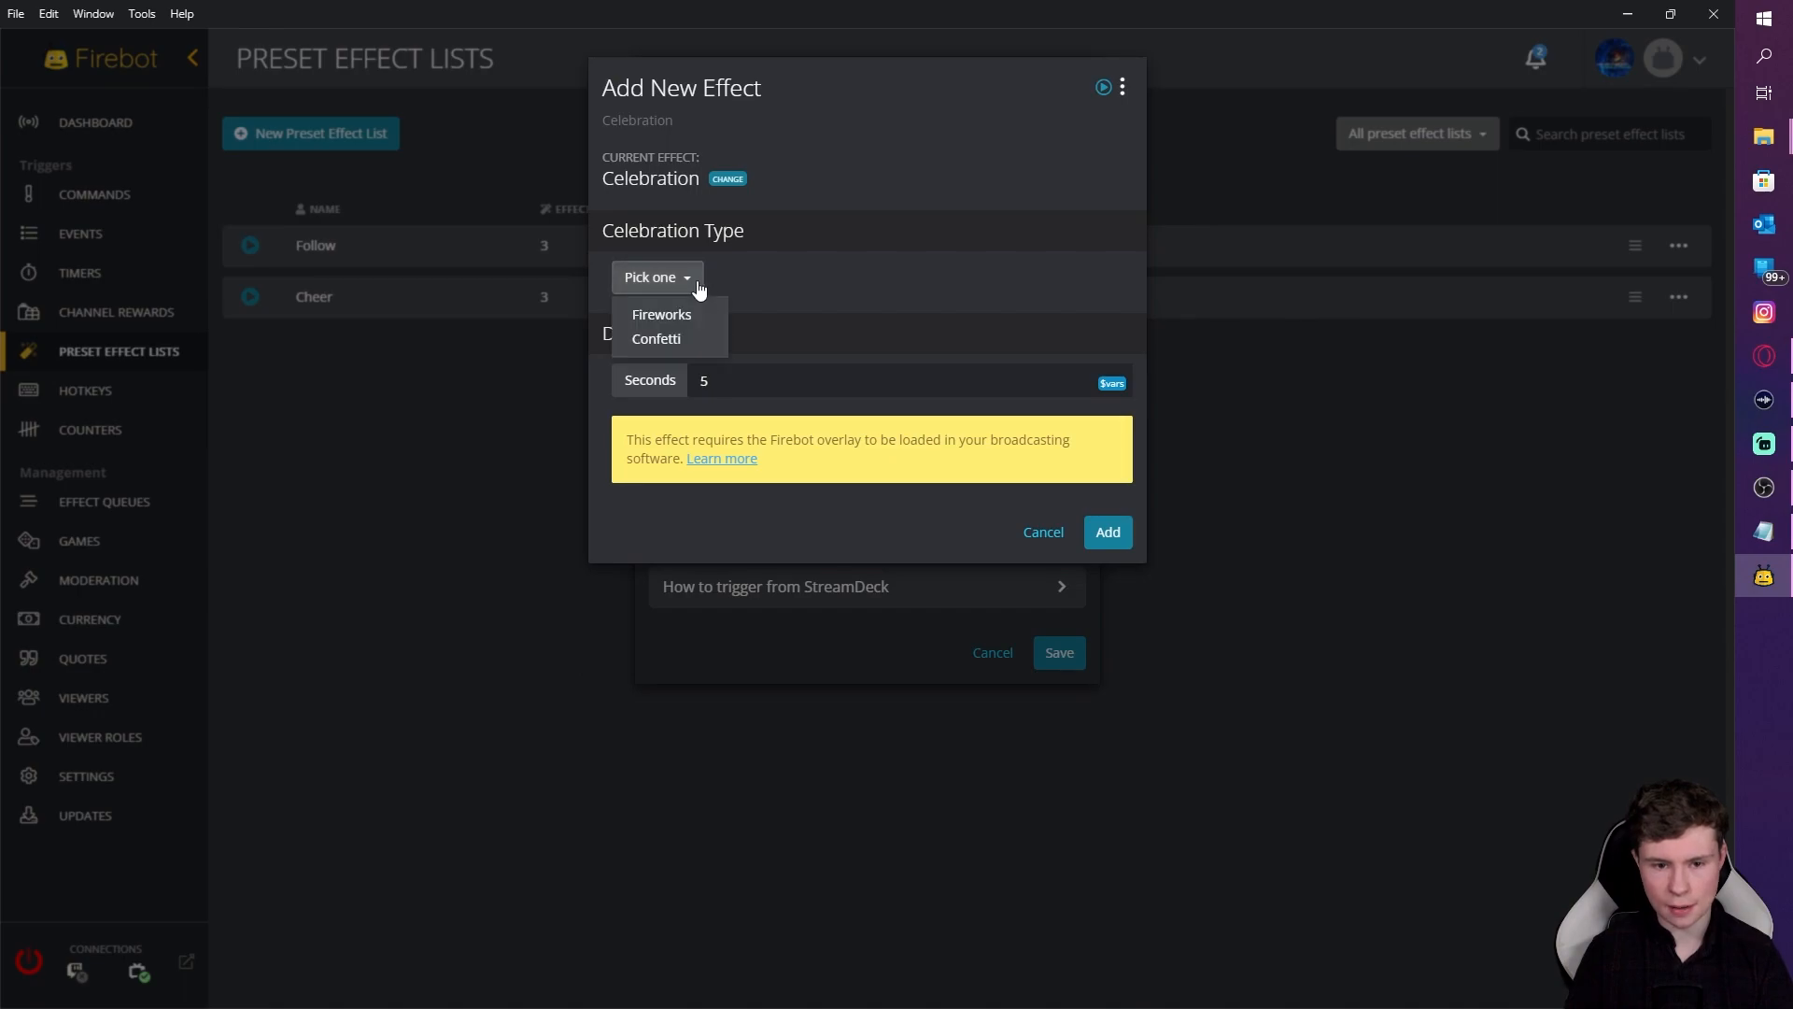
pyautogui.click(715, 313)
pyautogui.click(1108, 532)
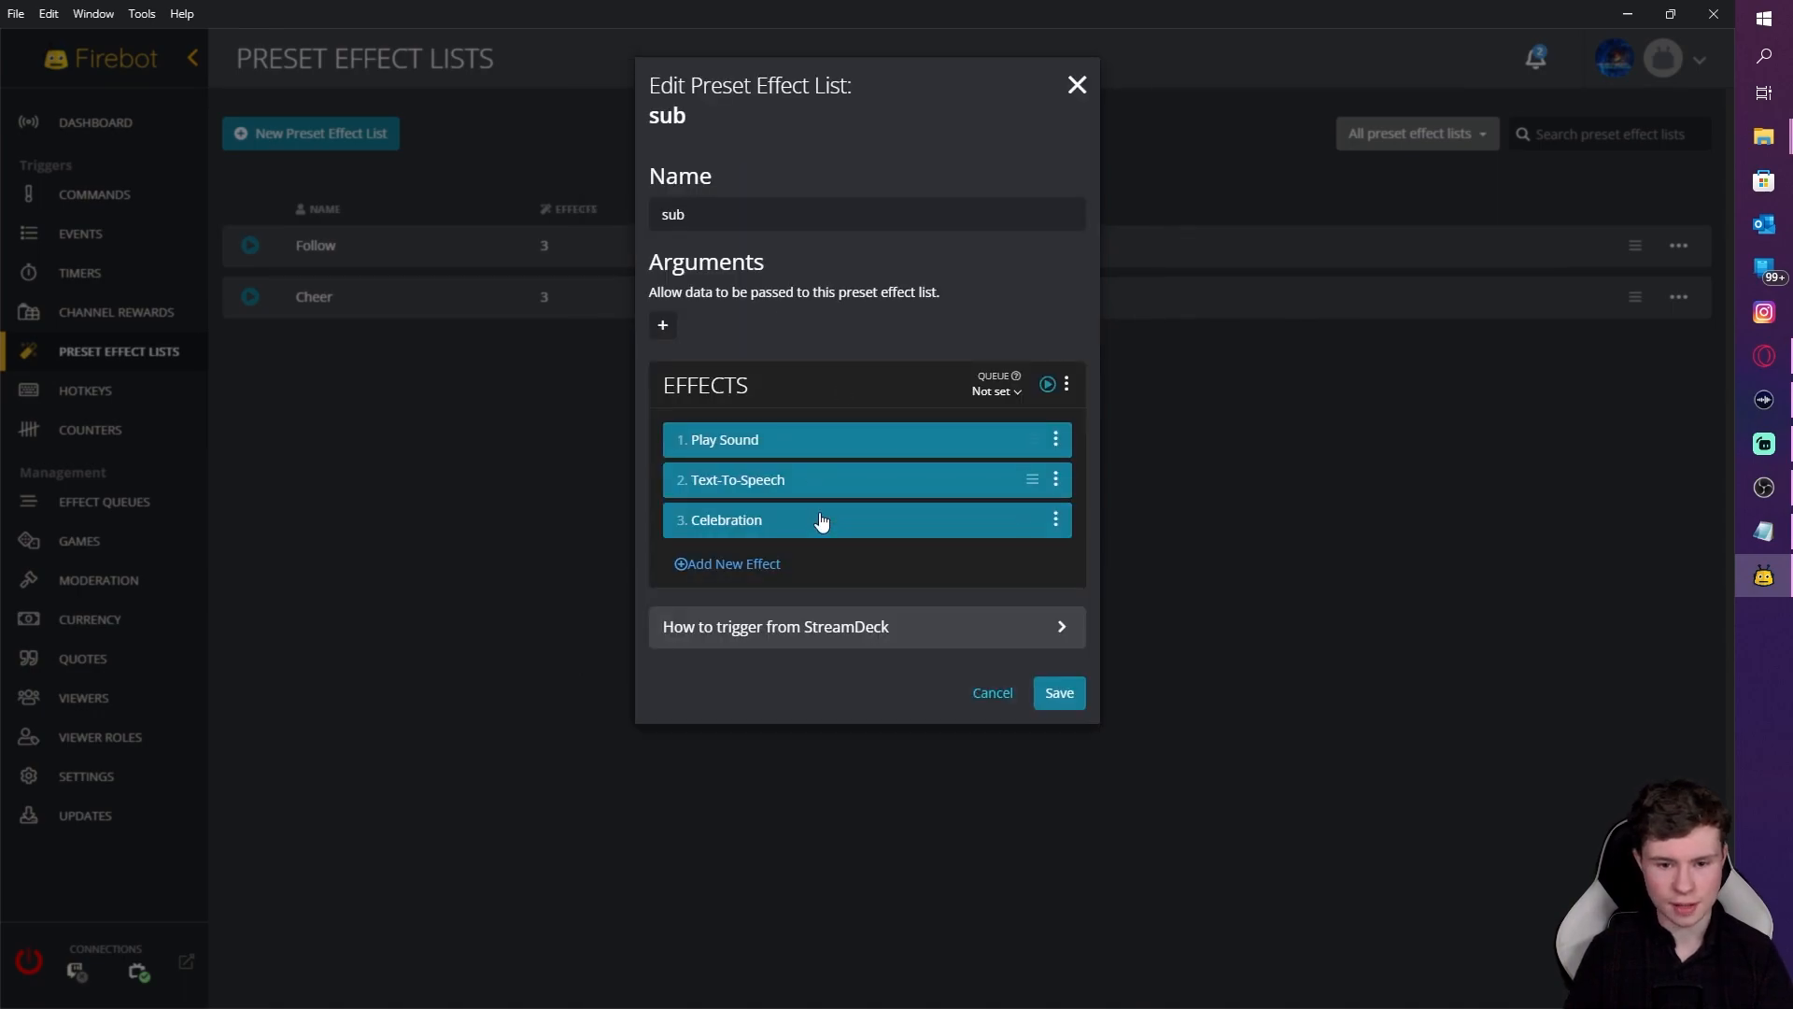
# Step: Add a Confetti Celebration and save the sub list with four effects
pyautogui.click(757, 565)
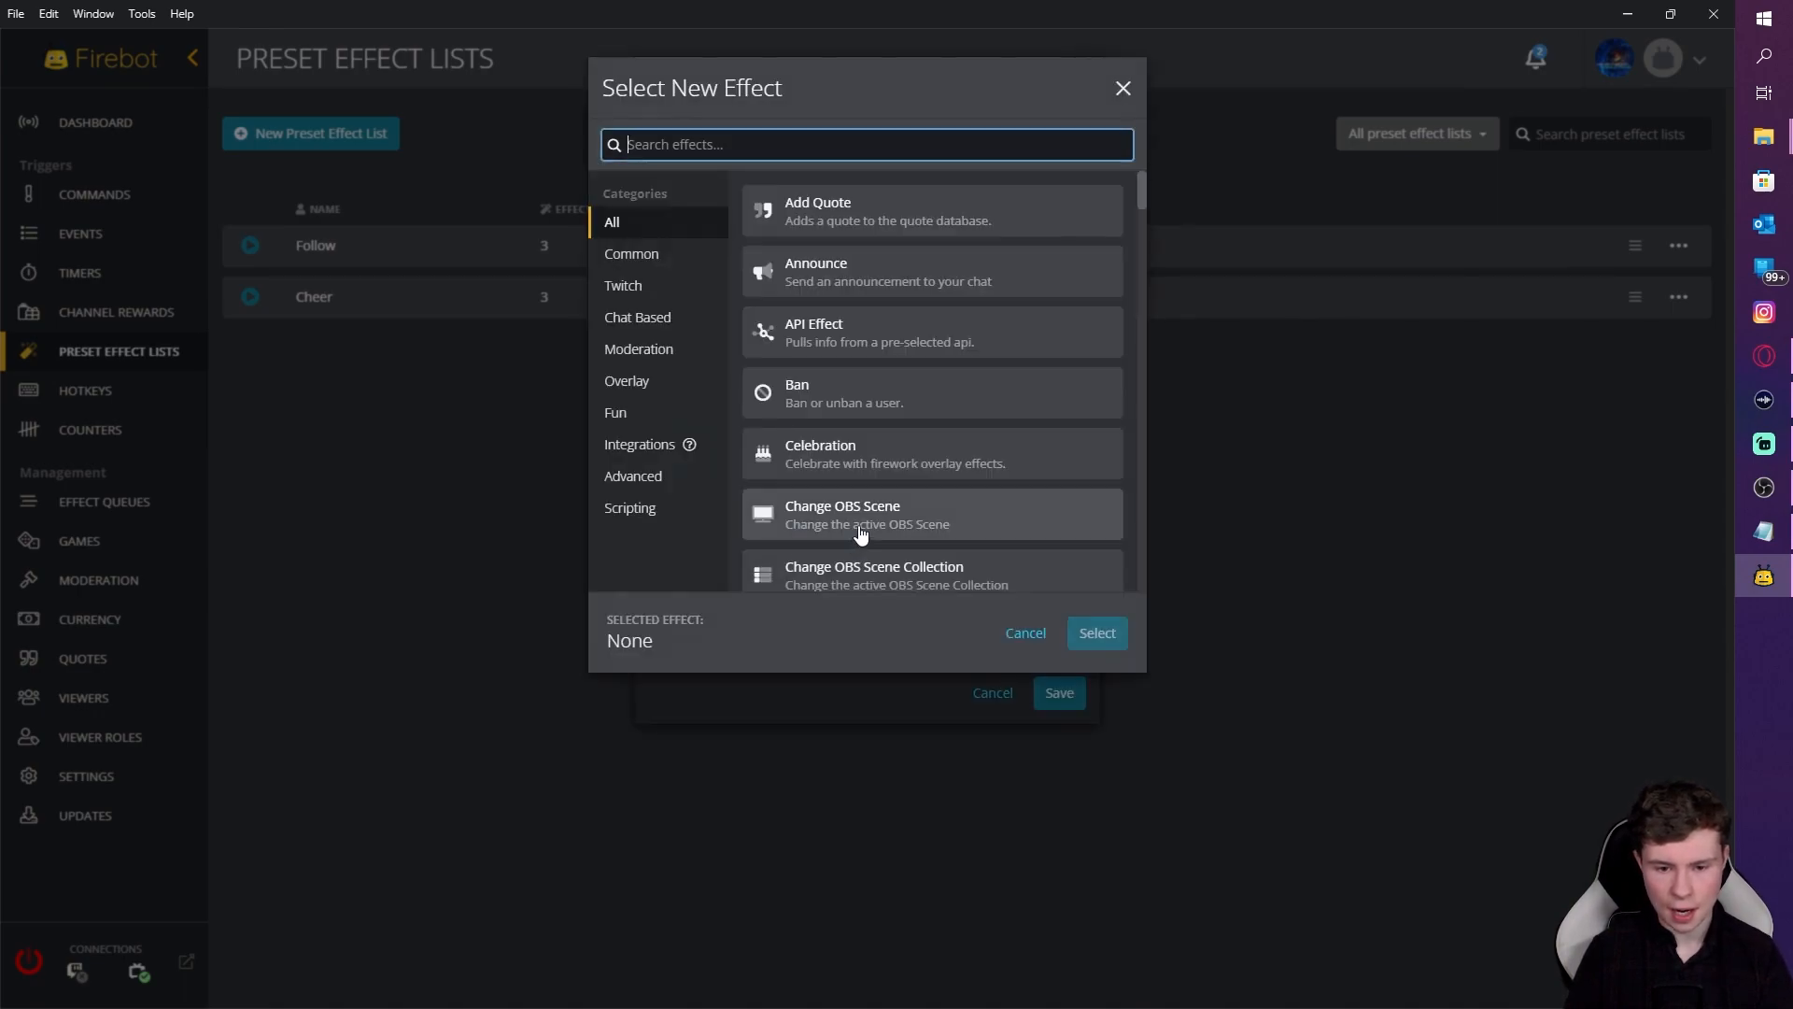
pyautogui.click(831, 446)
pyautogui.click(1093, 635)
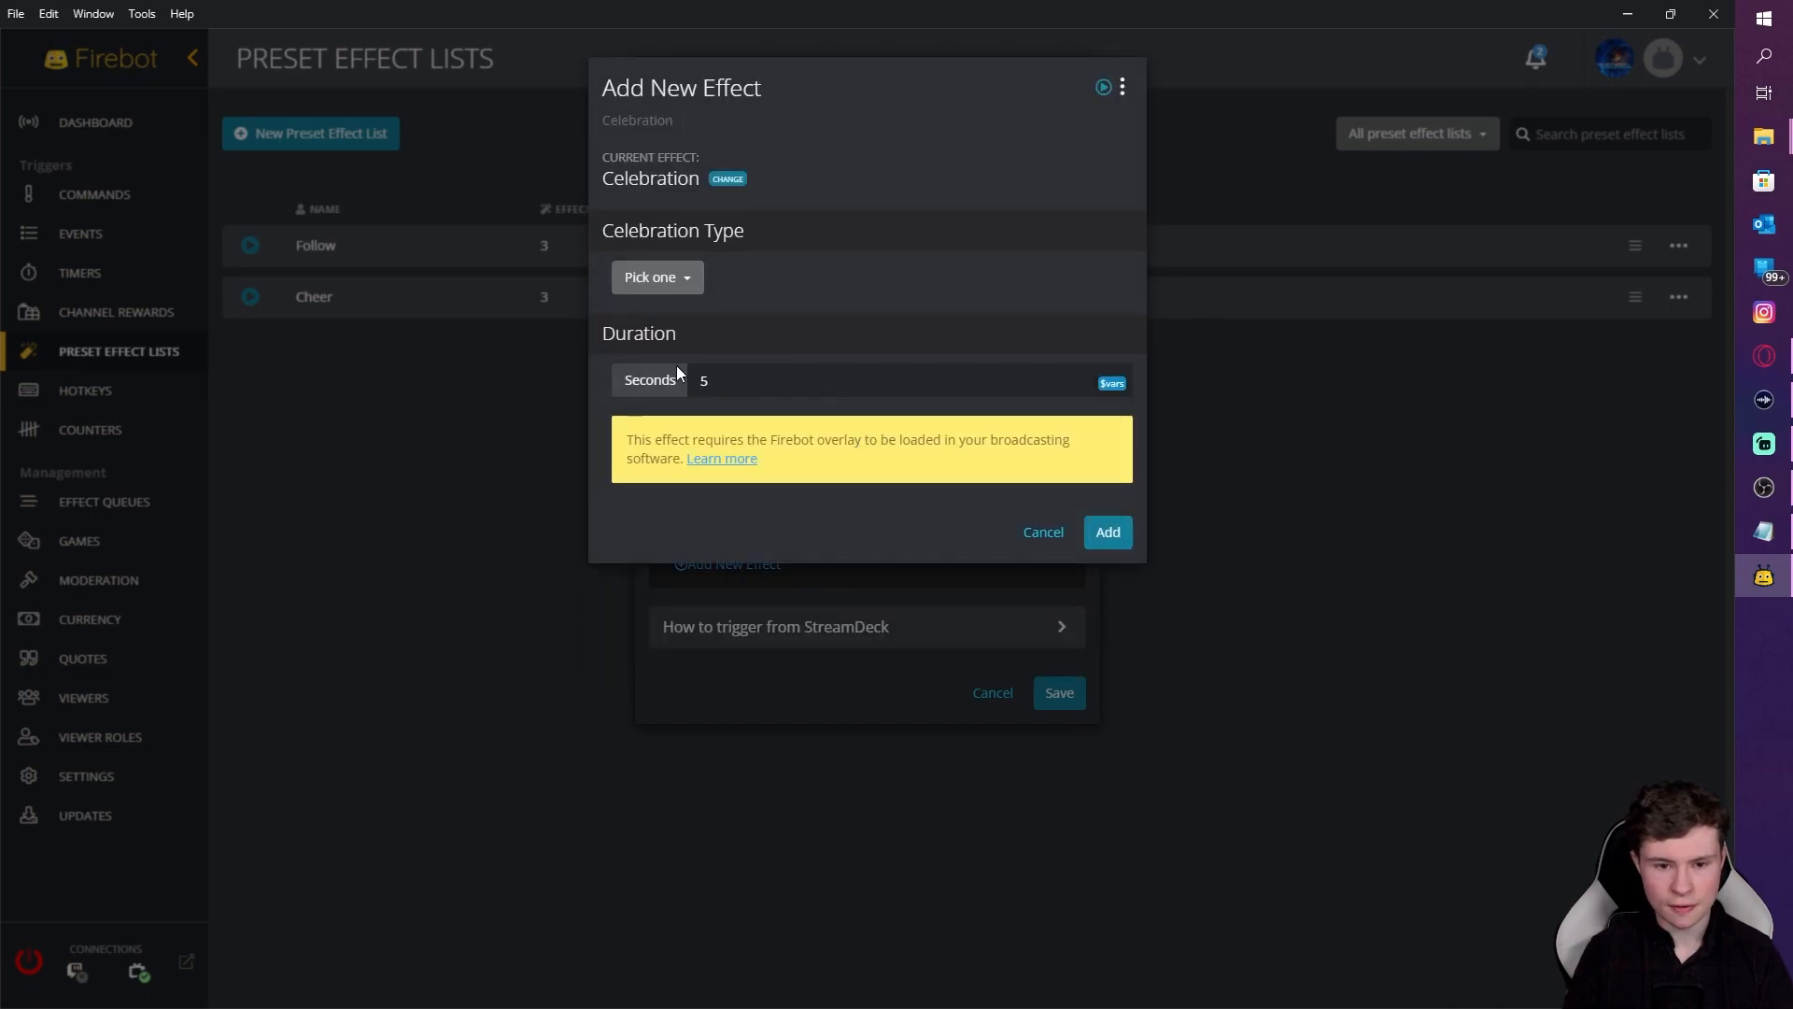
pyautogui.click(681, 282)
pyautogui.click(653, 339)
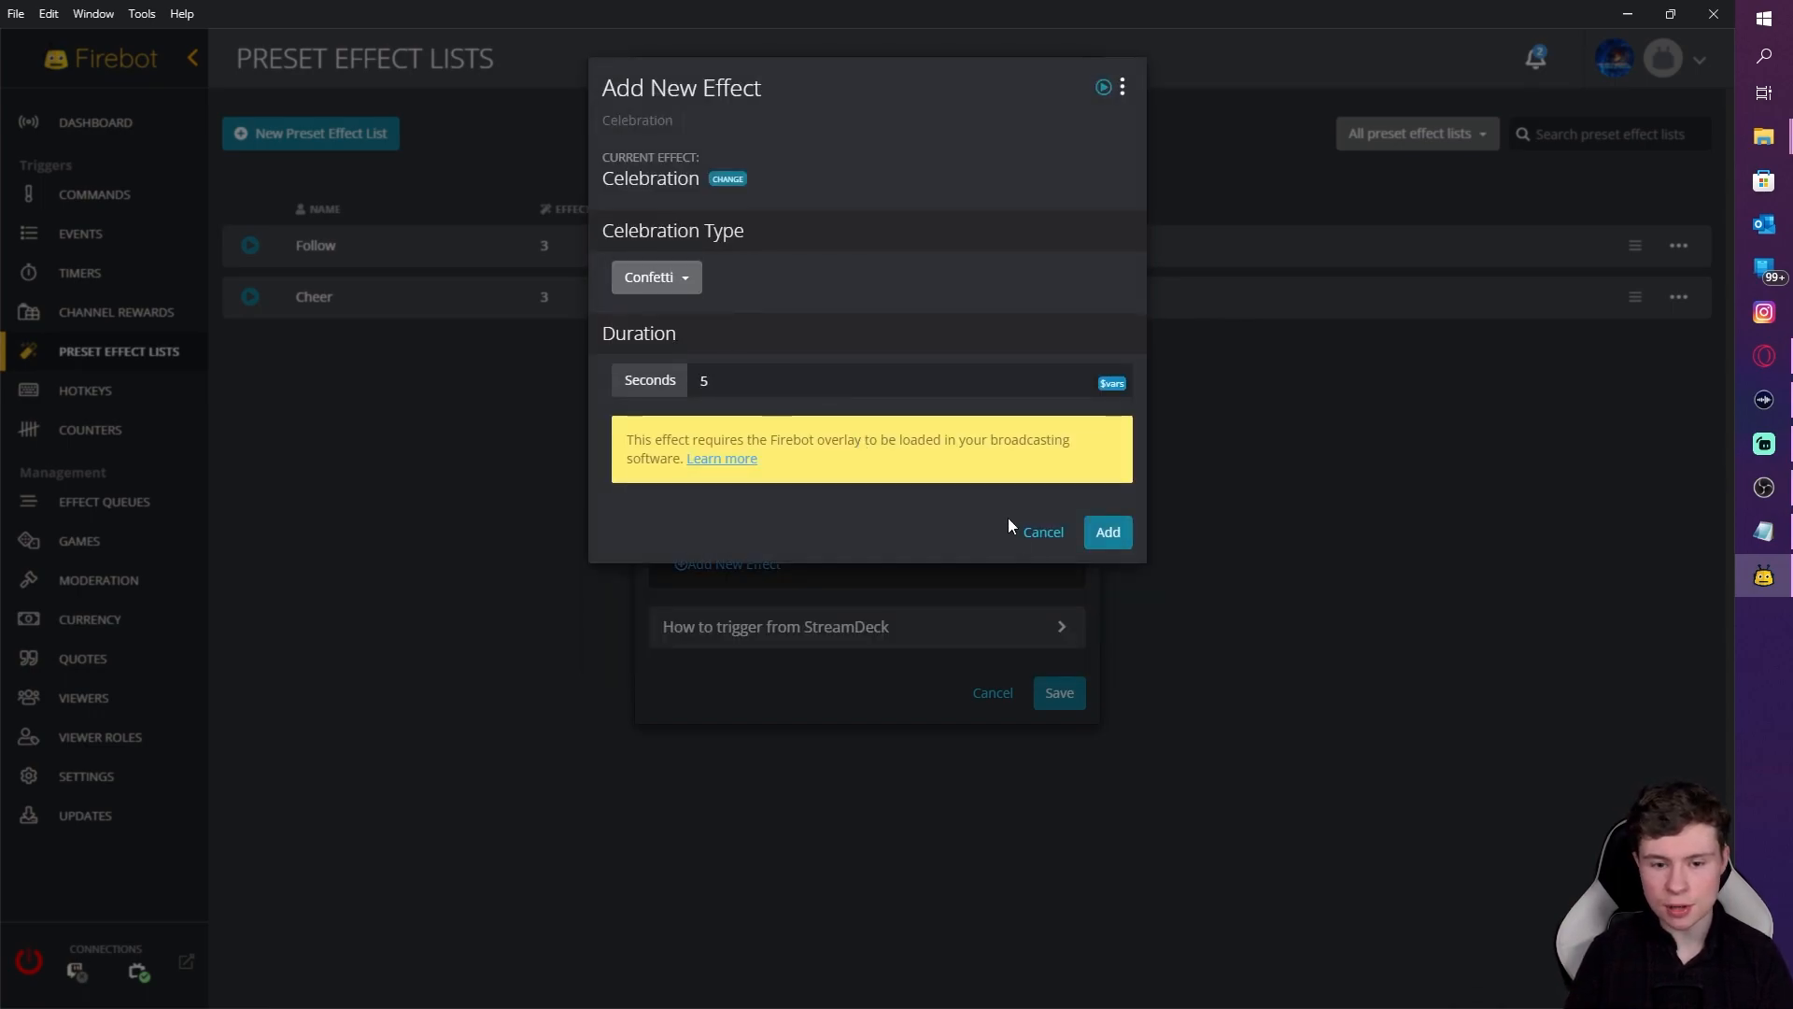
pyautogui.click(1109, 532)
pyautogui.click(1060, 734)
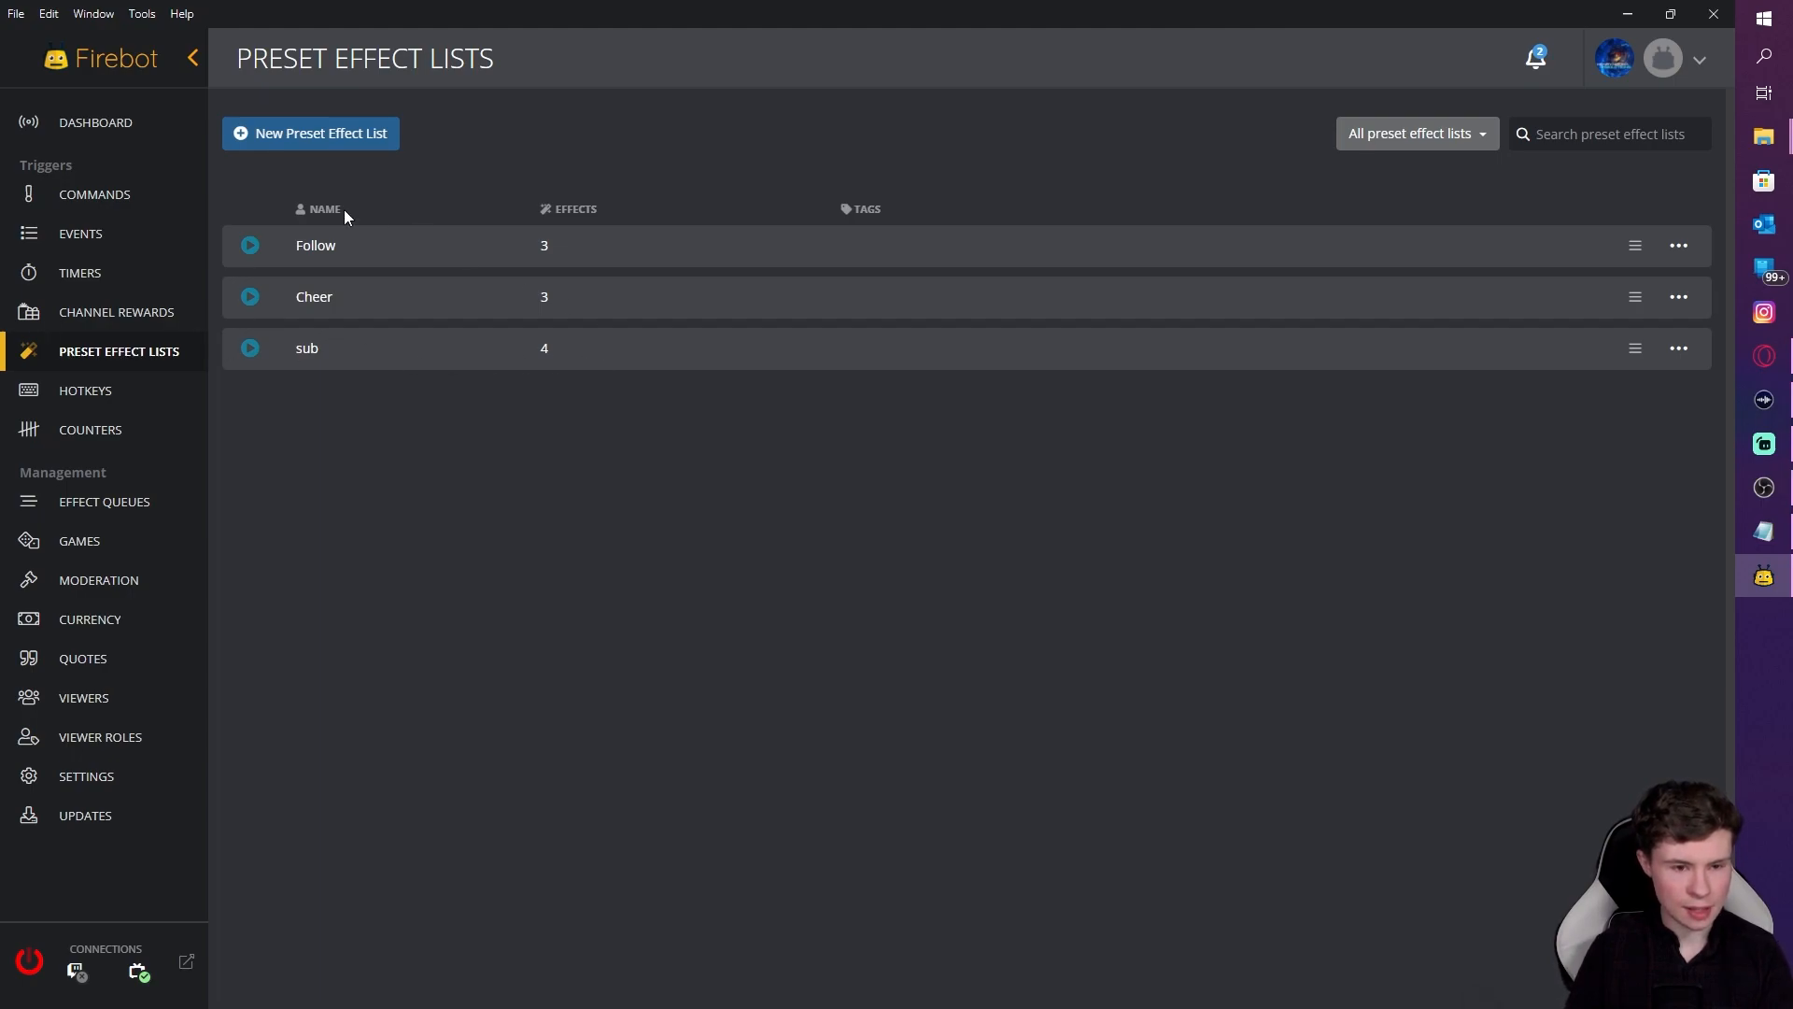
# Step: Create a preset effect list named shoutout and give it a Show Shoutout effect
pyautogui.click(308, 134)
pyautogui.click(732, 185)
pyautogui.write('shout')
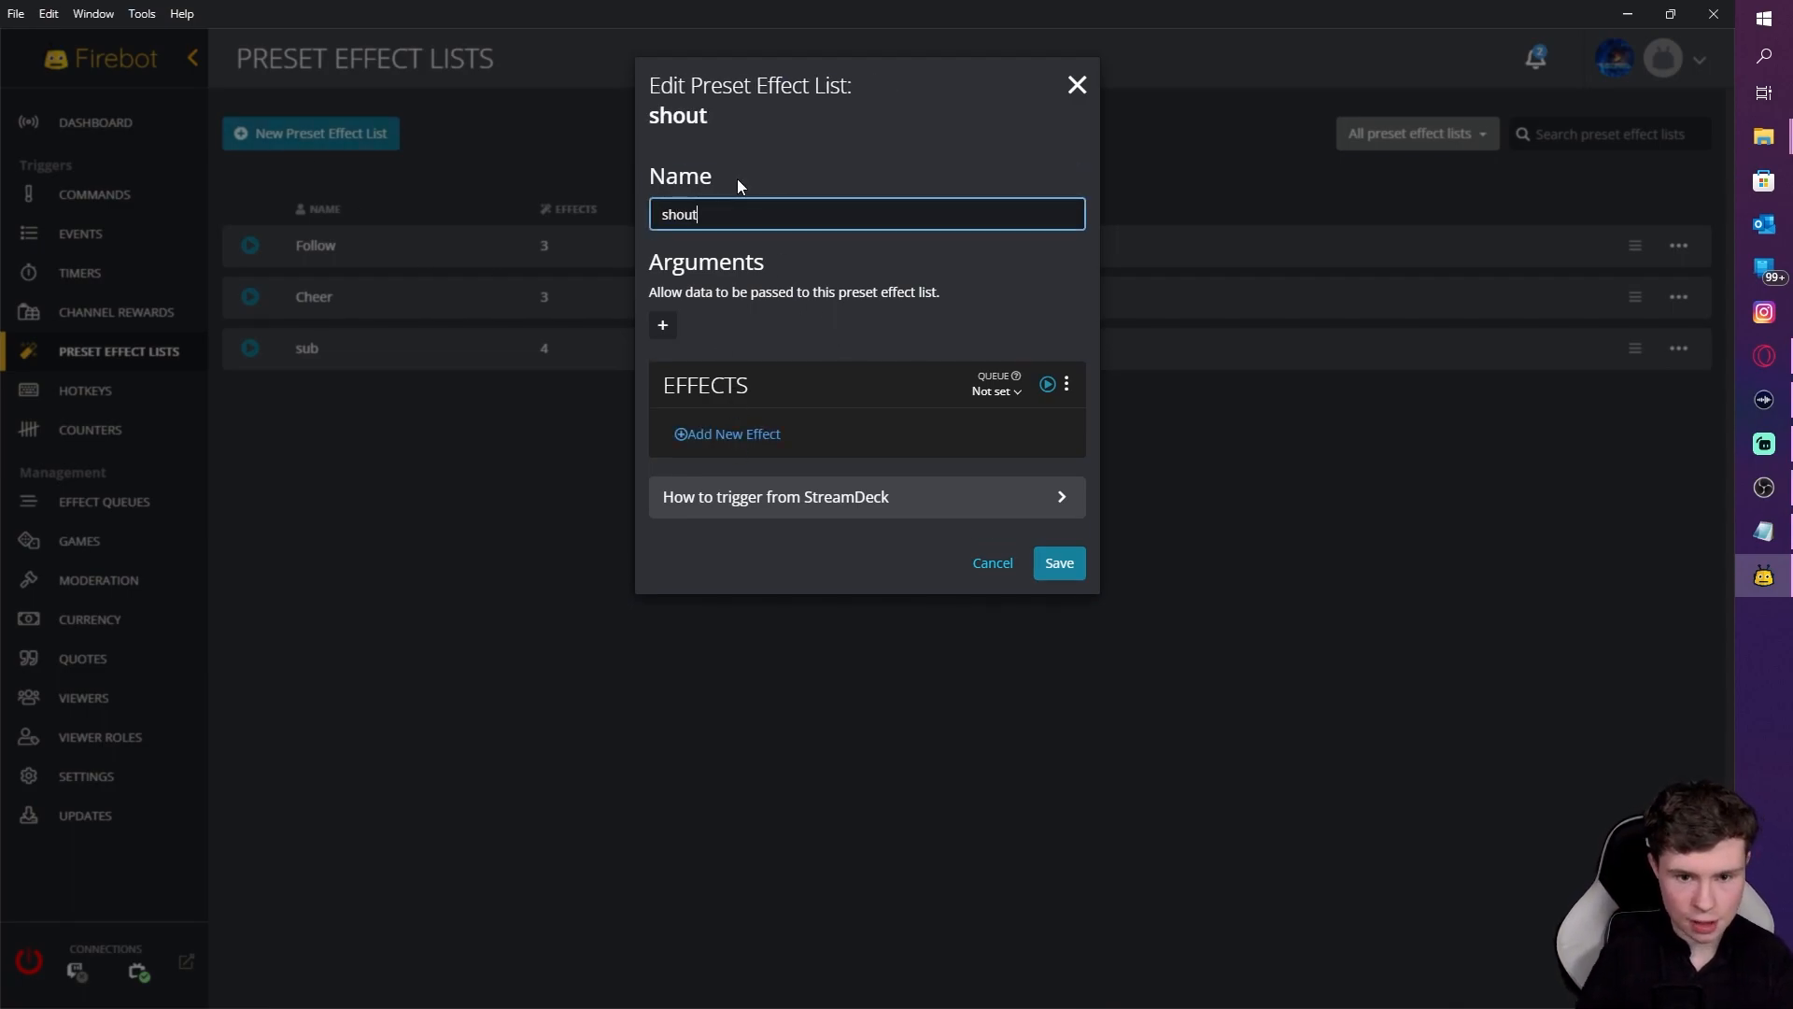
pyautogui.write('out')
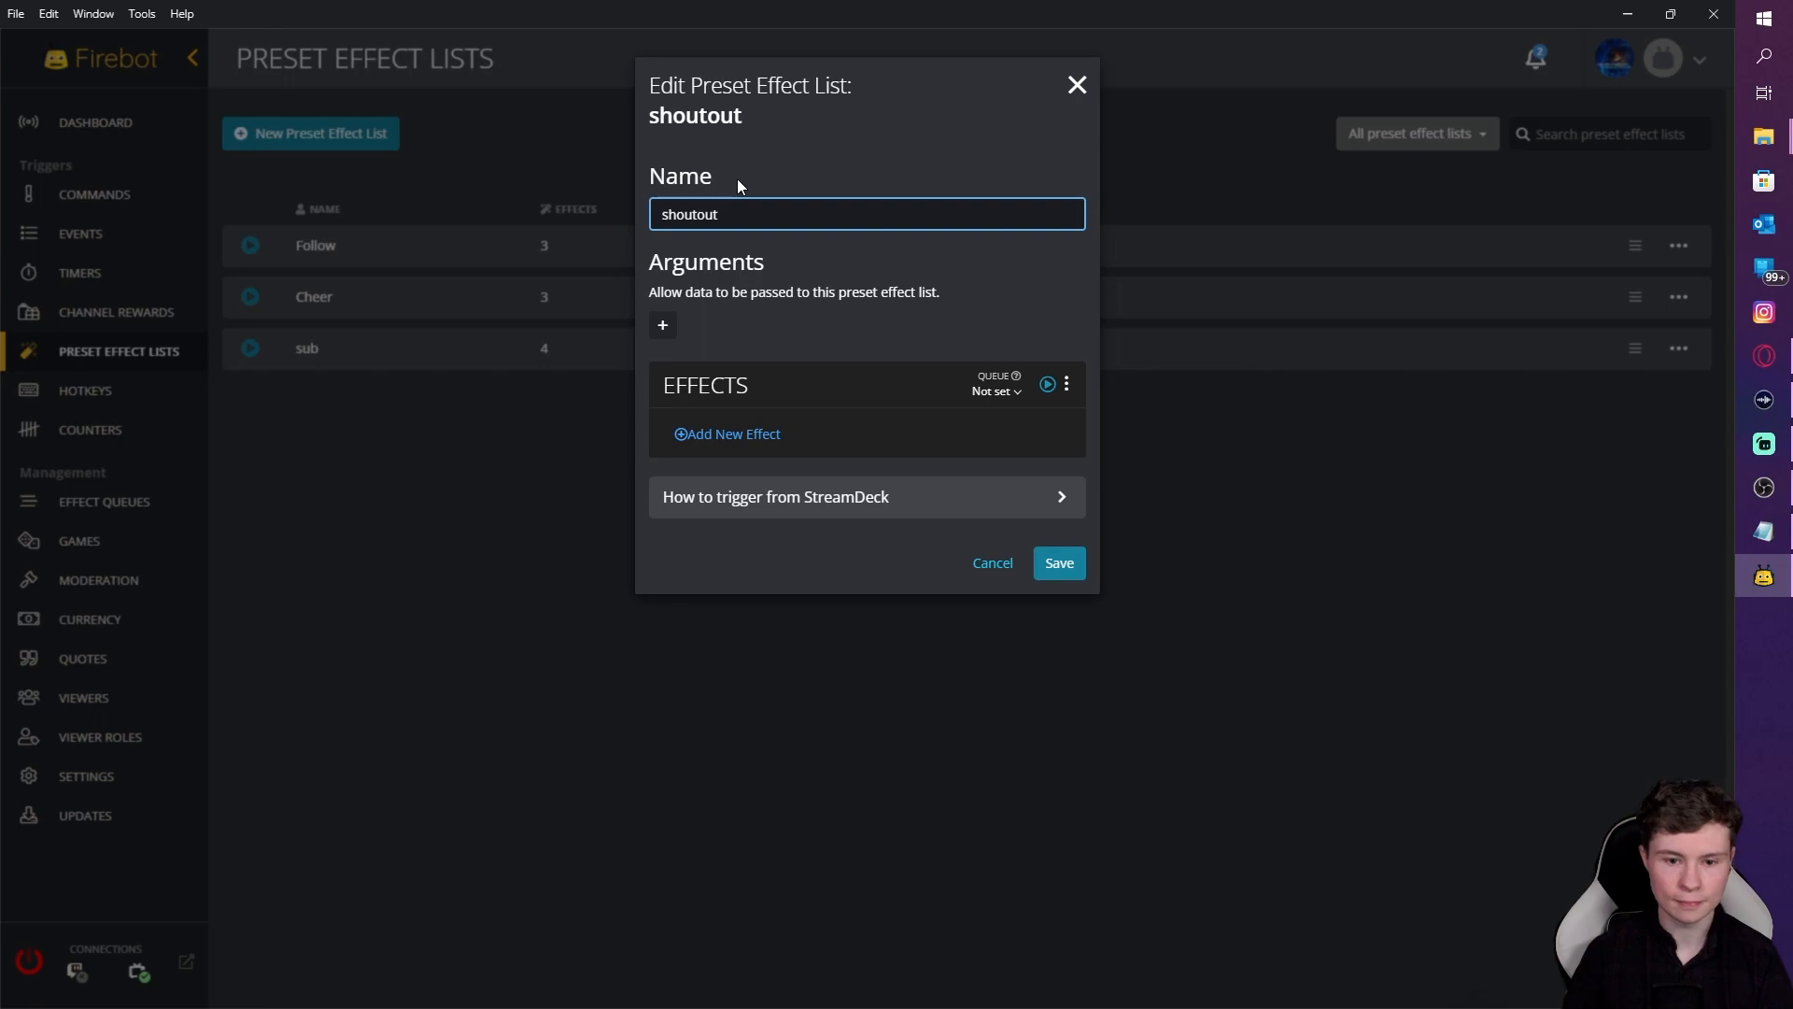
pyautogui.click(747, 438)
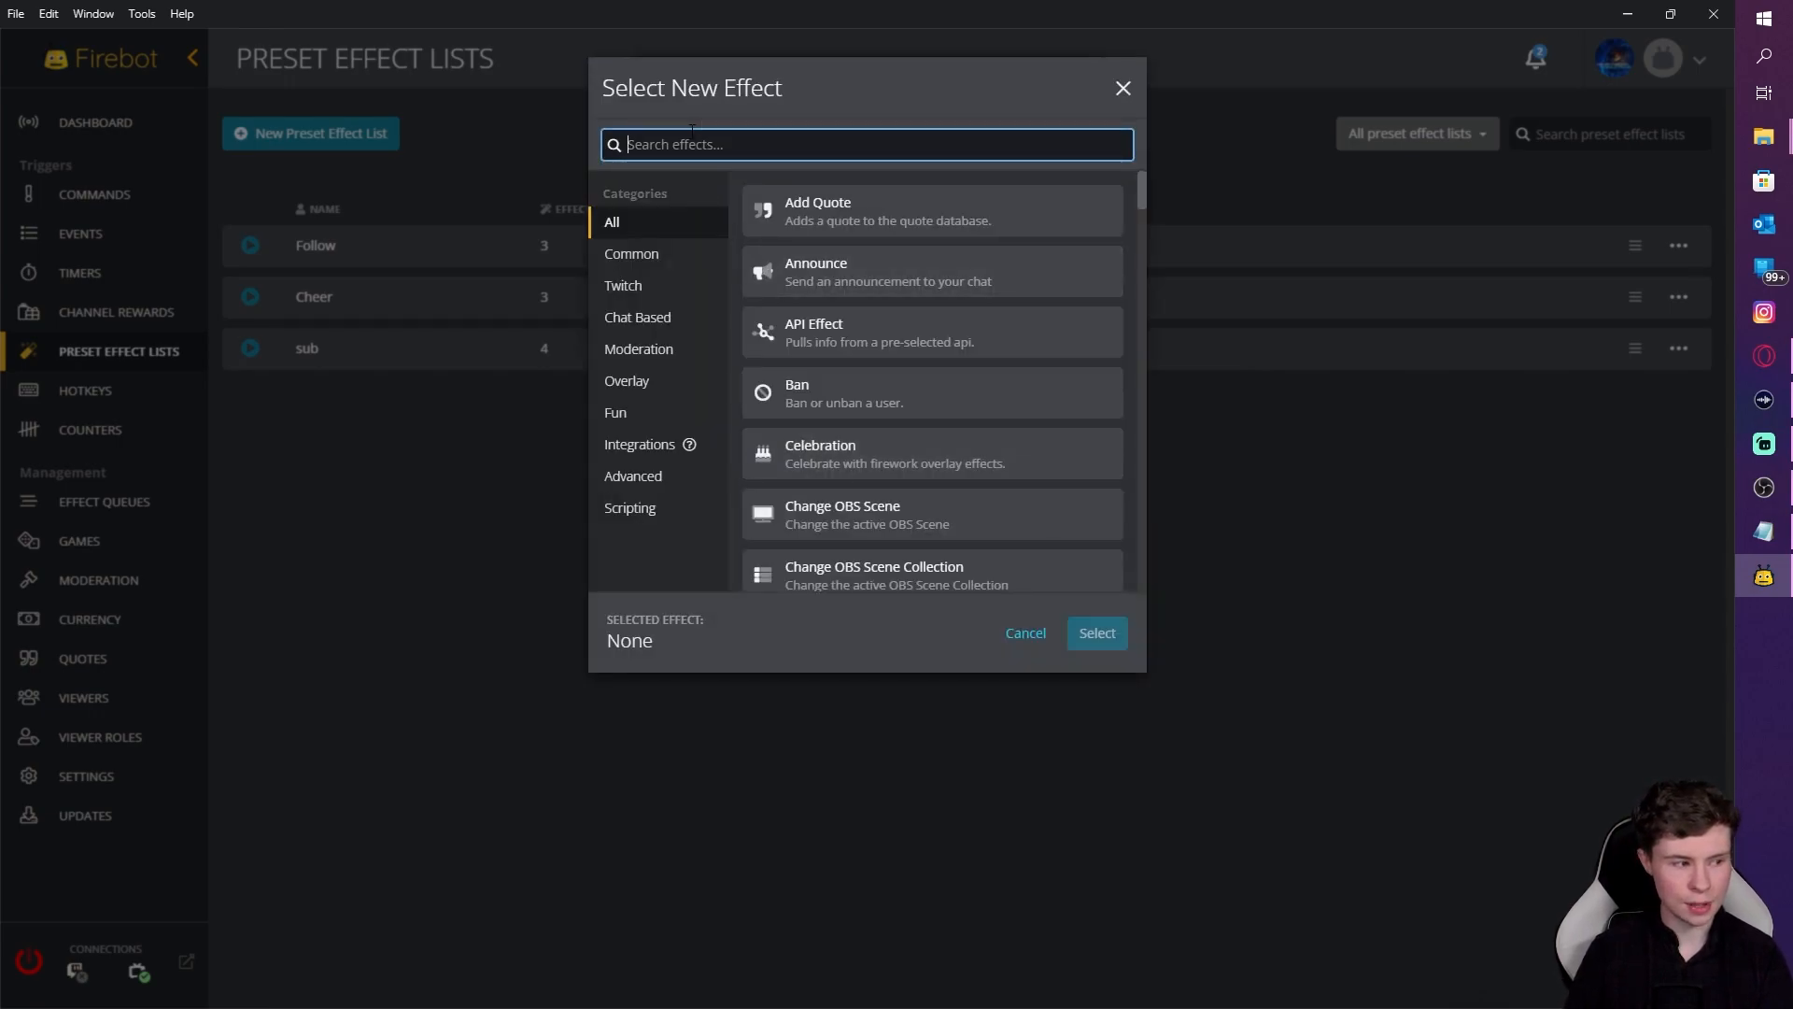
pyautogui.write('show')
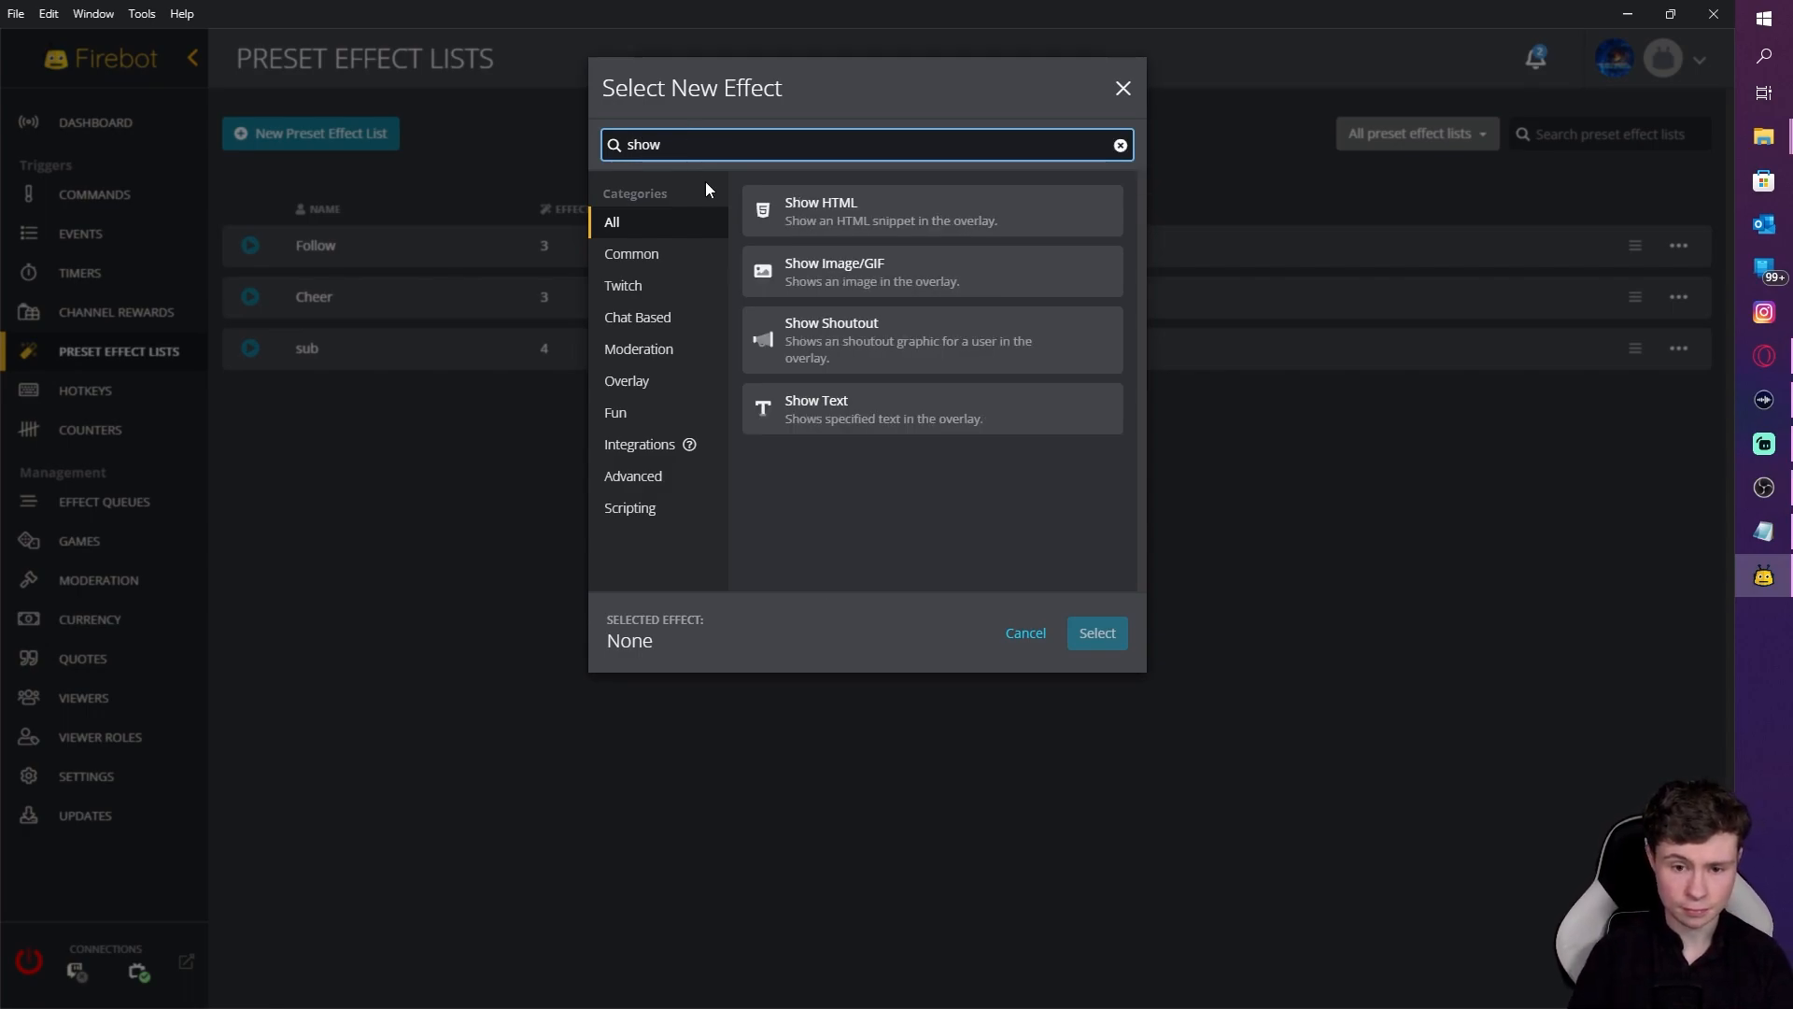
pyautogui.click(884, 340)
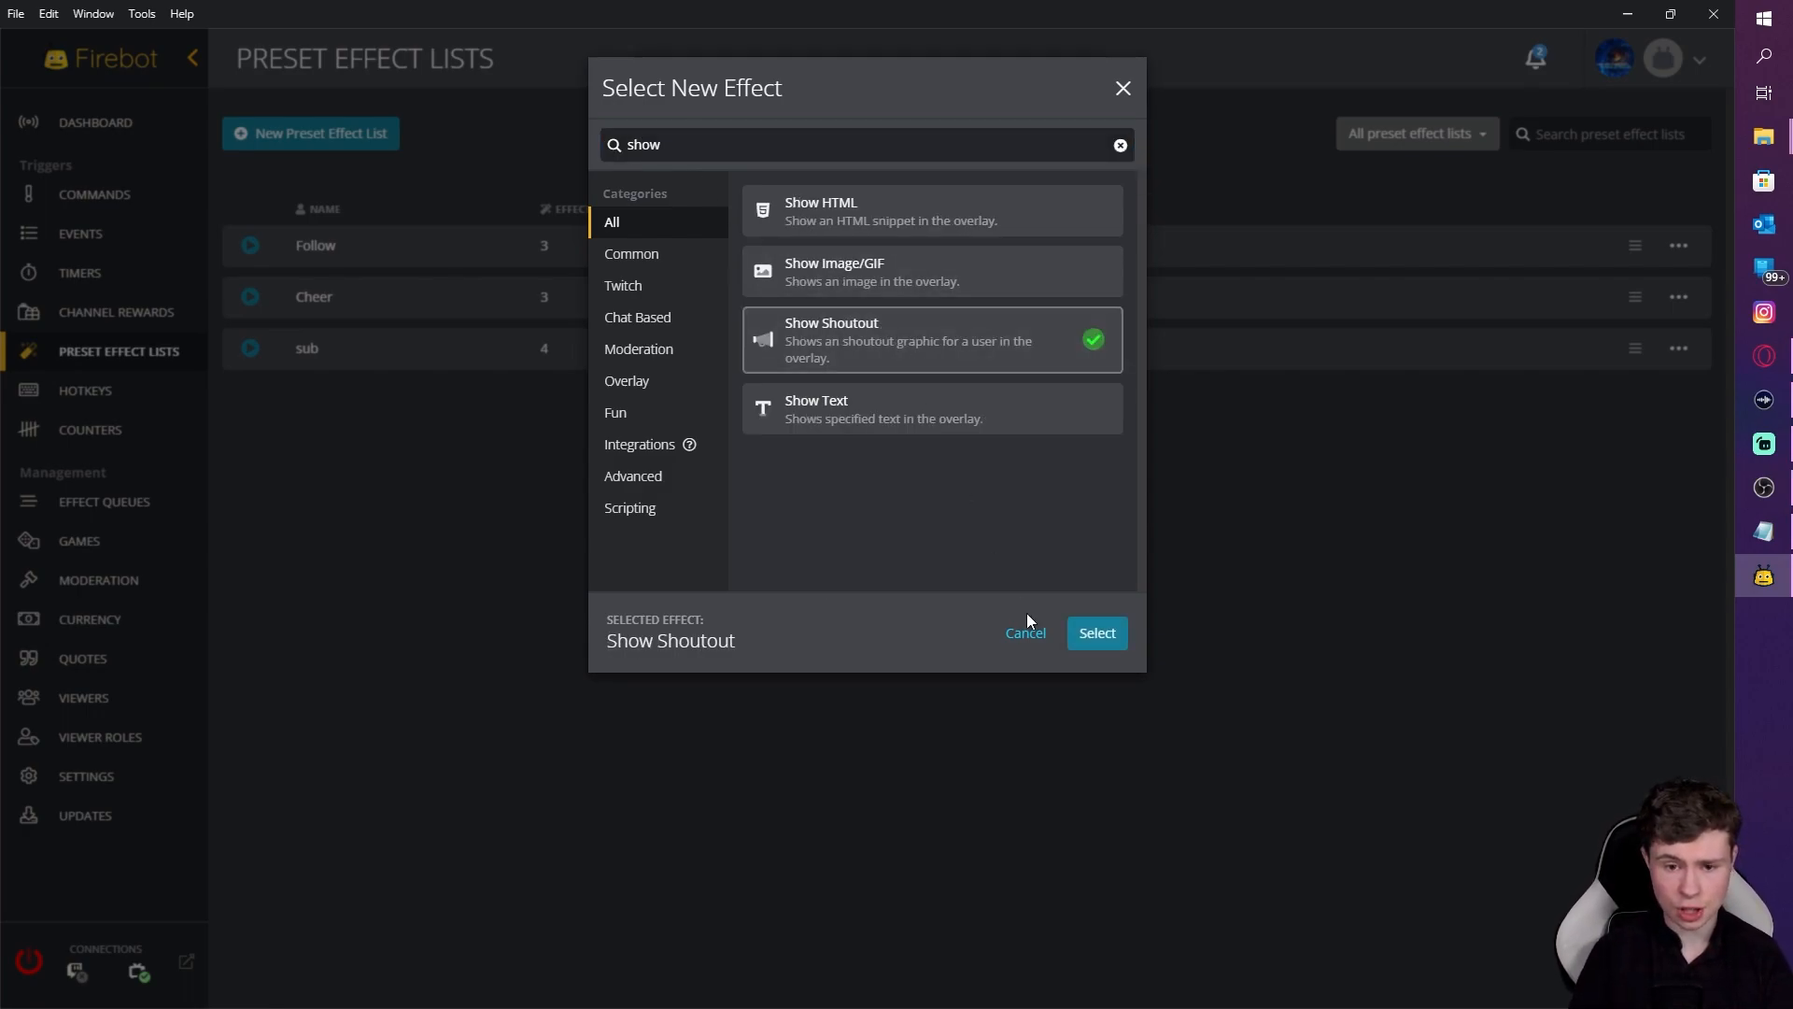
pyautogui.click(1099, 634)
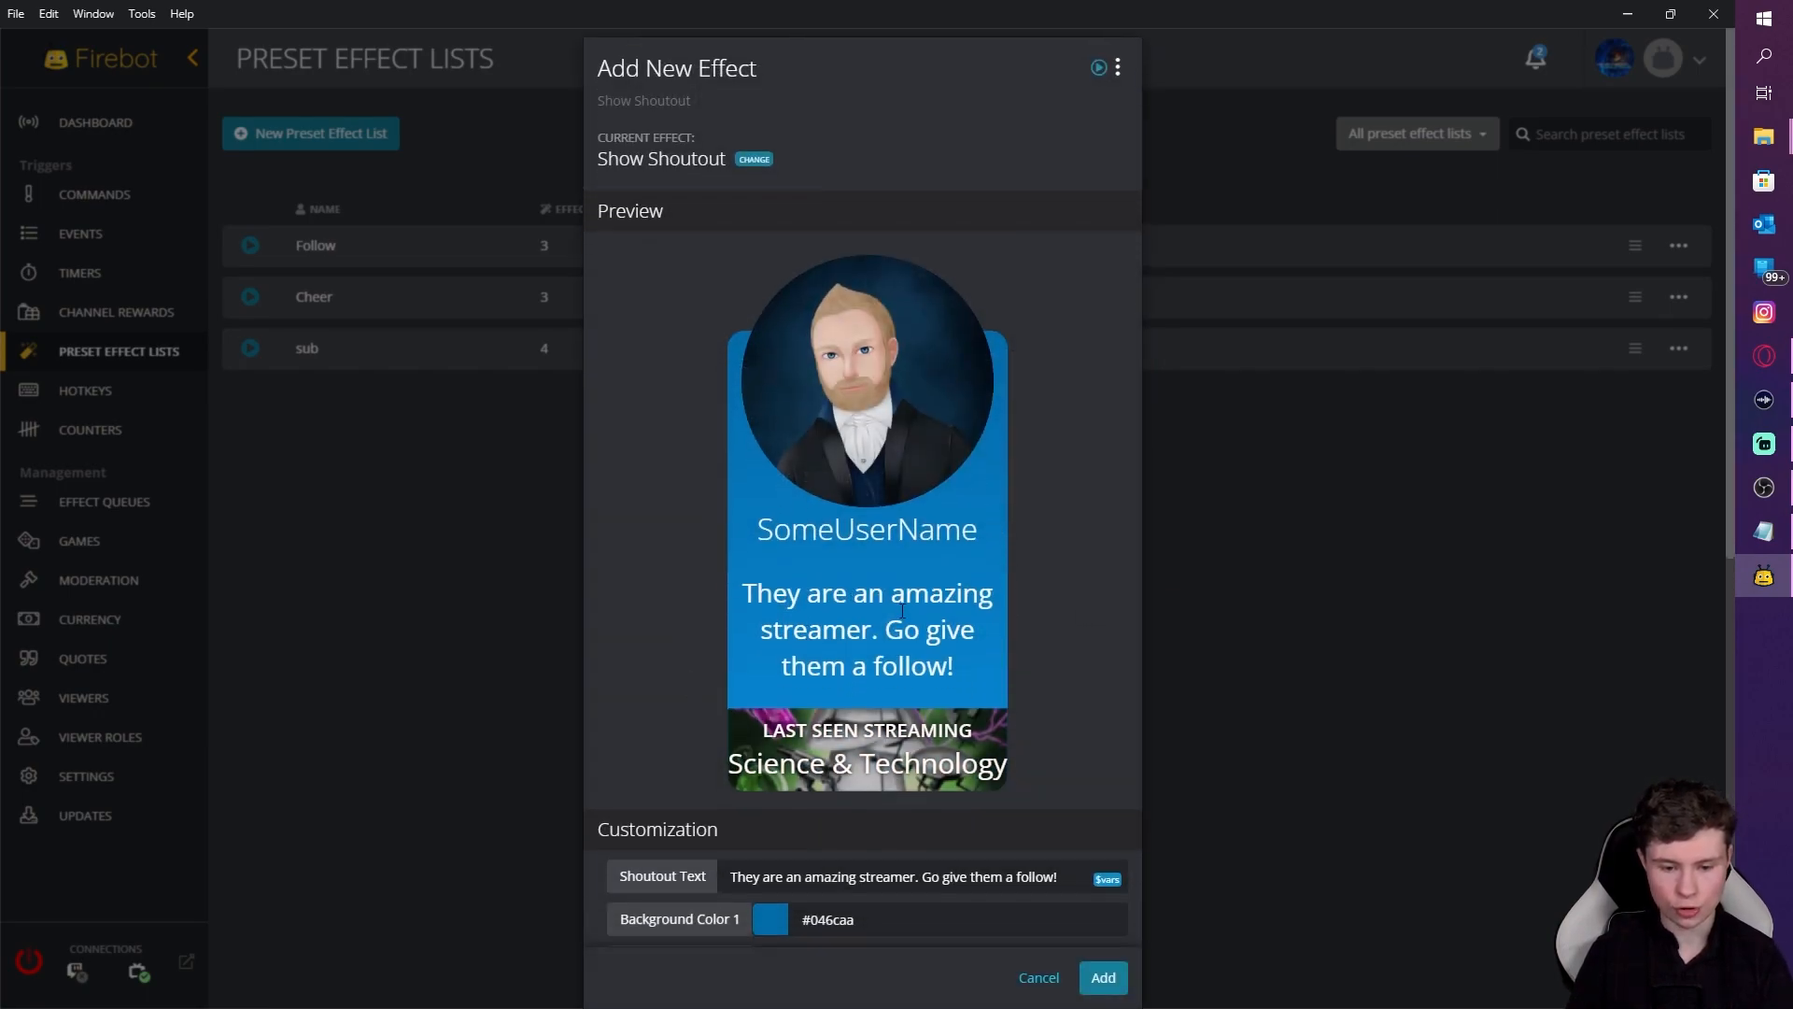
# Step: Set the shoutout username to $user at the middle-right position and add it
pyautogui.scroll(-4, 915, 659)
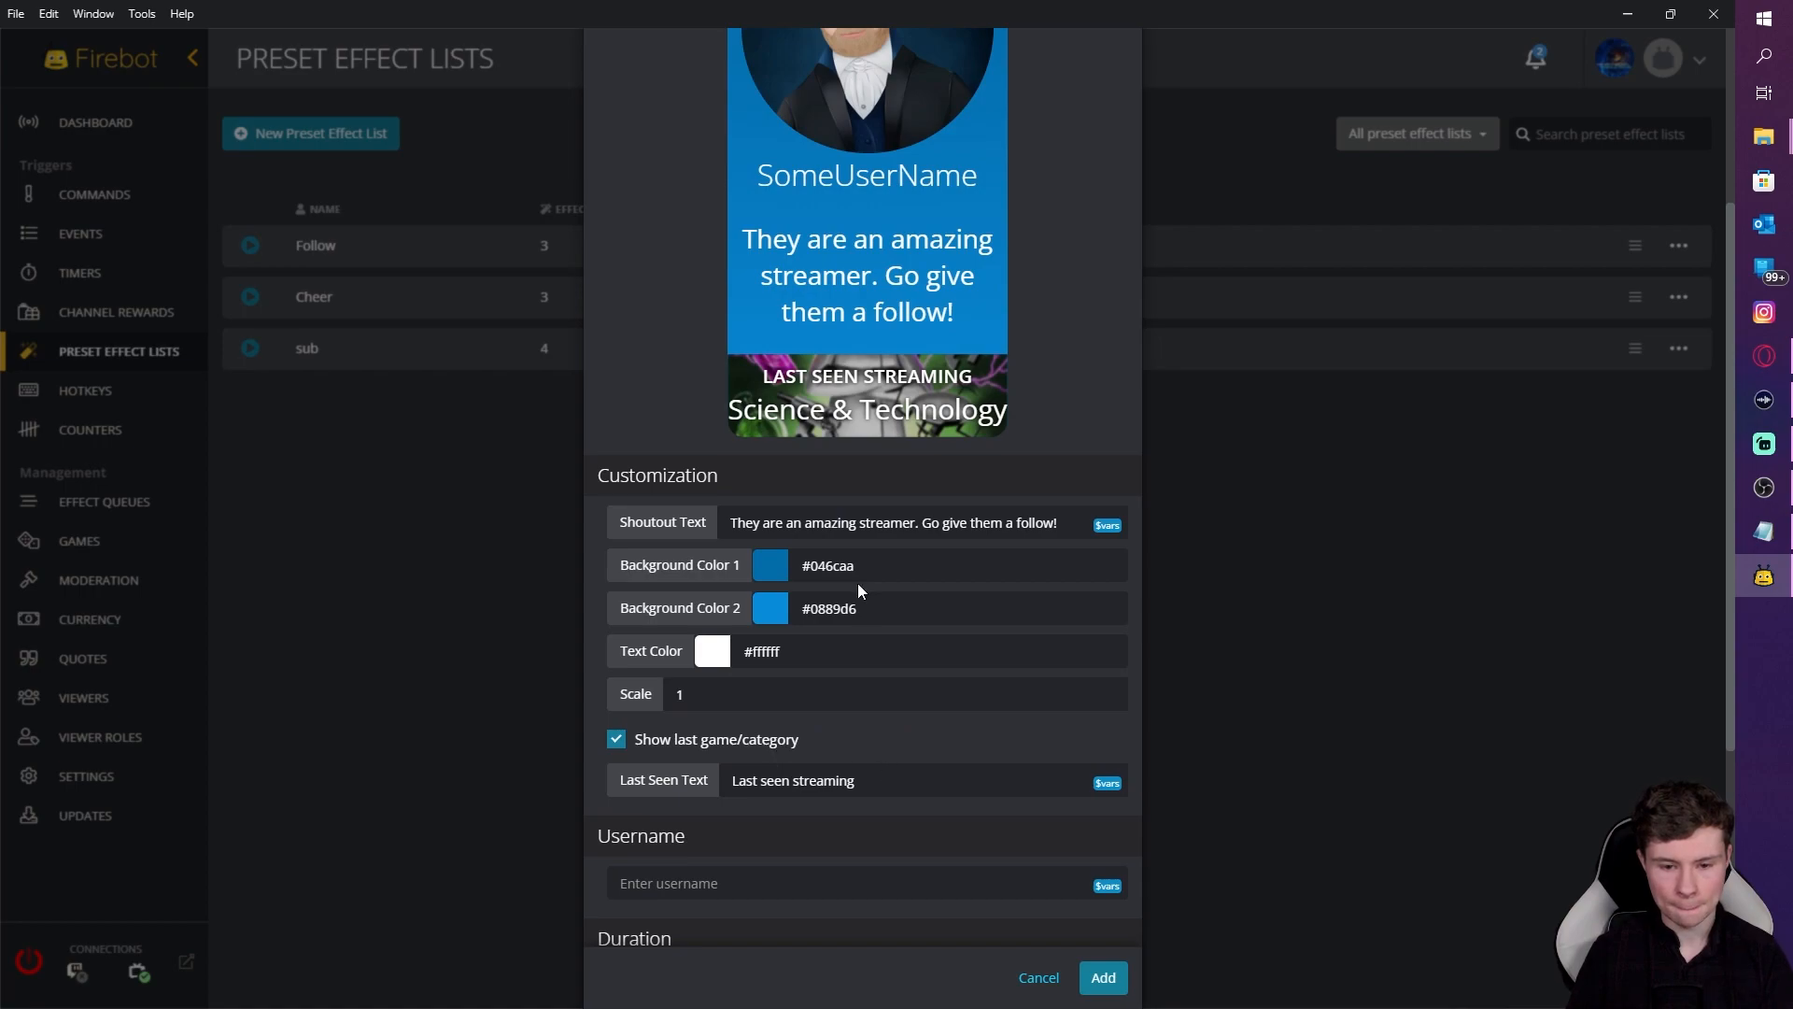
pyautogui.scroll(-2, 786, 670)
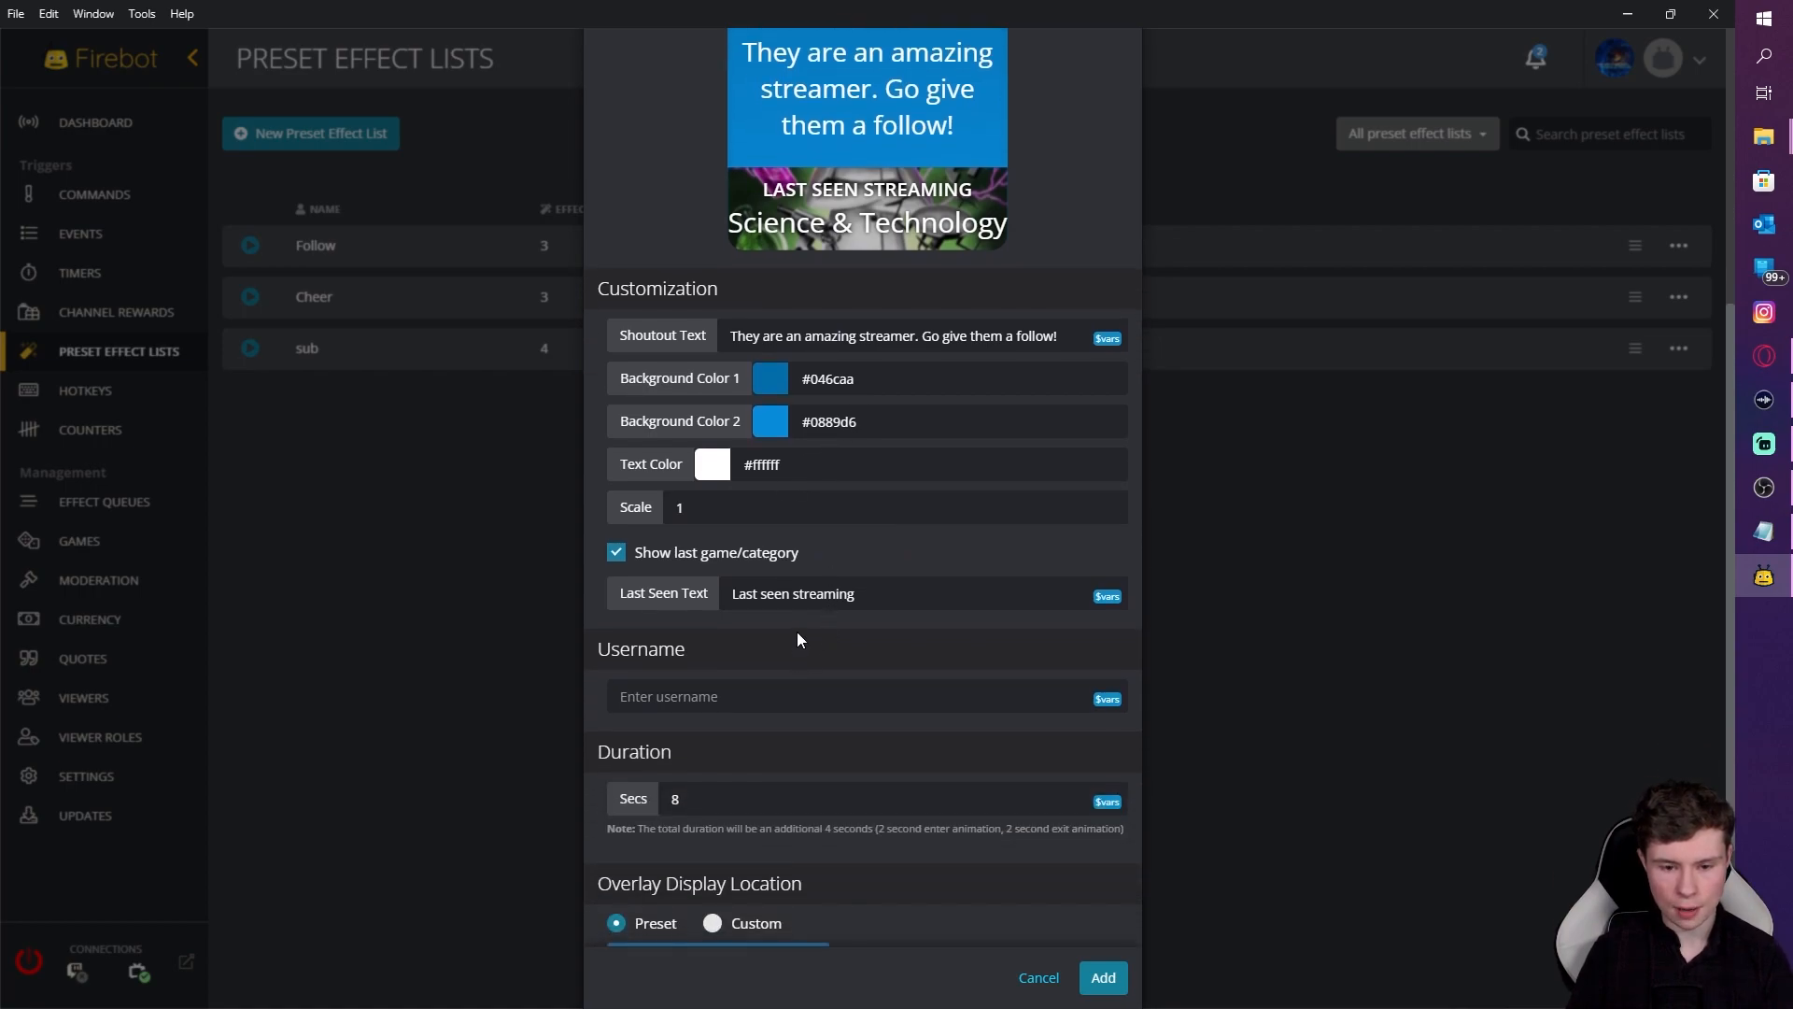
pyautogui.click(790, 694)
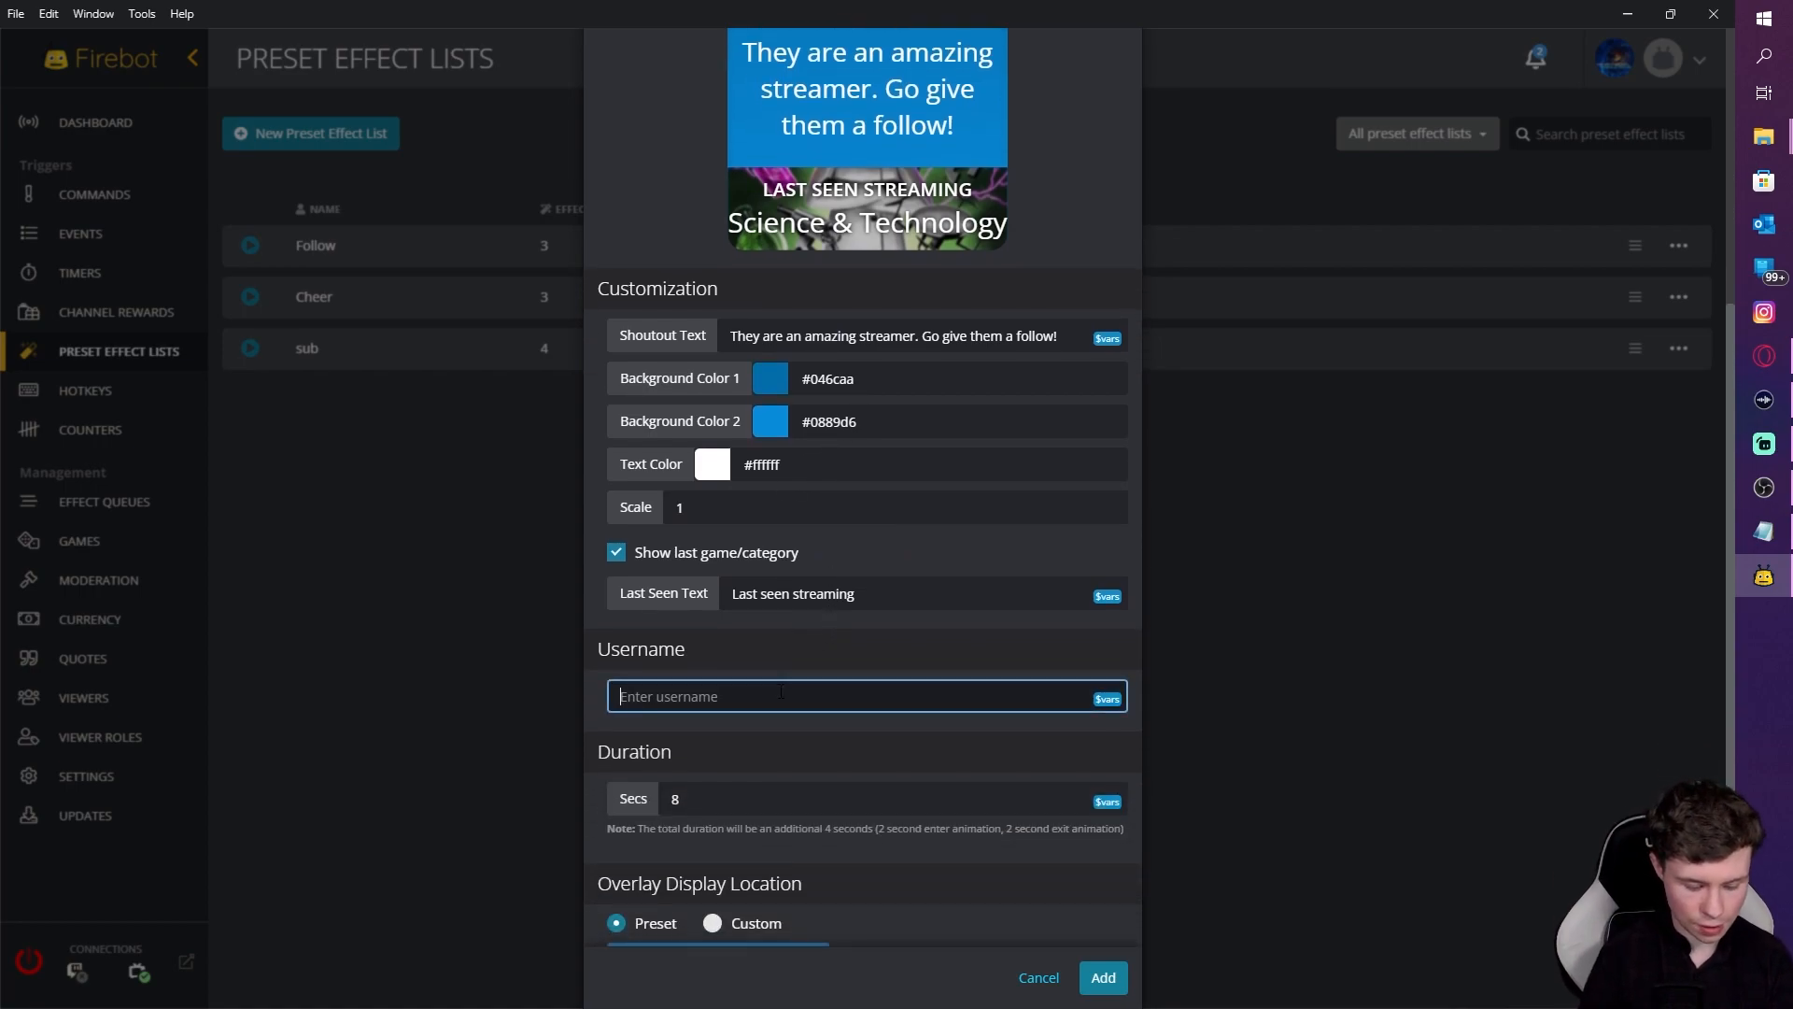
pyautogui.write('$user')
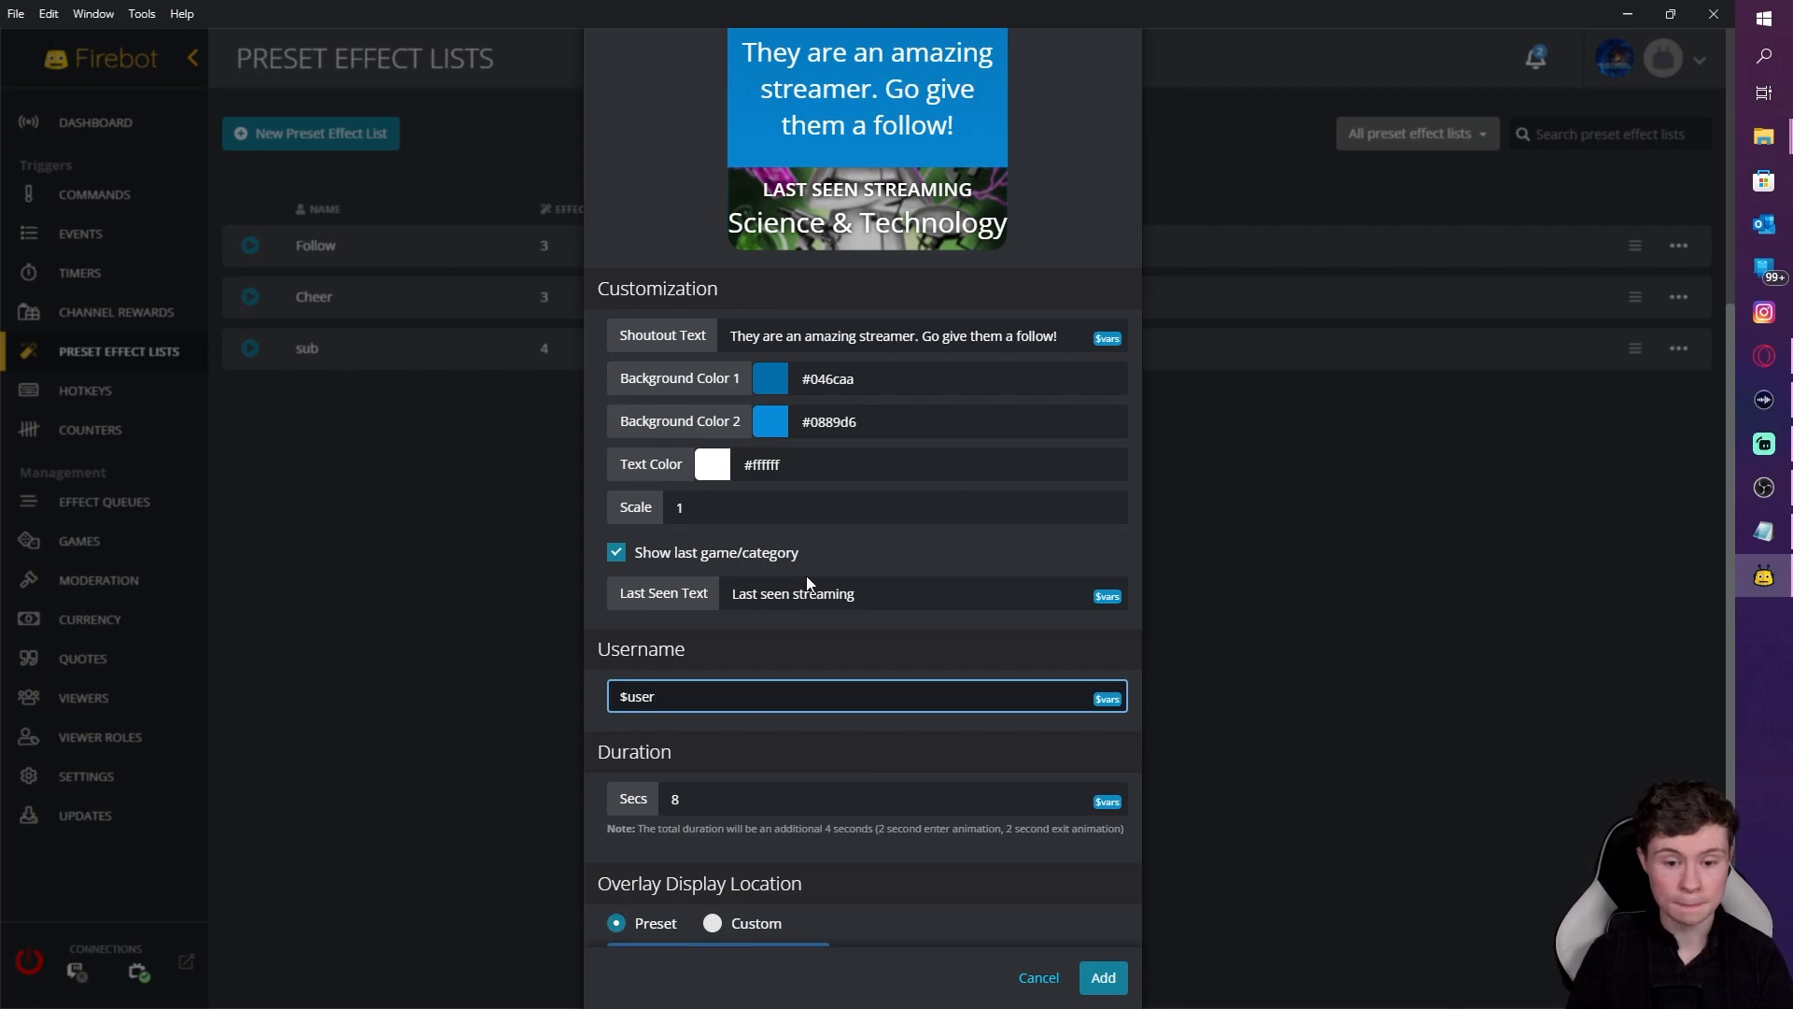
pyautogui.scroll(-2, 762, 744)
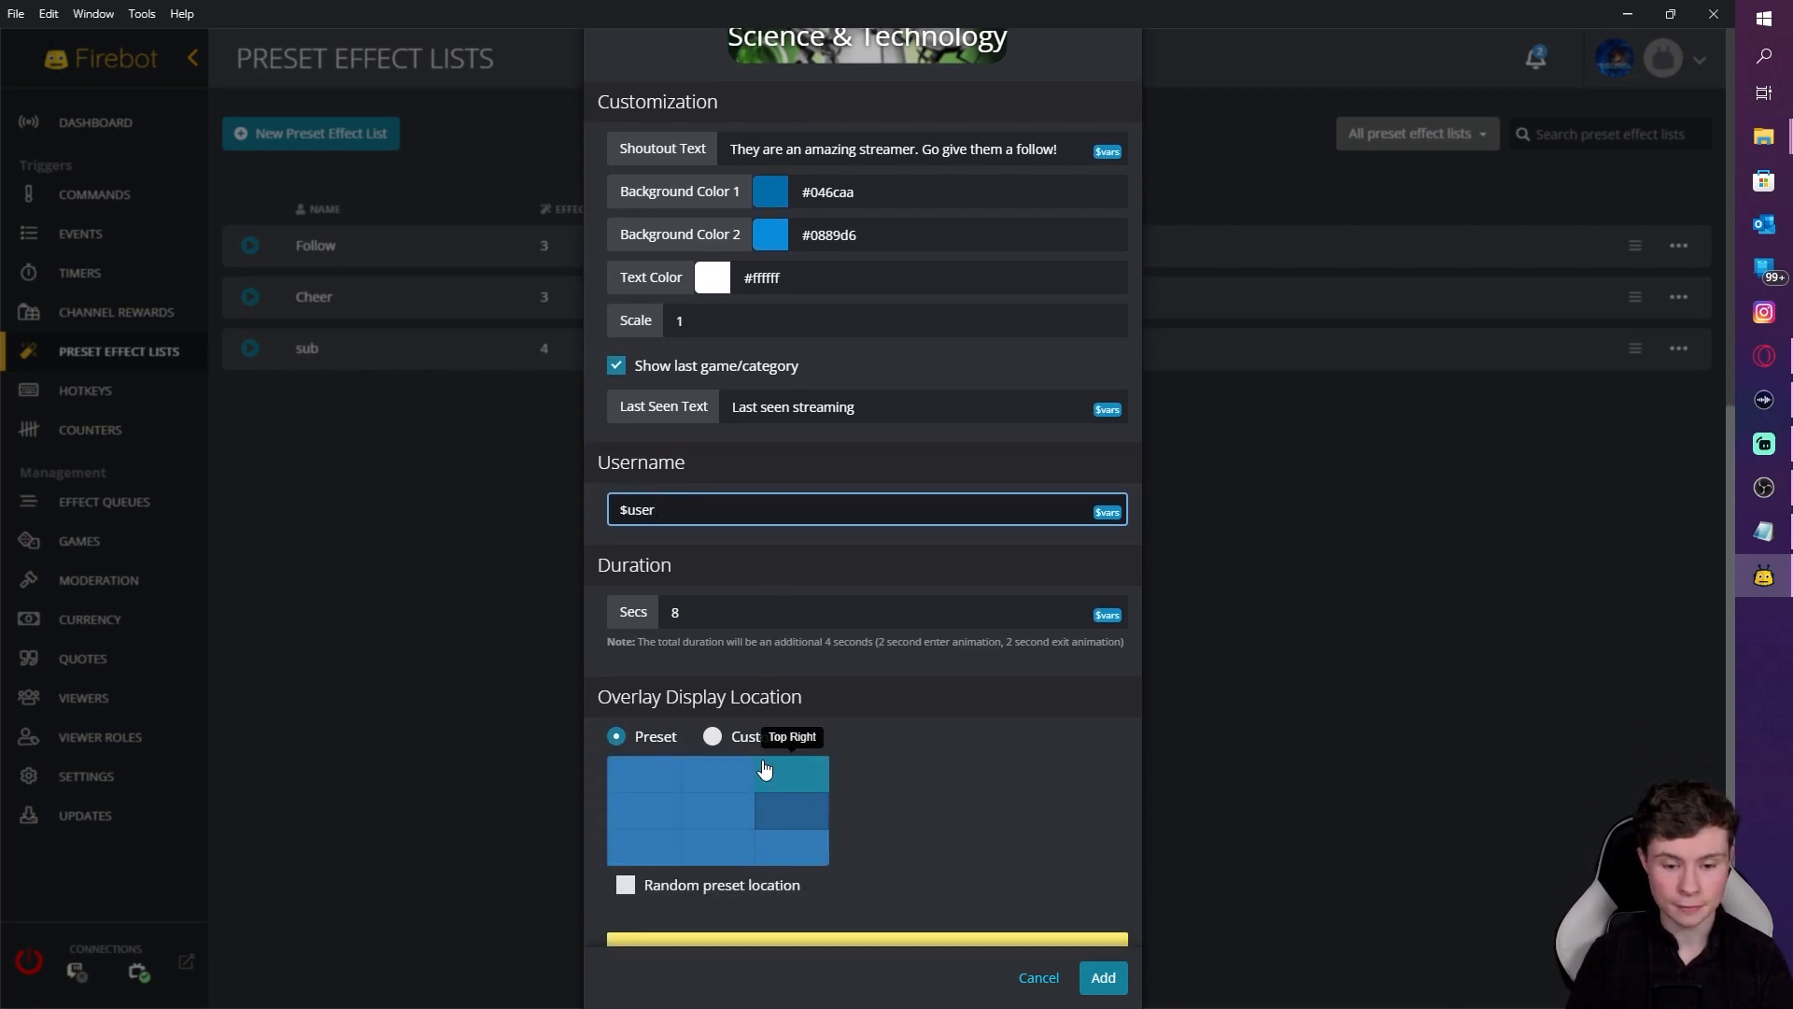
pyautogui.click(796, 822)
pyautogui.scroll(-1, 812, 804)
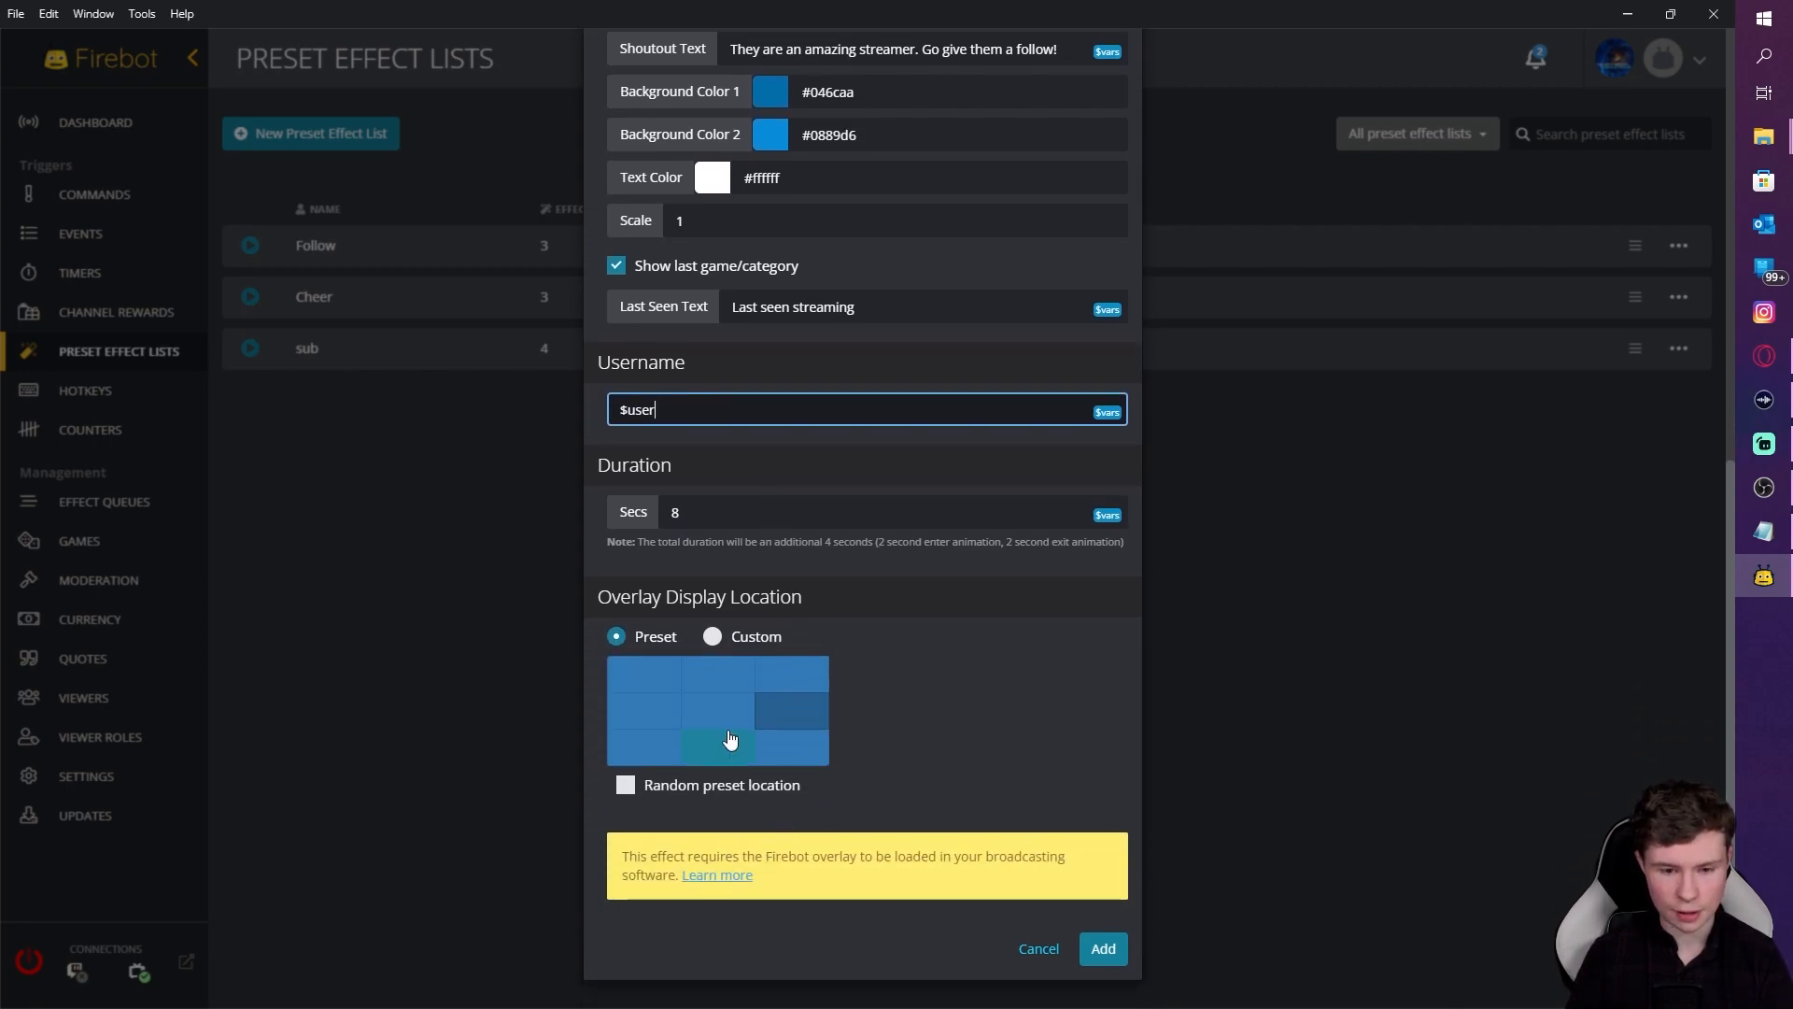
pyautogui.click(1086, 978)
pyautogui.click(768, 492)
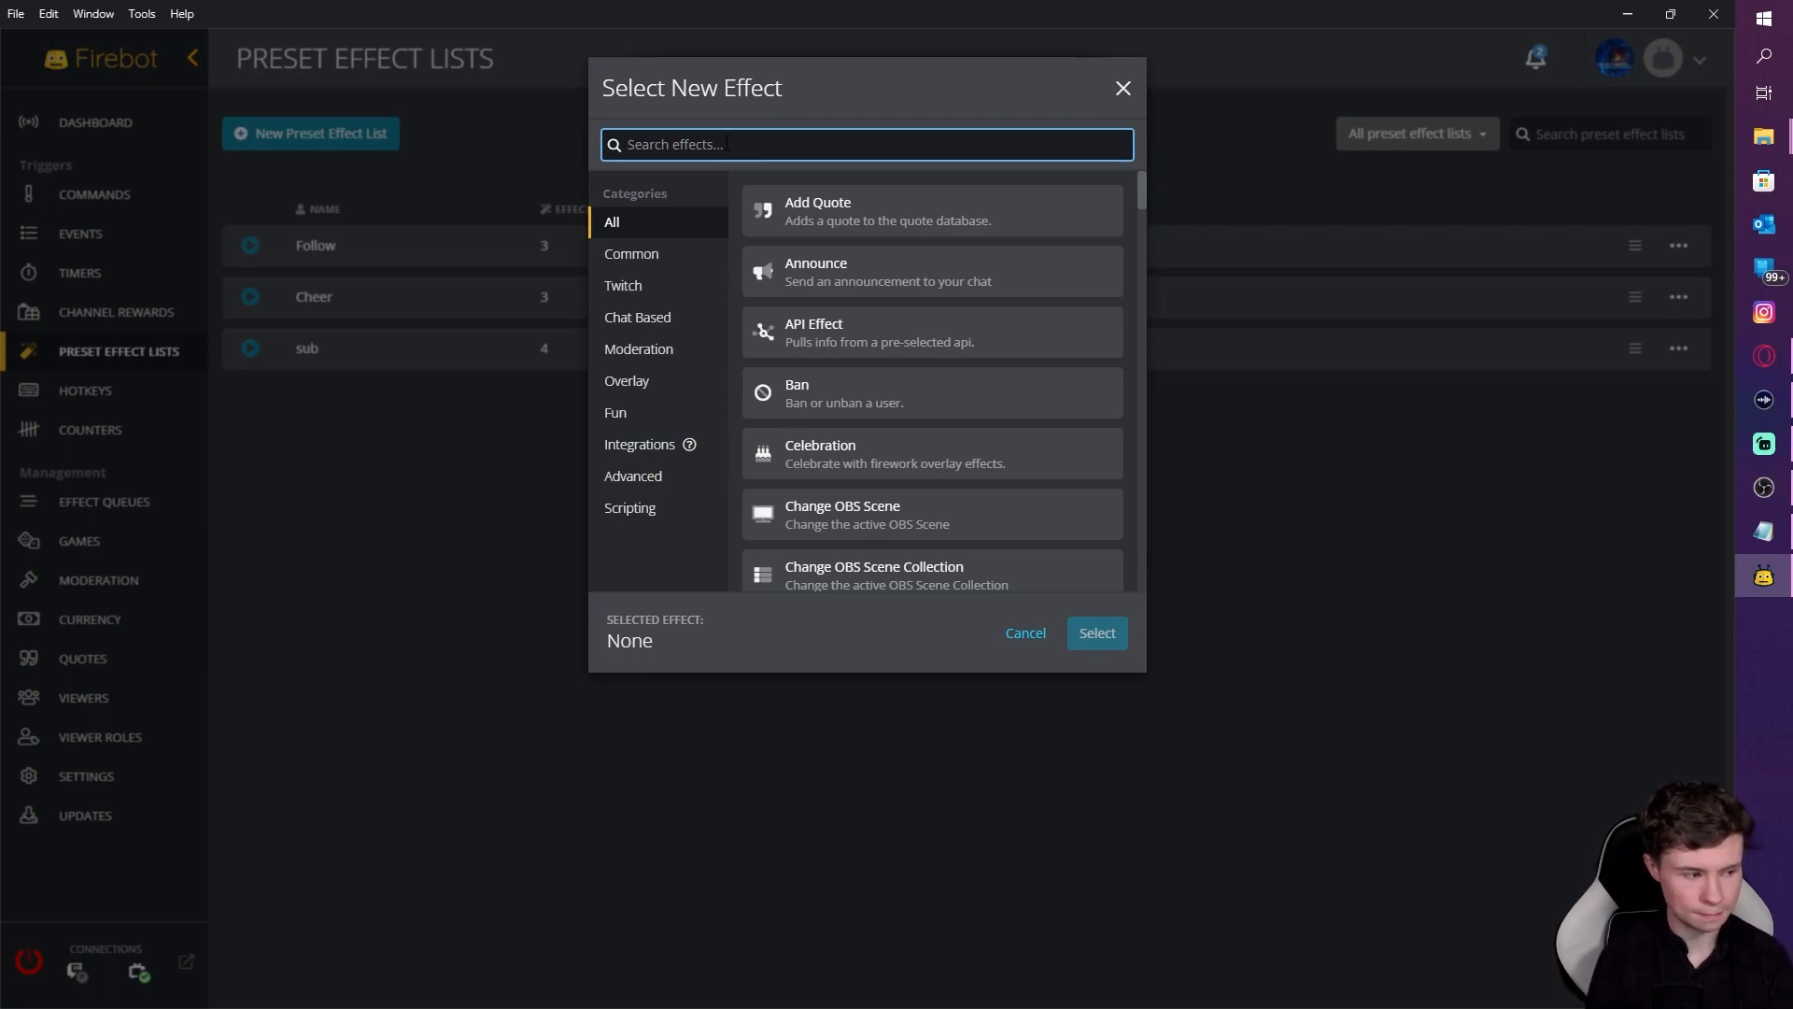
# Step: Add a Play Video effect of a random Twitch clip of $user, 12 seconds, waiting for the clip to finish
pyautogui.write('play a')
pyautogui.write('n')
pyautogui.press('BackSpace')
pyautogui.press('BackSpace')
pyautogui.write('v')
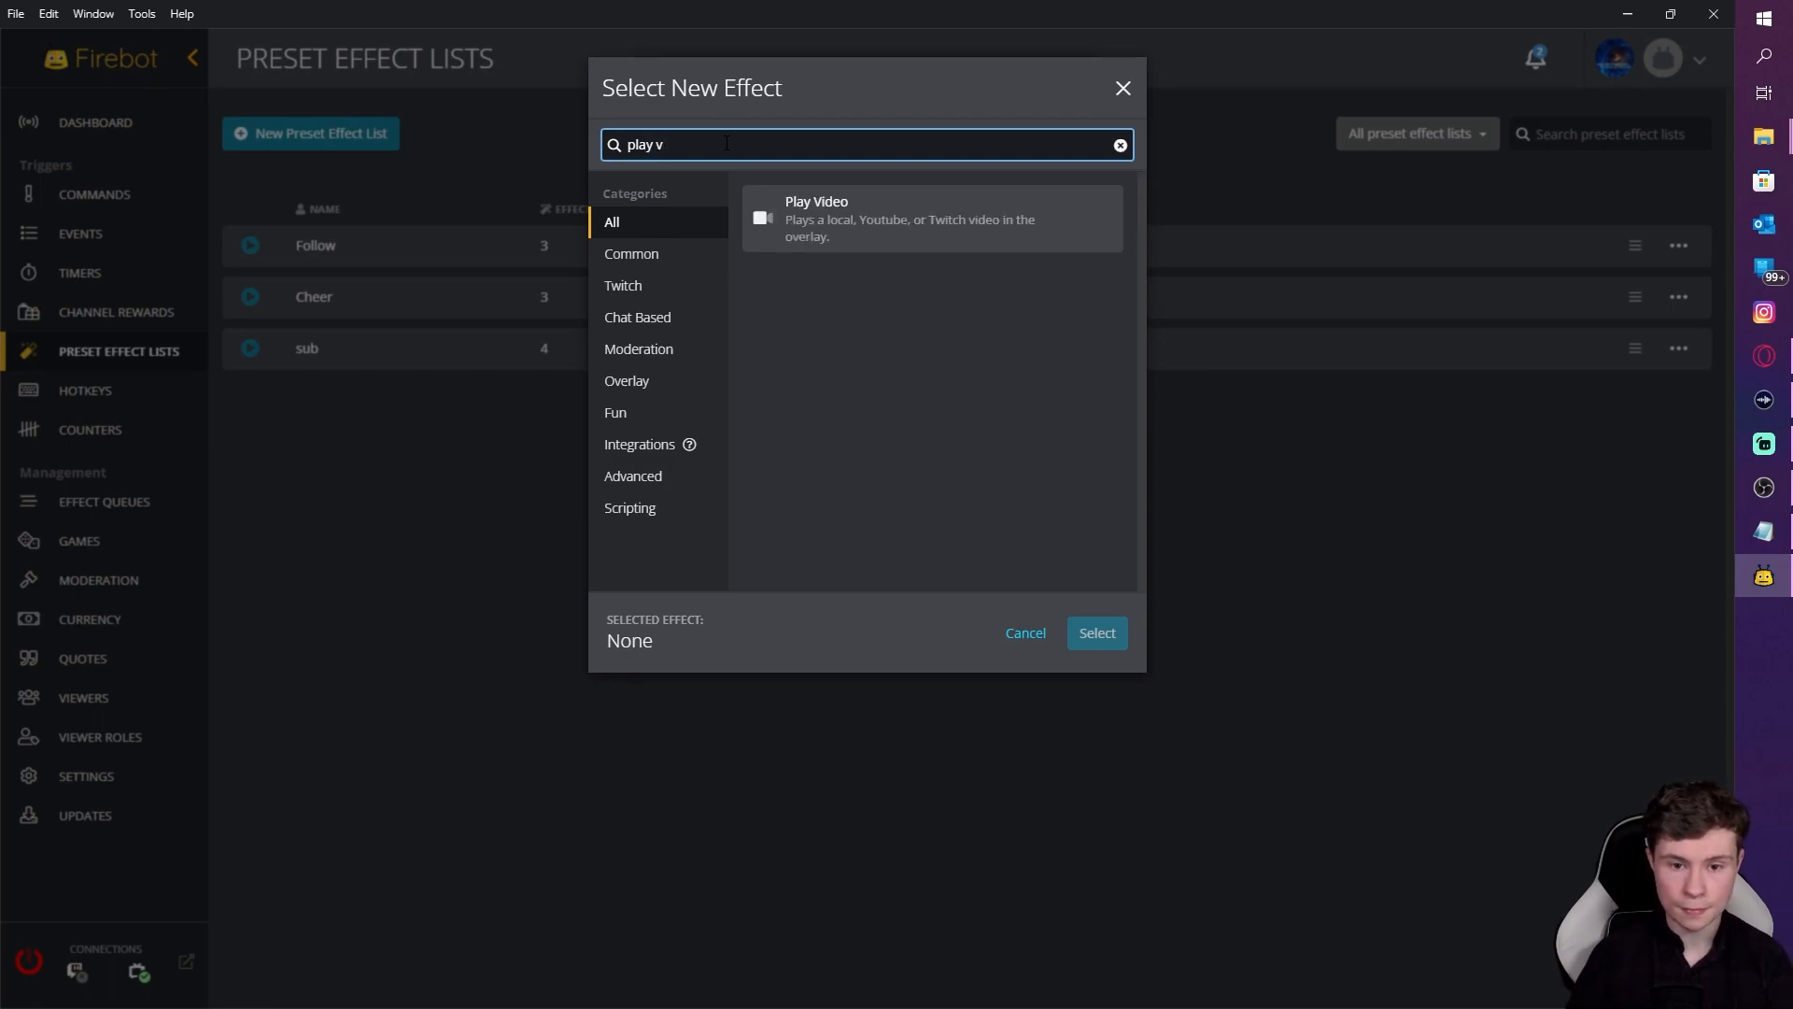
pyautogui.click(990, 247)
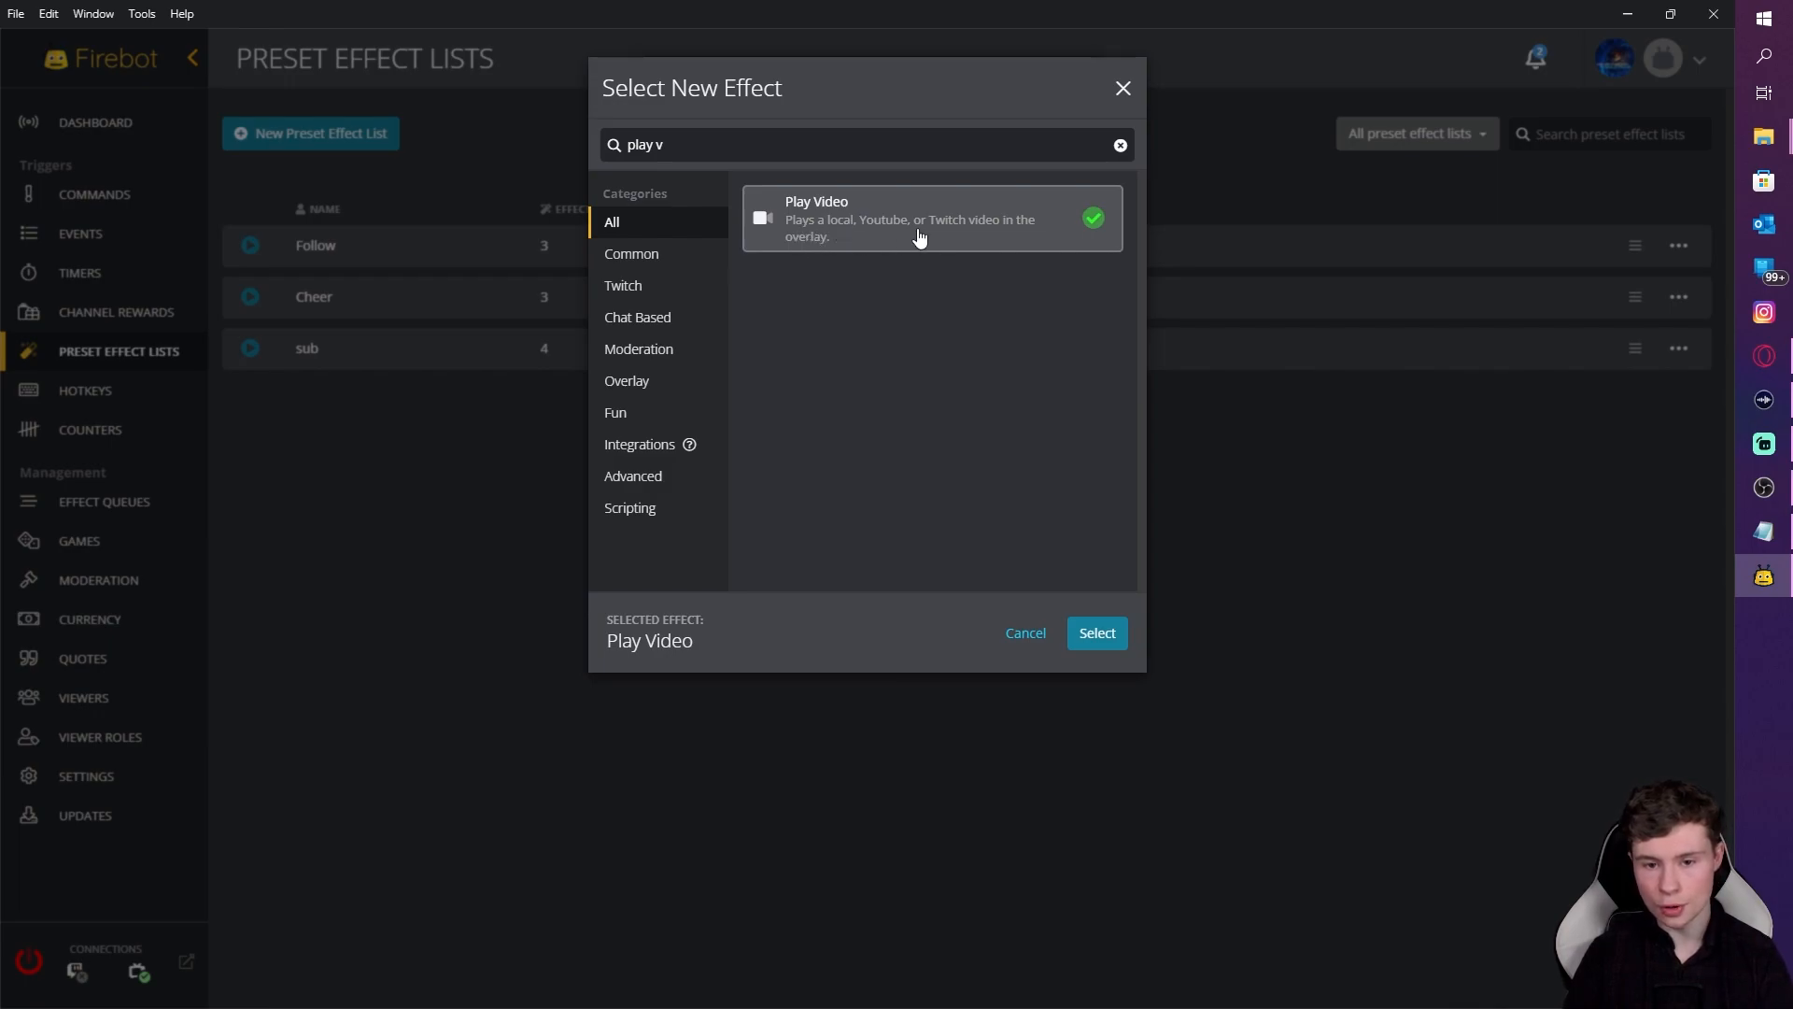
pyautogui.click(1112, 632)
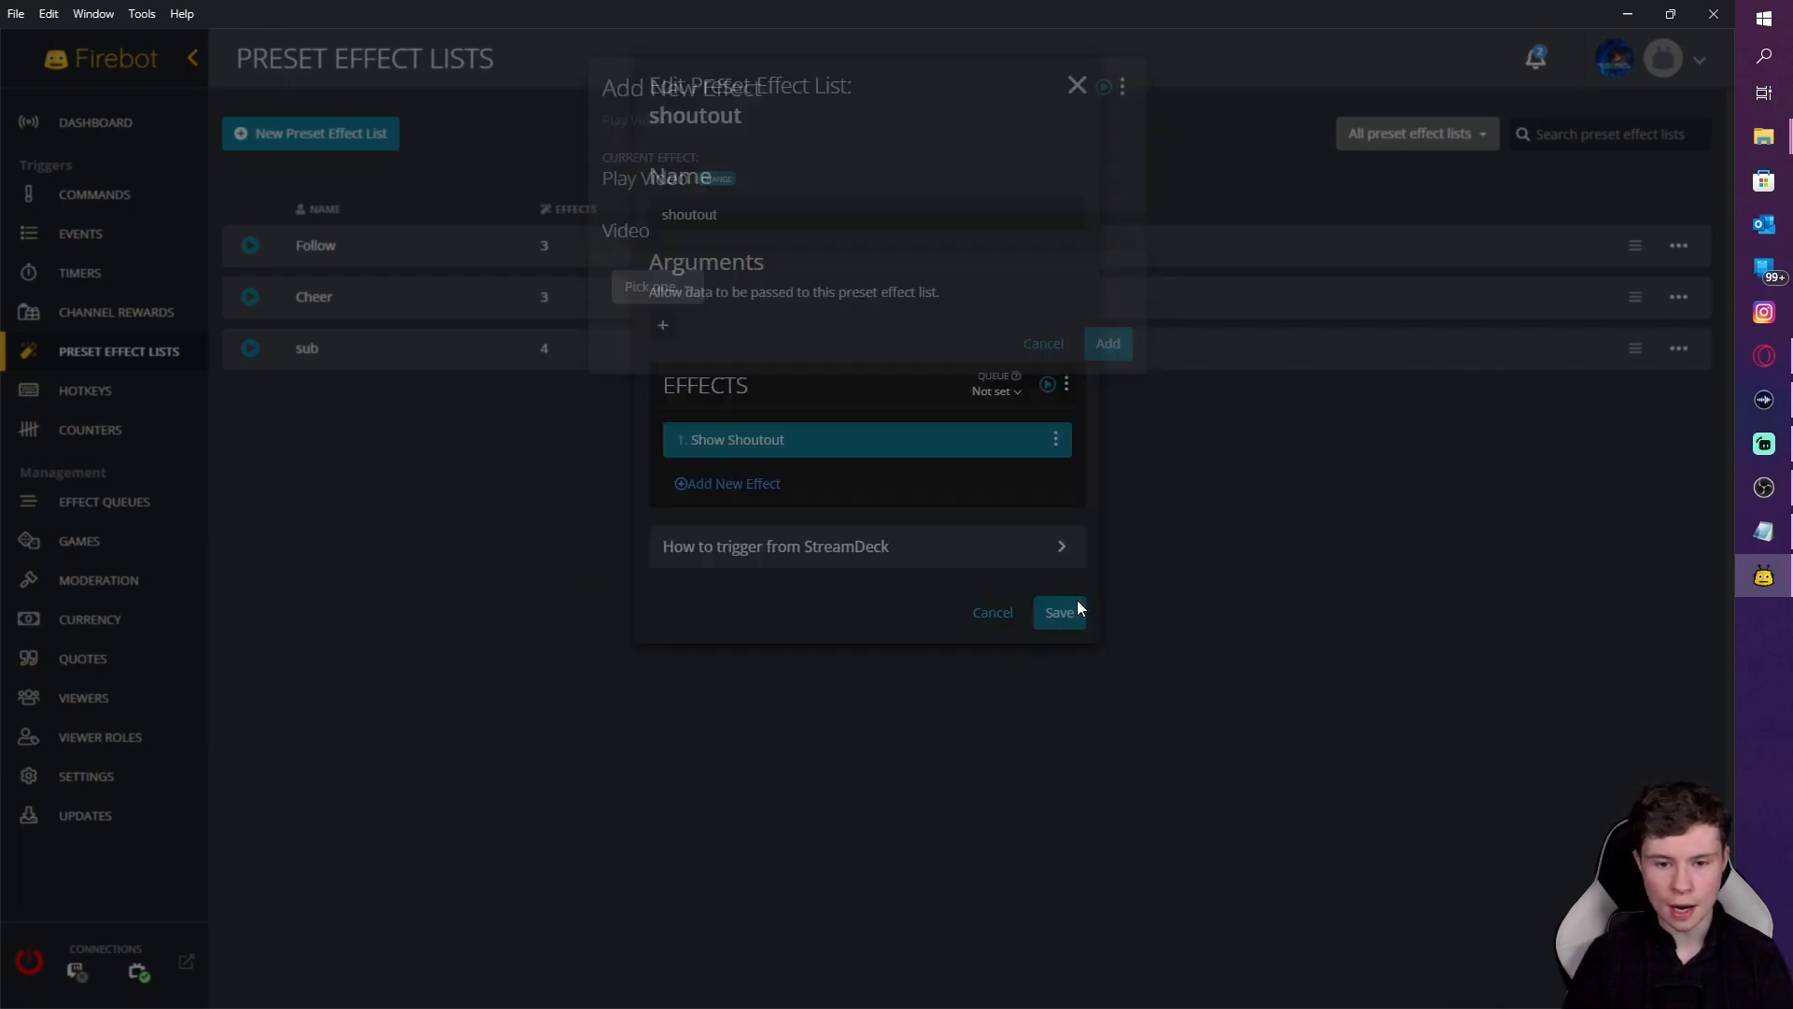
pyautogui.click(657, 283)
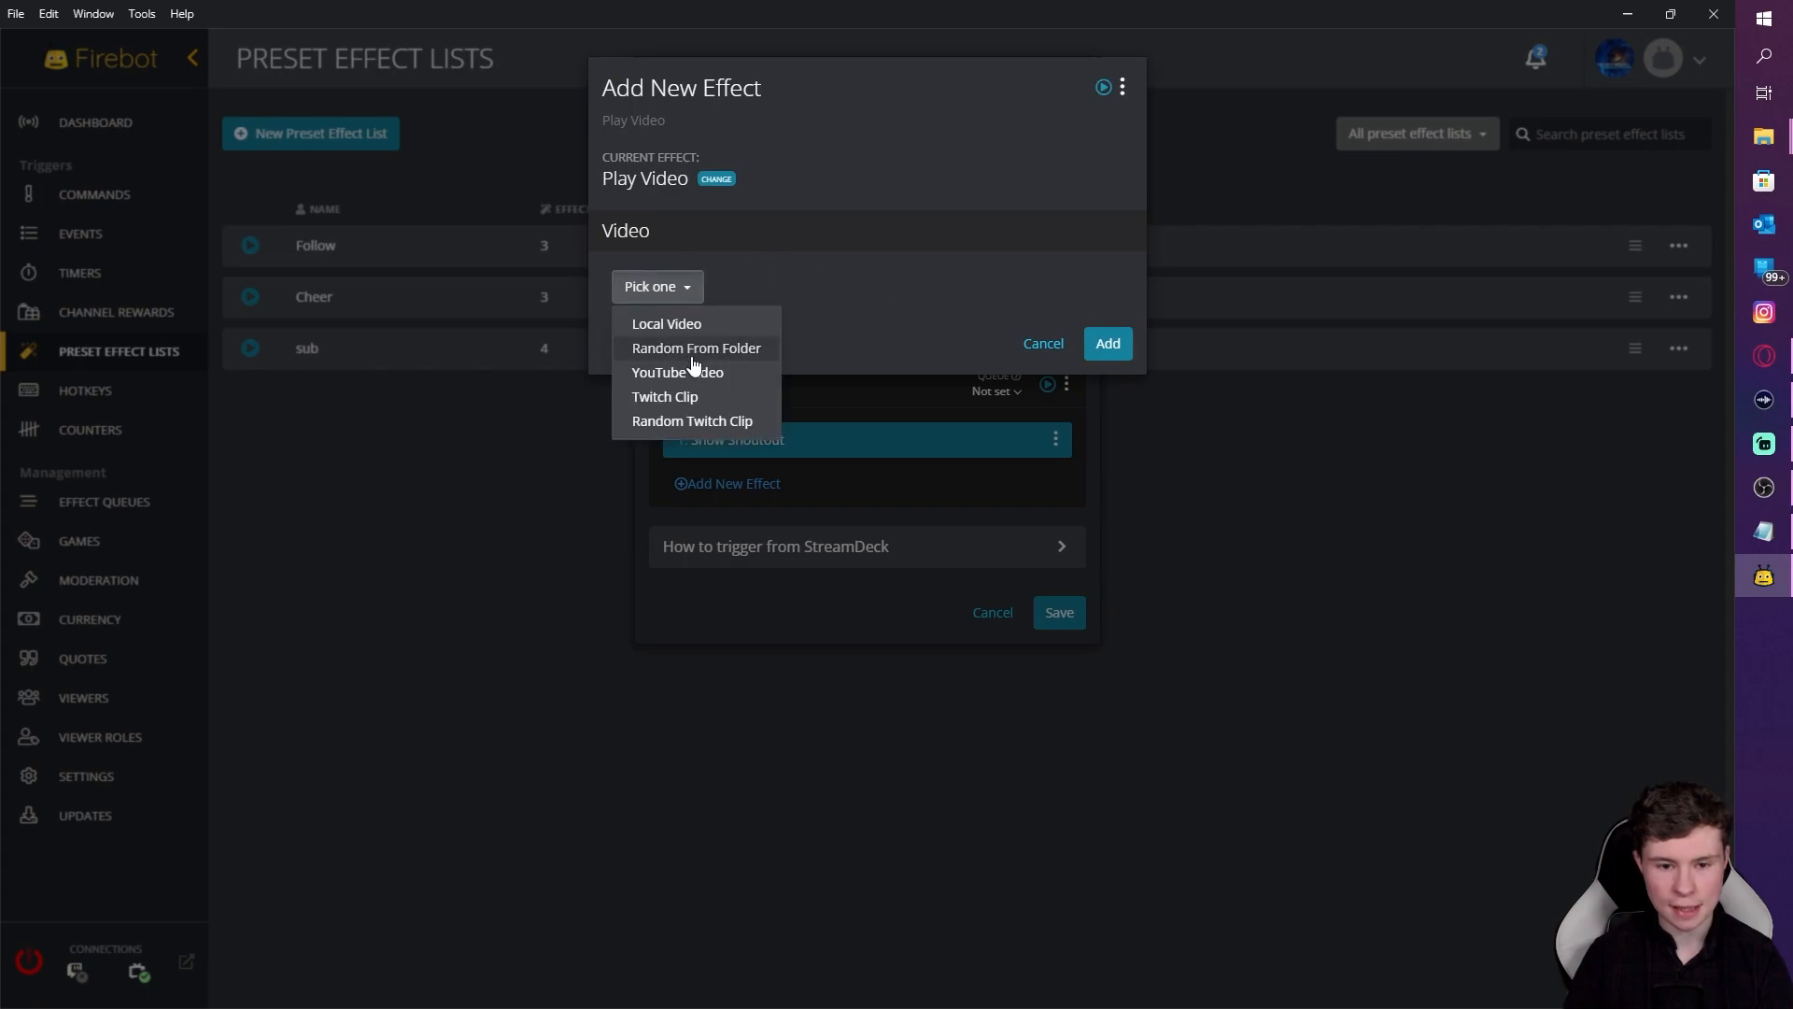
pyautogui.click(692, 422)
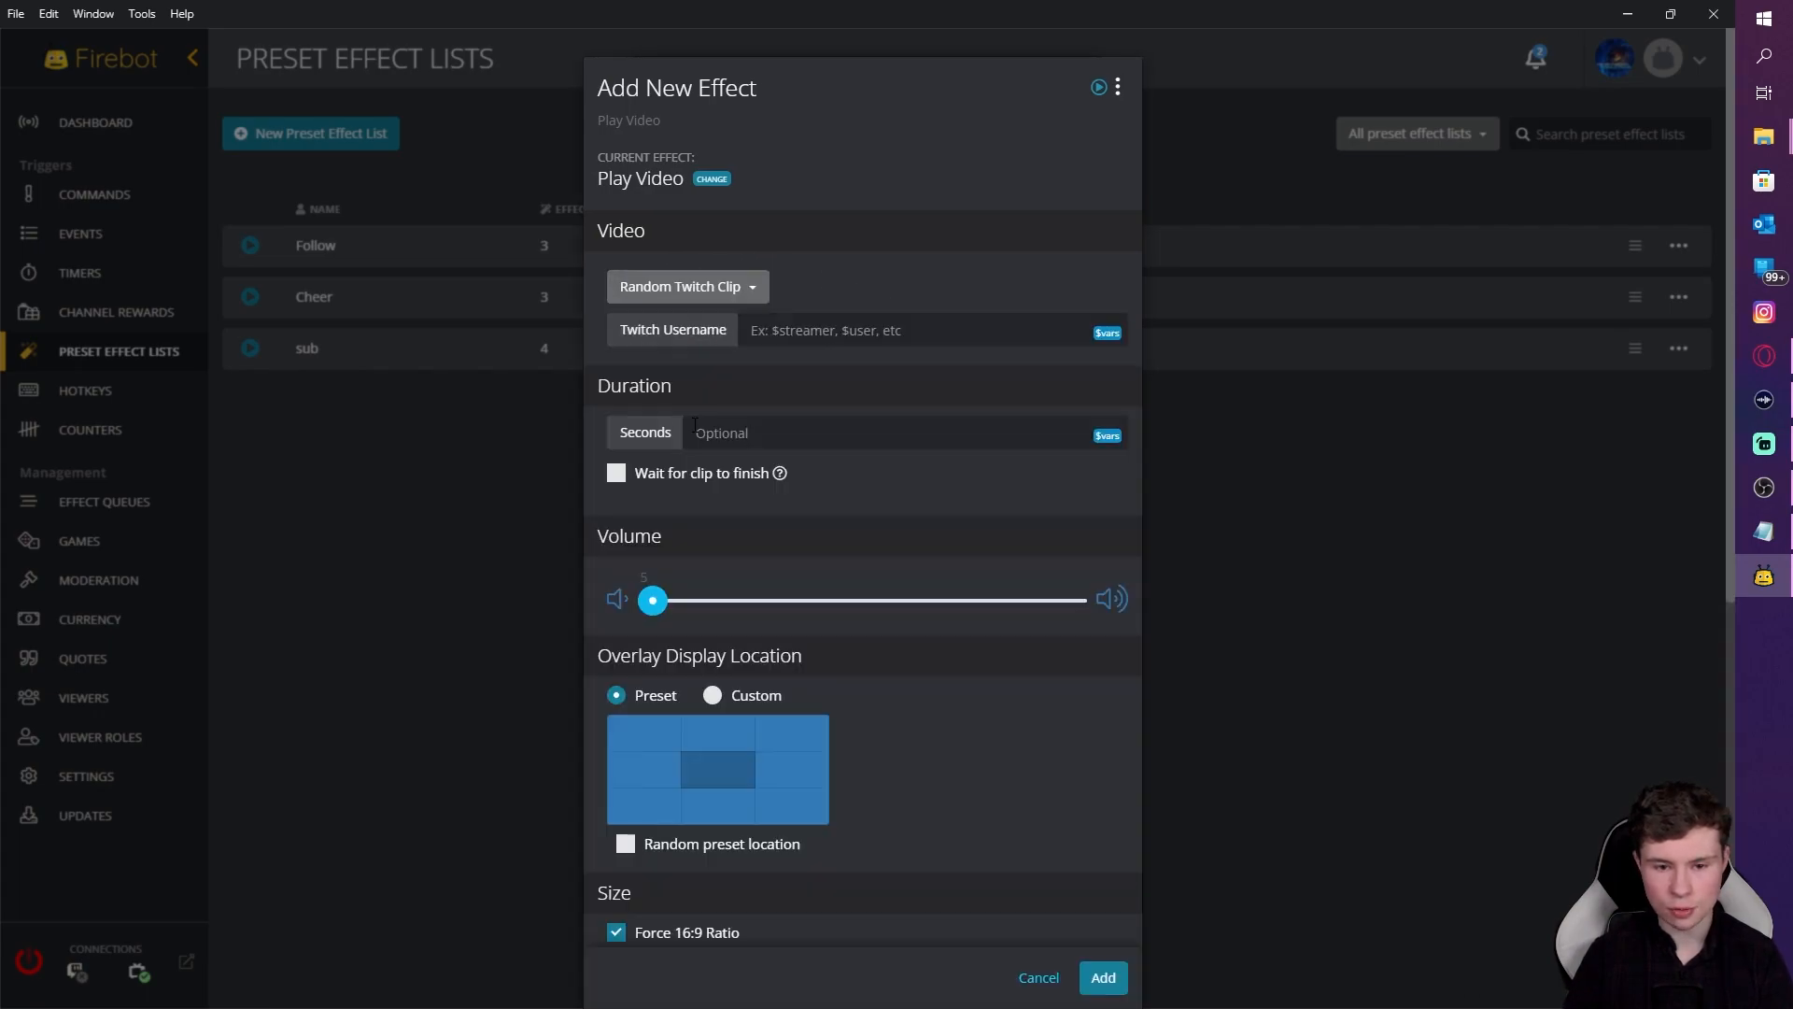
pyautogui.click(766, 329)
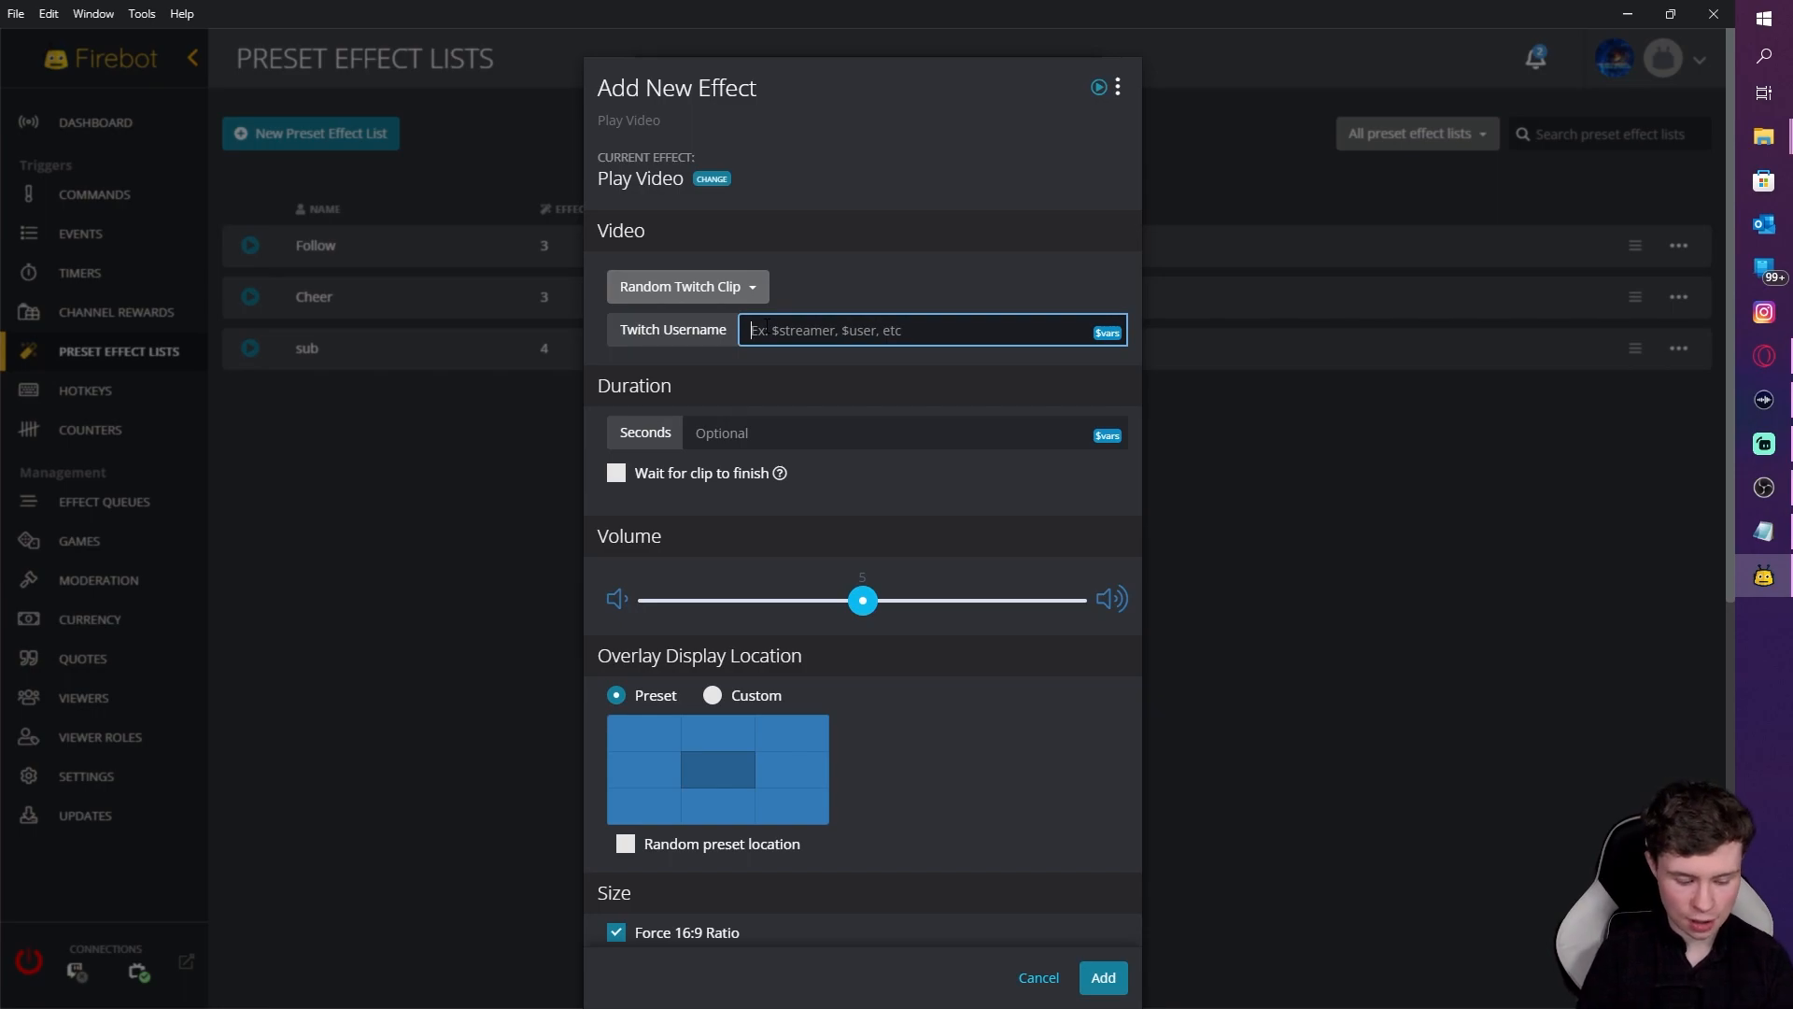
pyautogui.write('$user')
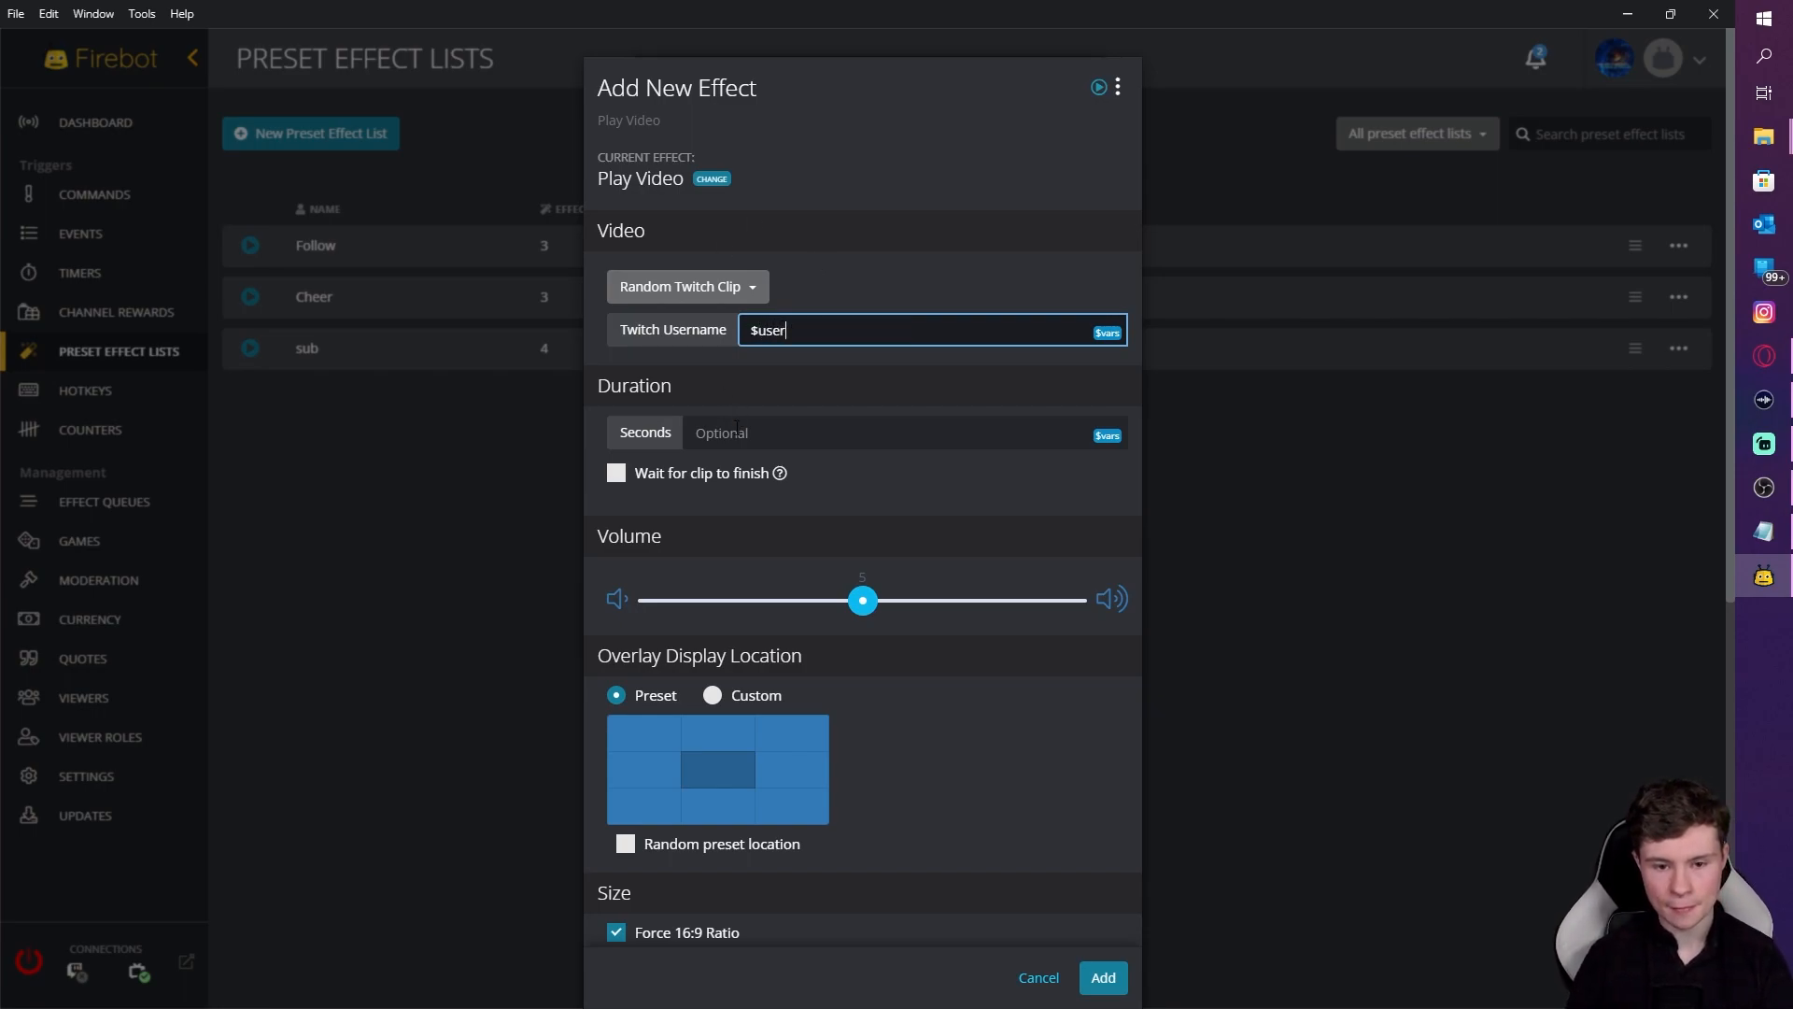
pyautogui.press('Tab')
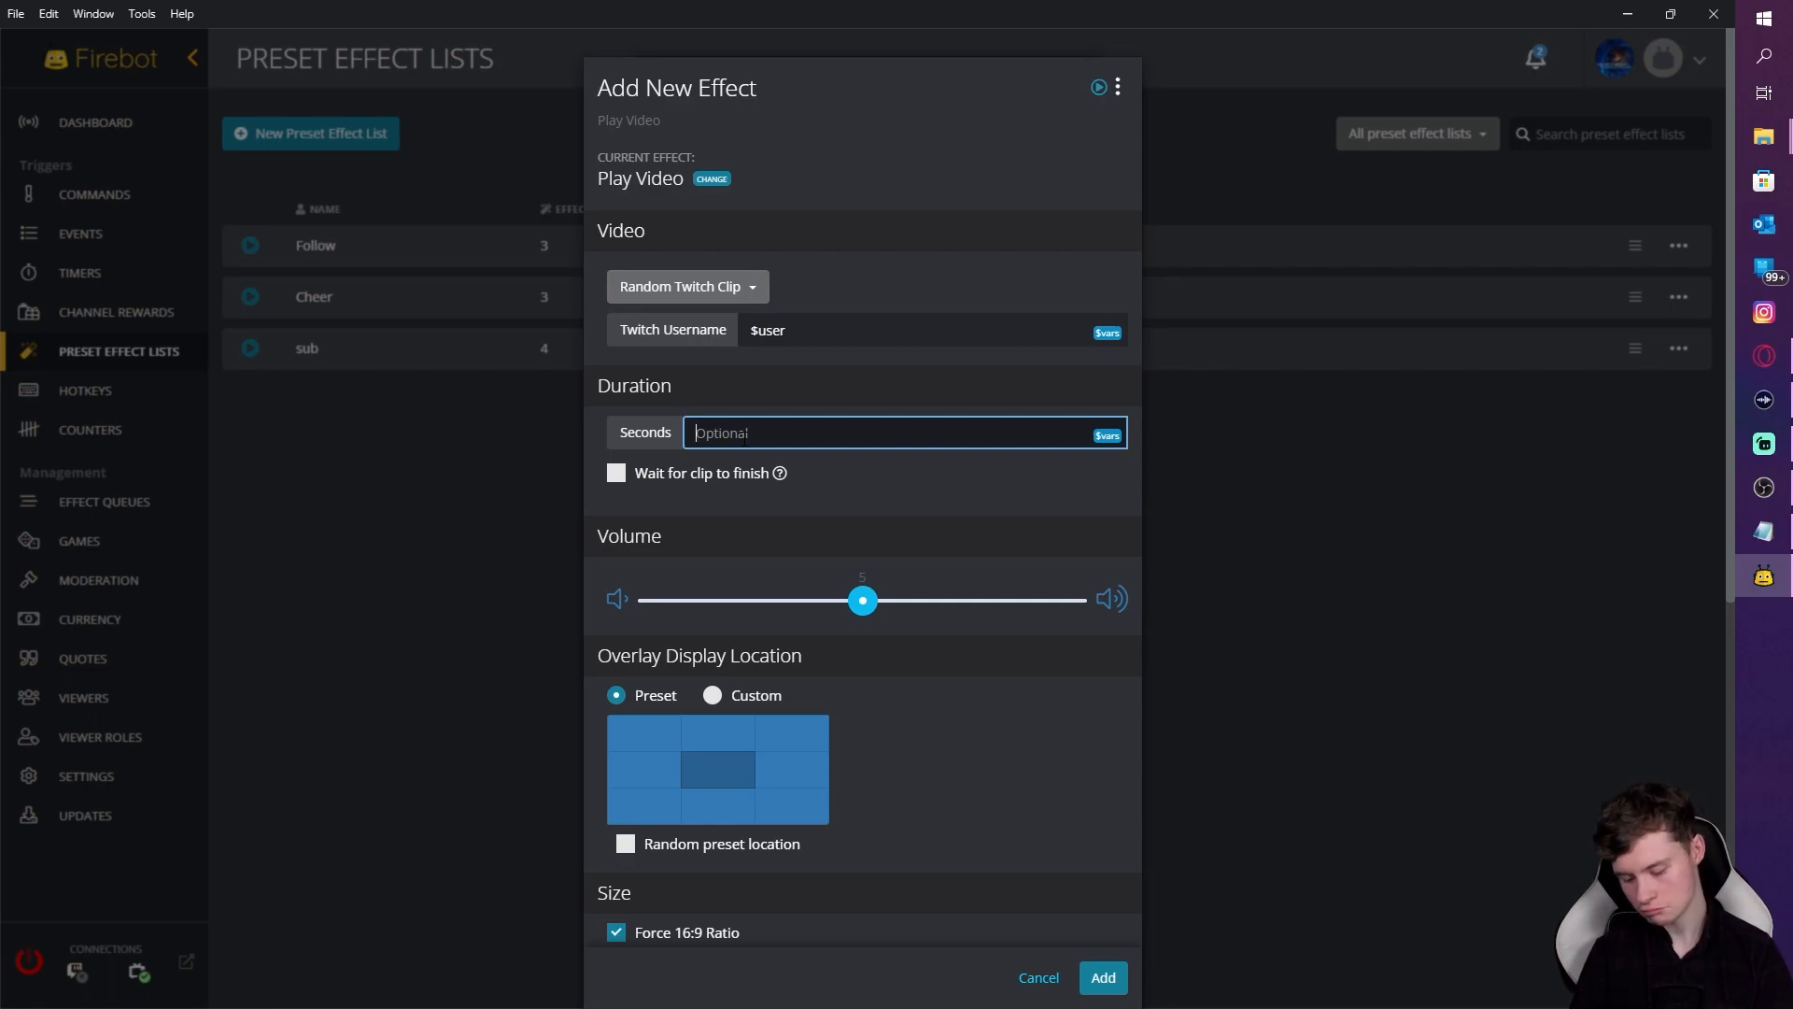
pyautogui.write('10')
pyautogui.press('BackSpace')
pyautogui.write('2')
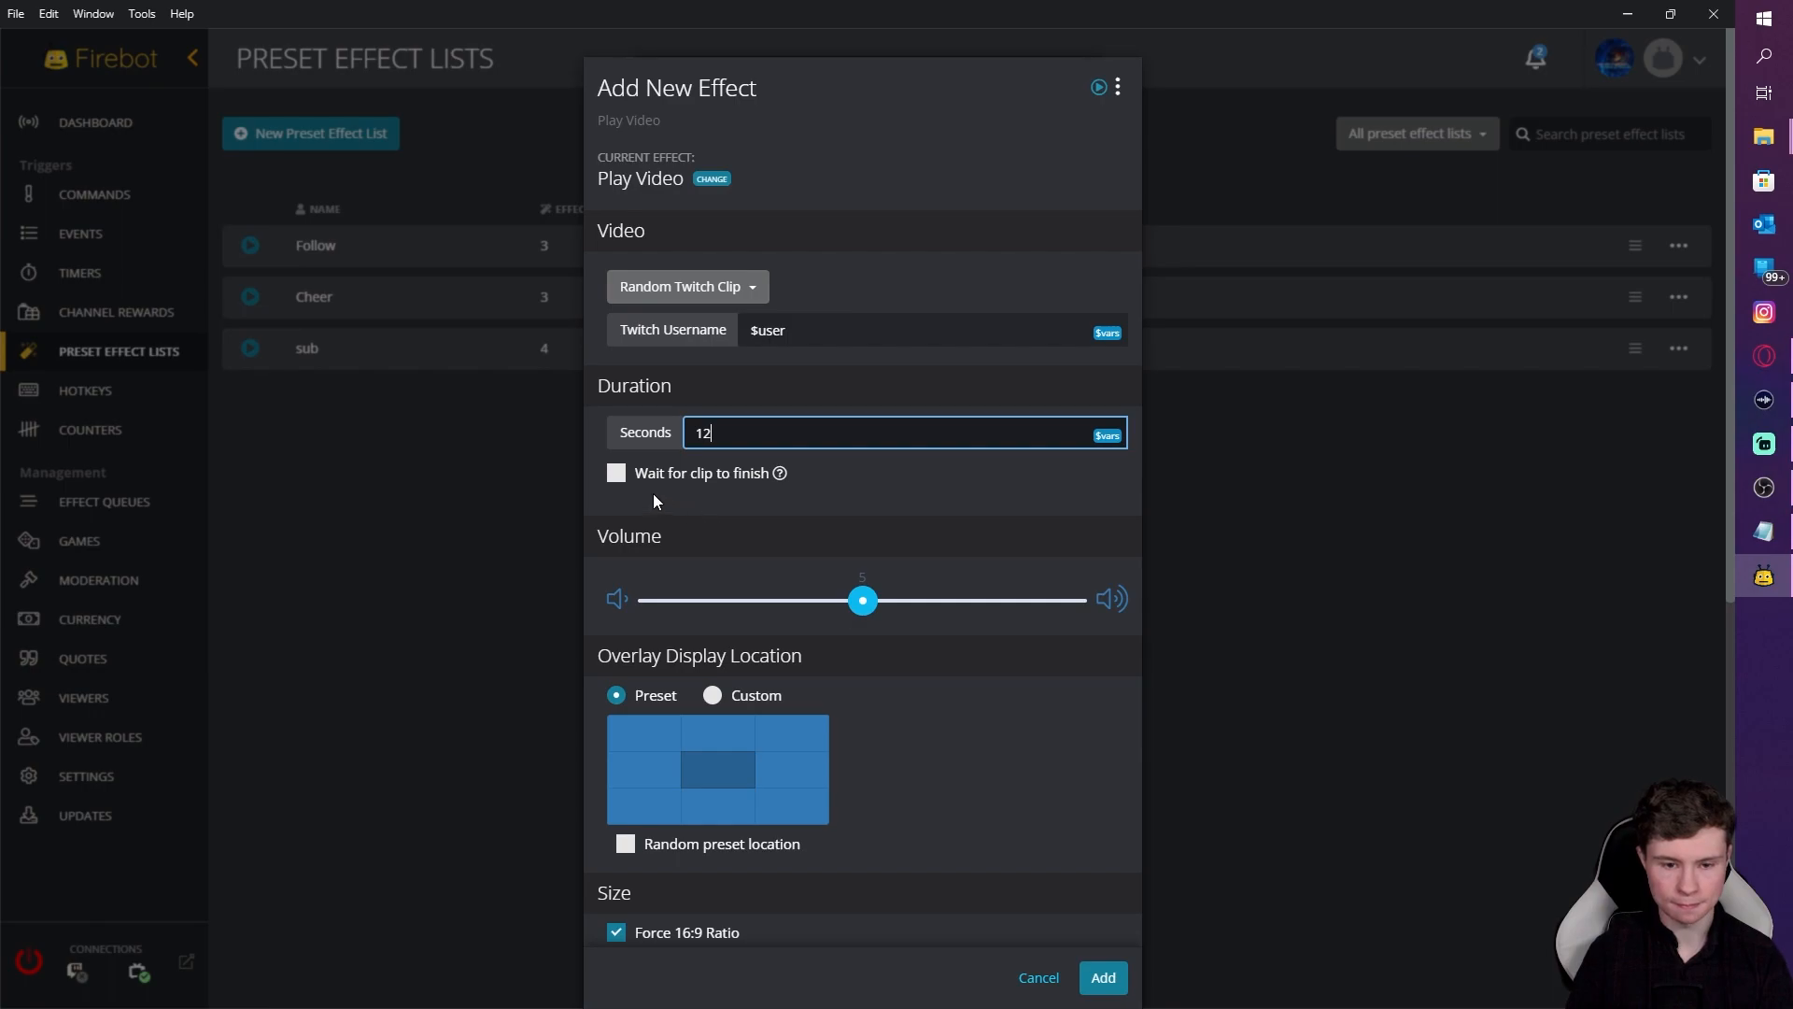
pyautogui.click(612, 474)
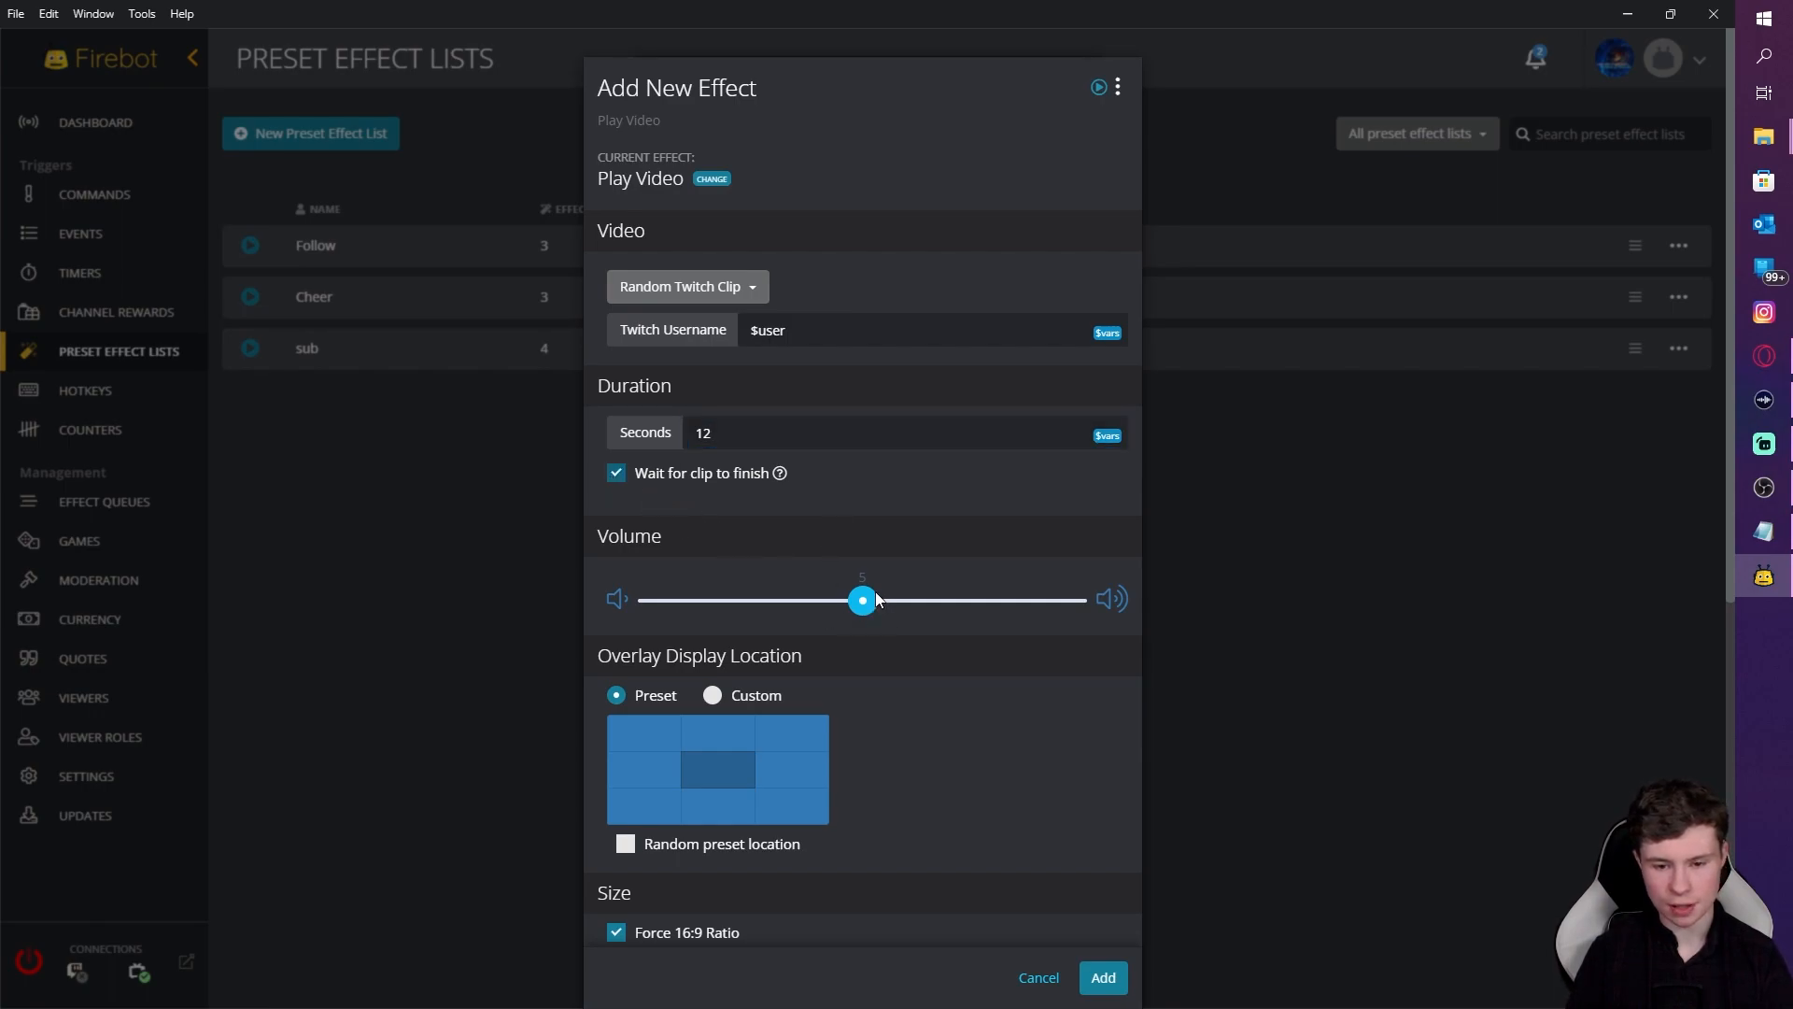
# Step: Set the video width to 1200 with 16:9 ratio at the bottom right, and add it
pyautogui.scroll(-2, 943, 789)
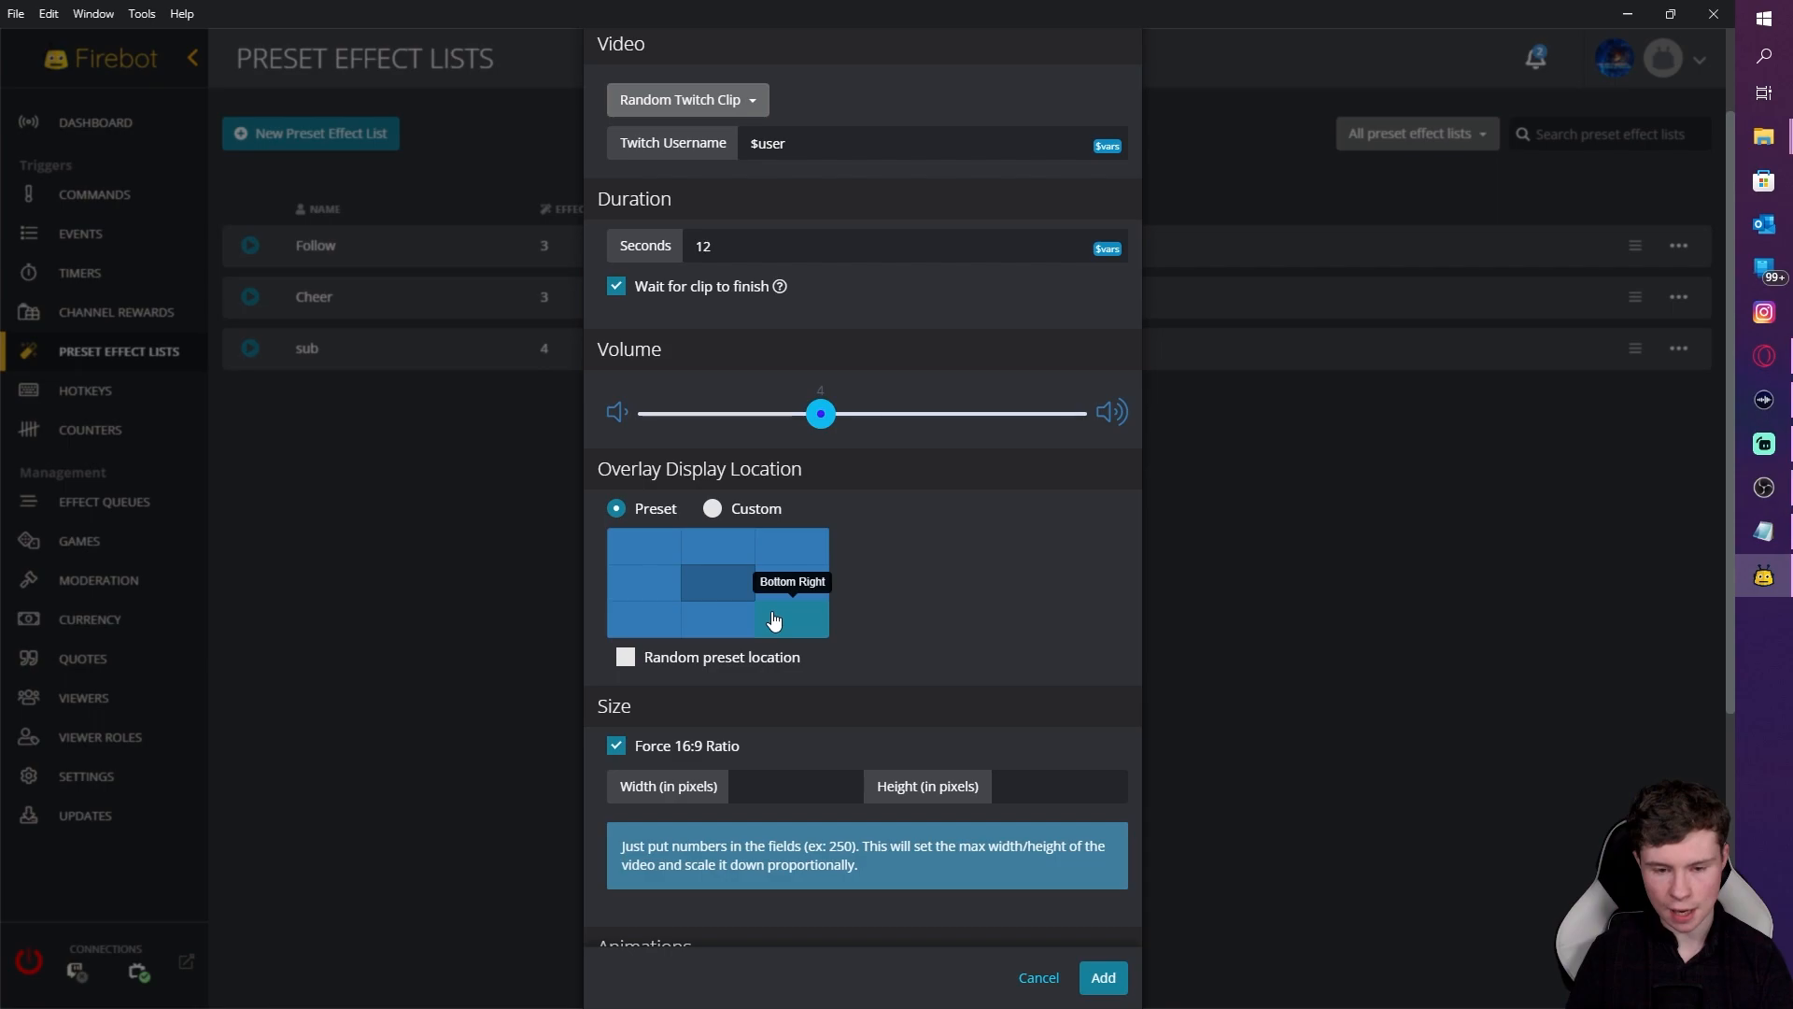
pyautogui.click(616, 745)
pyautogui.click(776, 787)
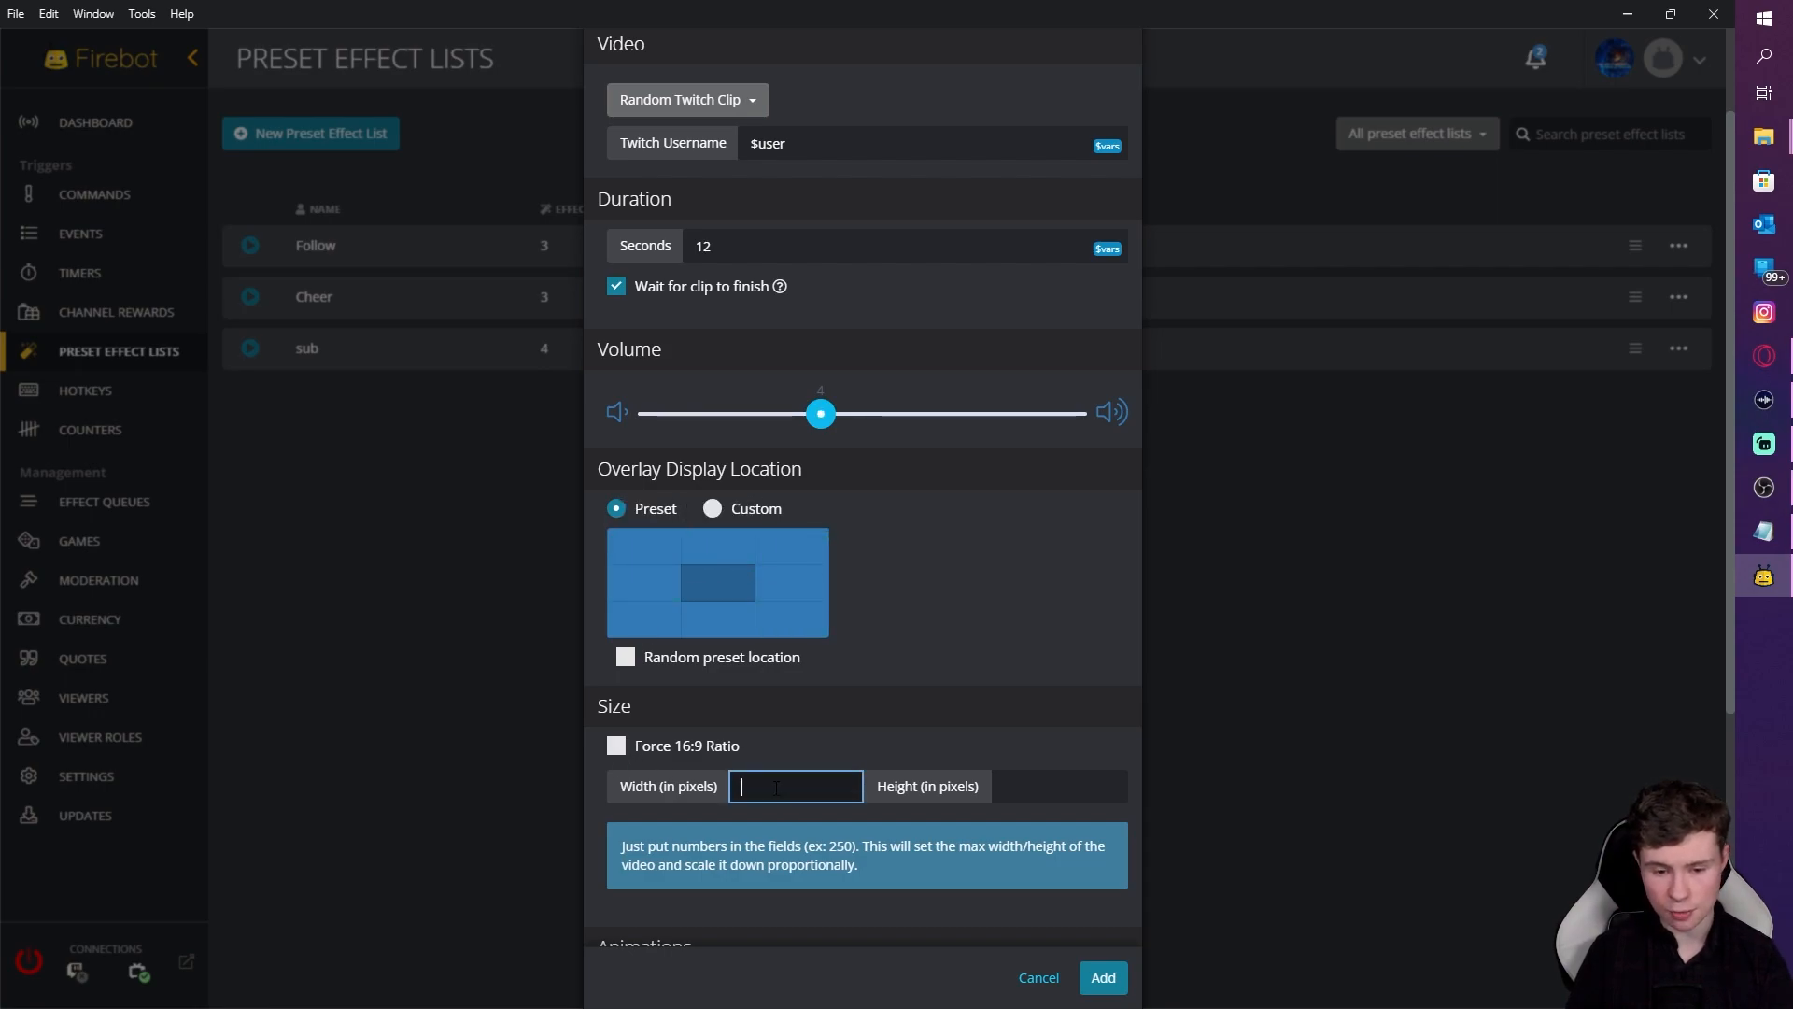
pyautogui.click(617, 745)
pyautogui.click(791, 801)
pyautogui.write('1200')
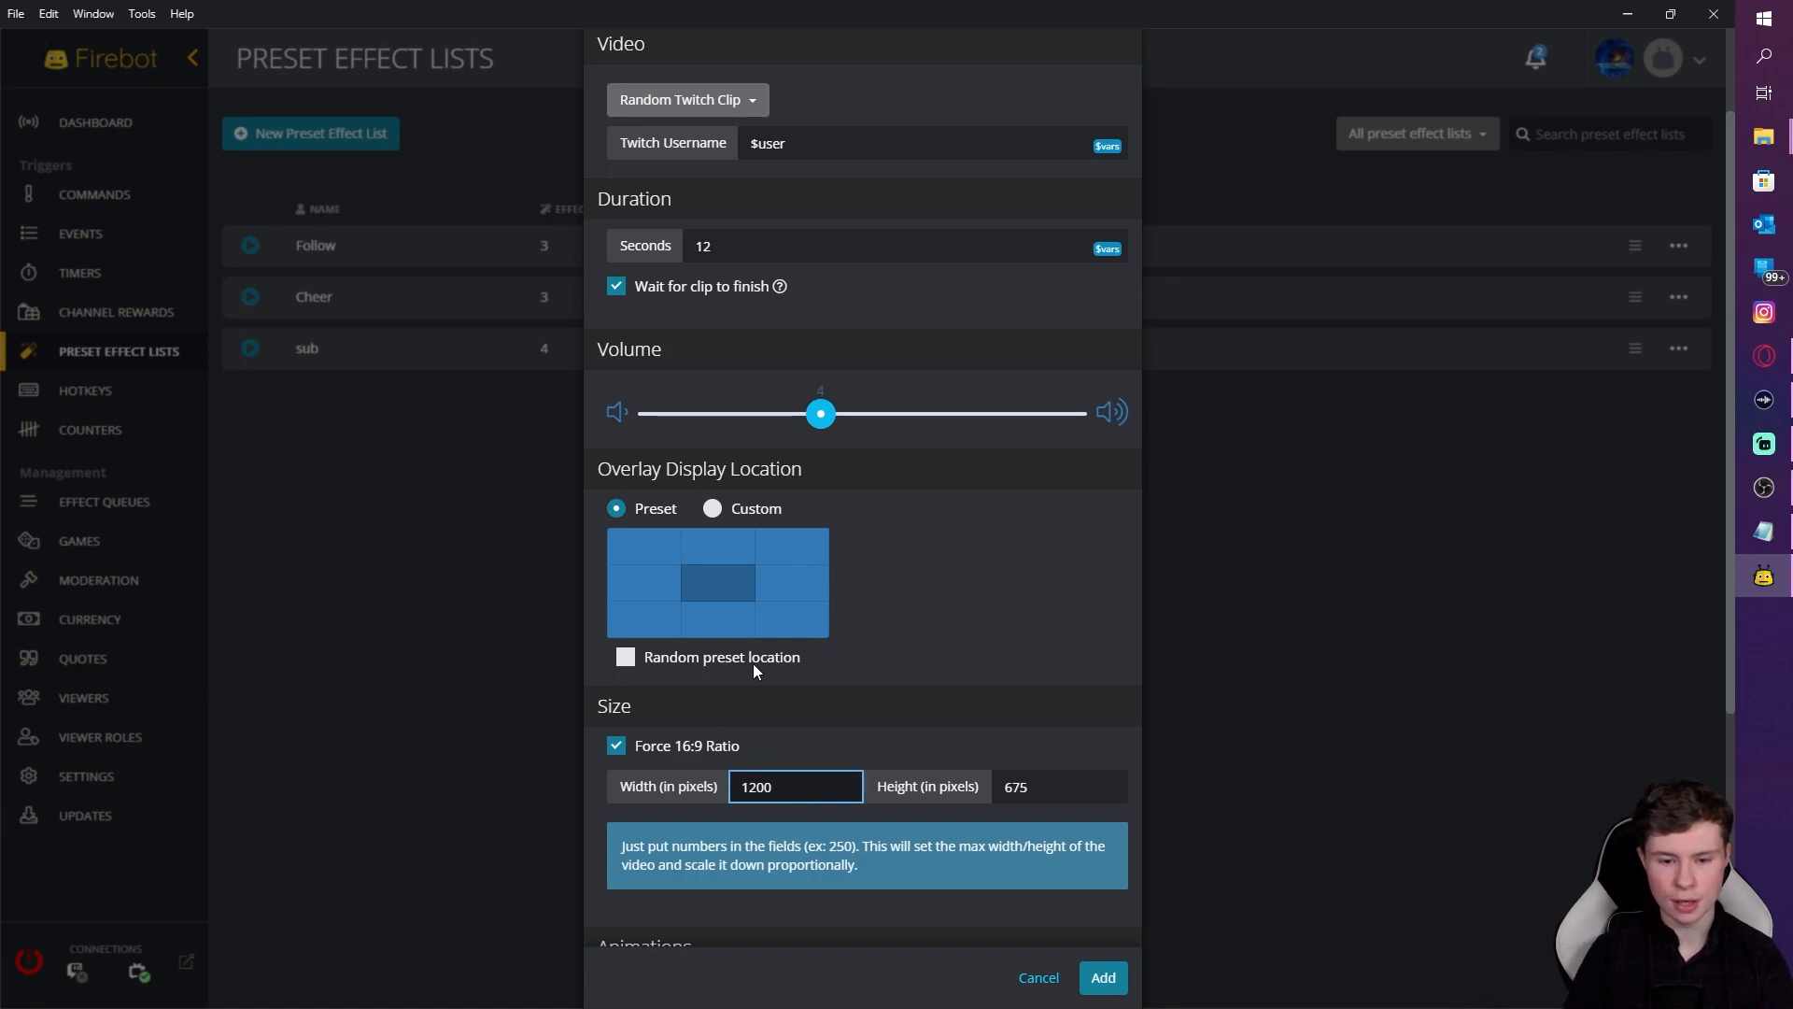
pyautogui.click(804, 616)
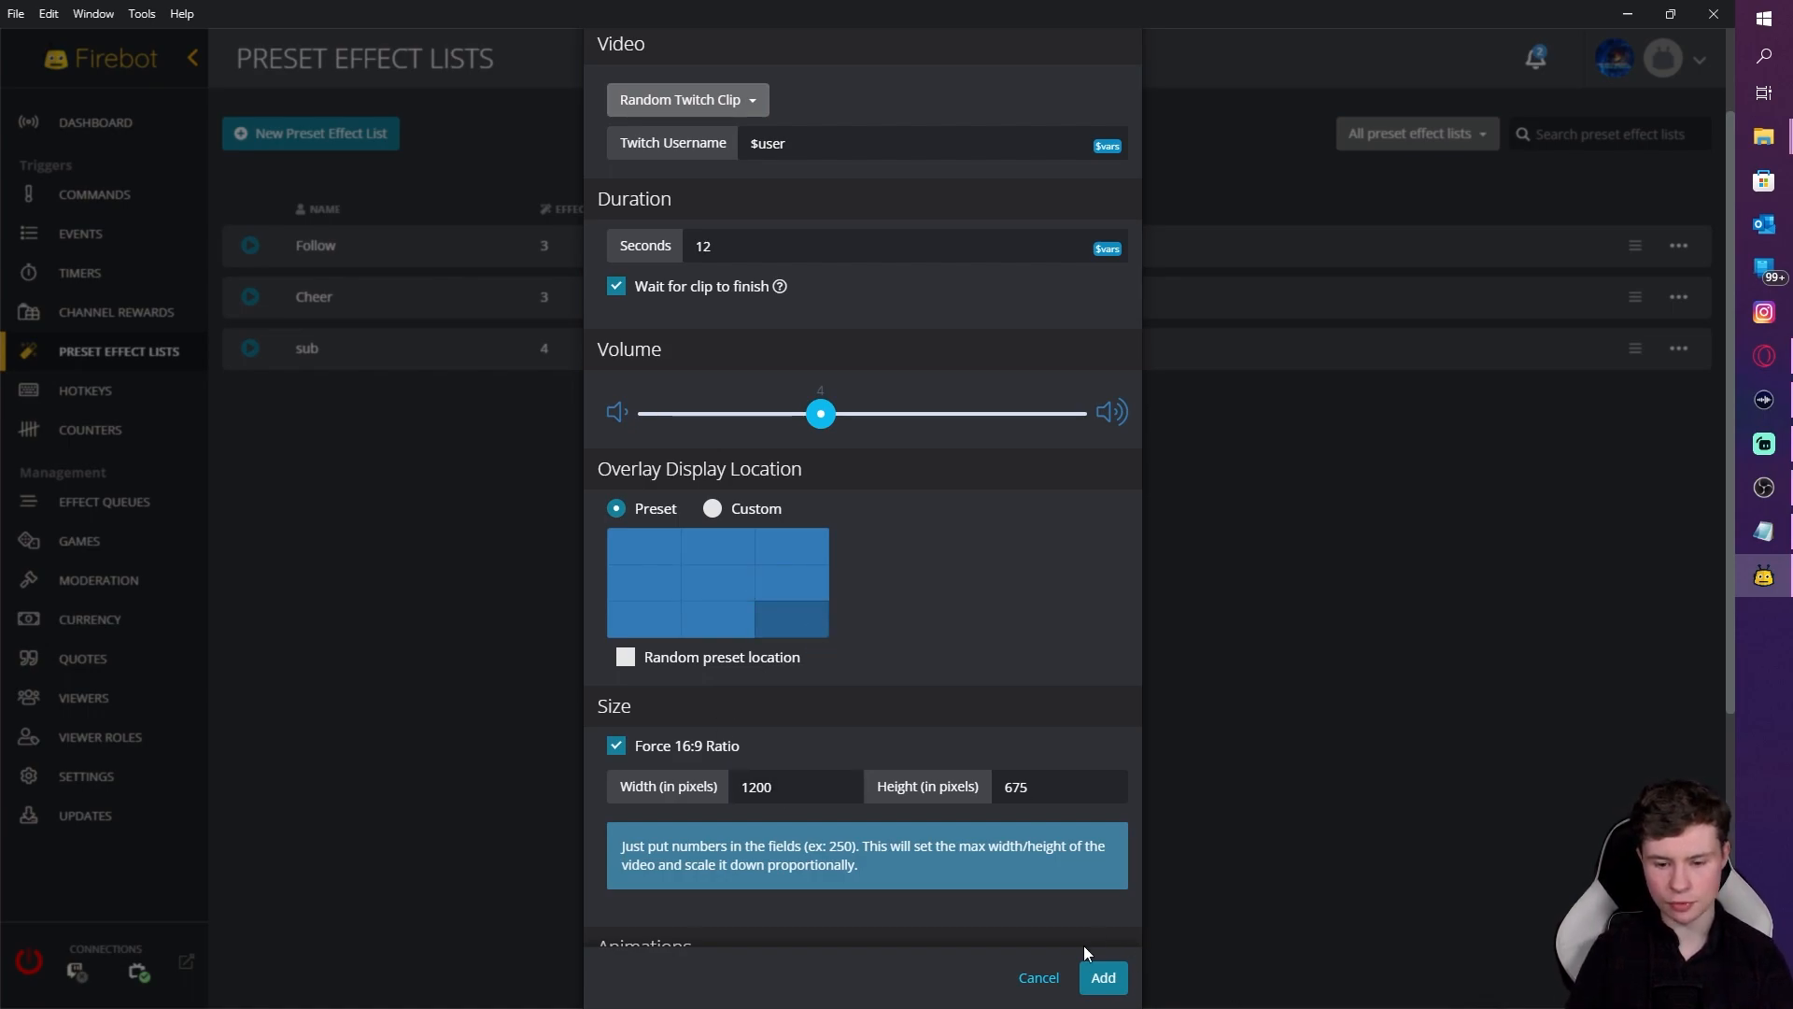
pyautogui.scroll(-5, 1028, 773)
pyautogui.click(1108, 946)
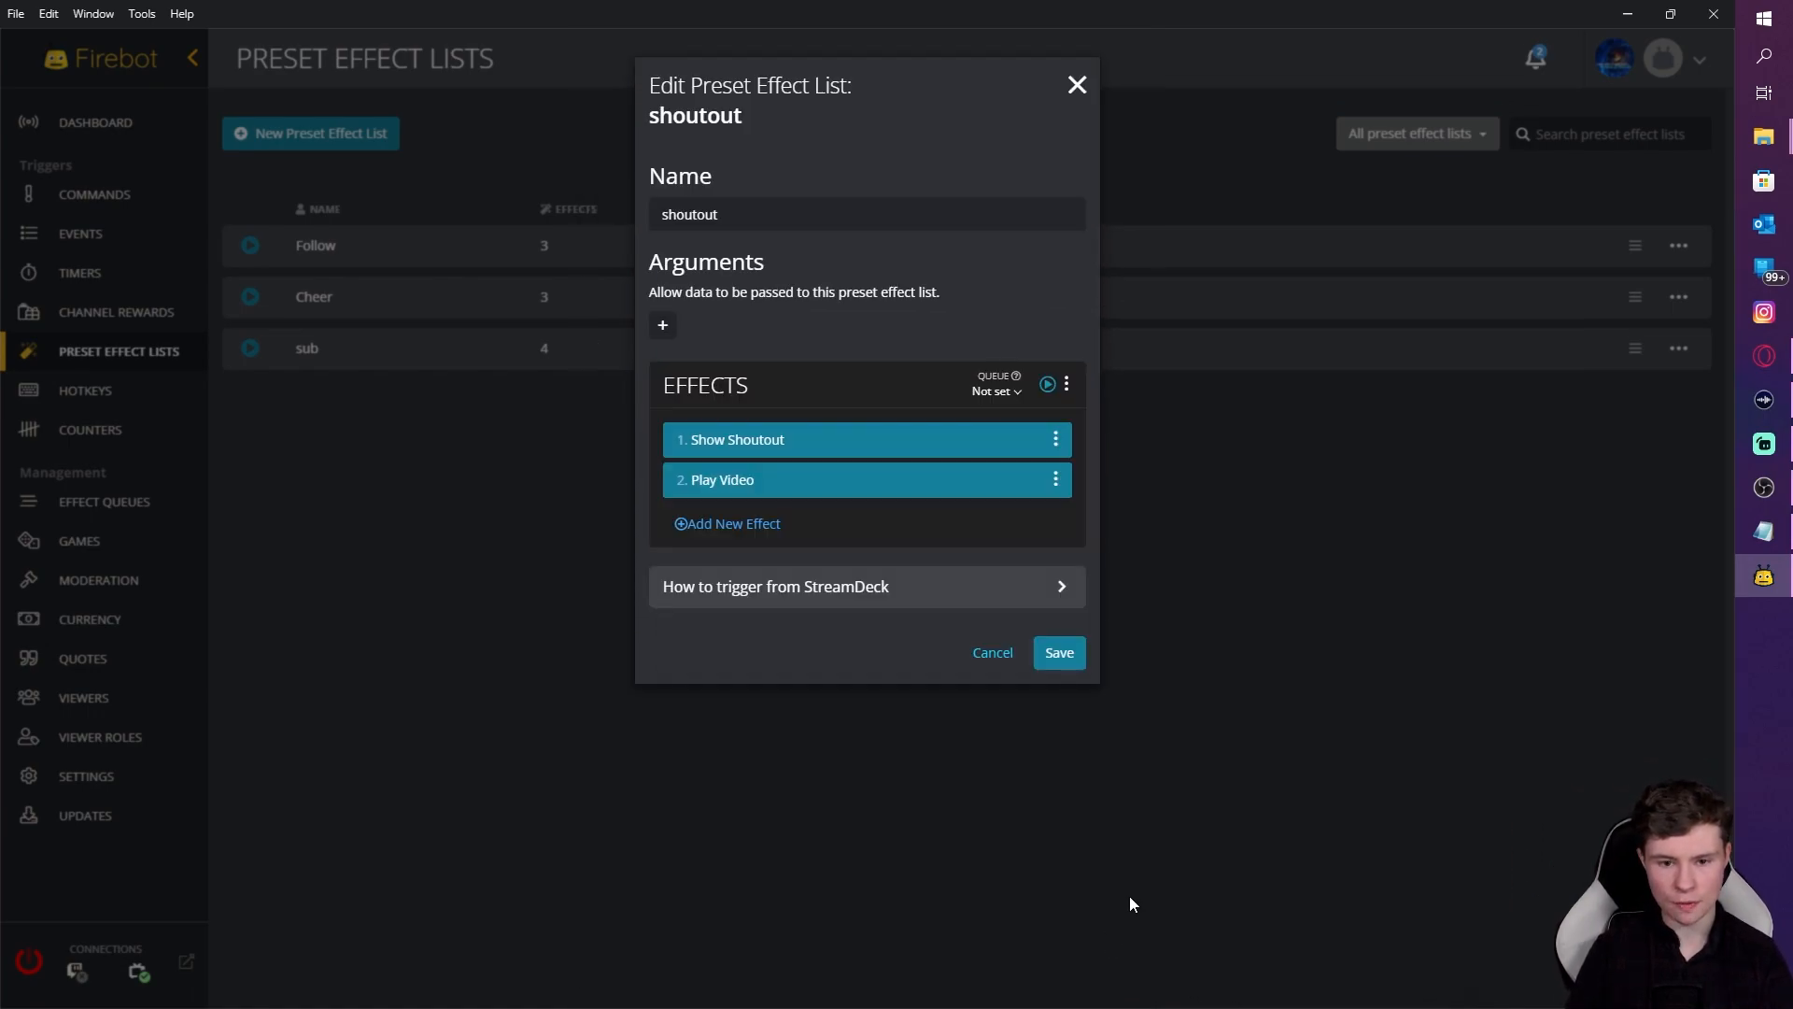
# Step: Add an Announce effect whose message urges viewers to follow $user, with their Twitch link and last category
pyautogui.click(738, 531)
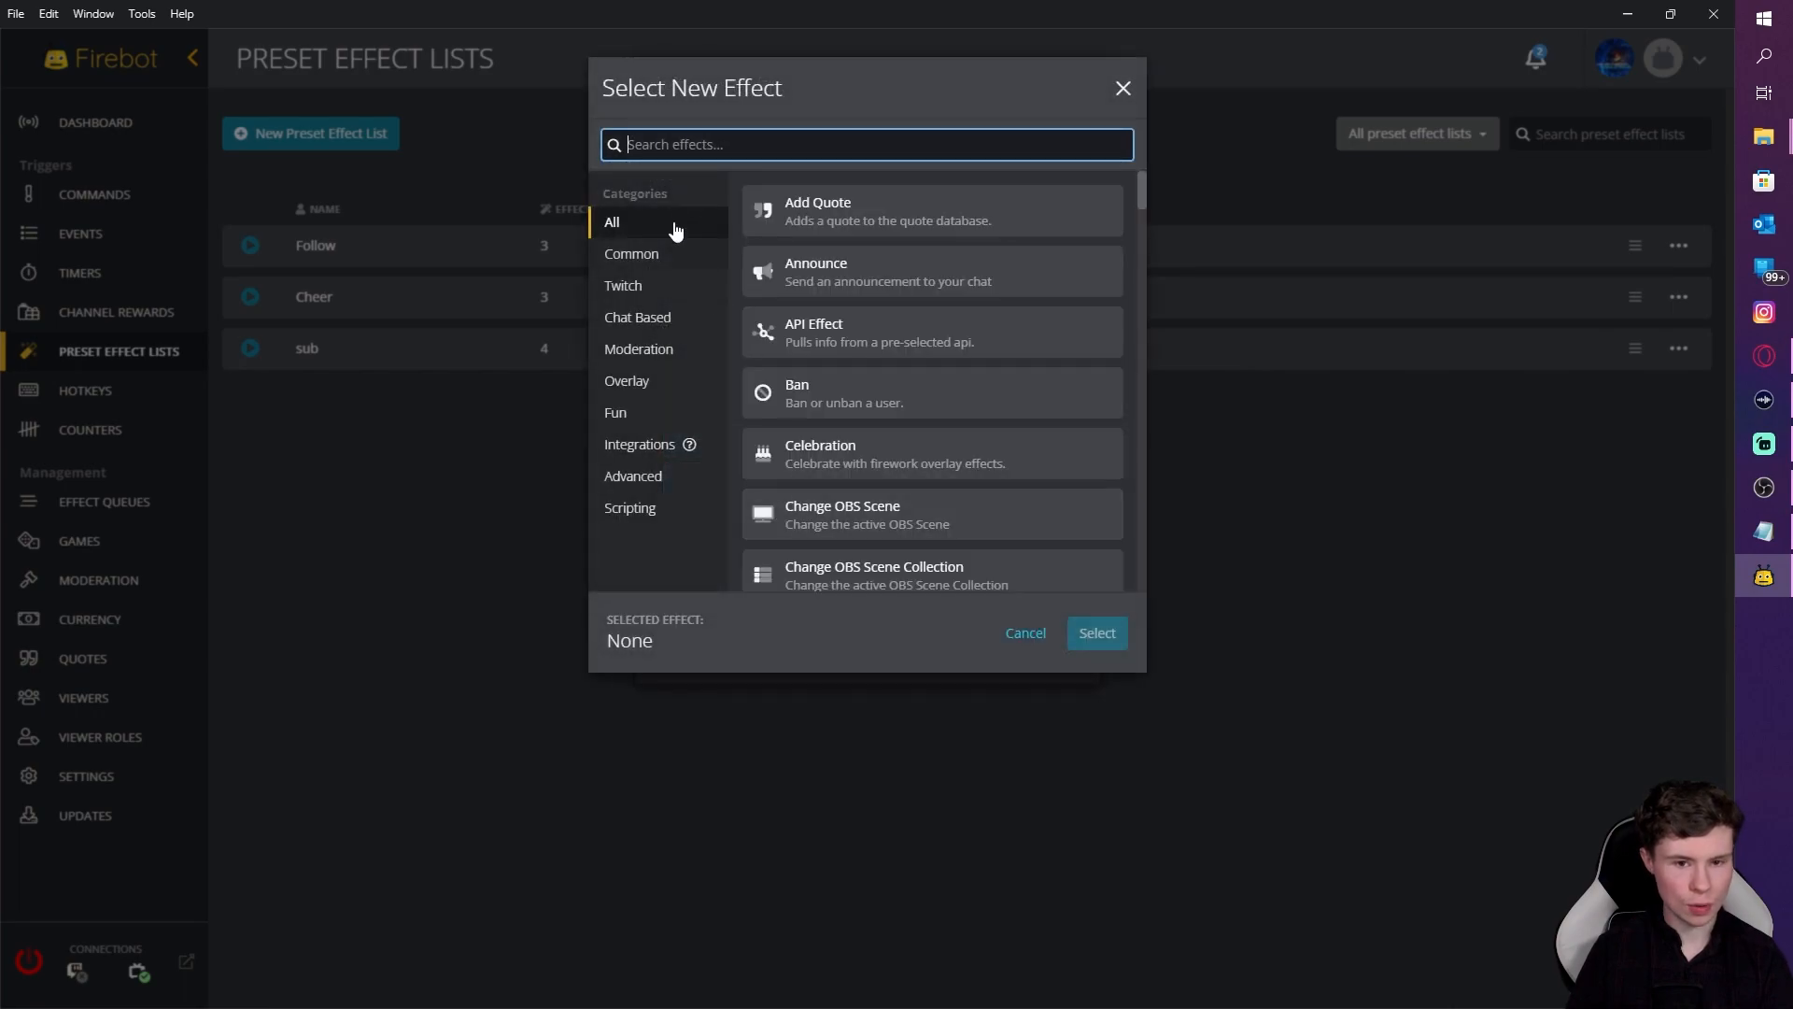
pyautogui.write('ann')
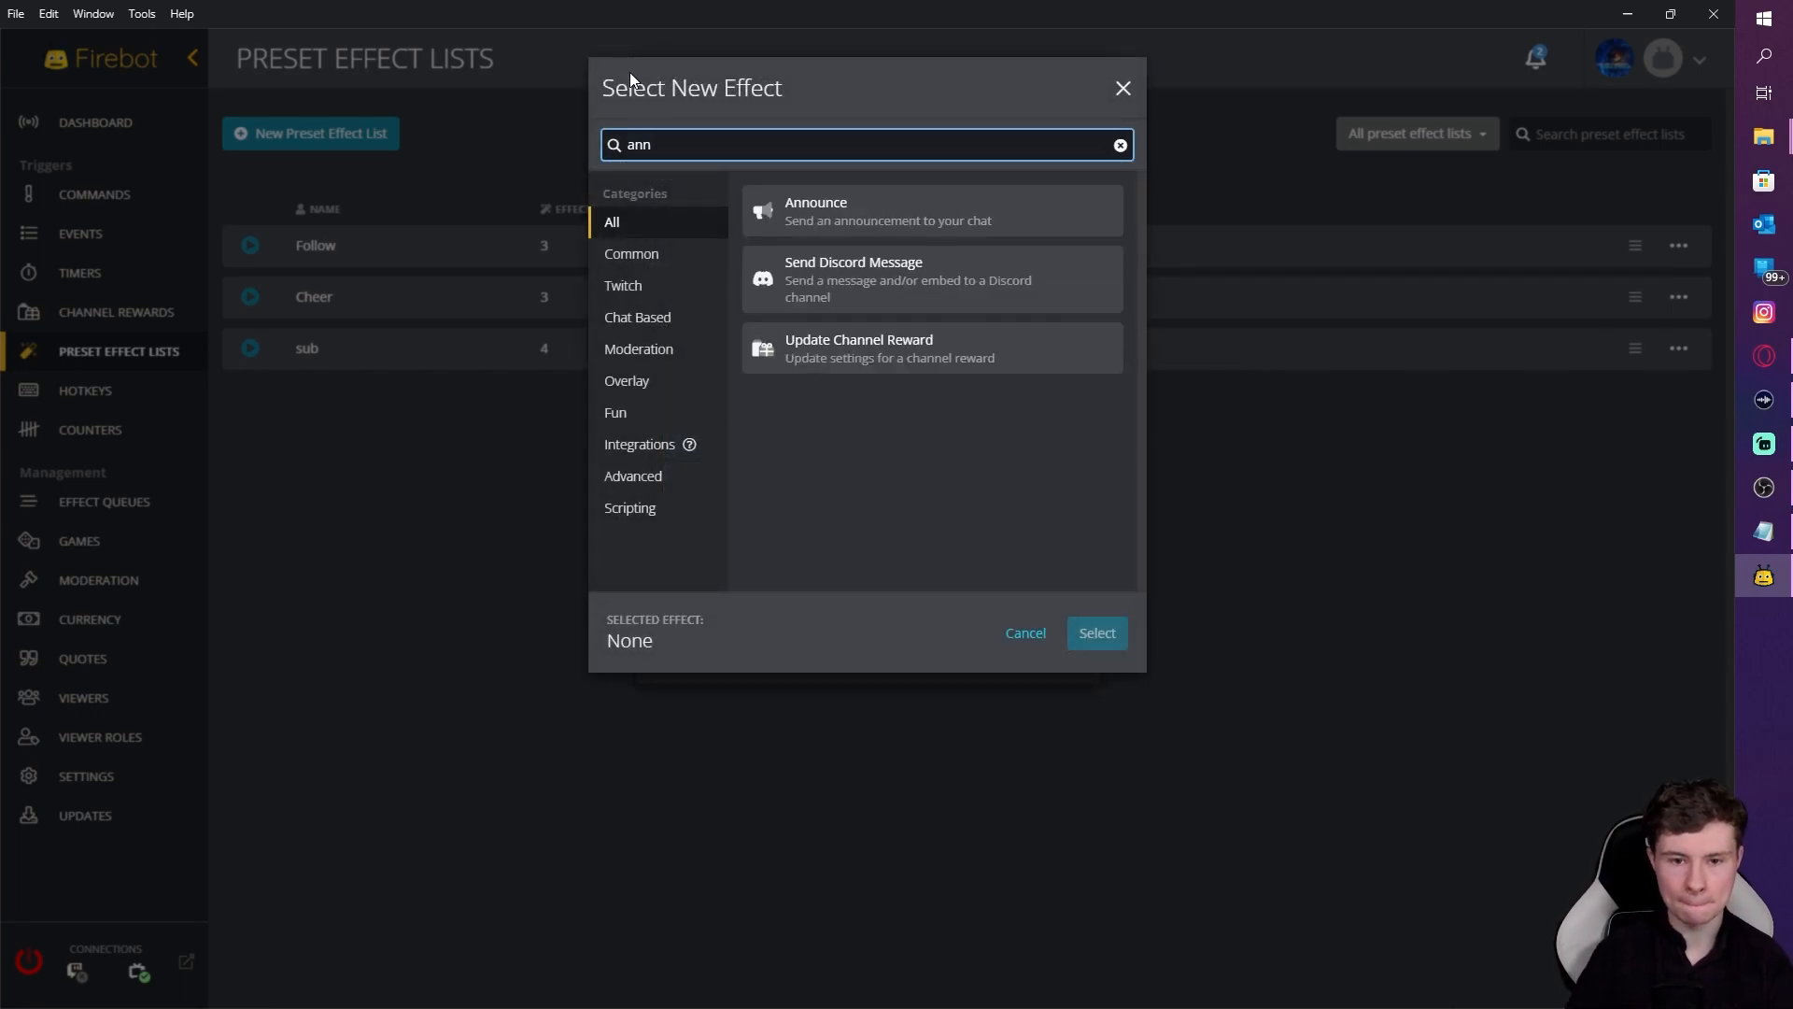
pyautogui.click(869, 222)
pyautogui.click(1095, 634)
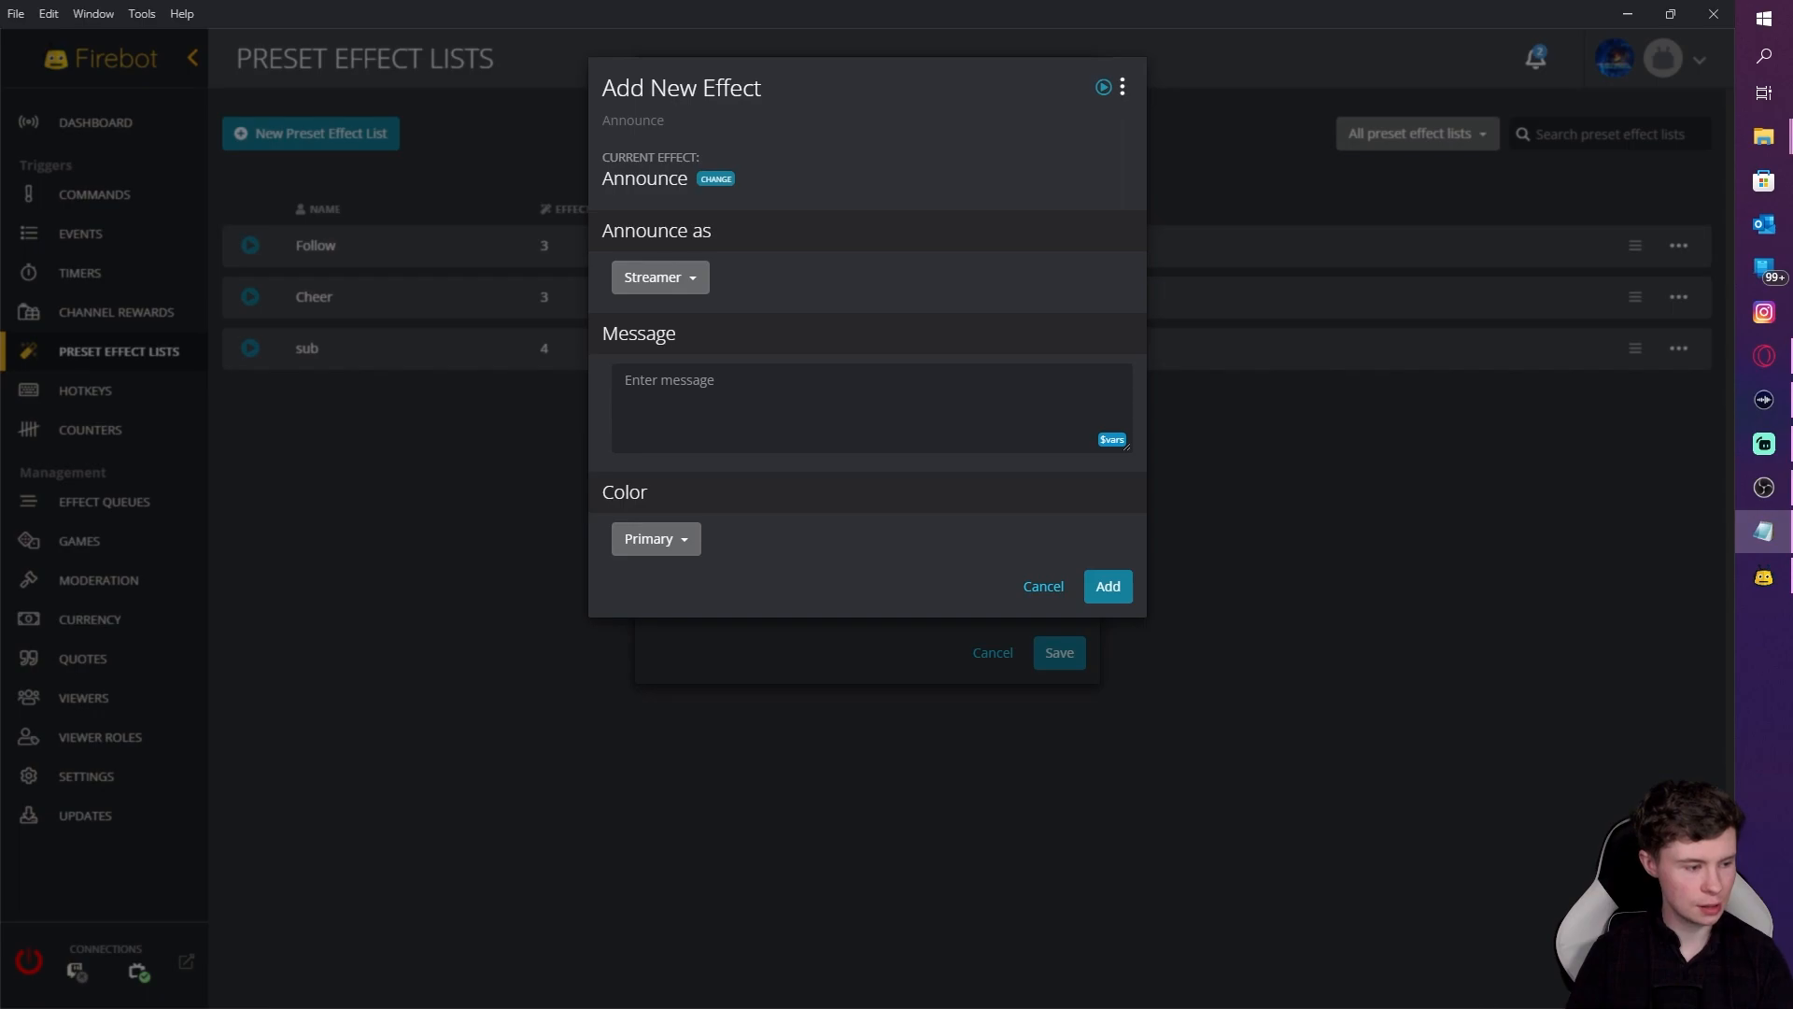
pyautogui.click(654, 409)
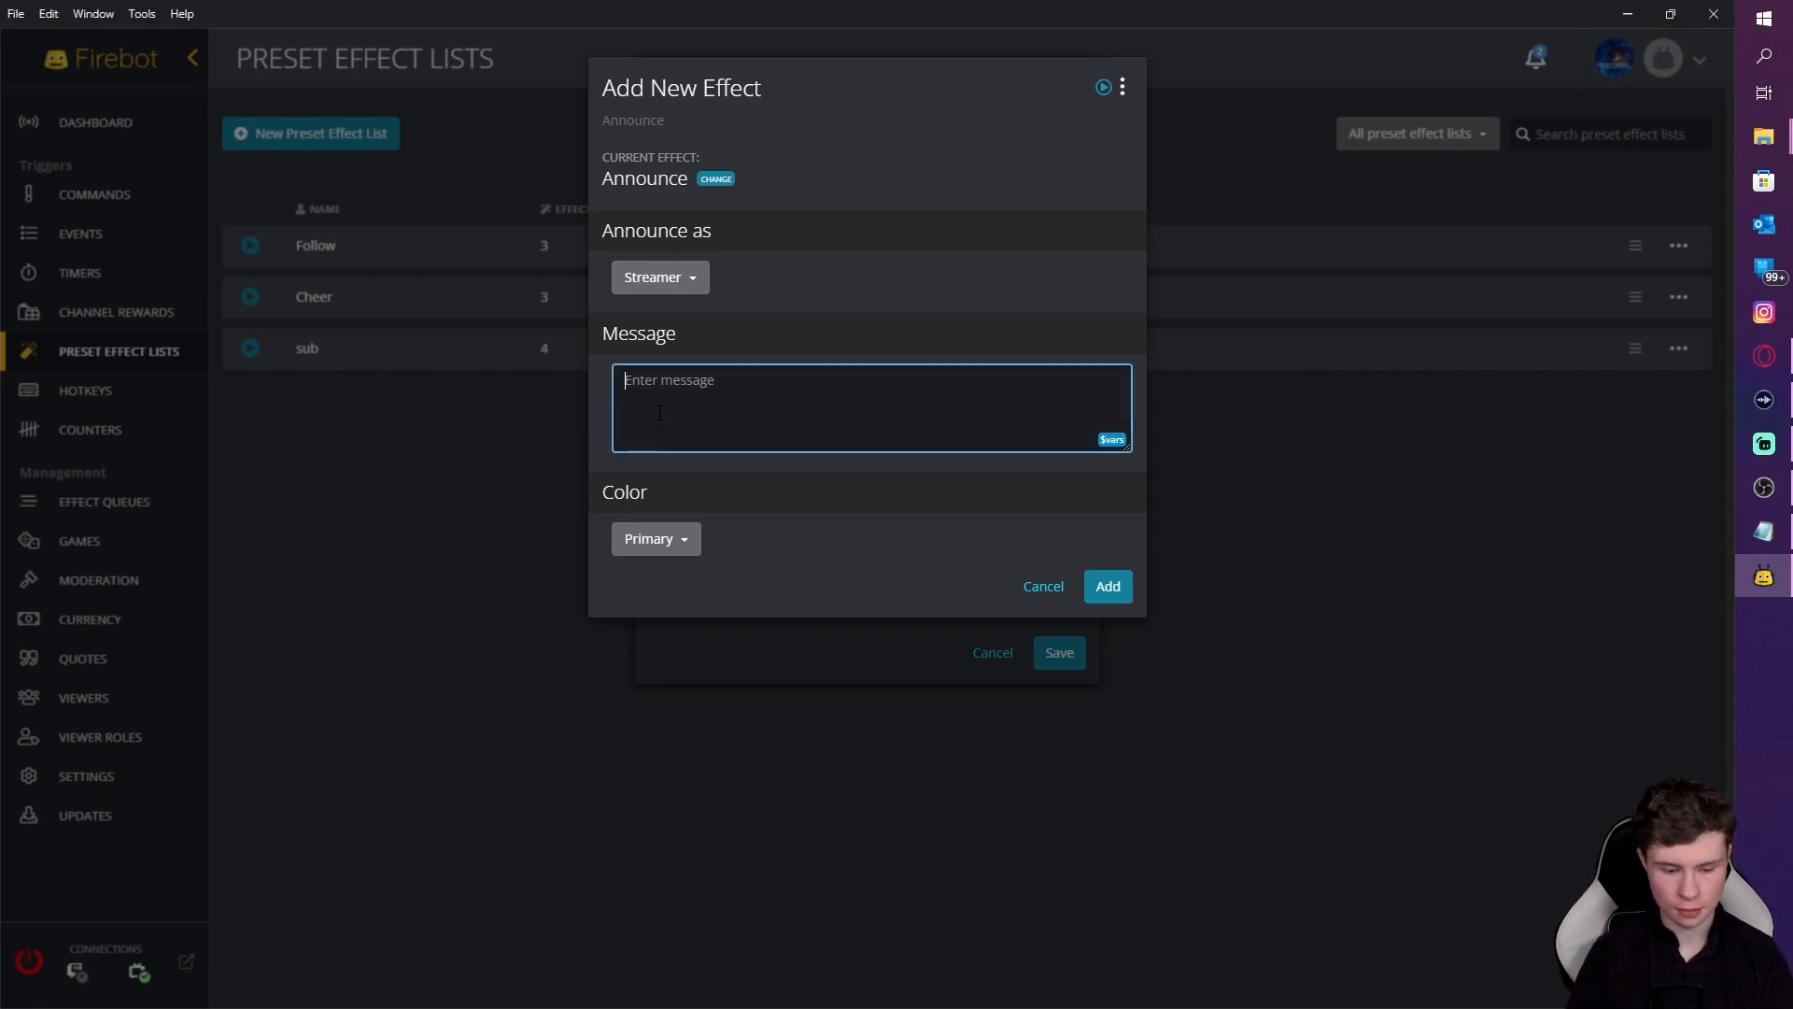
pyautogui.write('Go give @$user a follow! https://twitch.tv/$user. They were last streaming $category[$user]')
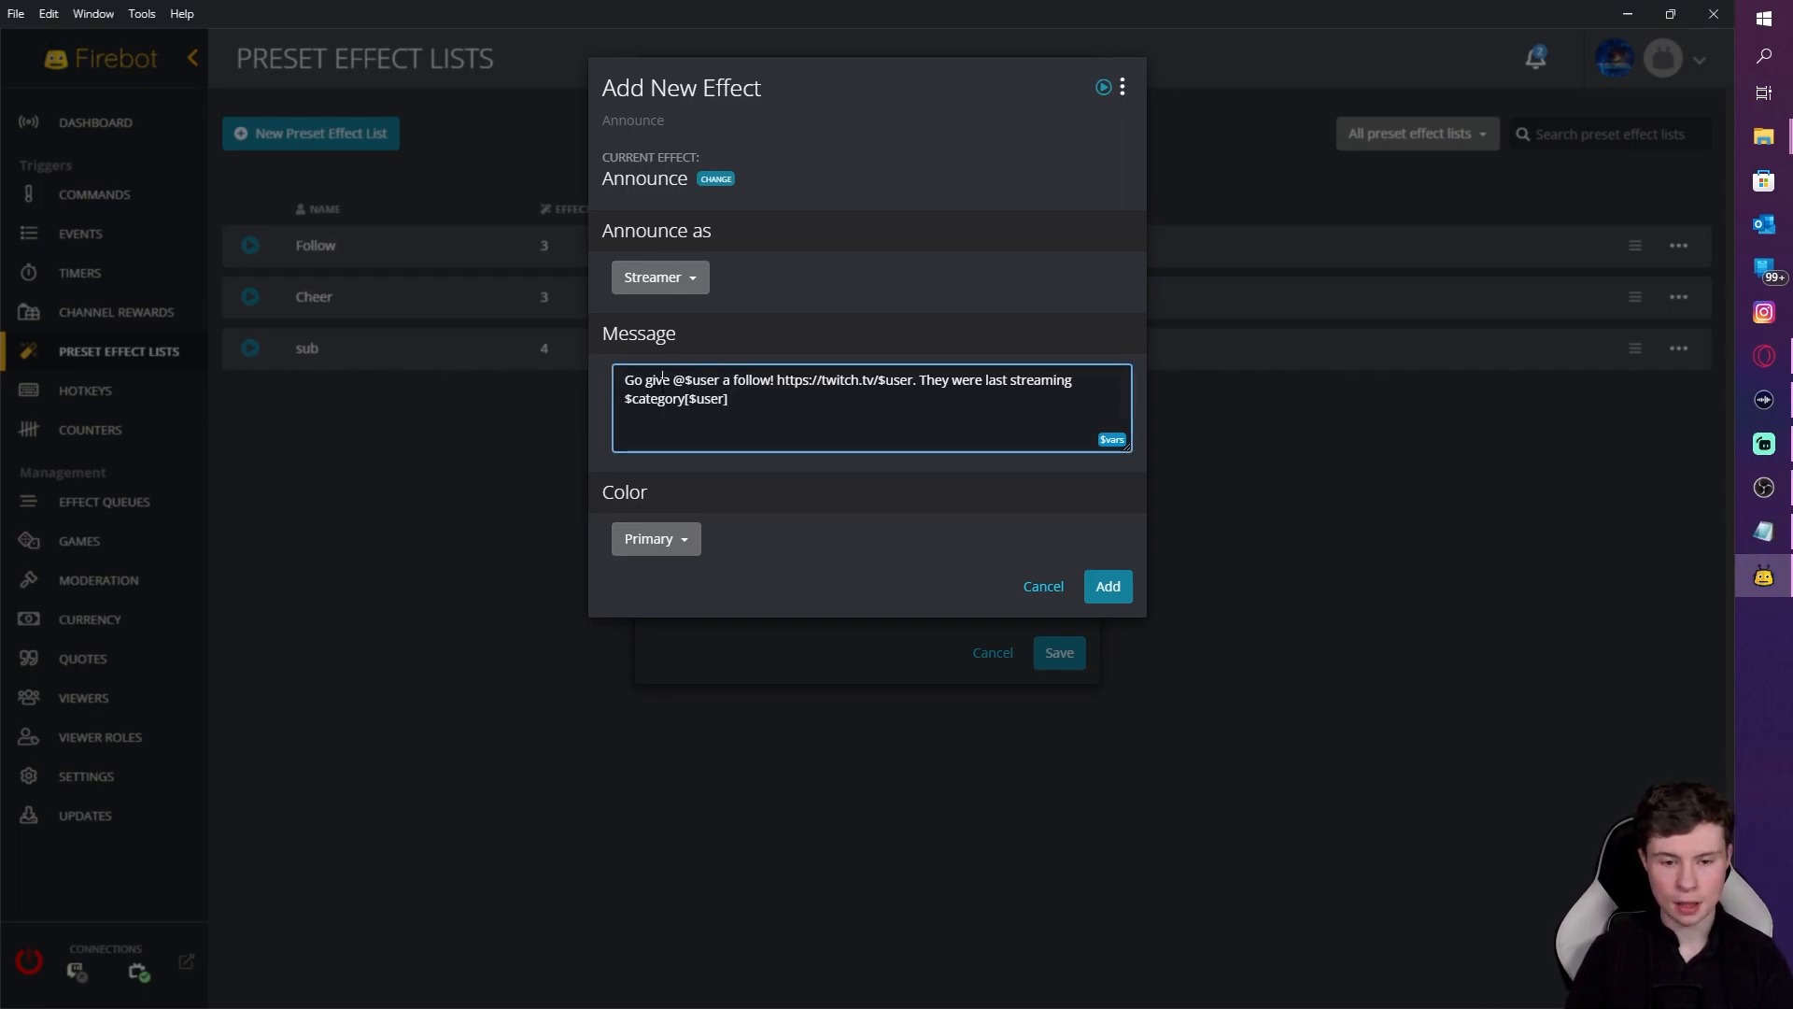
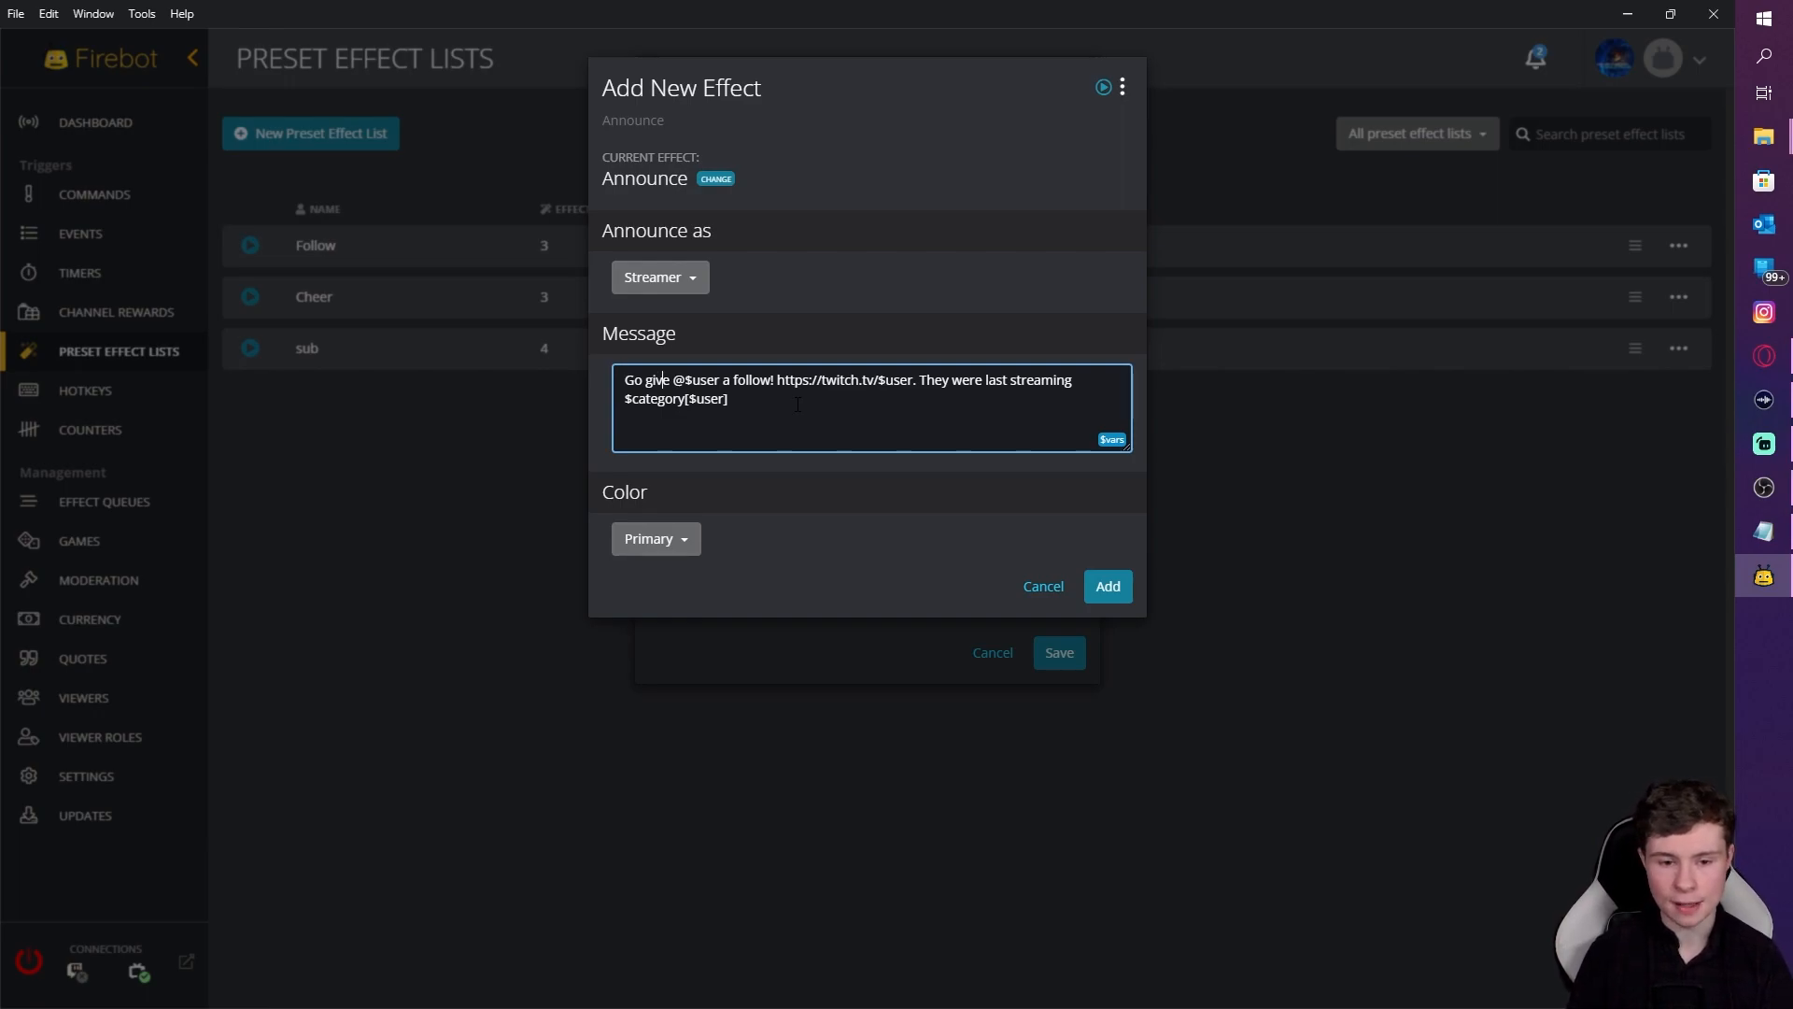
# Step: Add the Announce effect as the third effect, then save the shoutout preset list
pyautogui.click(1103, 592)
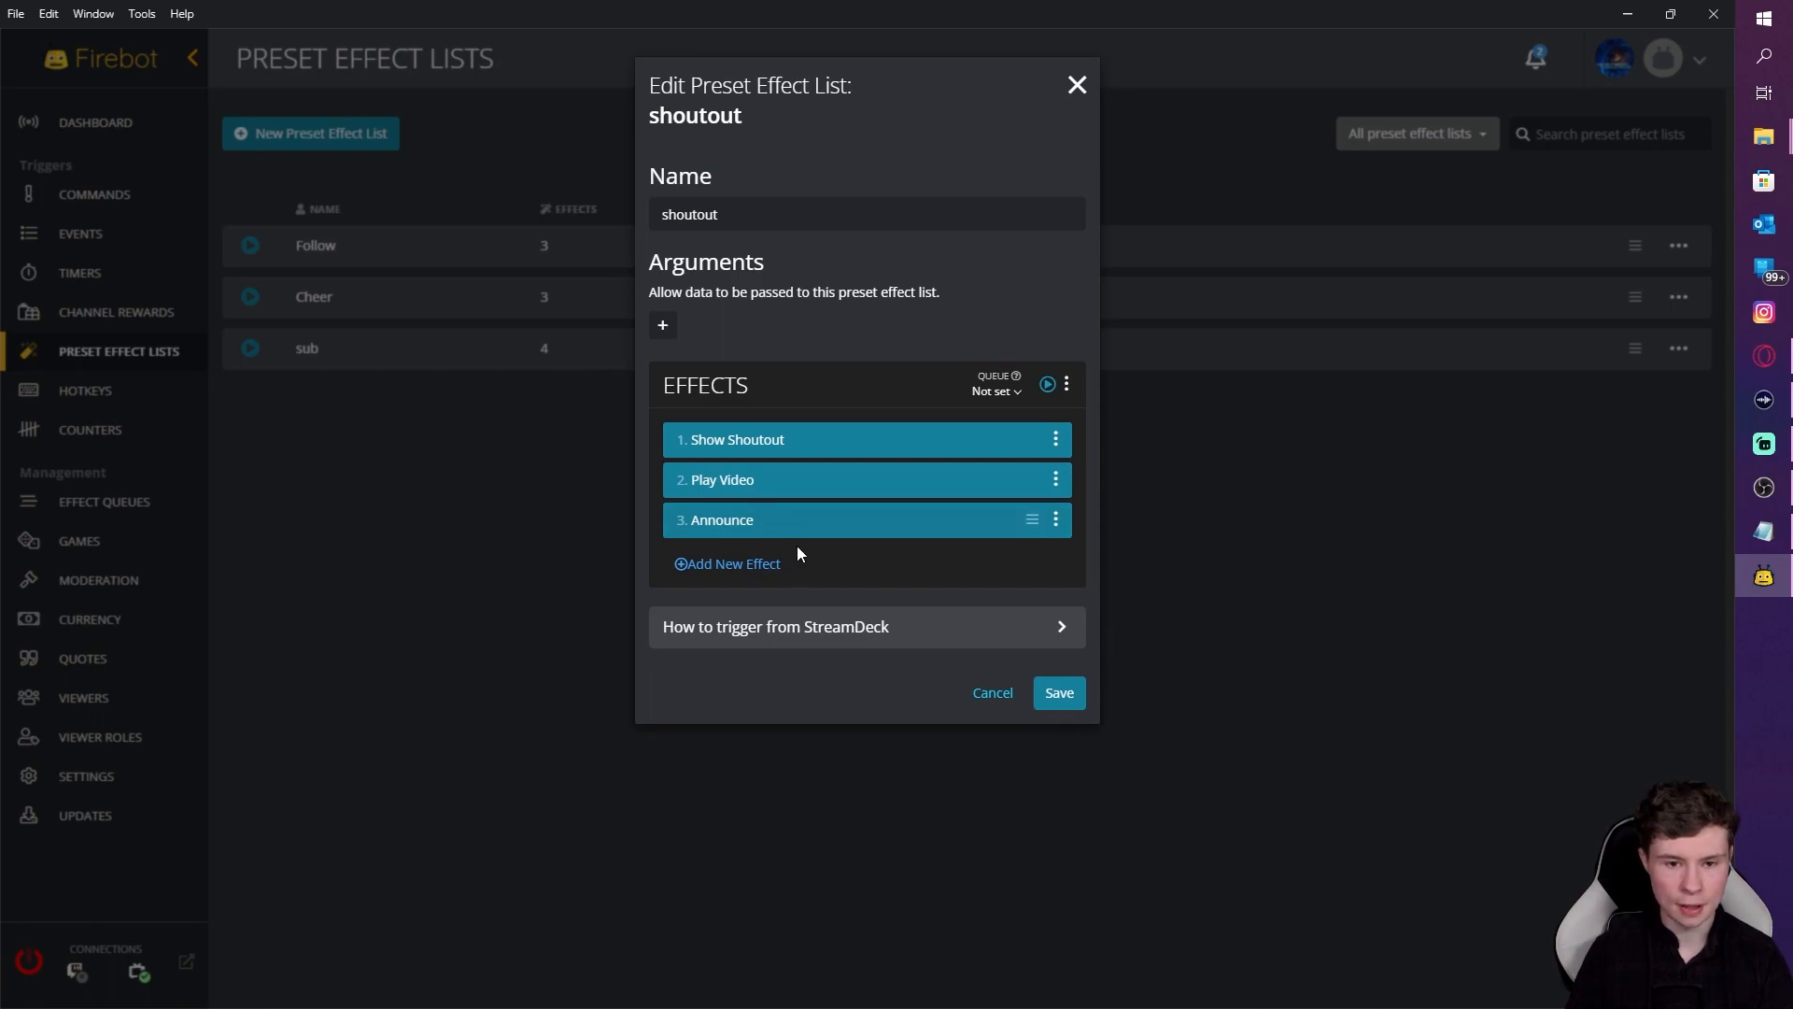
pyautogui.click(1058, 710)
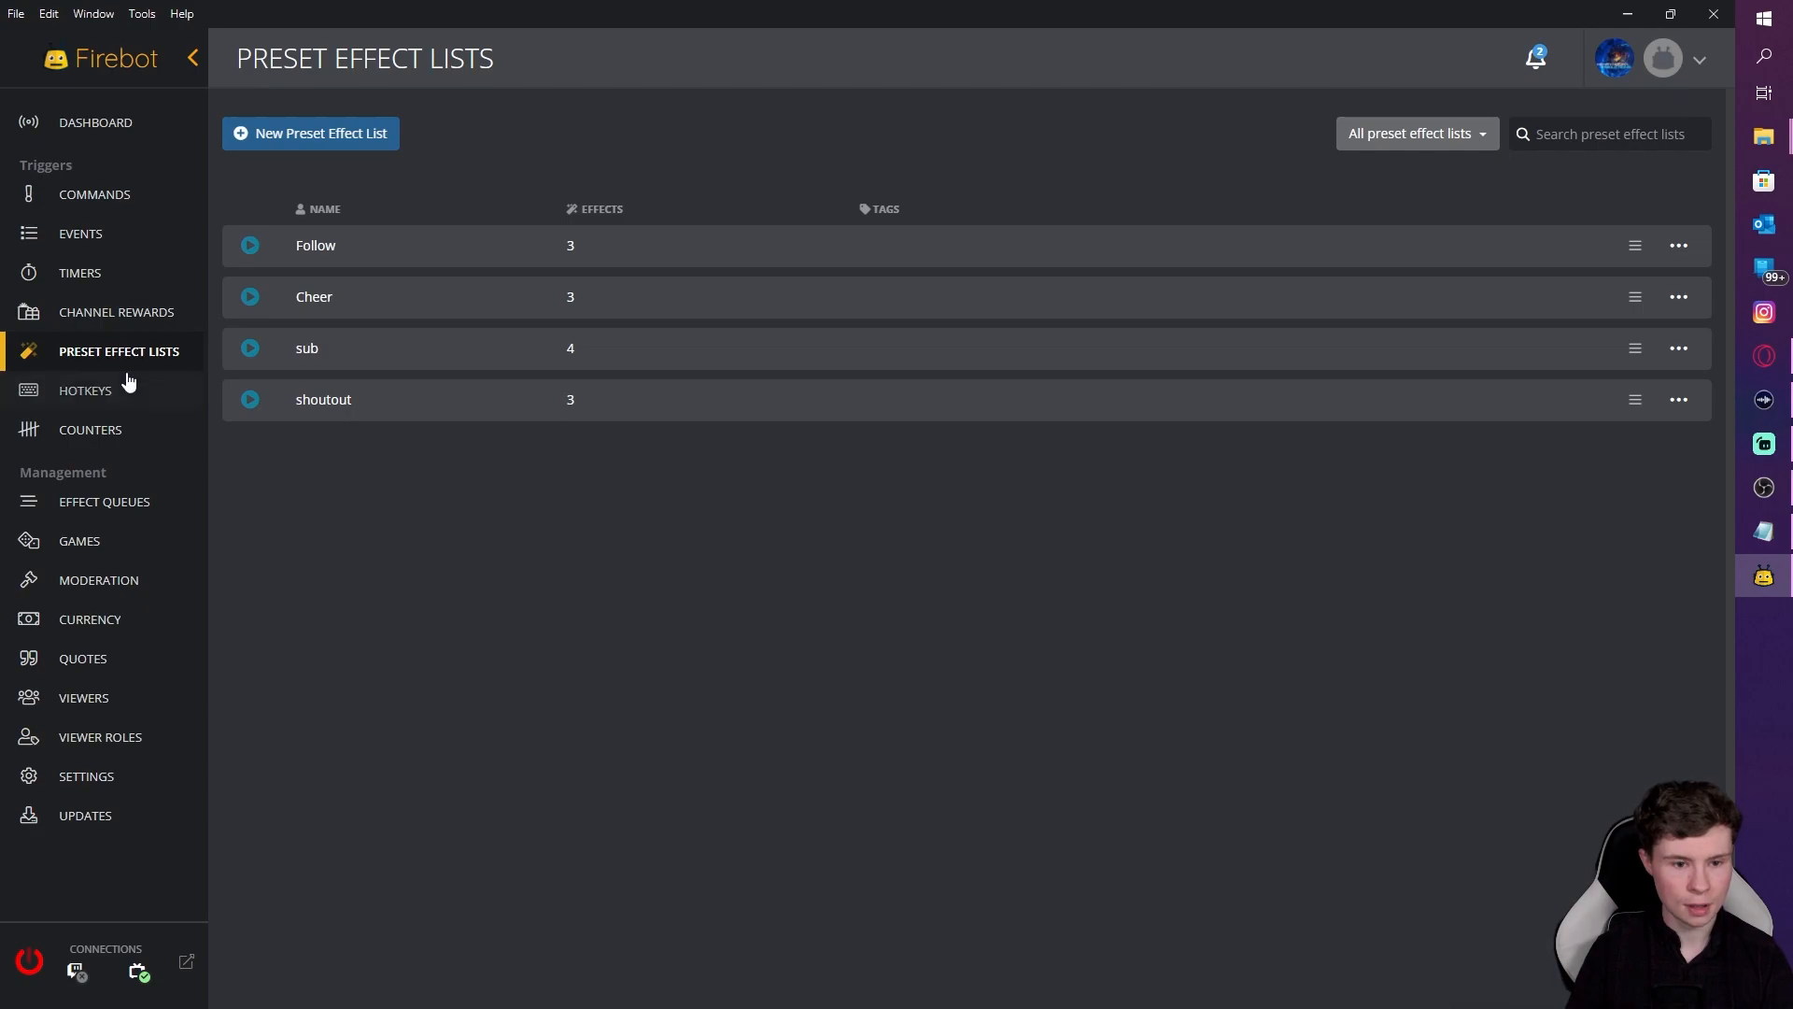
# Step: Create a new preset effect list and name it 'Personalised so'
pyautogui.click(342, 136)
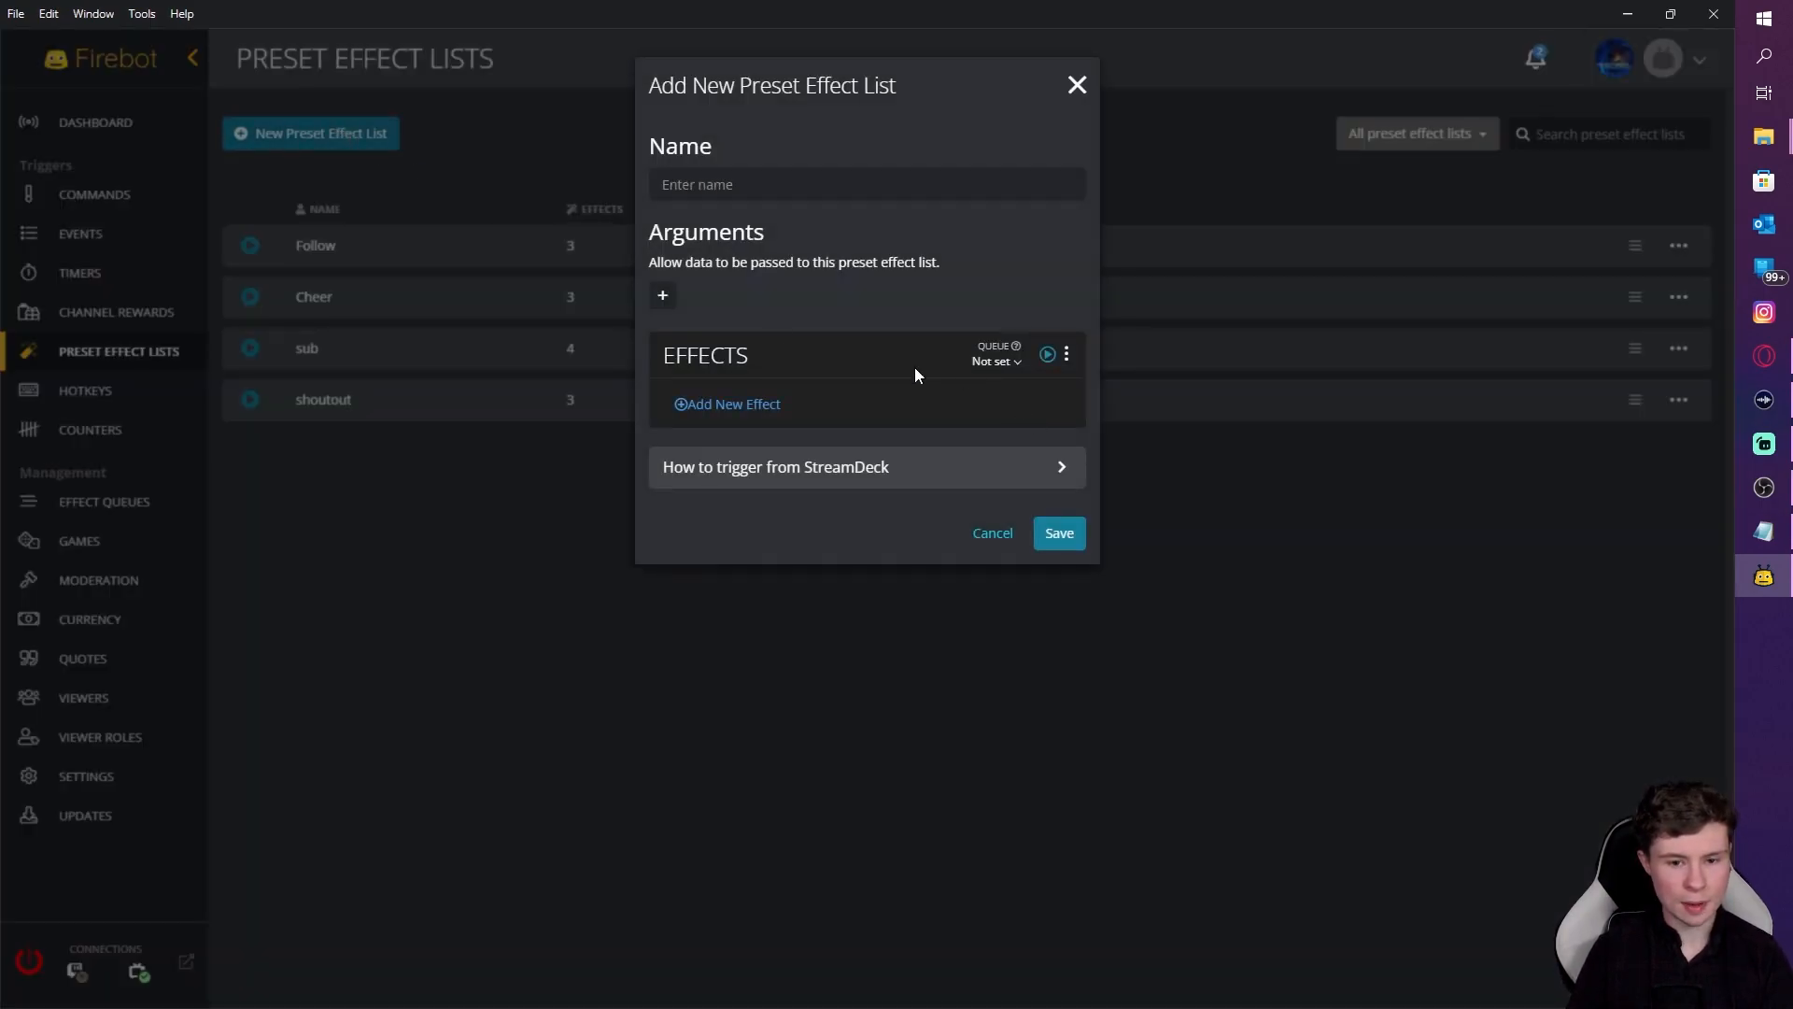
pyautogui.click(737, 186)
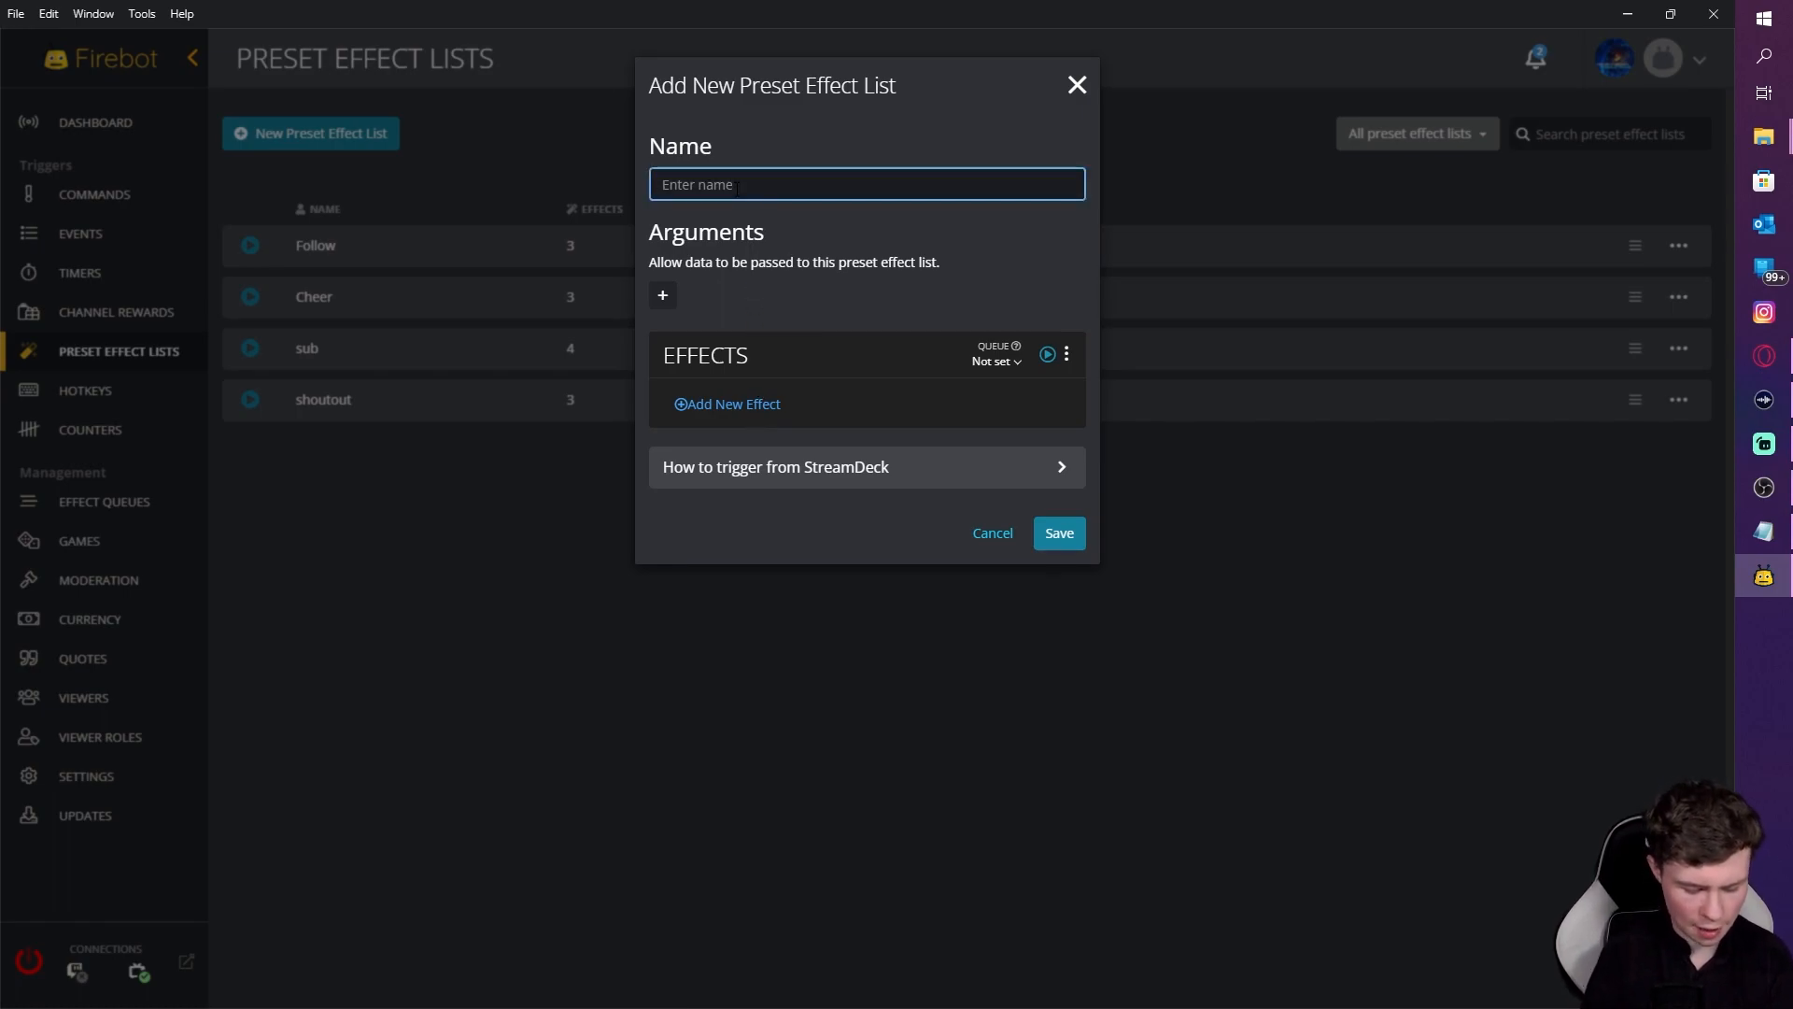
pyautogui.write('Personl')
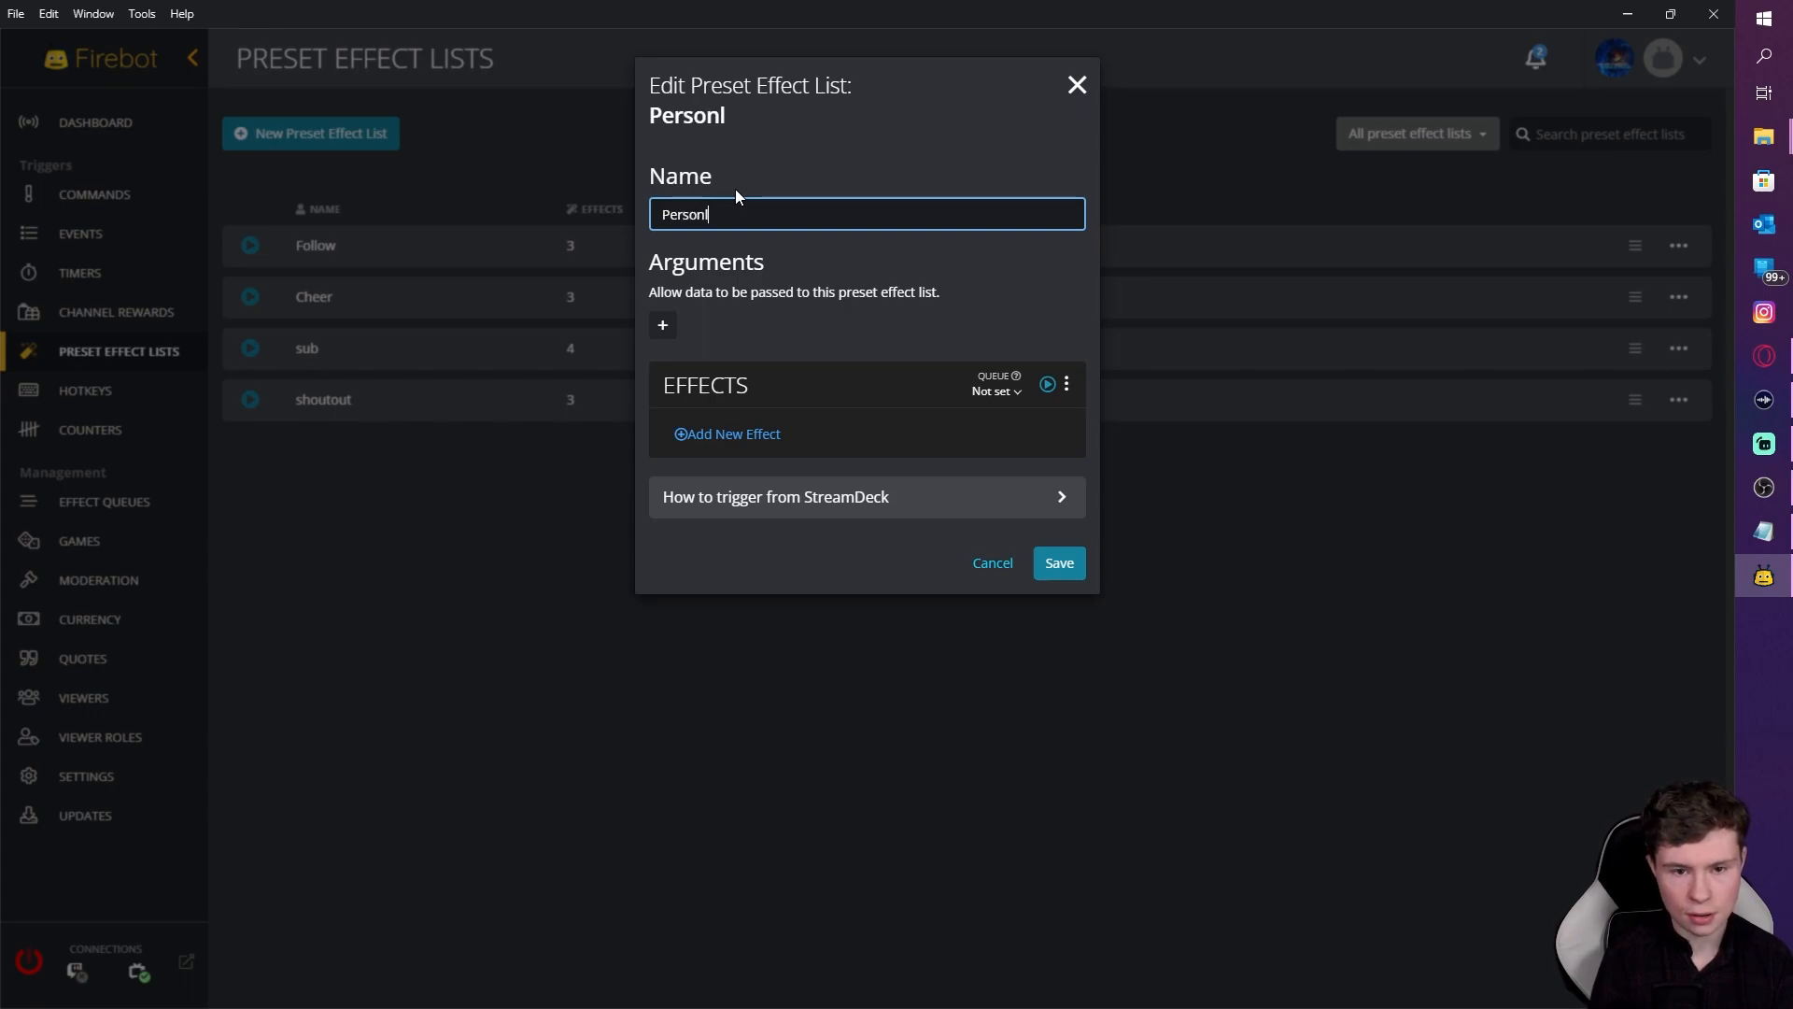
pyautogui.press('BackSpace')
pyautogui.write('alised')
pyautogui.press('BackSpace')
pyautogui.press('BackSpace')
pyautogui.press('BackSpace')
pyautogui.write('sex')
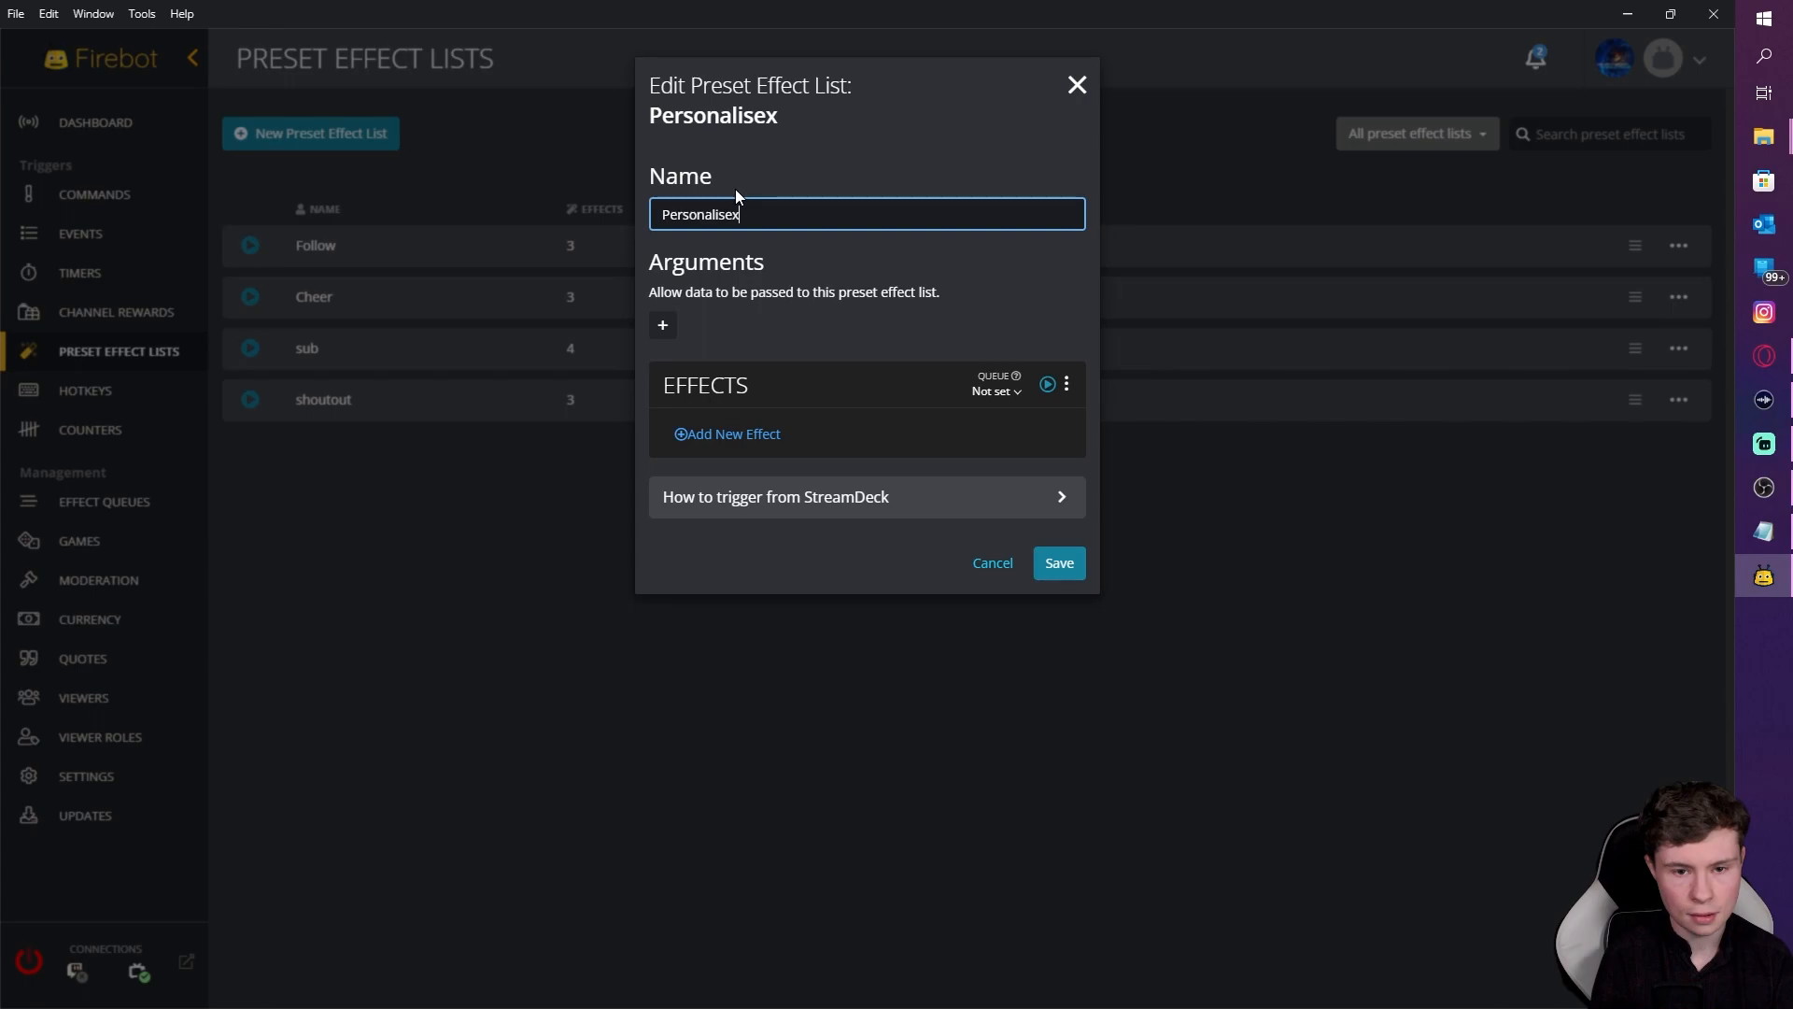
pyautogui.press('BackSpace')
pyautogui.write('d so')
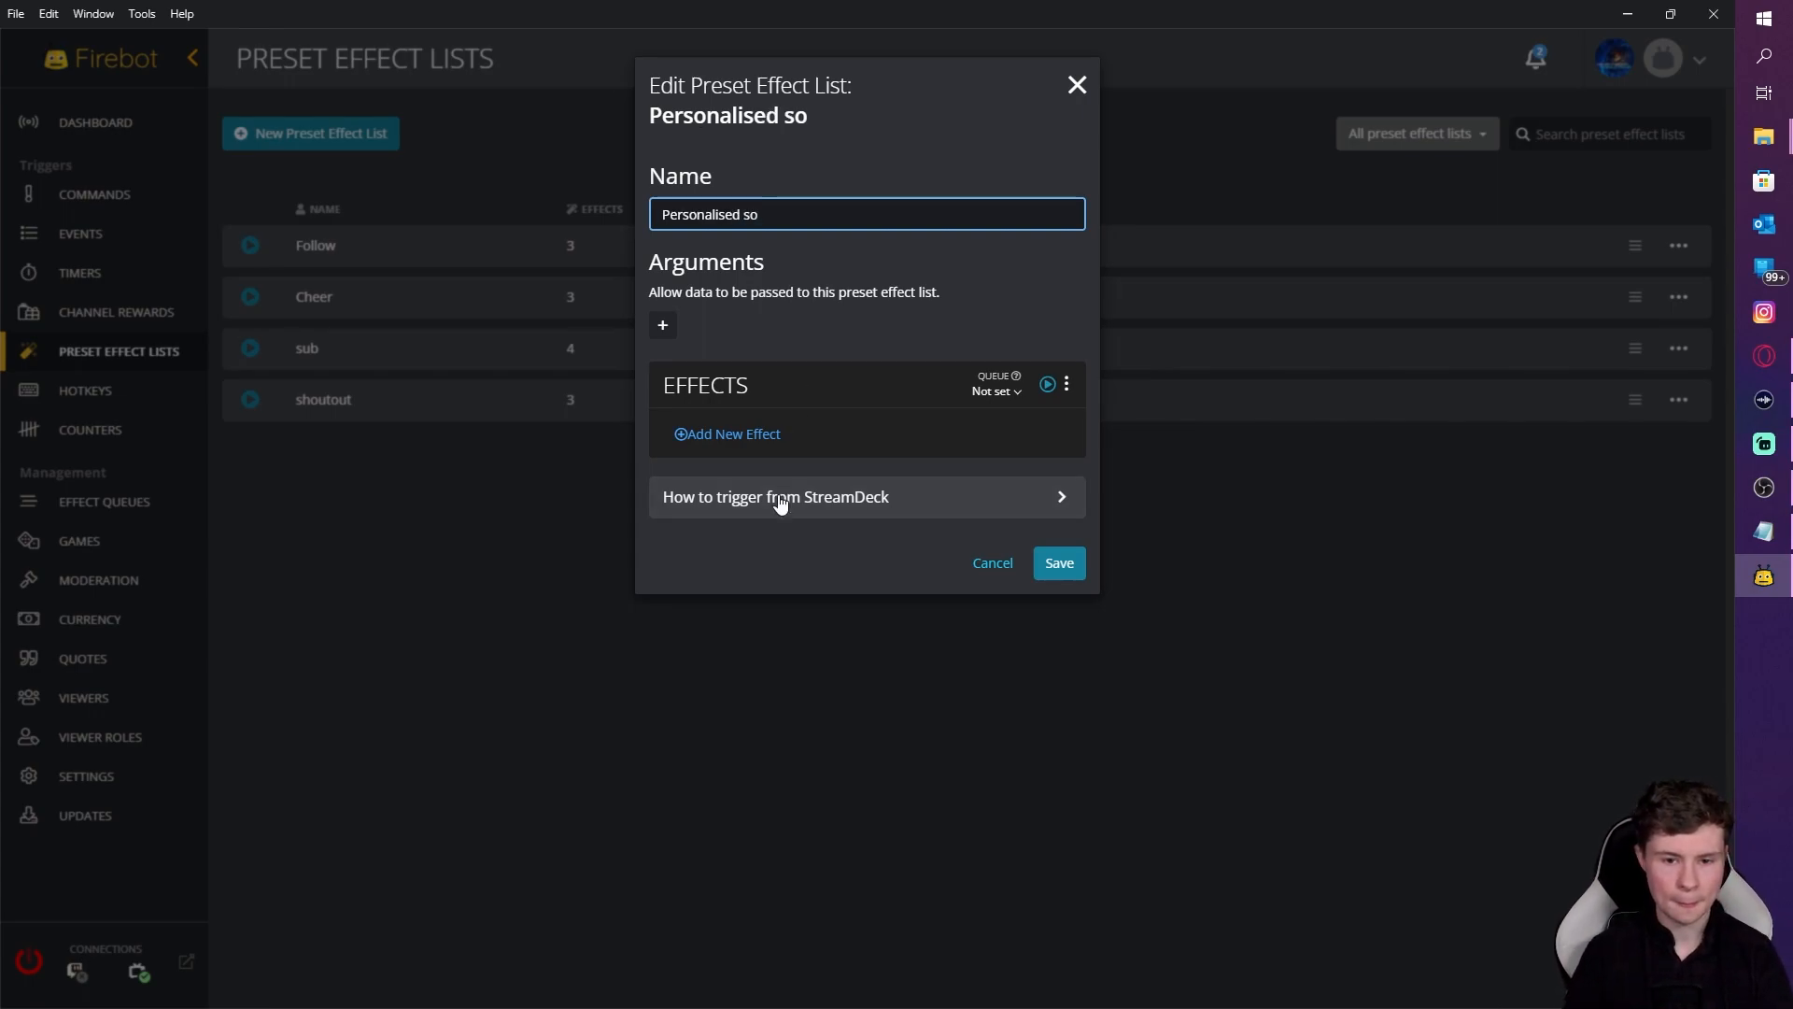
# Step: Add a Show Shoutout effect with username $user to the Personalised so list
pyautogui.click(751, 436)
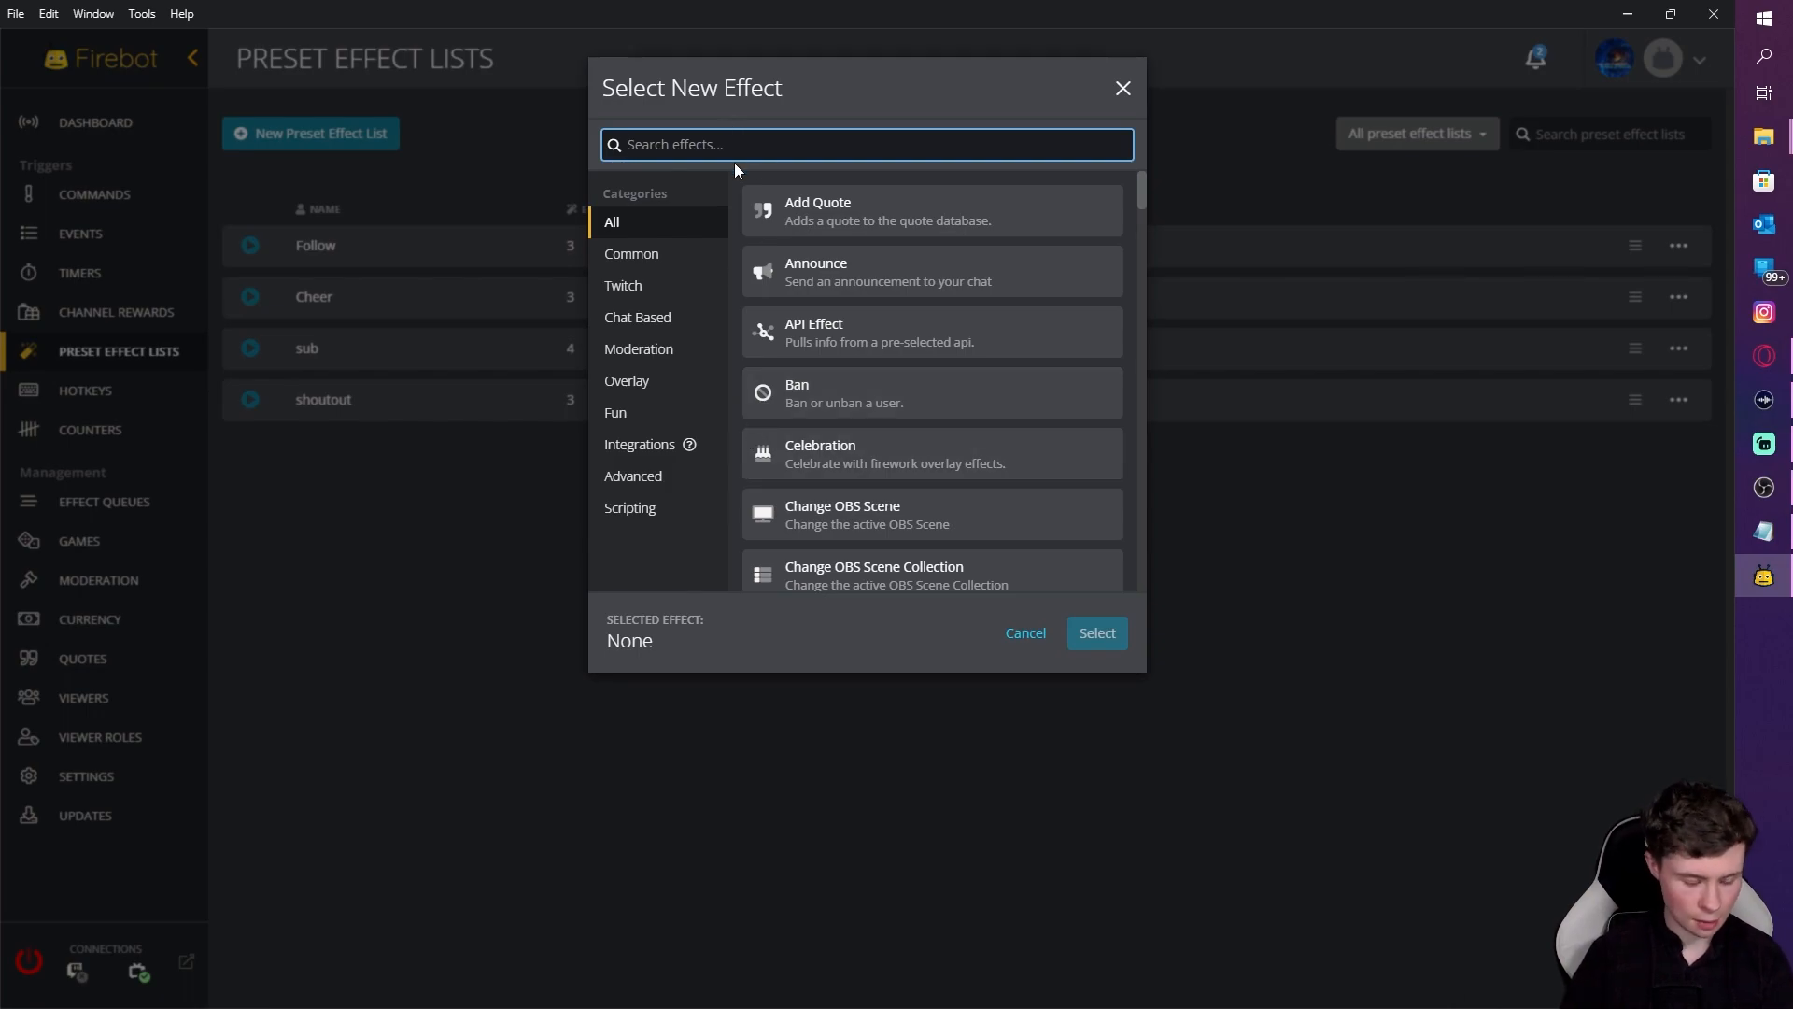
pyautogui.write('show')
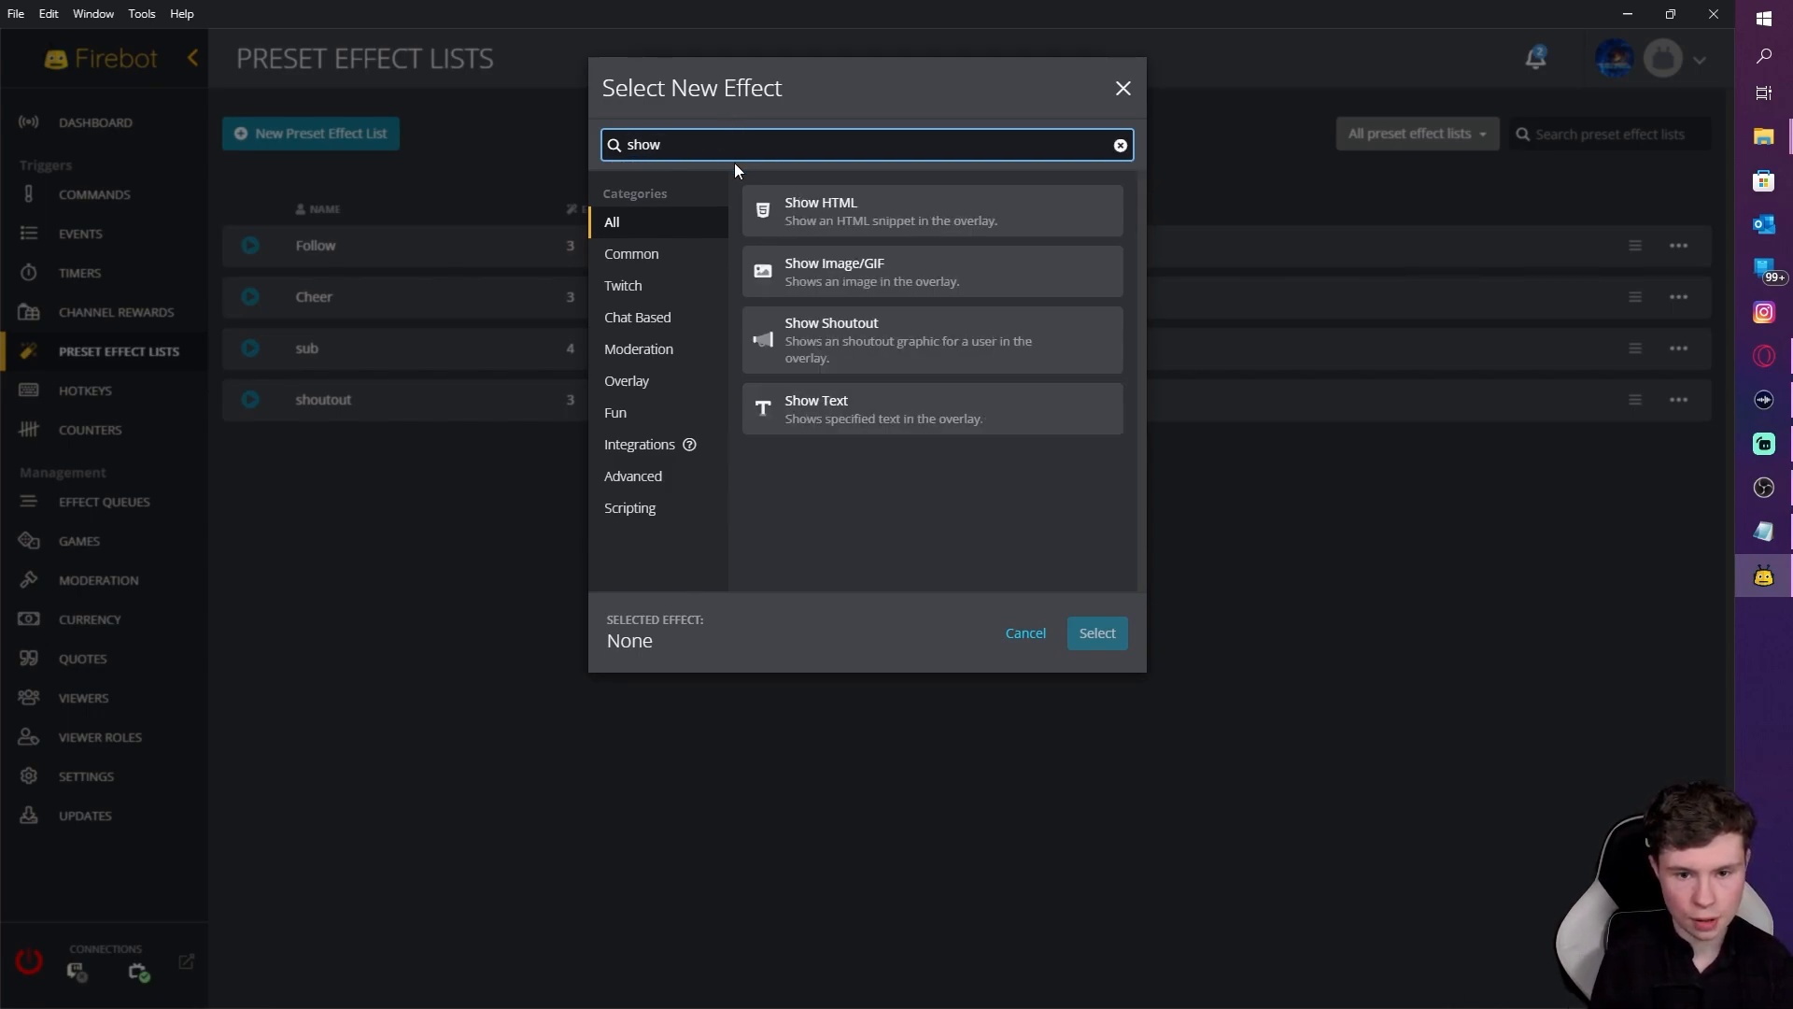
pyautogui.click(870, 348)
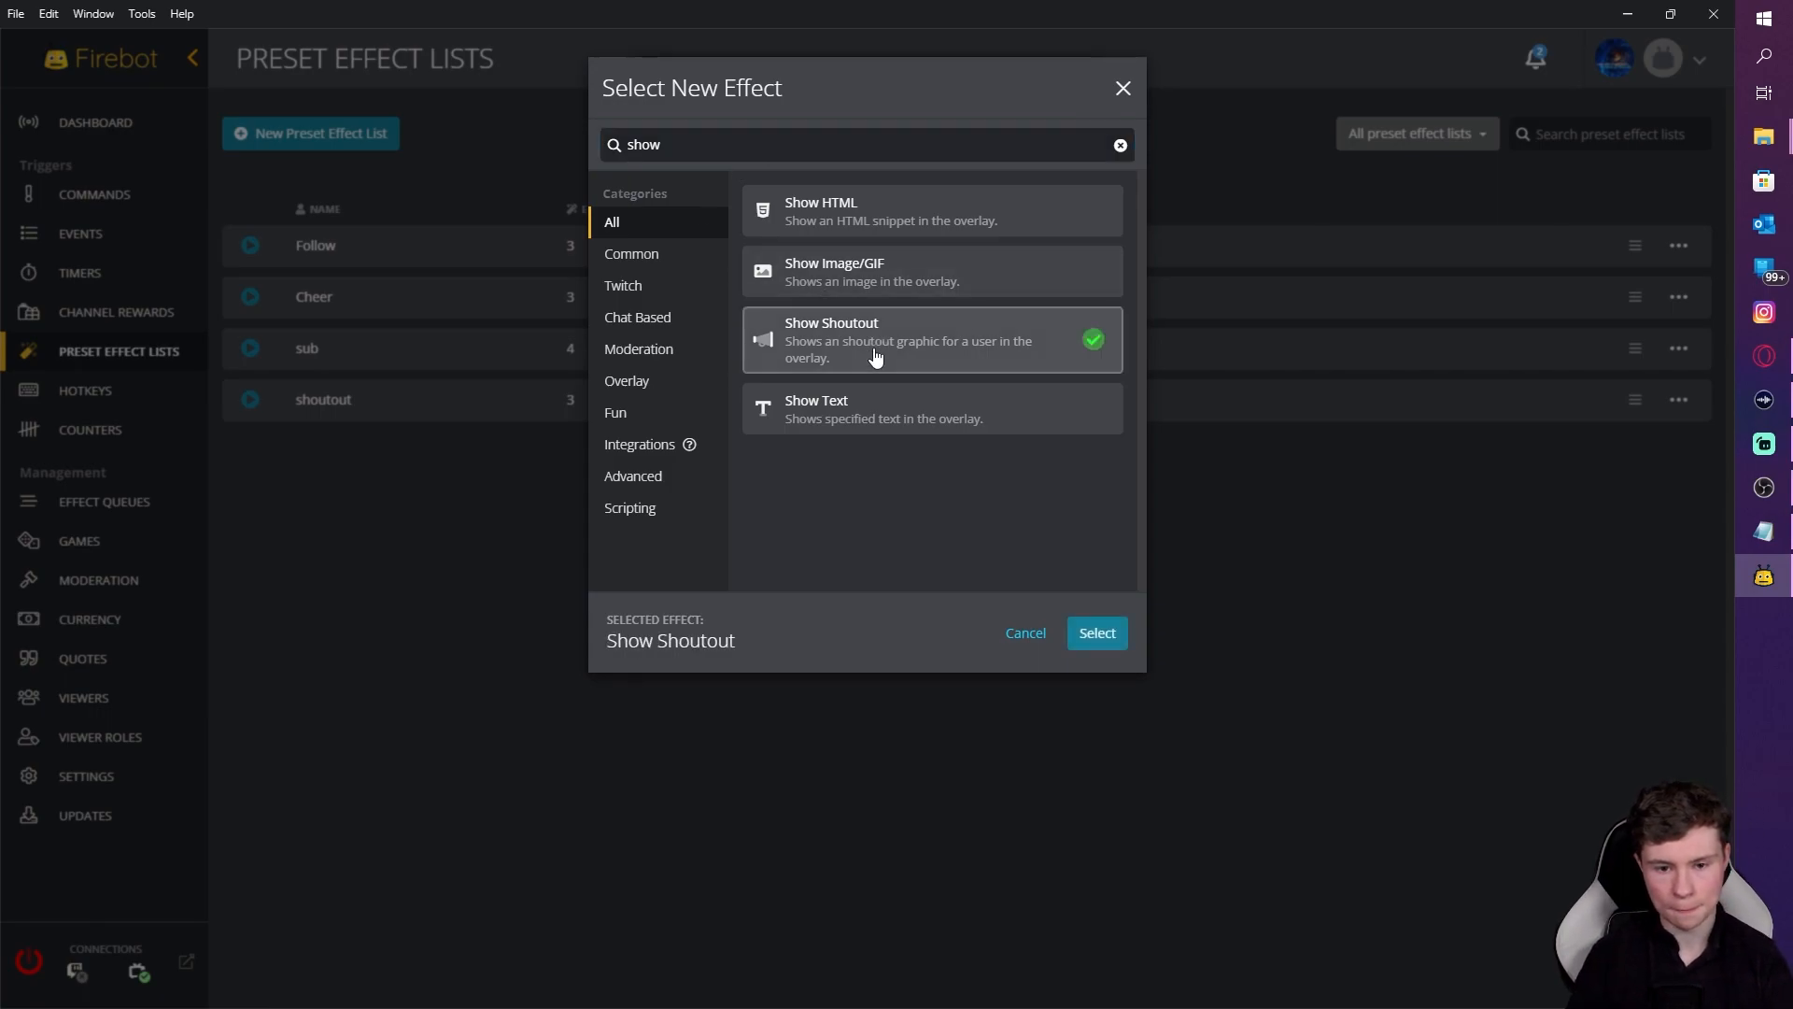
pyautogui.scroll(-5, 822, 579)
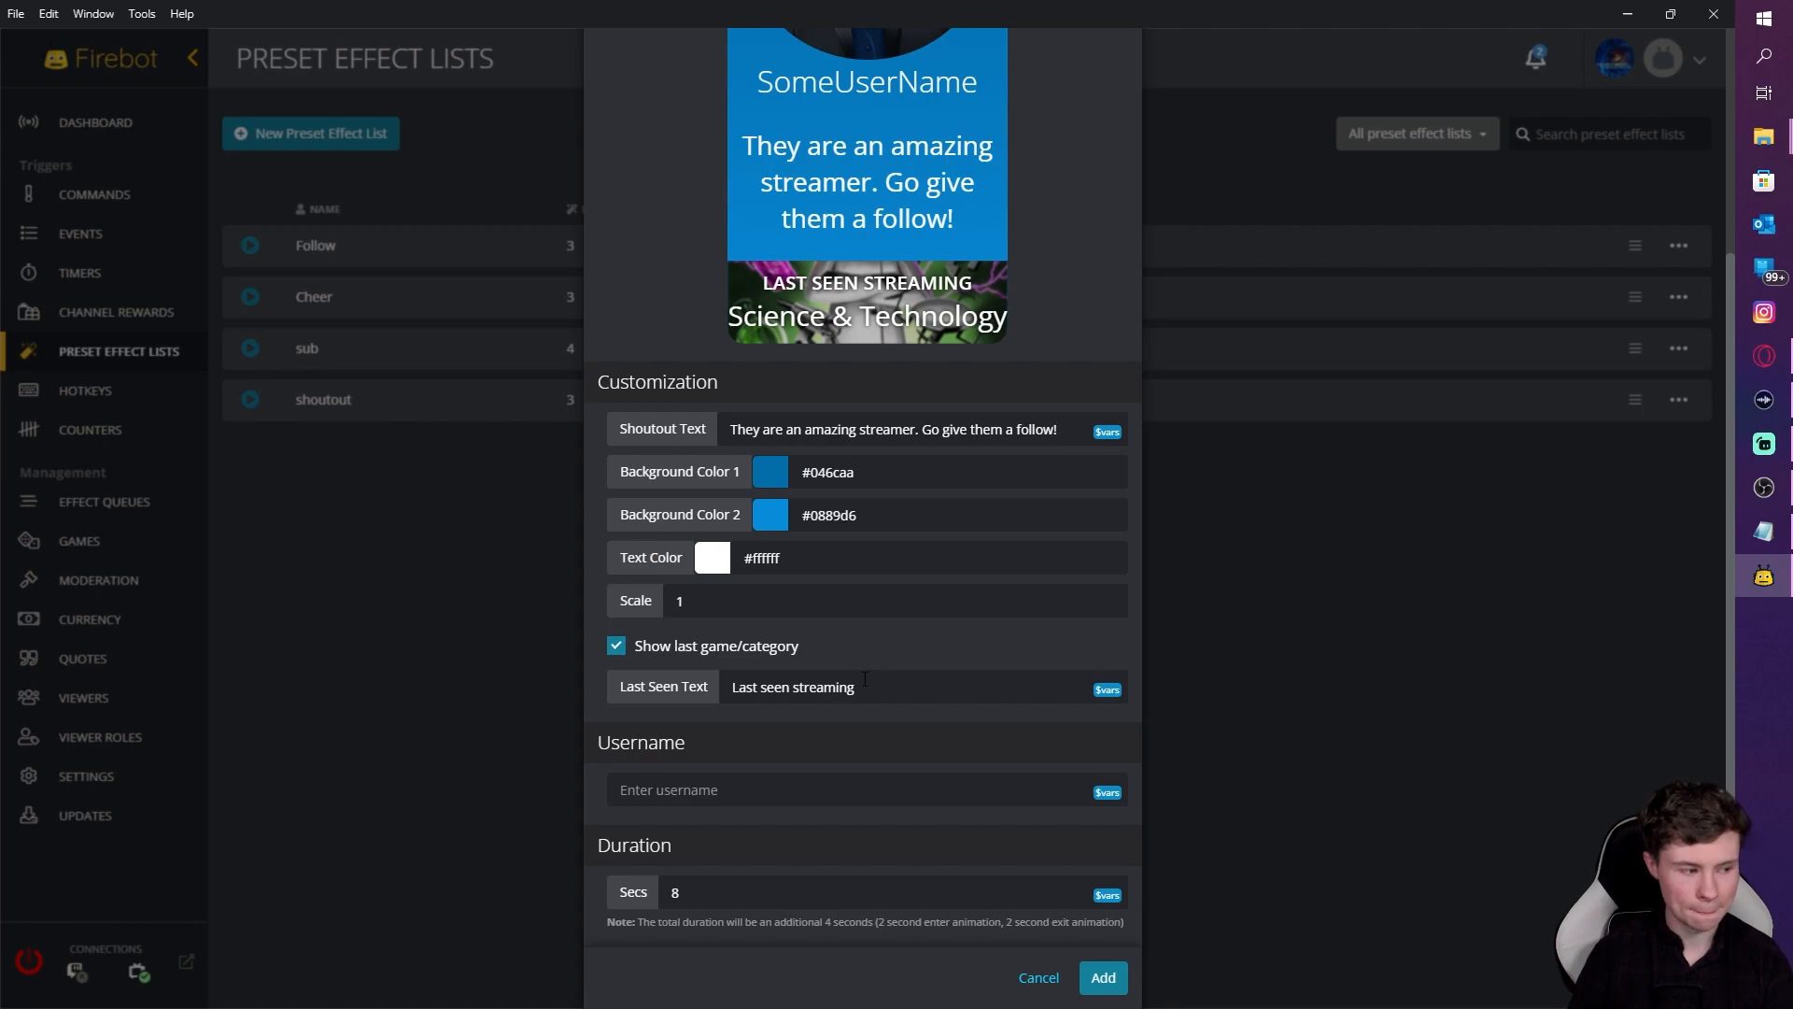
pyautogui.click(732, 787)
pyautogui.write('$user')
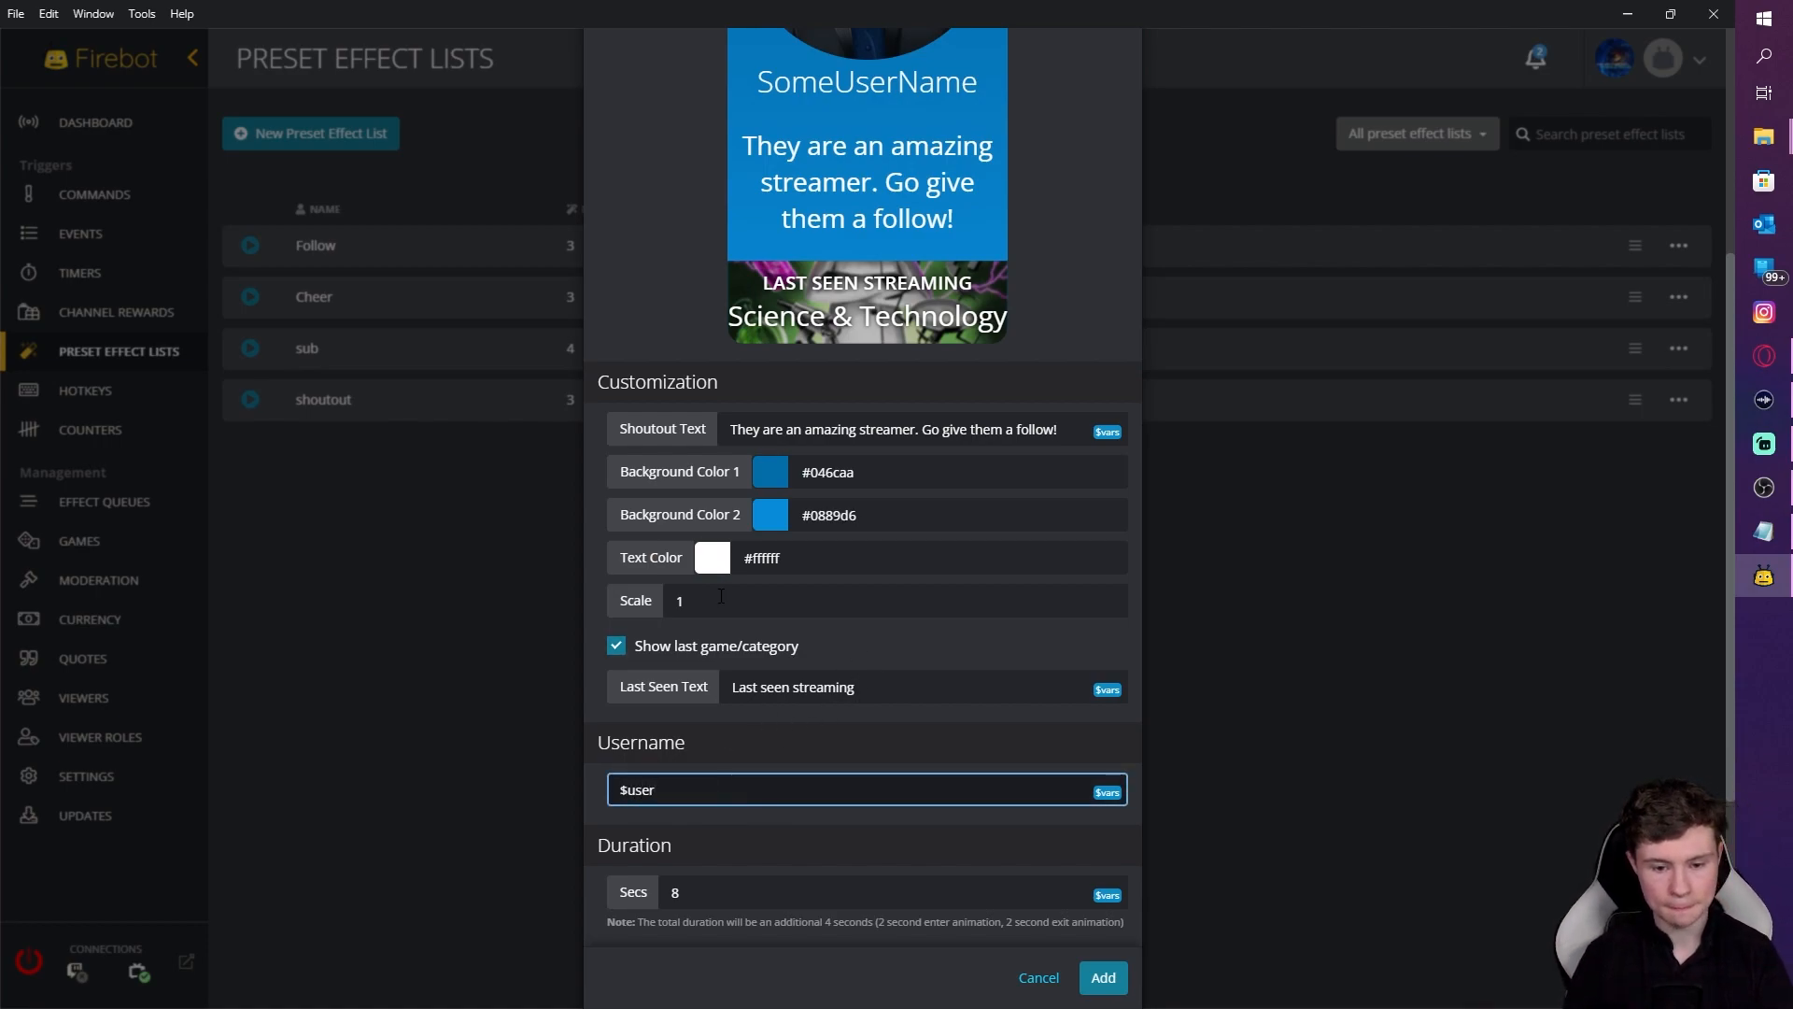
pyautogui.scroll(-3, 833, 764)
pyautogui.scroll(-1, 833, 764)
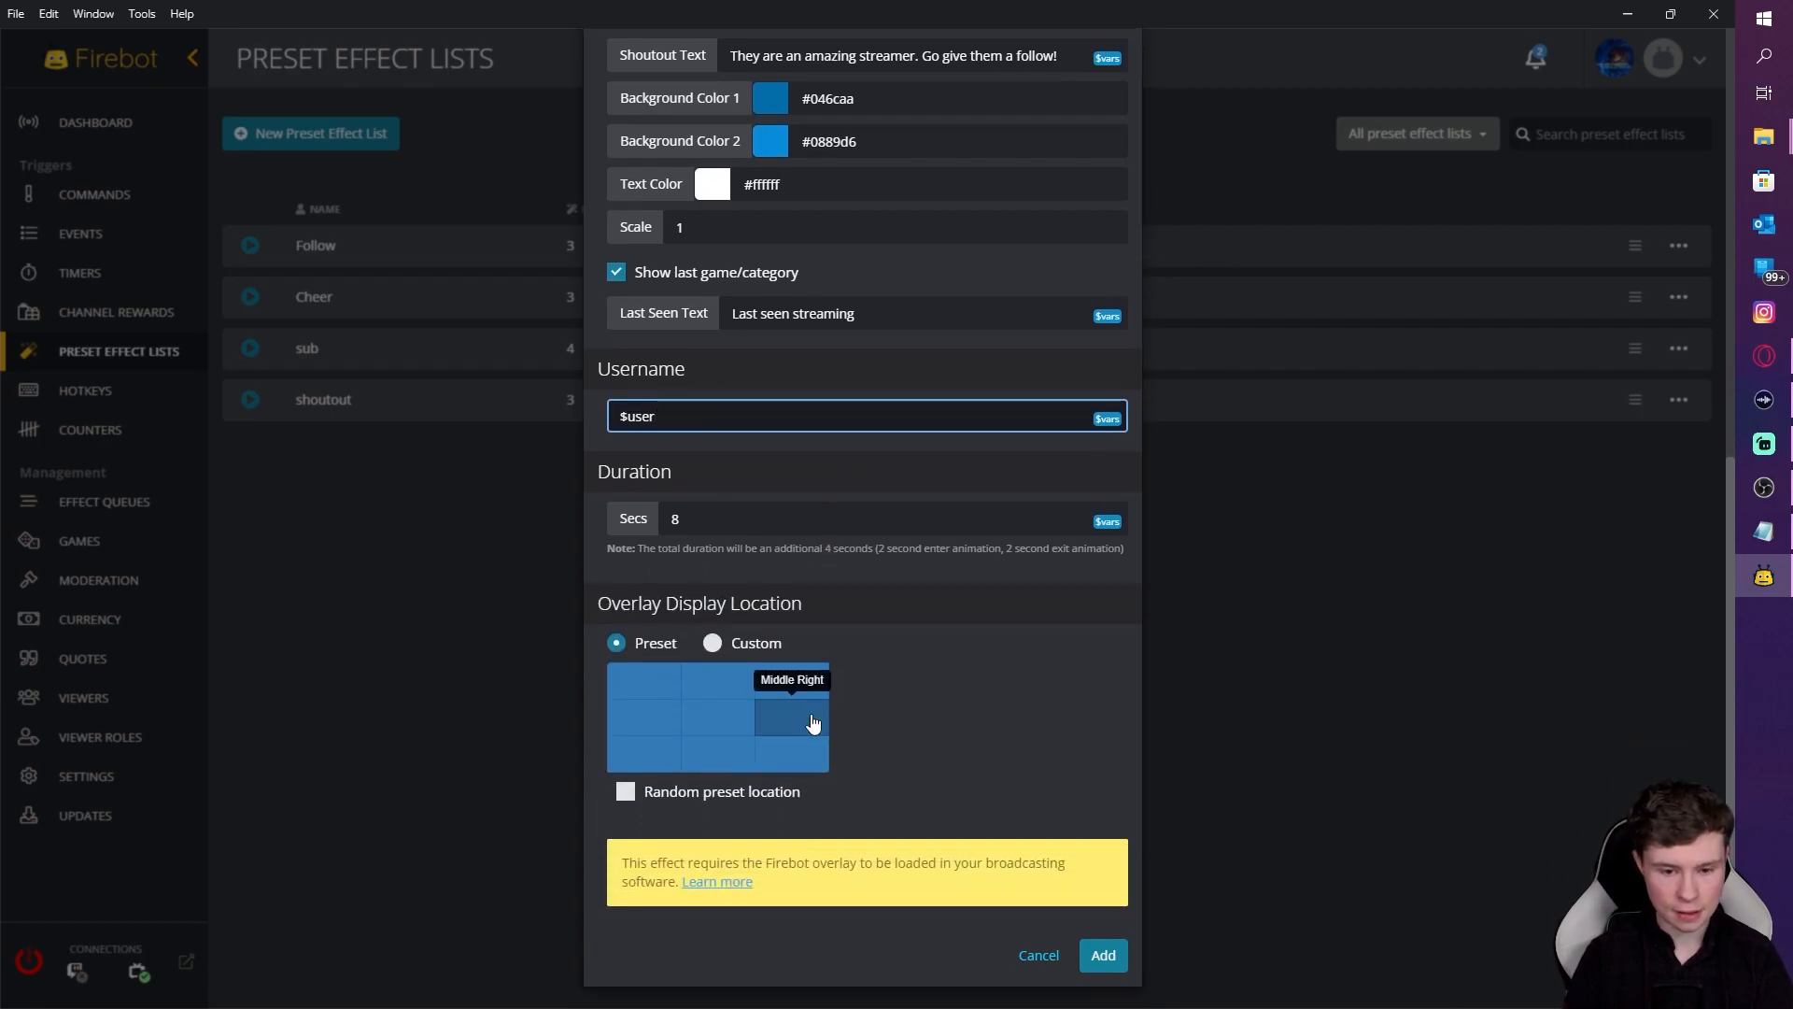
pyautogui.scroll(3, 928, 373)
pyautogui.click(1103, 976)
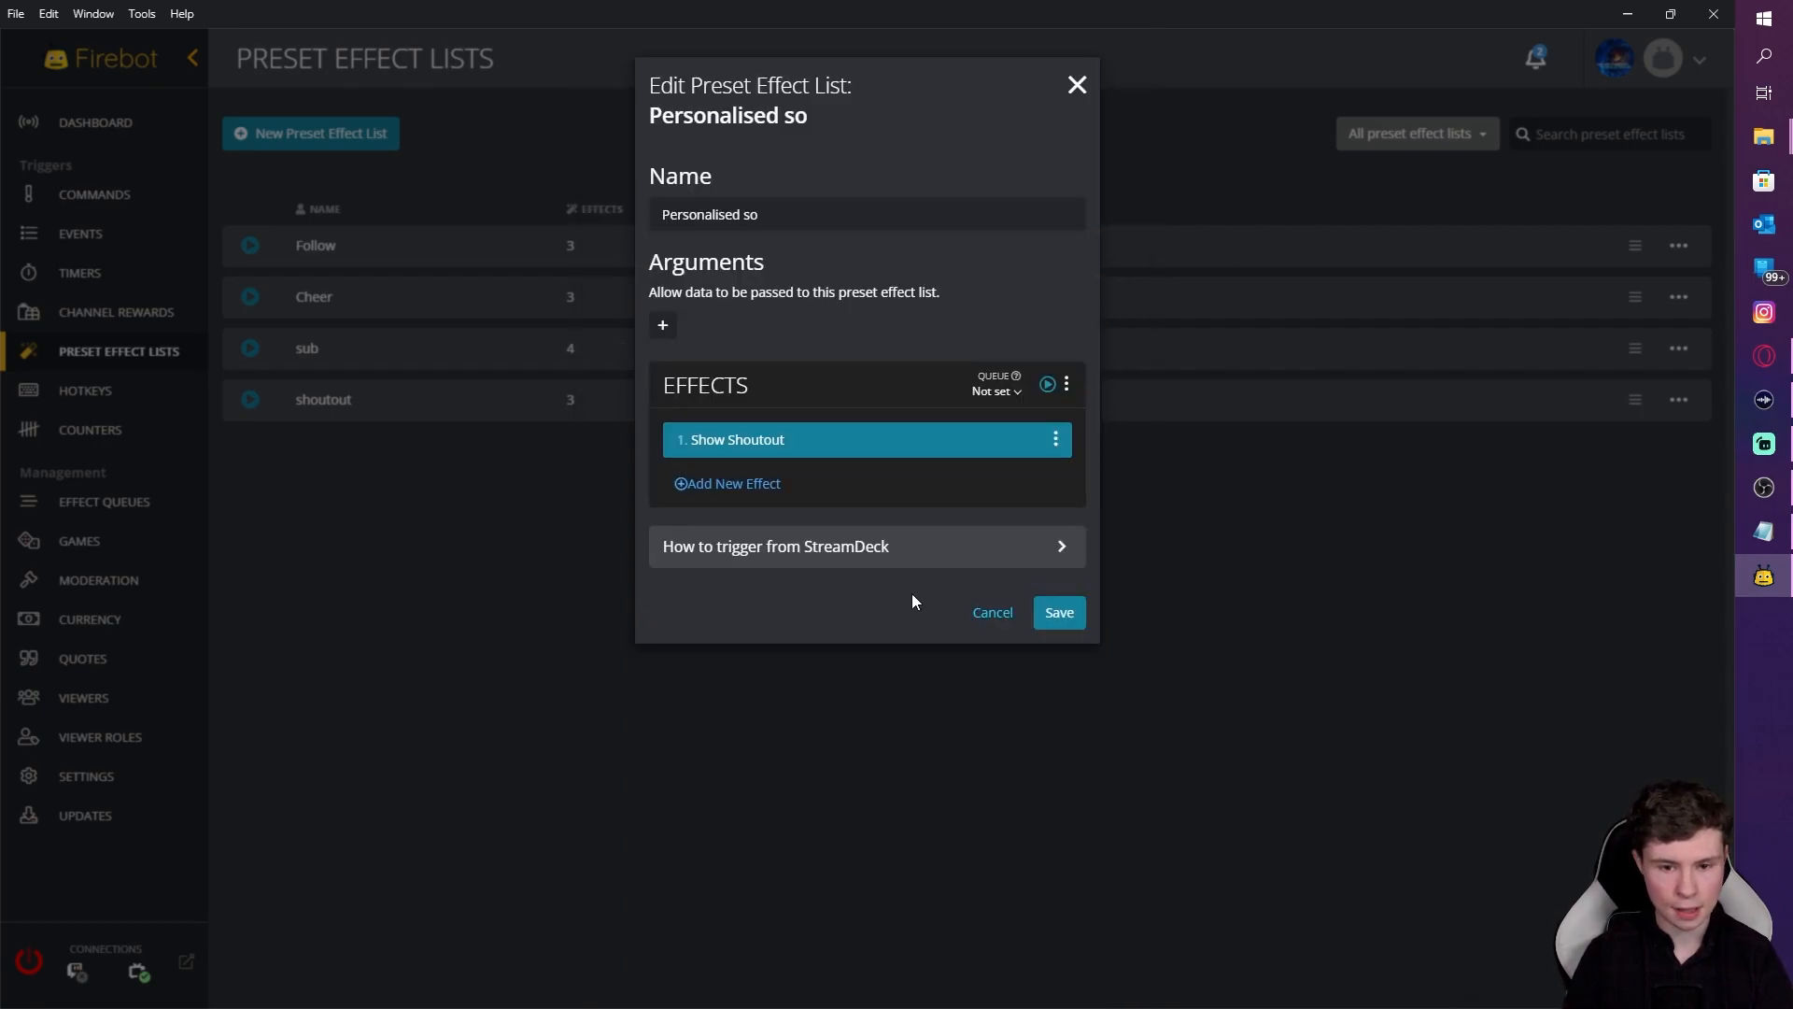
# Step: Add an Announce effect containing the pasted follow message for $user as the second effect
pyautogui.click(775, 478)
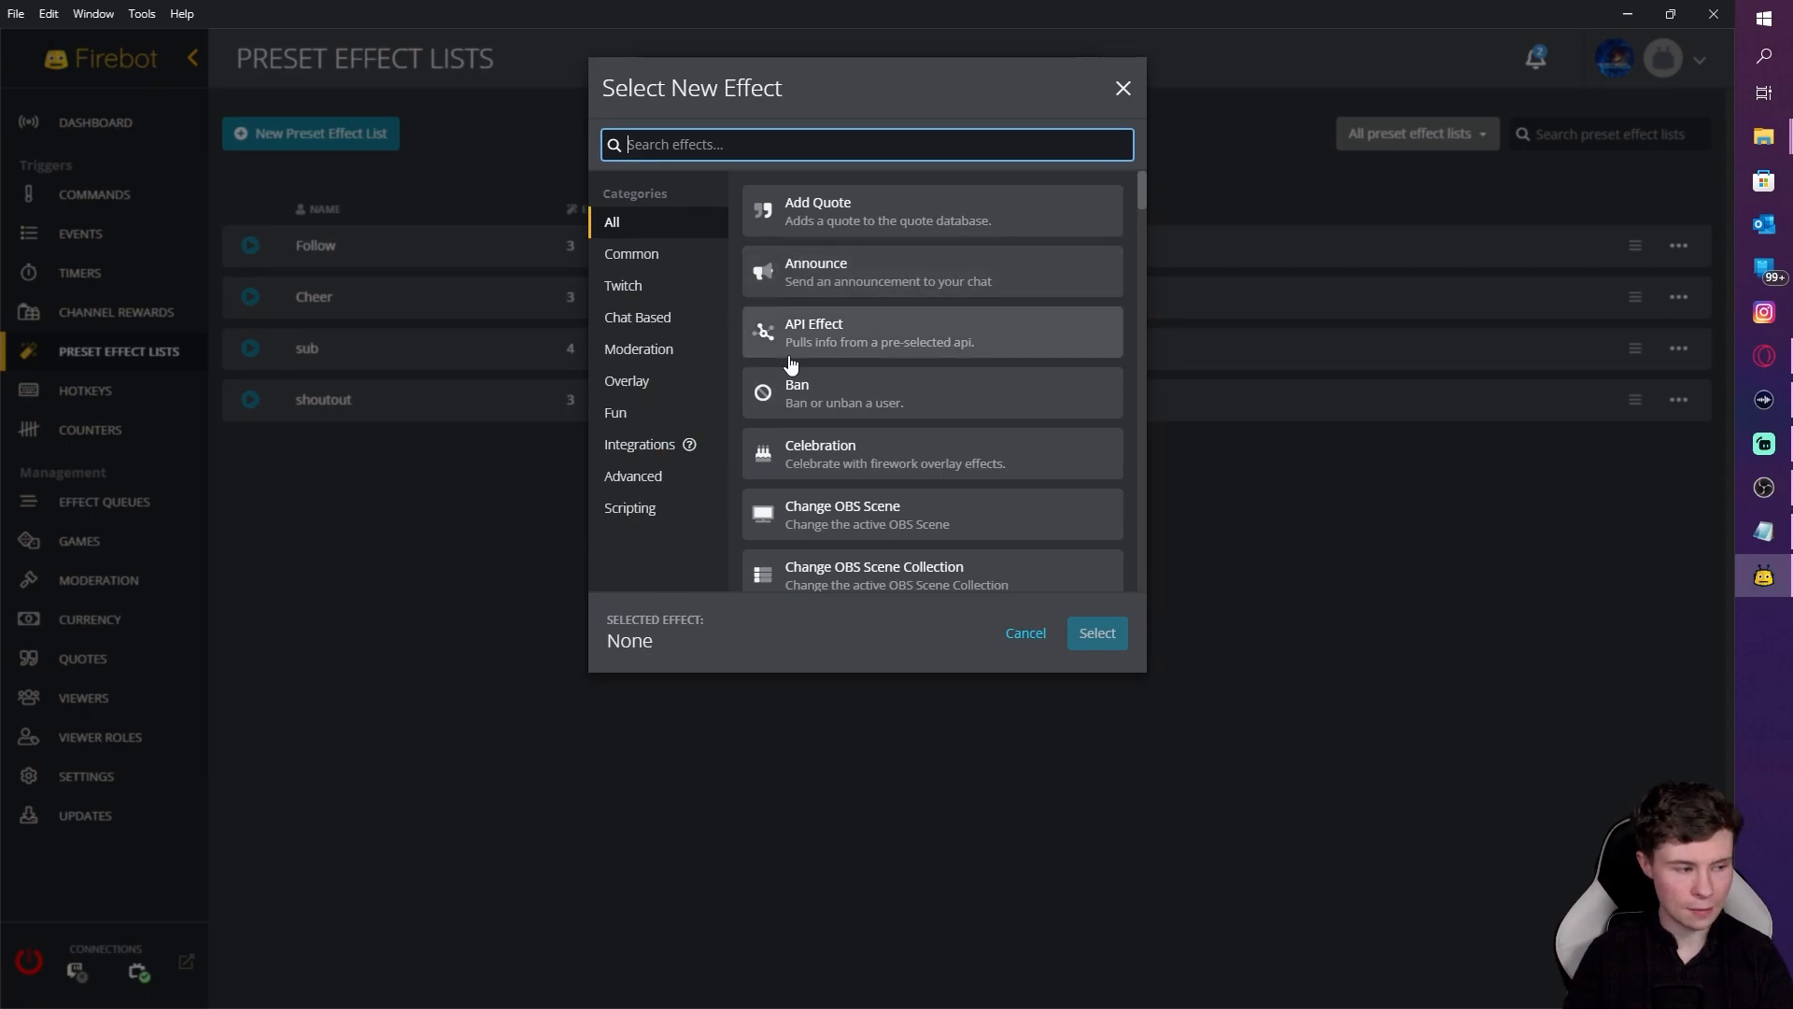
pyautogui.write('a')
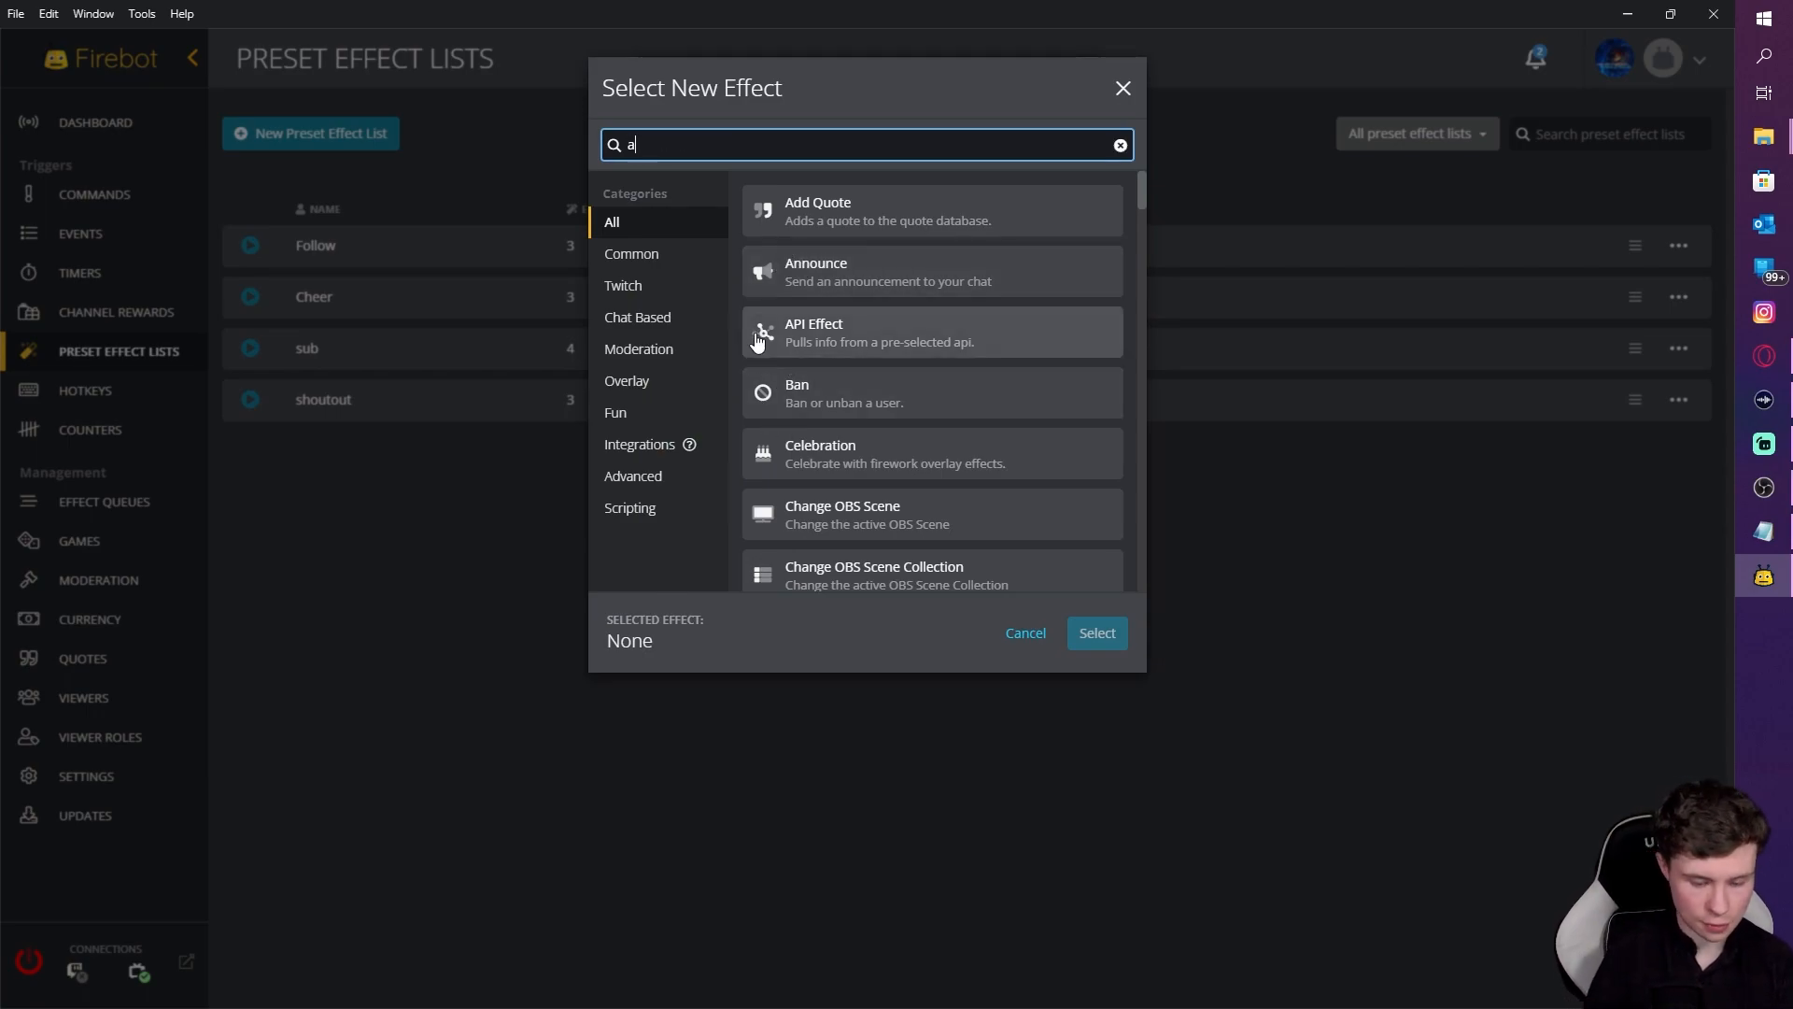
pyautogui.write('noy')
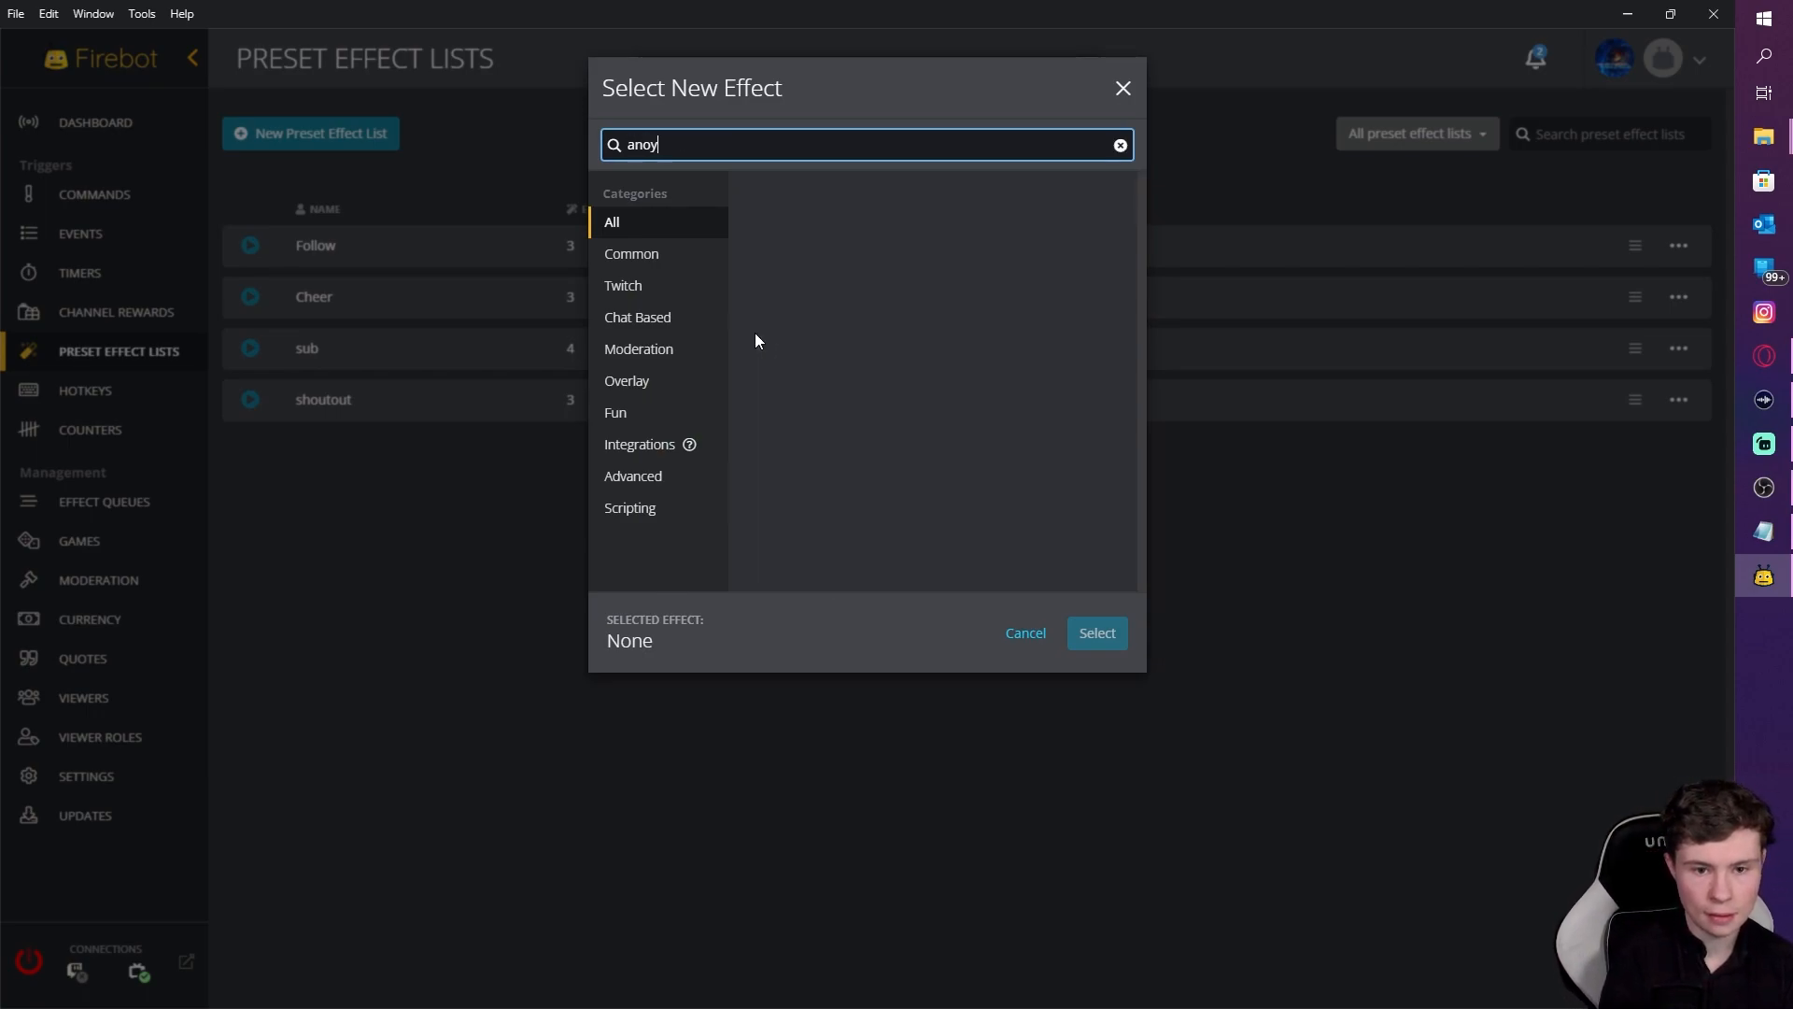
pyautogui.press('BackSpace')
pyautogui.write('unce')
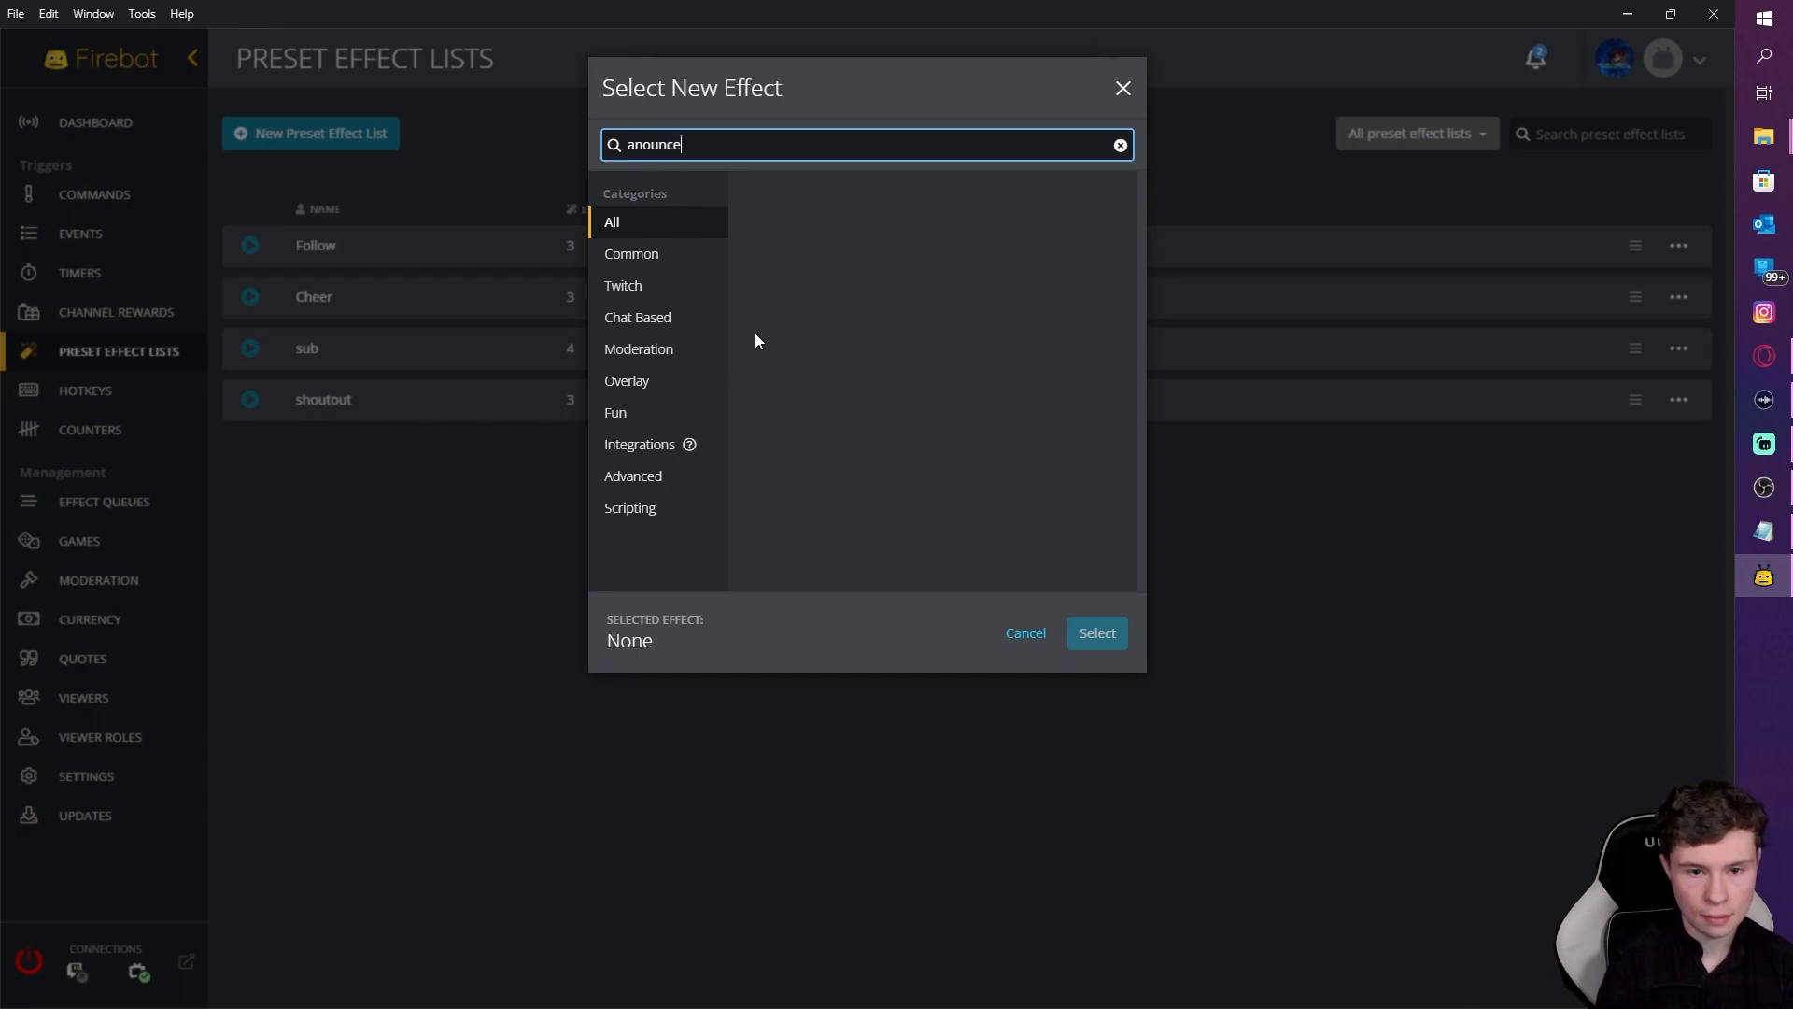
pyautogui.press('BackSpace')
pyautogui.press('BackSpace')
pyautogui.press('BackSpace')
pyautogui.press('BackSpace')
pyautogui.write('nounce')
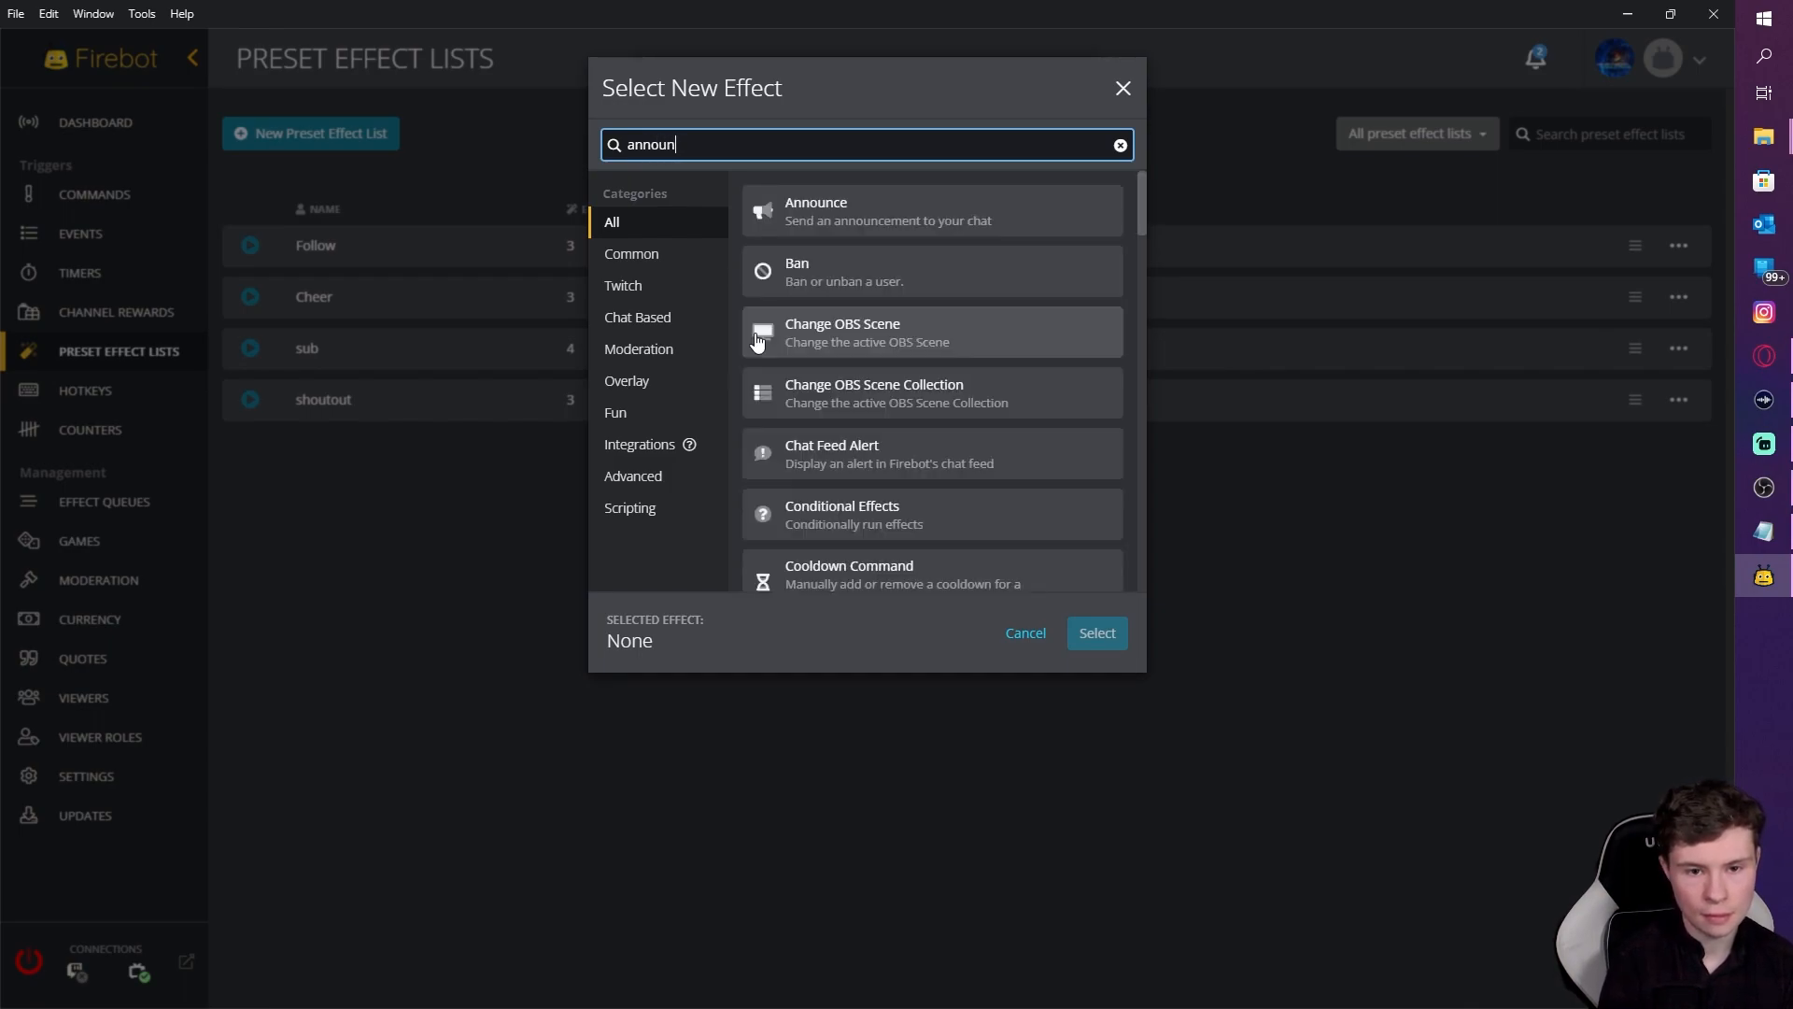
pyautogui.click(792, 231)
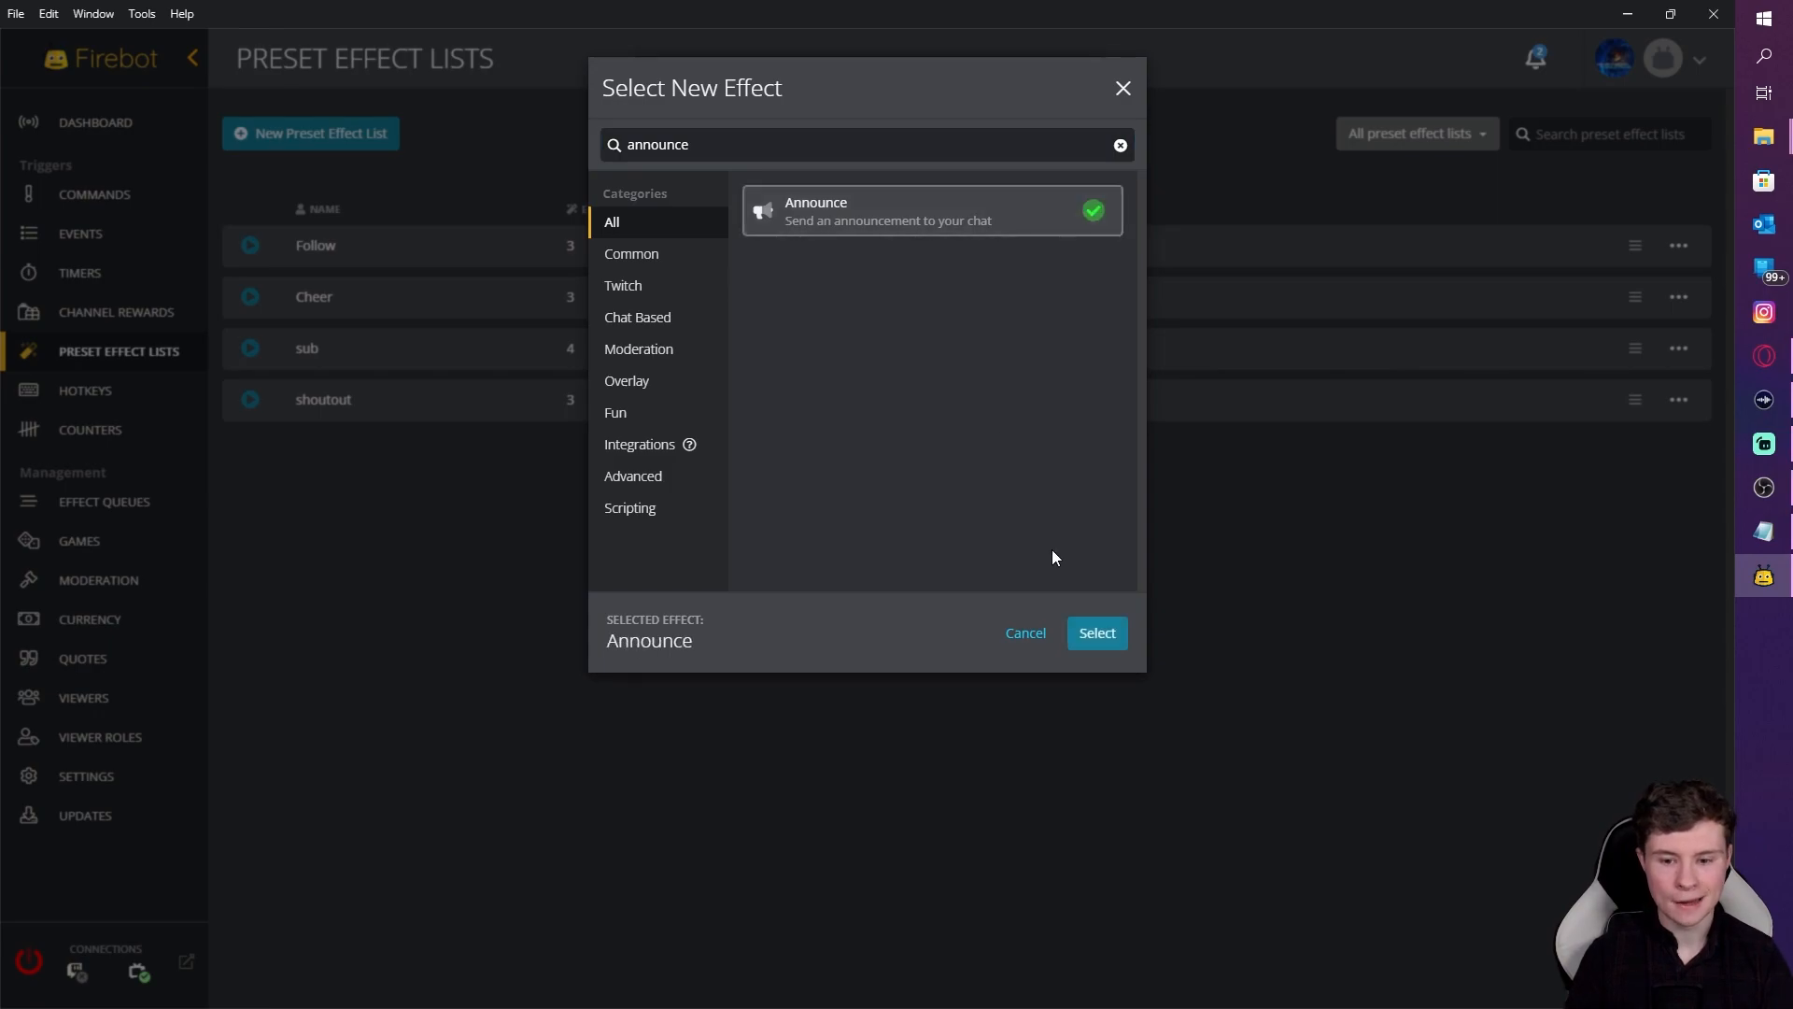
pyautogui.click(1094, 633)
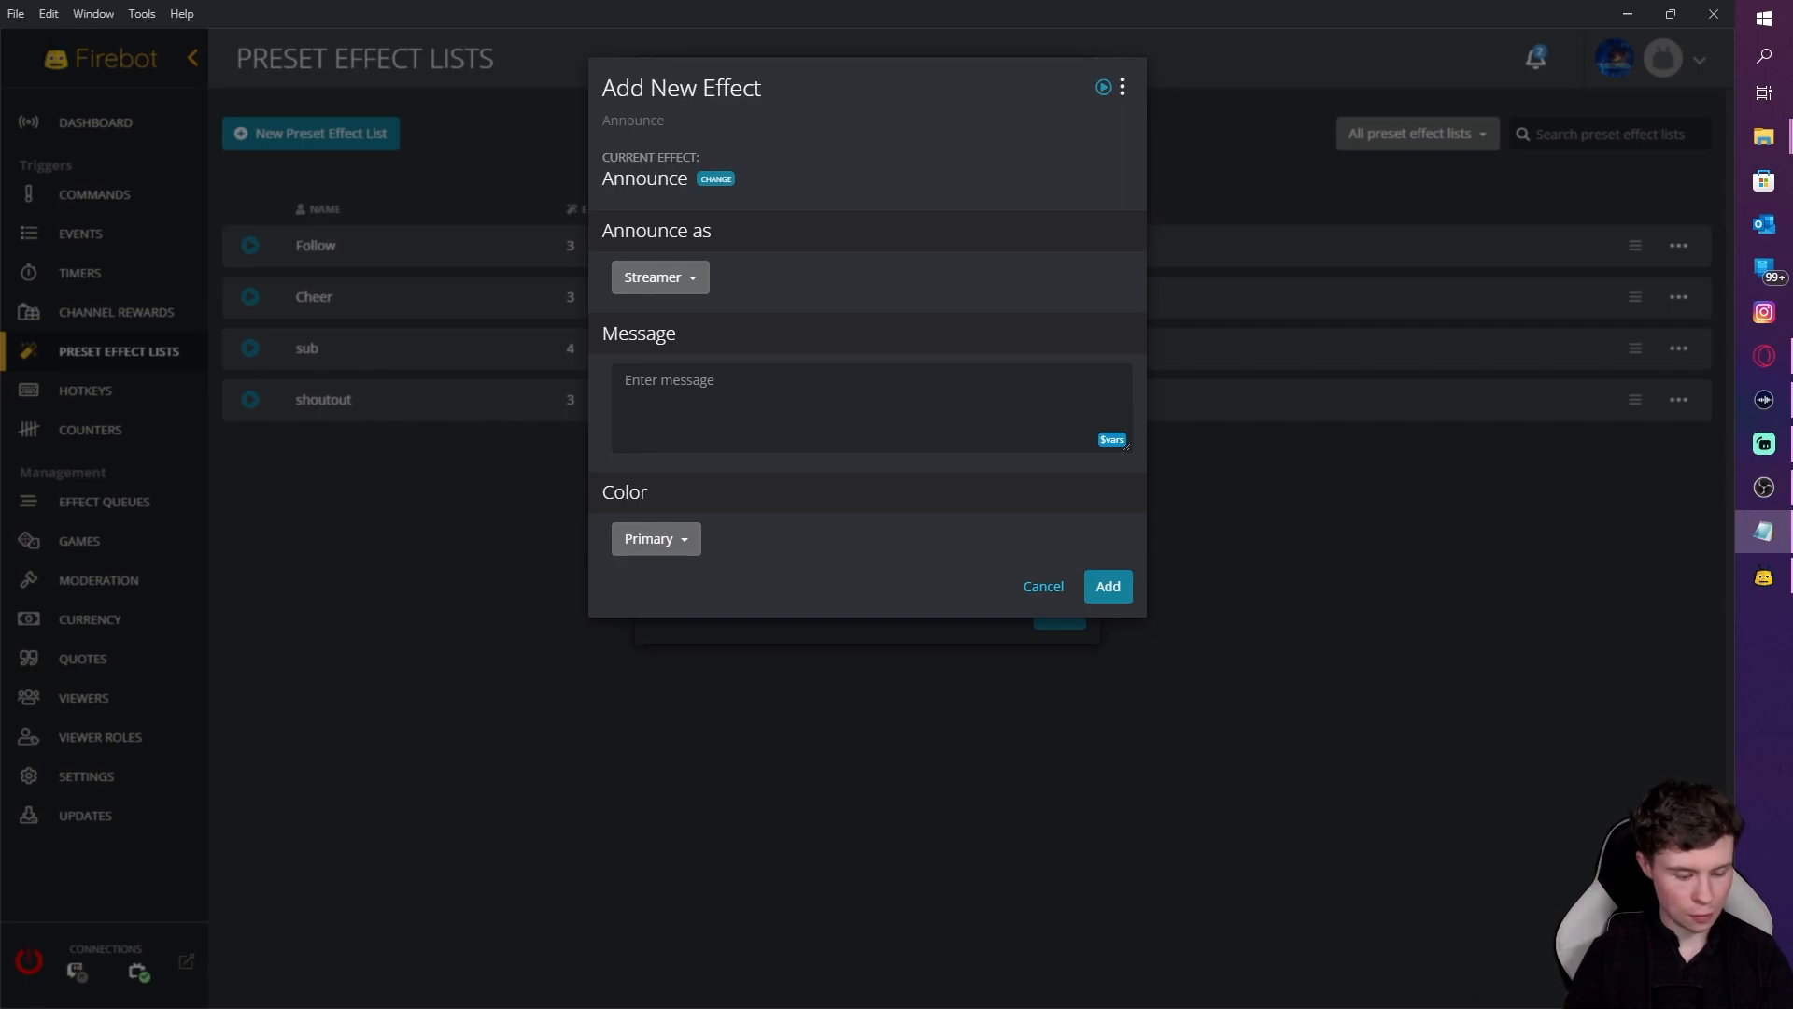
pyautogui.click(721, 402)
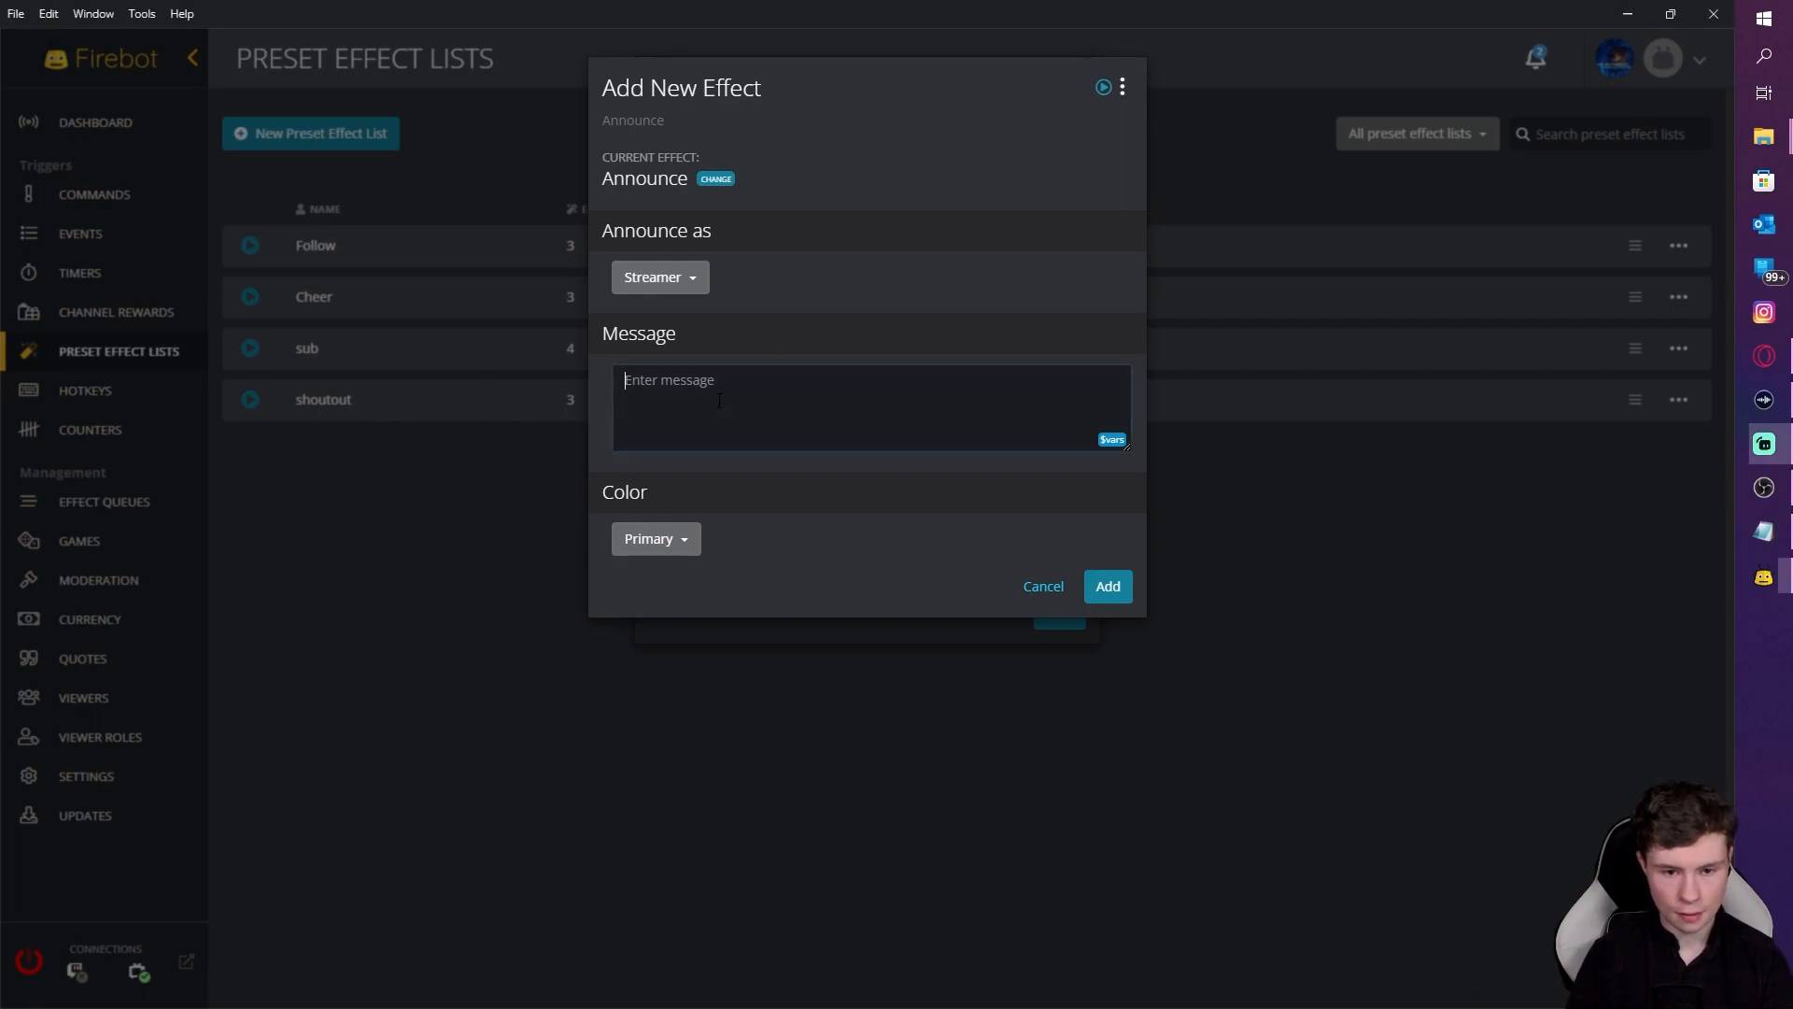
pyautogui.write('Go give @$user a follow! https://twitch.tv/$user. They were last streaming $category[$user]')
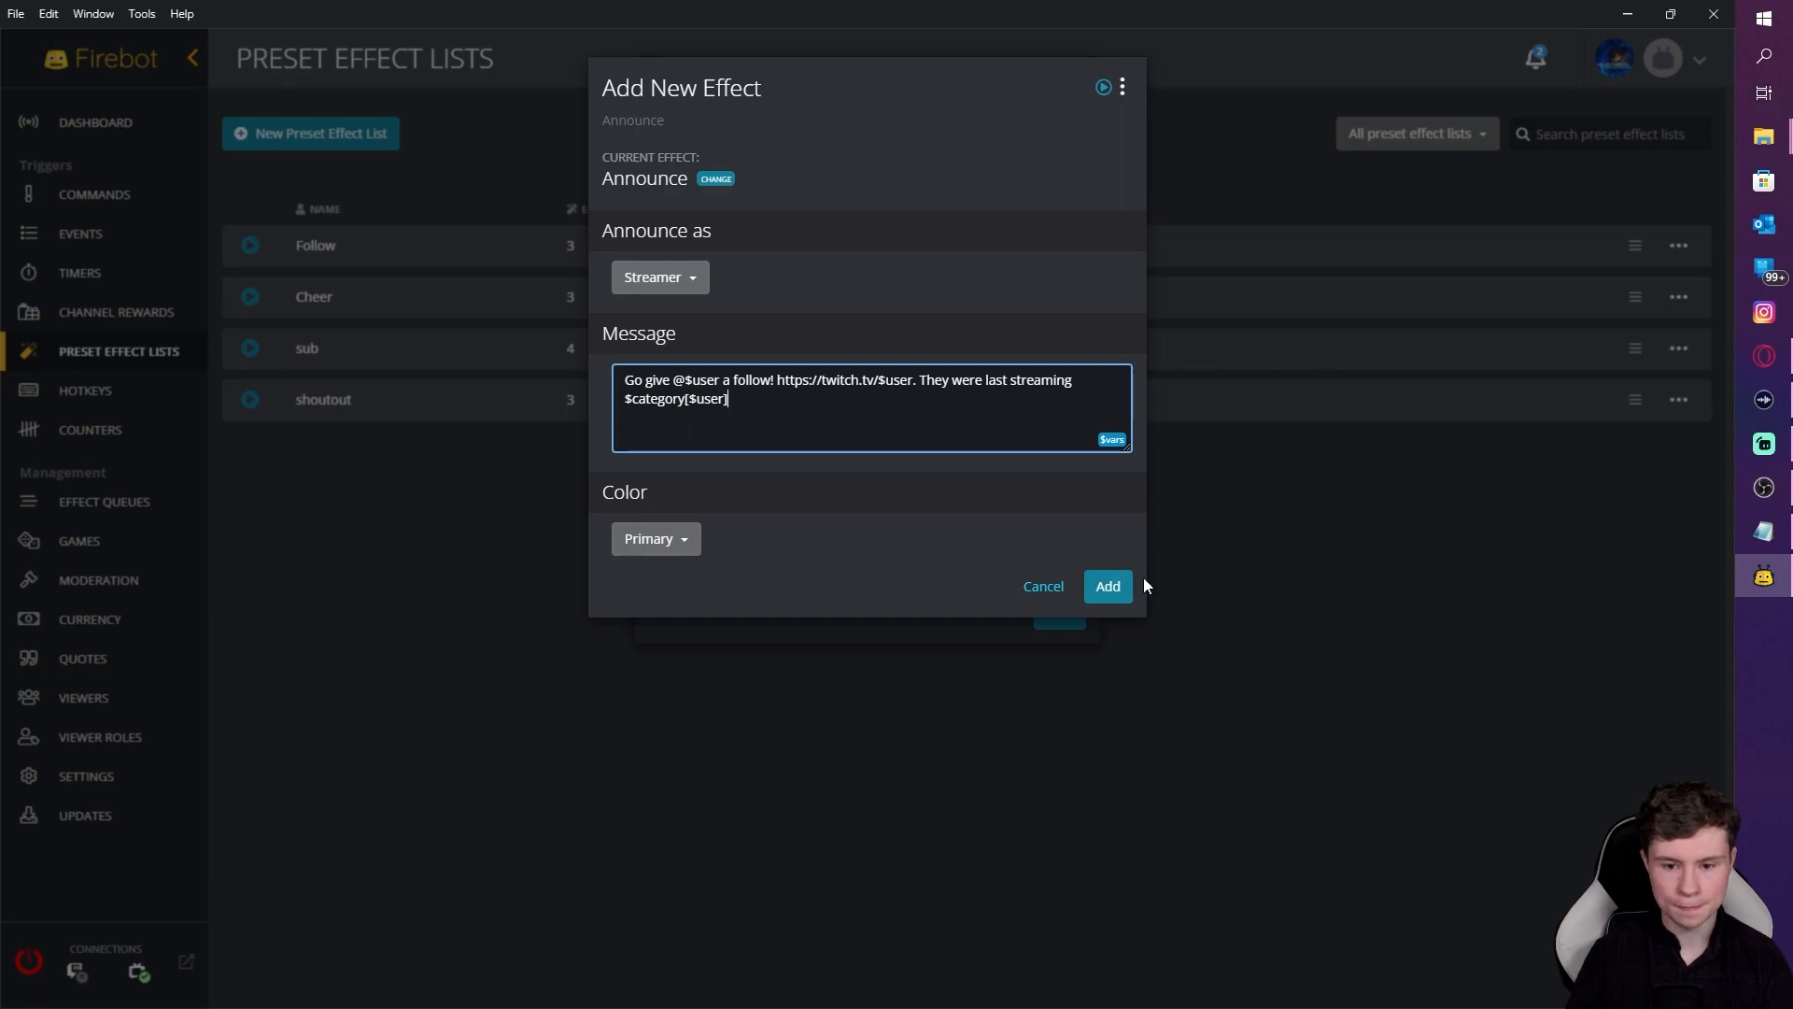
pyautogui.click(1109, 587)
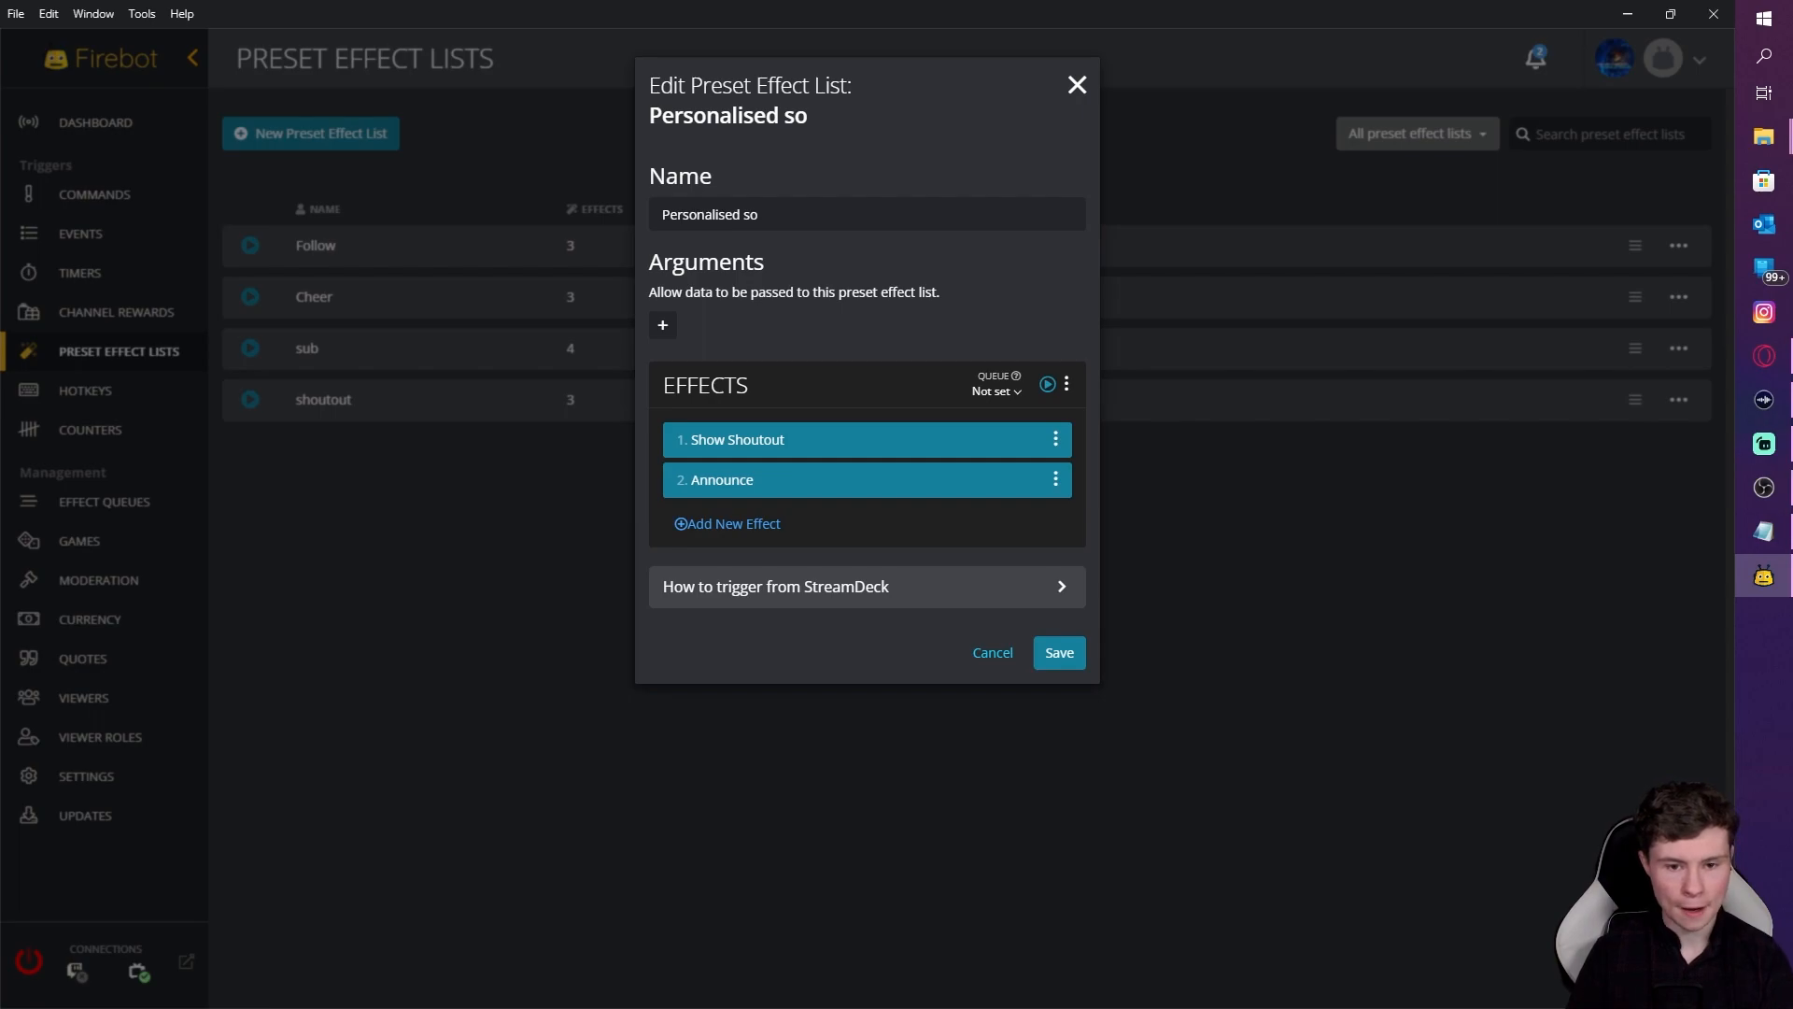
# Step: Skip adding an argument and save the Personalised so preset list
pyautogui.click(665, 327)
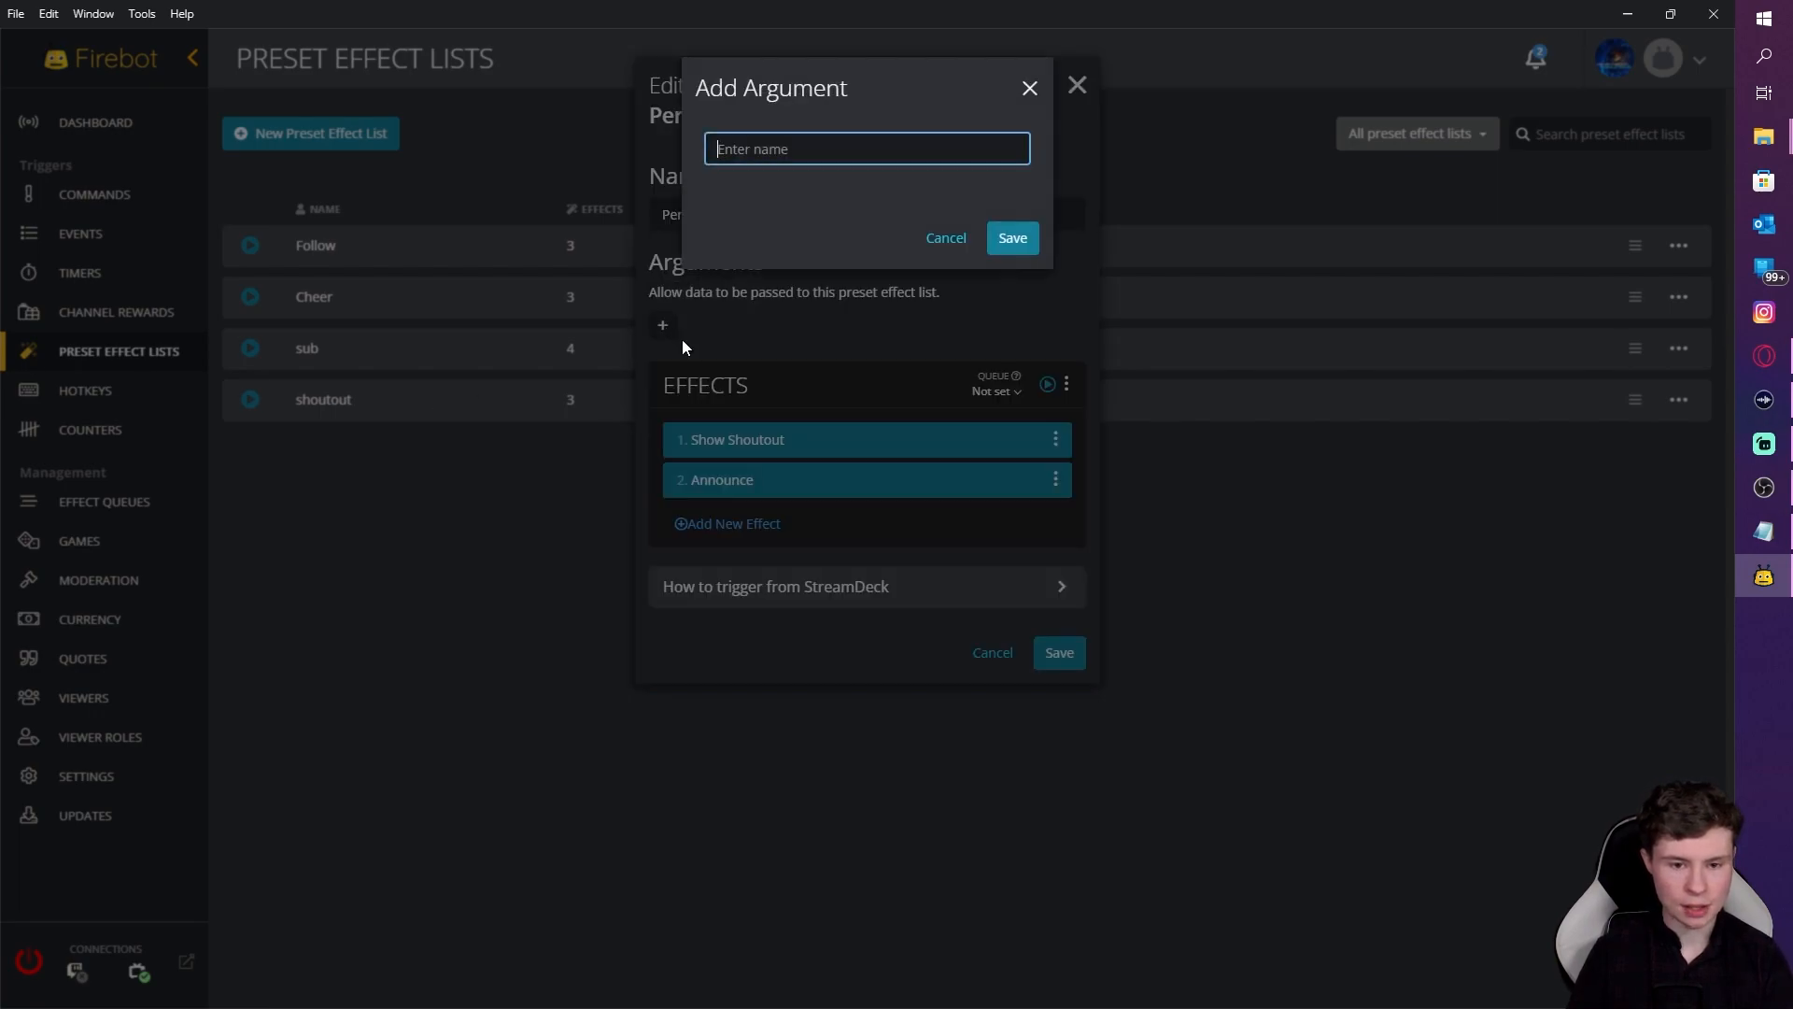
pyautogui.click(961, 236)
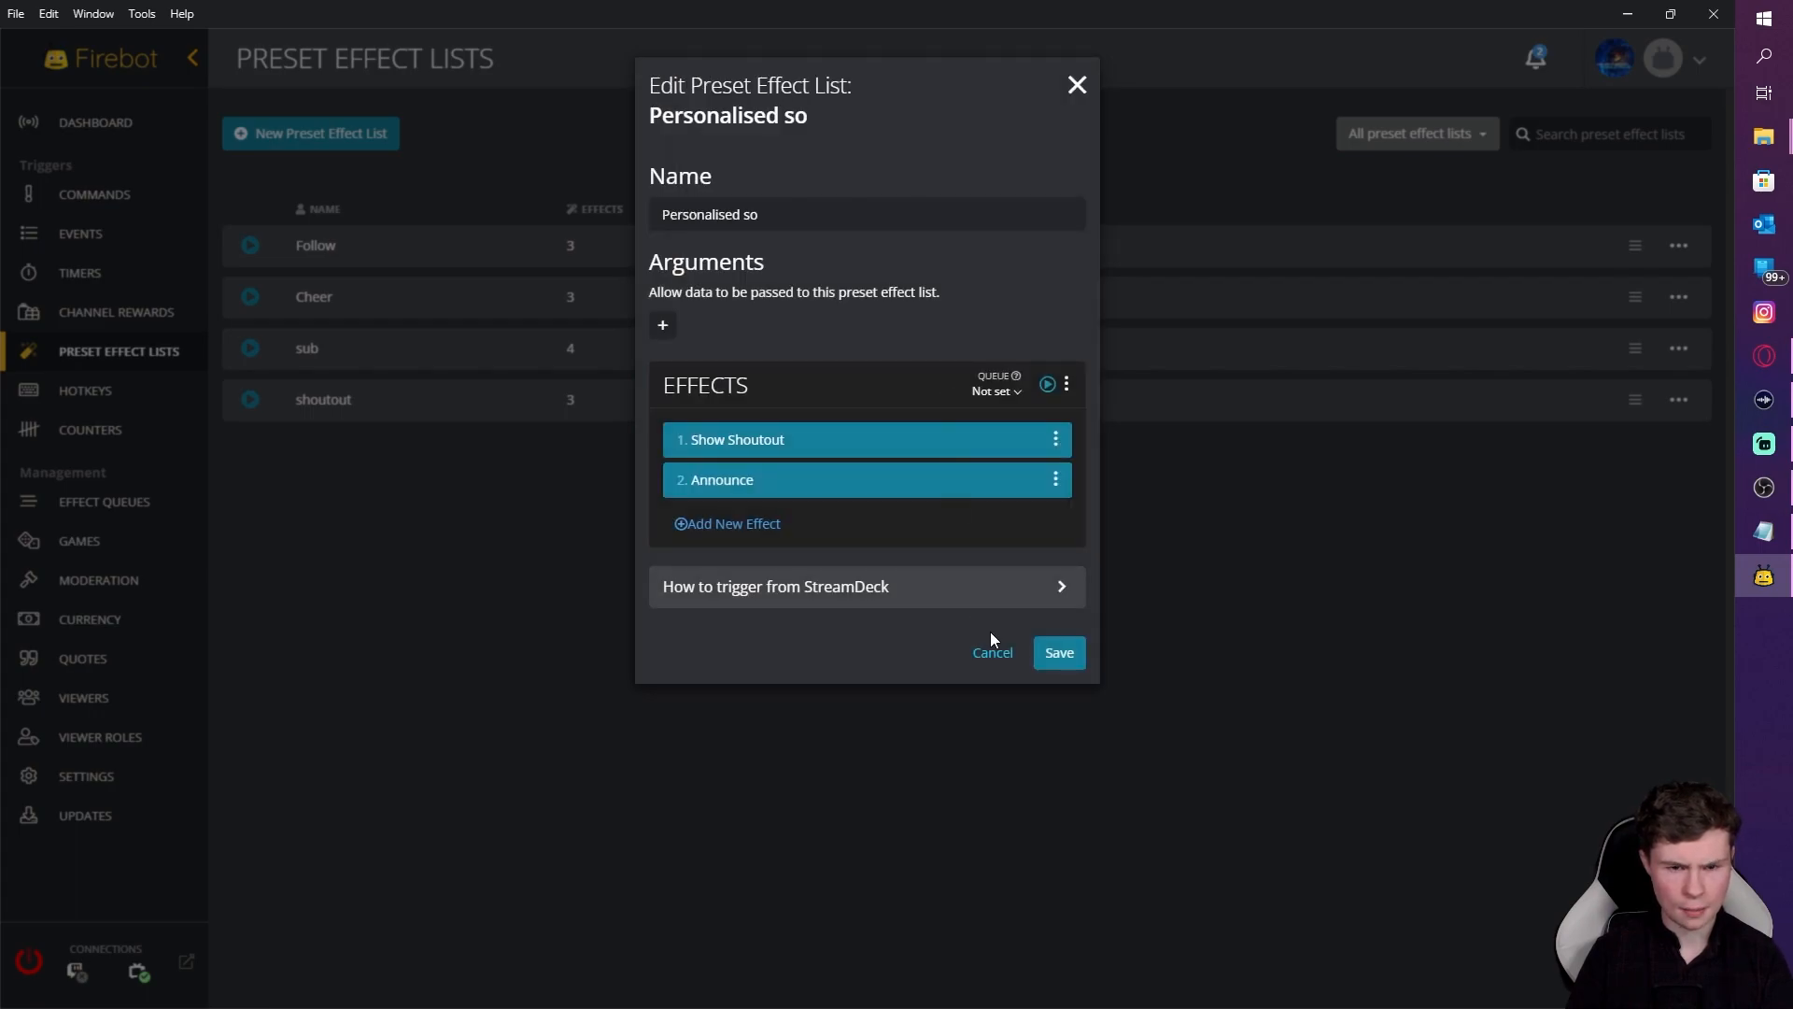
pyautogui.click(1053, 657)
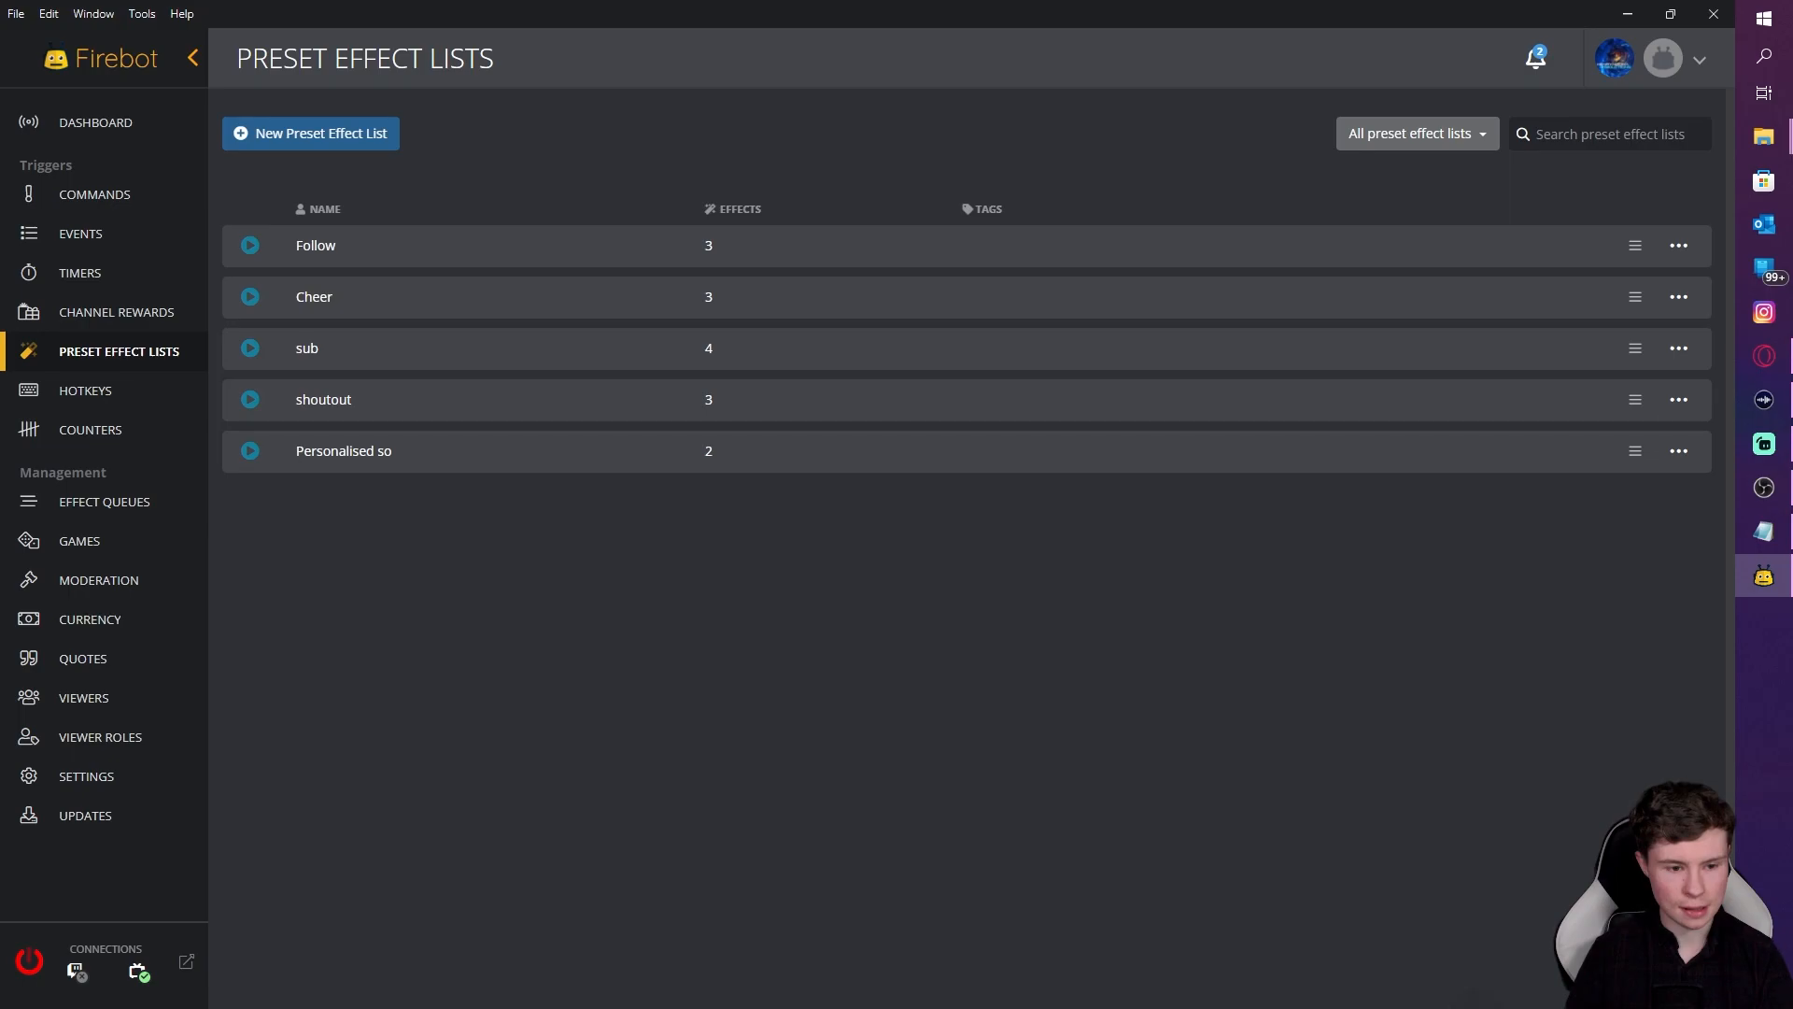
# Step: On Viewer Roles, start a new custom role named 'Streamer SO list'
pyautogui.click(152, 747)
pyautogui.click(367, 115)
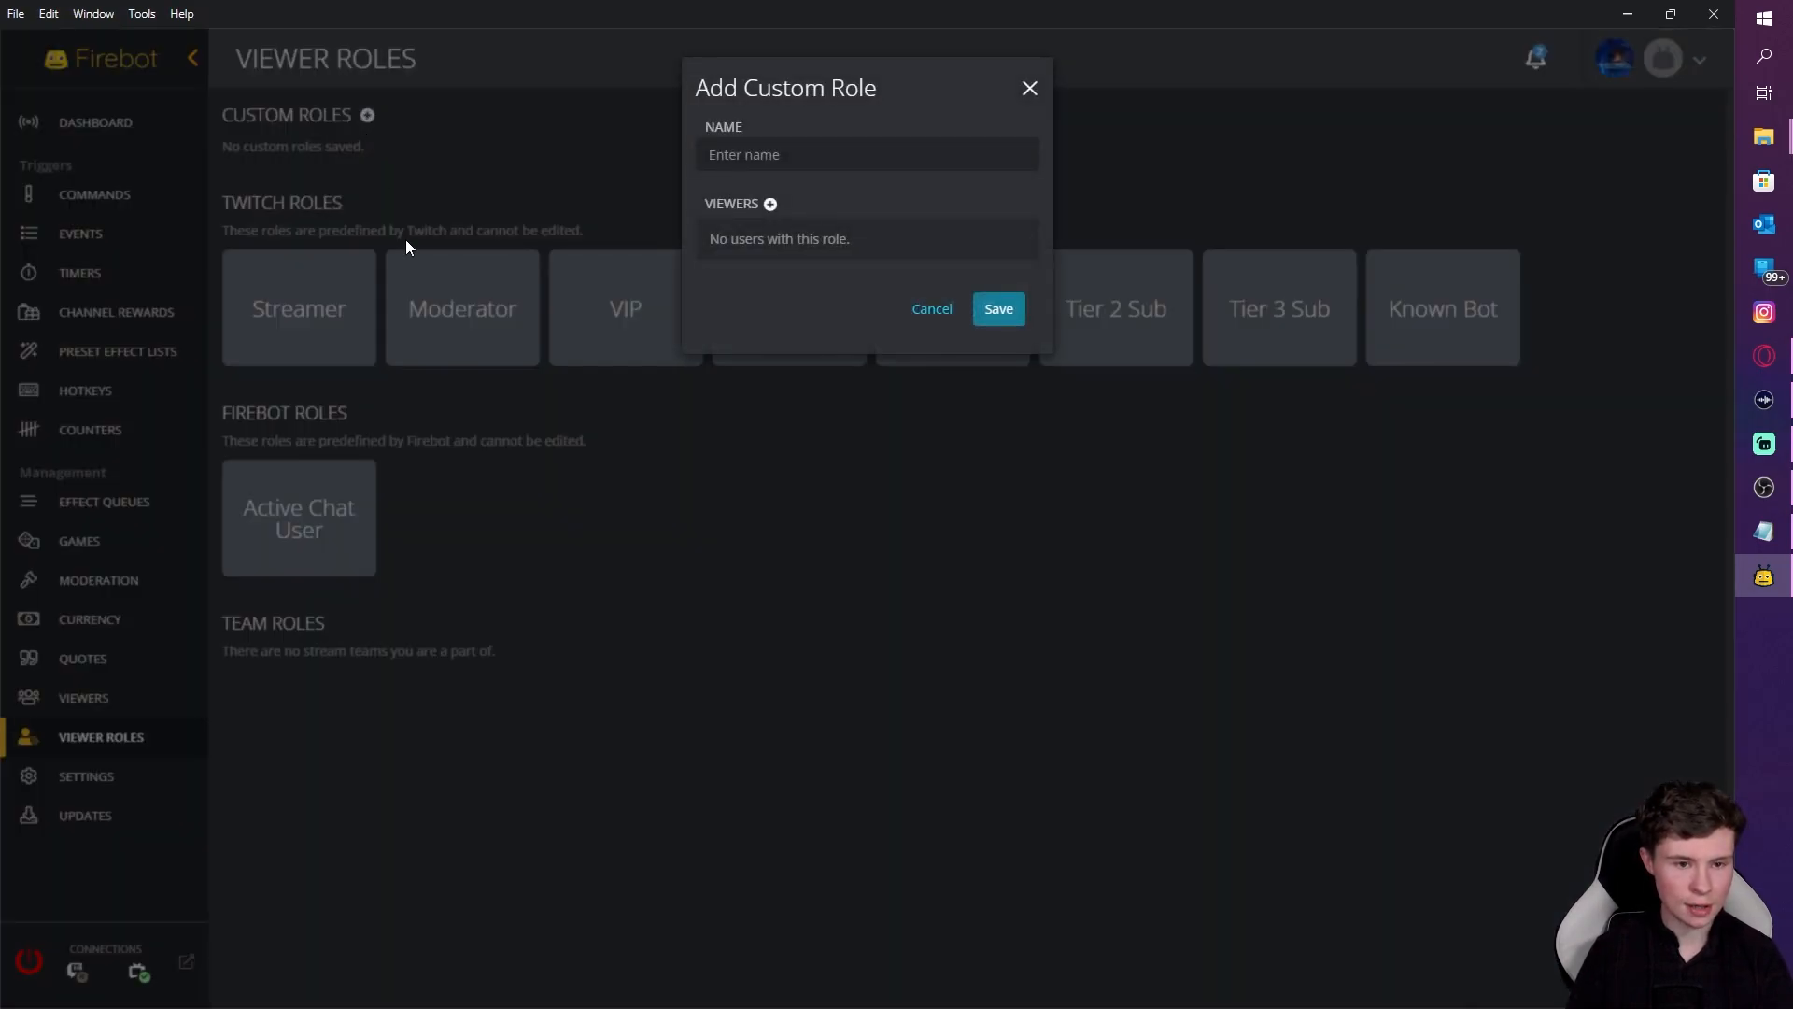
pyautogui.click(800, 155)
pyautogui.write('STrea')
pyautogui.press('BackSpace')
pyautogui.press('BackSpace')
pyautogui.press('BackSpace')
pyautogui.press('BackSpace')
pyautogui.write('re')
pyautogui.press('BackSpace')
pyautogui.press('BackSpace')
pyautogui.write('ter')
pyautogui.press('BackSpace')
pyautogui.press('BackSpace')
pyautogui.write('re')
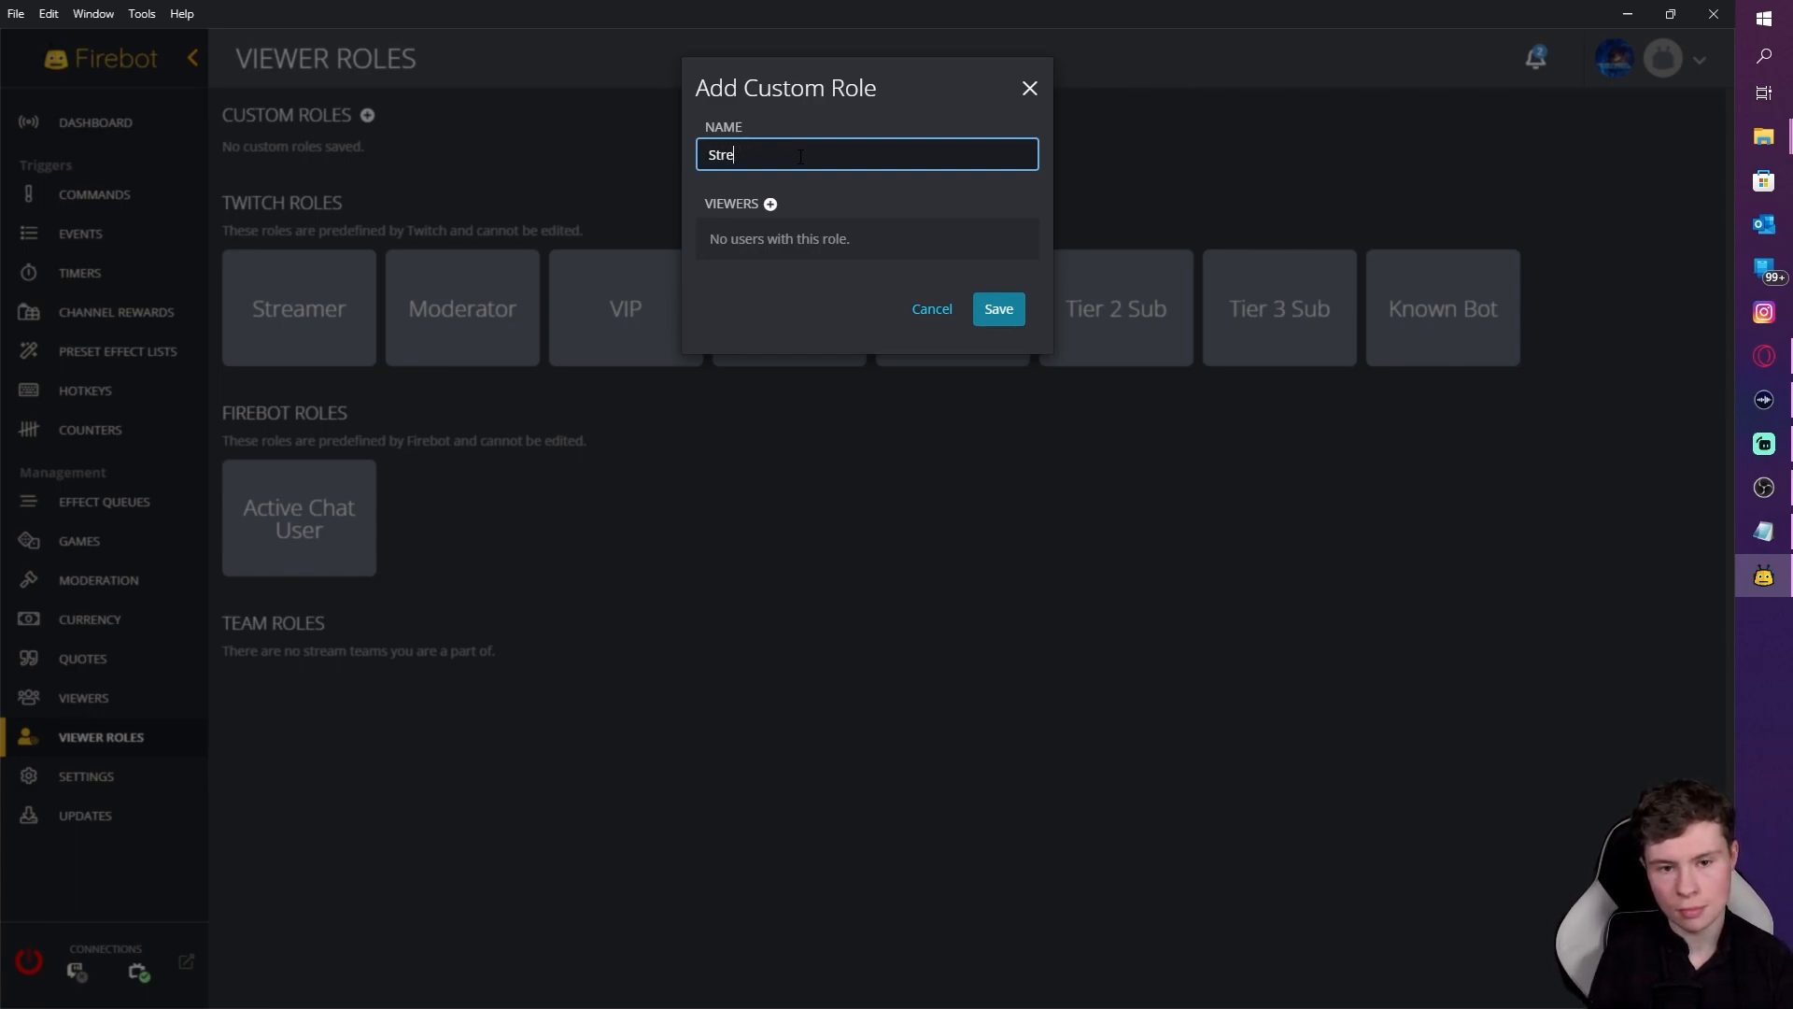
pyautogui.write('amer ')
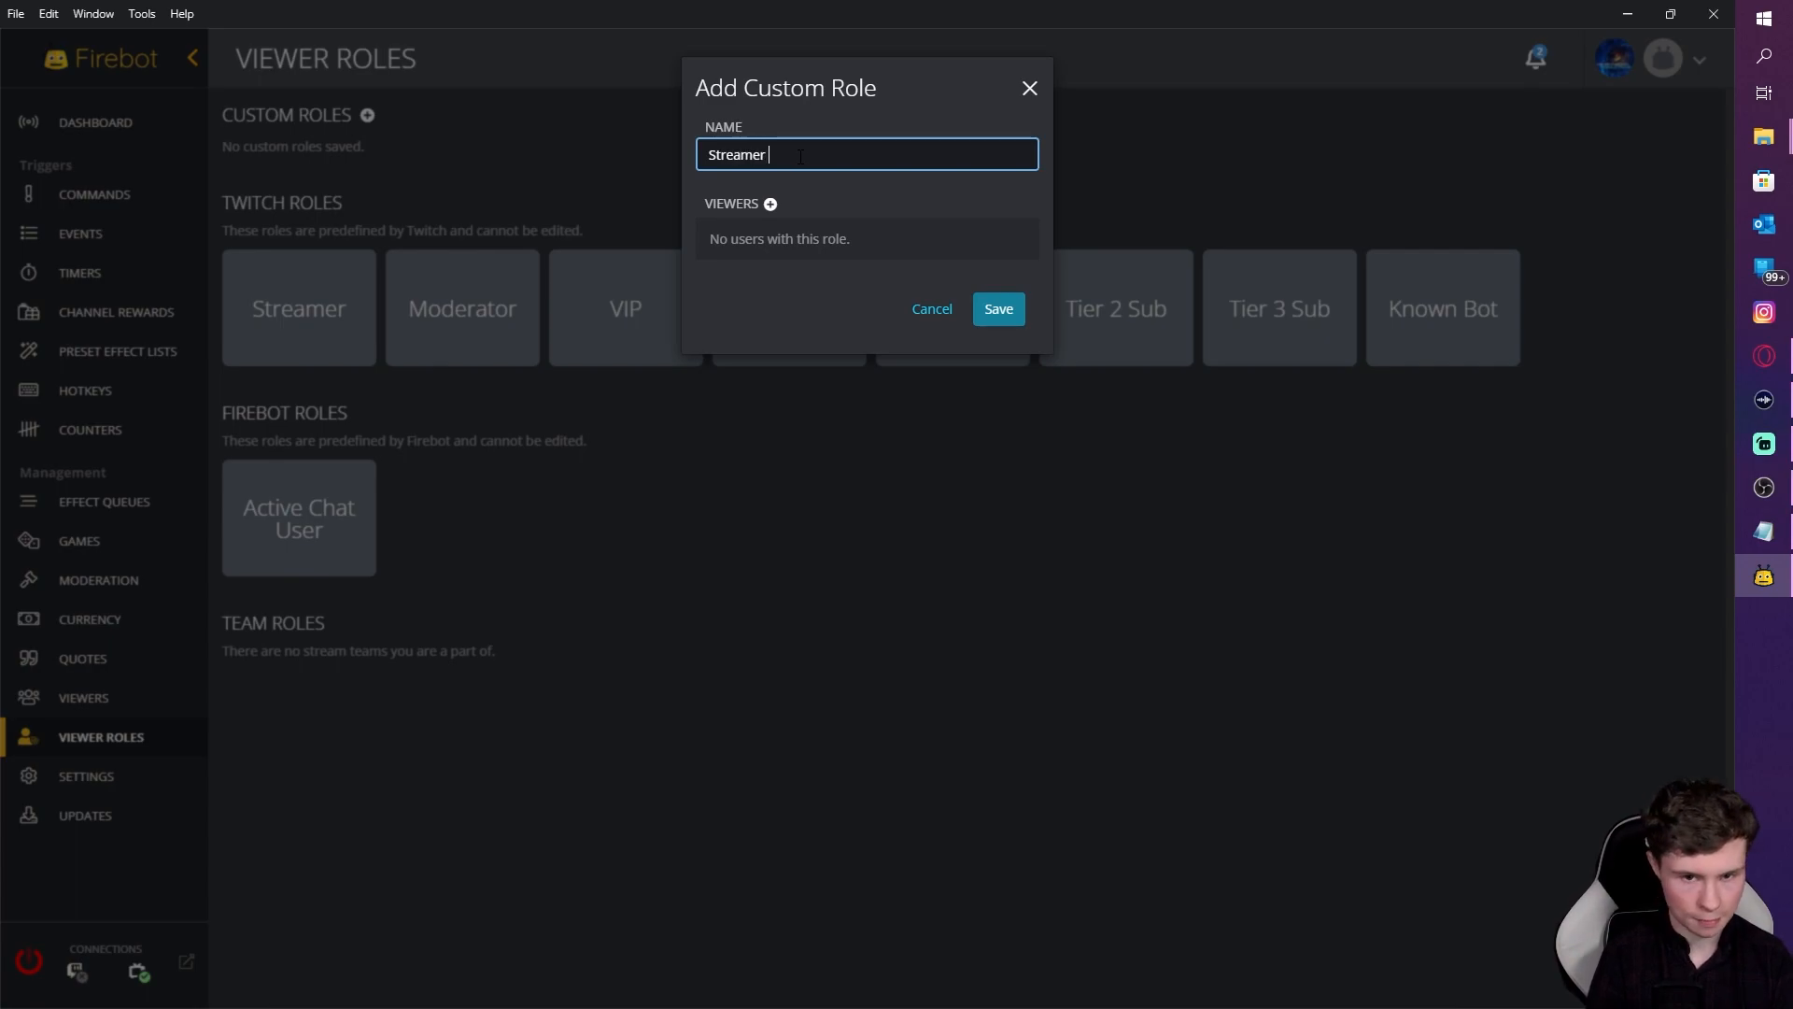
pyautogui.write('SO list')
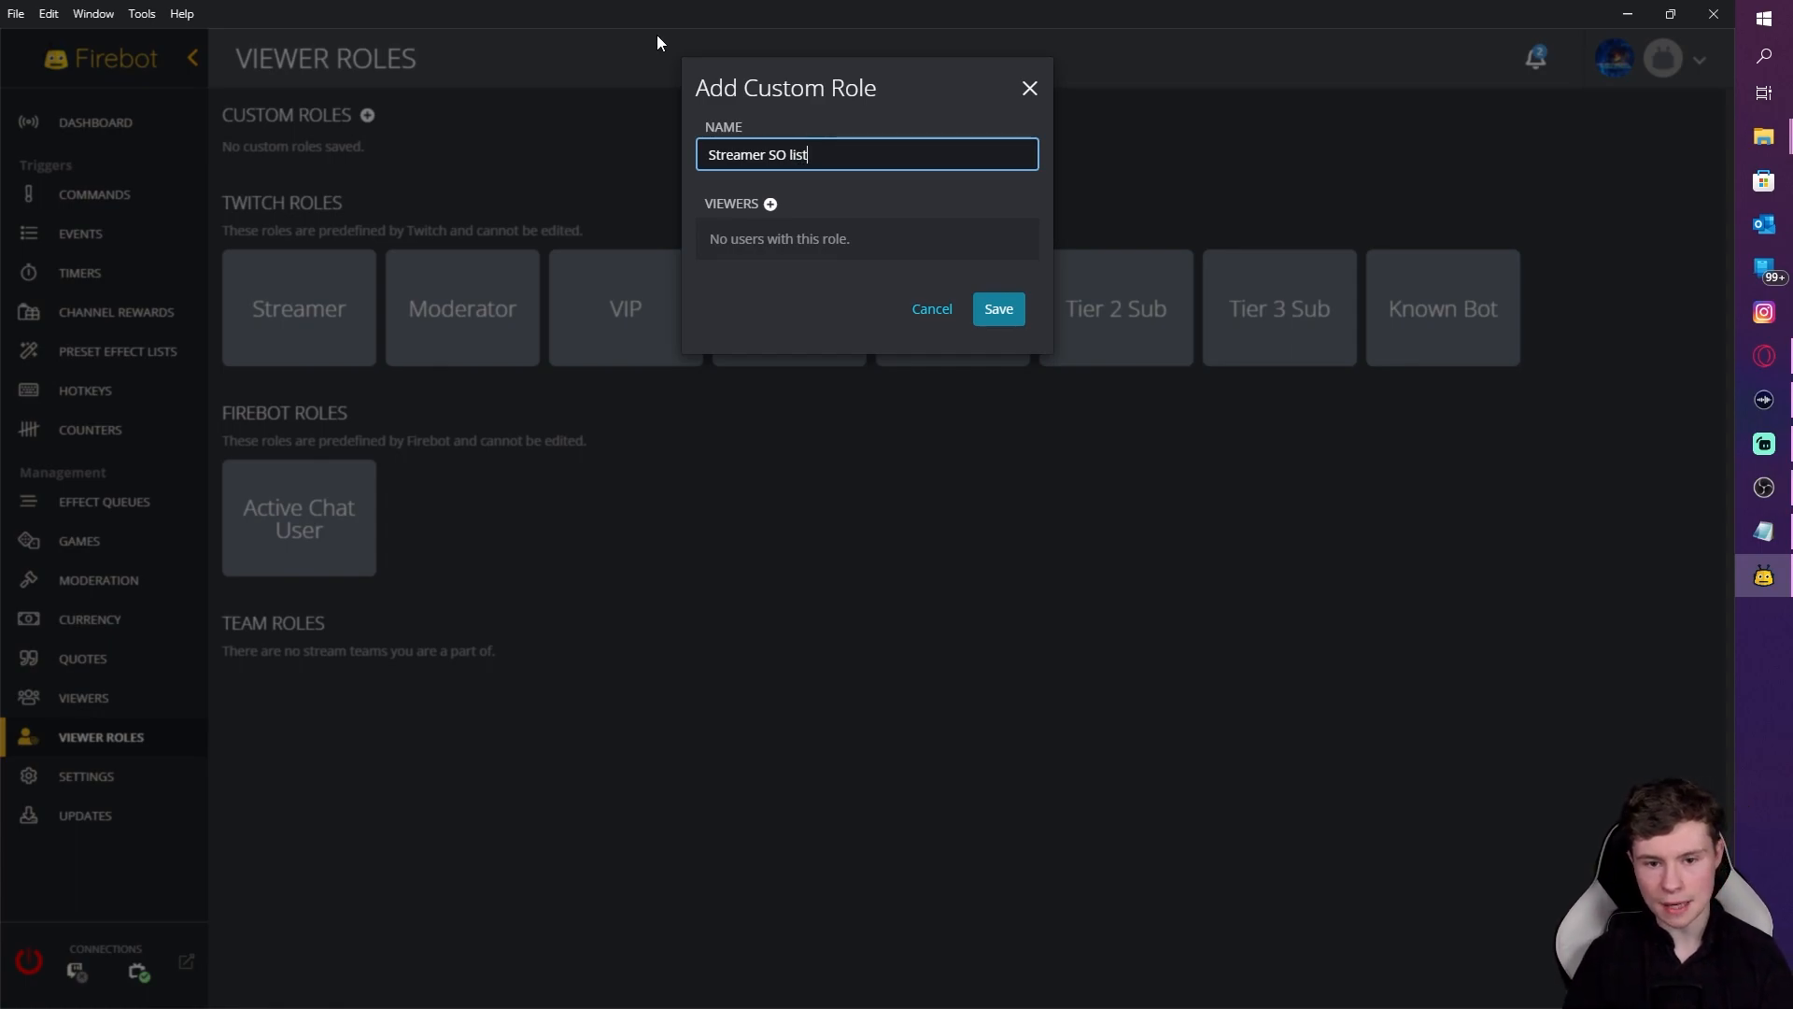
# Step: Add the streamer's Twitch account as a viewer and save the role
pyautogui.click(771, 203)
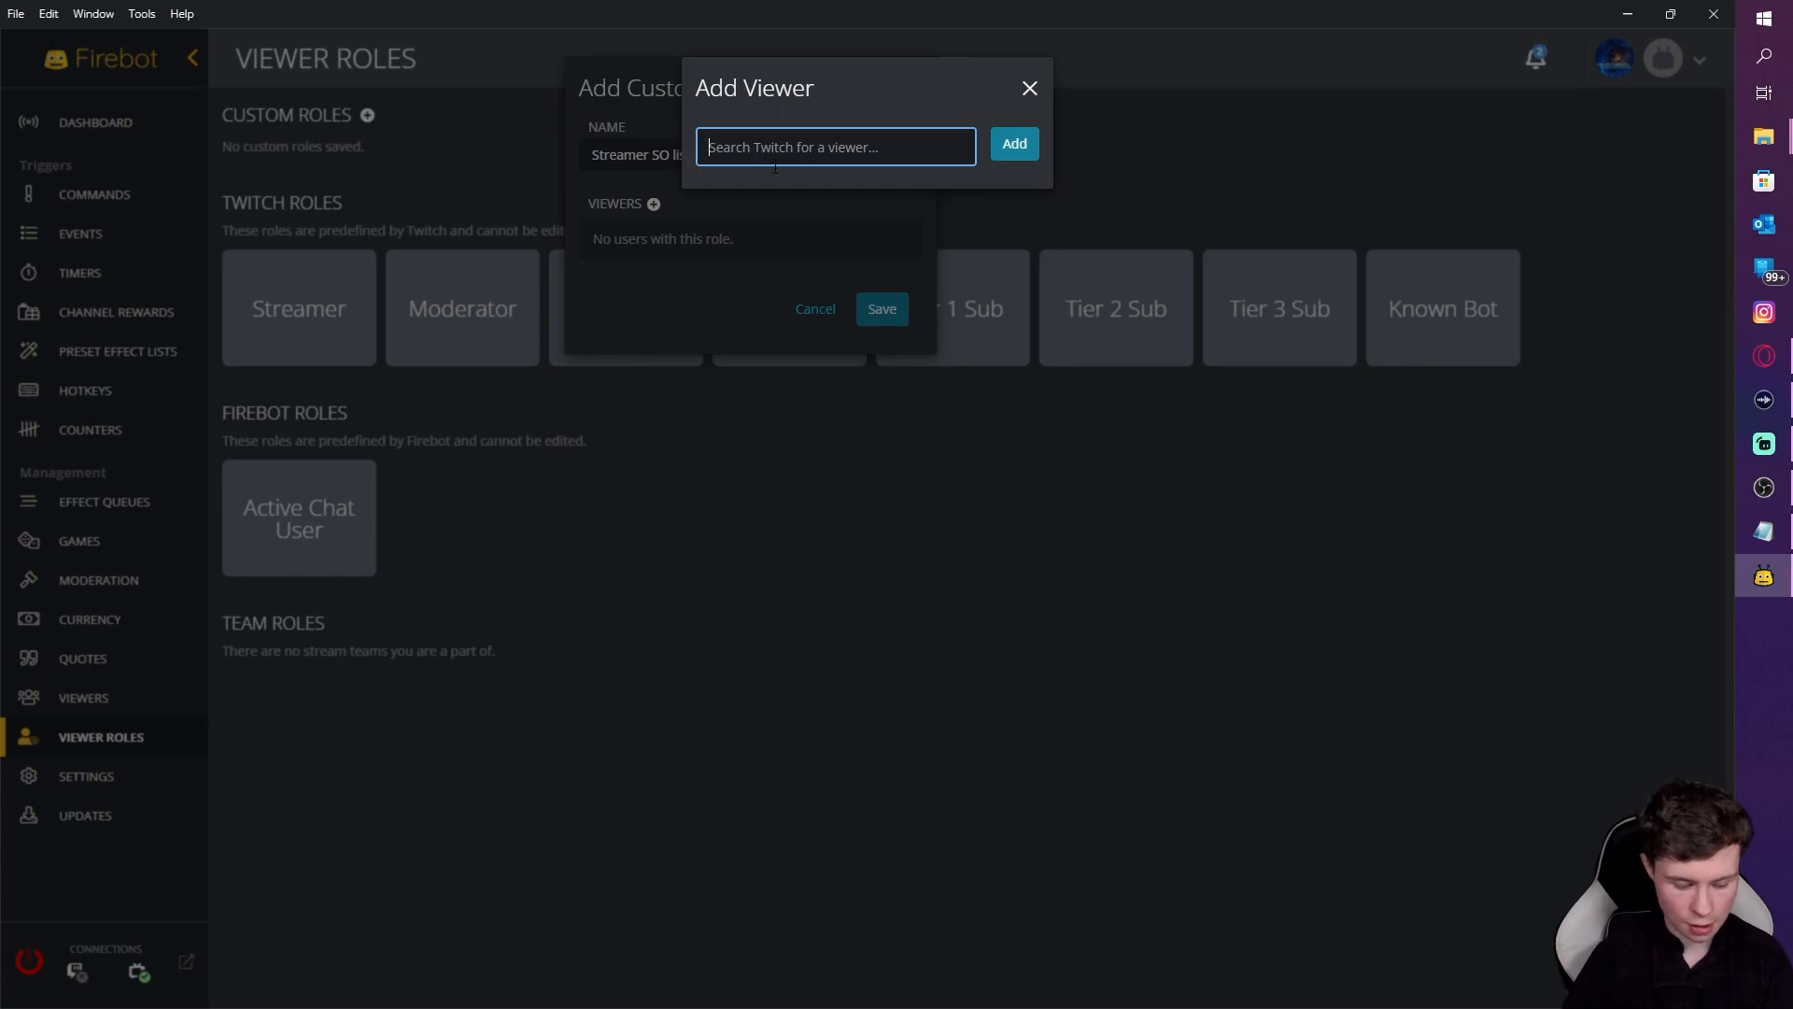
pyautogui.write('sna')
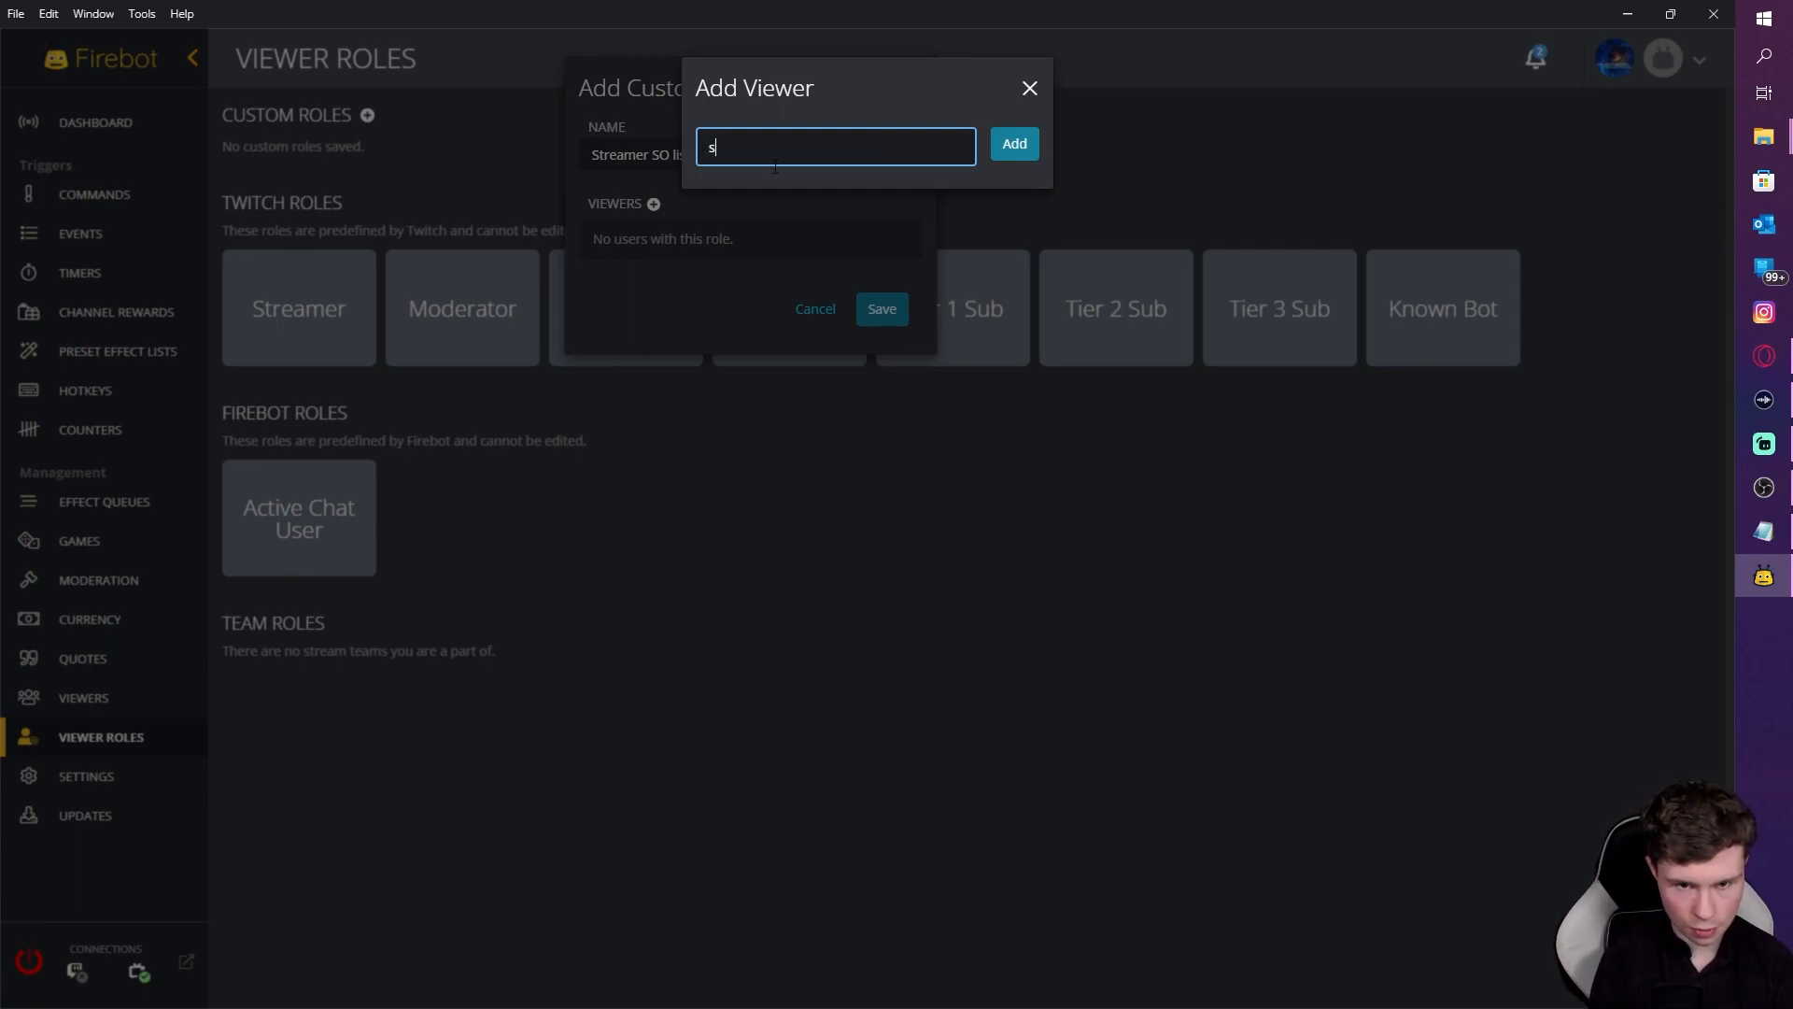
pyautogui.press('BackSpace')
pyautogui.press('BackSpace')
pyautogui.write('nakes')
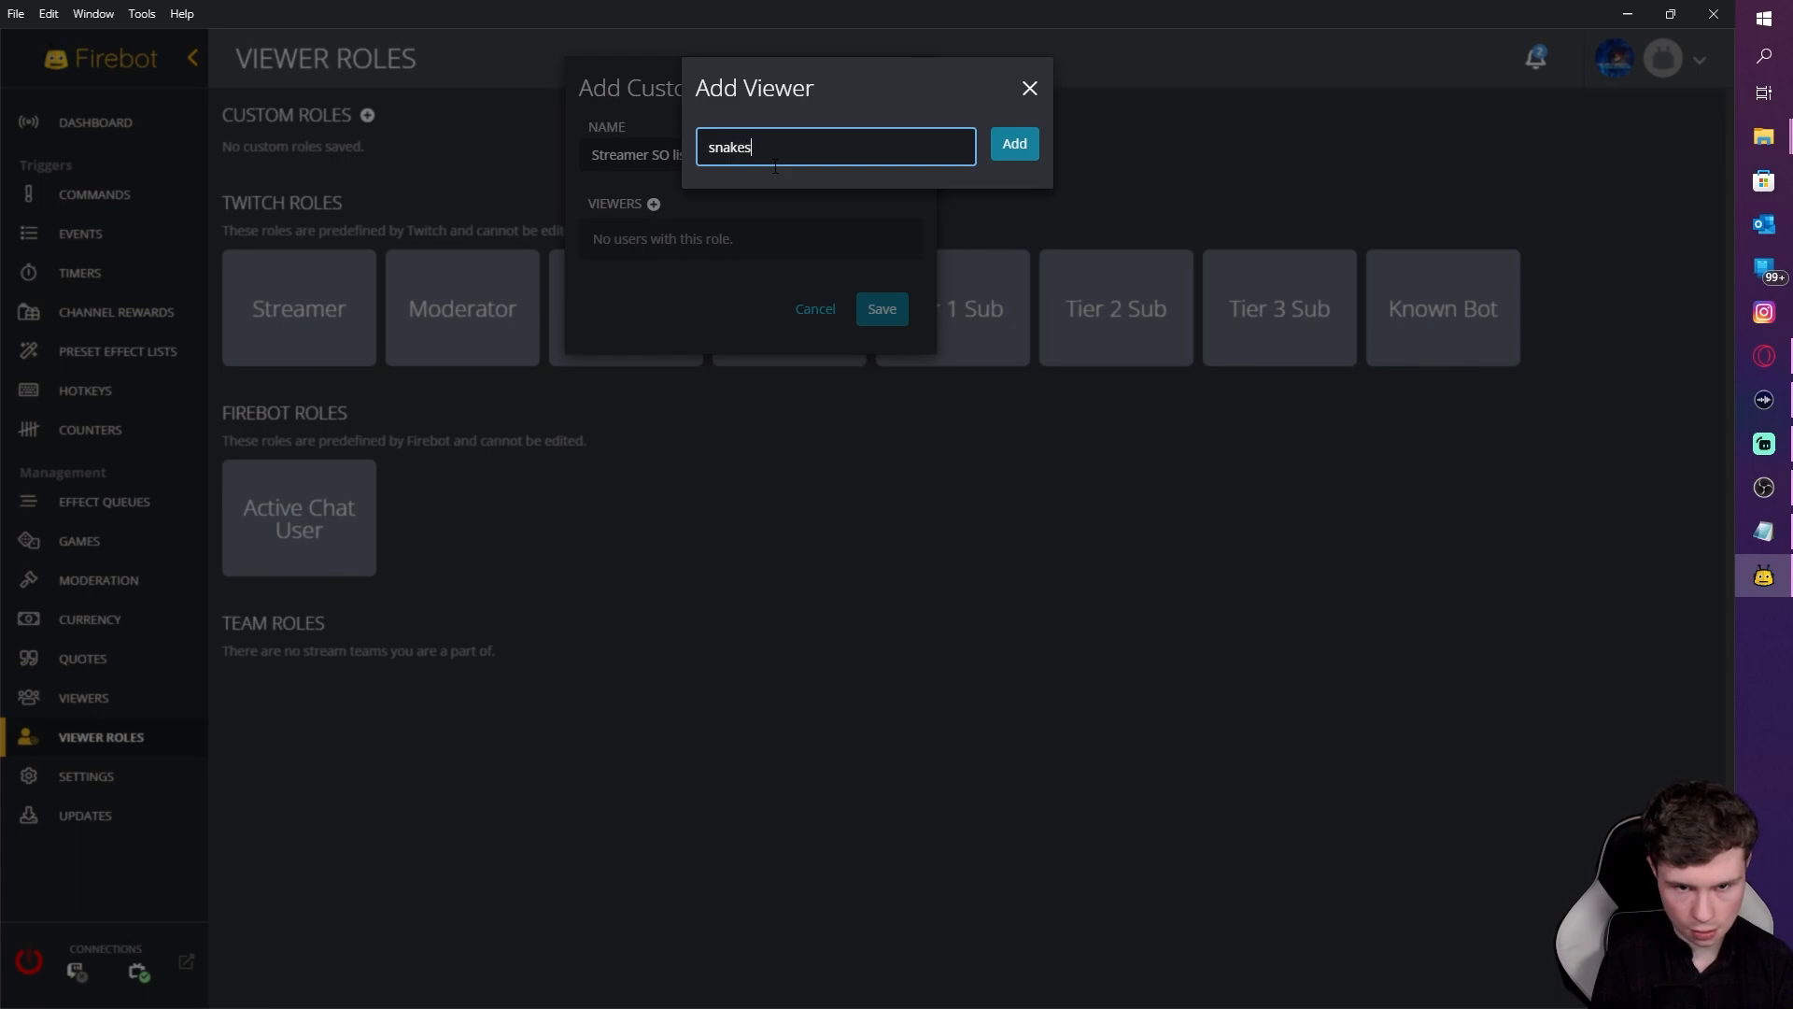
pyautogui.write('rule201')
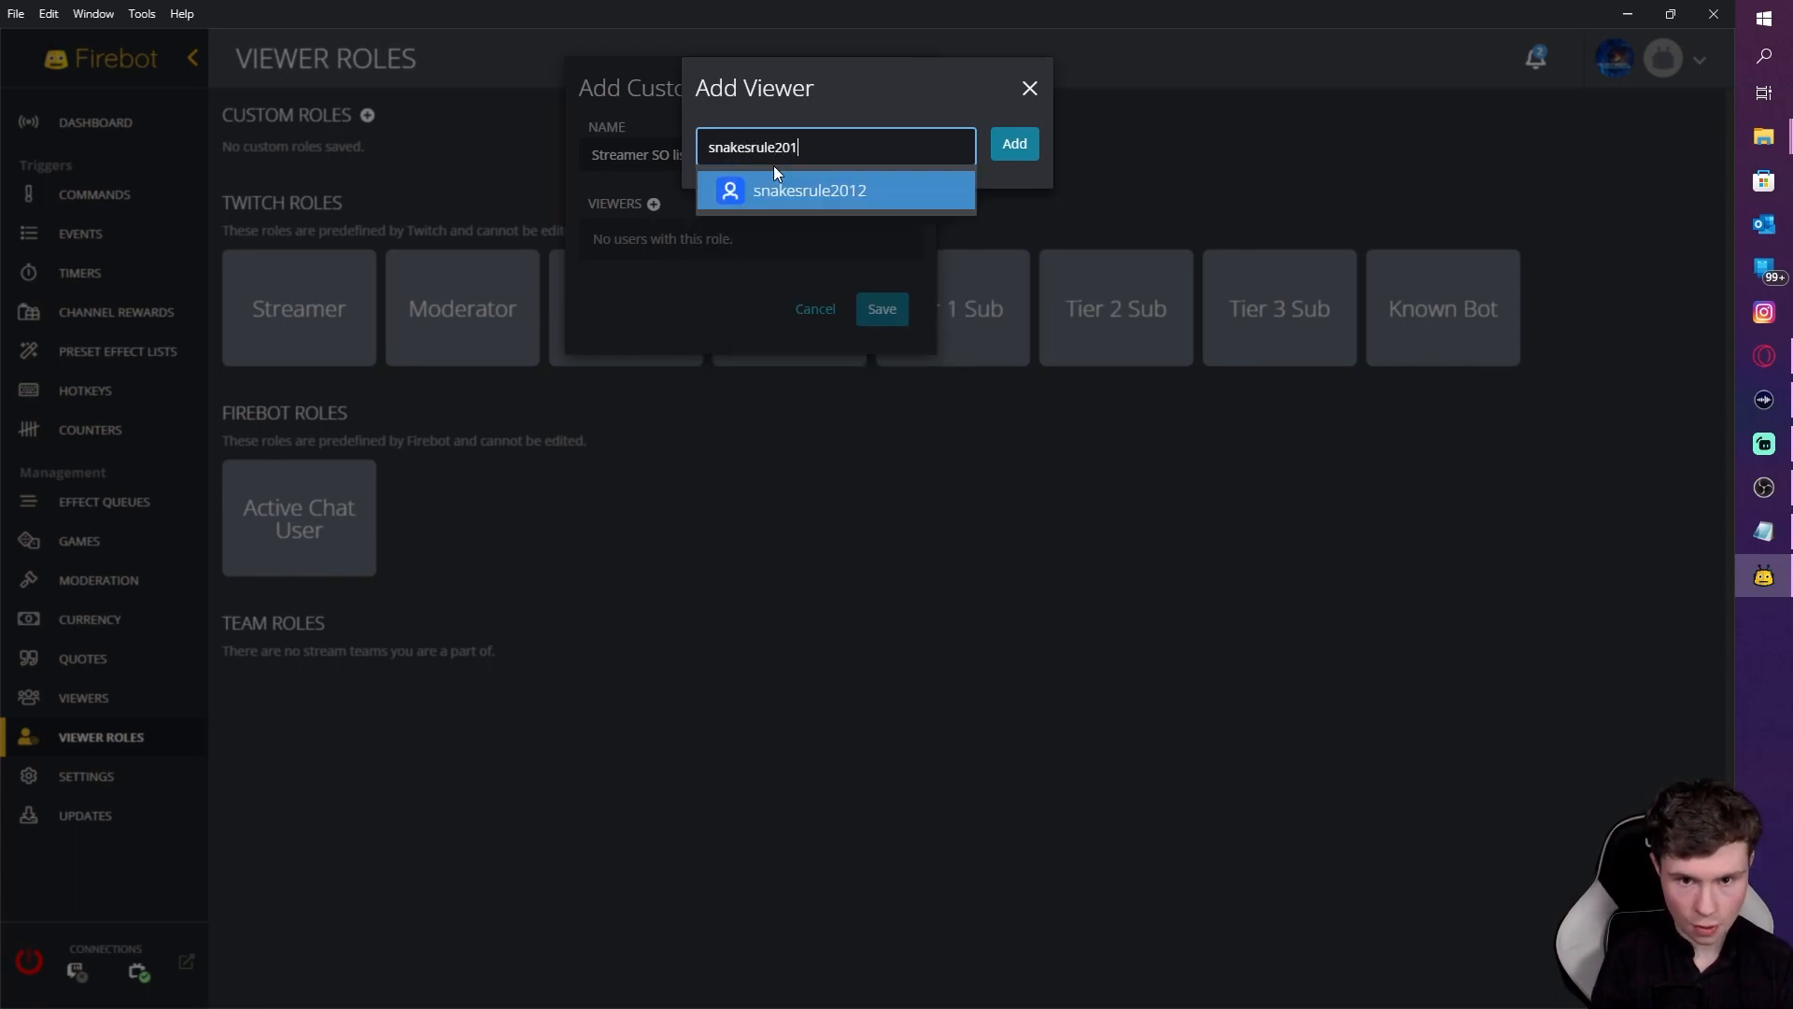
pyautogui.click(801, 202)
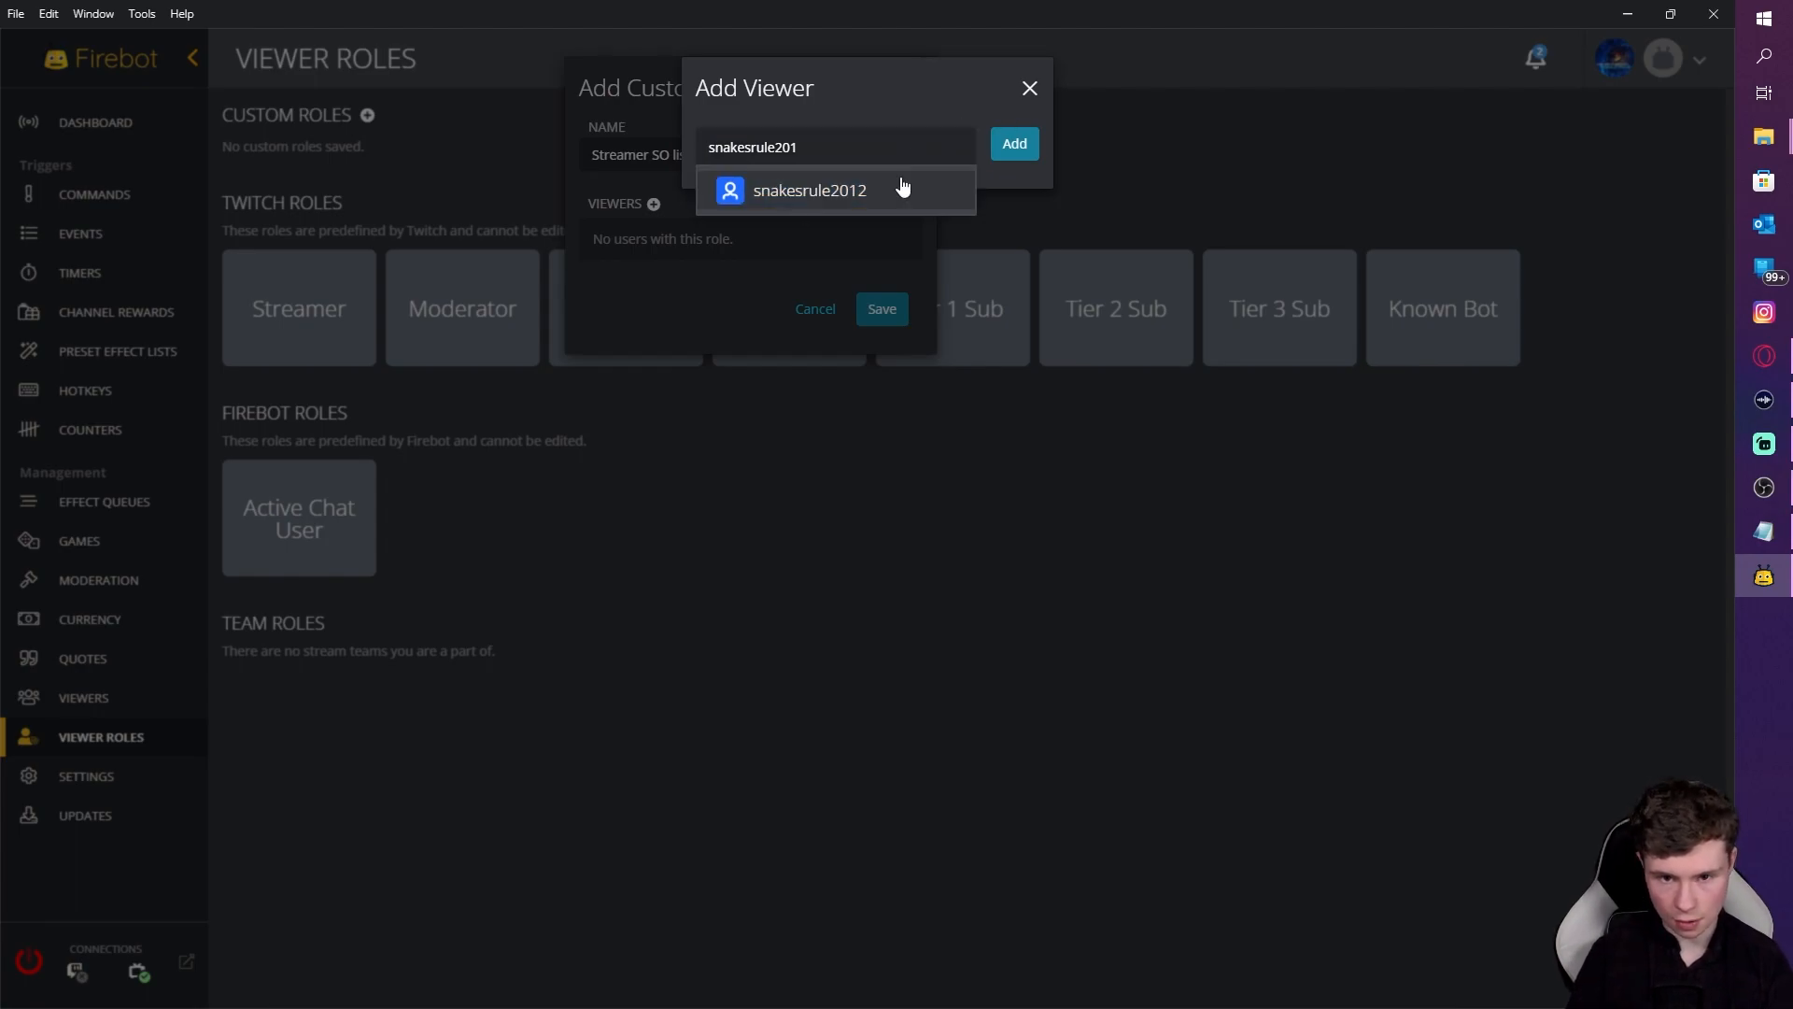
pyautogui.click(1016, 144)
pyautogui.click(996, 309)
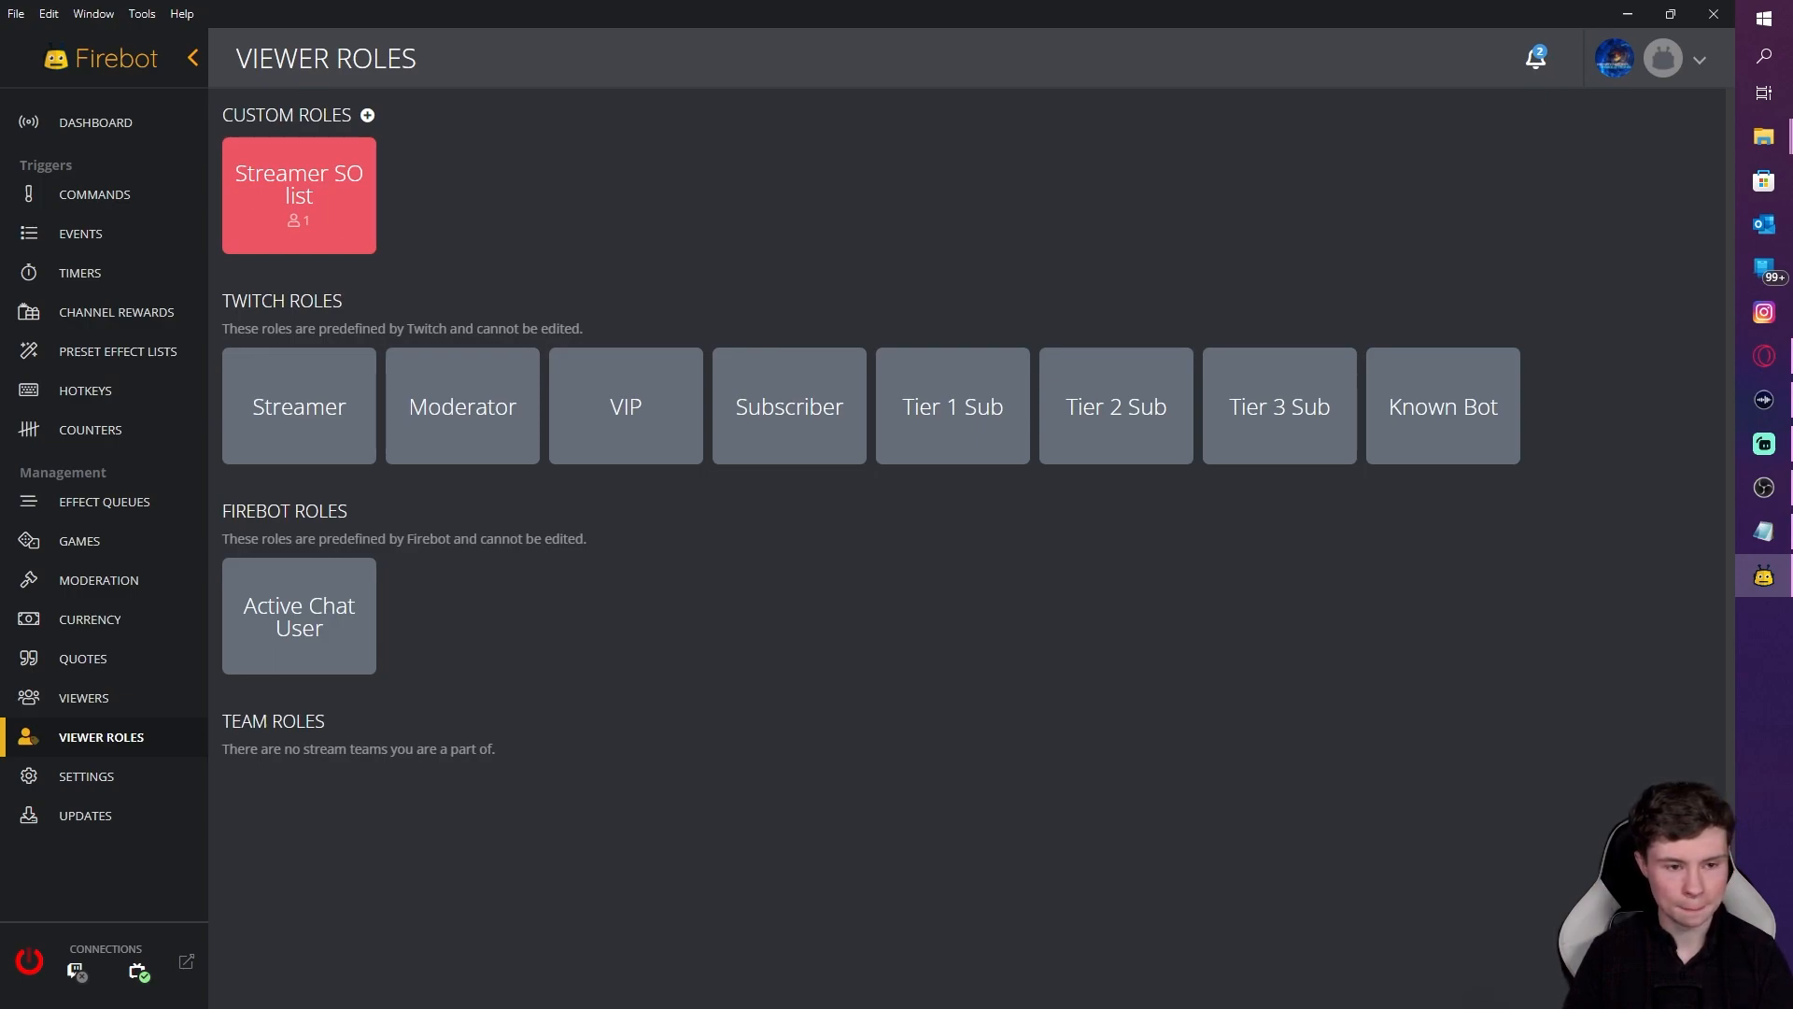
# Step: On the Events page, create a new event triggered by Twitch Follow
pyautogui.click(116, 240)
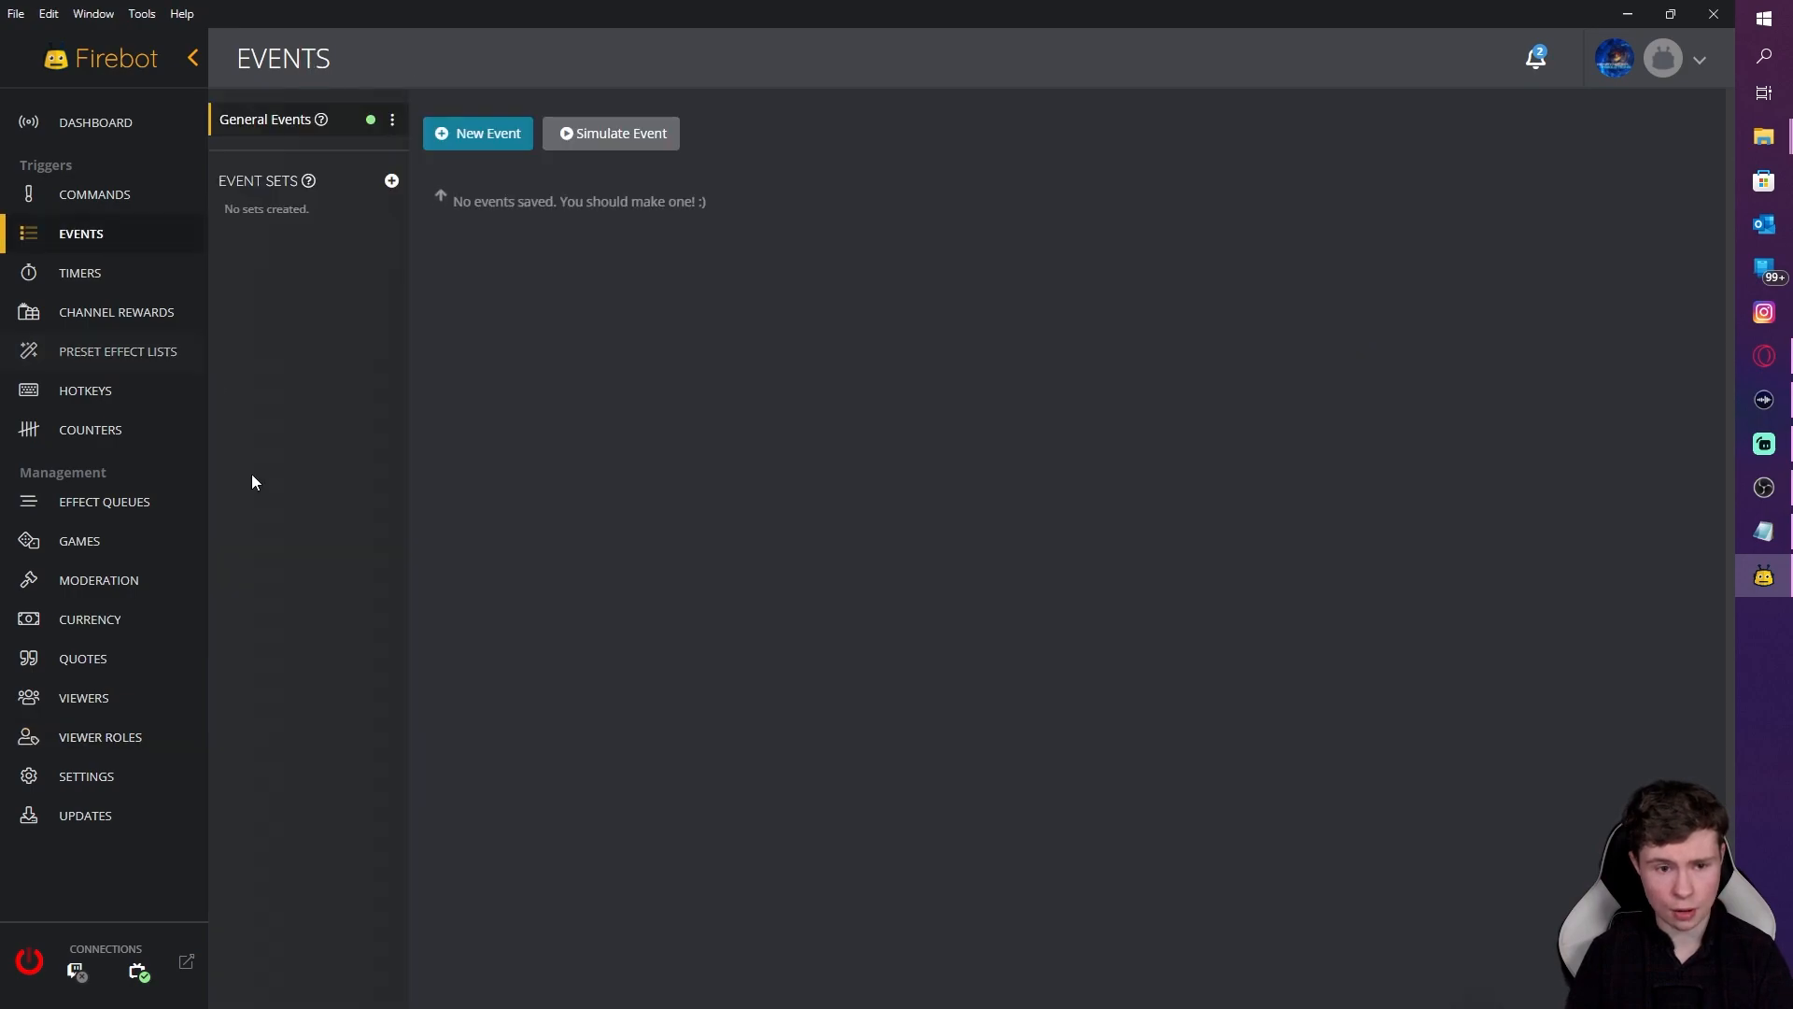
pyautogui.click(507, 137)
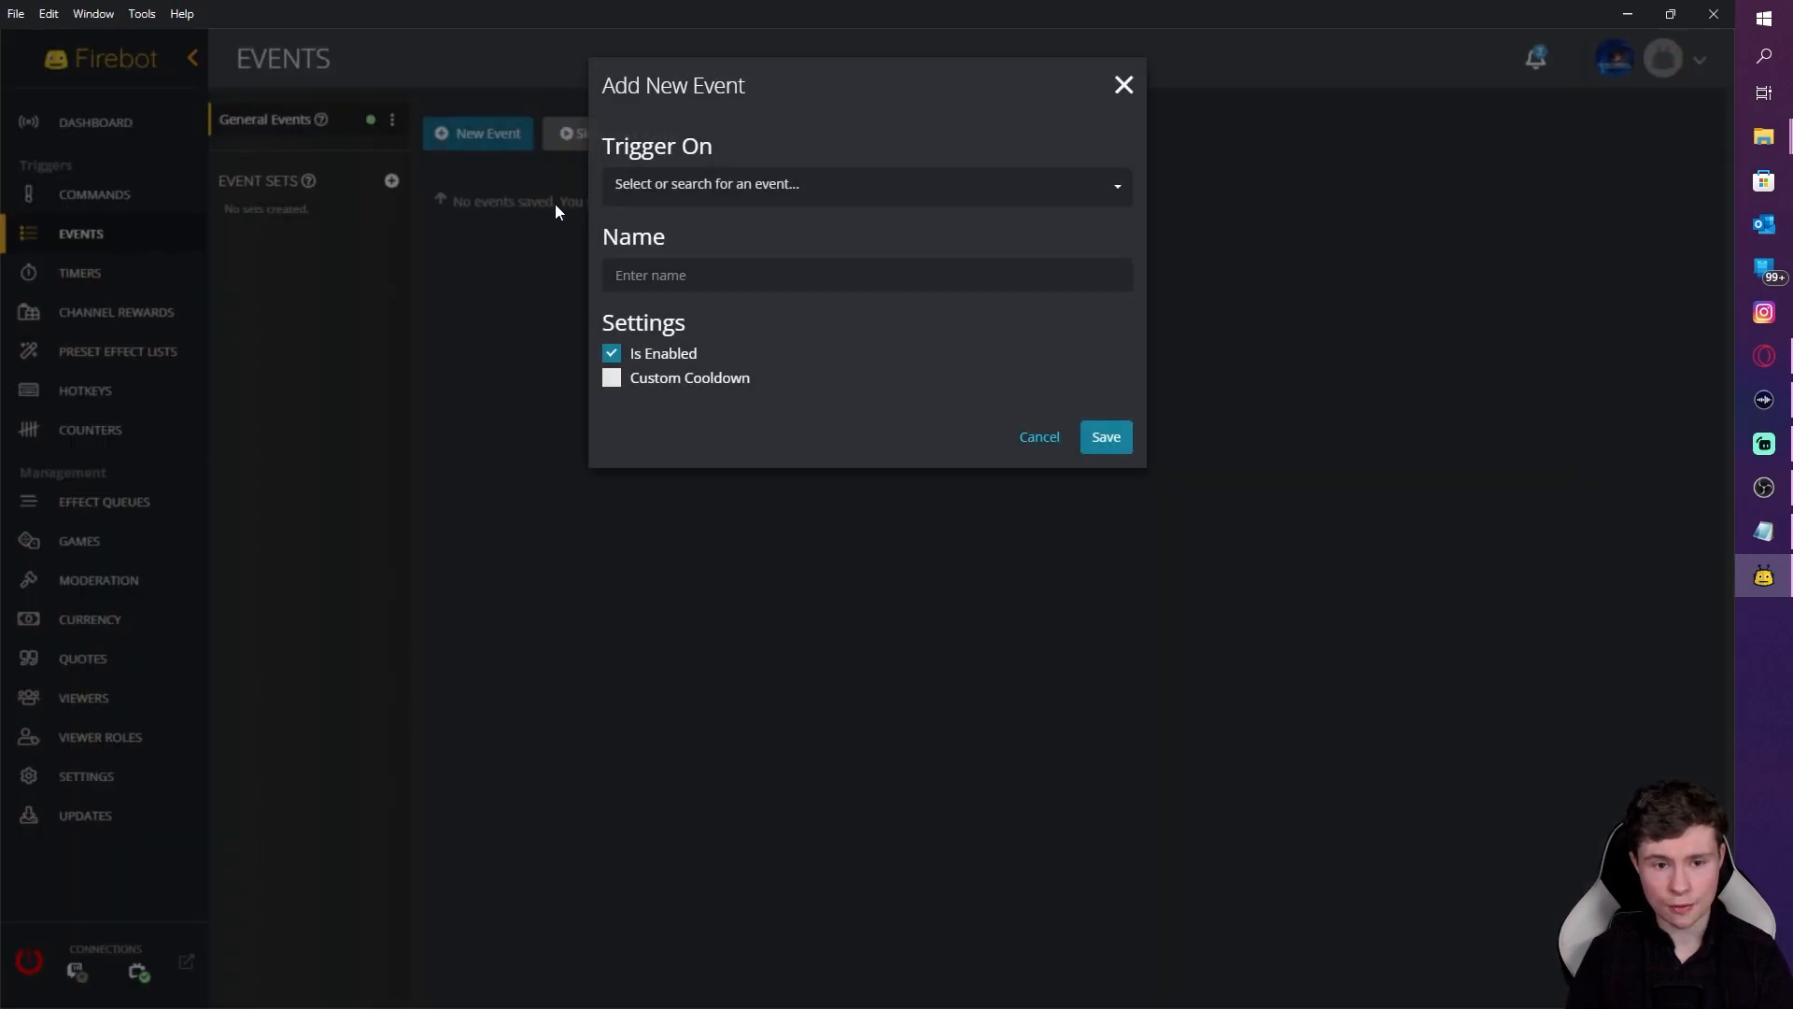
pyautogui.click(783, 192)
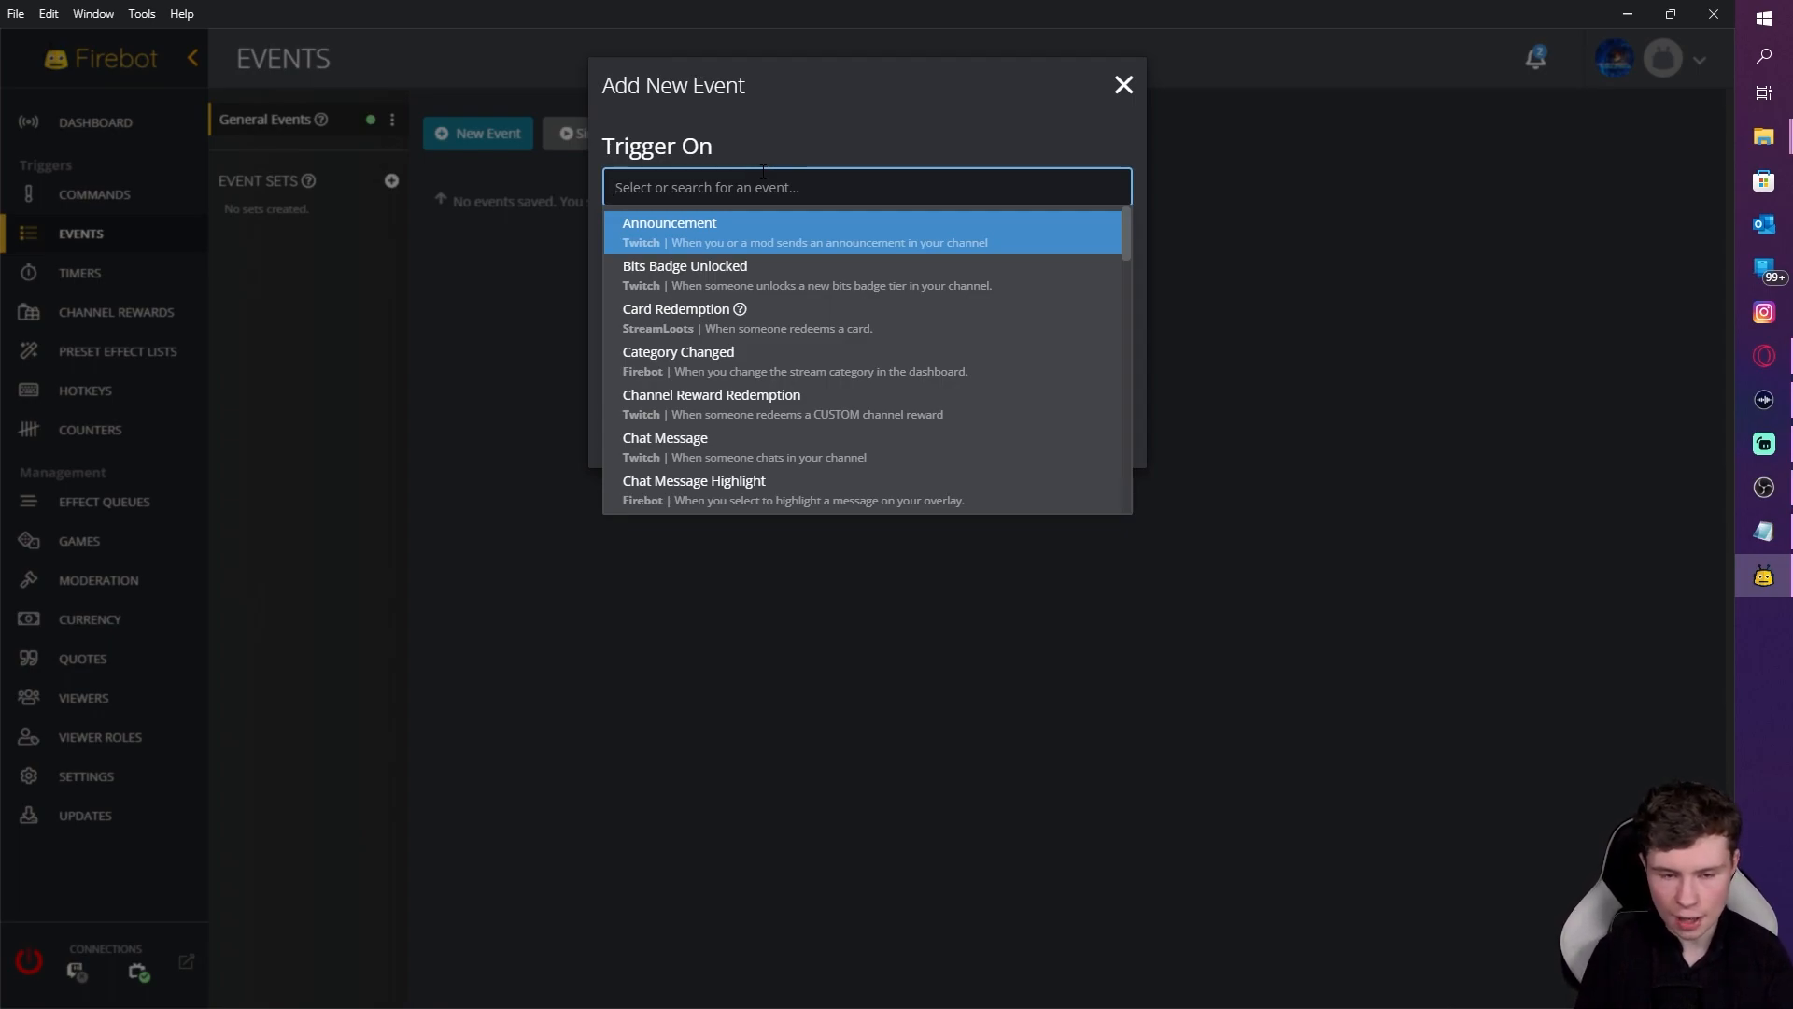
pyautogui.write('f')
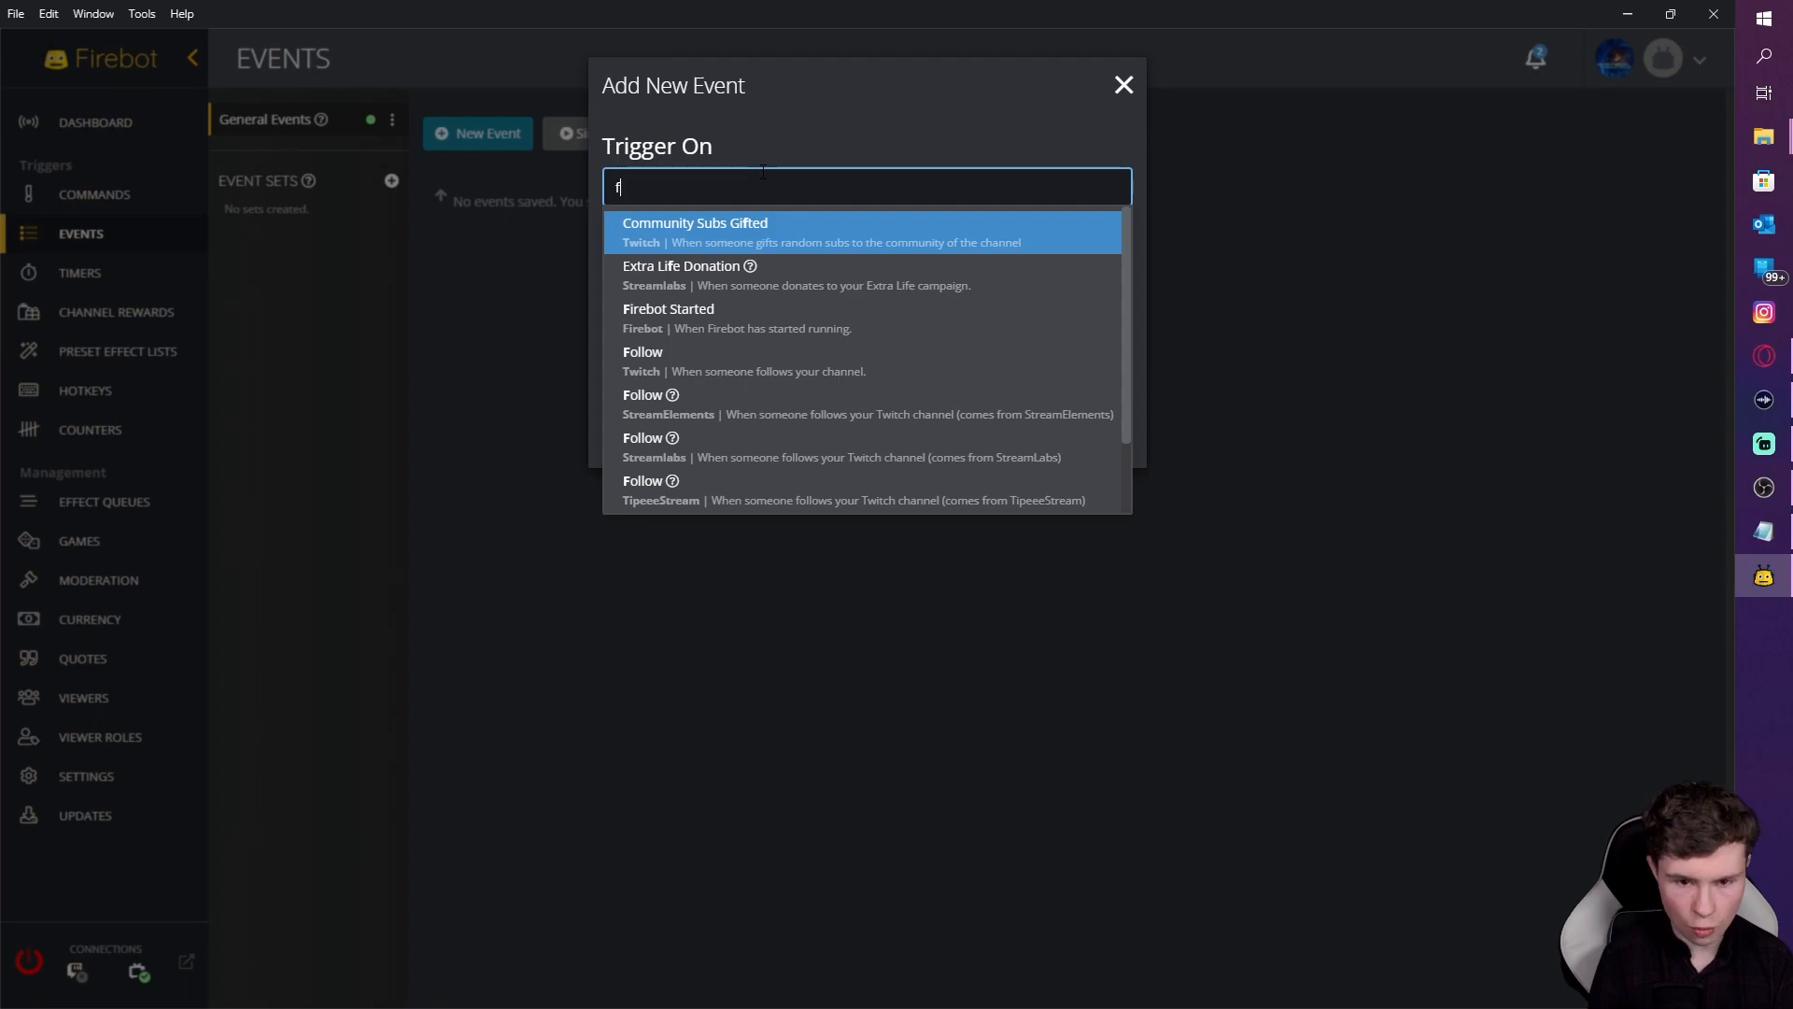
pyautogui.write('ollow')
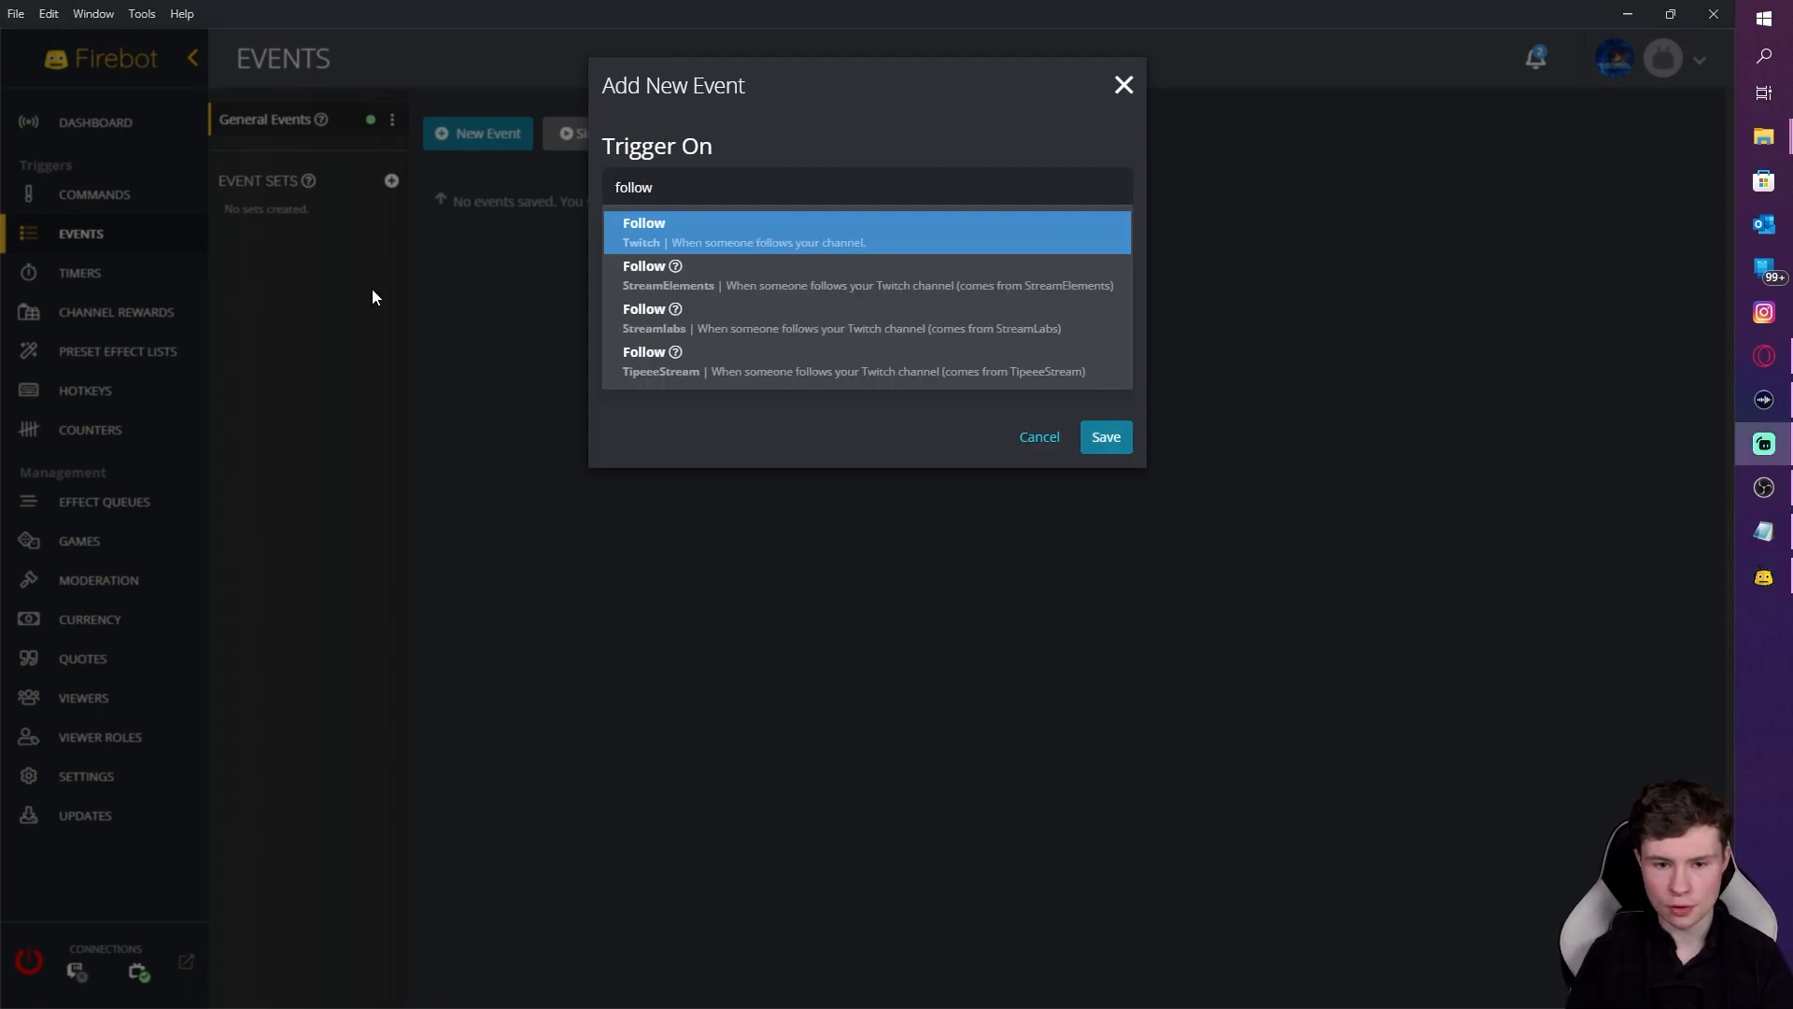
pyautogui.click(693, 239)
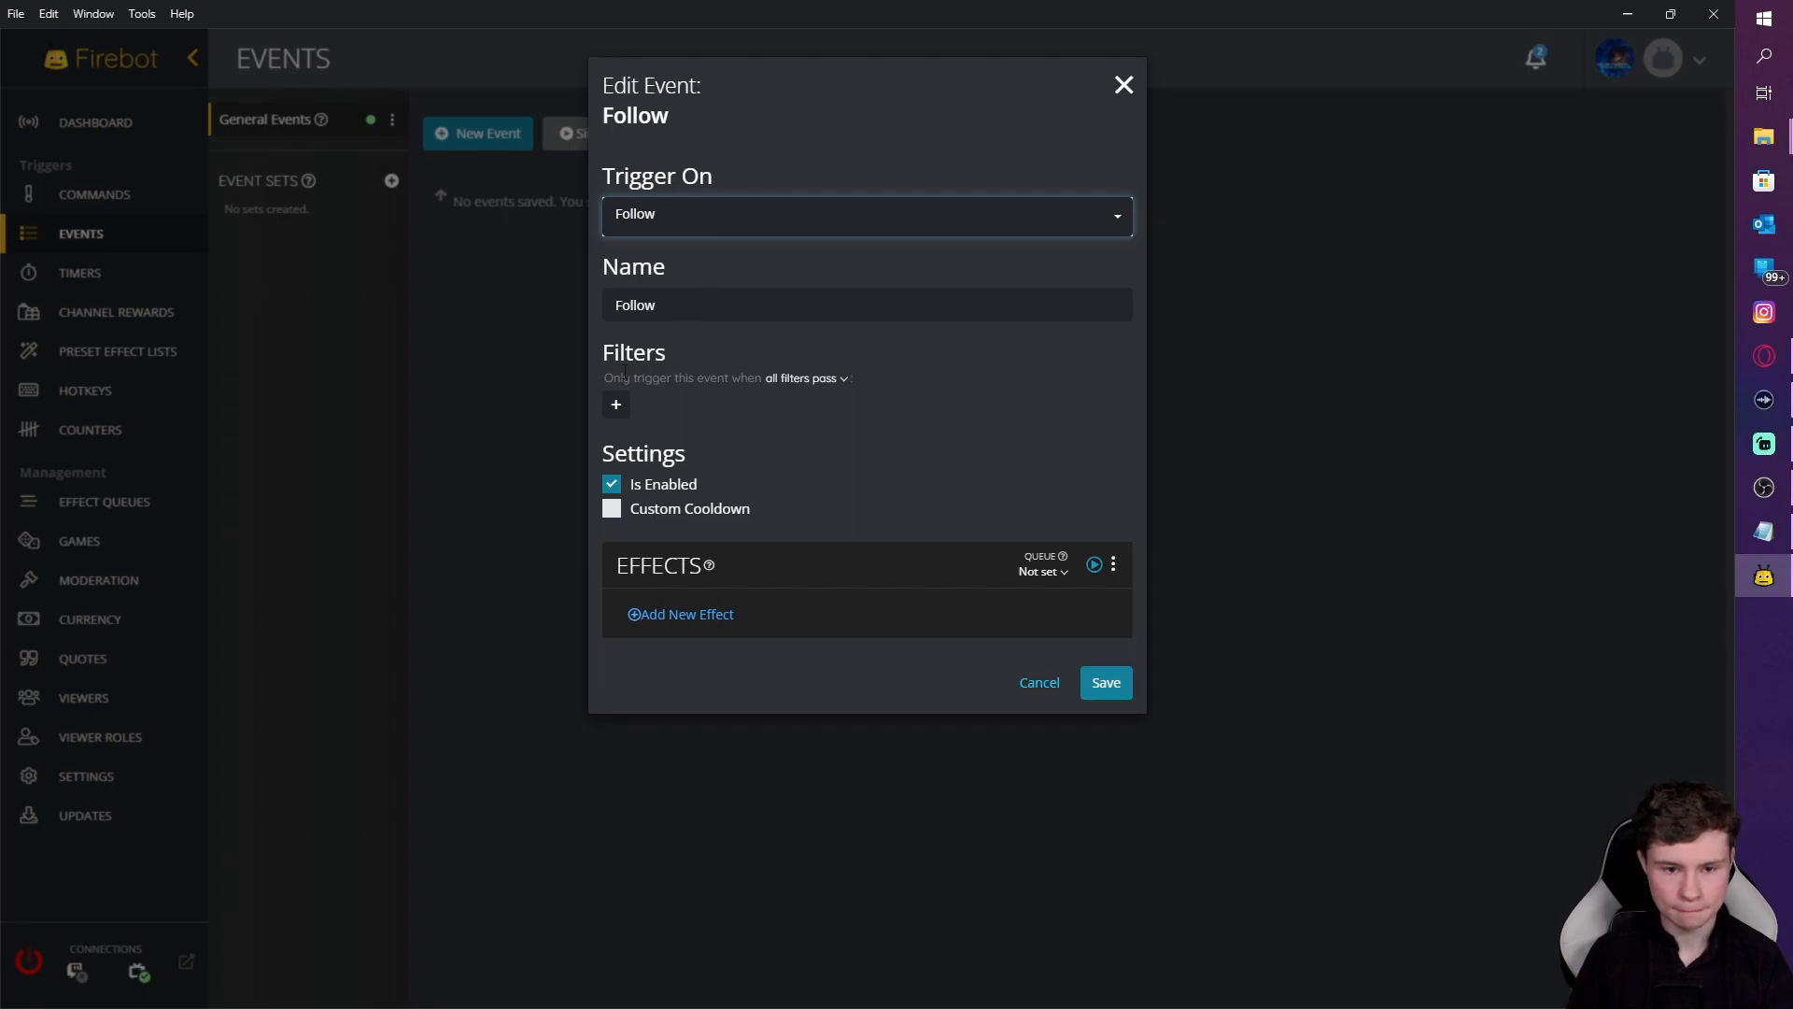
# Step: Give it a Run Effect List effect running the Follow preset list, and save
pyautogui.click(668, 613)
pyautogui.write('run ')
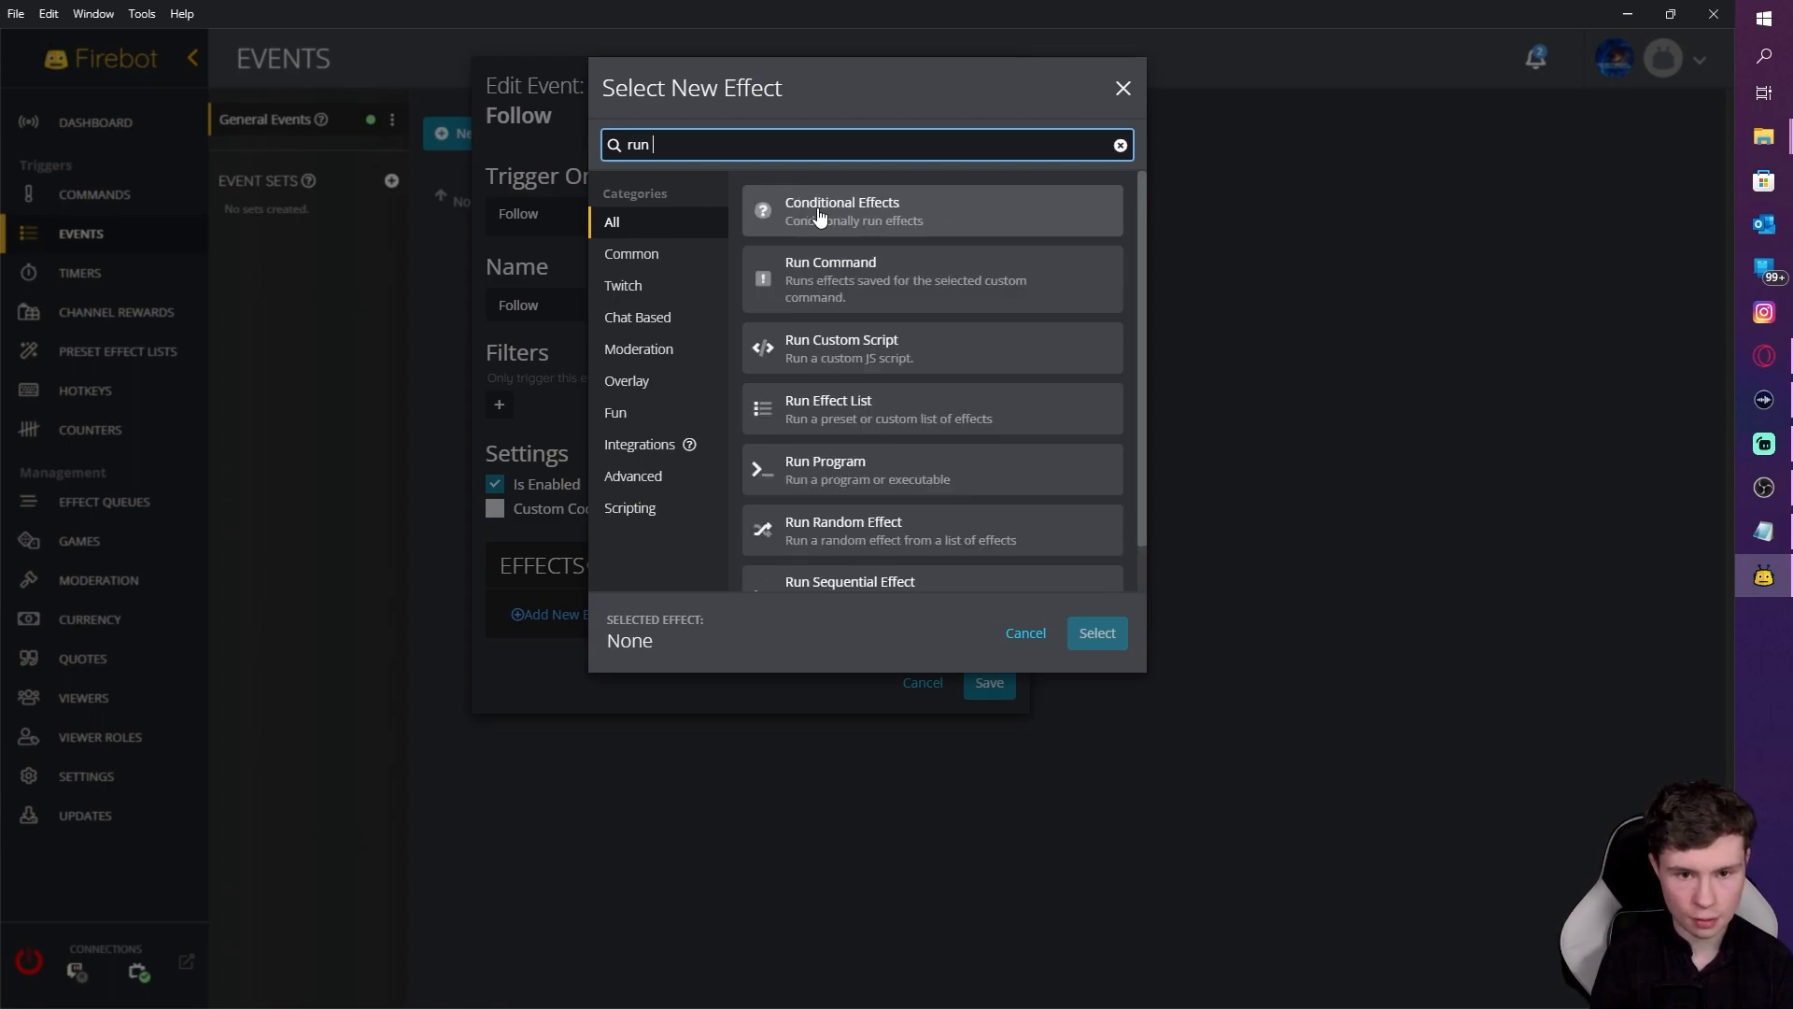
pyautogui.write('eff')
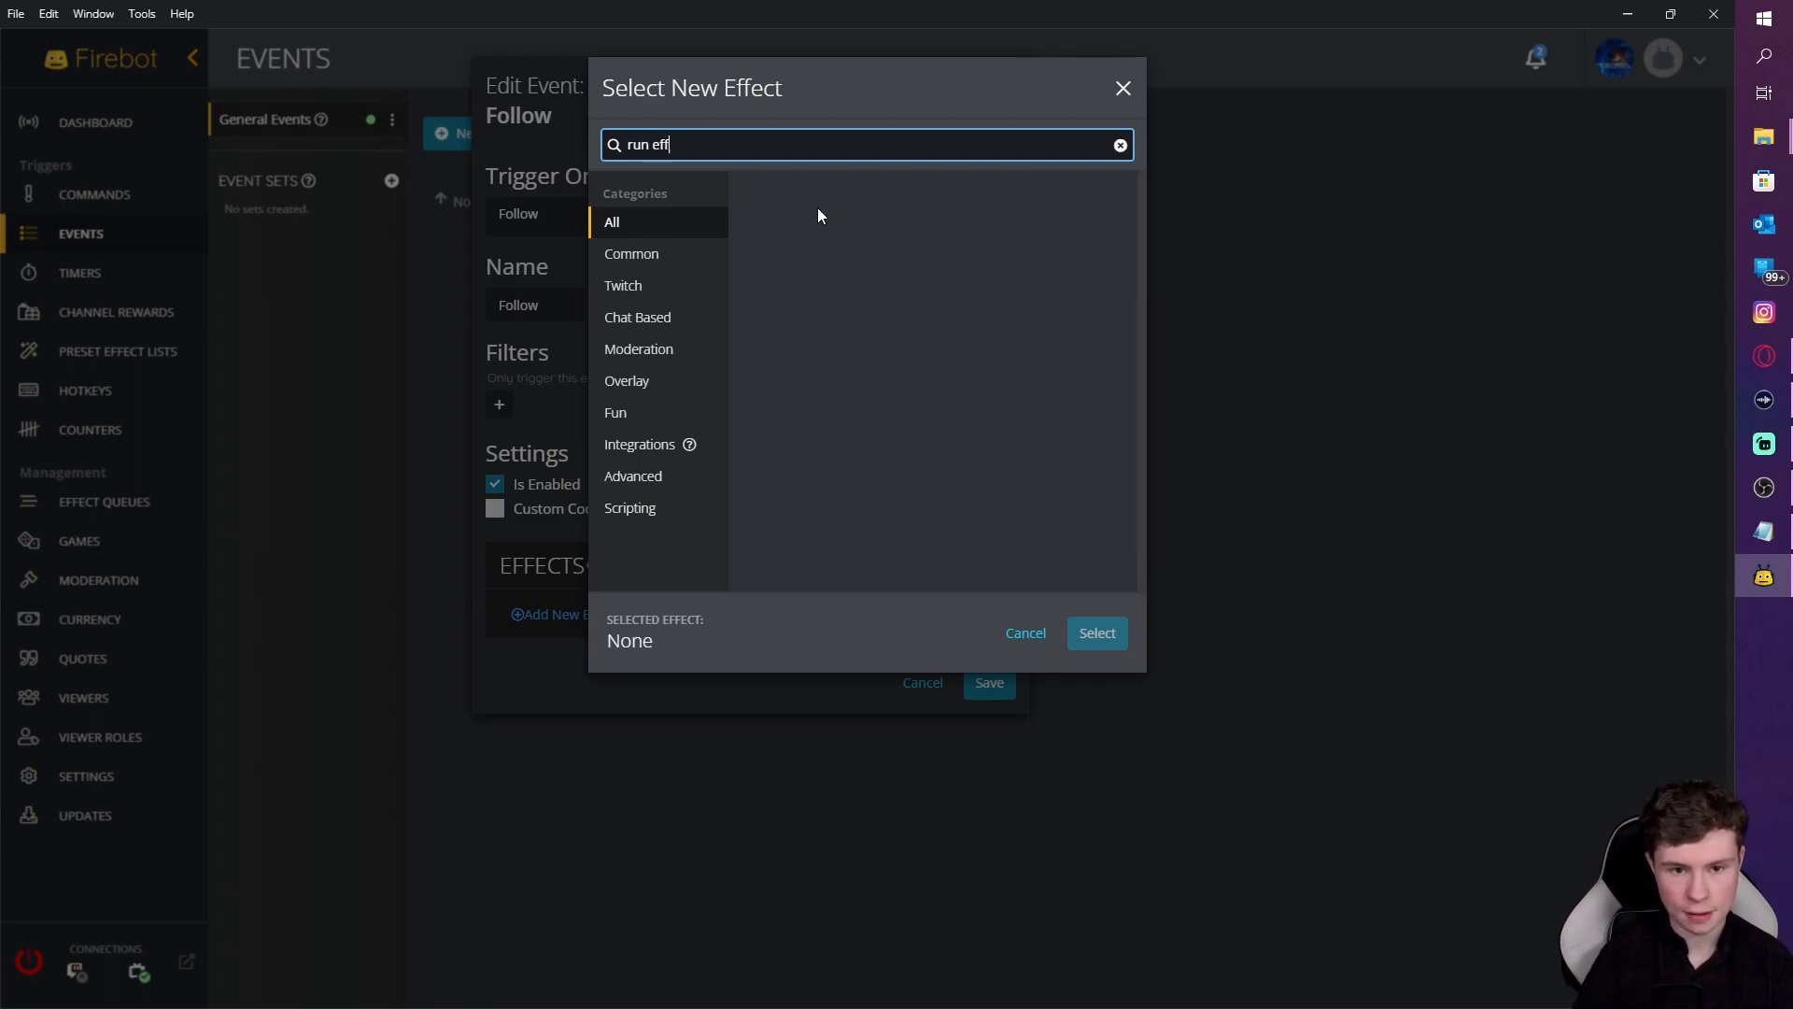
pyautogui.click(884, 278)
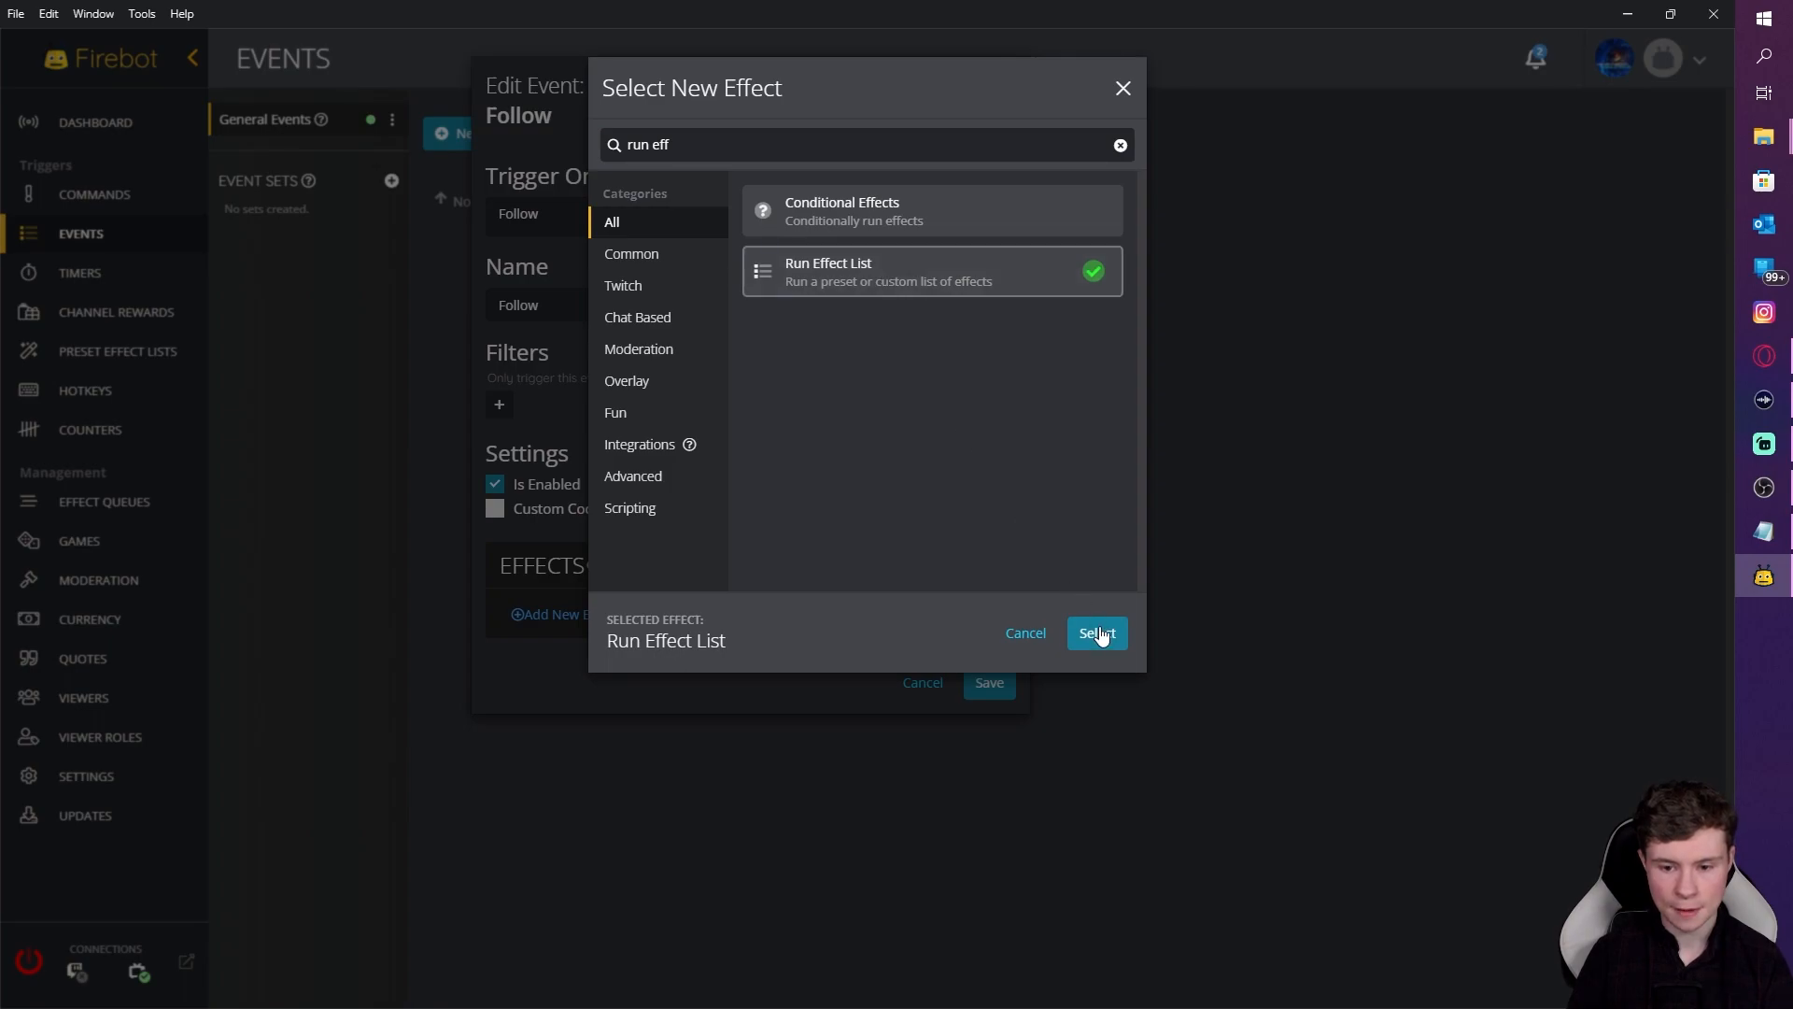
pyautogui.click(1099, 632)
pyautogui.click(659, 278)
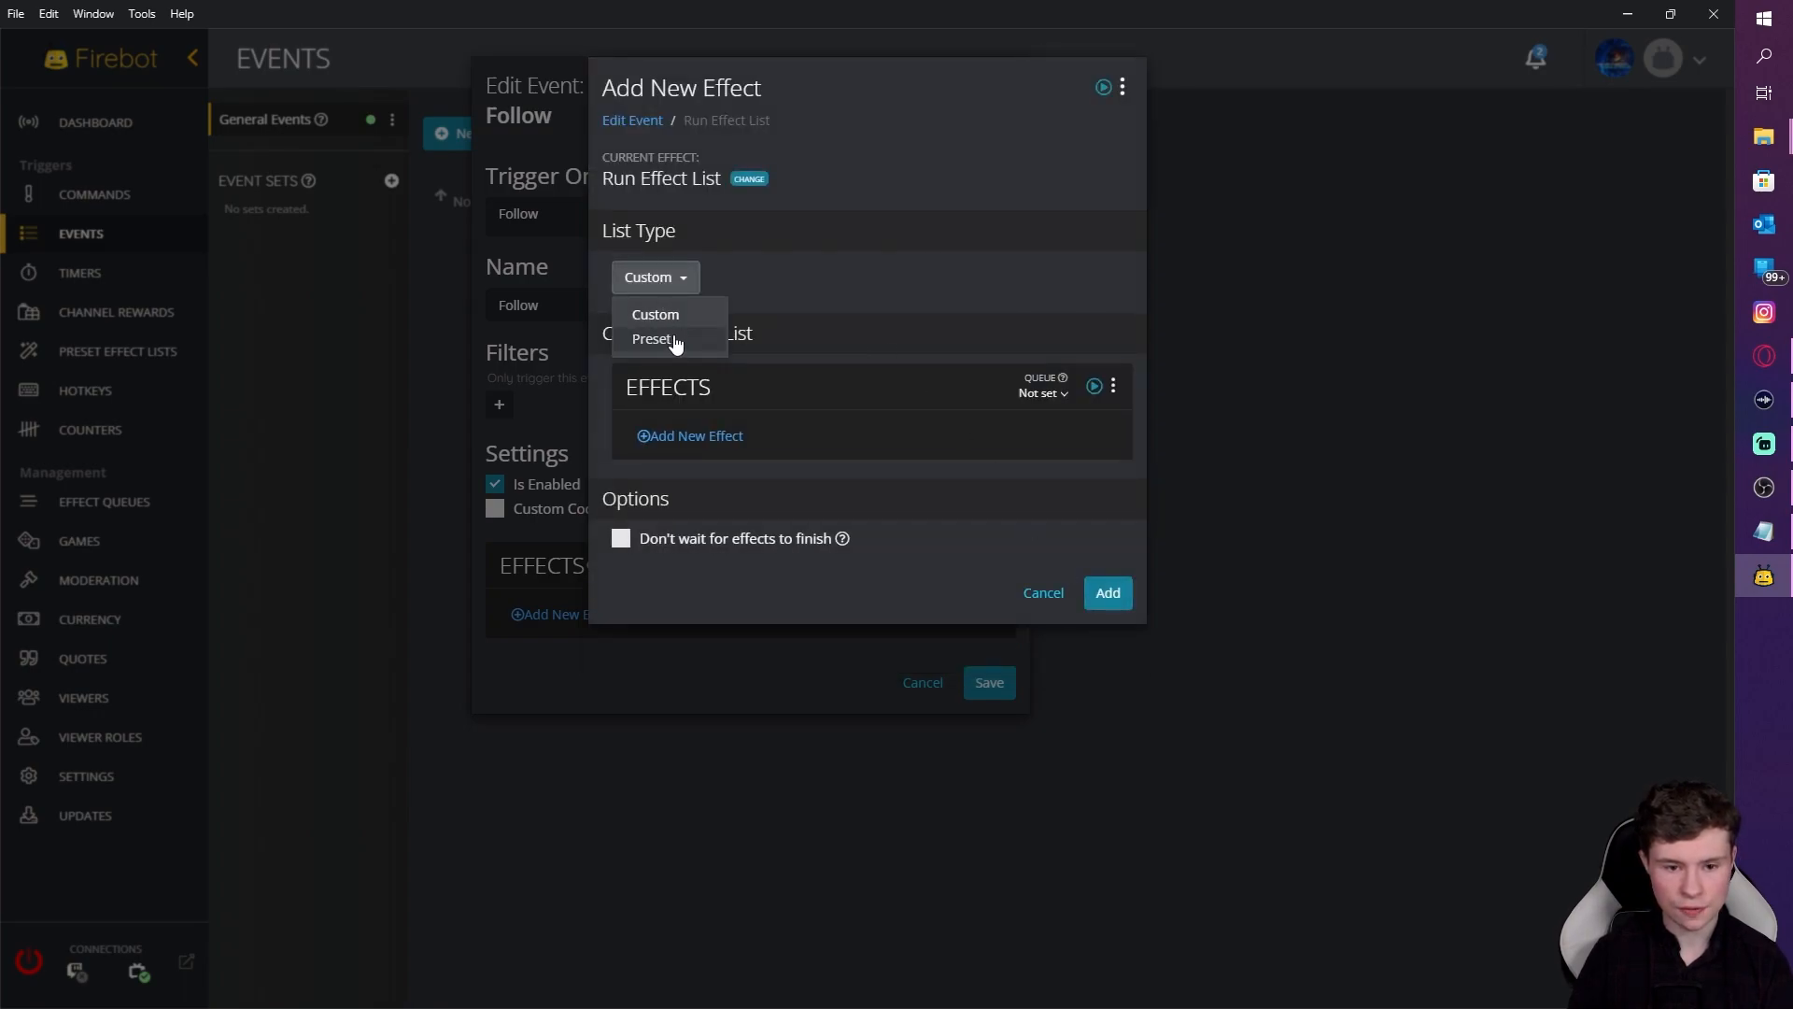
pyautogui.click(676, 340)
pyautogui.click(695, 387)
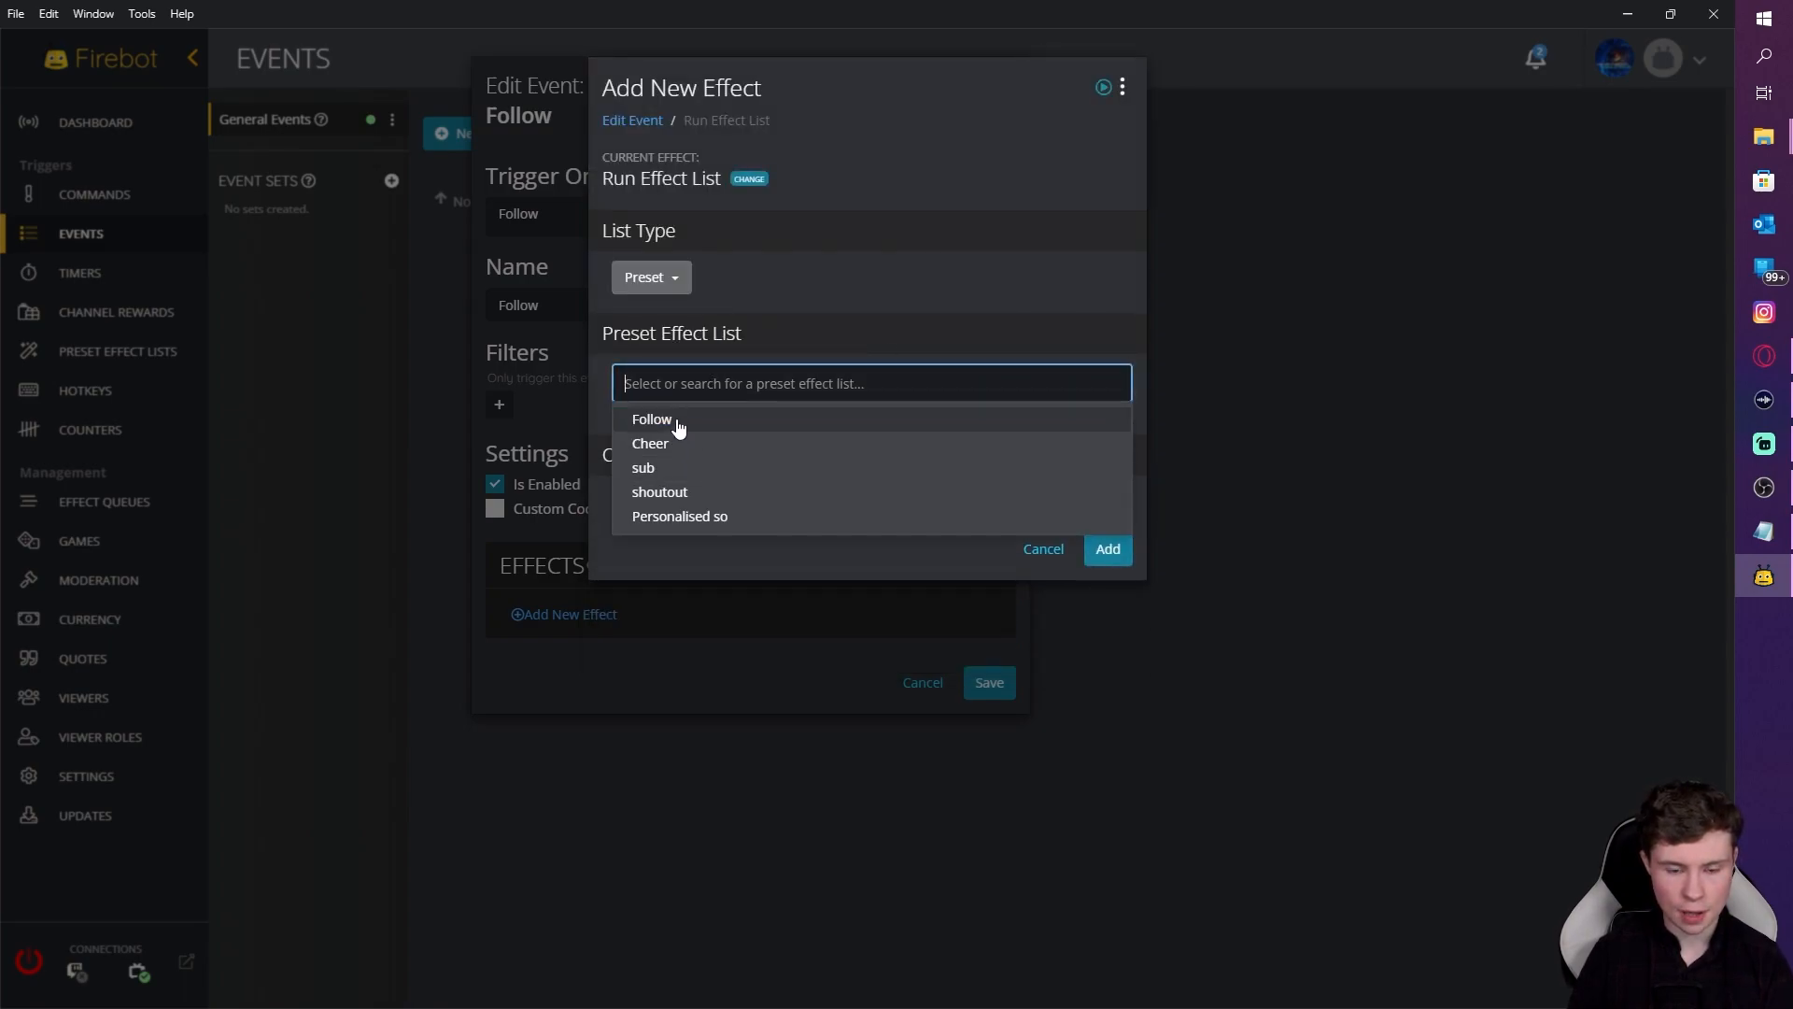
pyautogui.click(679, 422)
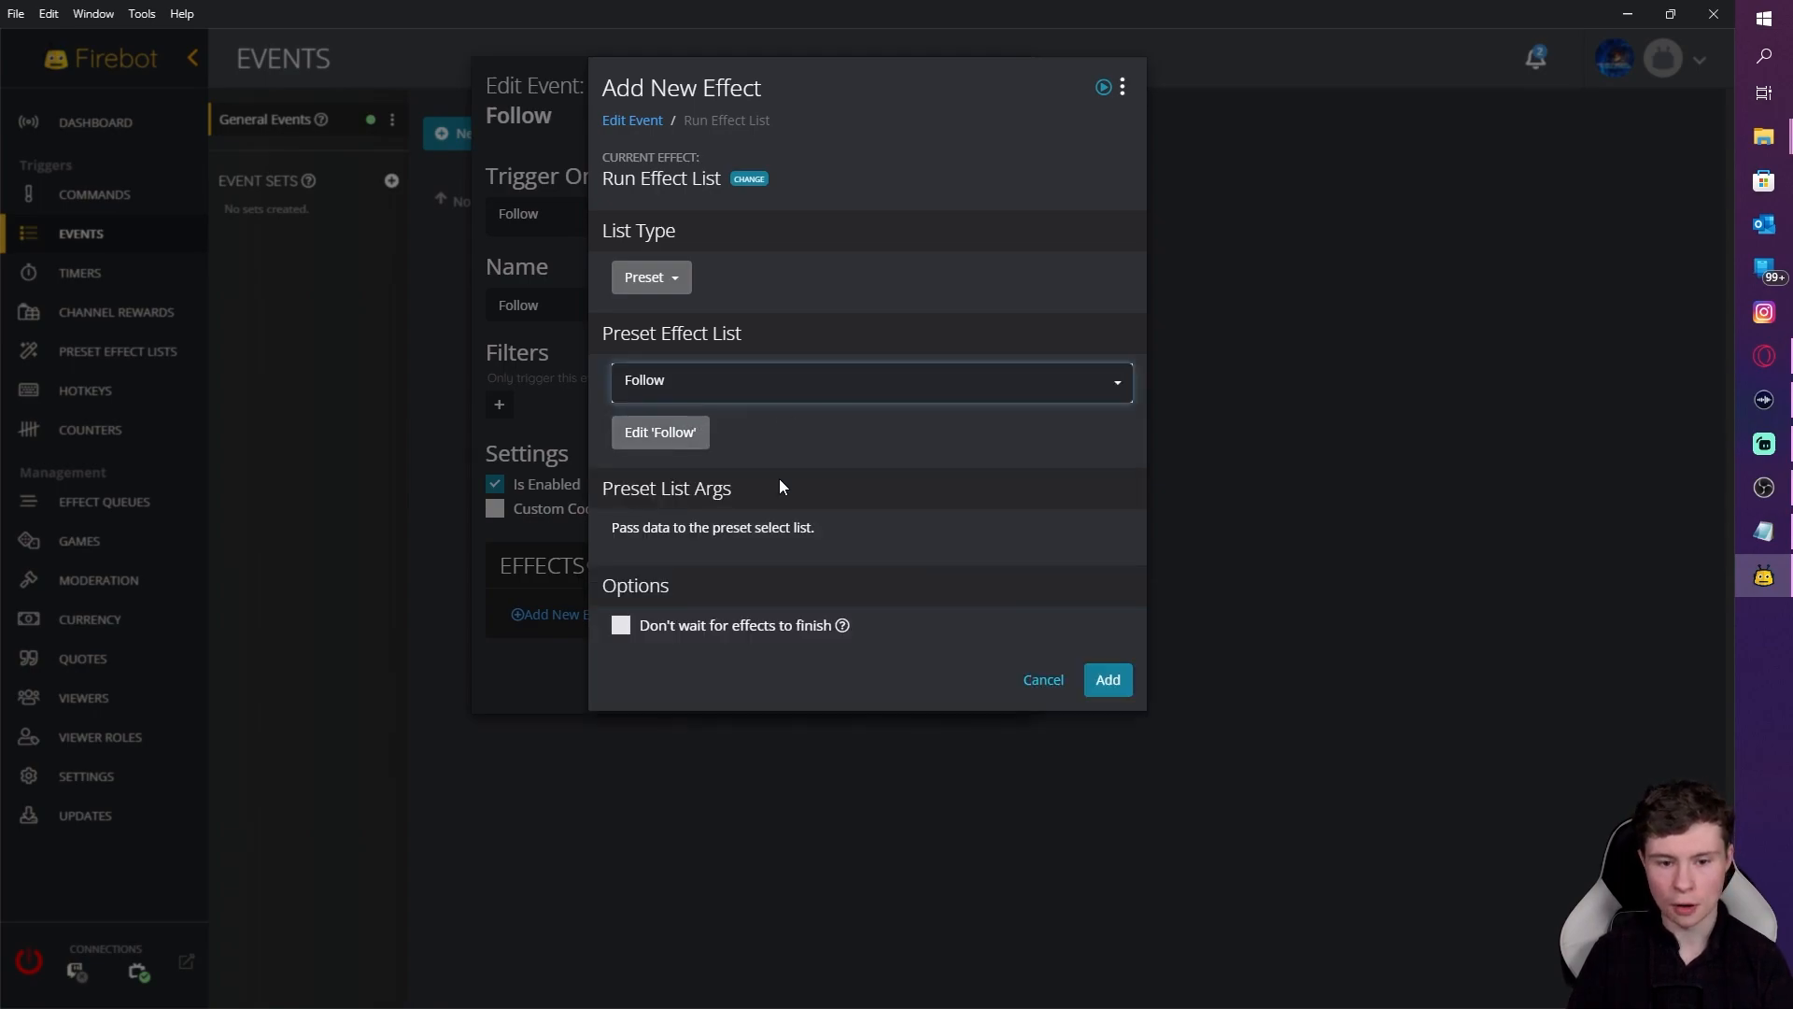
pyautogui.click(1109, 680)
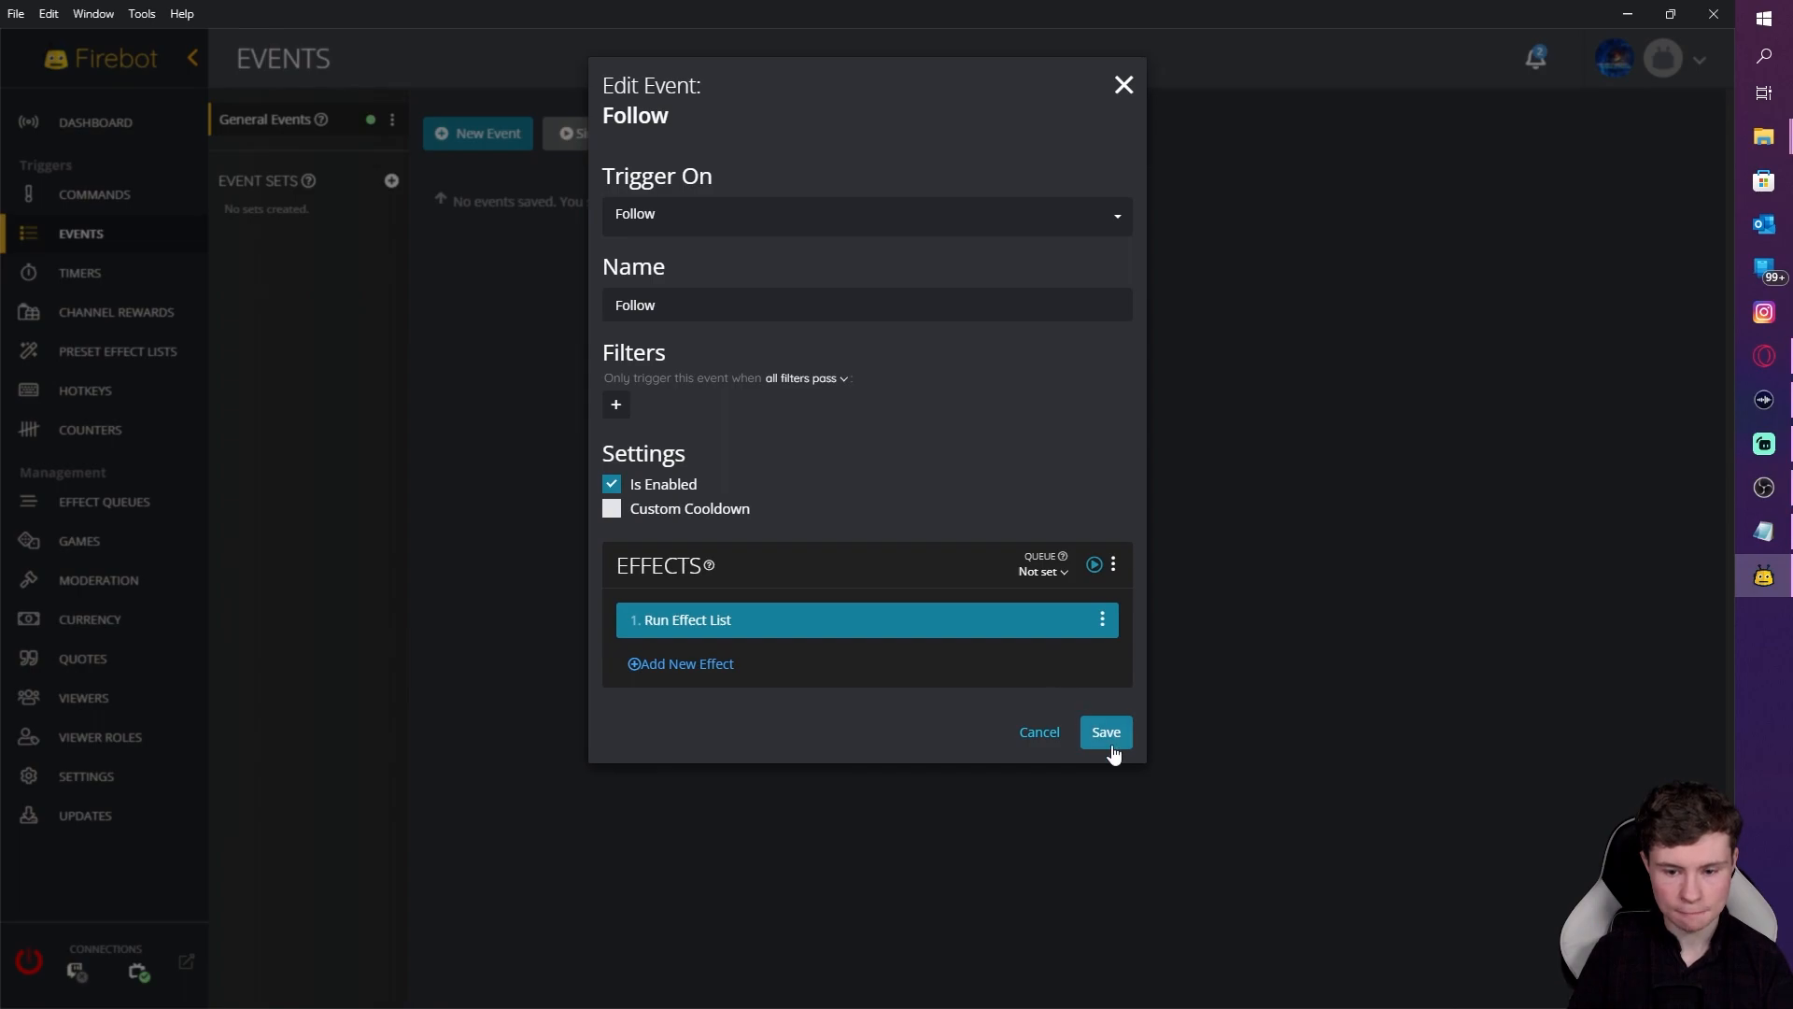
pyautogui.click(1105, 733)
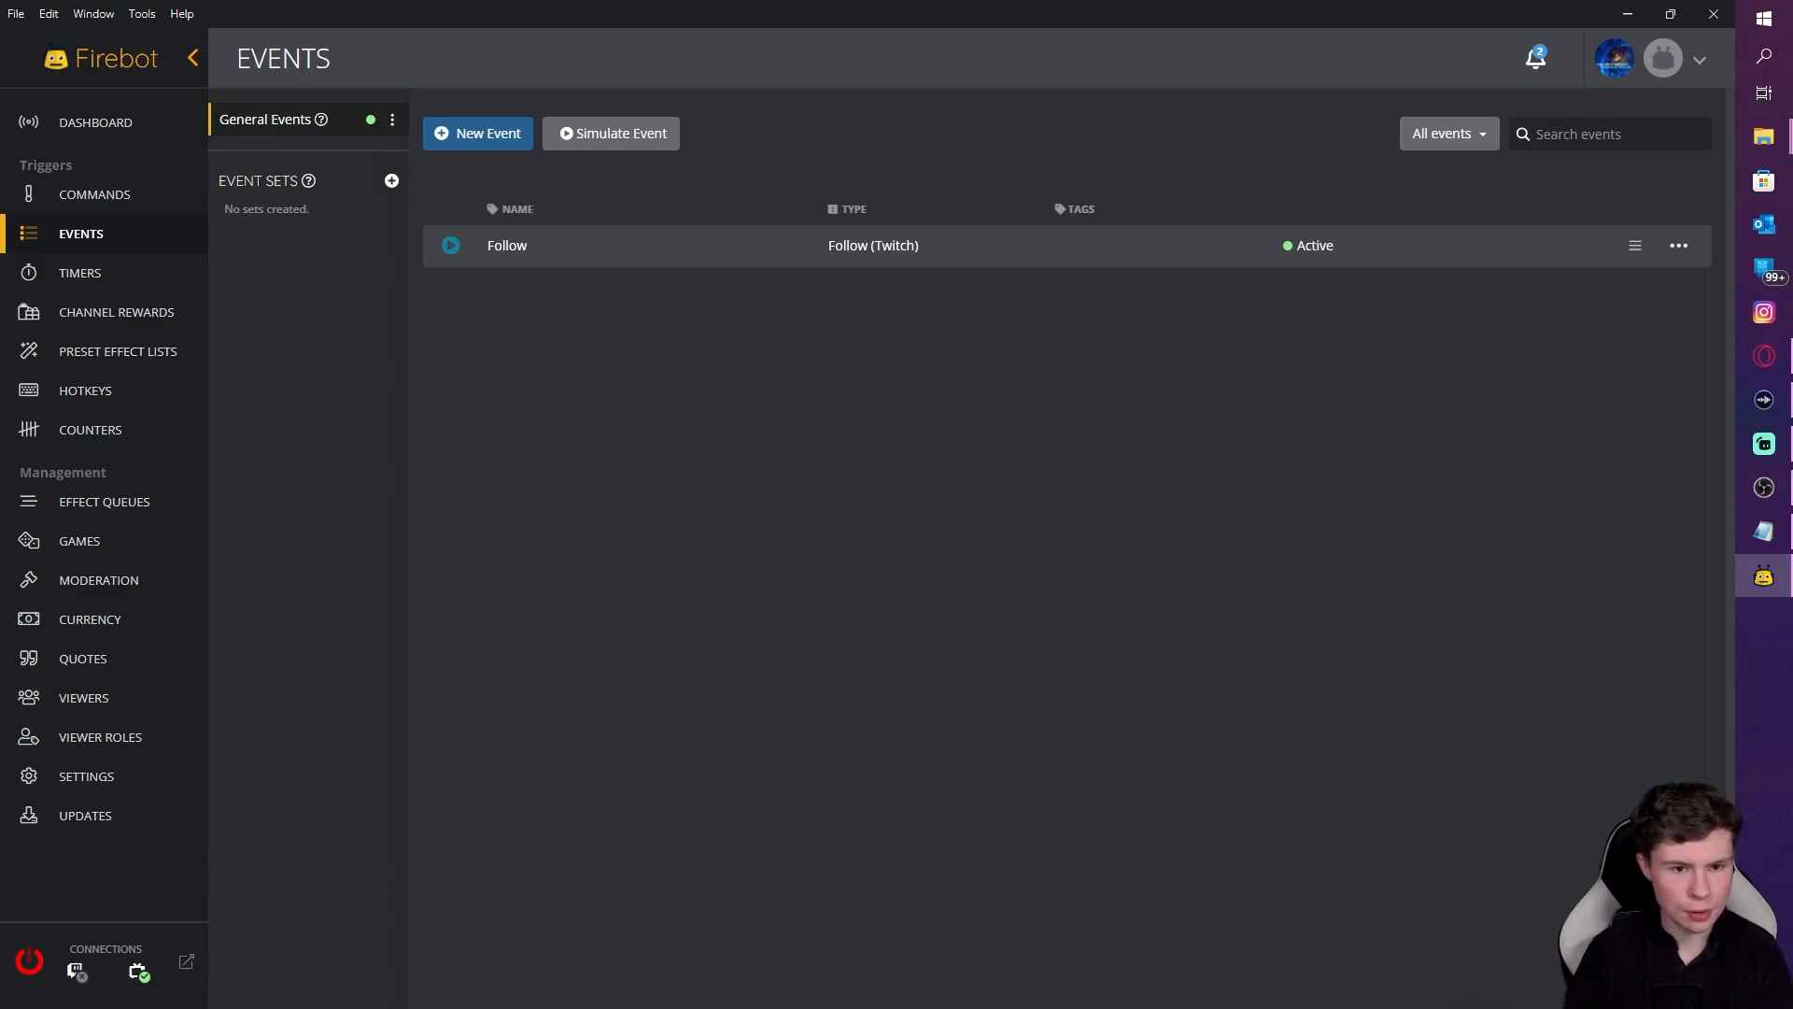
# Step: Create and save a Cheer event that runs the Cheer preset effect list
pyautogui.click(482, 136)
pyautogui.click(719, 187)
pyautogui.write('cheer')
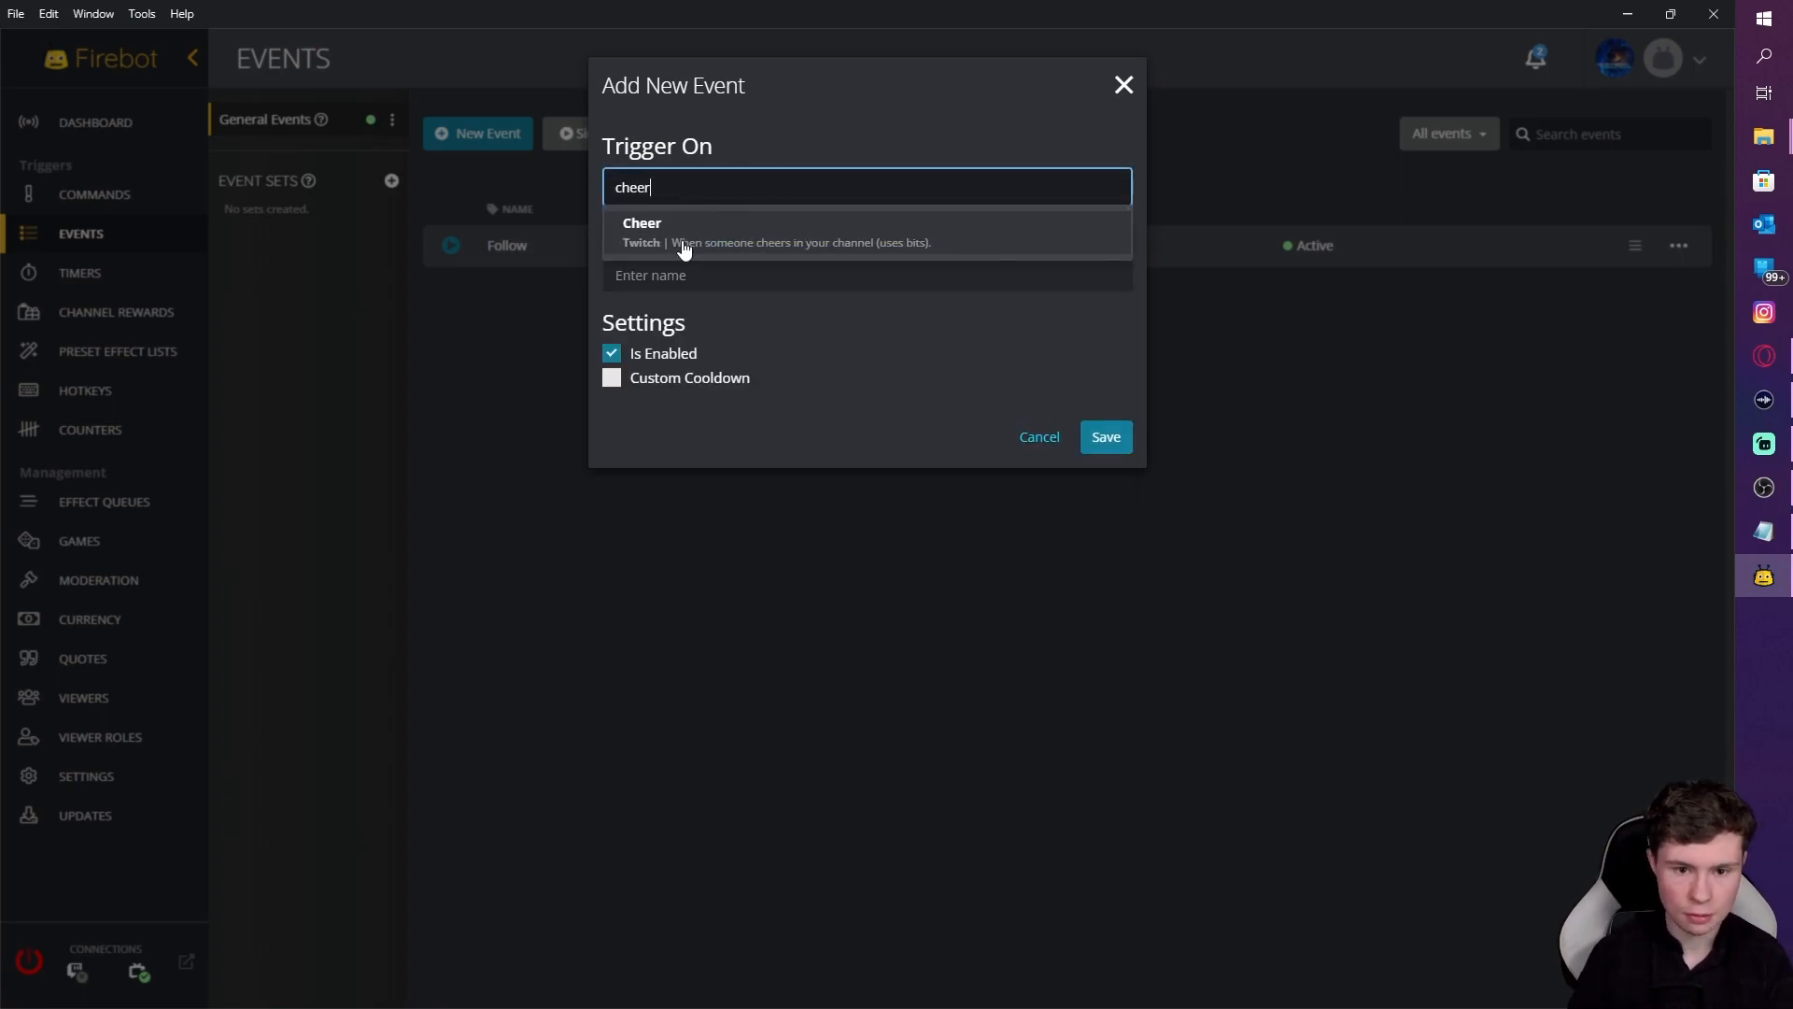
pyautogui.click(769, 241)
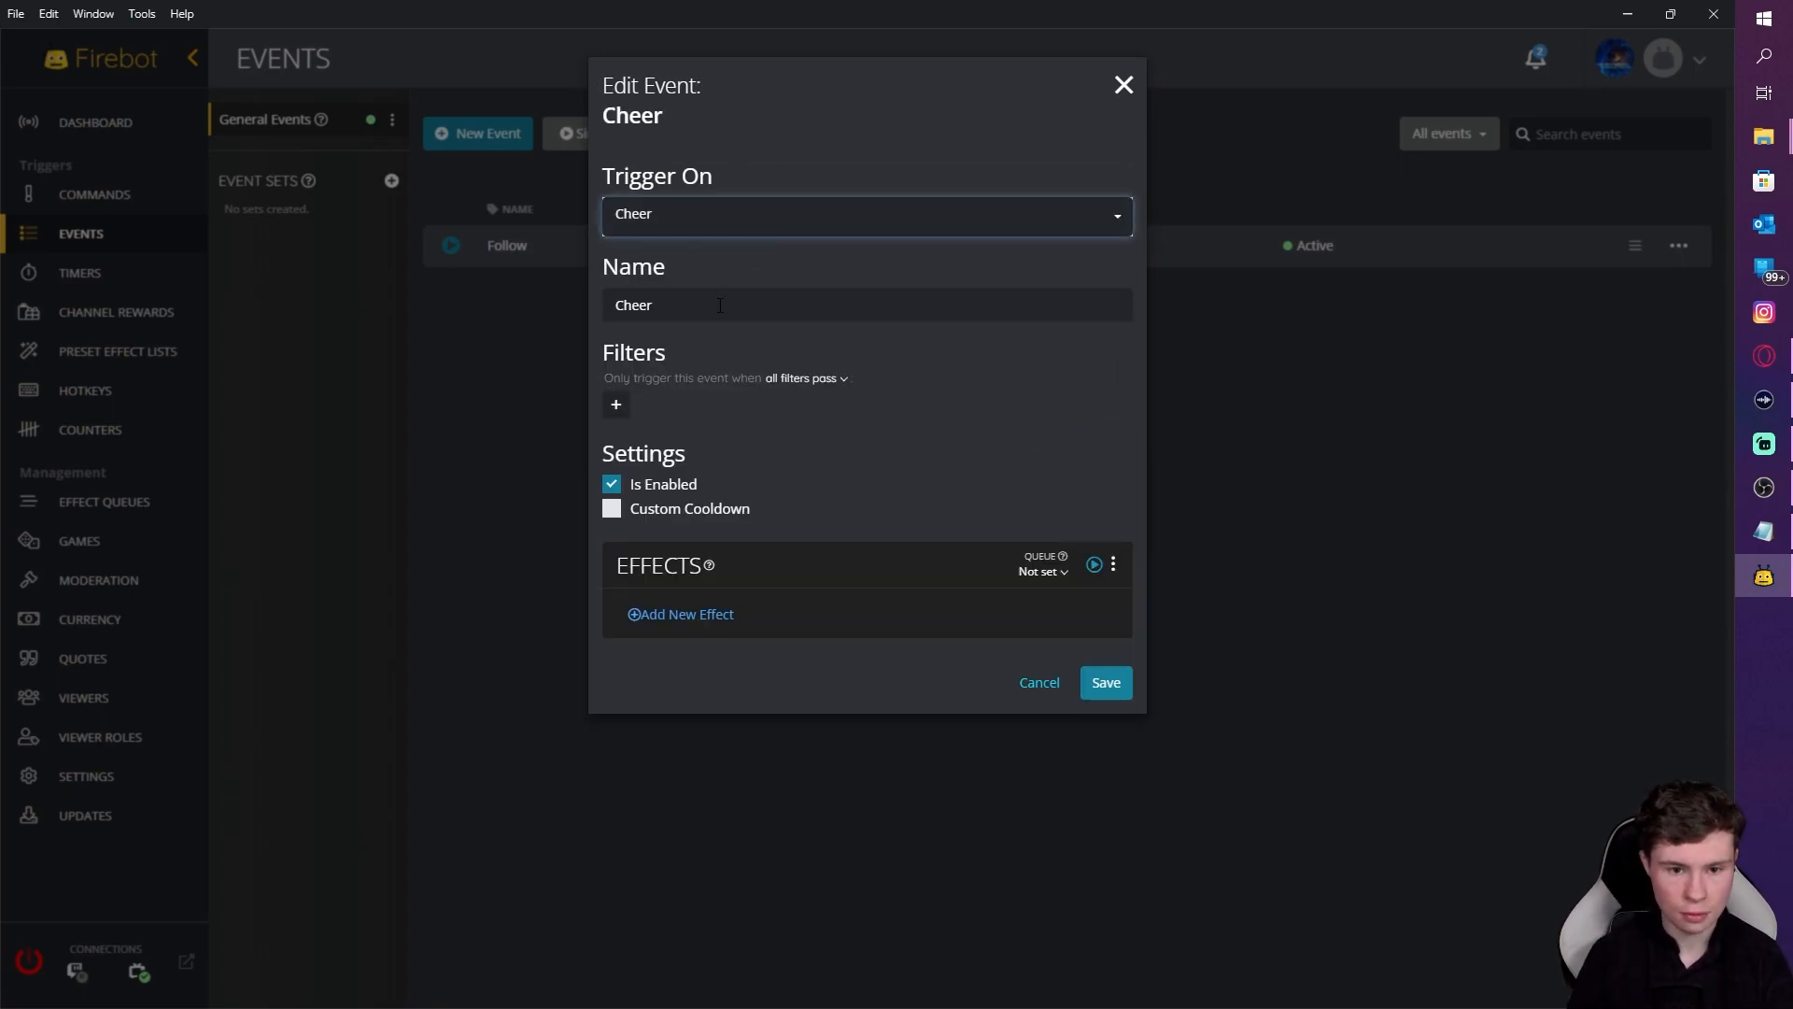
pyautogui.click(683, 615)
pyautogui.write('run eff')
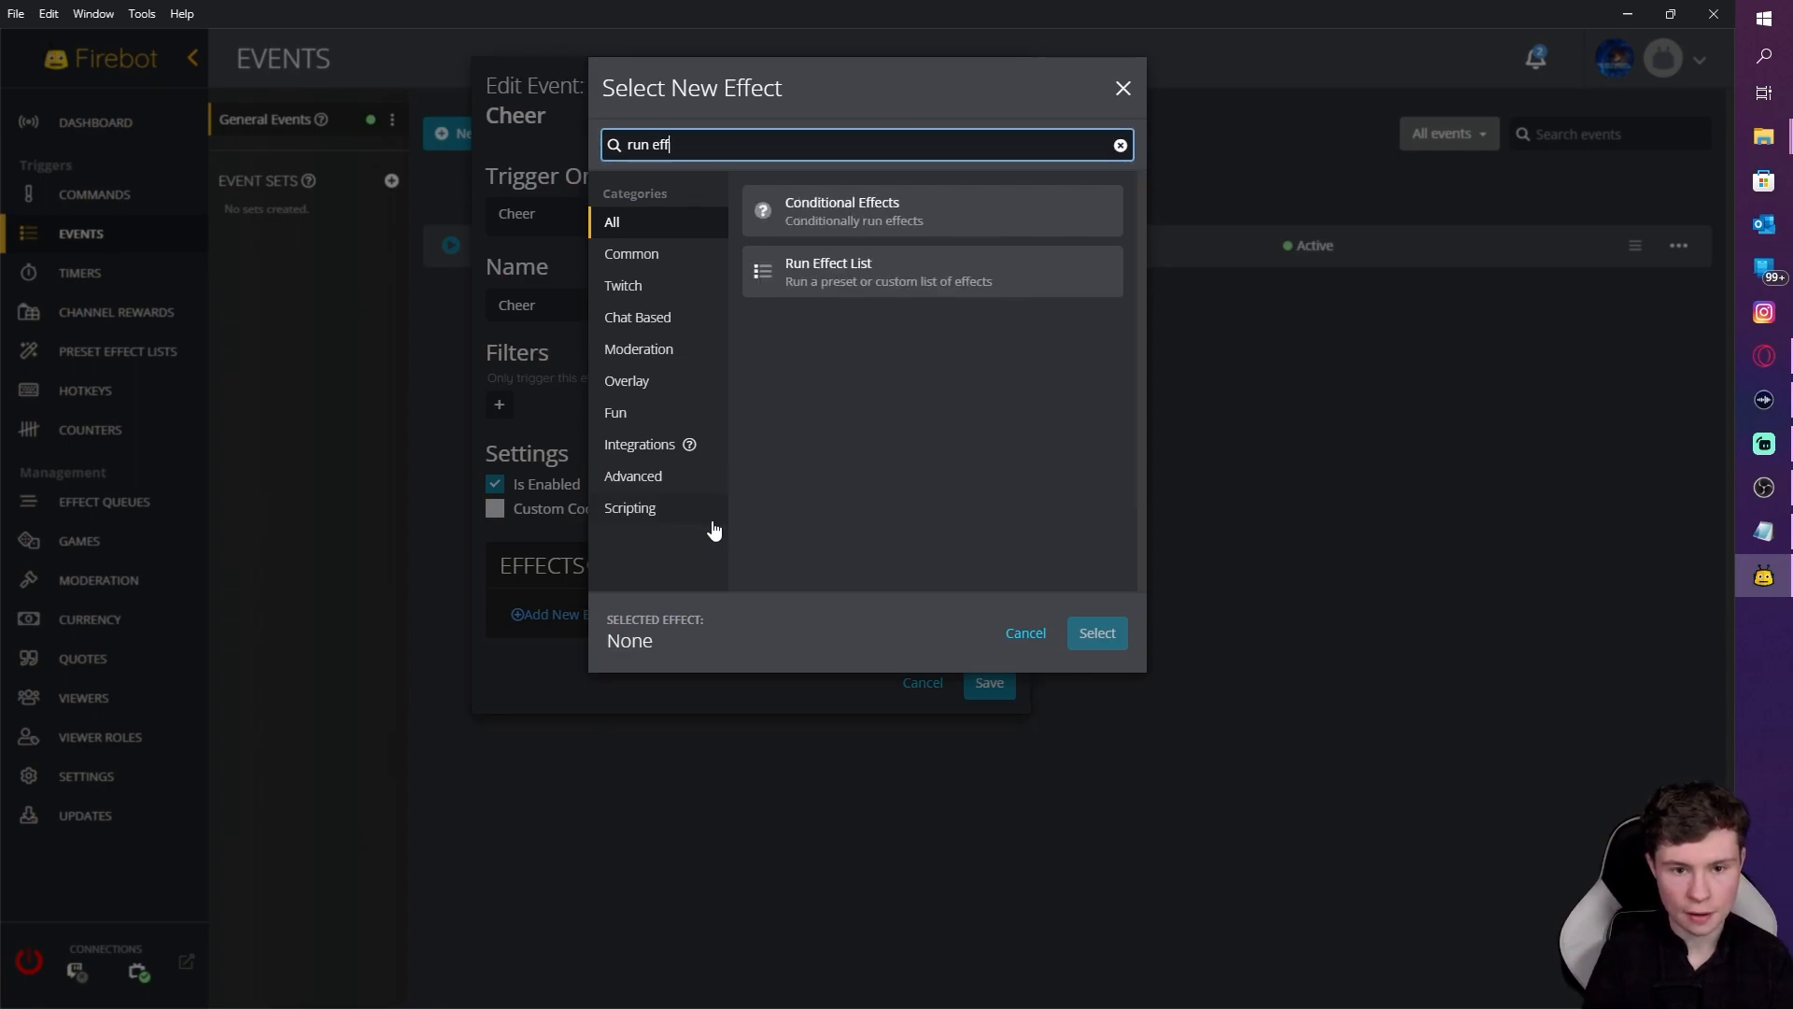
pyautogui.click(1098, 636)
pyautogui.click(687, 293)
pyautogui.click(654, 336)
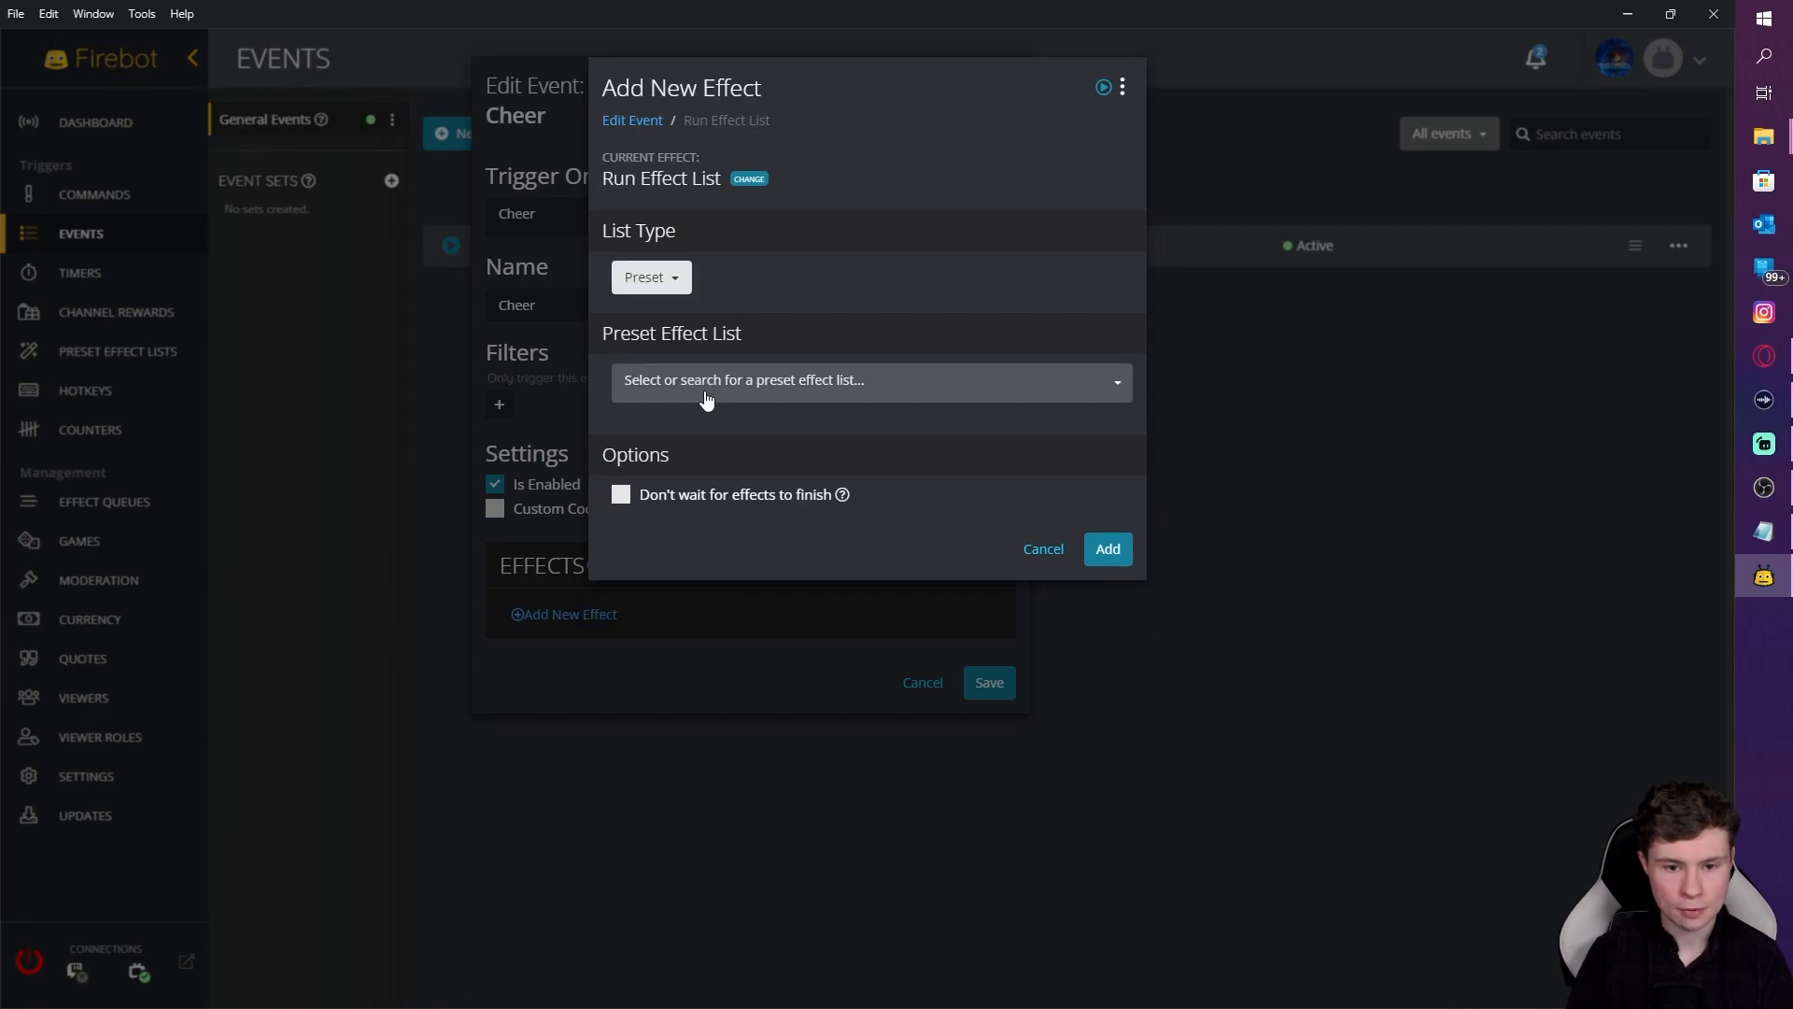
pyautogui.click(704, 391)
pyautogui.click(702, 444)
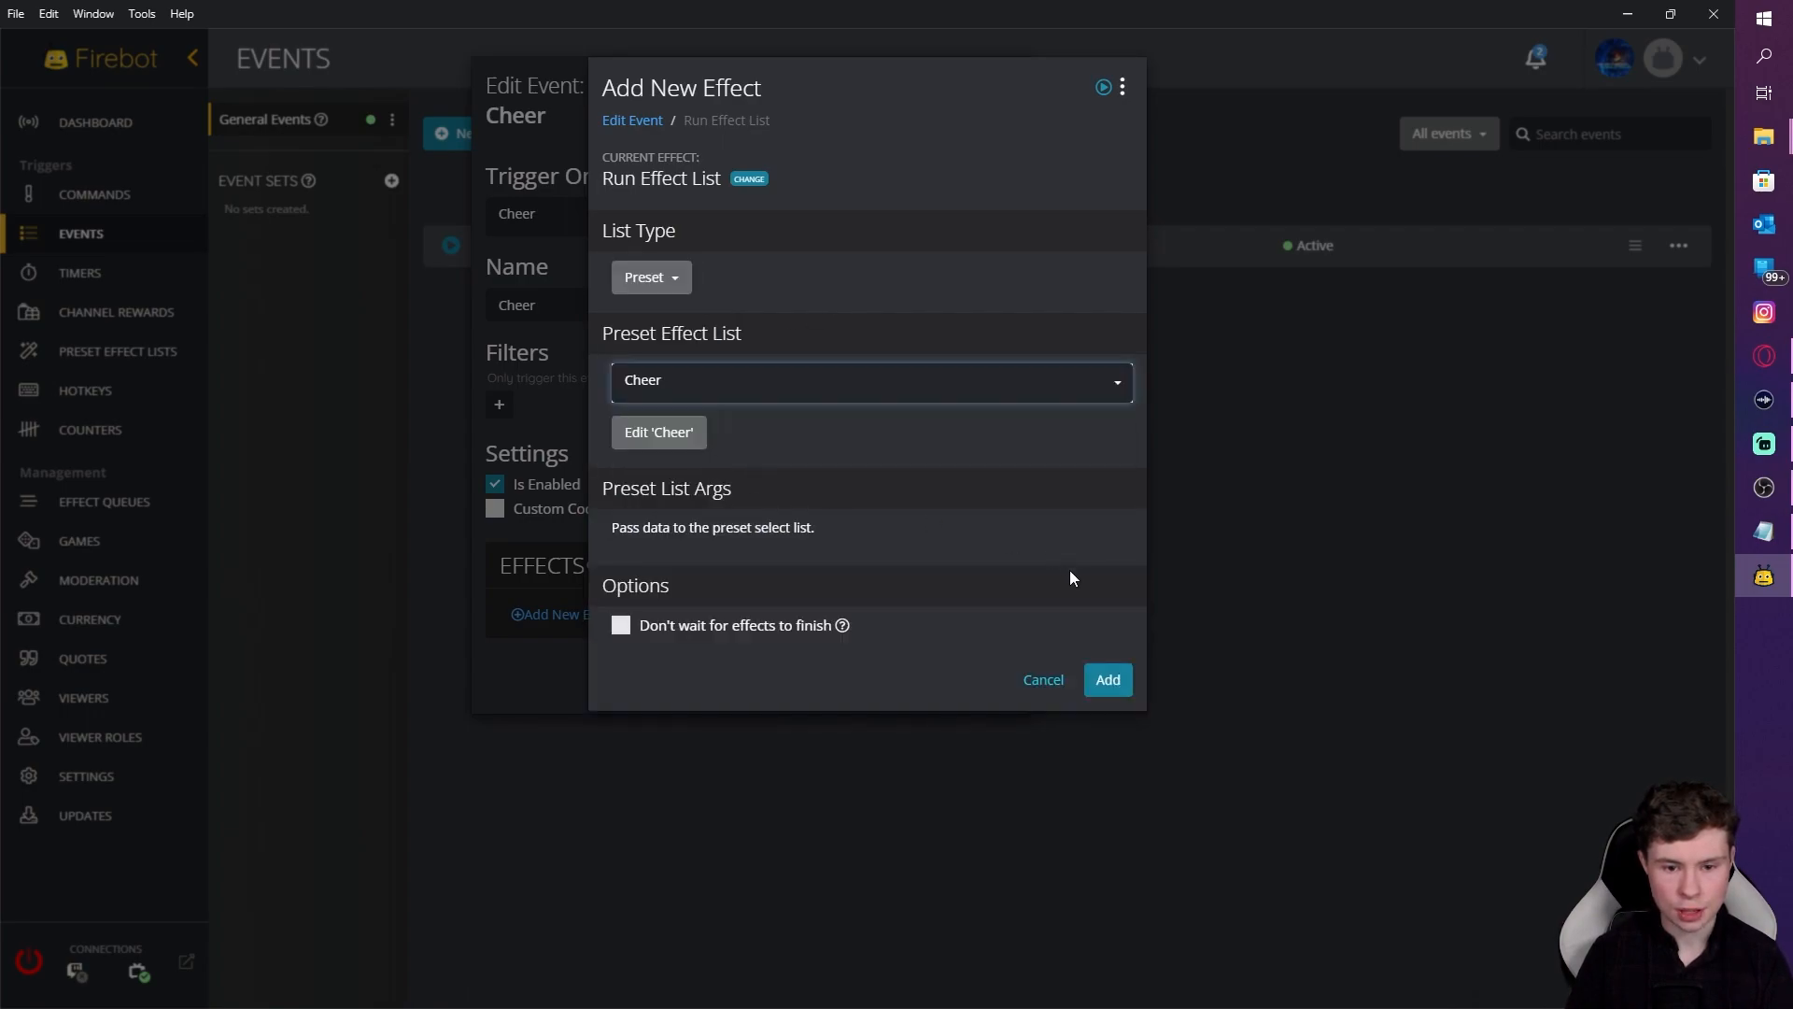
pyautogui.click(1096, 674)
pyautogui.click(1102, 733)
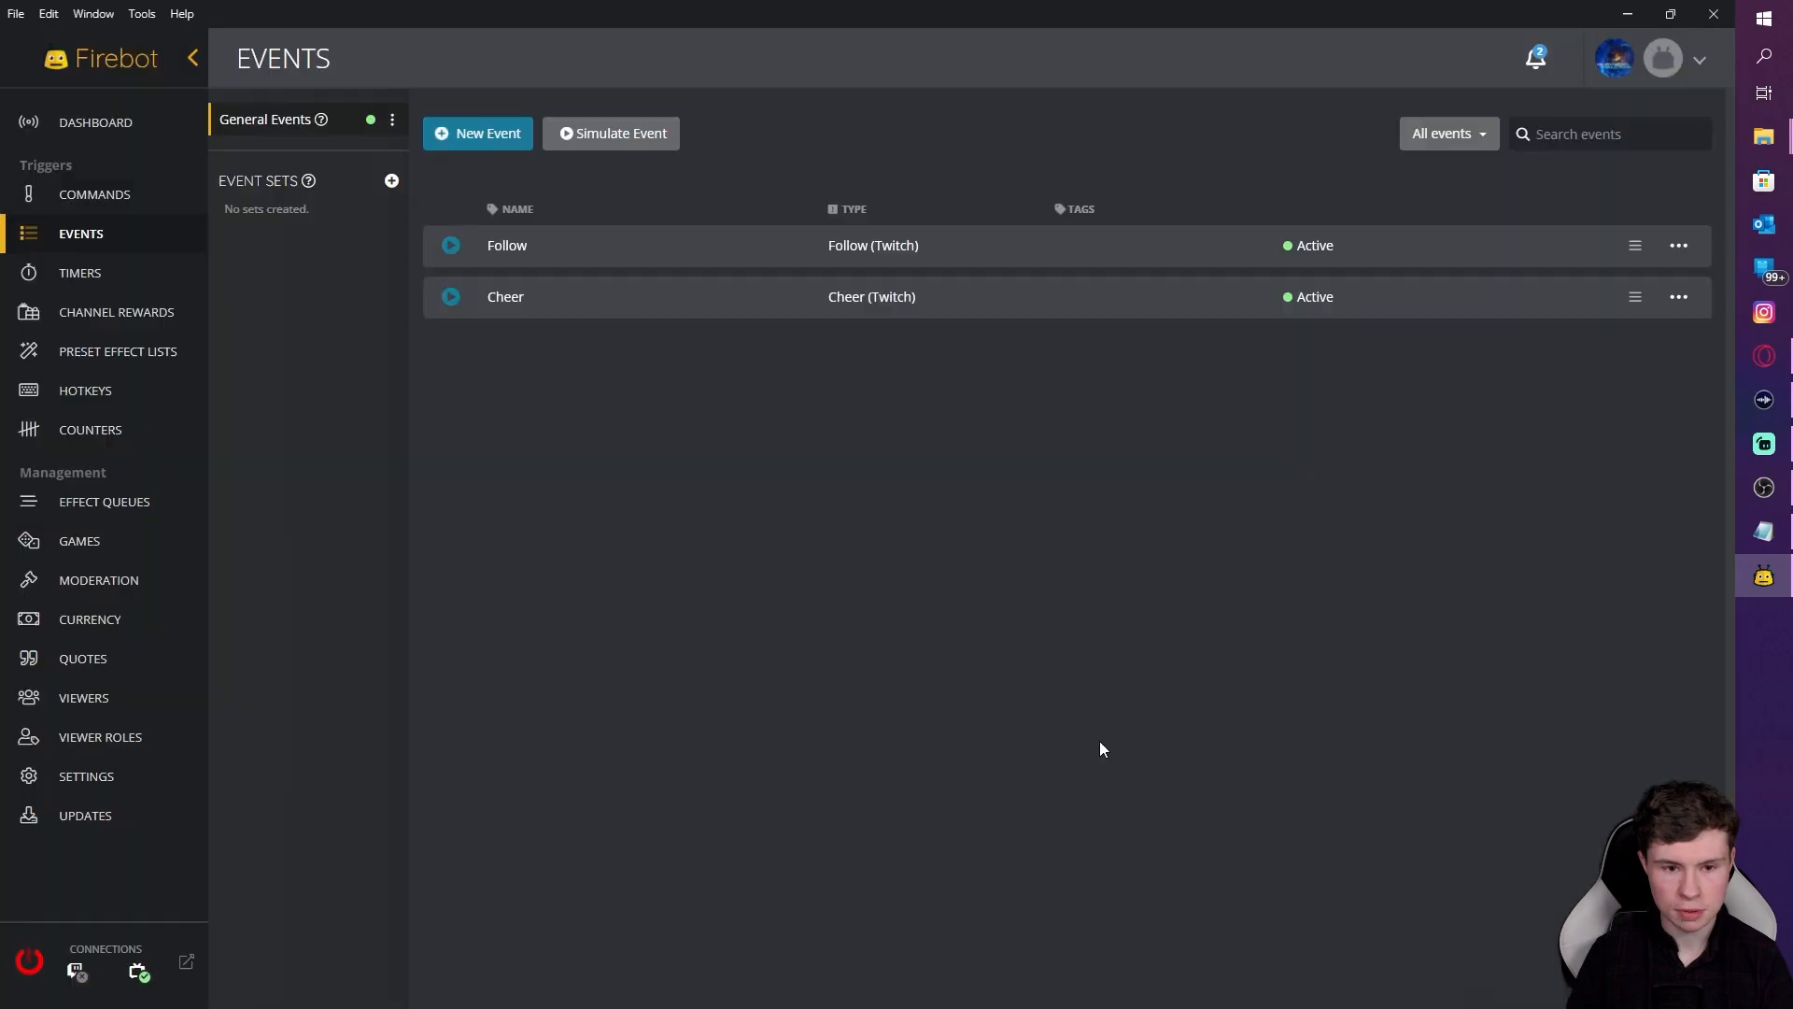
# Step: Create another new event triggered by Sub
pyautogui.click(495, 138)
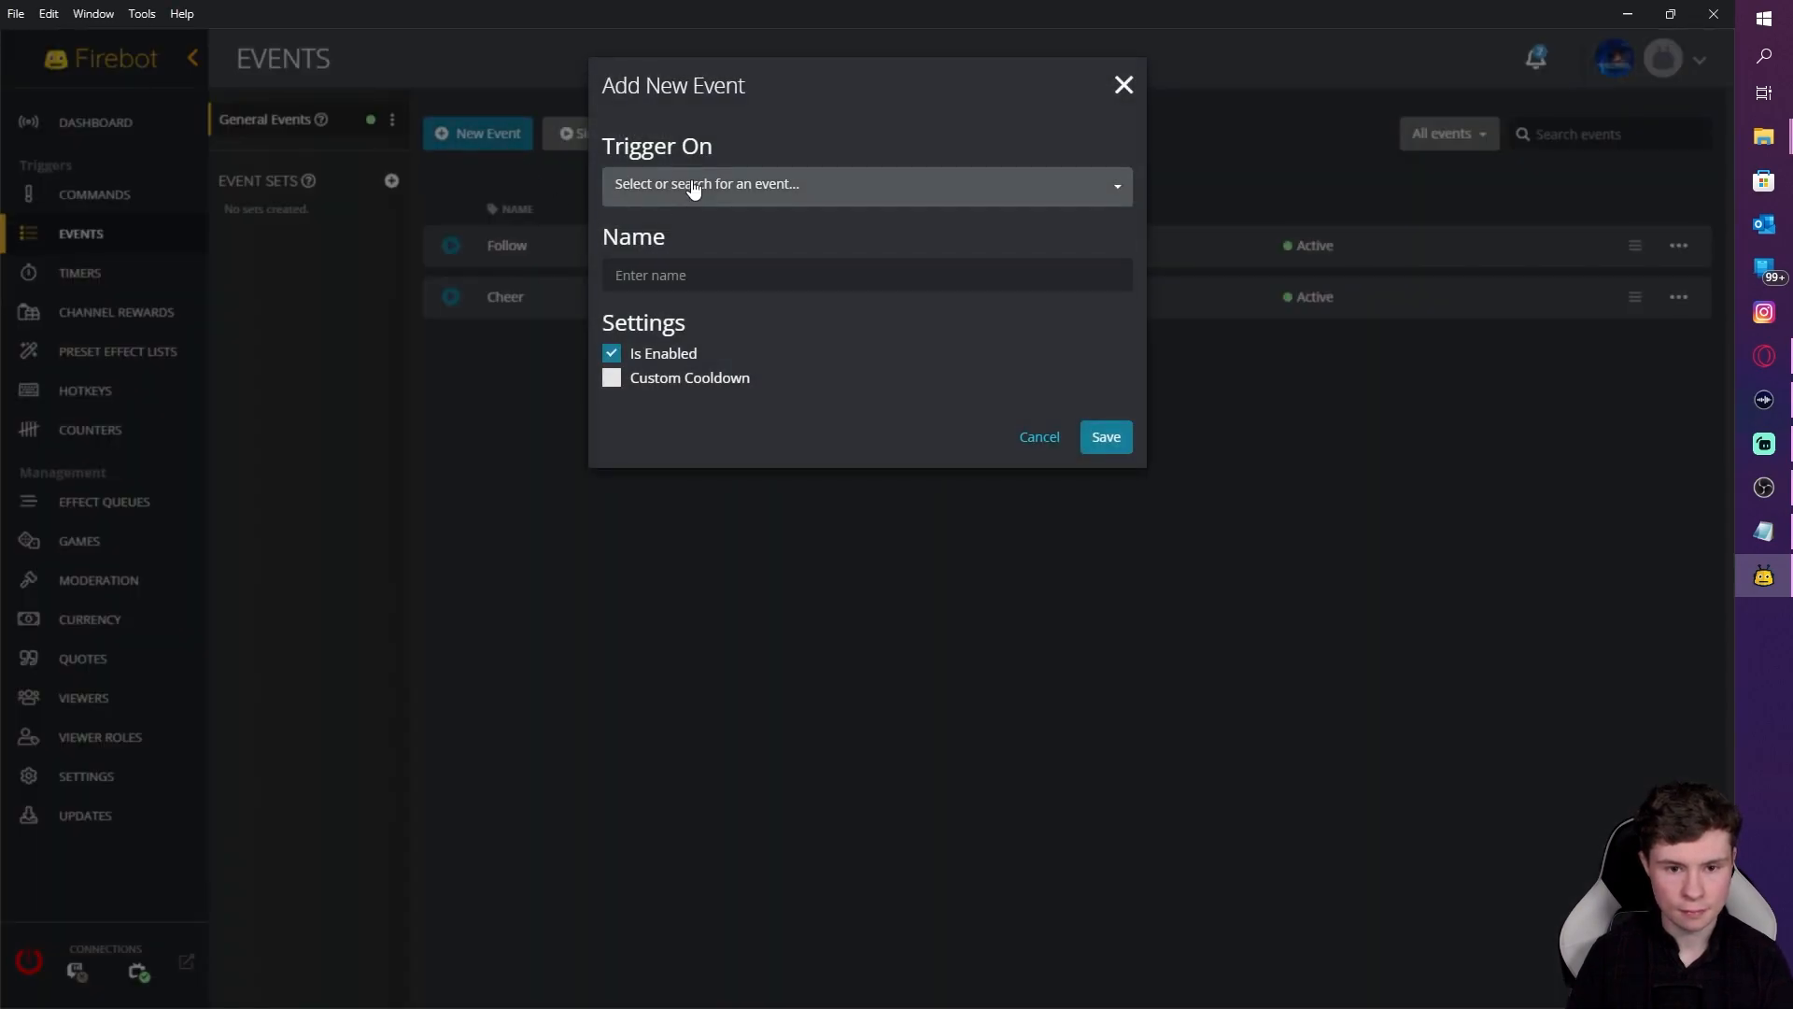
pyautogui.click(611, 187)
pyautogui.write('sub')
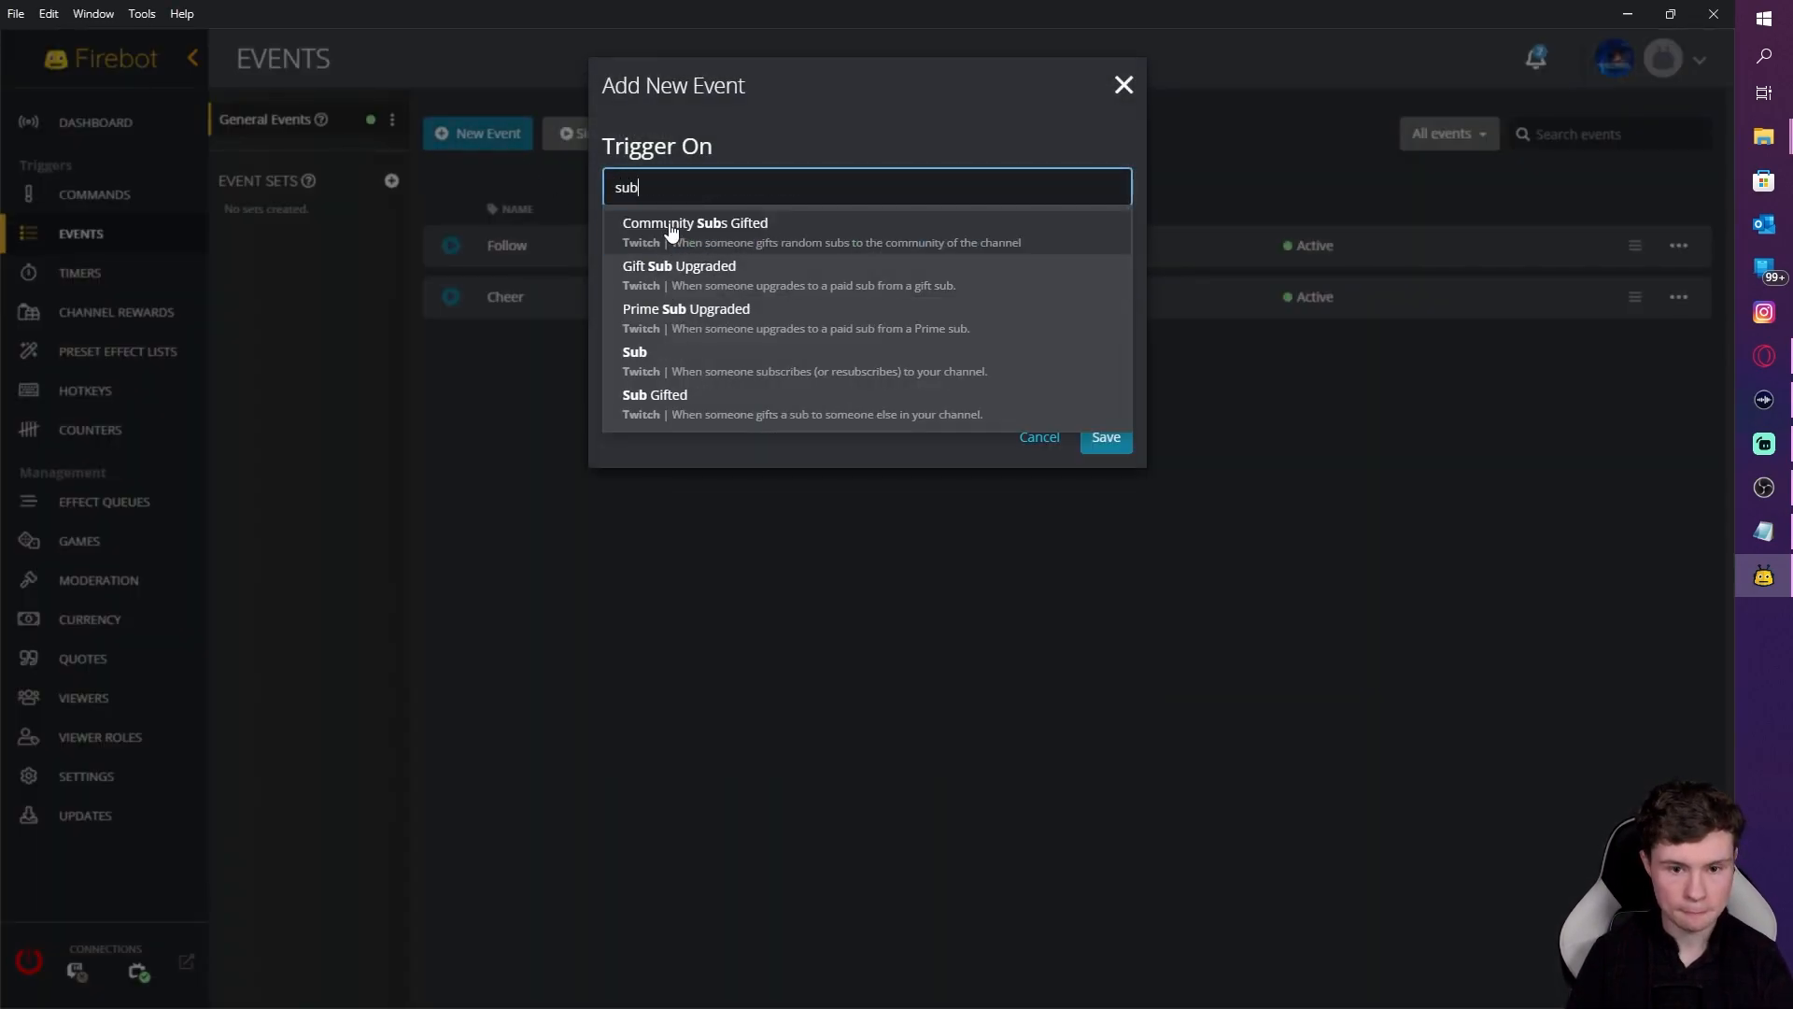
pyautogui.click(701, 365)
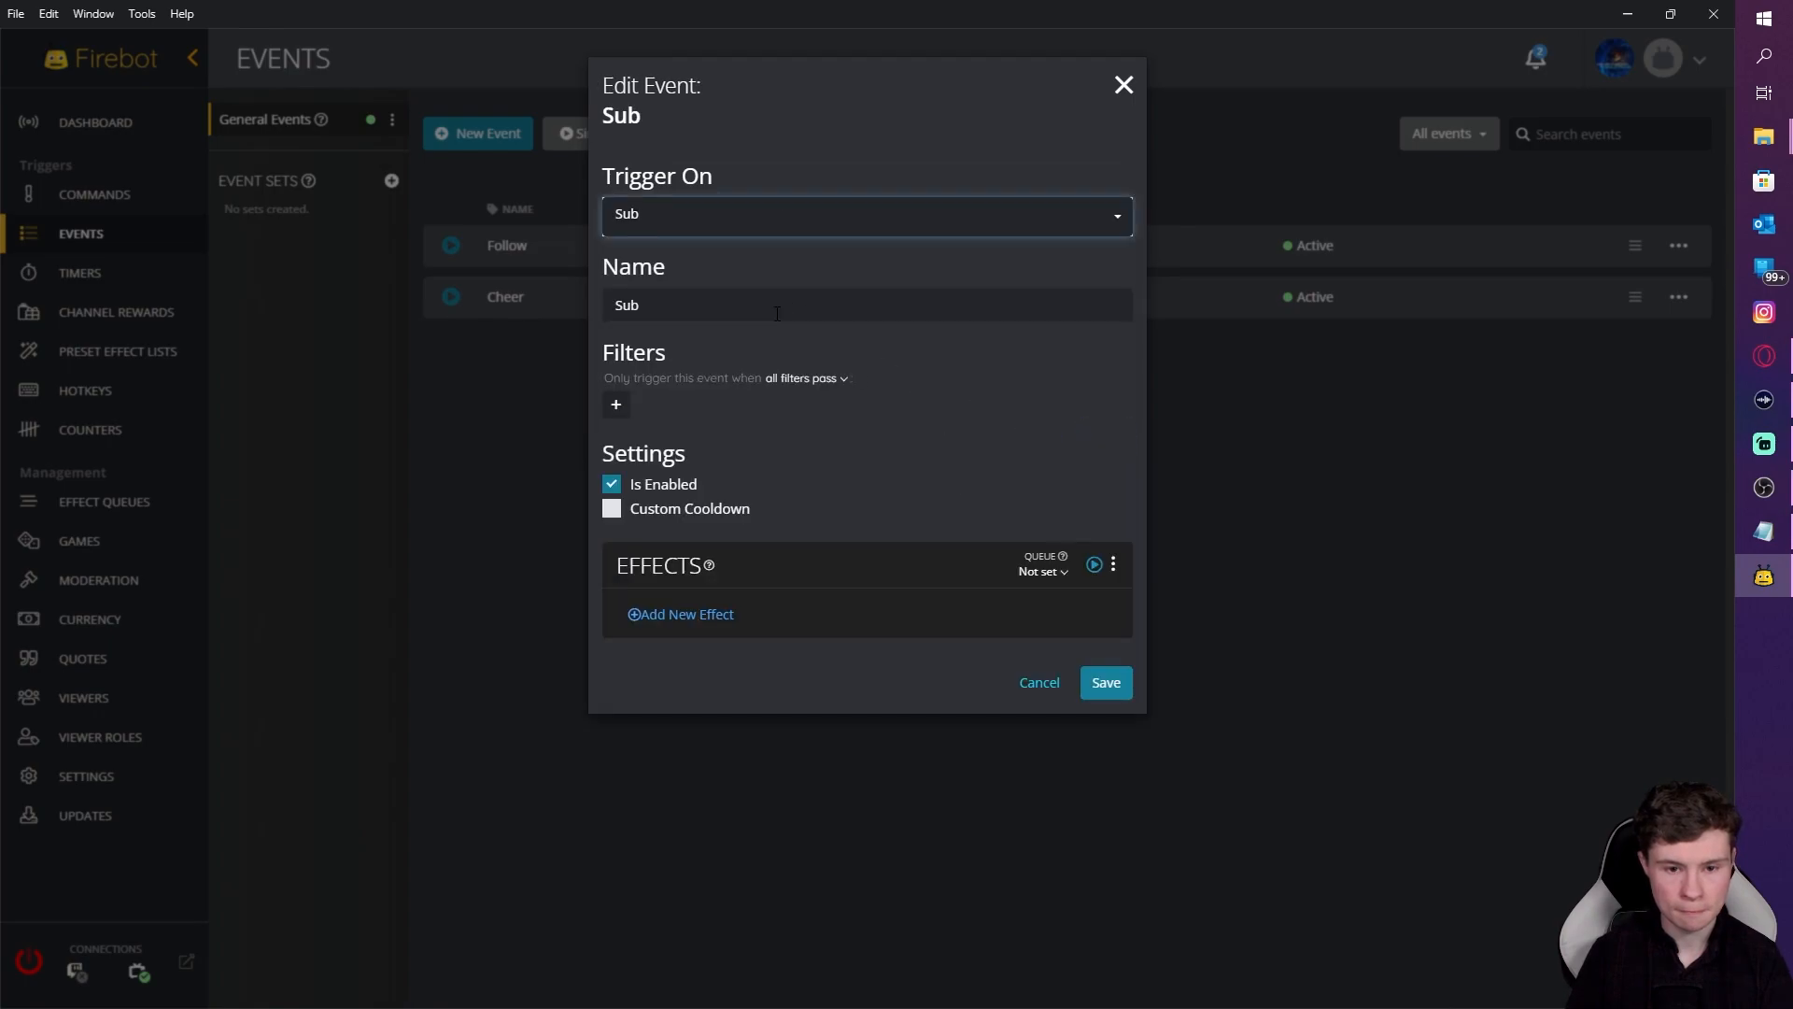
# Step: Add a Run Effect List effect running the sub preset list, and save the event
pyautogui.click(665, 621)
pyautogui.write('run')
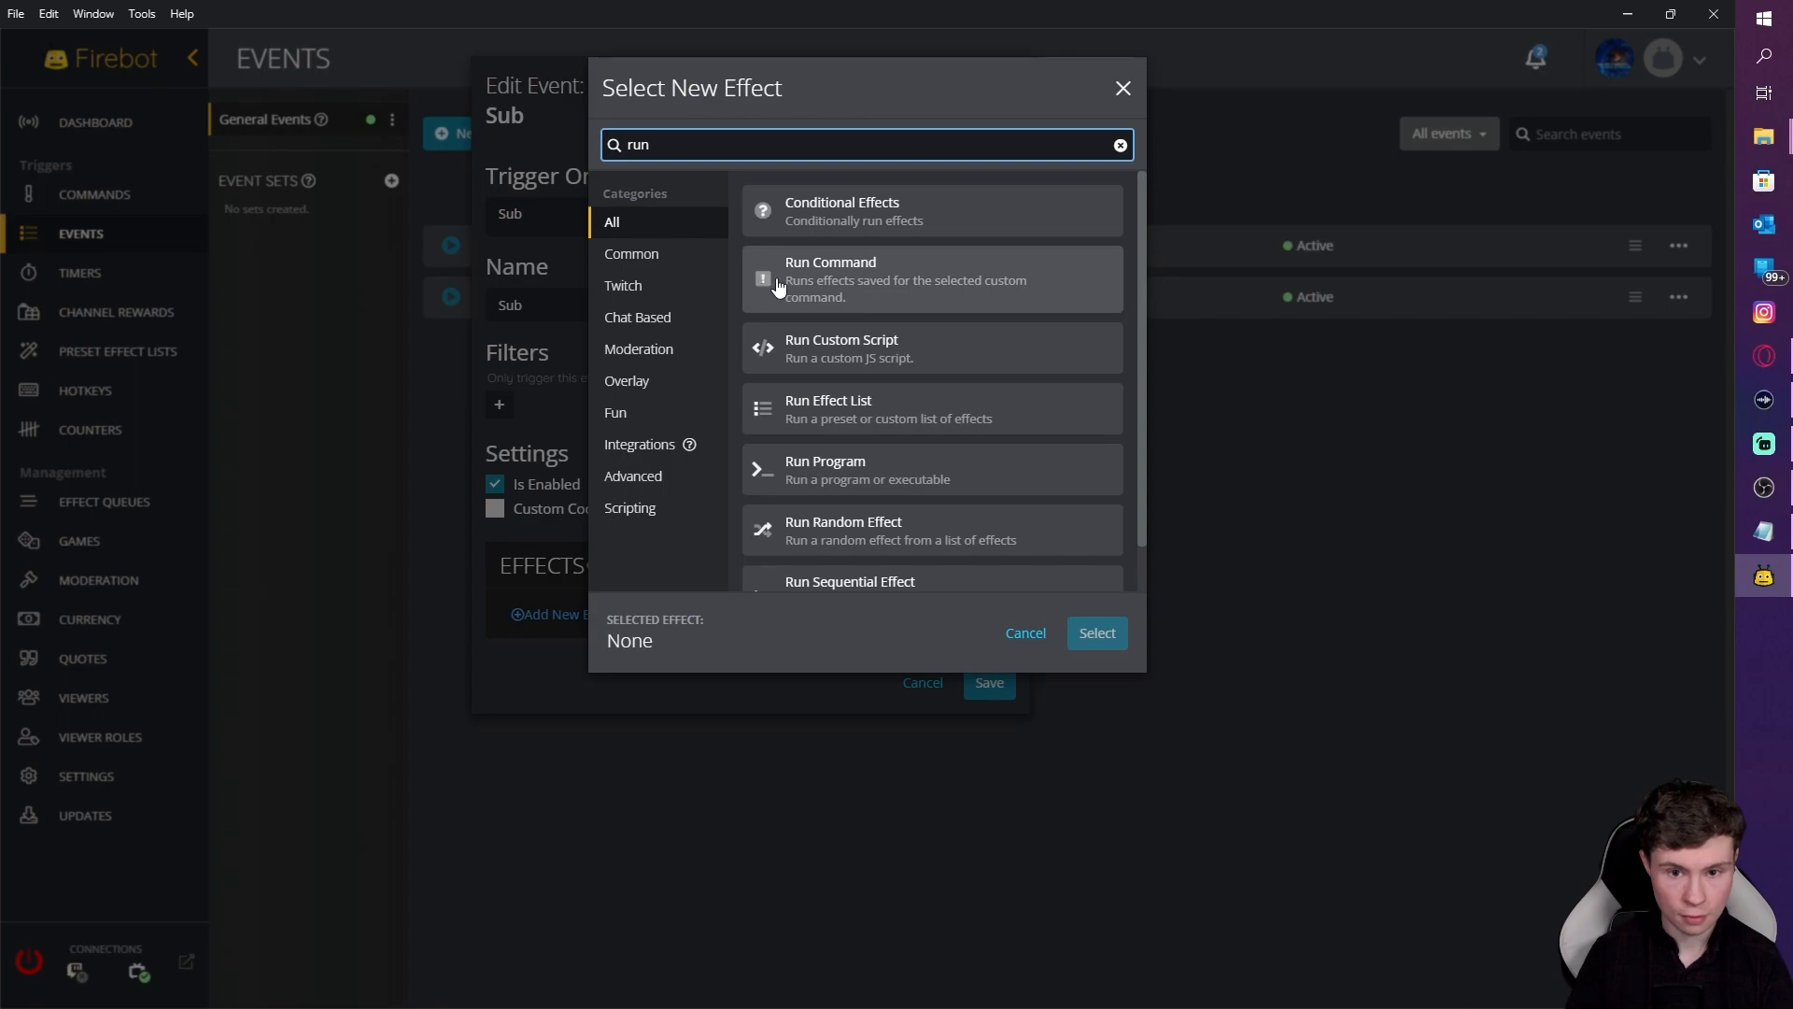
pyautogui.write('r')
pyautogui.press('BackSpace')
pyautogui.write('e')
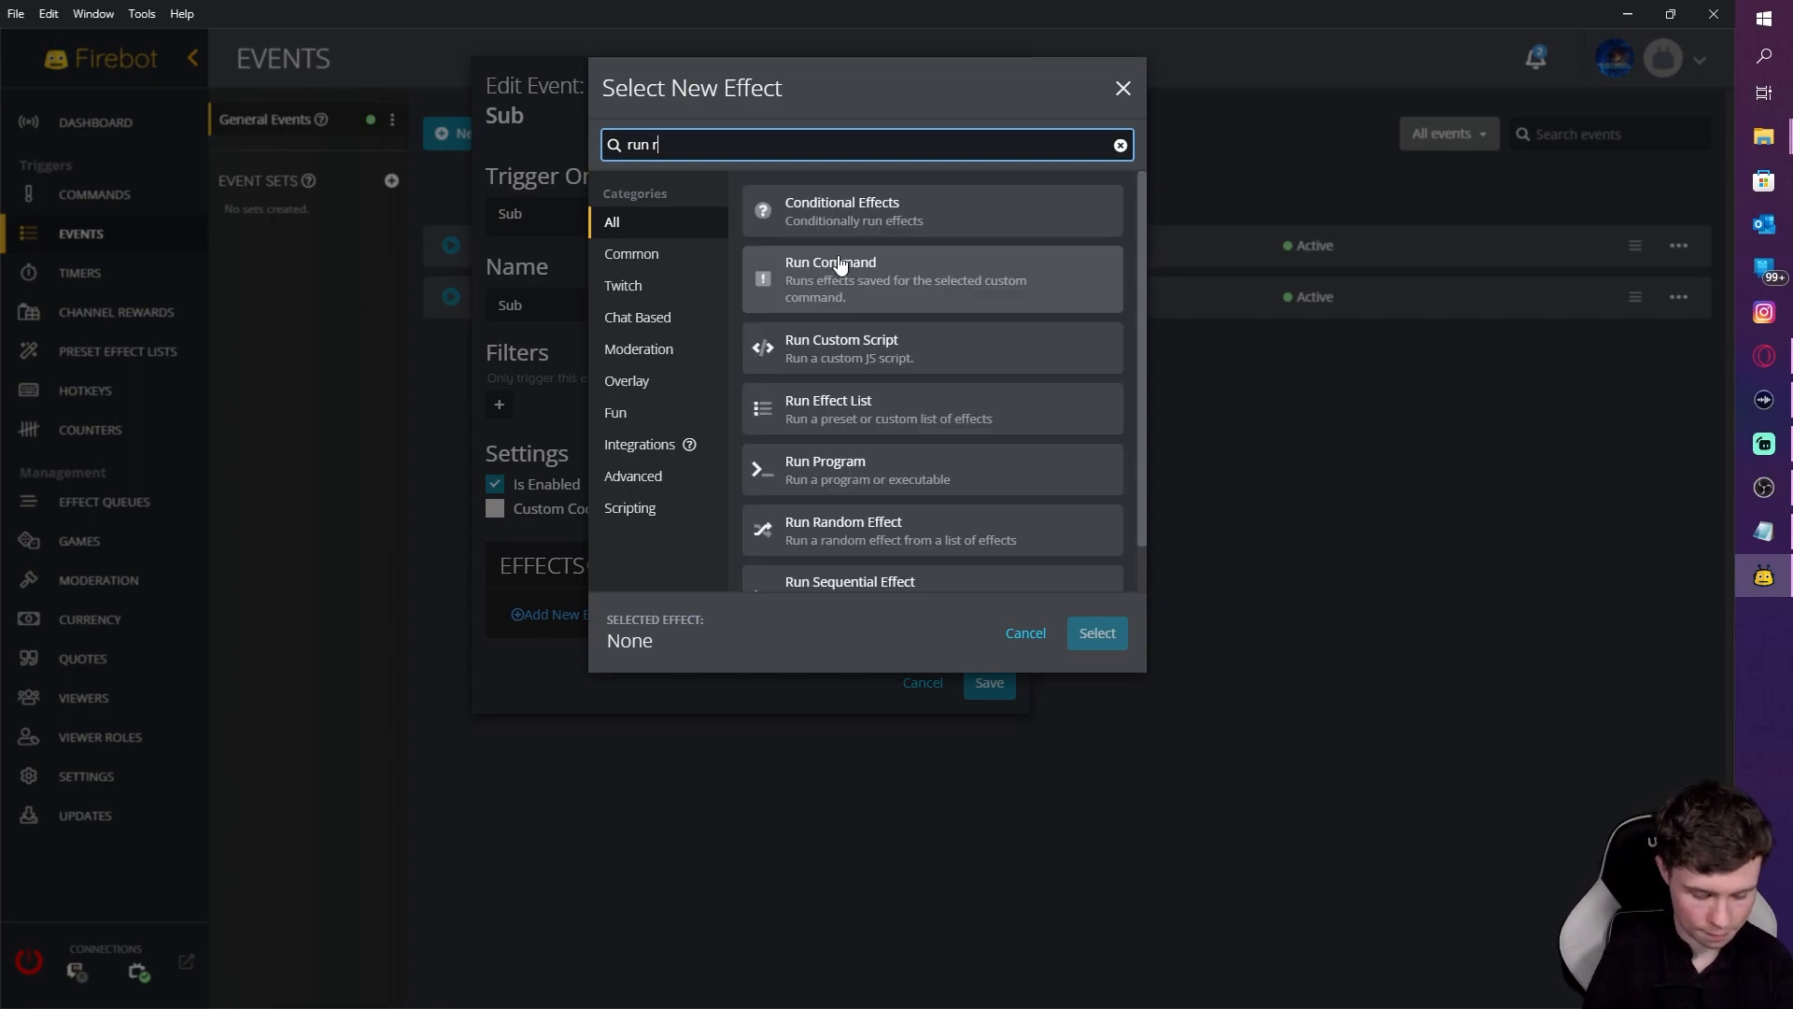
pyautogui.click(840, 266)
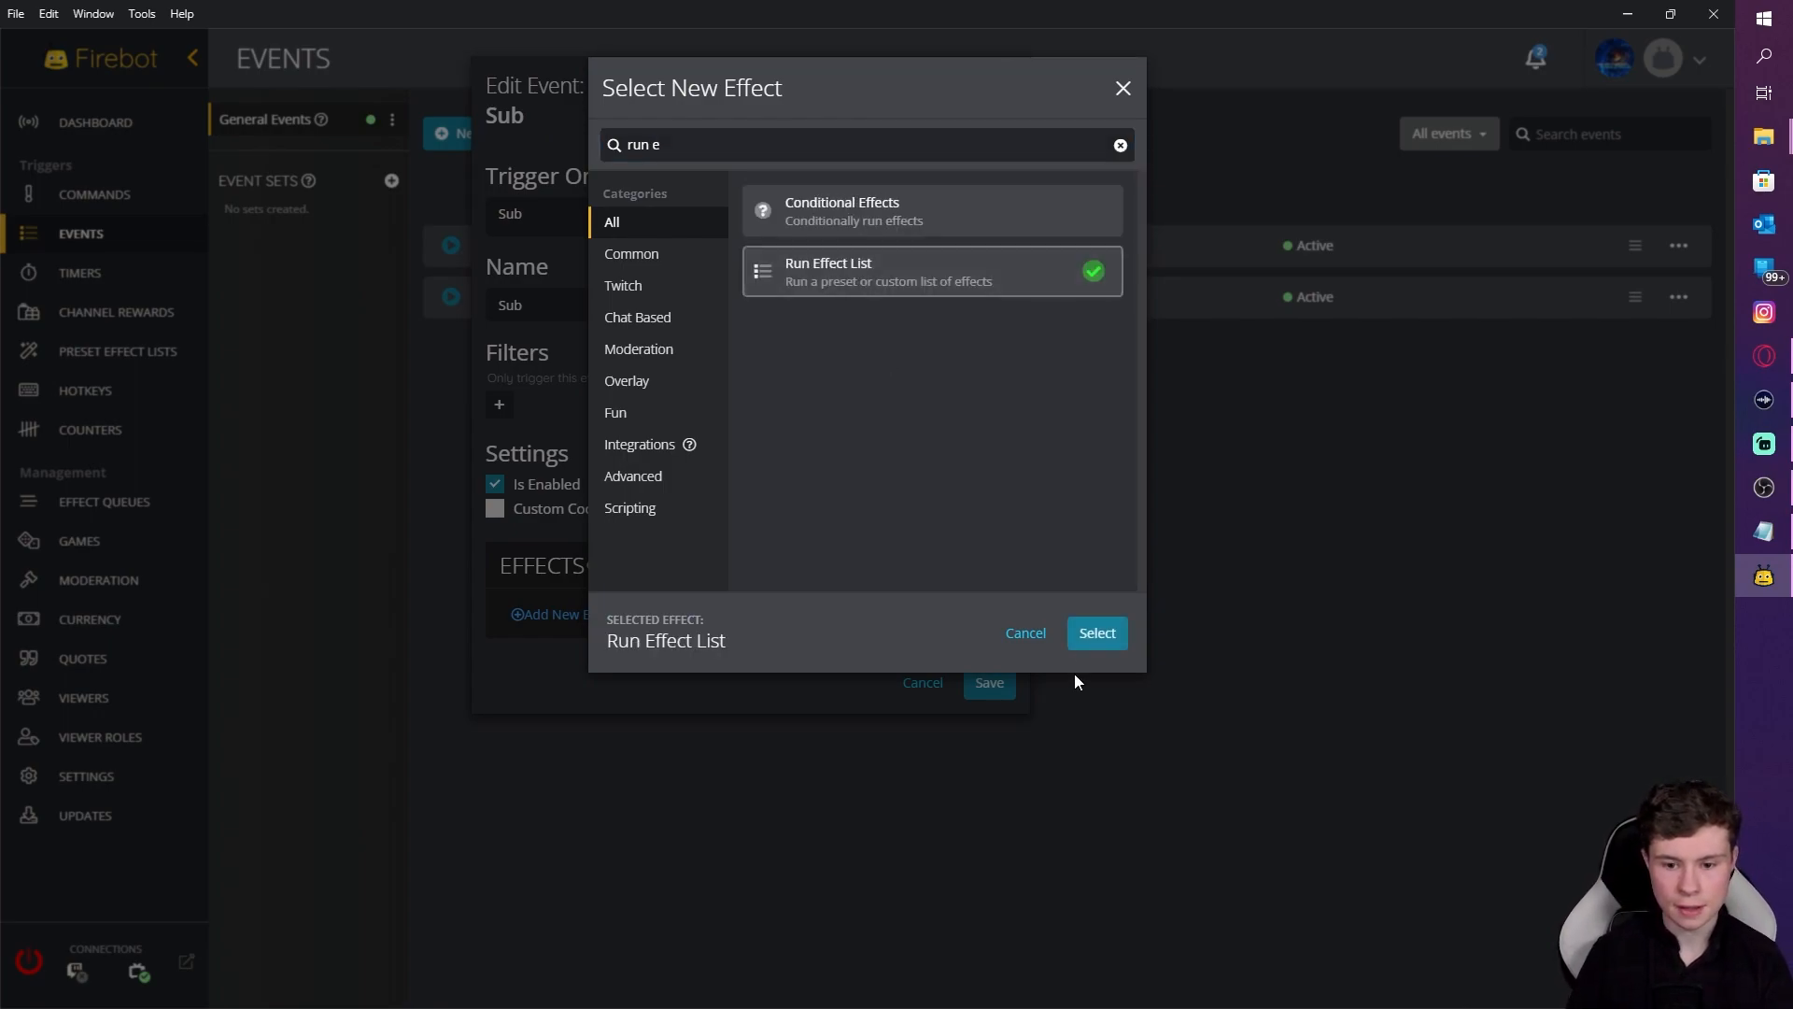
pyautogui.click(1093, 635)
pyautogui.click(656, 278)
pyautogui.click(644, 336)
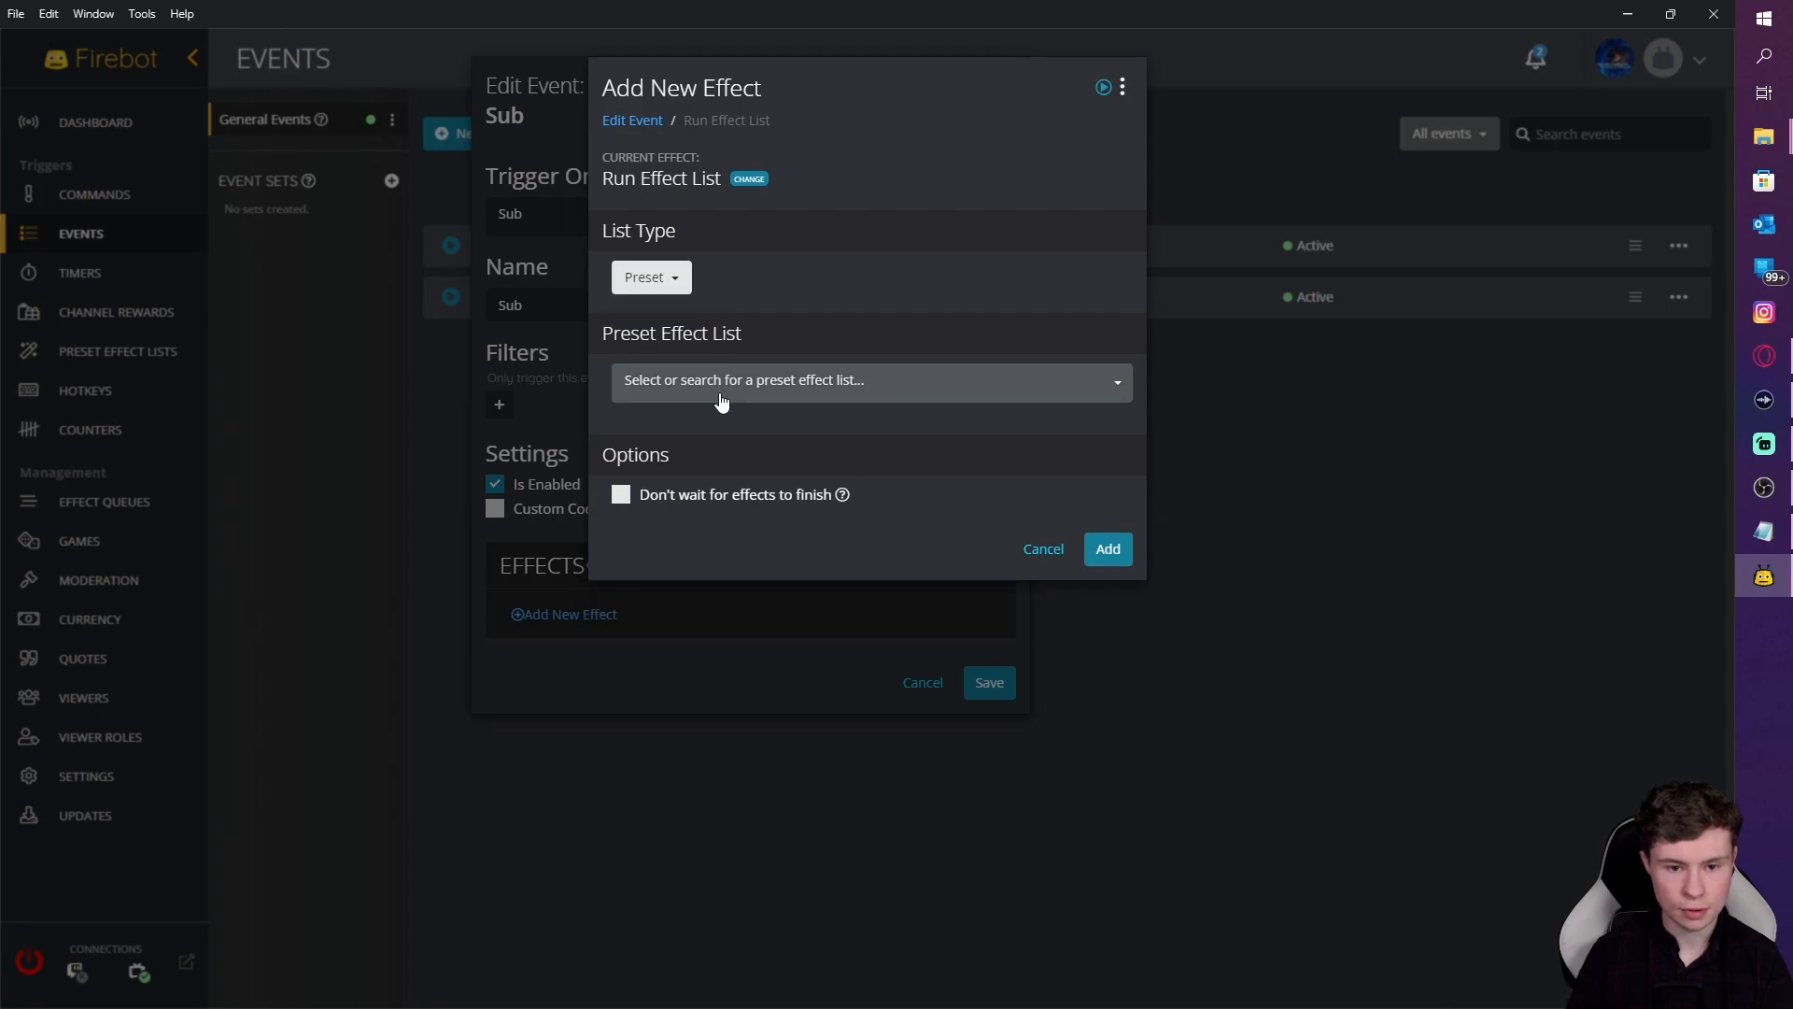
pyautogui.click(719, 383)
pyautogui.click(685, 470)
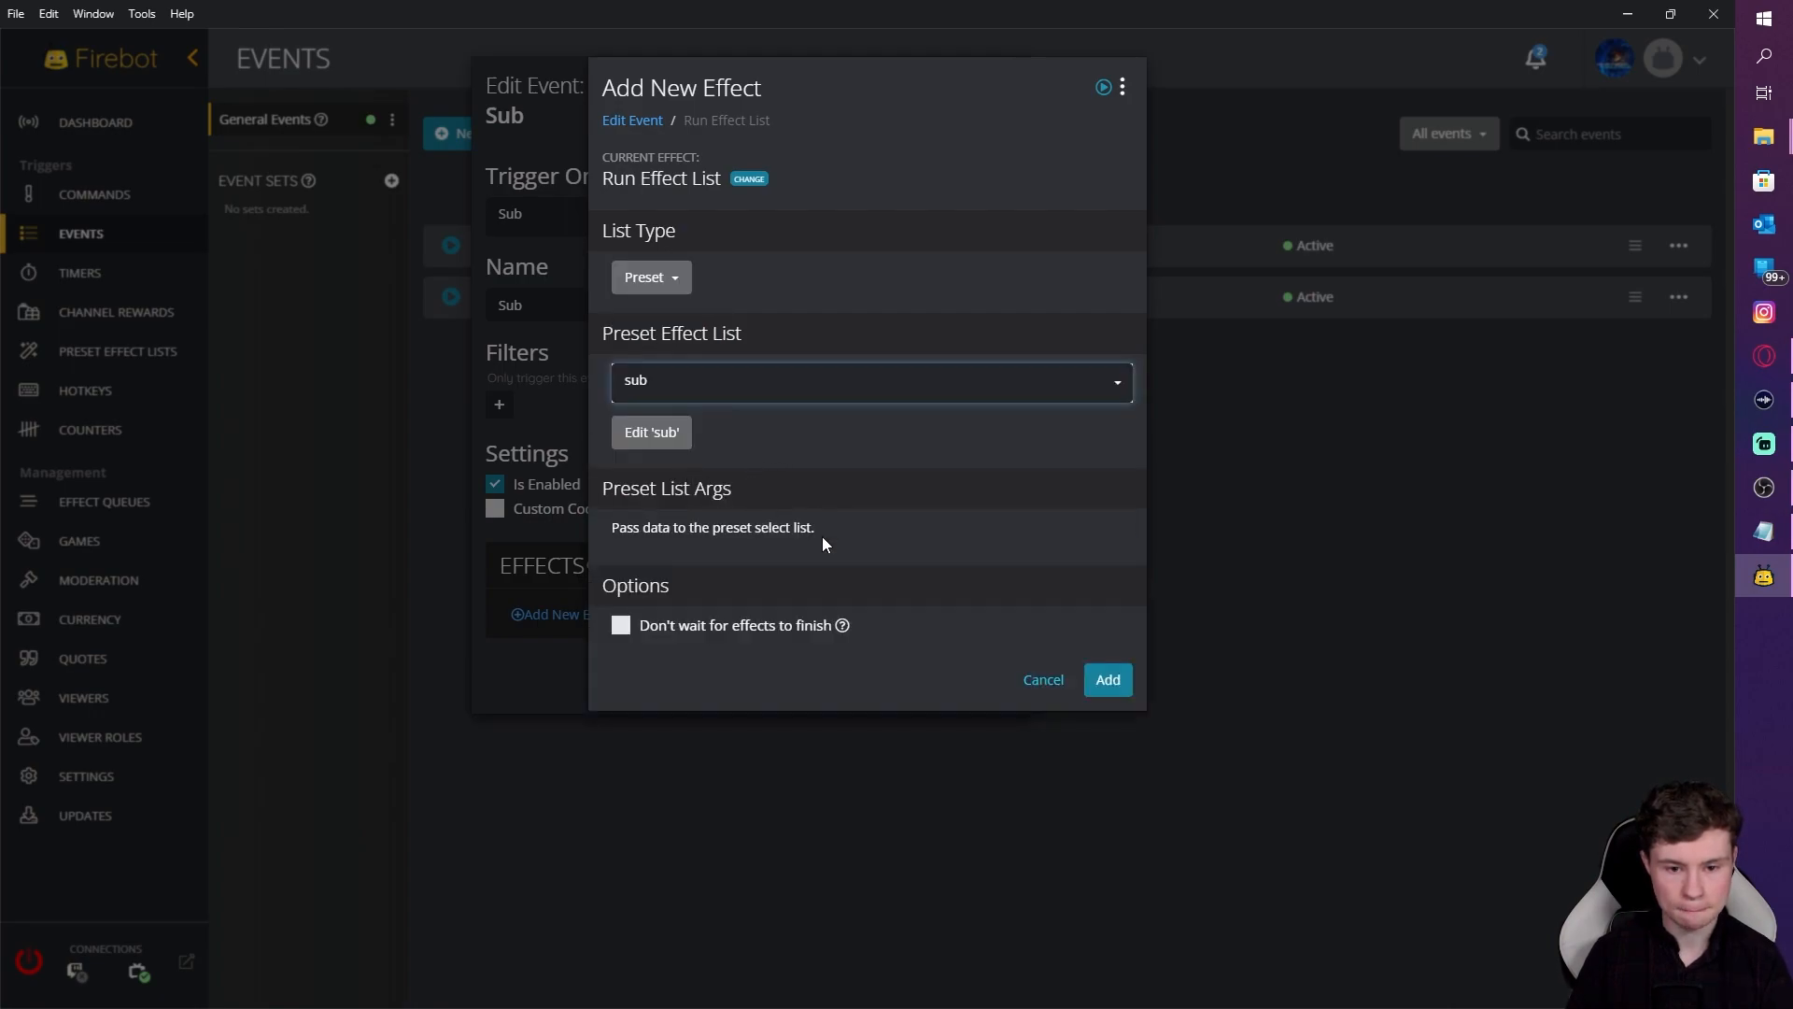
pyautogui.click(1108, 689)
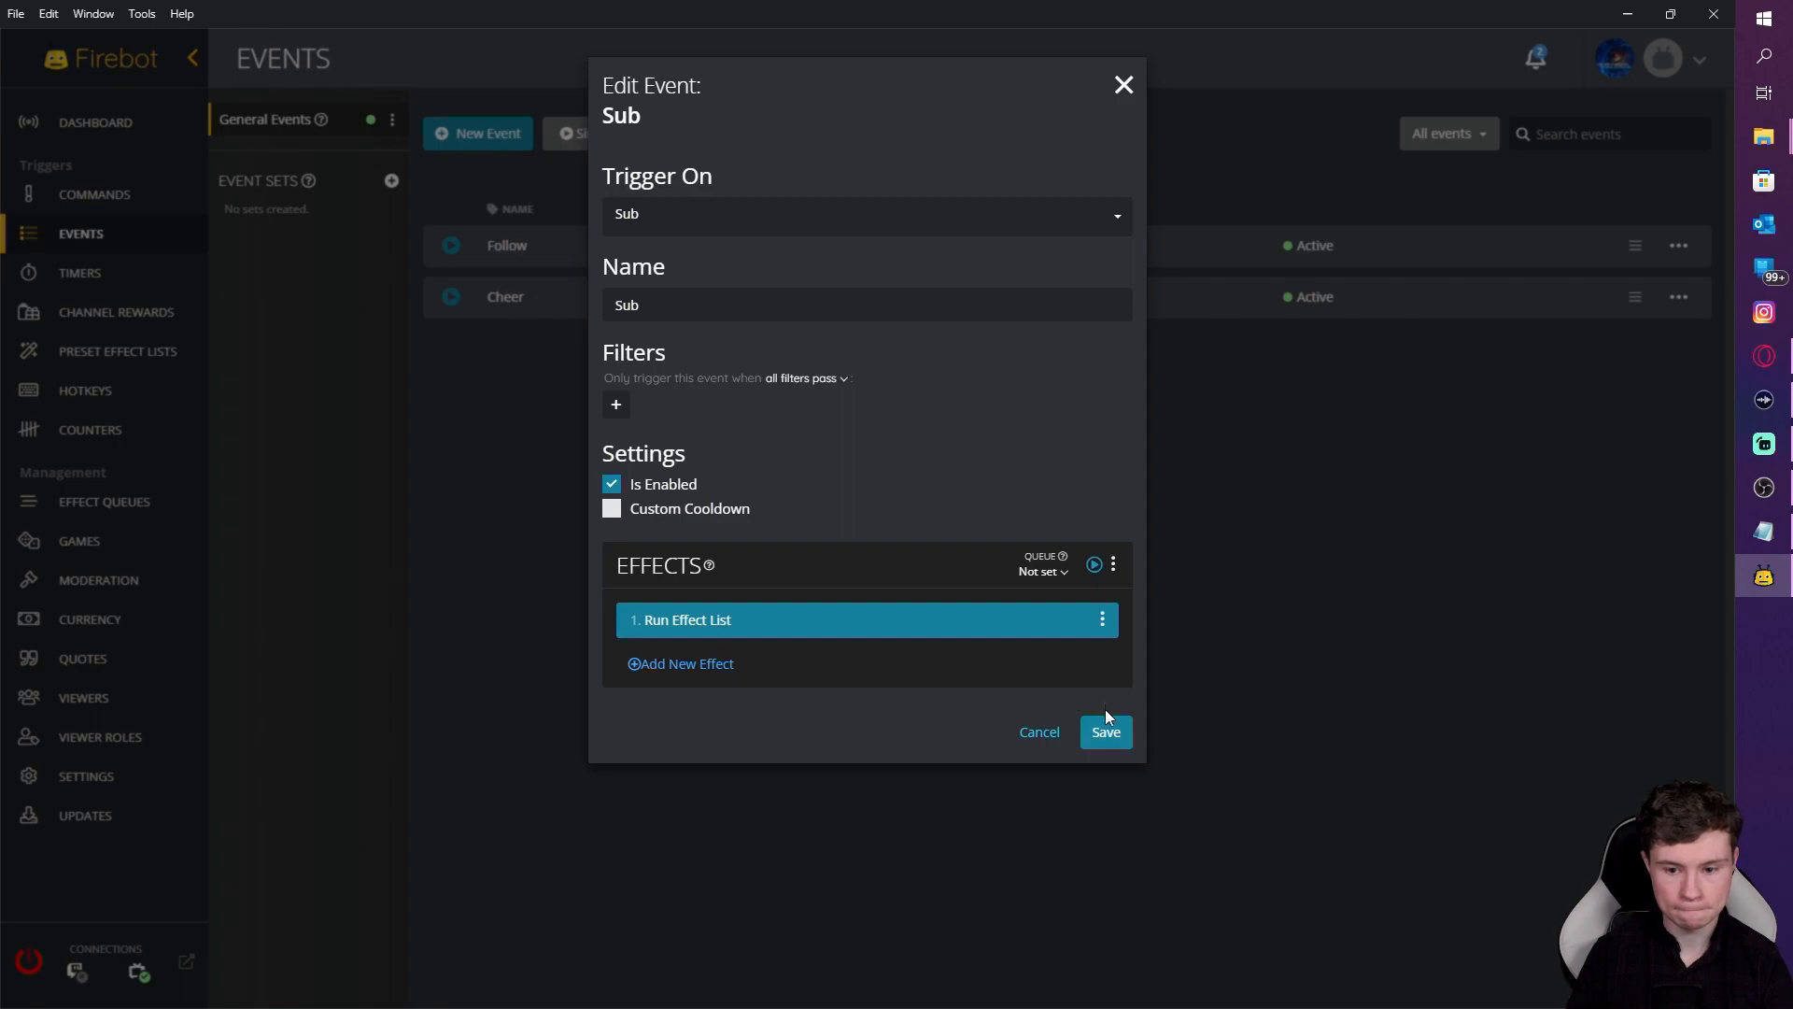
pyautogui.click(1102, 726)
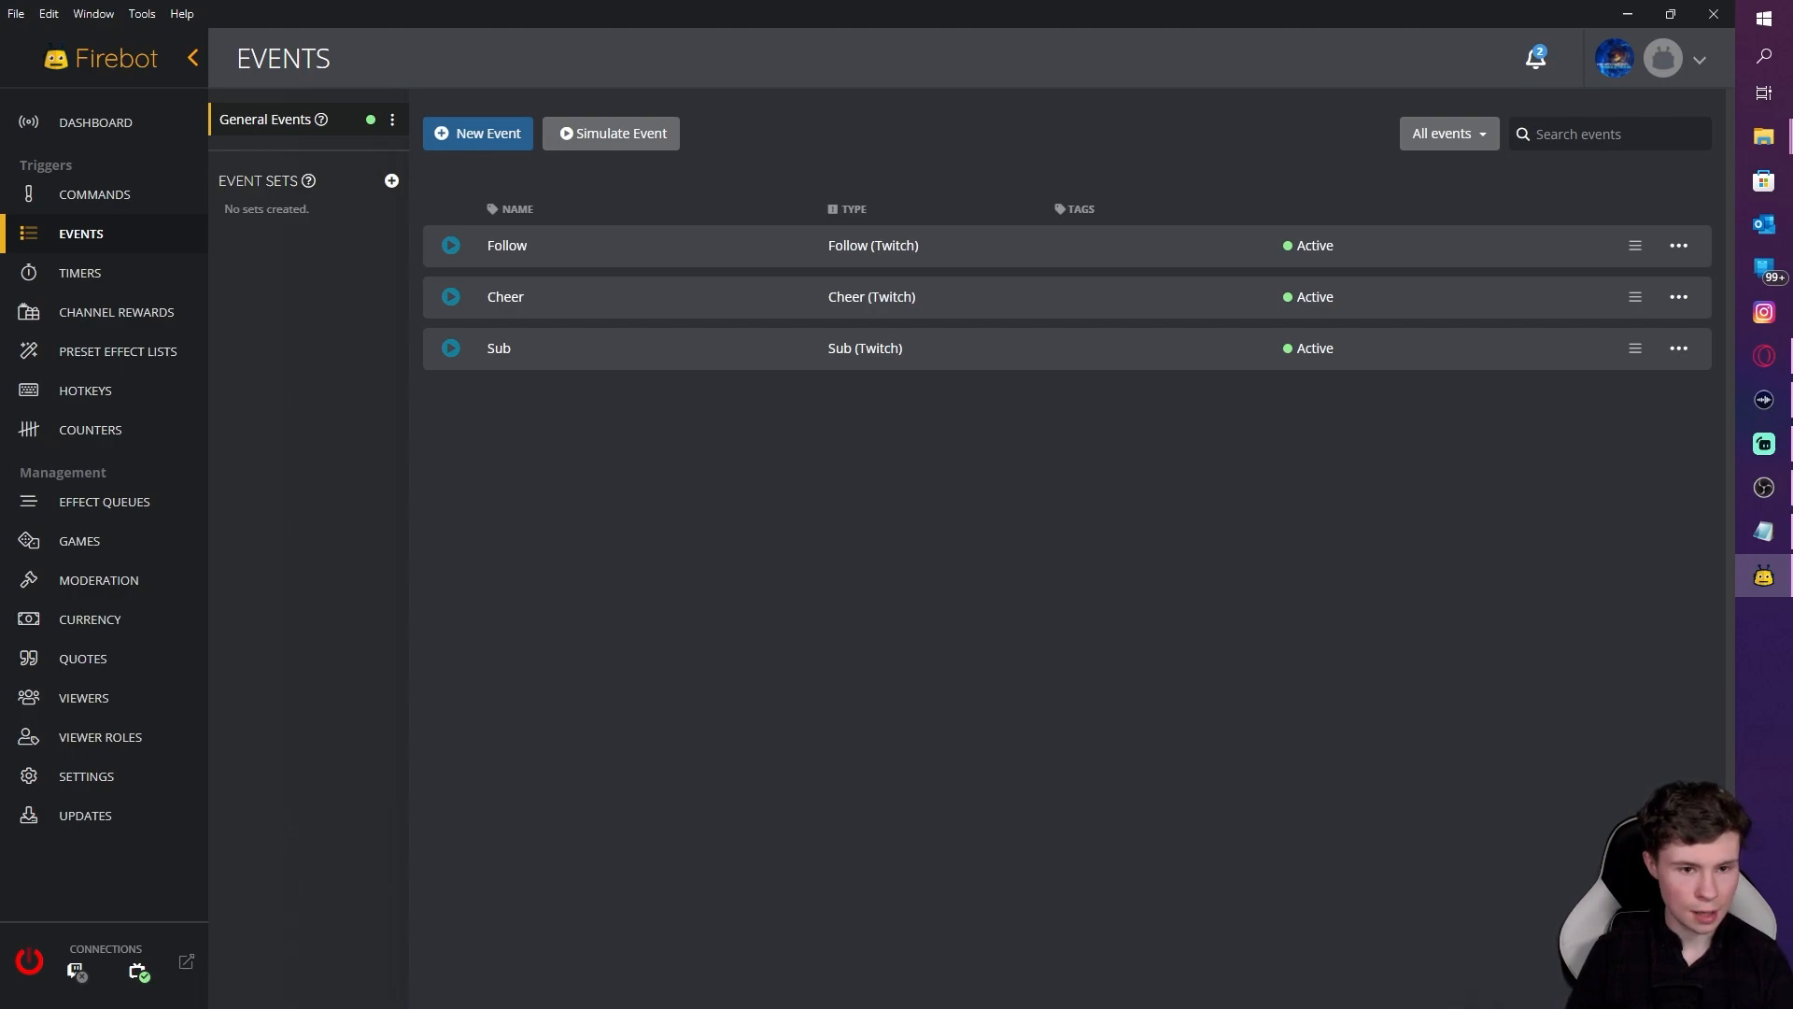
# Step: Create a new event triggered by Viewer Arrived
pyautogui.click(482, 132)
pyautogui.click(690, 193)
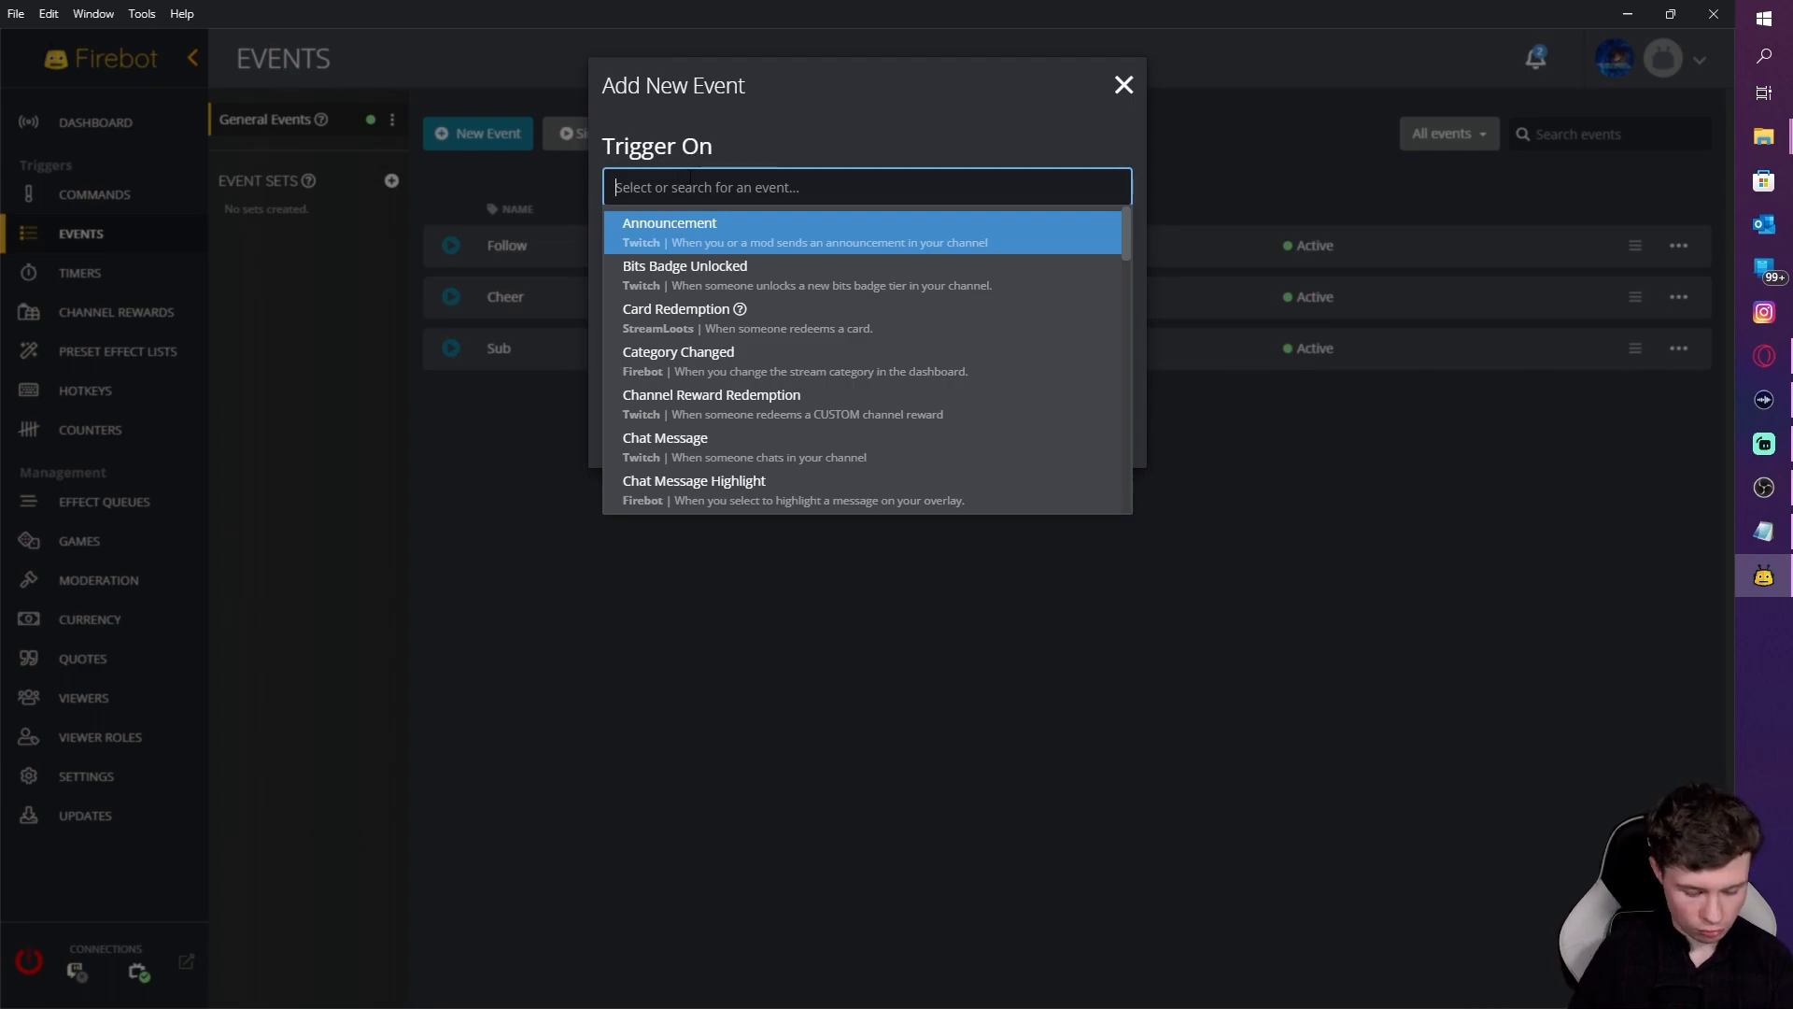
pyautogui.write('vie')
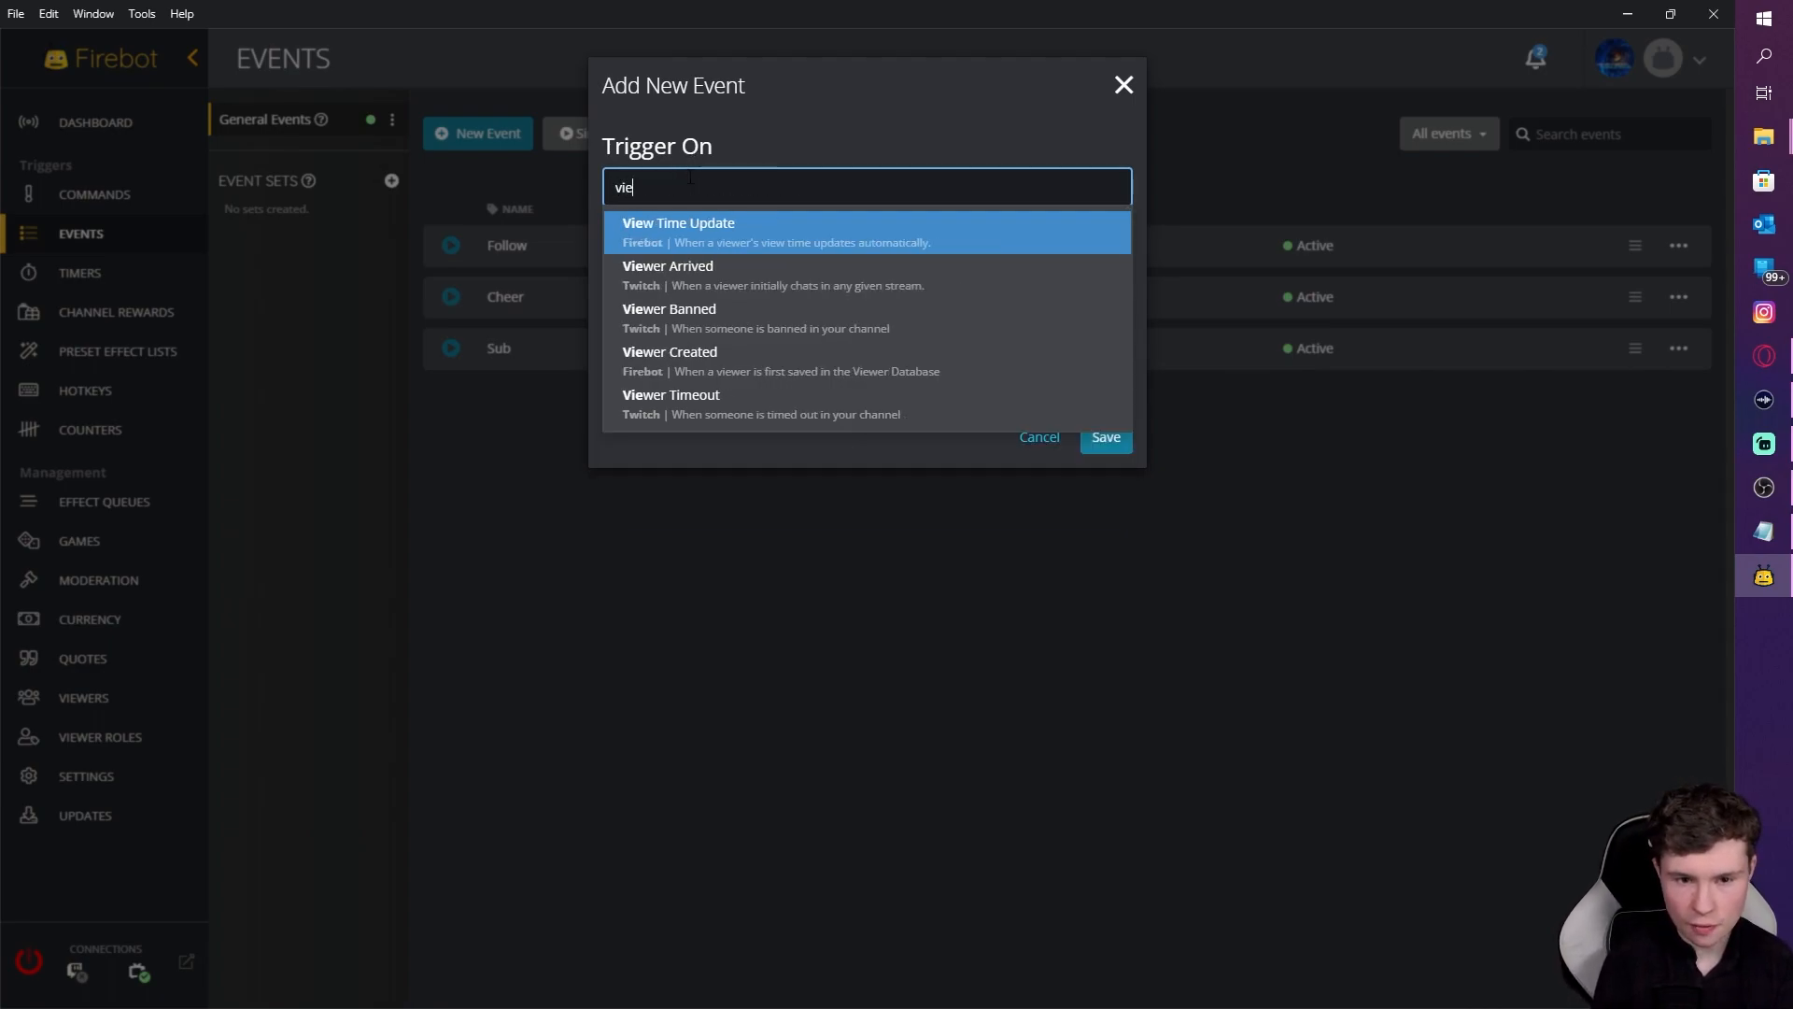
pyautogui.write('wer')
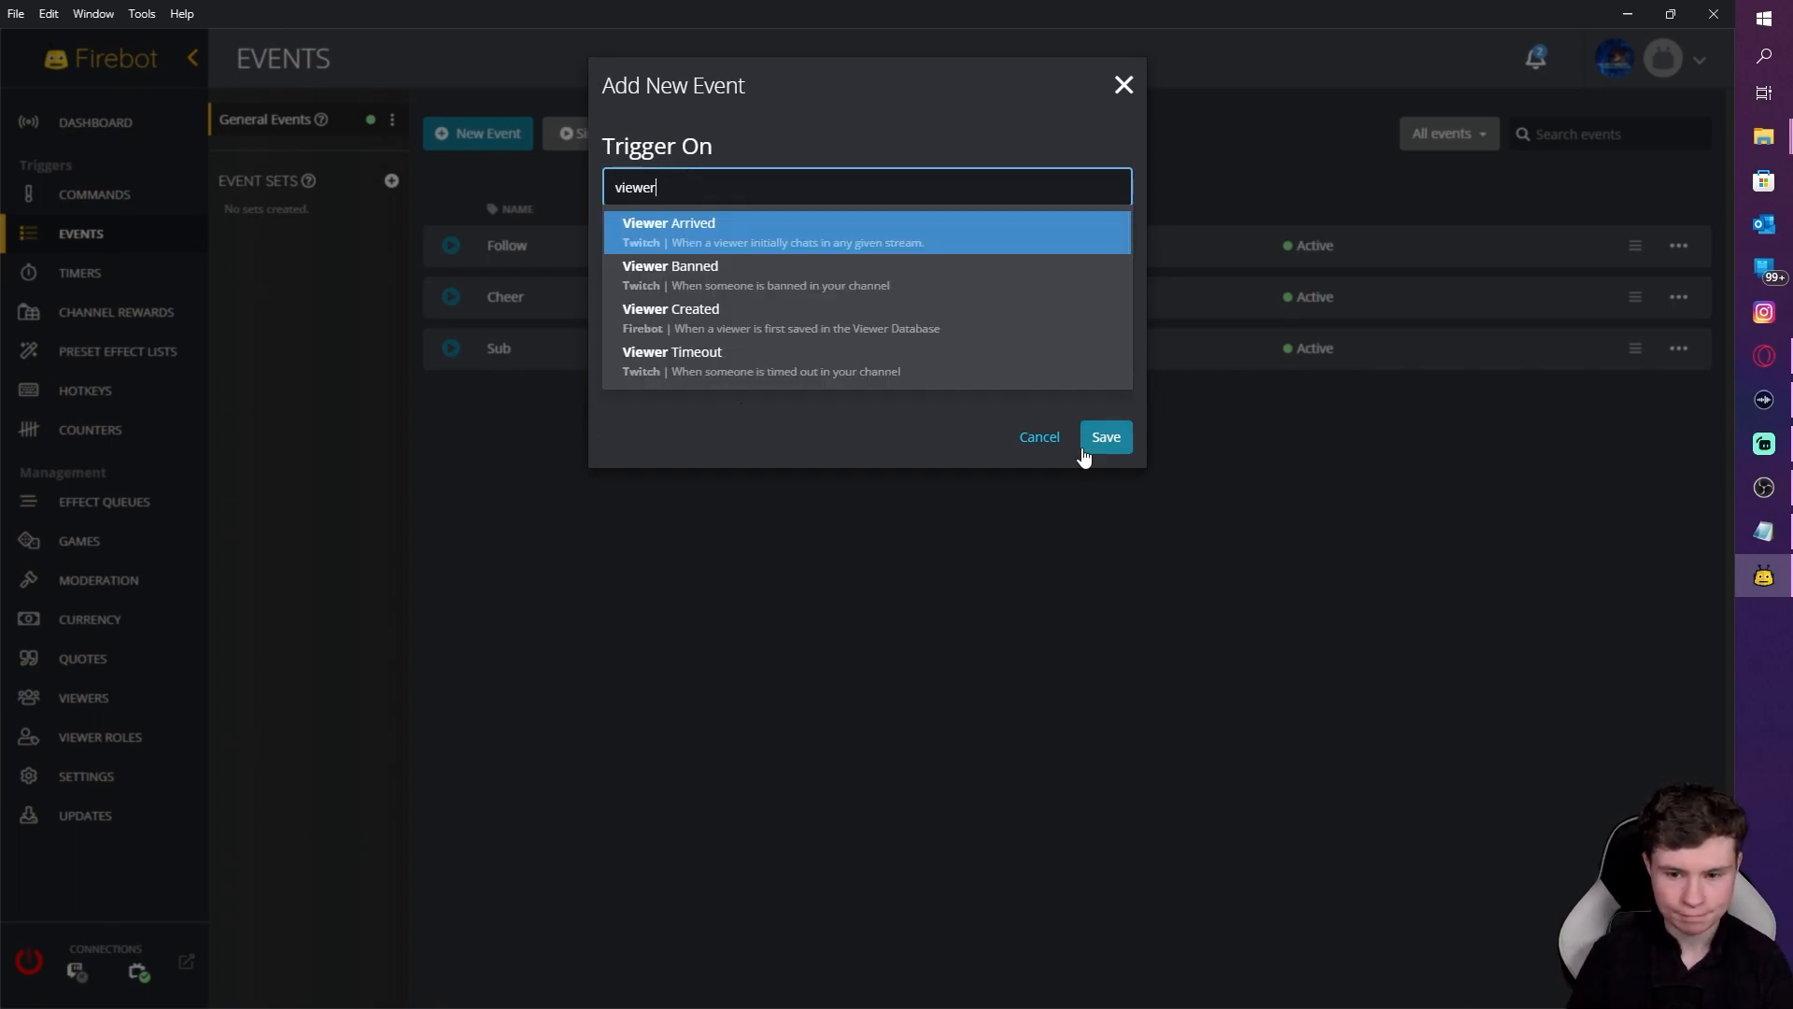
pyautogui.click(948, 240)
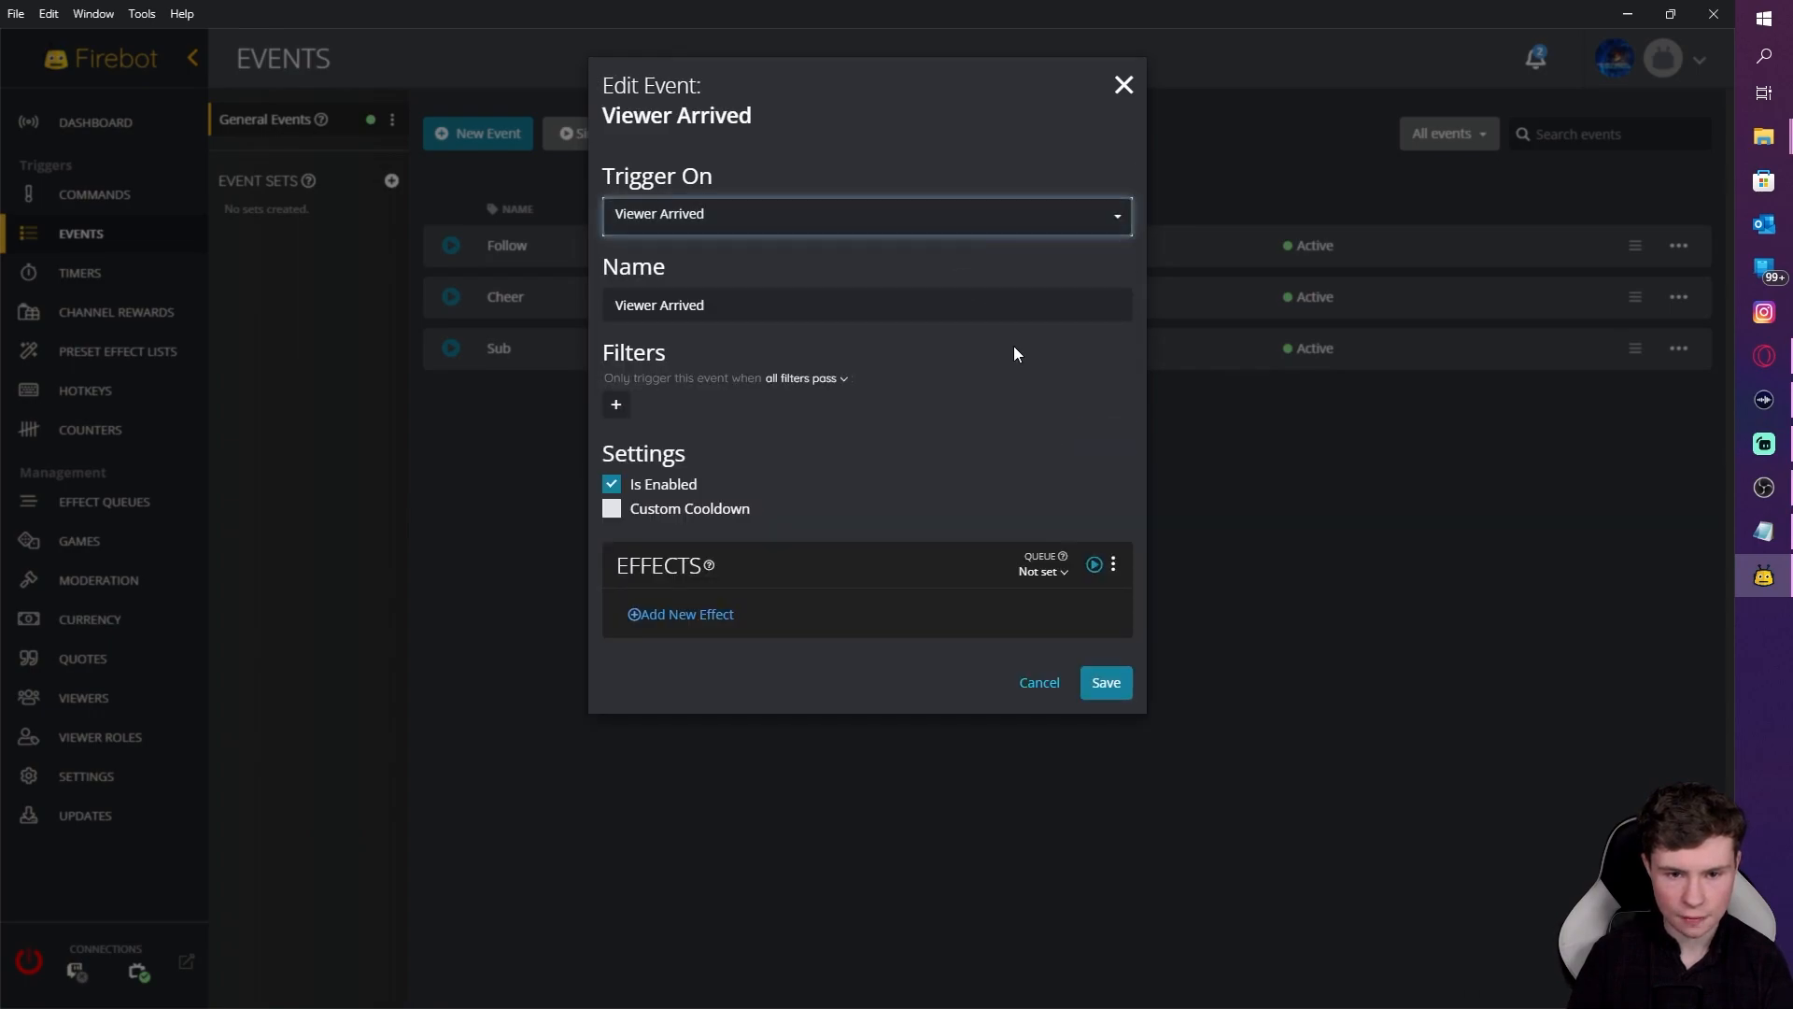
# Step: Add a filter requiring the viewer's roles to include Streamer SO list
pyautogui.click(616, 407)
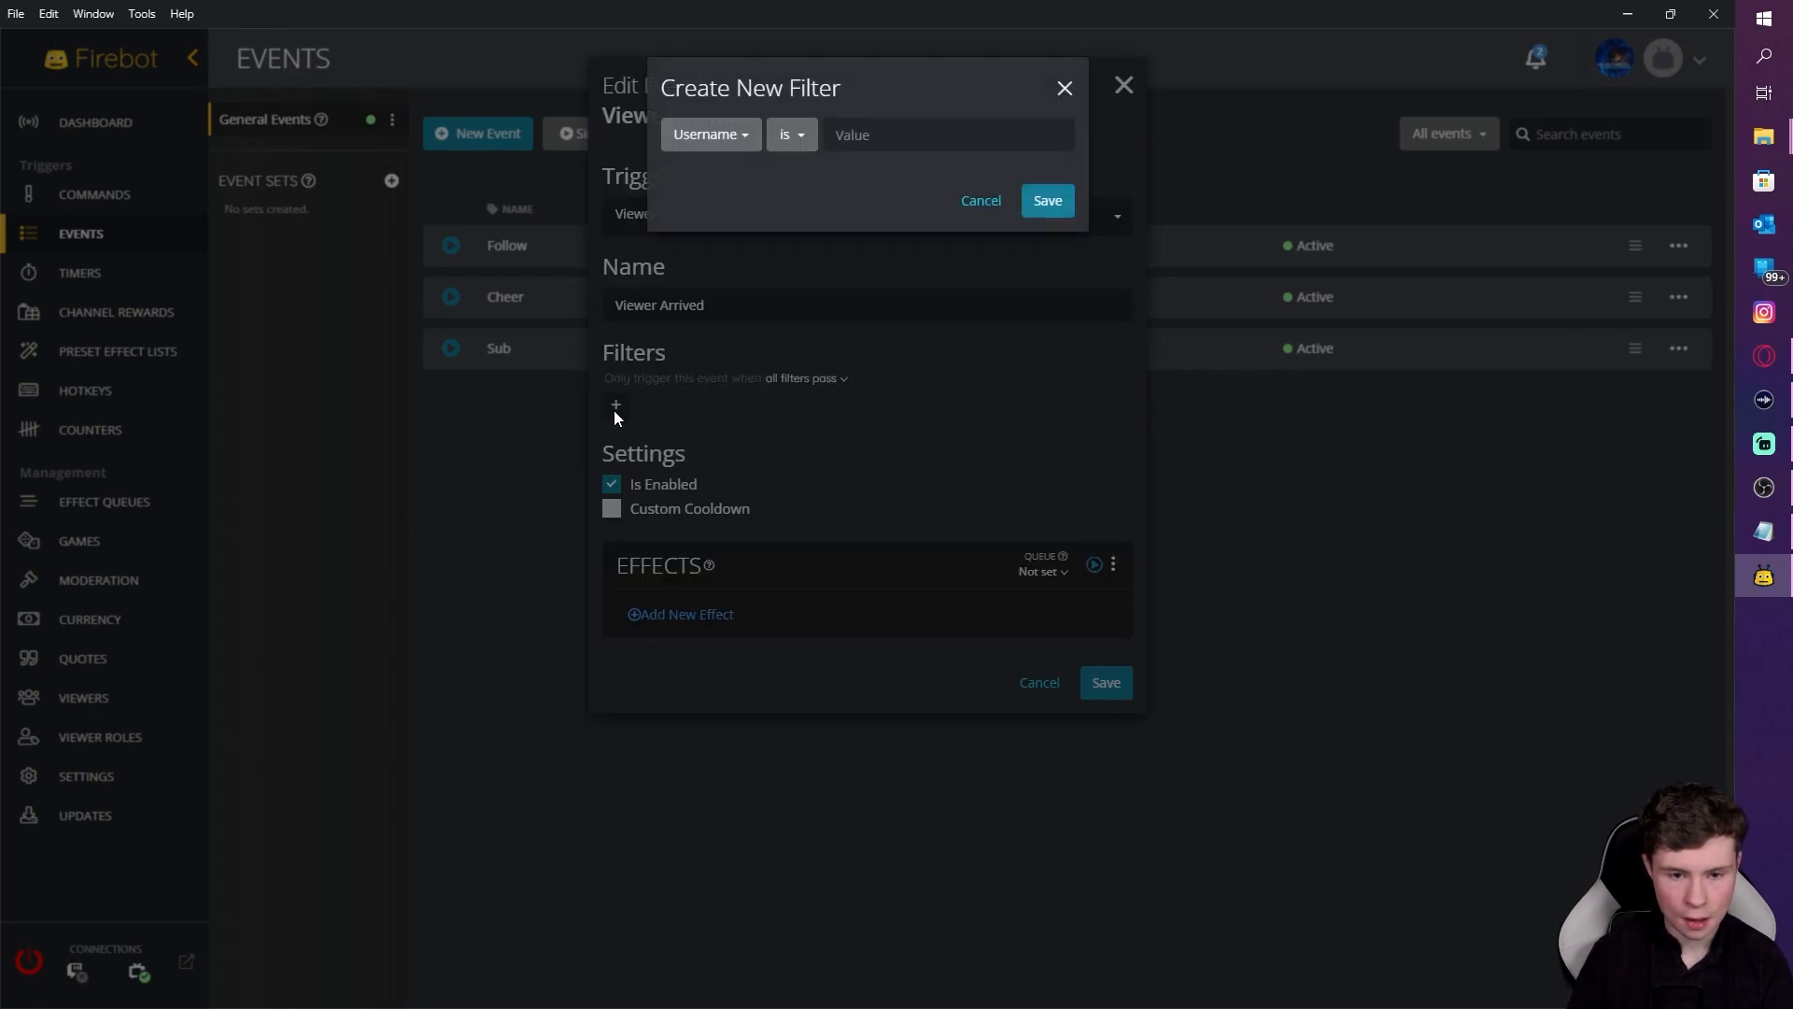
pyautogui.click(736, 143)
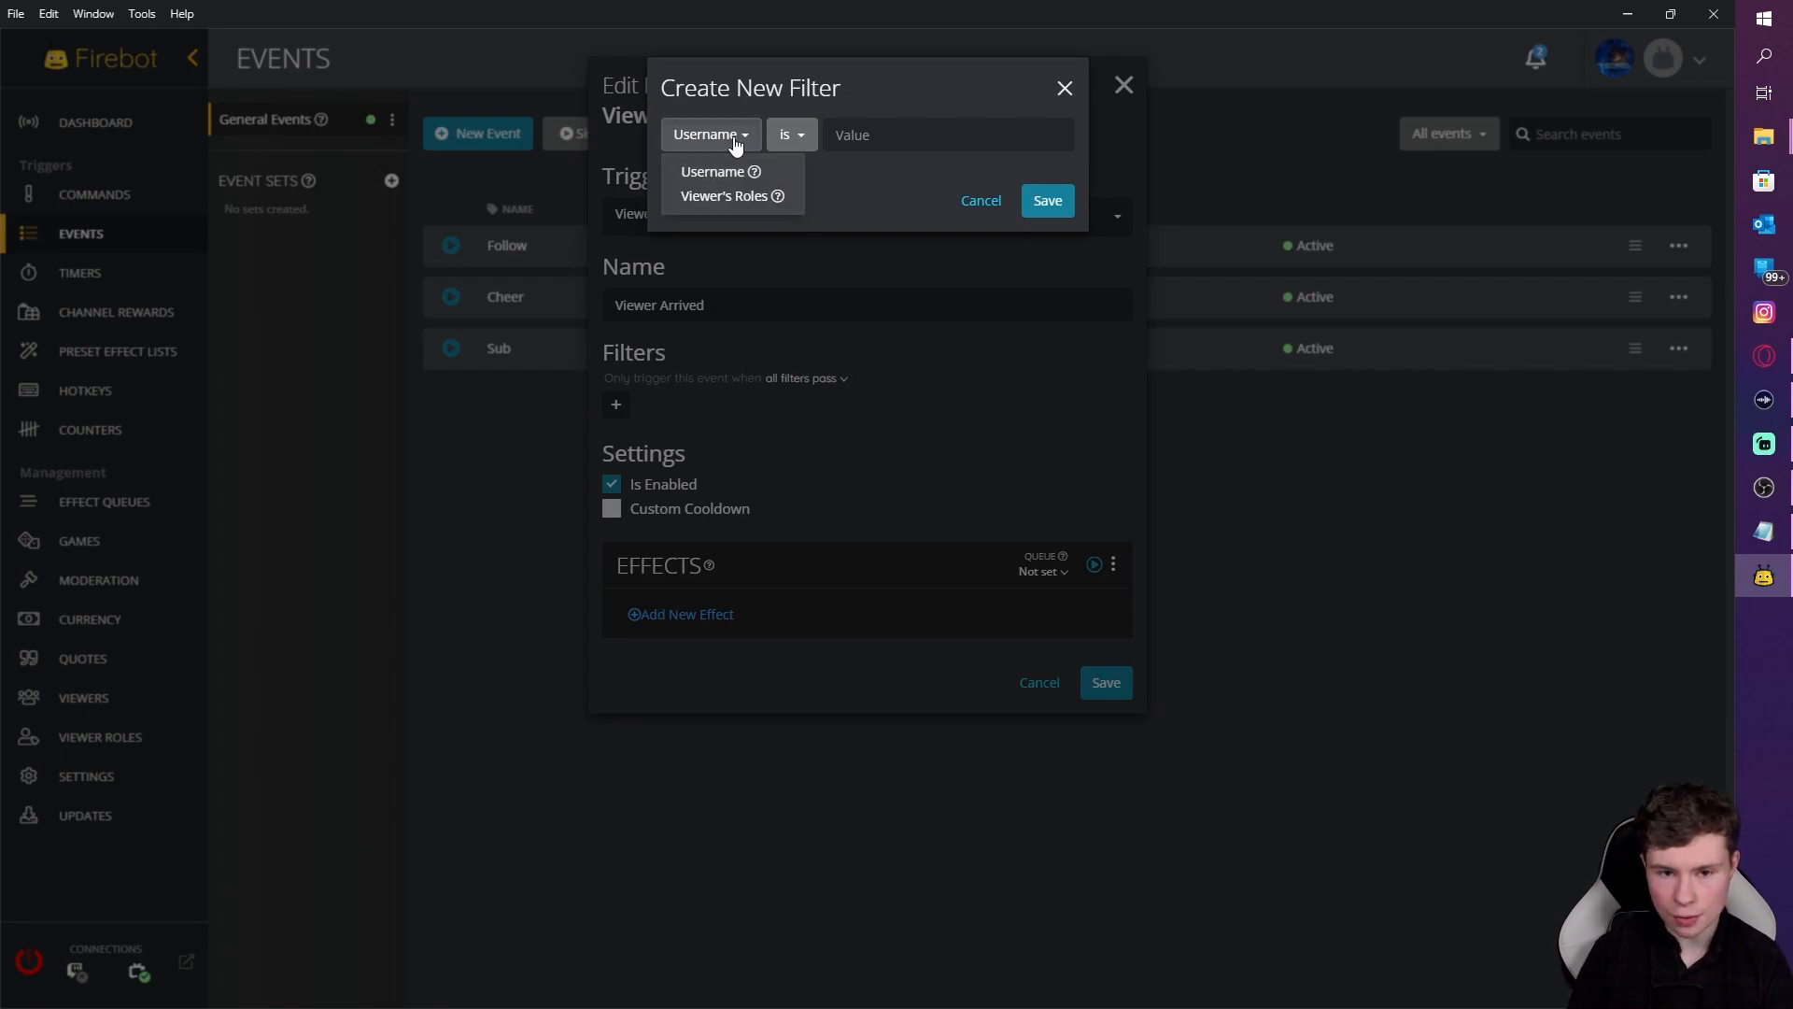
pyautogui.click(728, 205)
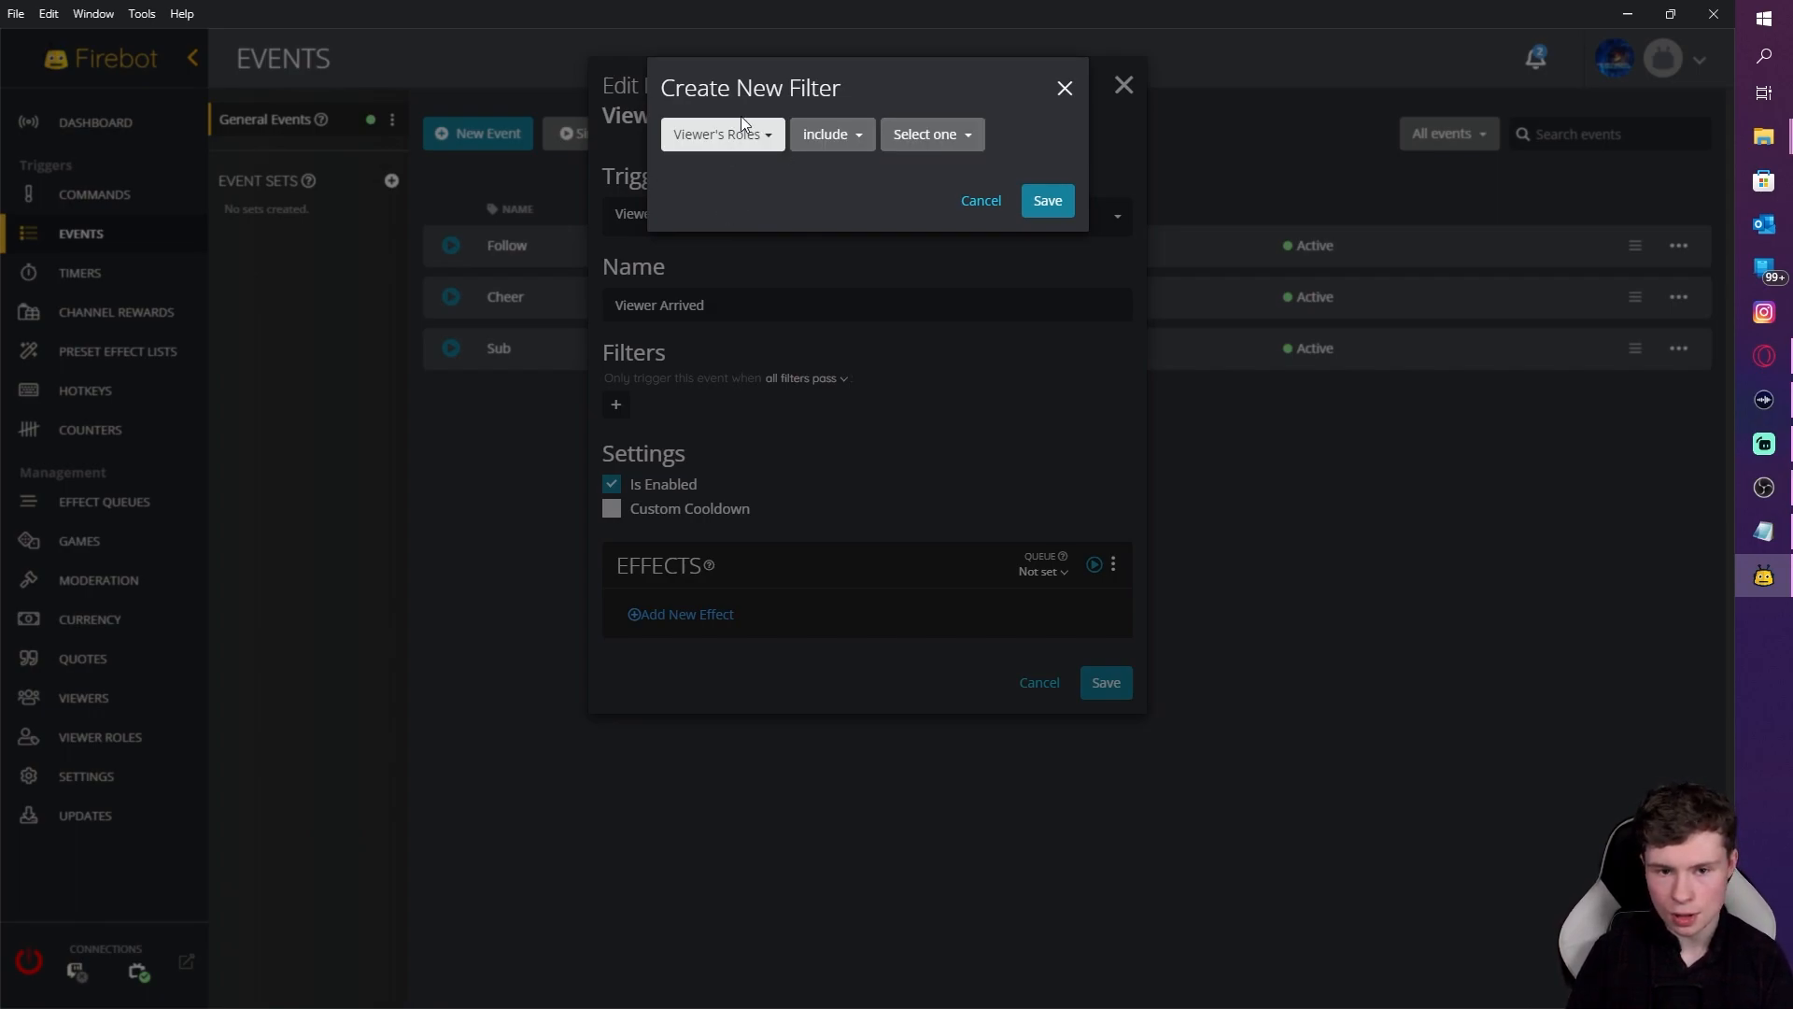
pyautogui.click(915, 138)
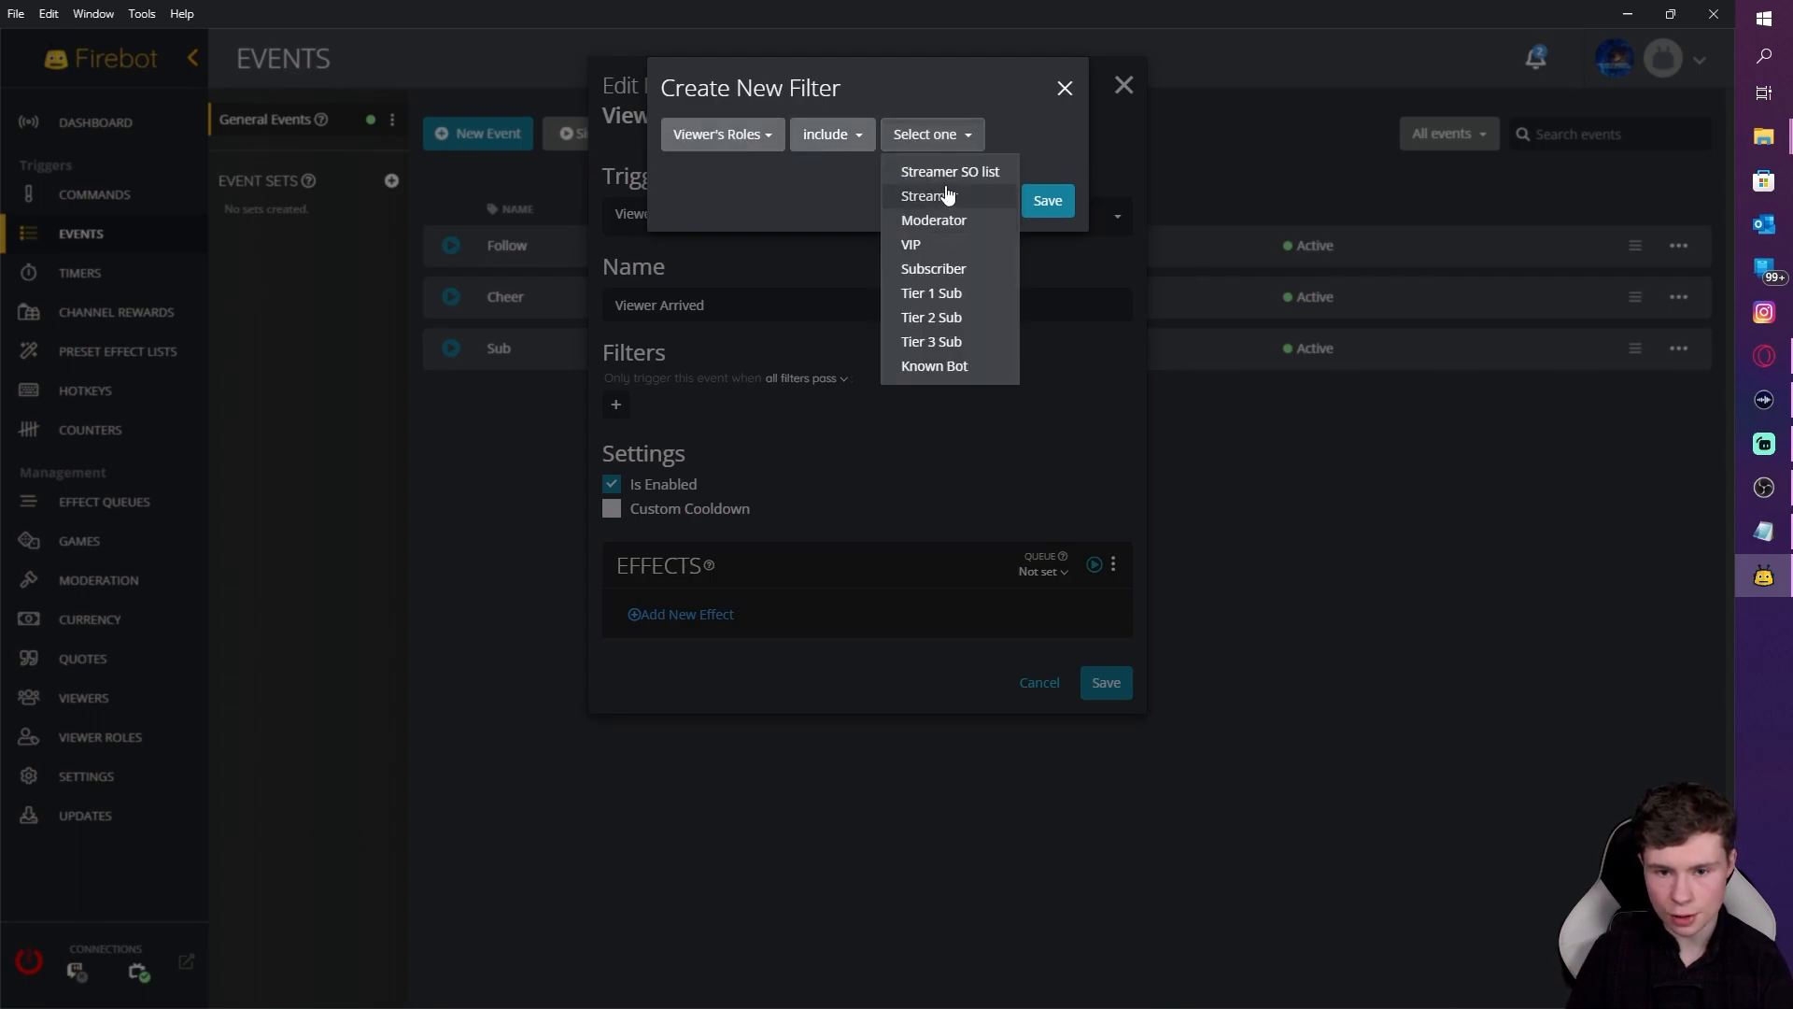
pyautogui.click(945, 177)
pyautogui.click(1027, 207)
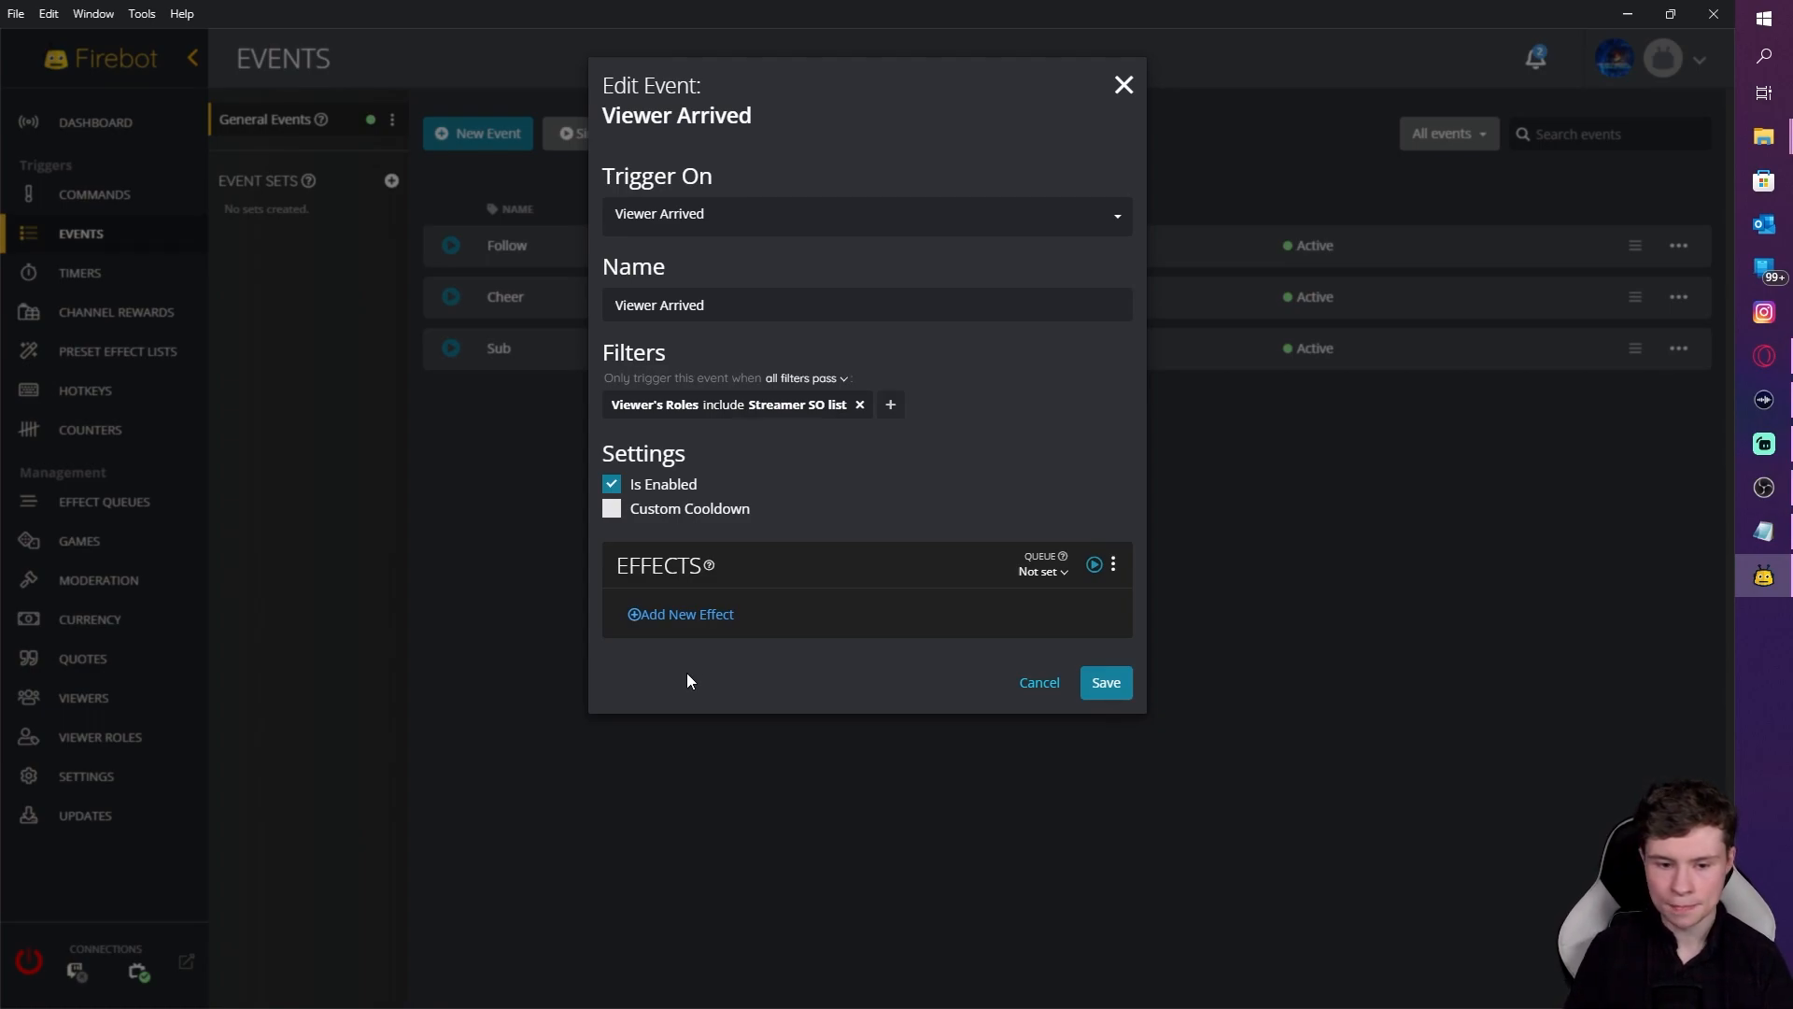
# Step: Add a Conditional Effects effect to the Viewer Arrived event
pyautogui.click(719, 615)
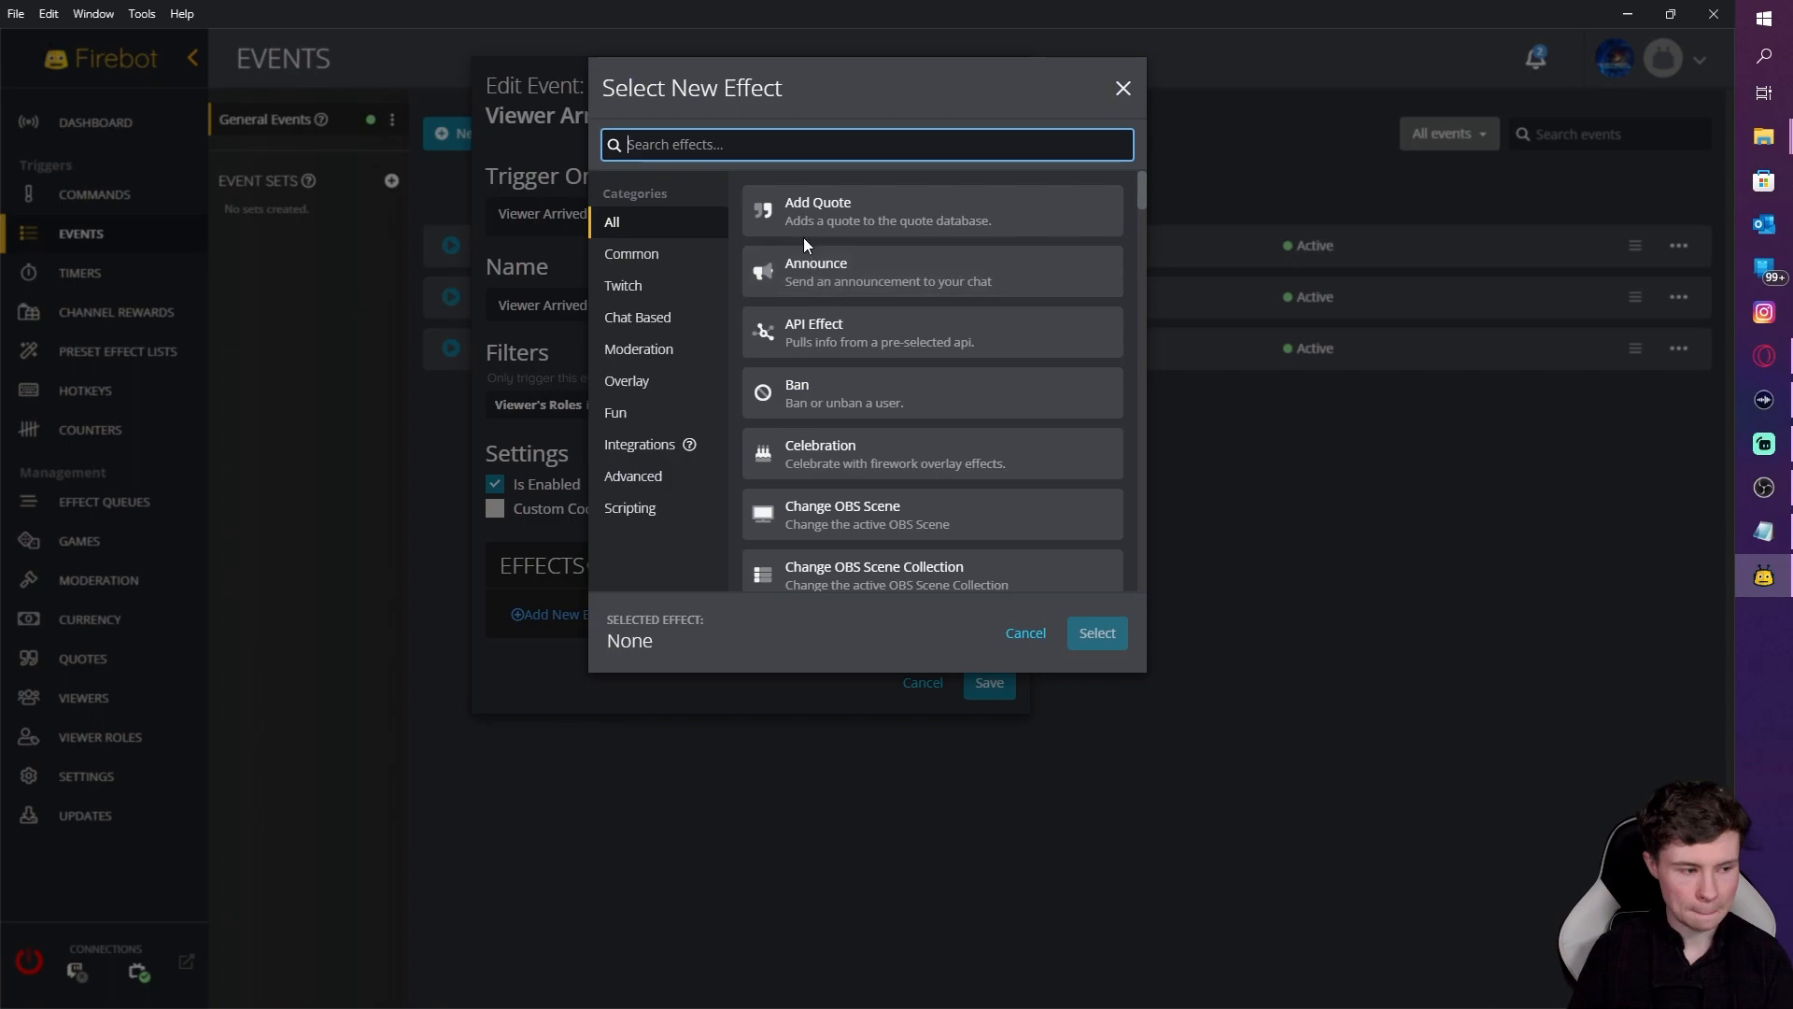
pyautogui.write('cond')
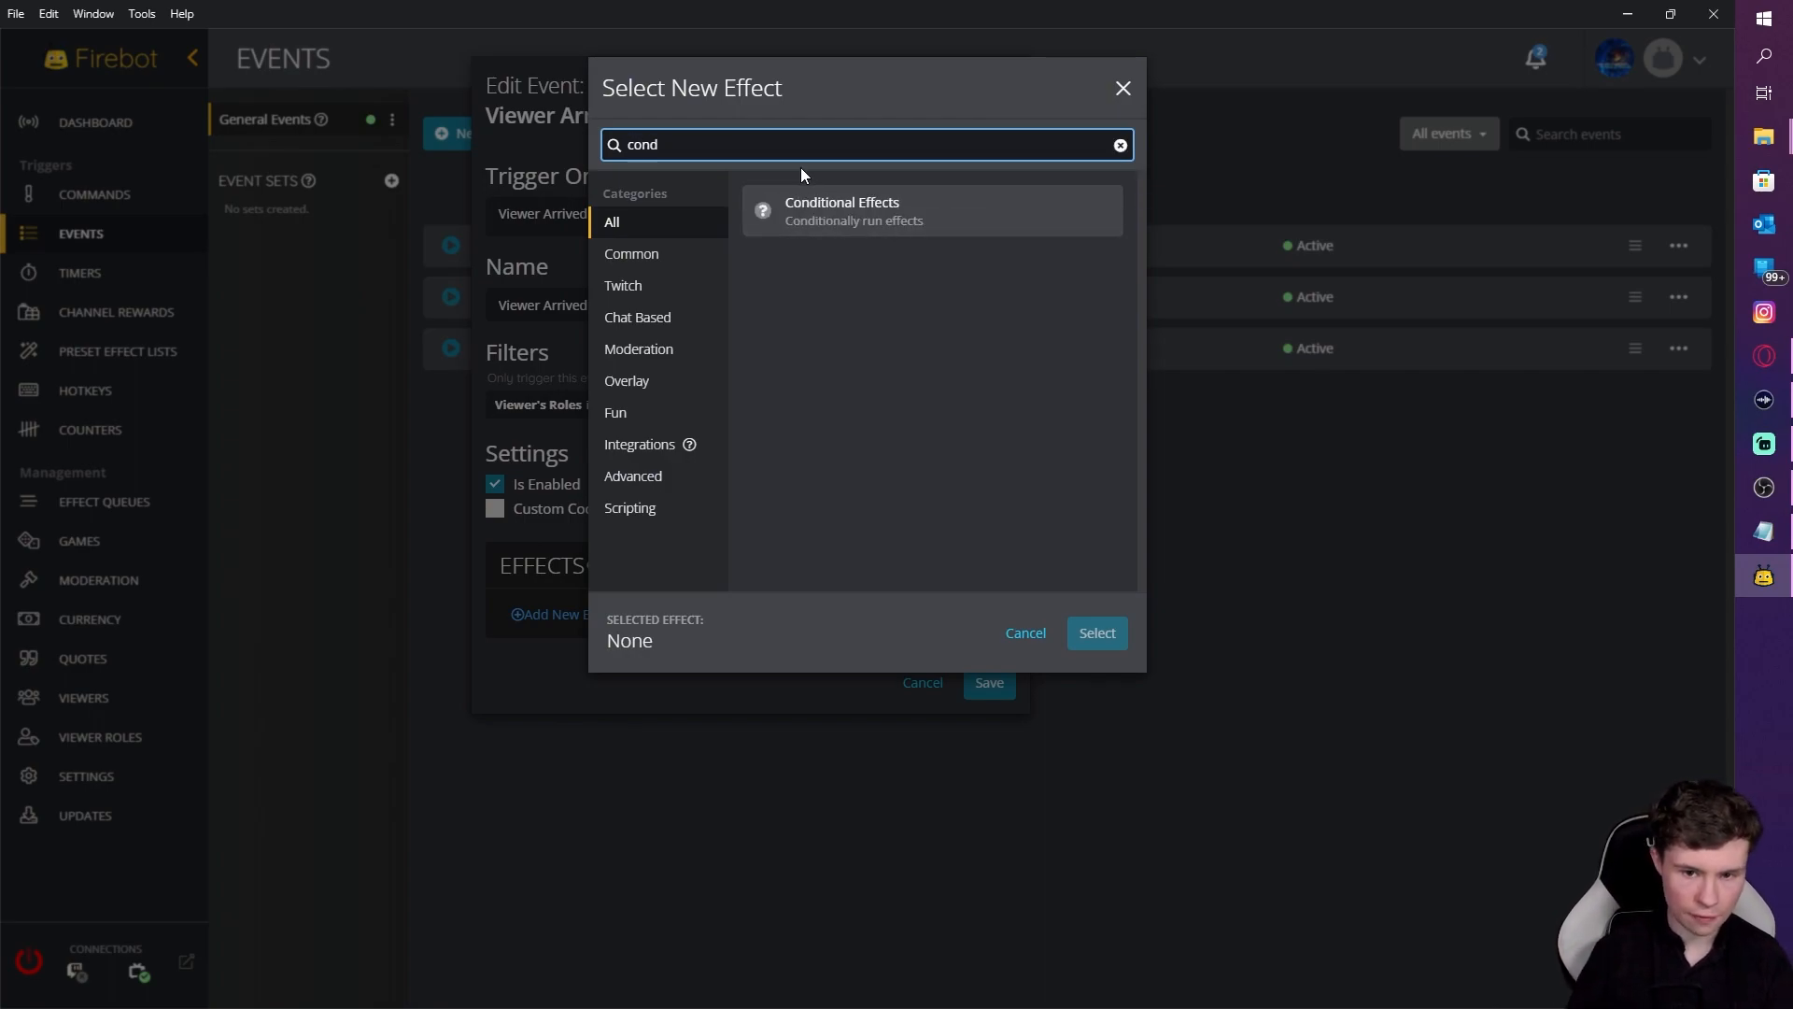
pyautogui.click(818, 226)
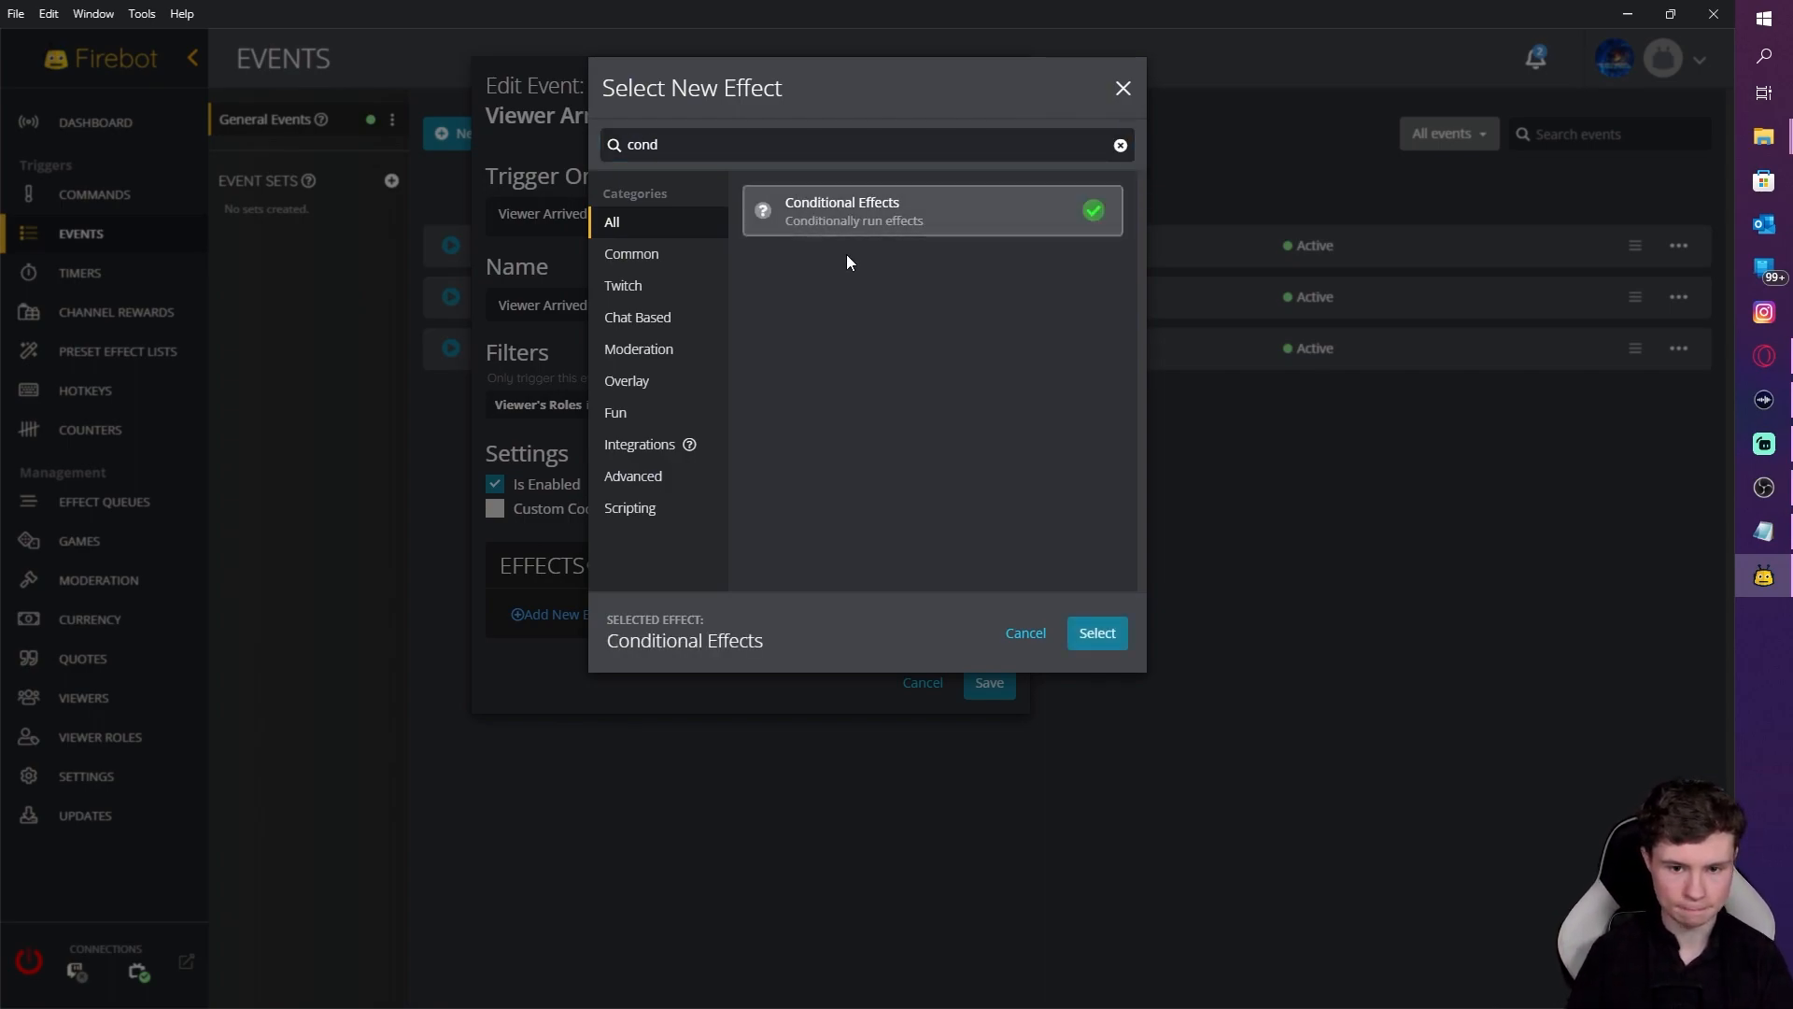
pyautogui.click(1098, 635)
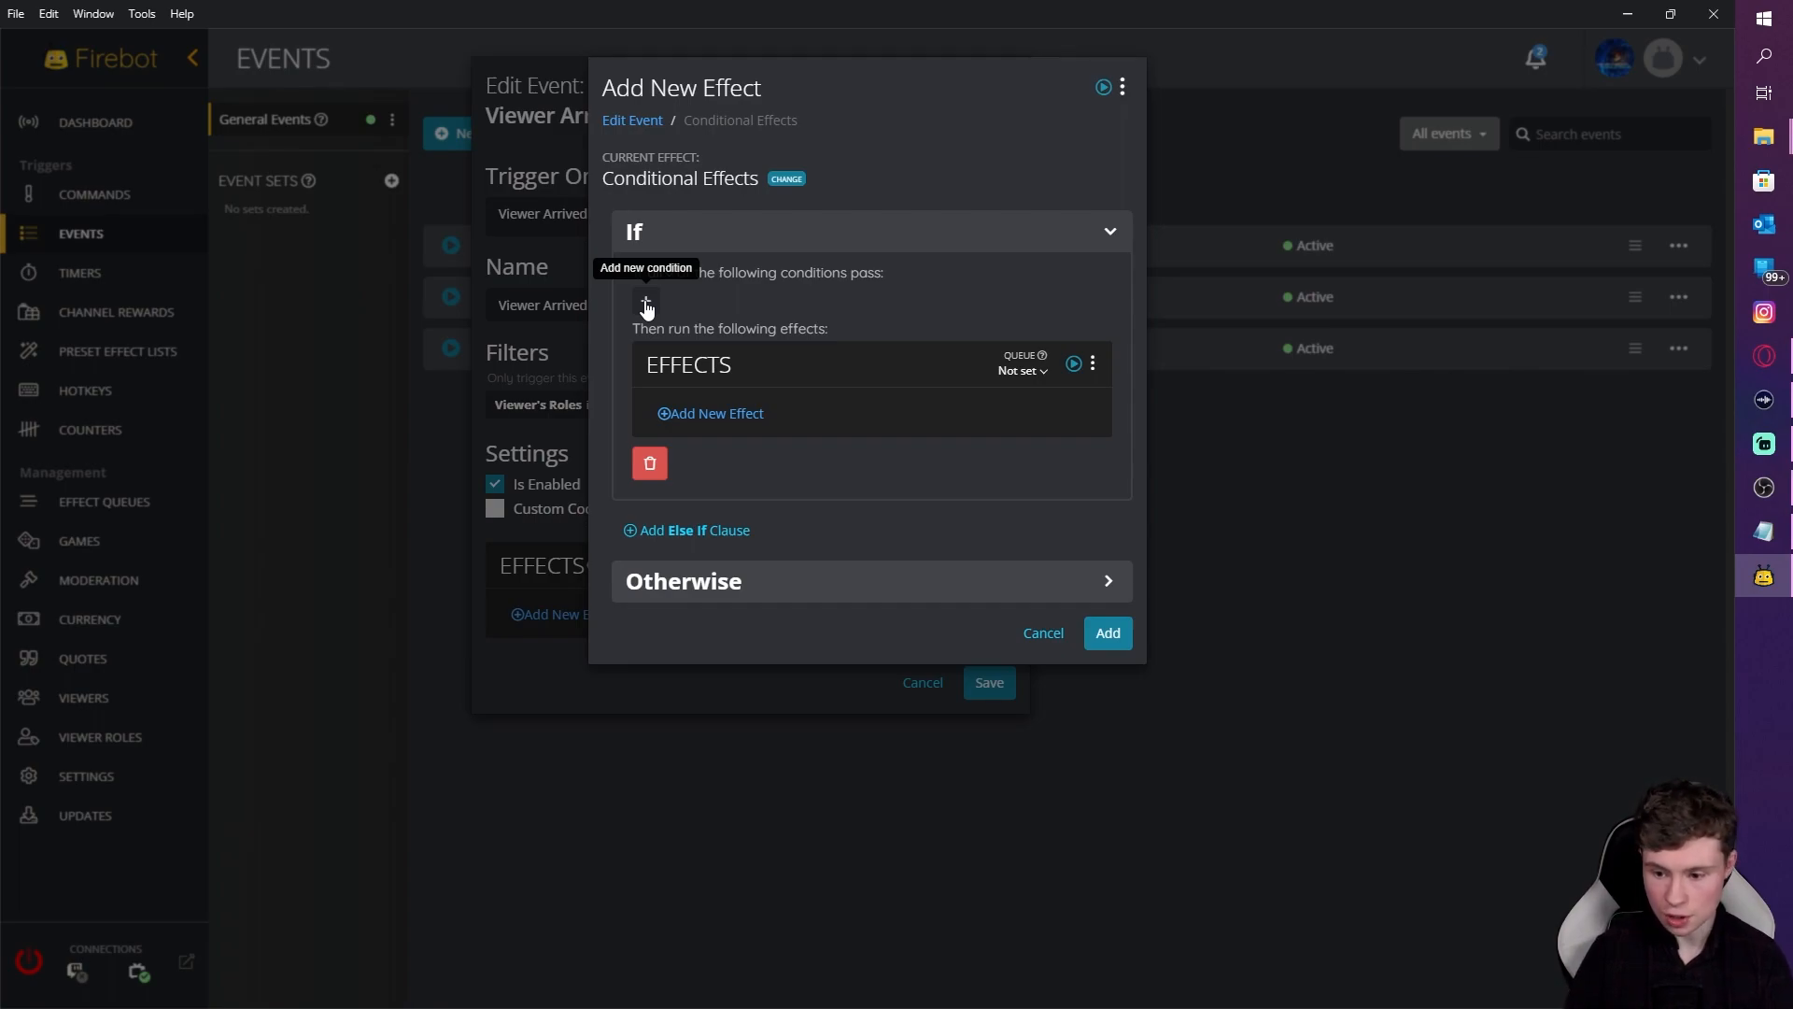
# Step: In the If branch, add a Run Effect List effect running the Personalised so preset
pyautogui.click(710, 420)
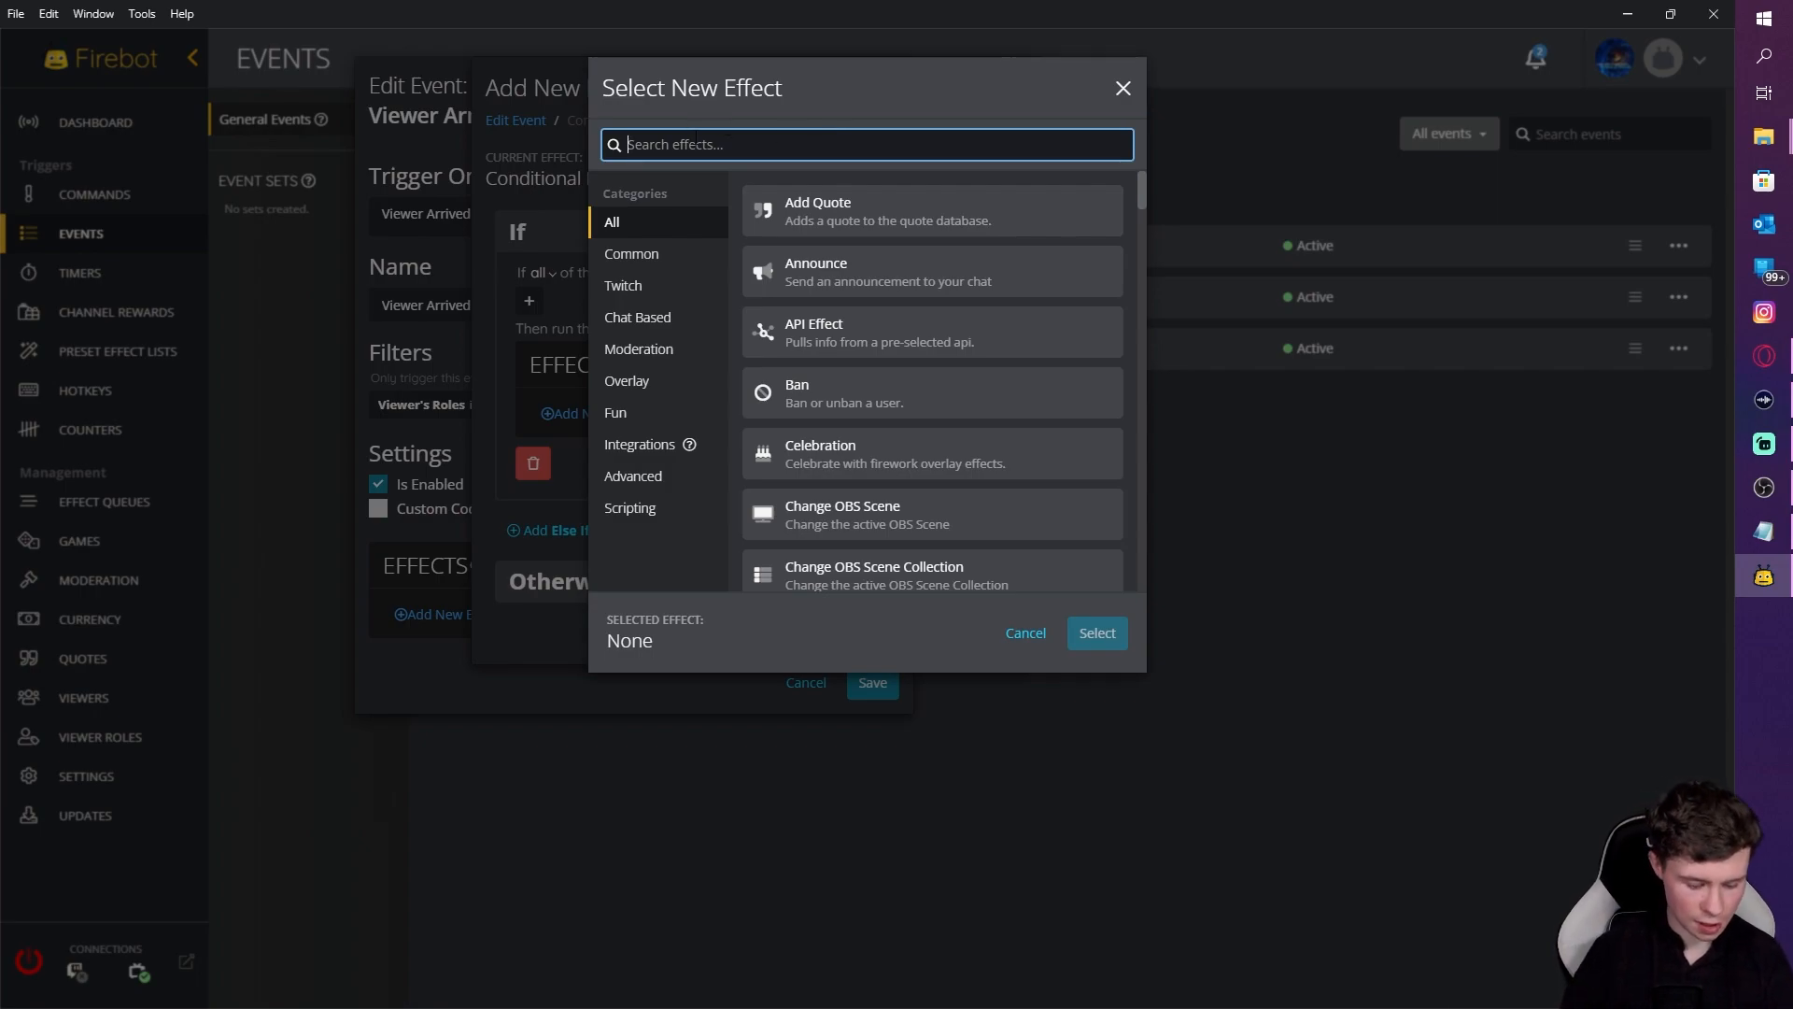
pyautogui.write('run')
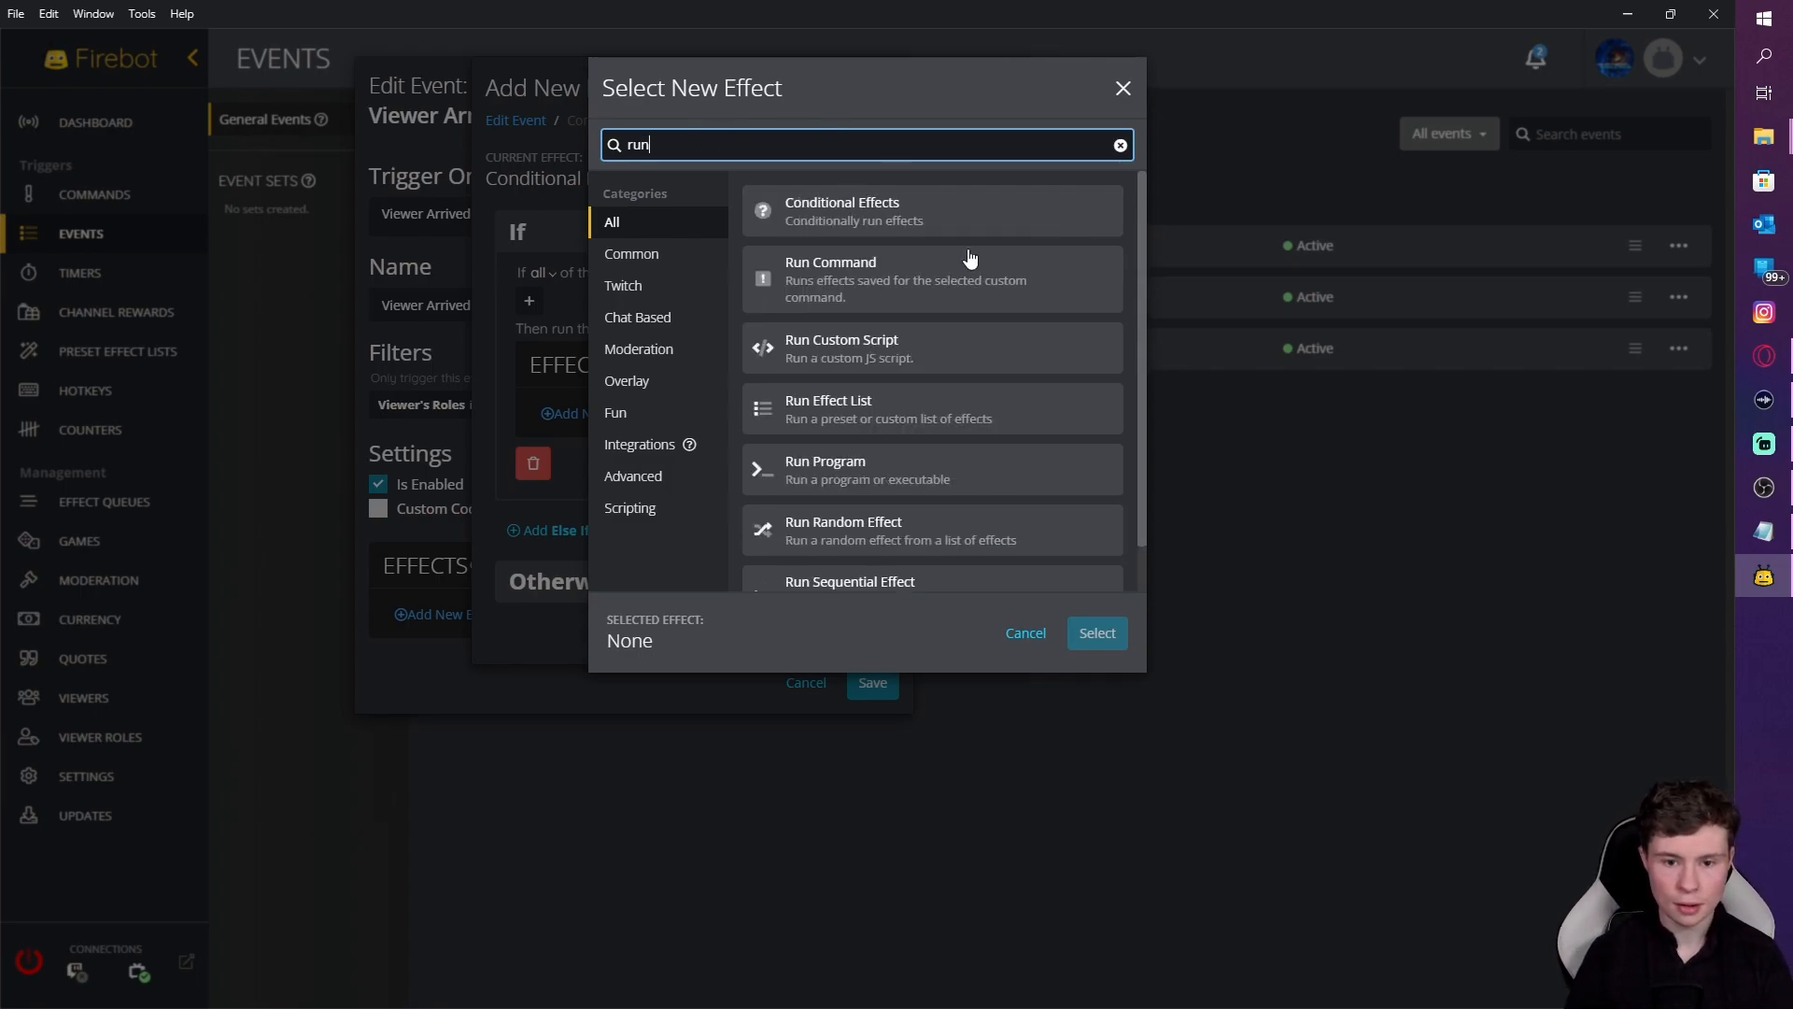
pyautogui.click(874, 402)
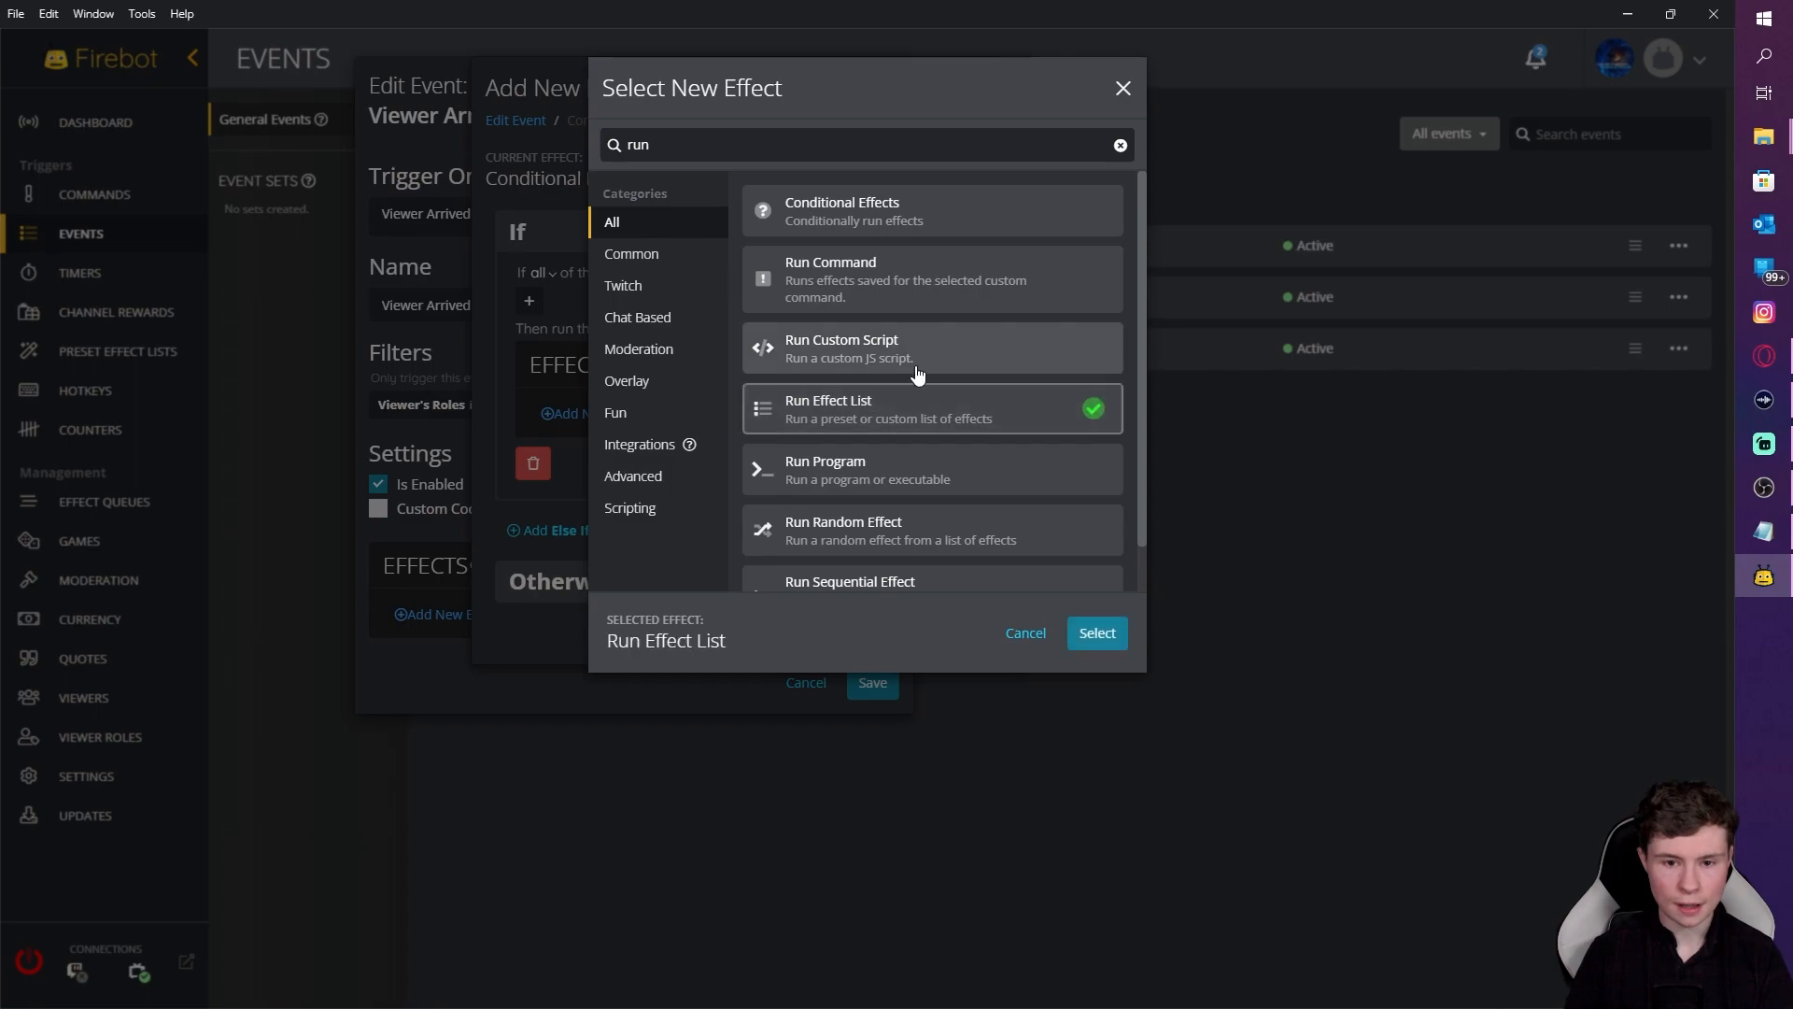
pyautogui.click(1094, 632)
pyautogui.click(681, 279)
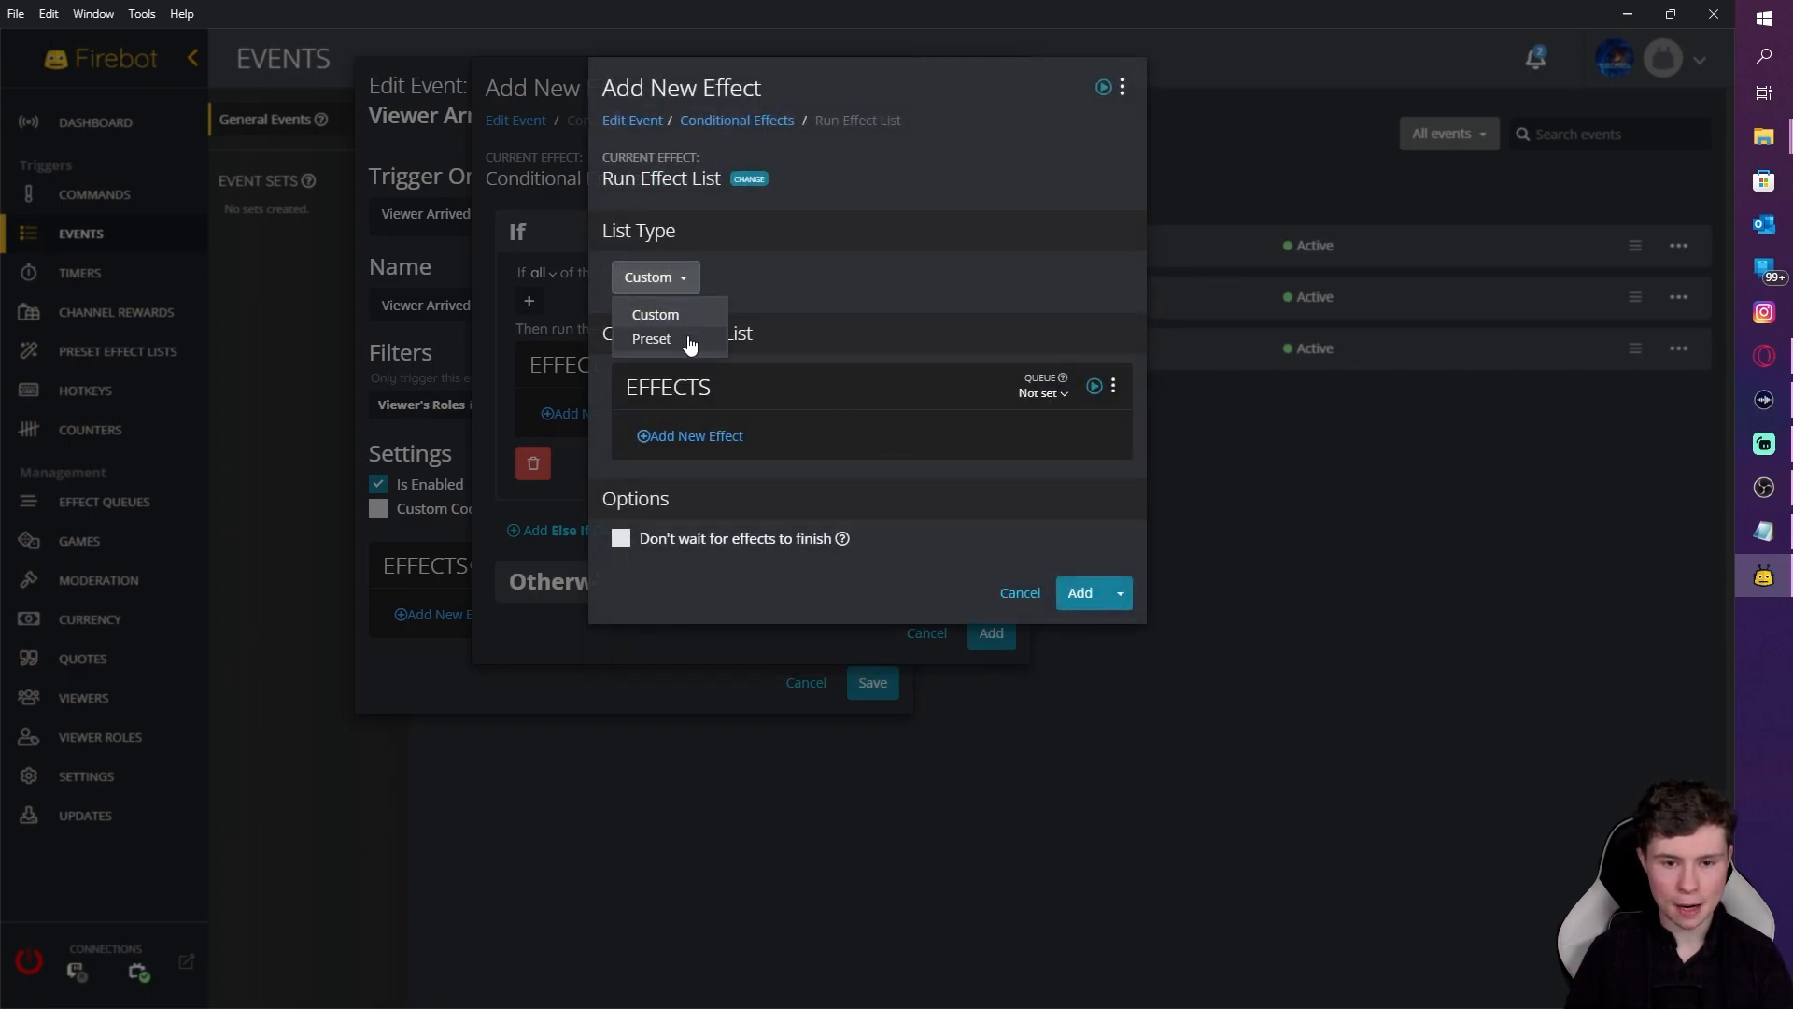
pyautogui.click(698, 342)
pyautogui.click(766, 383)
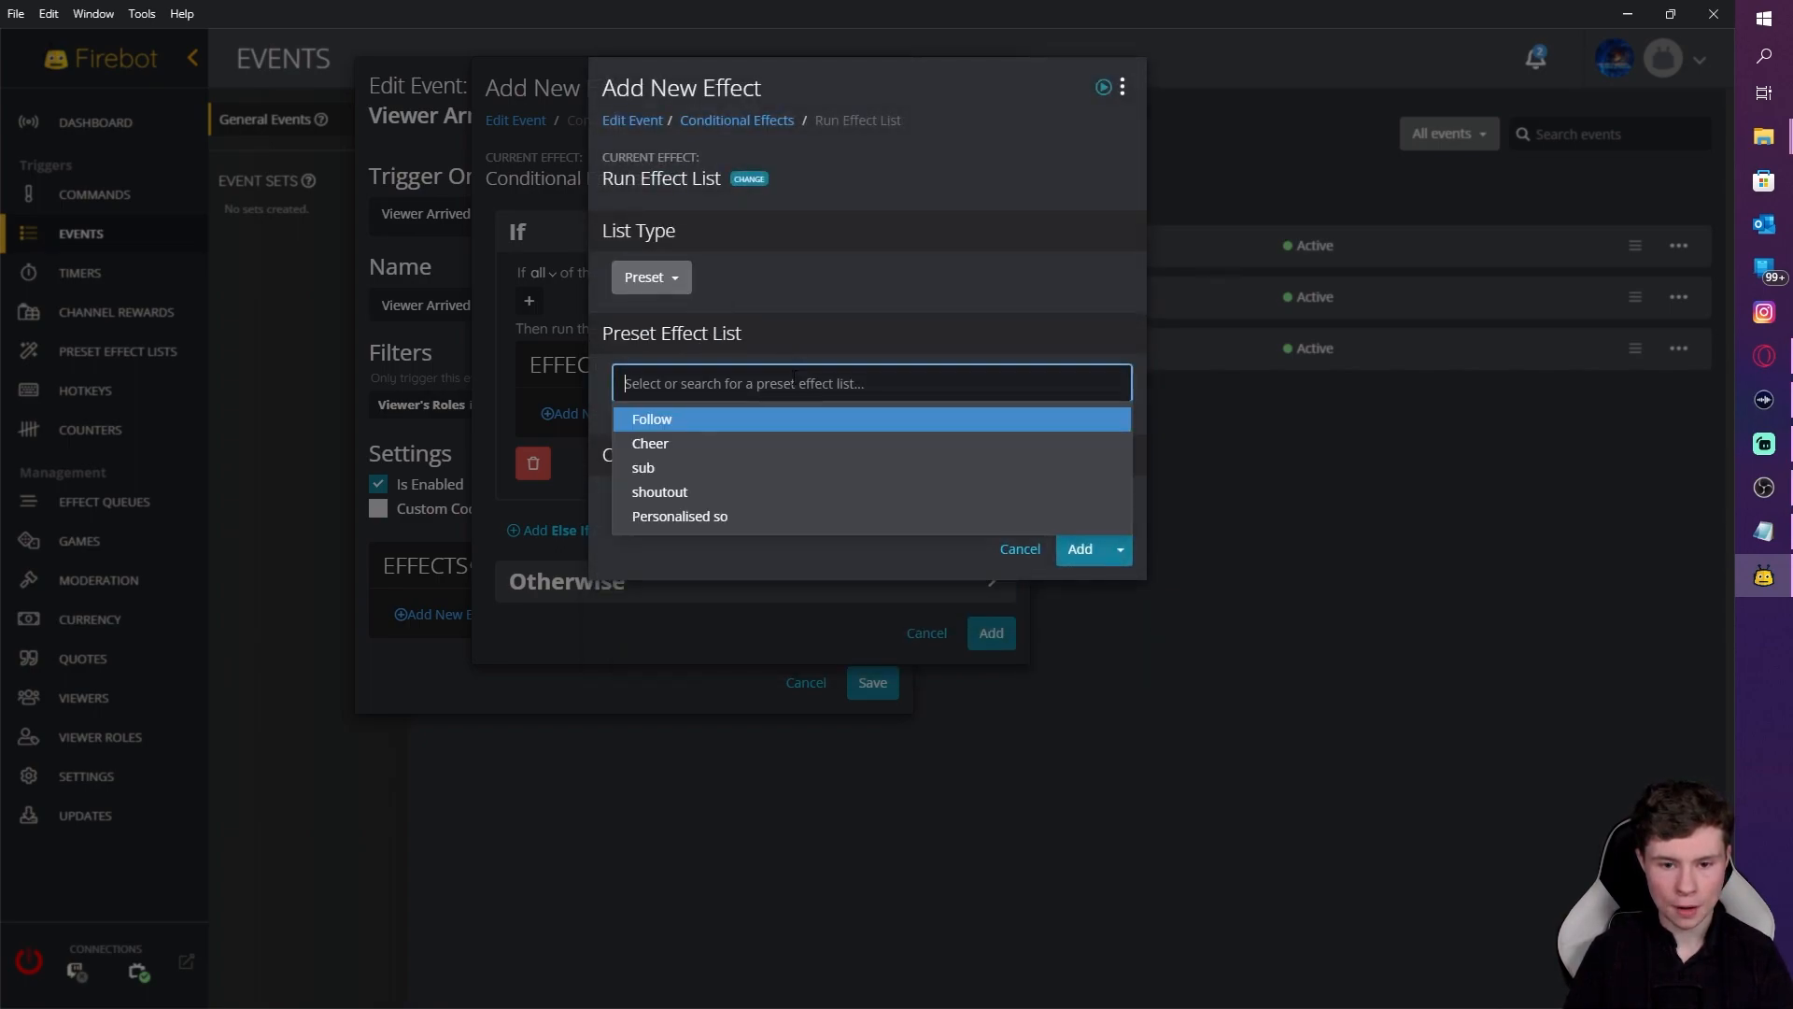
pyautogui.click(720, 518)
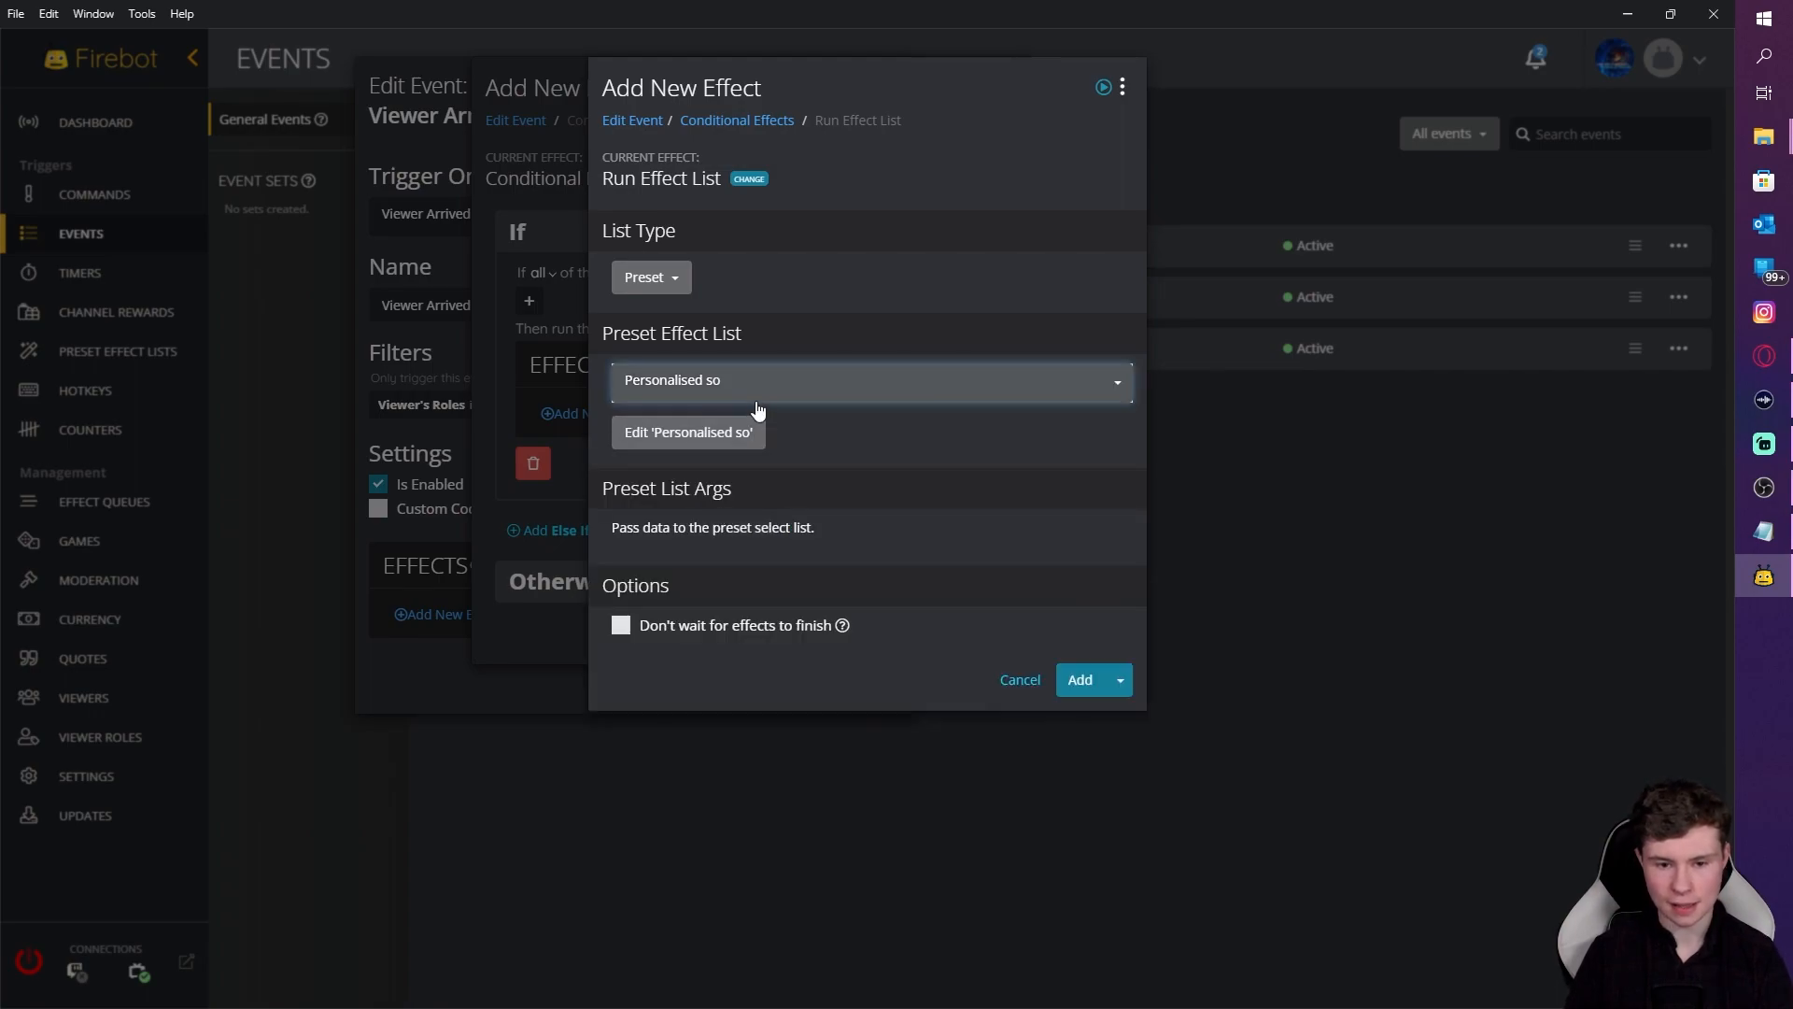
pyautogui.click(1084, 681)
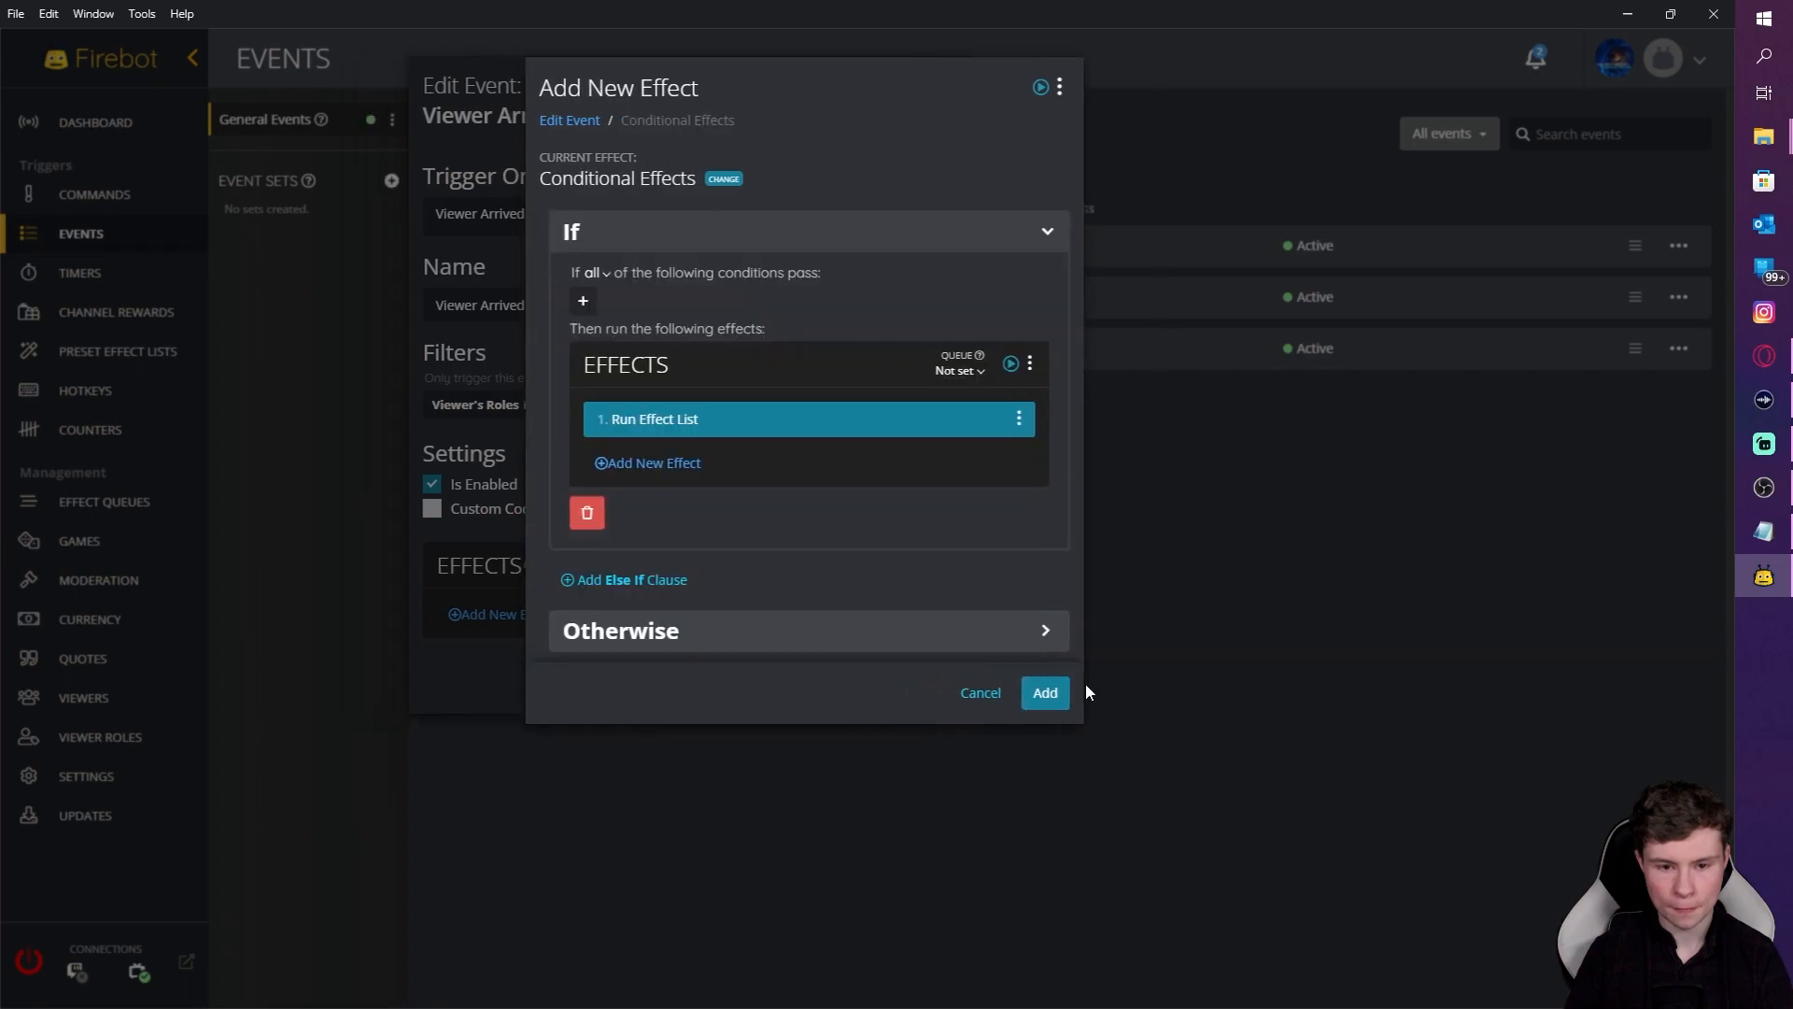
# Step: Review the Run Effect List effect unchanged, then begin a second If-branch effect
pyautogui.click(764, 425)
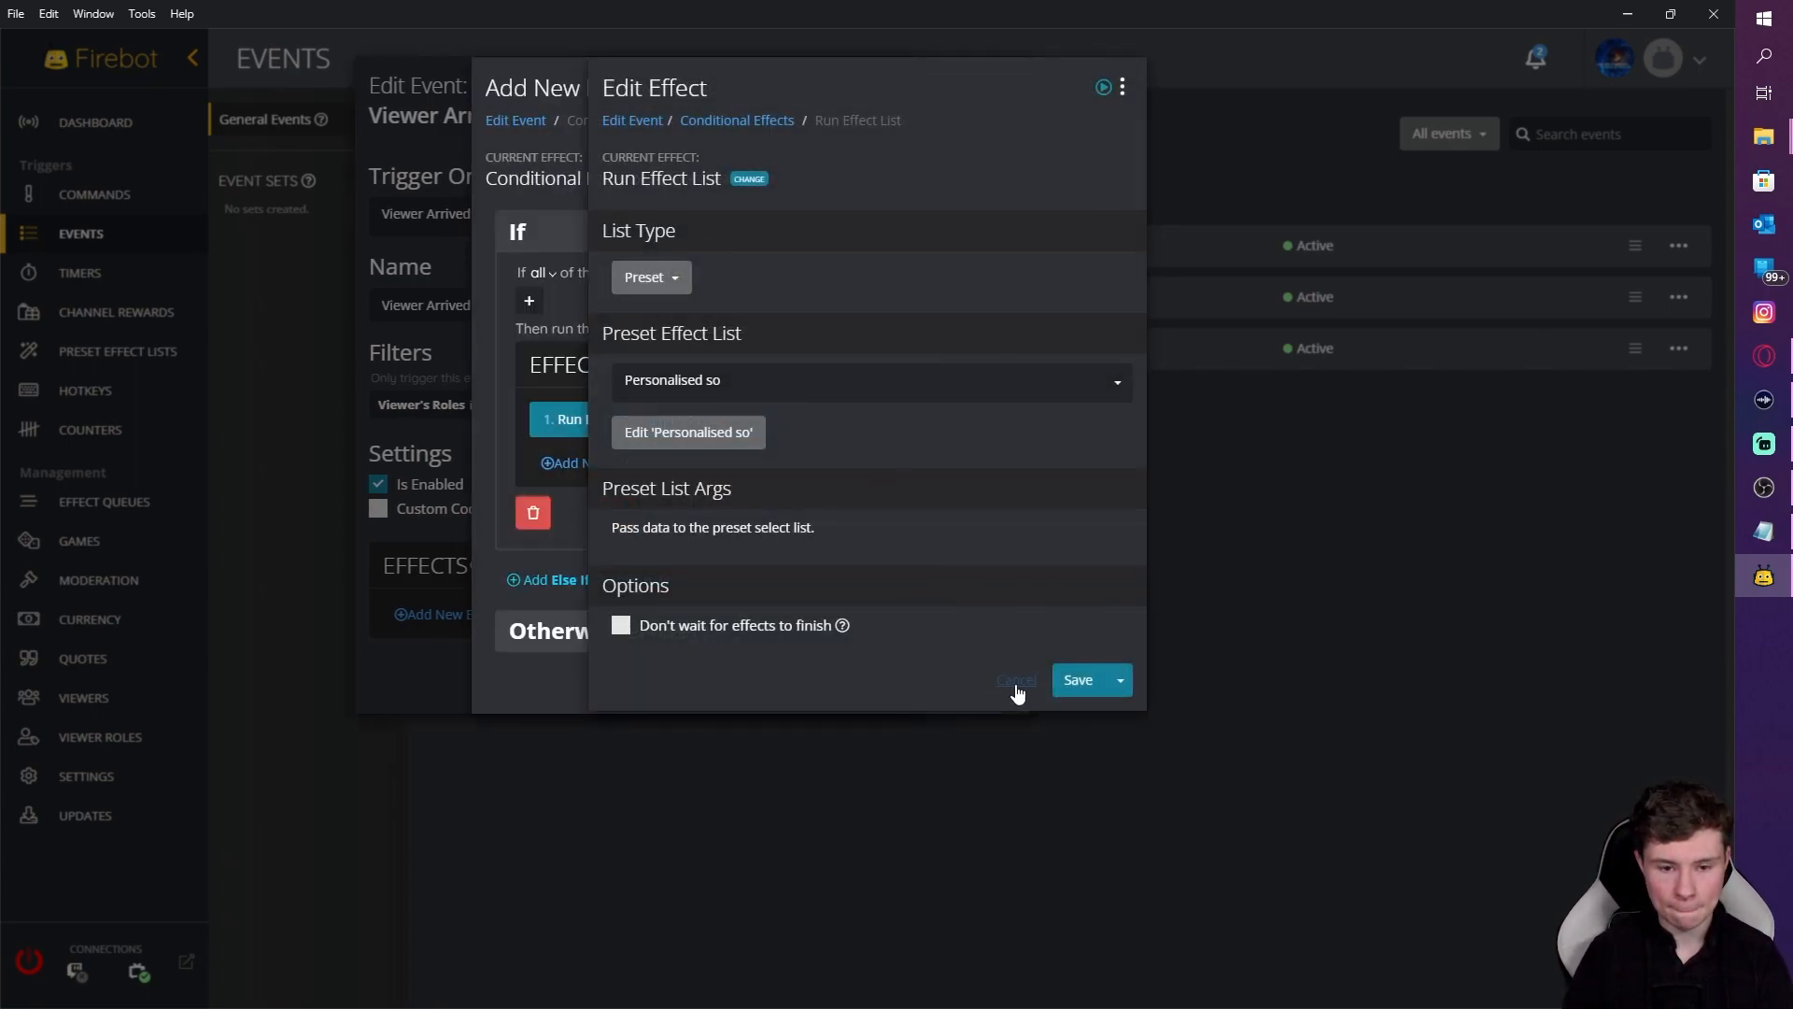
pyautogui.click(1016, 680)
pyautogui.click(678, 467)
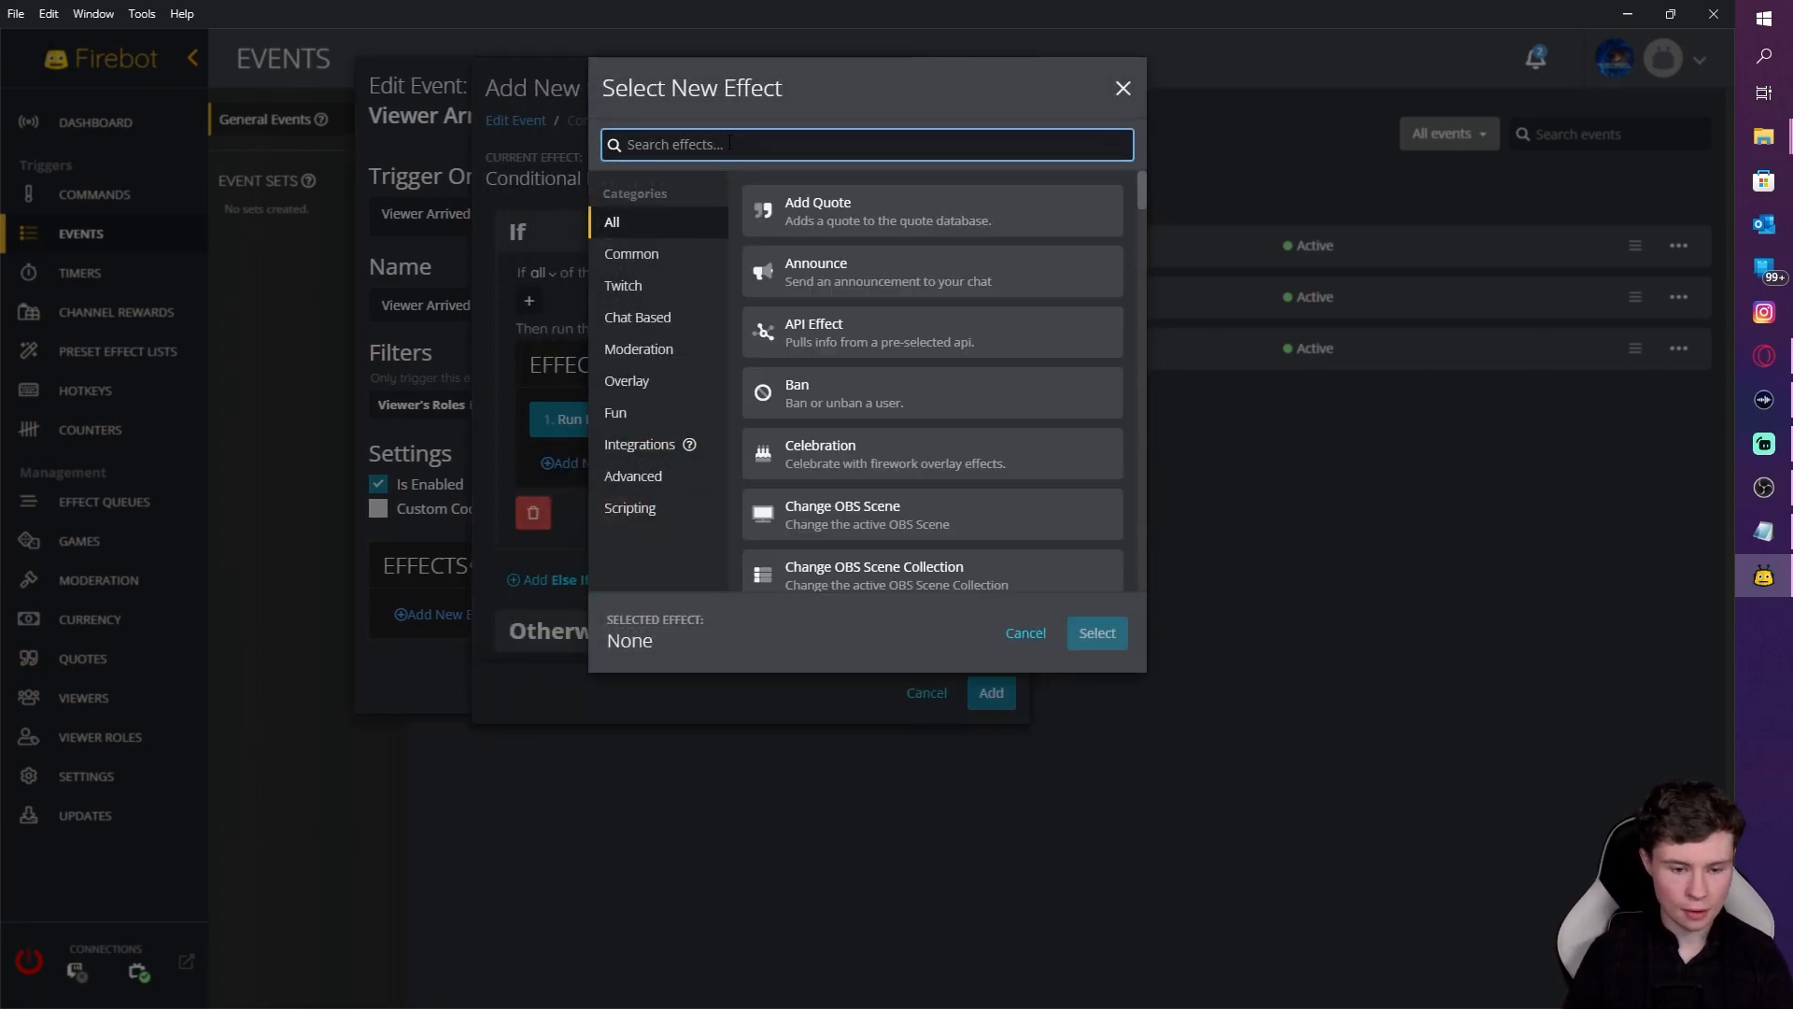
# Step: Add a Play Sound effect playing the local 'All I Do is Bits' audio file to the If branch
pyautogui.write('play')
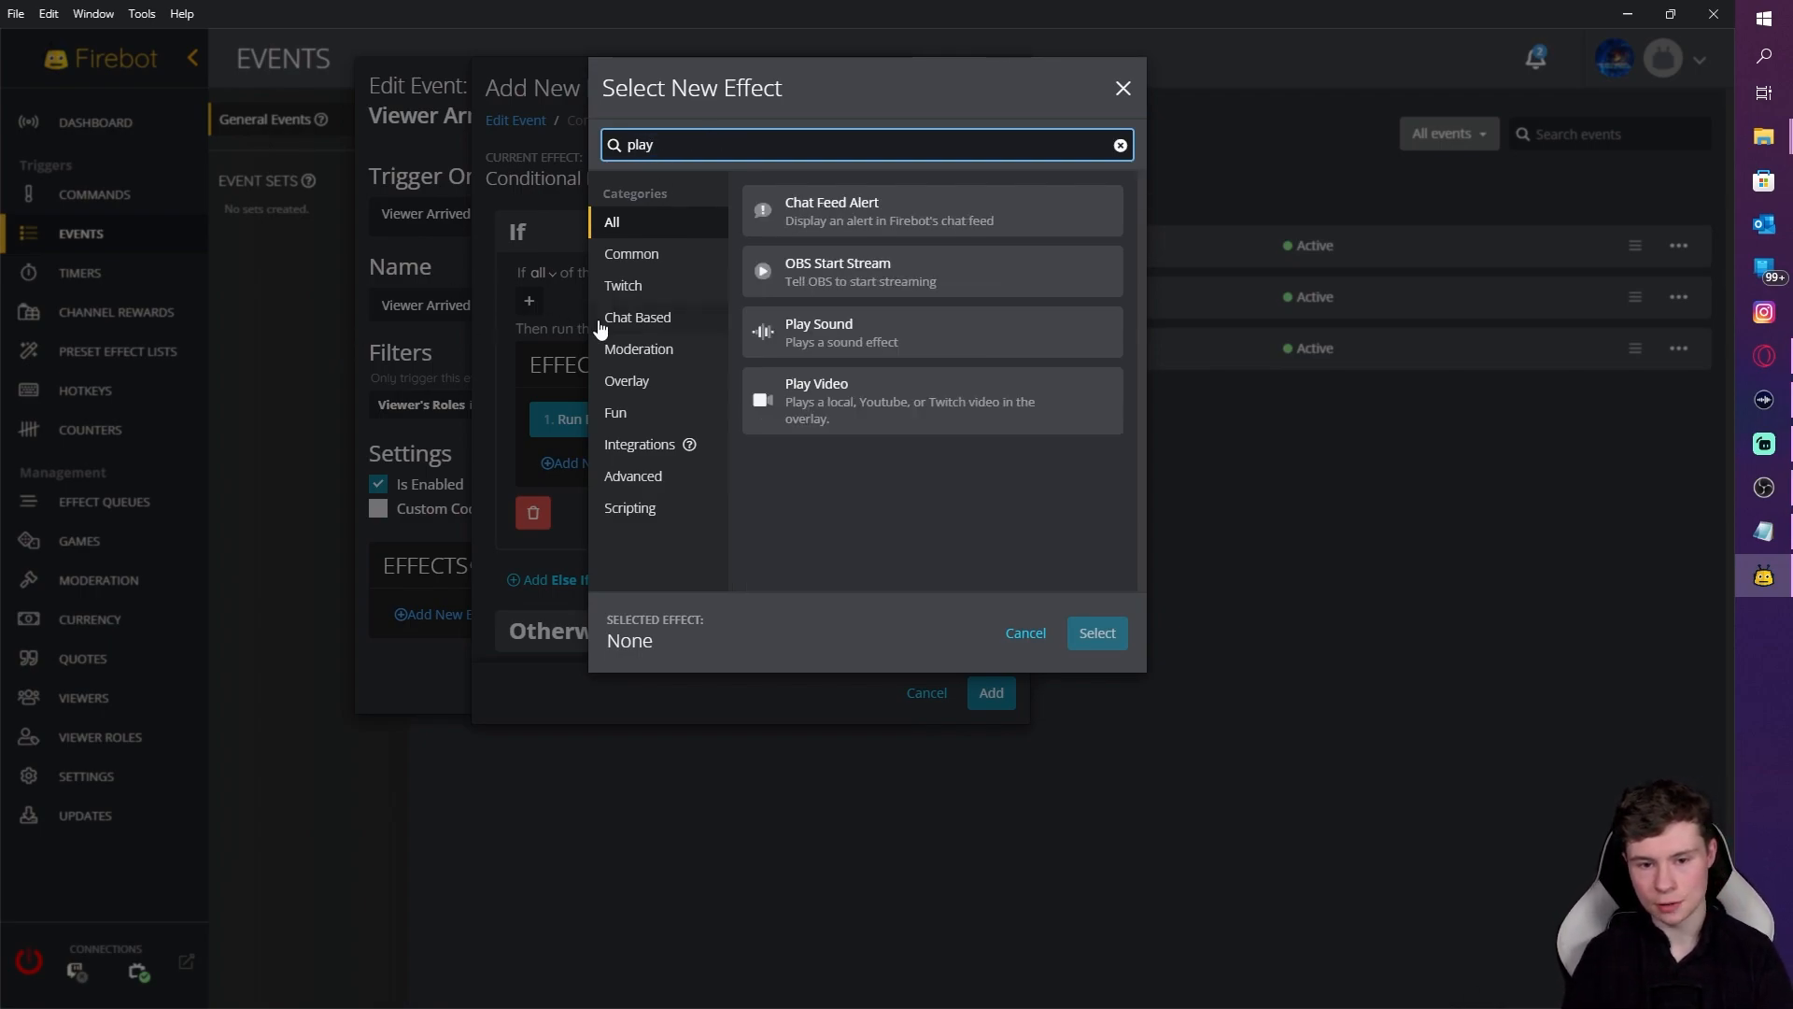
pyautogui.click(933, 332)
pyautogui.click(1095, 635)
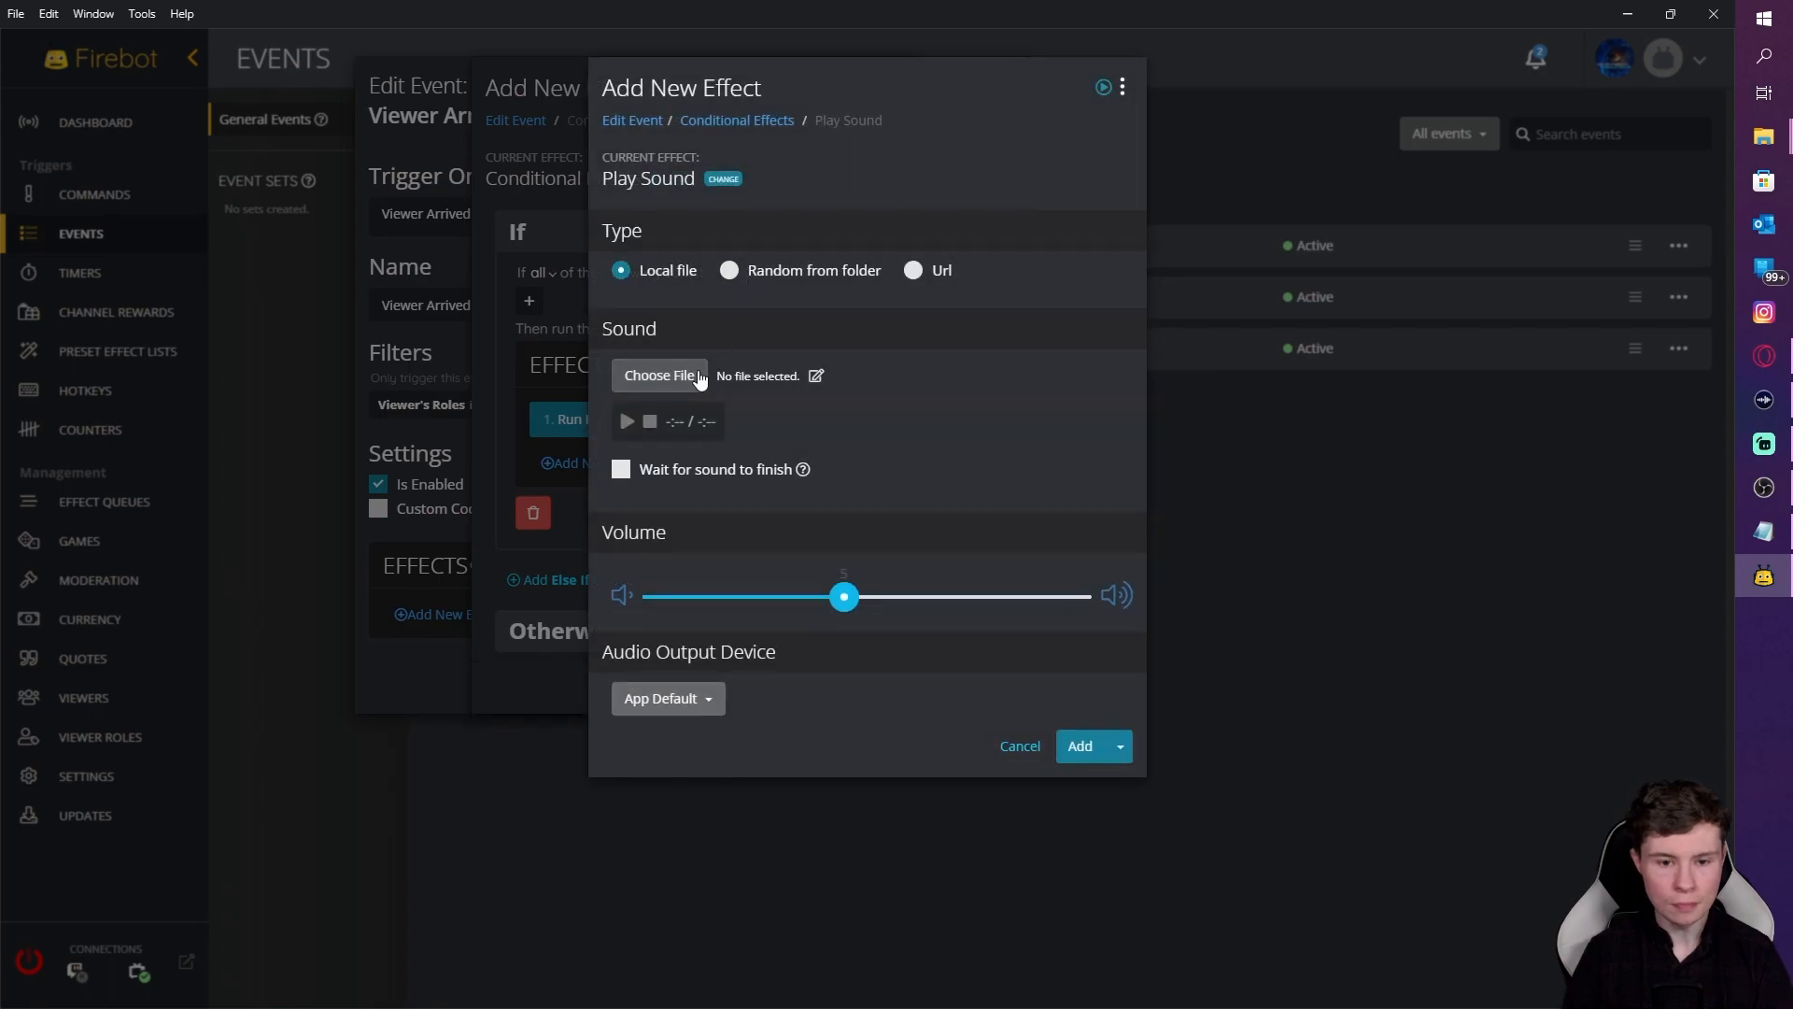
pyautogui.click(702, 377)
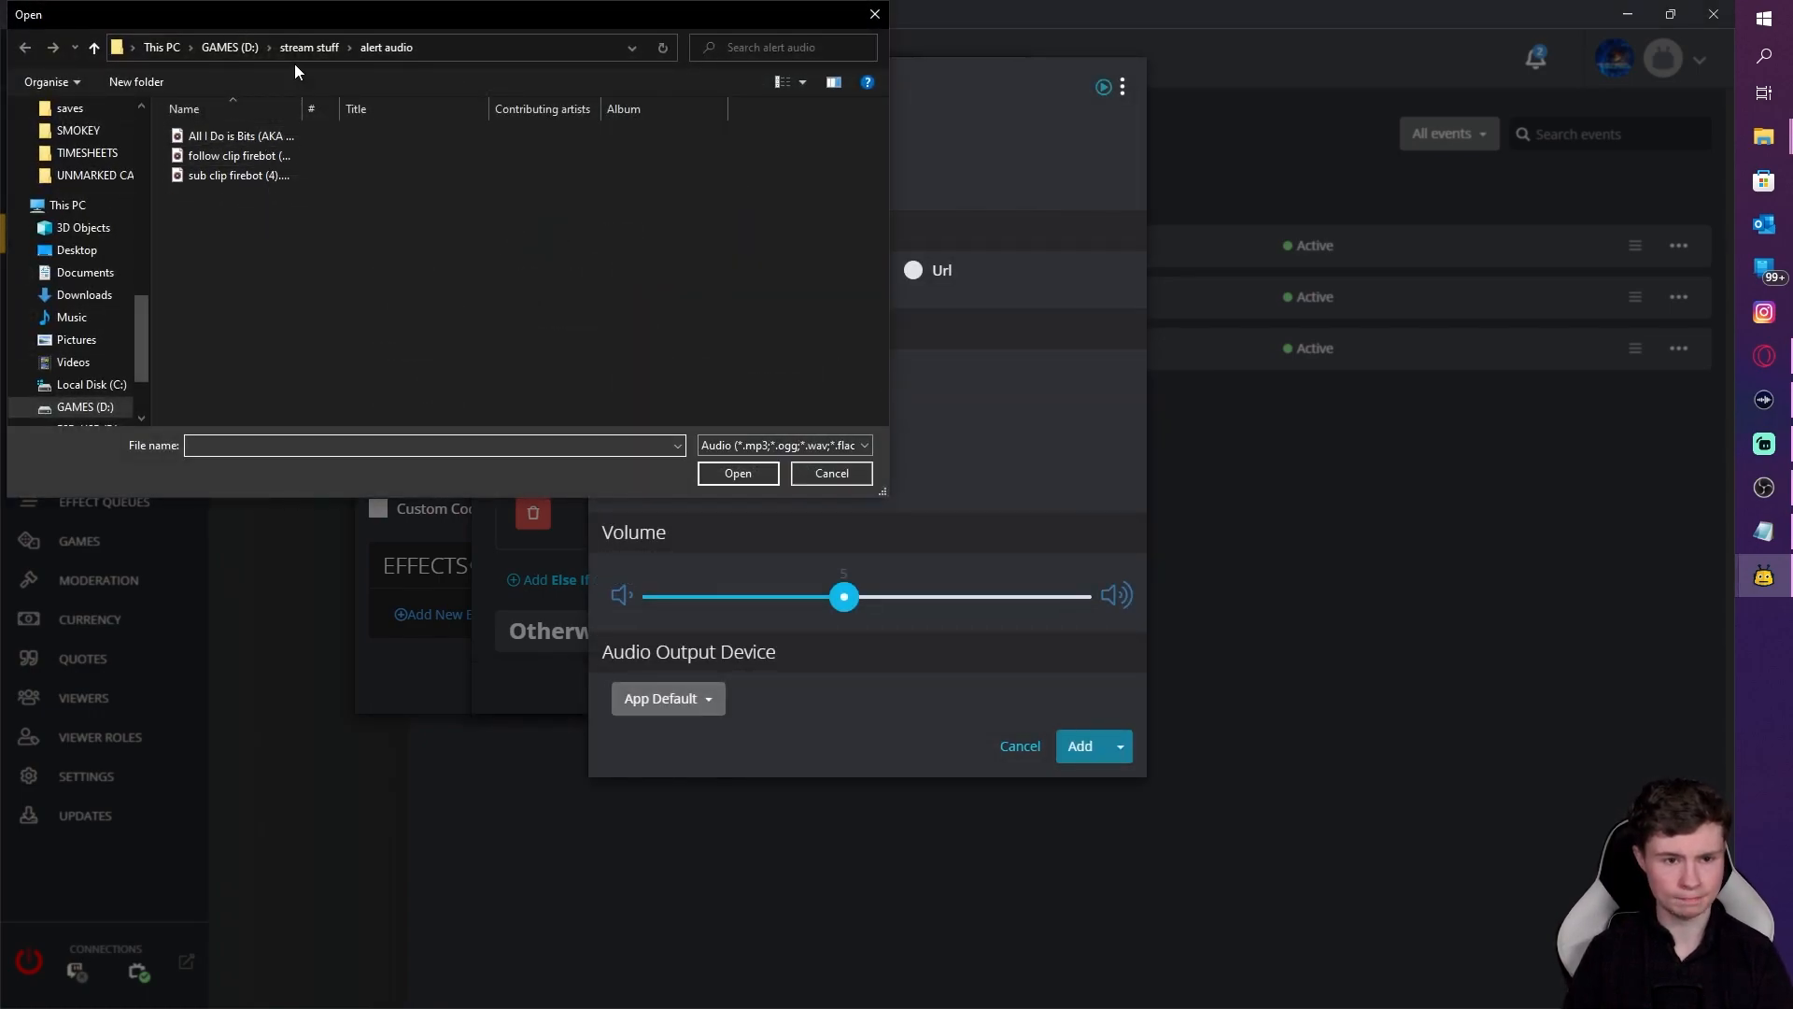
pyautogui.click(277, 140)
pyautogui.click(737, 474)
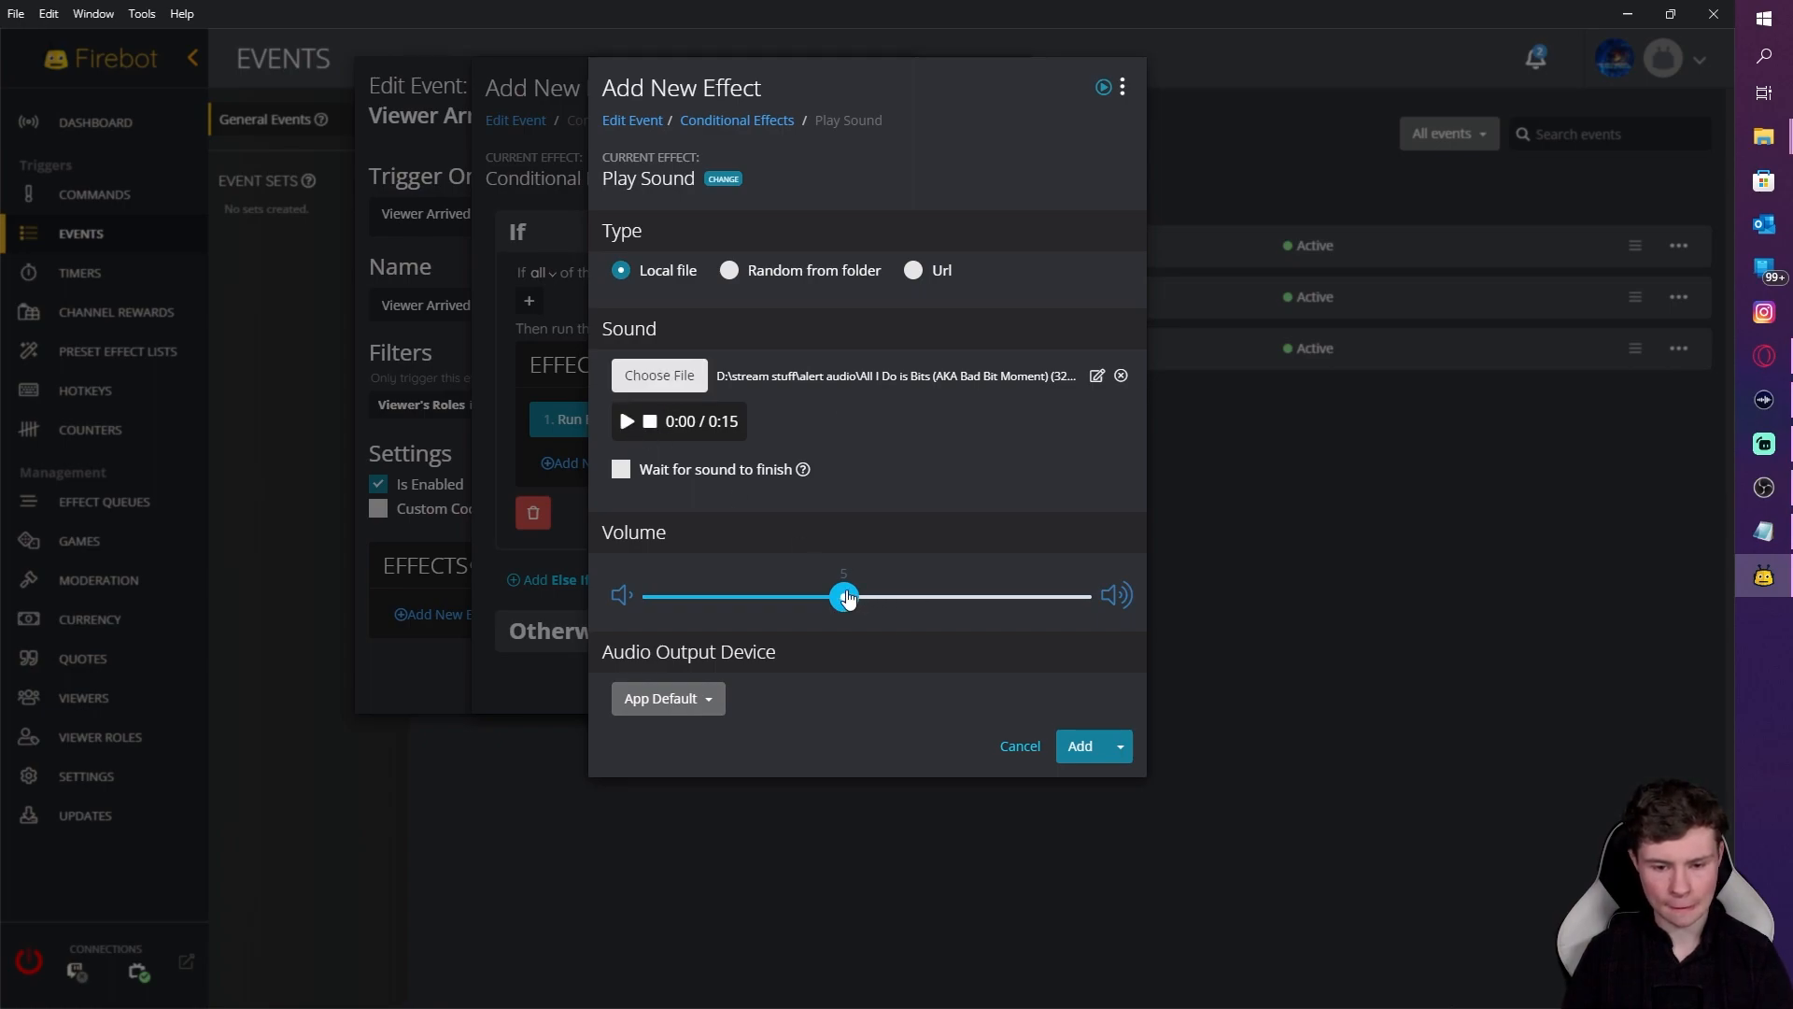
pyautogui.click(1081, 746)
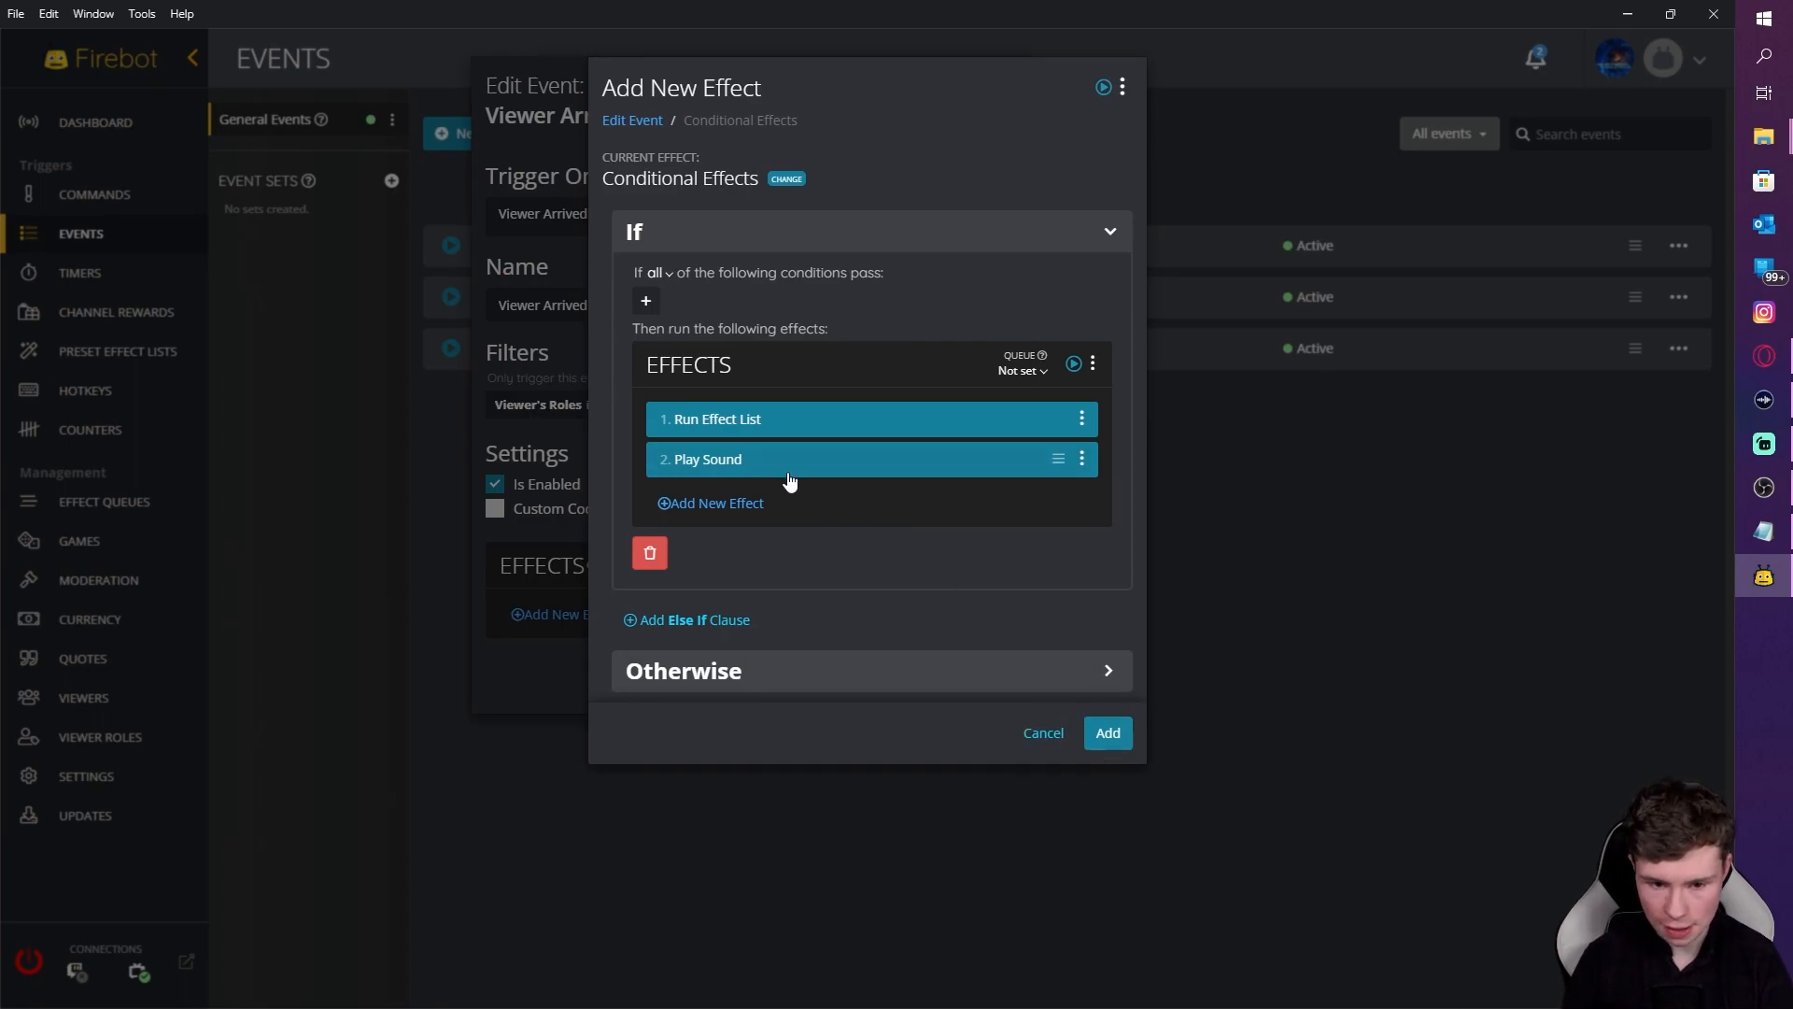
# Step: Add a 'Username is' condition whose expected value is one specific streamer's username
pyautogui.click(645, 301)
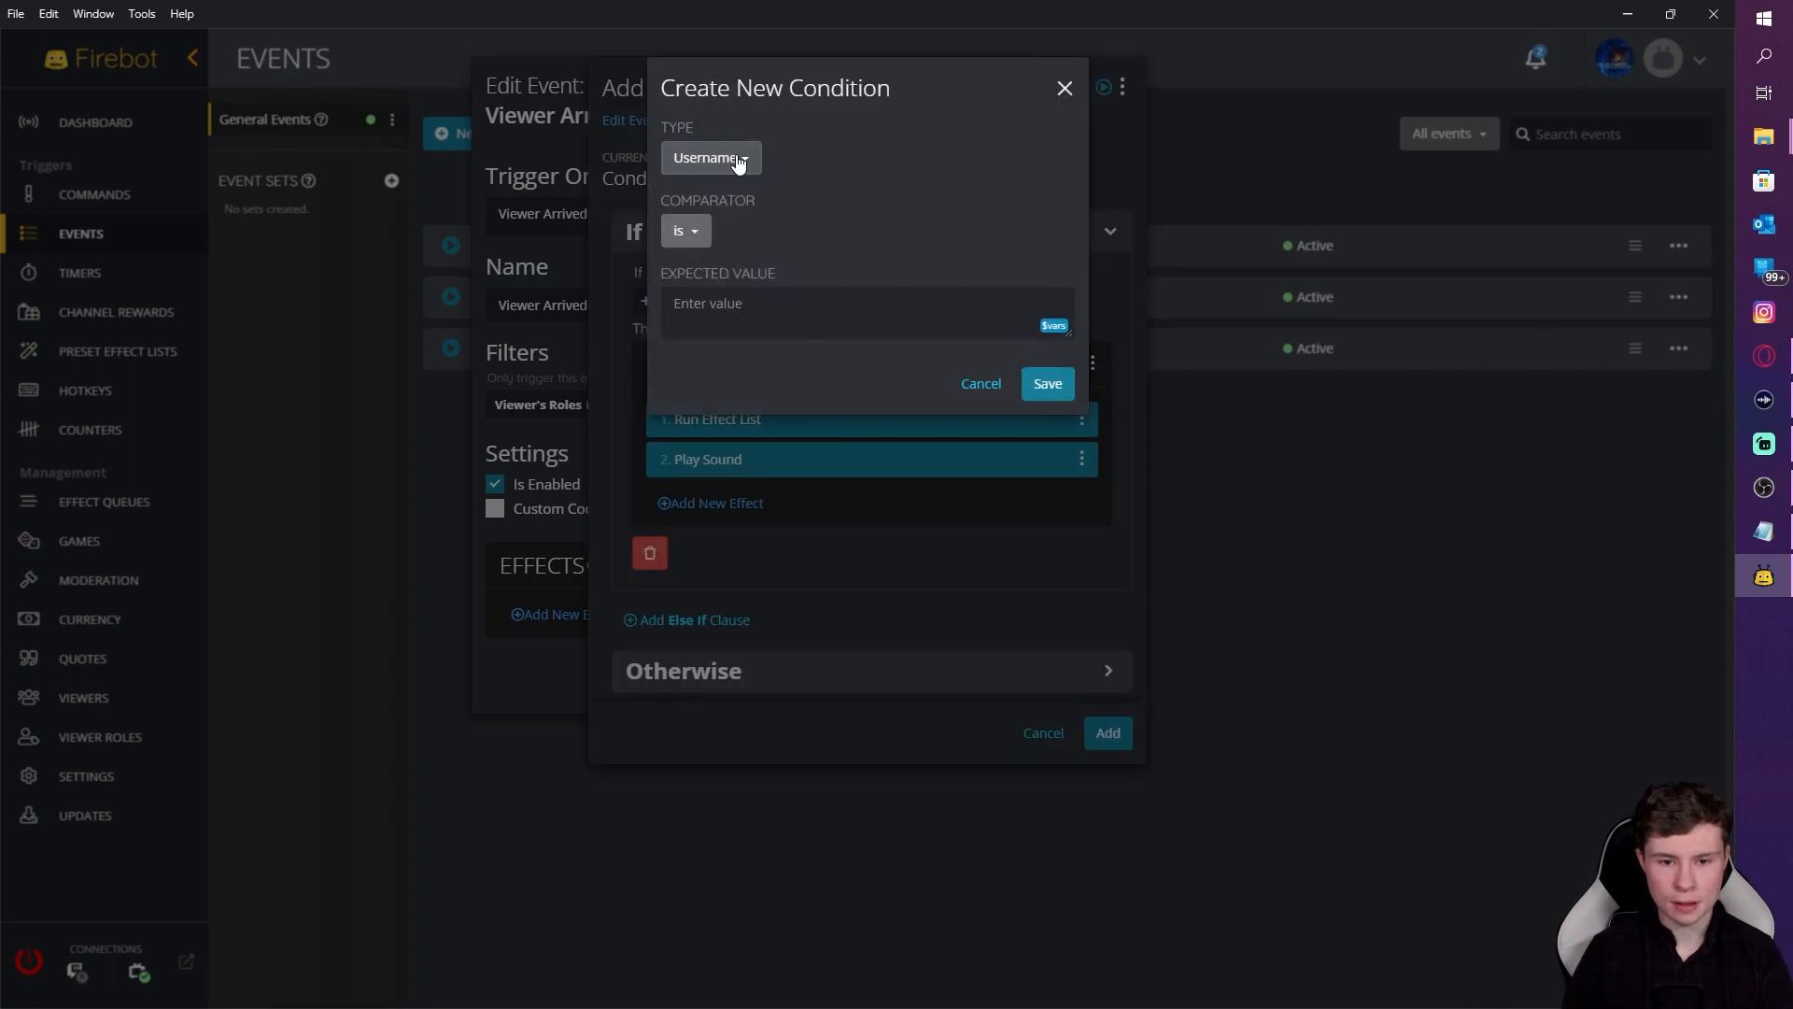
pyautogui.click(749, 318)
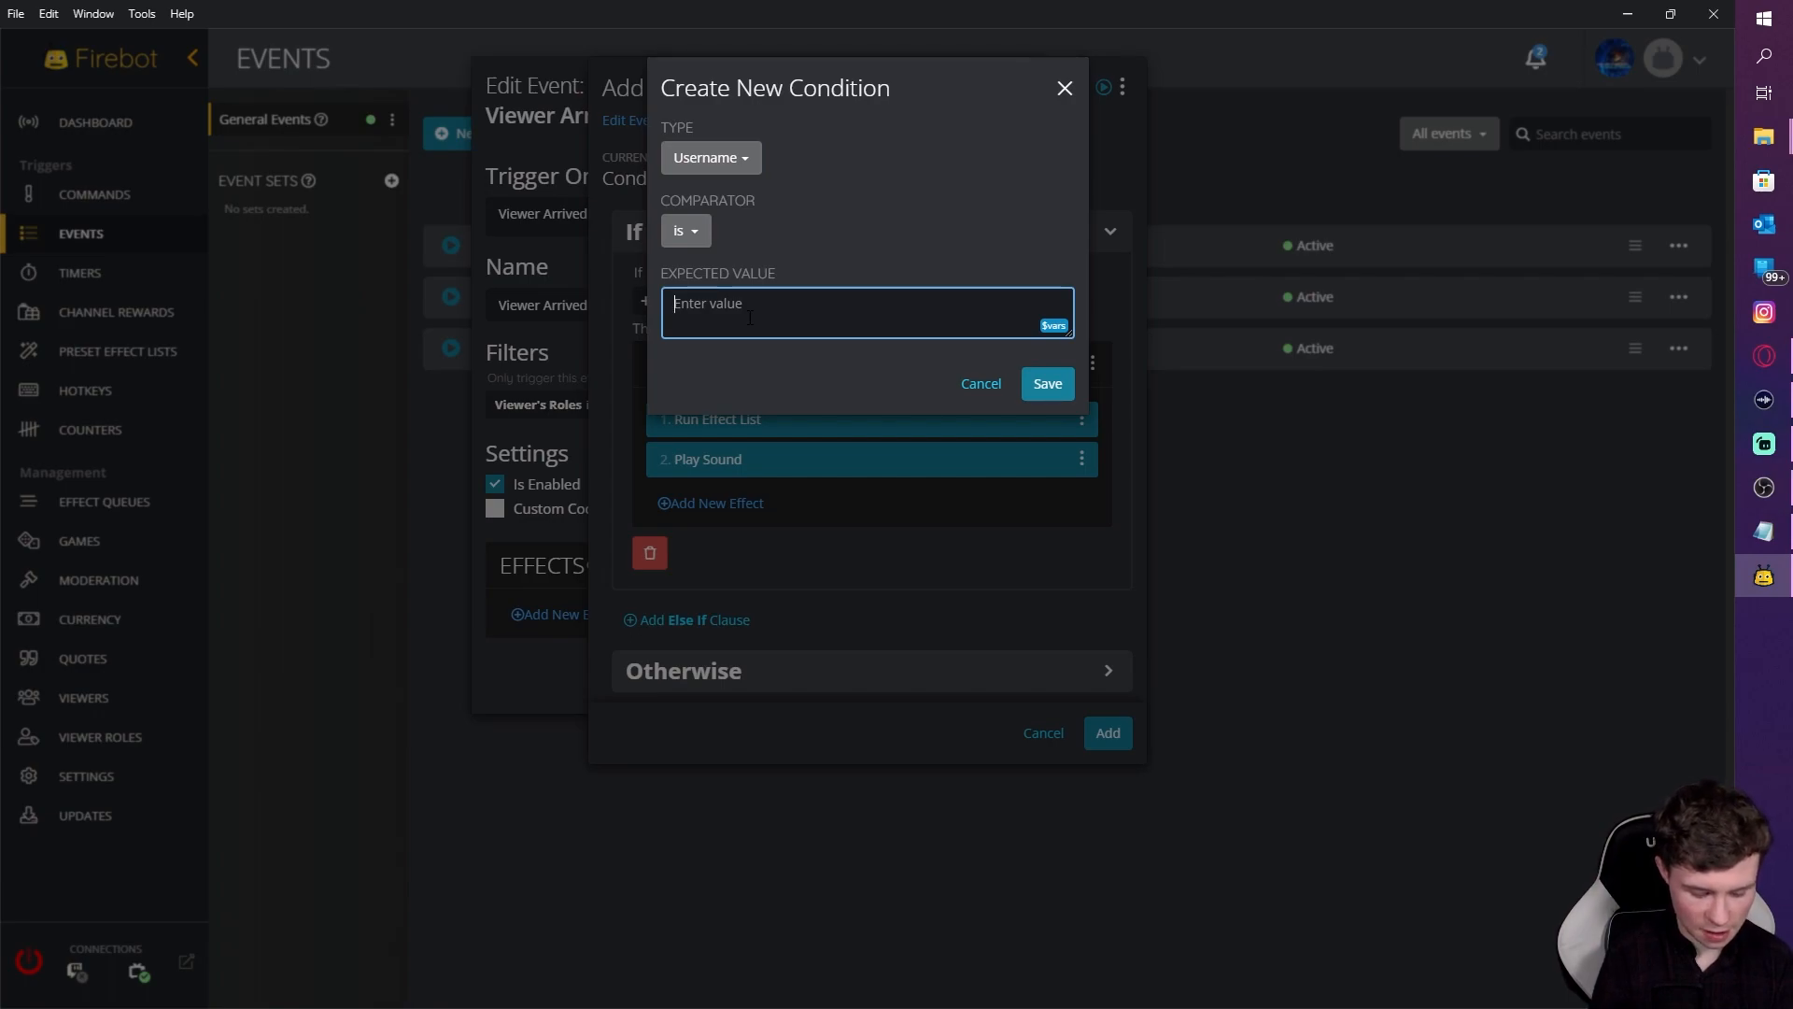
pyautogui.write('snakesrule2012')
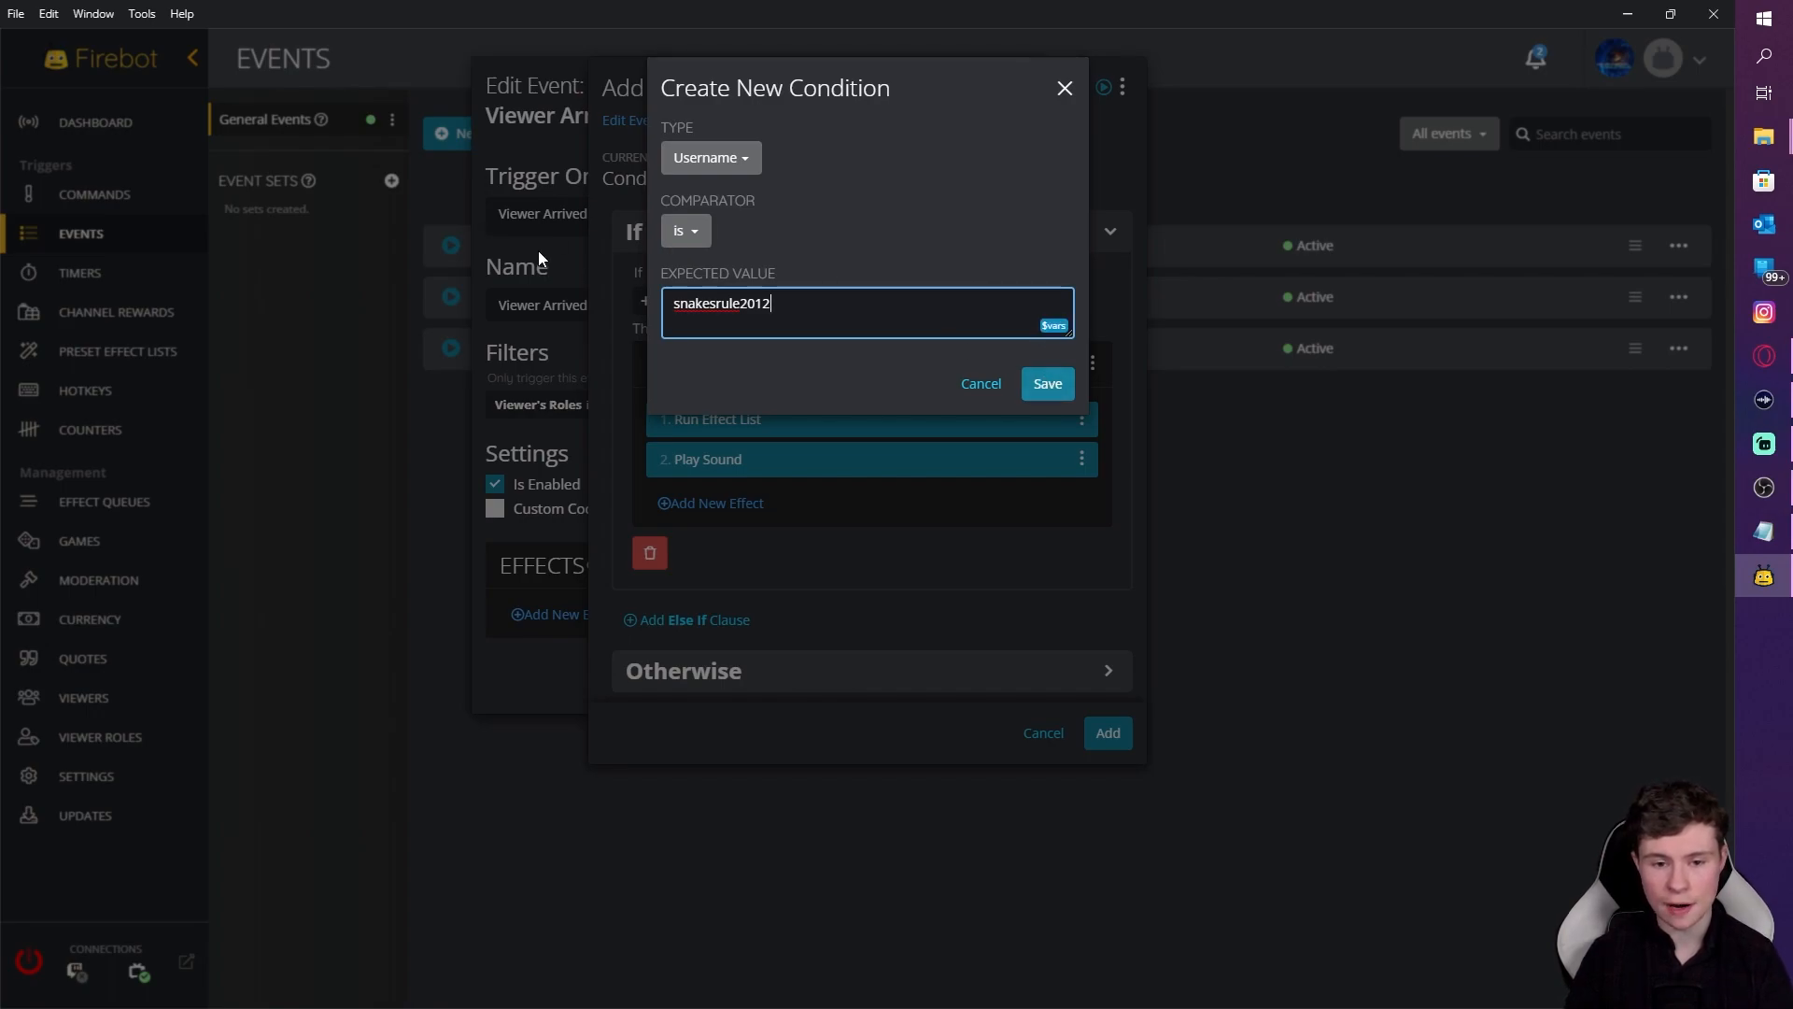
pyautogui.click(1027, 383)
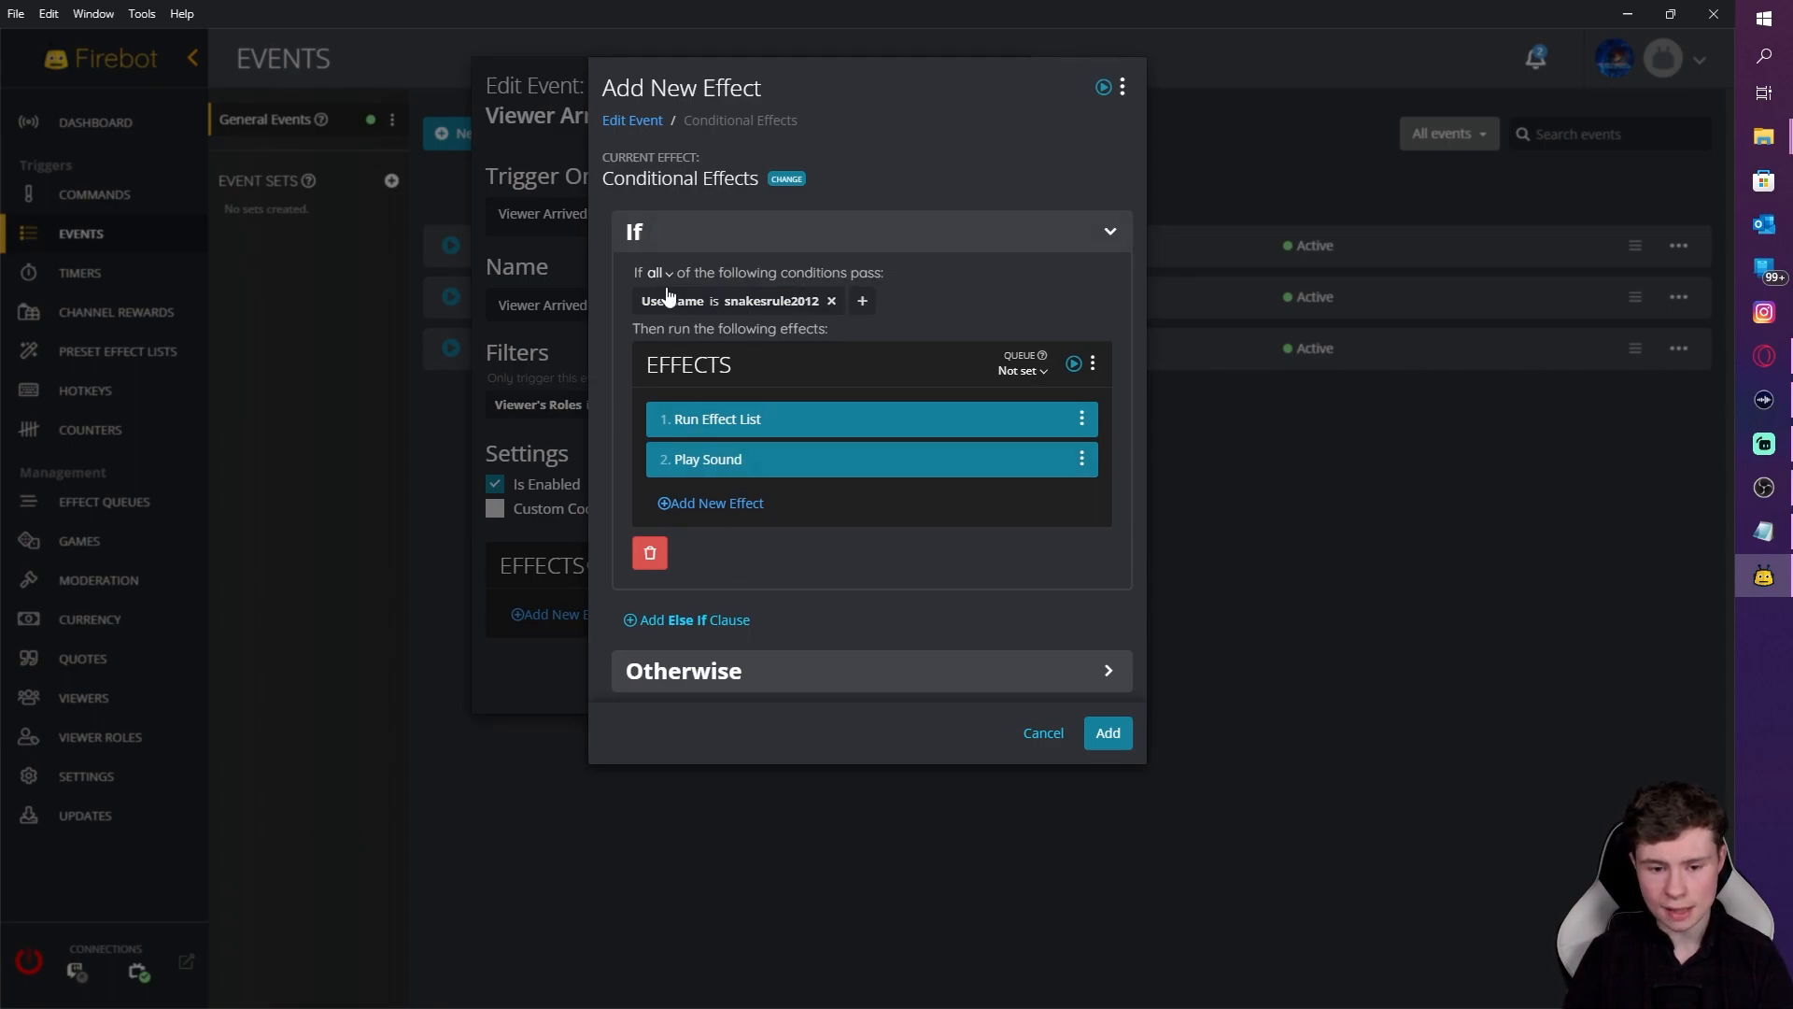
# Step: Add a Run Effect List effect to the Otherwise branch
pyautogui.click(785, 677)
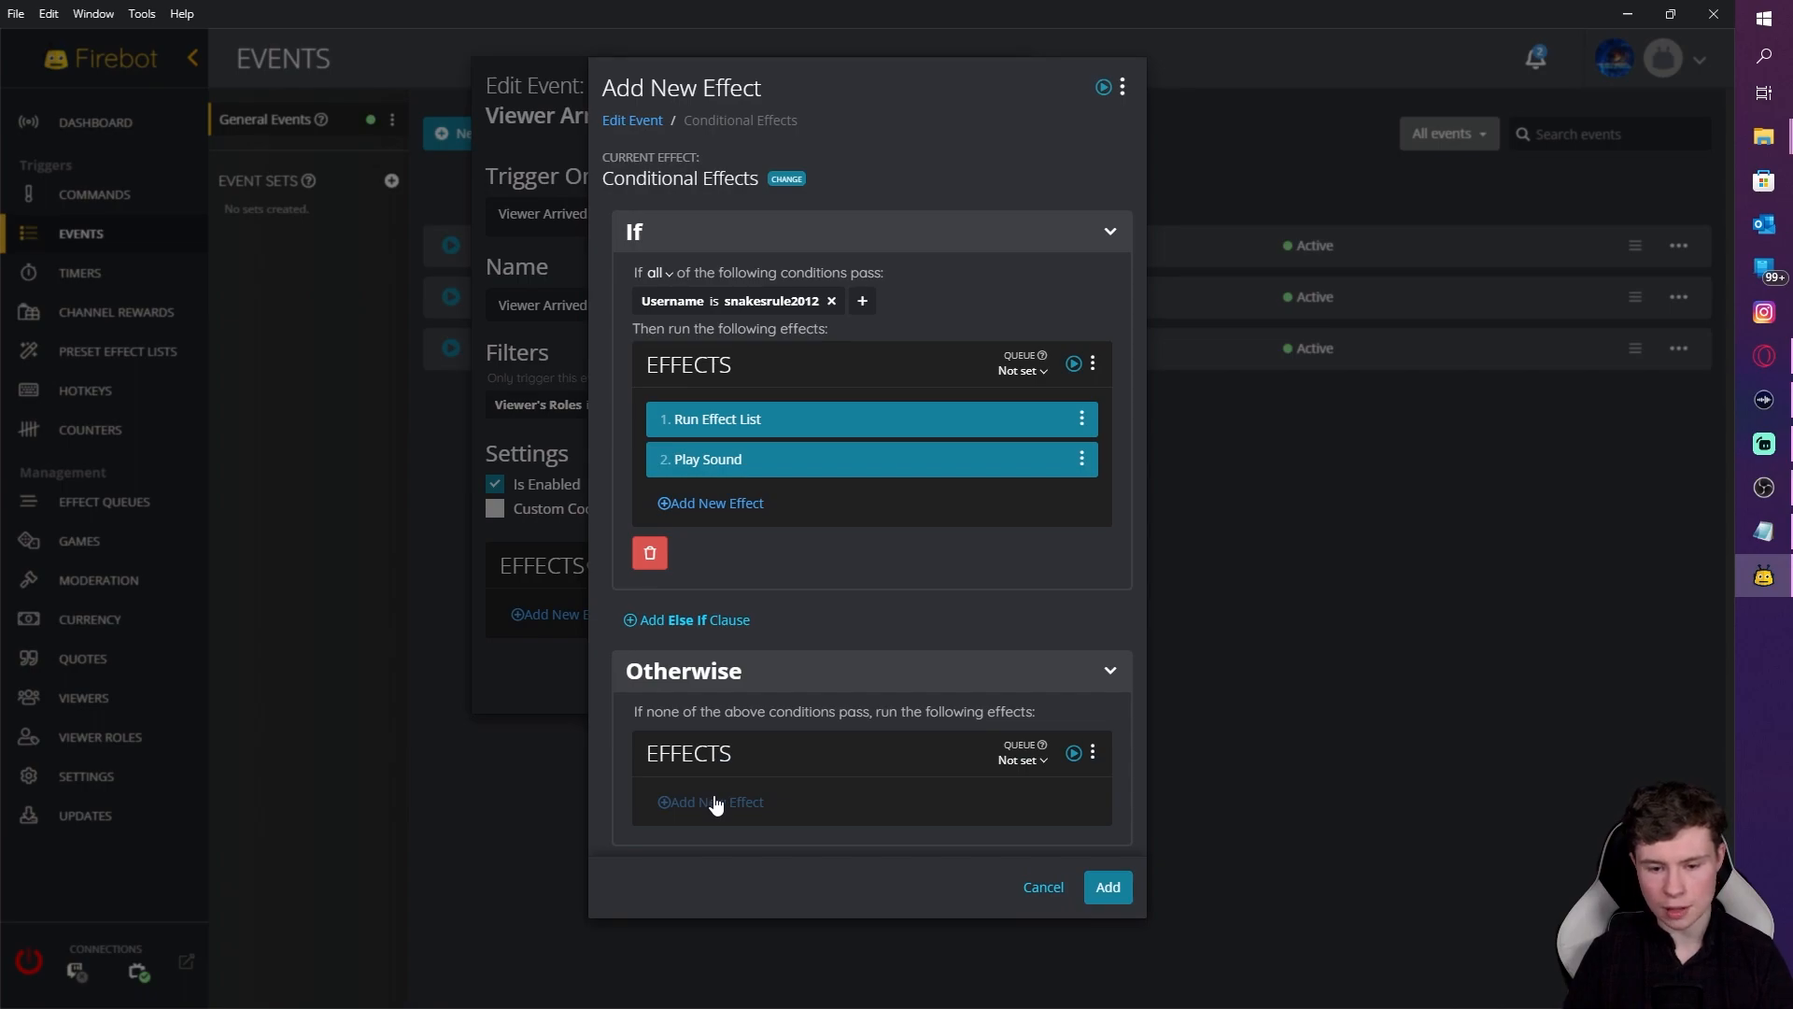
pyautogui.click(712, 802)
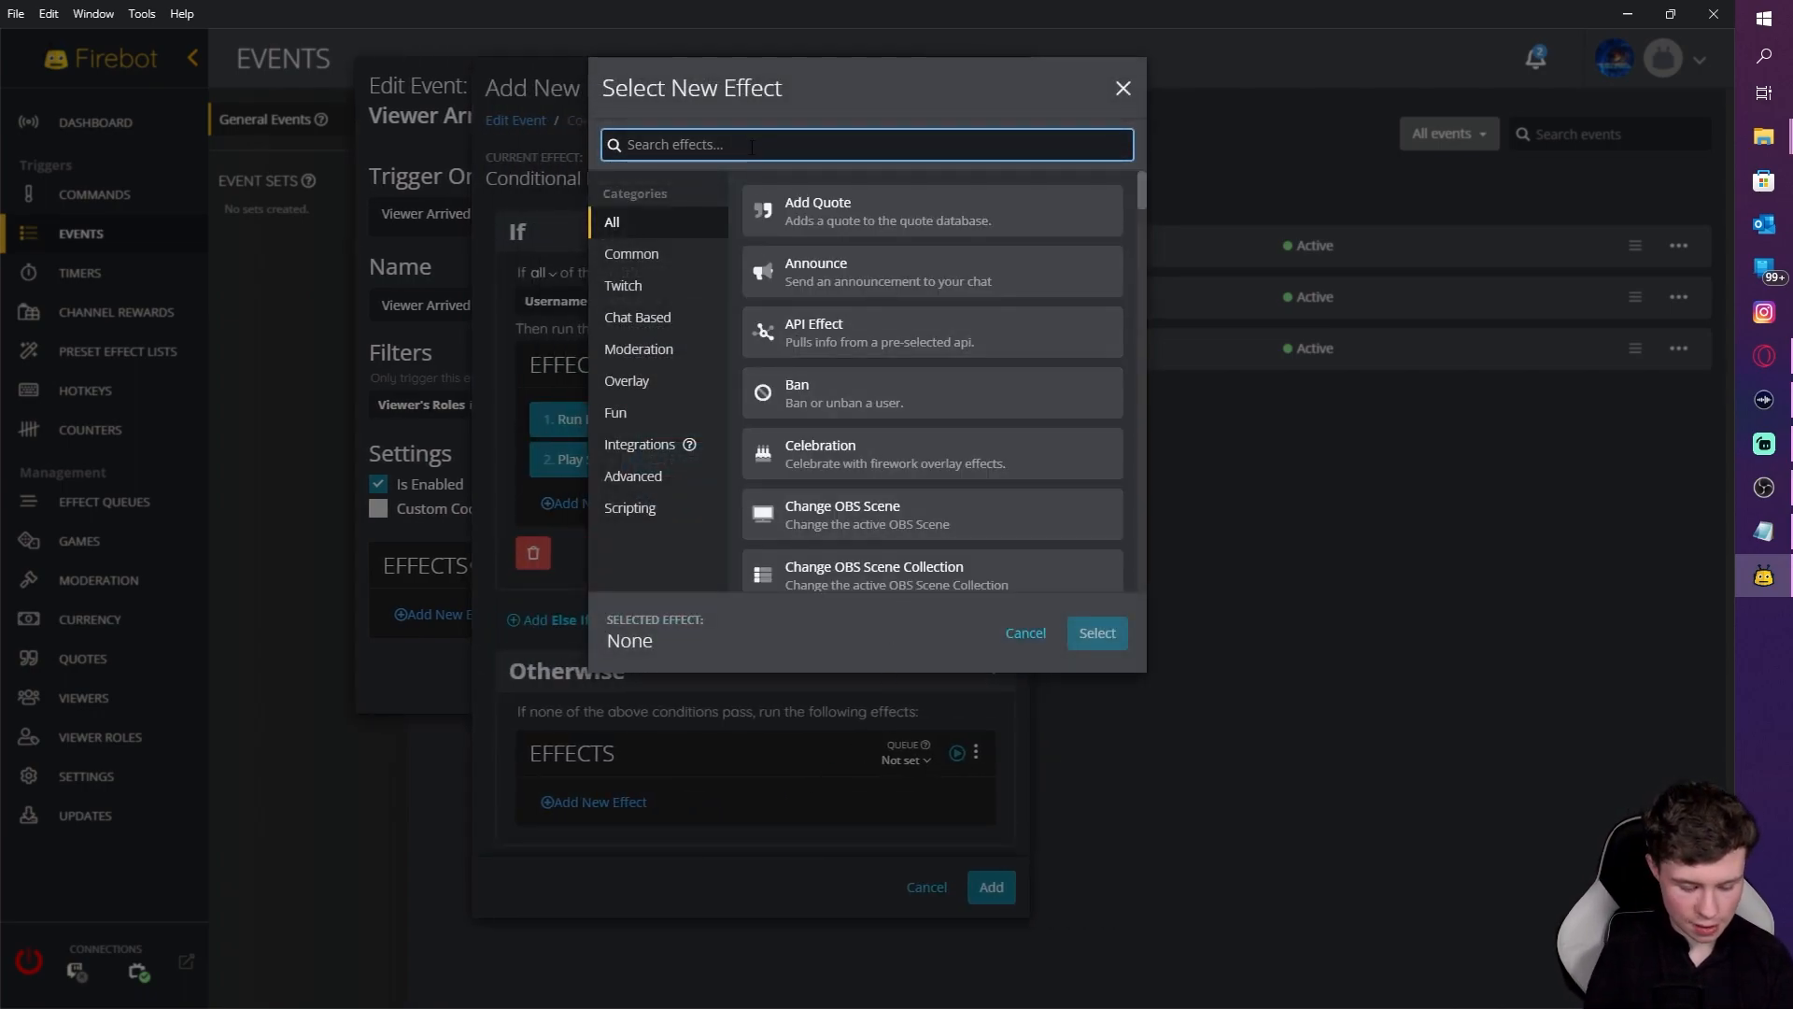
pyautogui.write('pre')
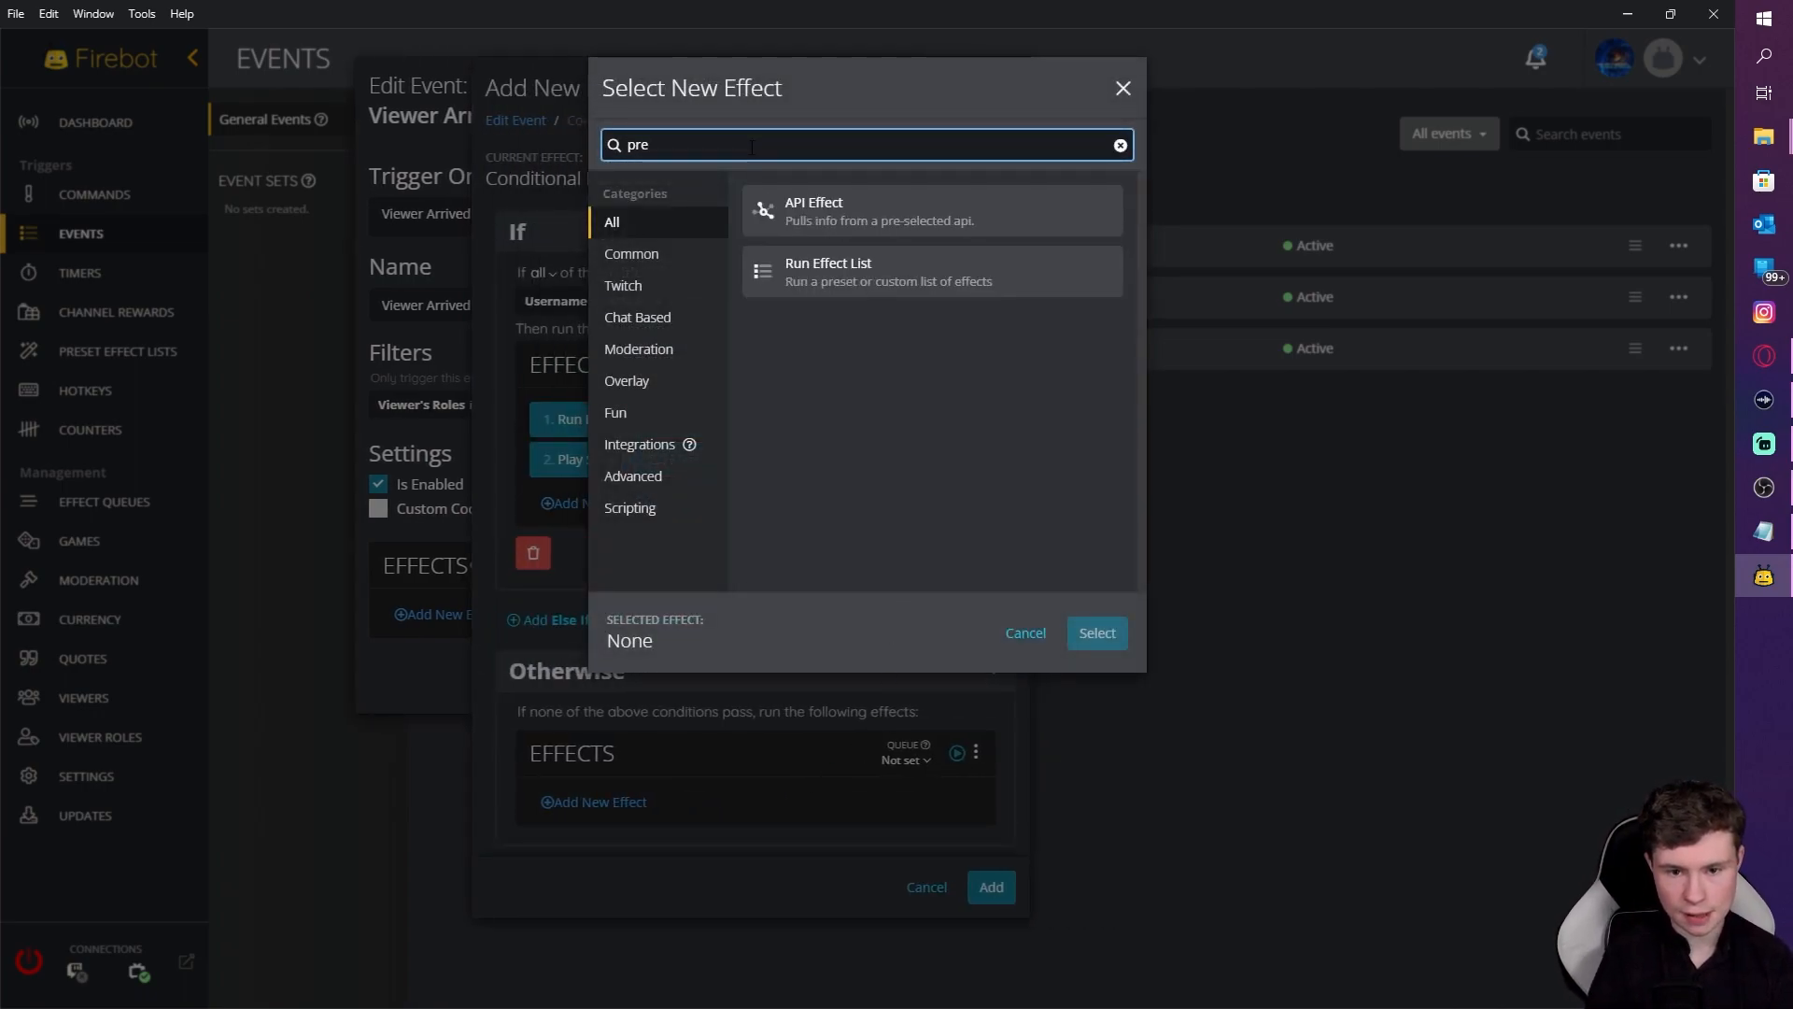
pyautogui.click(943, 285)
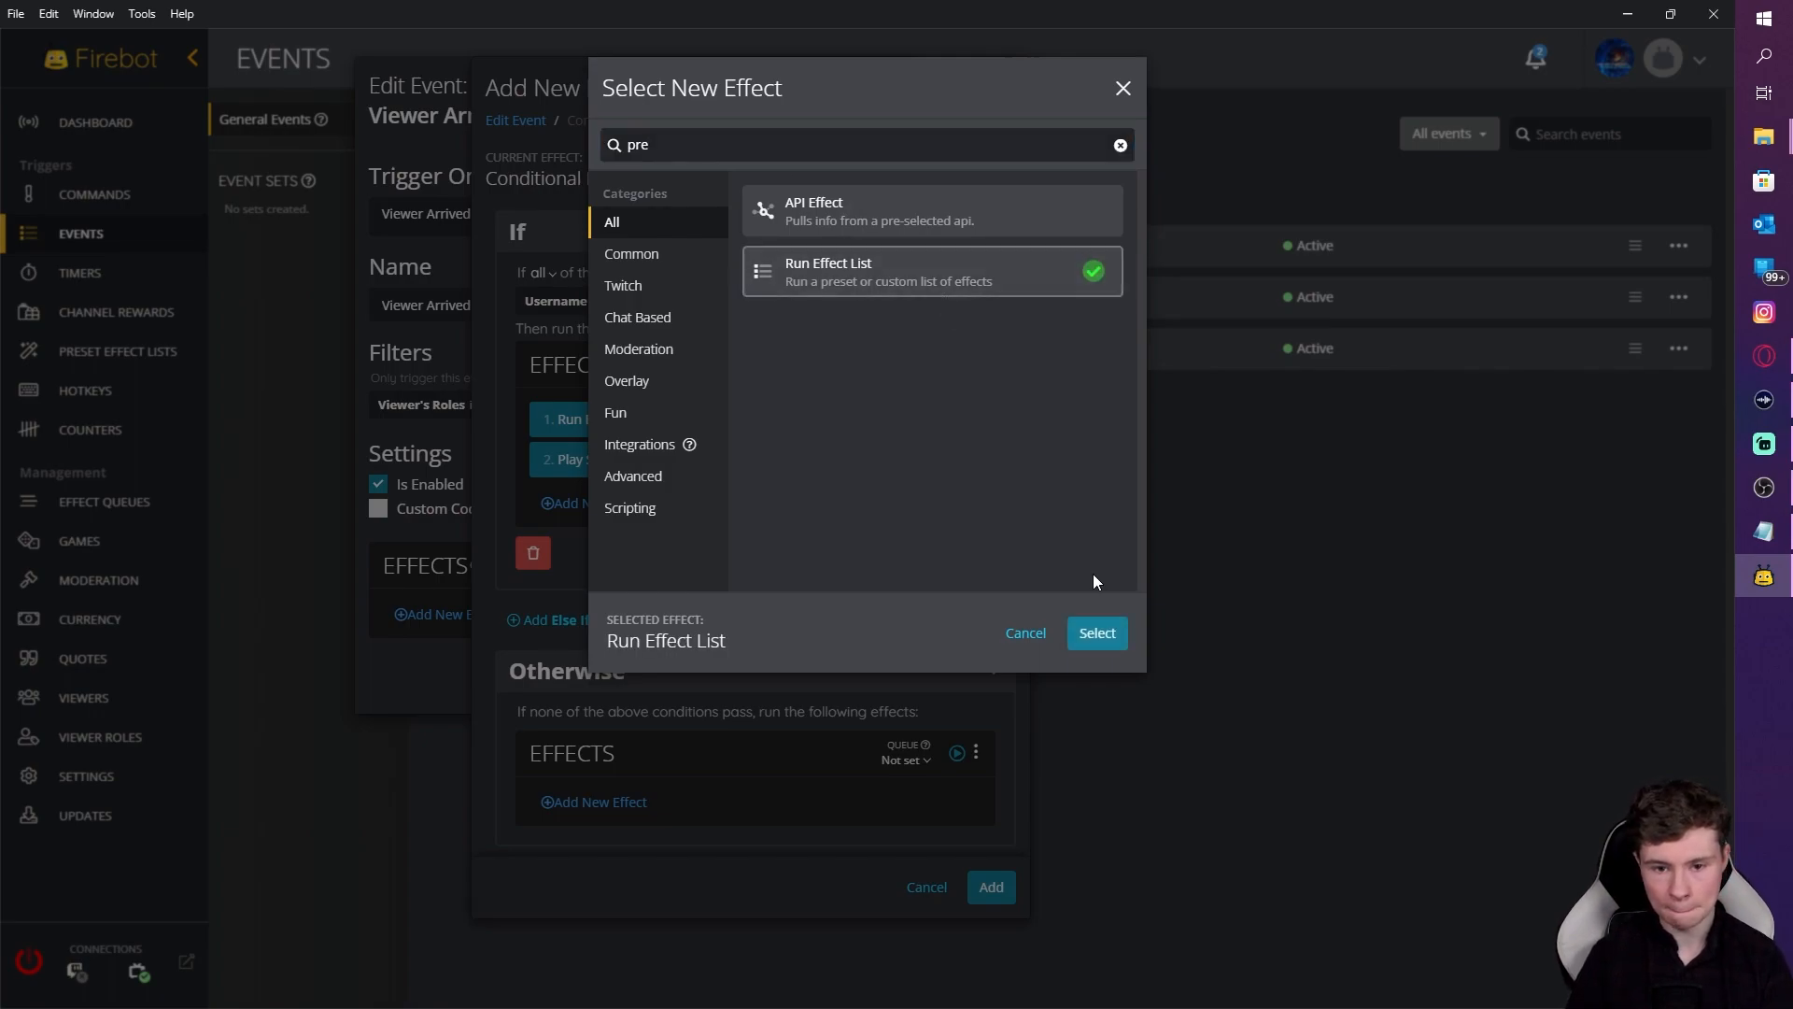
pyautogui.click(1098, 634)
# Step: Make it run the shoutout preset list, then add the conditional effects to the Viewer Arrived event
pyautogui.click(681, 445)
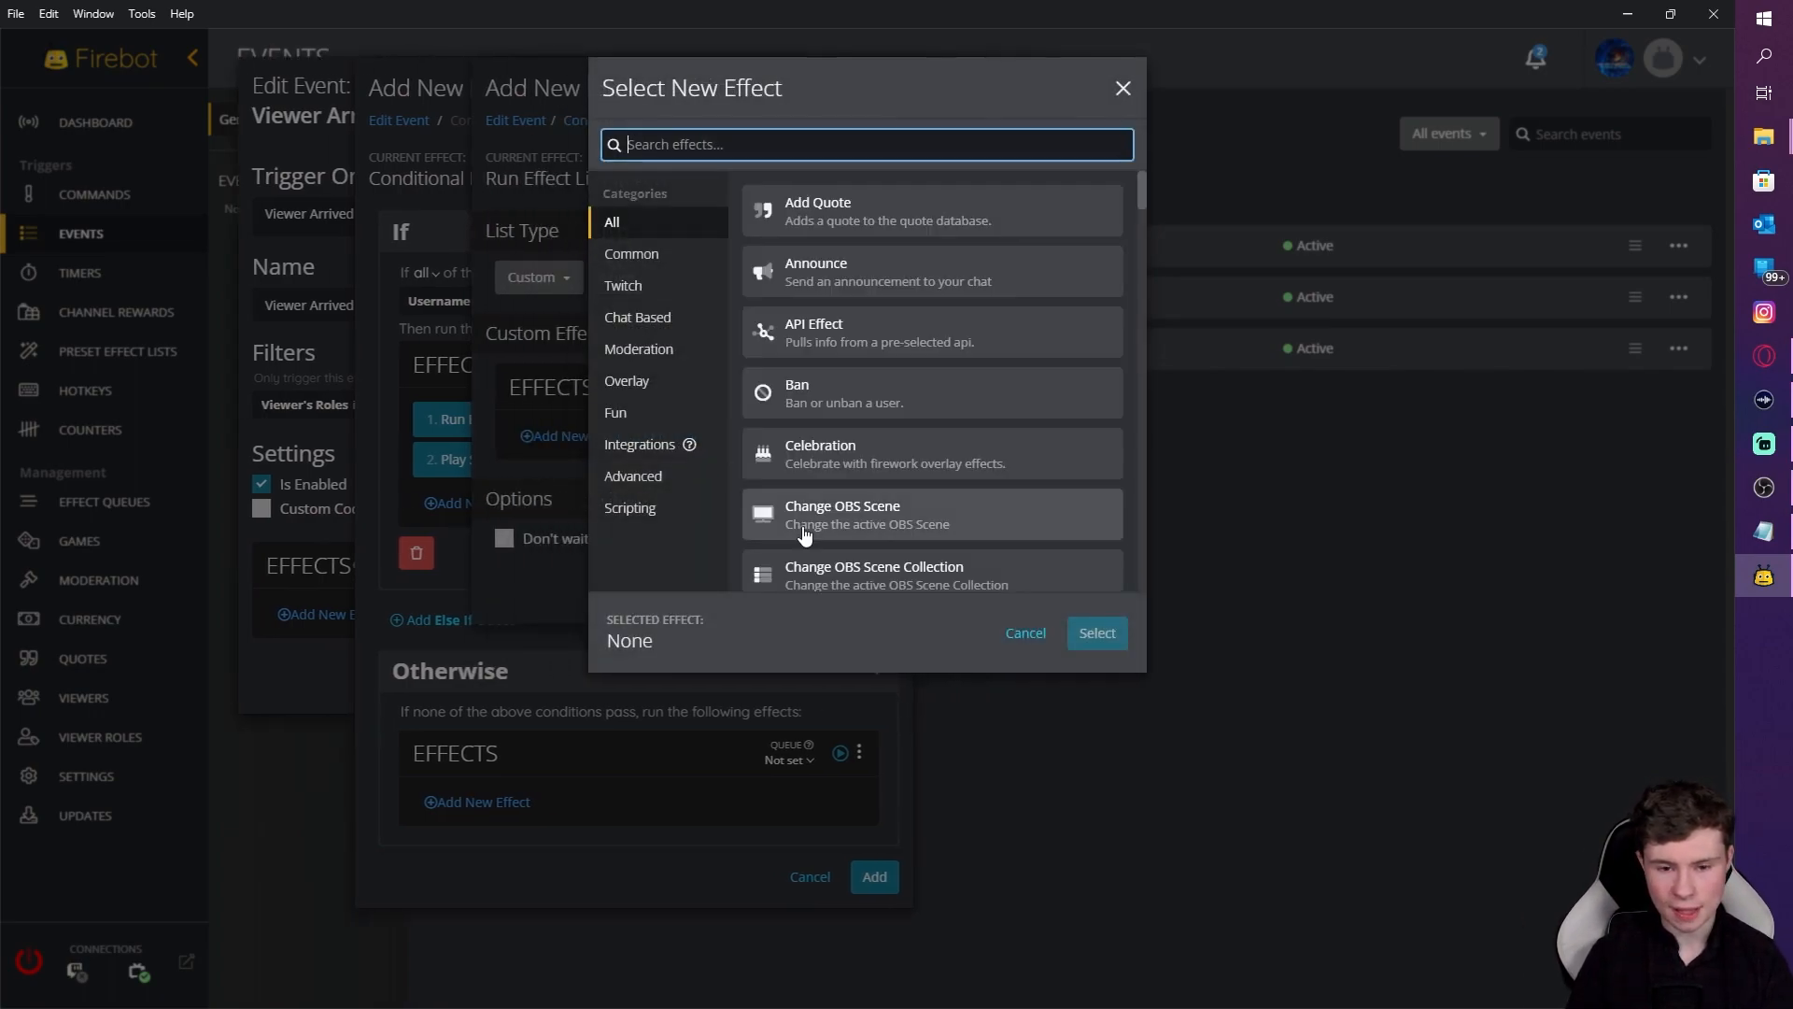
pyautogui.click(1028, 644)
pyautogui.click(688, 279)
pyautogui.click(672, 338)
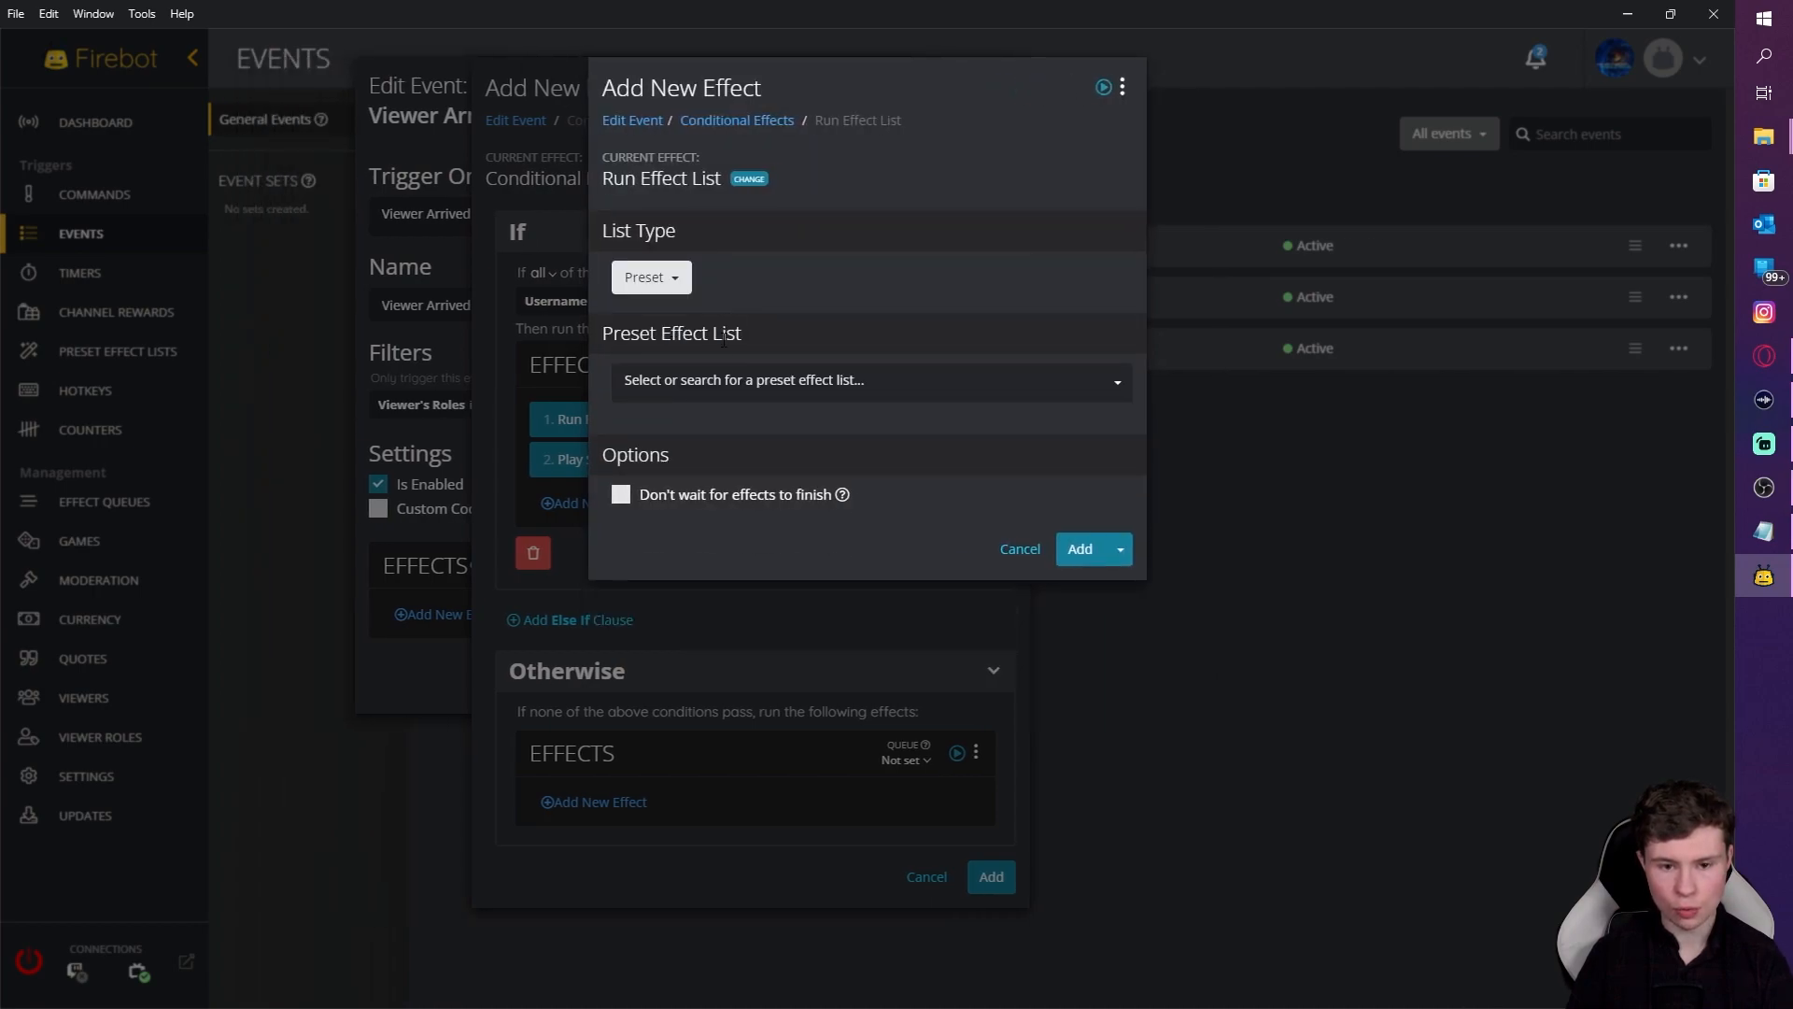
pyautogui.click(721, 381)
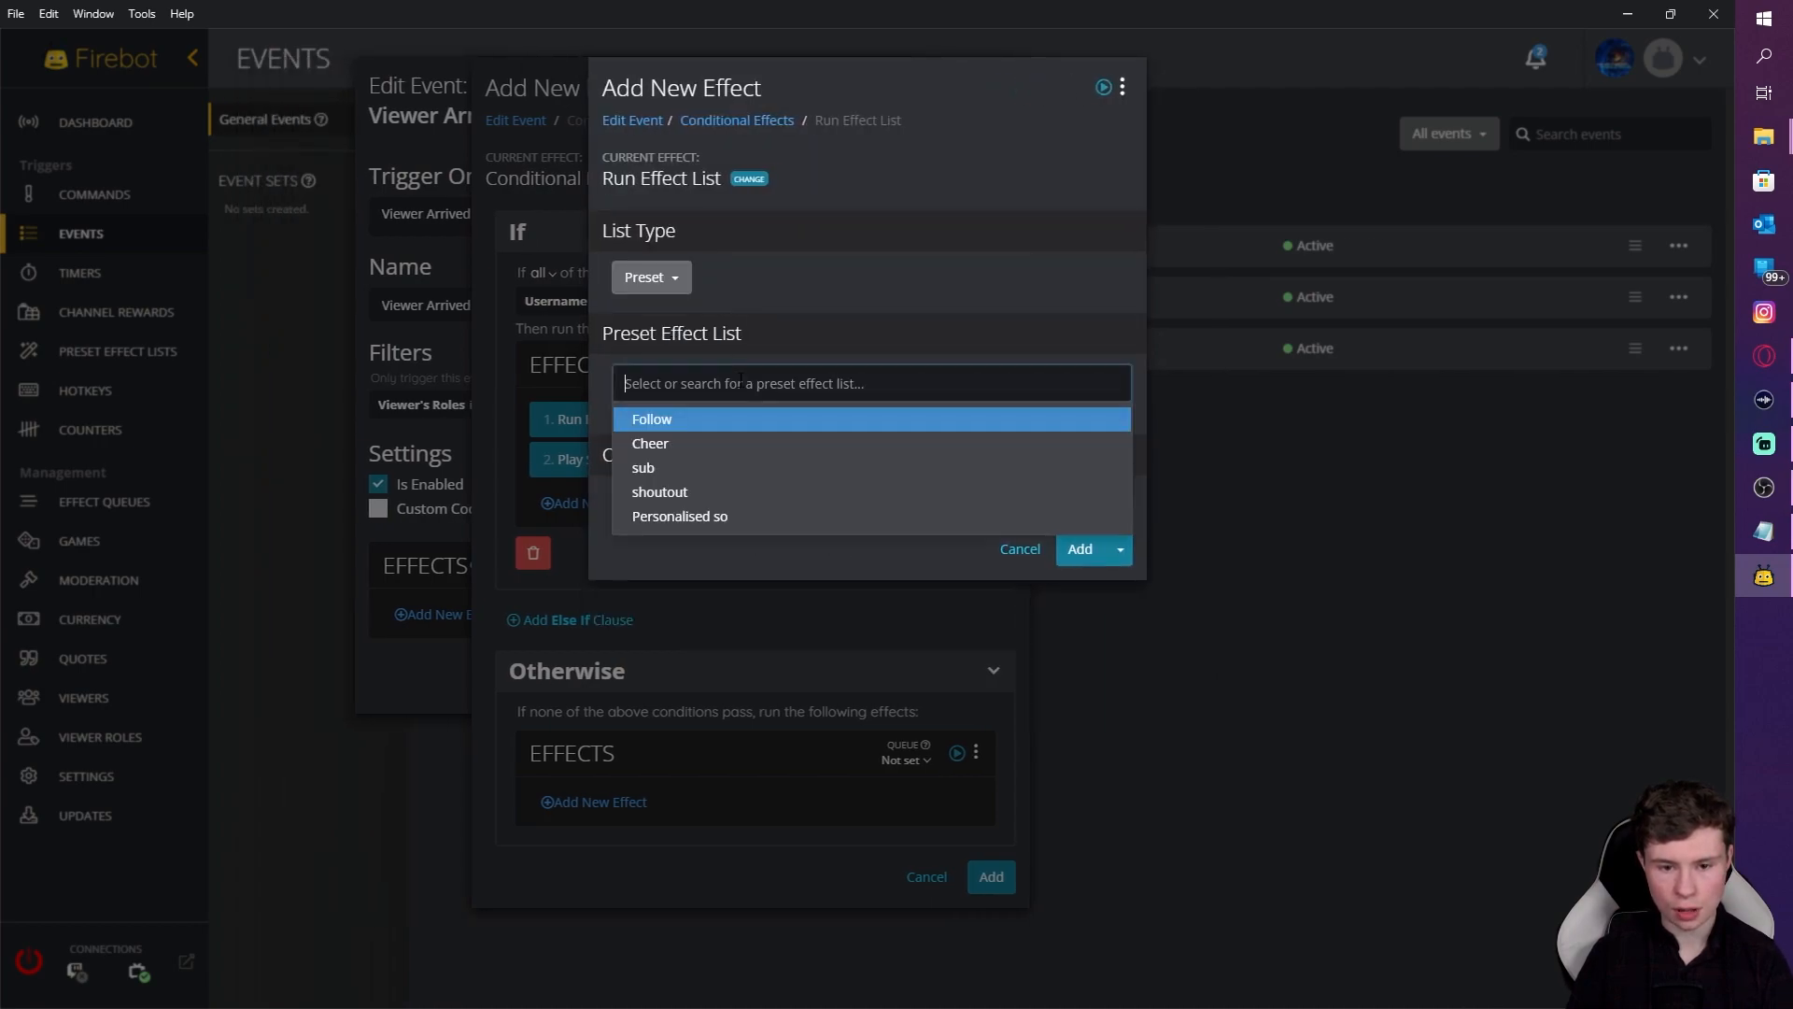
pyautogui.click(695, 493)
pyautogui.click(1081, 679)
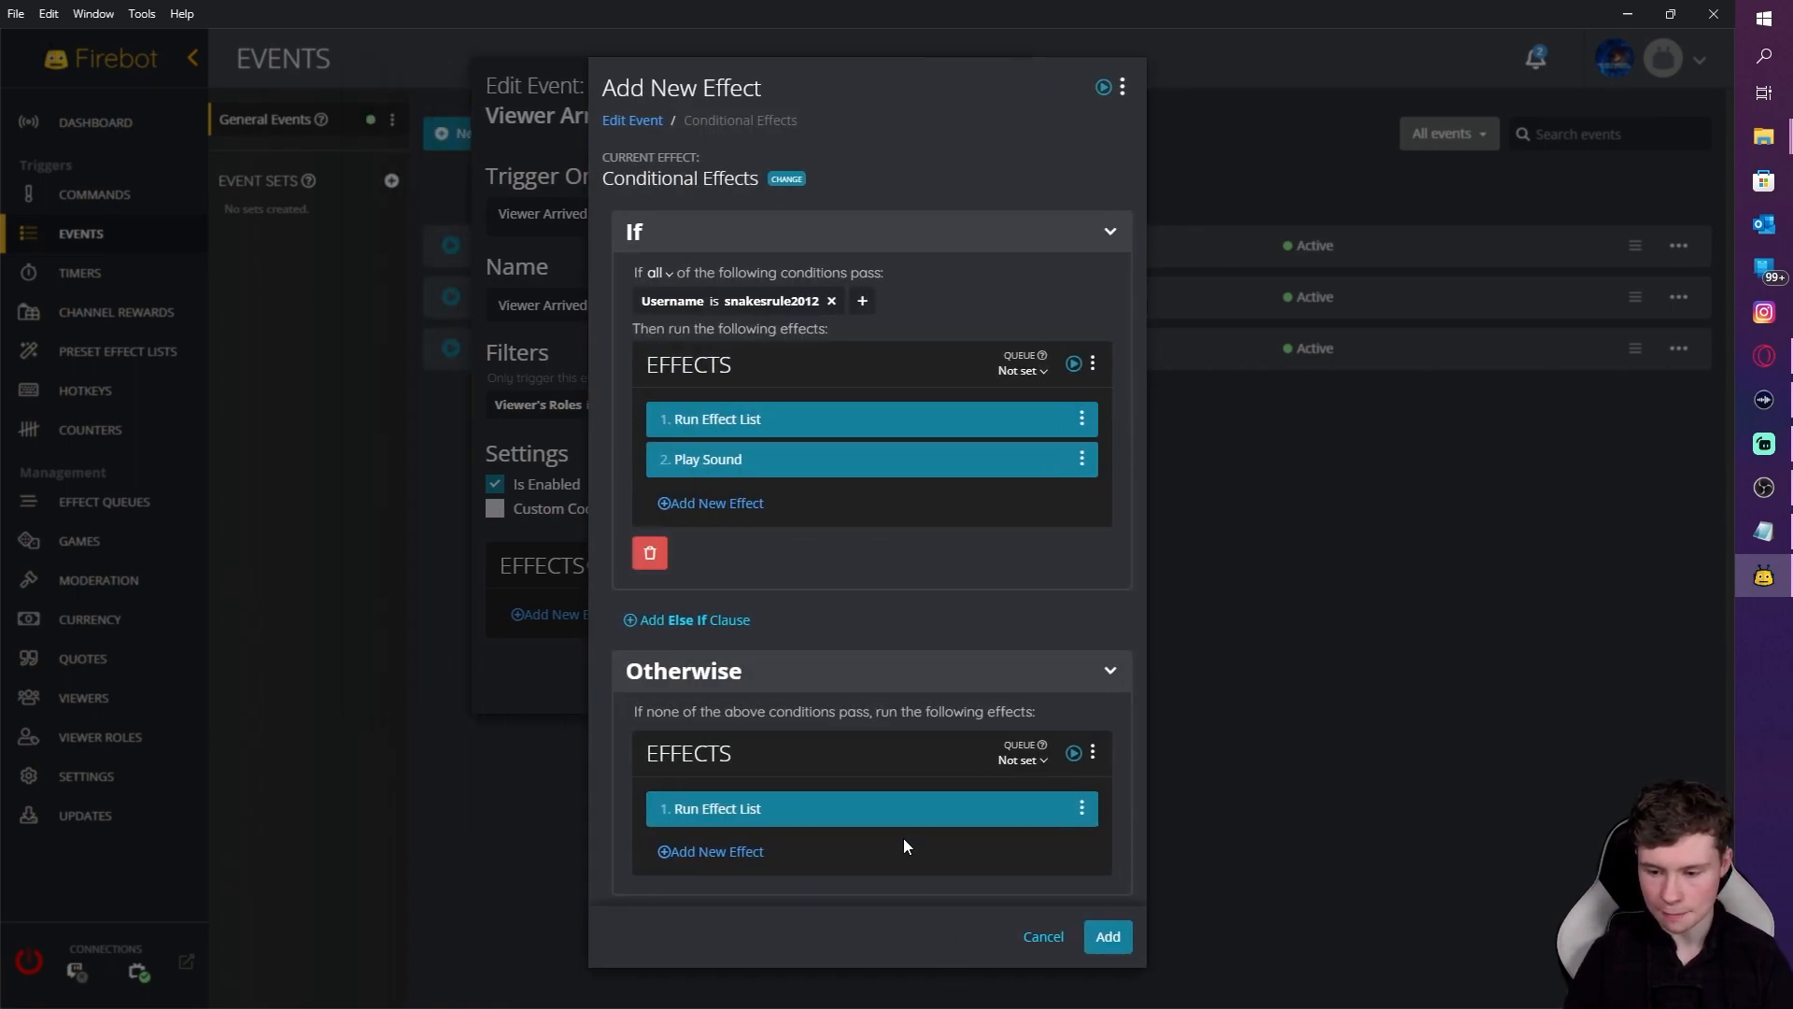
pyautogui.click(1116, 936)
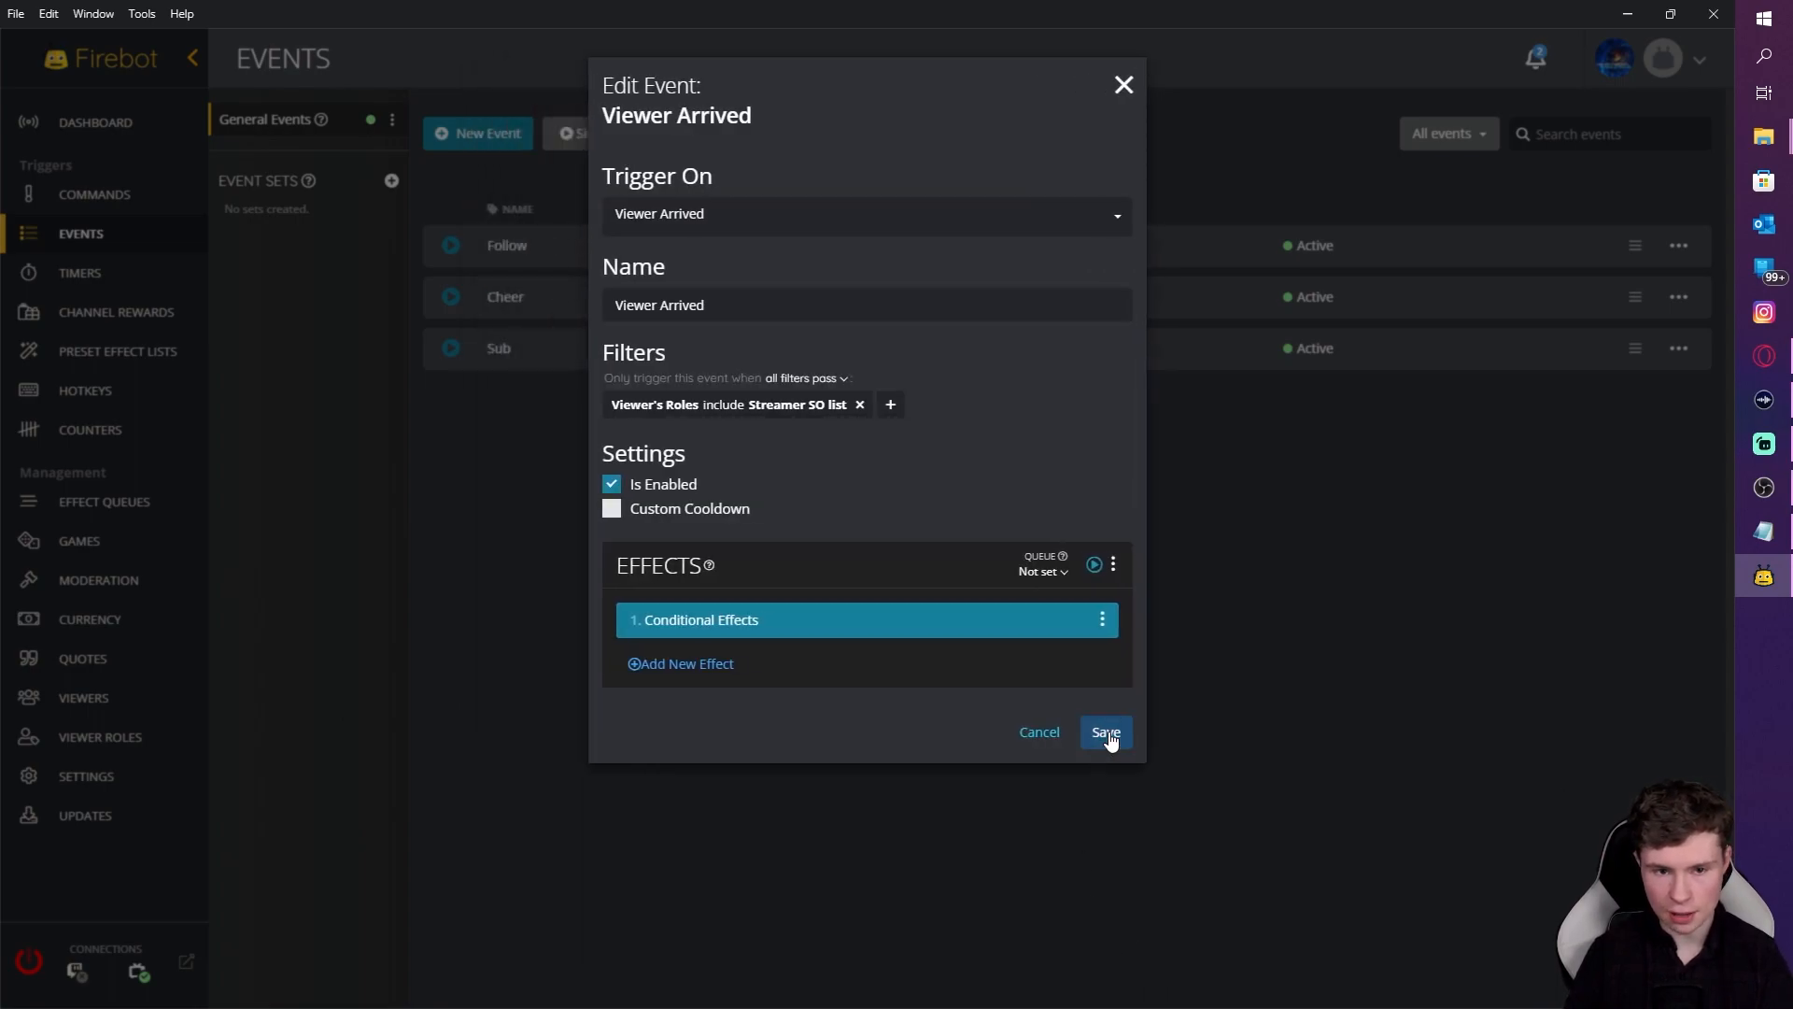
# Step: Save the Viewer Arrived event and rename it 'Personalised SO'
pyautogui.click(1106, 740)
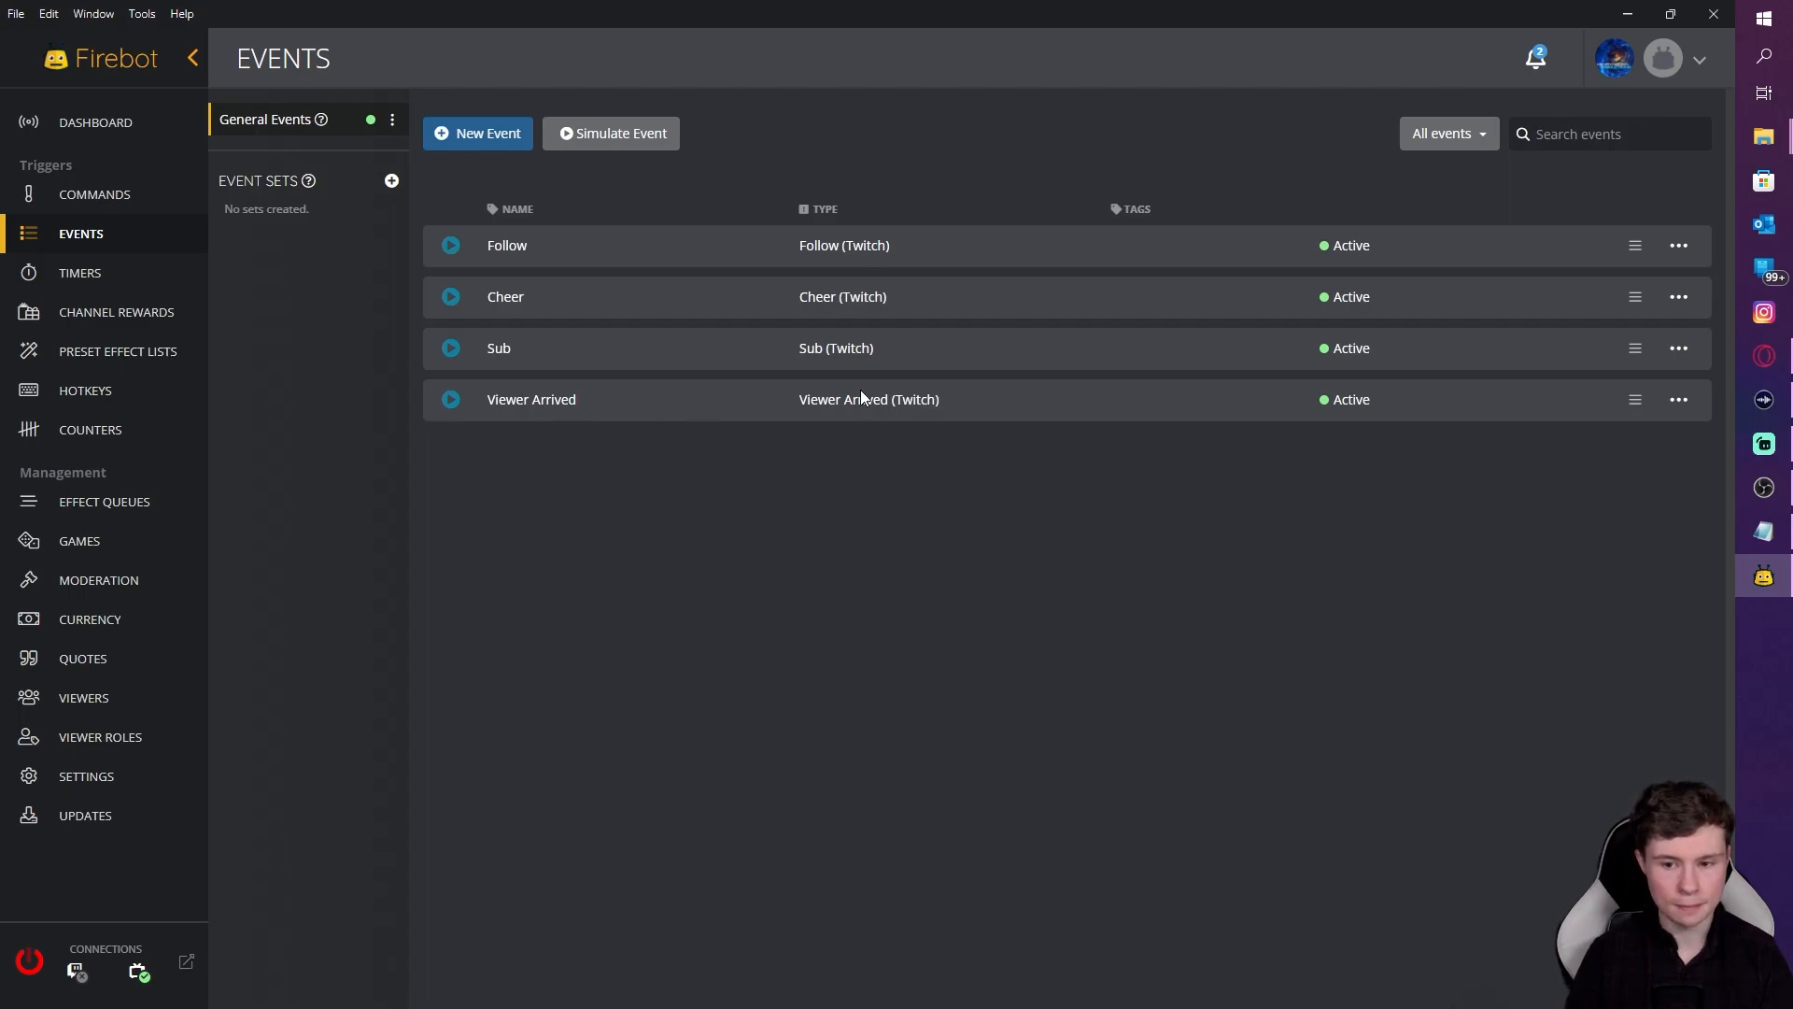
pyautogui.click(1678, 409)
pyautogui.click(1560, 419)
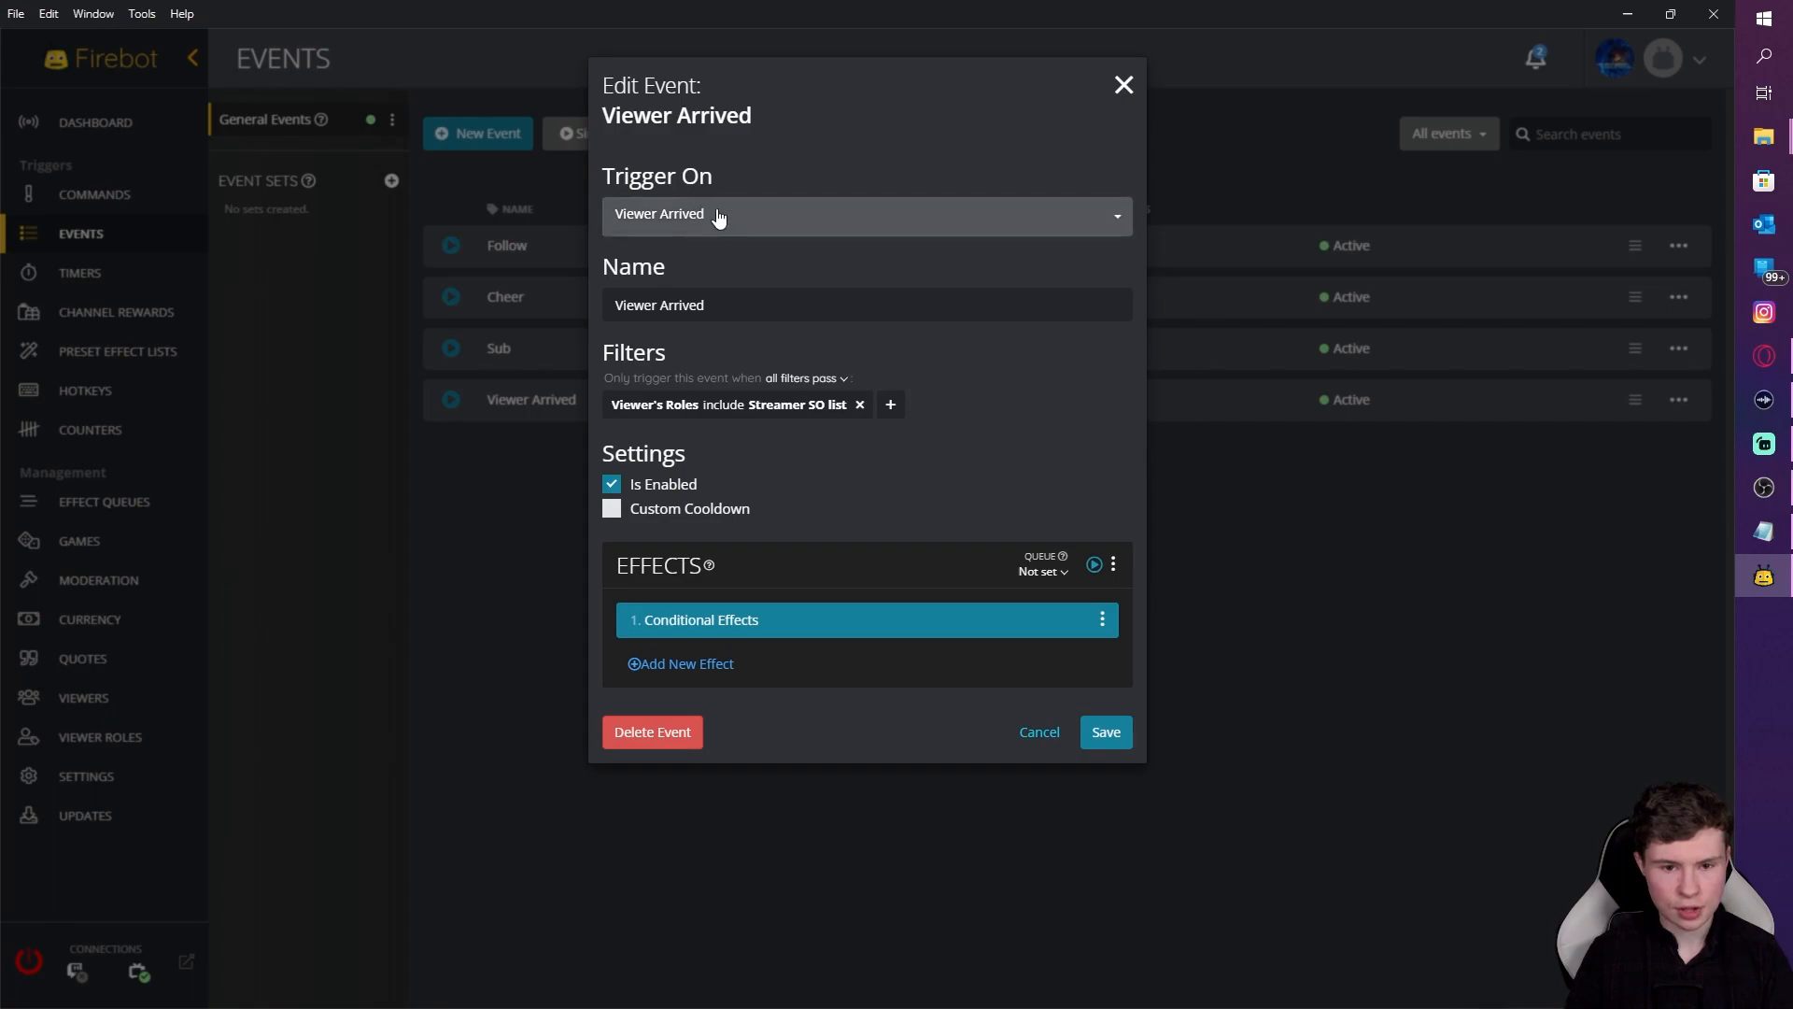
pyautogui.press('Tab')
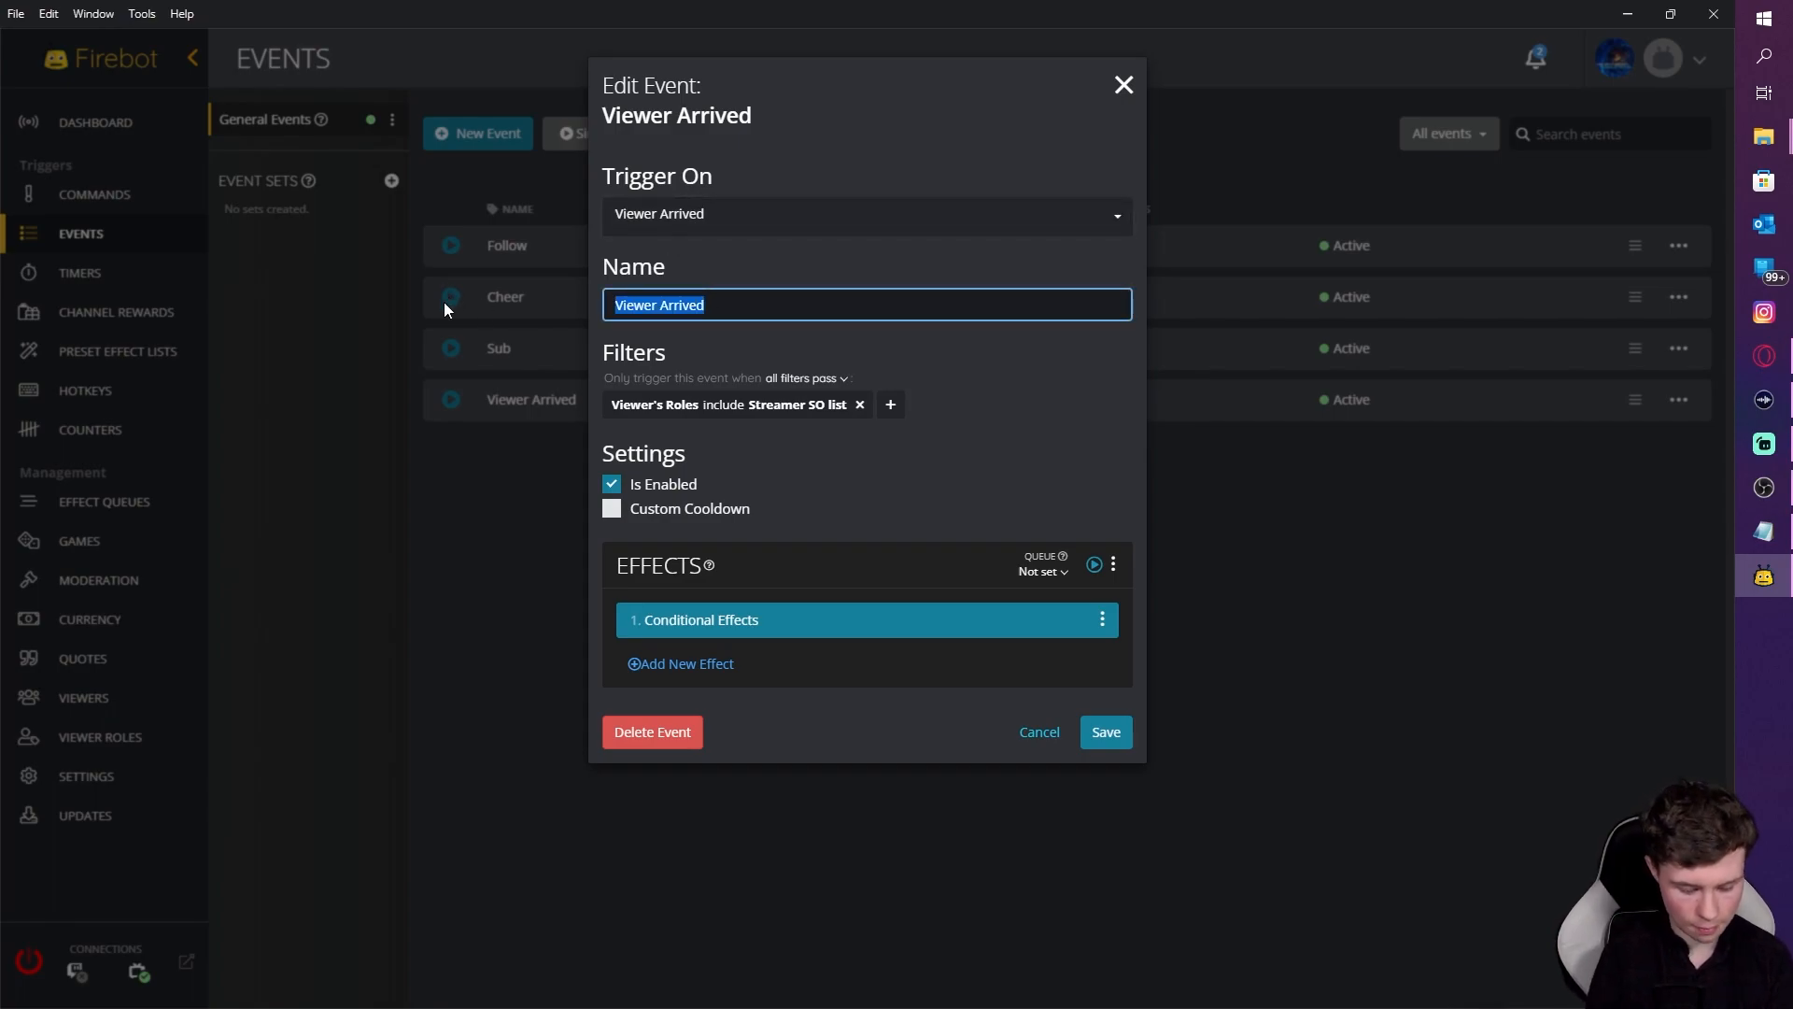
pyautogui.write('Personalised SO')
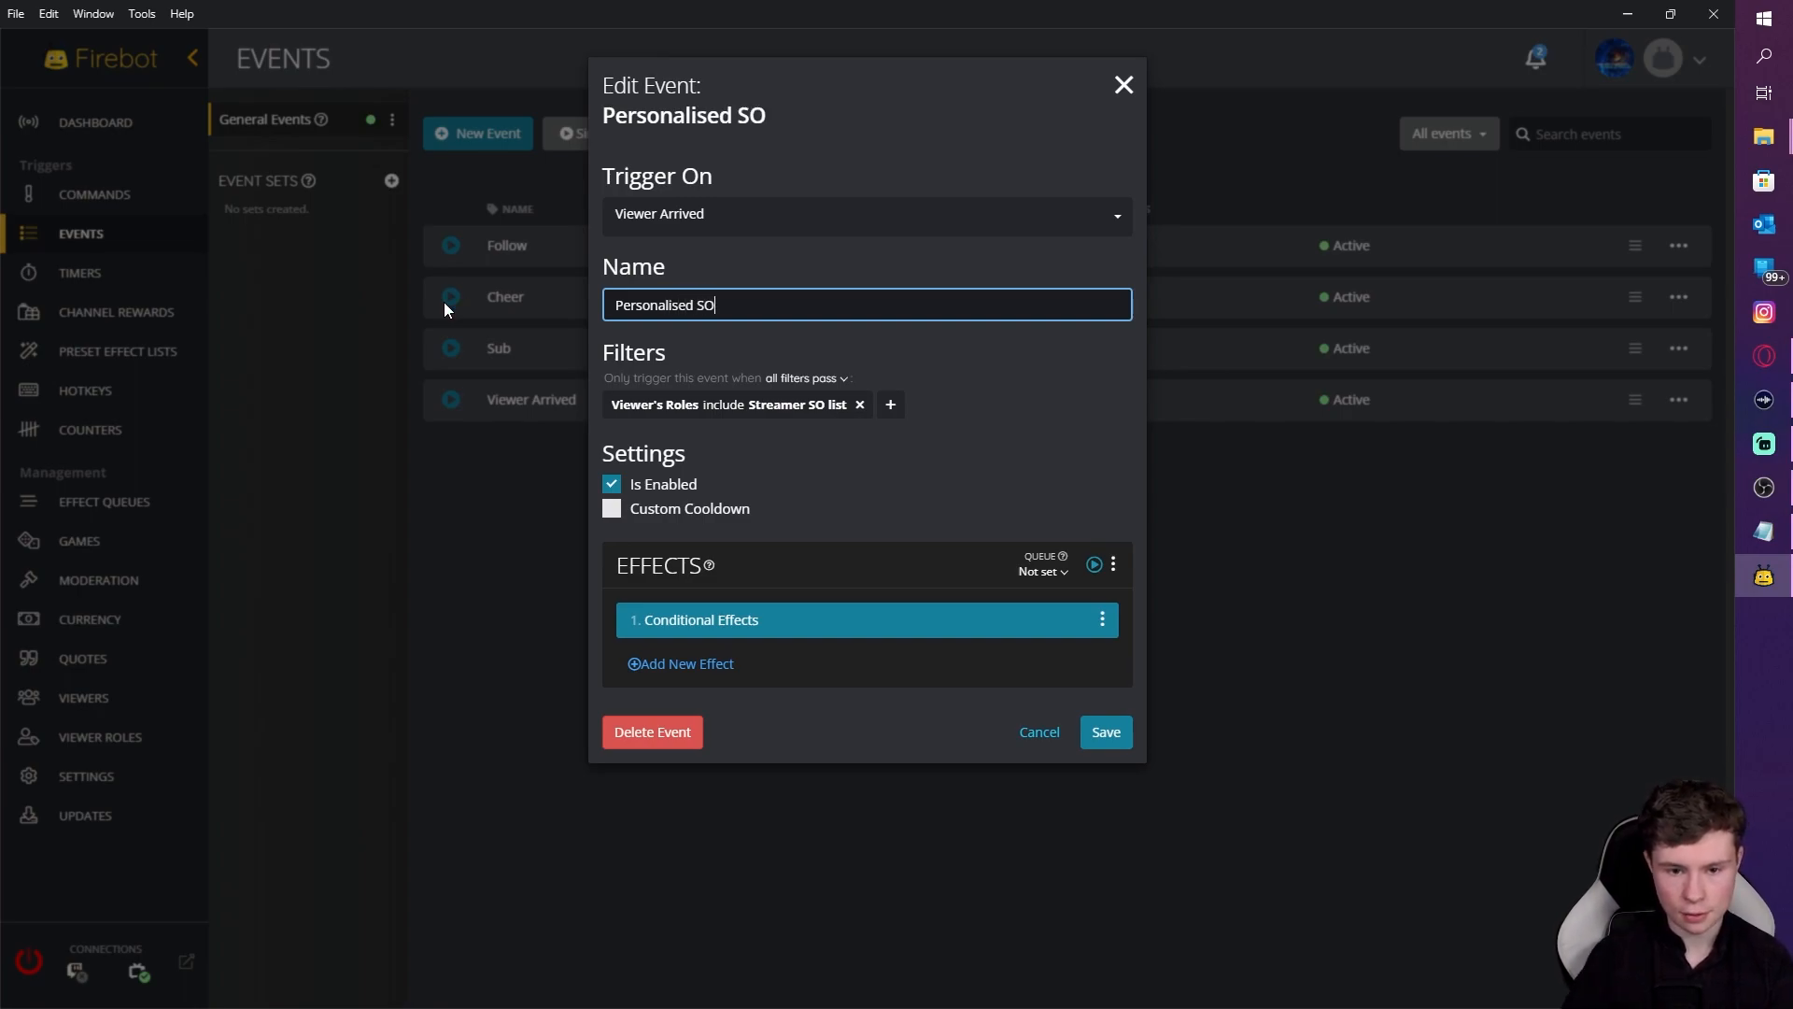
pyautogui.click(1107, 732)
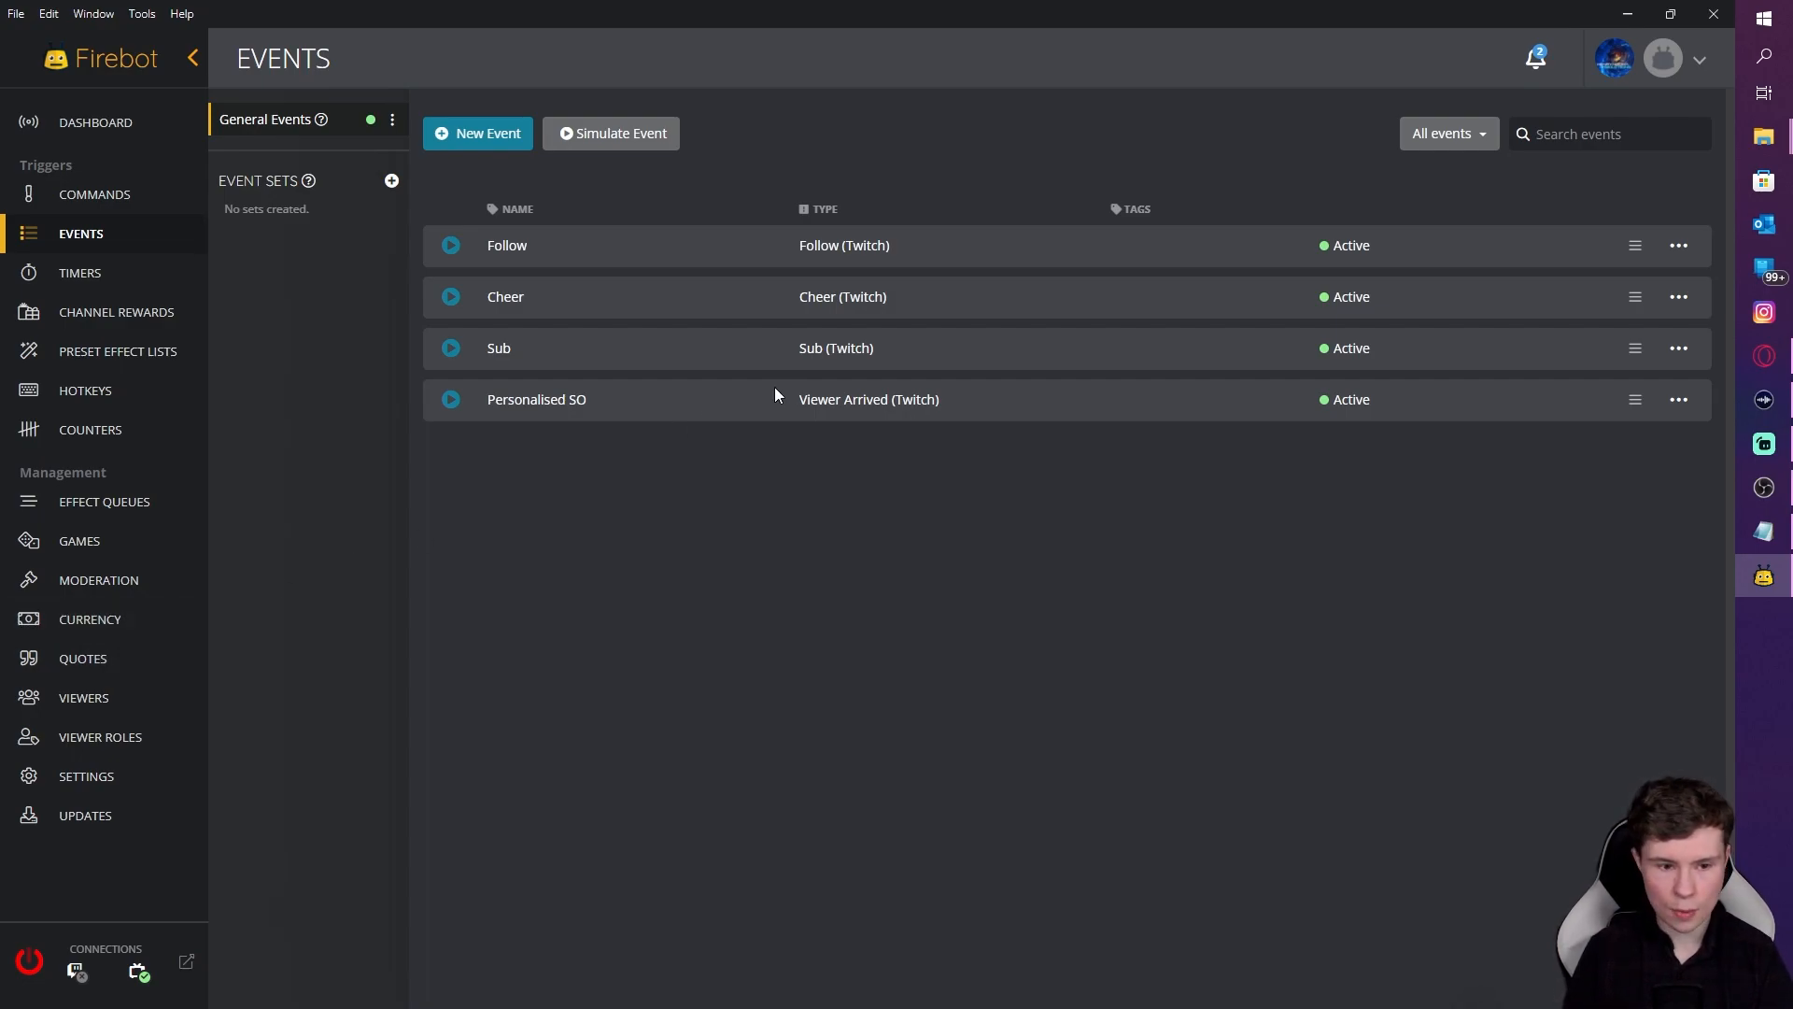
# Step: Create a counter named 'ad' and go to the empty Timers page
pyautogui.click(75, 435)
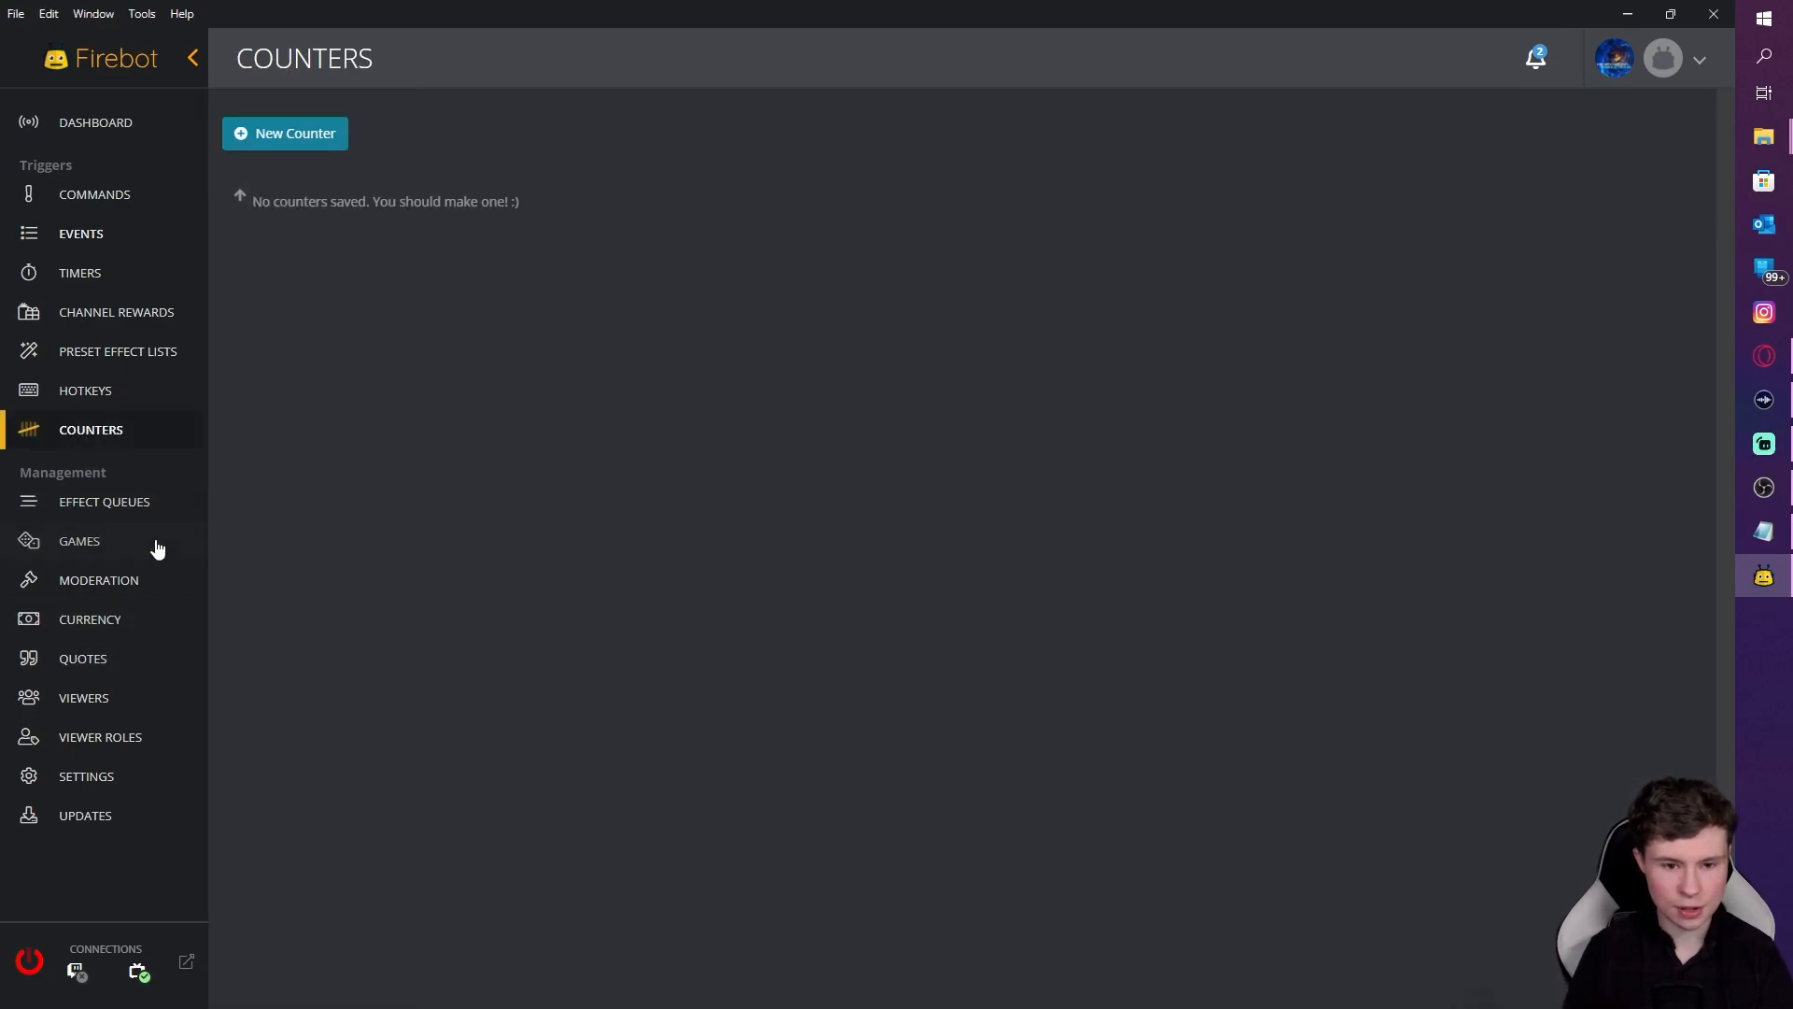
pyautogui.click(305, 136)
pyautogui.click(758, 174)
pyautogui.write('ad')
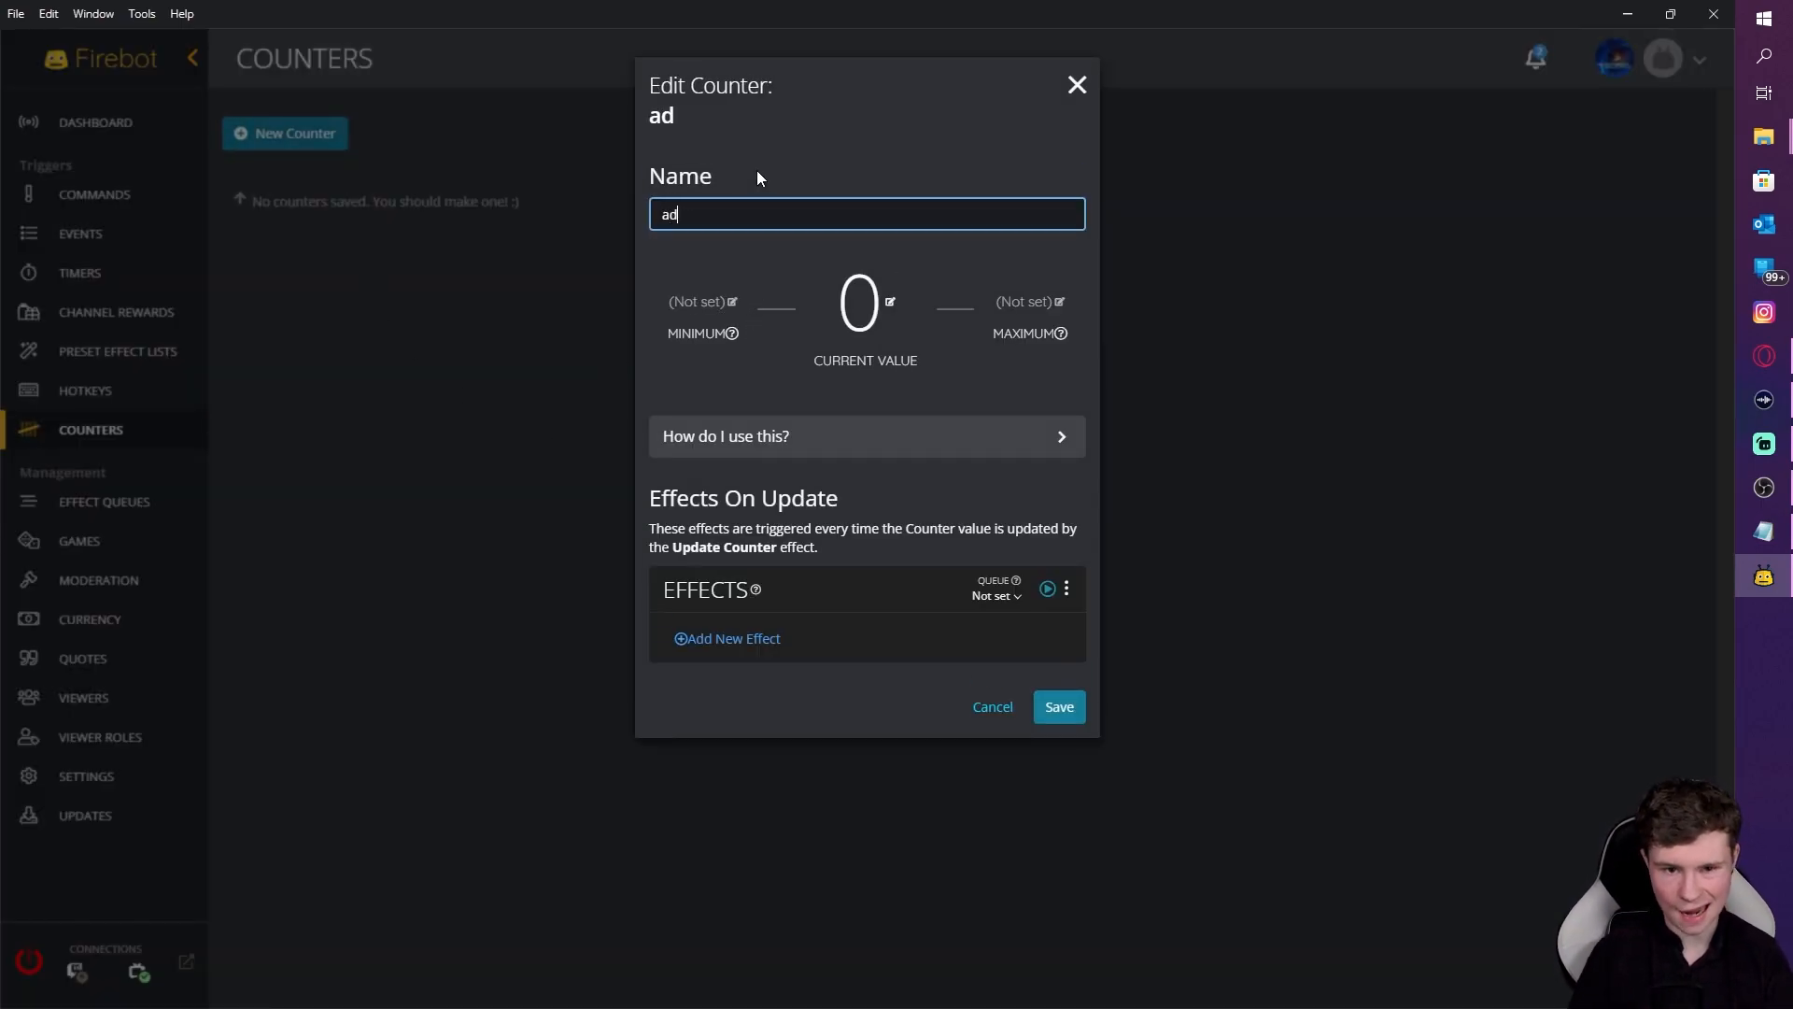
pyautogui.click(1065, 711)
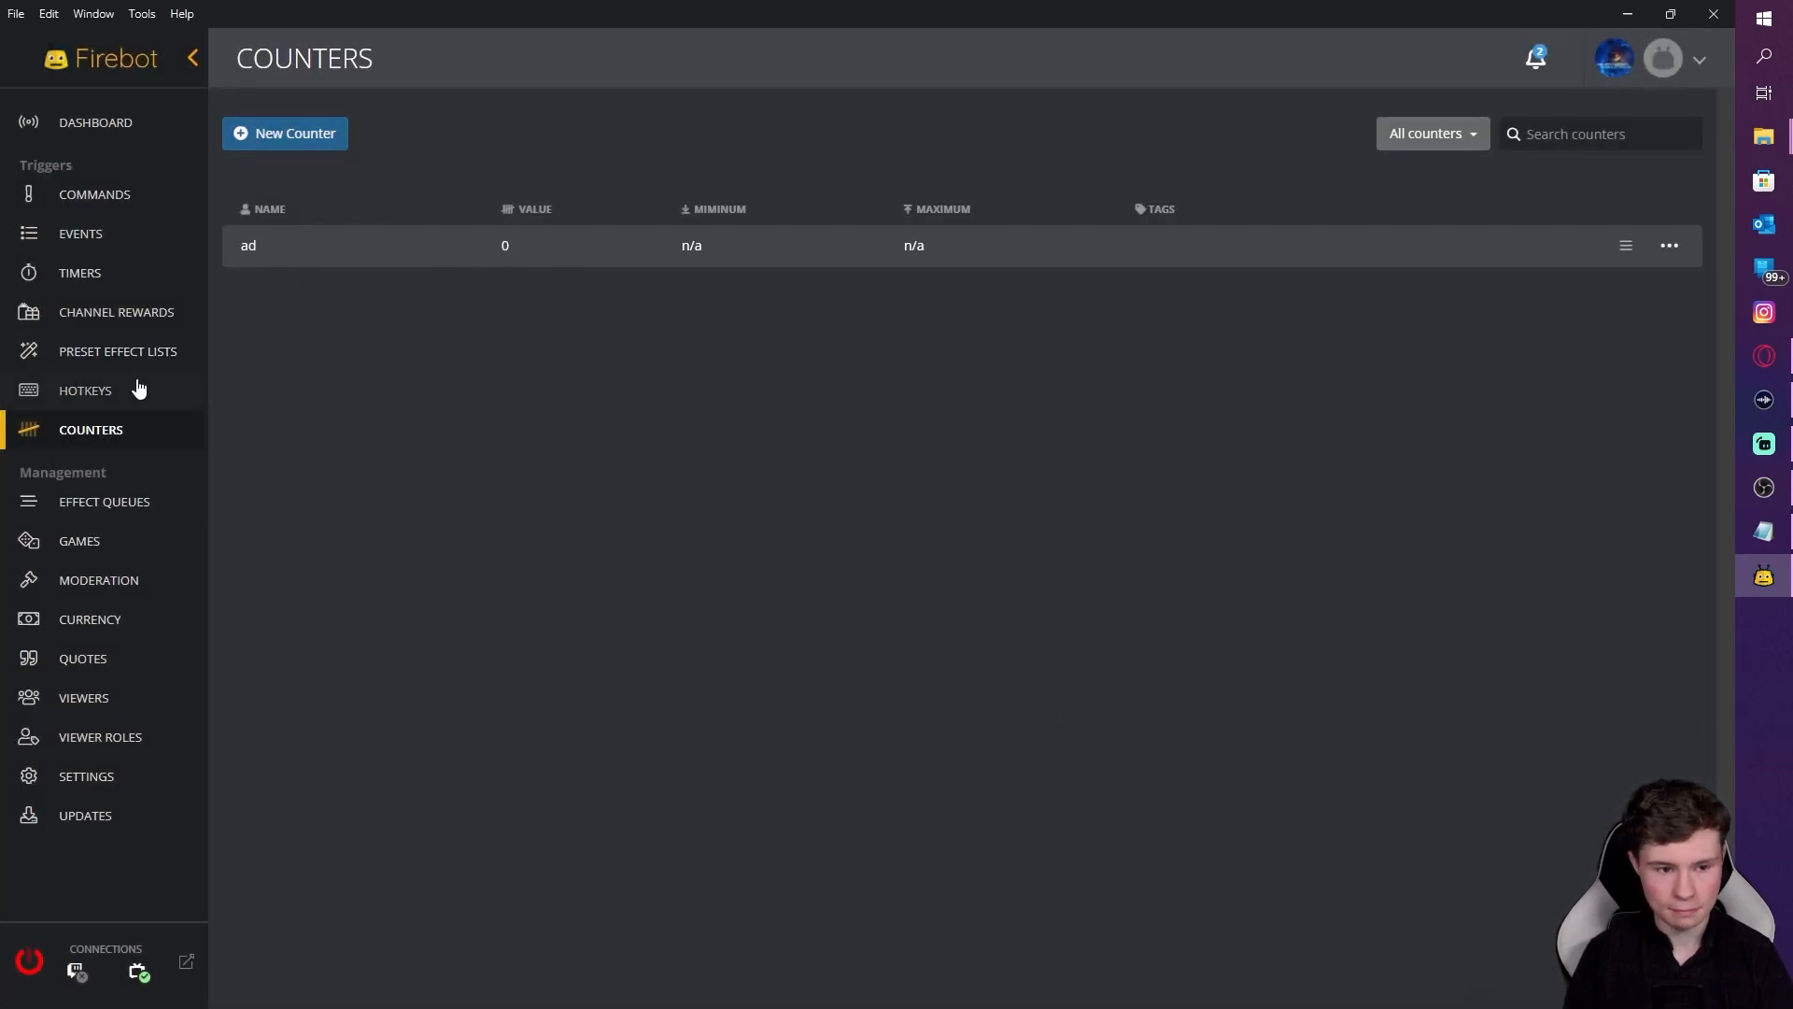
pyautogui.click(84, 273)
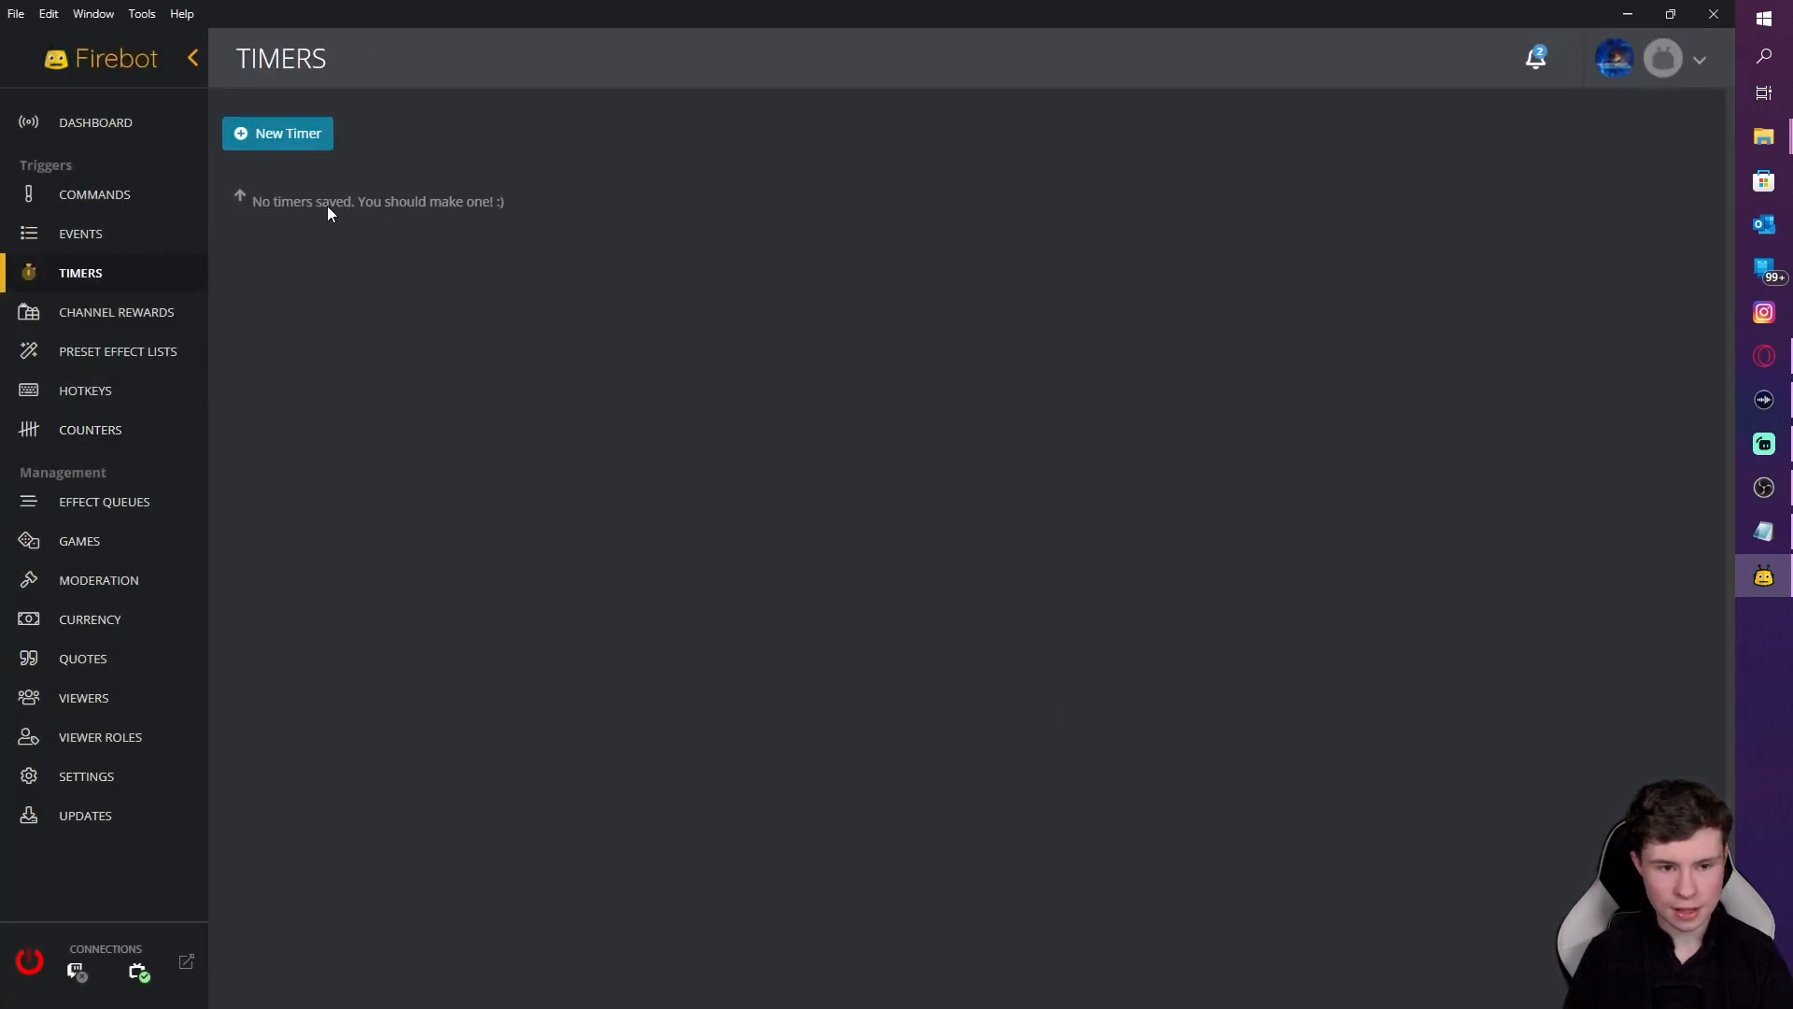
# Step: Start a new timer named 'tech spam' with a 300-second interval
pyautogui.click(307, 144)
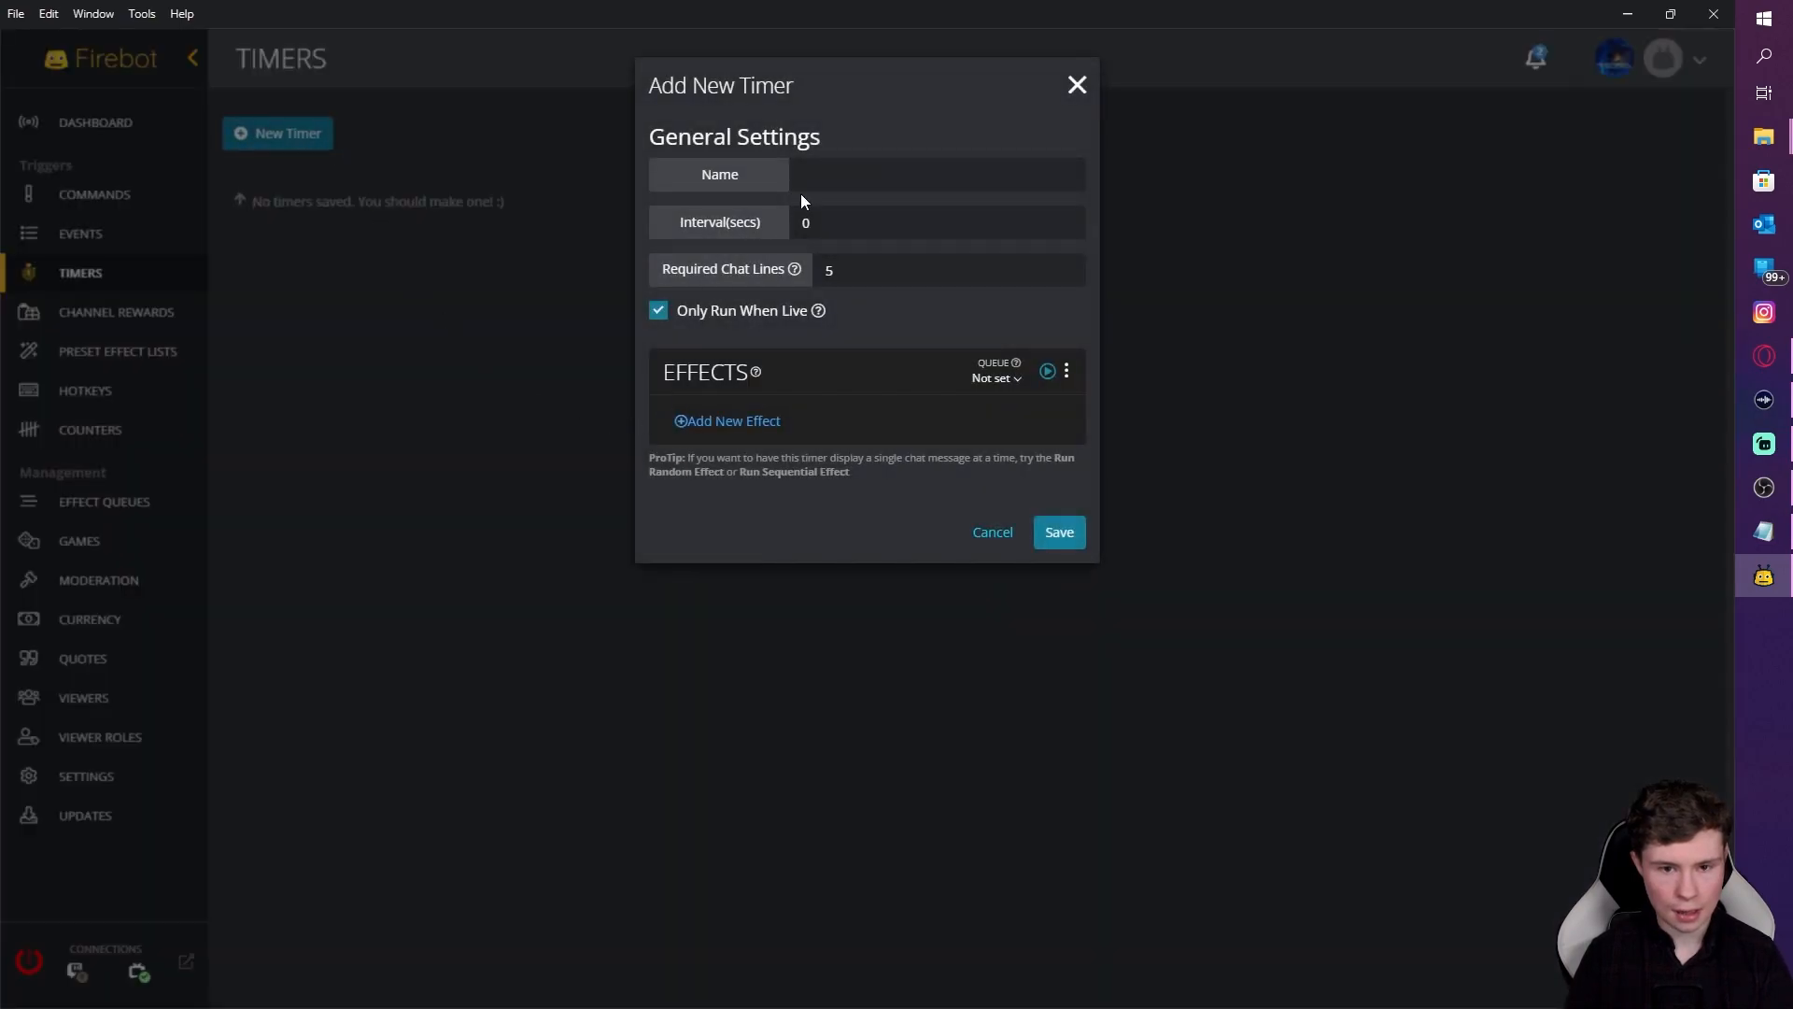
pyautogui.click(818, 174)
pyautogui.write('t')
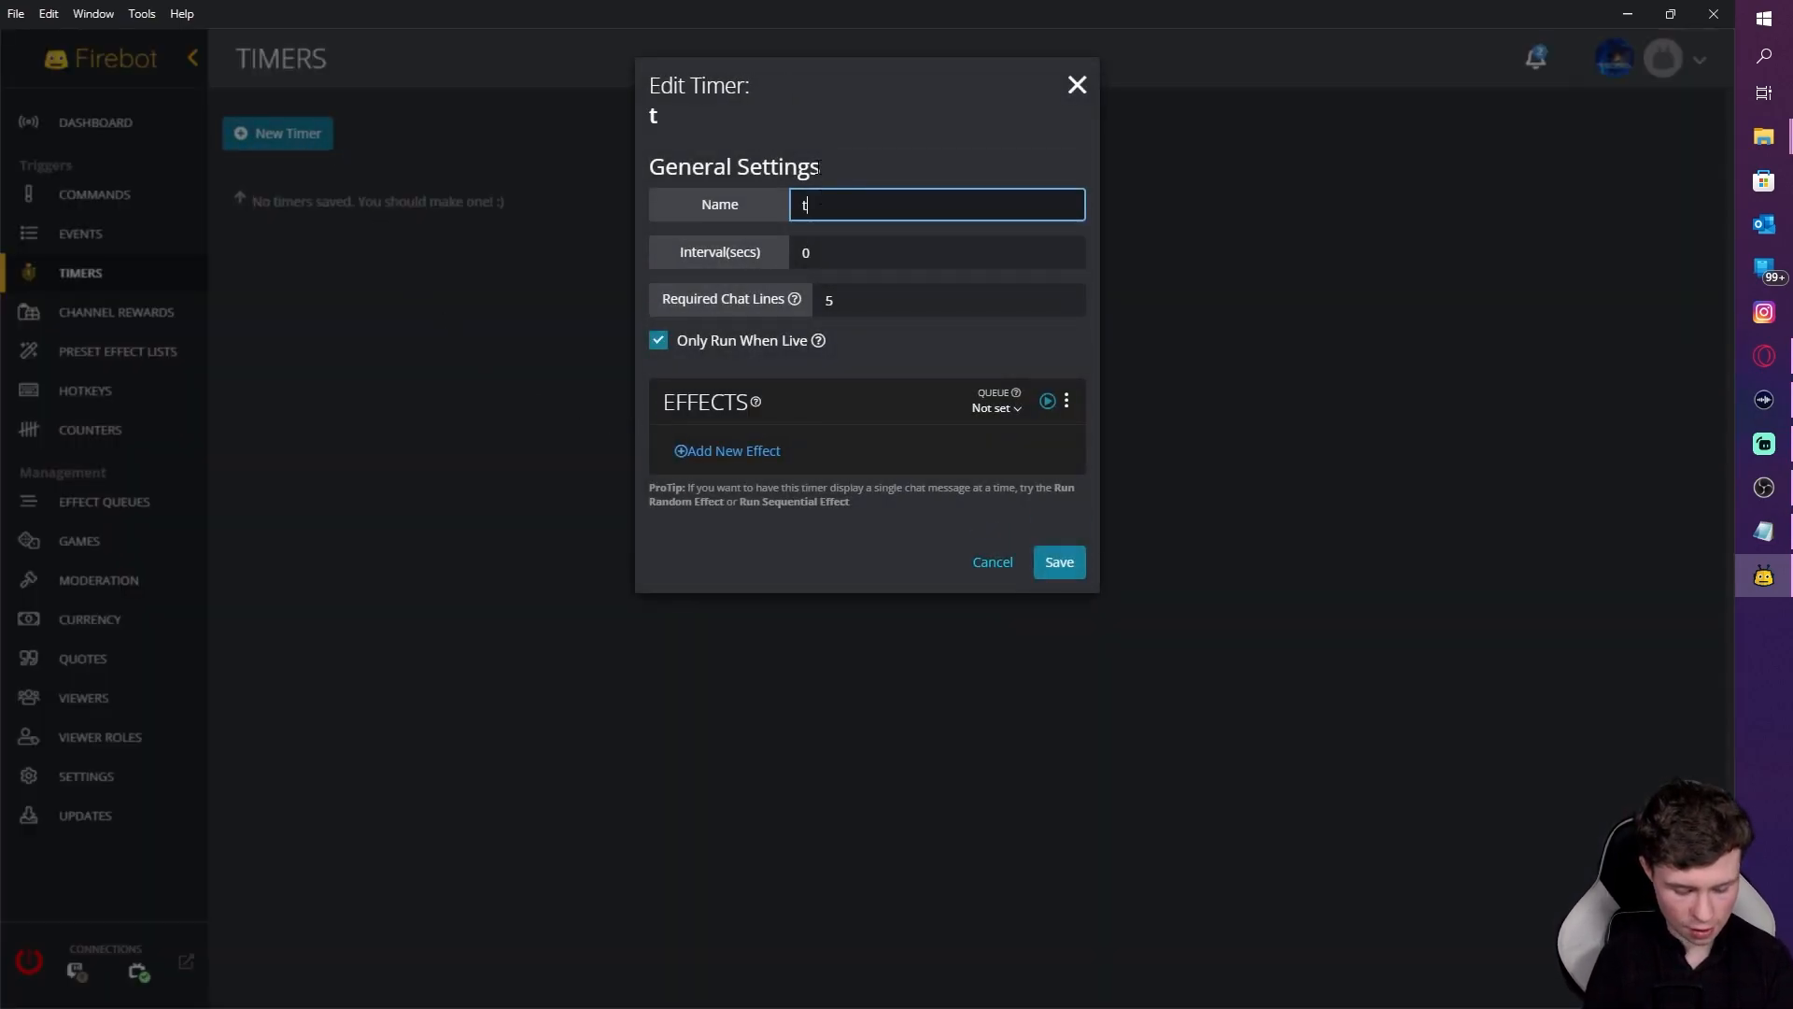
pyautogui.write('ech spa')
pyautogui.press('BackSpace')
pyautogui.write('pam')
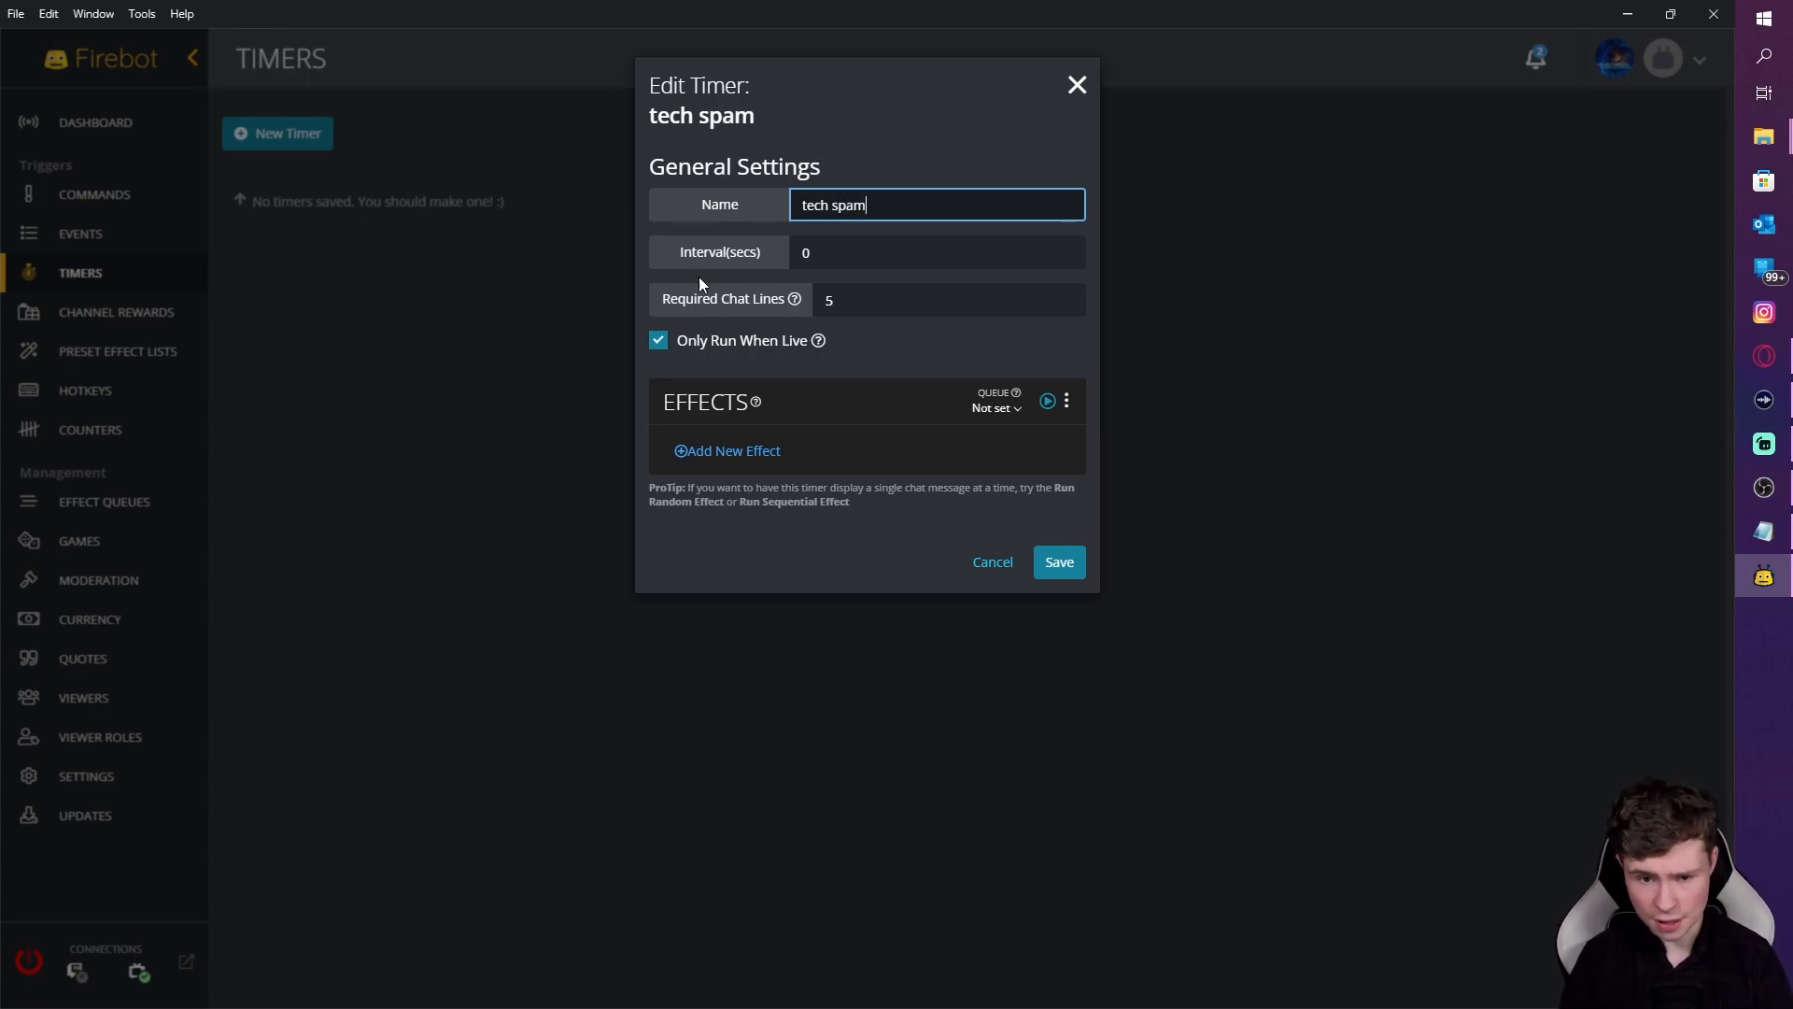
pyautogui.press('Tab')
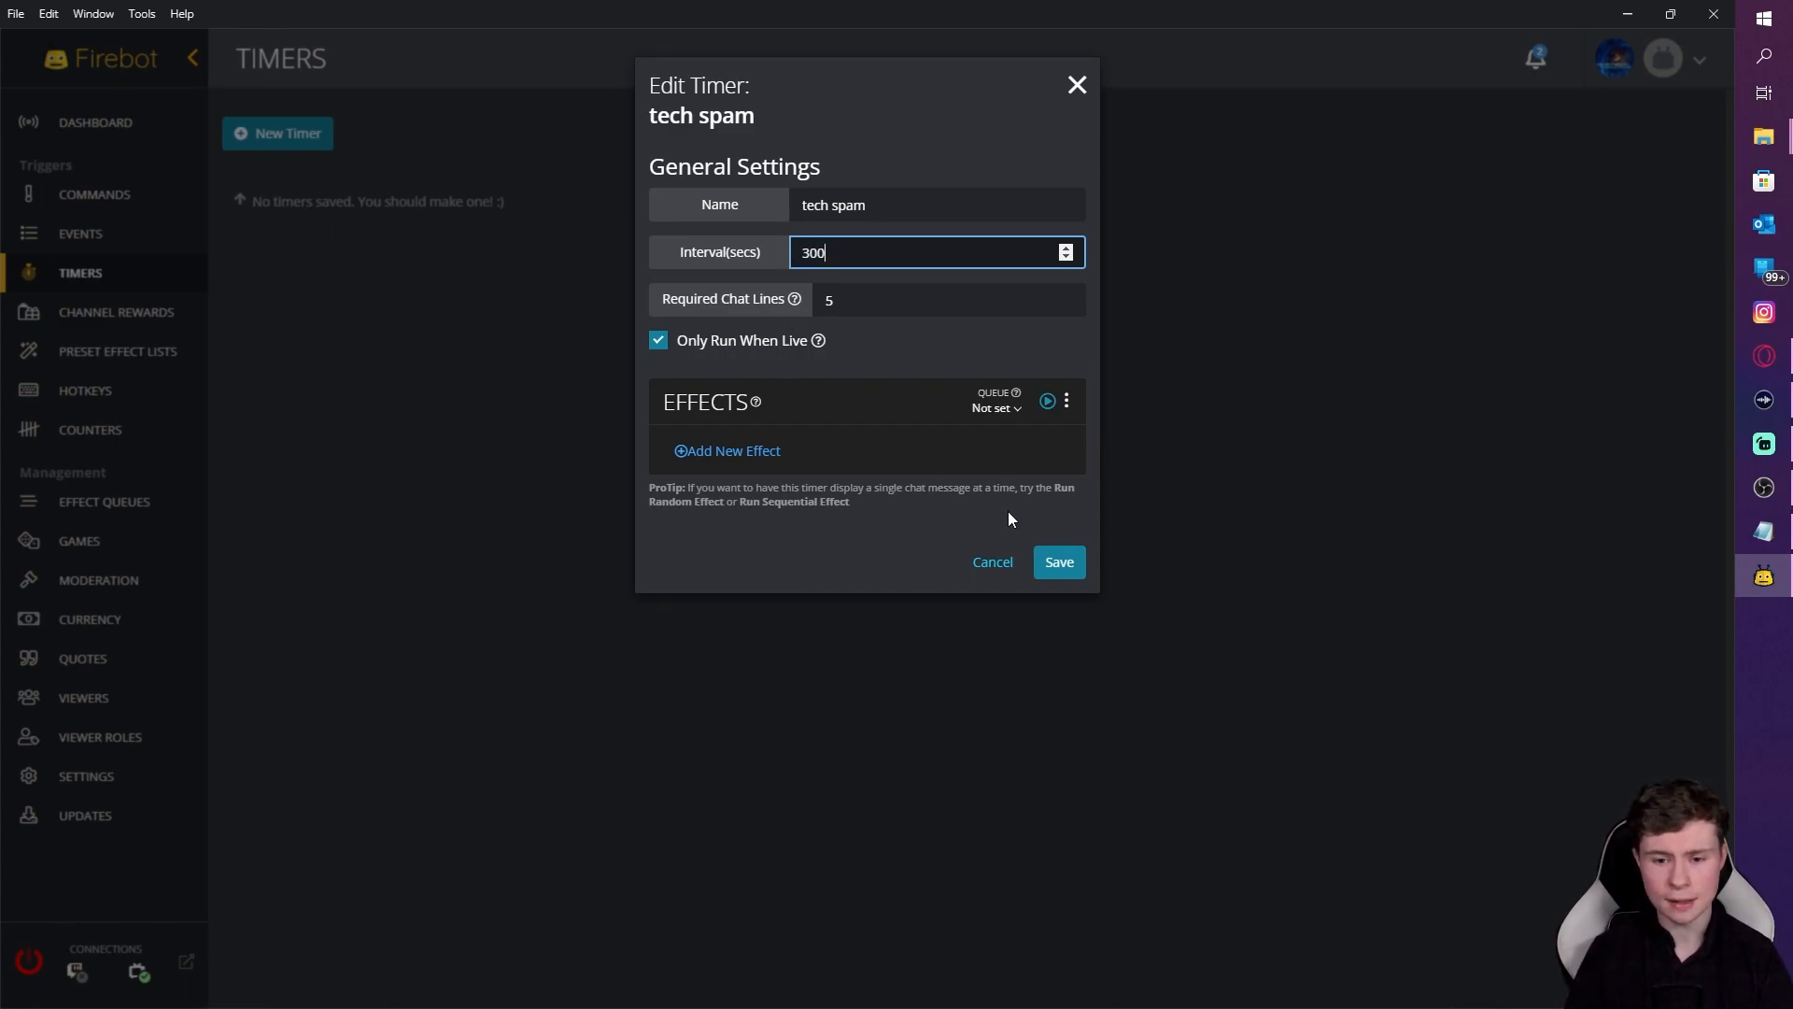
pyautogui.click(833, 404)
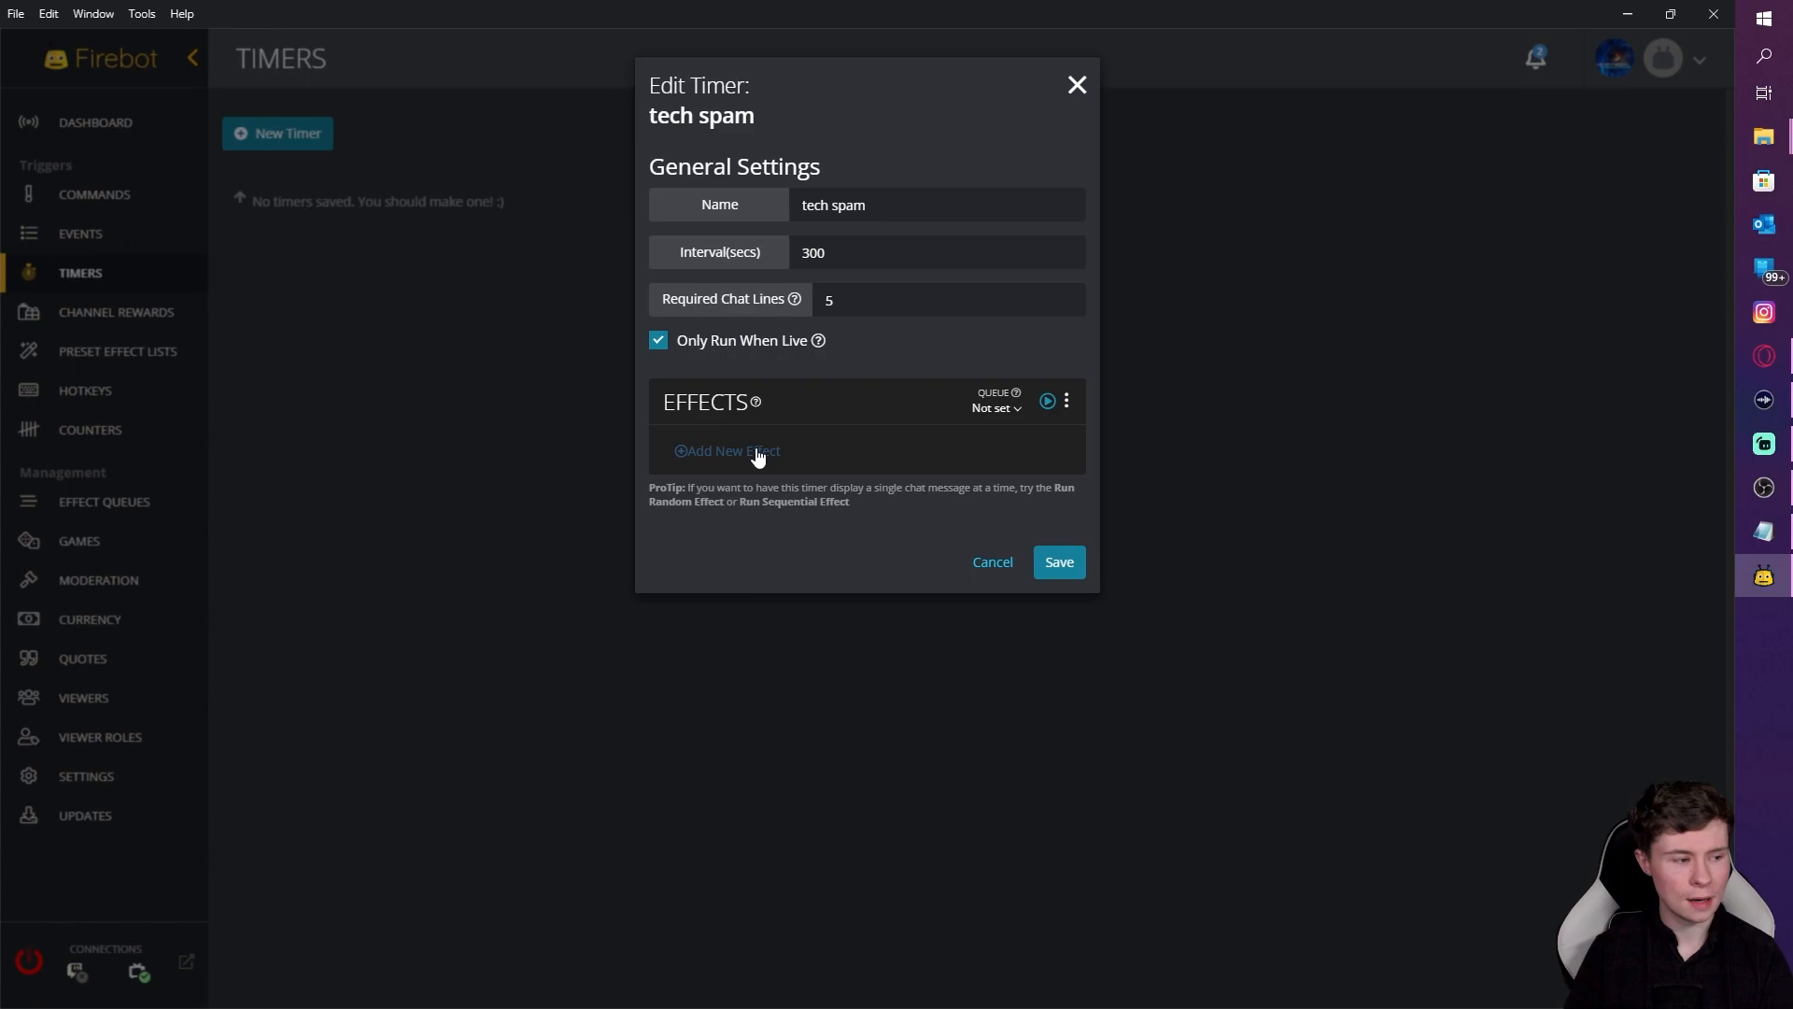
# Step: Add a Conditional Effects effect to the tech spam timer
pyautogui.click(758, 454)
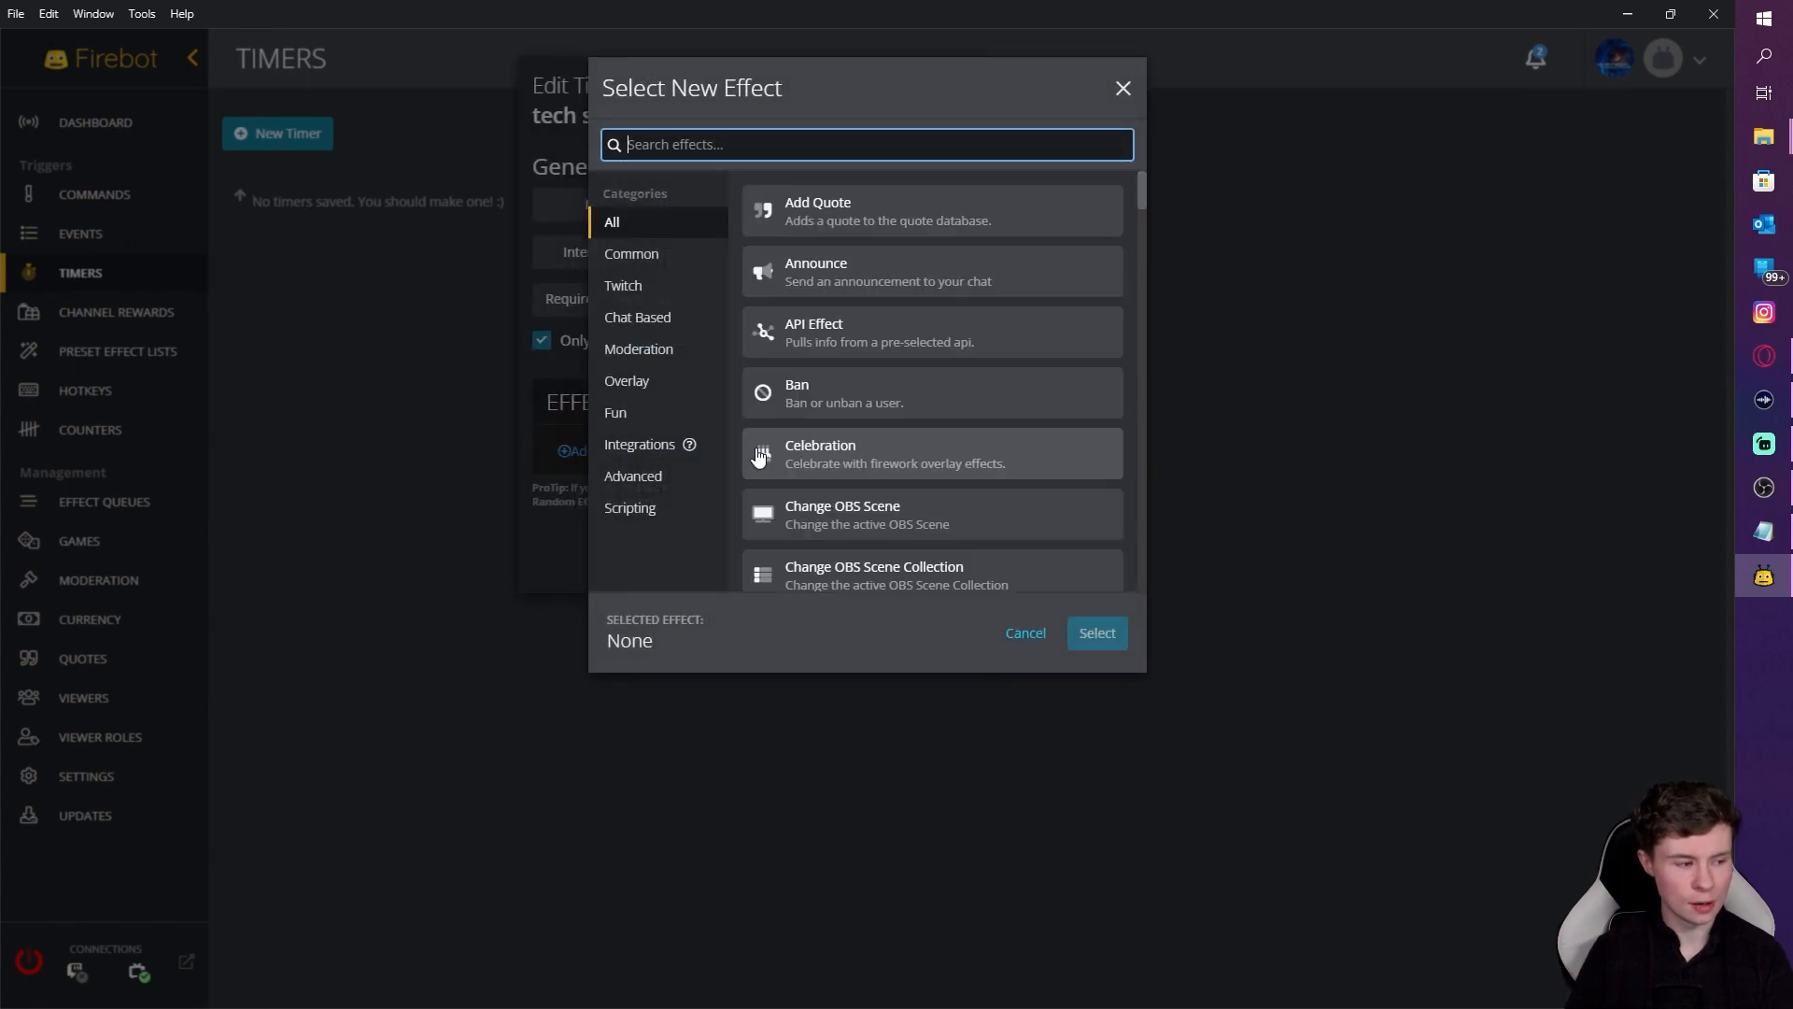
pyautogui.write('condu')
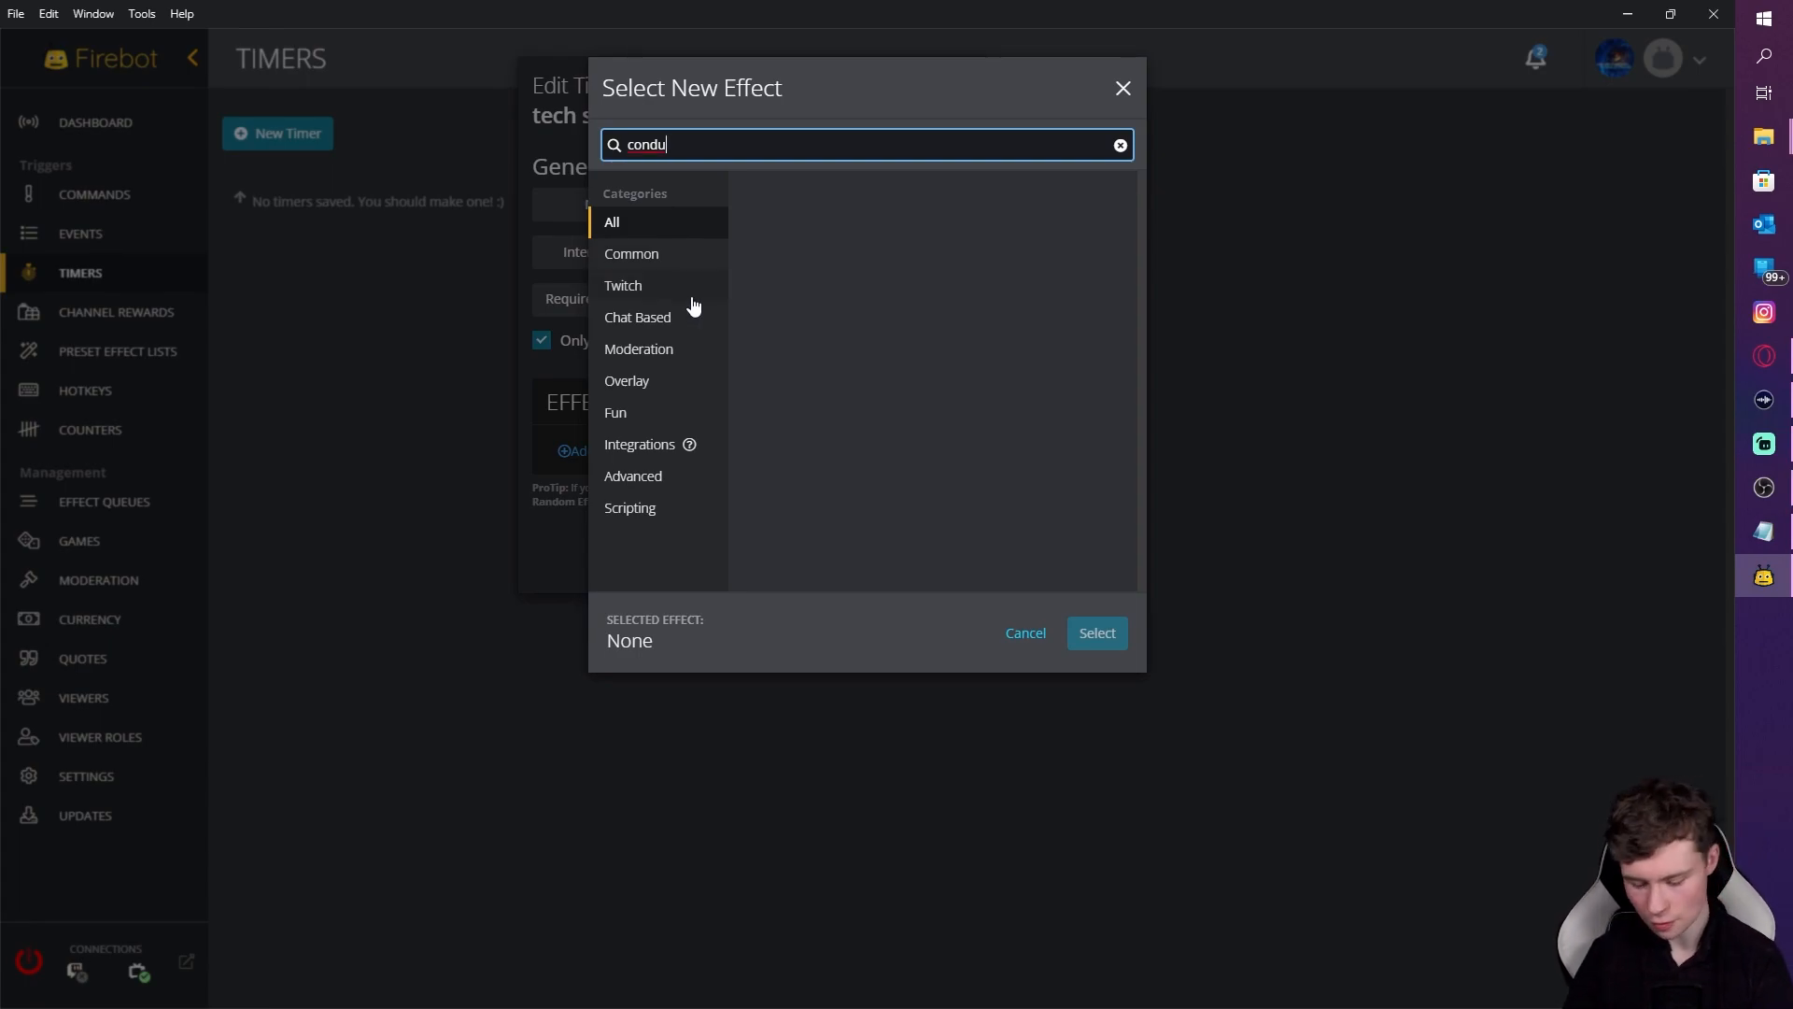
pyautogui.press('BackSpace')
pyautogui.click(844, 229)
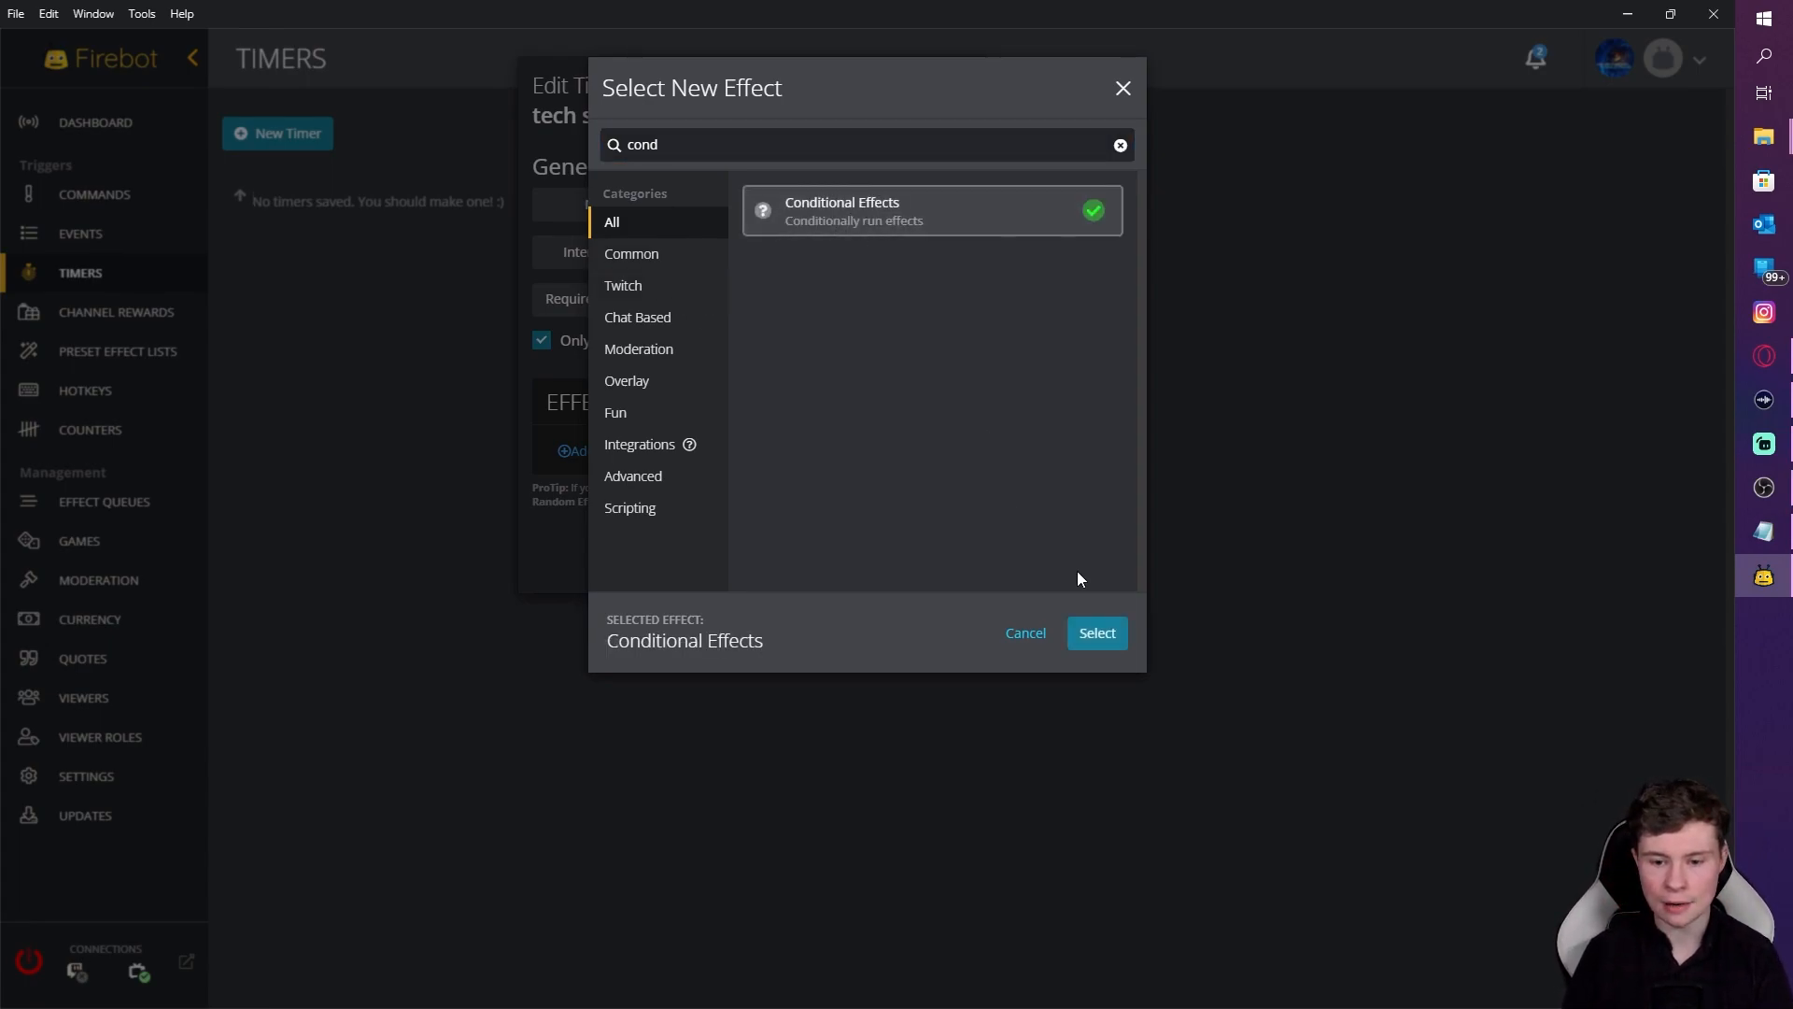
pyautogui.click(1108, 633)
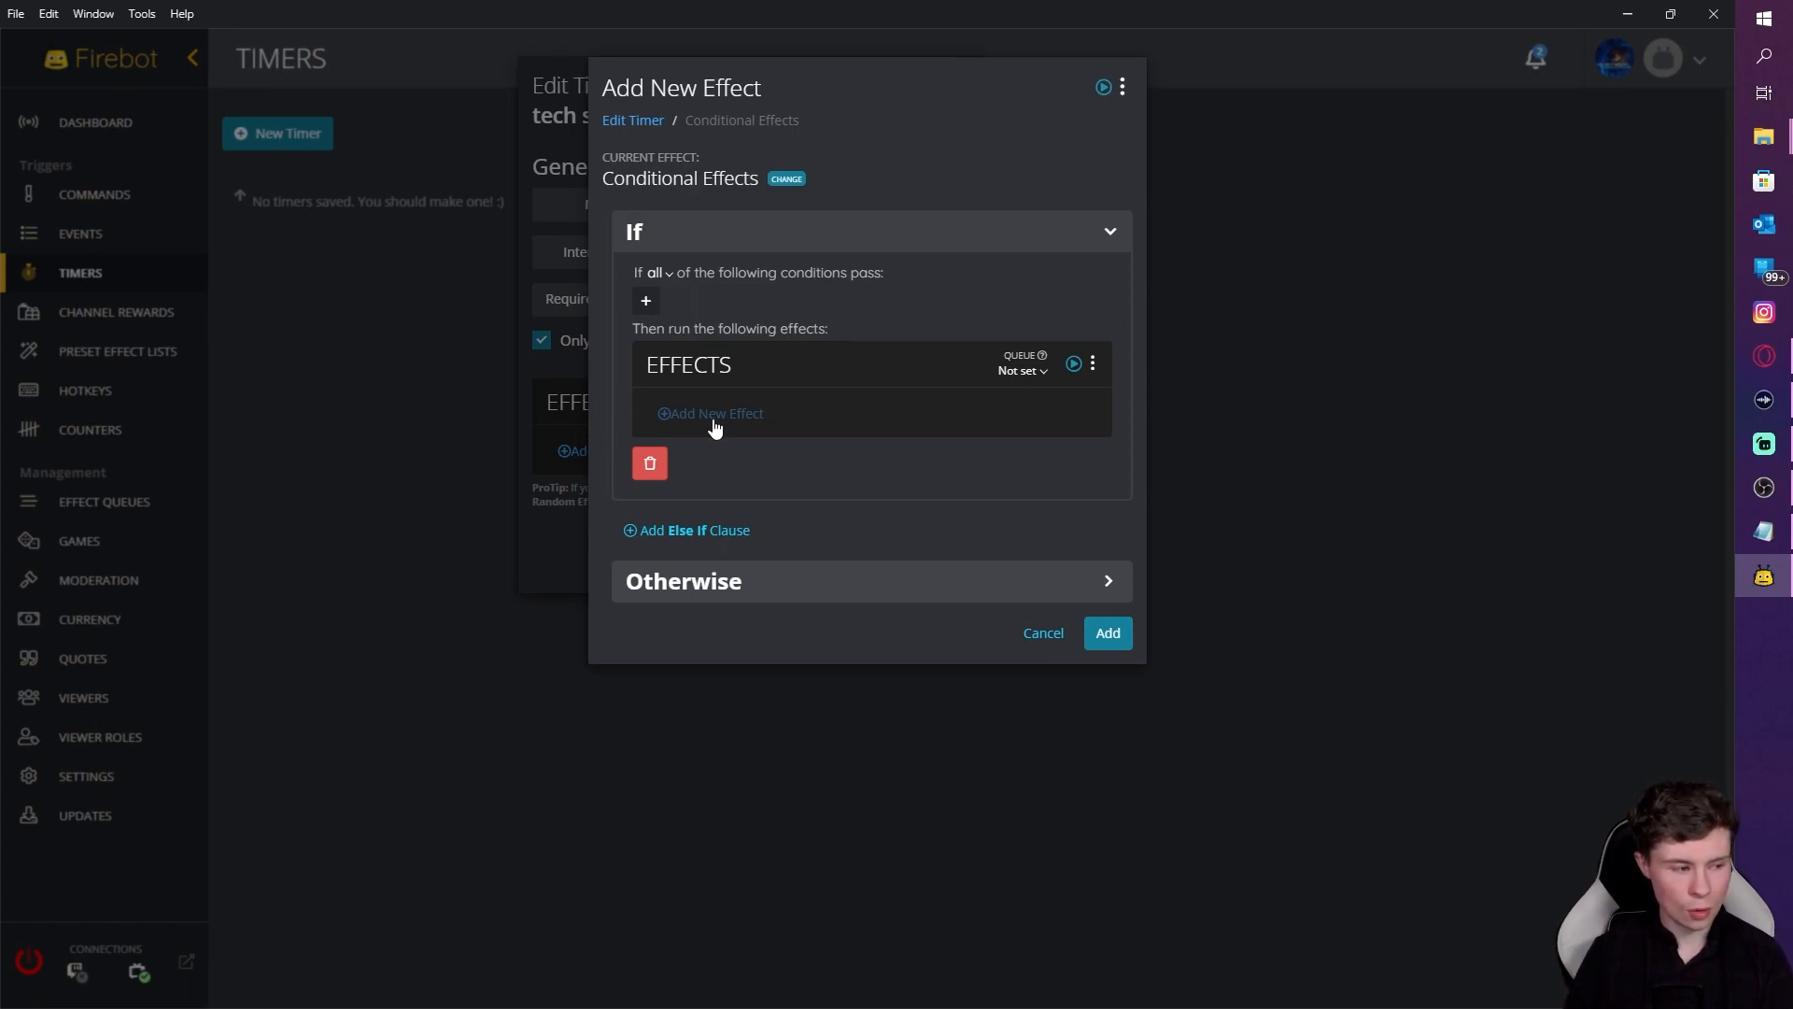
# Step: Add a Custom condition on $counter[ad] to the If branch
pyautogui.click(647, 300)
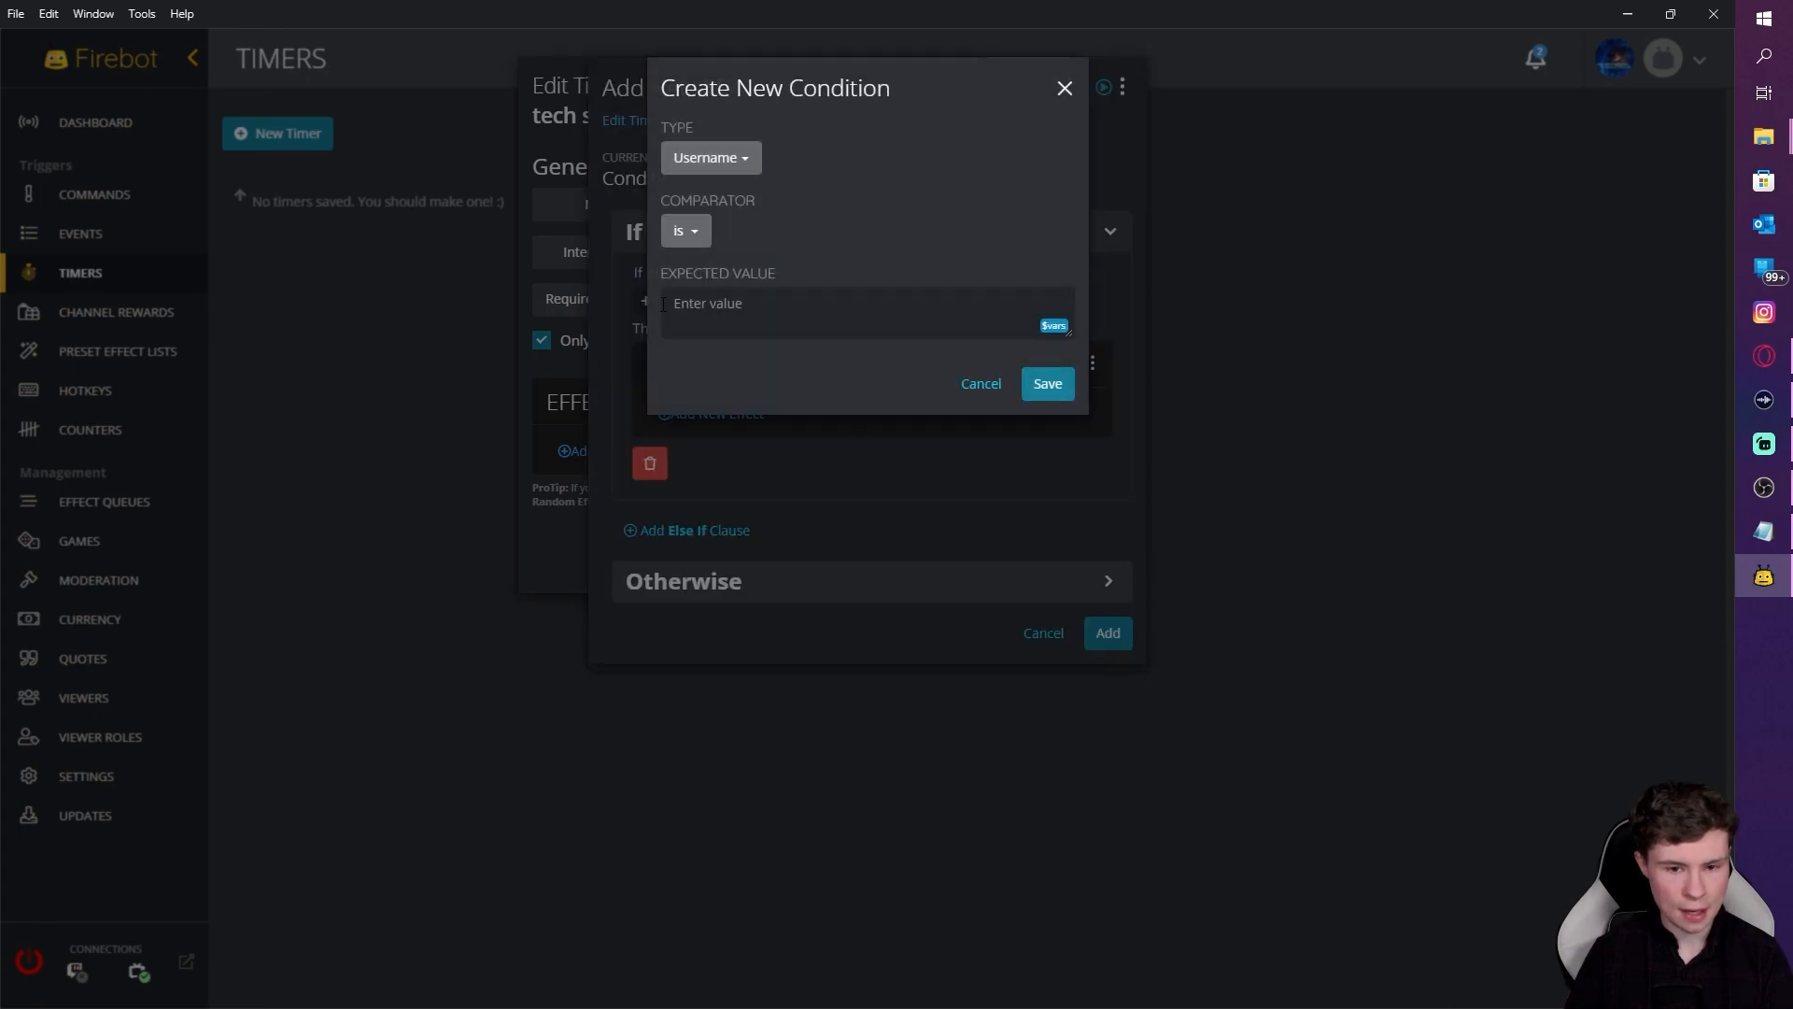
pyautogui.click(733, 161)
pyautogui.click(750, 220)
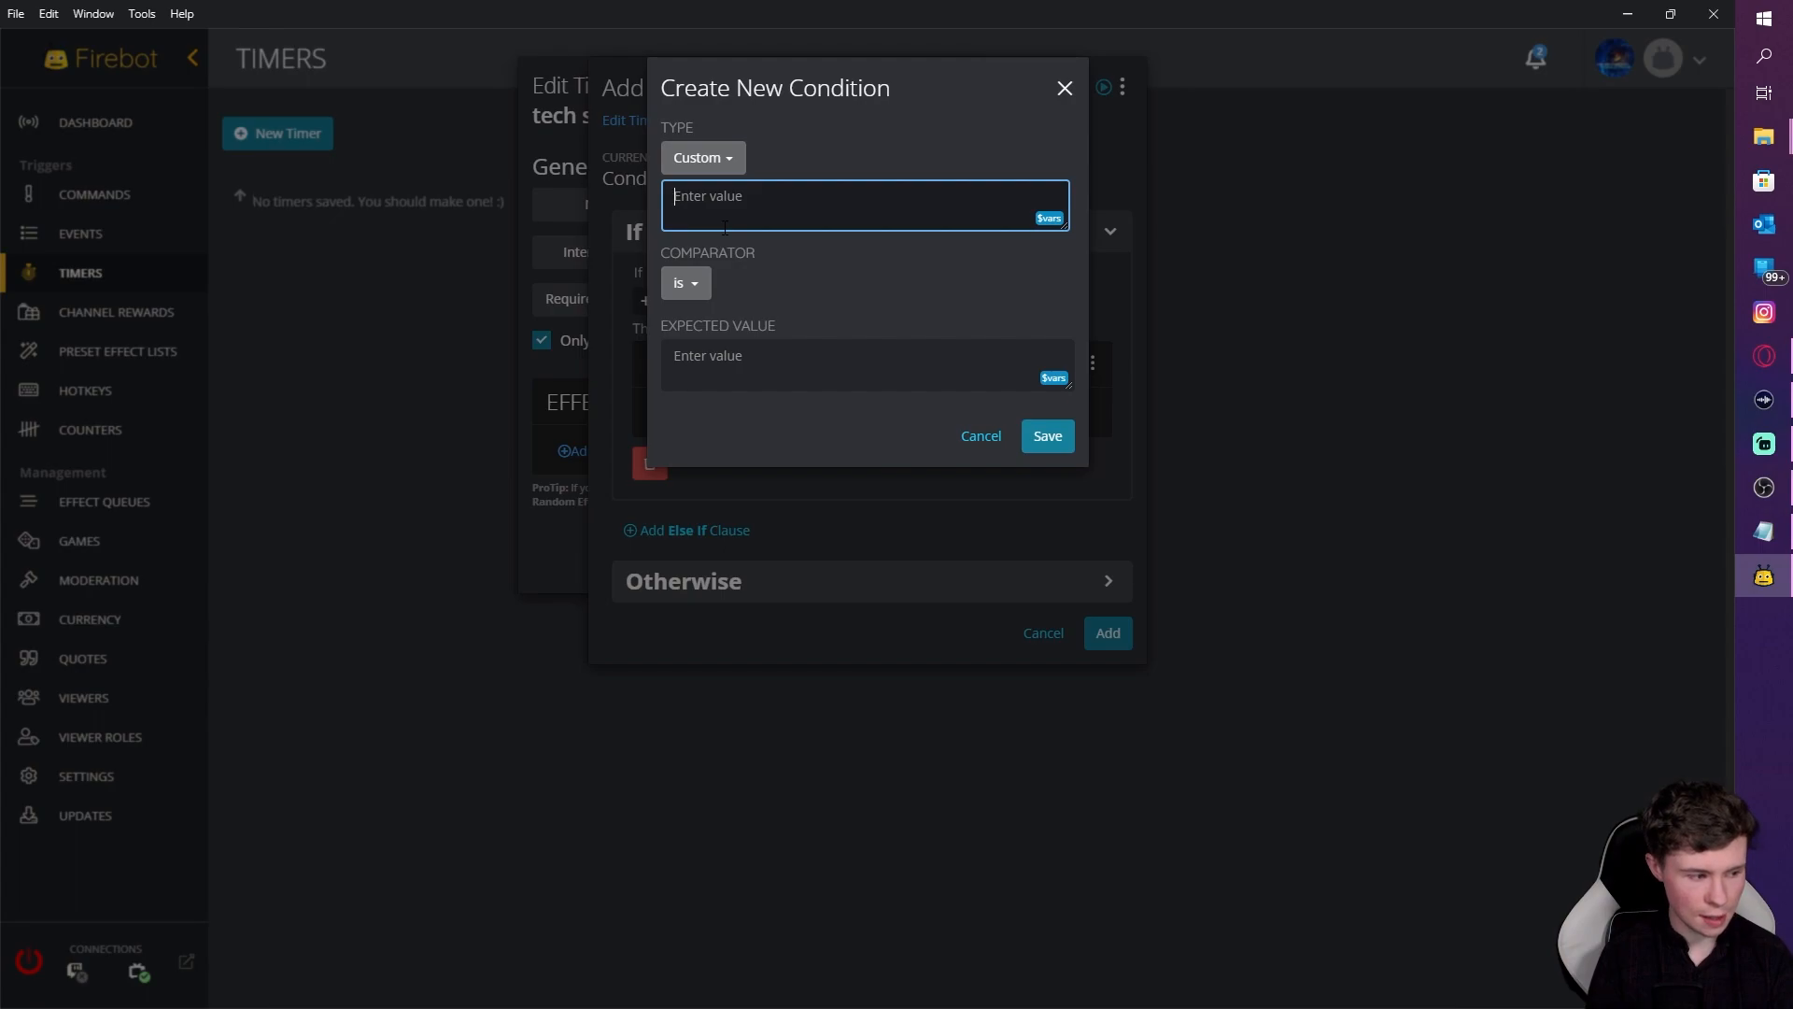
pyautogui.write('{')
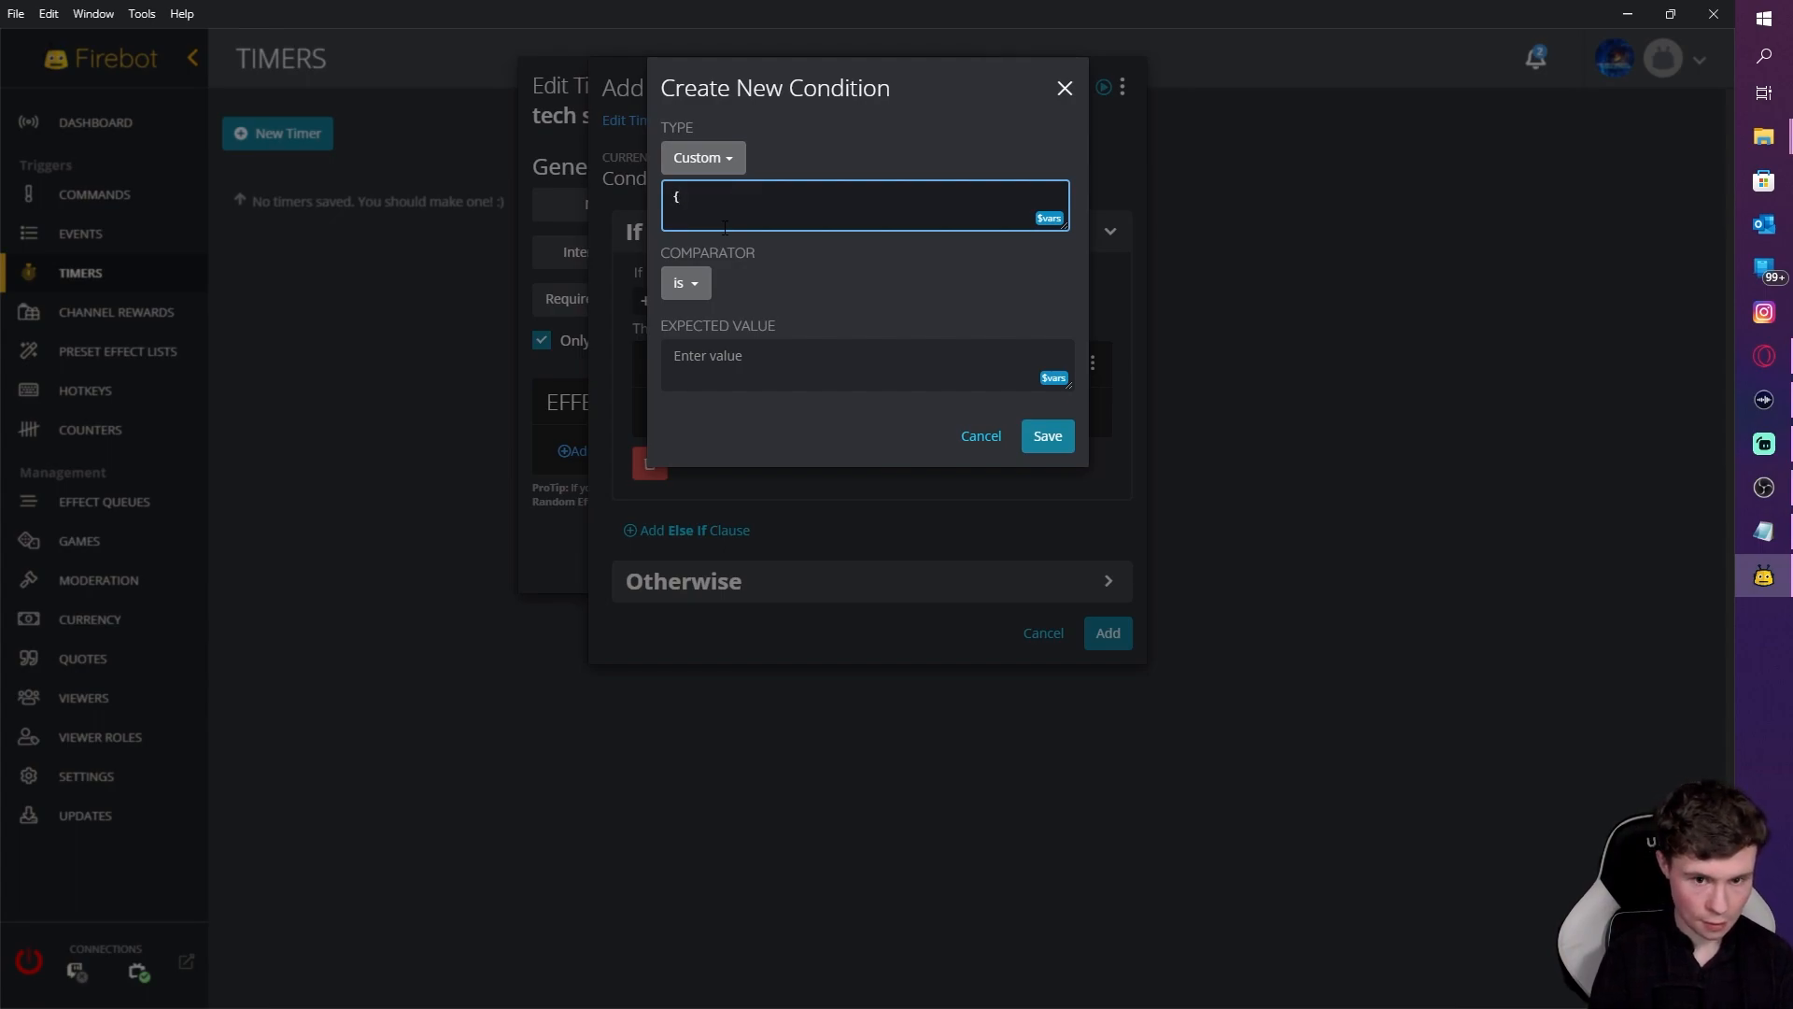
pyautogui.write('counter')
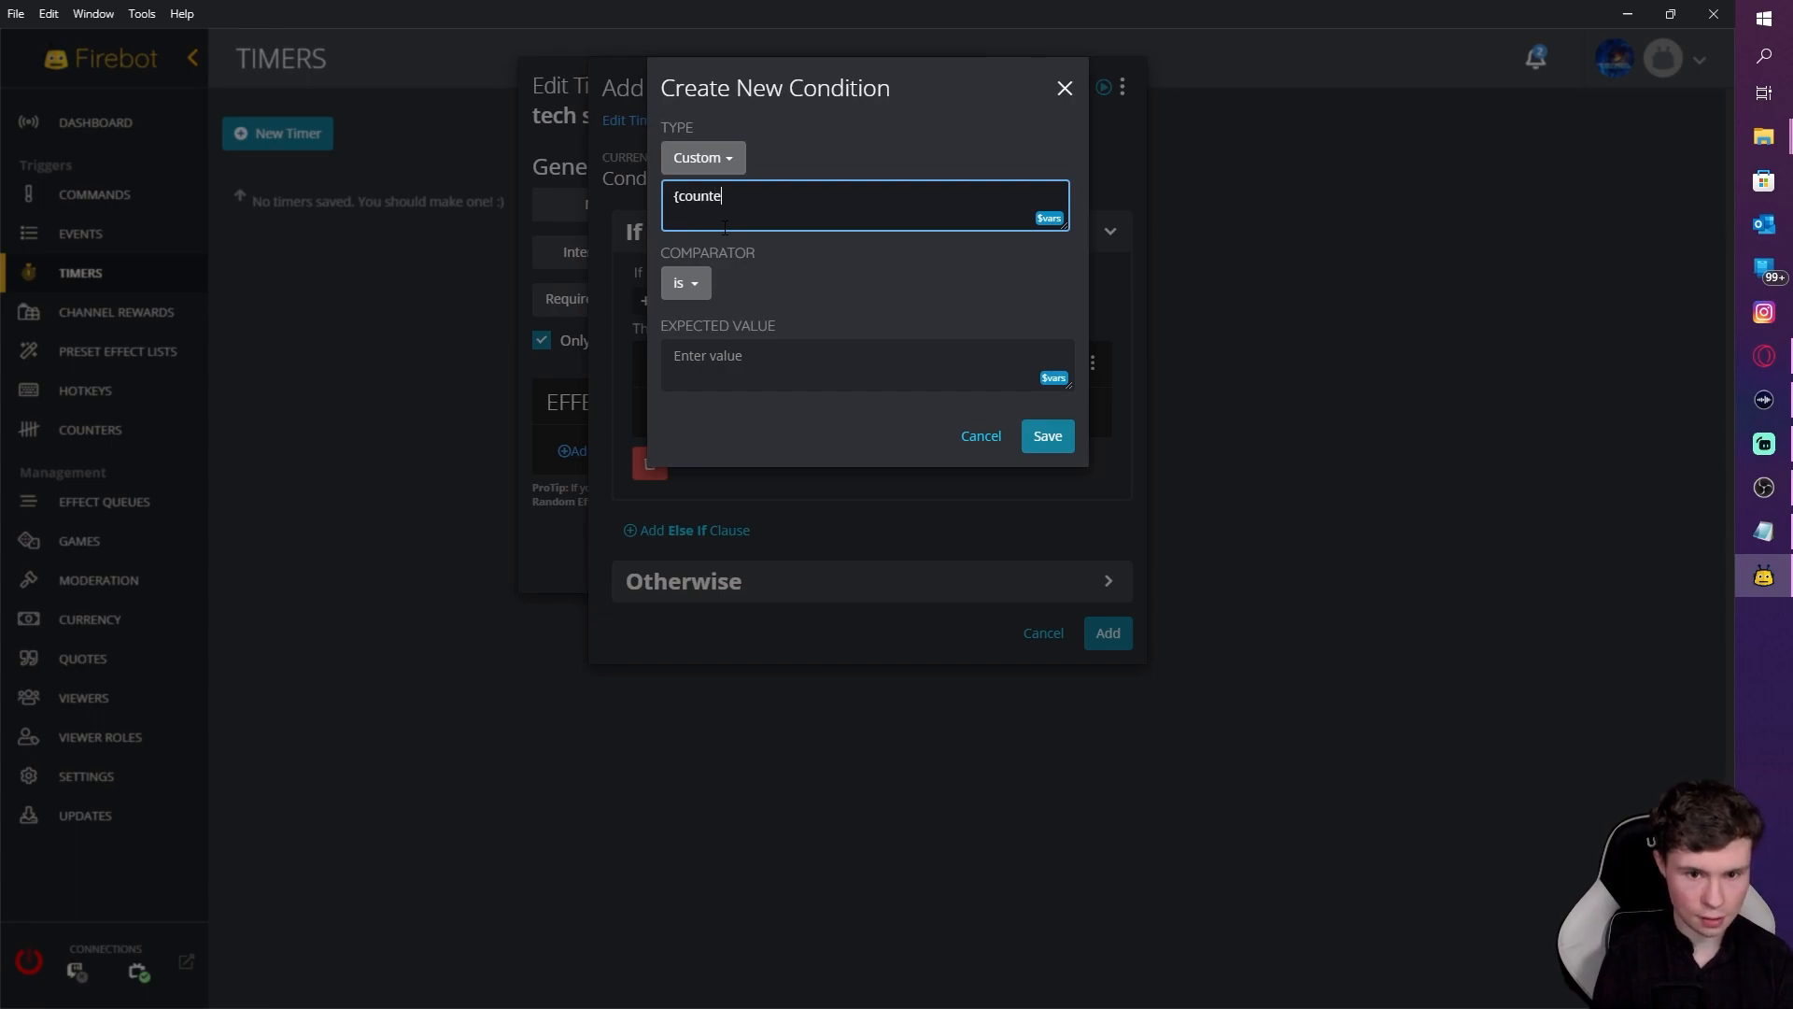
pyautogui.press('Left')
pyautogui.press('Left')
pyautogui.press('Left')
pyautogui.press('Left')
pyautogui.press('Left')
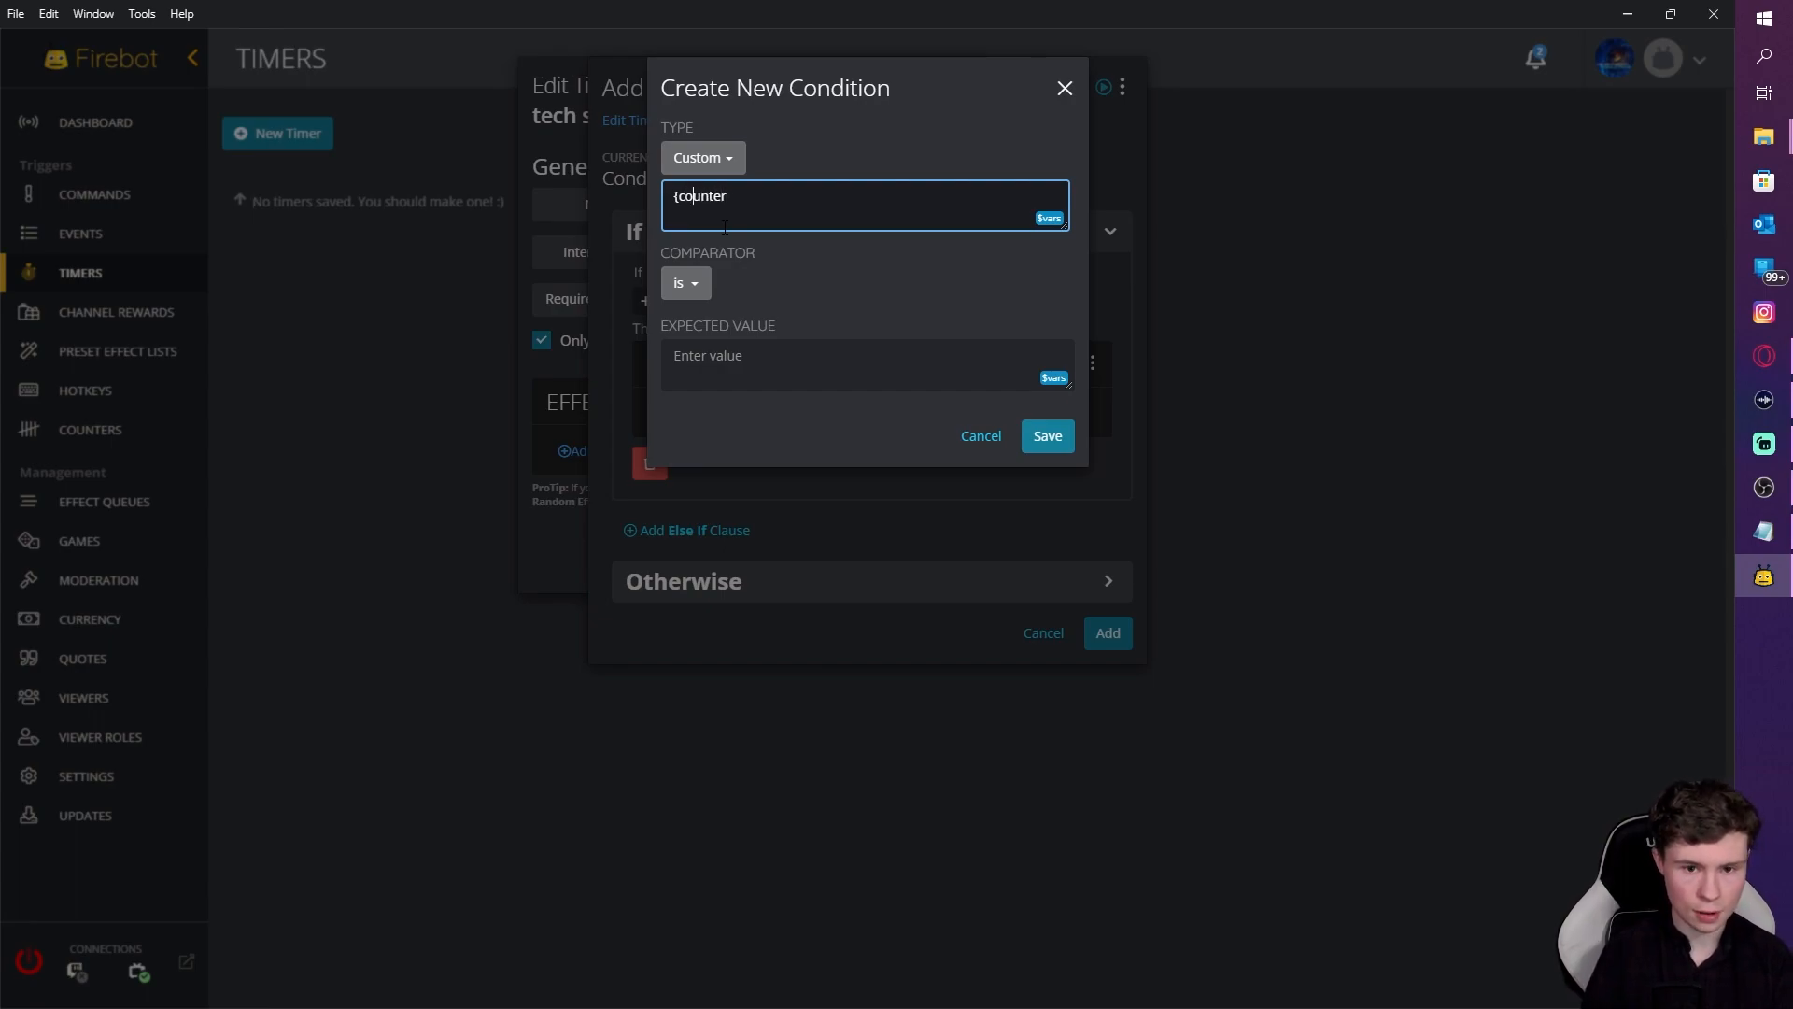
pyautogui.write('$')
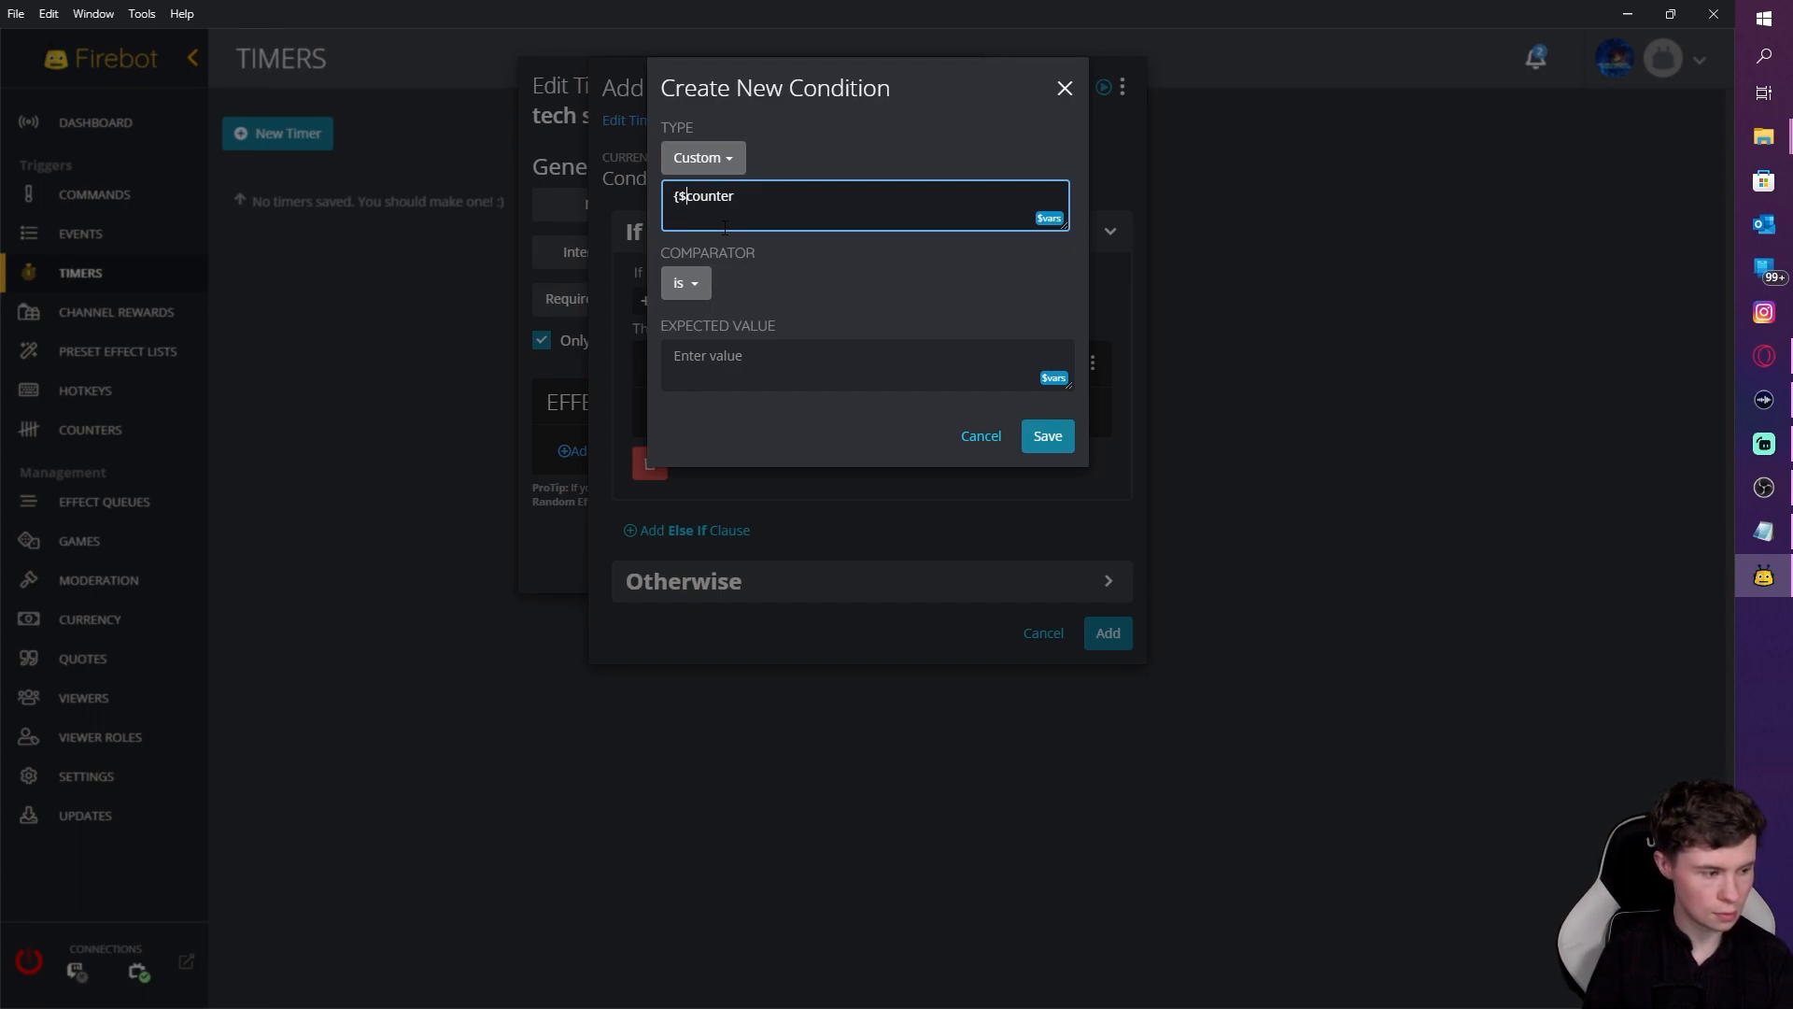
pyautogui.press('BackSpace')
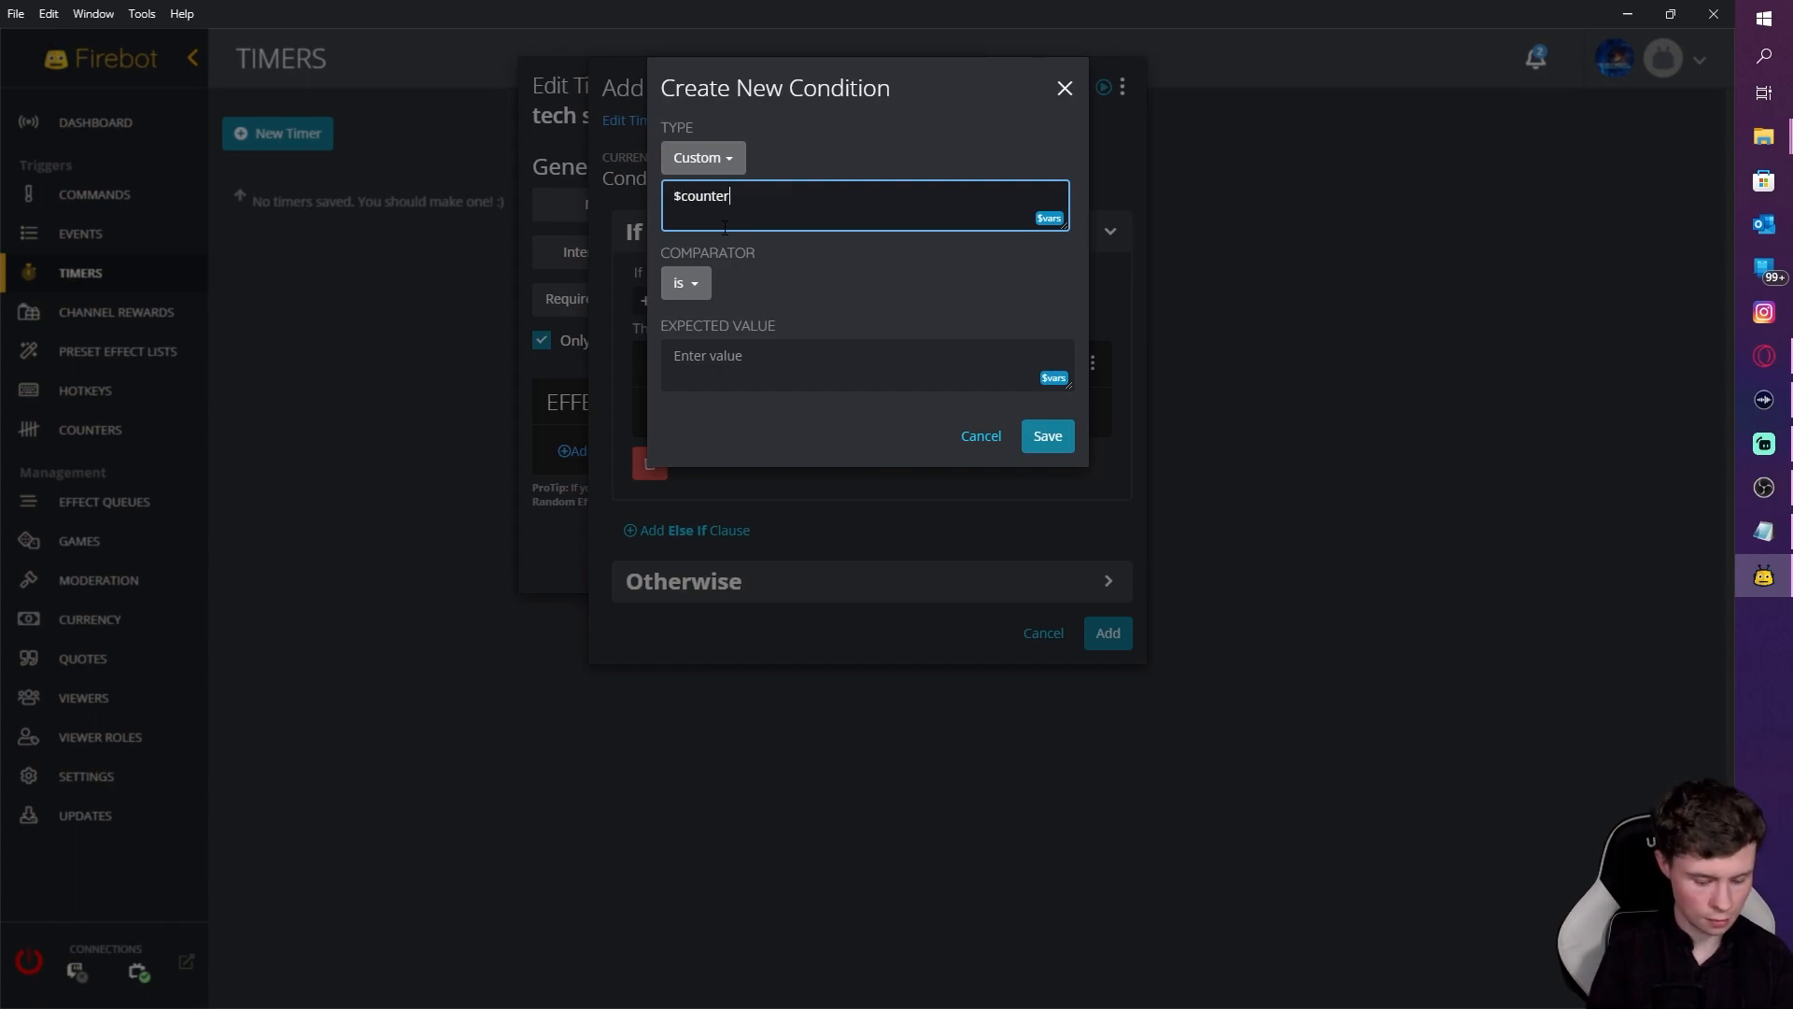
pyautogui.write('[ad')
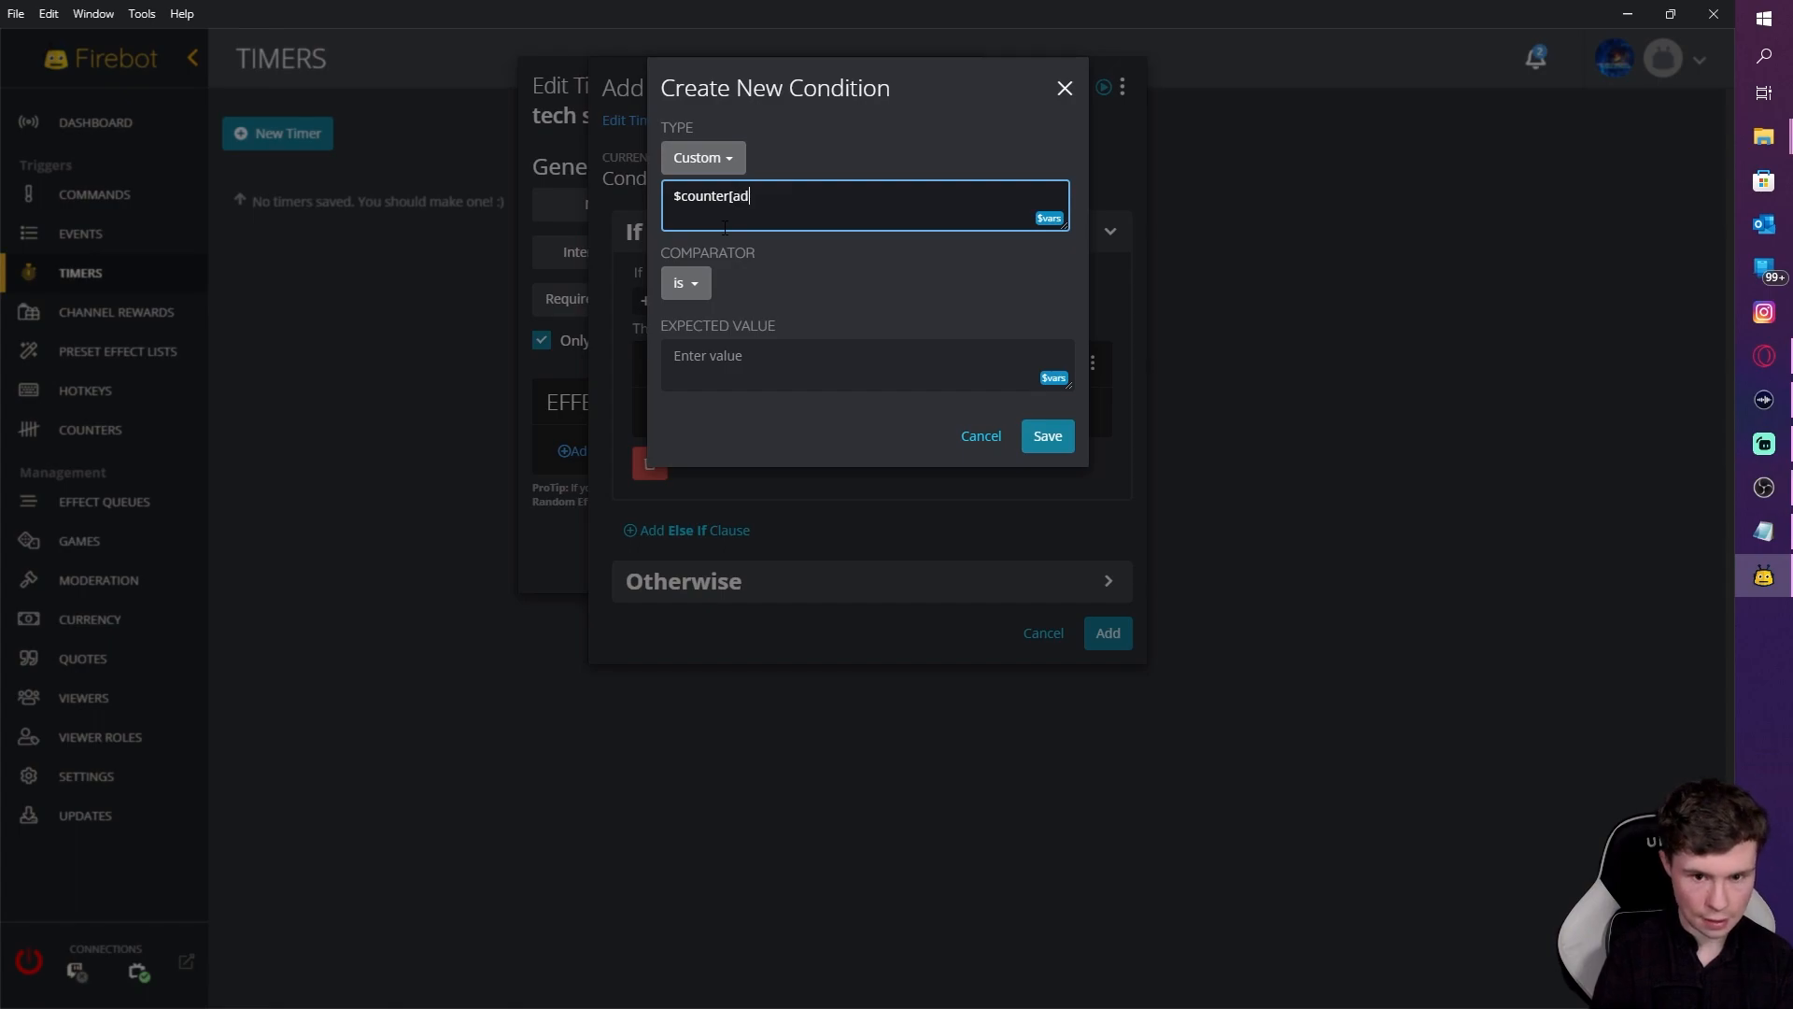
pyautogui.write(']')
# Step: Keep the type Custom, set the expected value to 1, and save the condition
pyautogui.click(719, 160)
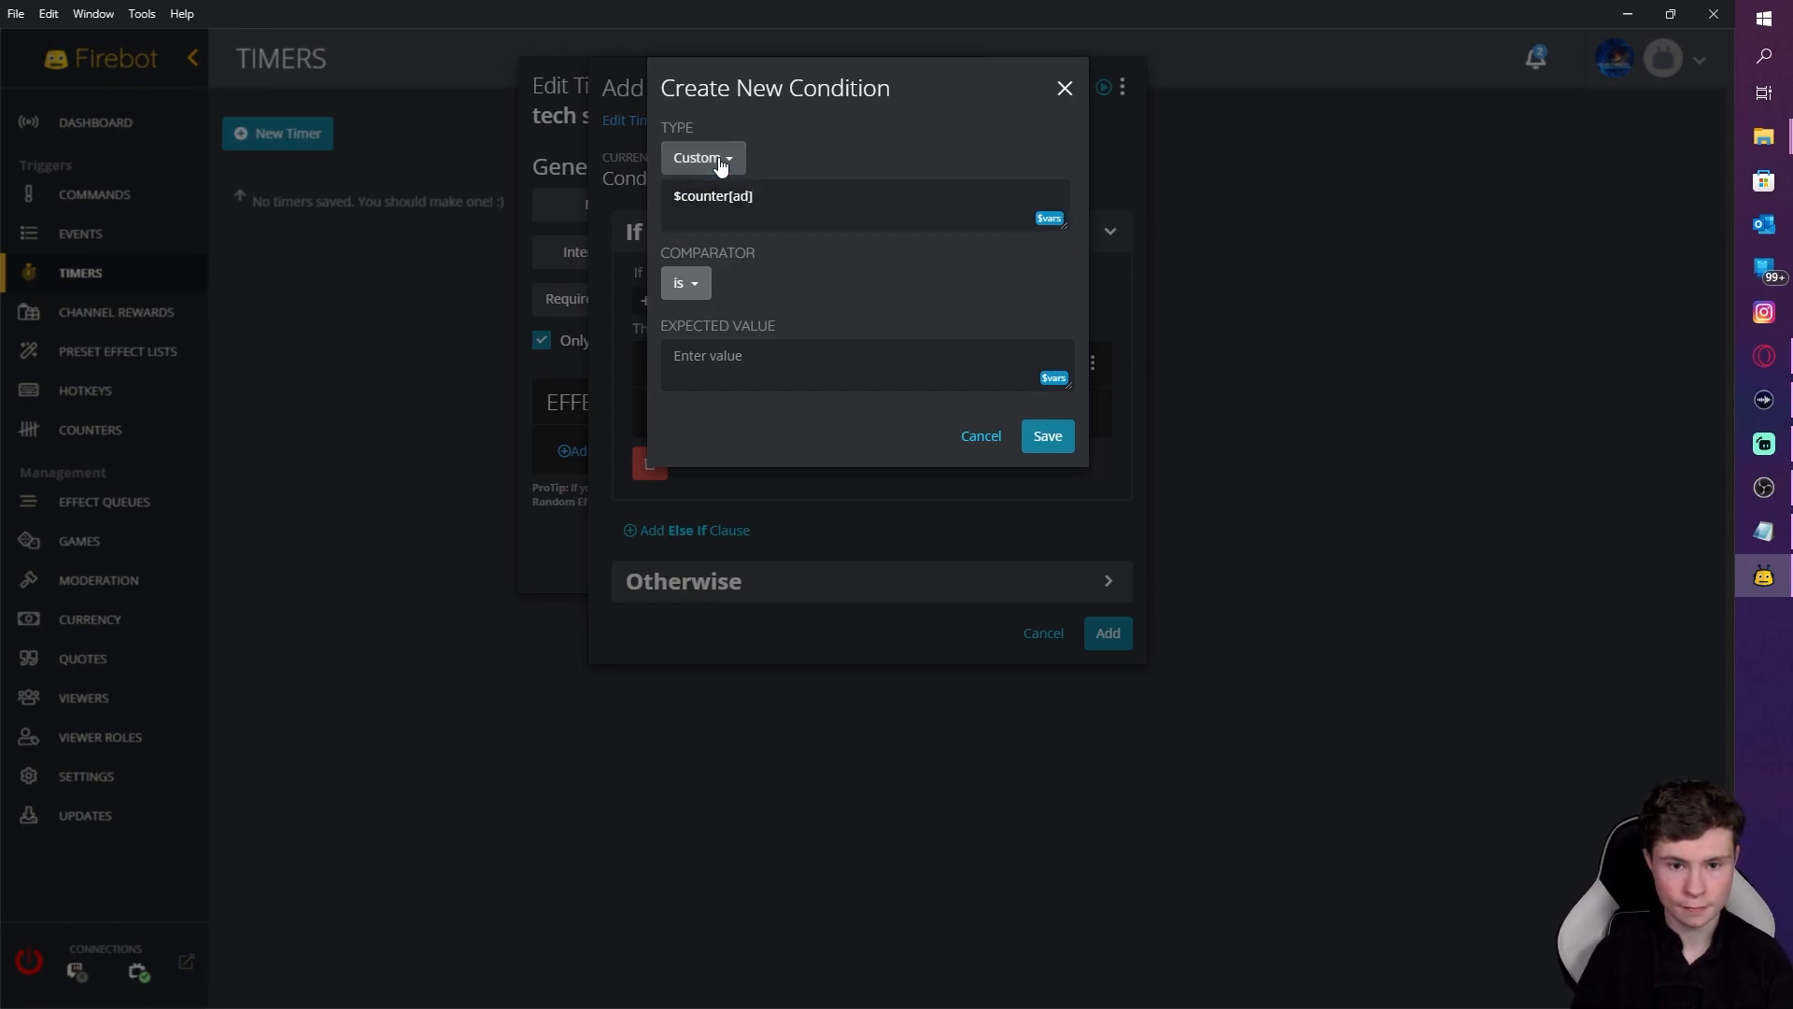
pyautogui.click(719, 161)
pyautogui.click(719, 161)
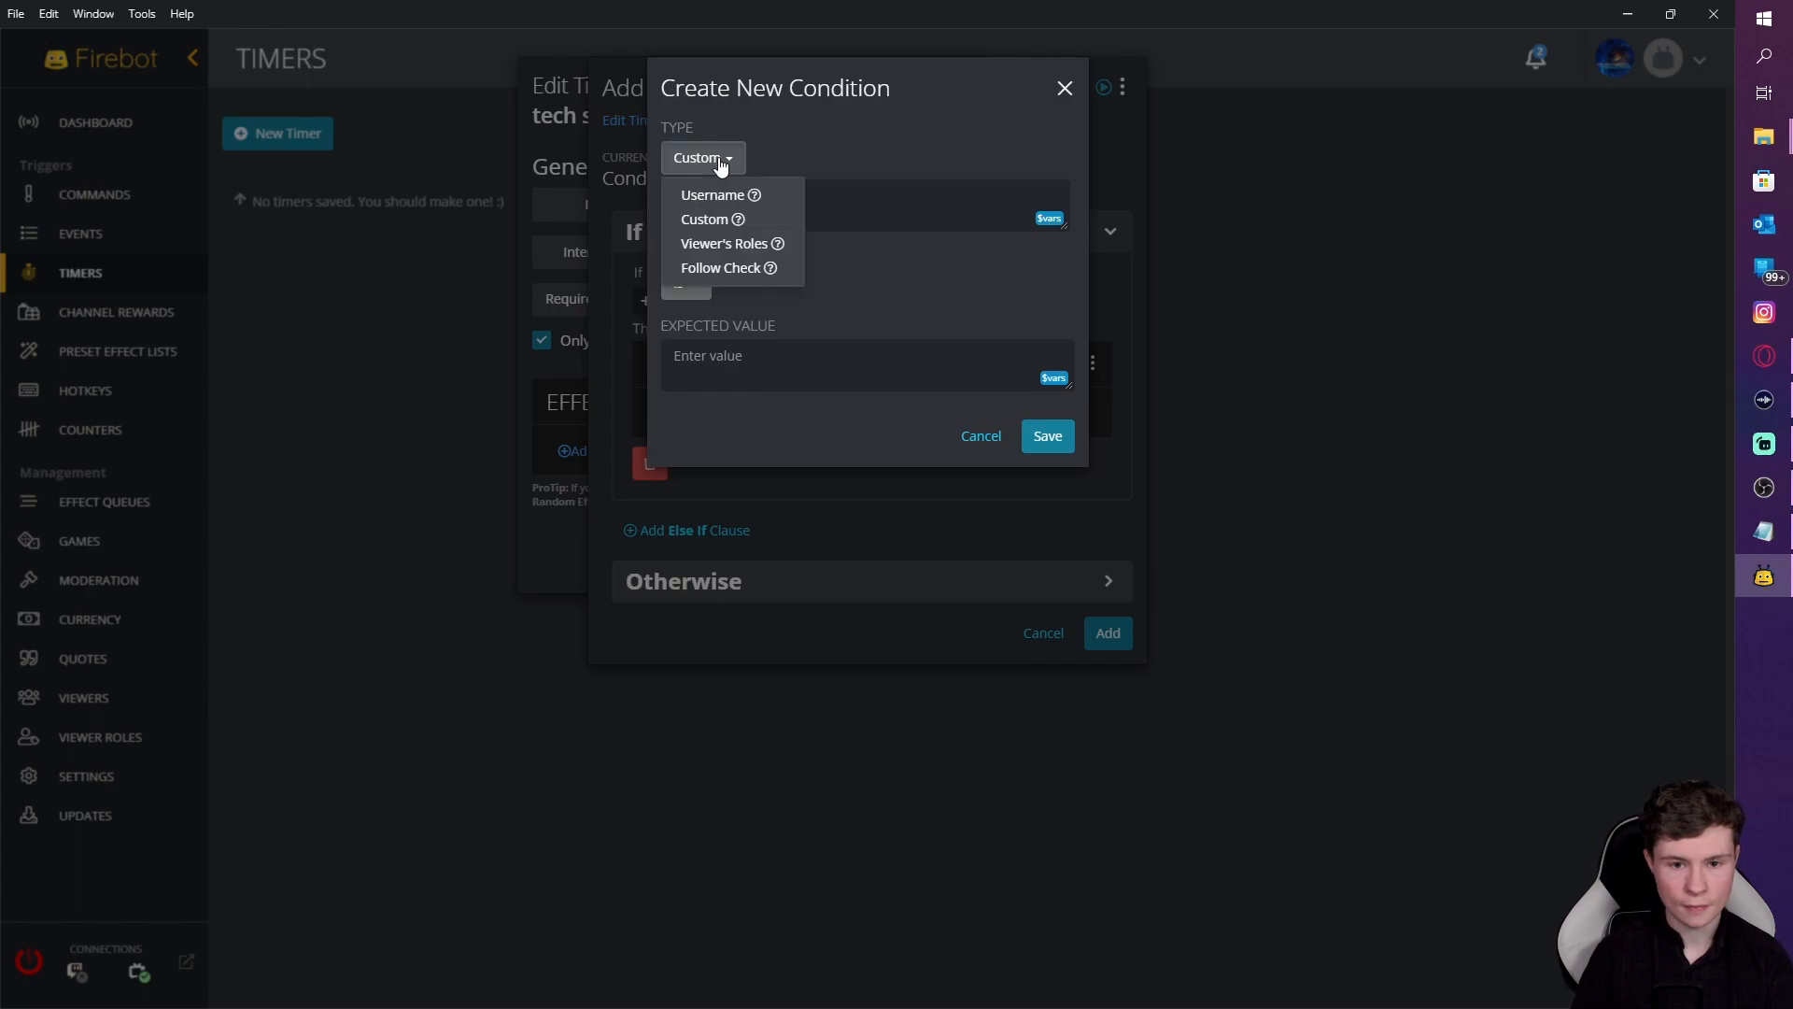
pyautogui.click(721, 162)
pyautogui.click(720, 363)
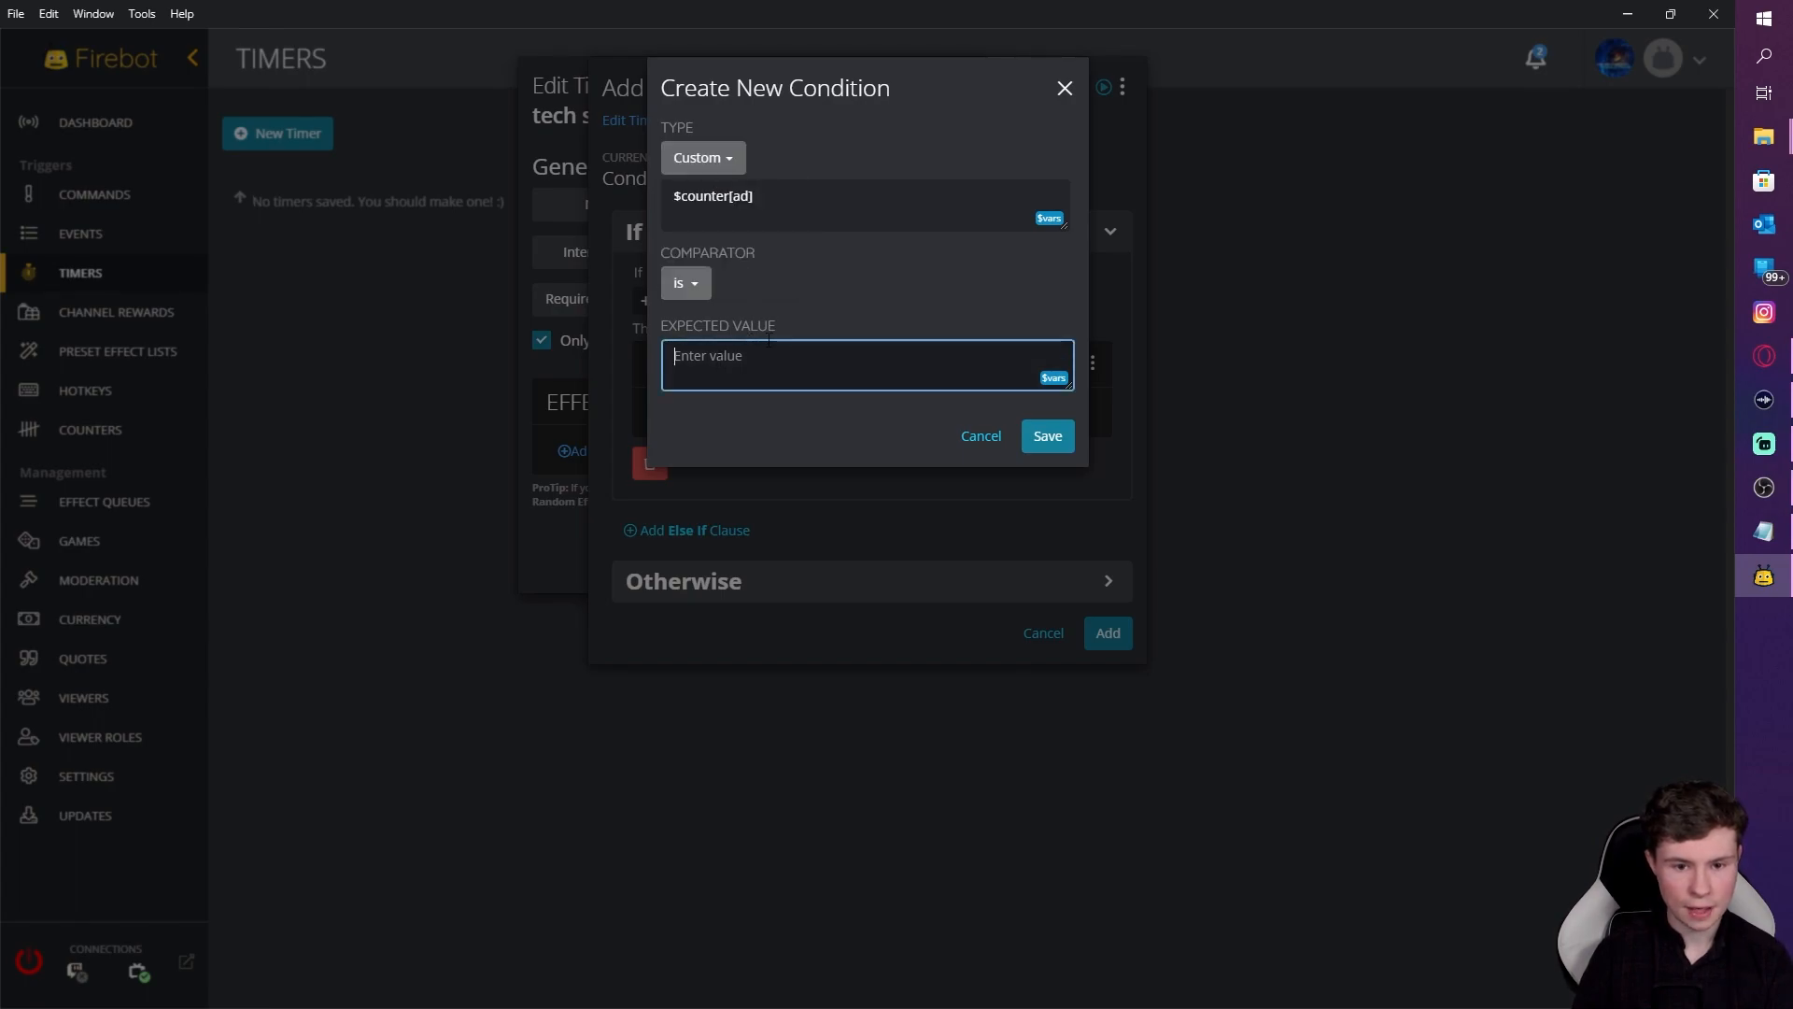
pyautogui.write('1')
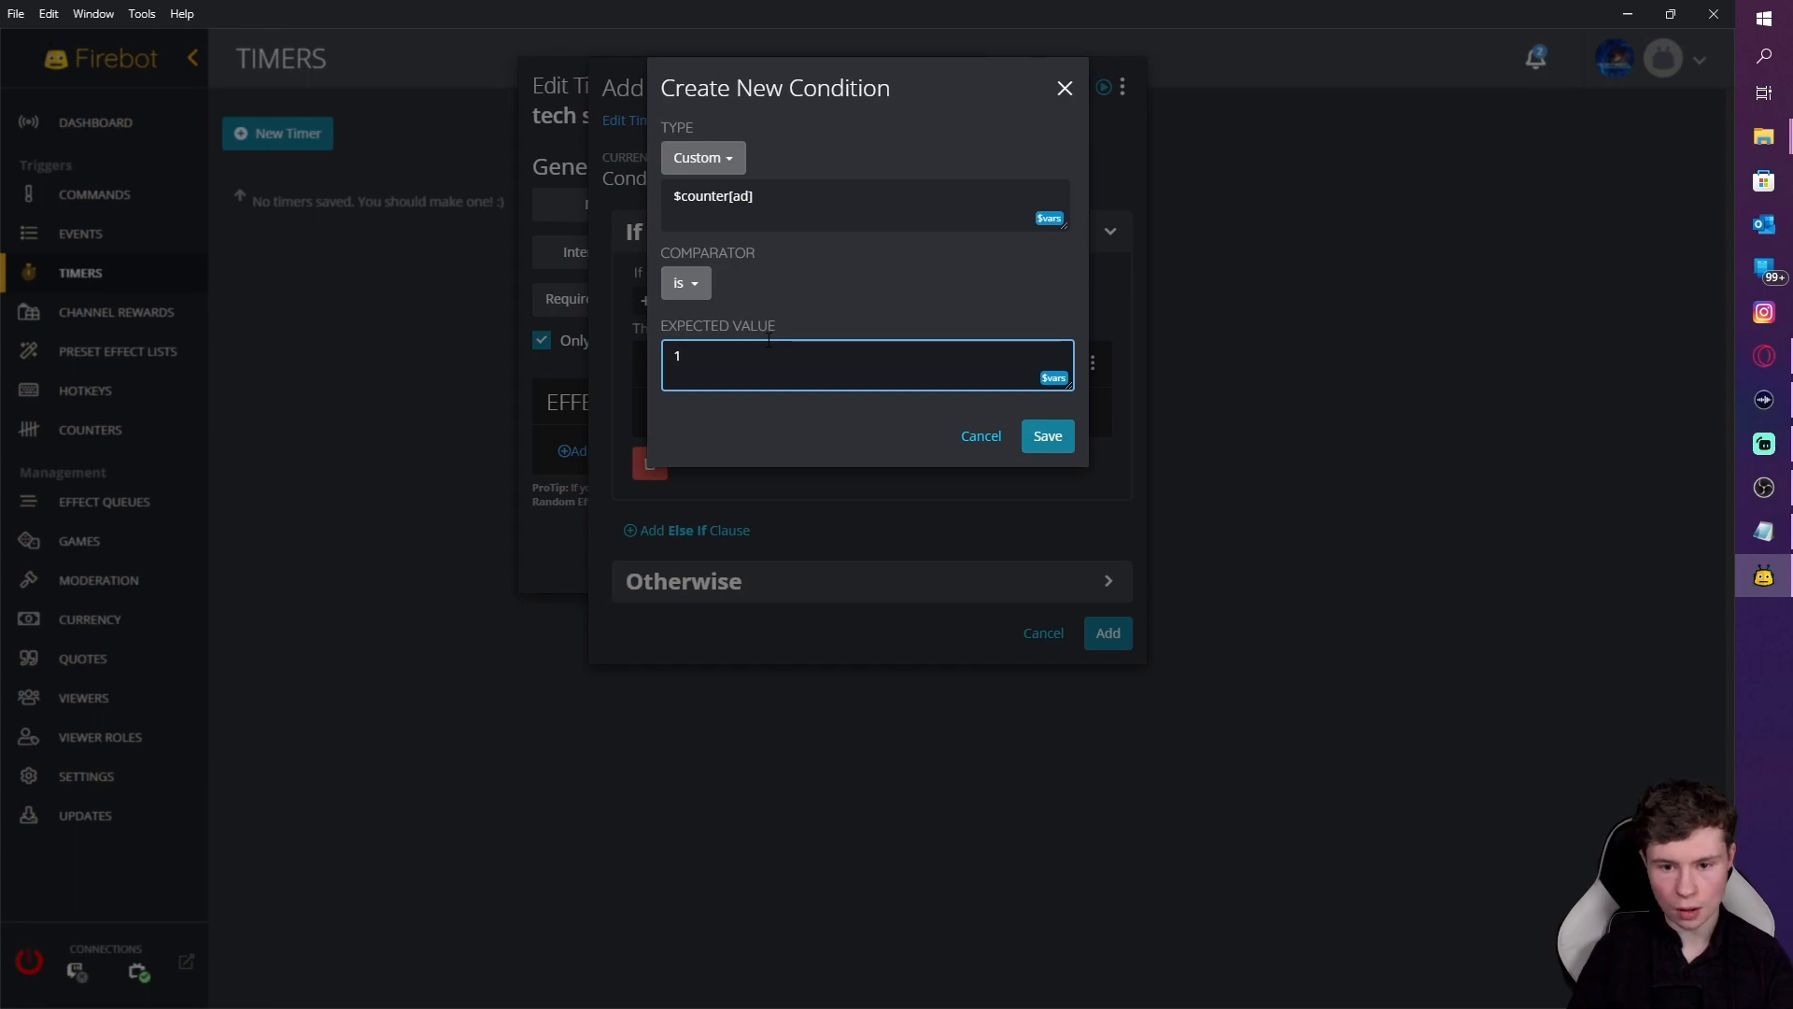
pyautogui.click(1050, 442)
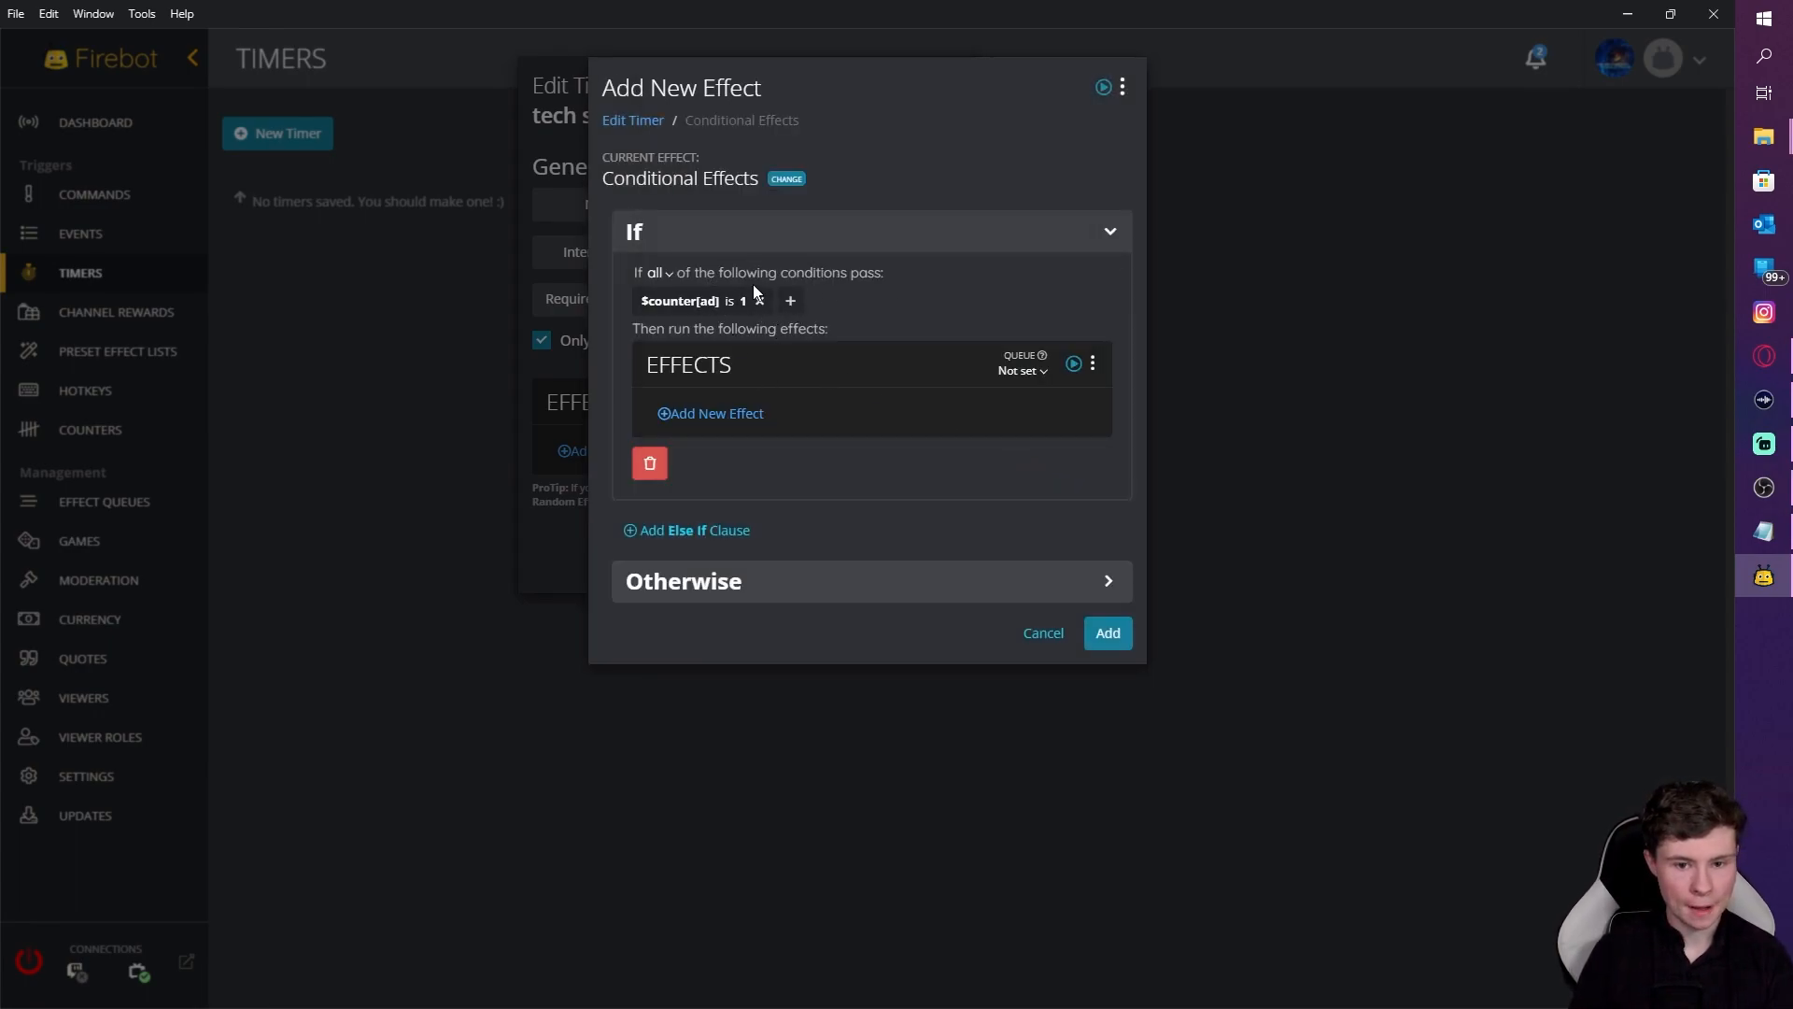
# Step: Add a Chat effect sent as the streamer, pasting the follow-reminder message from Notepad
pyautogui.click(730, 417)
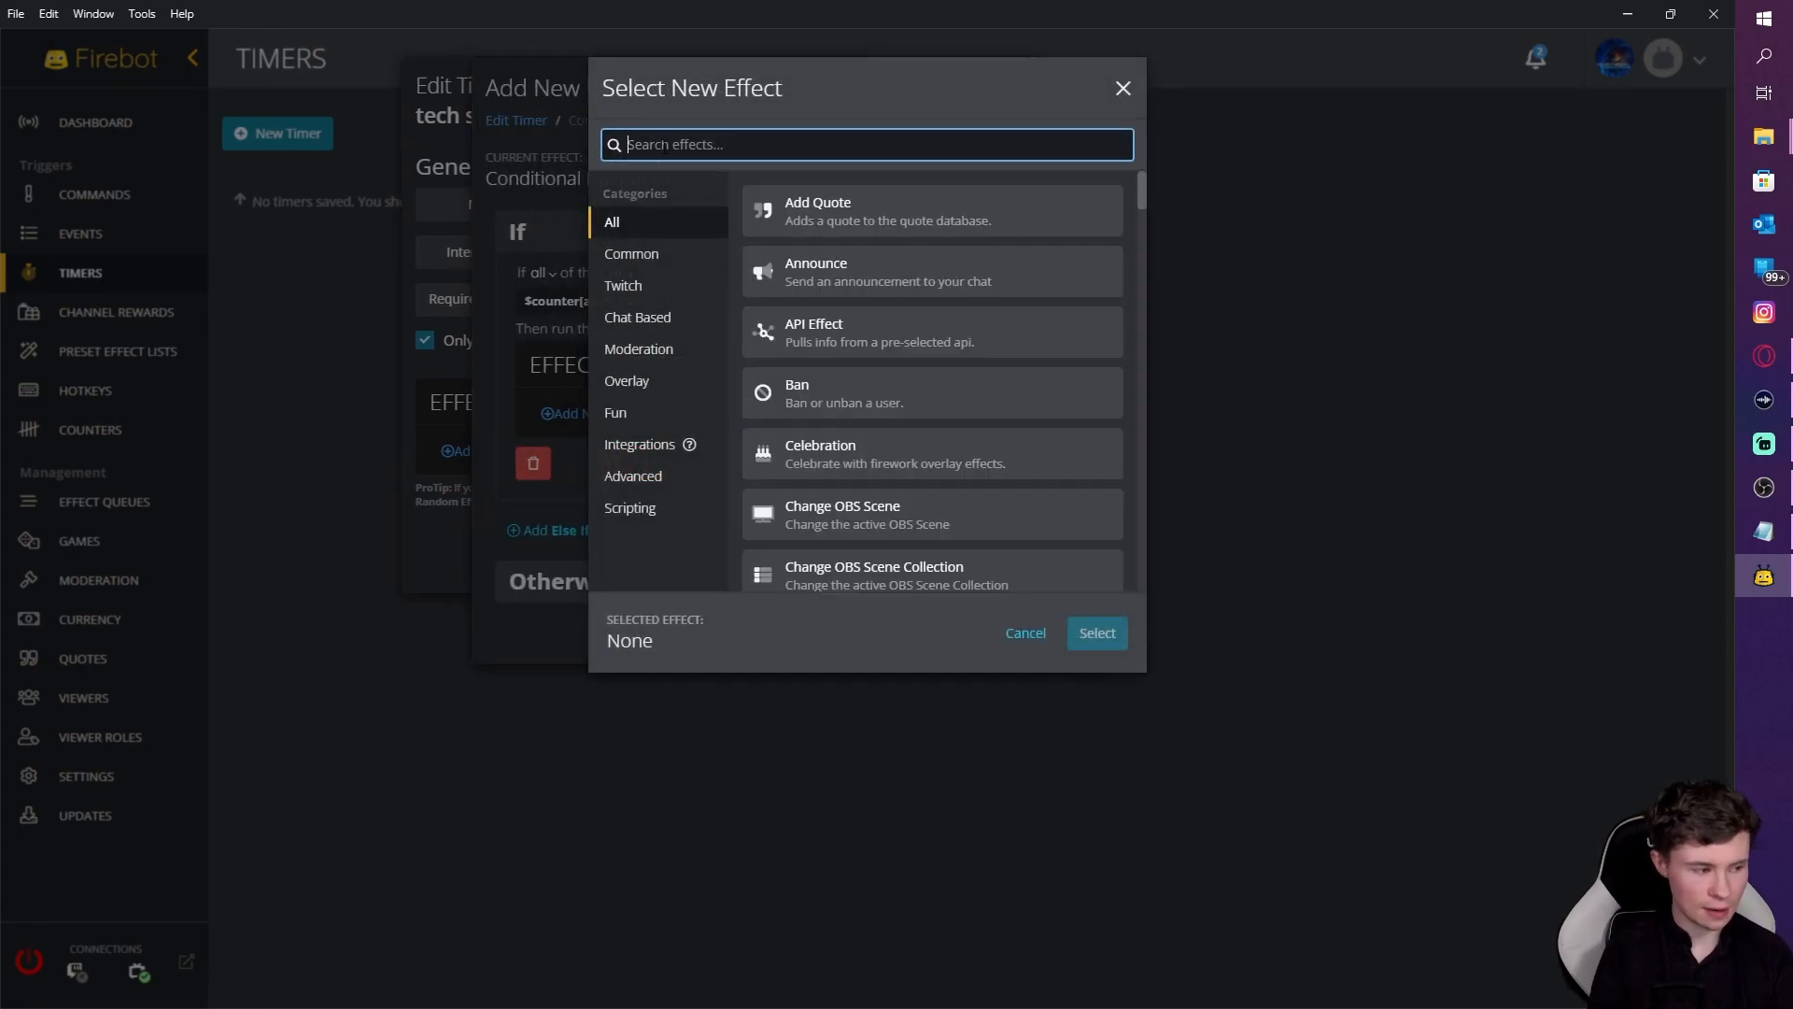
pyautogui.write('chat')
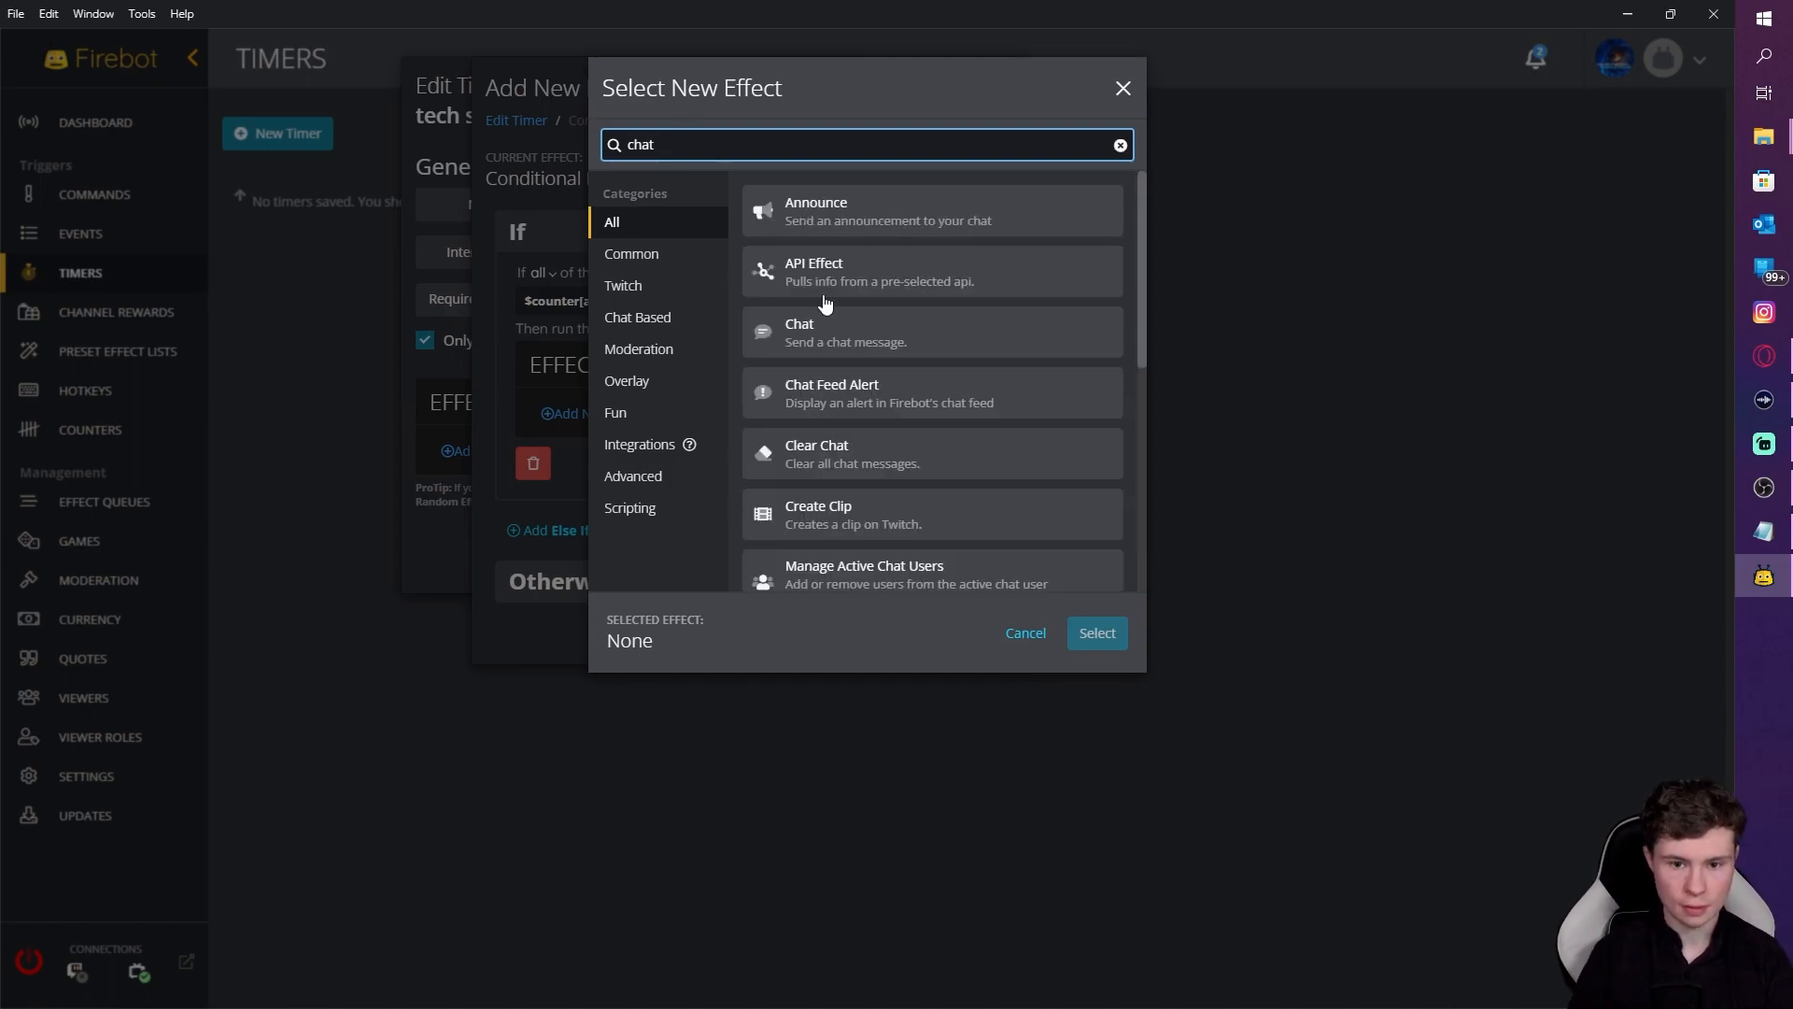
pyautogui.click(831, 332)
pyautogui.click(1102, 633)
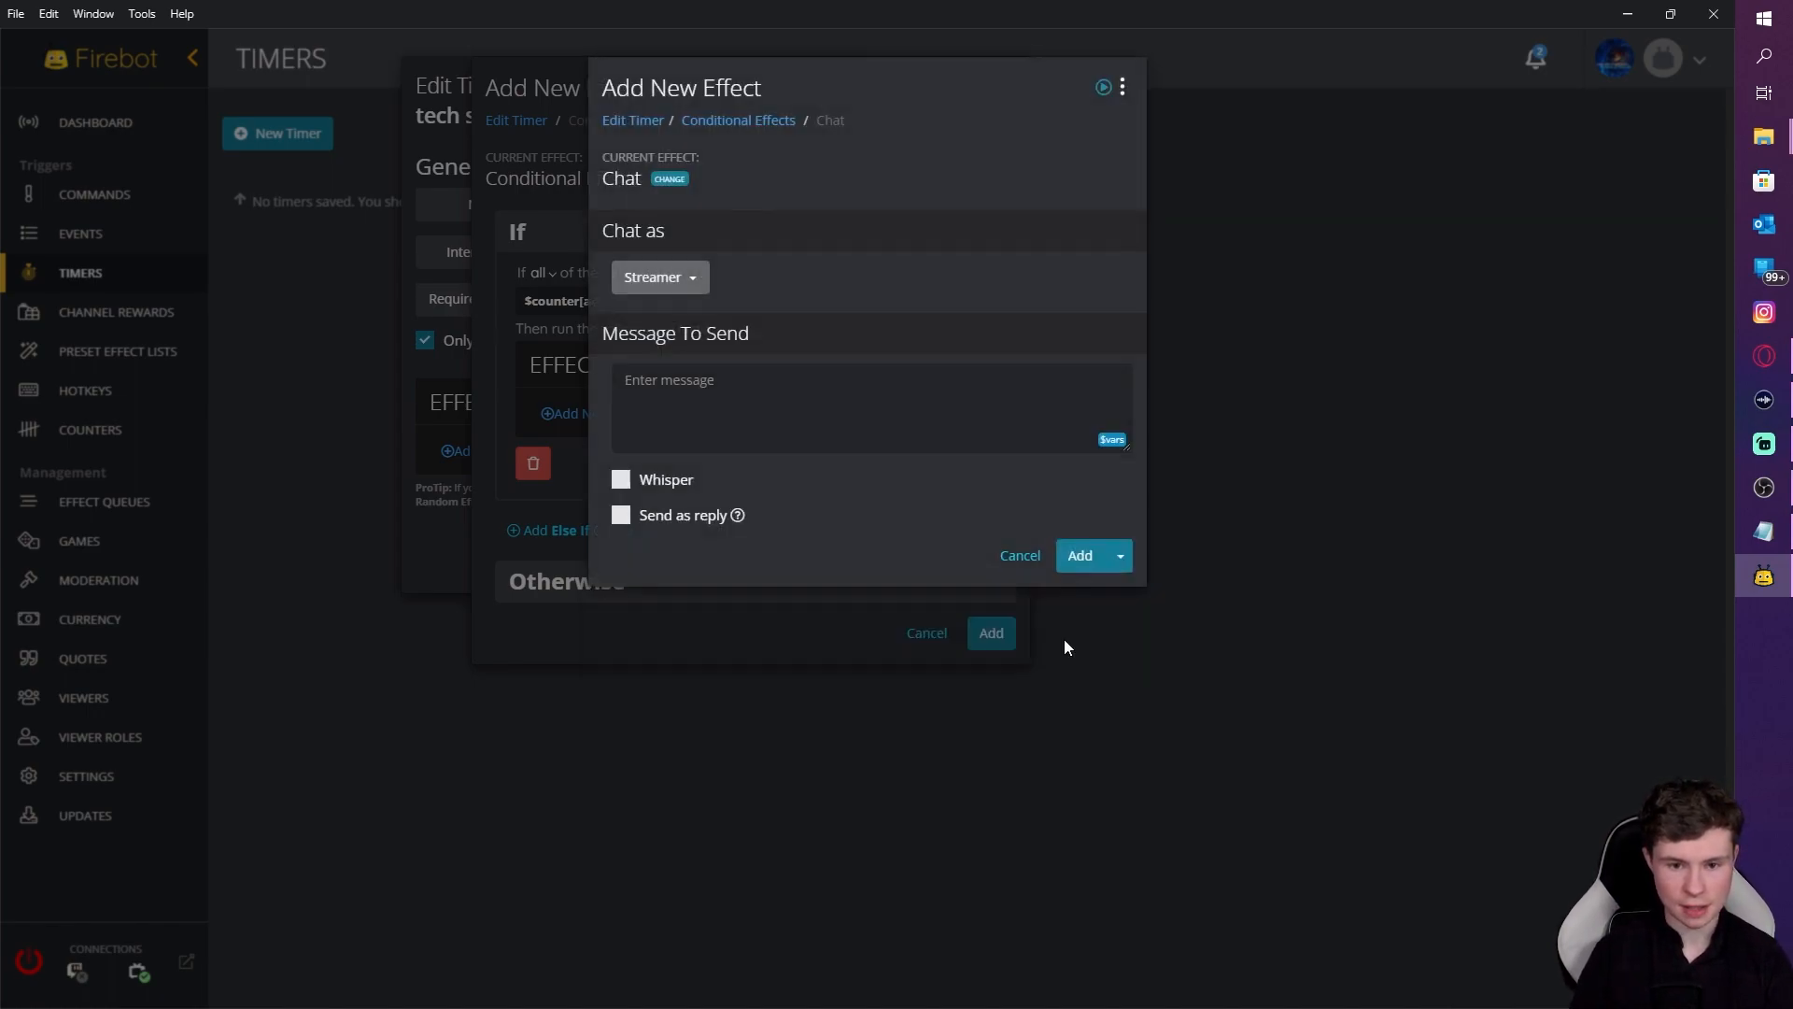
pyautogui.click(667, 295)
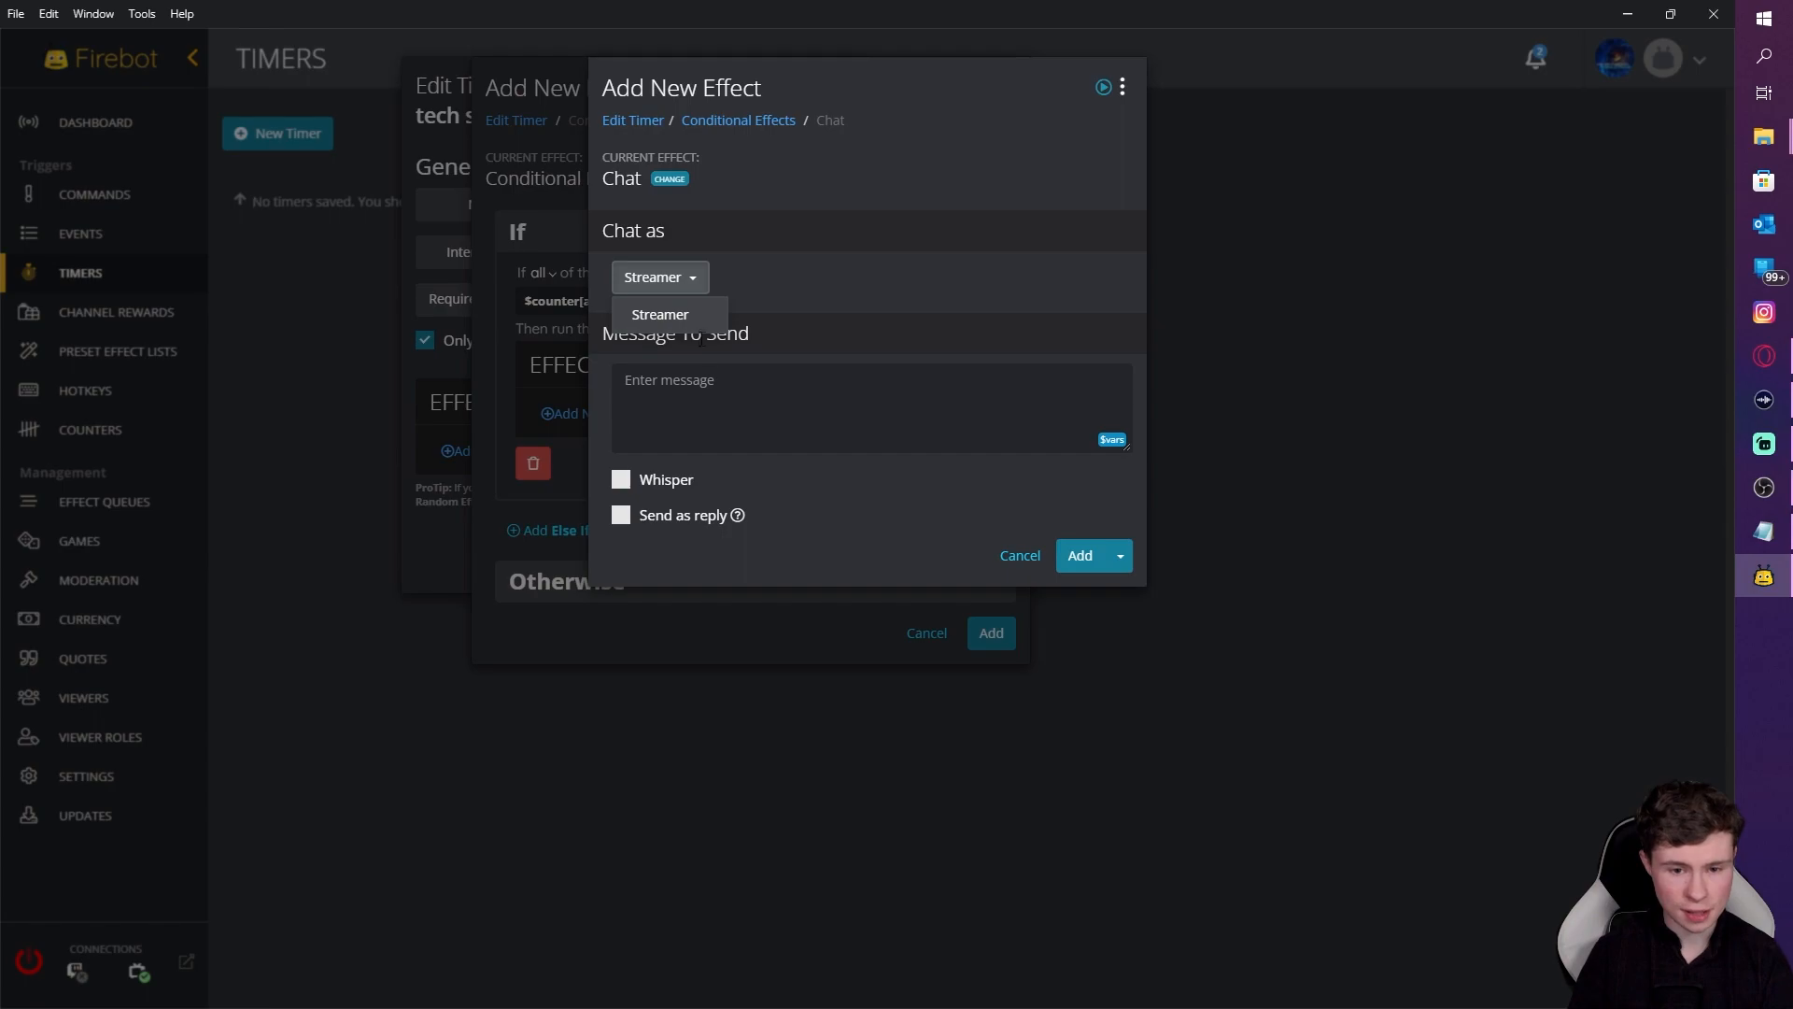
pyautogui.click(694, 439)
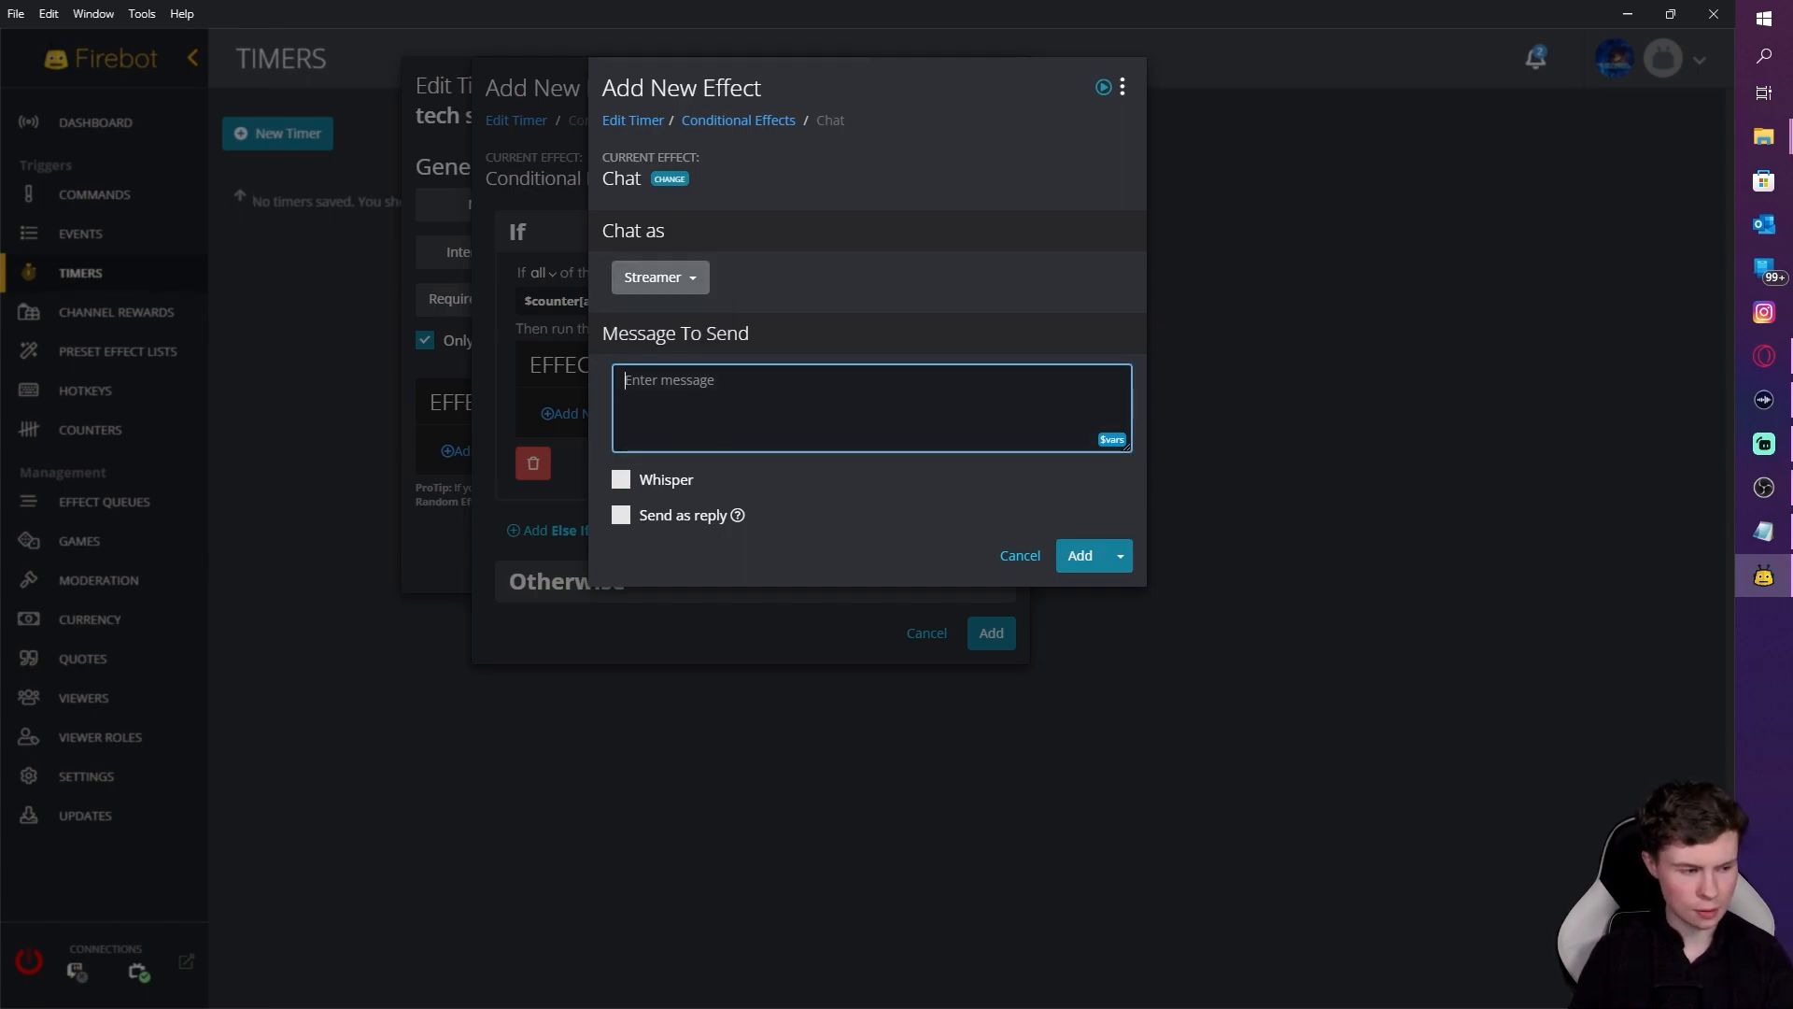
pyautogui.hotkey('alt', 'Tab')
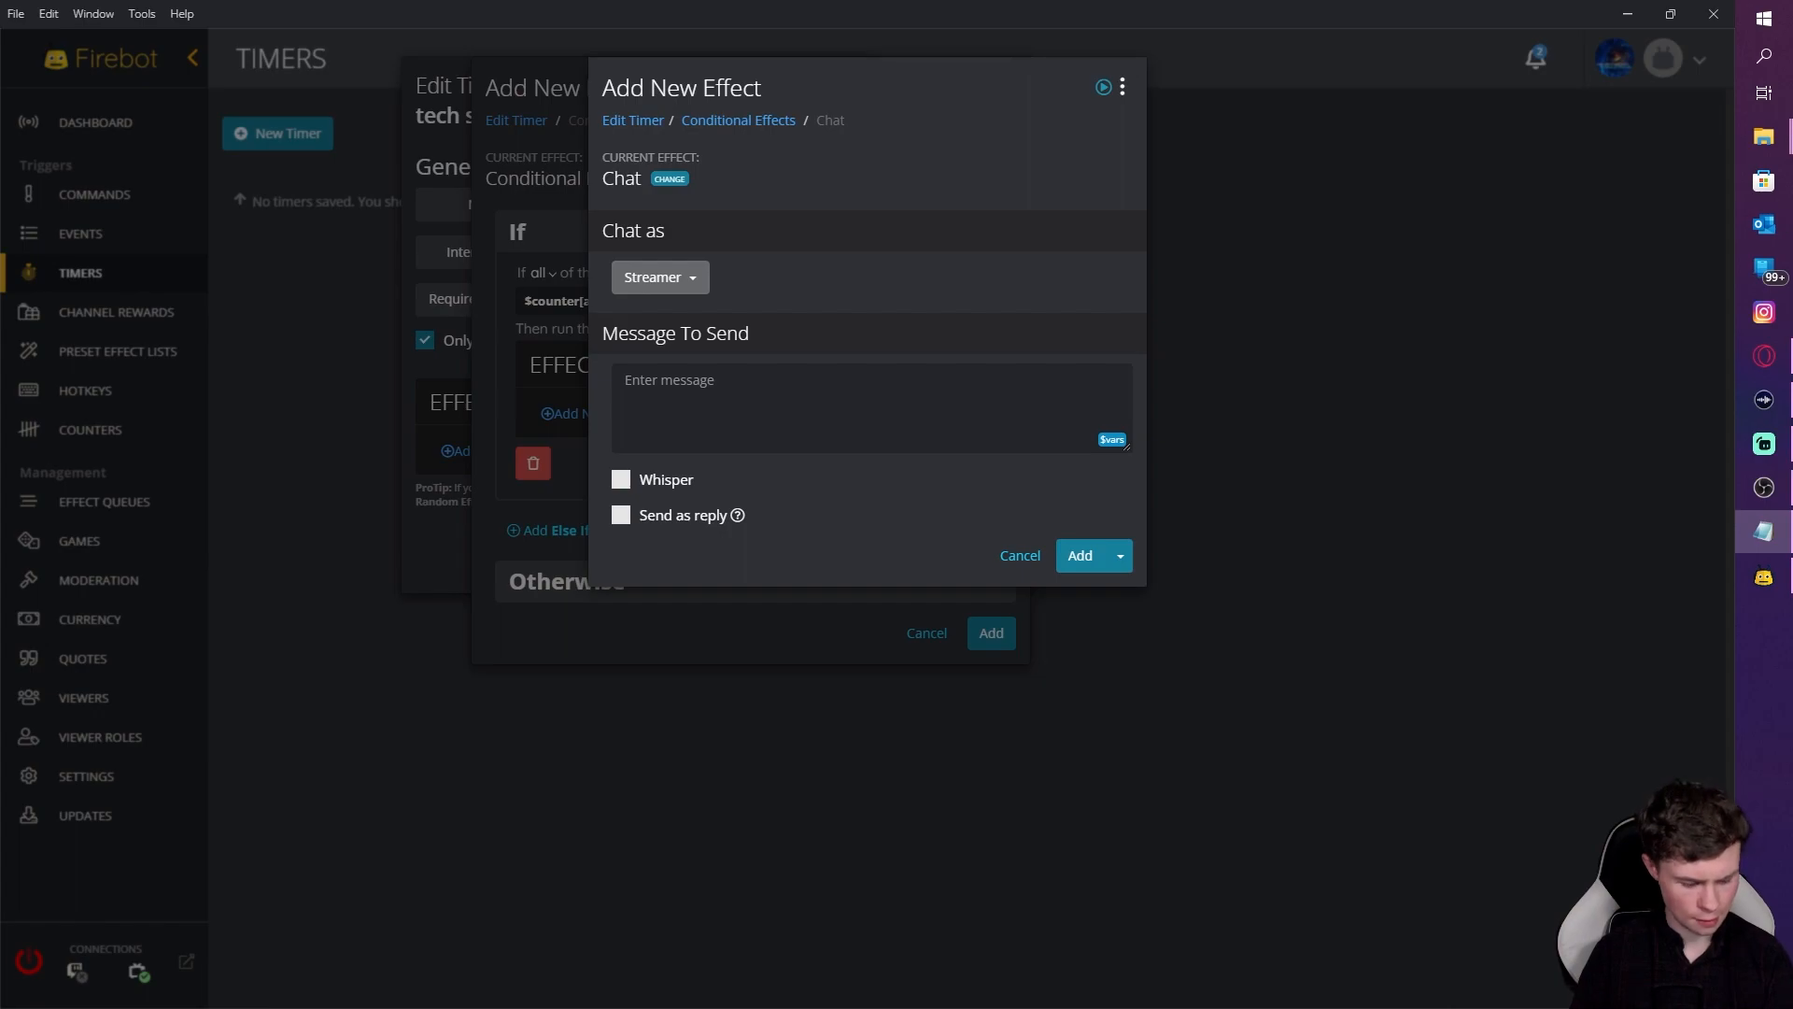
pyautogui.hotkey('alt', 'Tab')
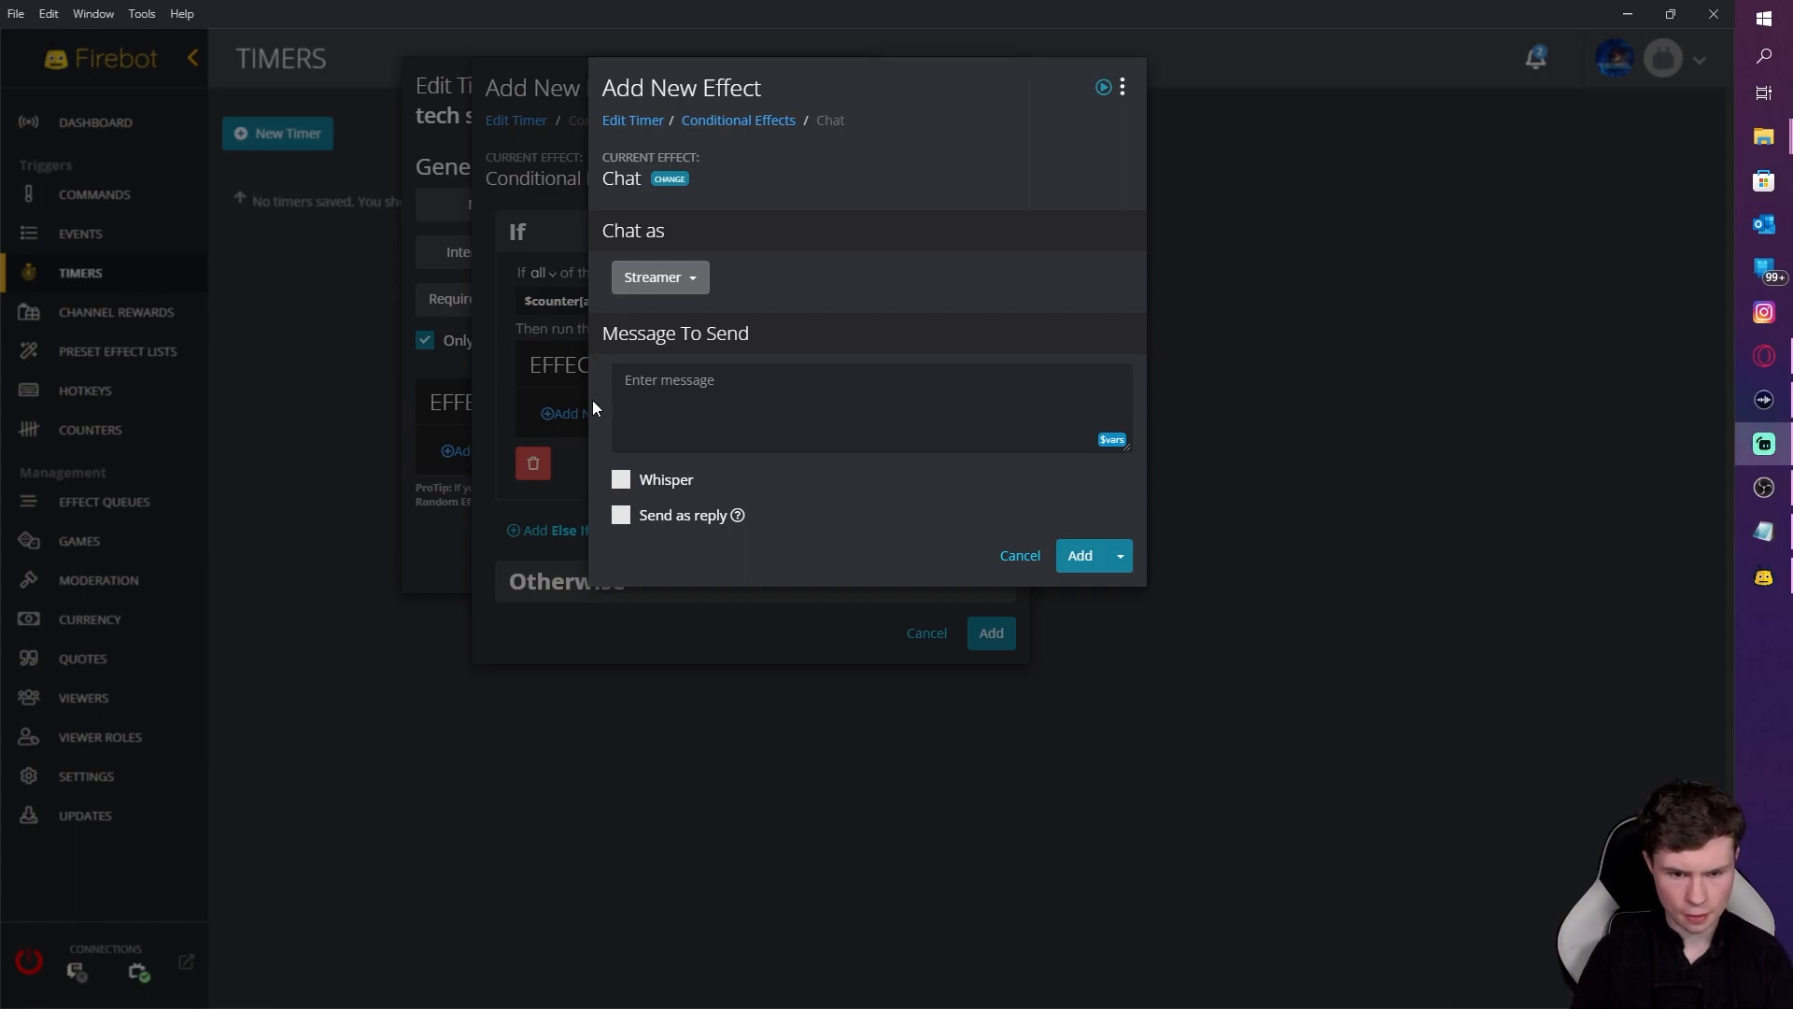
pyautogui.click(659, 404)
pyautogui.write('If you are enjoying the stream, please drop me a follow.')
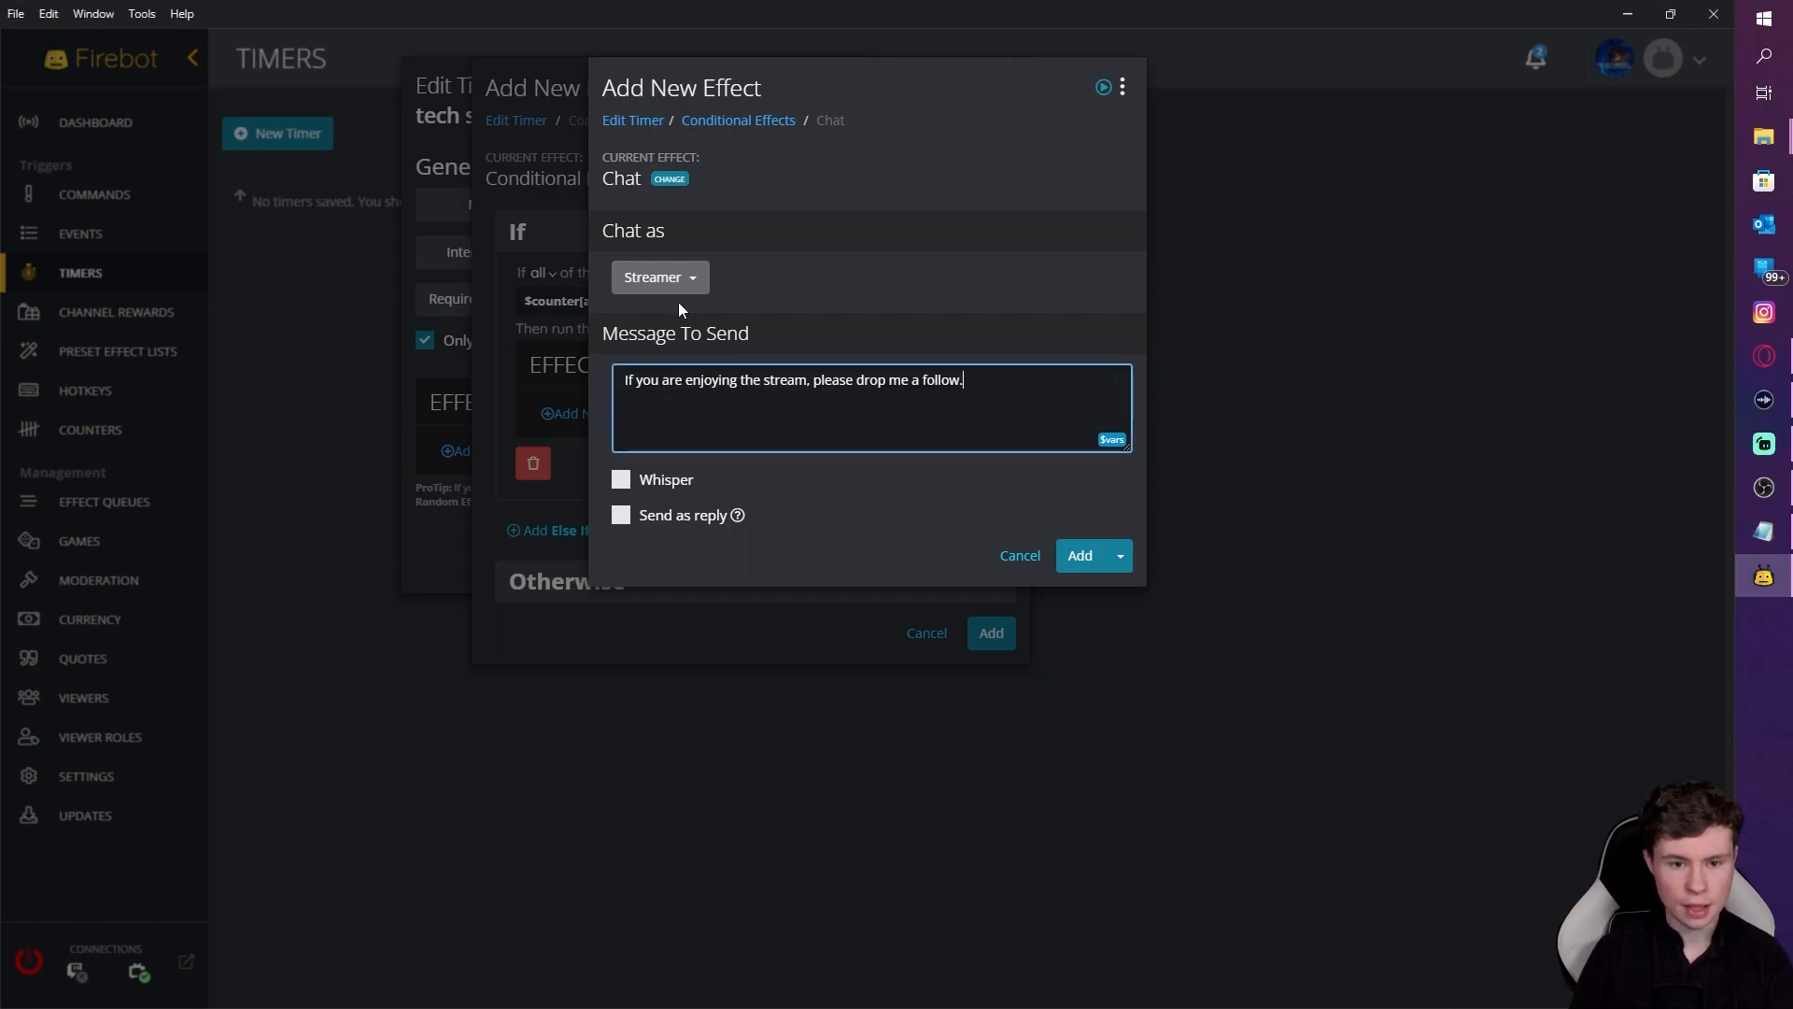
pyautogui.click(1080, 561)
# Step: Add an Update Counter effect that increments the ad counter by 1
pyautogui.click(748, 470)
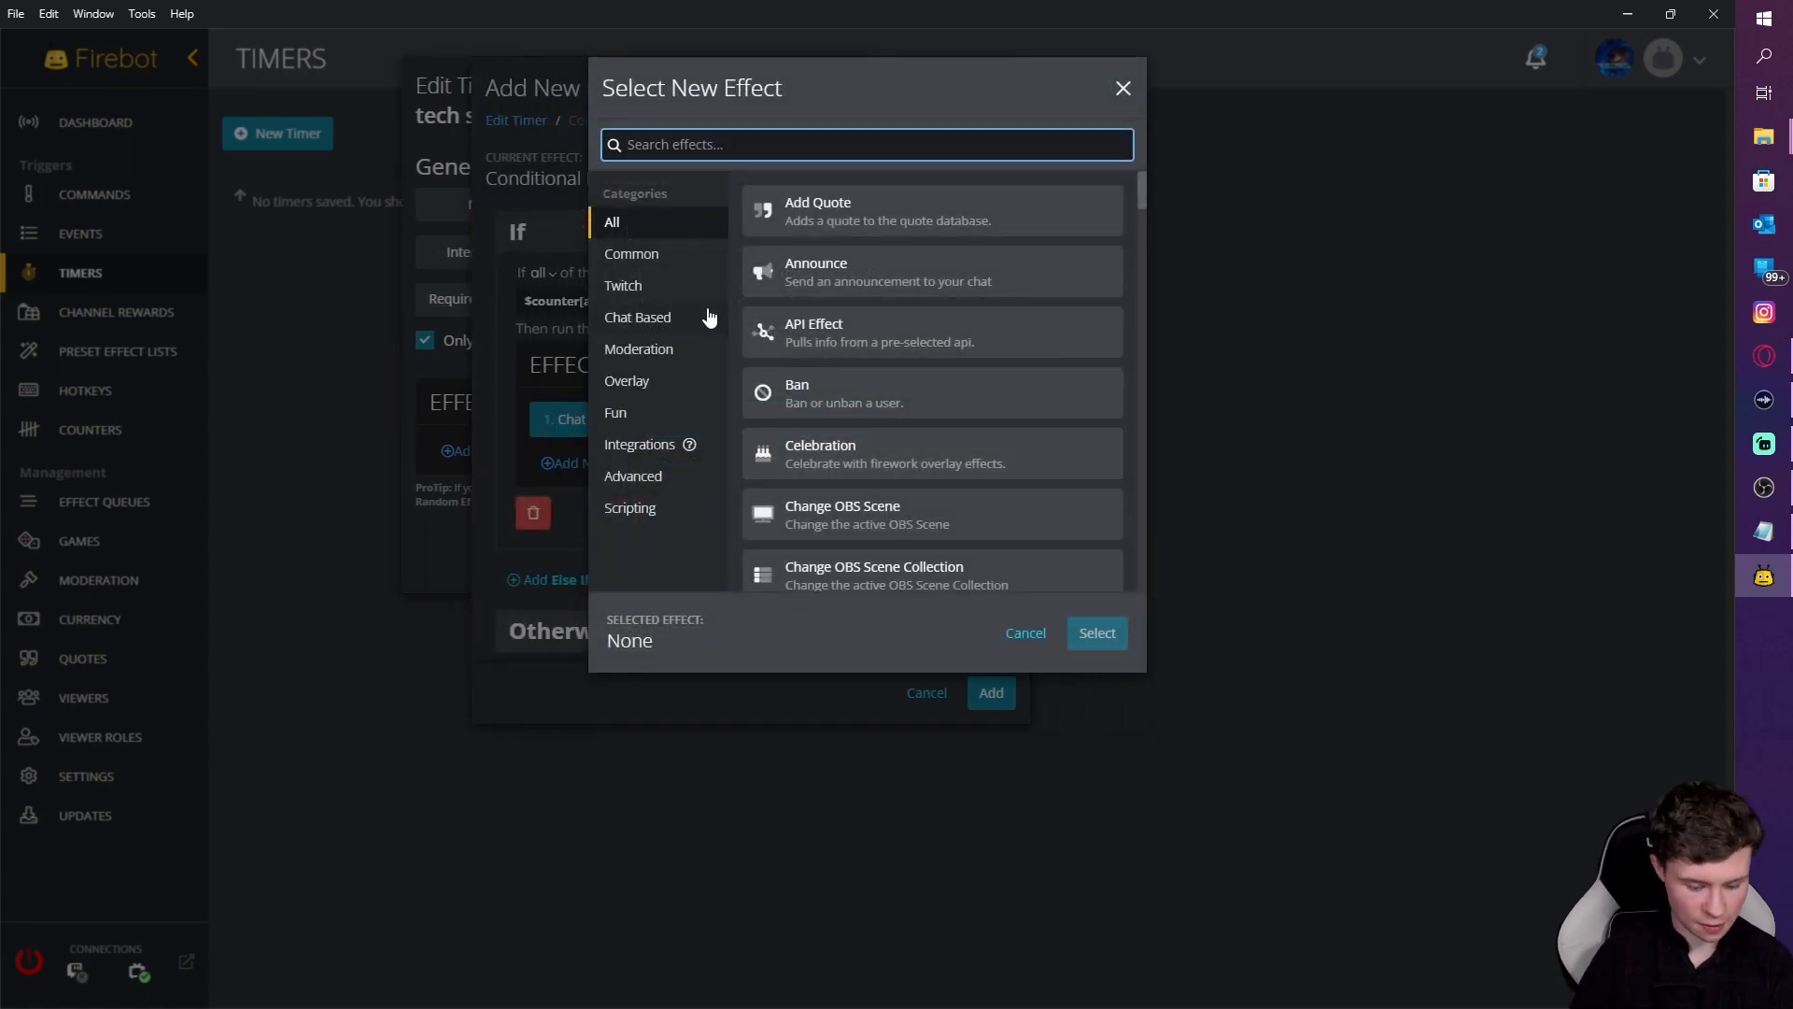
pyautogui.write('update')
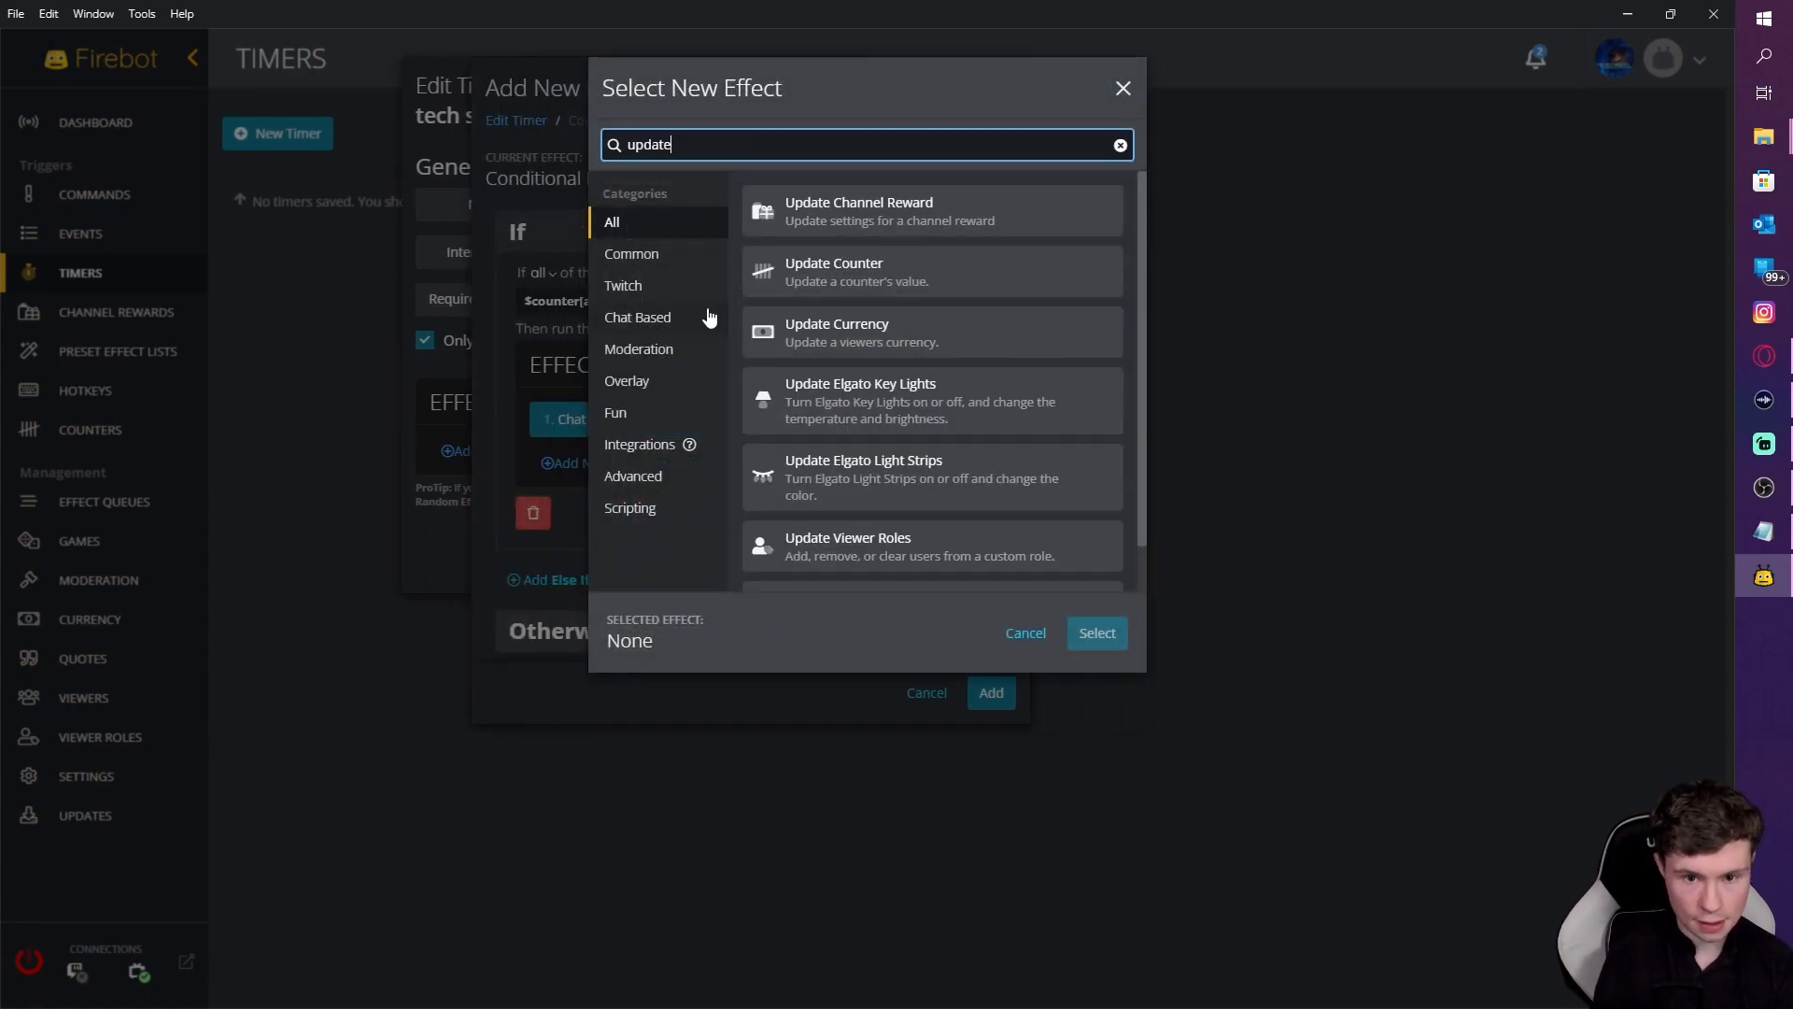
pyautogui.click(827, 288)
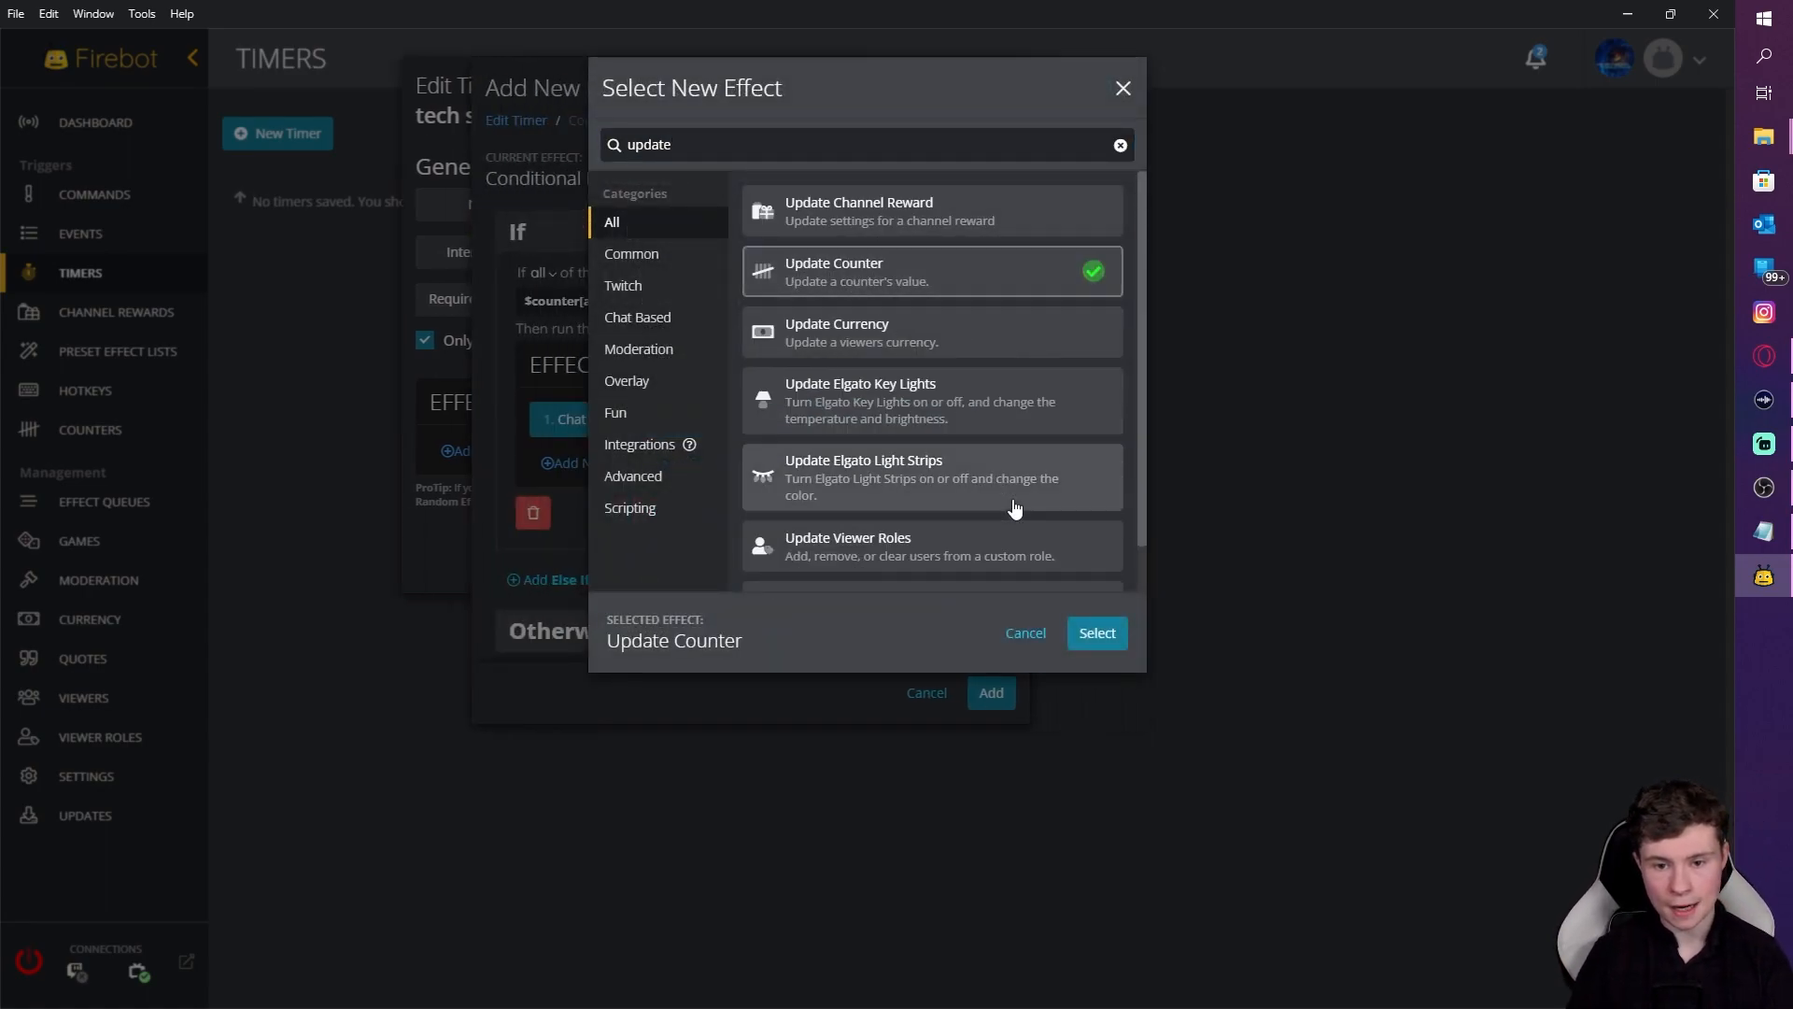
pyautogui.click(1097, 633)
pyautogui.click(716, 281)
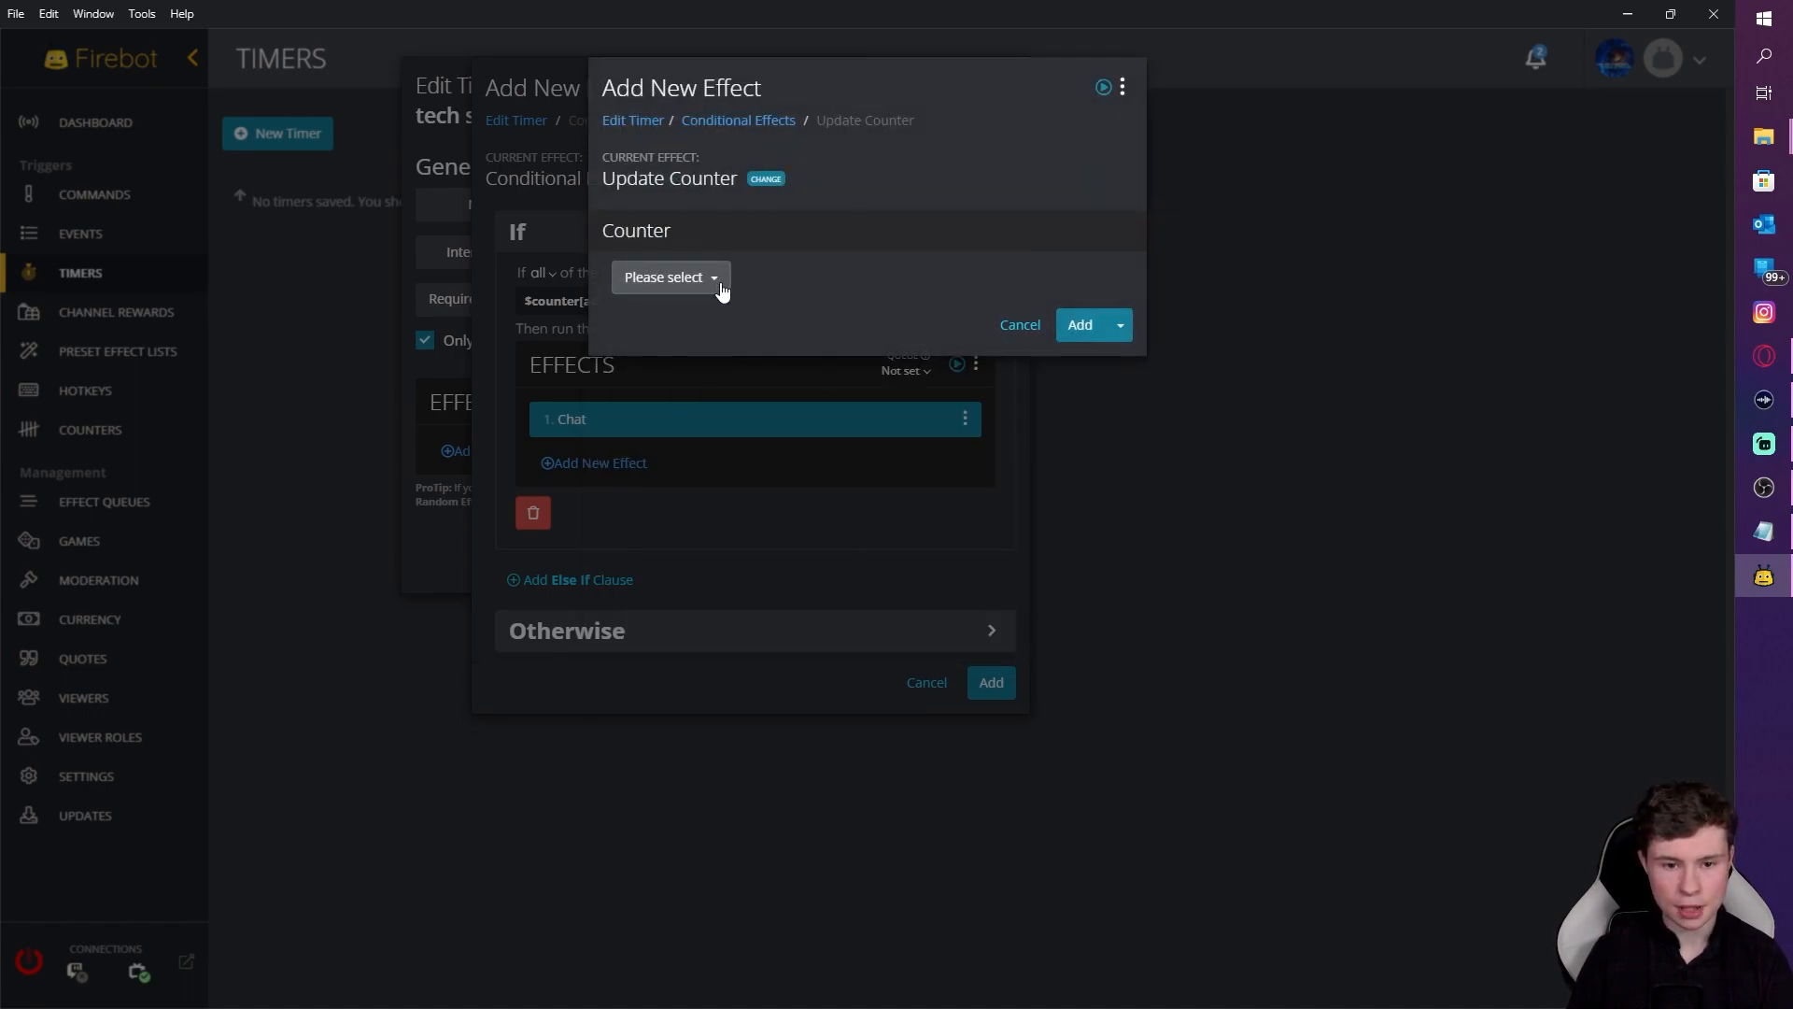
pyautogui.click(674, 318)
pyautogui.click(671, 373)
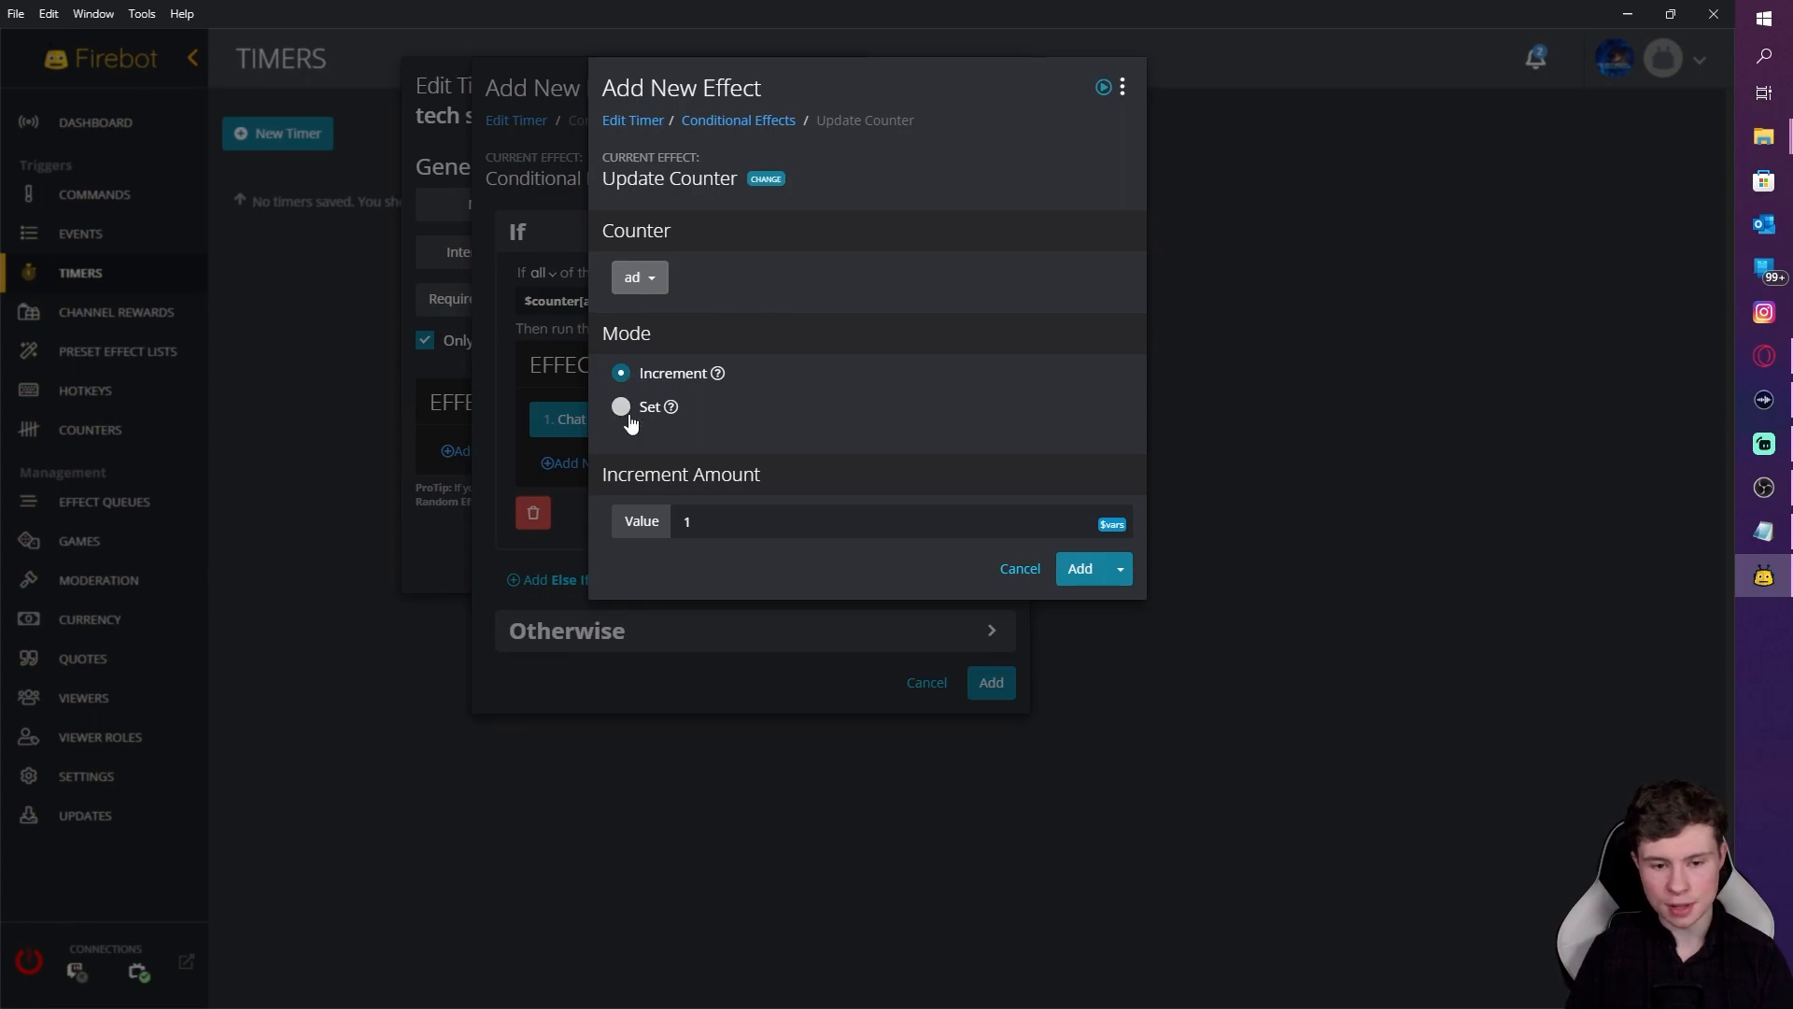
pyautogui.click(1072, 570)
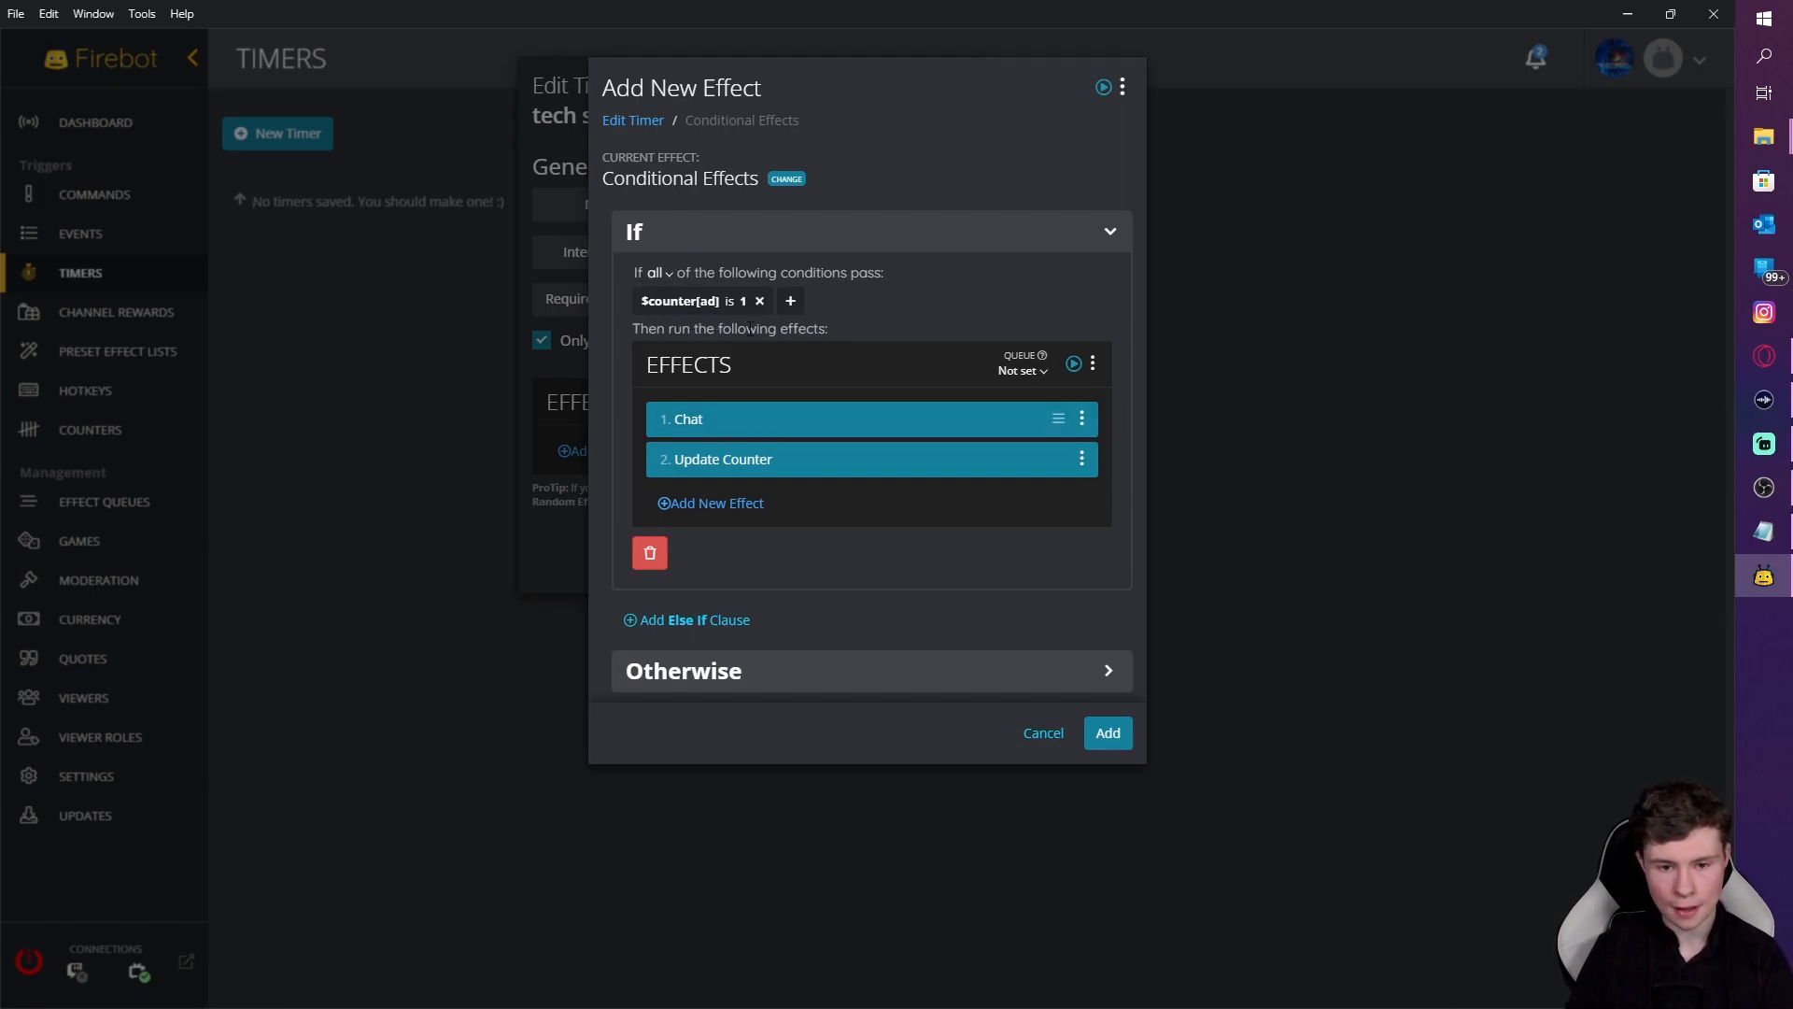
# Step: Review the Chat and Update Counter effects without changing them
pyautogui.click(756, 428)
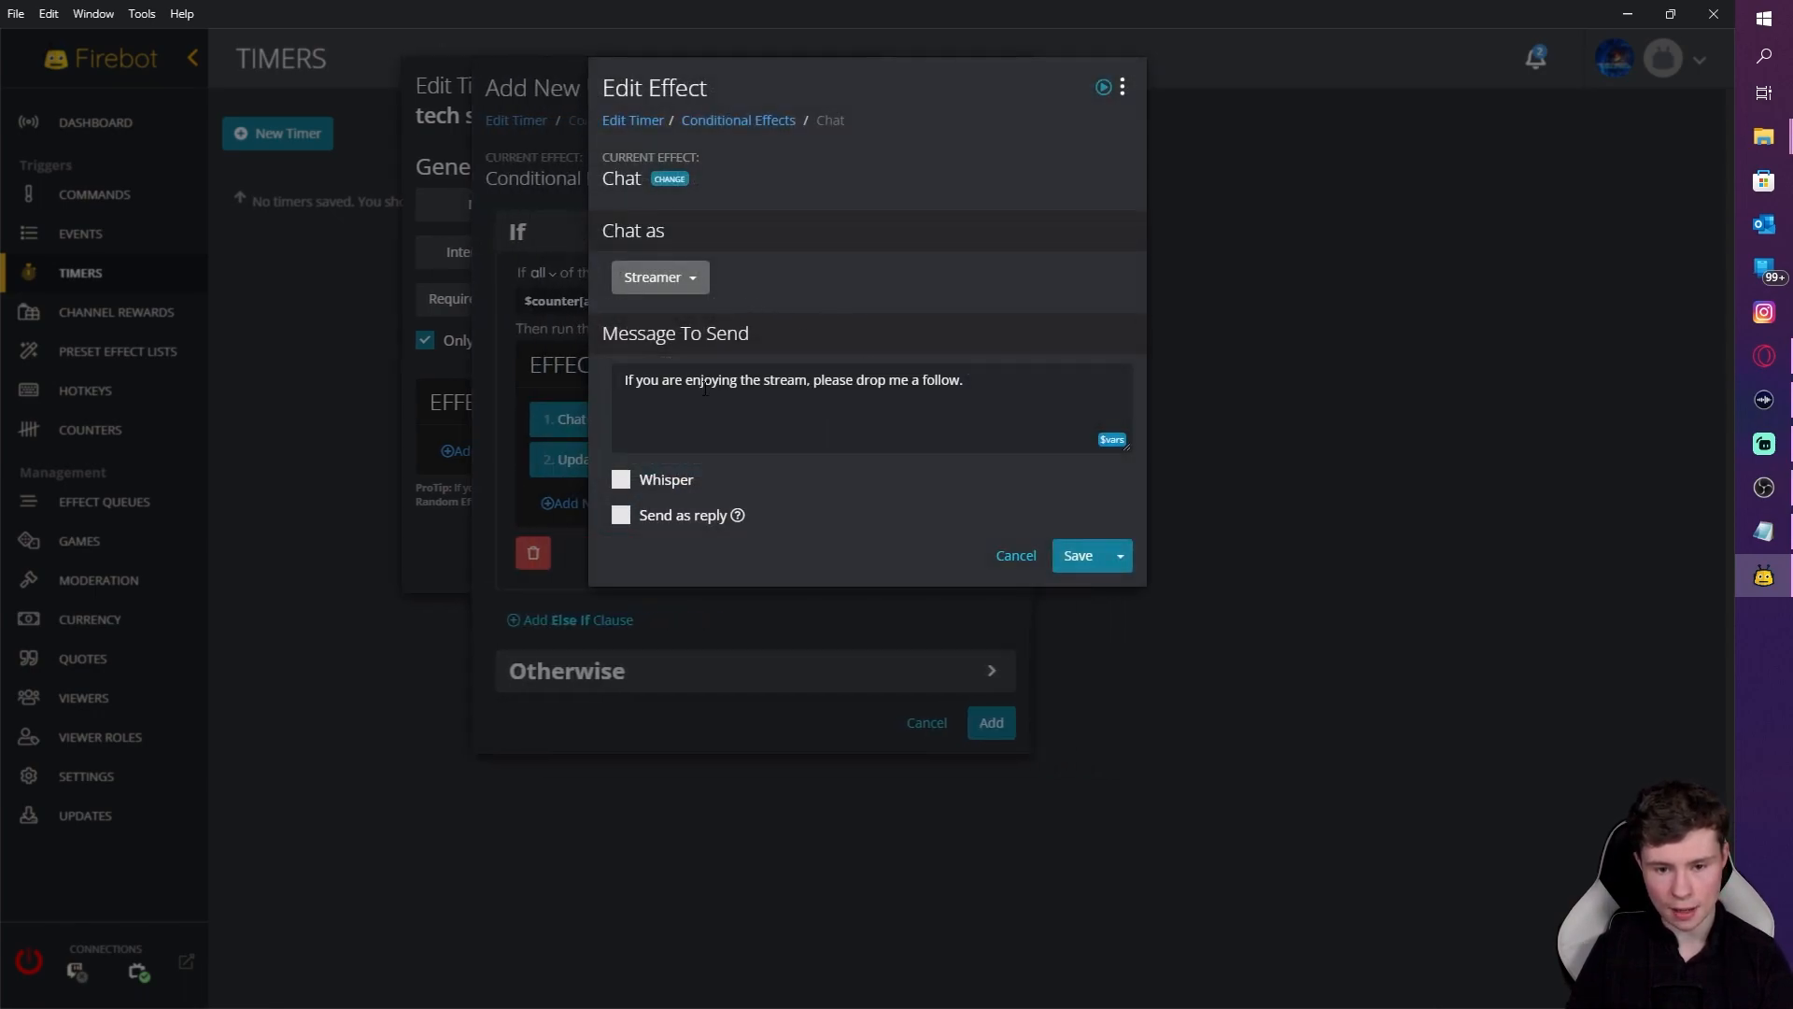
pyautogui.click(1060, 556)
pyautogui.click(789, 467)
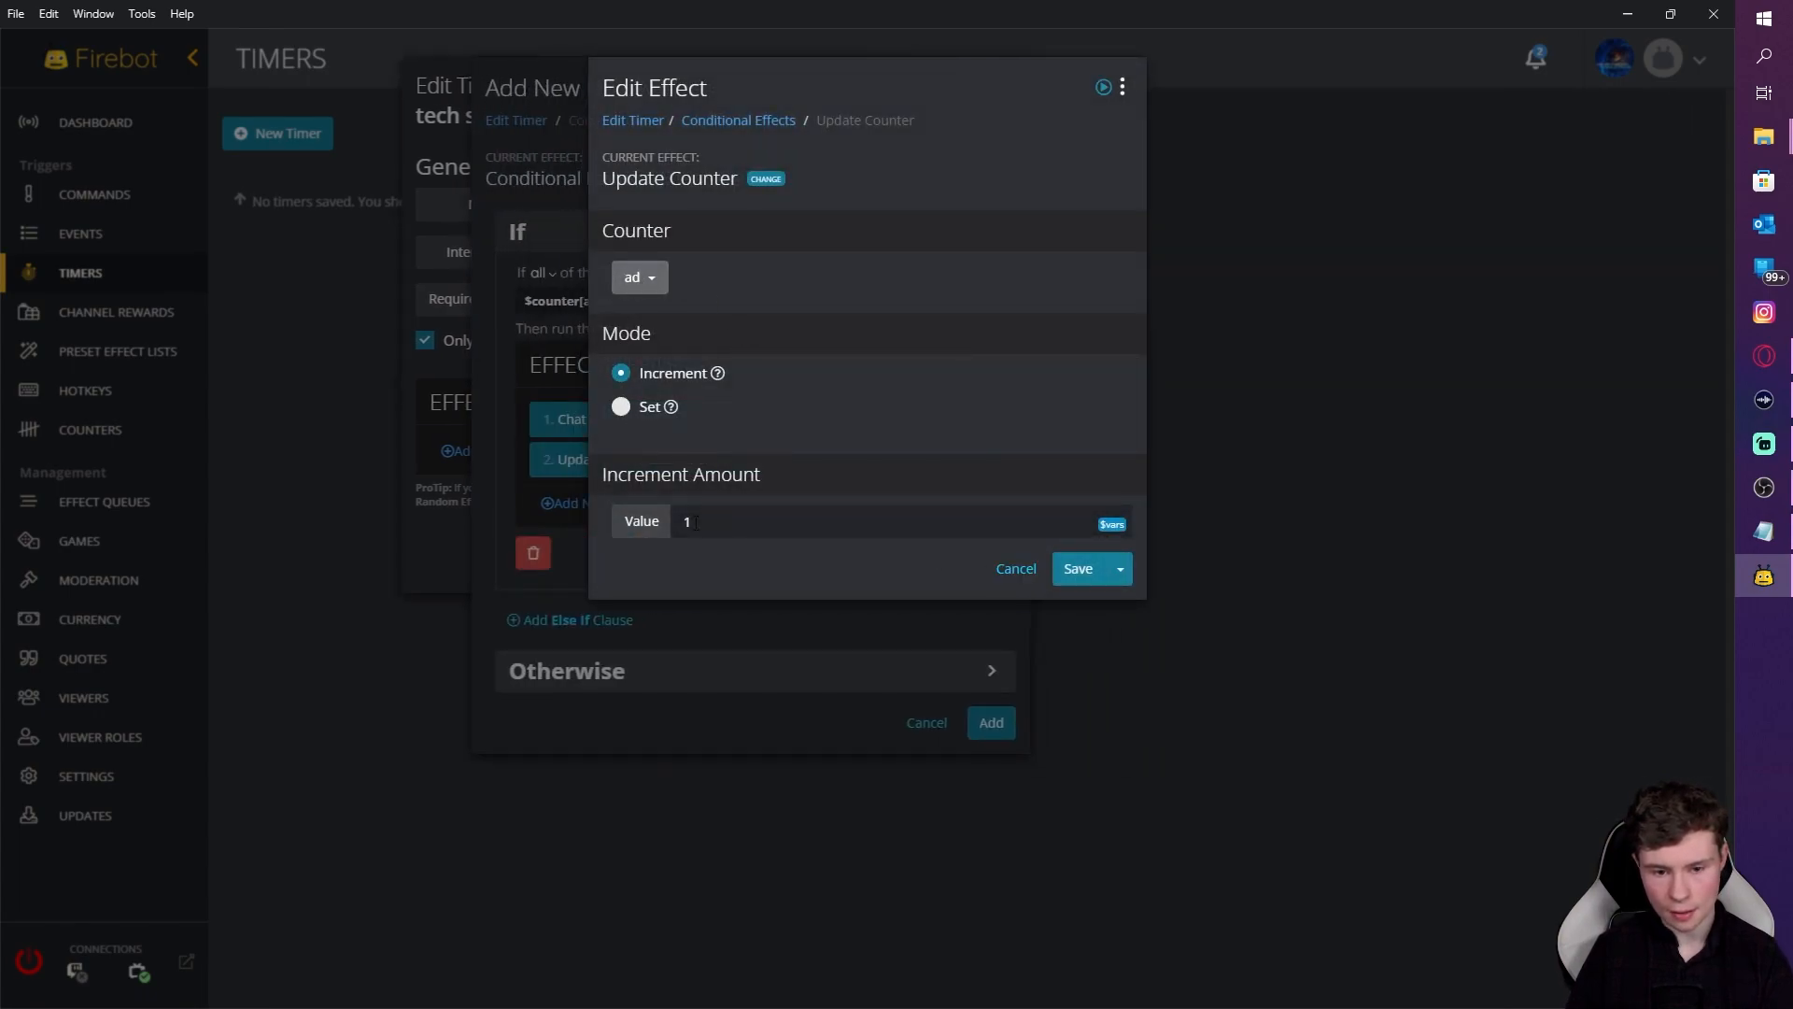
pyautogui.click(1030, 571)
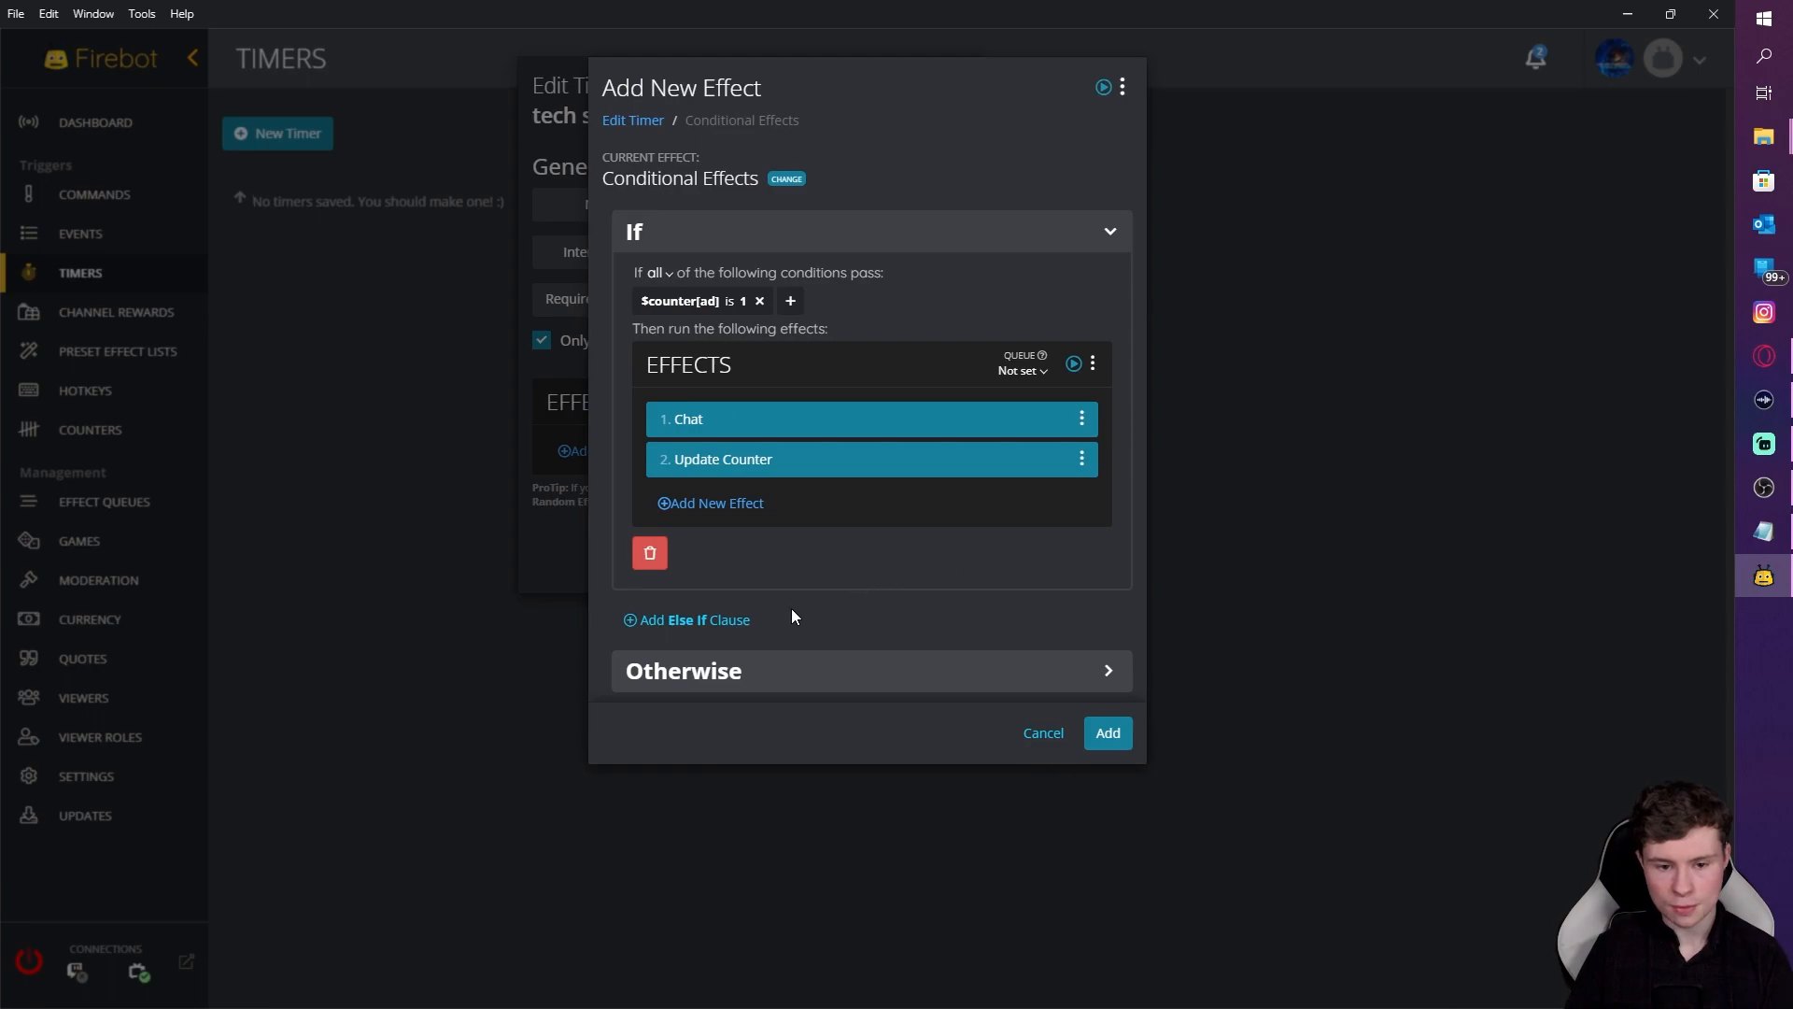
# Step: Add an Else If clause with a Custom condition: $counter[ad] is 2
pyautogui.click(694, 620)
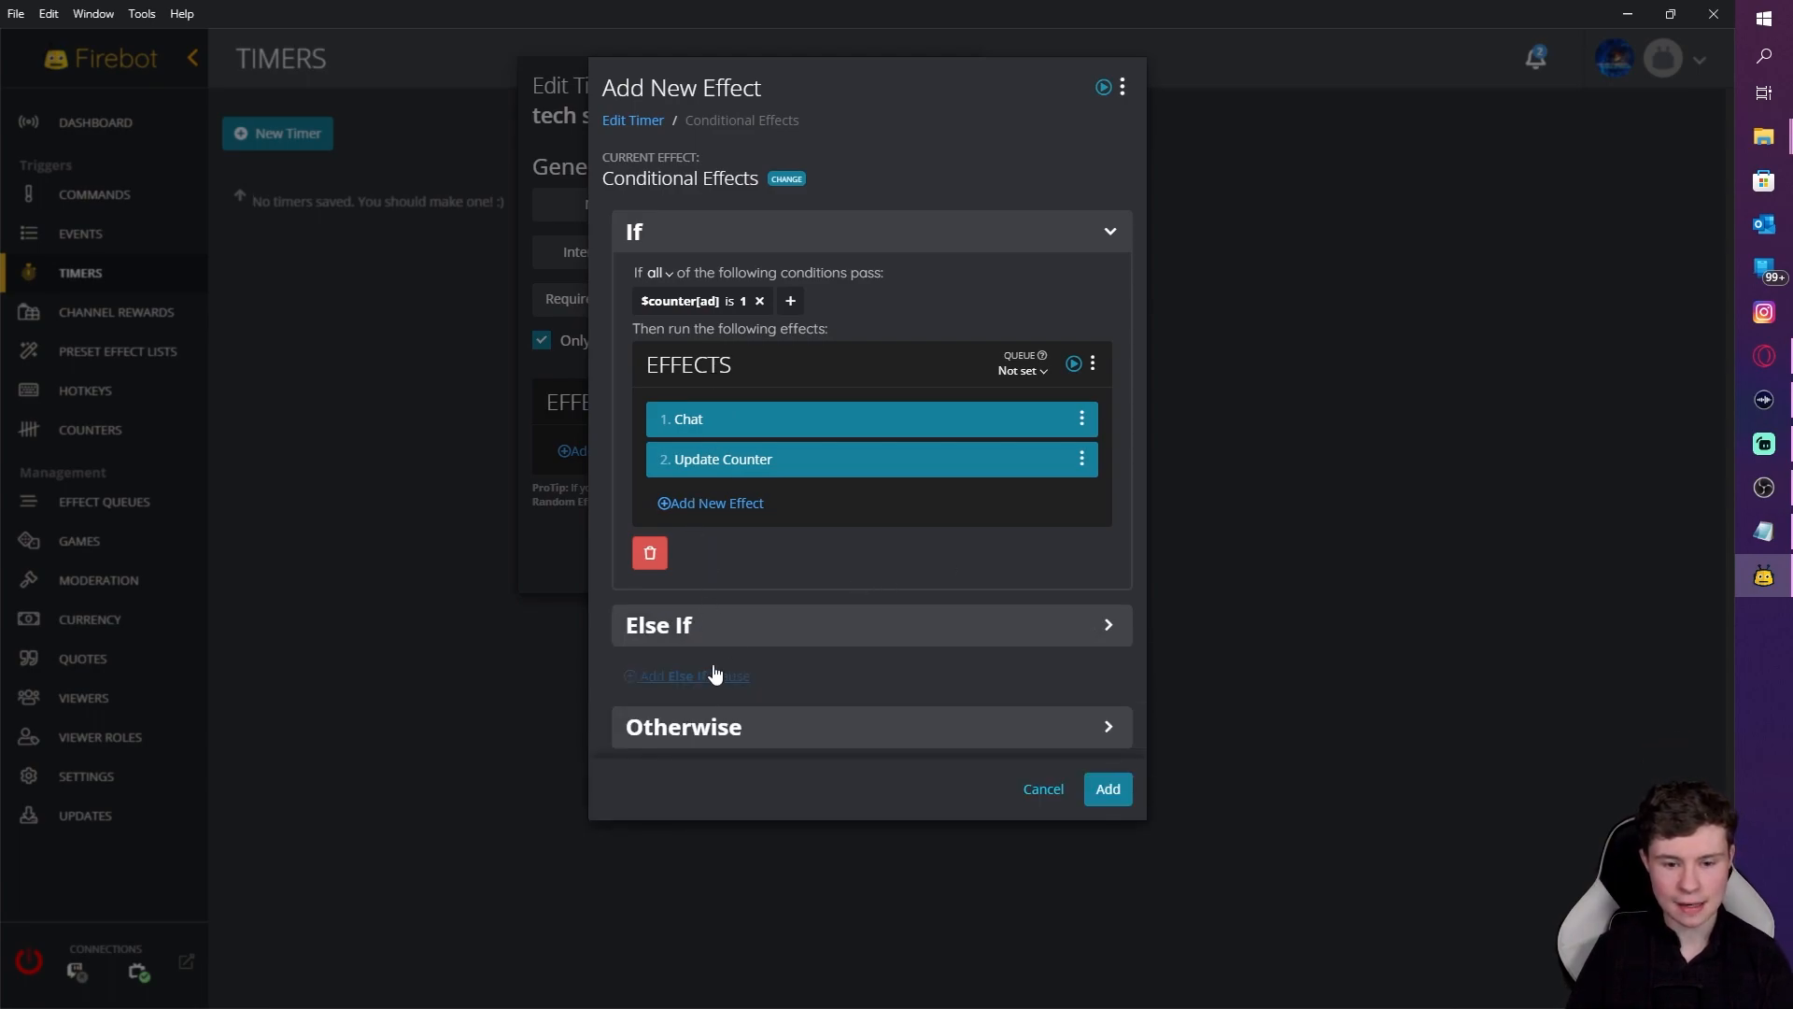
pyautogui.click(742, 630)
pyautogui.click(645, 695)
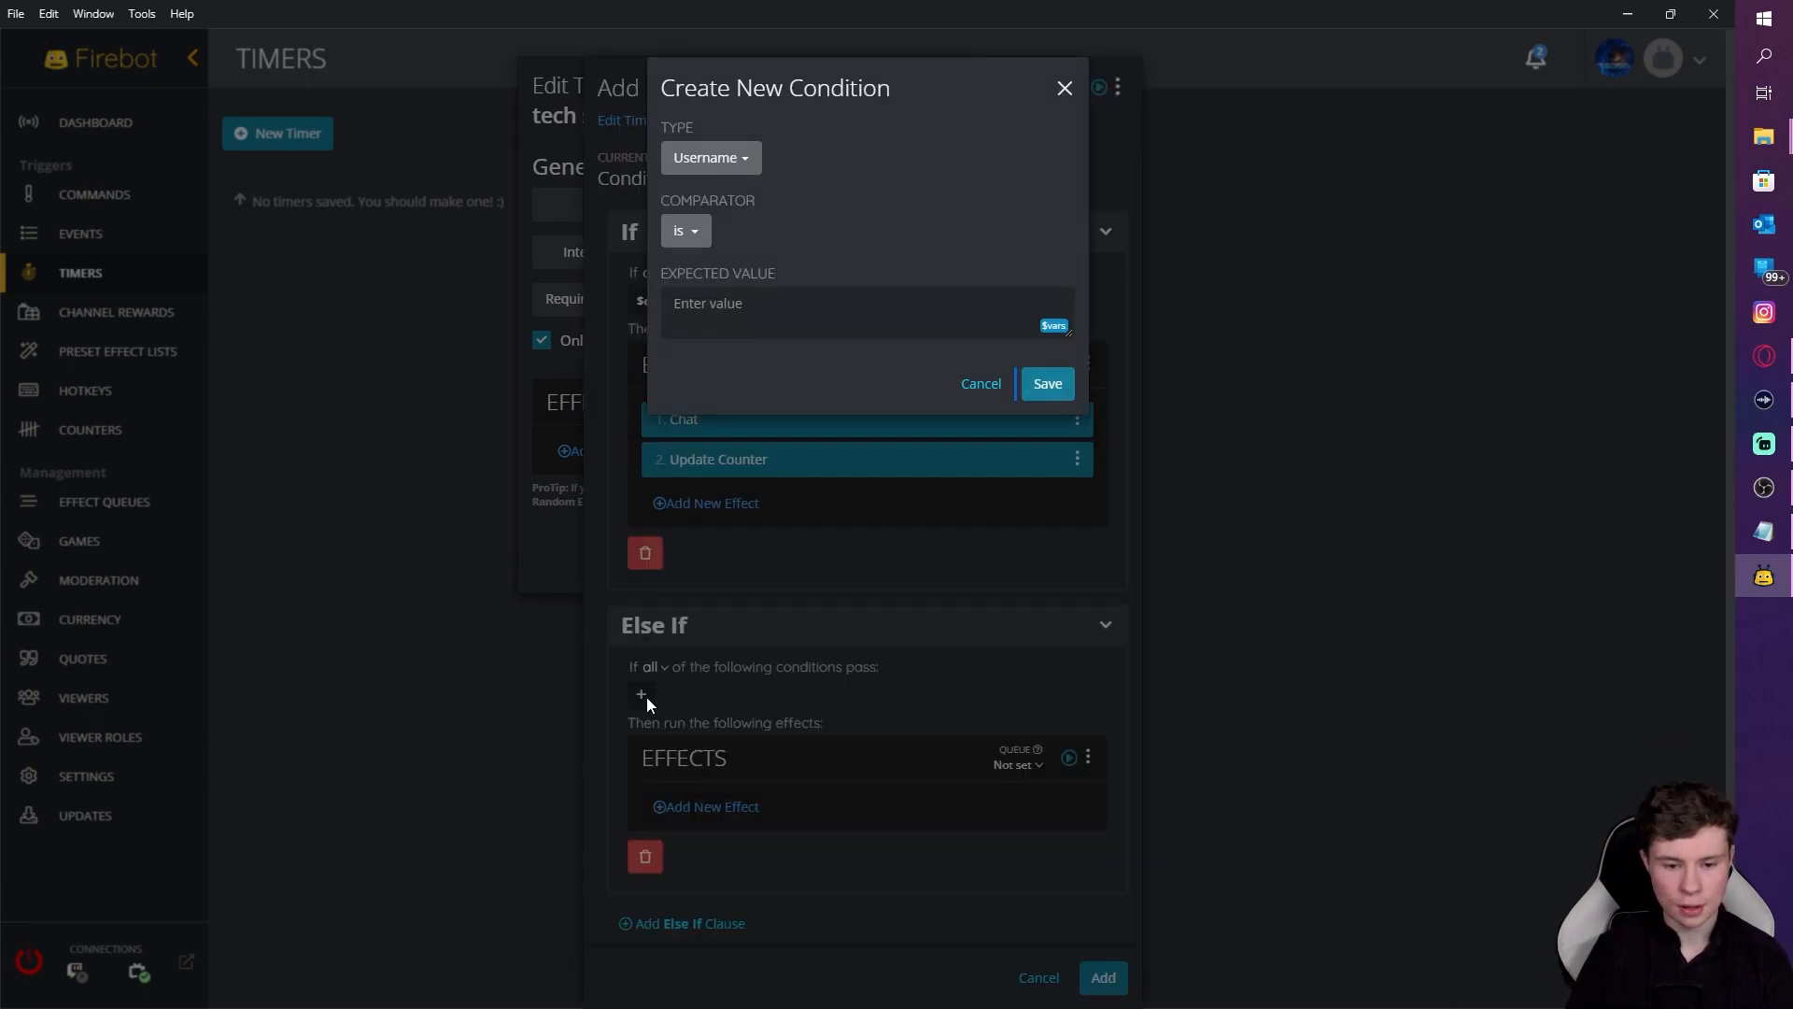
pyautogui.click(710, 157)
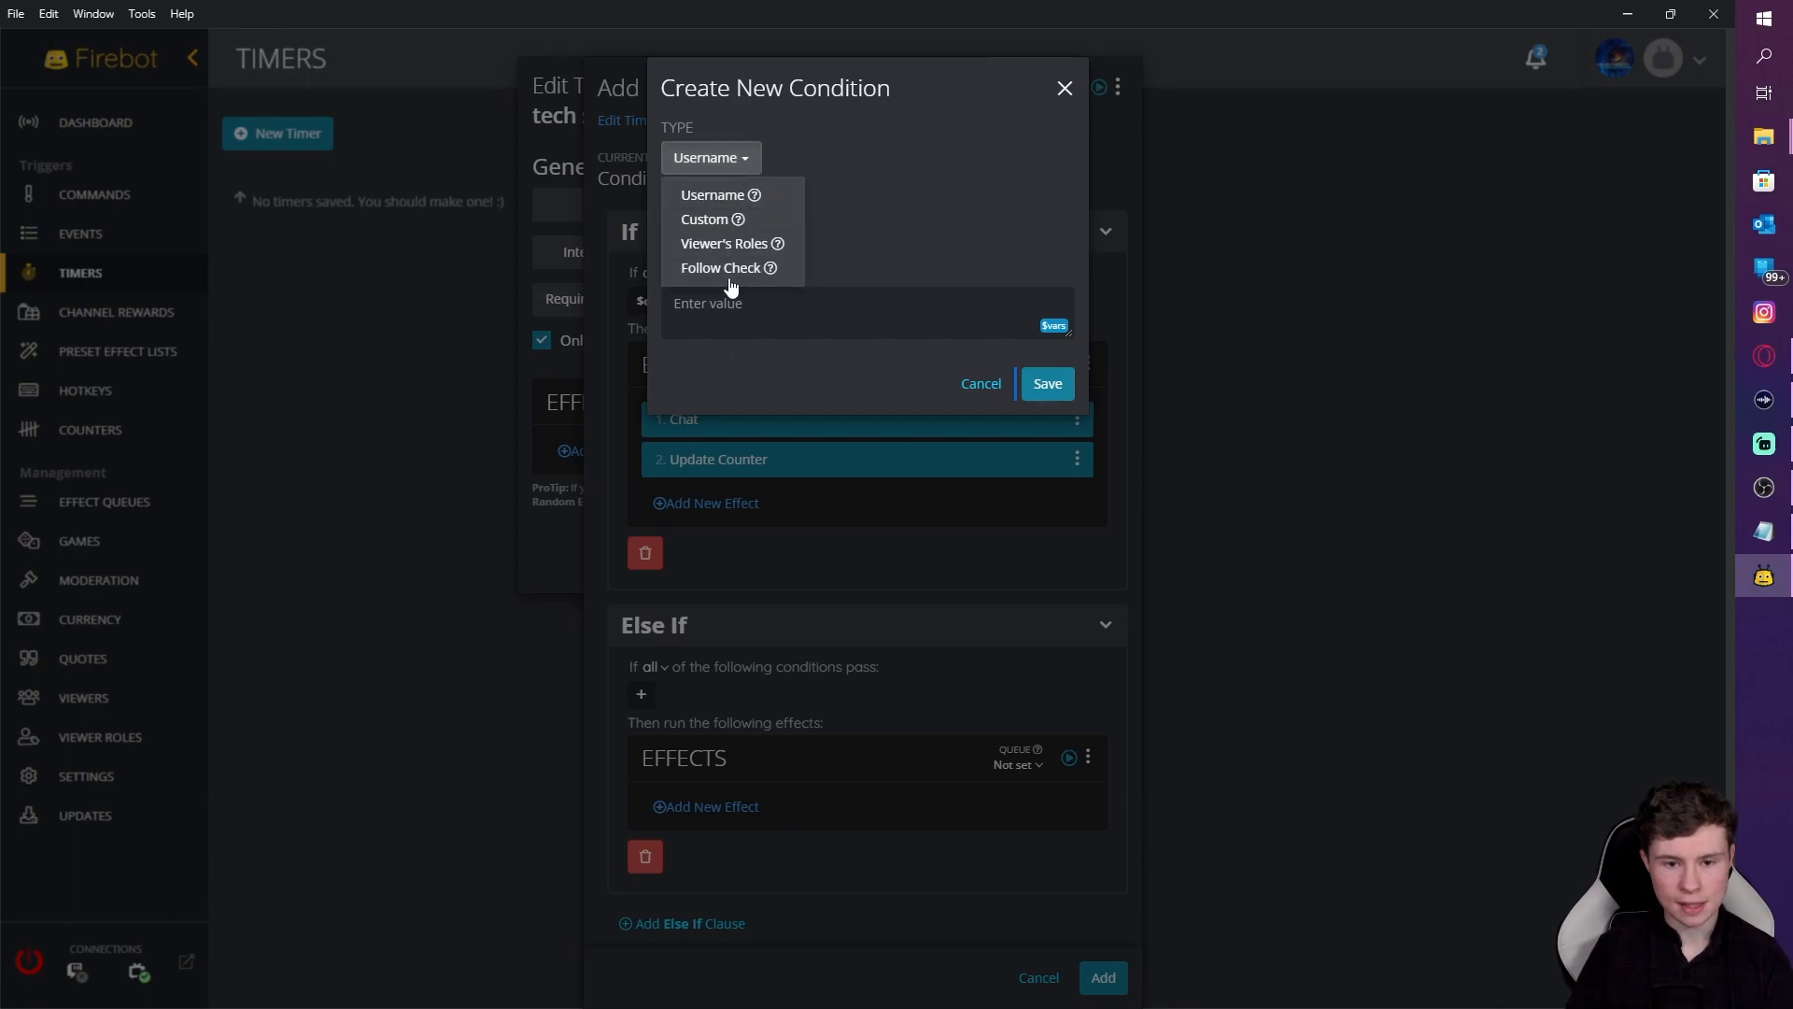
pyautogui.click(736, 220)
pyautogui.click(773, 219)
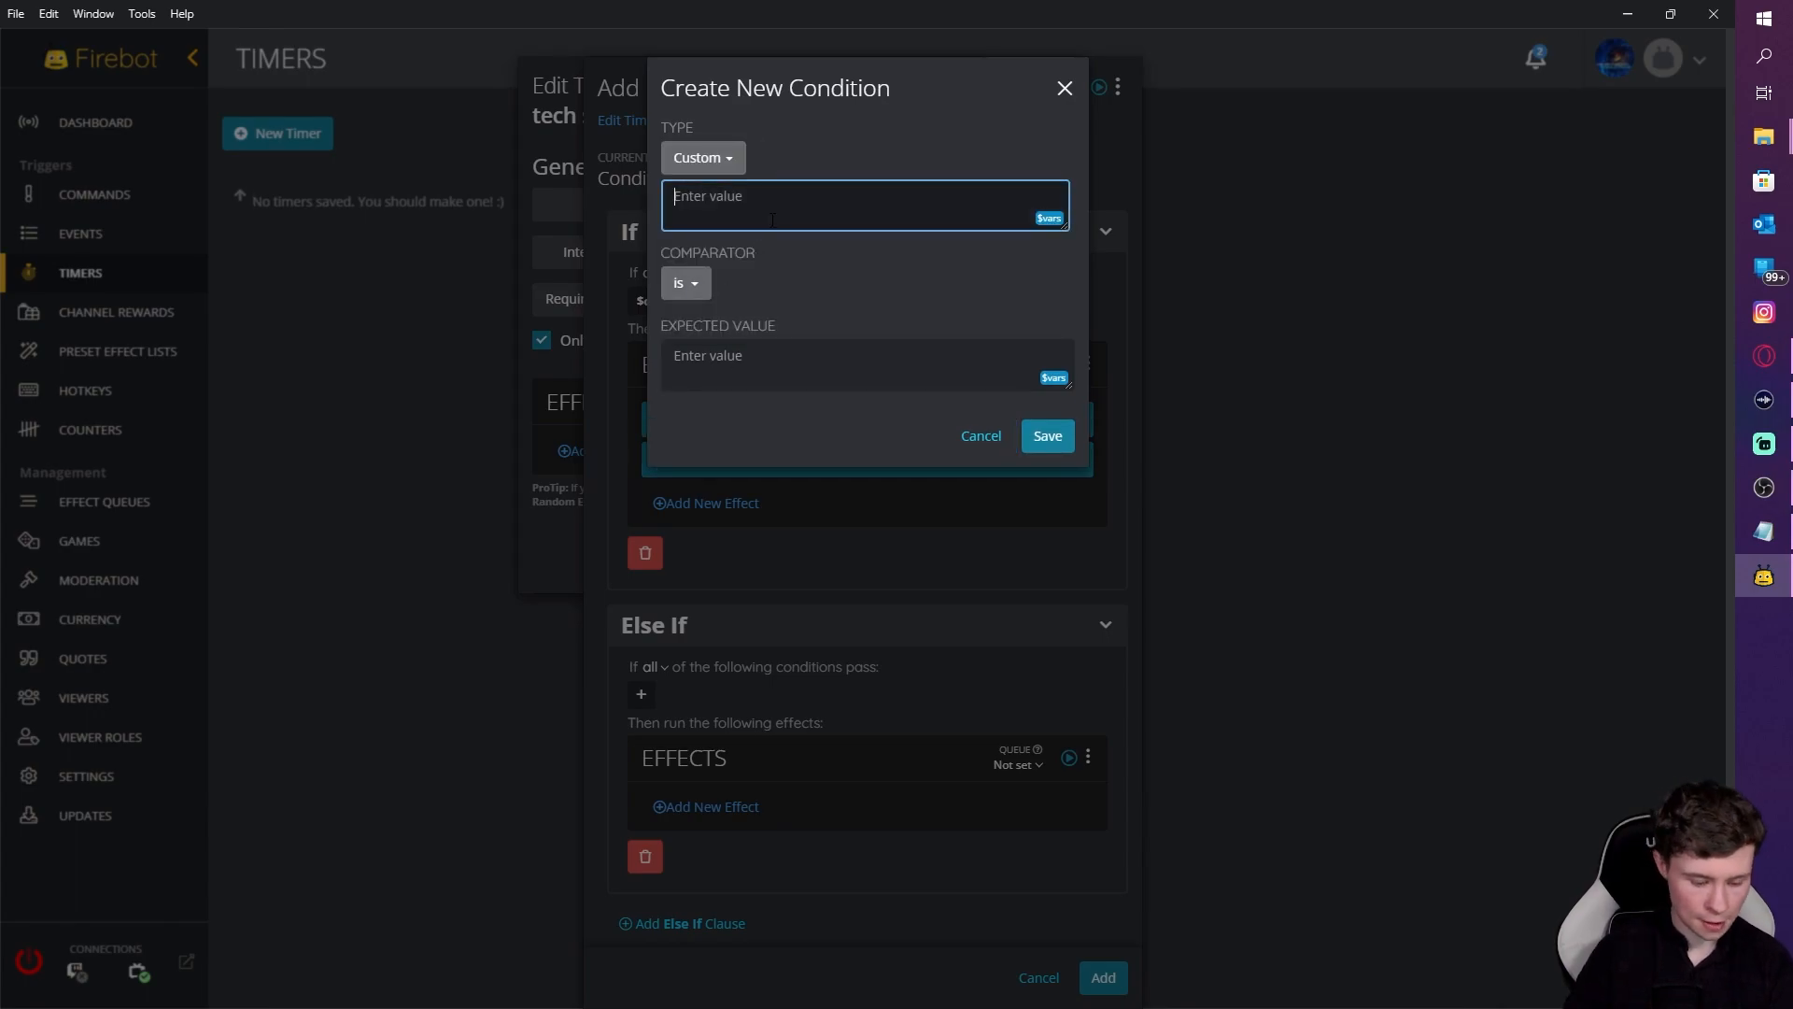
pyautogui.write('$counter[ad')
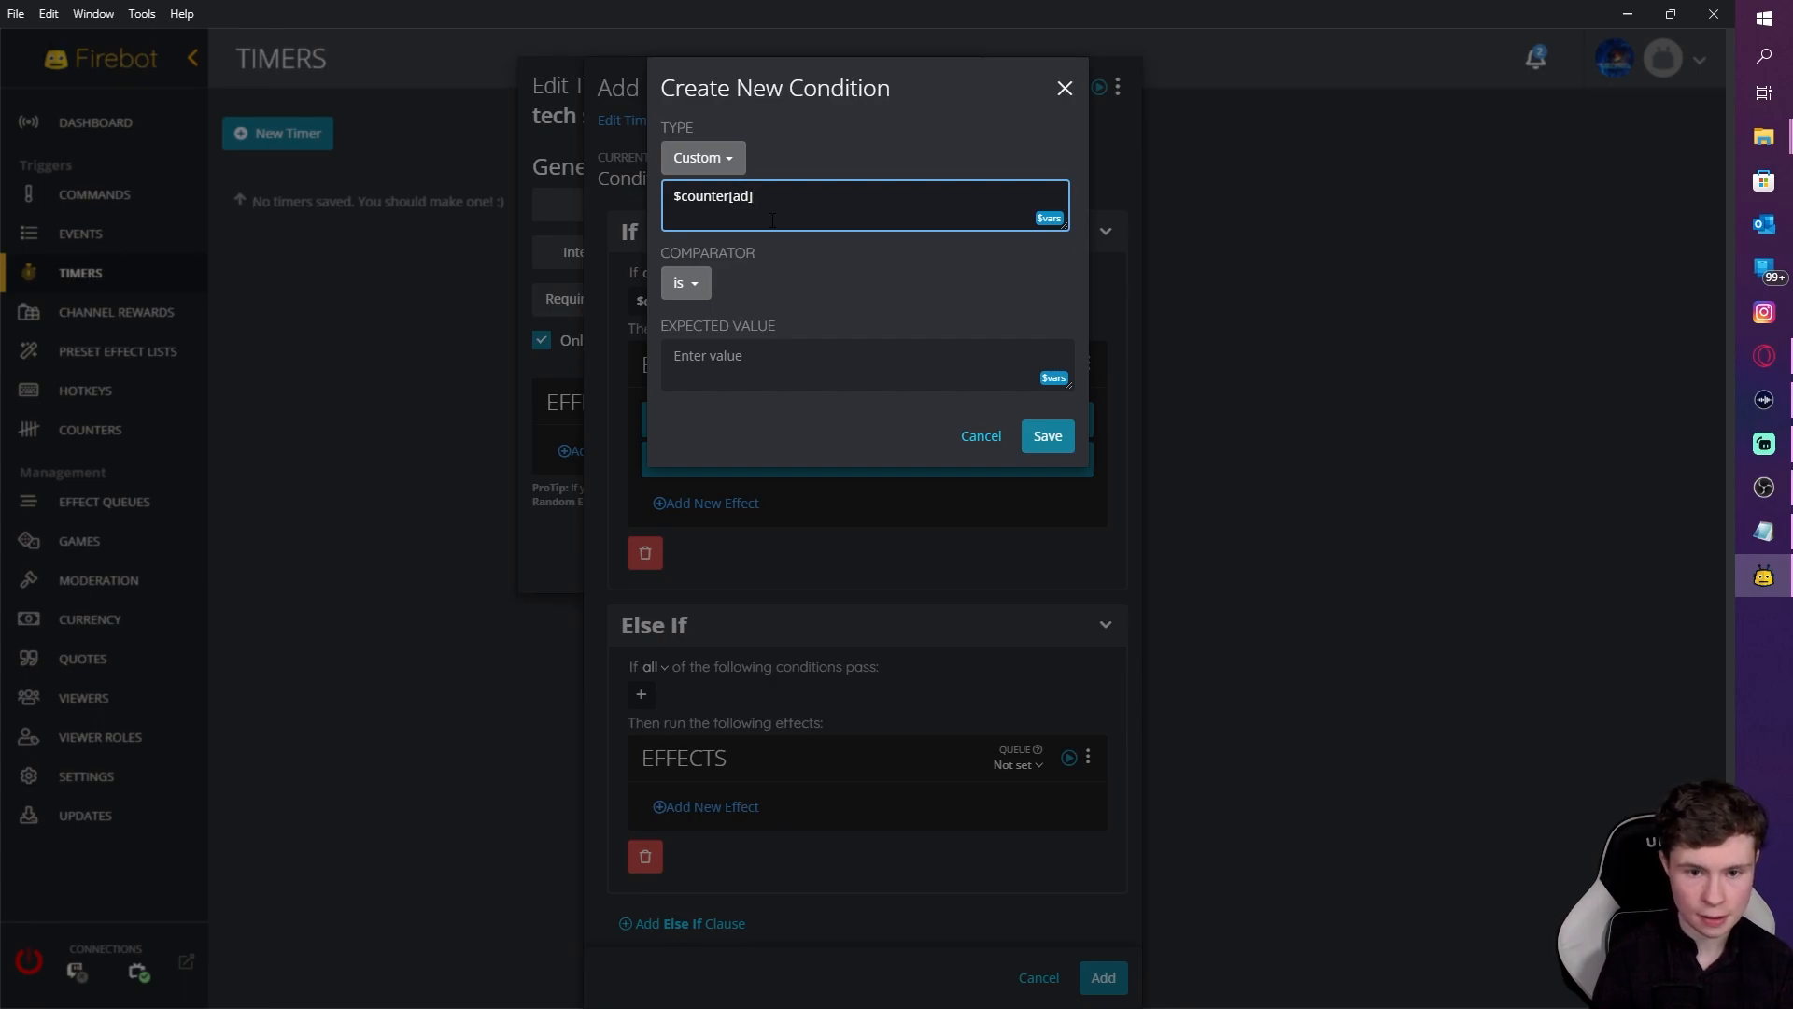
pyautogui.click(781, 375)
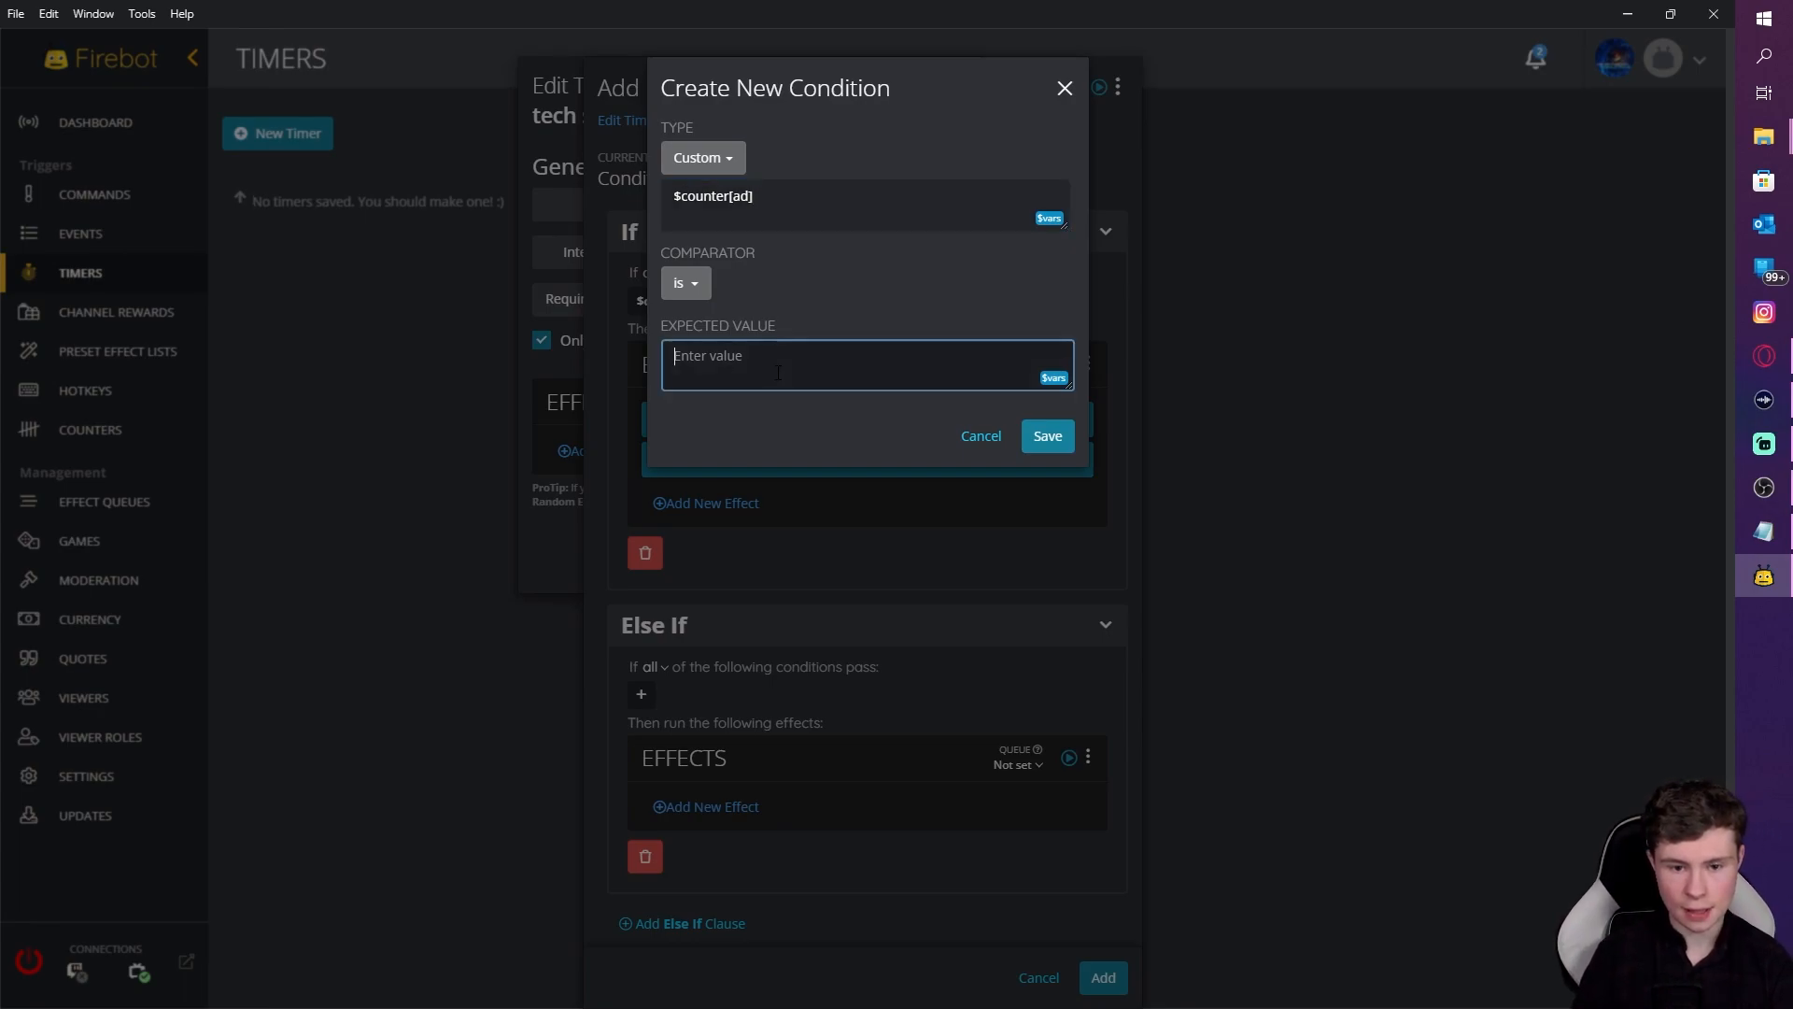
pyautogui.write('2')
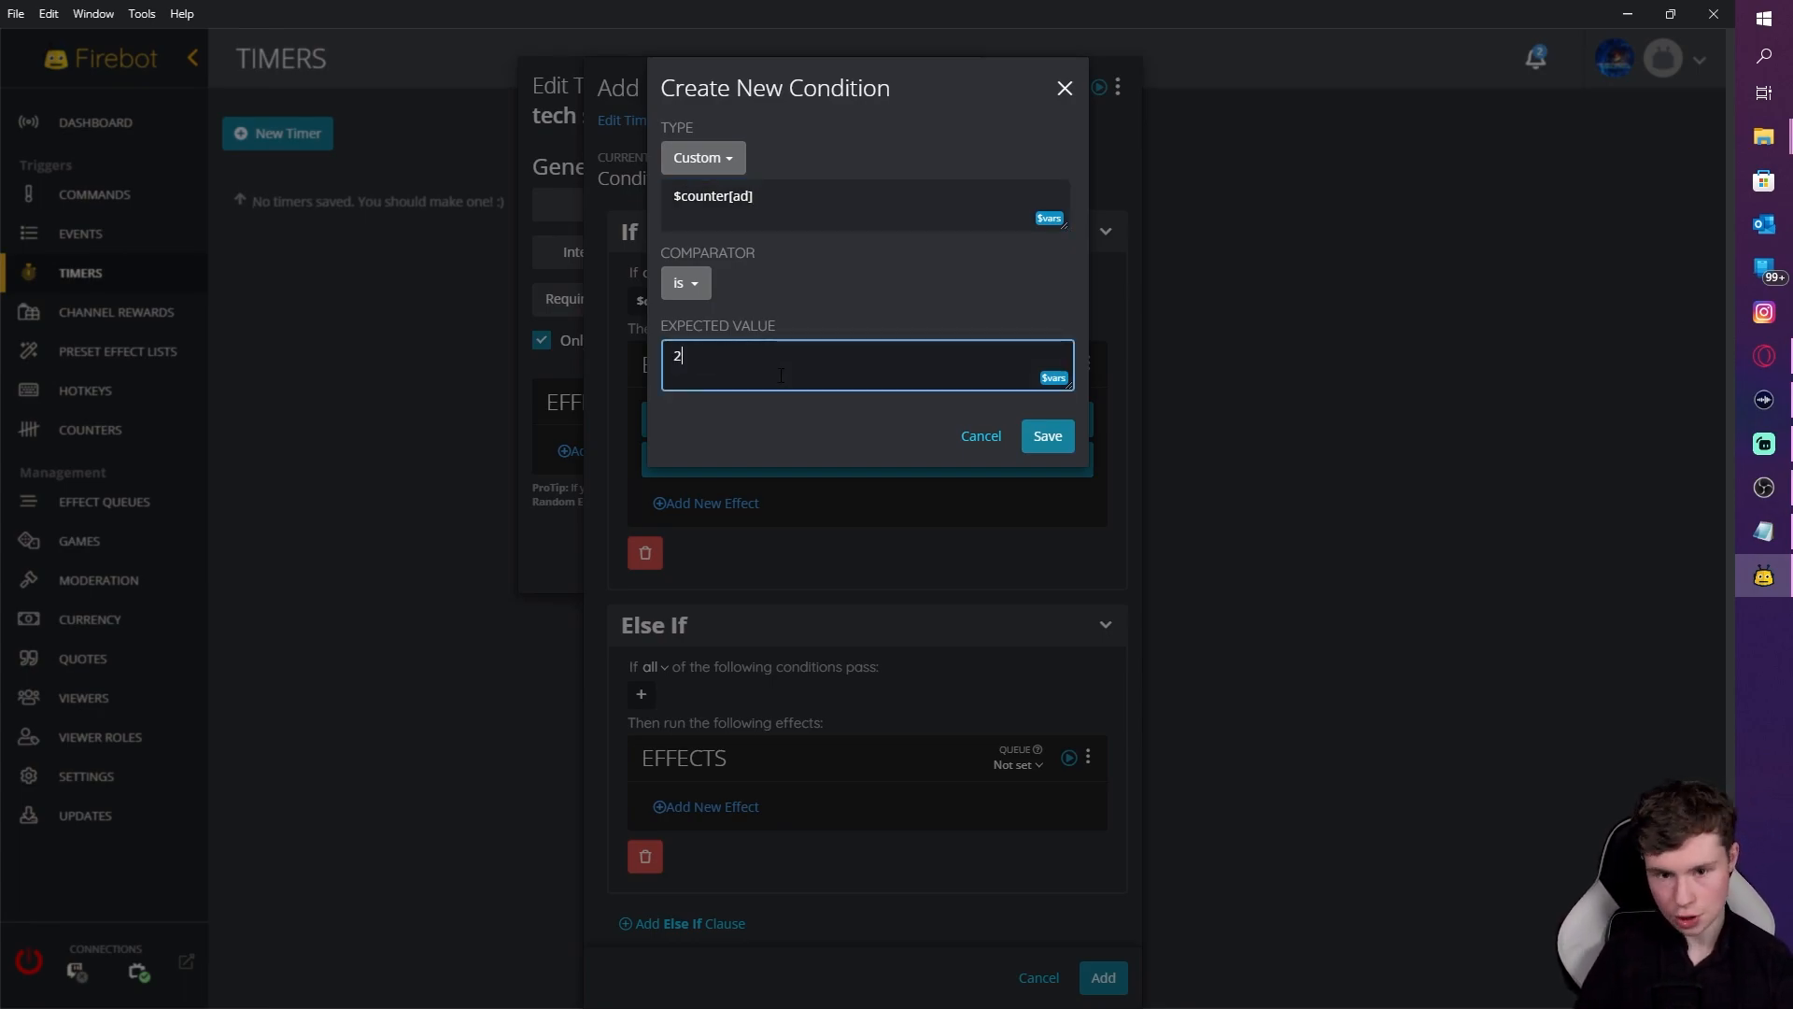
pyautogui.click(1046, 436)
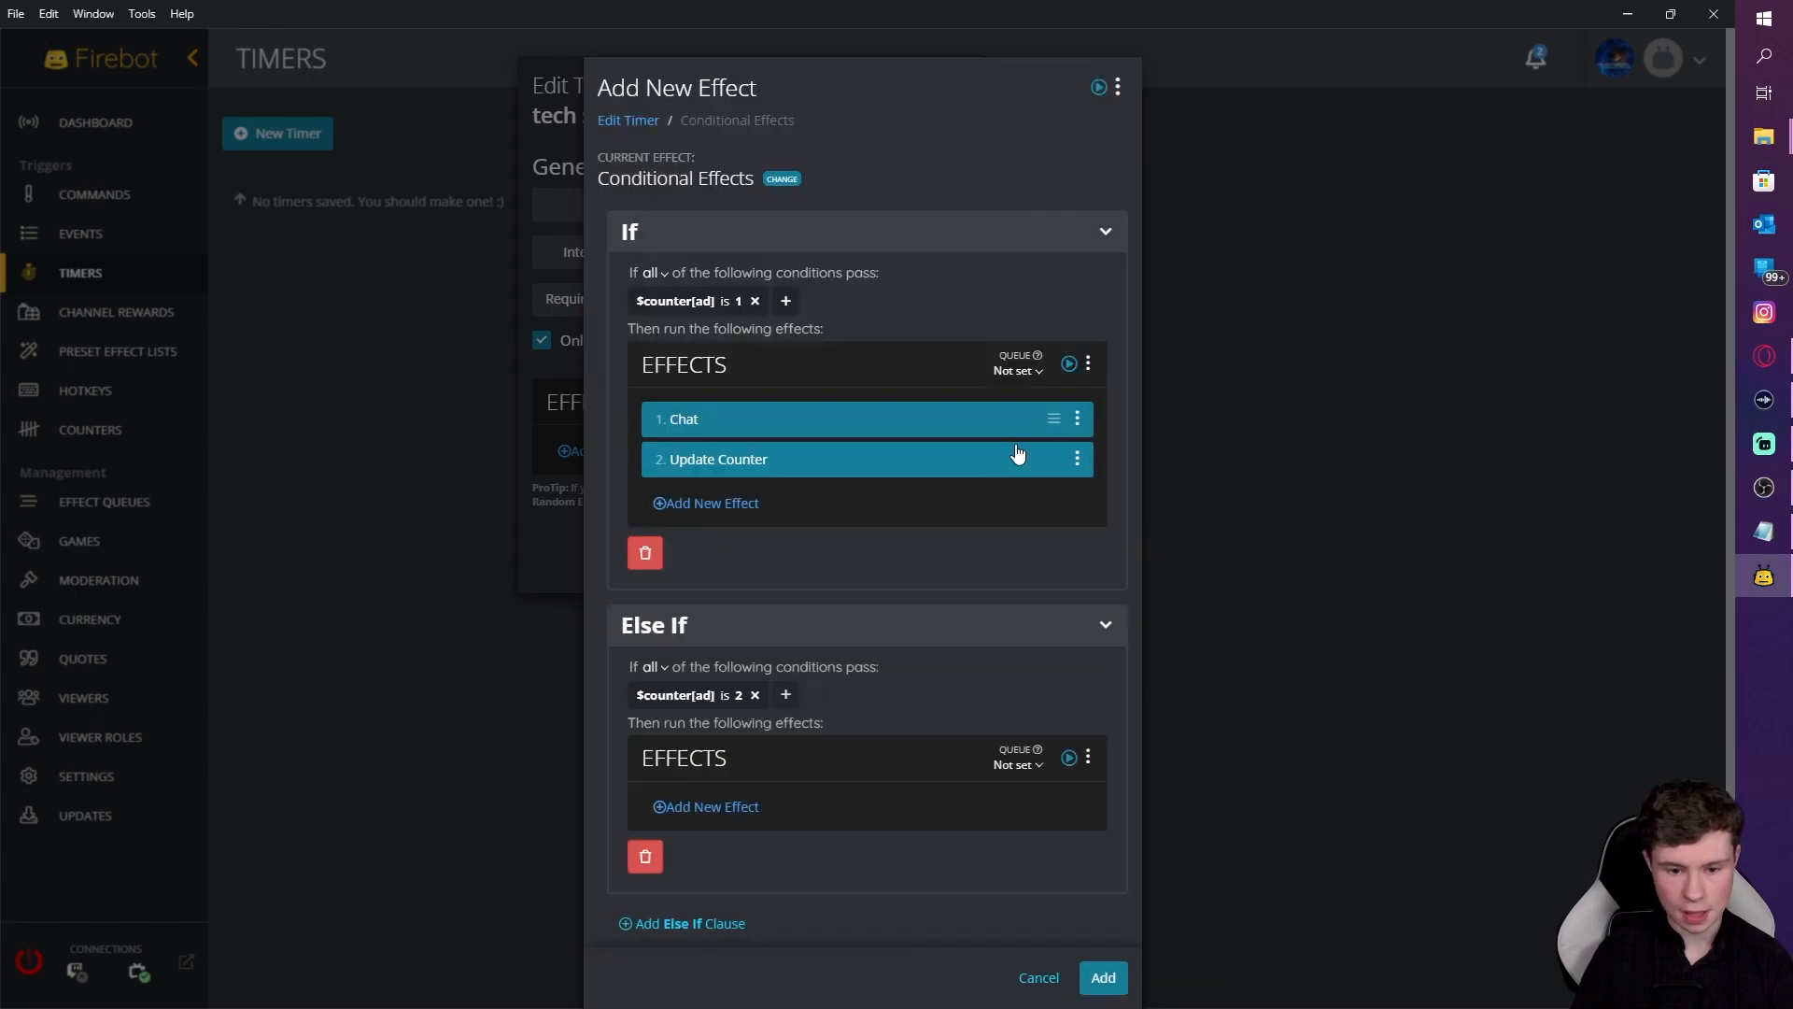
# Step: Add a Chat effect to the Else If branch with the pasted Twitter and Facebook follow message
pyautogui.click(732, 809)
pyautogui.write('chat')
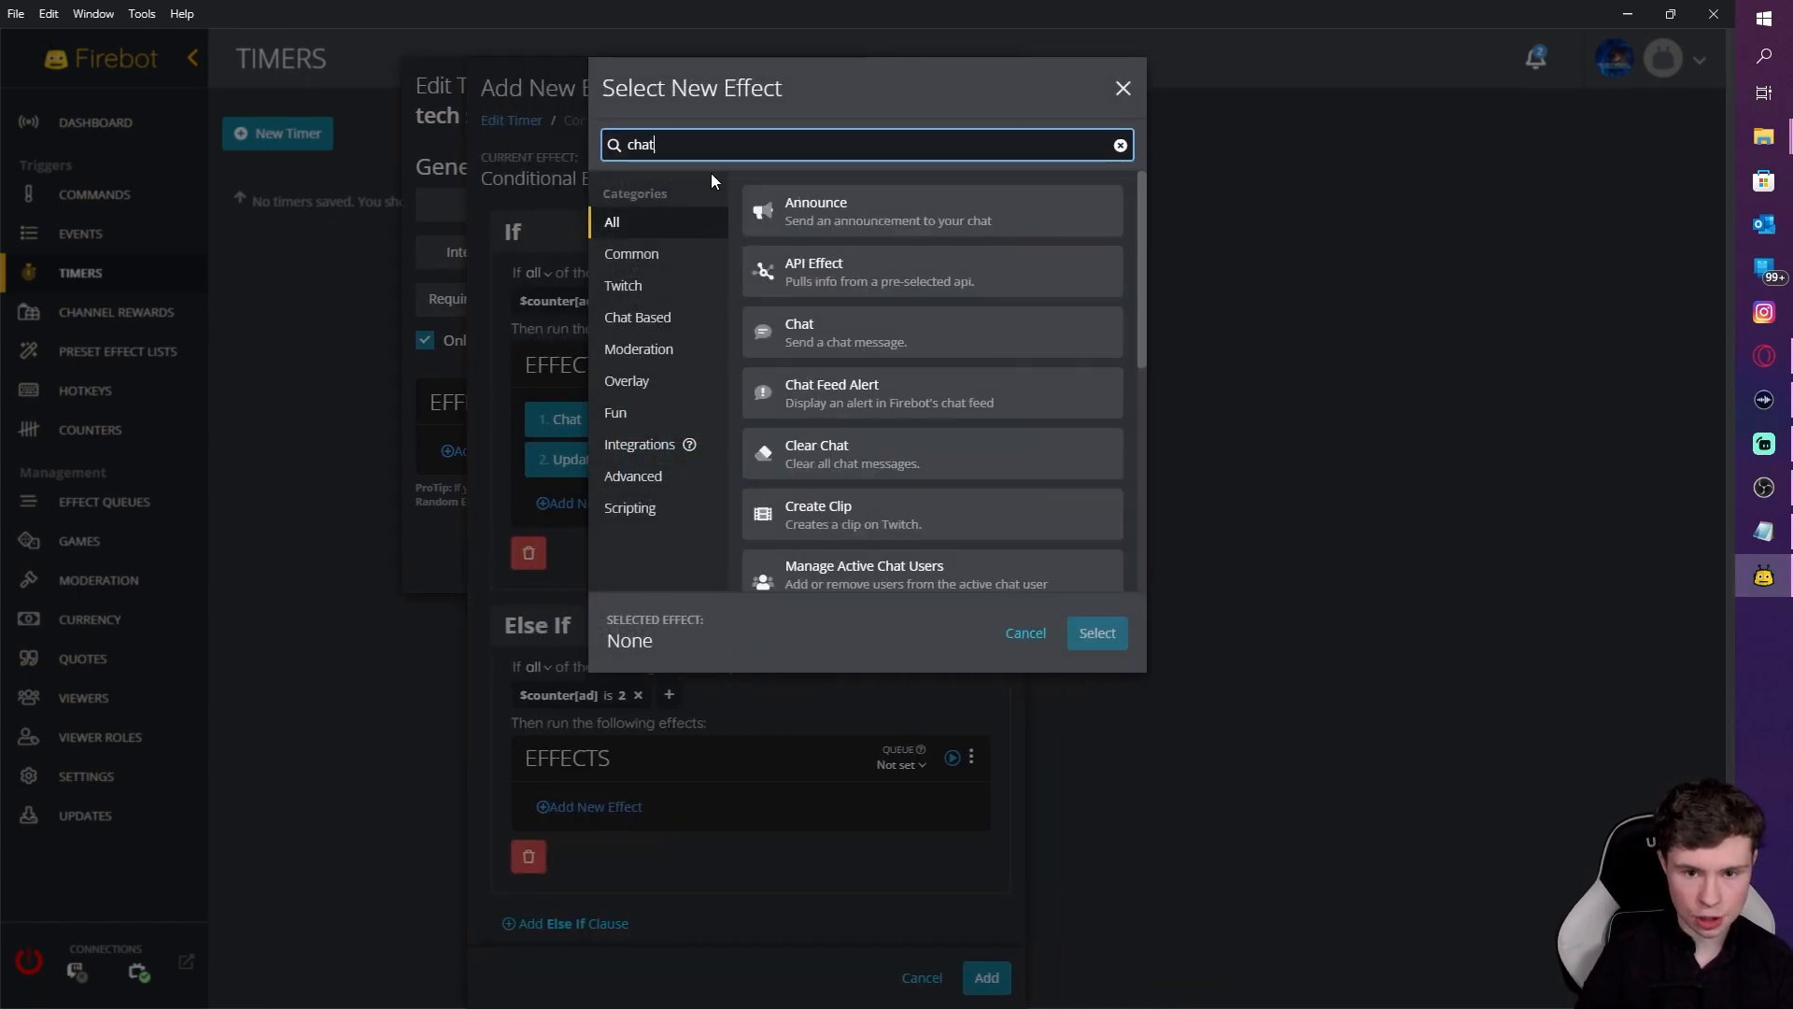
pyautogui.click(867, 334)
pyautogui.click(1093, 633)
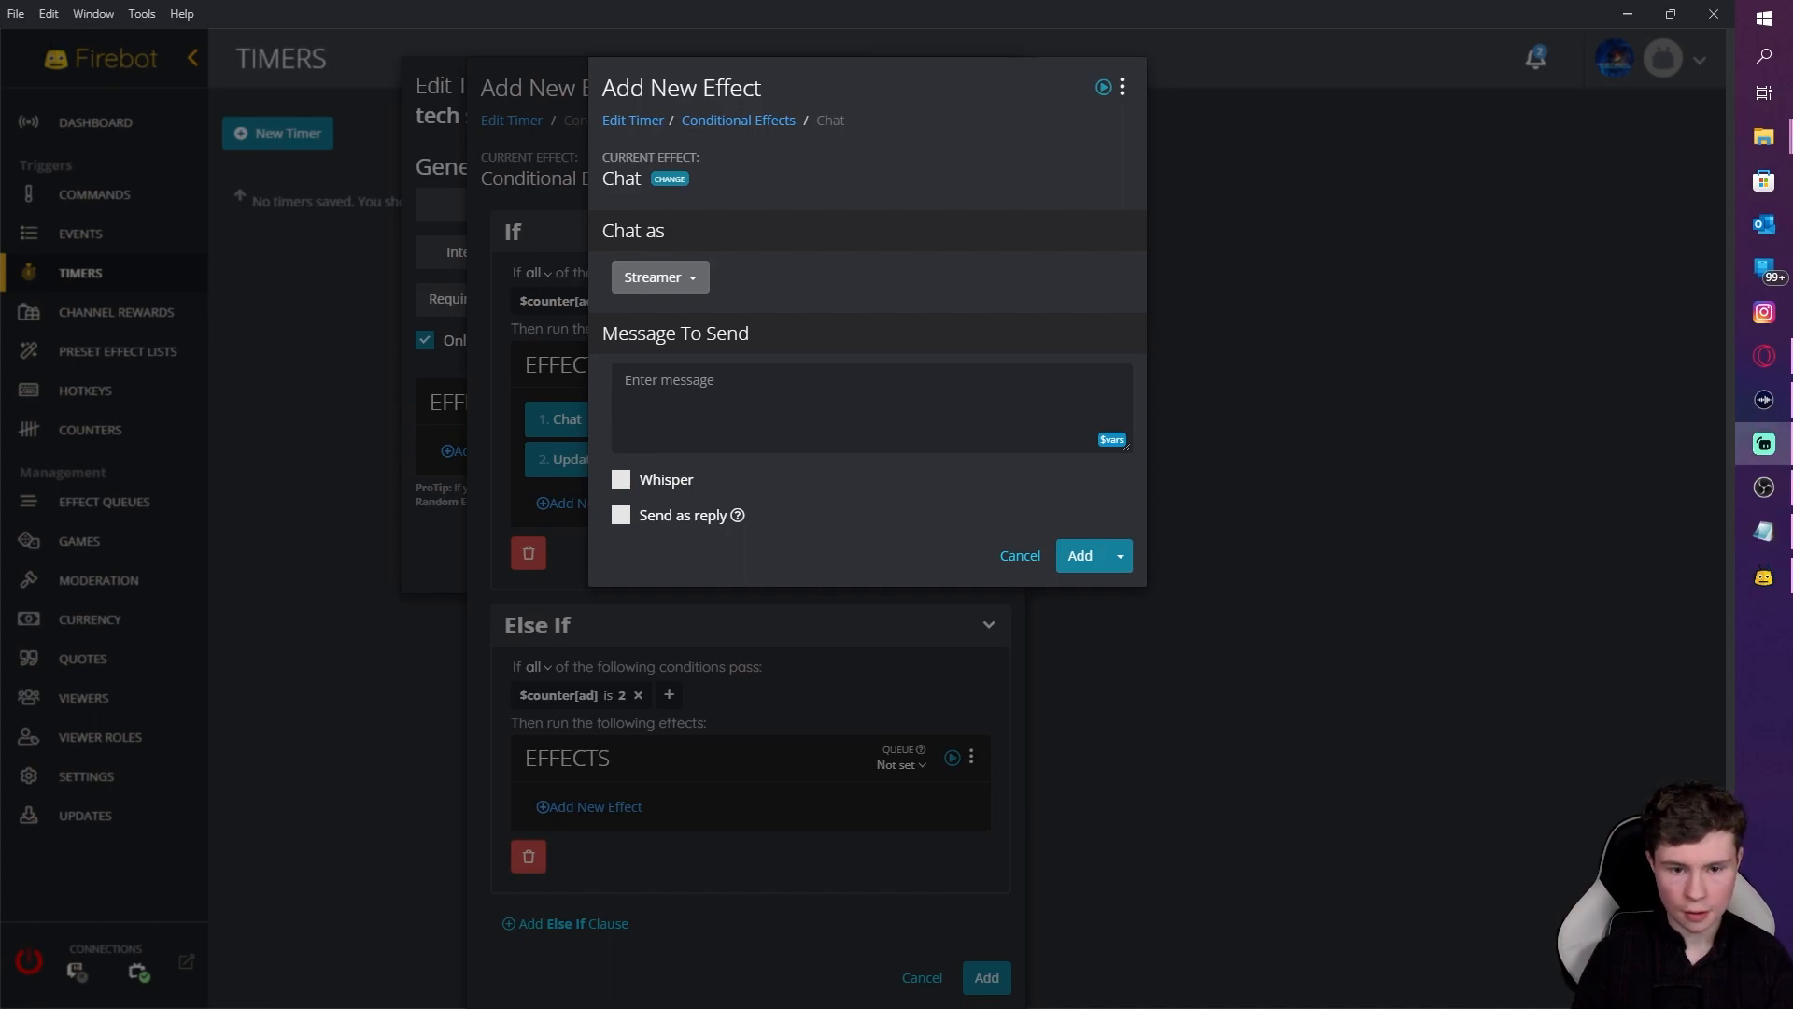
pyautogui.click(728, 392)
pyautogui.write('For more updates you can follow me on Twitter: https://twitter.com/henryhooha & Facebook: https://www.facebook.com/henryhooha.twitch')
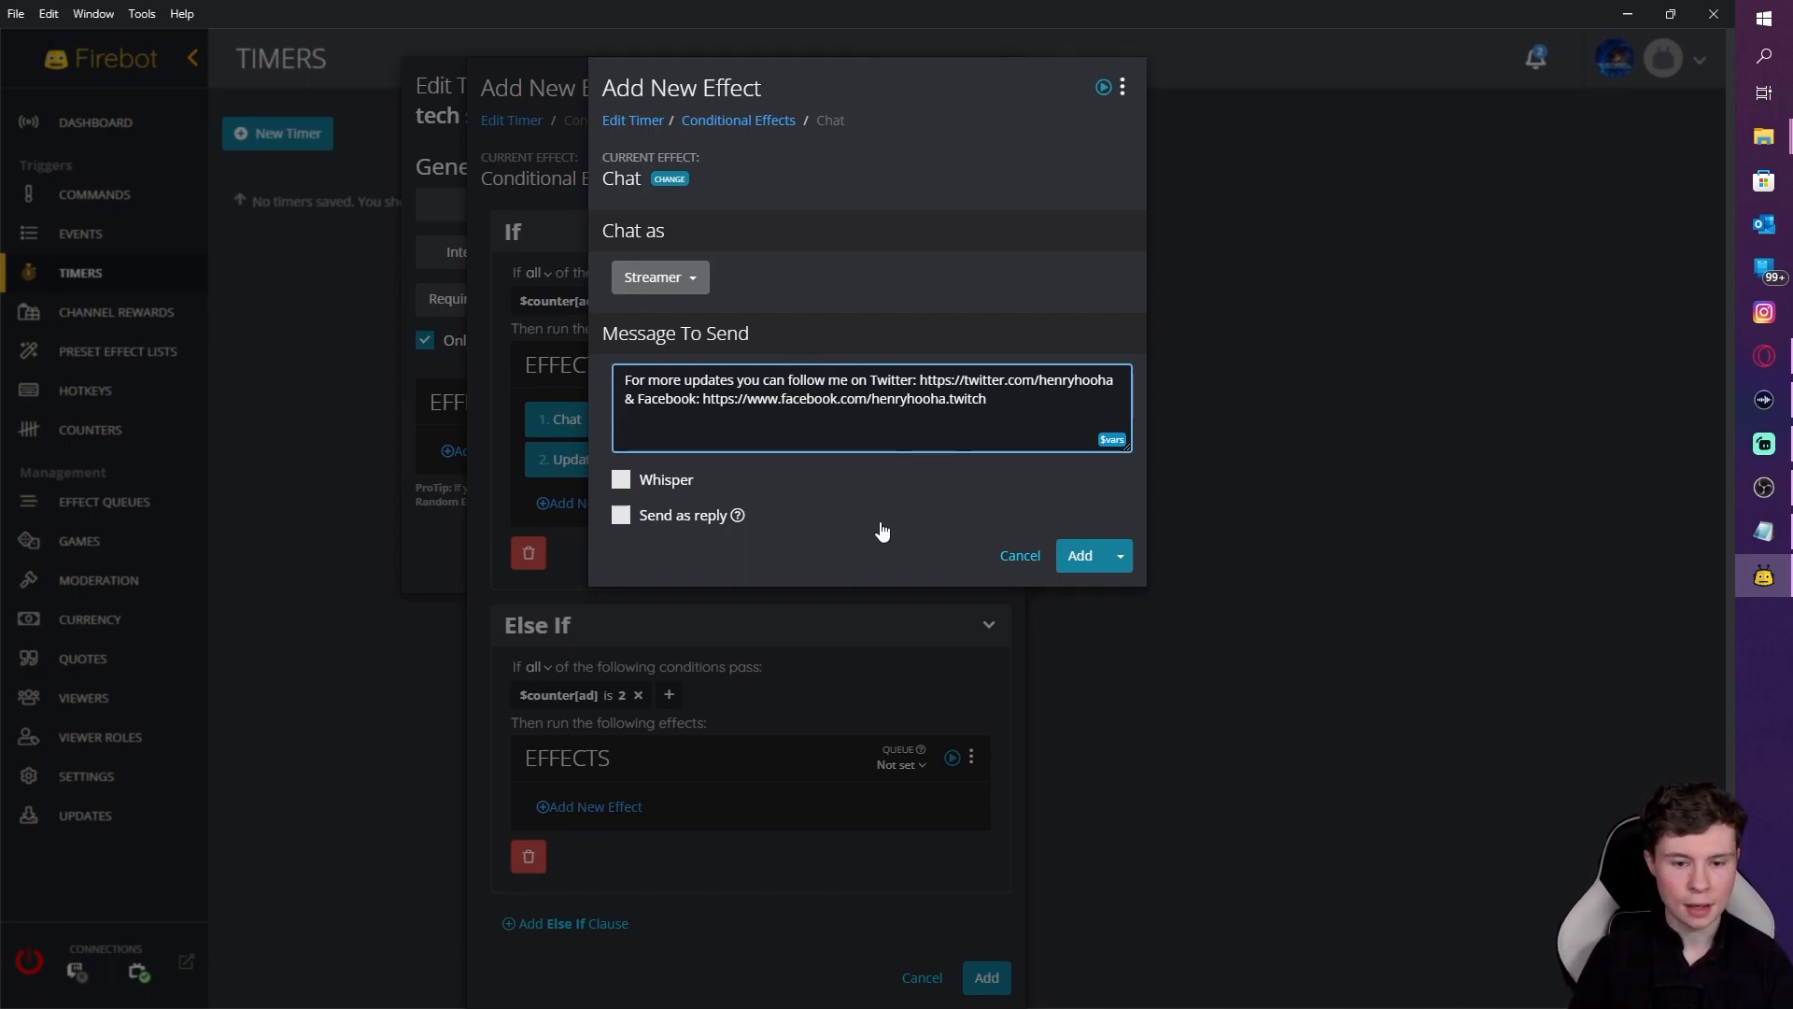
pyautogui.click(1080, 557)
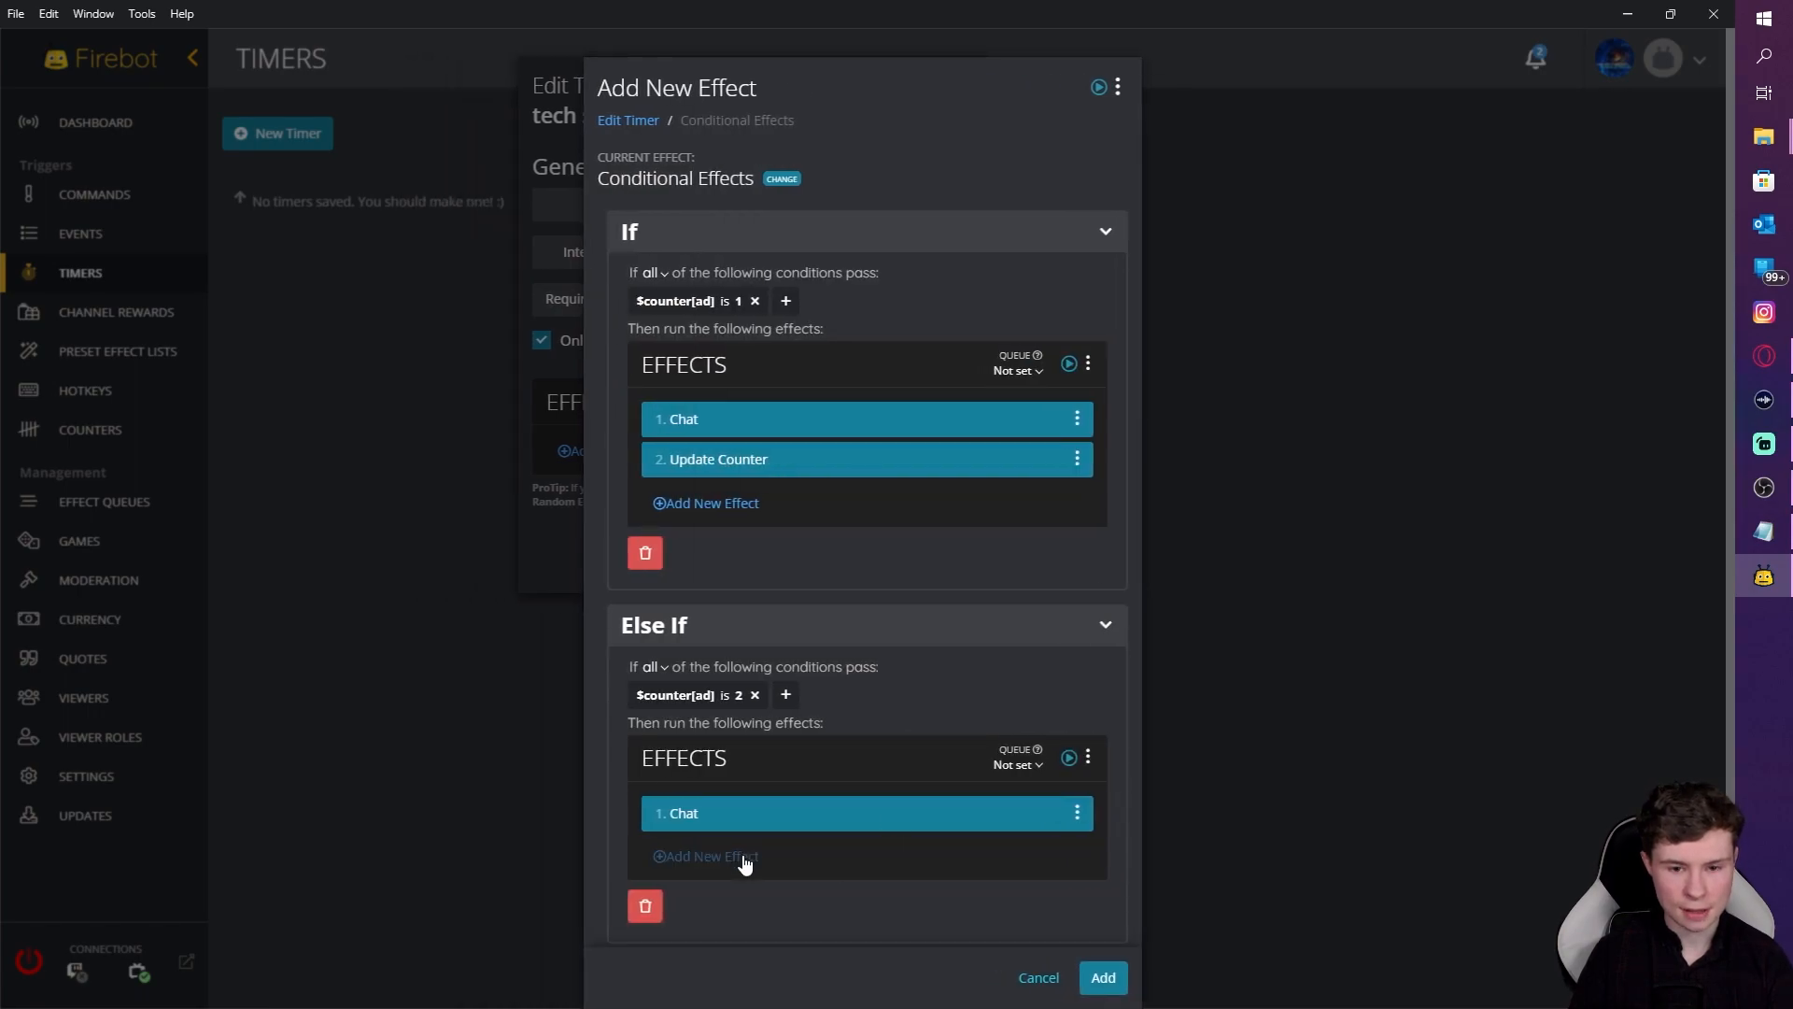
# Step: Add an Update Counter effect to the Else If branch that increments the ad counter by 1
pyautogui.click(745, 861)
pyautogui.write('updat')
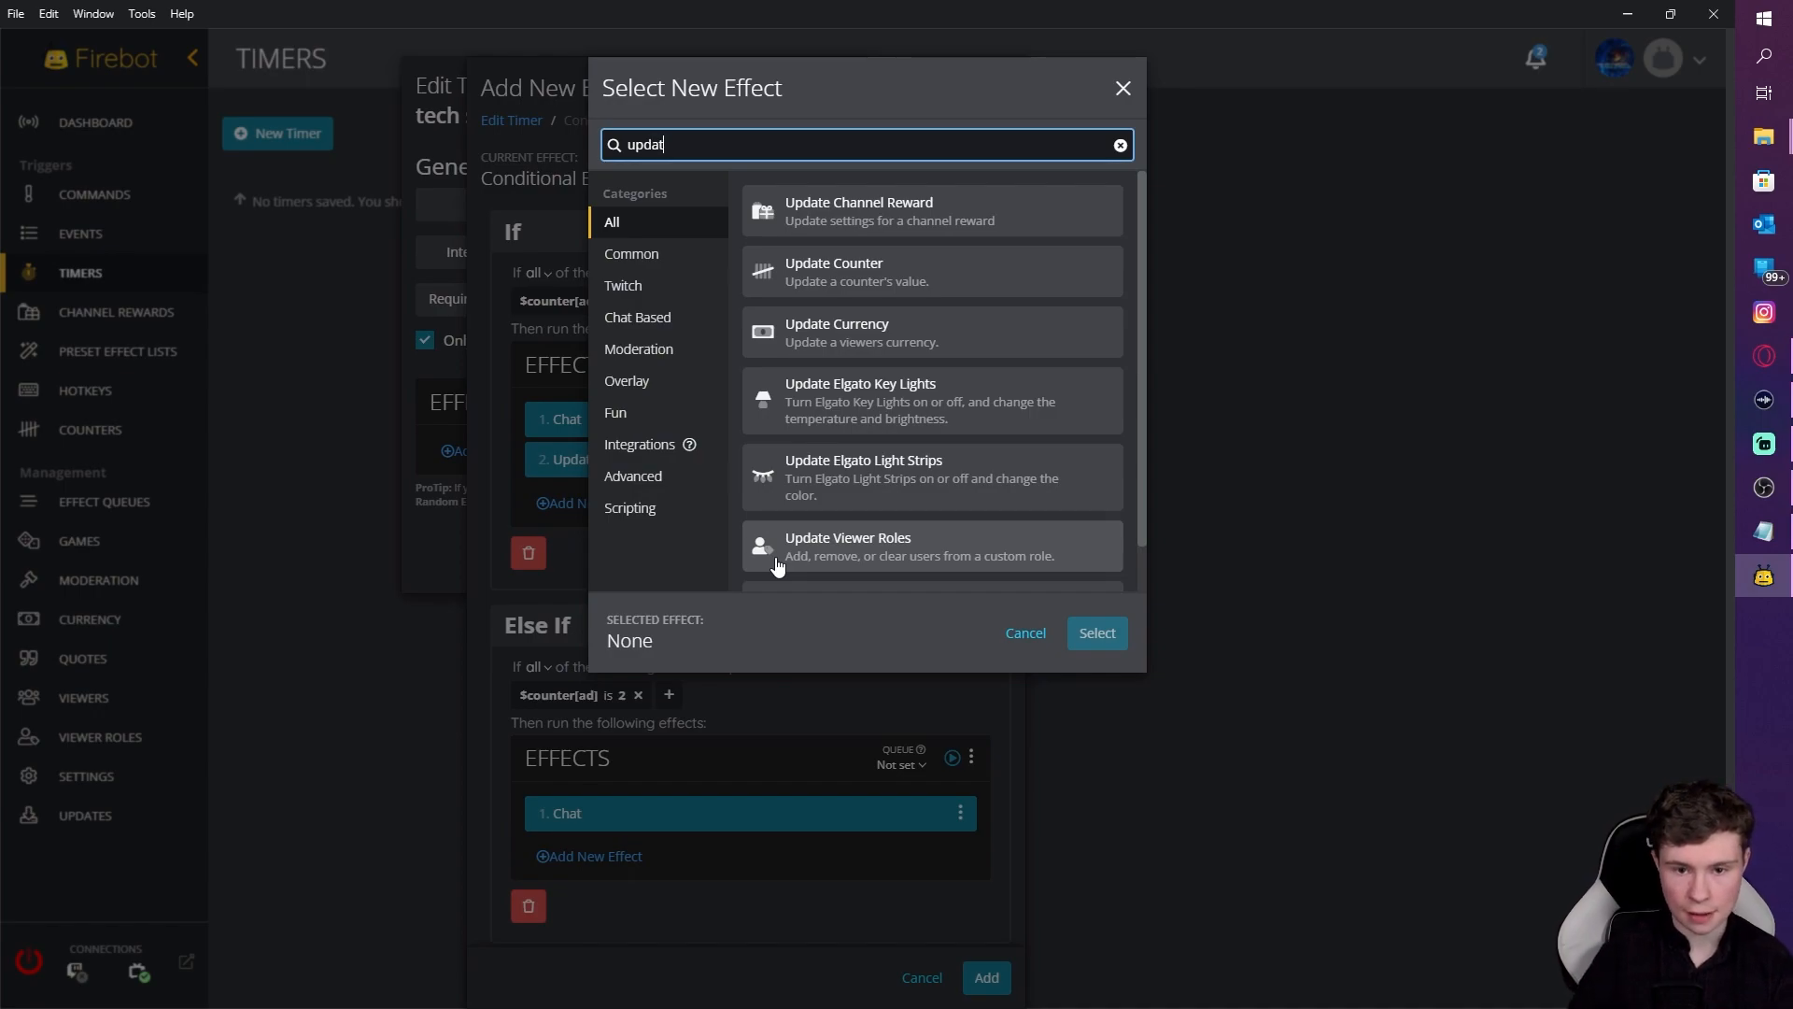
pyautogui.click(878, 277)
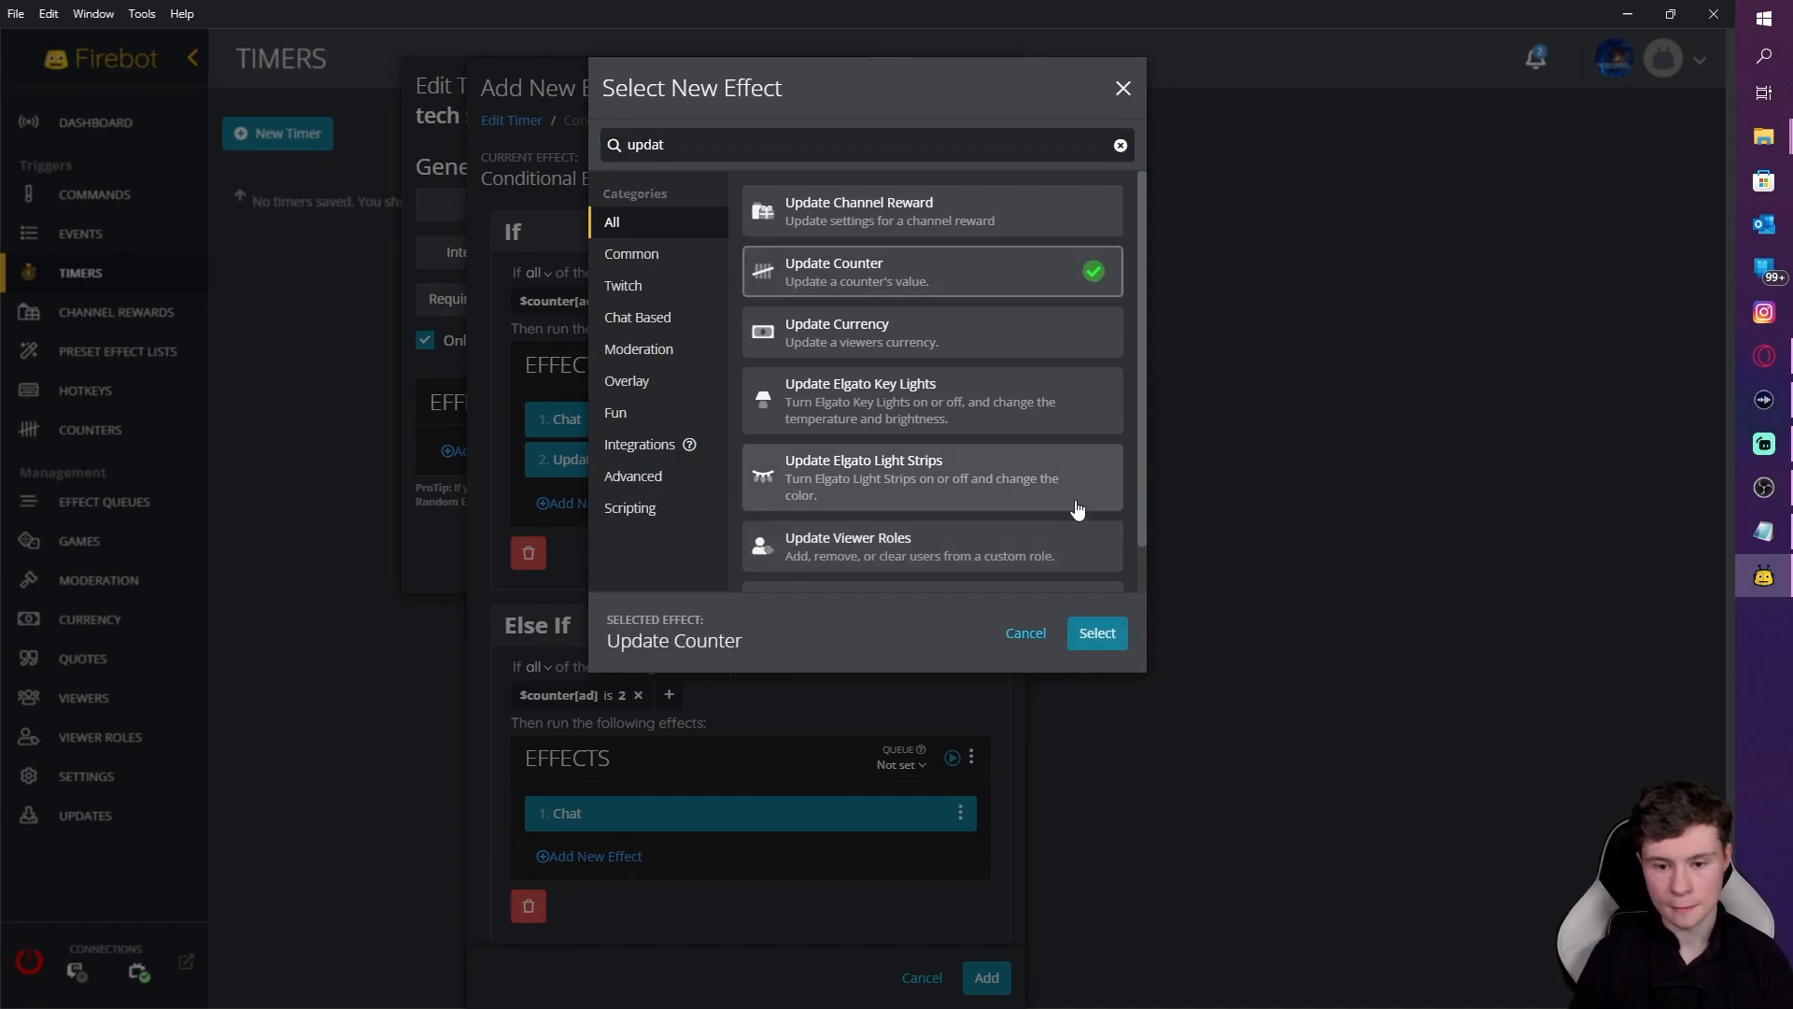
pyautogui.click(1097, 634)
pyautogui.click(695, 283)
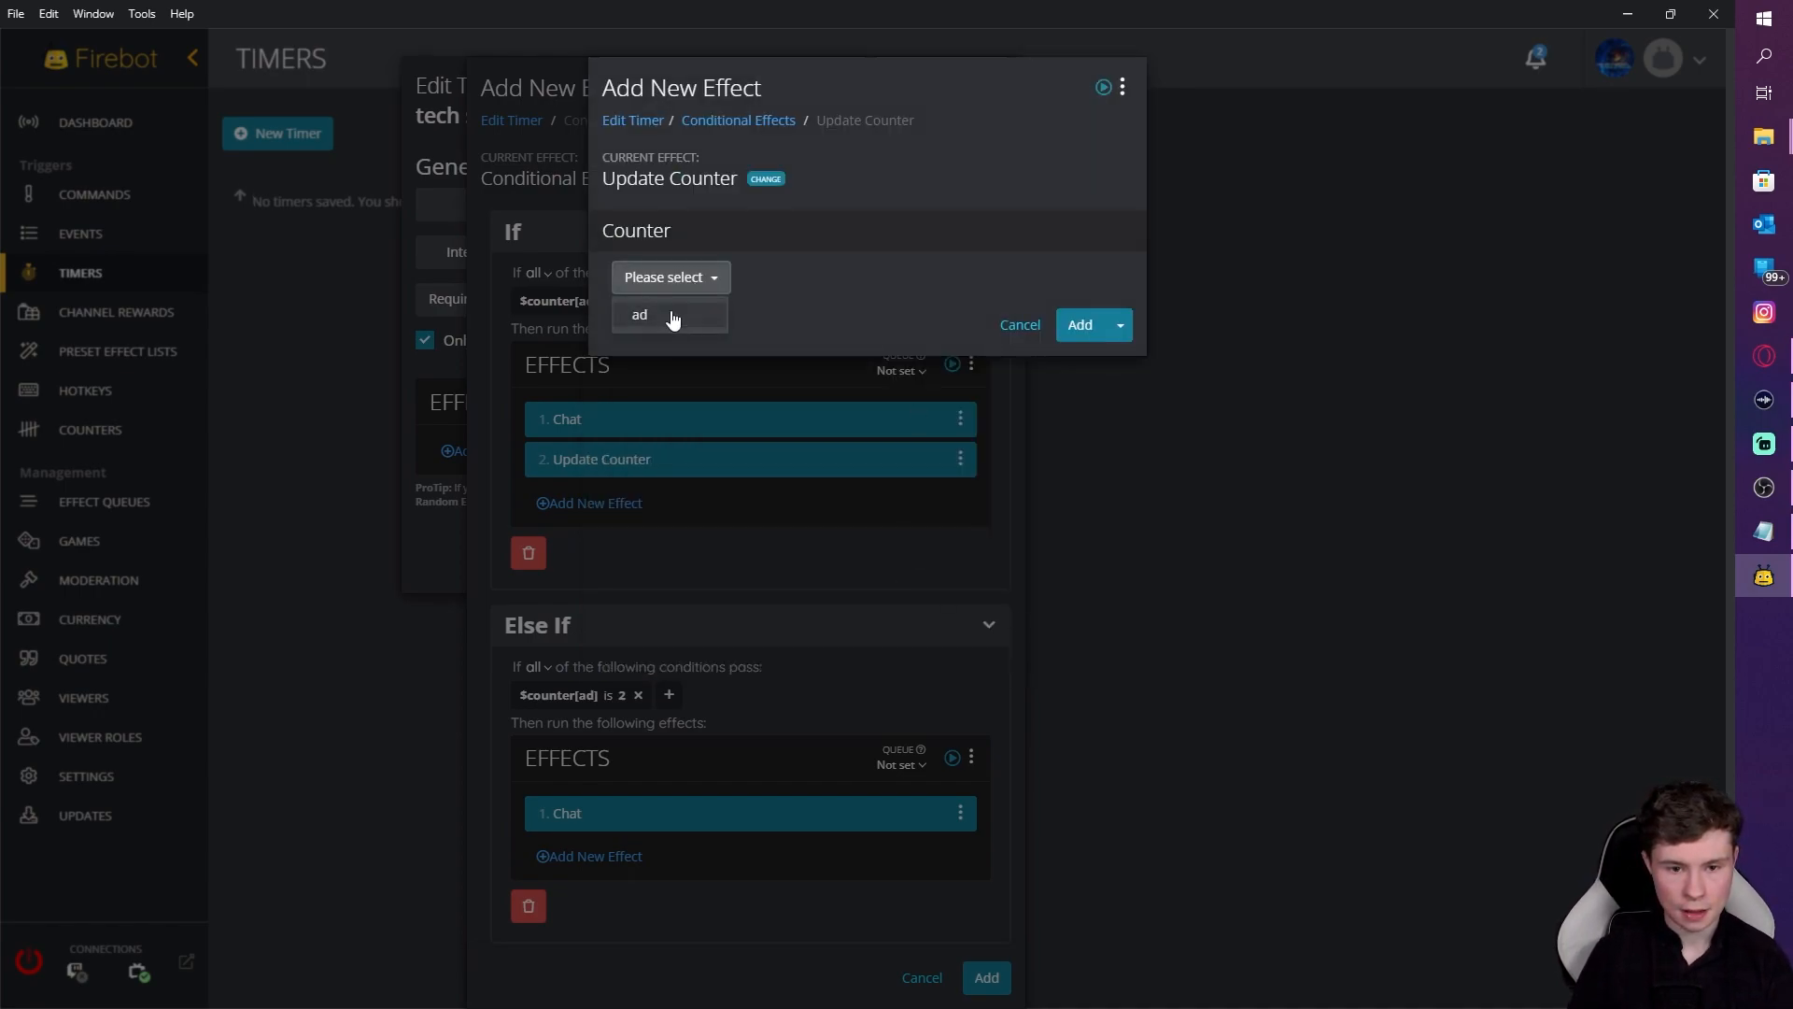
pyautogui.click(673, 318)
pyautogui.click(621, 373)
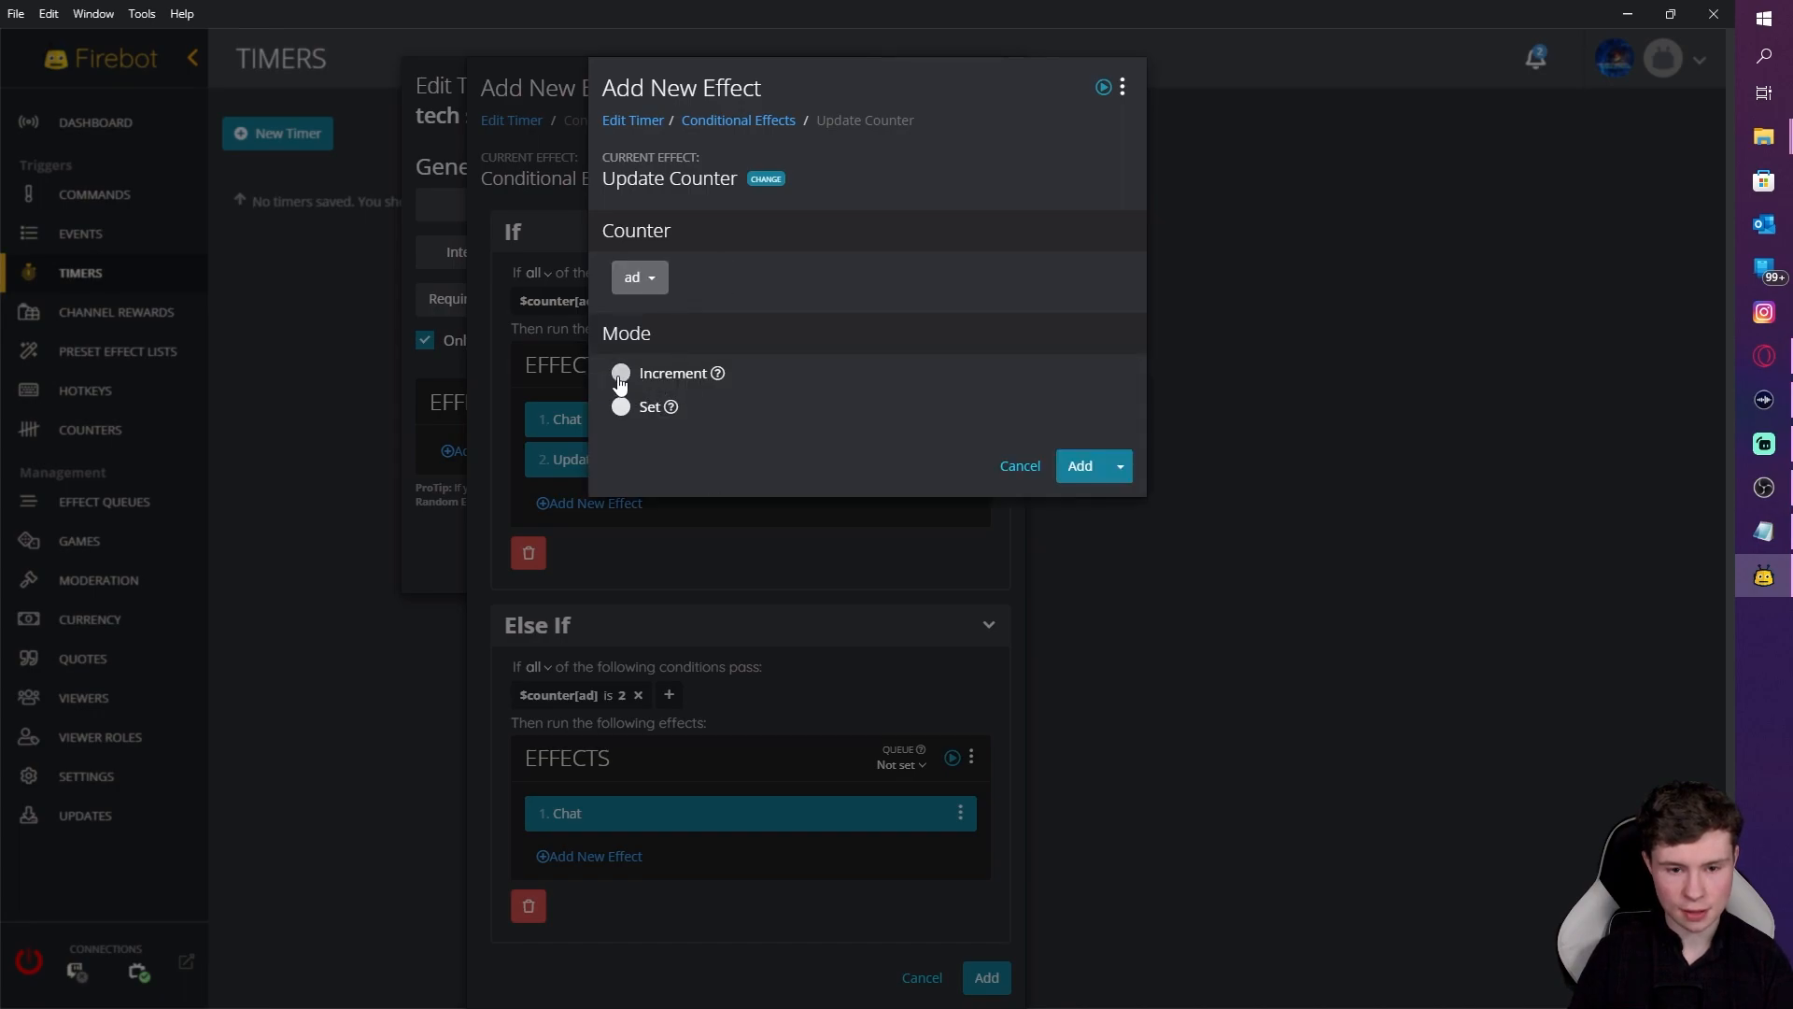
pyautogui.click(1091, 573)
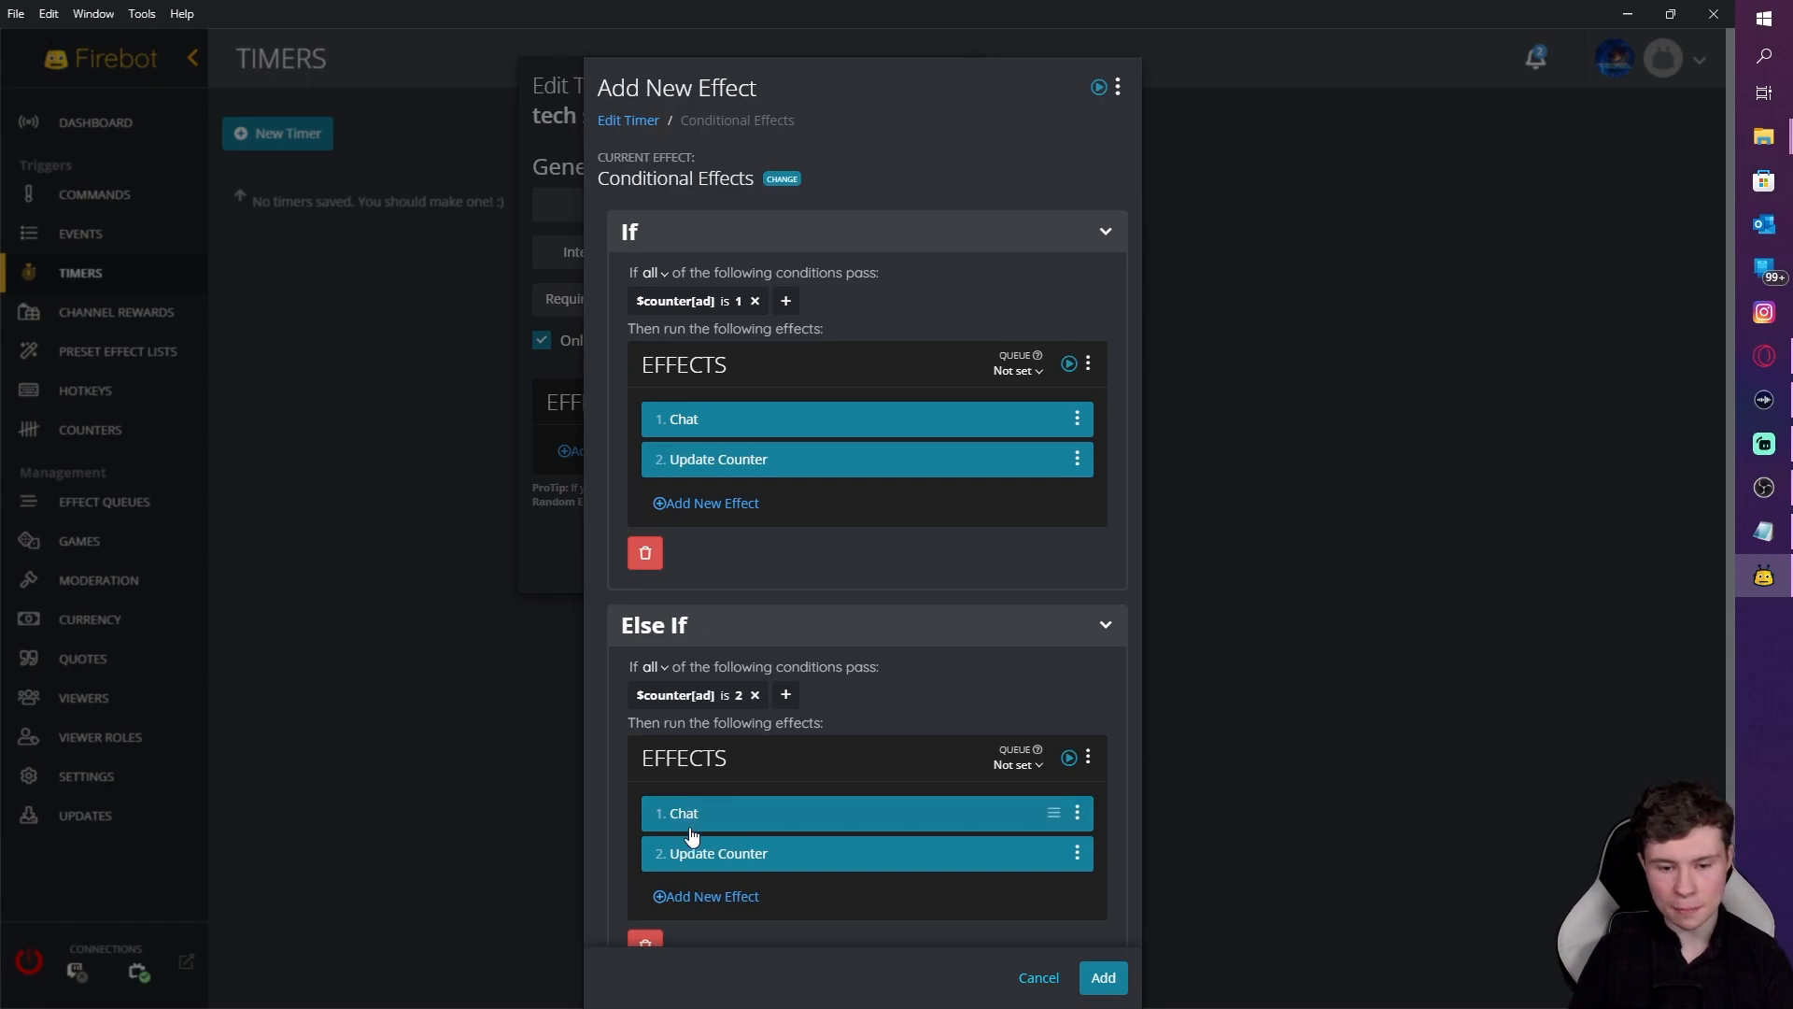
# Step: Add a second Else If clause to the conditional effects and expand it
pyautogui.scroll(-2, 926, 891)
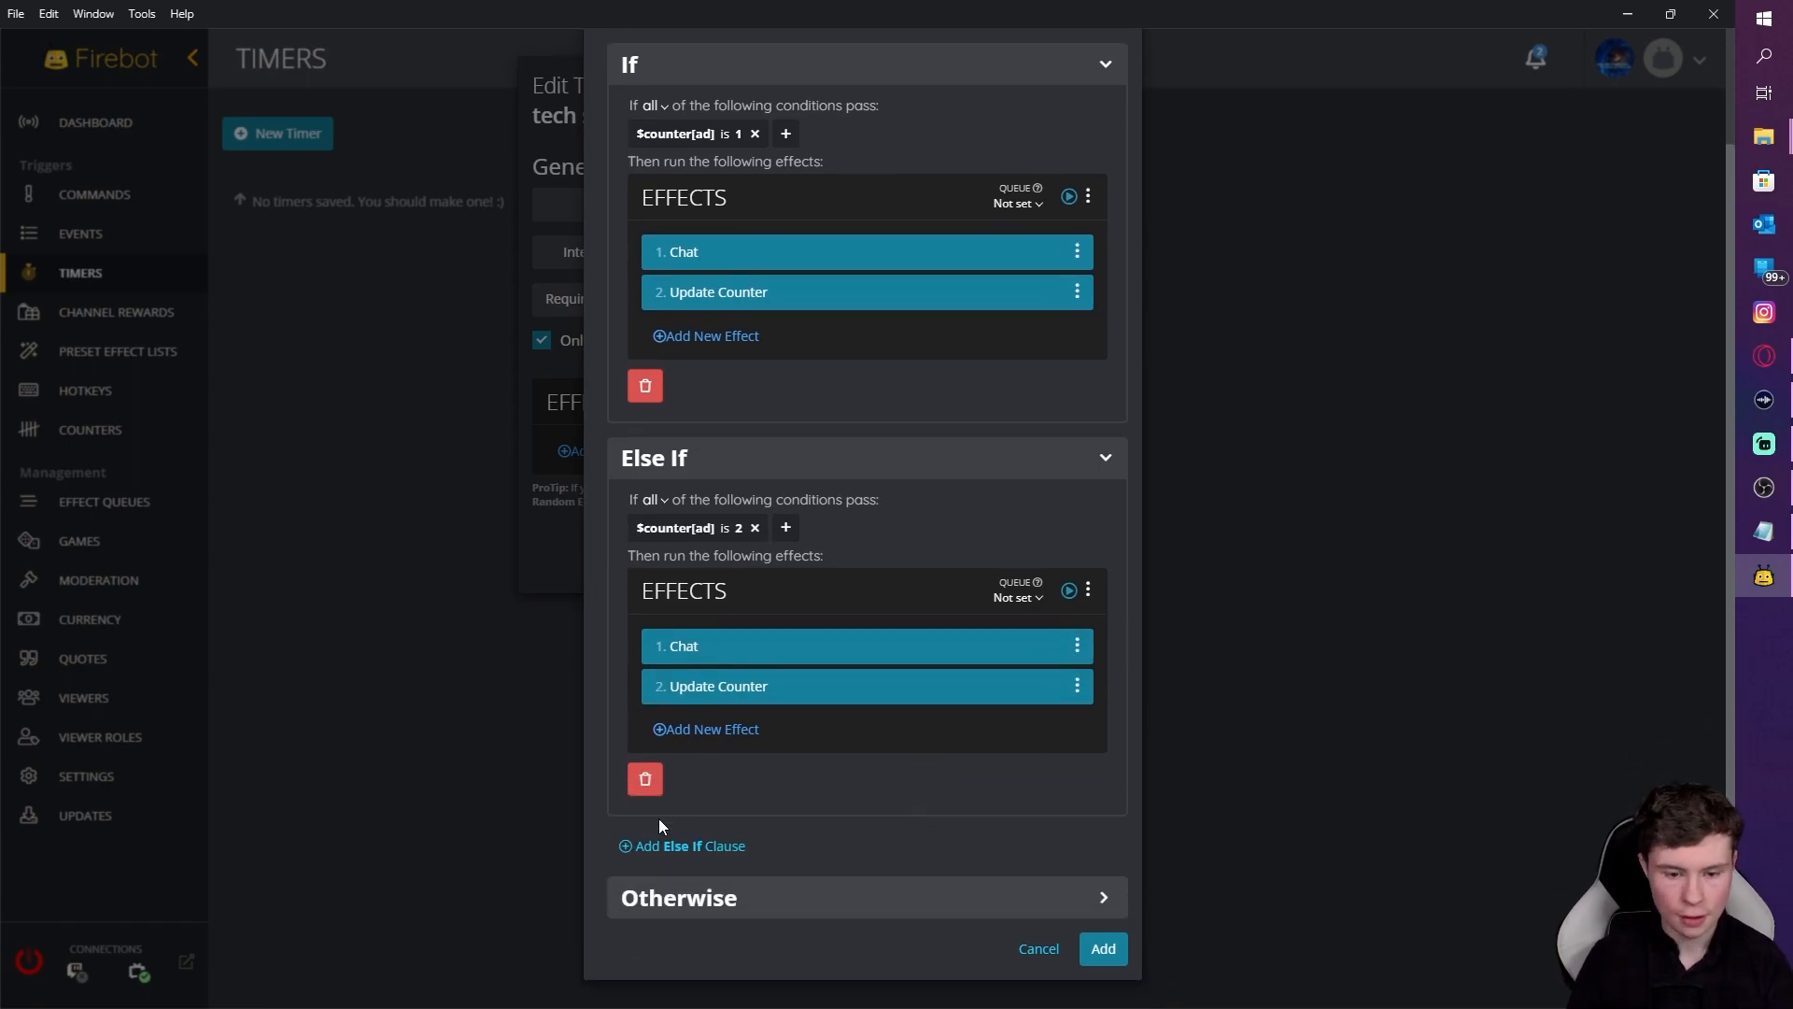
pyautogui.click(681, 867)
pyautogui.scroll(-1, 692, 714)
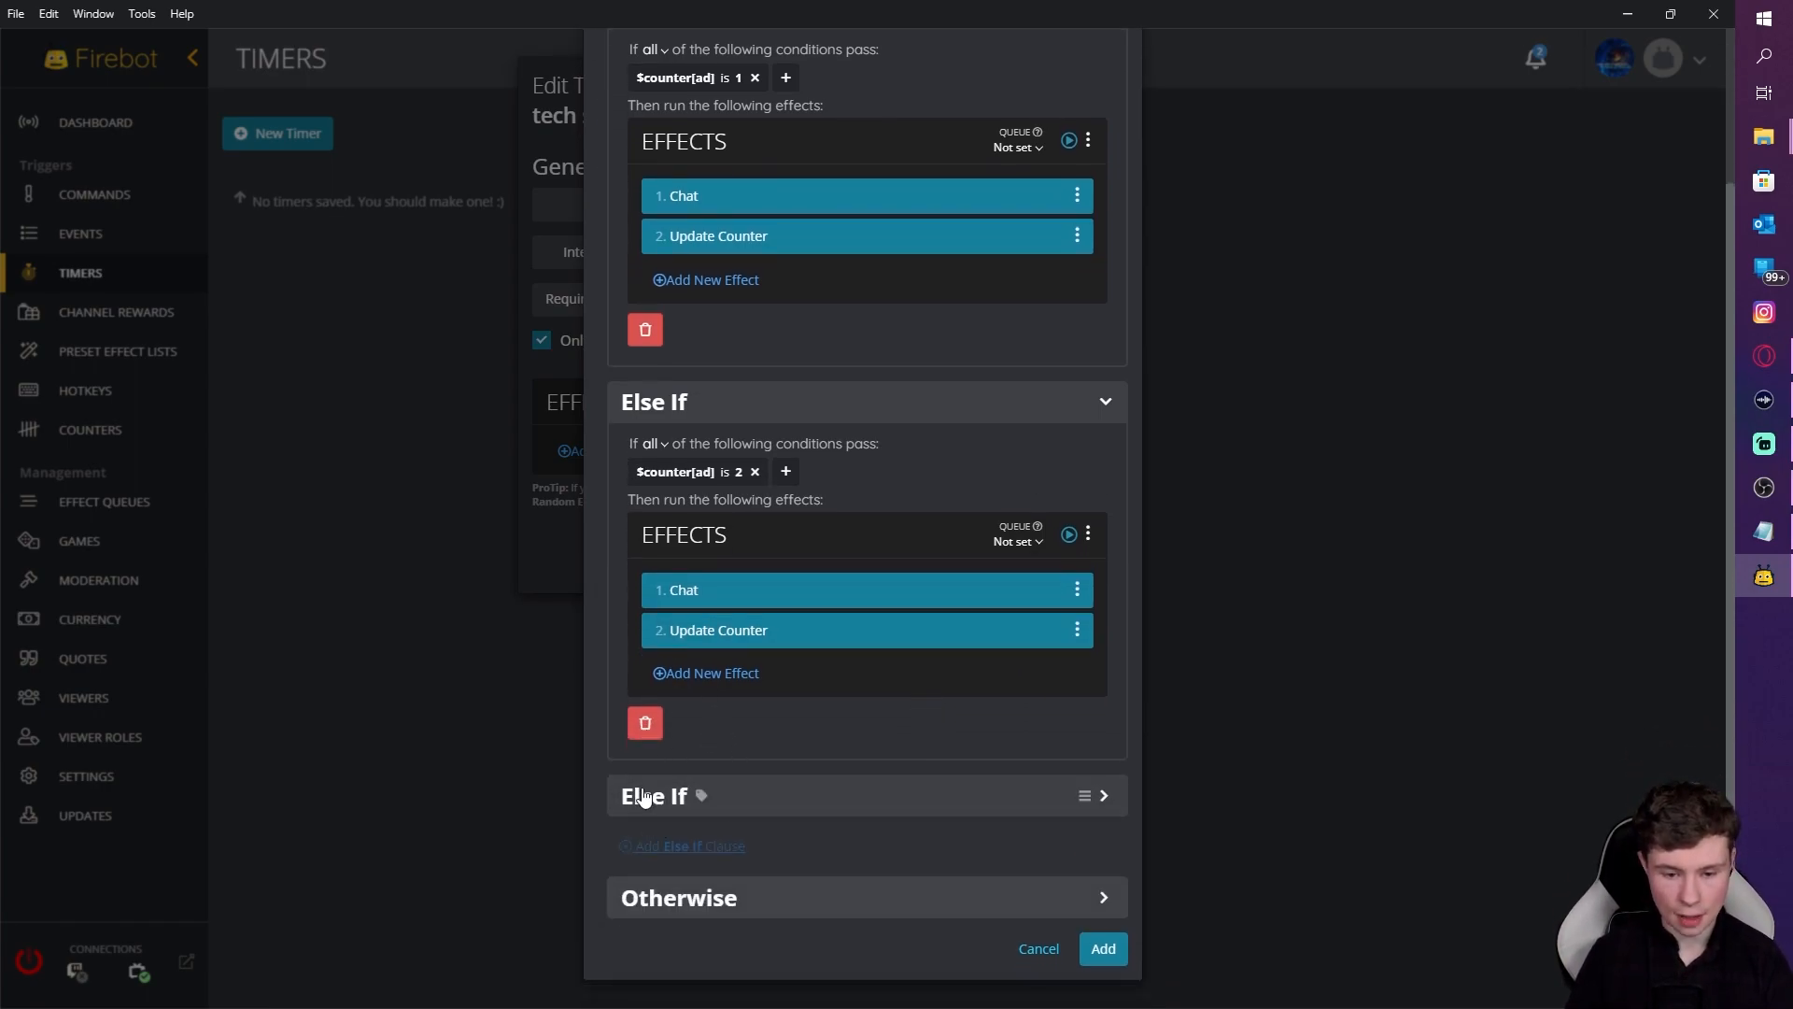
pyautogui.click(809, 796)
pyautogui.scroll(-3, 809, 799)
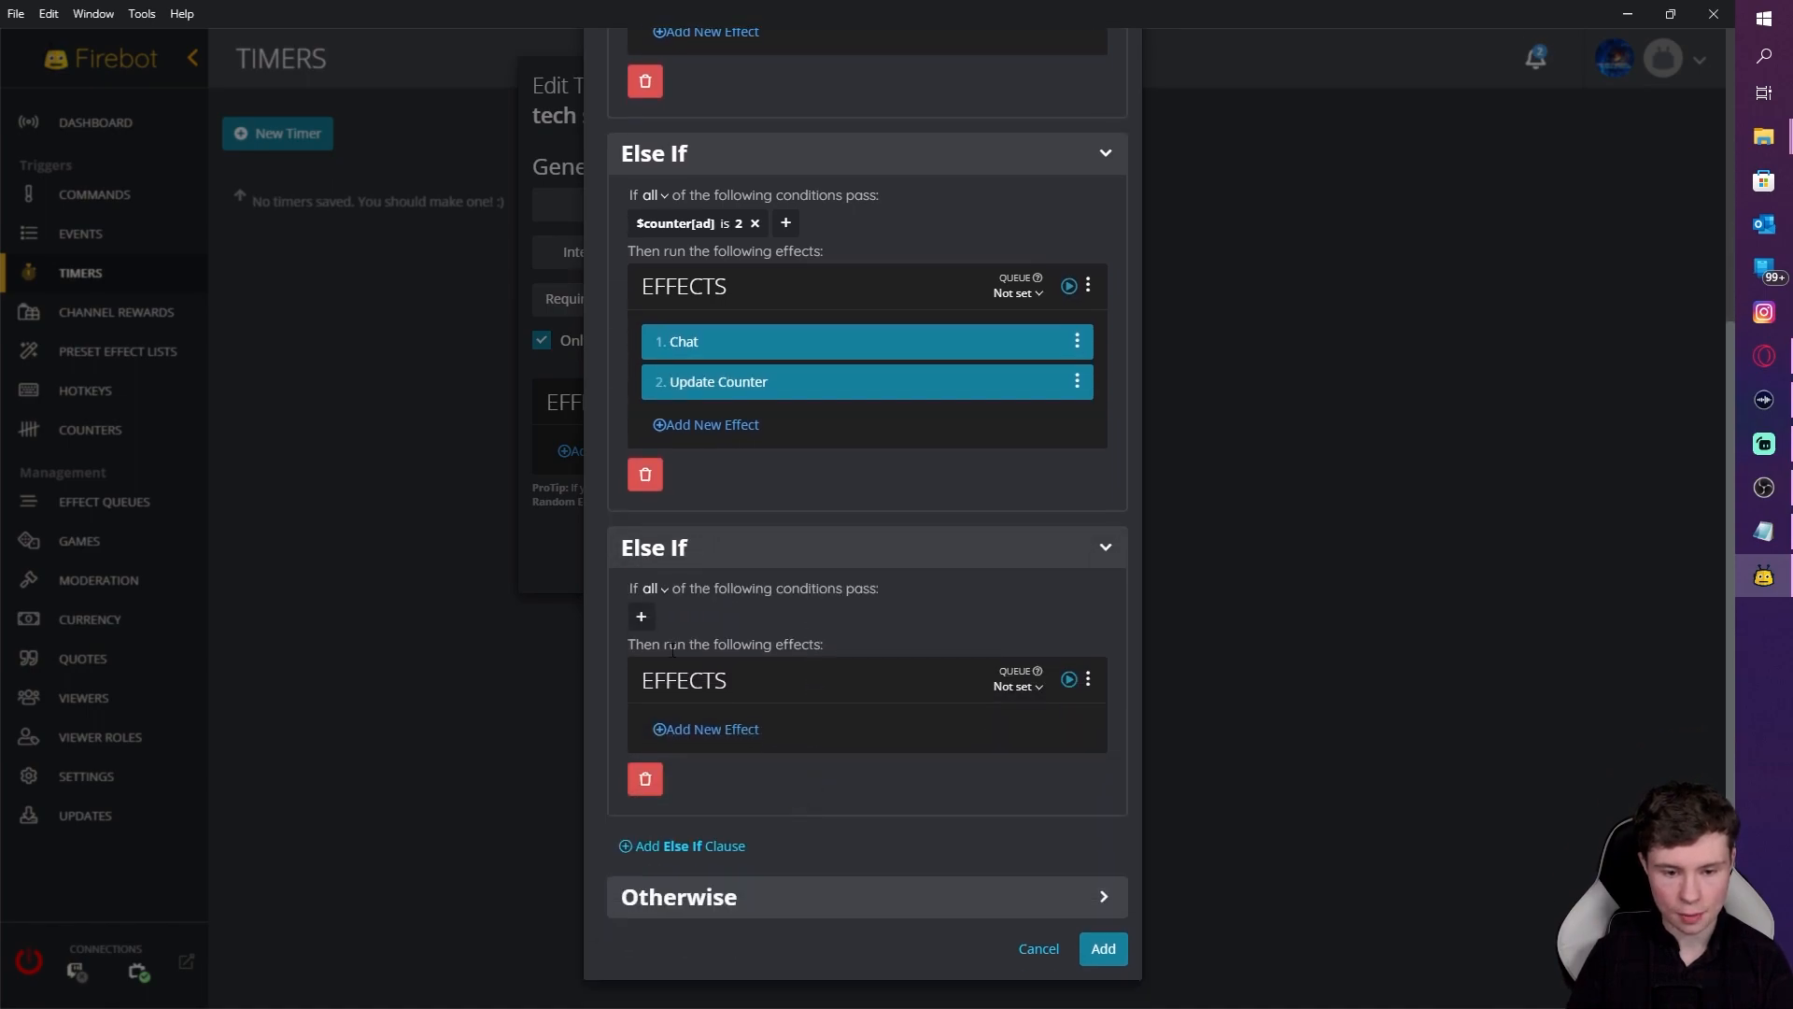
# Step: Give the new clause a Custom condition where $counter[ad] is 3, and save it
pyautogui.click(644, 619)
pyautogui.click(710, 157)
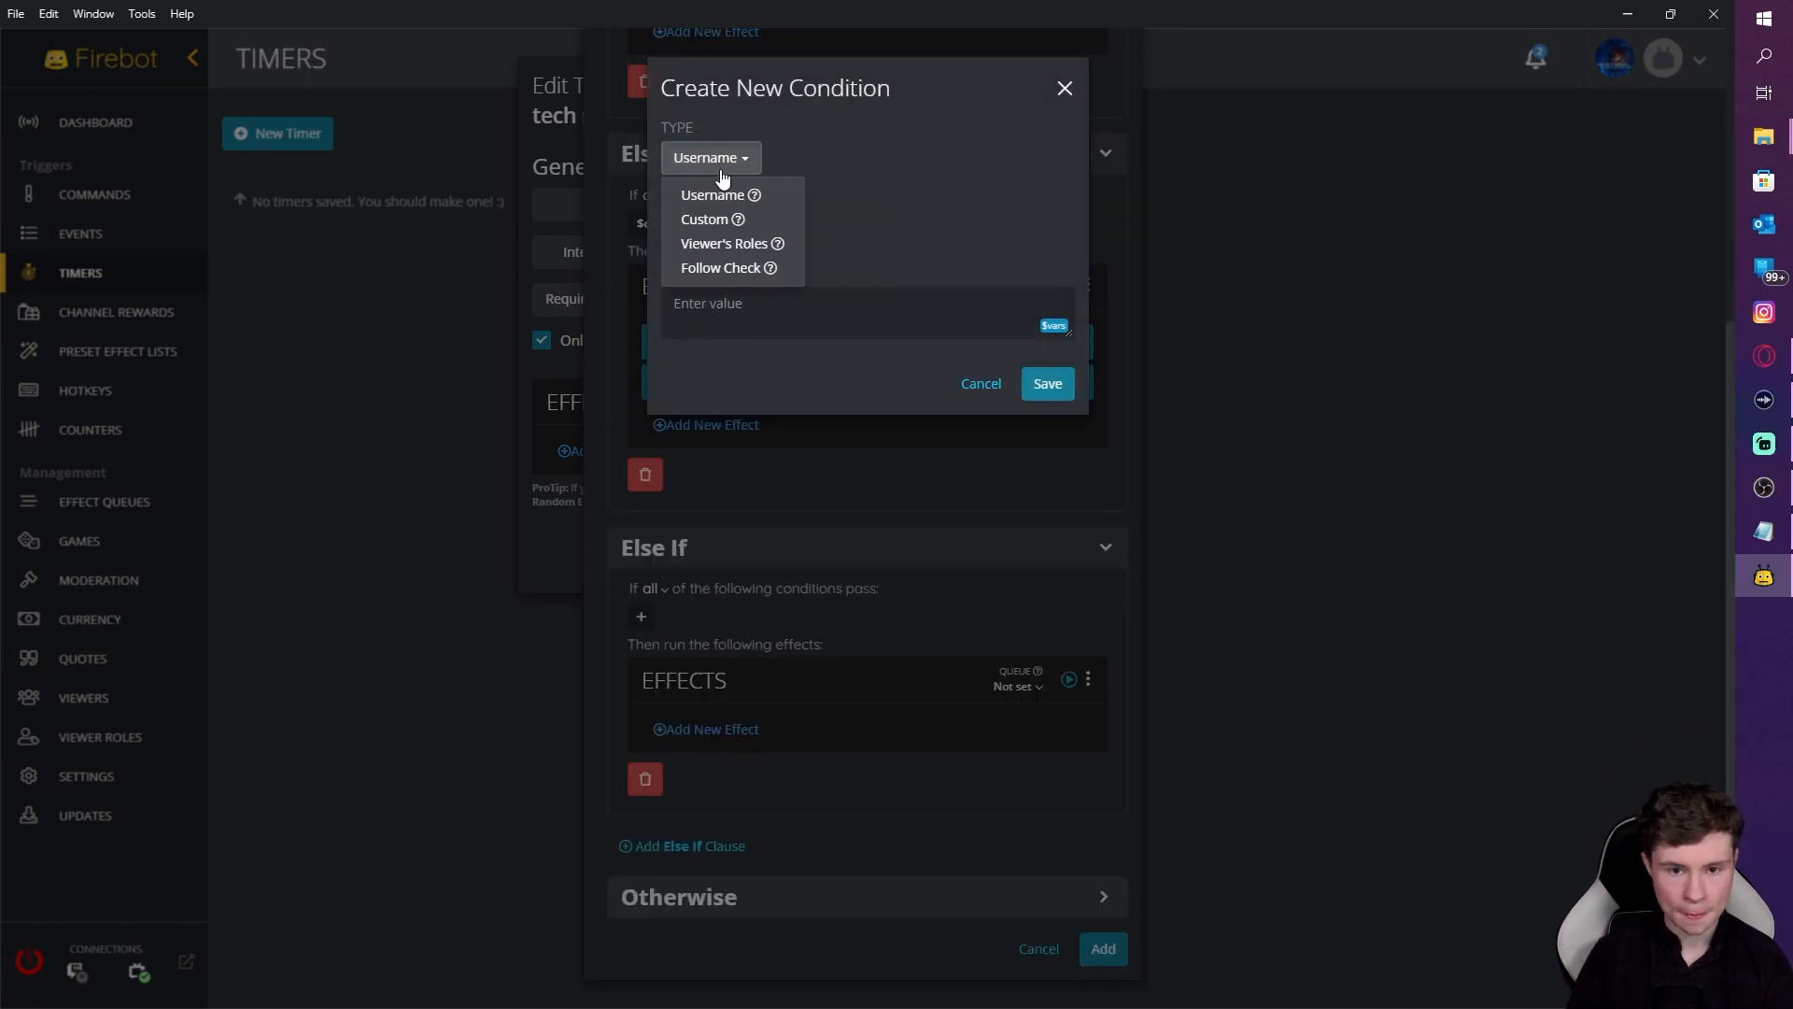
pyautogui.click(731, 218)
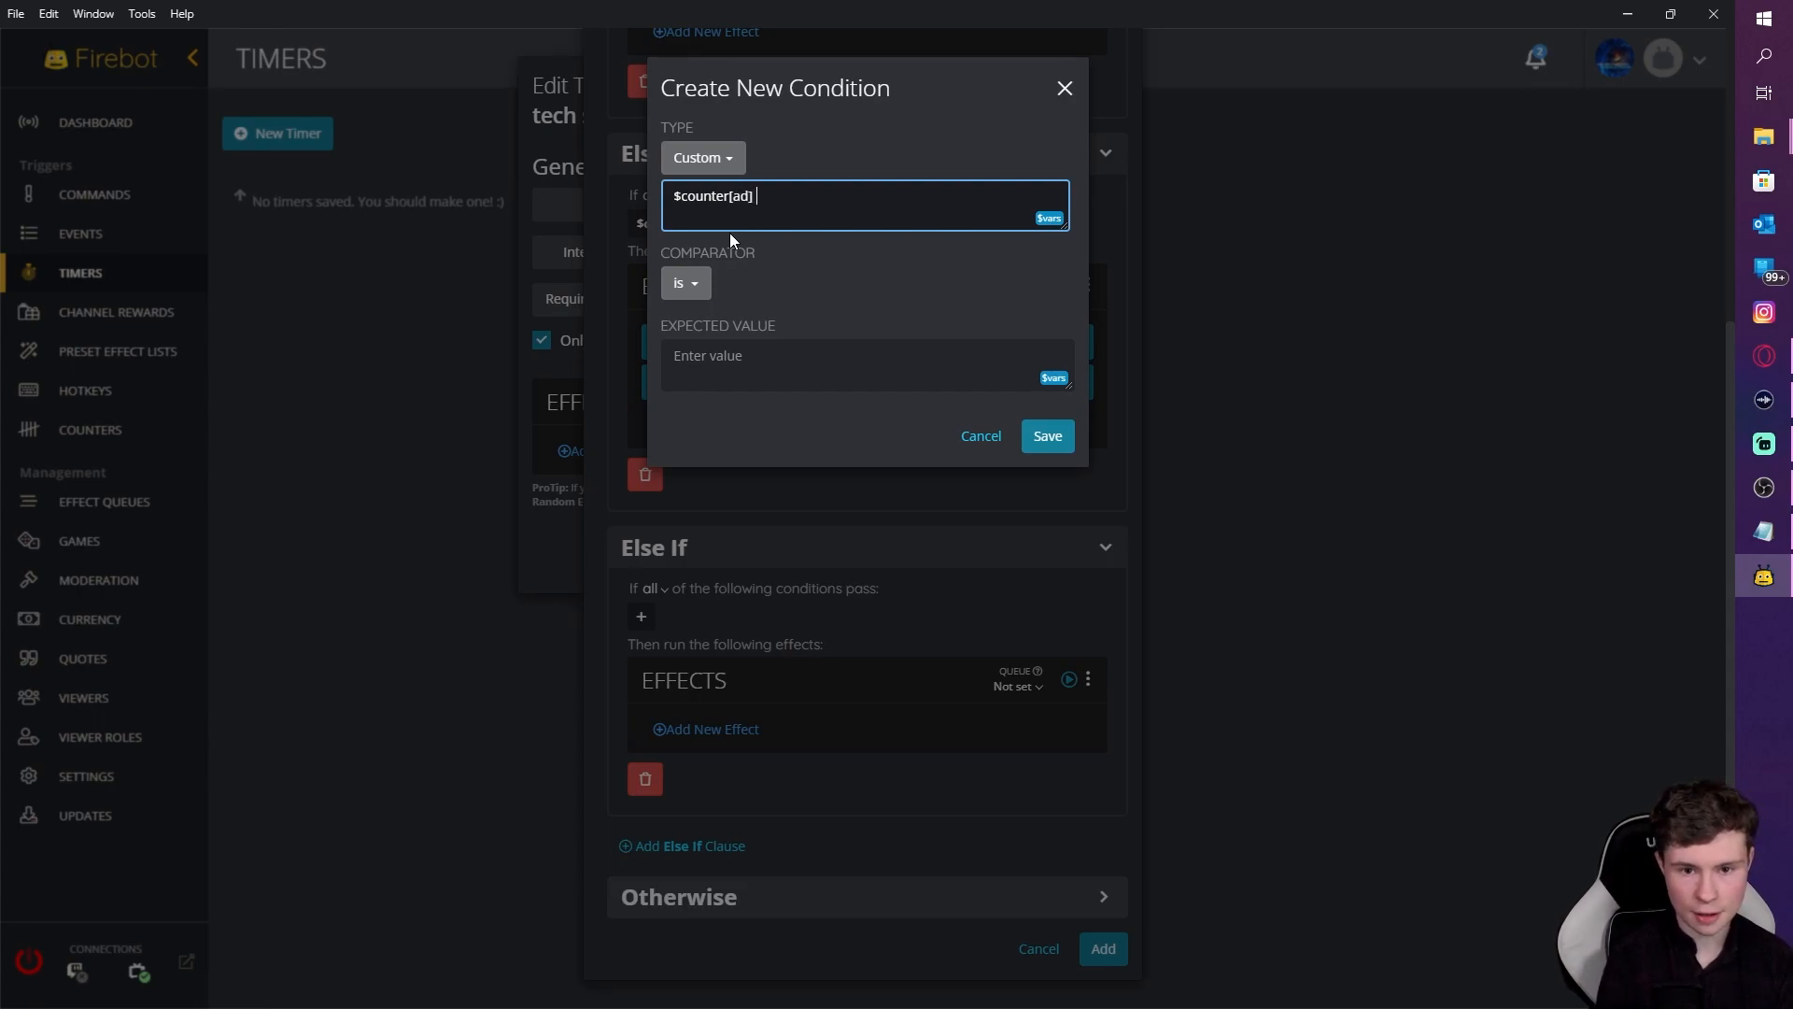
pyautogui.click(761, 371)
pyautogui.write('3')
pyautogui.click(1047, 436)
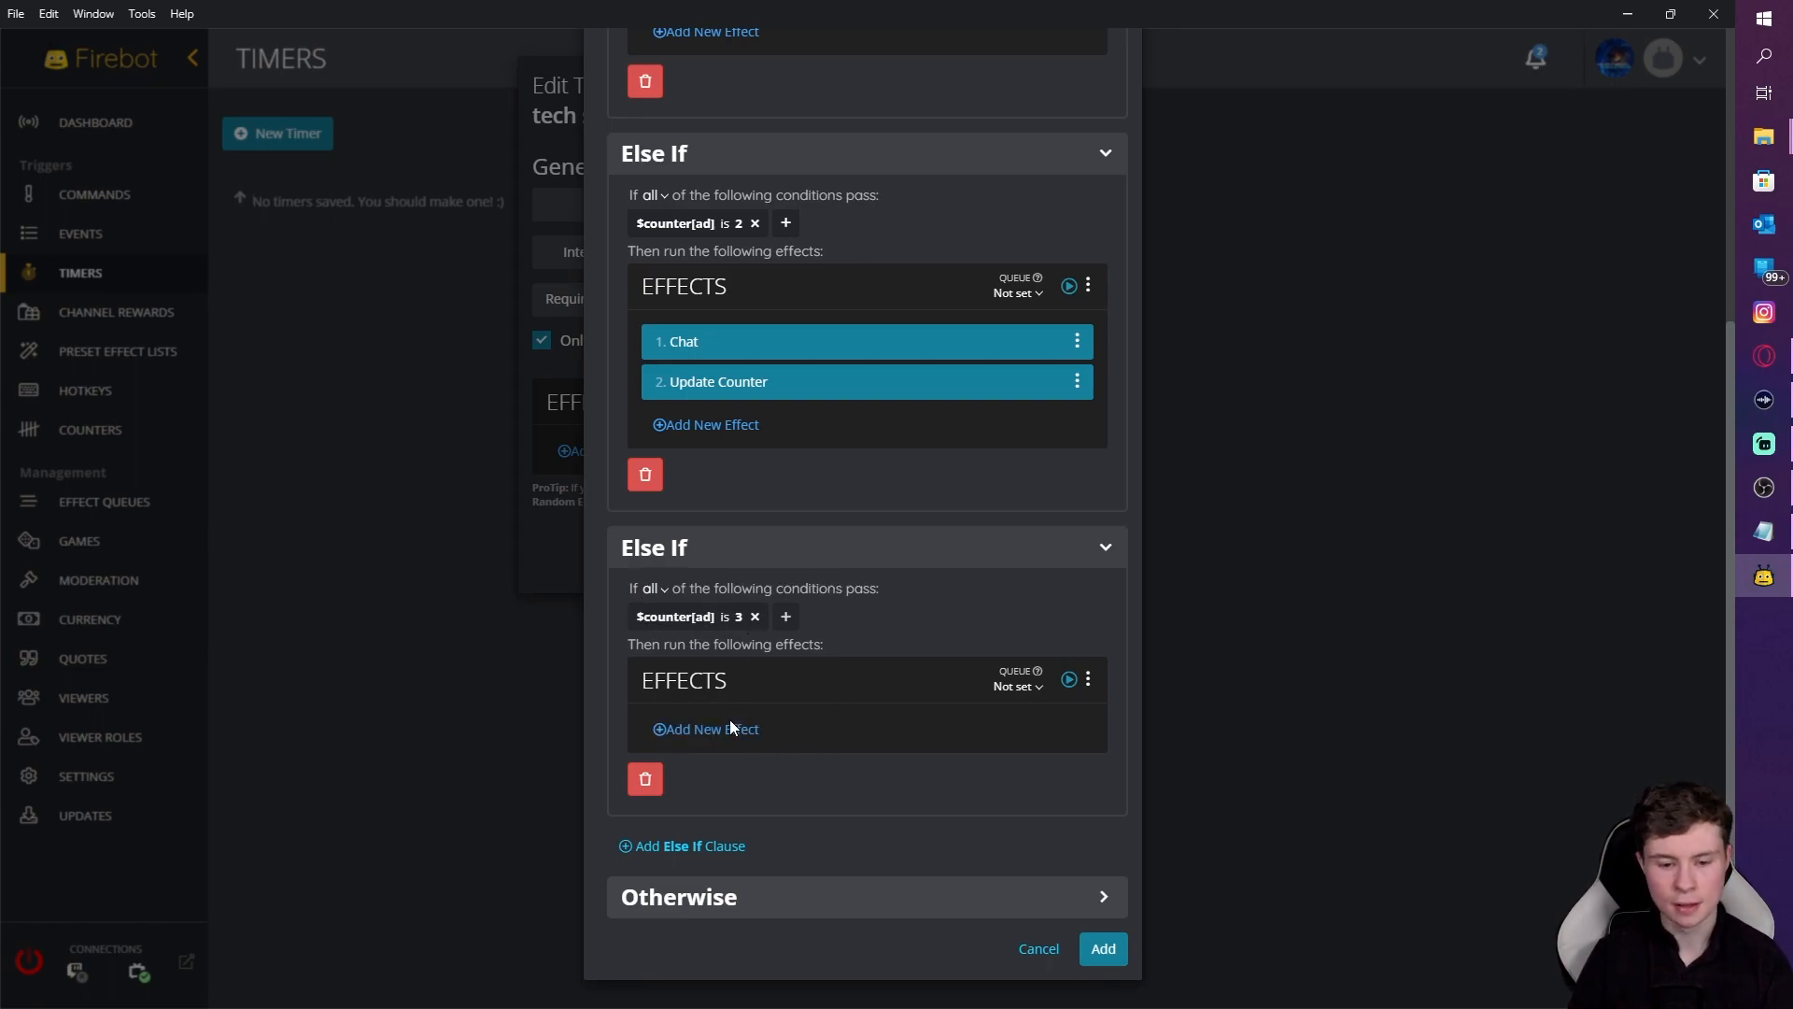
pyautogui.click(706, 730)
# Step: Add a Chat effect with the message 'example' to the $counter[ad] is 3 branch
pyautogui.write('chat')
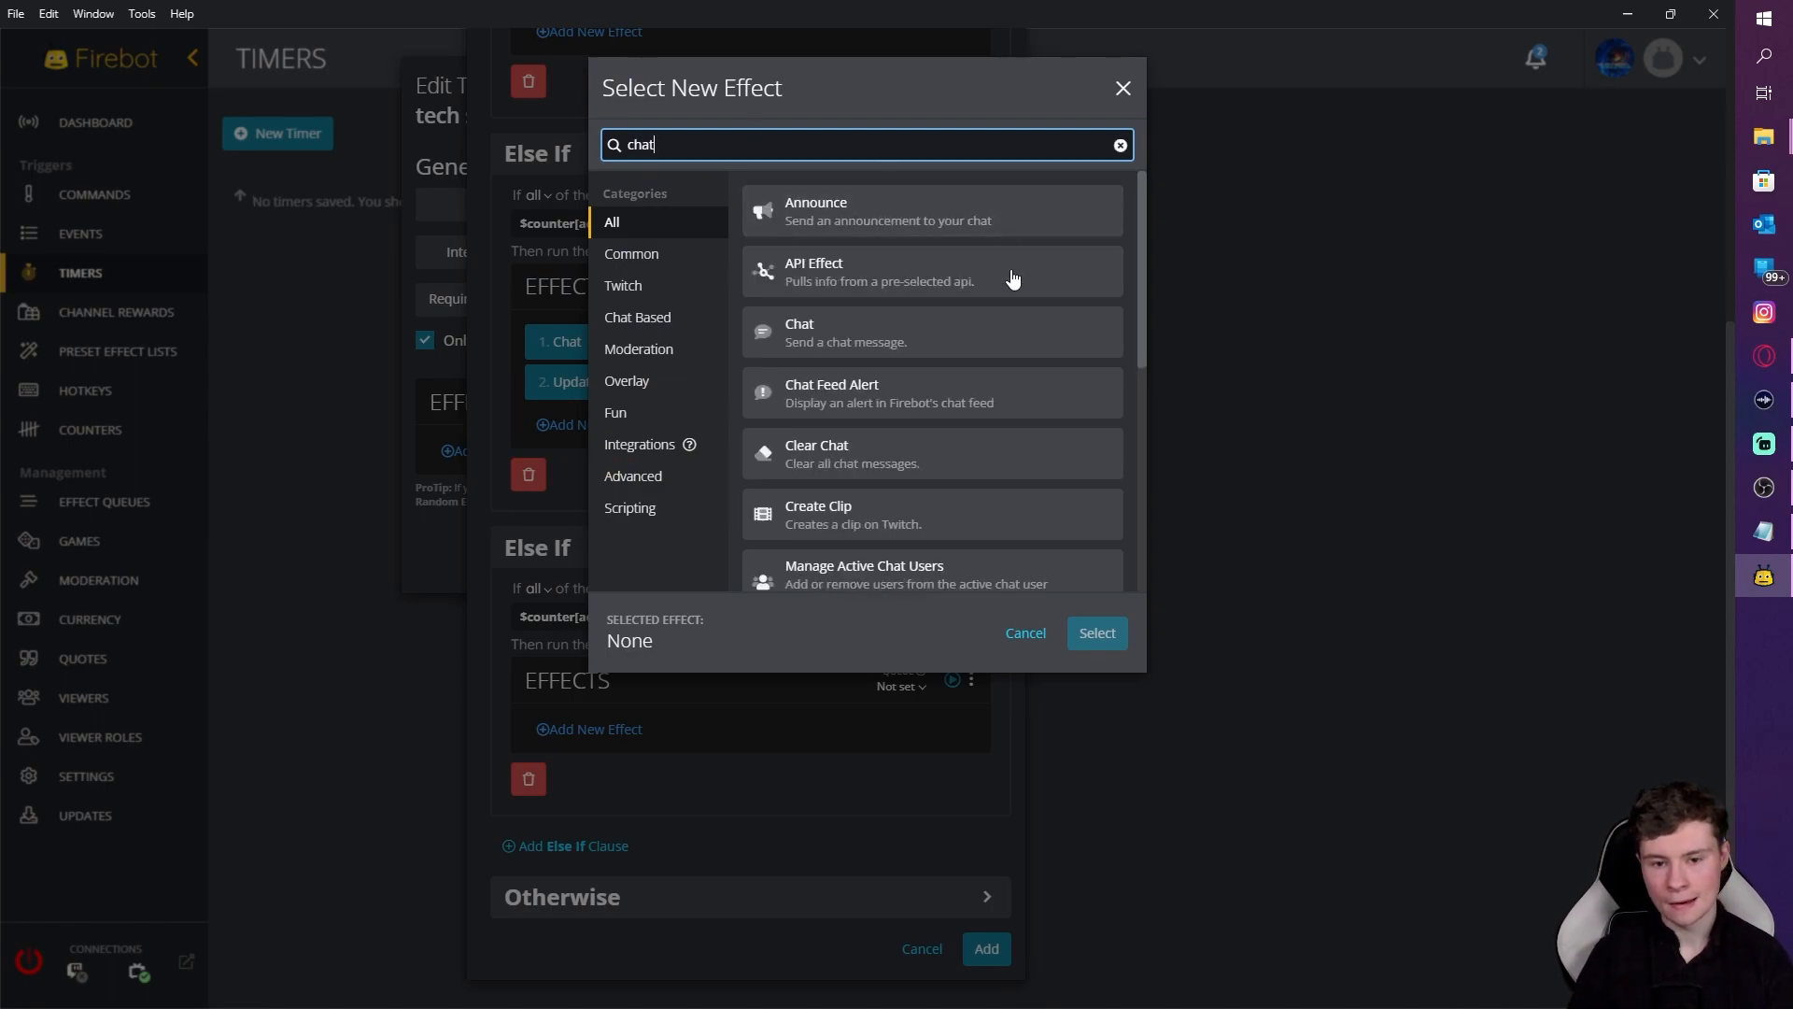
pyautogui.click(1036, 334)
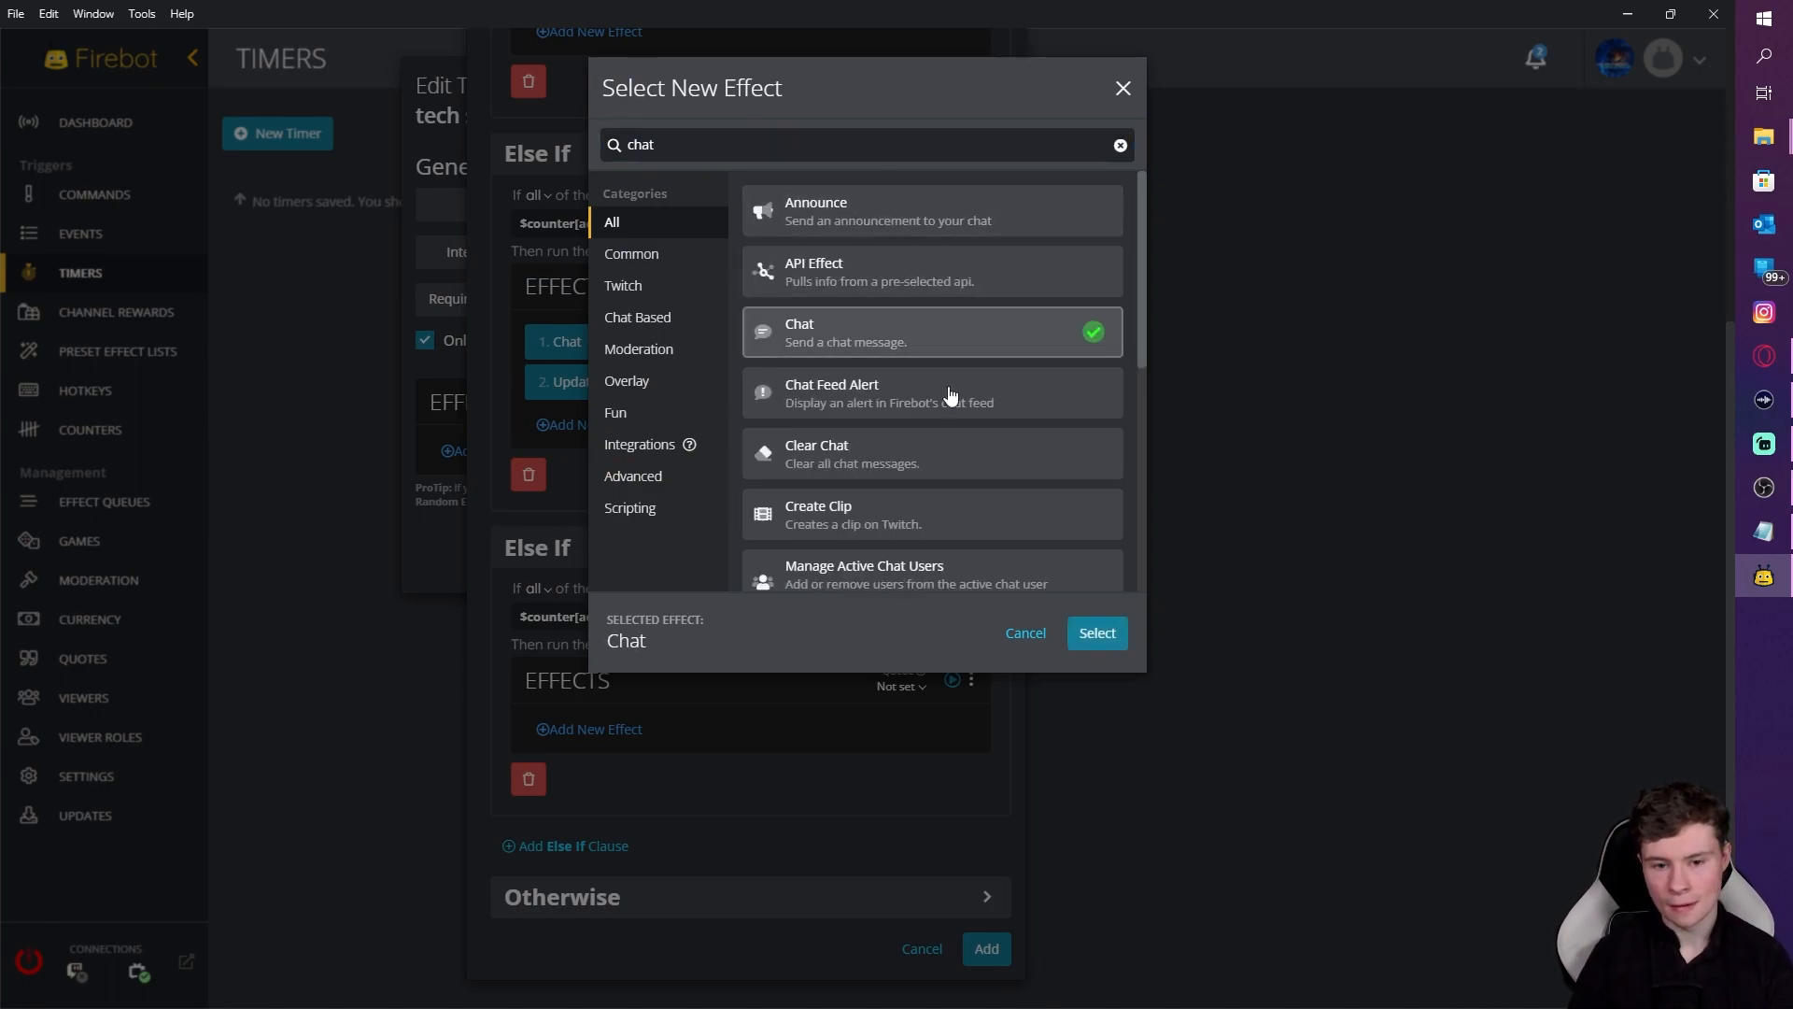
pyautogui.click(1083, 632)
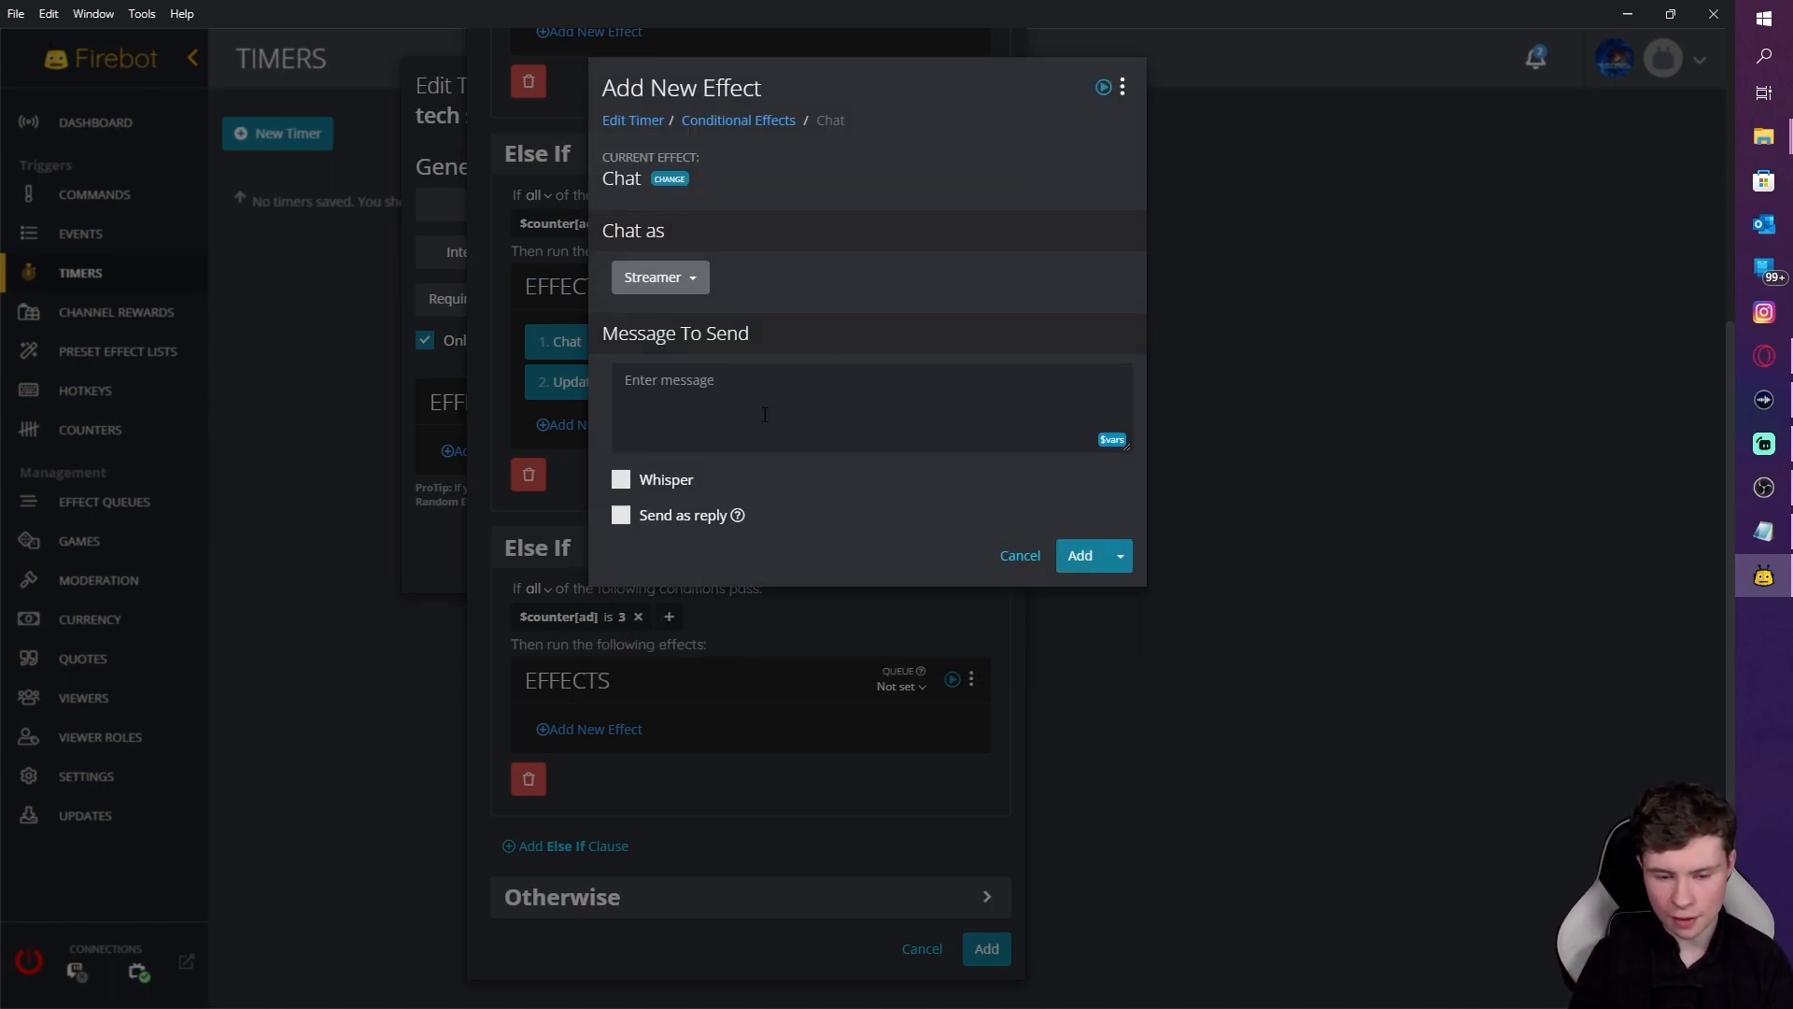
pyautogui.click(686, 389)
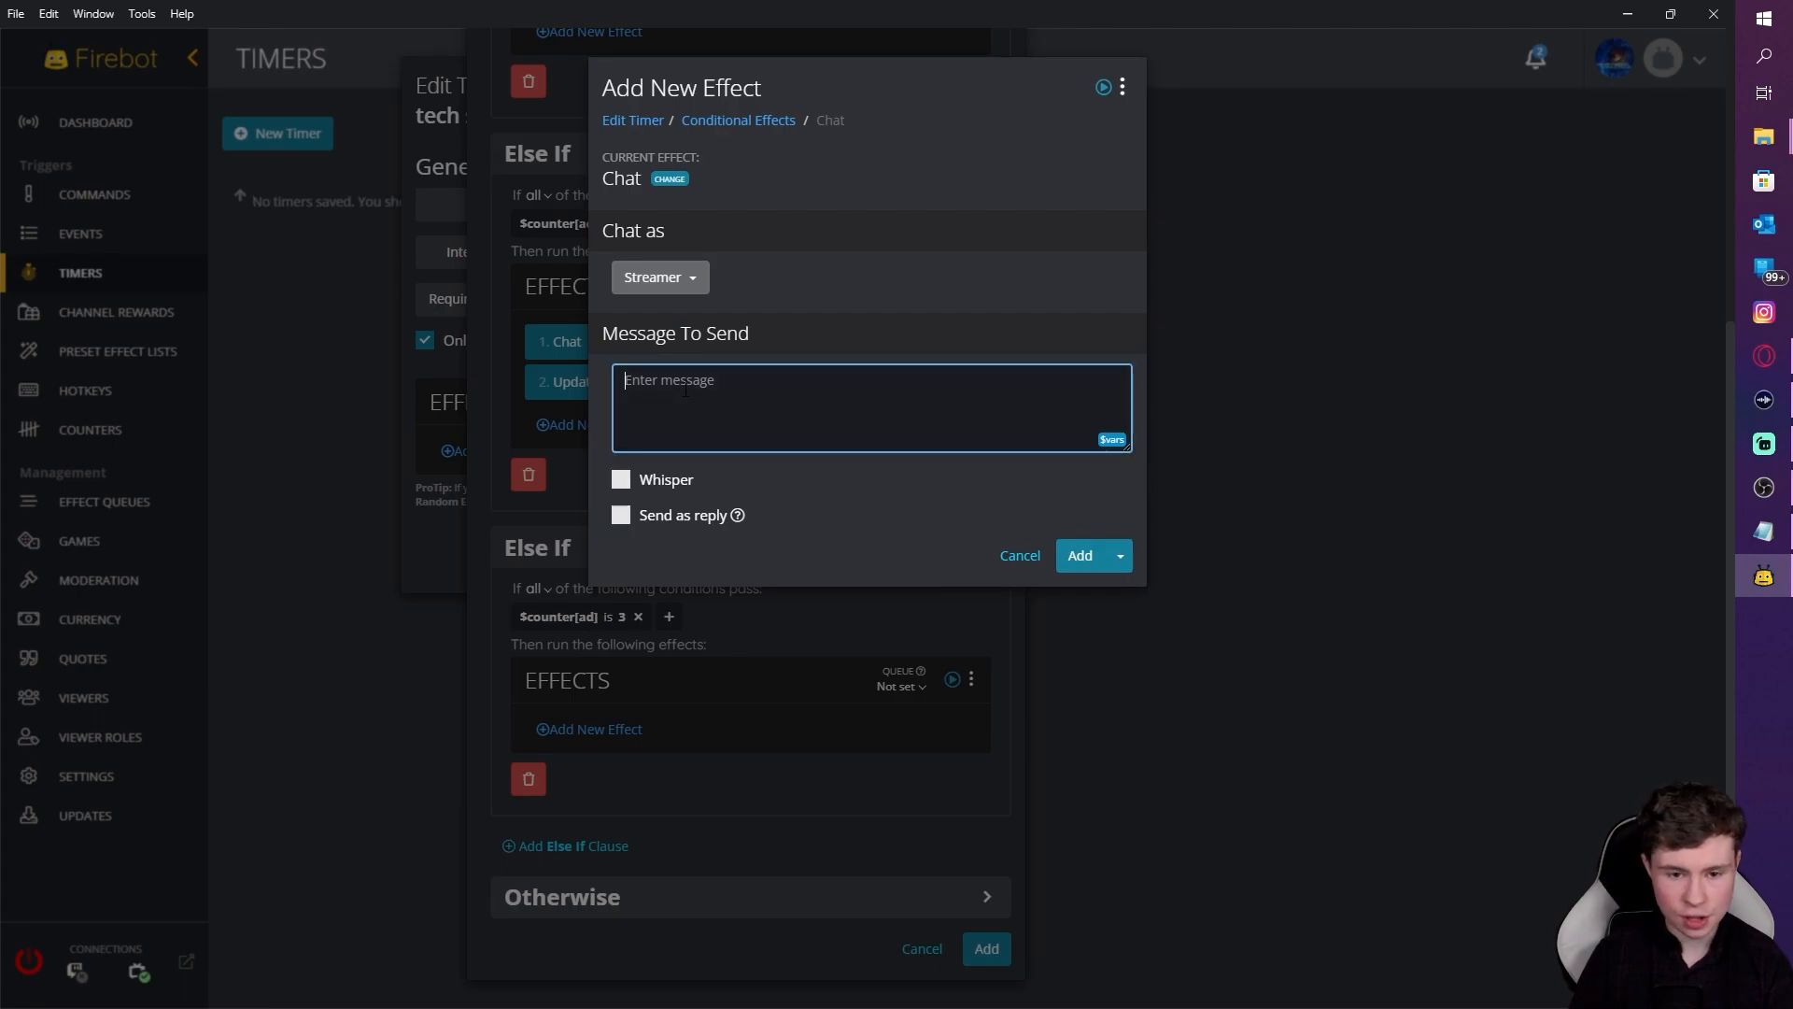
pyautogui.write('example')
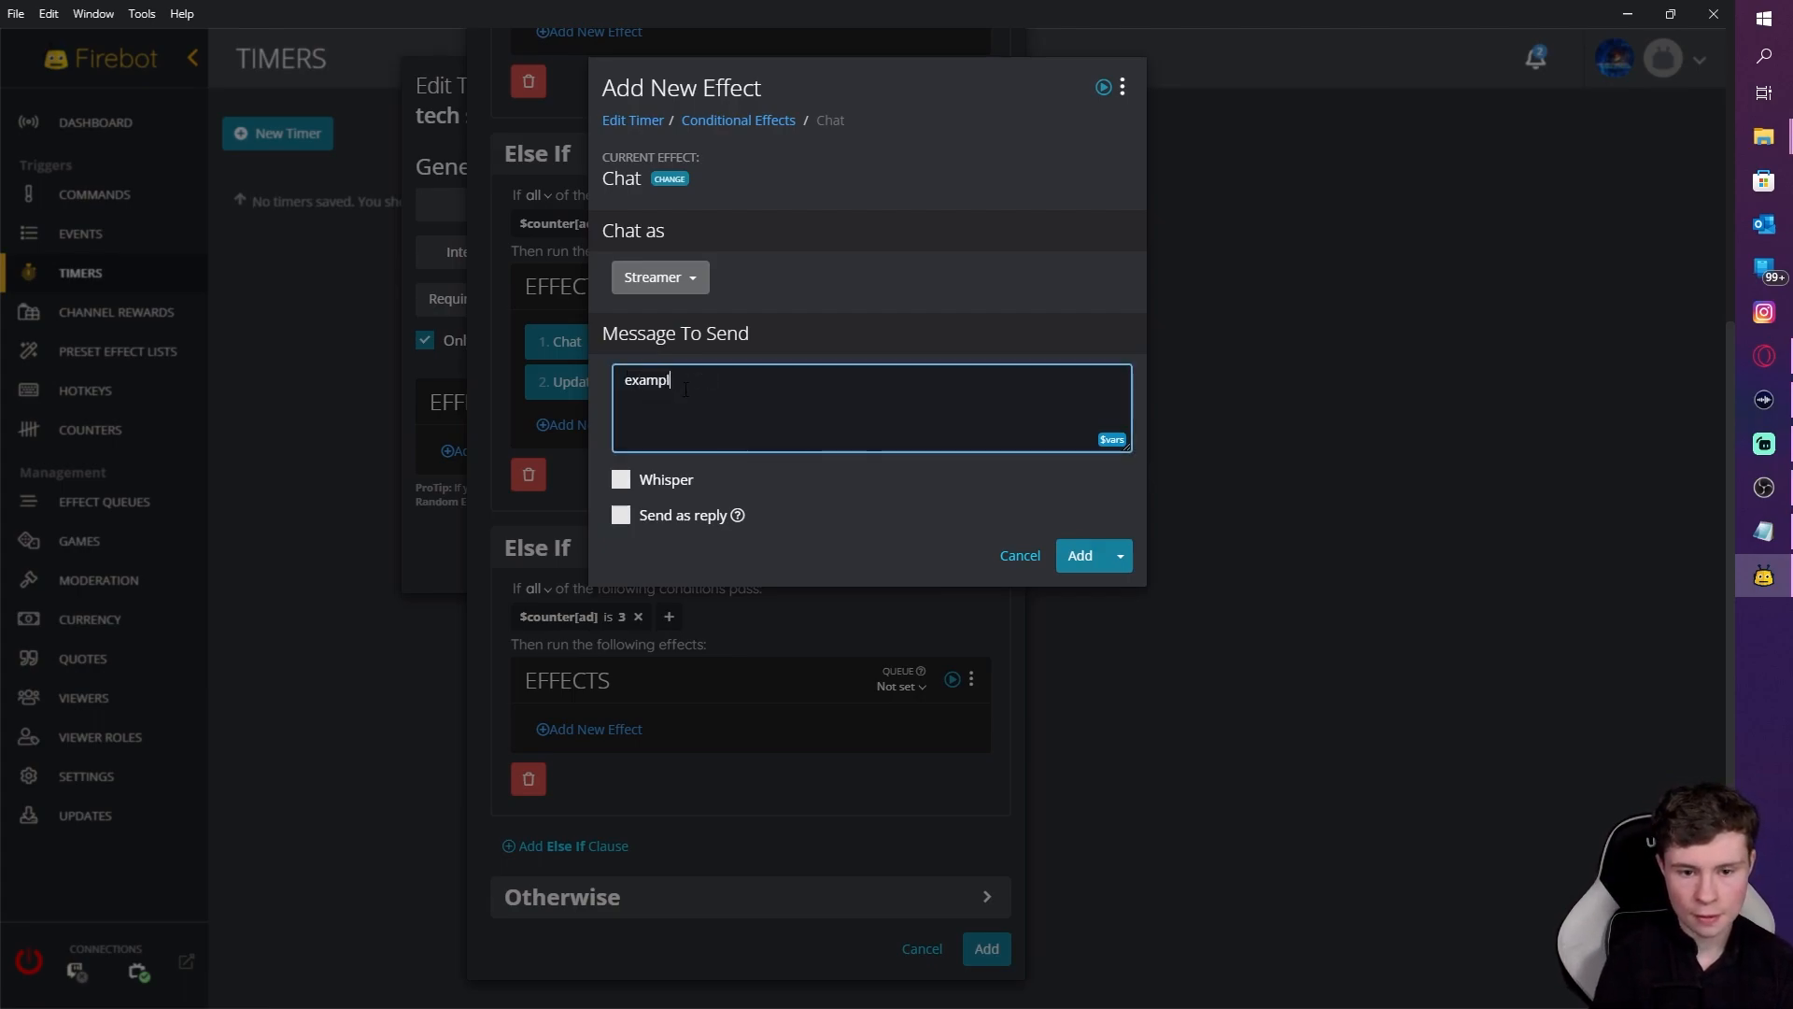
pyautogui.click(1081, 557)
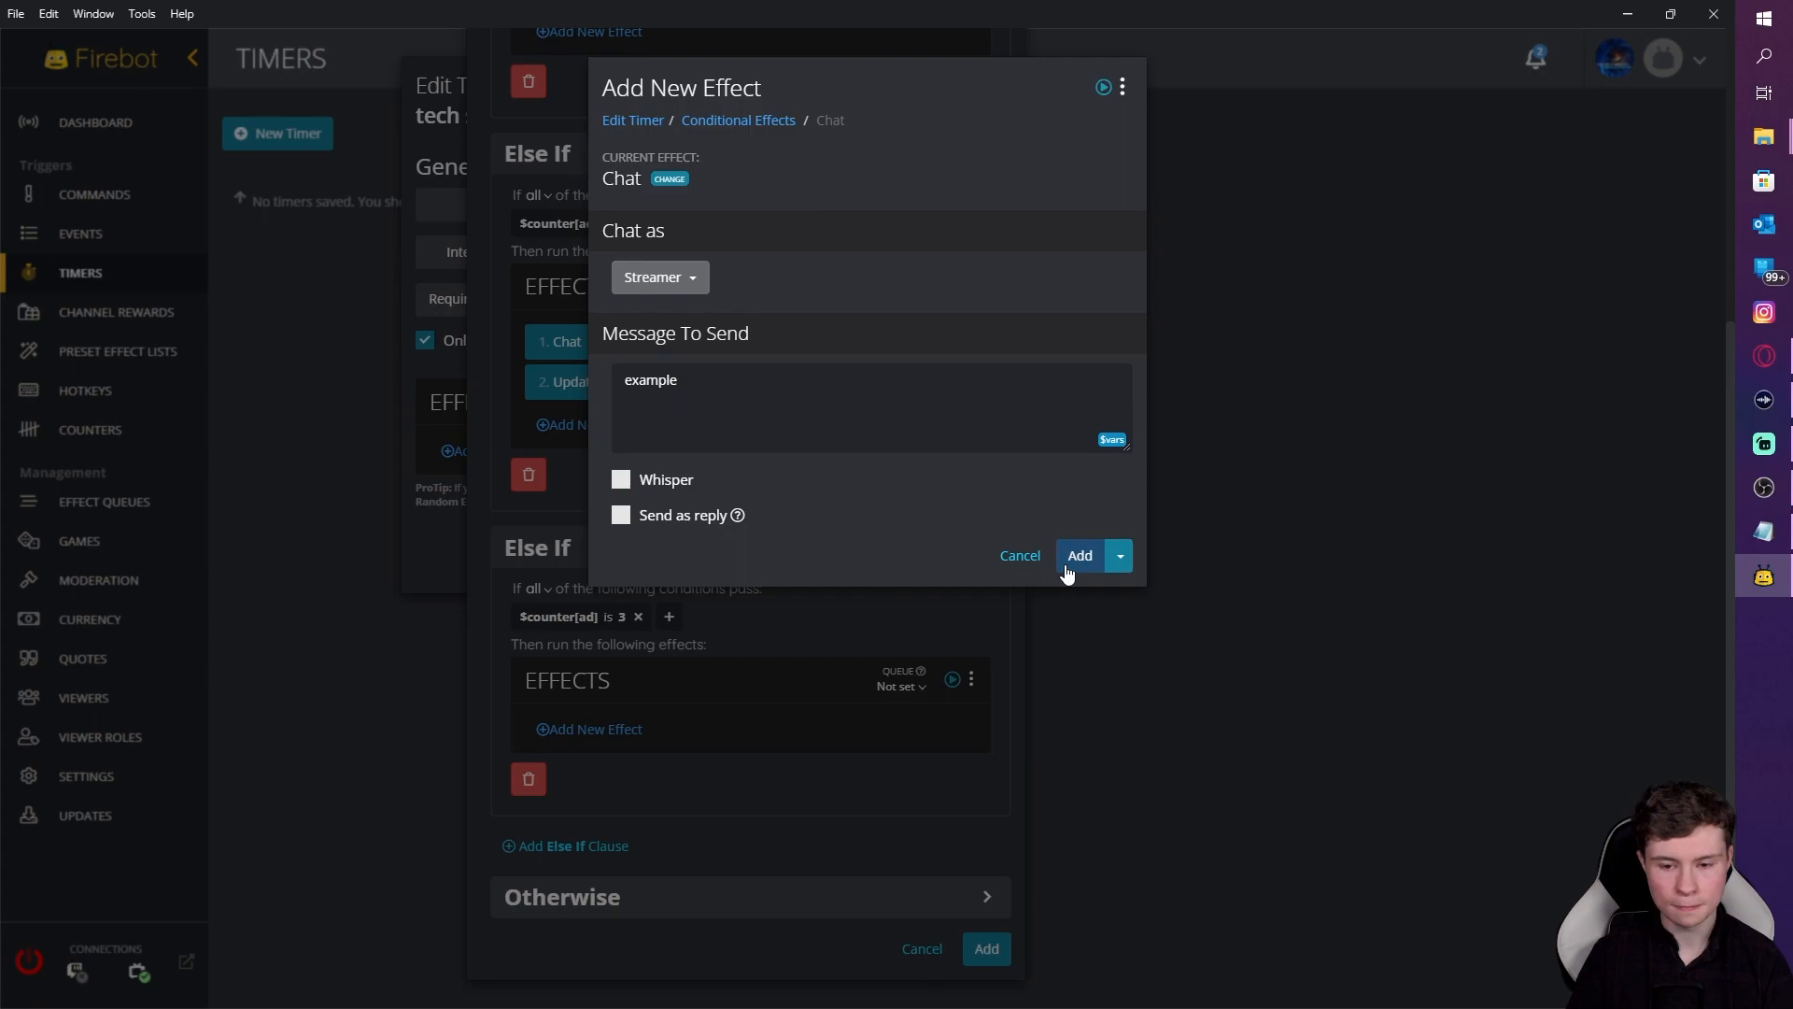
# Step: Add an Update Counter effect that sets the ad counter to 1
pyautogui.click(714, 781)
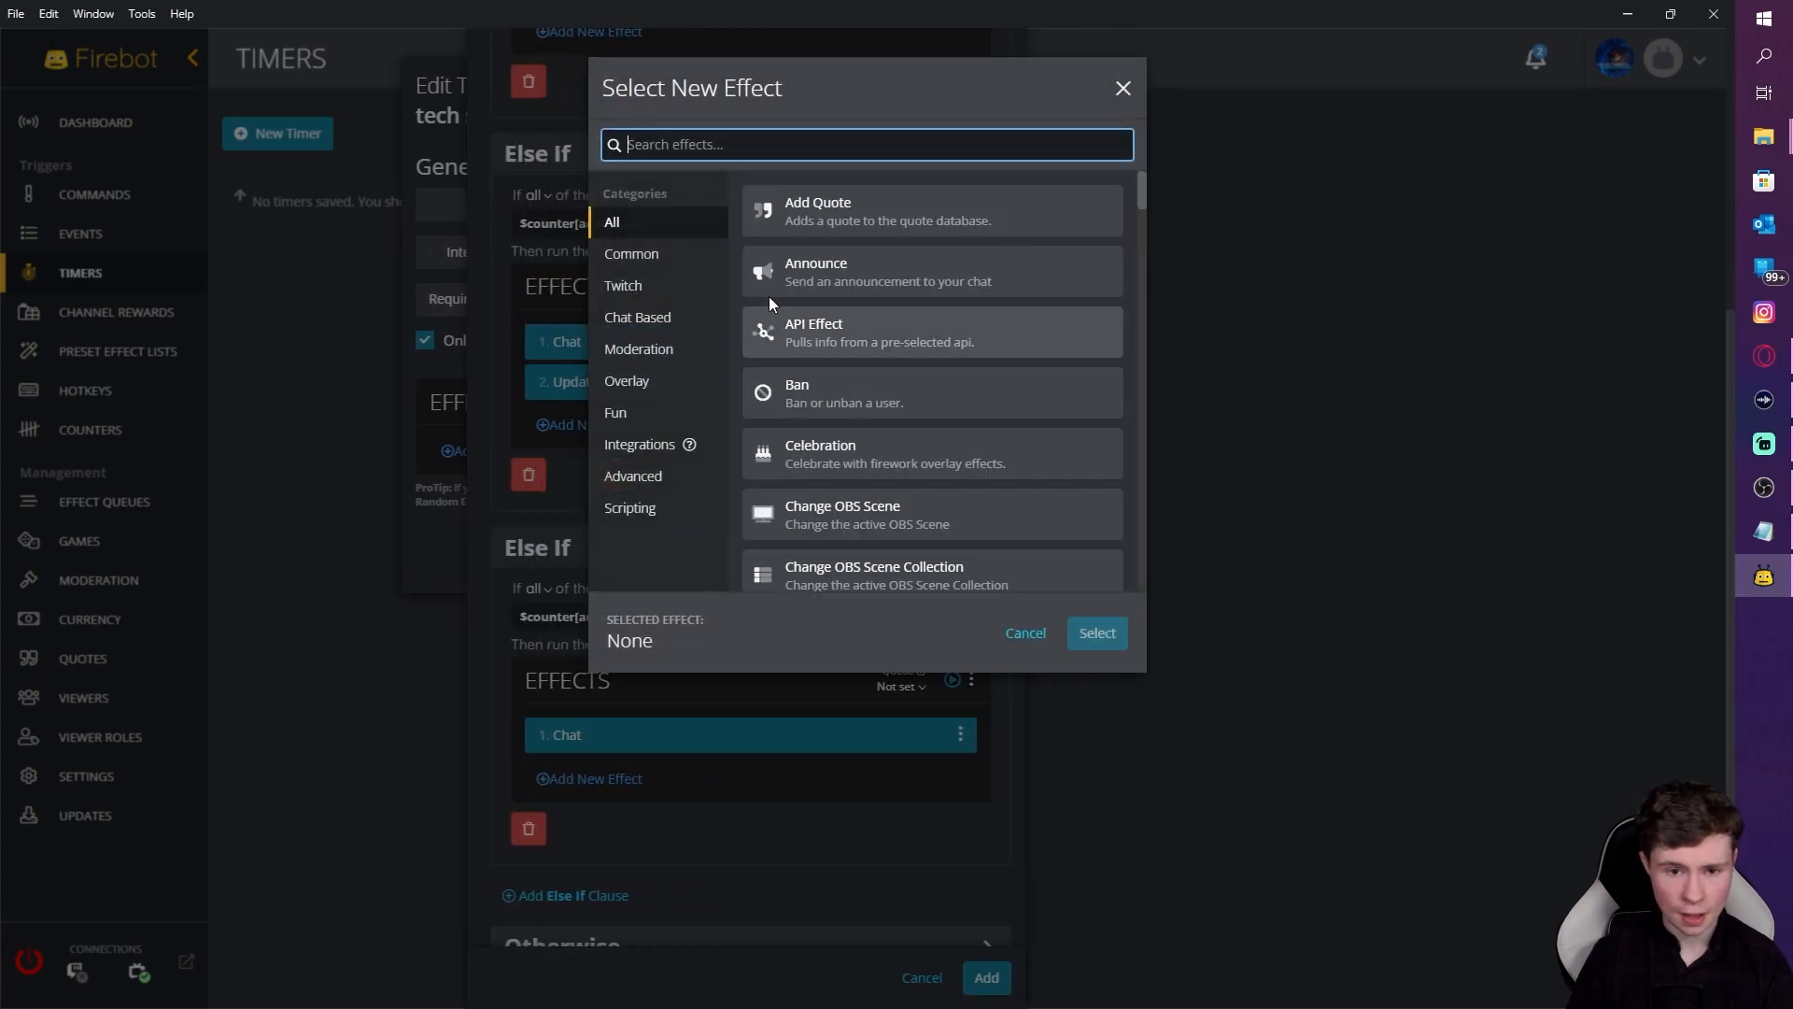
pyautogui.write('update')
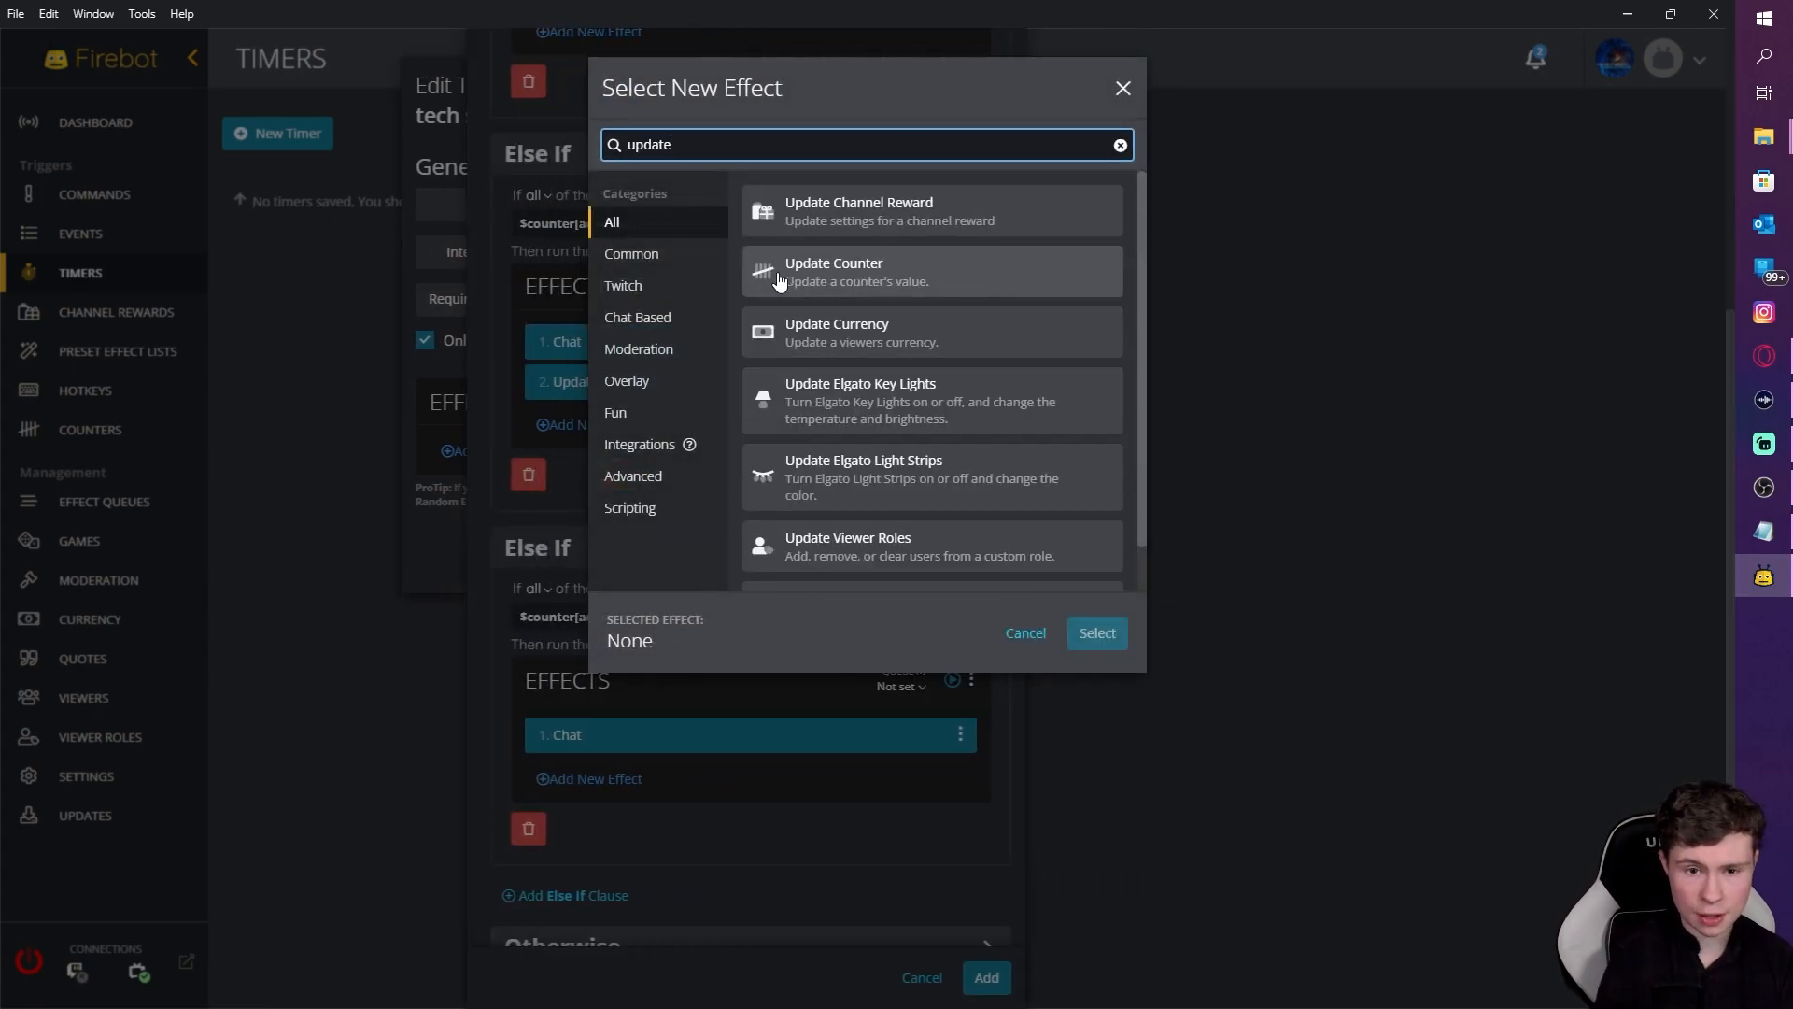
pyautogui.click(780, 280)
pyautogui.click(1100, 635)
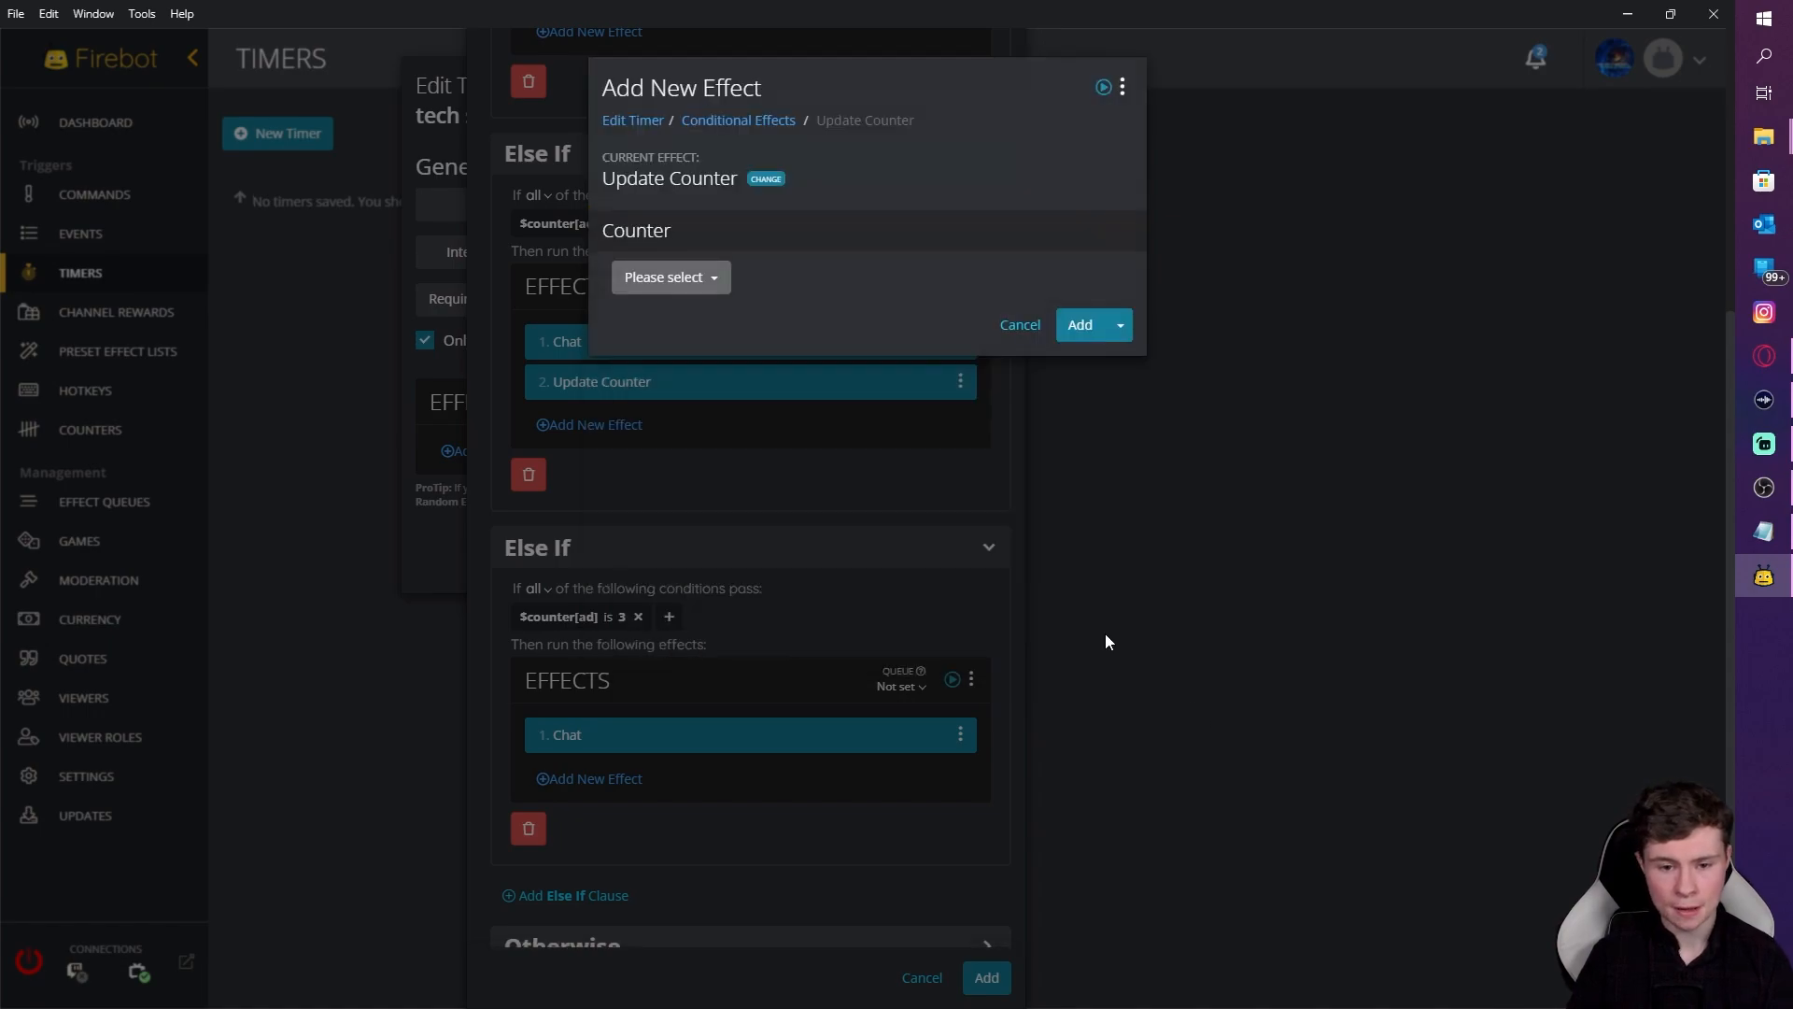
pyautogui.click(715, 278)
pyautogui.click(651, 321)
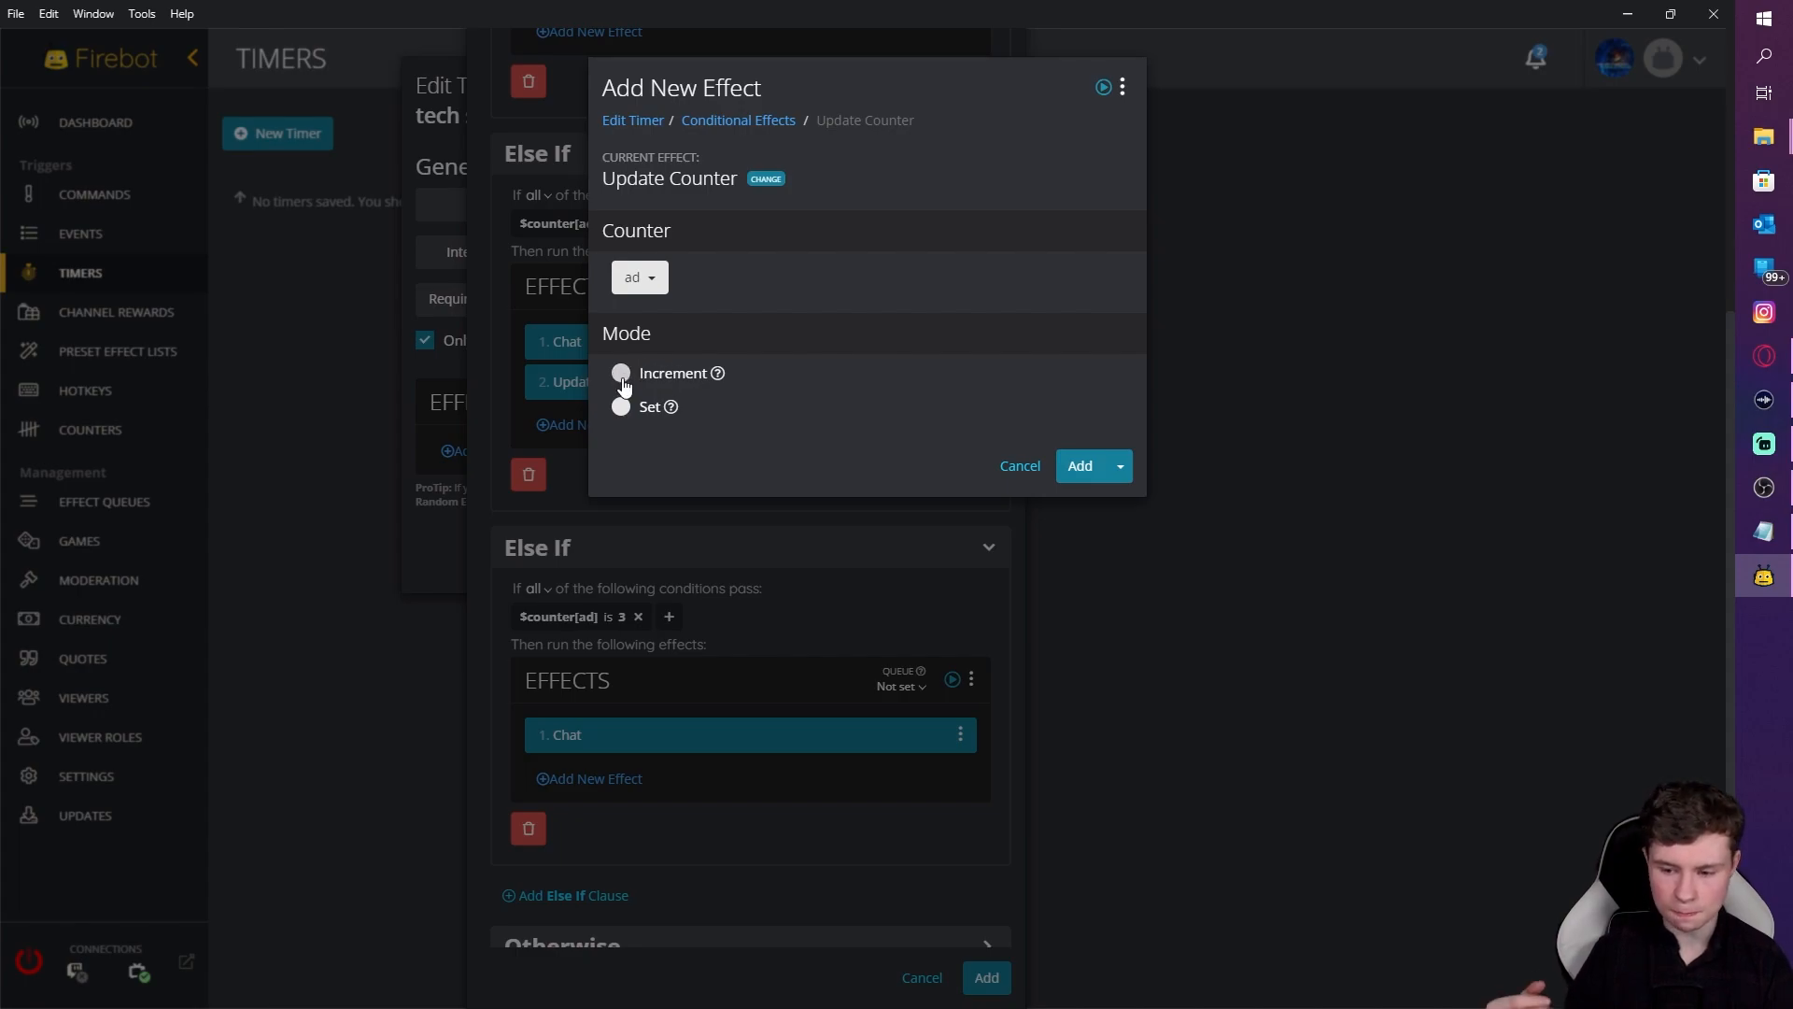
pyautogui.click(621, 406)
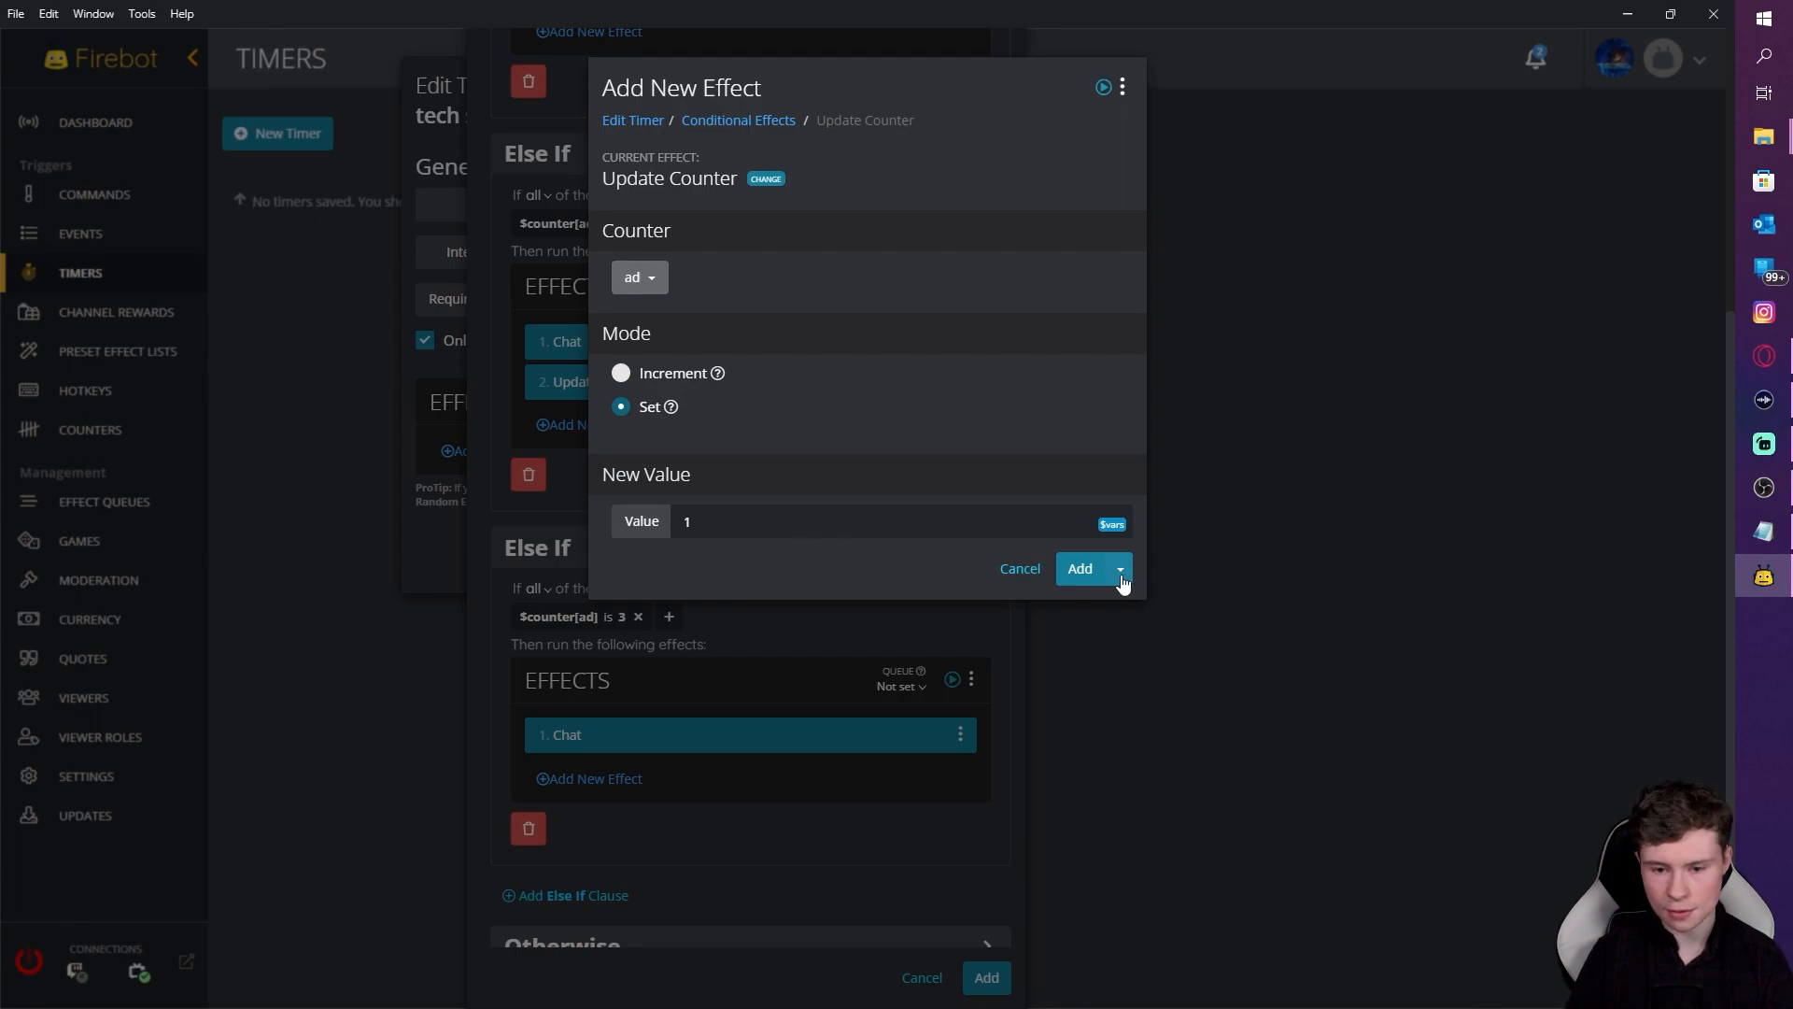
pyautogui.click(1081, 571)
pyautogui.scroll(5, 890, 793)
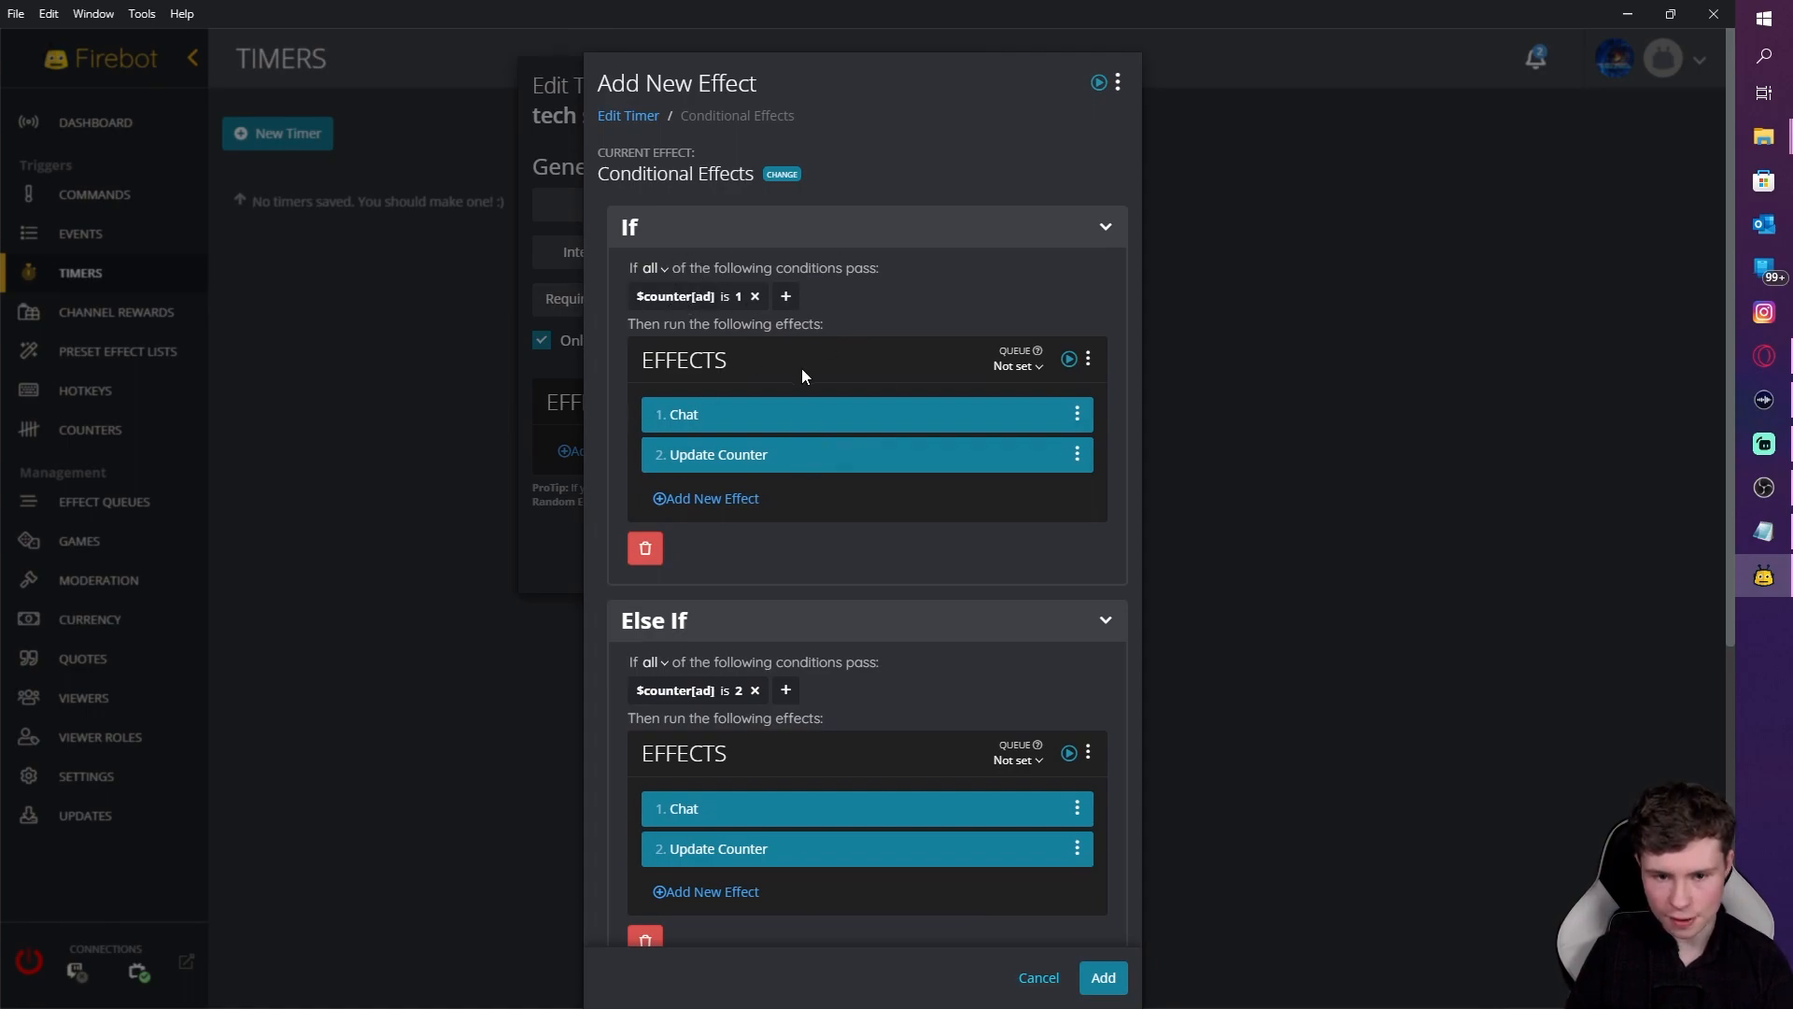
# Step: Review the clauses, insert the conditional effects into the tech spam timer, and save the timer
pyautogui.scroll(-4, 799, 373)
pyautogui.scroll(-2, 815, 534)
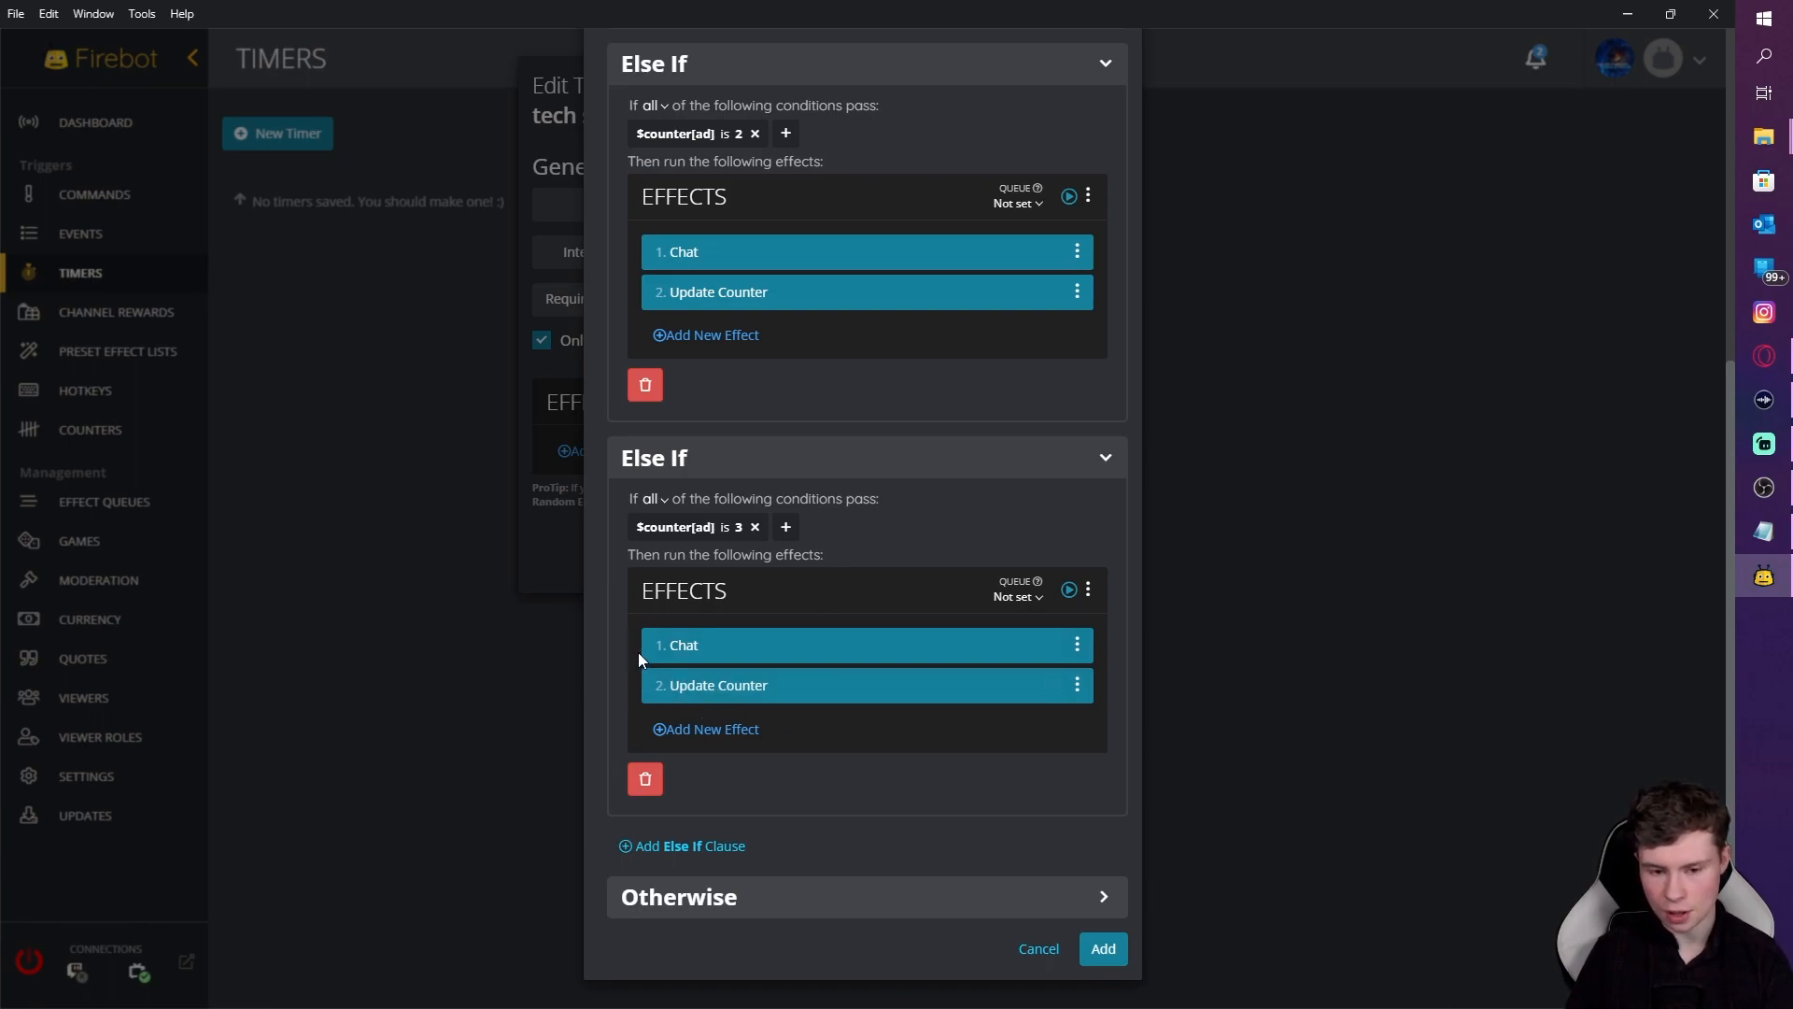
pyautogui.scroll(6, 865, 687)
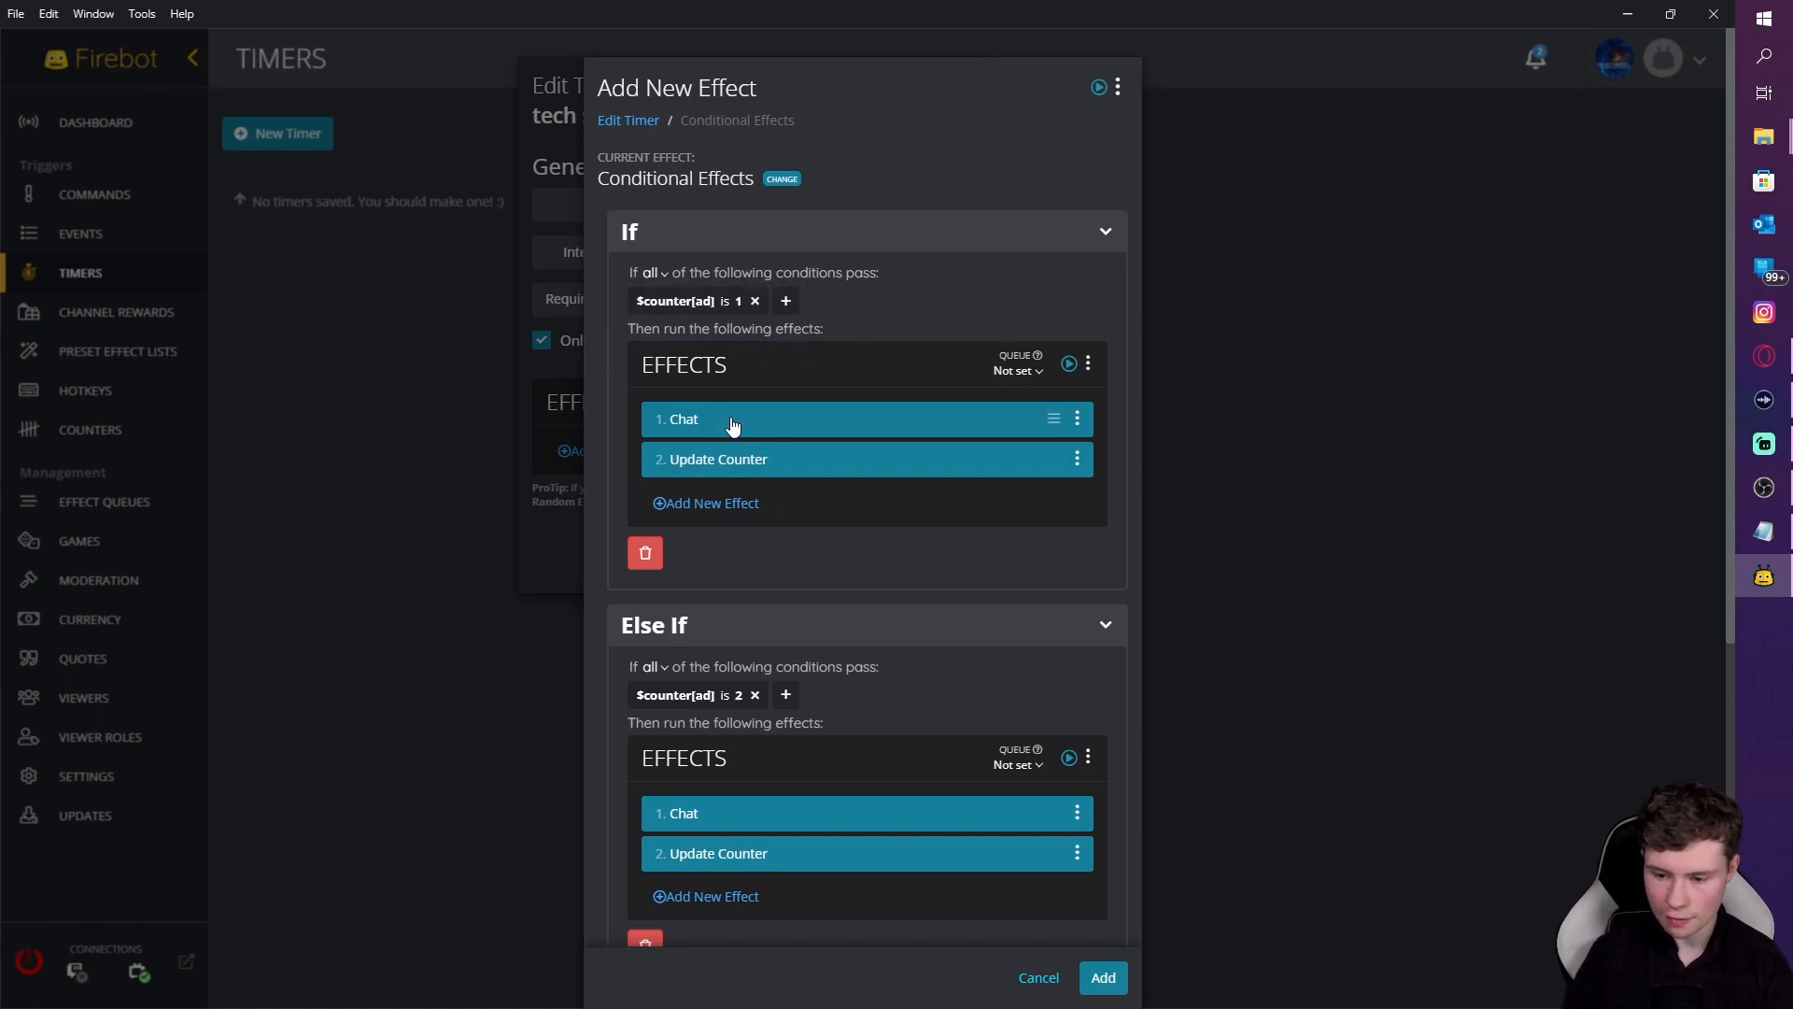
pyautogui.scroll(-6, 871, 648)
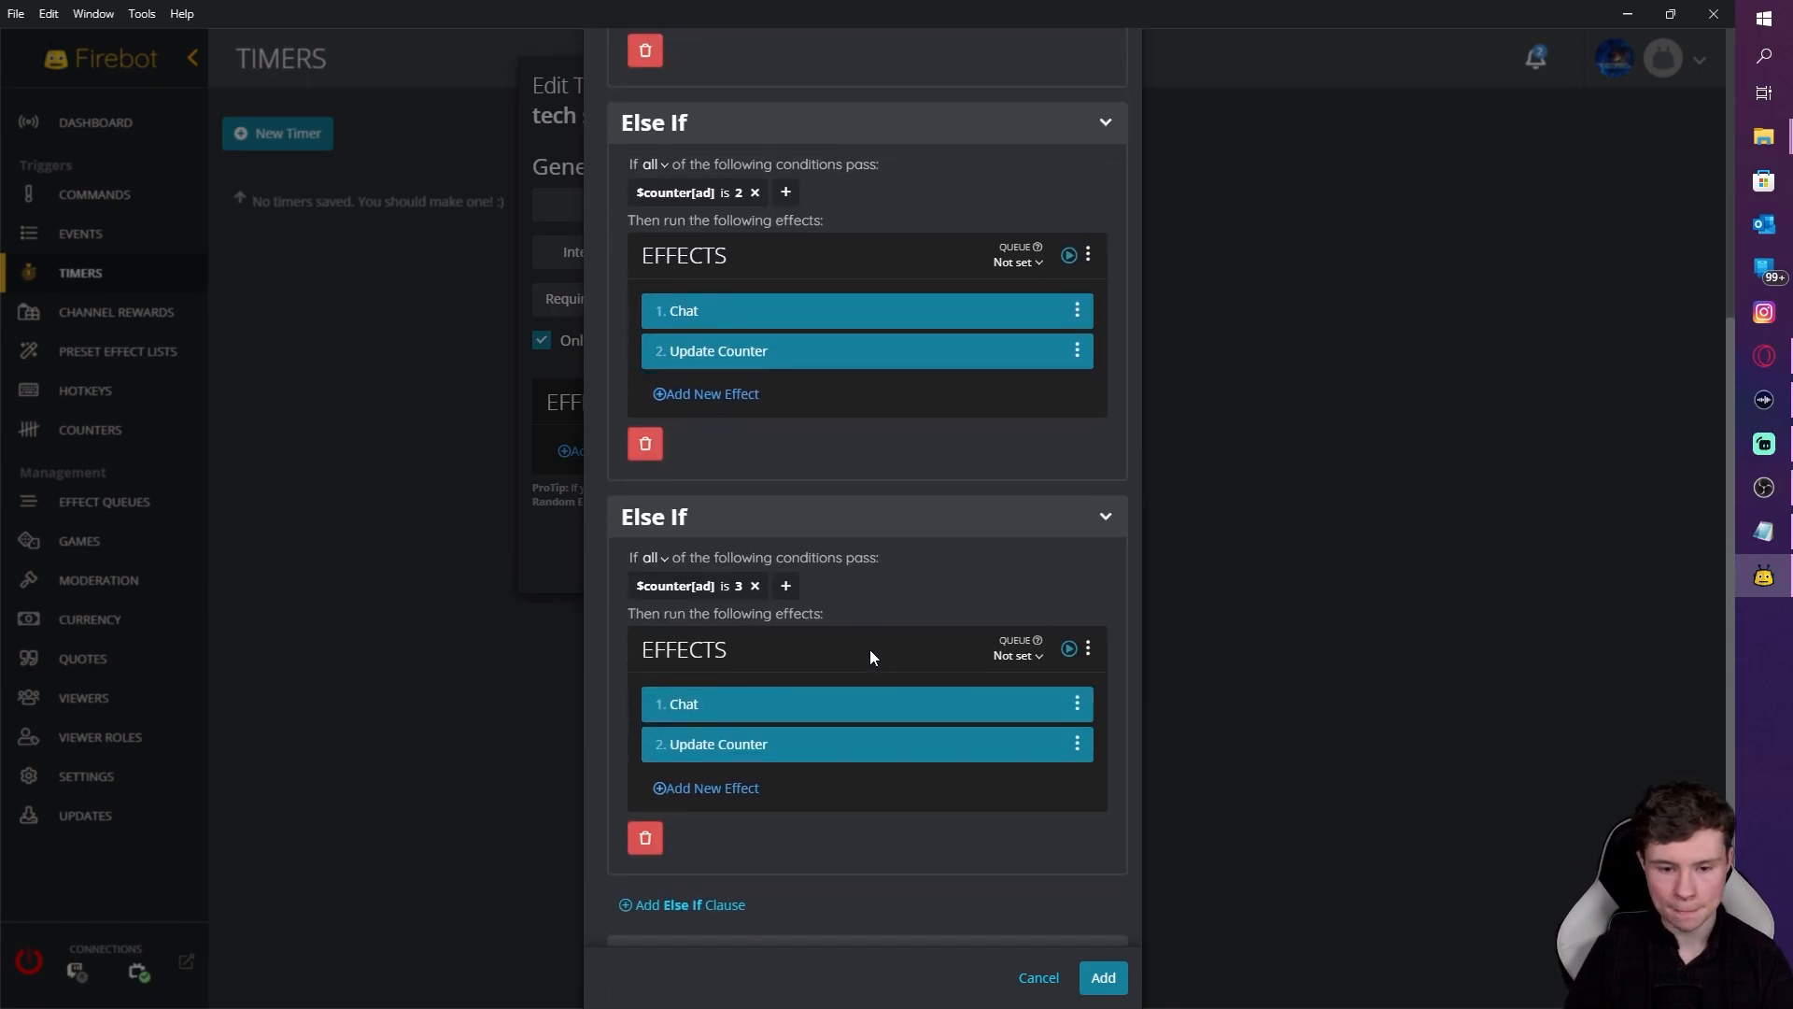
pyautogui.click(1106, 953)
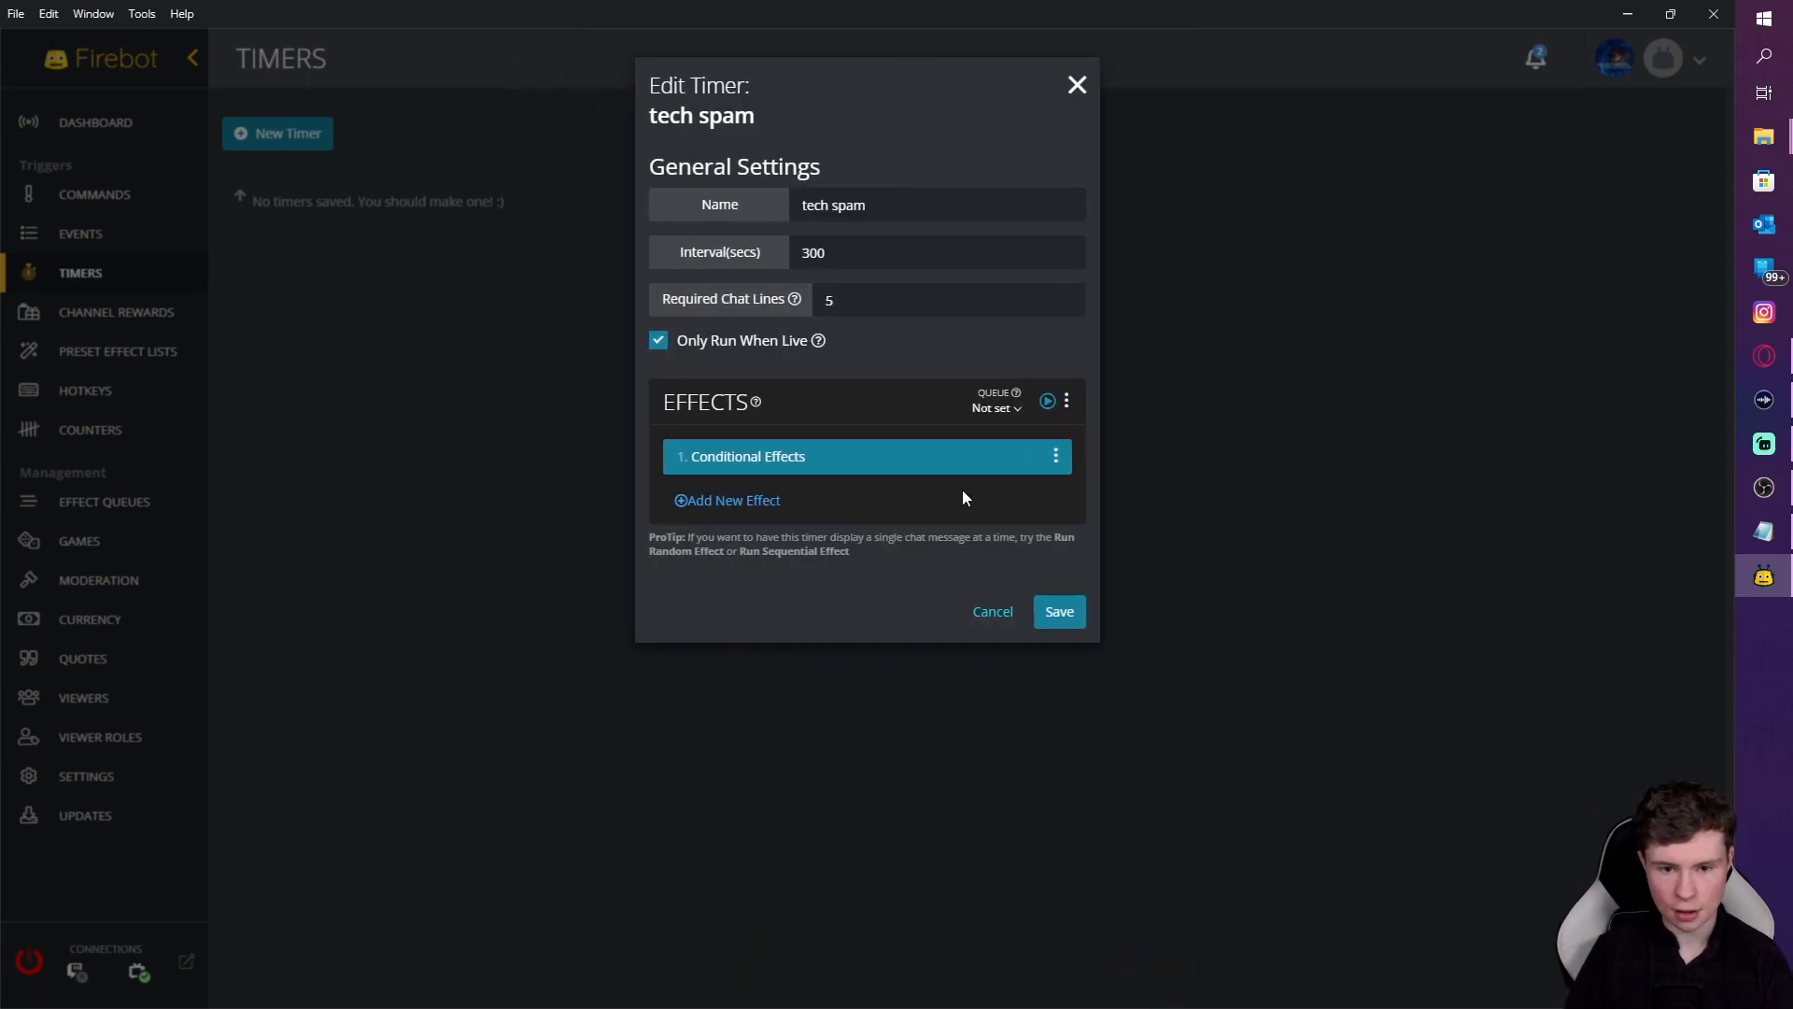
pyautogui.click(1062, 600)
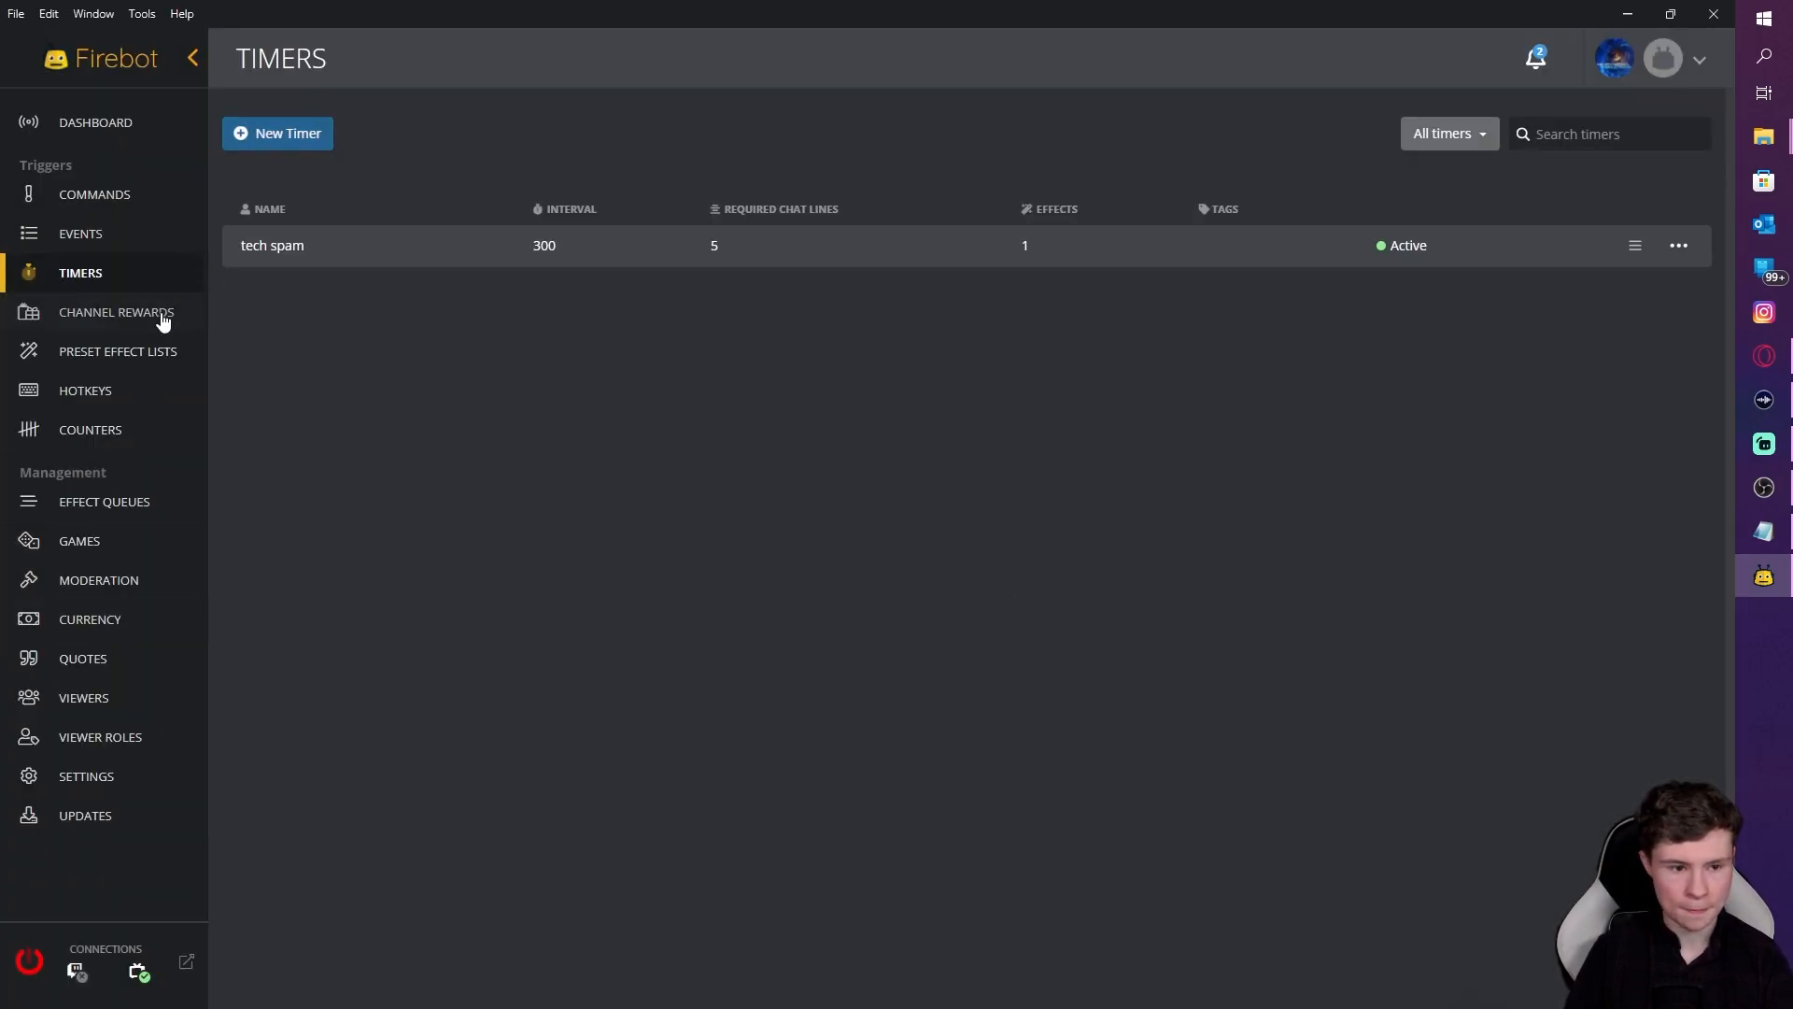
# Step: Change the ad counter's current value from 0 to 1 and save the counter
pyautogui.click(121, 431)
pyautogui.click(1669, 246)
pyautogui.click(1589, 267)
pyautogui.click(888, 335)
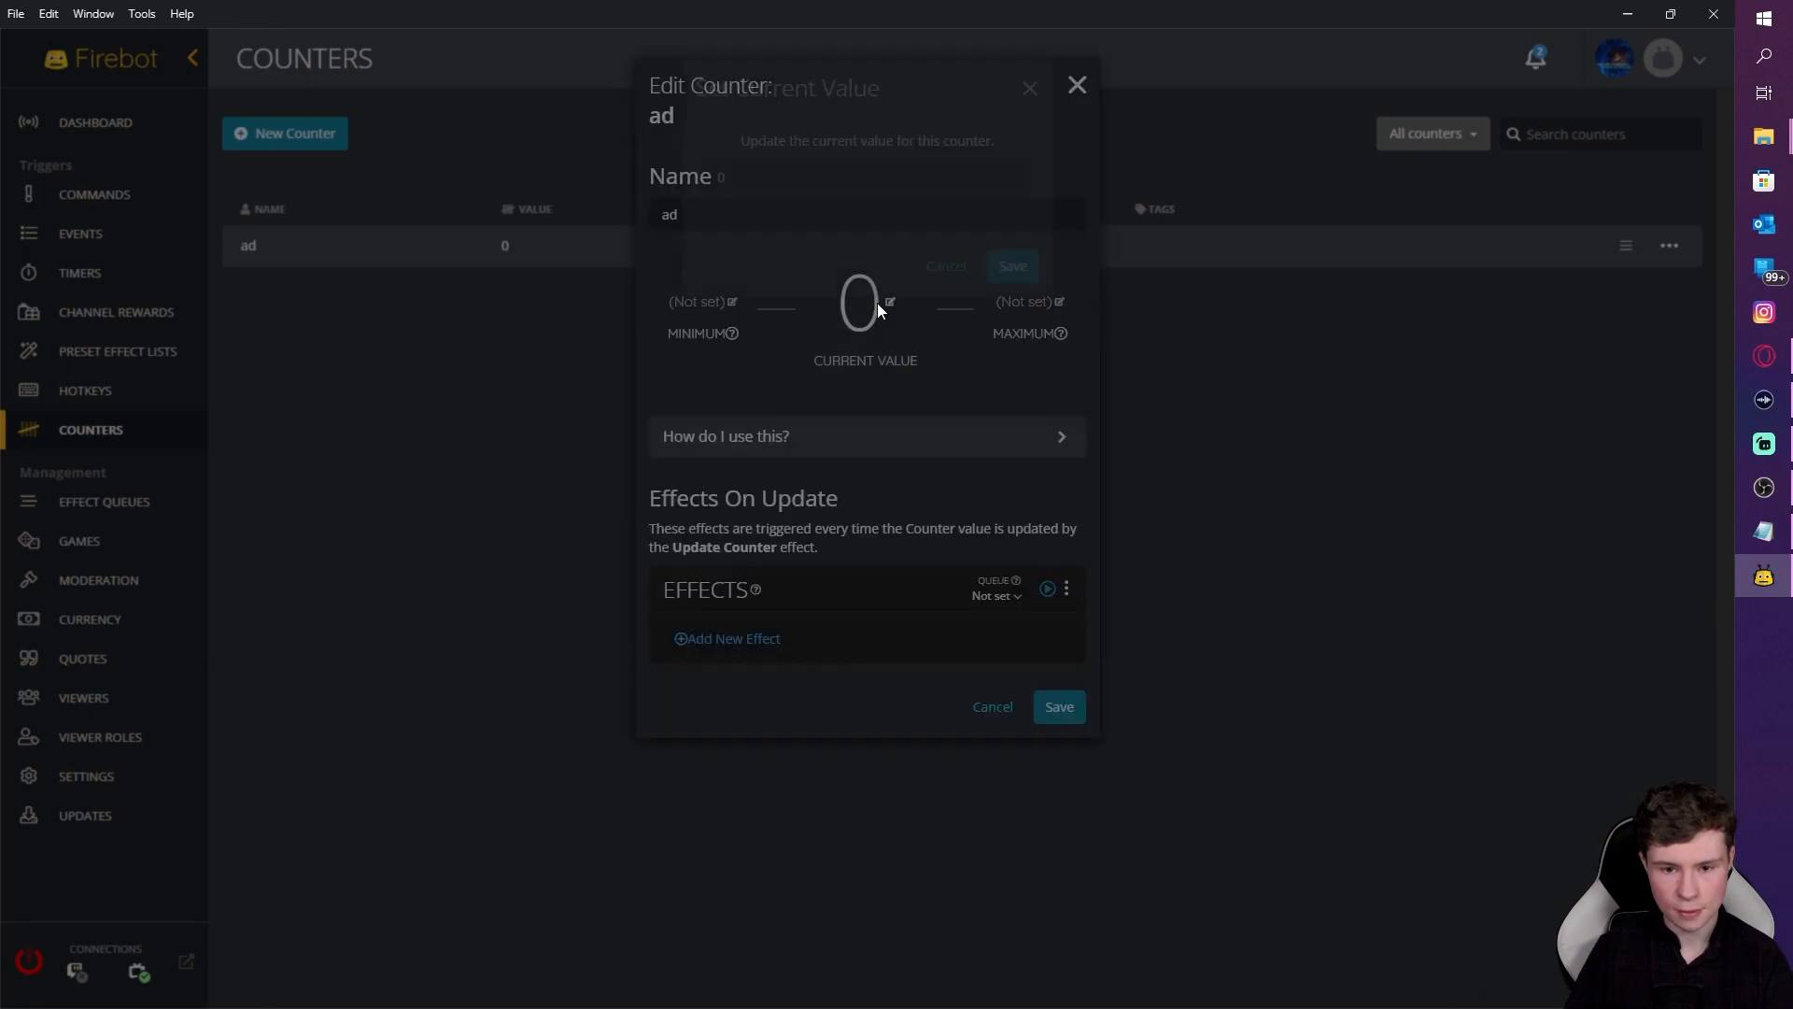
pyautogui.press('BackSpace')
pyautogui.write('1')
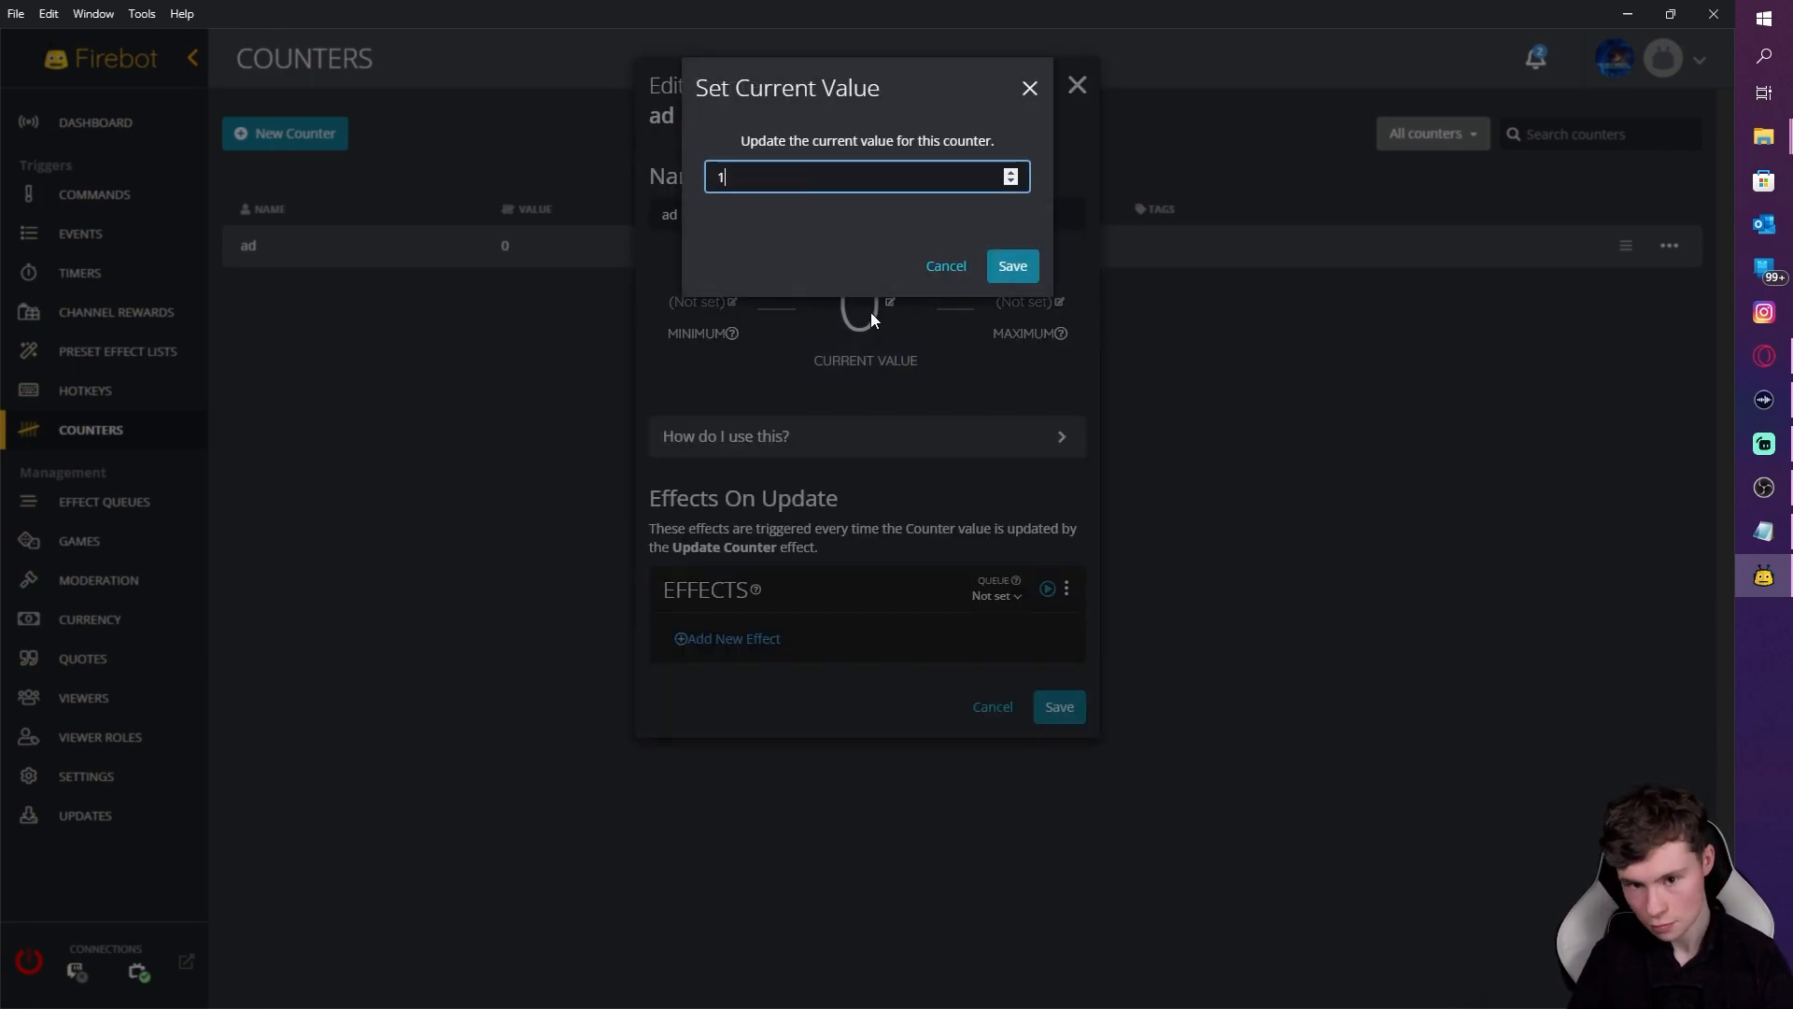
pyautogui.click(1016, 267)
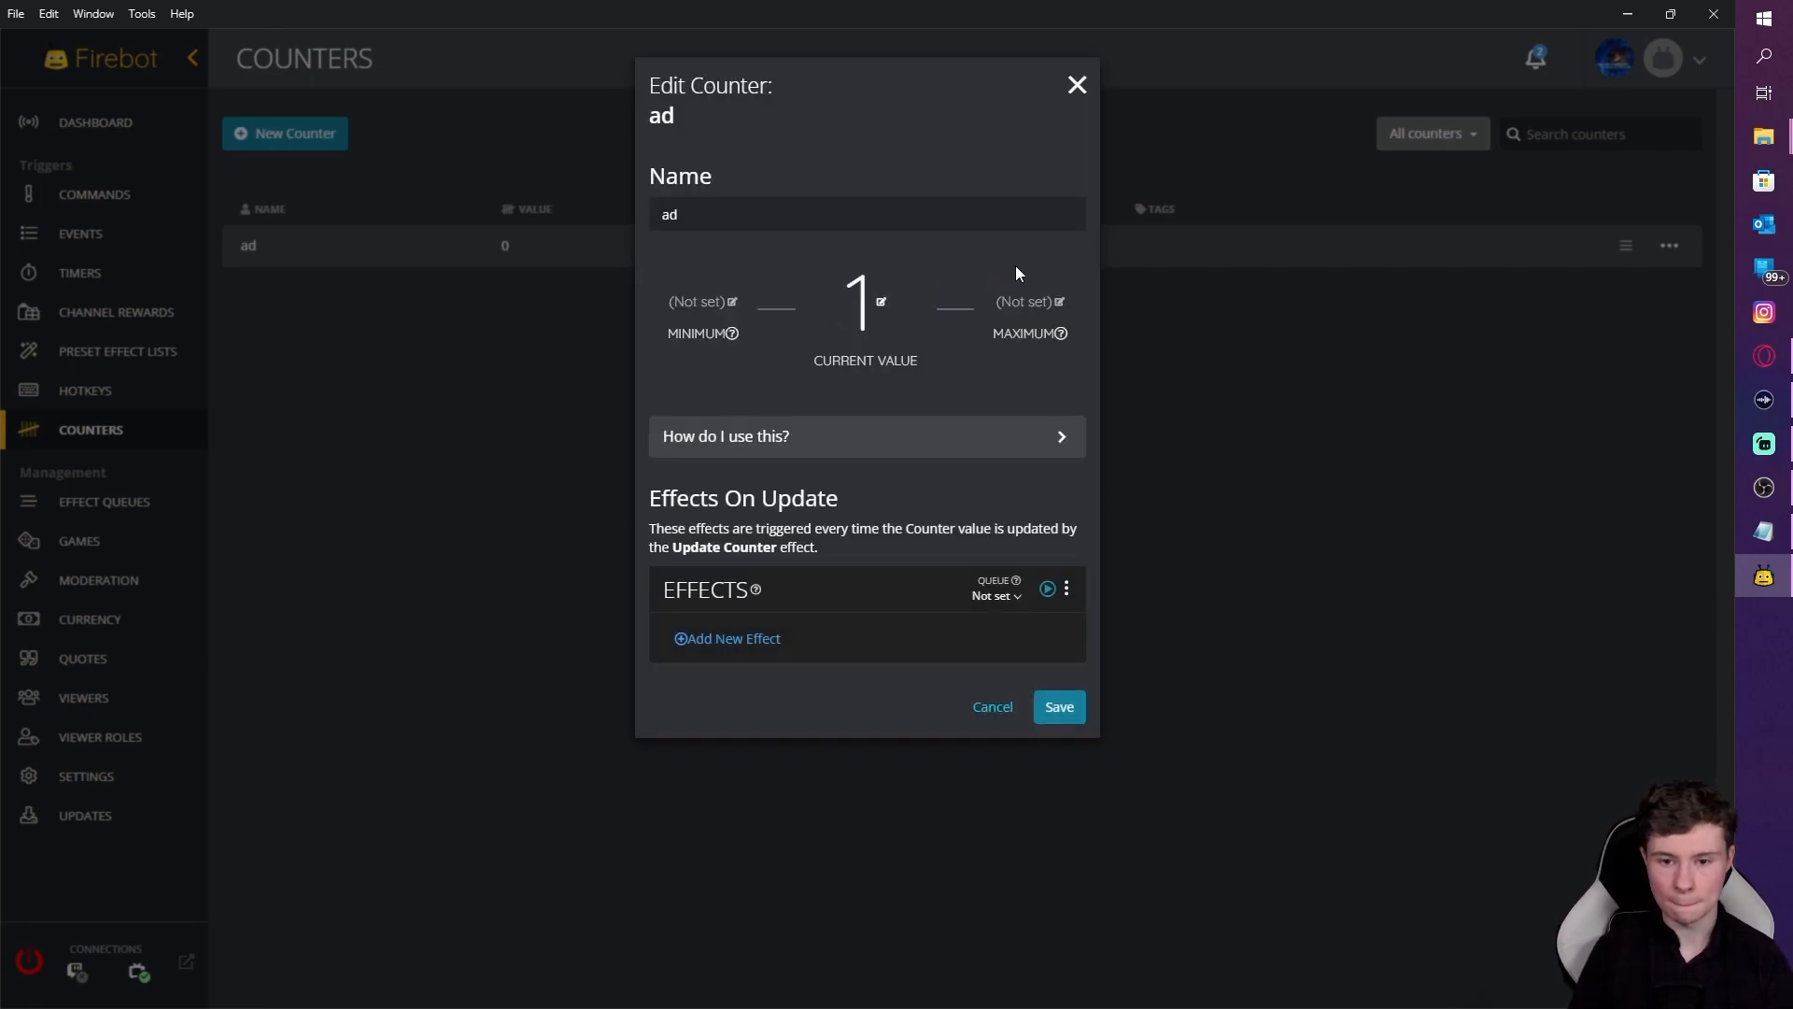
pyautogui.click(1060, 708)
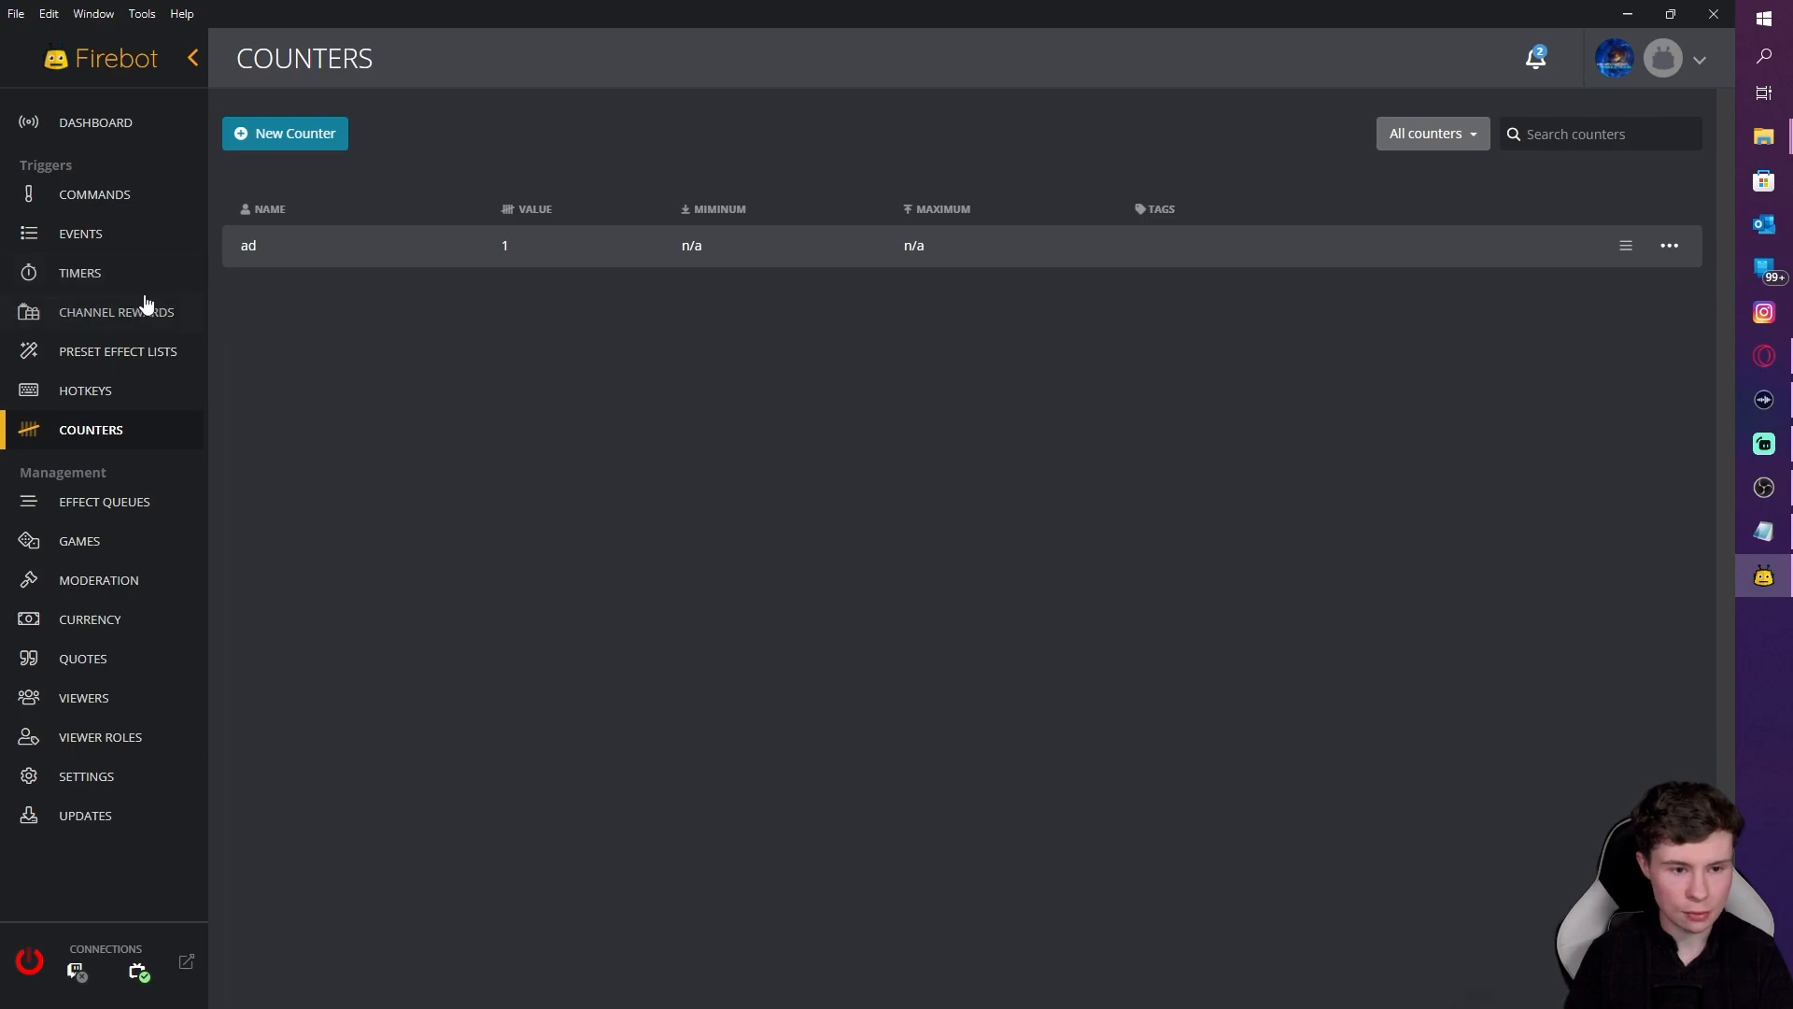
# Step: Browse the Commands, Events, Timers, Counters and Preset Effect Lists pages, ending on Viewer Roles
pyautogui.click(100, 198)
pyautogui.click(117, 241)
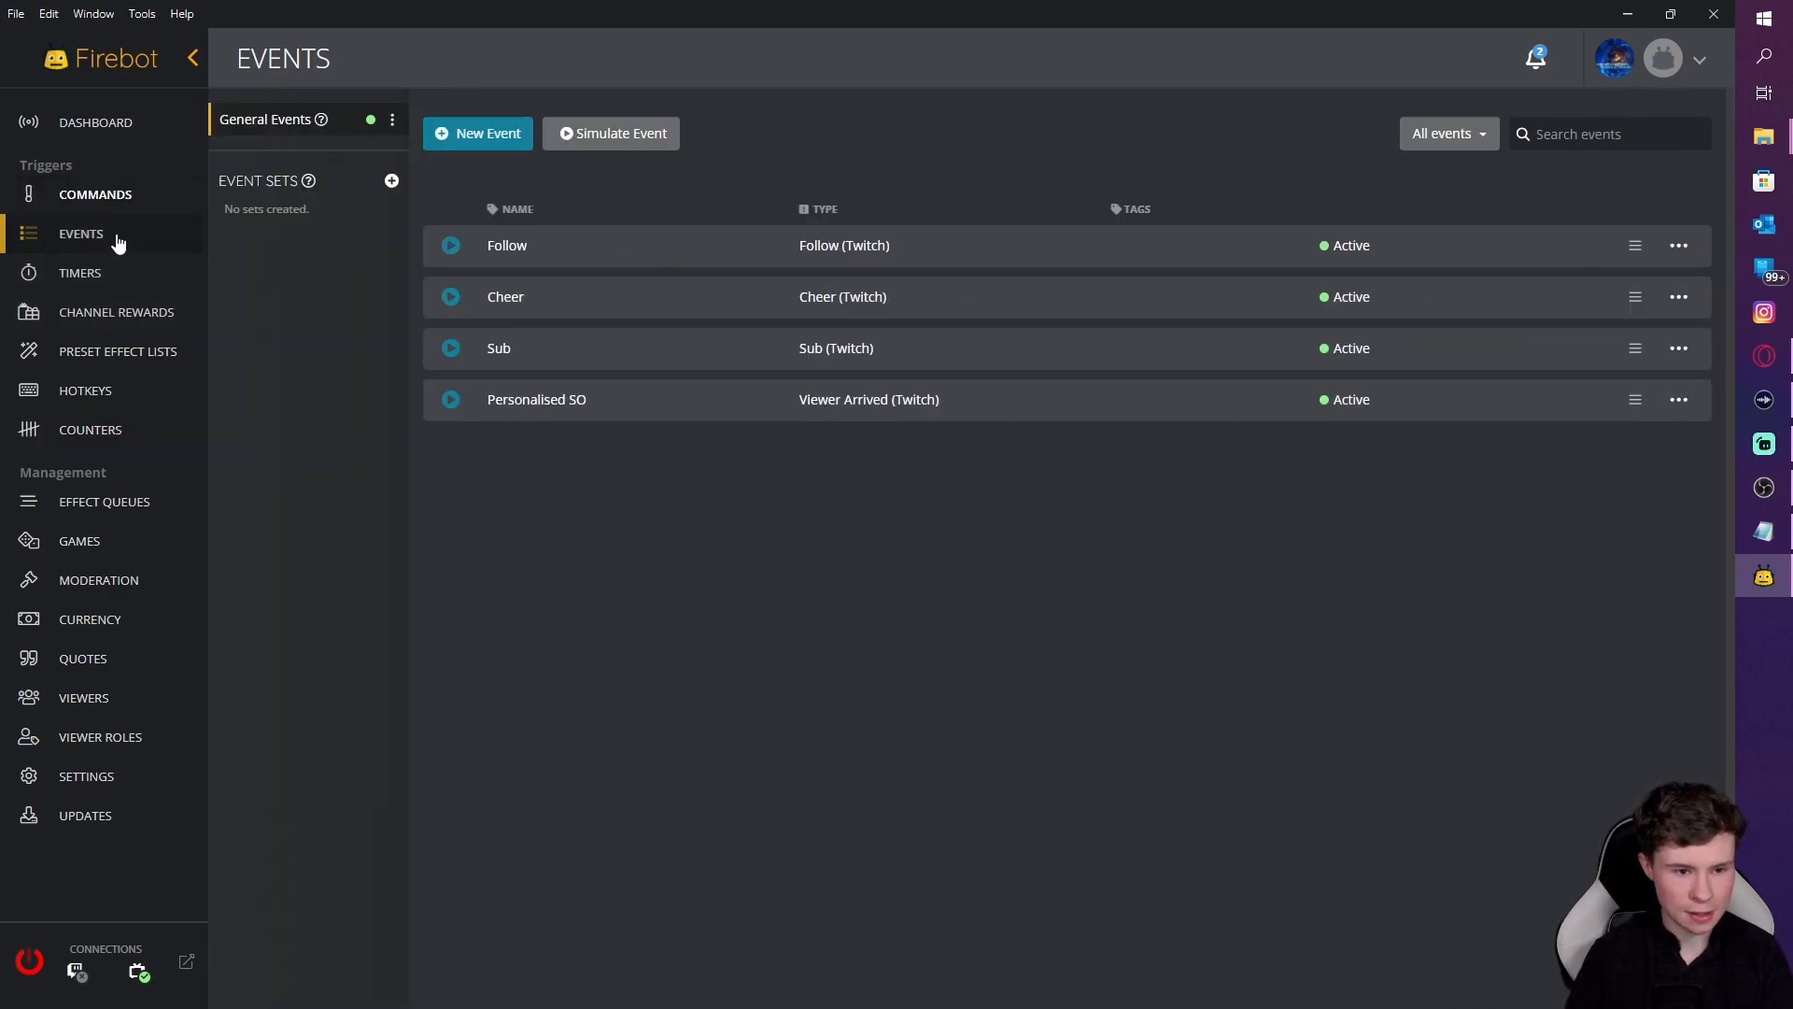
pyautogui.click(124, 280)
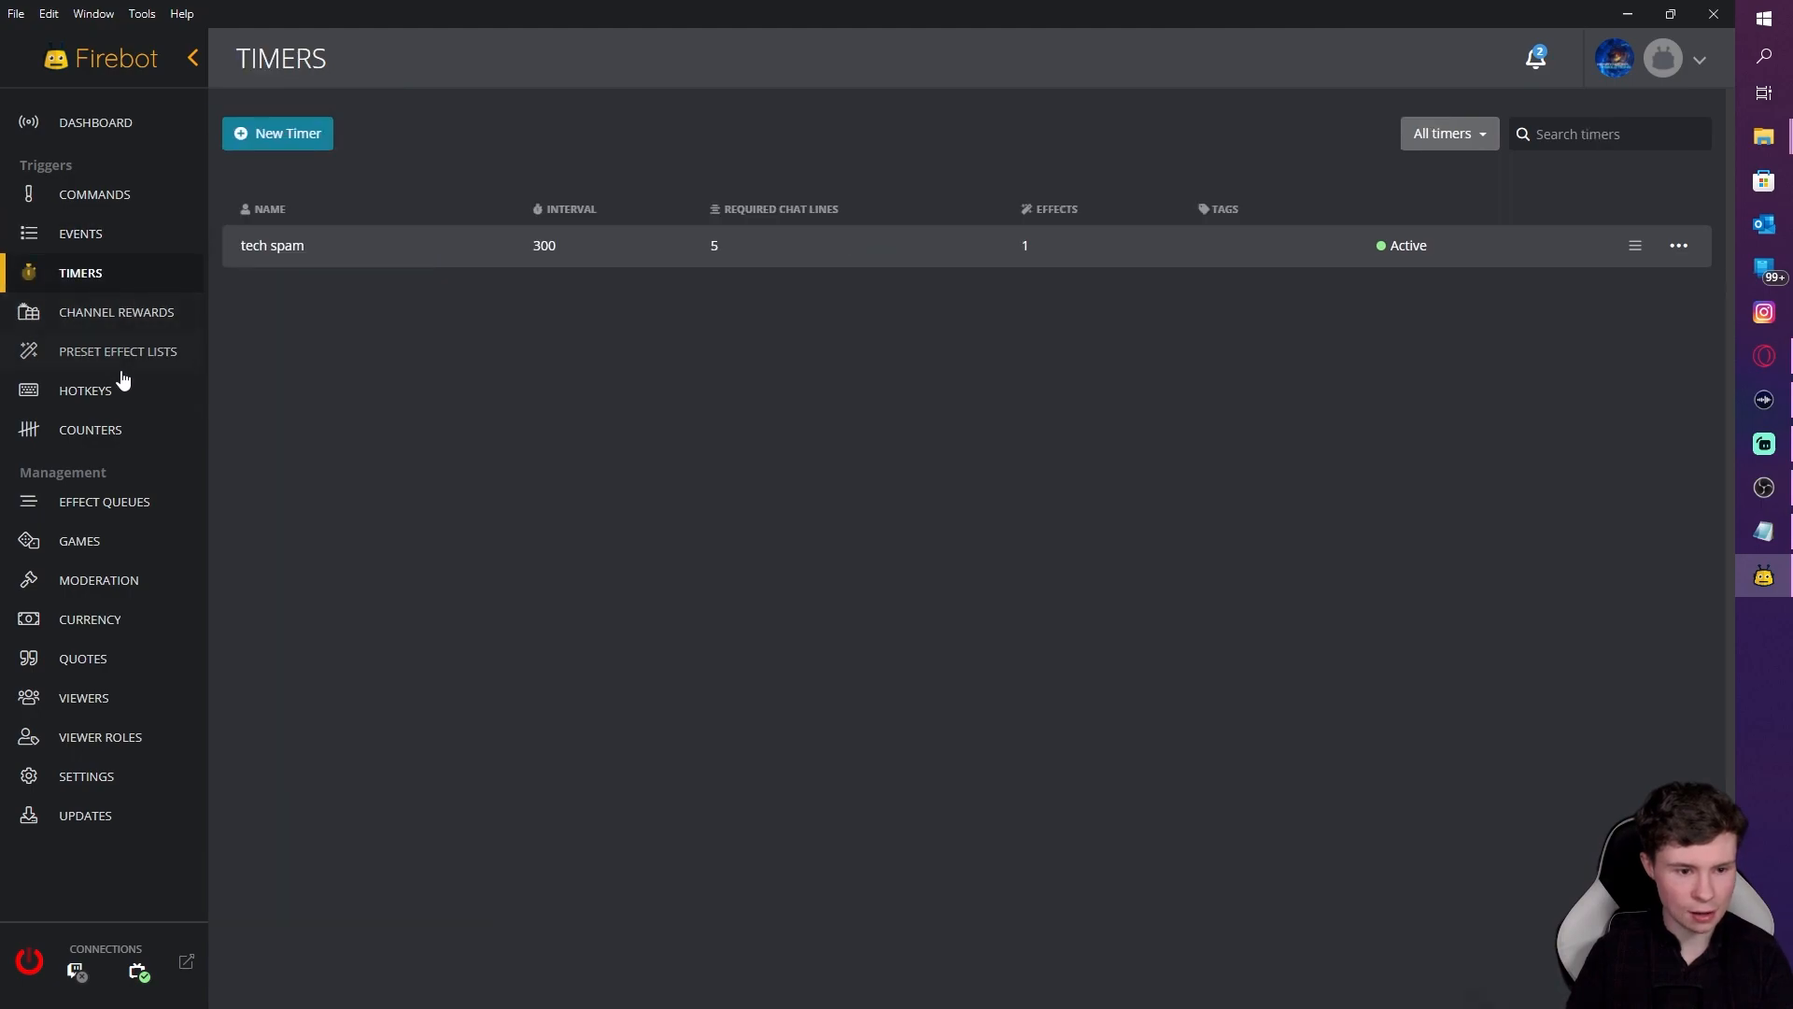
pyautogui.click(124, 431)
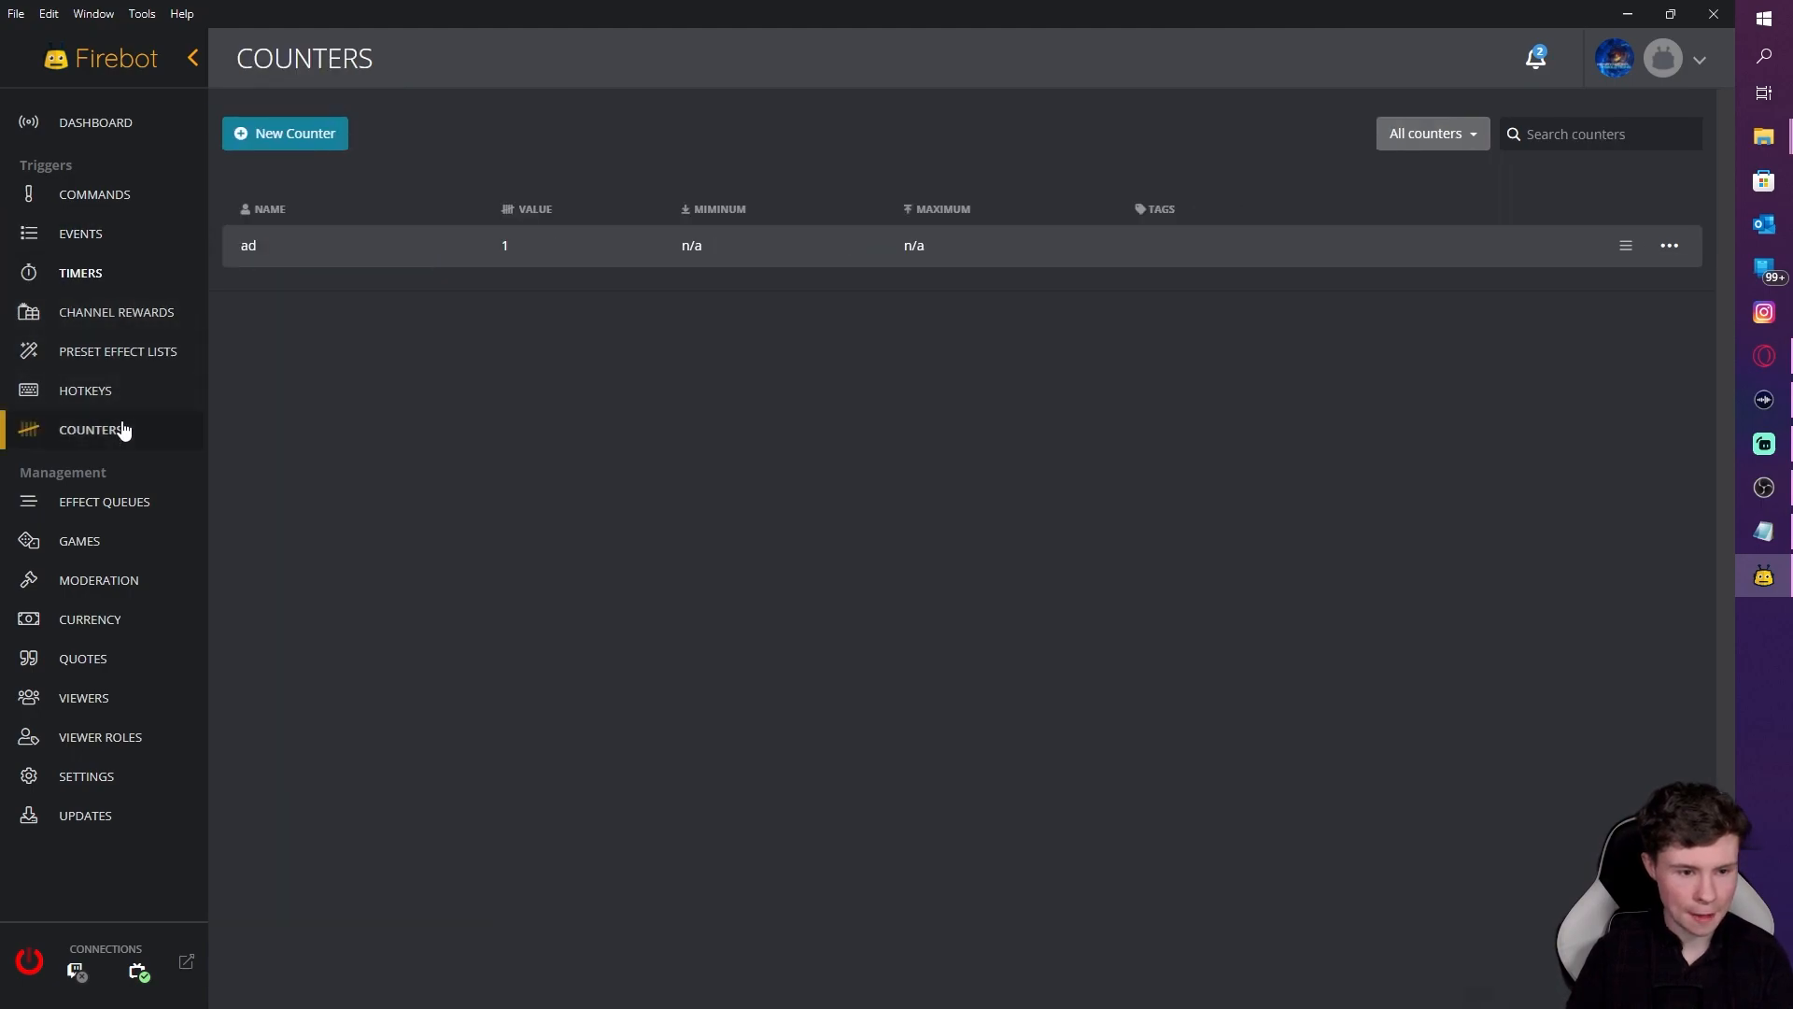
pyautogui.click(132, 354)
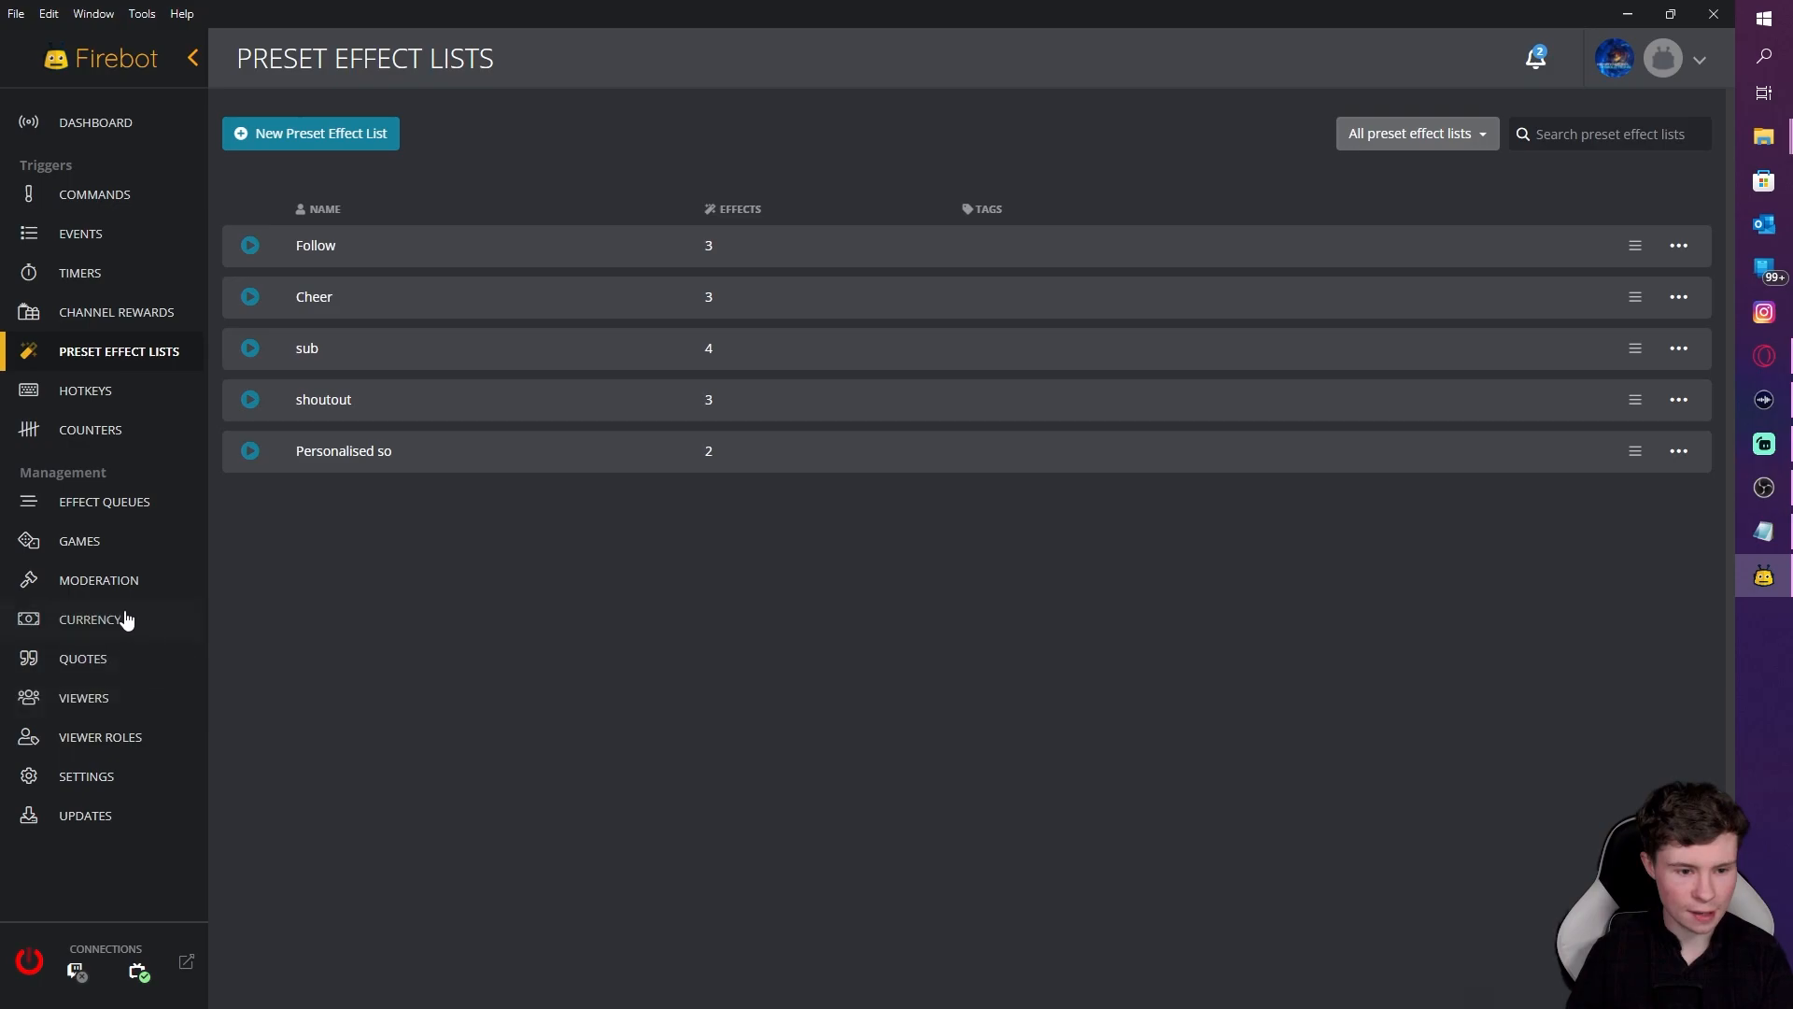
pyautogui.click(120, 737)
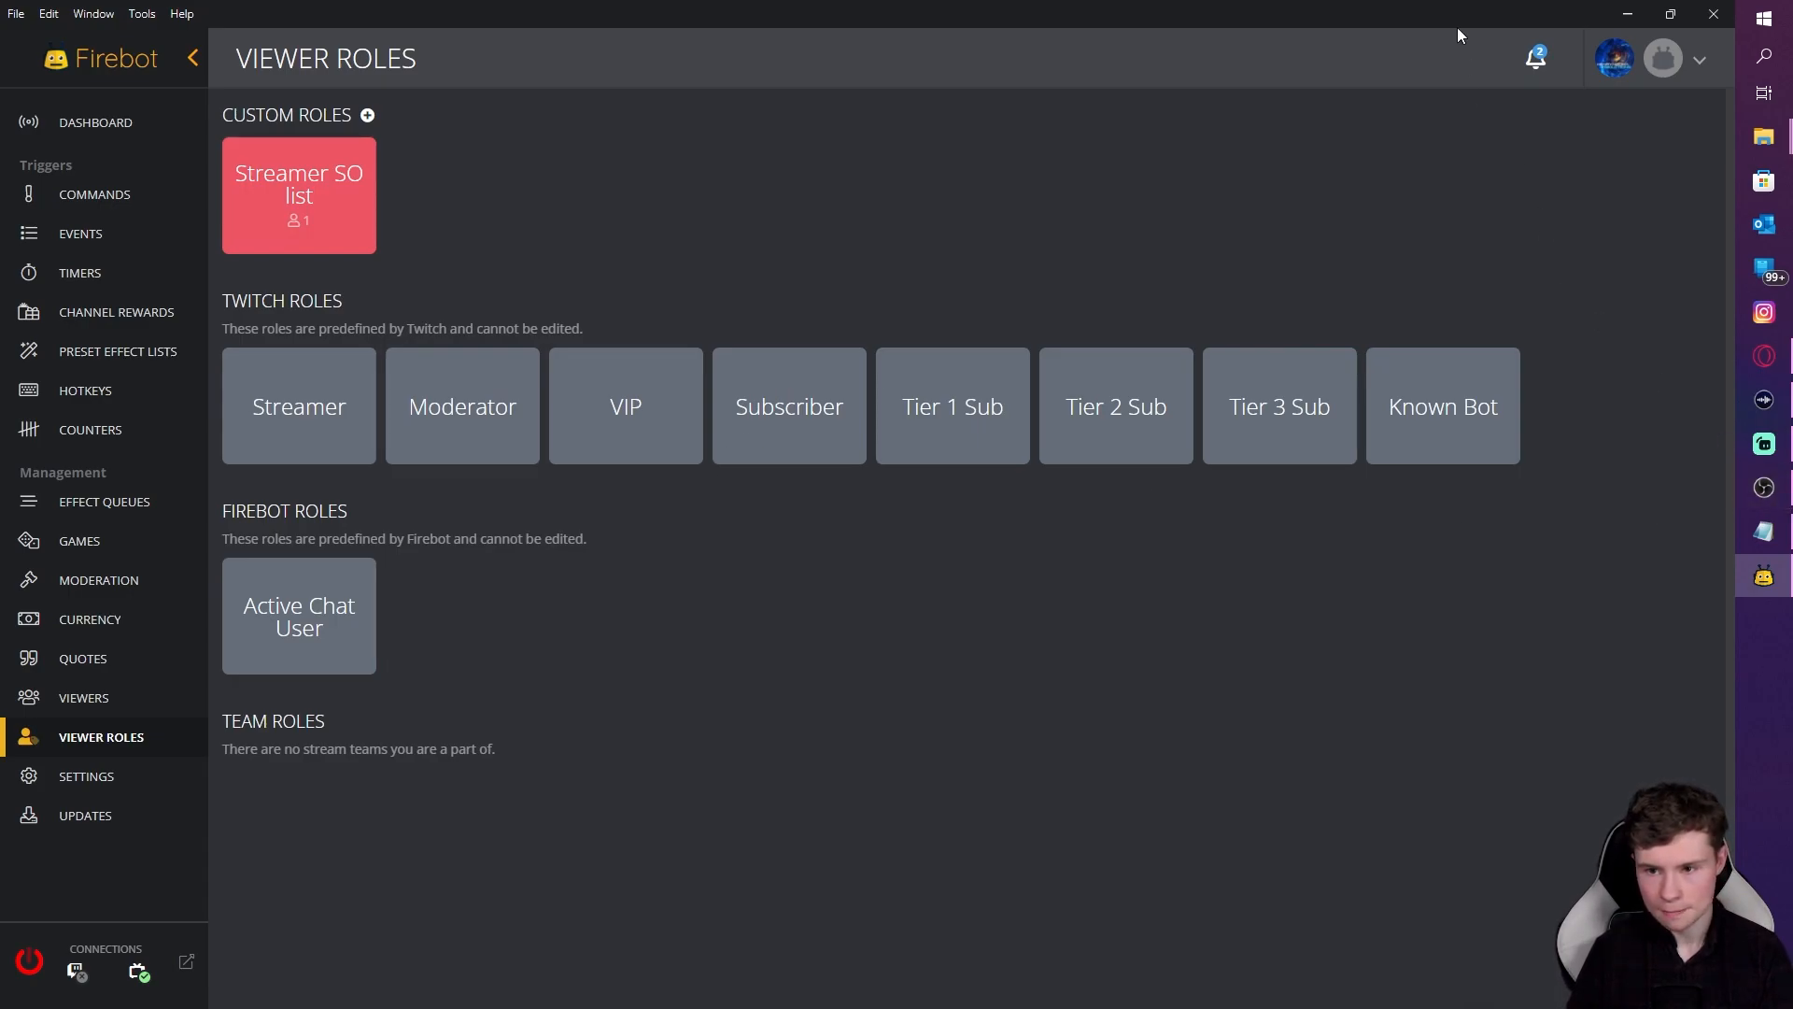
# Step: Move Firebot aside and send '!so @' plus your own username in OBS chat, fixing the typo
pyautogui.moveTo(1487, 20); pyautogui.dragTo(1308, 157)
pyautogui.moveTo(927, 153); pyautogui.dragTo(1115, 312)
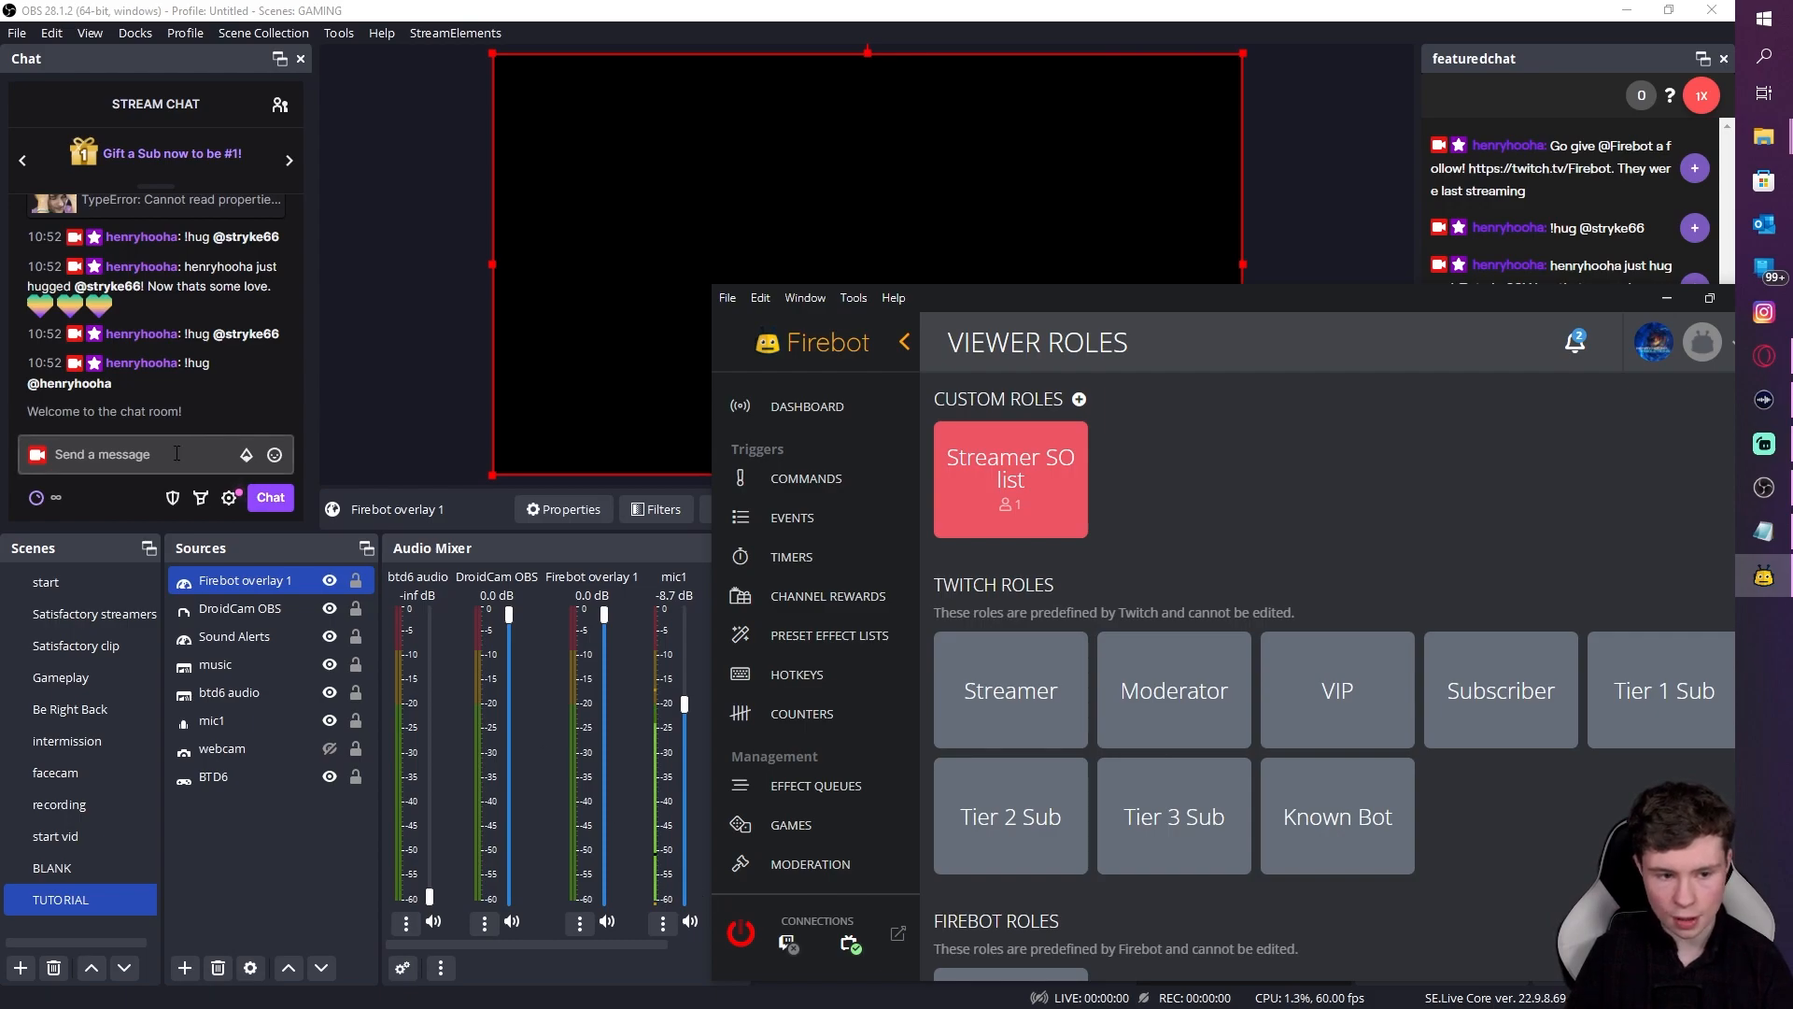
pyautogui.click(141, 455)
pyautogui.write('!')
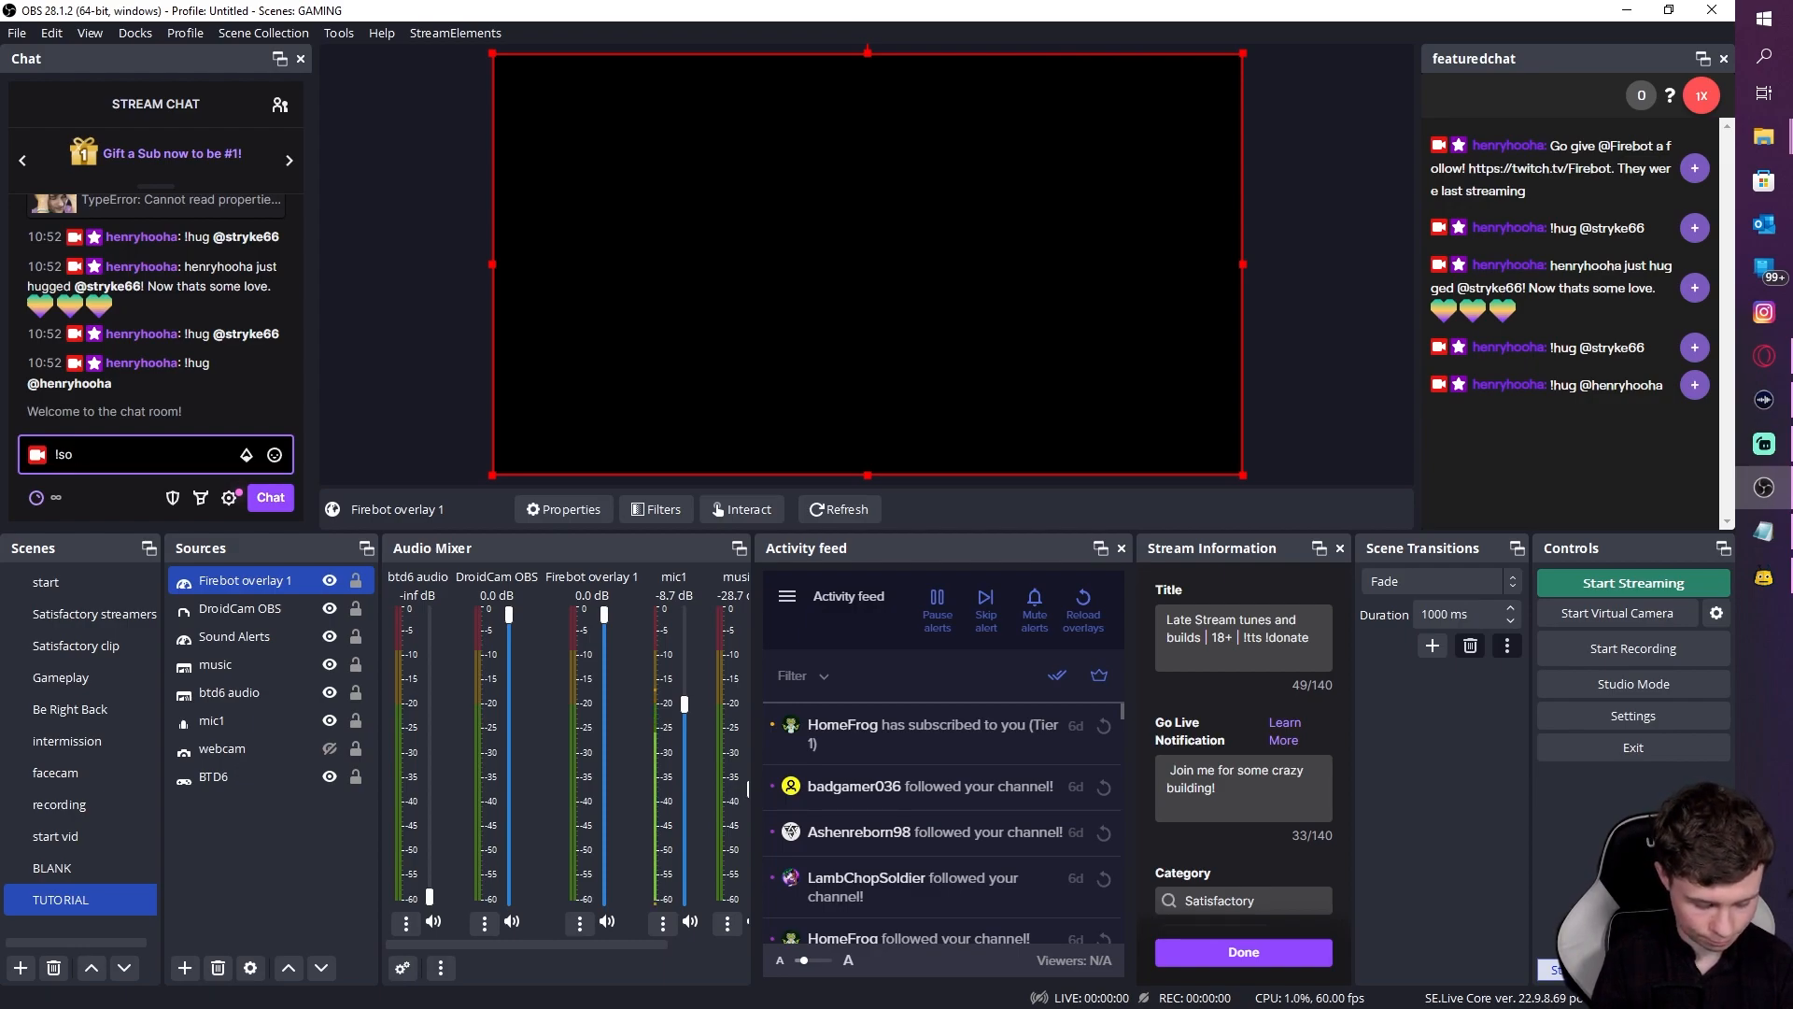
pyautogui.write('so @henryhpo')
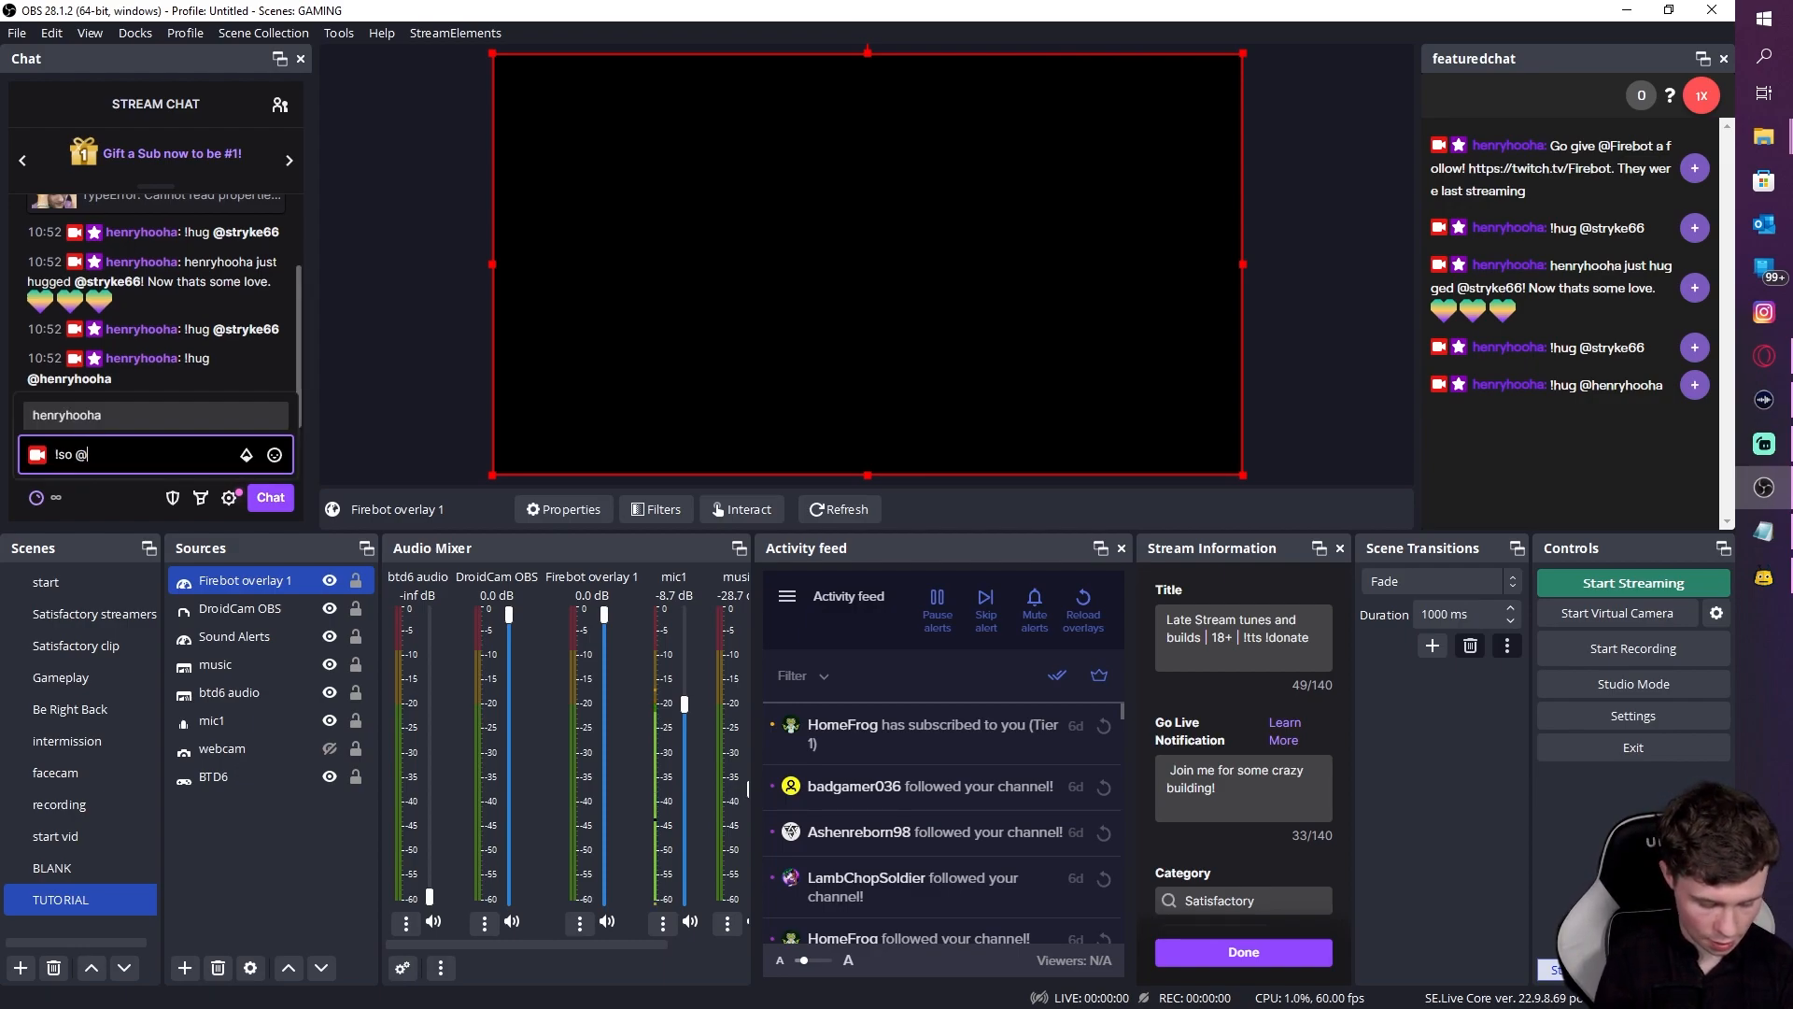
pyautogui.press('BackSpace')
pyautogui.press('BackSpace')
pyautogui.write('ooha')
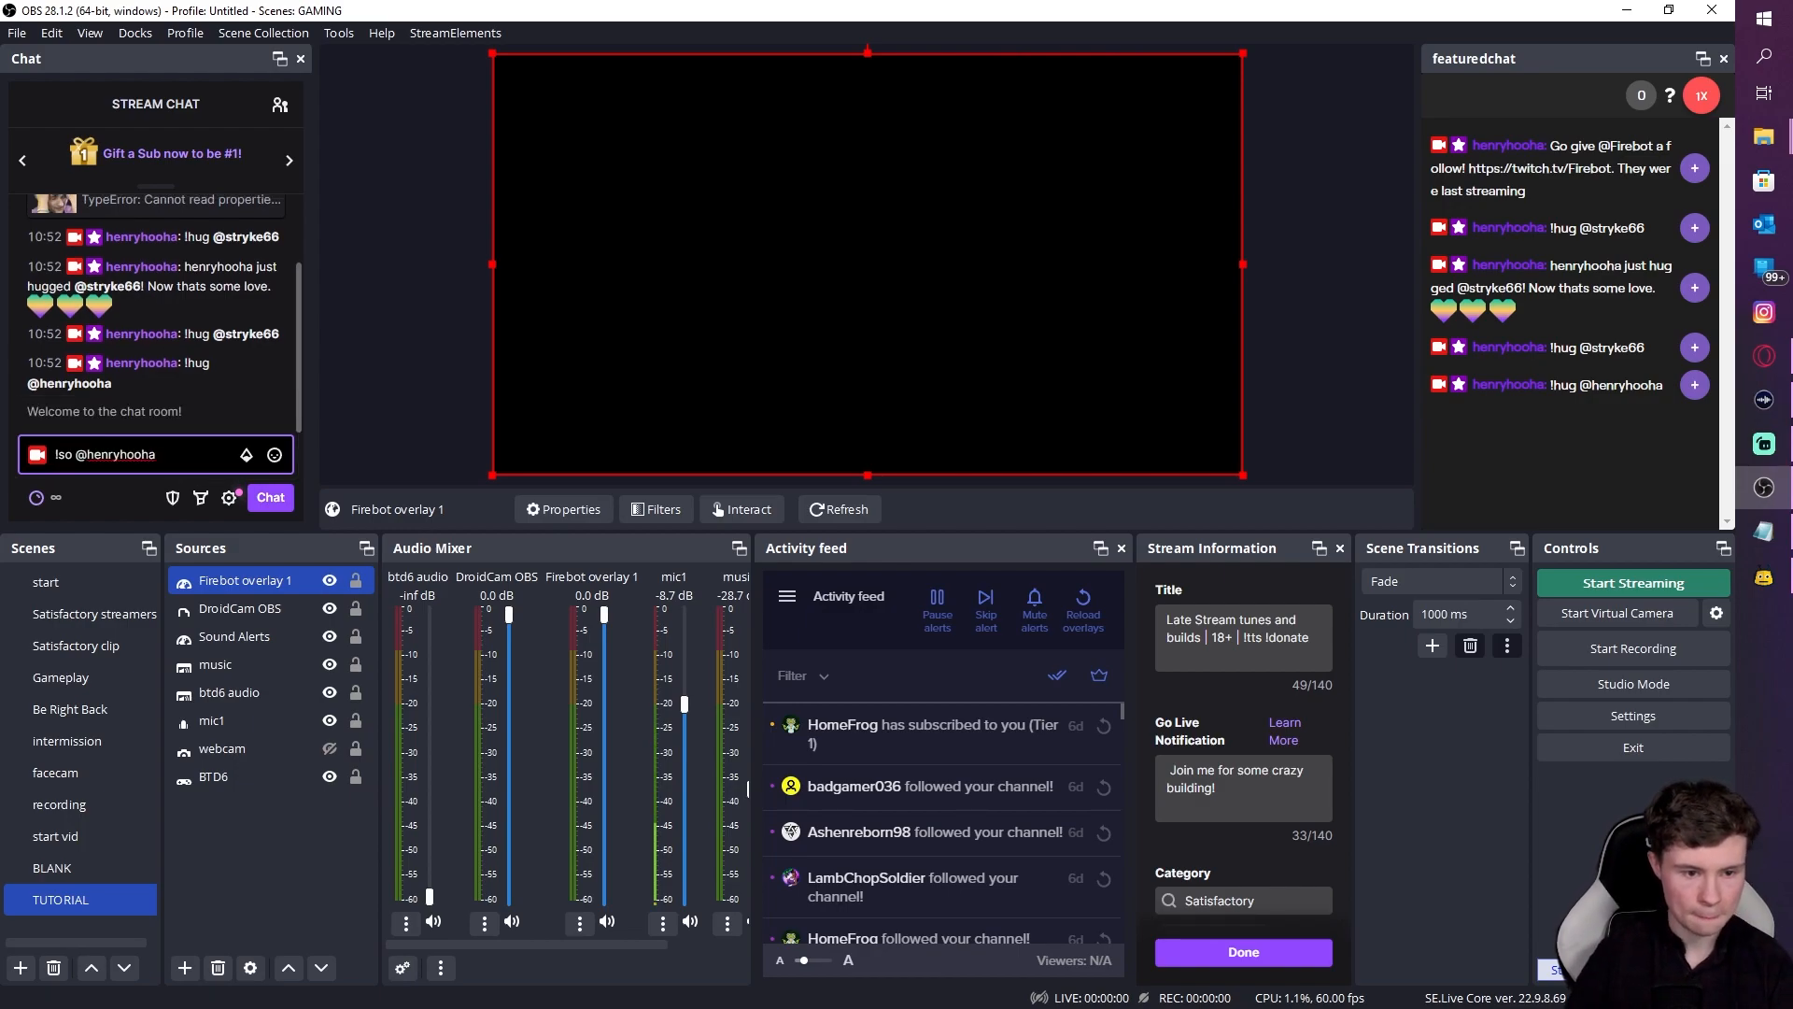
pyautogui.press('Return')
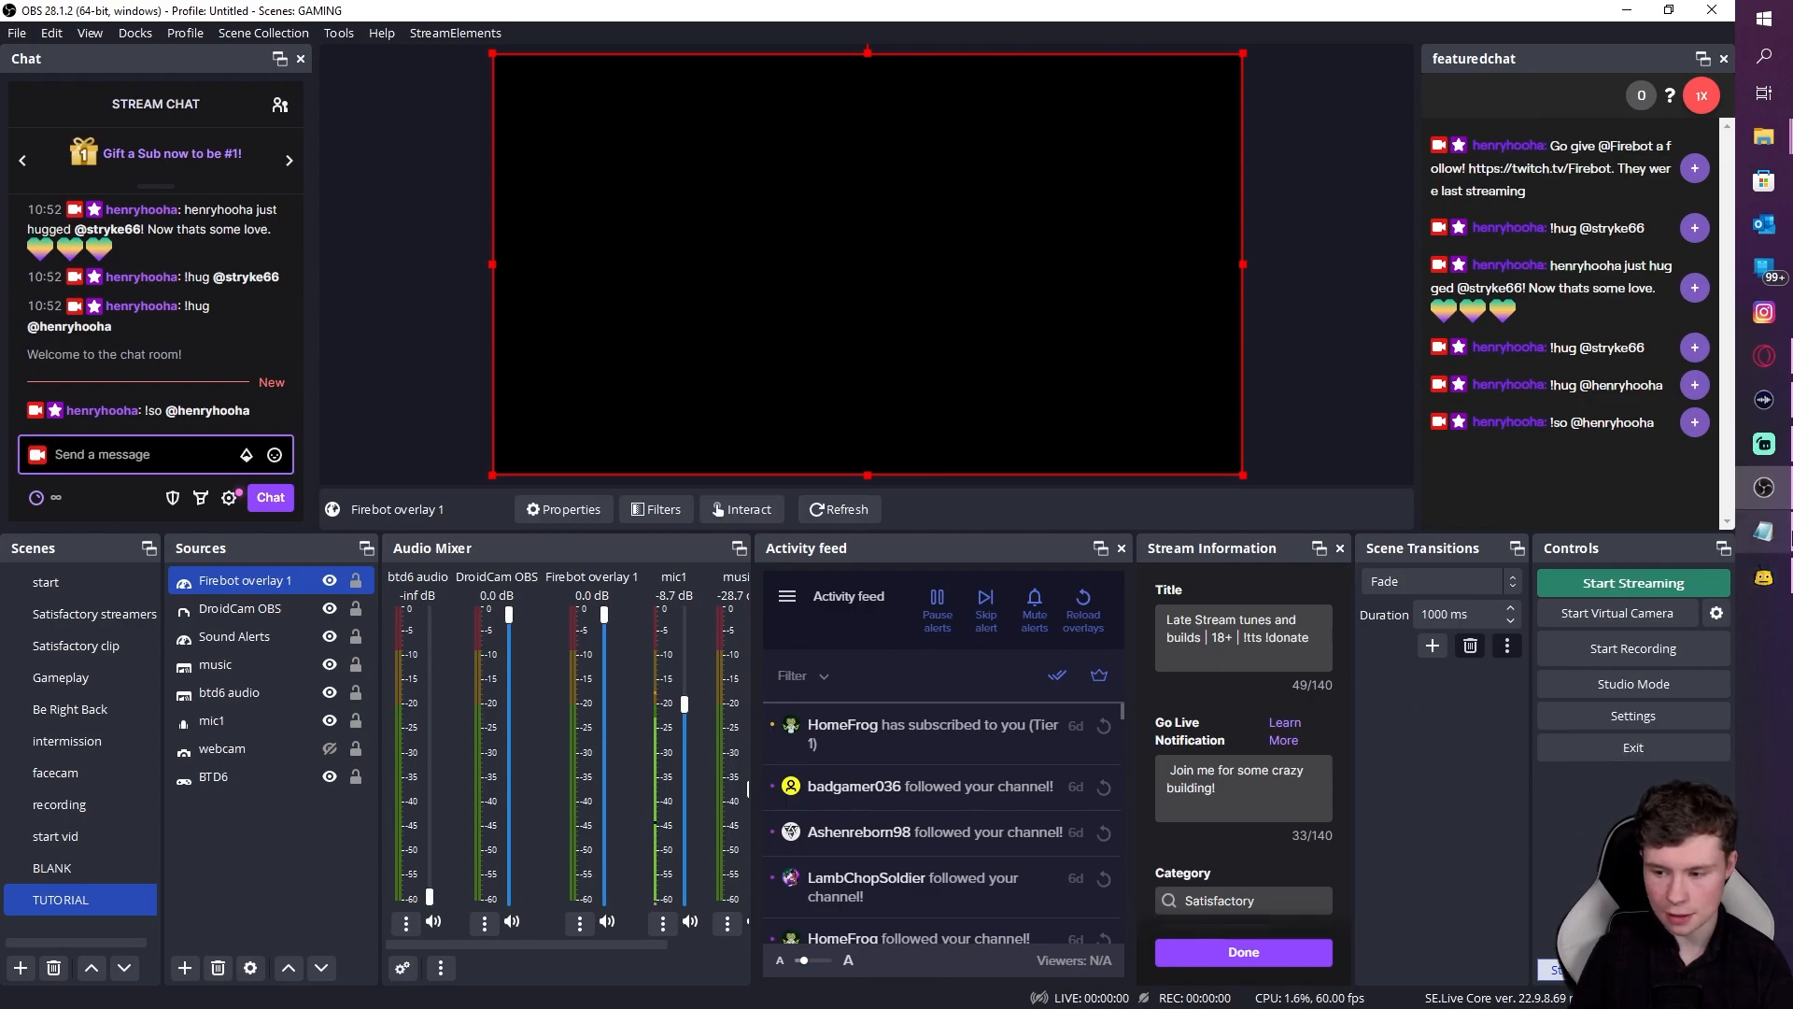
# Step: Reconnect Firebot to Twitch and shrink its window over the right side of OBS
pyautogui.click(1763, 577)
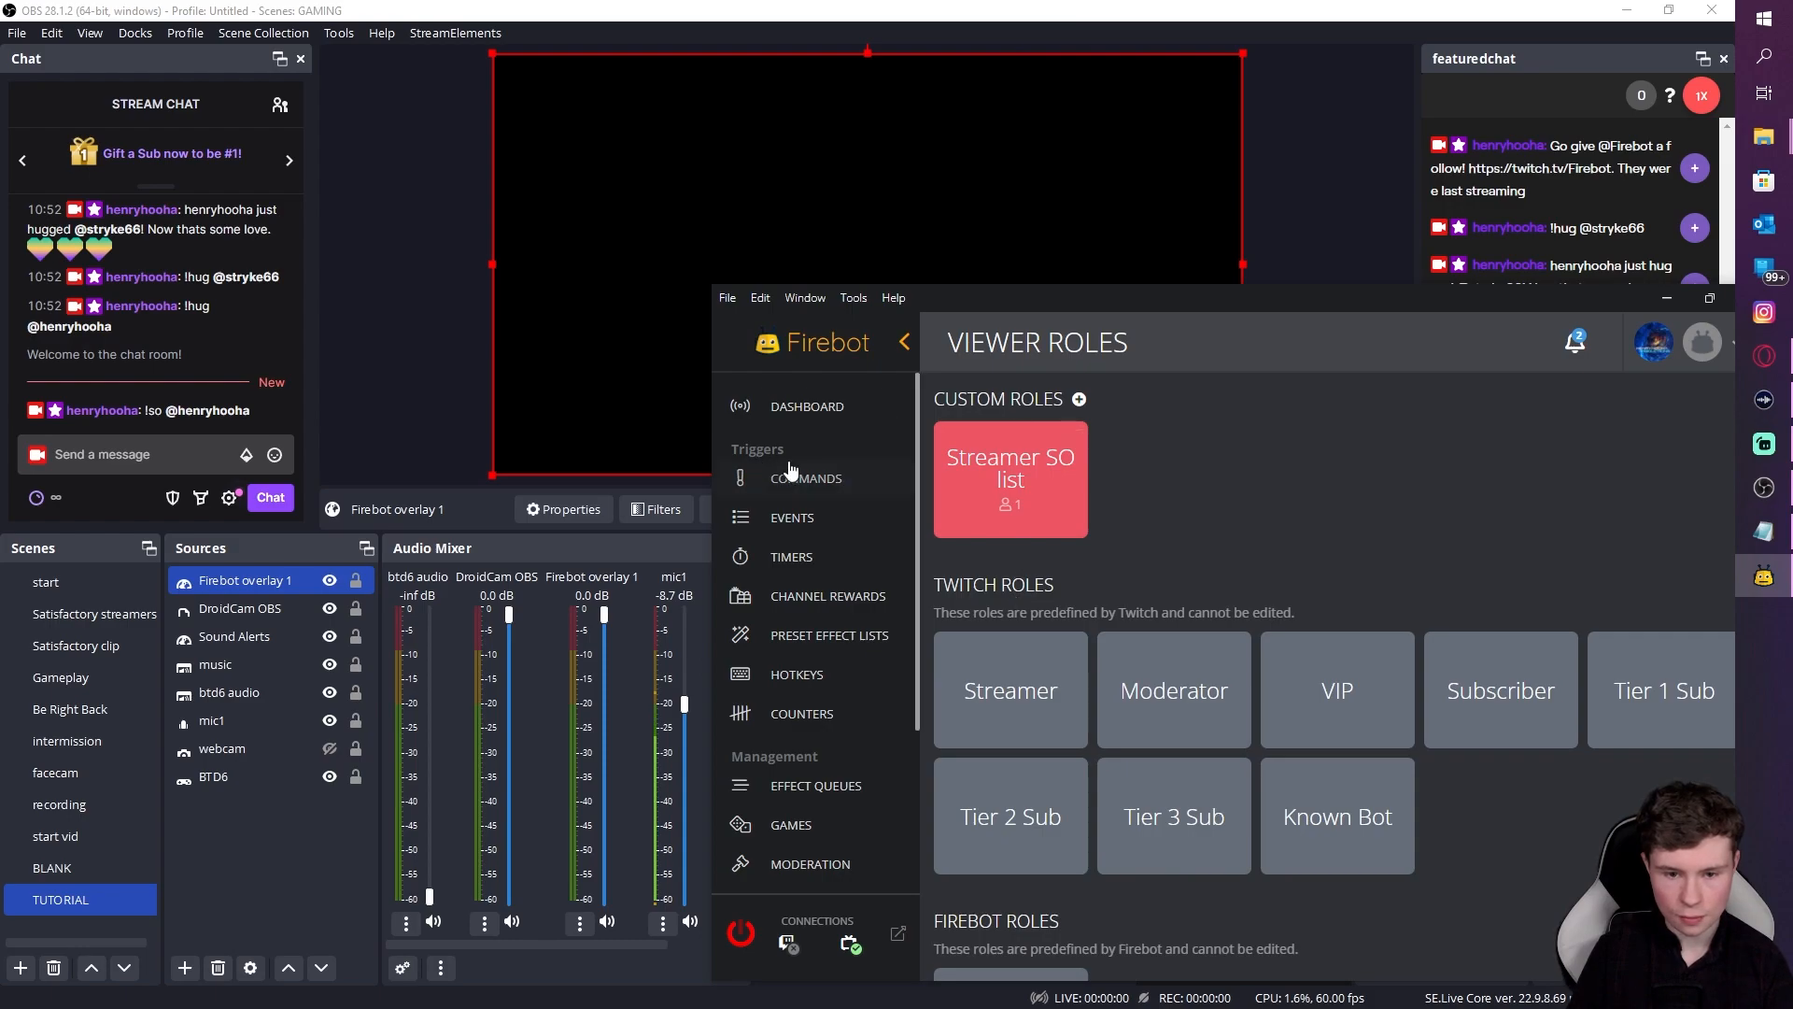
pyautogui.click(743, 934)
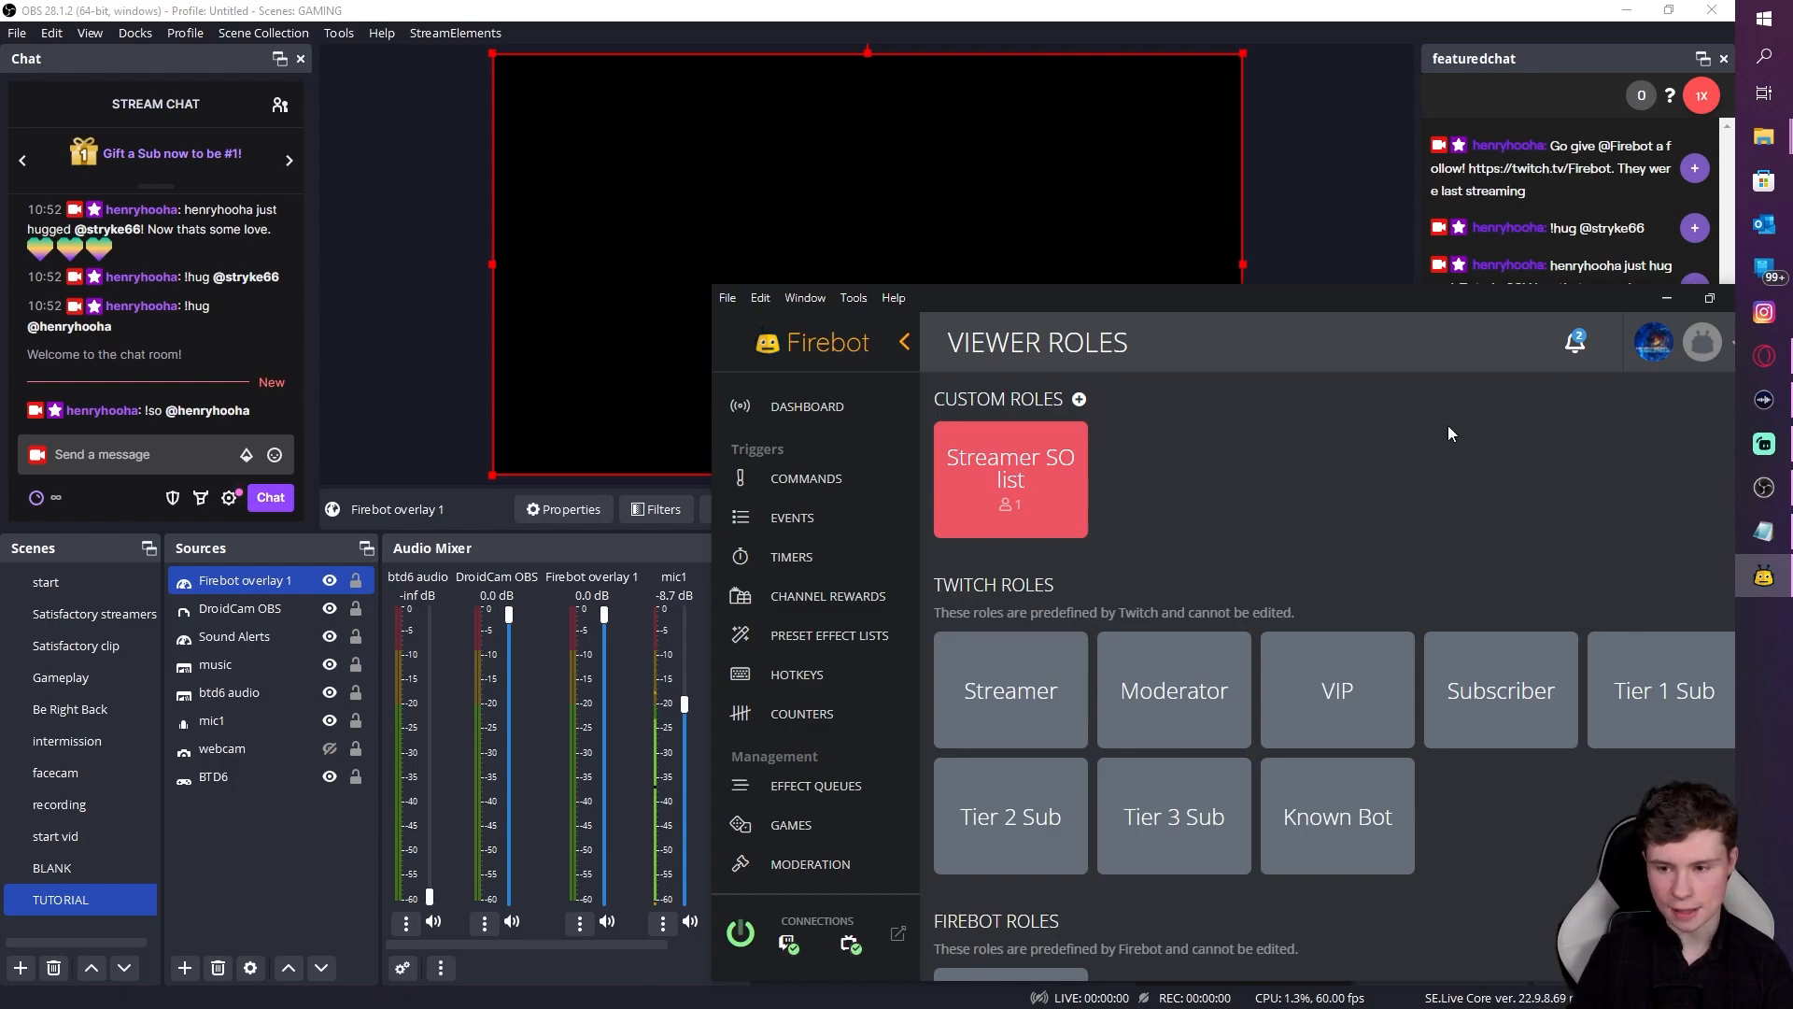
pyautogui.moveTo(1617, 302); pyautogui.dragTo(1572, 297)
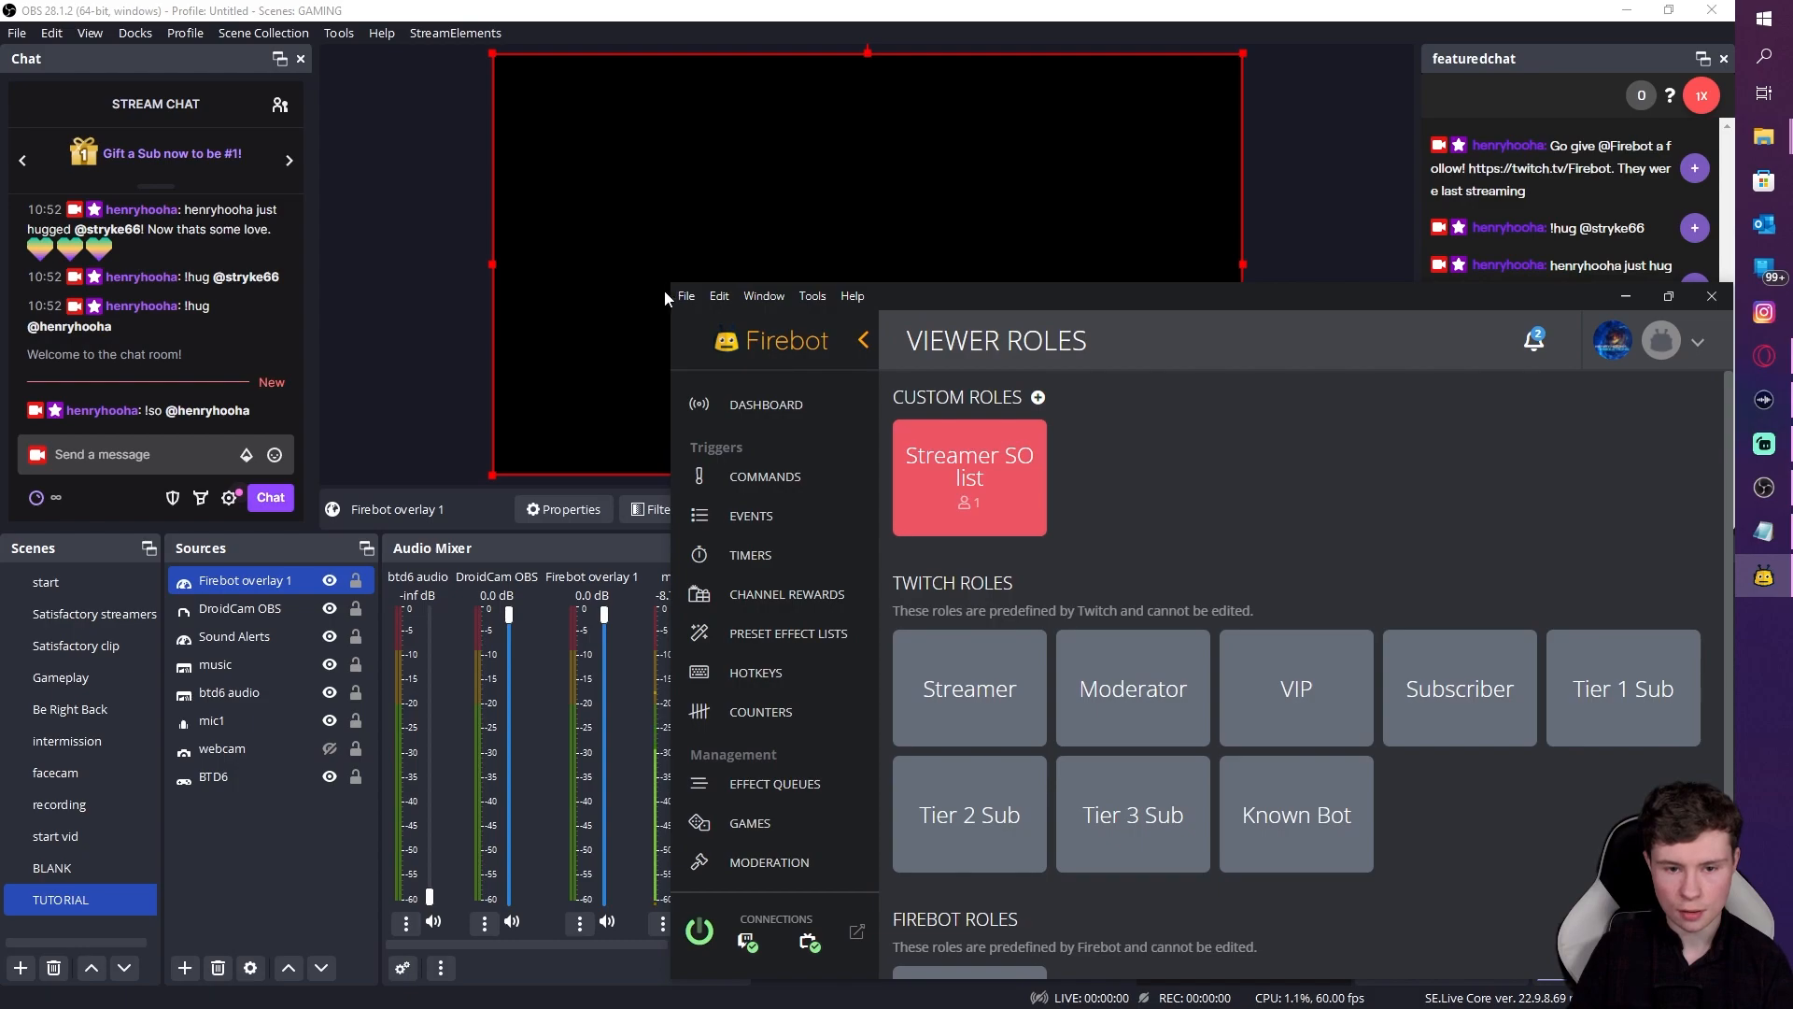
pyautogui.moveTo(670, 286); pyautogui.dragTo(1060, 333)
pyautogui.moveTo(1410, 349); pyautogui.dragTo(1442, 259)
# Step: Send a second '!so @' shoutout with your own username in OBS chat, correcting the typo
pyautogui.click(174, 454)
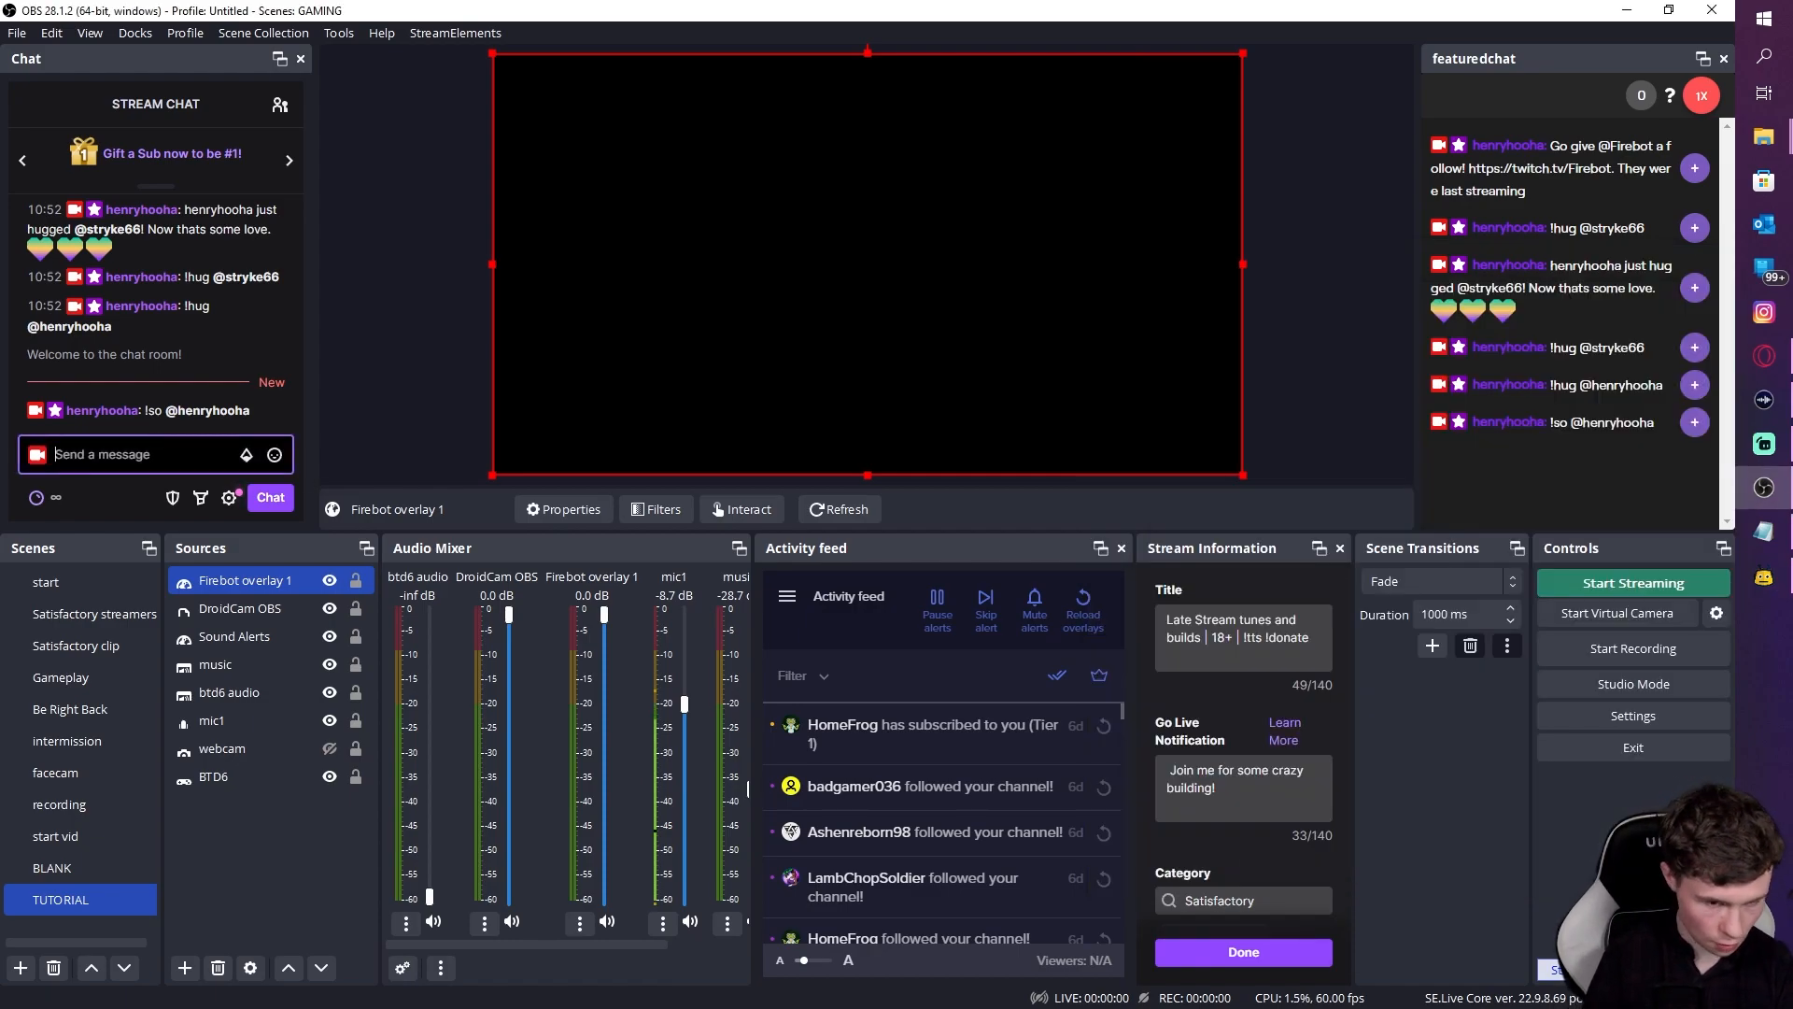
pyautogui.write('!so')
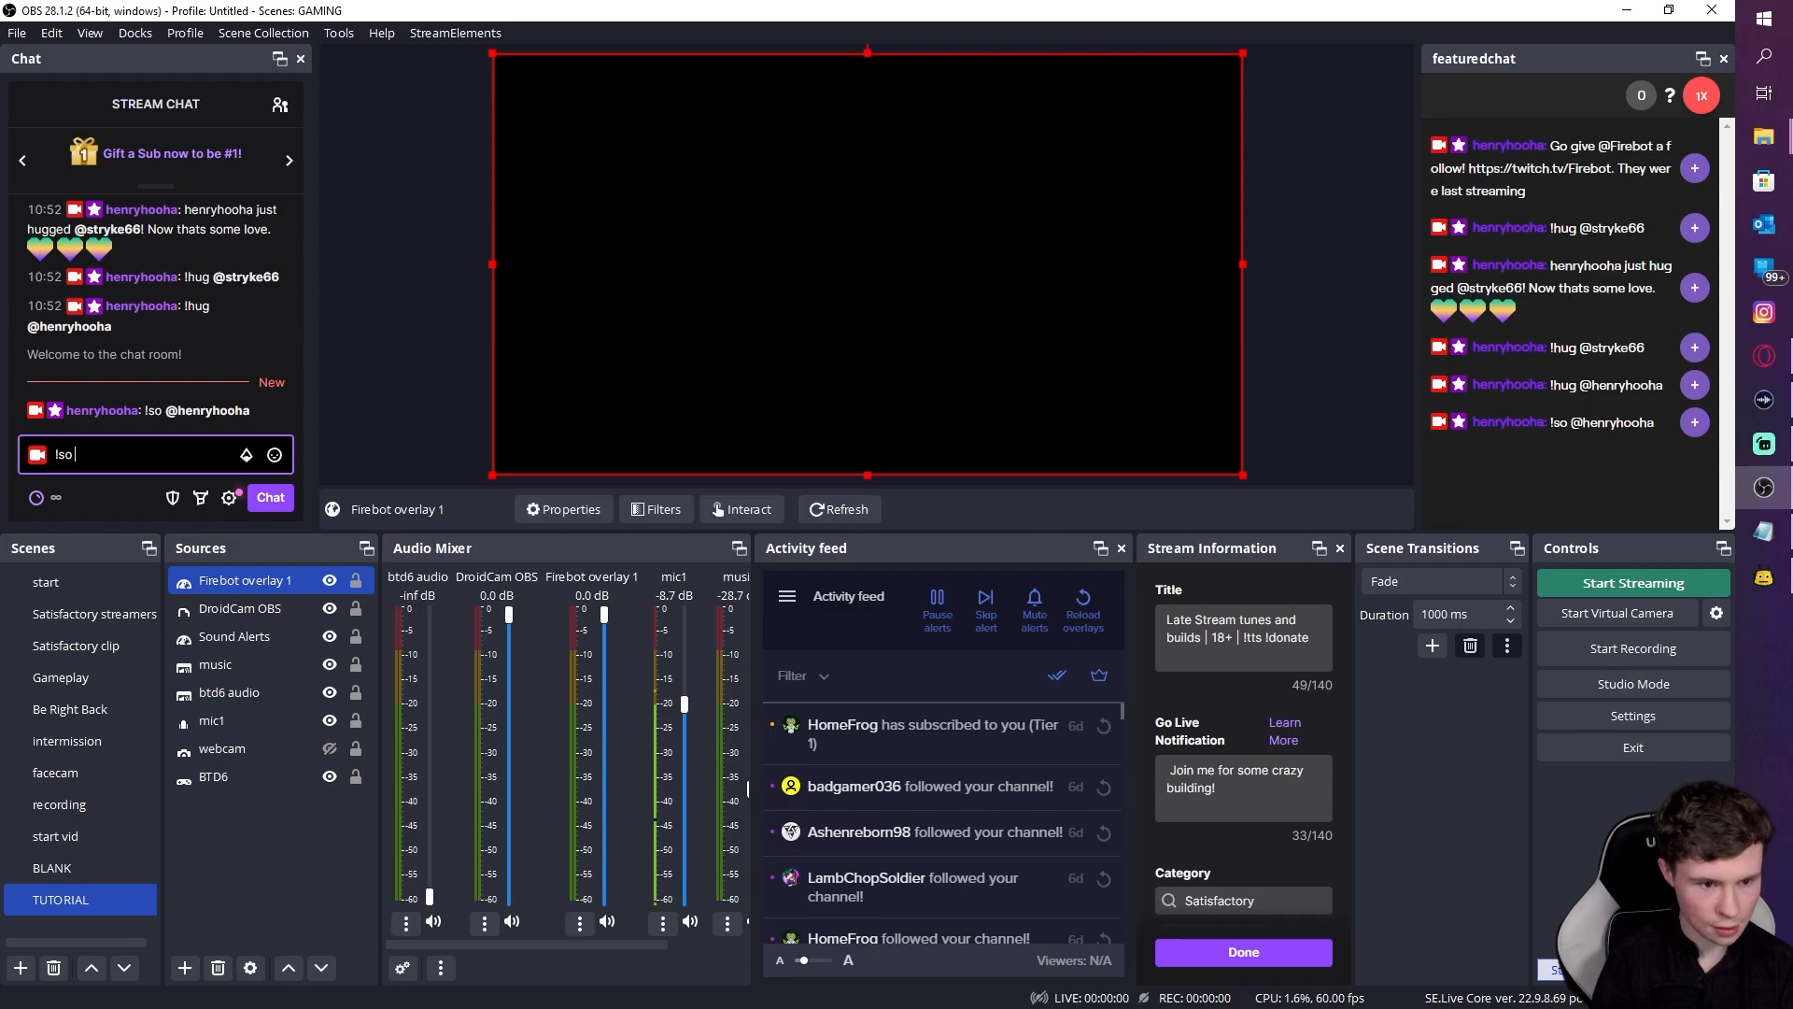
pyautogui.write(' @henryhopoh')
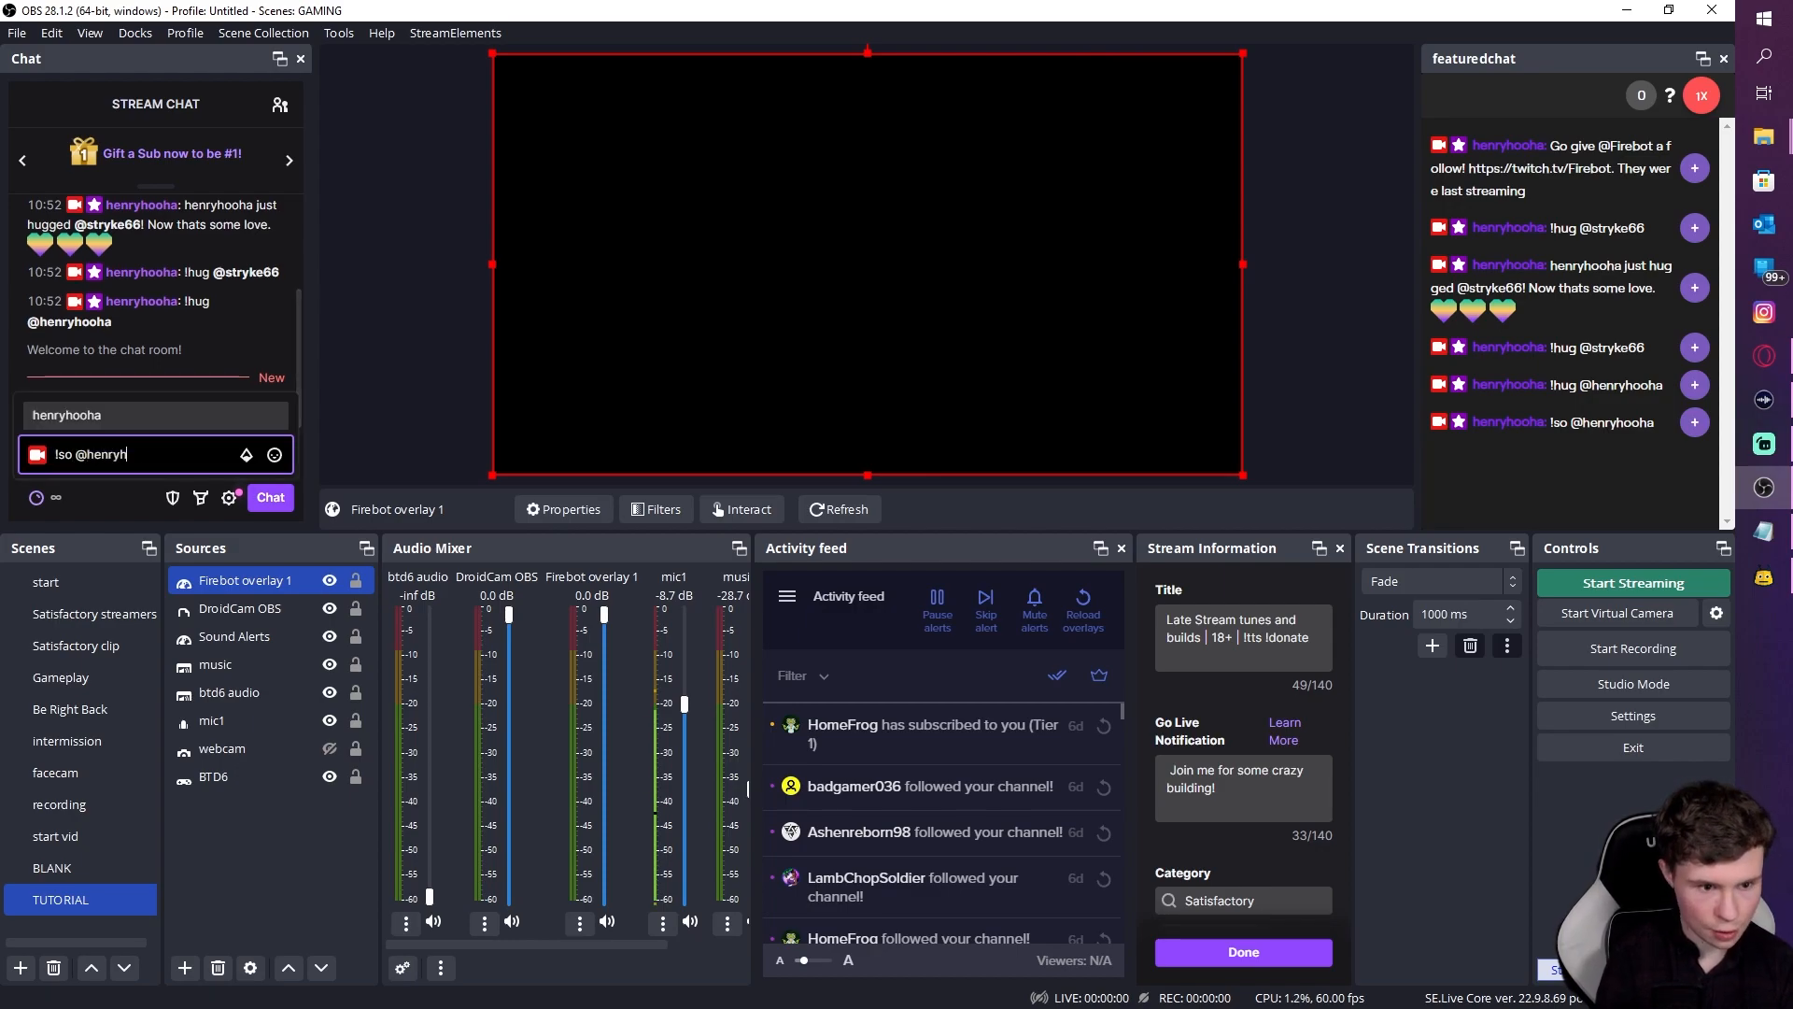
pyautogui.press('BackSpace')
pyautogui.press('BackSpace')
pyautogui.press('BackSpace')
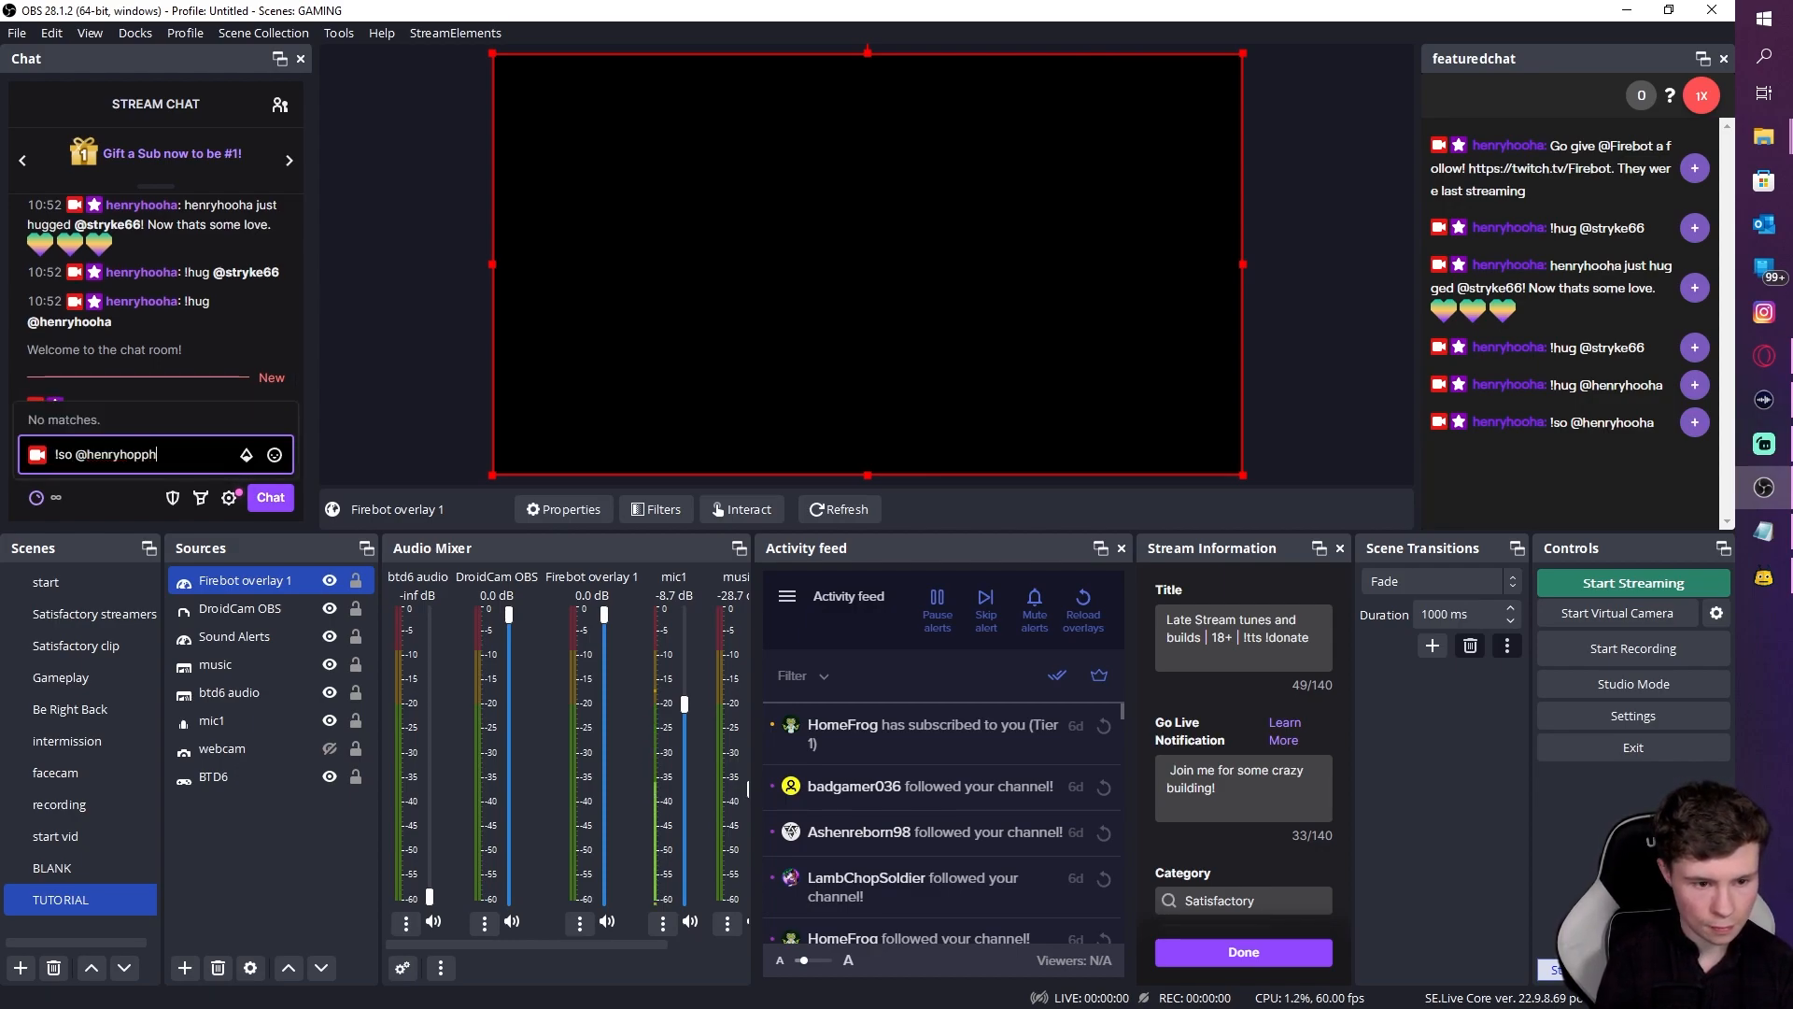
pyautogui.write('ooha')
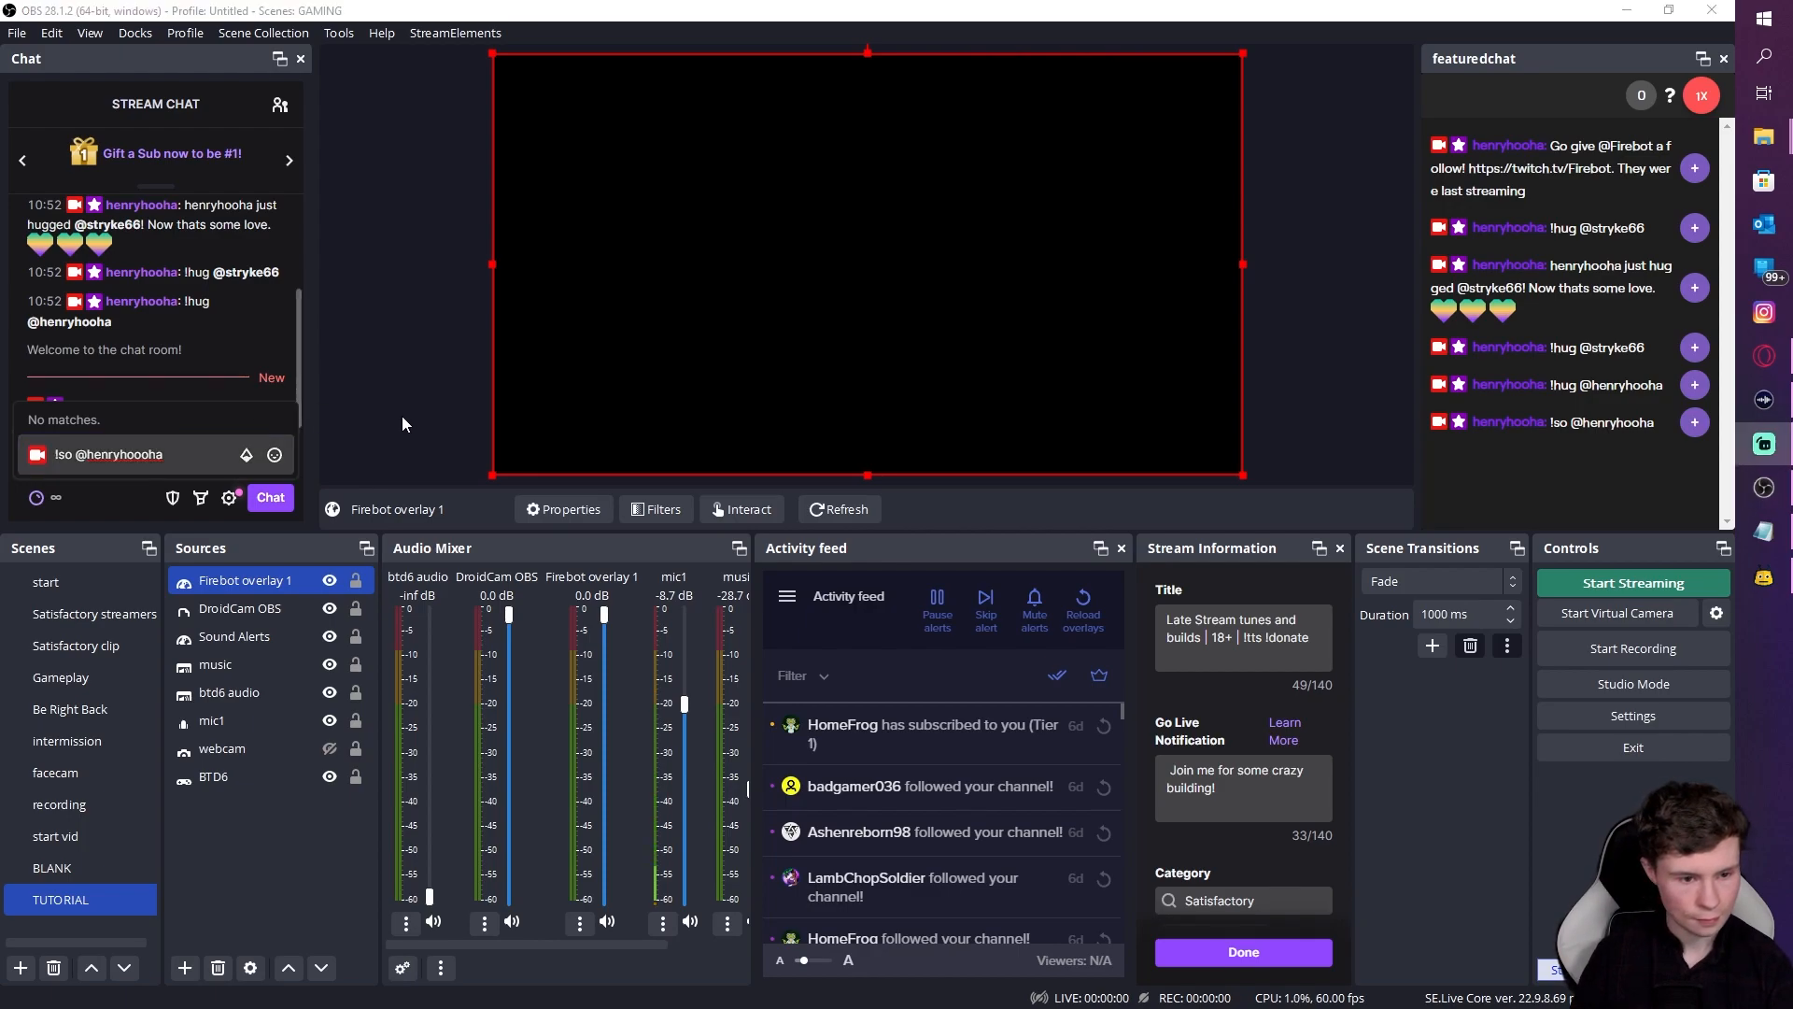
pyautogui.press('Return')
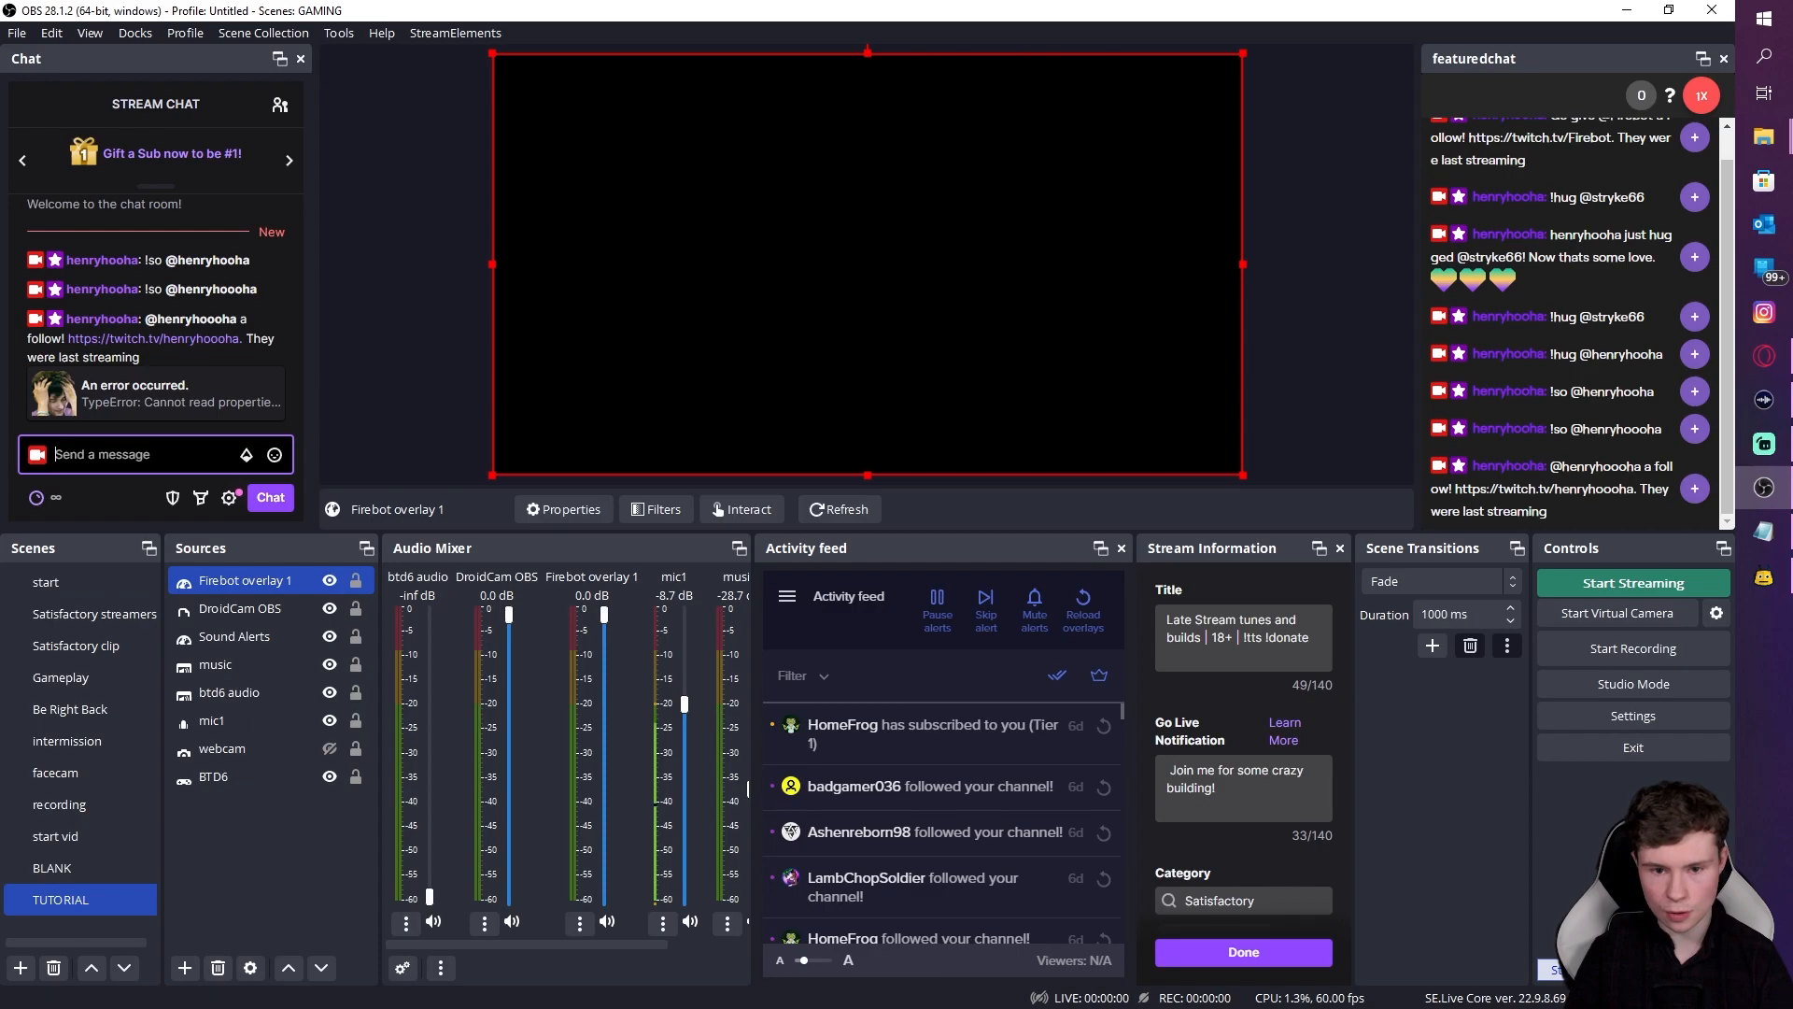
pyautogui.click(1763, 576)
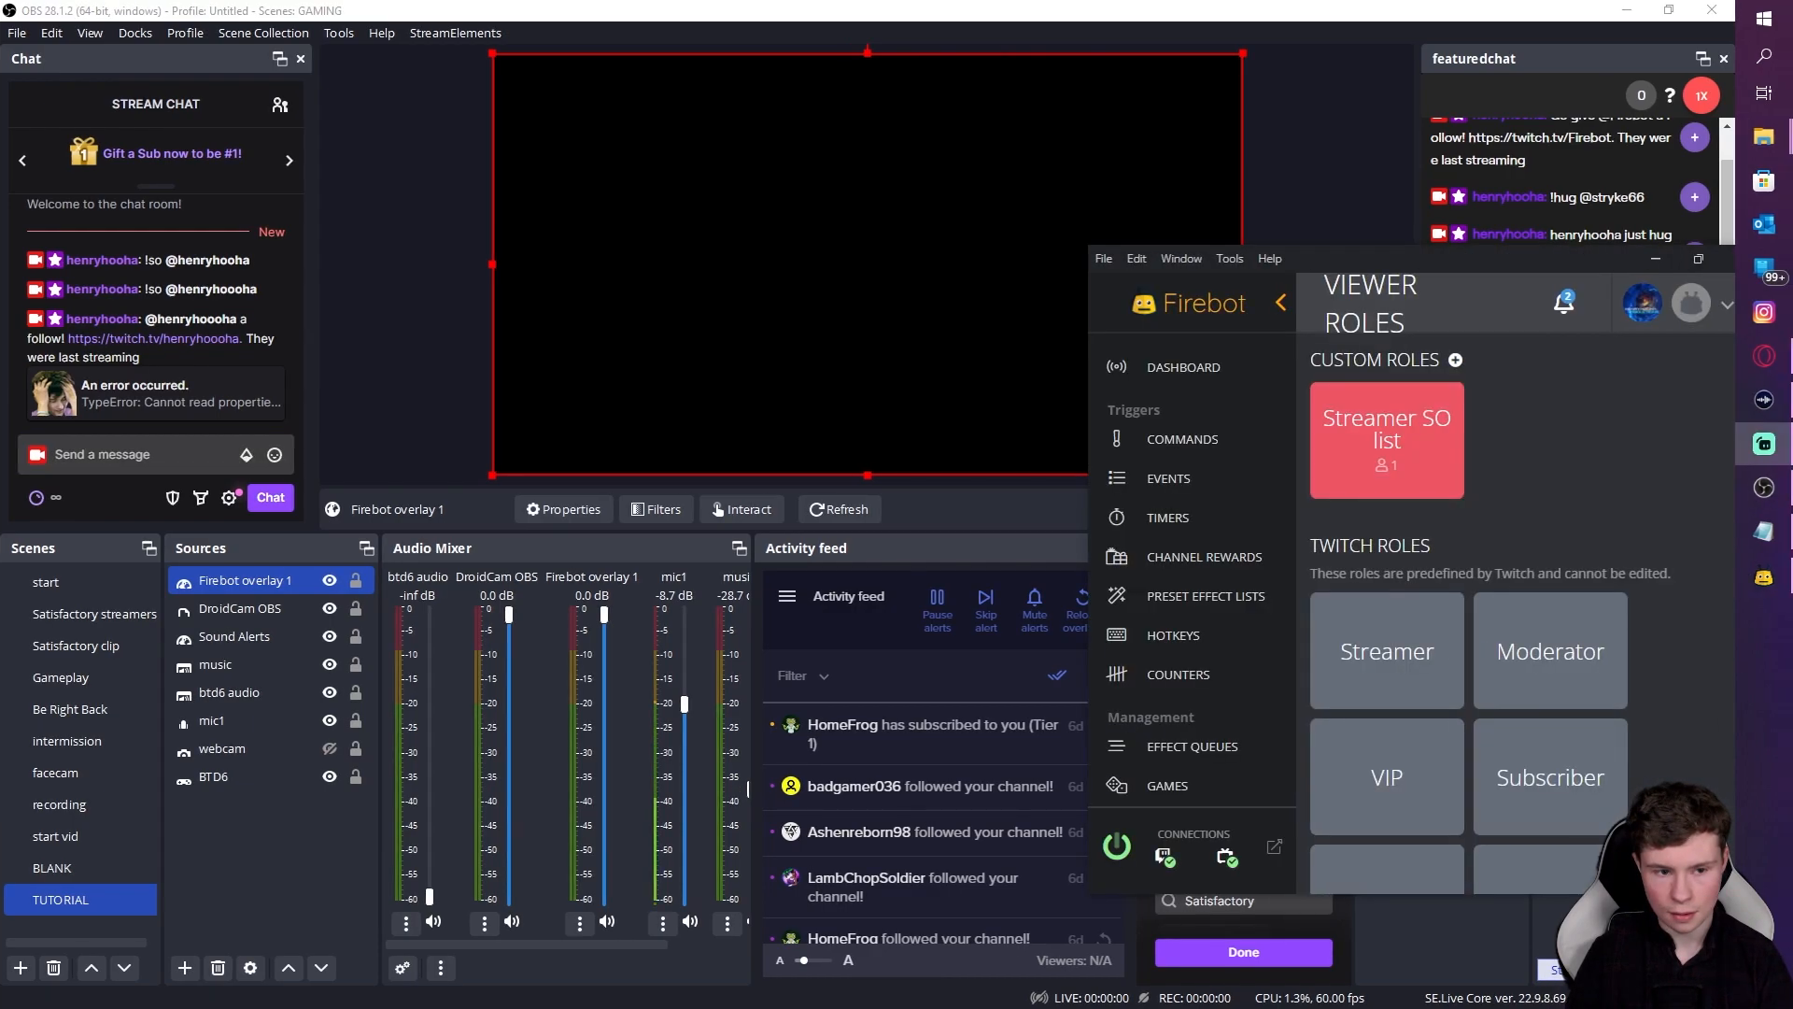
# Step: Open the !so command for editing with its advanced settings shown
pyautogui.moveTo(1533, 263); pyautogui.dragTo(1640, 172)
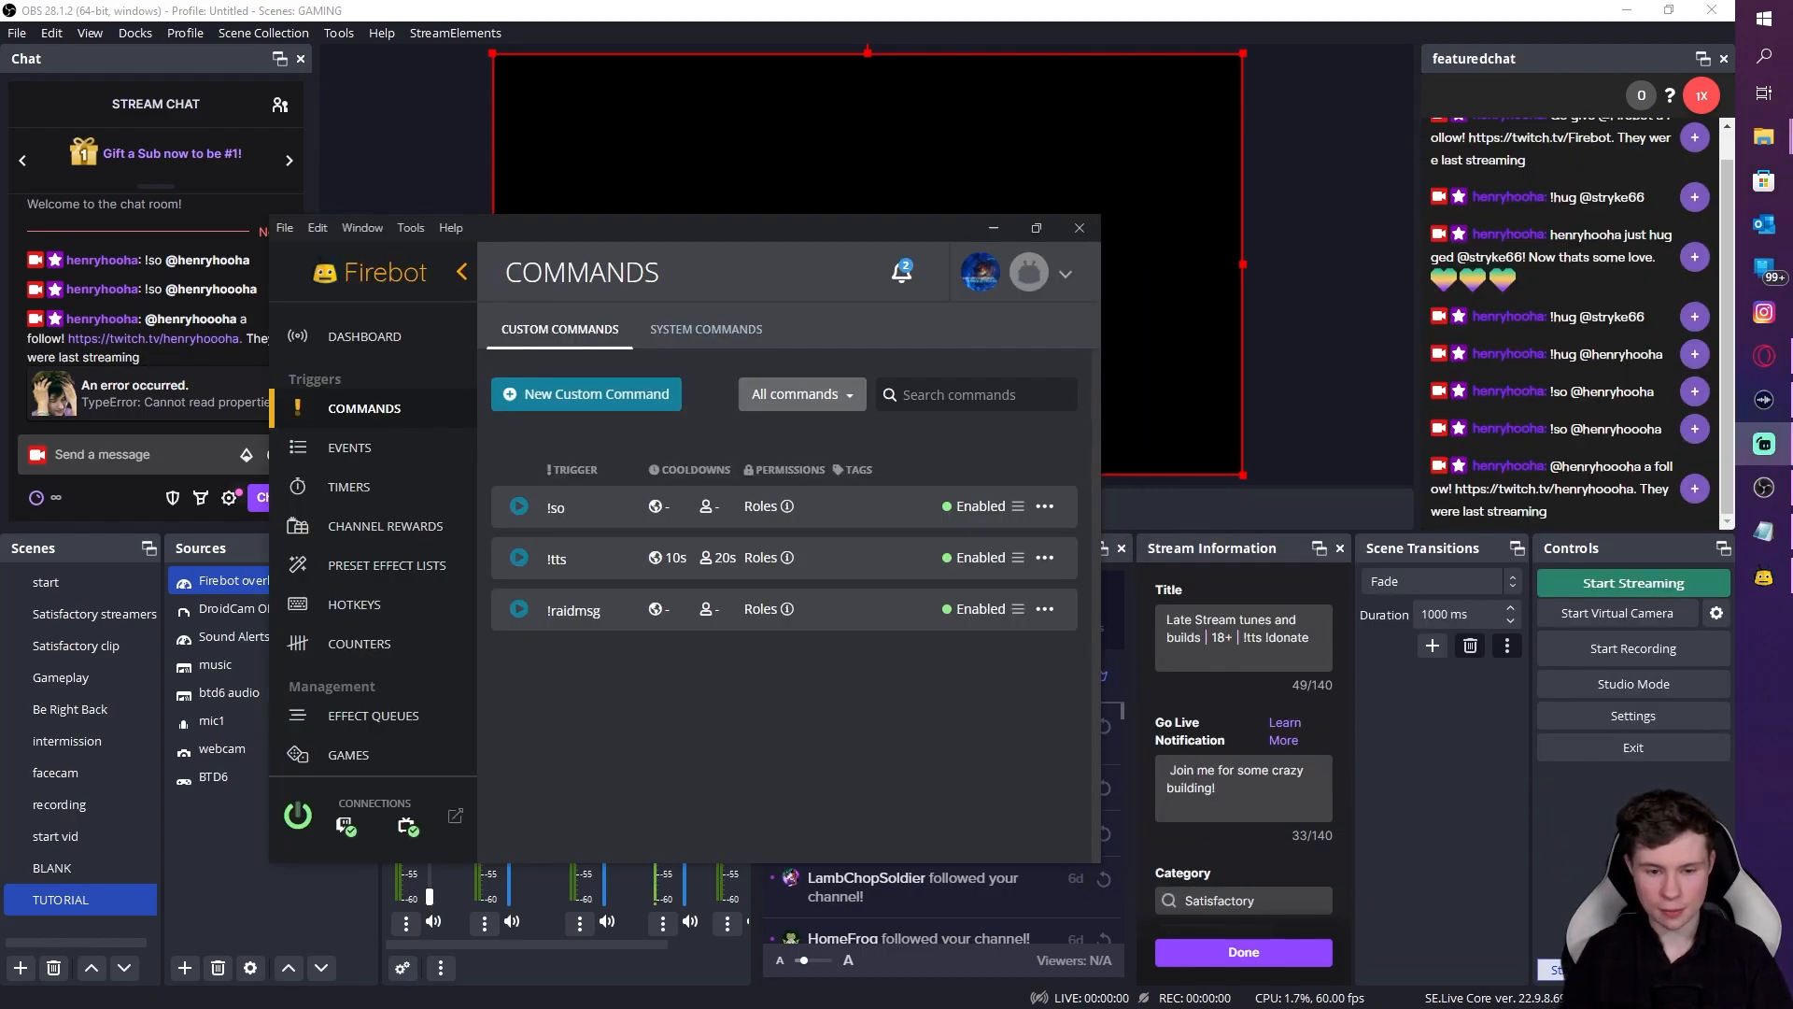
pyautogui.rightClick(875, 514)
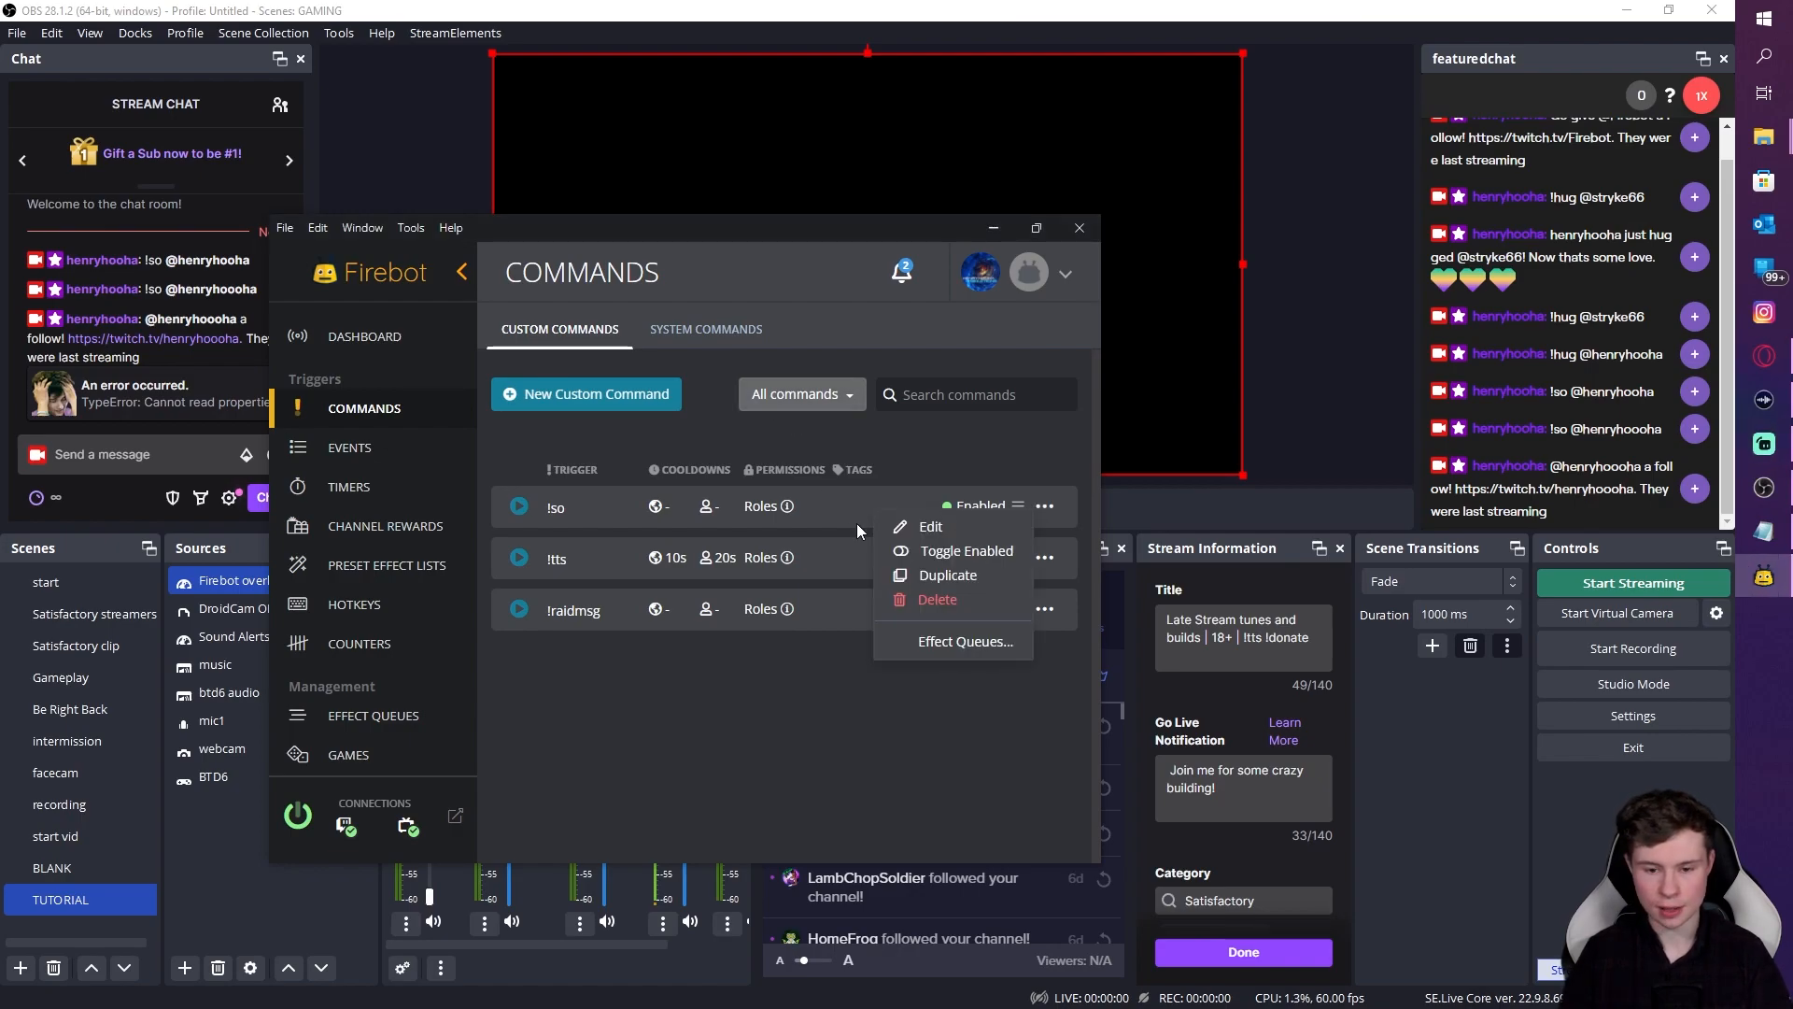
pyautogui.click(910, 528)
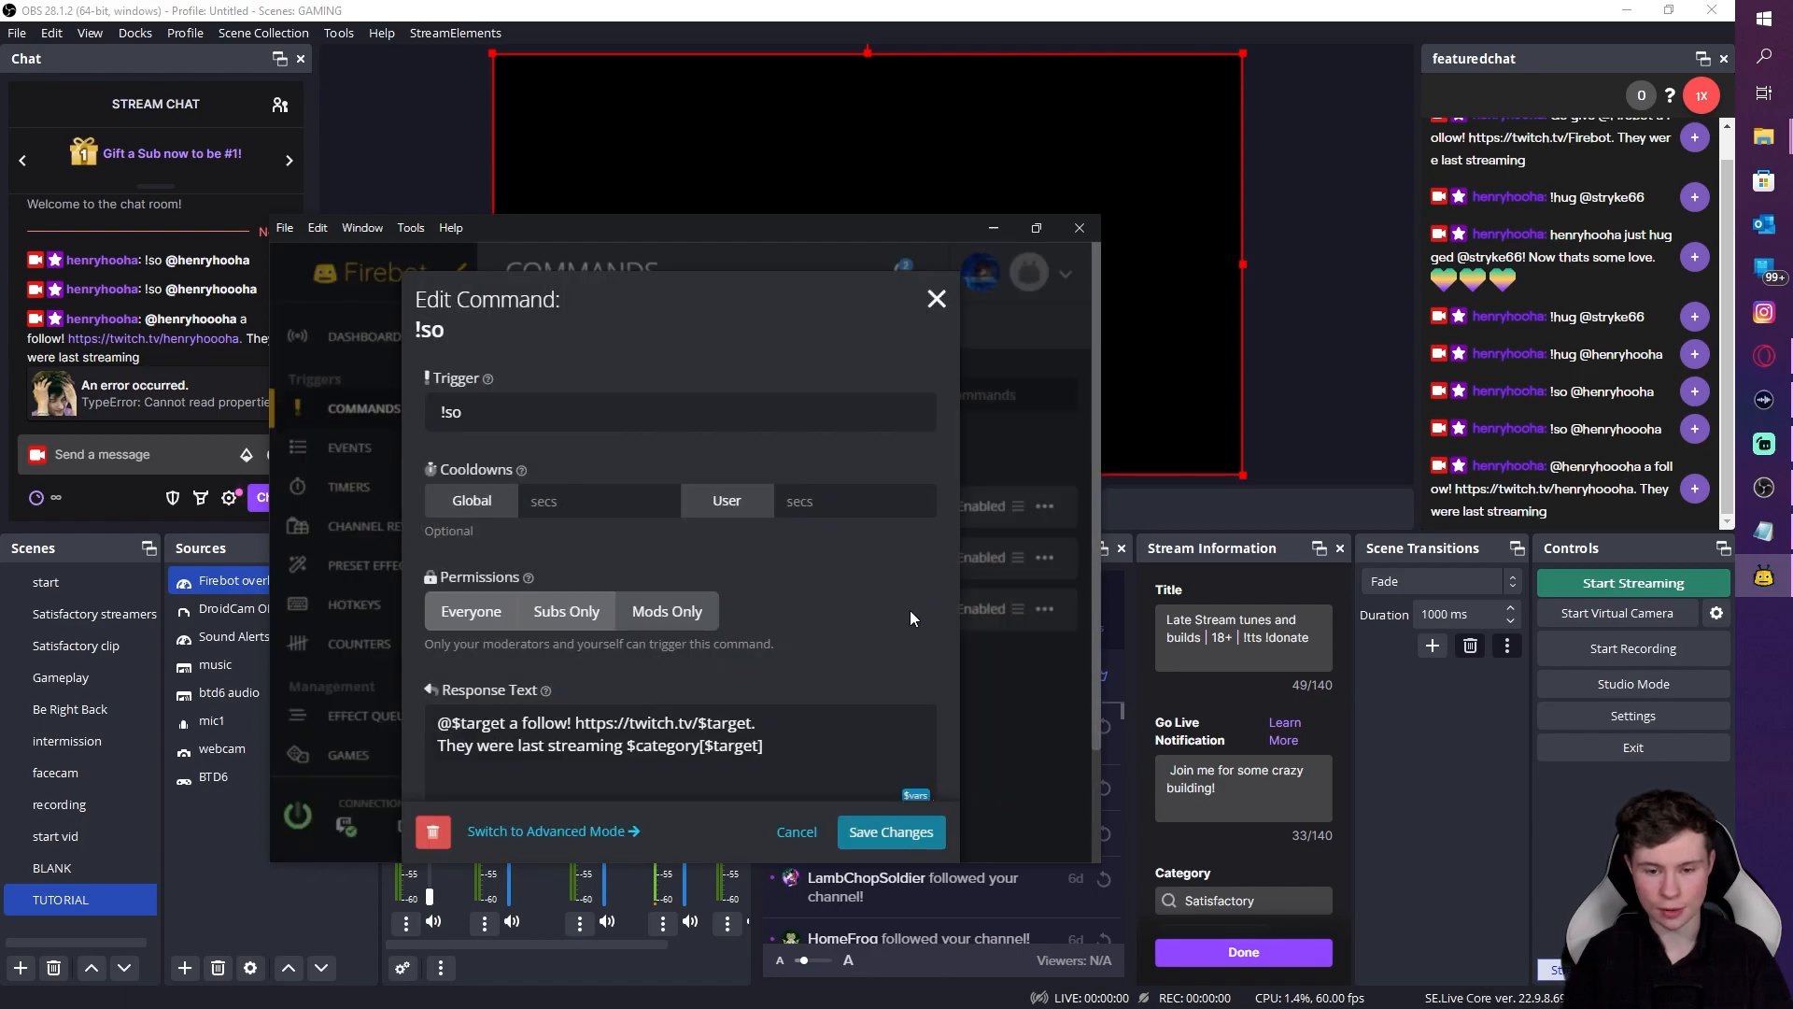
pyautogui.click(537, 833)
pyautogui.scroll(-8, 657, 572)
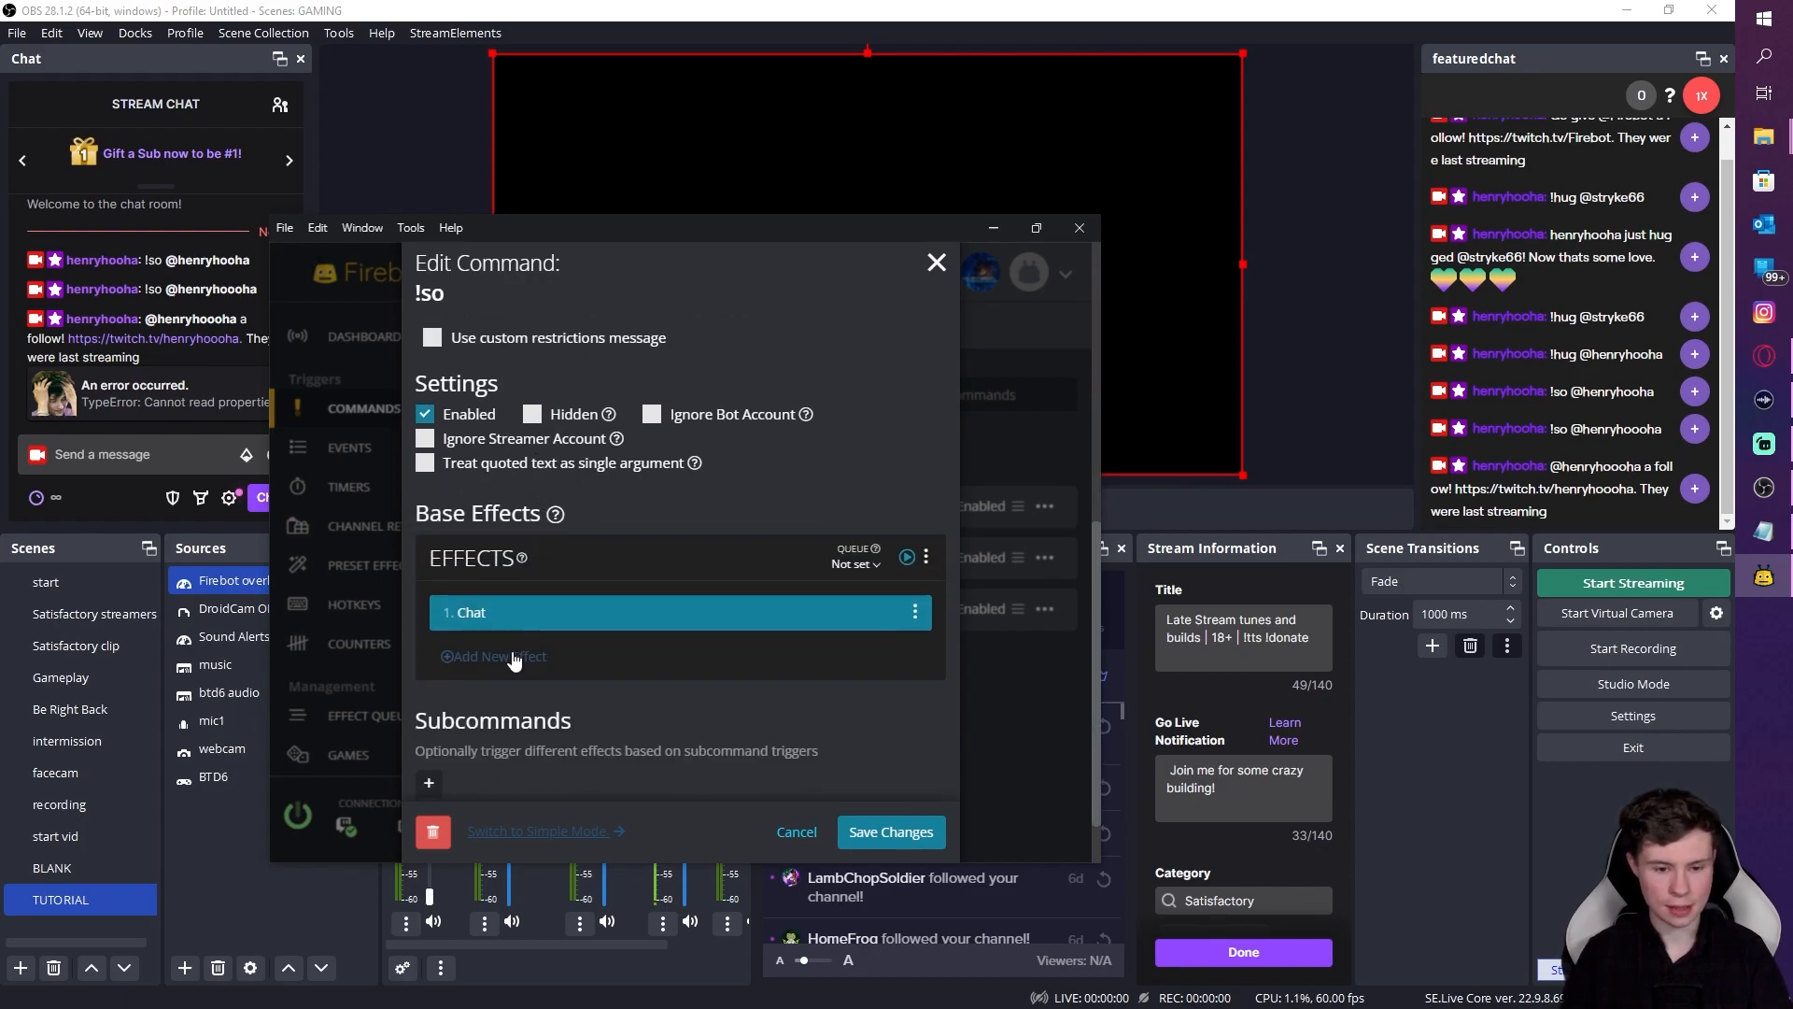
# Step: Add a Show Shoutout effect with username 'target$' and move it above the Chat effect
pyautogui.click(512, 657)
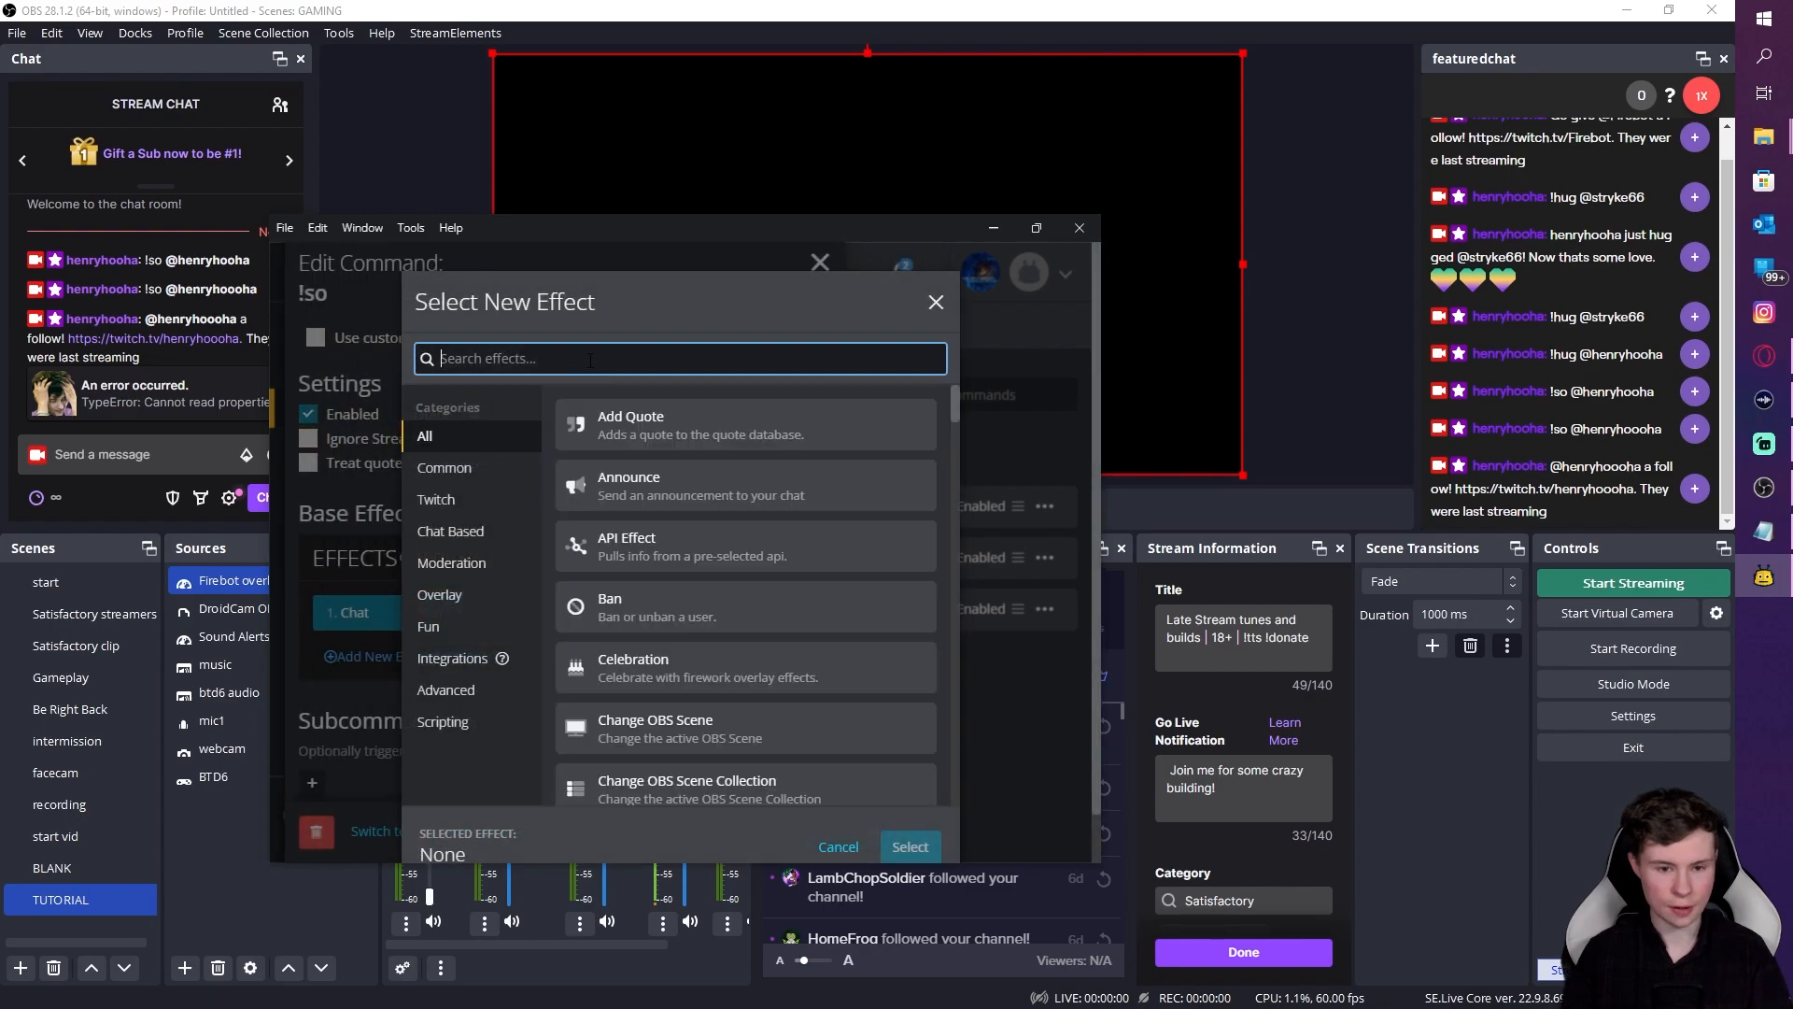
pyautogui.write('show')
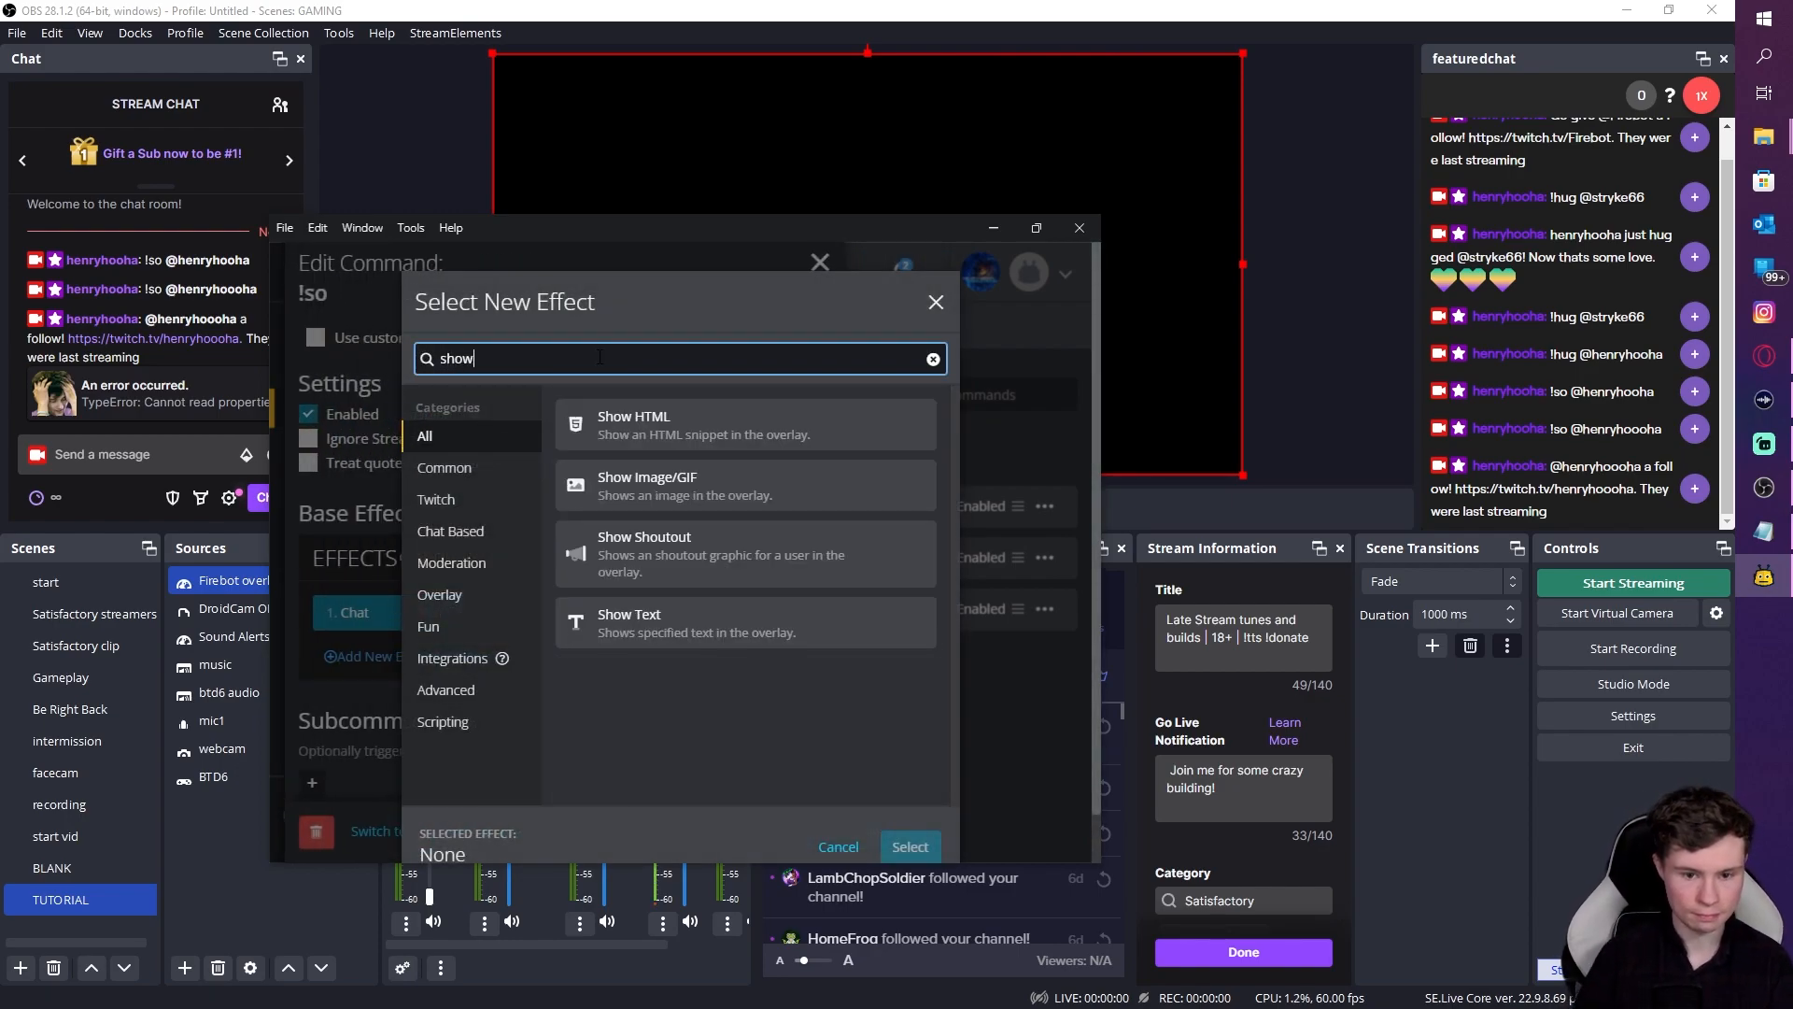
pyautogui.click(653, 552)
pyautogui.click(910, 846)
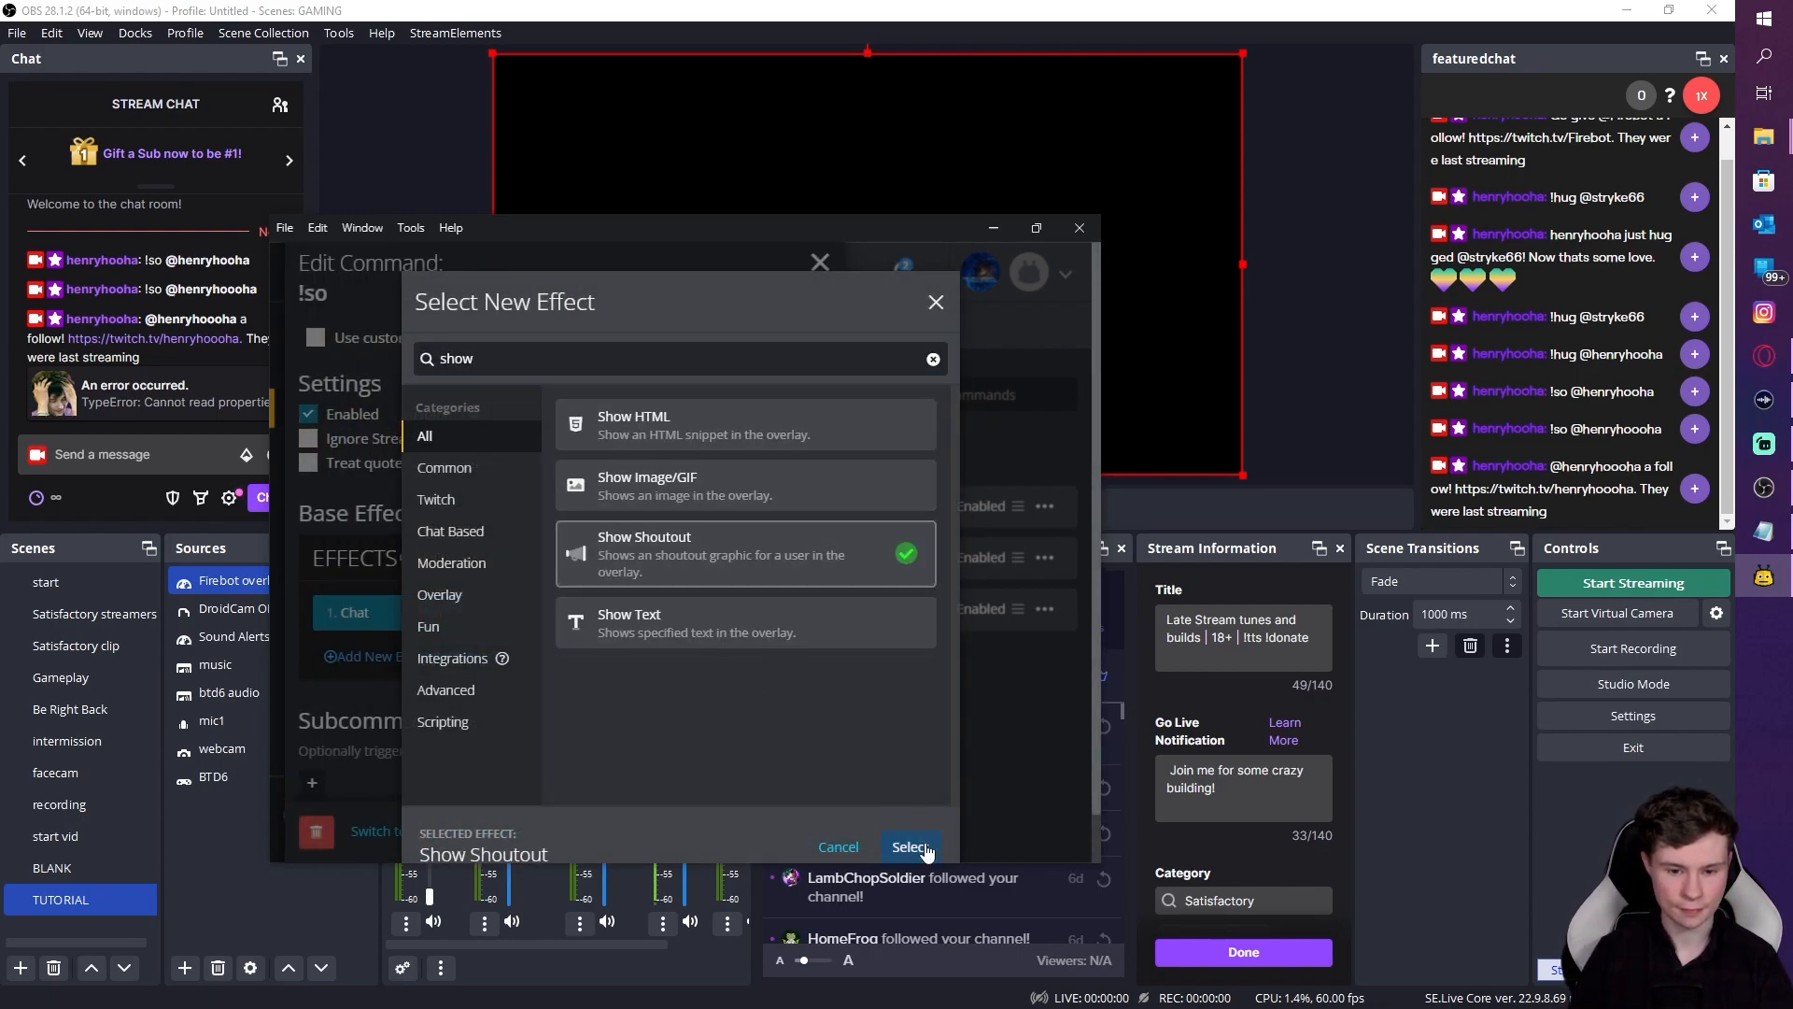
pyautogui.scroll(-8, 742, 665)
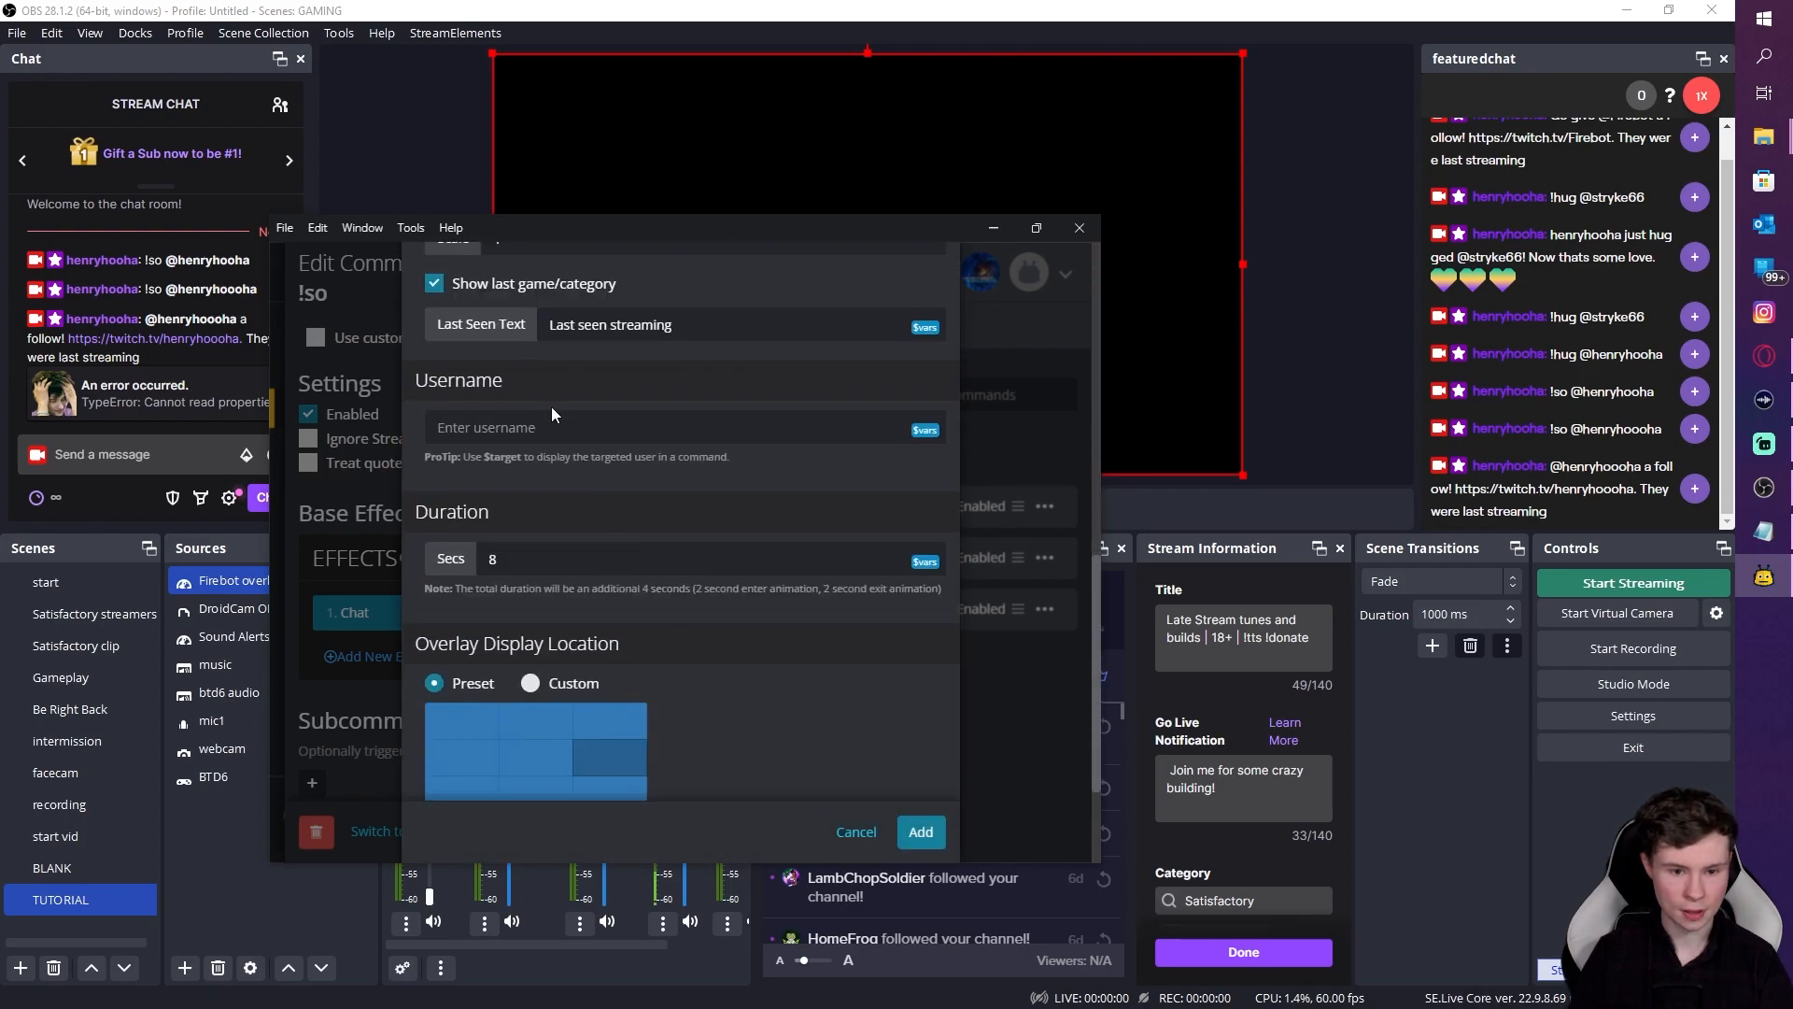
pyautogui.click(654, 427)
pyautogui.write('target')
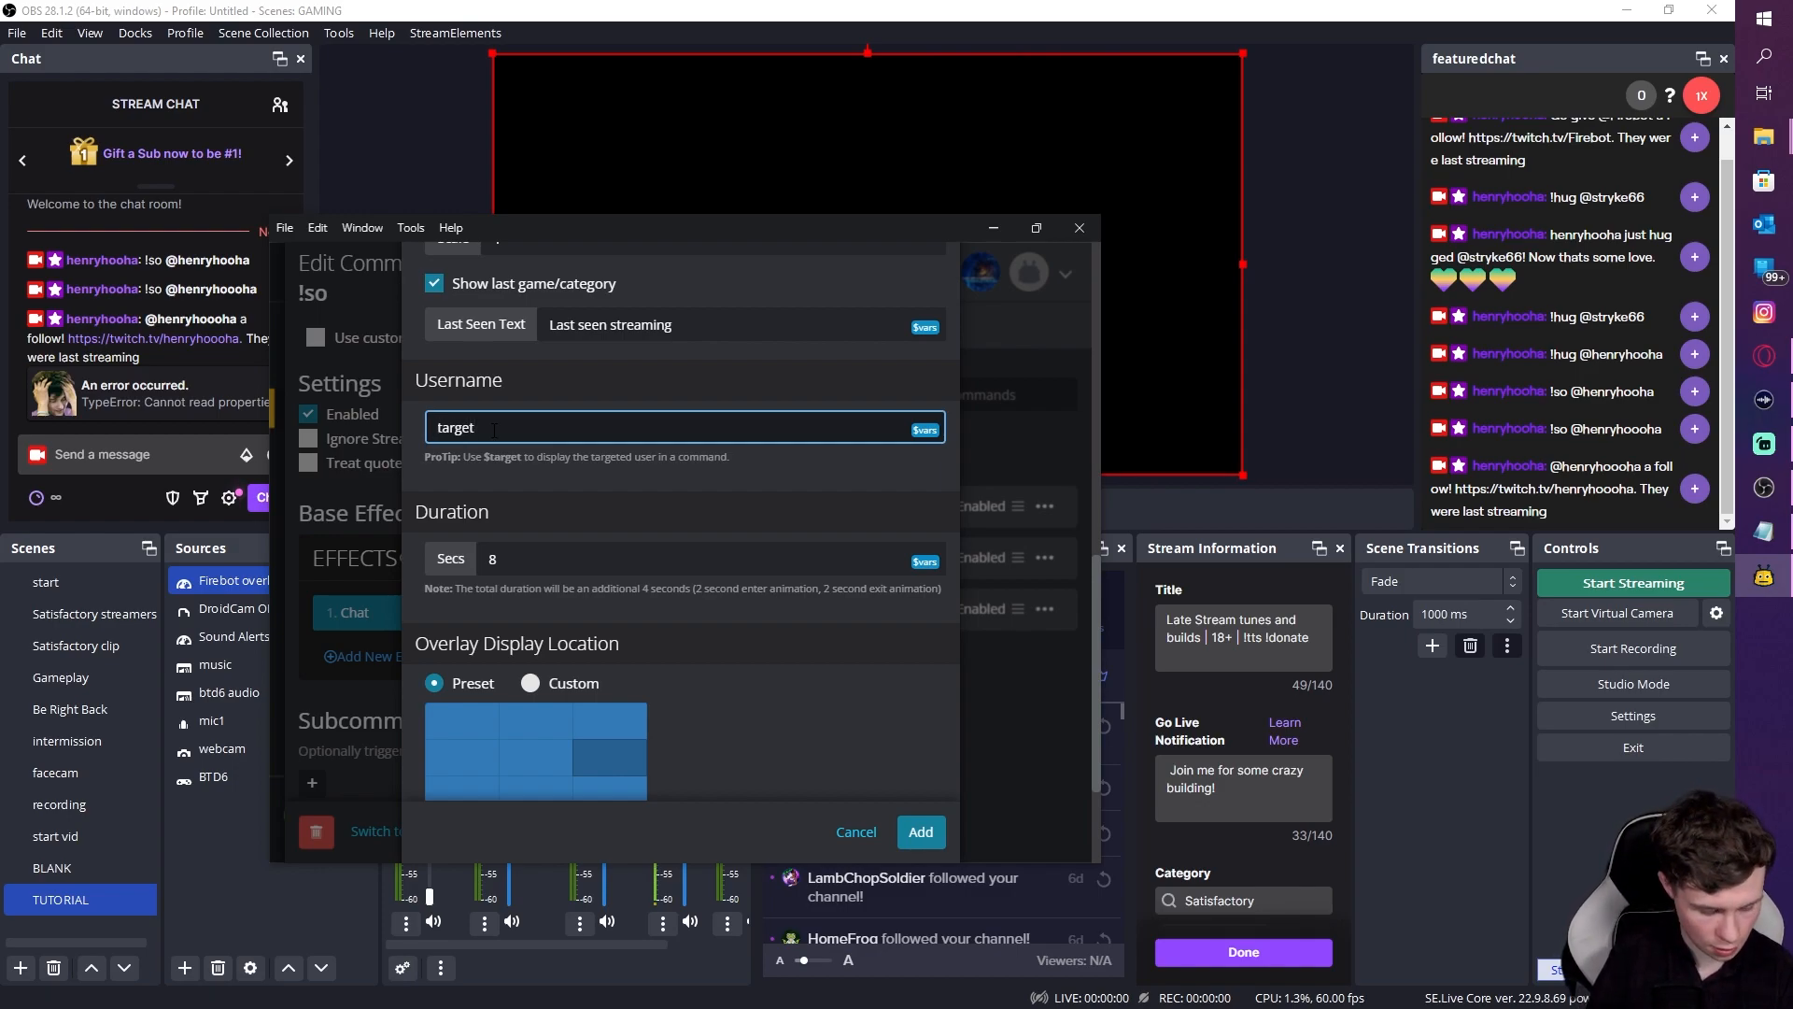
pyautogui.write('$')
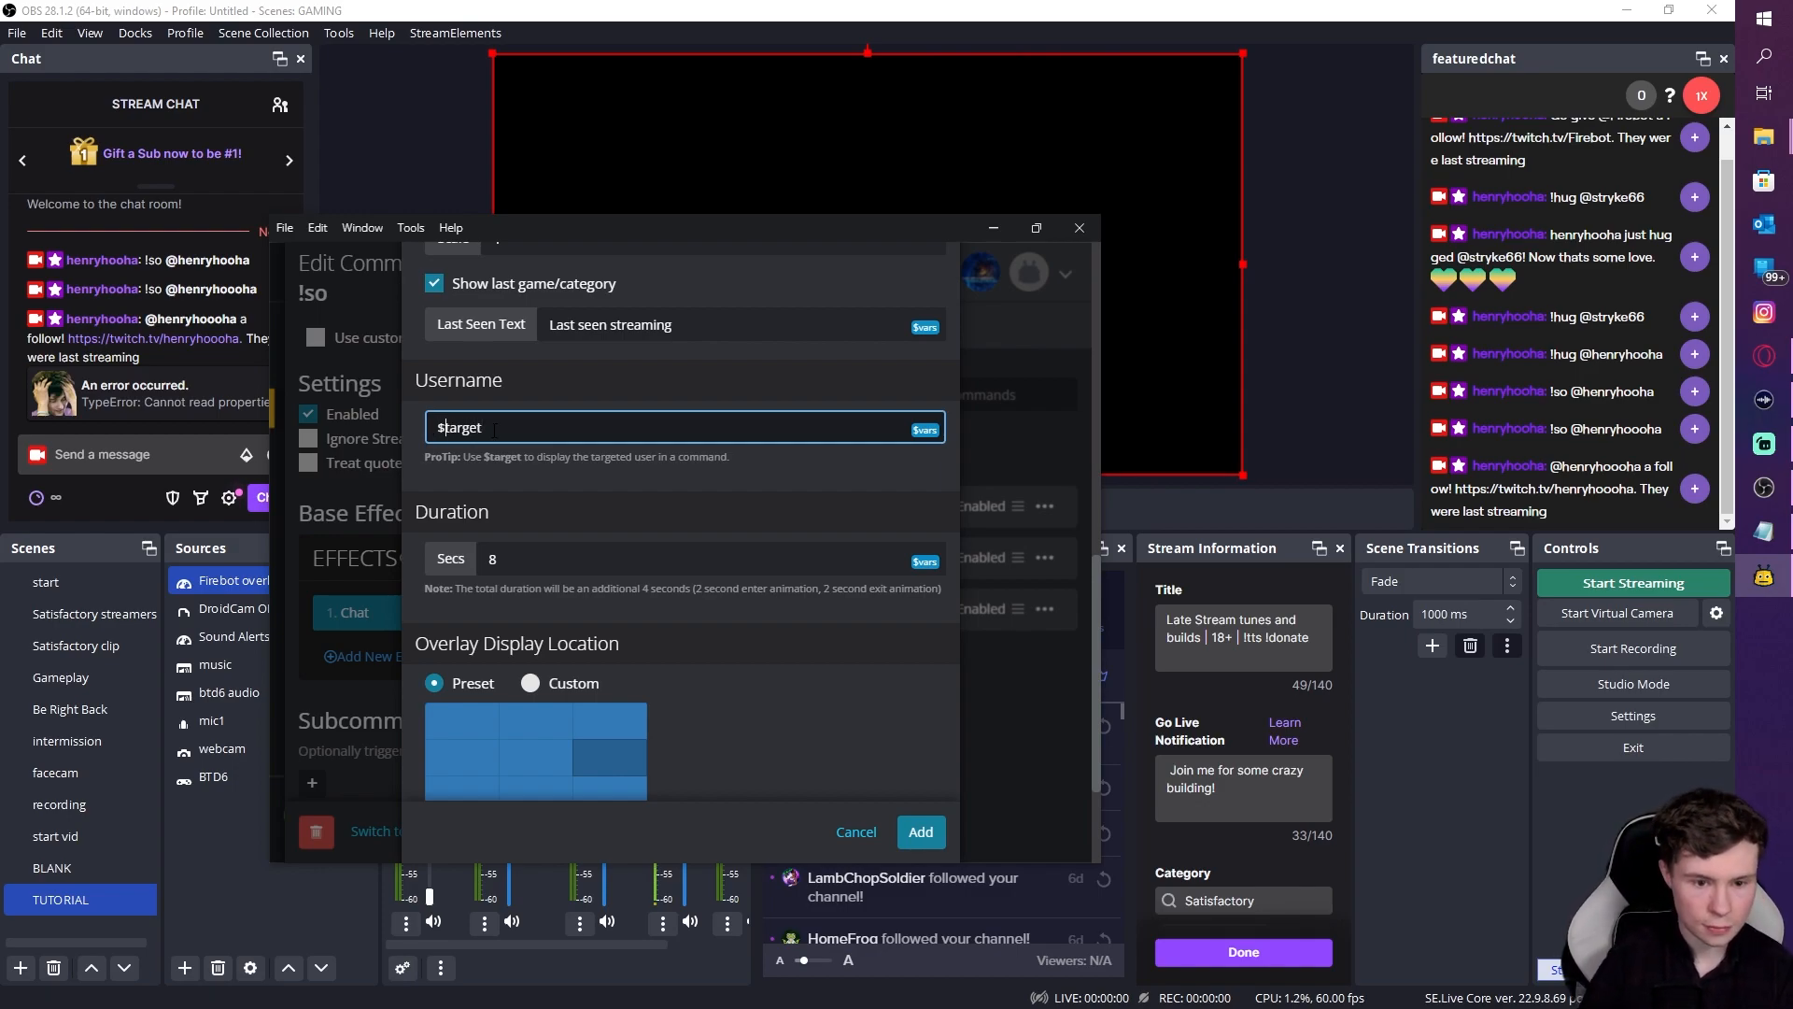
pyautogui.scroll(-2, 900, 760)
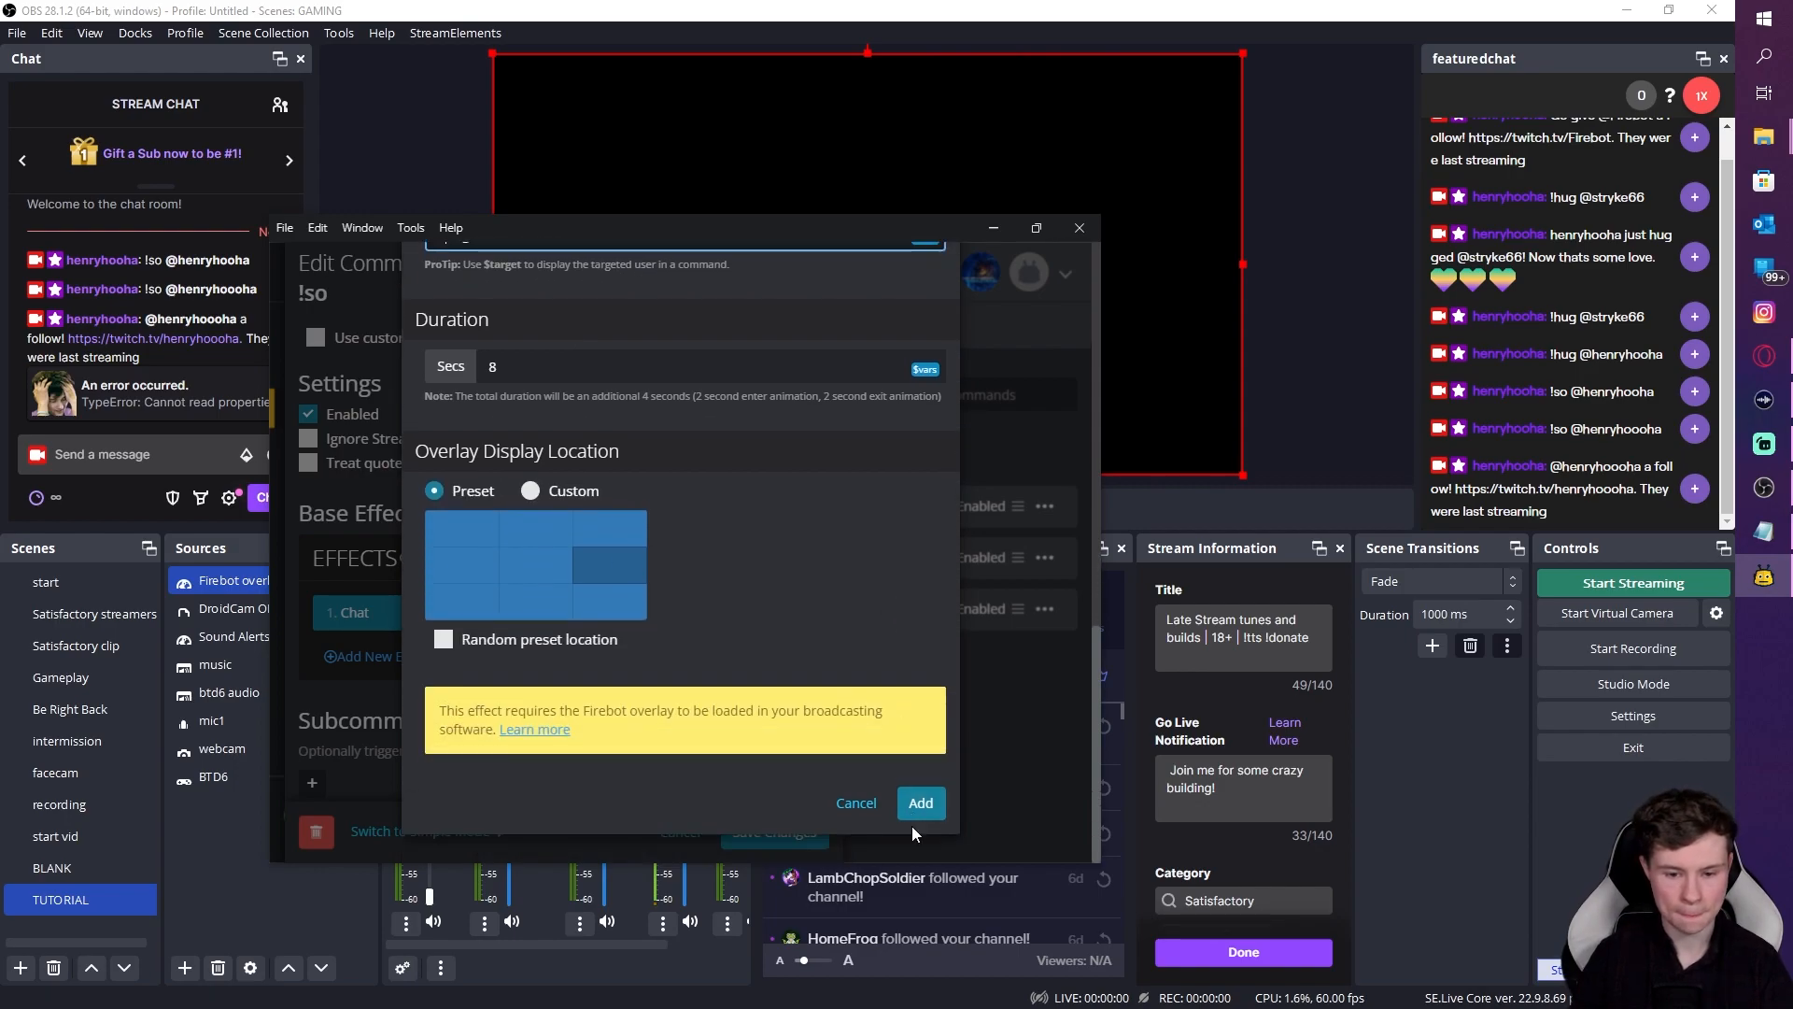
pyautogui.click(921, 831)
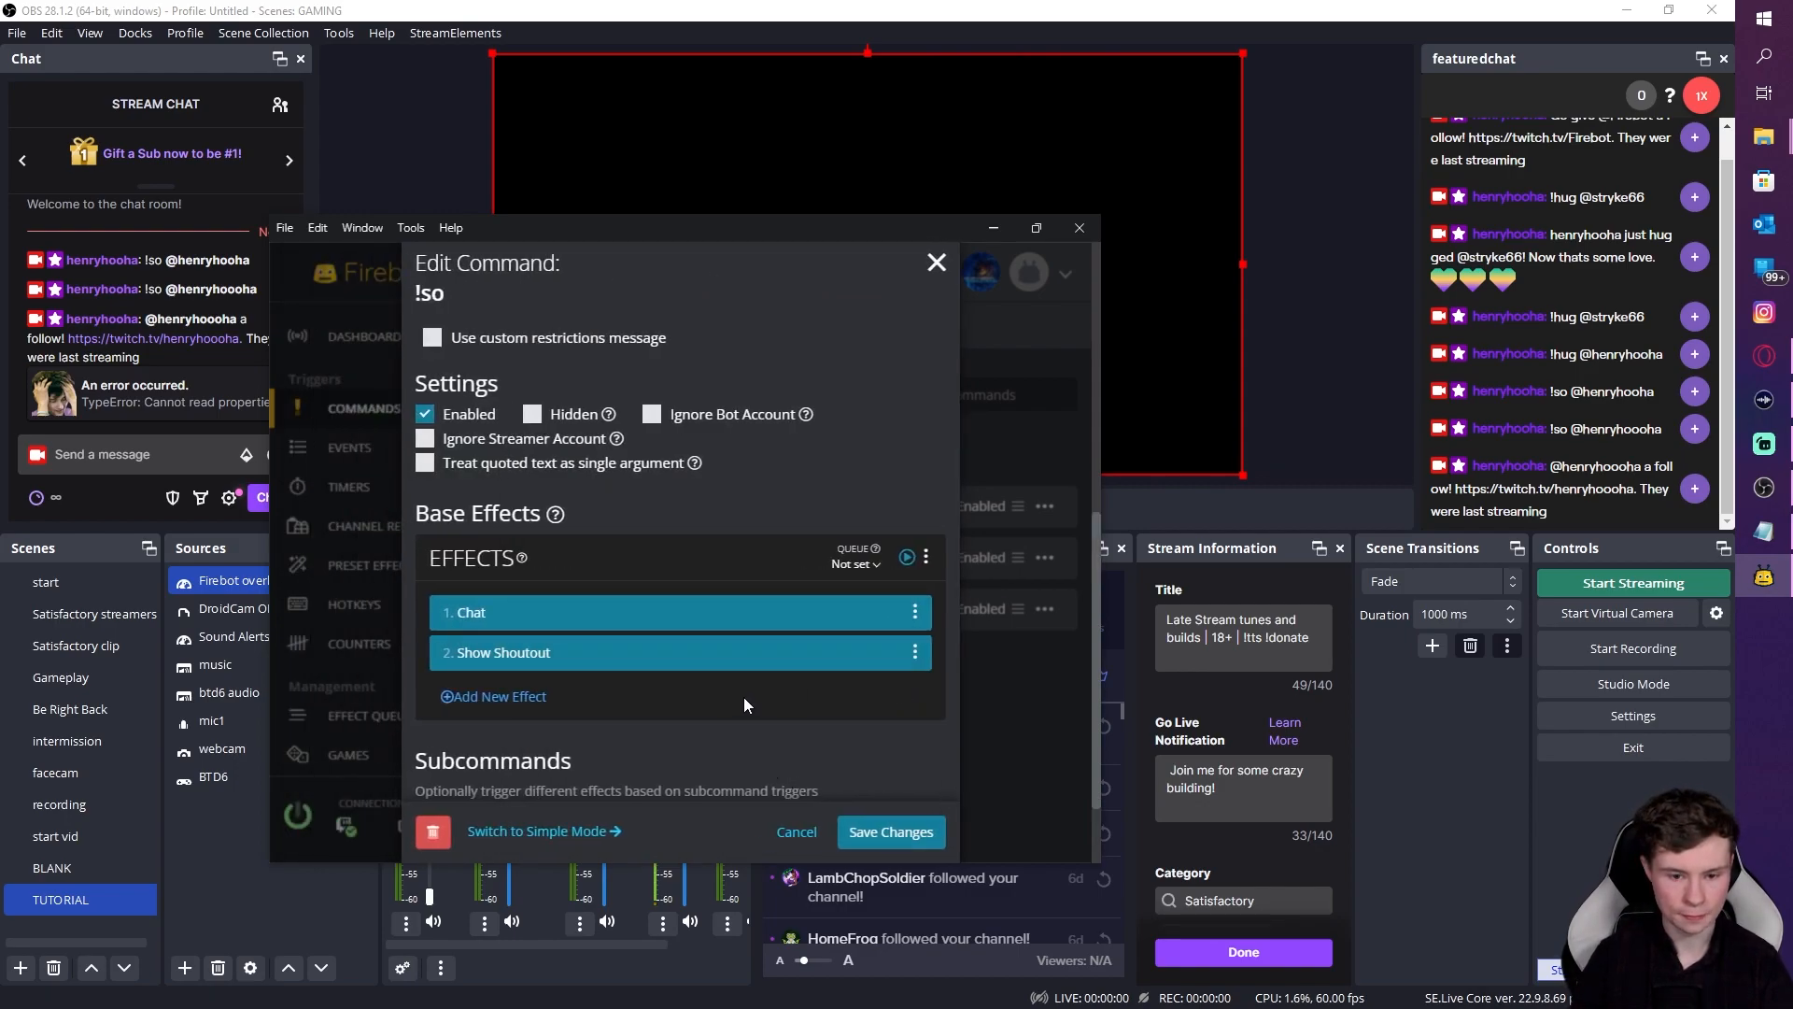
pyautogui.moveTo(892, 652); pyautogui.dragTo(892, 612)
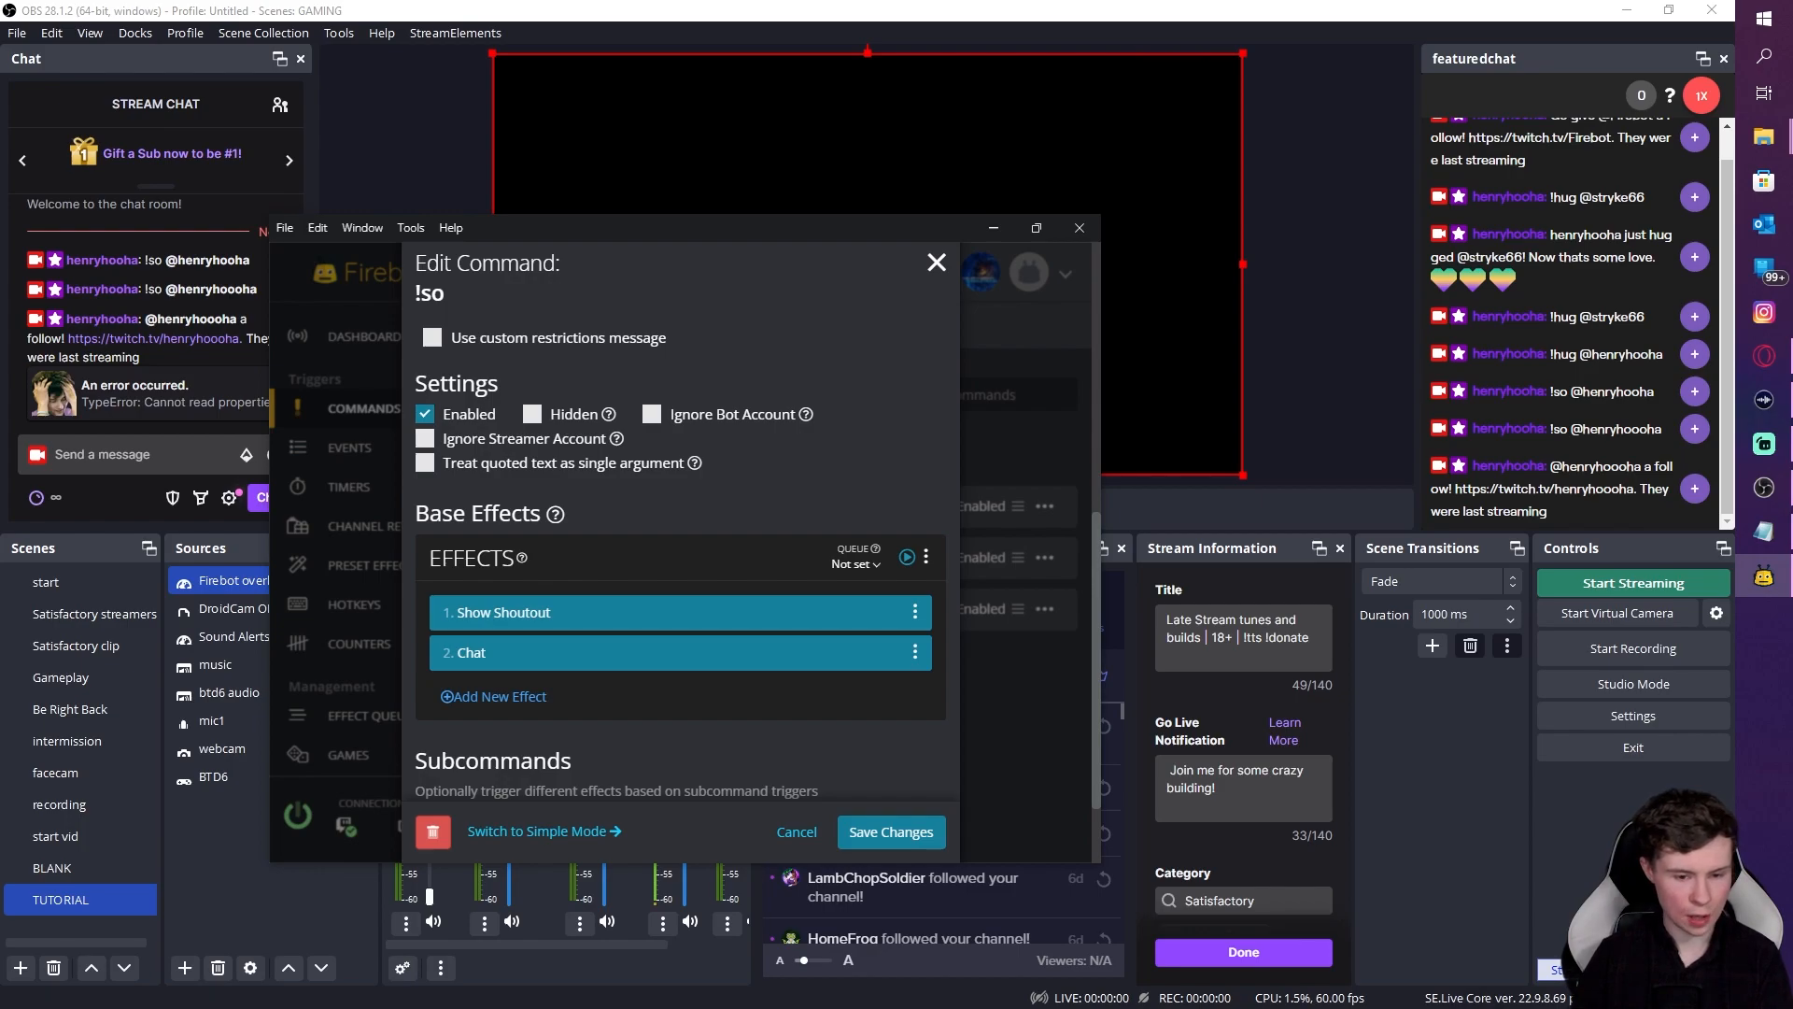
# Step: Add a Play Video effect to !so using a Random Twitch Clip as the source
pyautogui.click(528, 698)
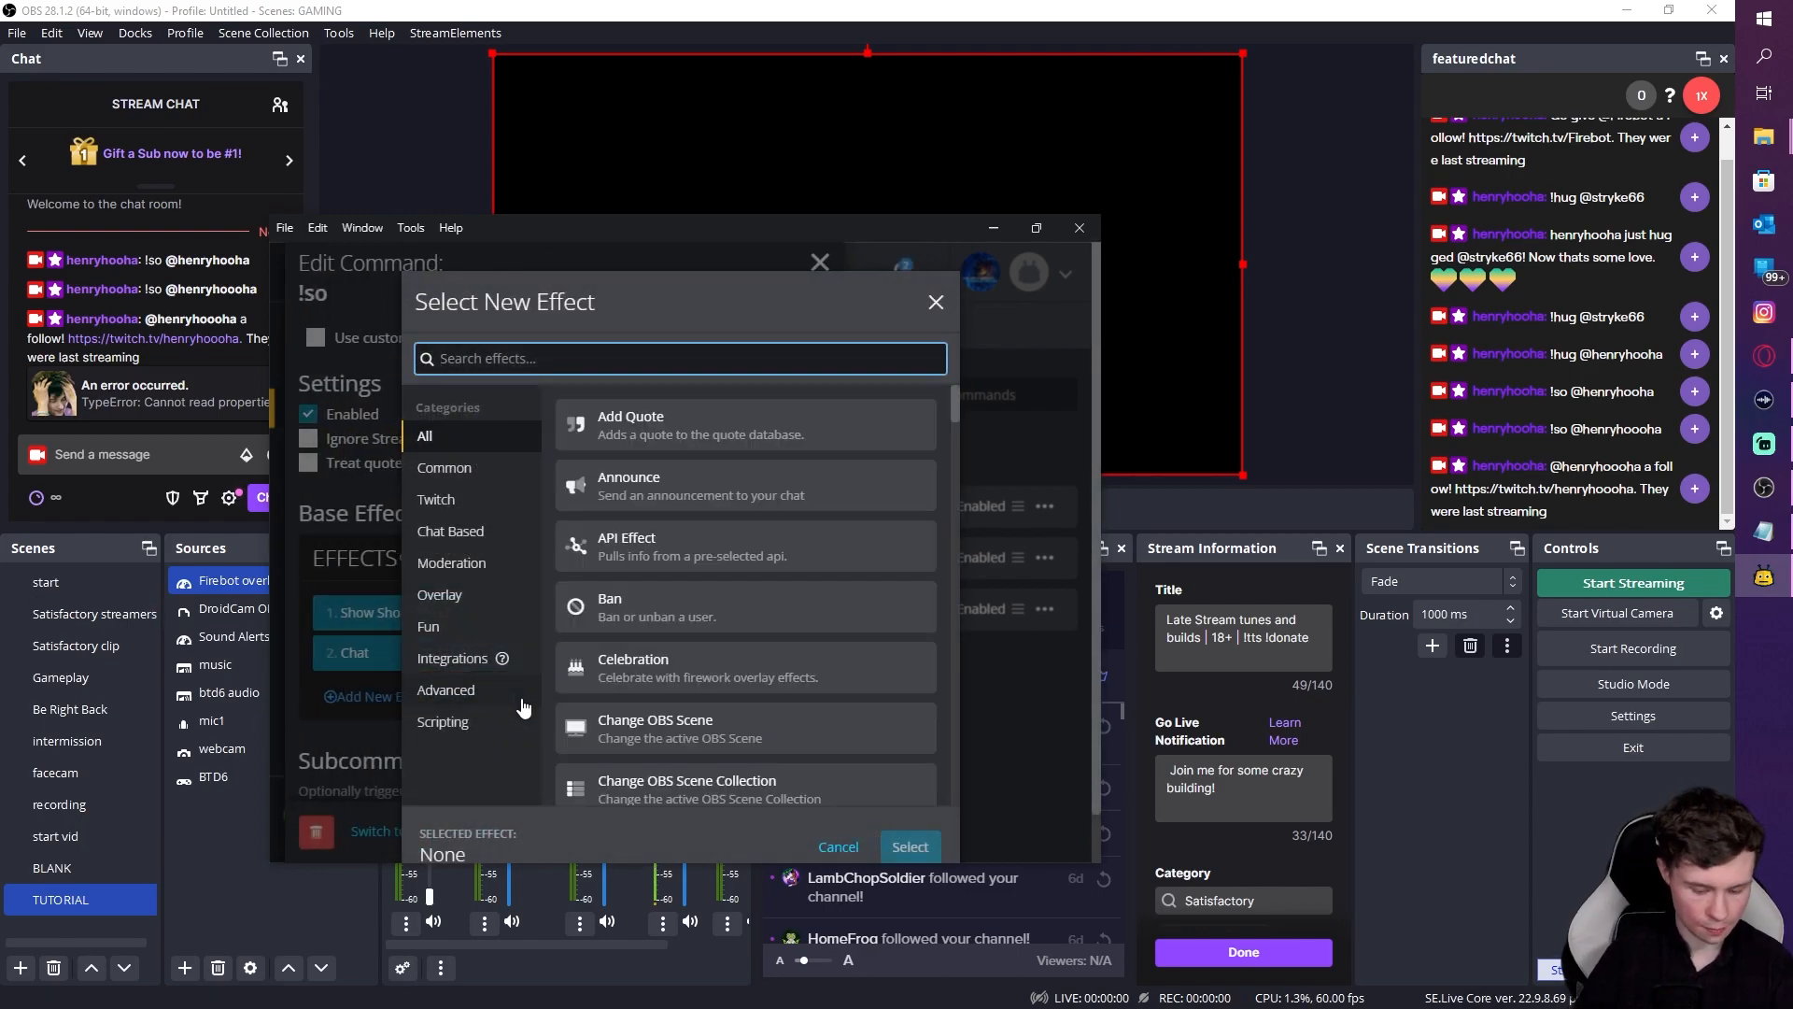
pyautogui.write('play v')
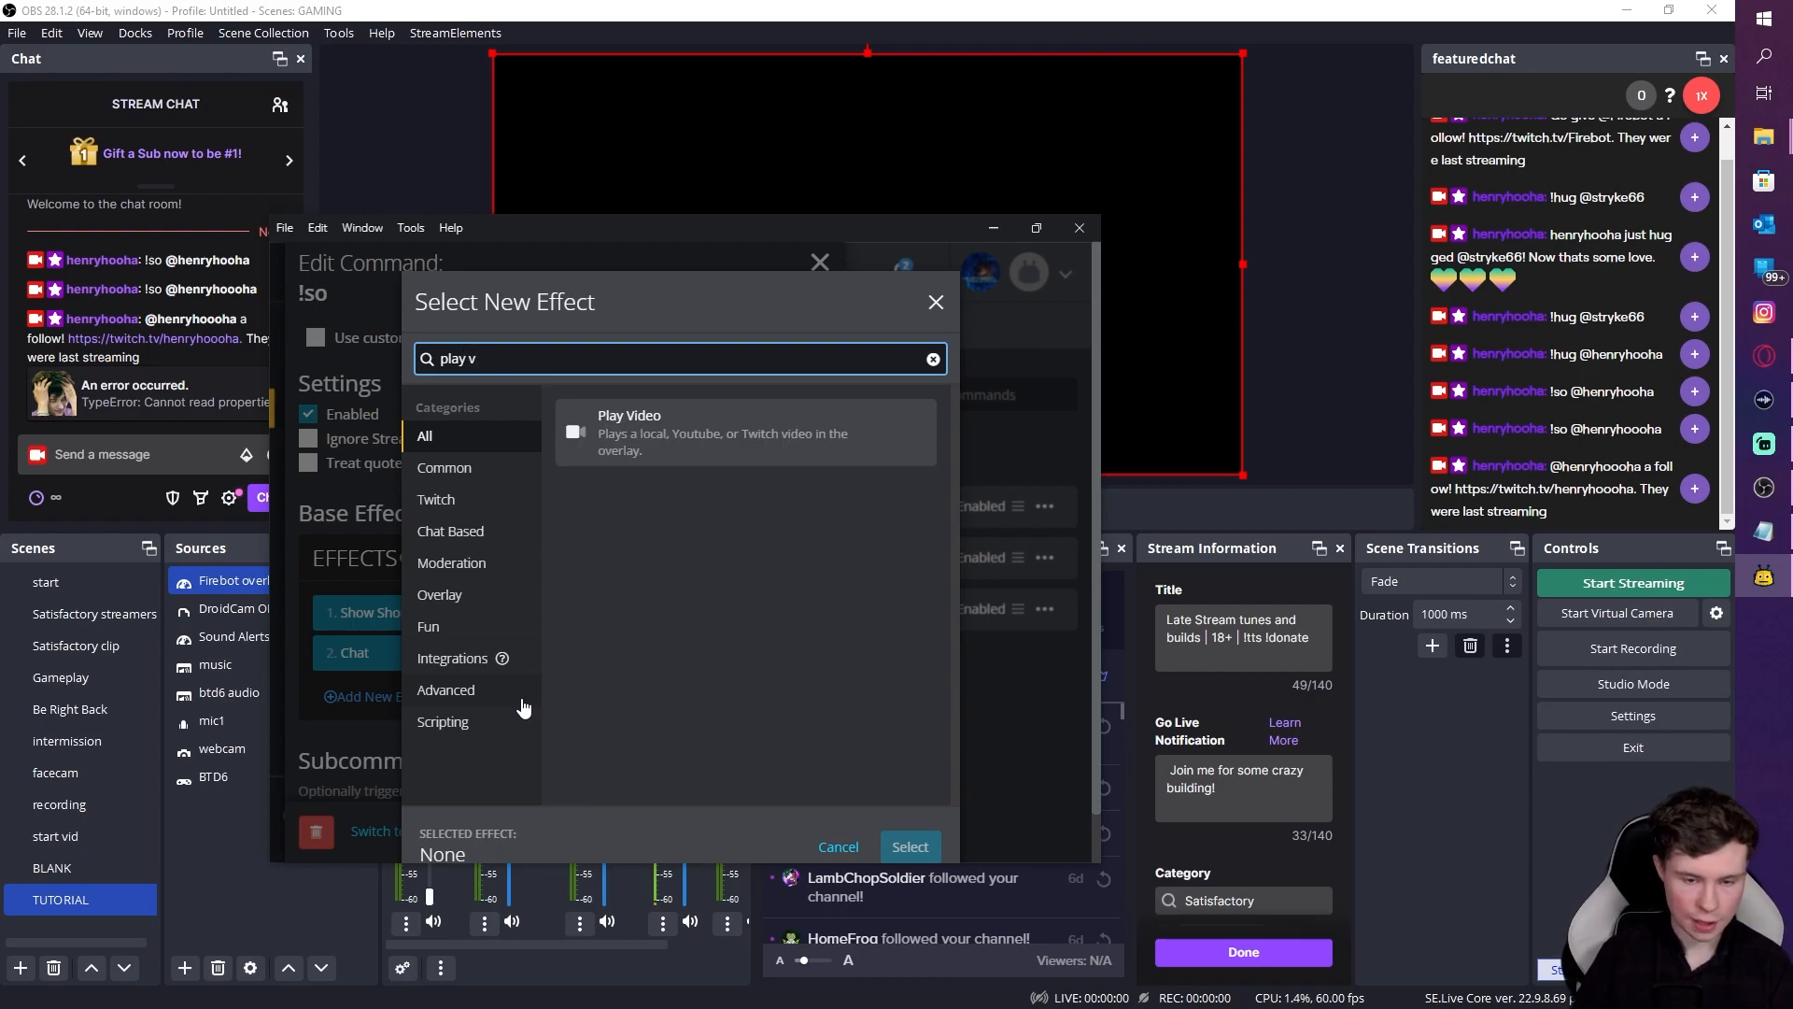
pyautogui.click(663, 448)
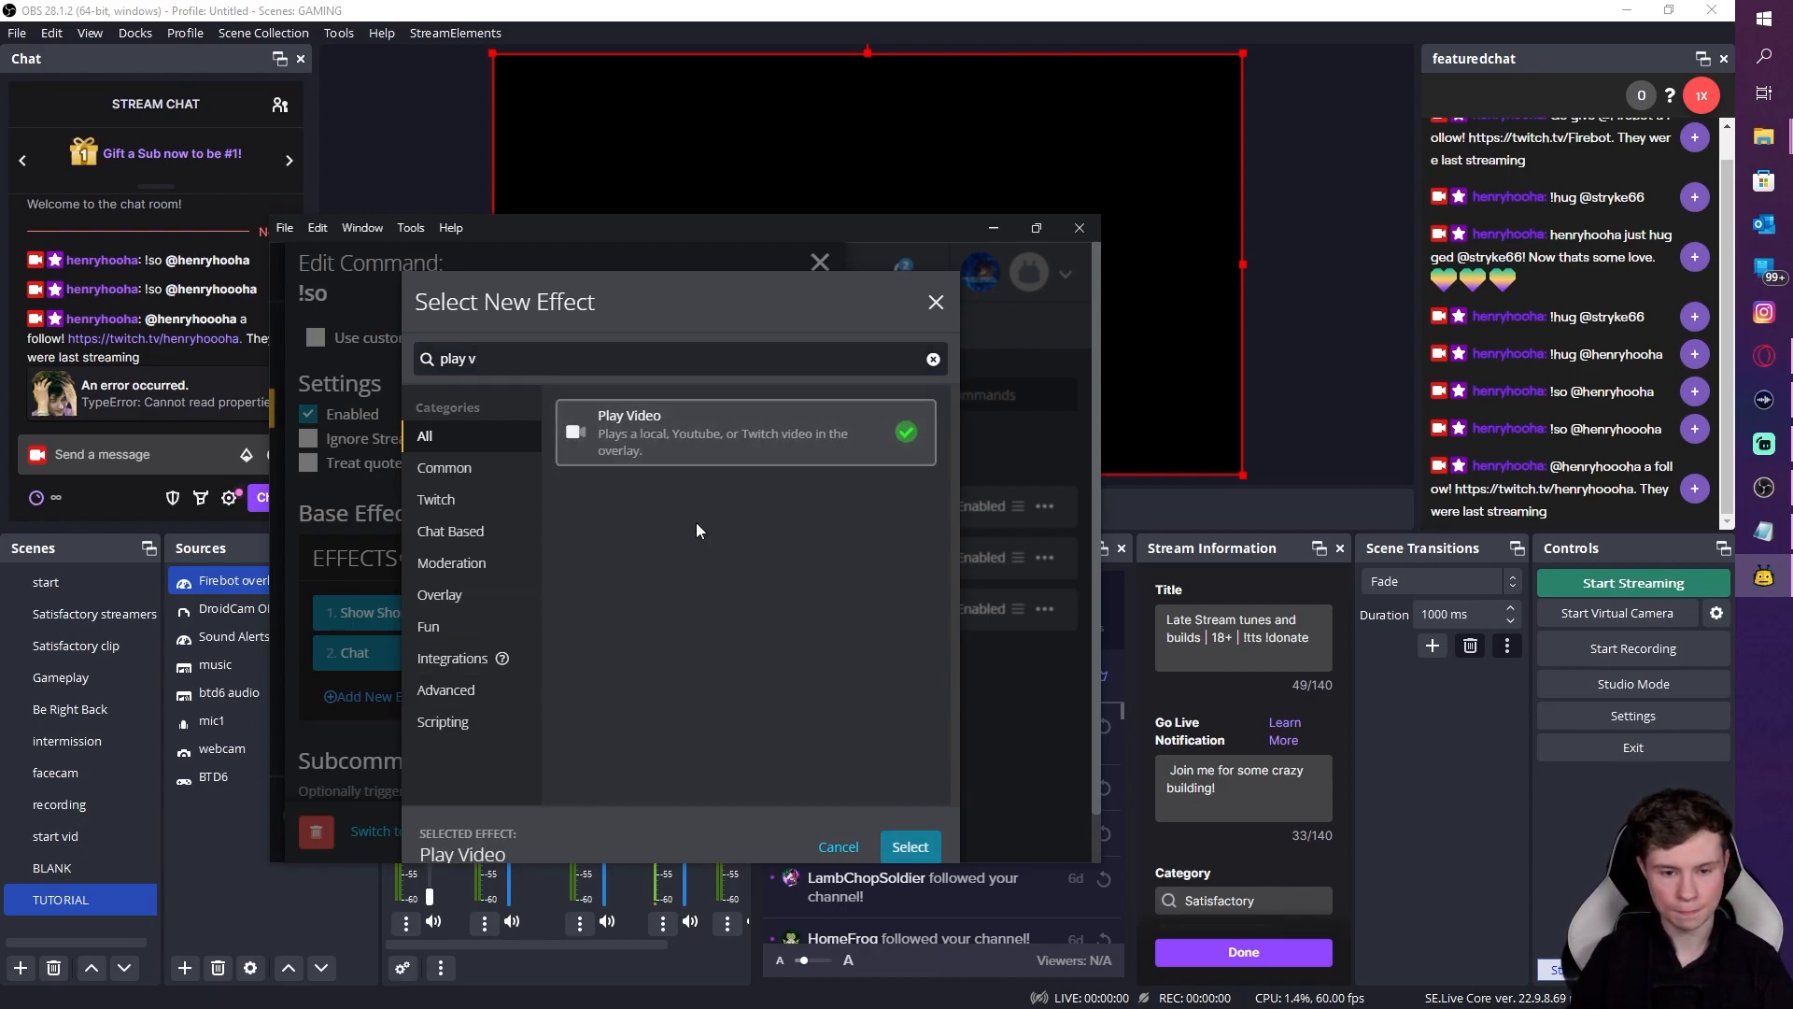
pyautogui.click(899, 834)
pyautogui.click(472, 498)
pyautogui.click(490, 631)
# Step: Set the clip username to $target with a 12-second duration and wait-for-finish, then save
pyautogui.click(607, 542)
pyautogui.write('$target')
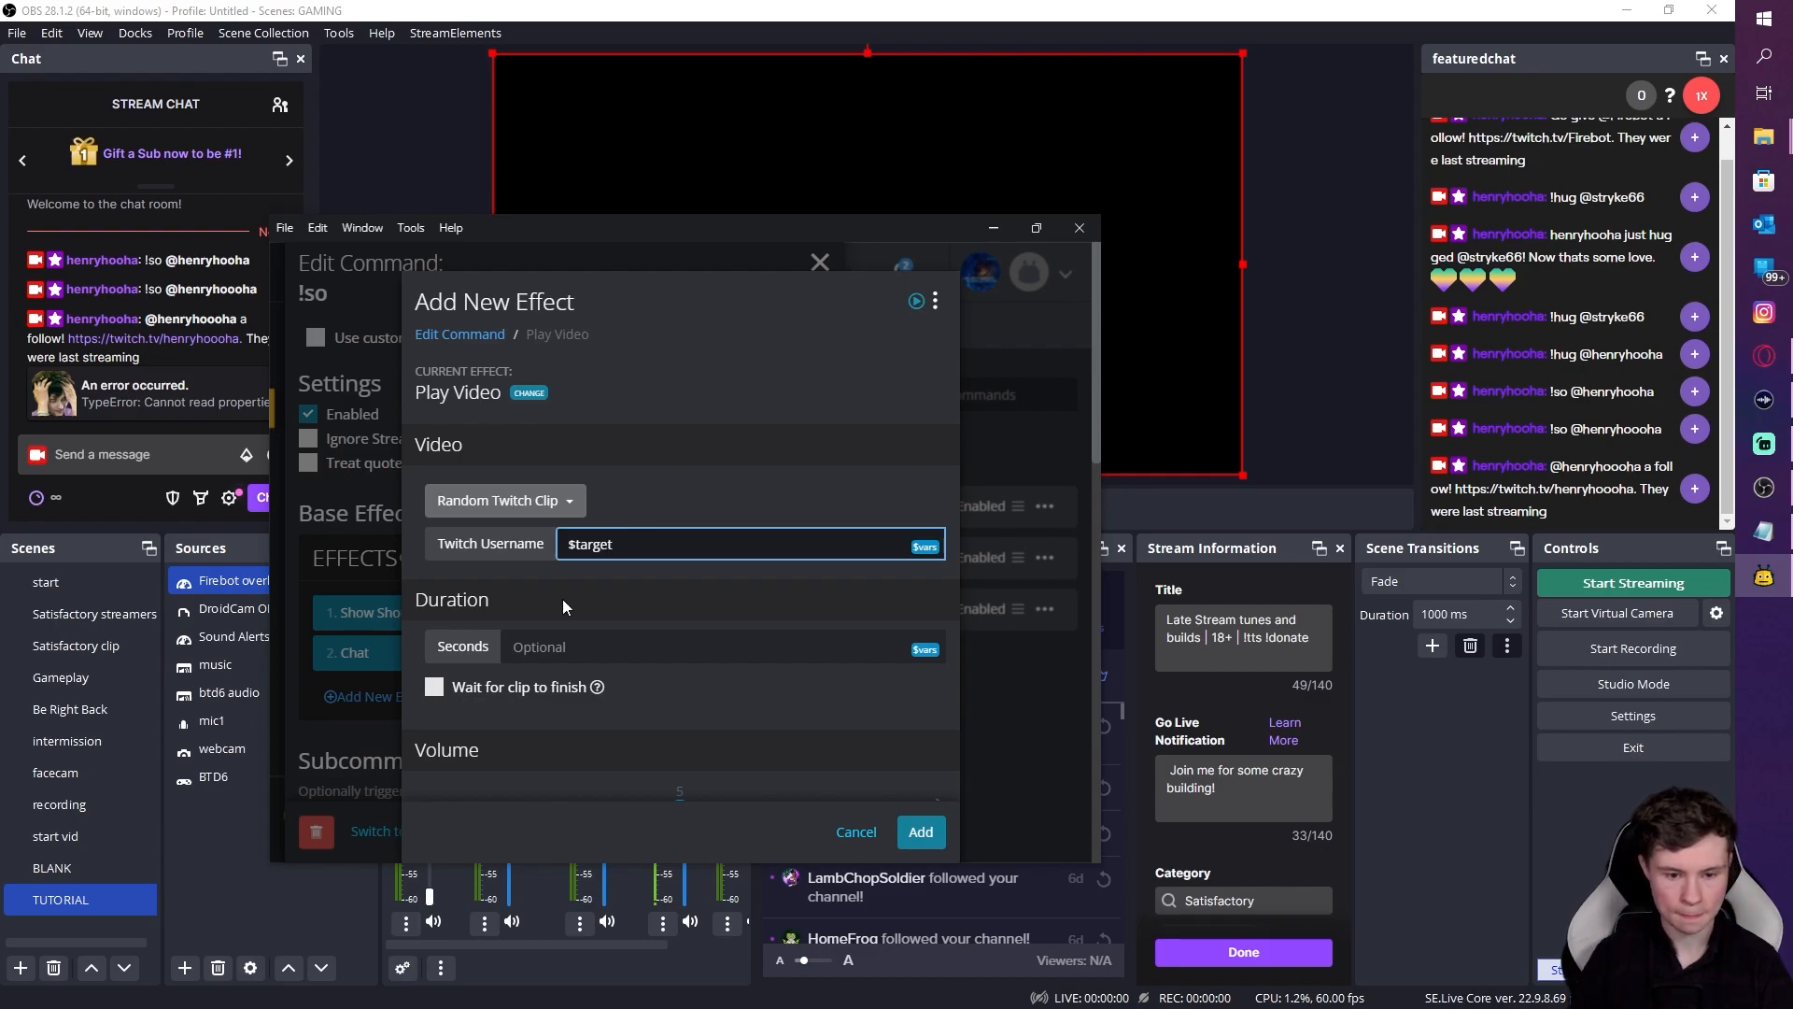
pyautogui.click(557, 645)
pyautogui.write('12')
pyautogui.click(459, 691)
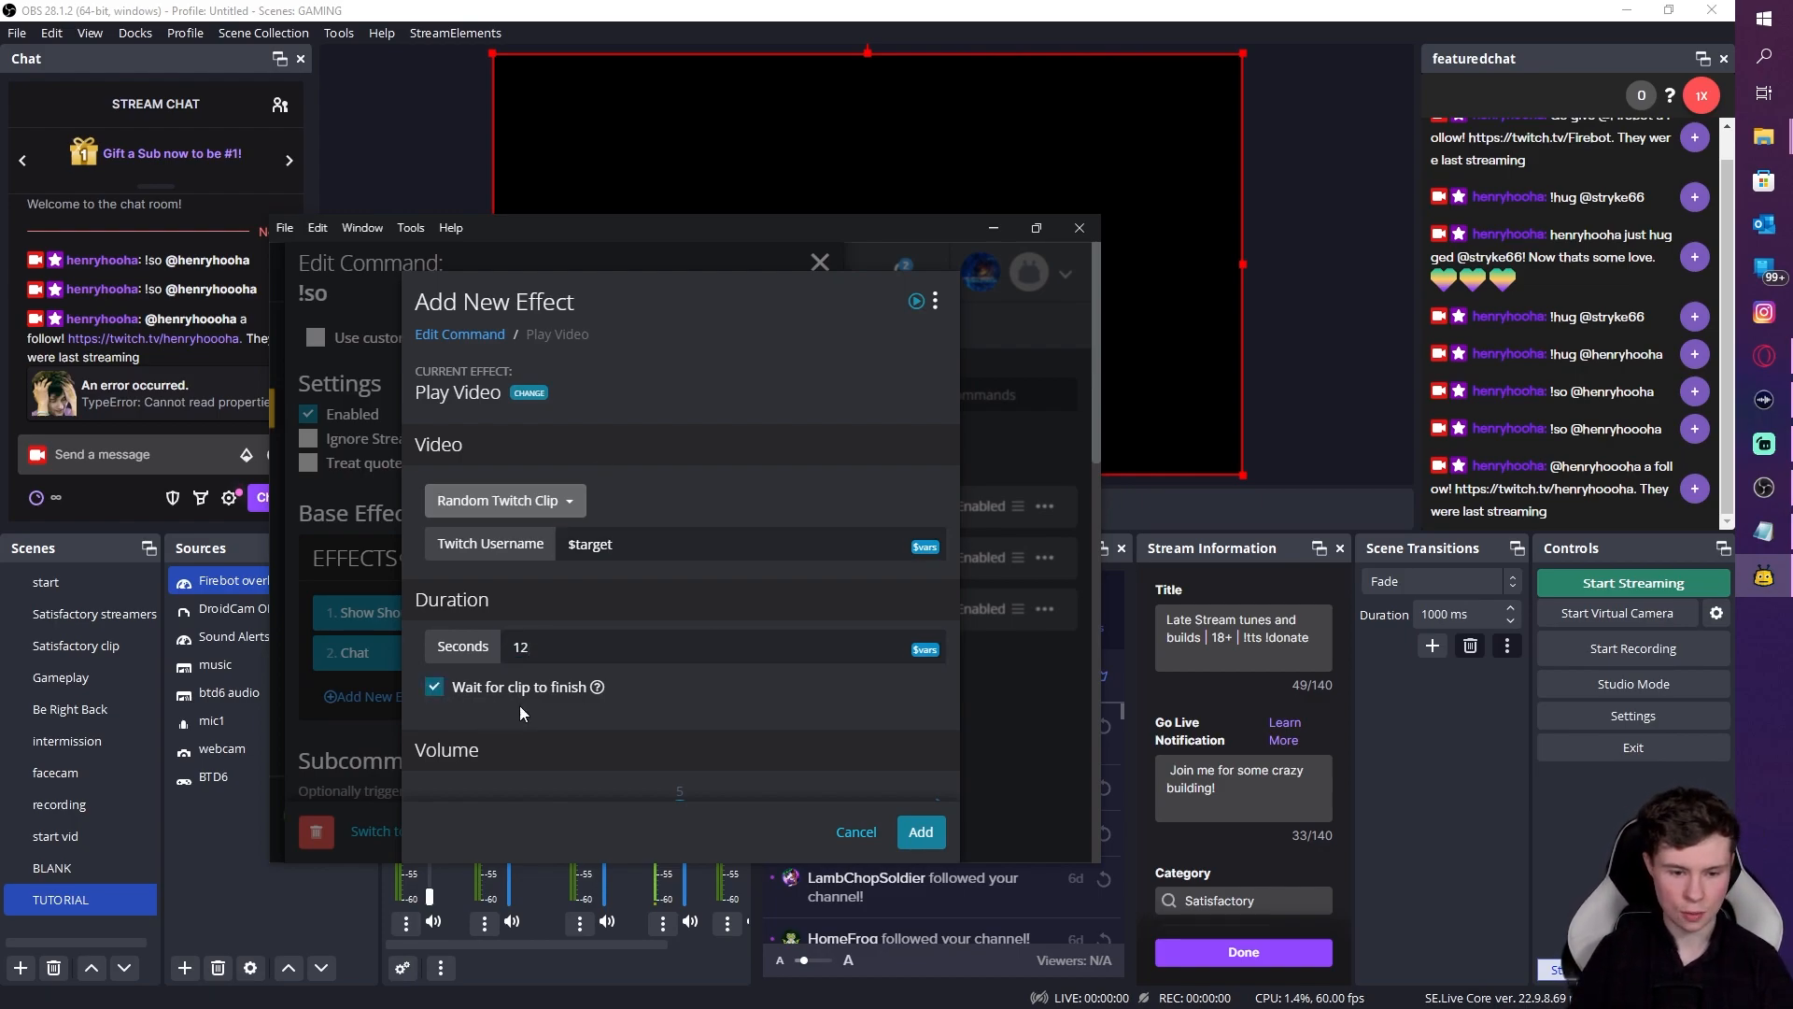
pyautogui.click(915, 833)
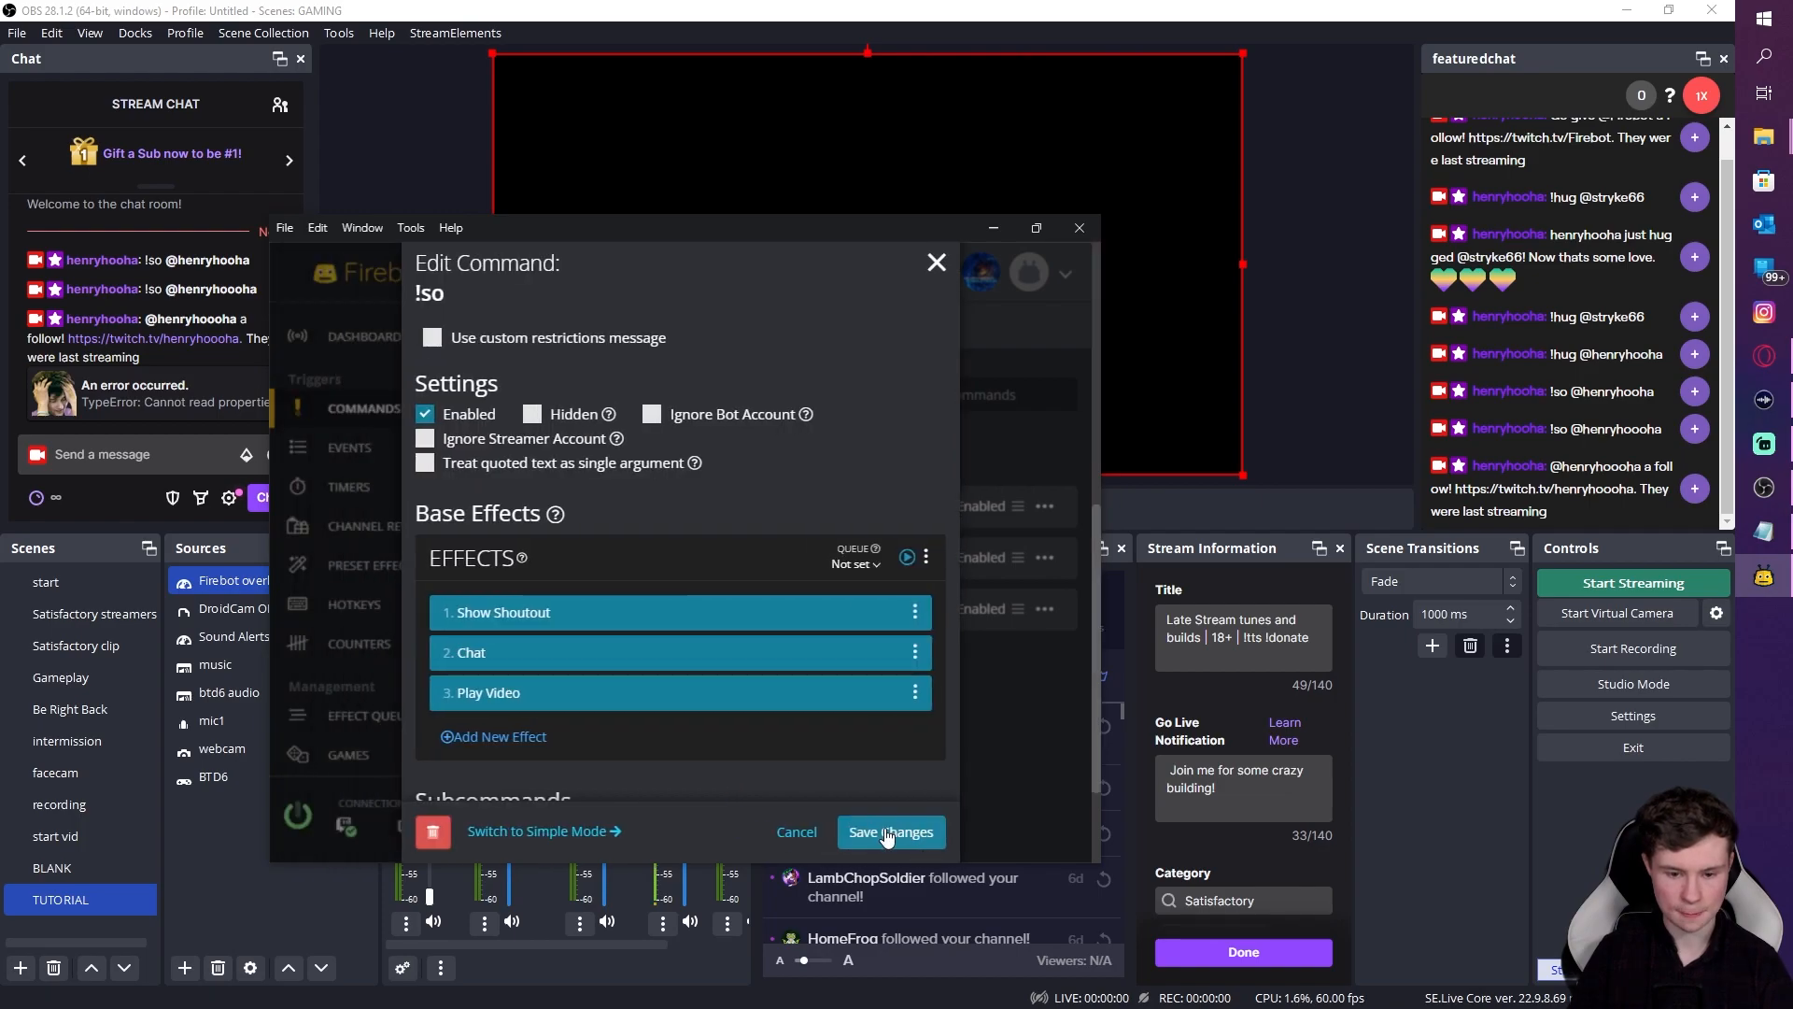
pyautogui.click(884, 831)
pyautogui.moveTo(708, 243); pyautogui.dragTo(1541, 301)
# Step: Send the !so shoutout in OBS chat, then resend it with the extra 'o' removed from the username
pyautogui.click(144, 453)
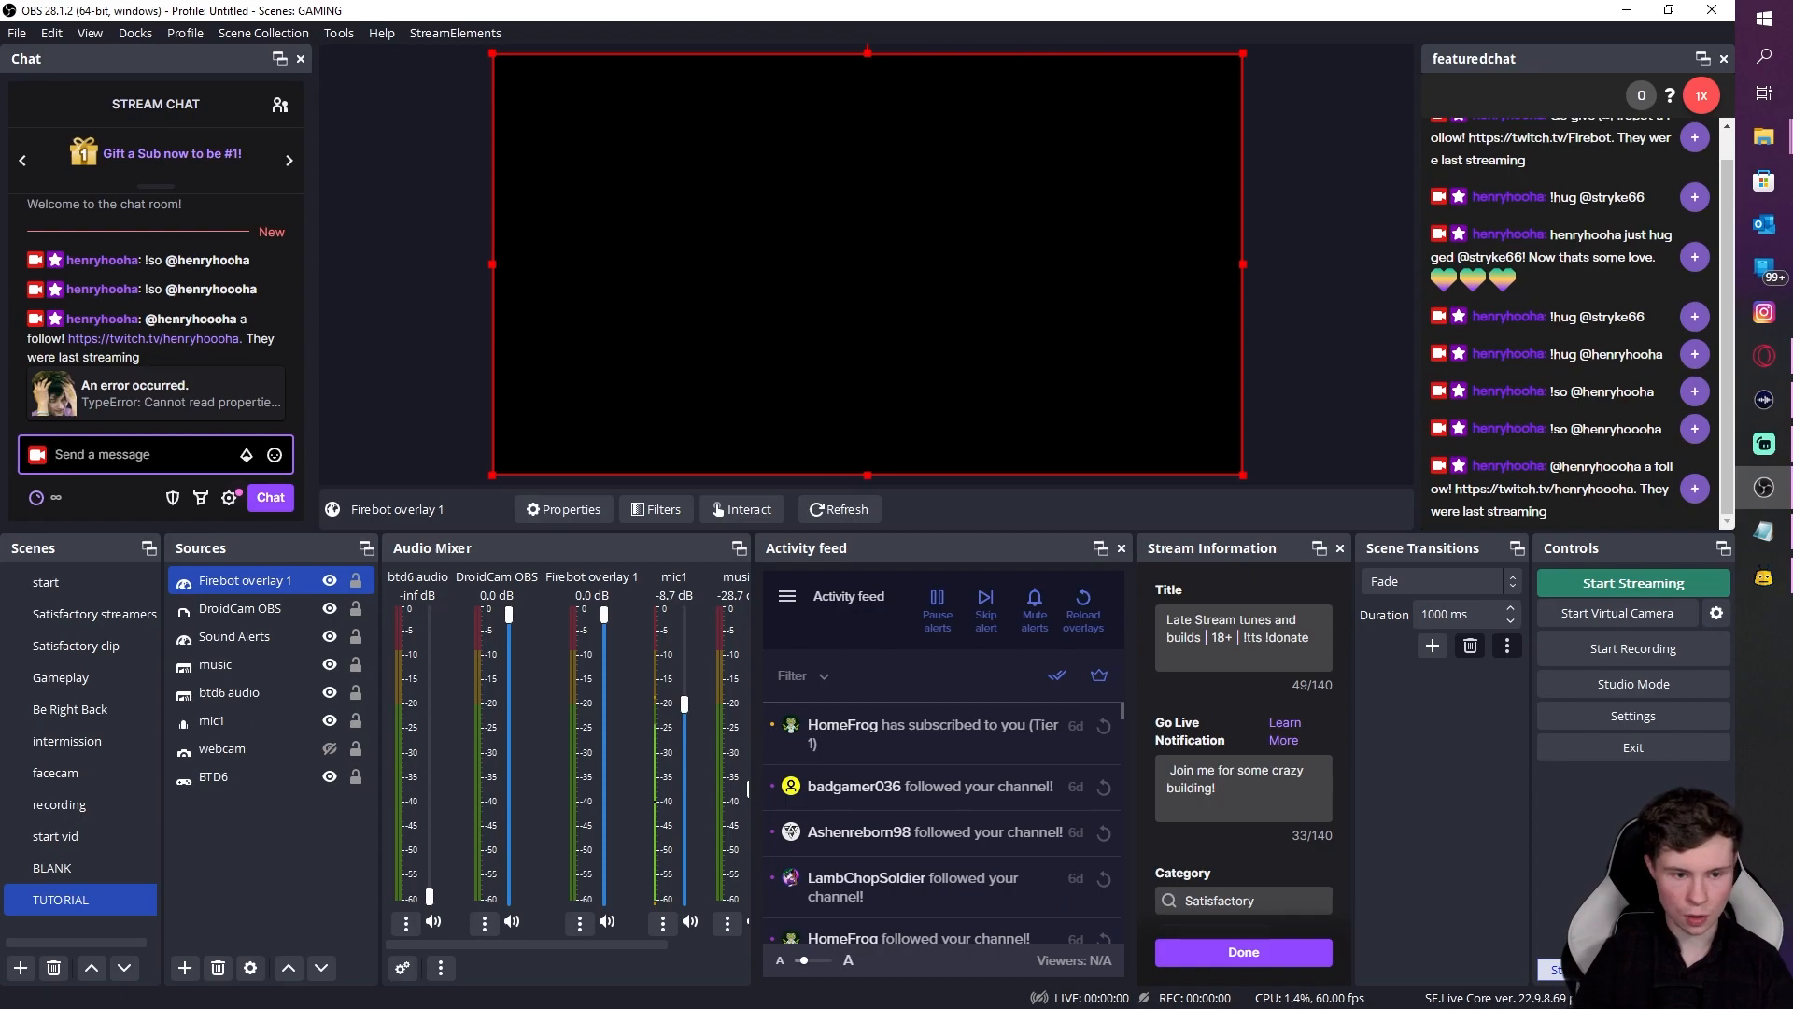
pyautogui.write('!so @henryhoocha')
pyautogui.press('Return')
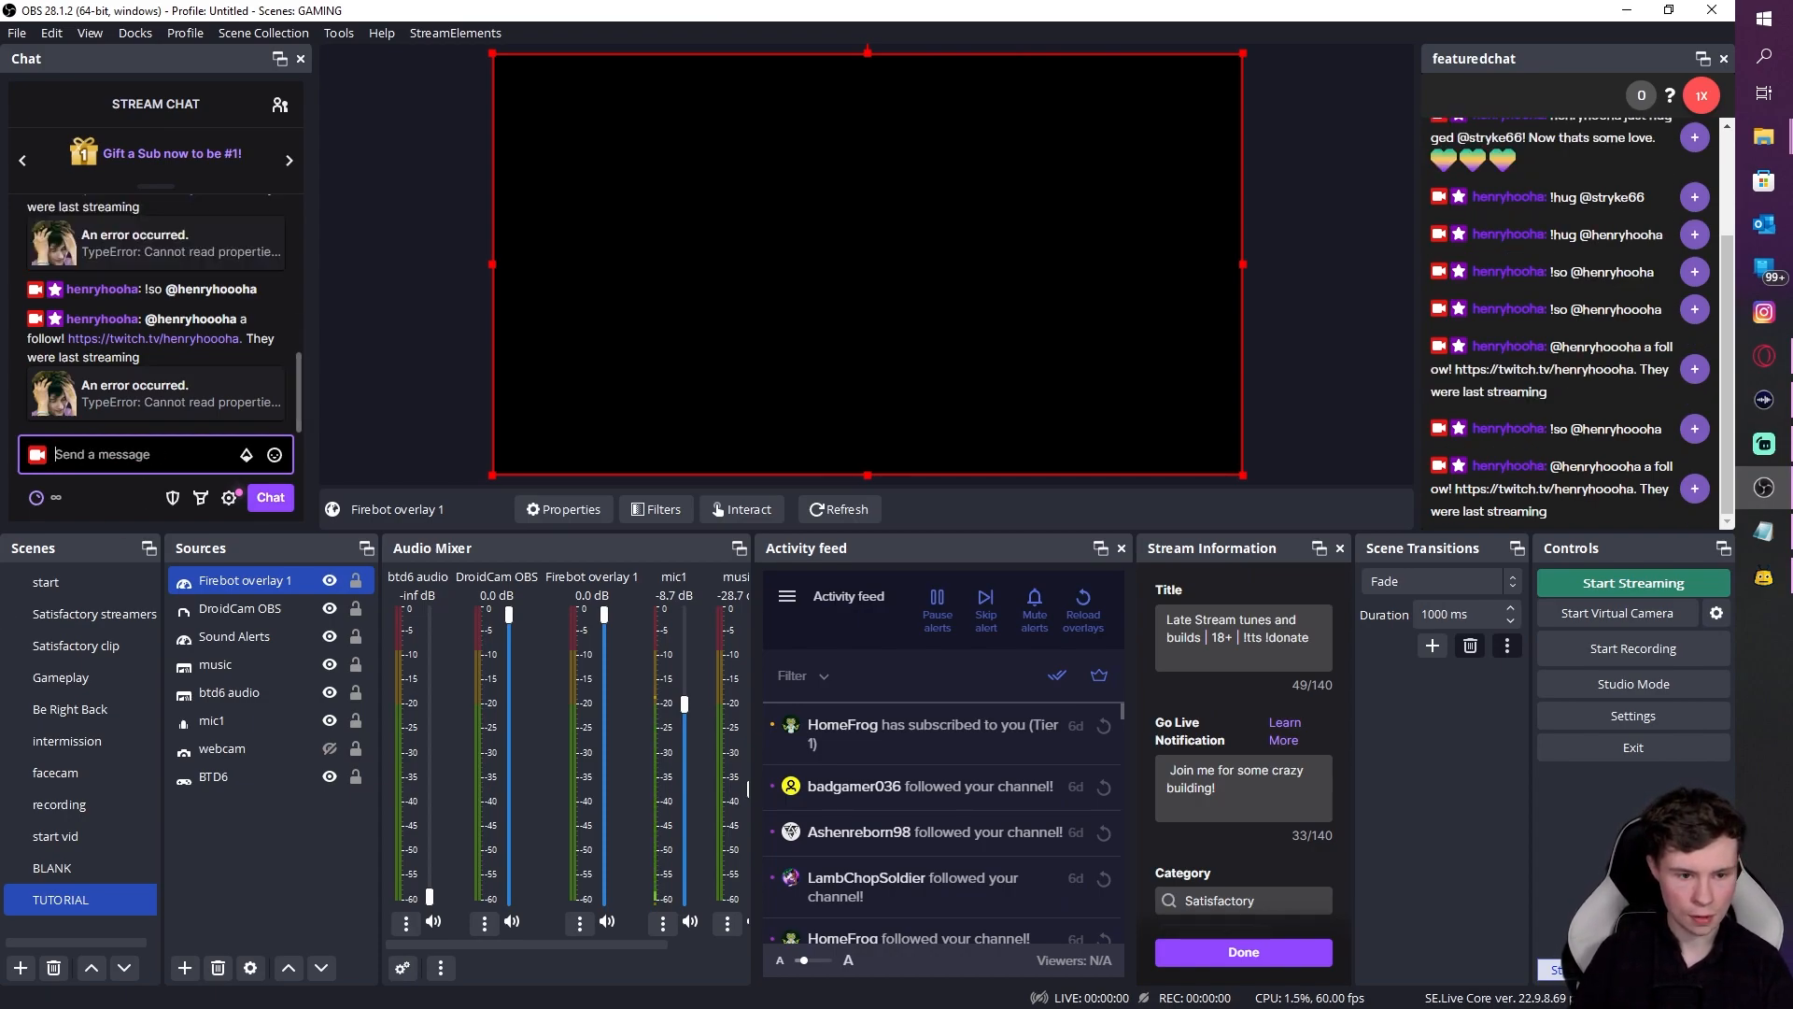
pyautogui.write('!so @henryhoooha')
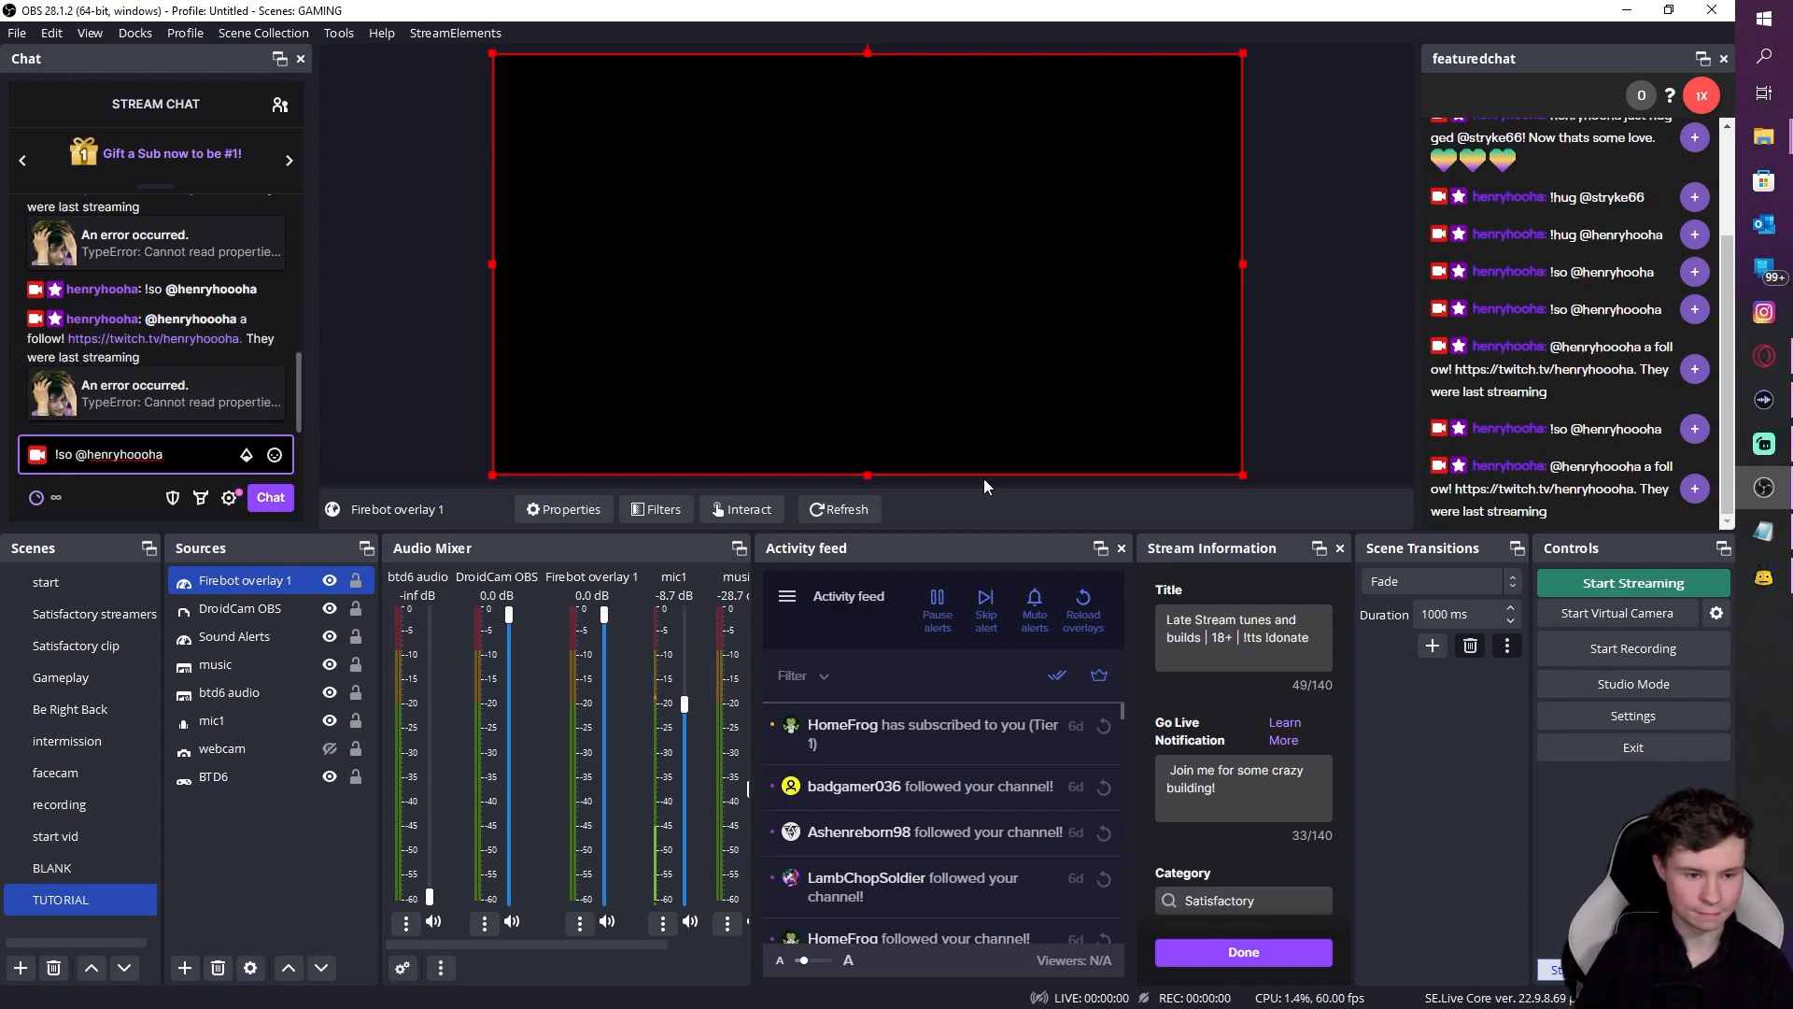
pyautogui.click(149, 455)
pyautogui.press('BackSpace')
pyautogui.press('Tab')
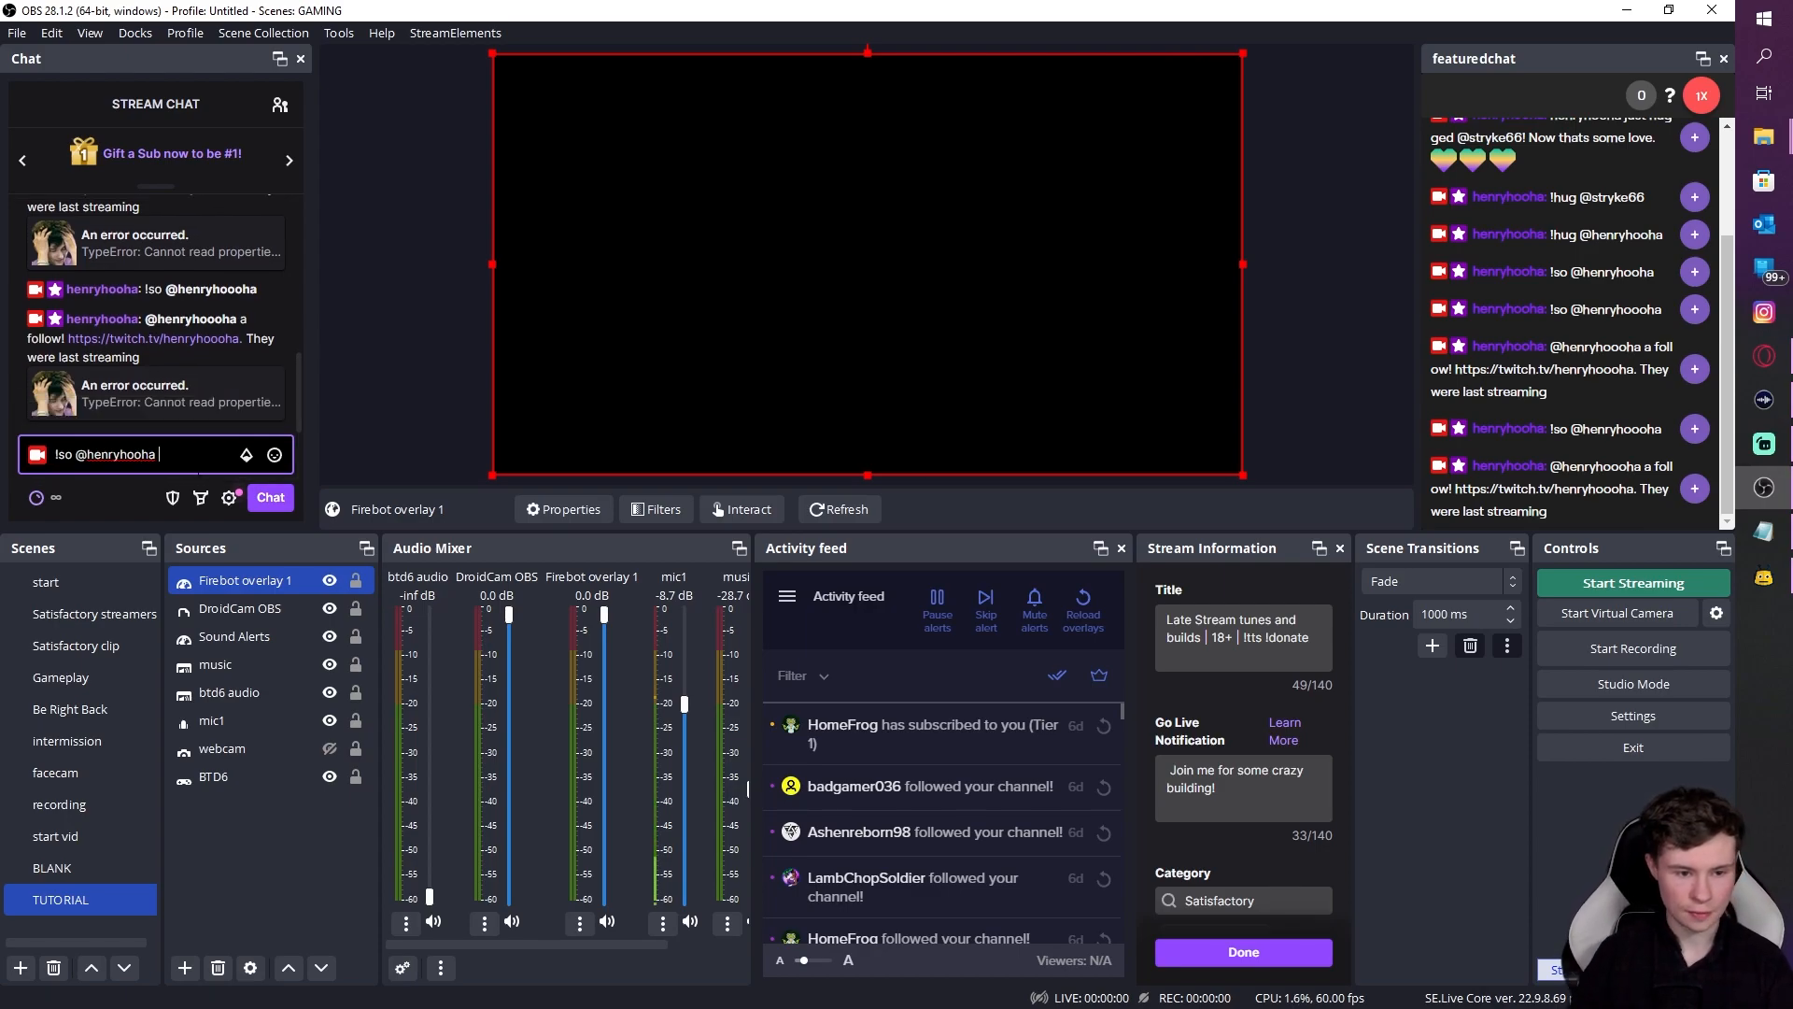
pyautogui.press('Return')
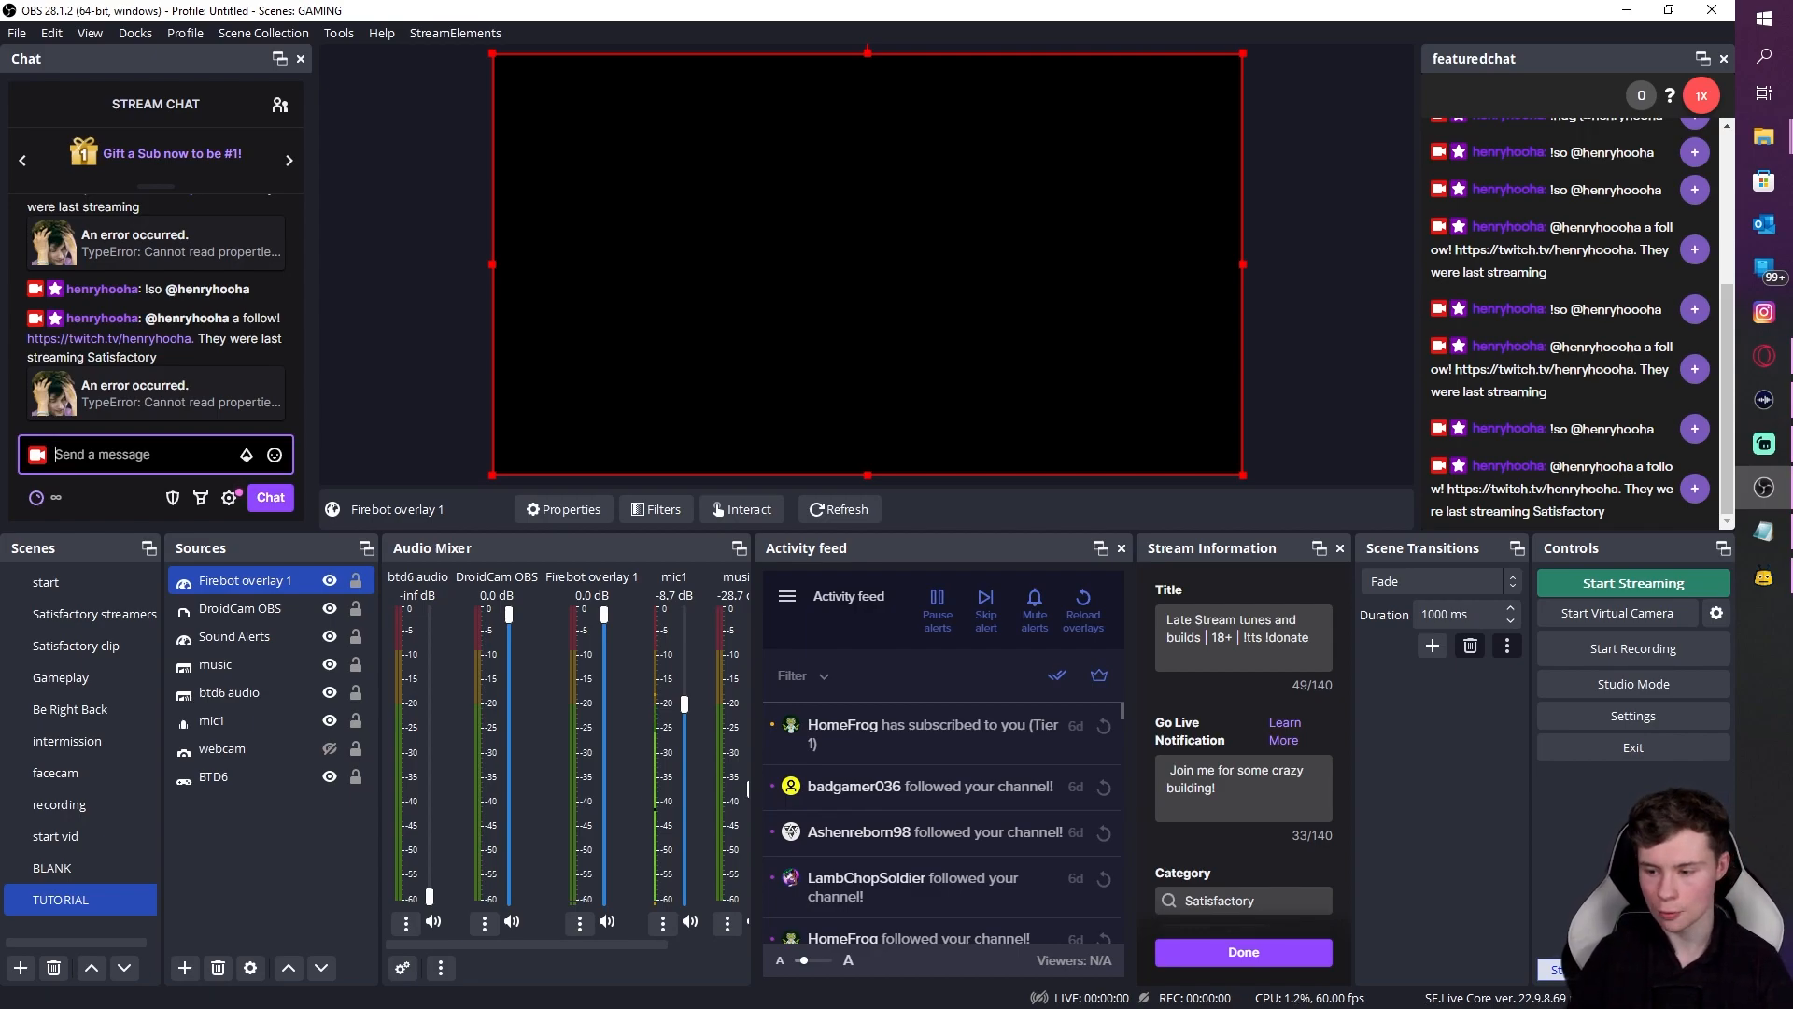
pyautogui.click(1763, 577)
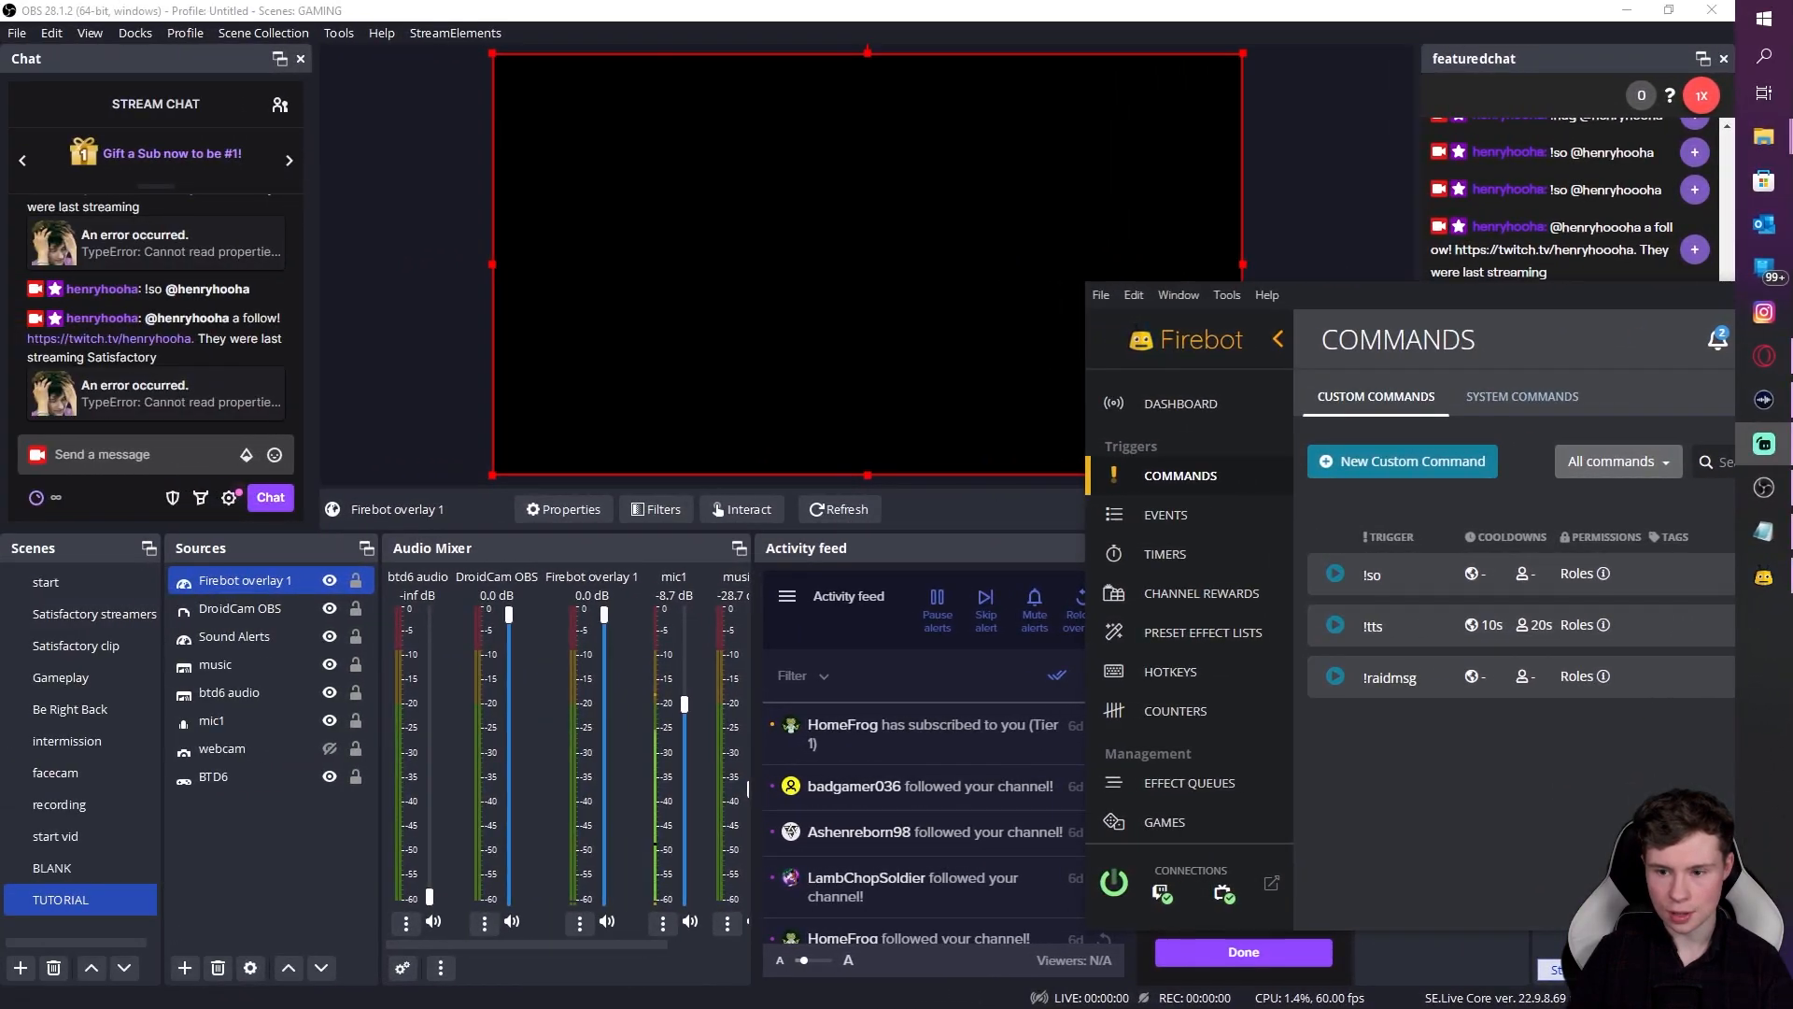
# Step: Open the !so command's Play Video effect for editing
pyautogui.moveTo(1532, 348); pyautogui.dragTo(685, 294)
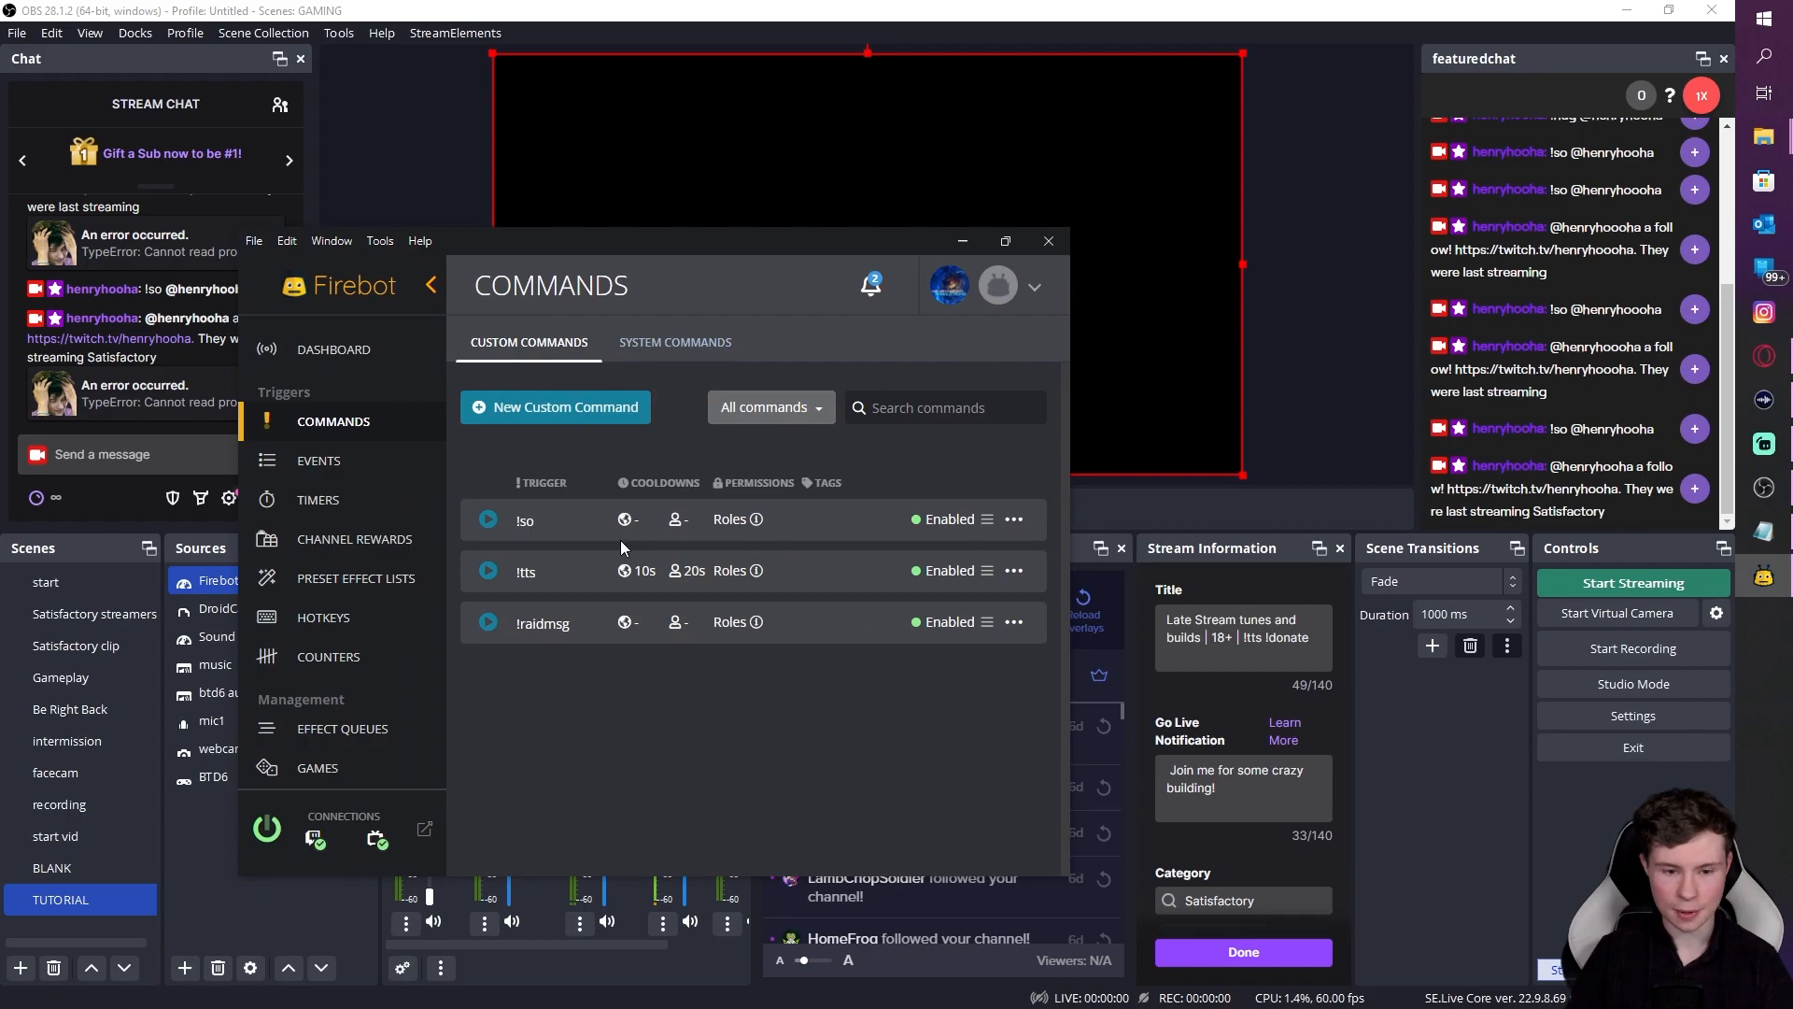
pyautogui.click(1014, 519)
pyautogui.click(873, 537)
pyautogui.scroll(-8, 624, 619)
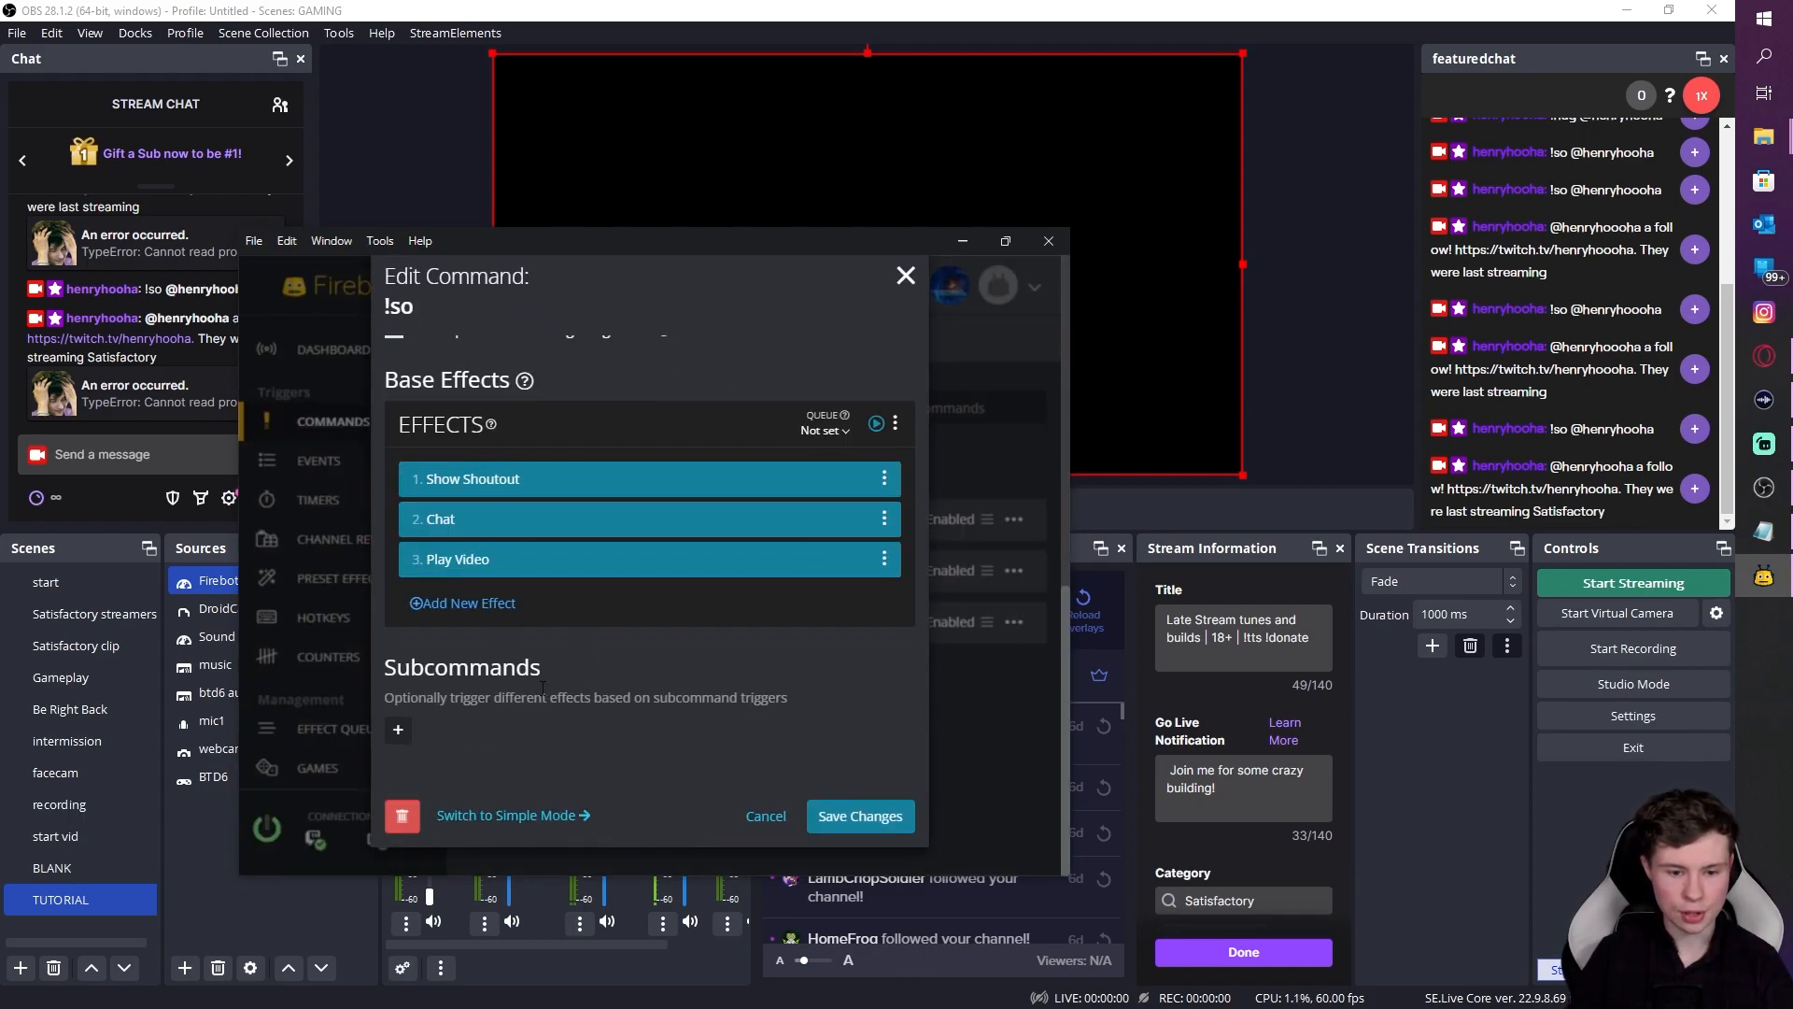
pyautogui.click(489, 563)
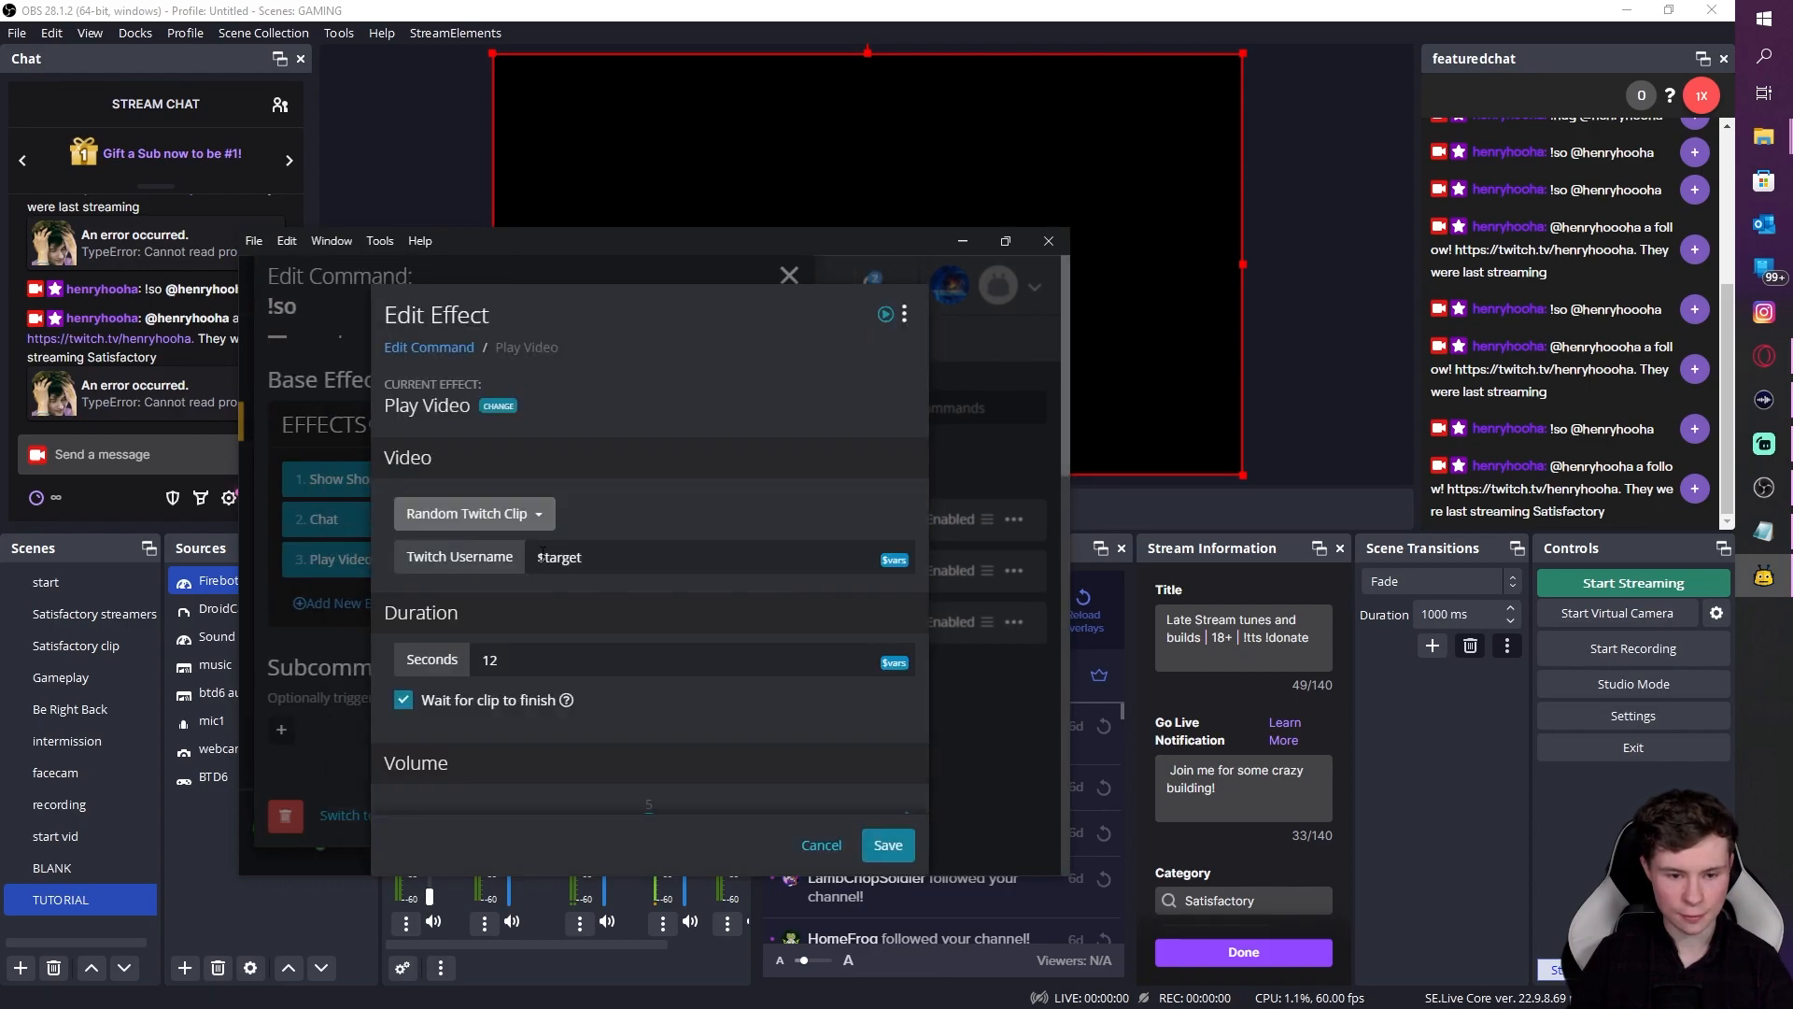
# Step: Reset the video source to Random Twitch Clip with username $target, and save the effect and command
pyautogui.click(493, 514)
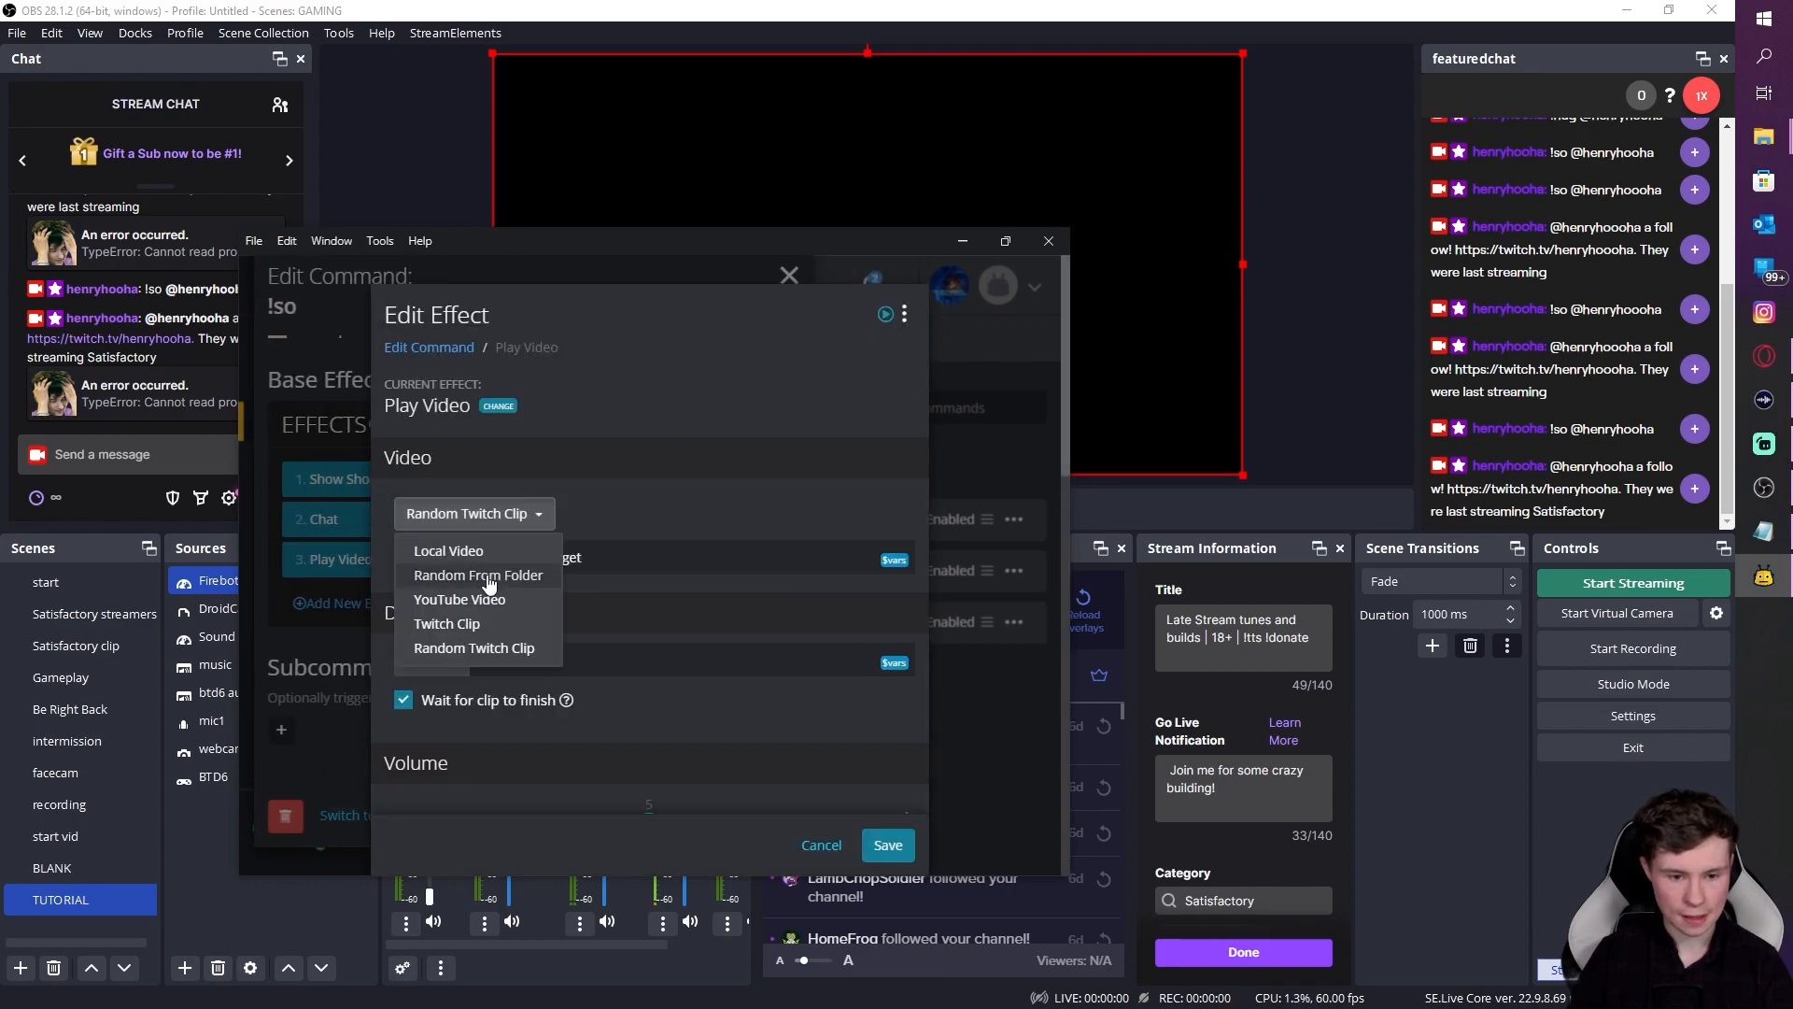
pyautogui.click(448, 624)
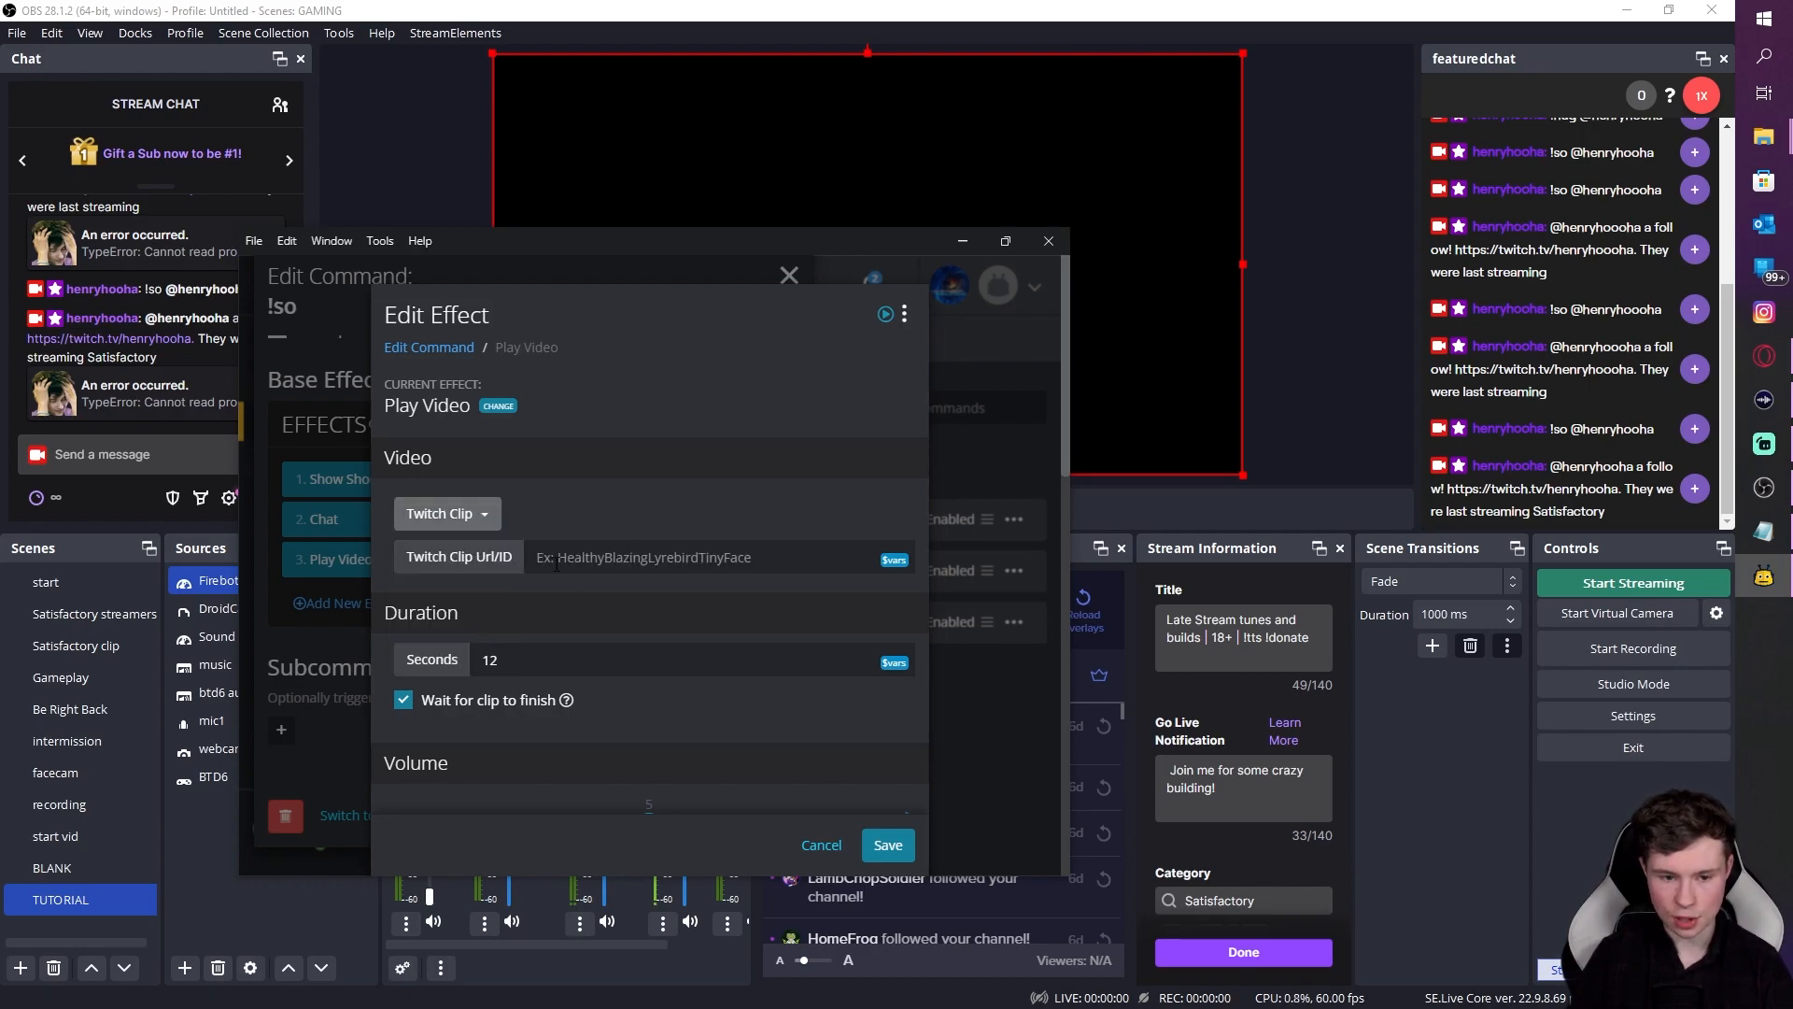
pyautogui.click(490, 528)
pyautogui.click(507, 639)
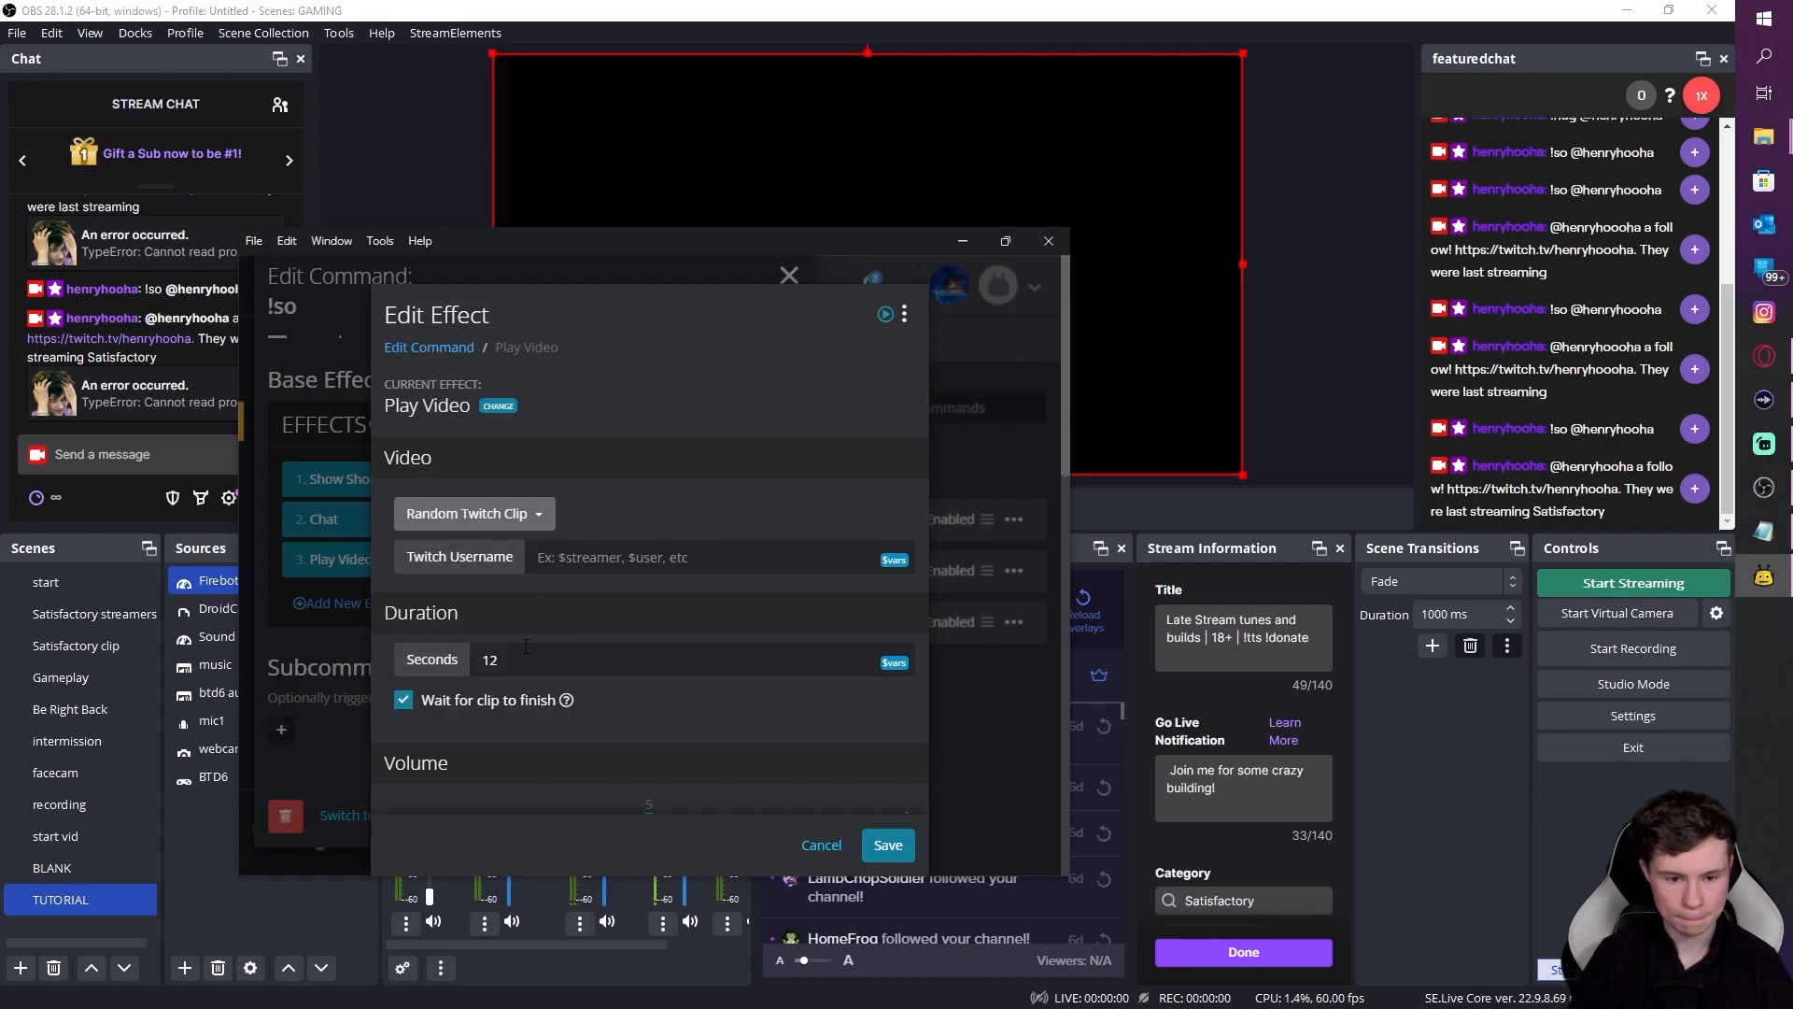
pyautogui.click(631, 571)
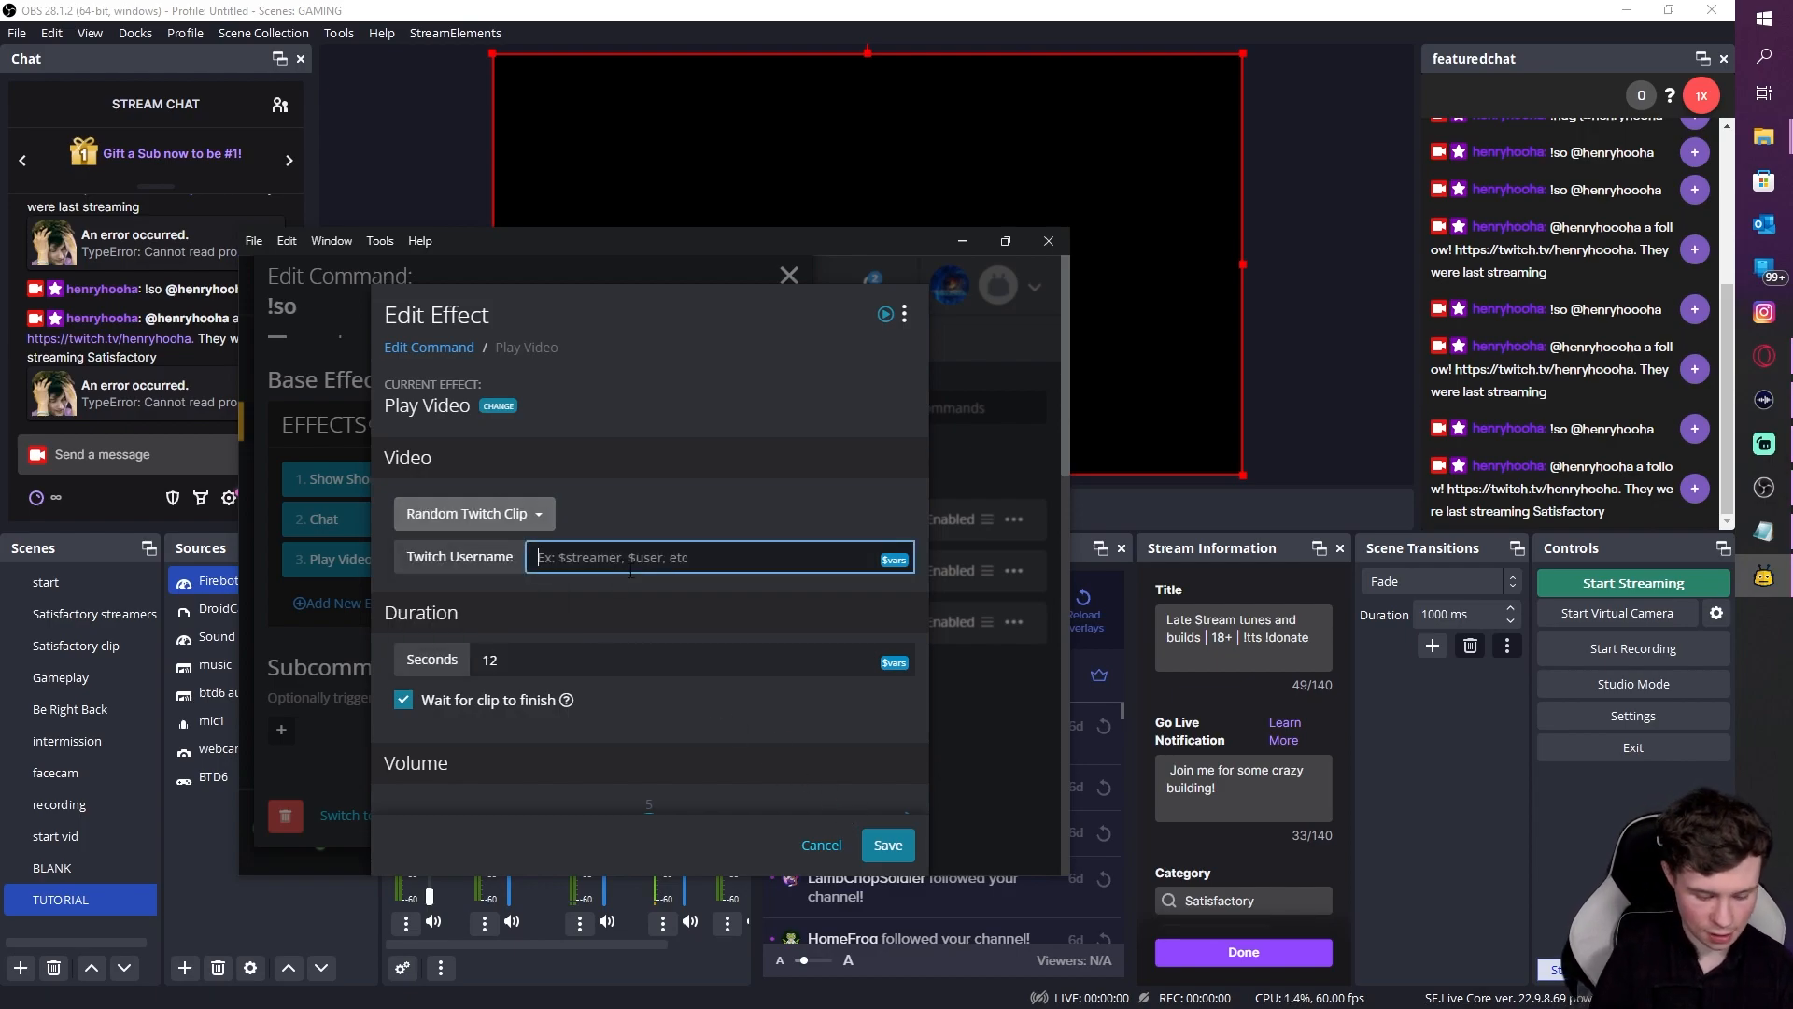
pyautogui.write('$ta')
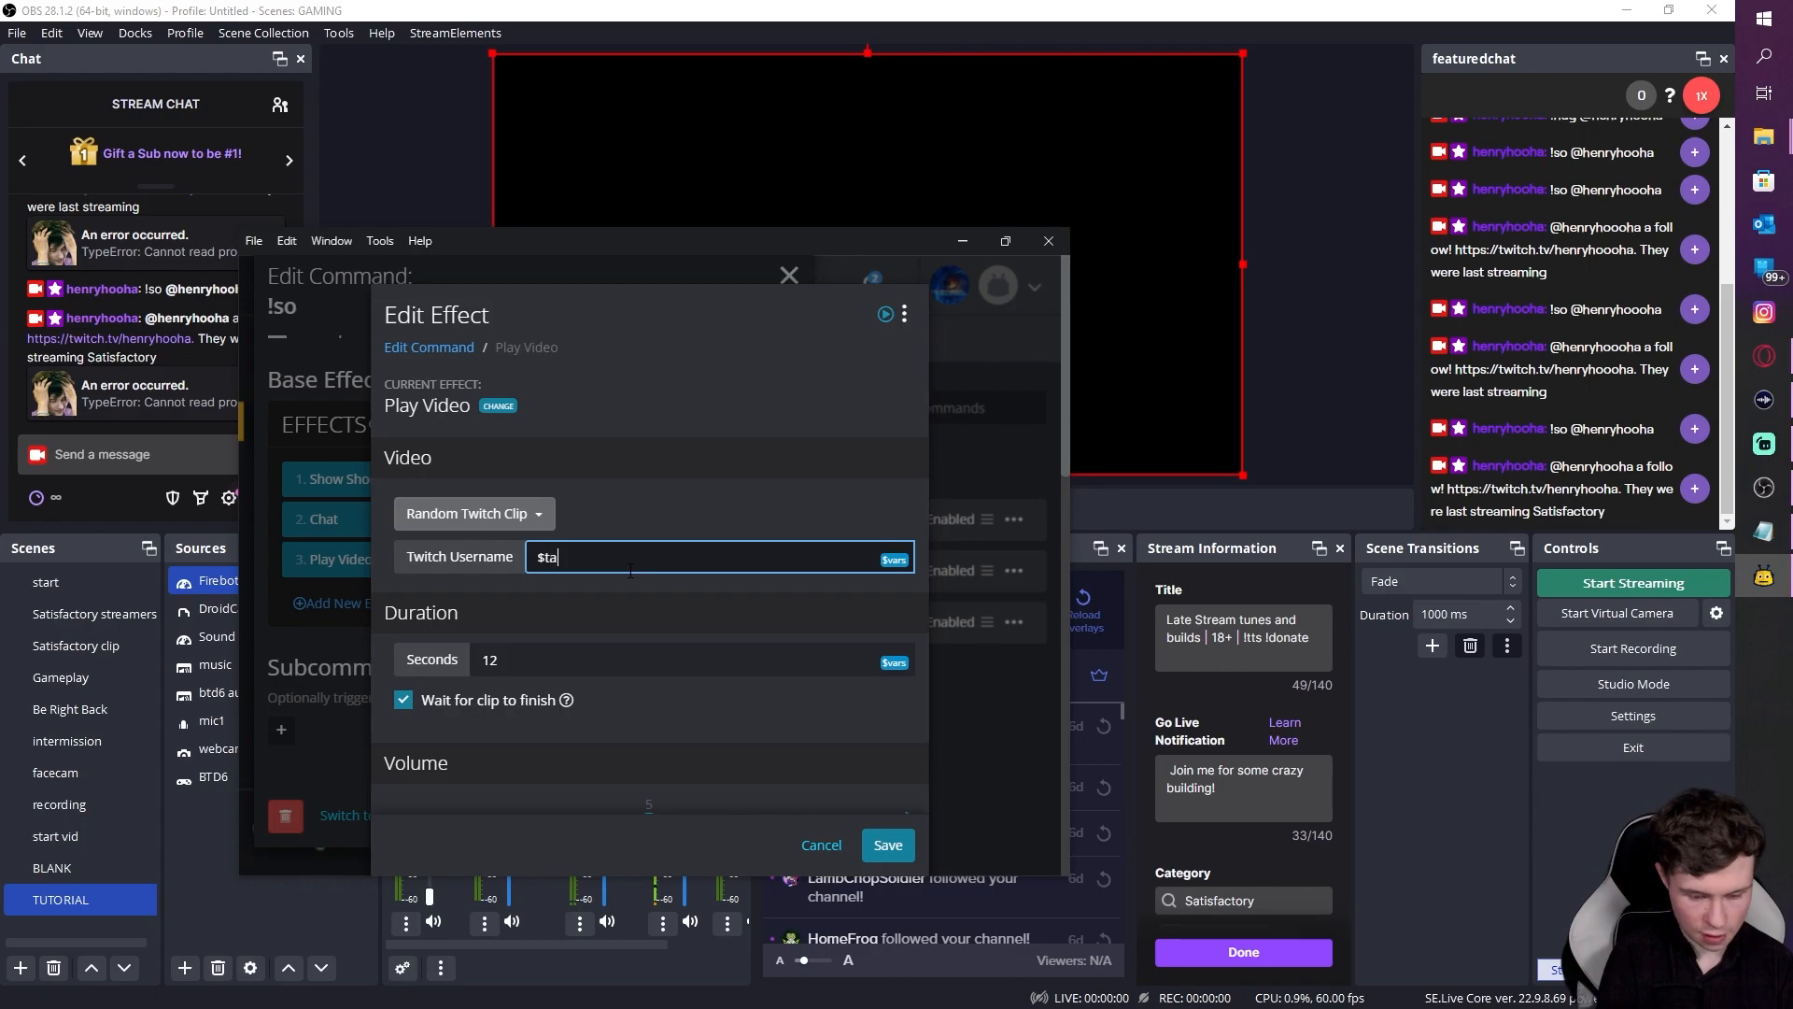
pyautogui.write('rget')
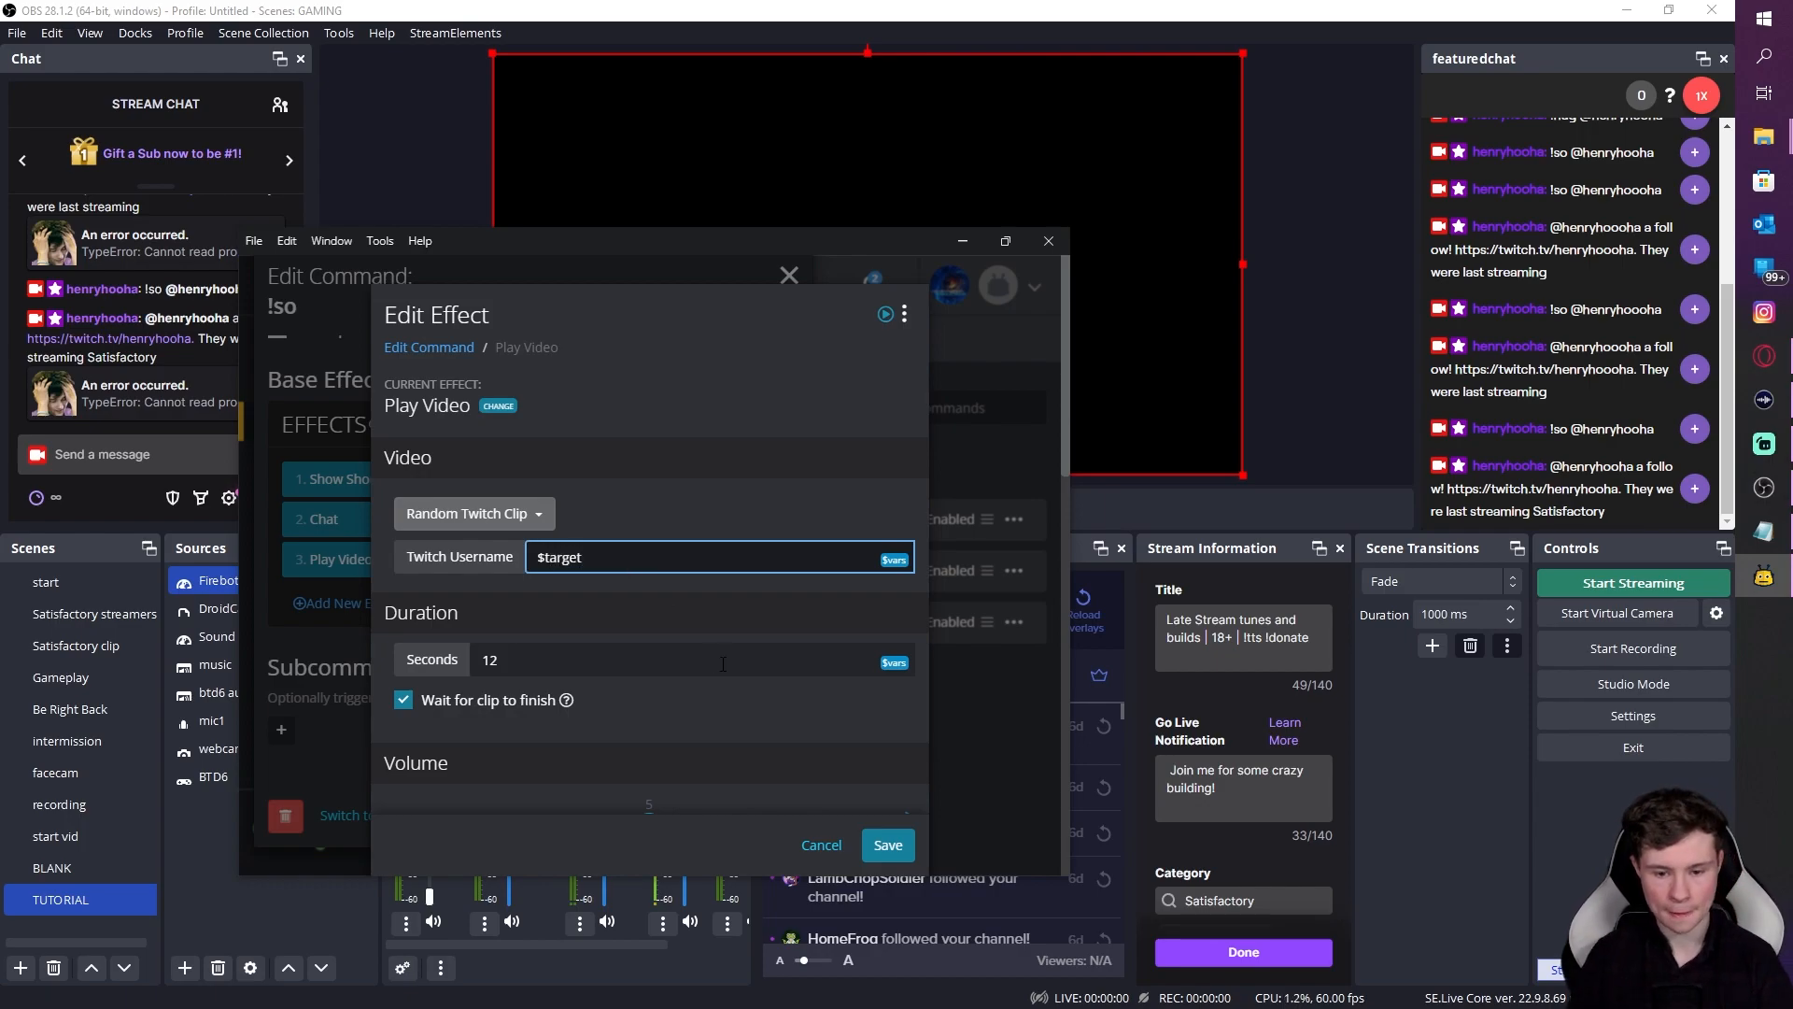
pyautogui.click(887, 845)
pyautogui.click(839, 818)
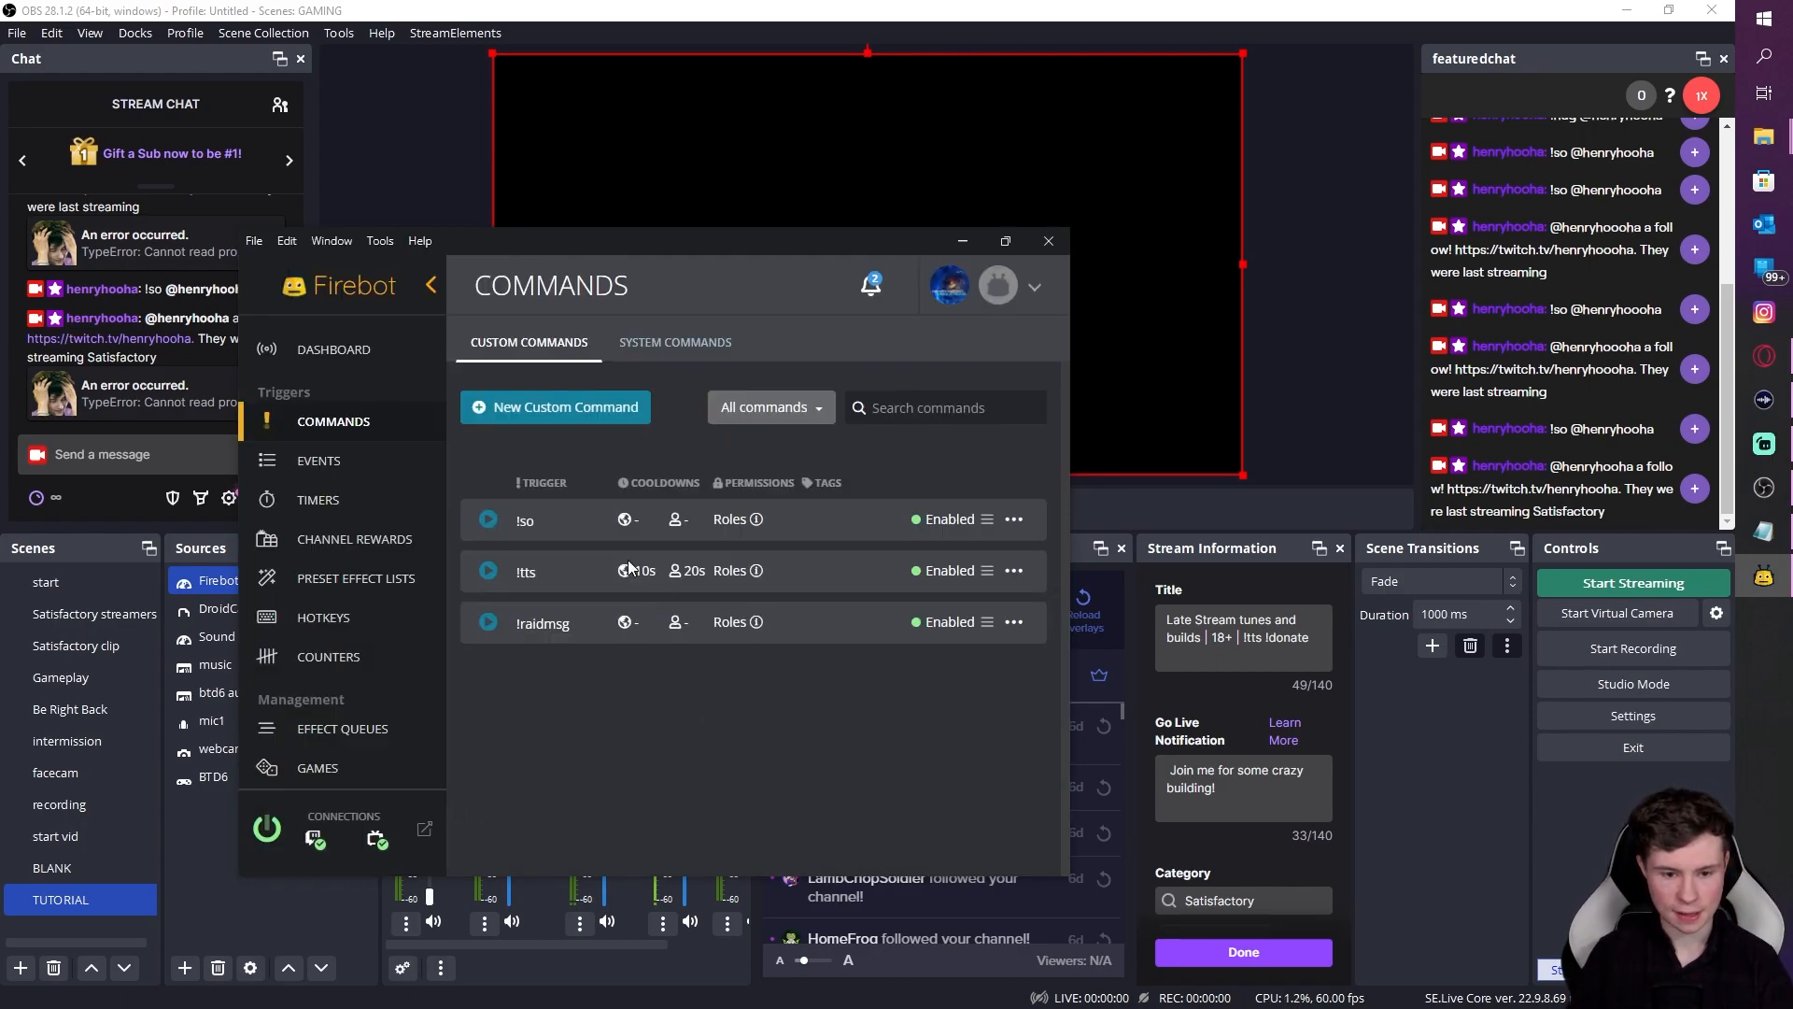
pyautogui.moveTo(663, 244); pyautogui.dragTo(1409, 489)
pyautogui.moveTo(1263, 483); pyautogui.dragTo(1500, 324)
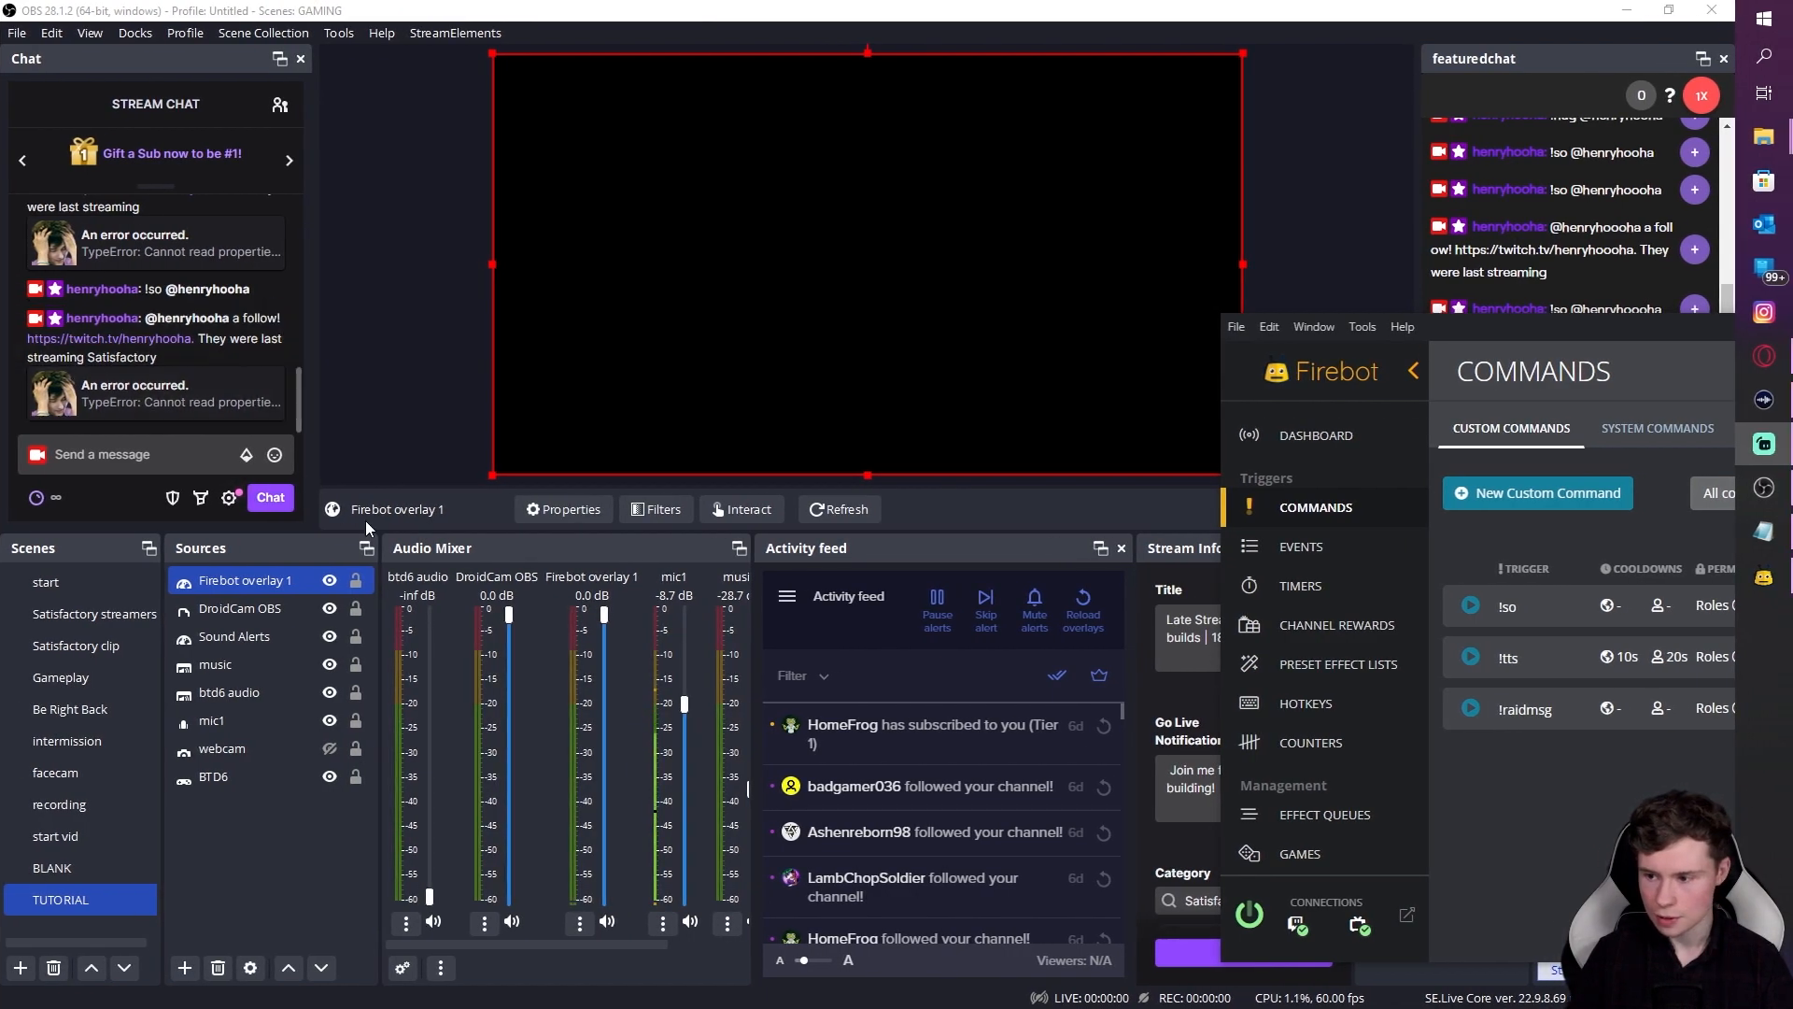
# Step: Resend the previous !so shoutout from OBS chat, then bring Firebot back to the upper middle
pyautogui.click(56, 453)
pyautogui.press('Up')
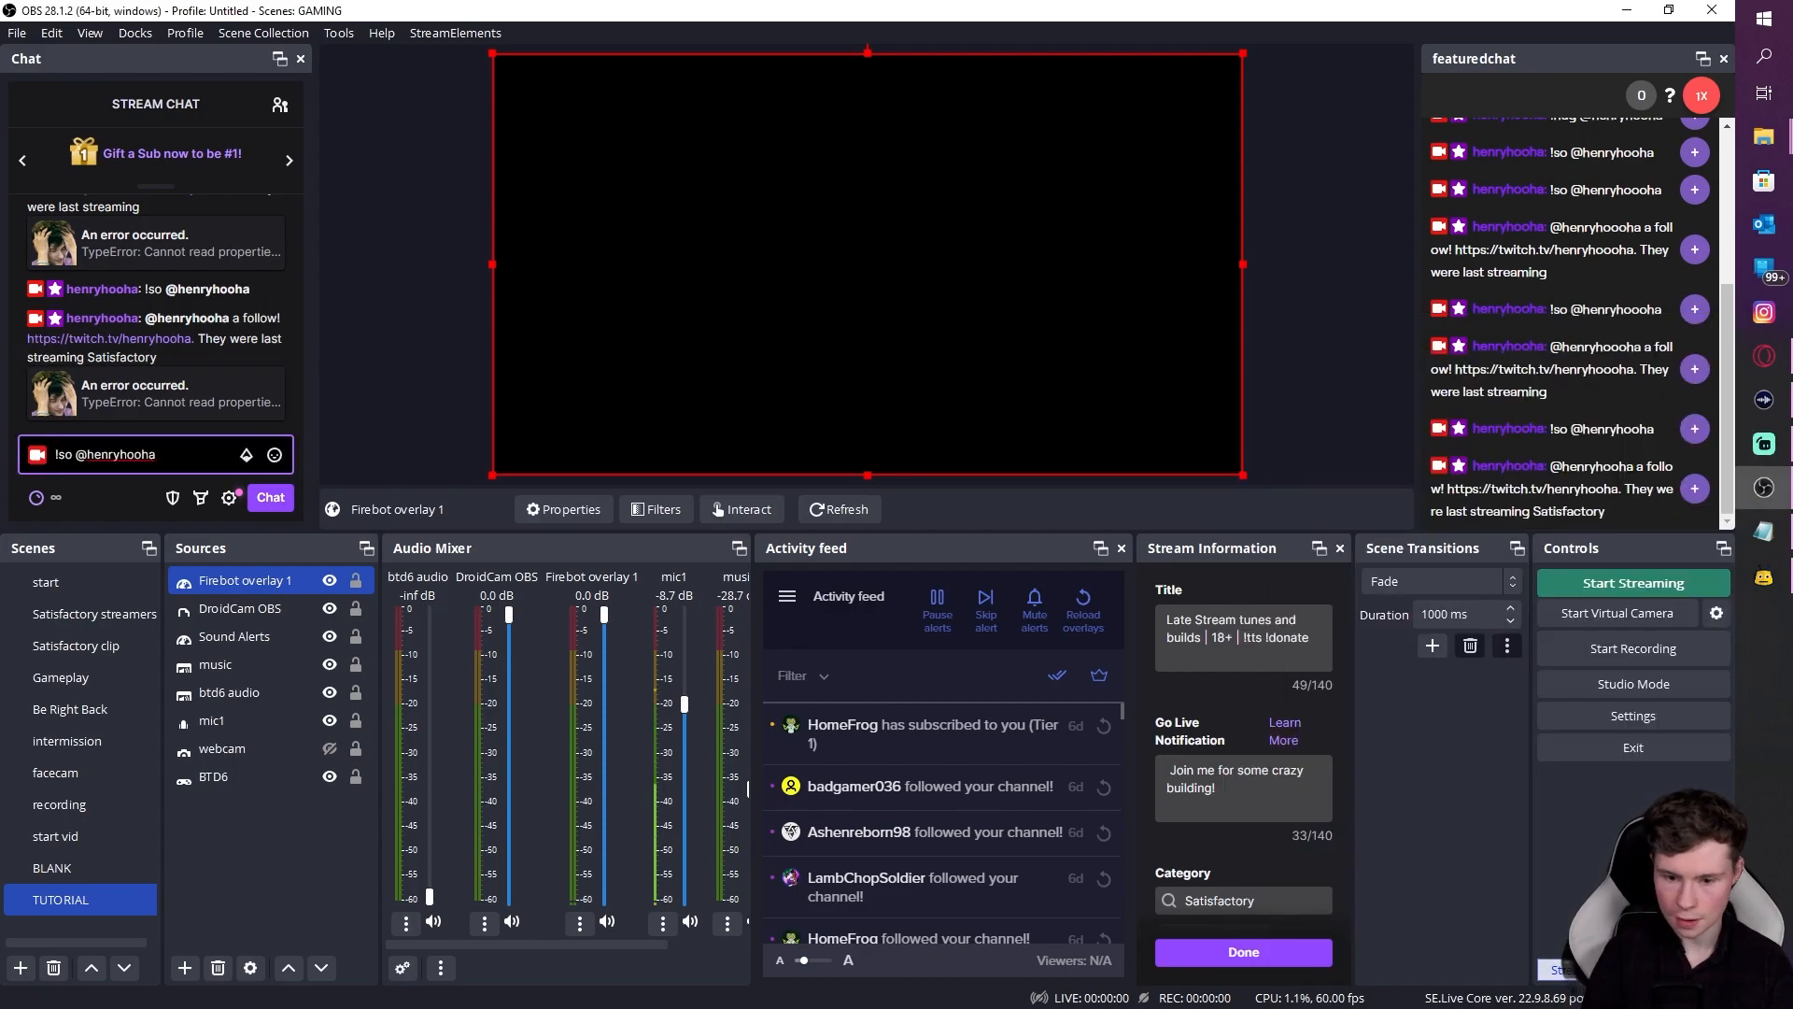
pyautogui.press('Return')
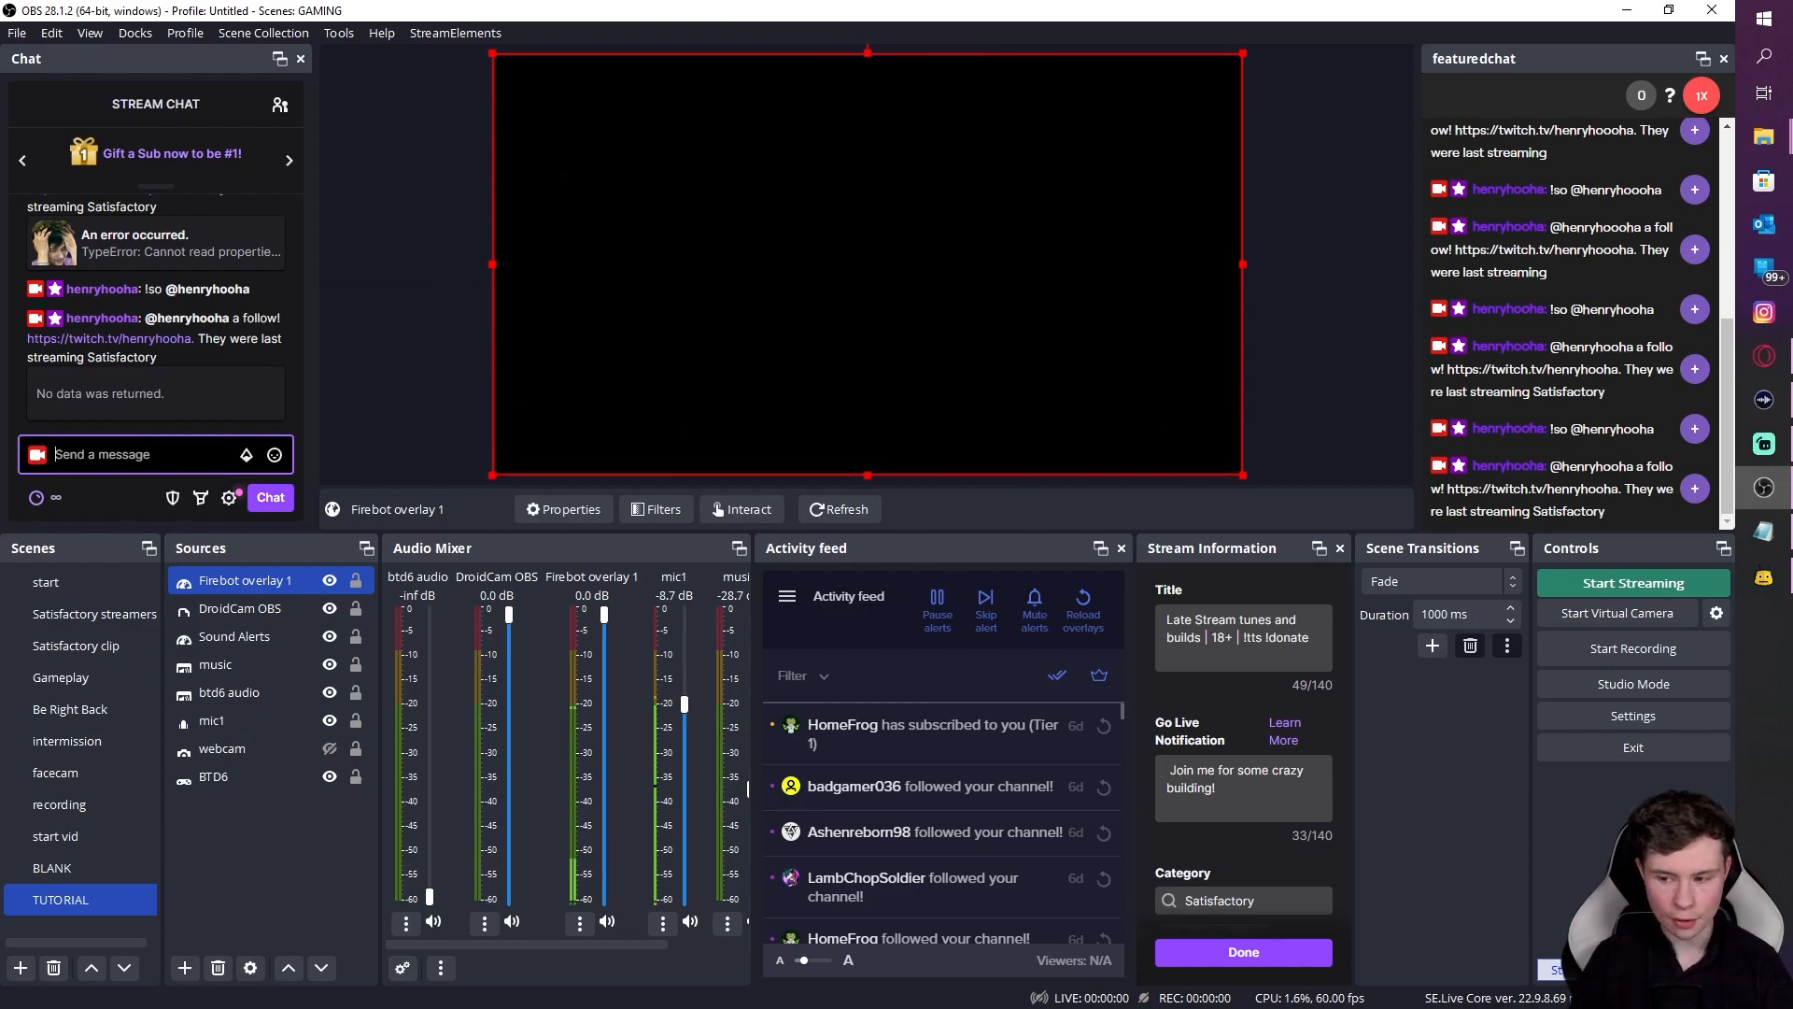
pyautogui.hotkey('alt', 'Tab')
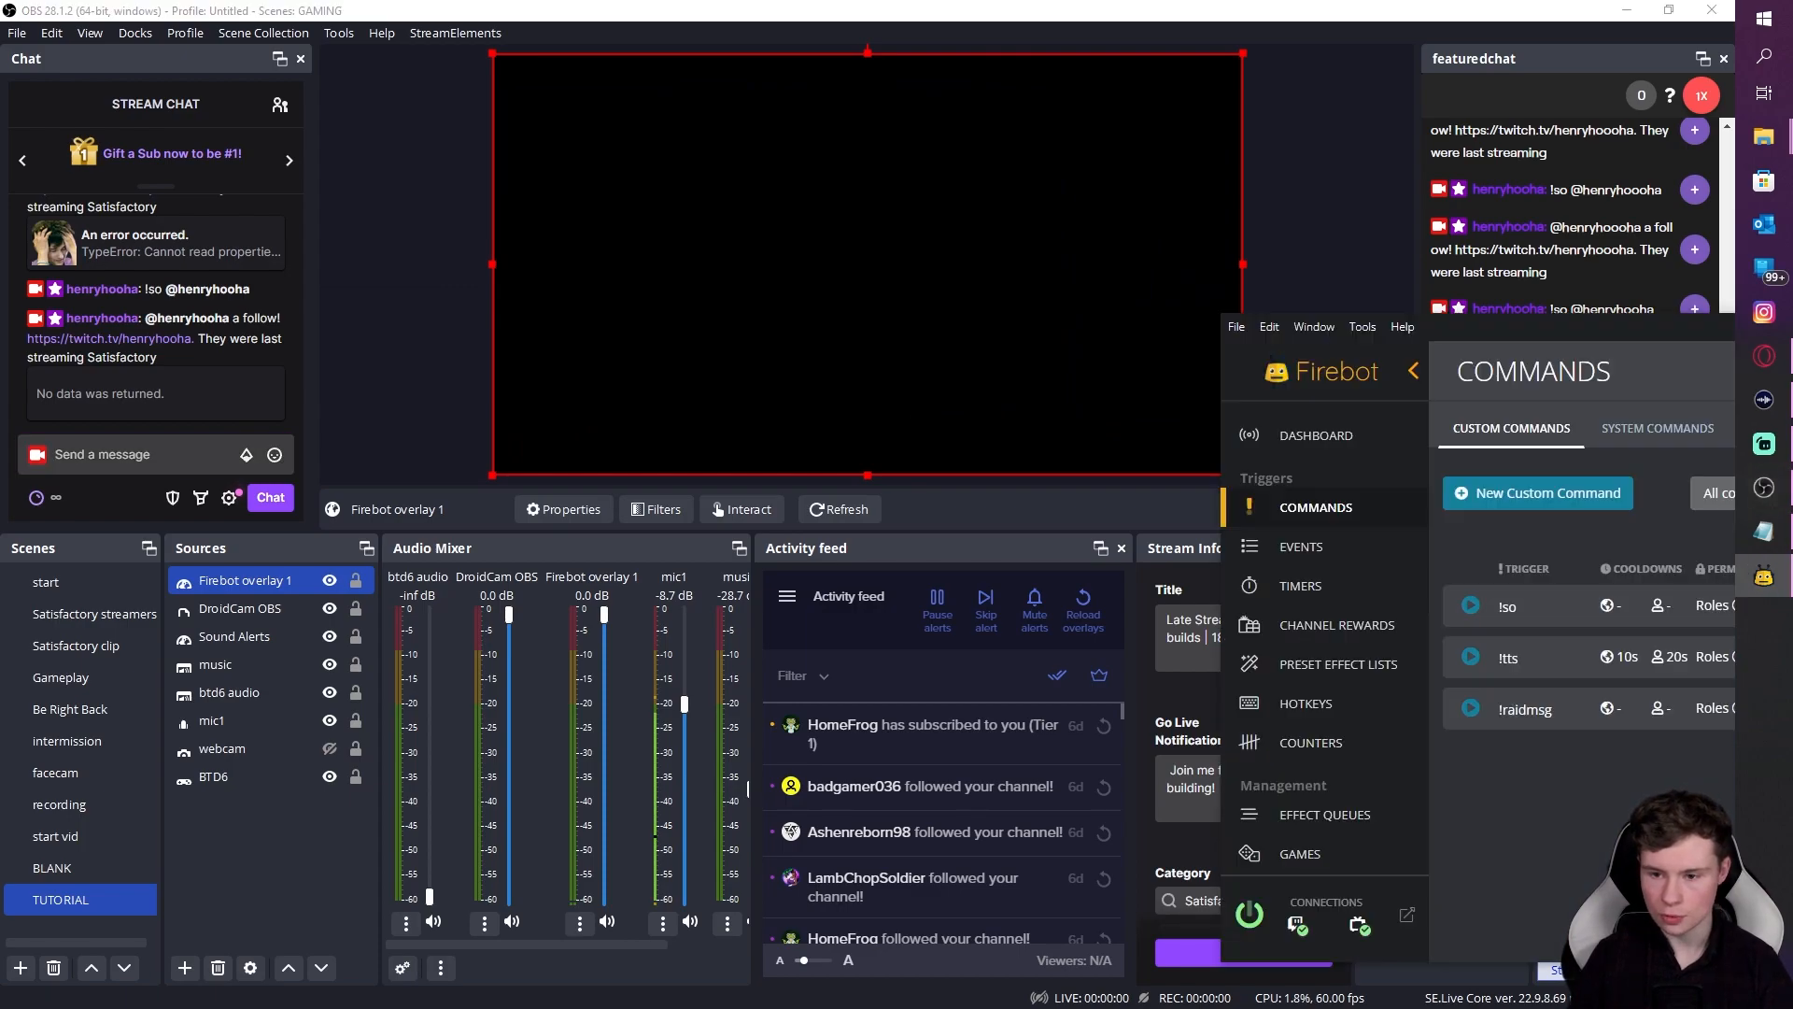
pyautogui.moveTo(1496, 343); pyautogui.dragTo(1141, 123)
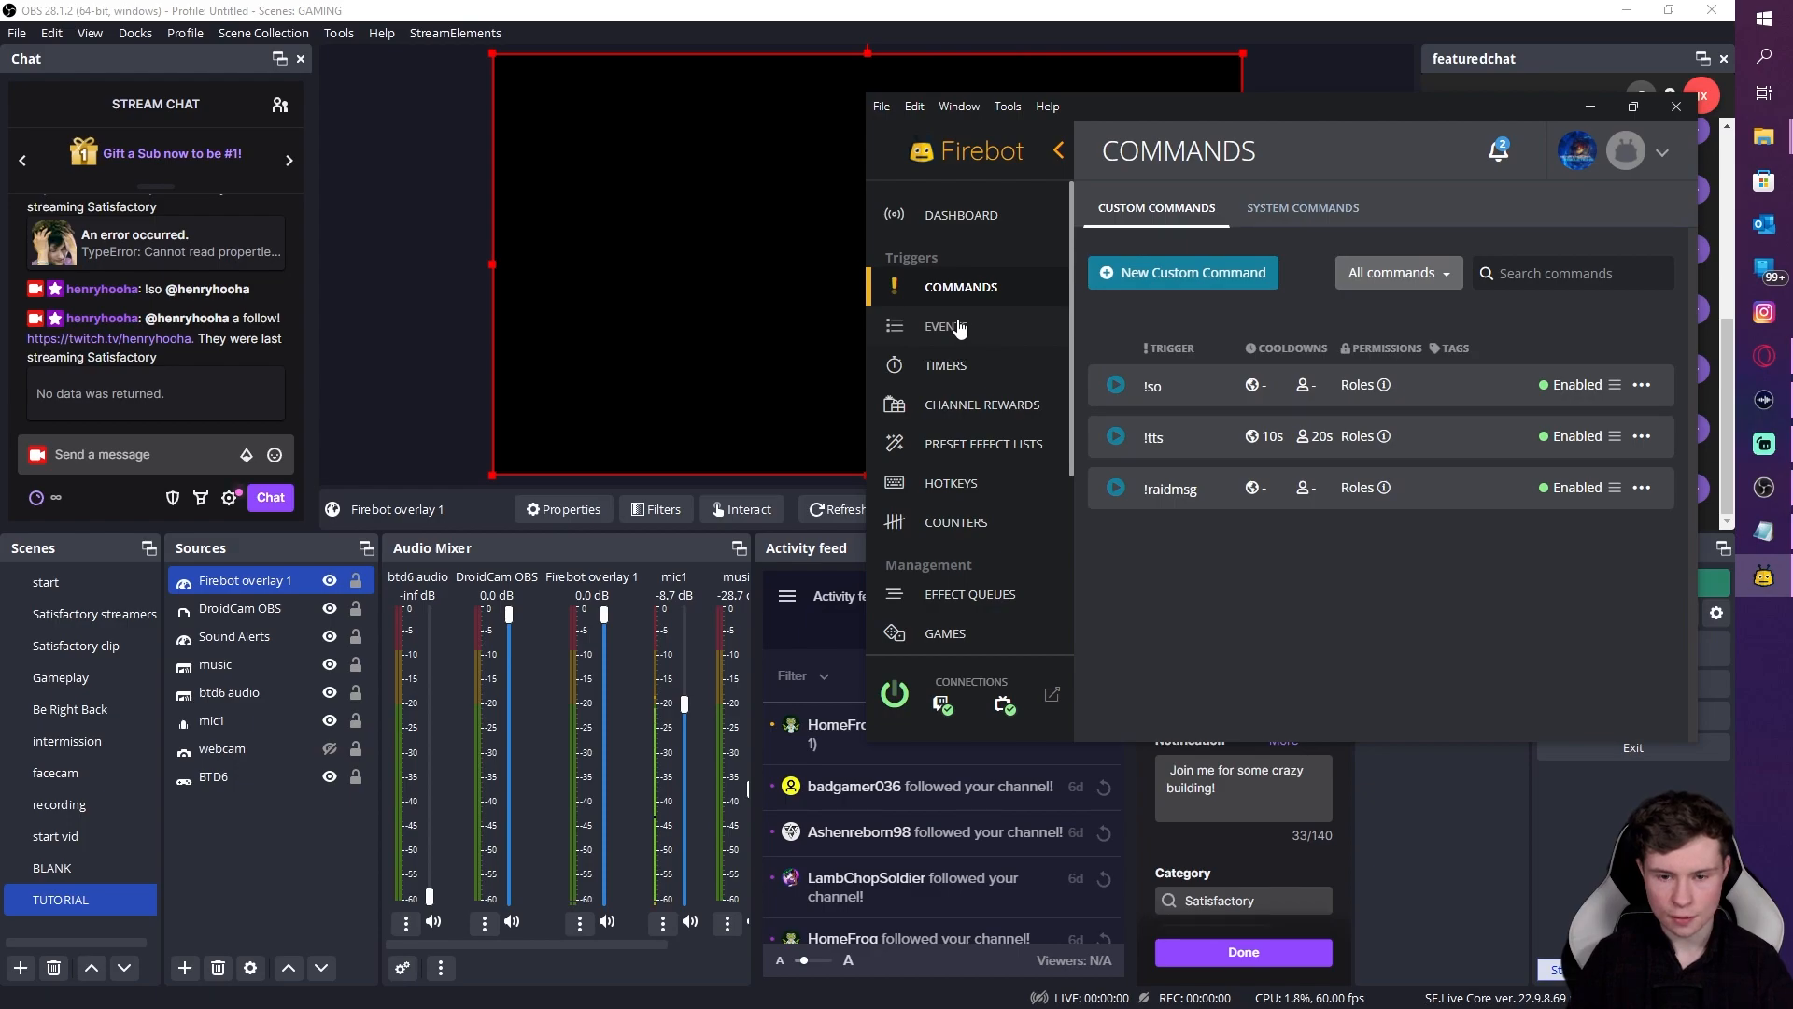
# Step: Send '!tts hello world' in the OBS stream chat, correcting the 'hellow' typo
pyautogui.click(100, 452)
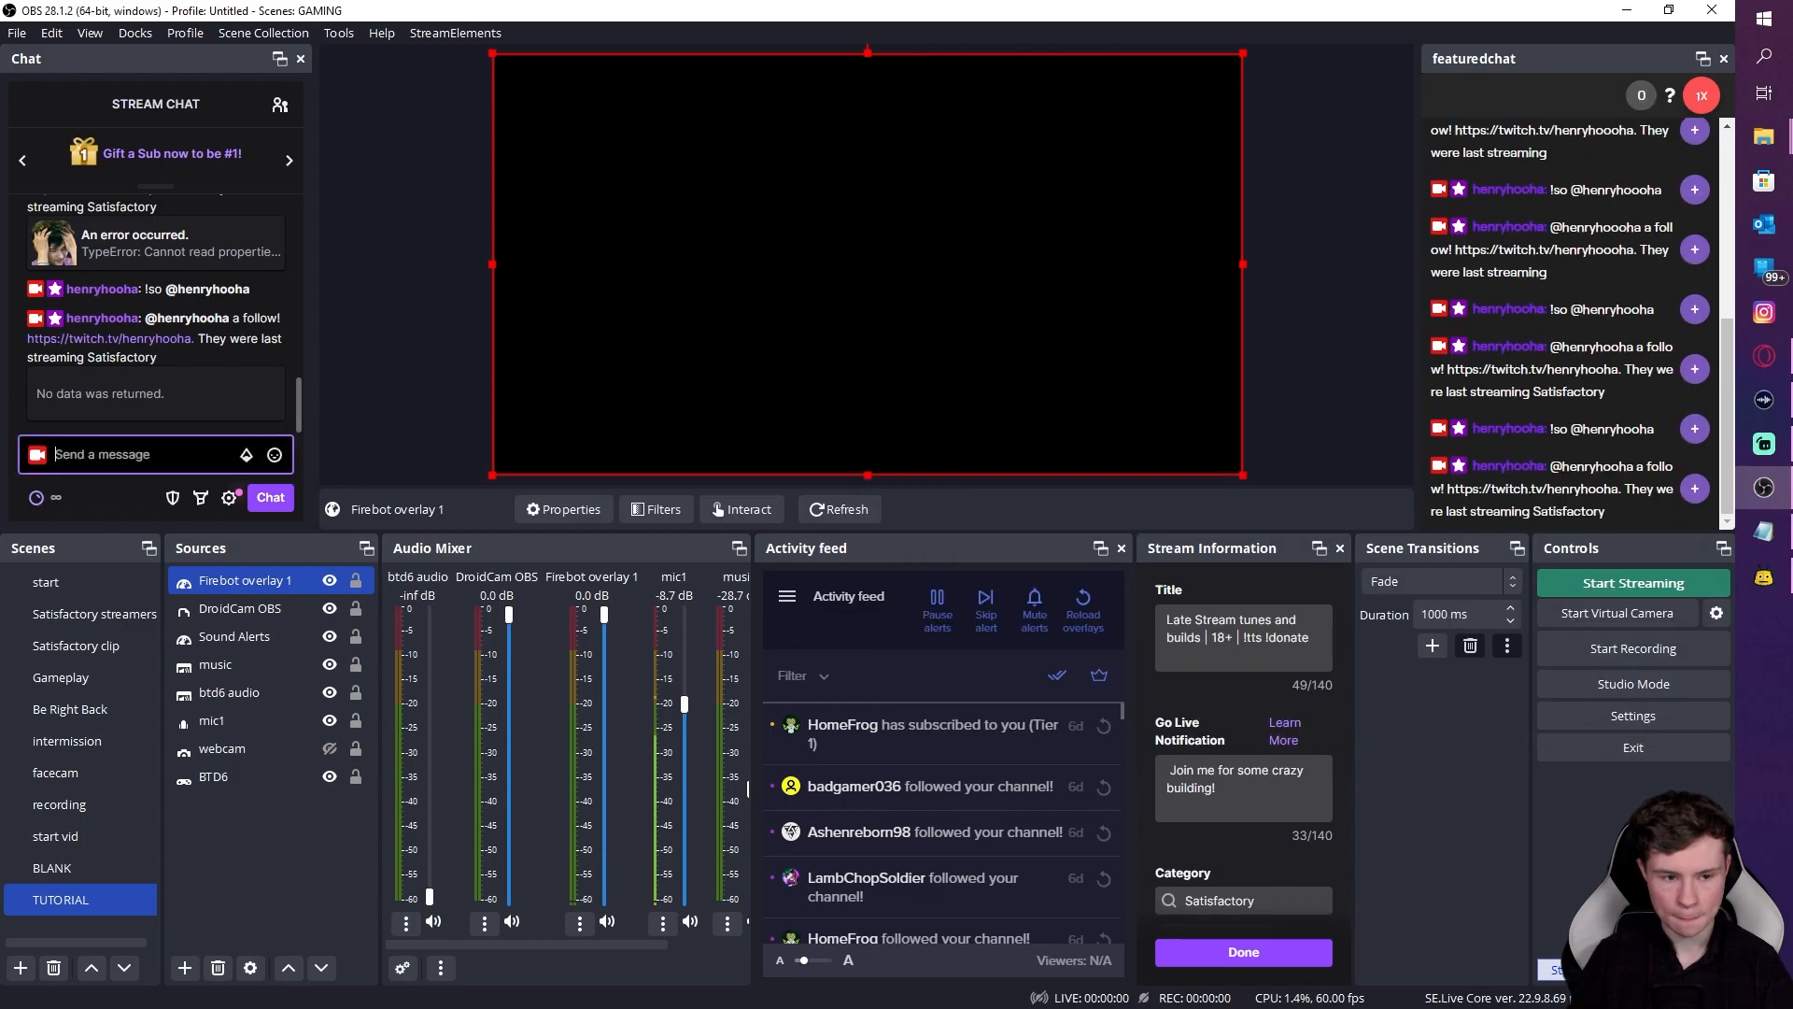
pyautogui.write('!')
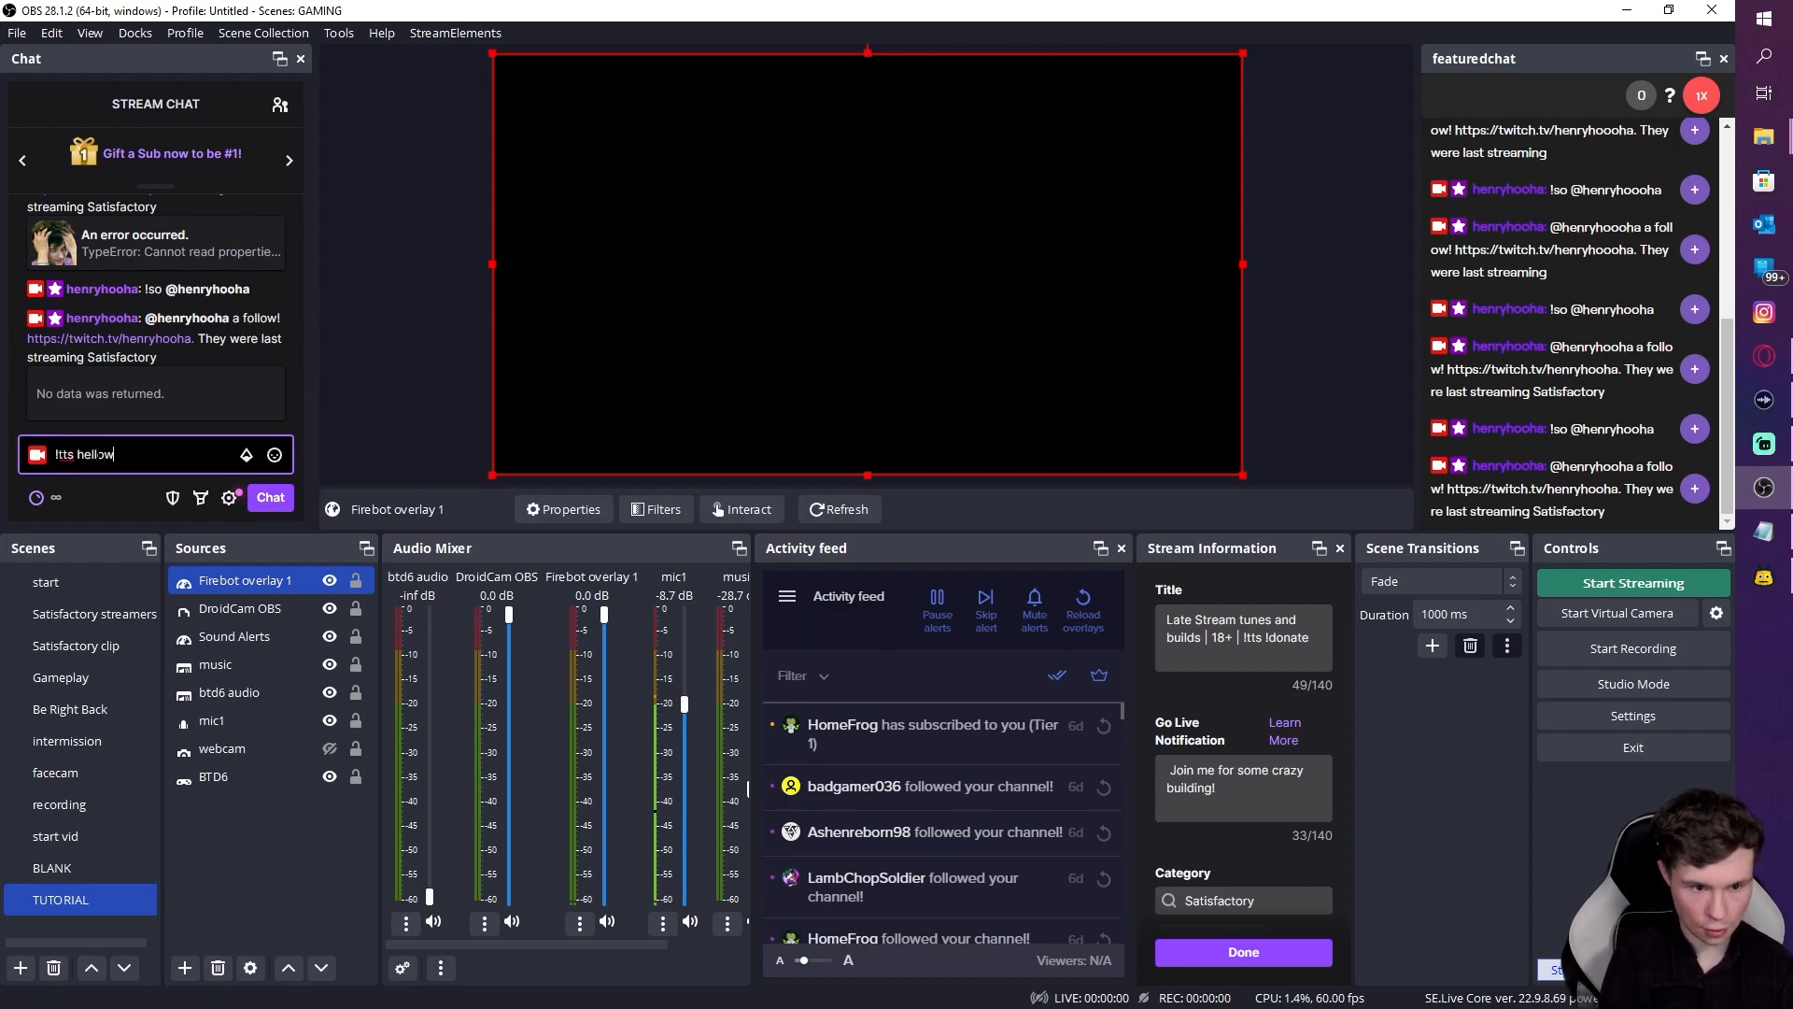
pyautogui.write('tts hellow')
pyautogui.press('BackSpace')
pyautogui.write('w')
pyautogui.press('Return')
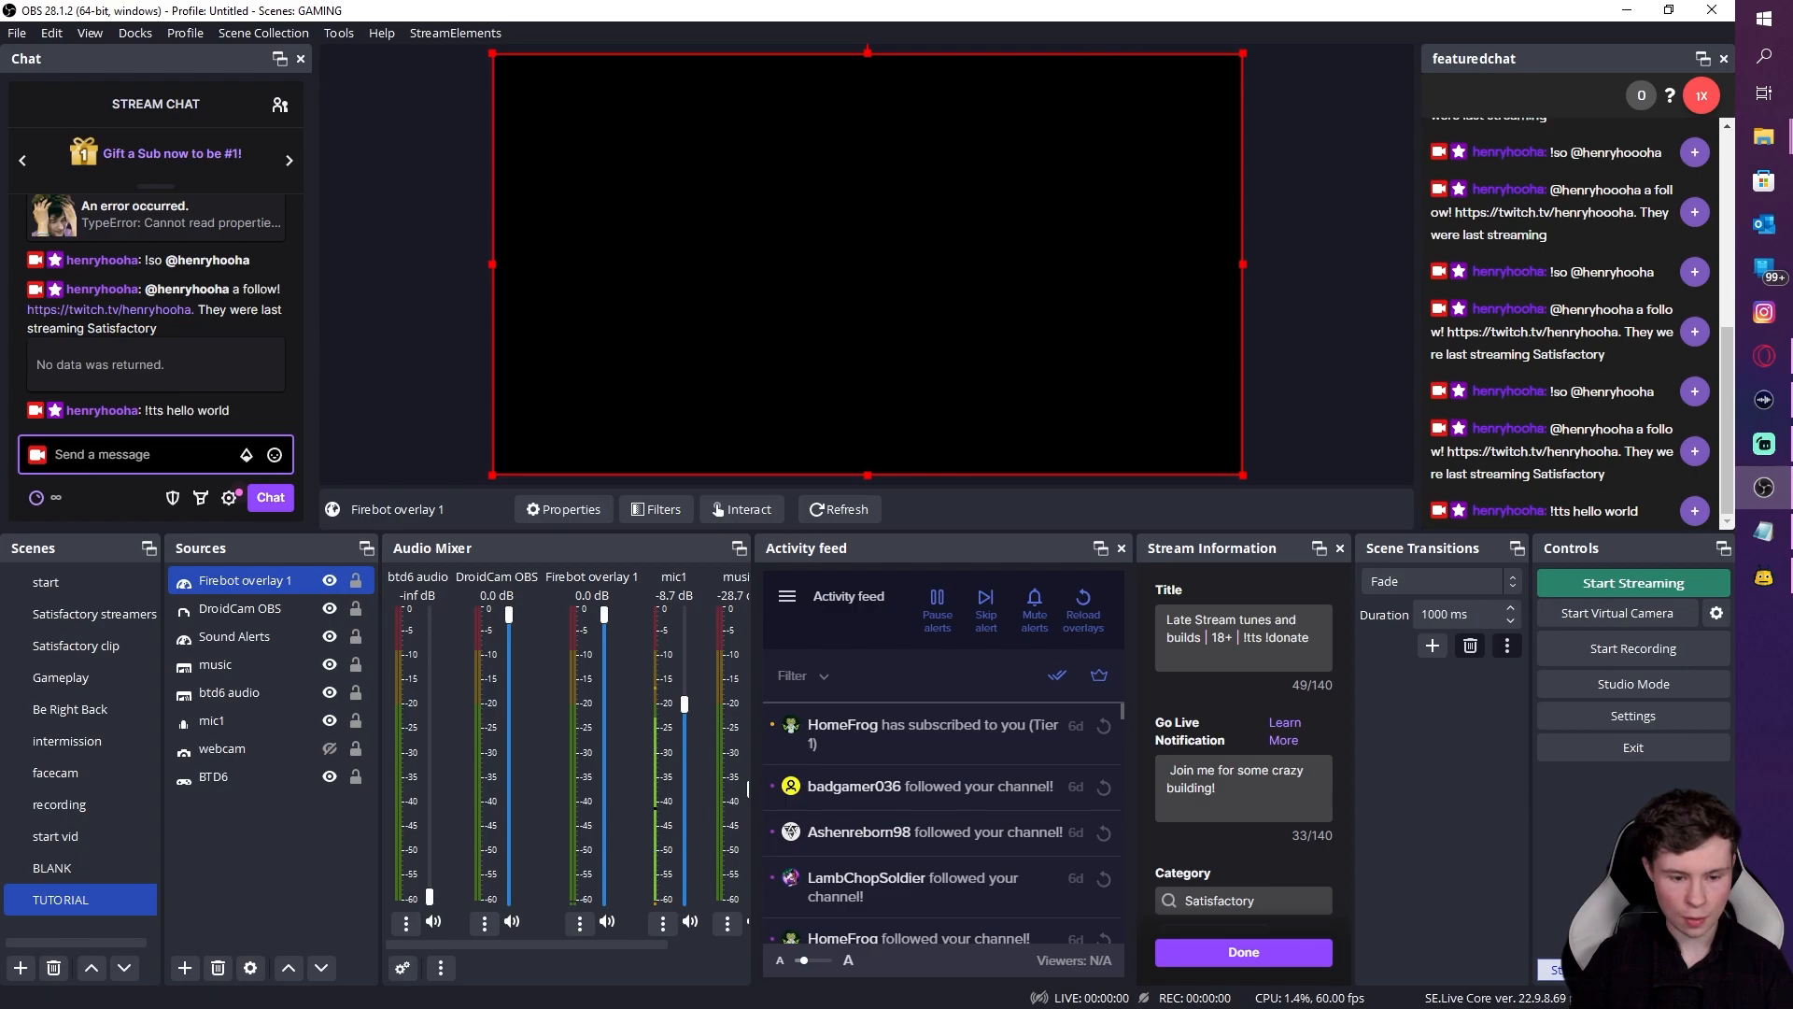
pyautogui.hotkey('alt', 'Tab')
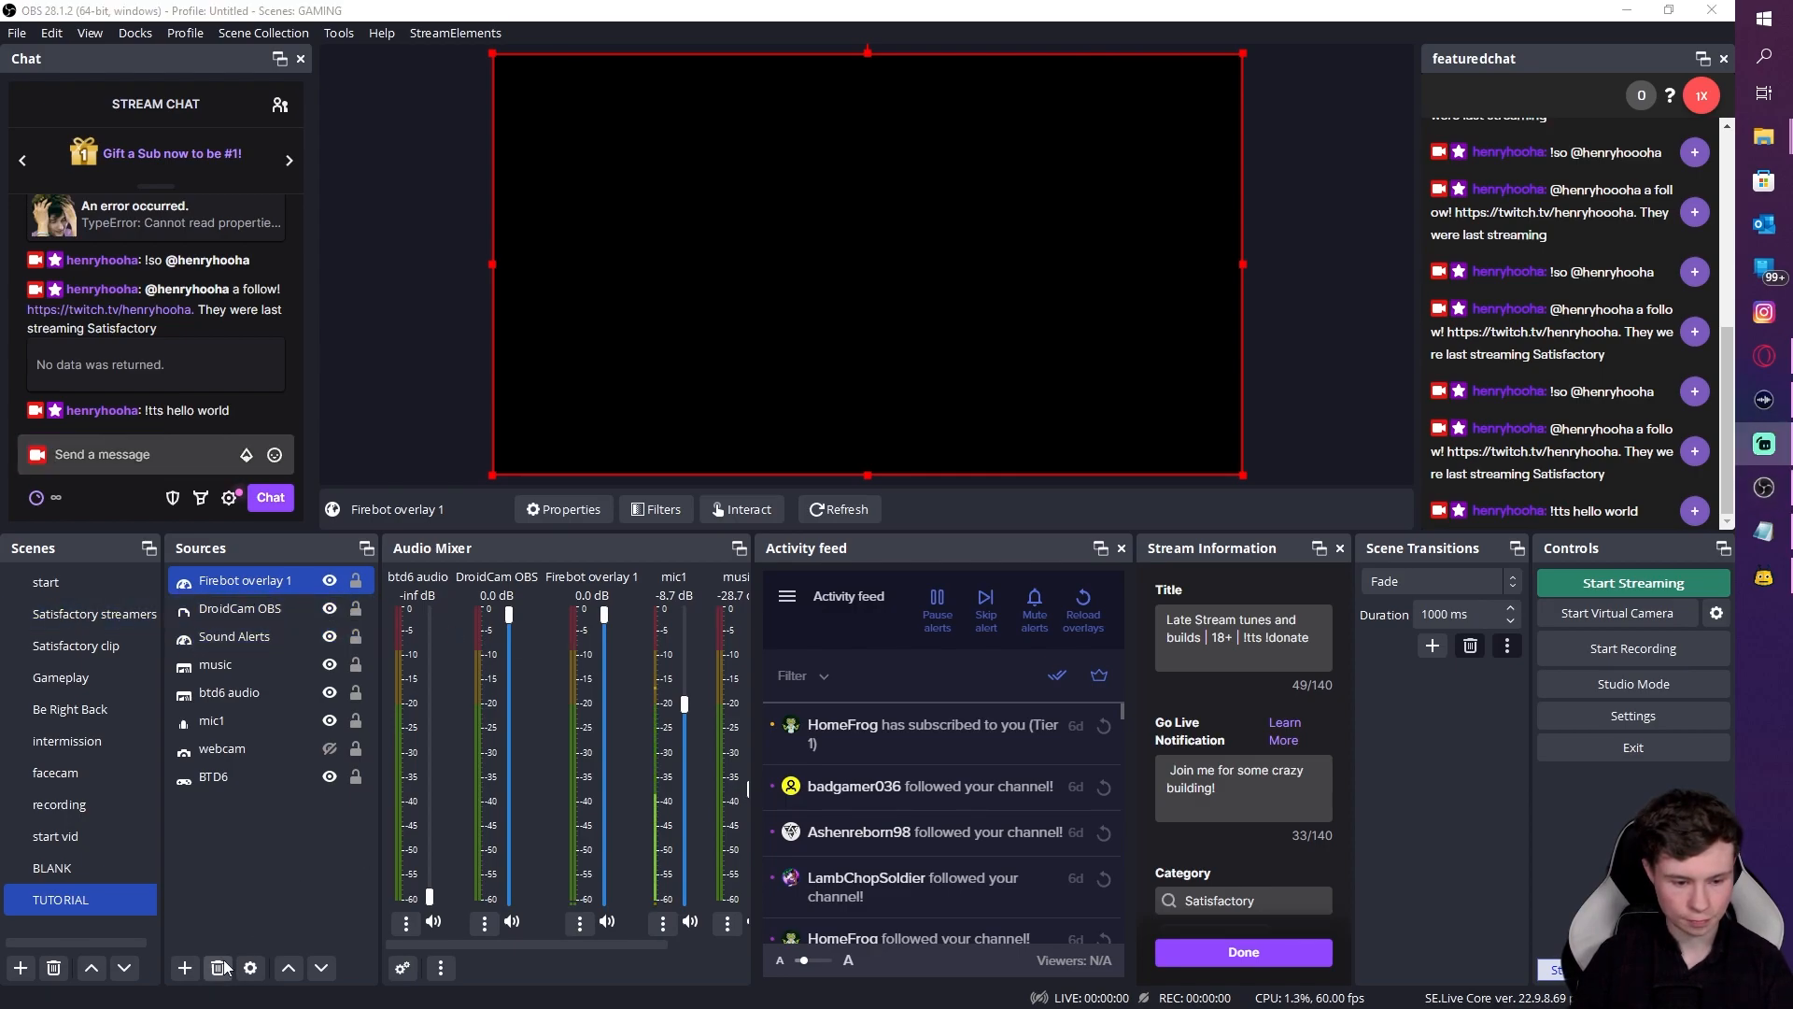
# Step: Create an Application Audio Capture source named 'Firebot audio' targeting the Firebot v5.54.3 window
pyautogui.click(184, 968)
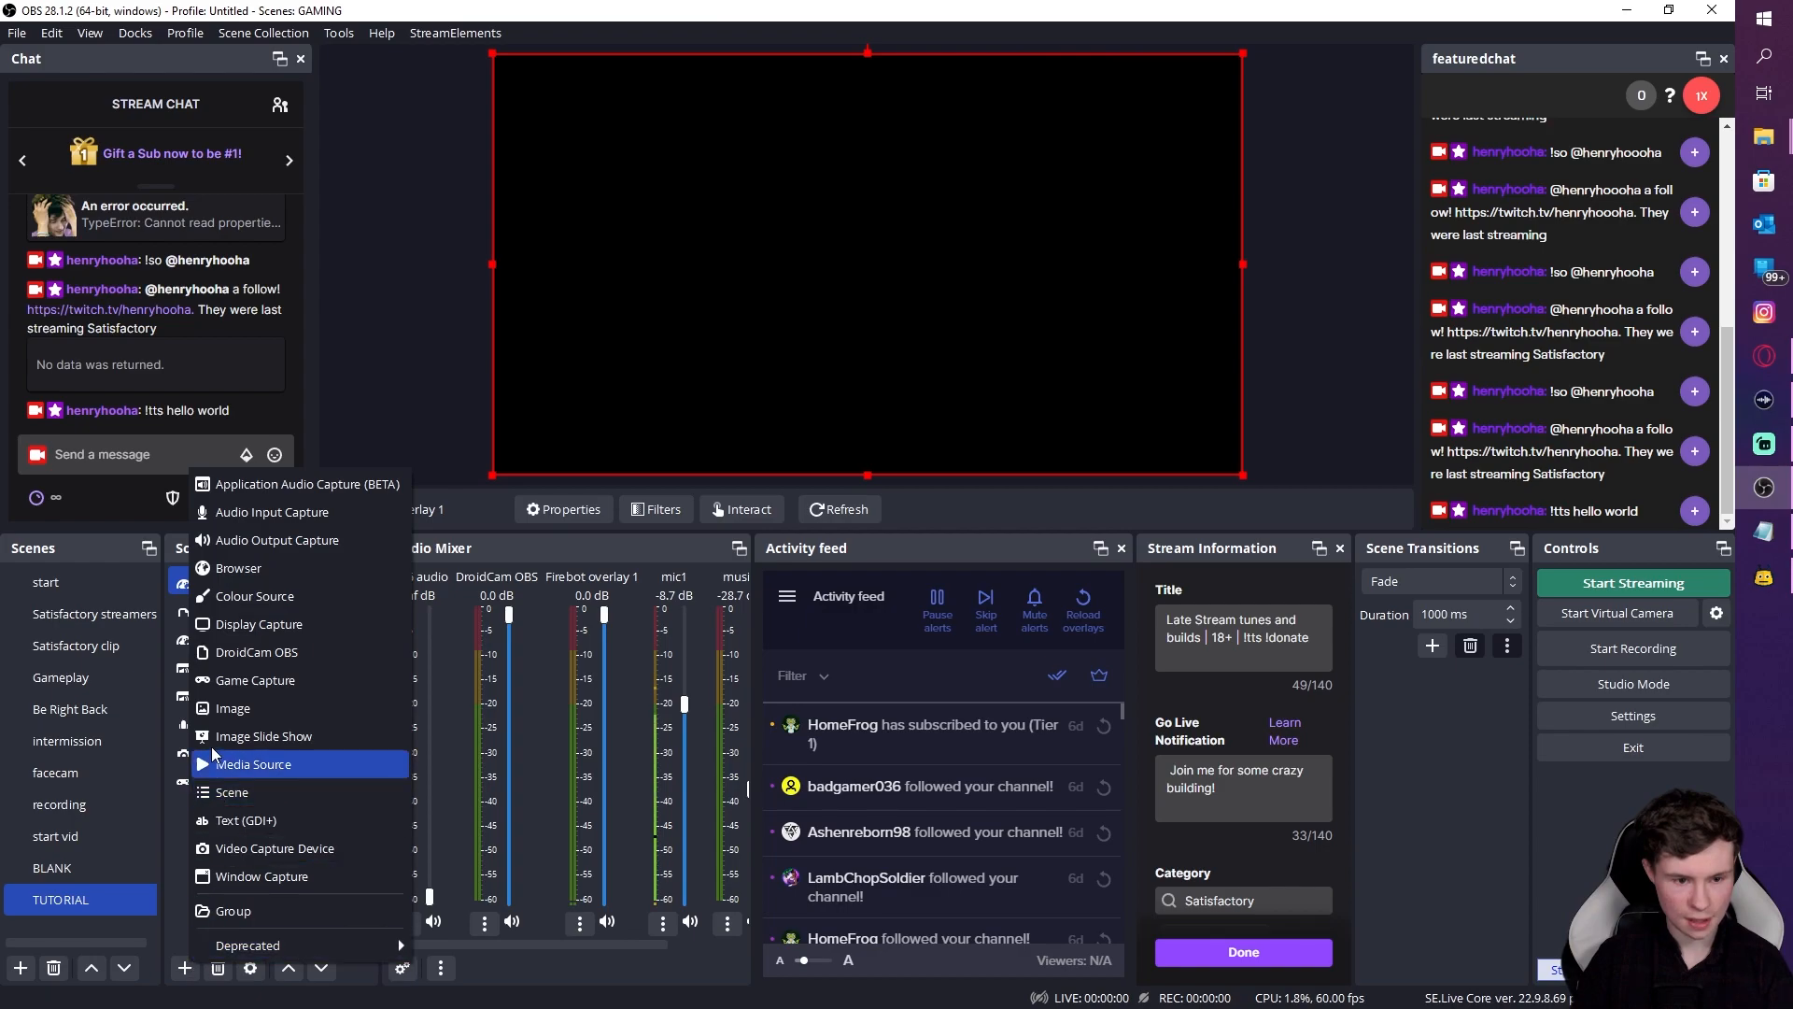
pyautogui.click(297, 484)
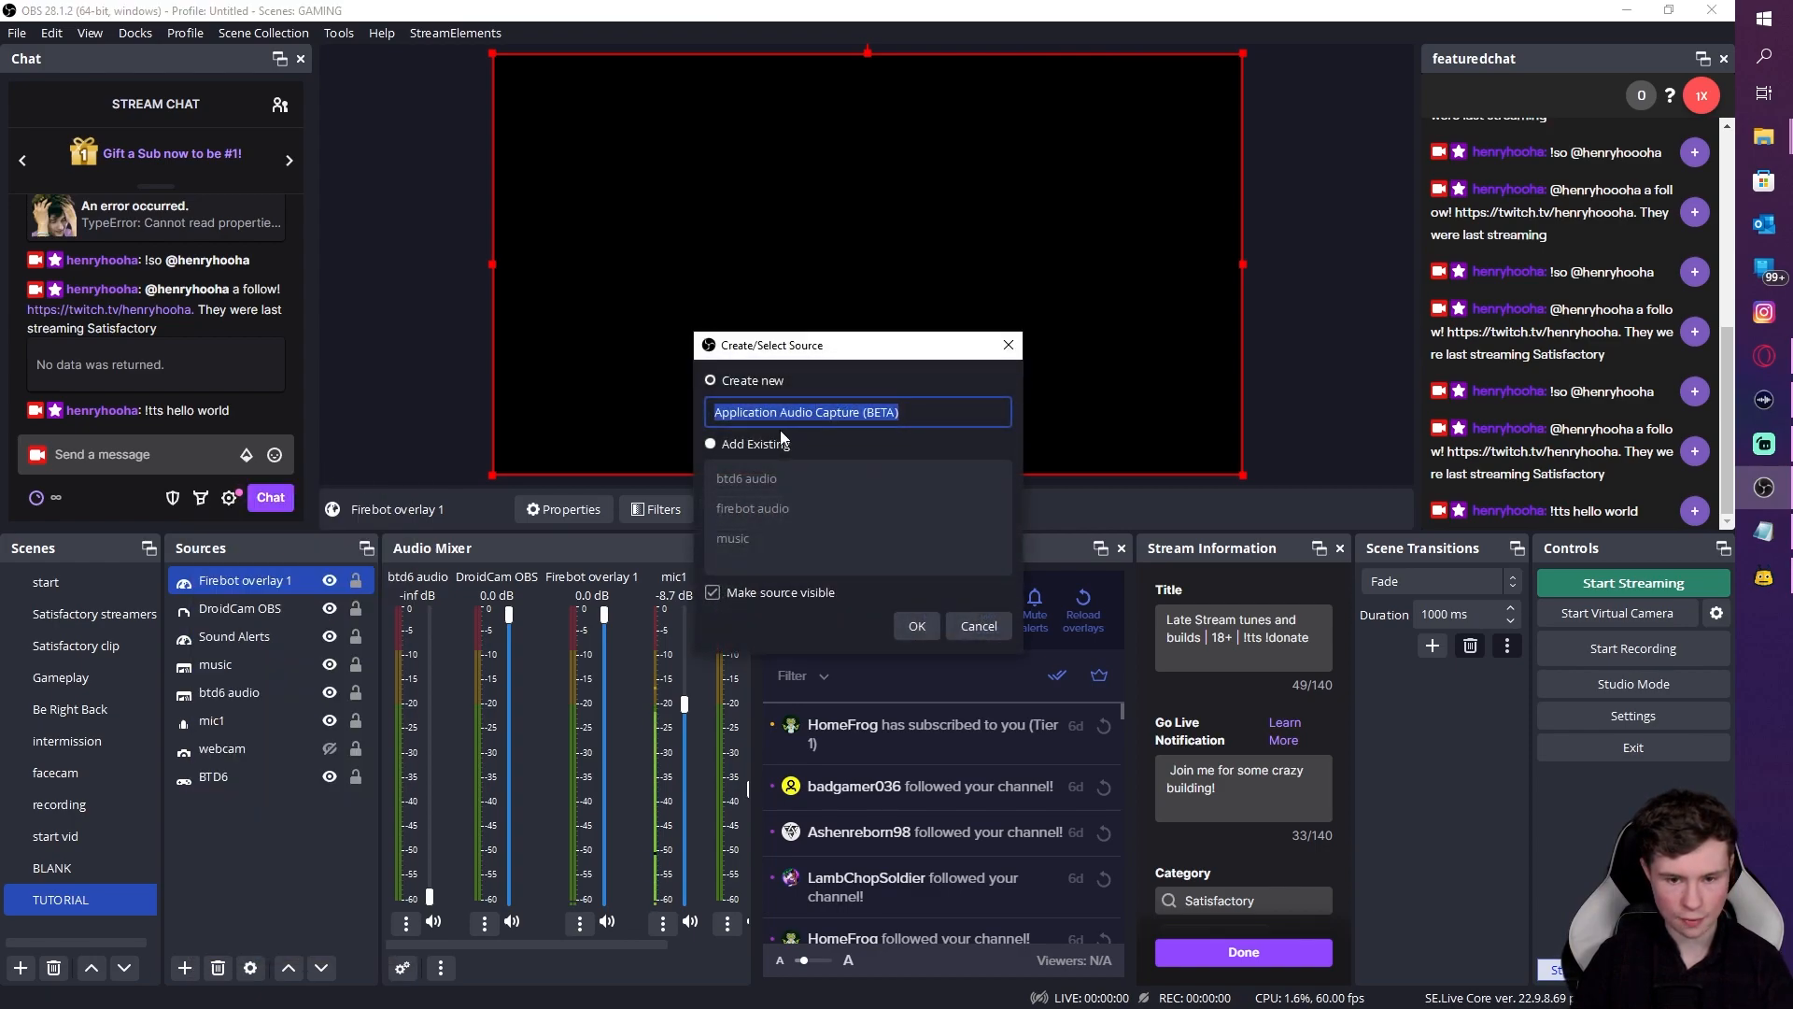
pyautogui.write('F')
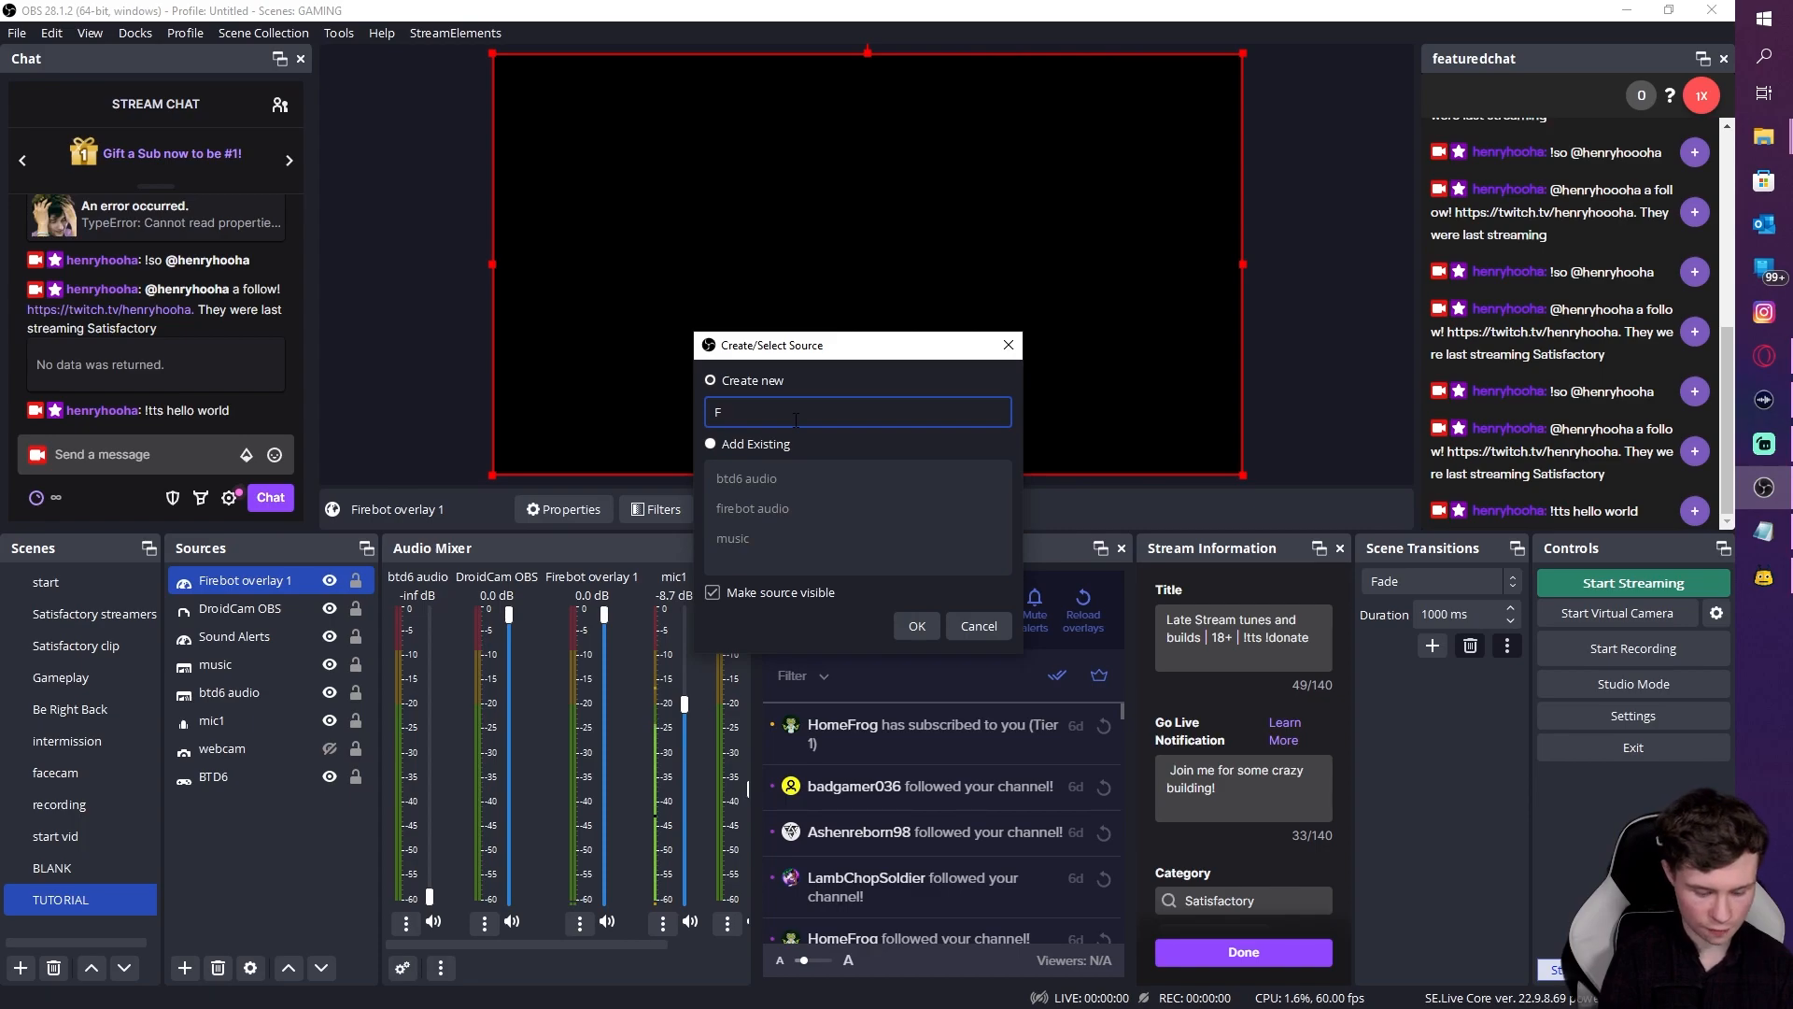
pyautogui.write('irebot audio')
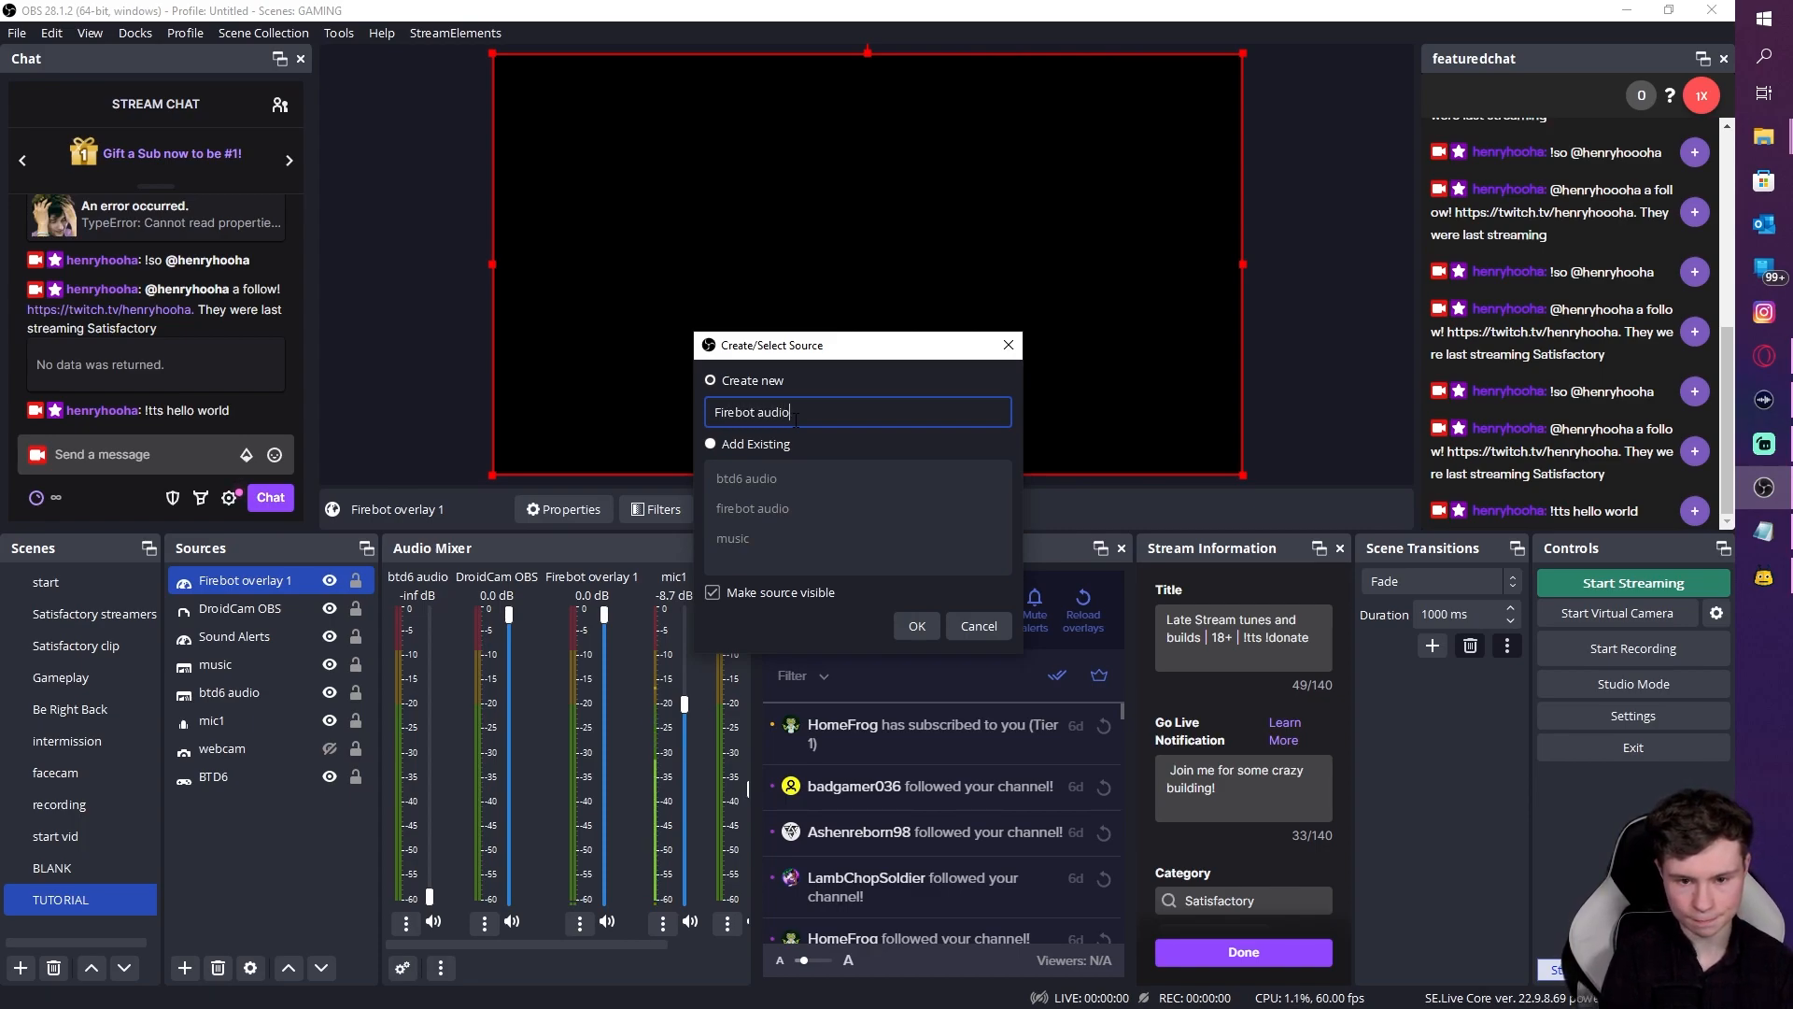
pyautogui.click(912, 624)
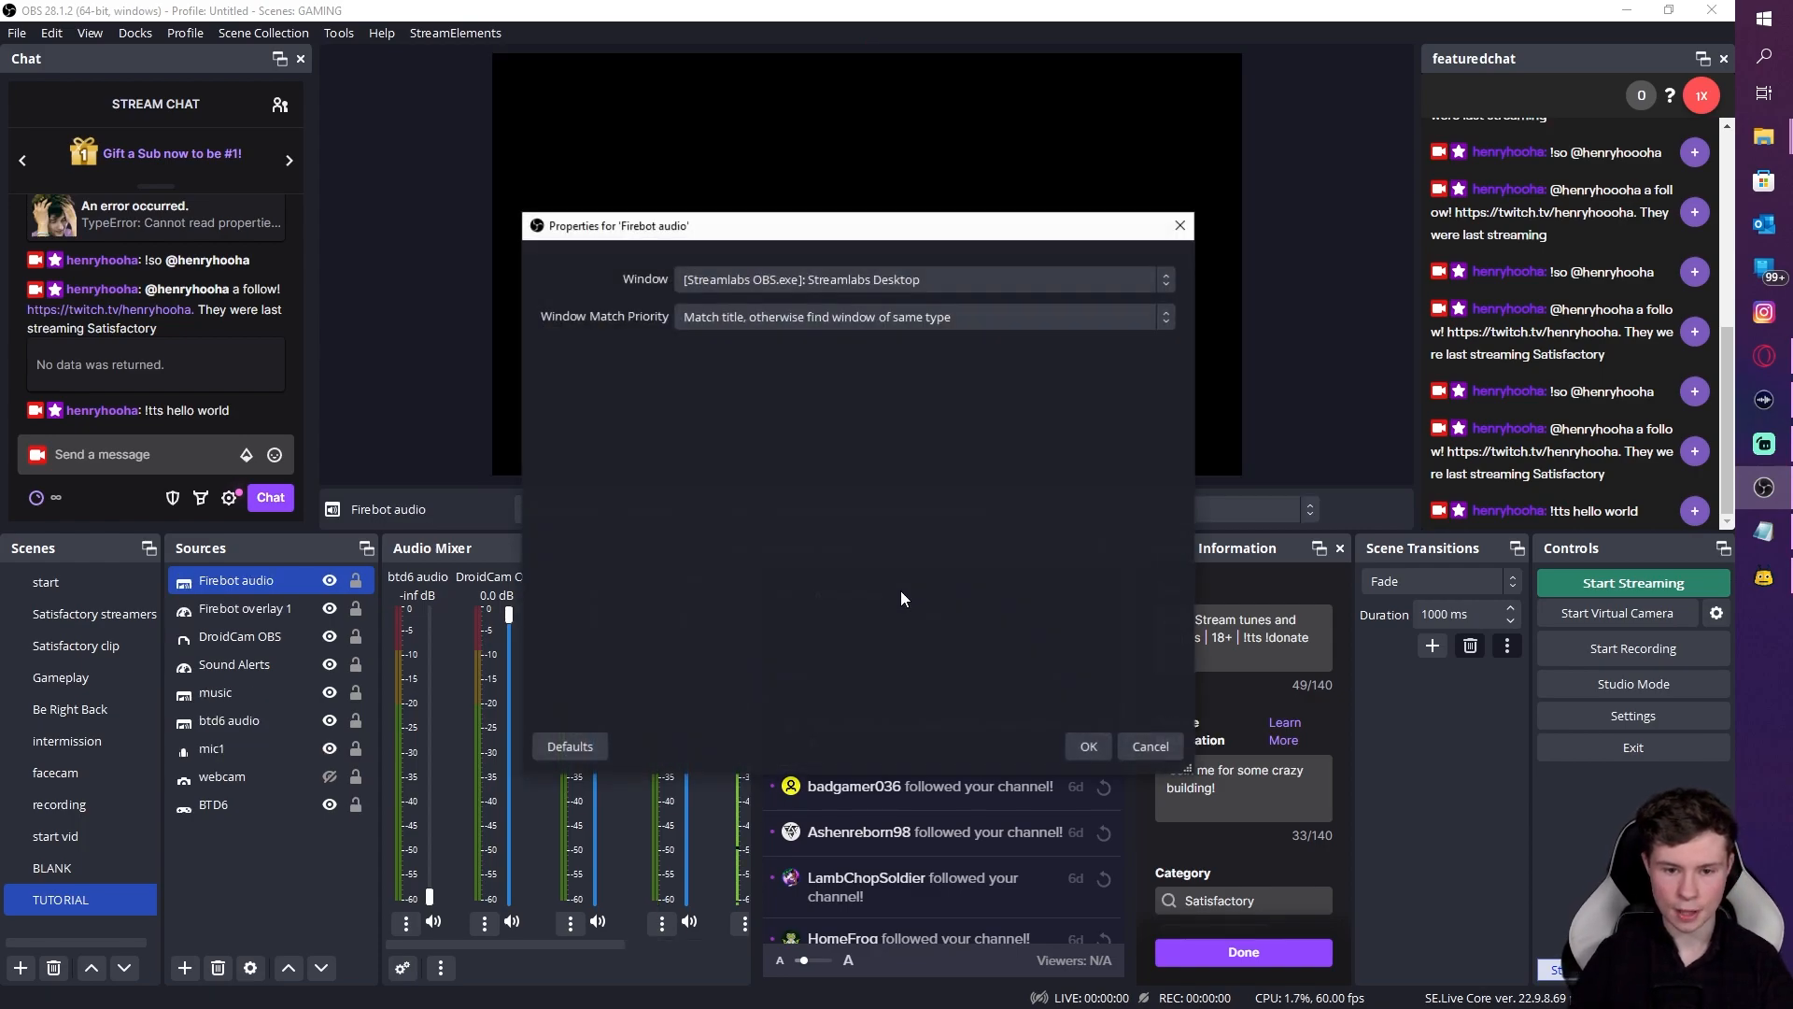
pyautogui.click(844, 284)
pyautogui.click(824, 323)
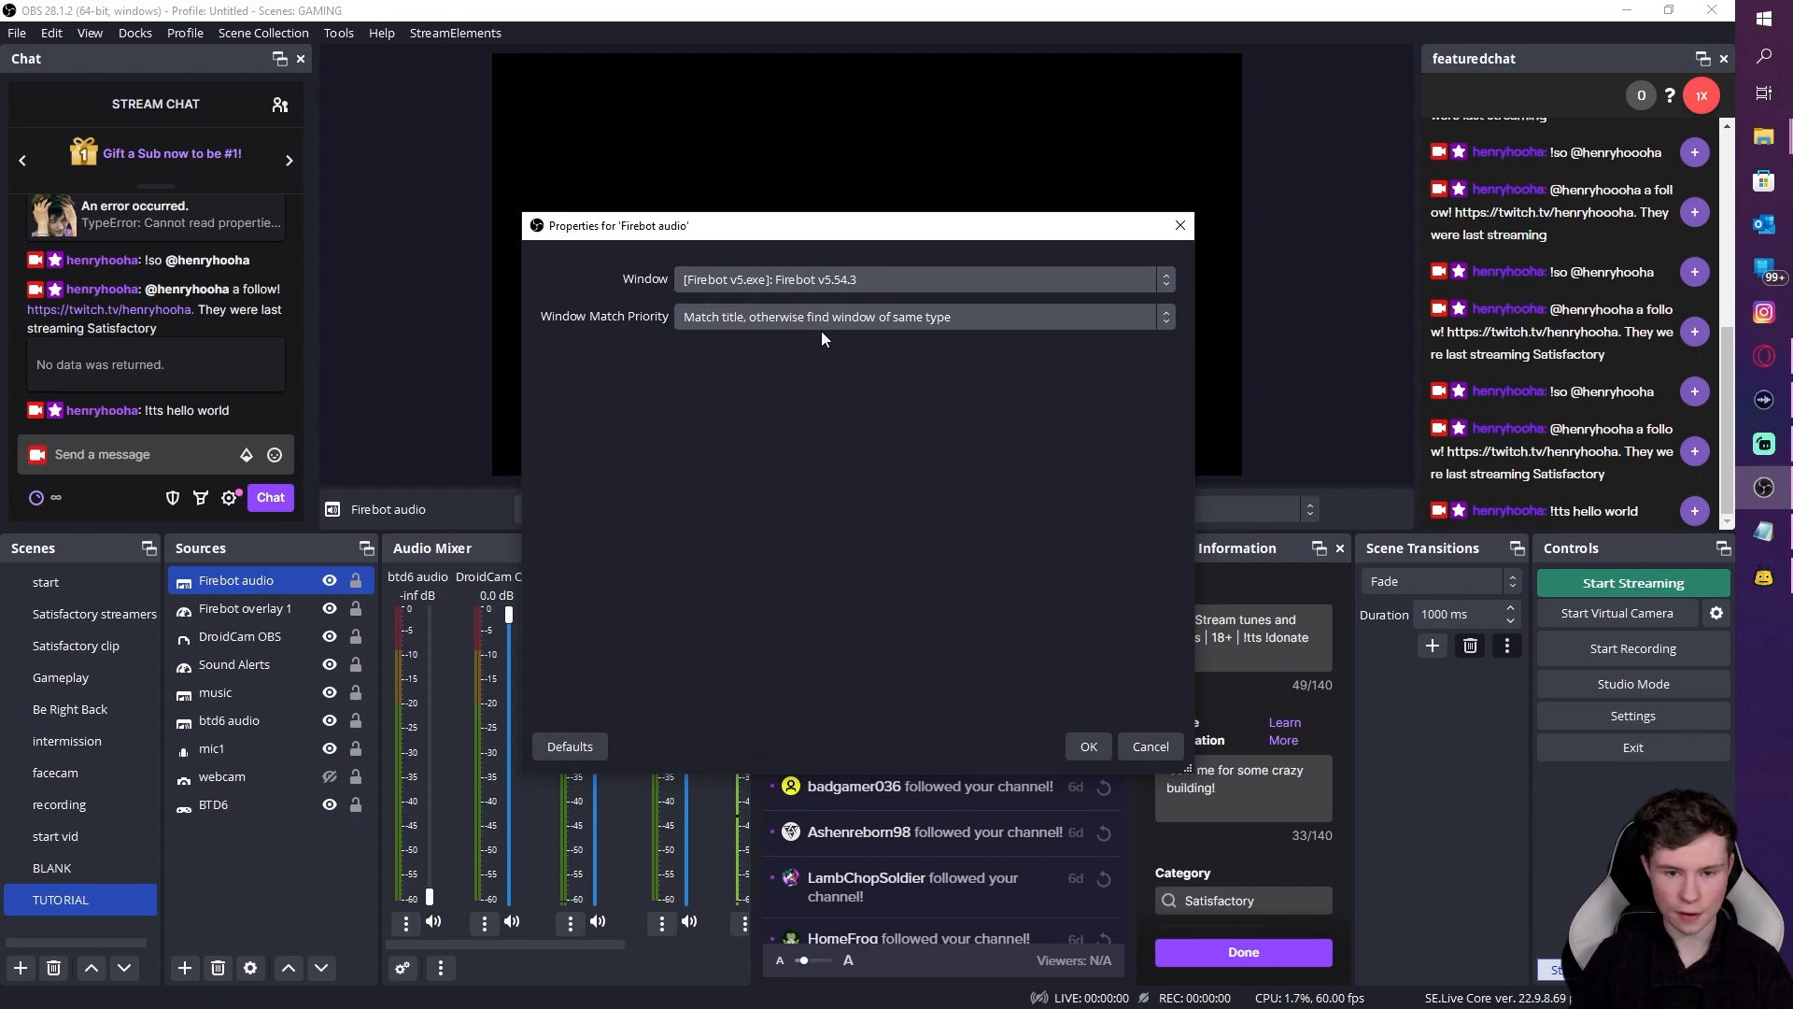
pyautogui.click(831, 283)
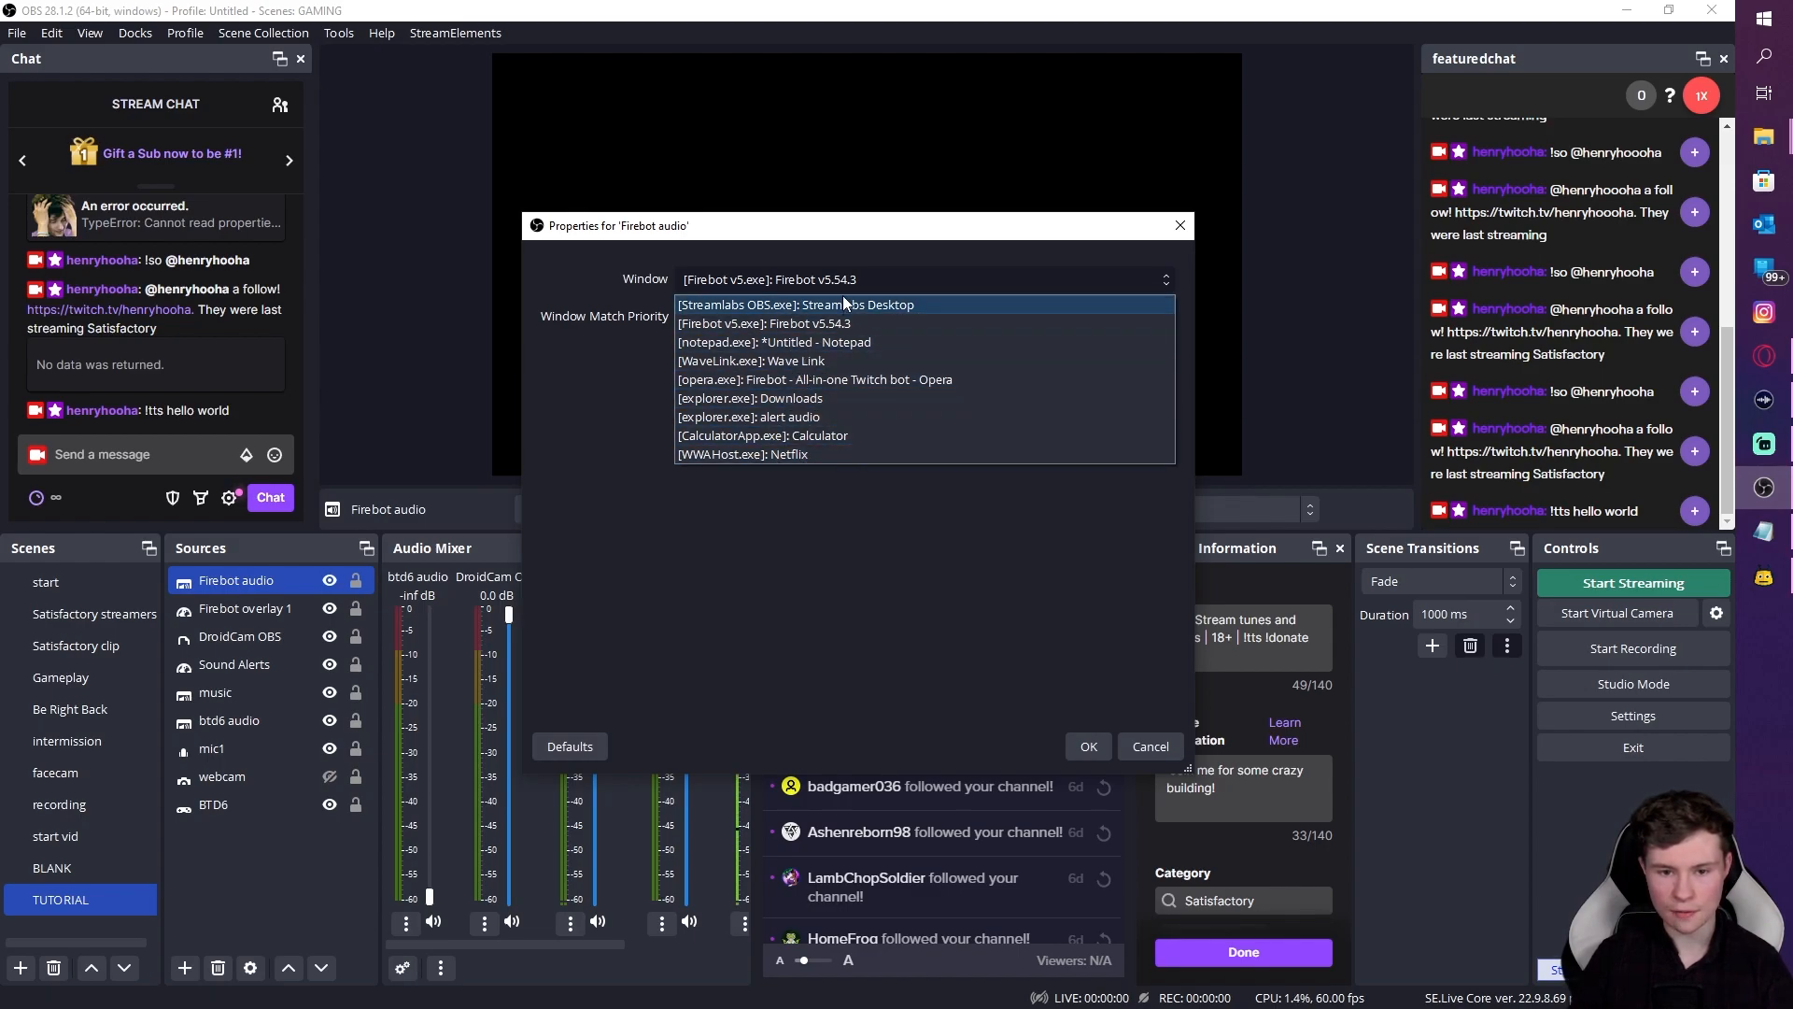
pyautogui.click(748, 321)
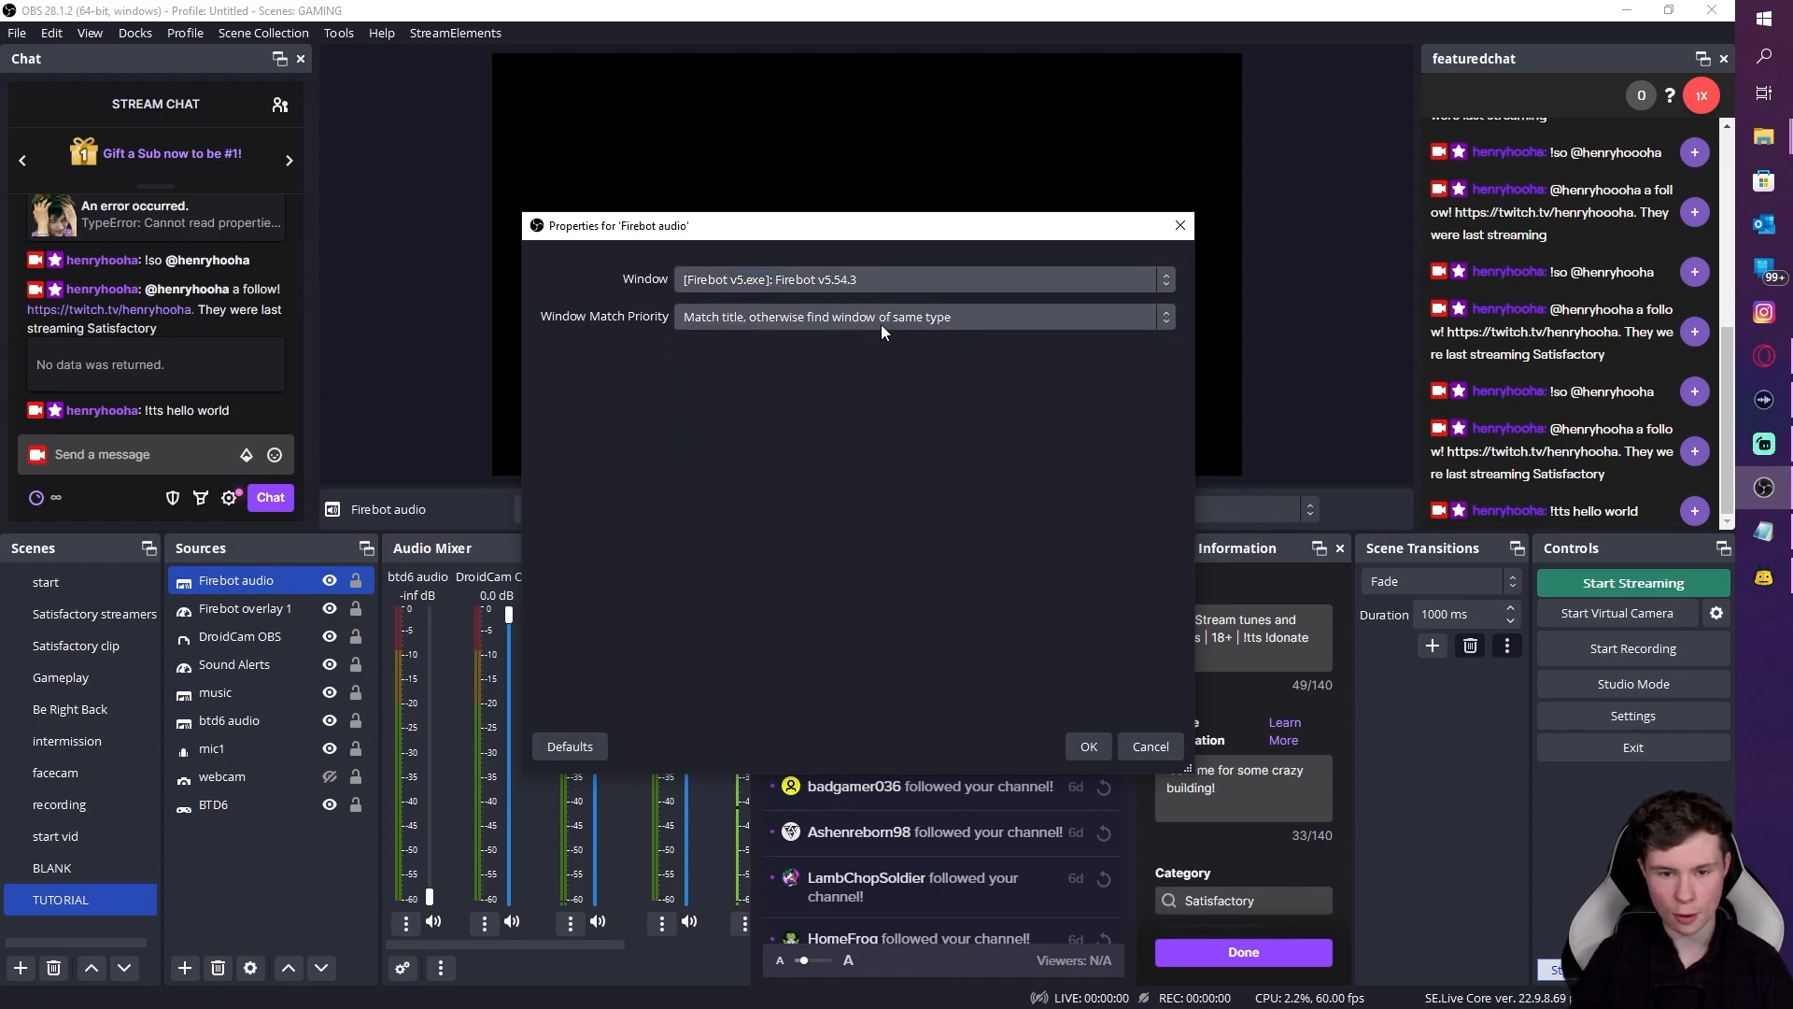
pyautogui.click(1091, 753)
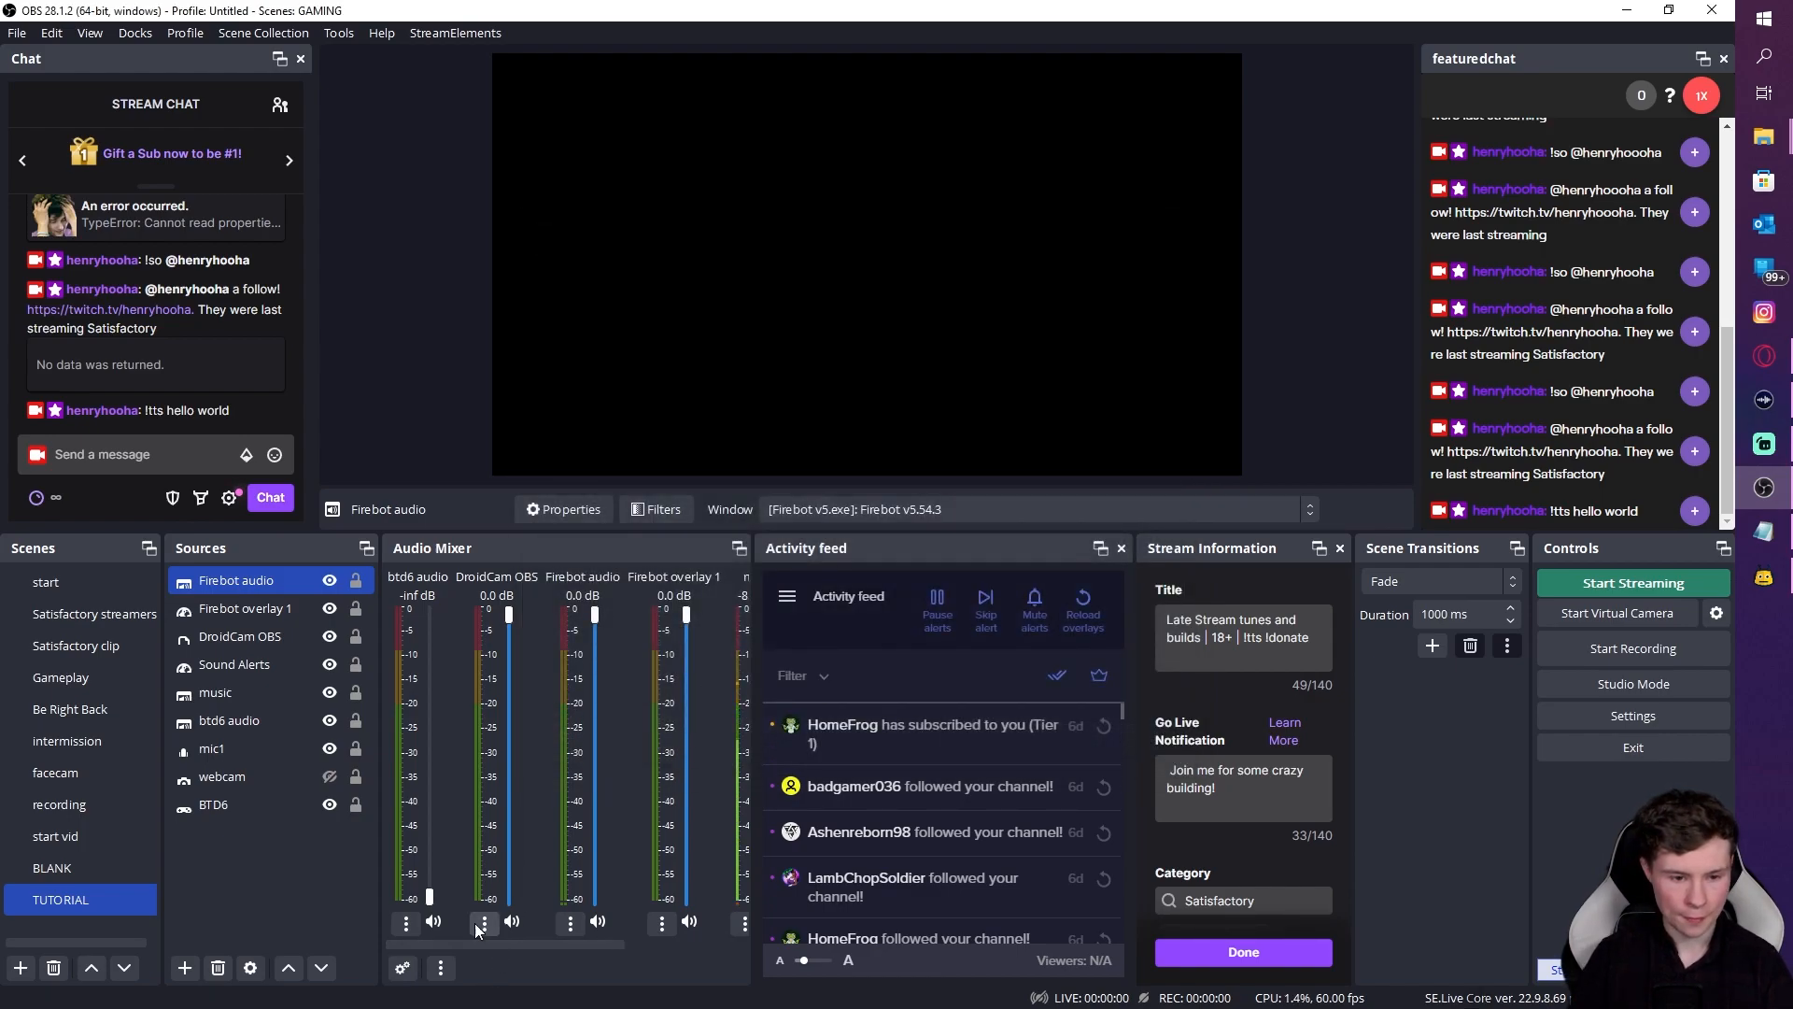
# Step: Reopen the Firebot audio source's properties and confirm them unchanged
pyautogui.rightClick(288, 576)
pyautogui.click(397, 725)
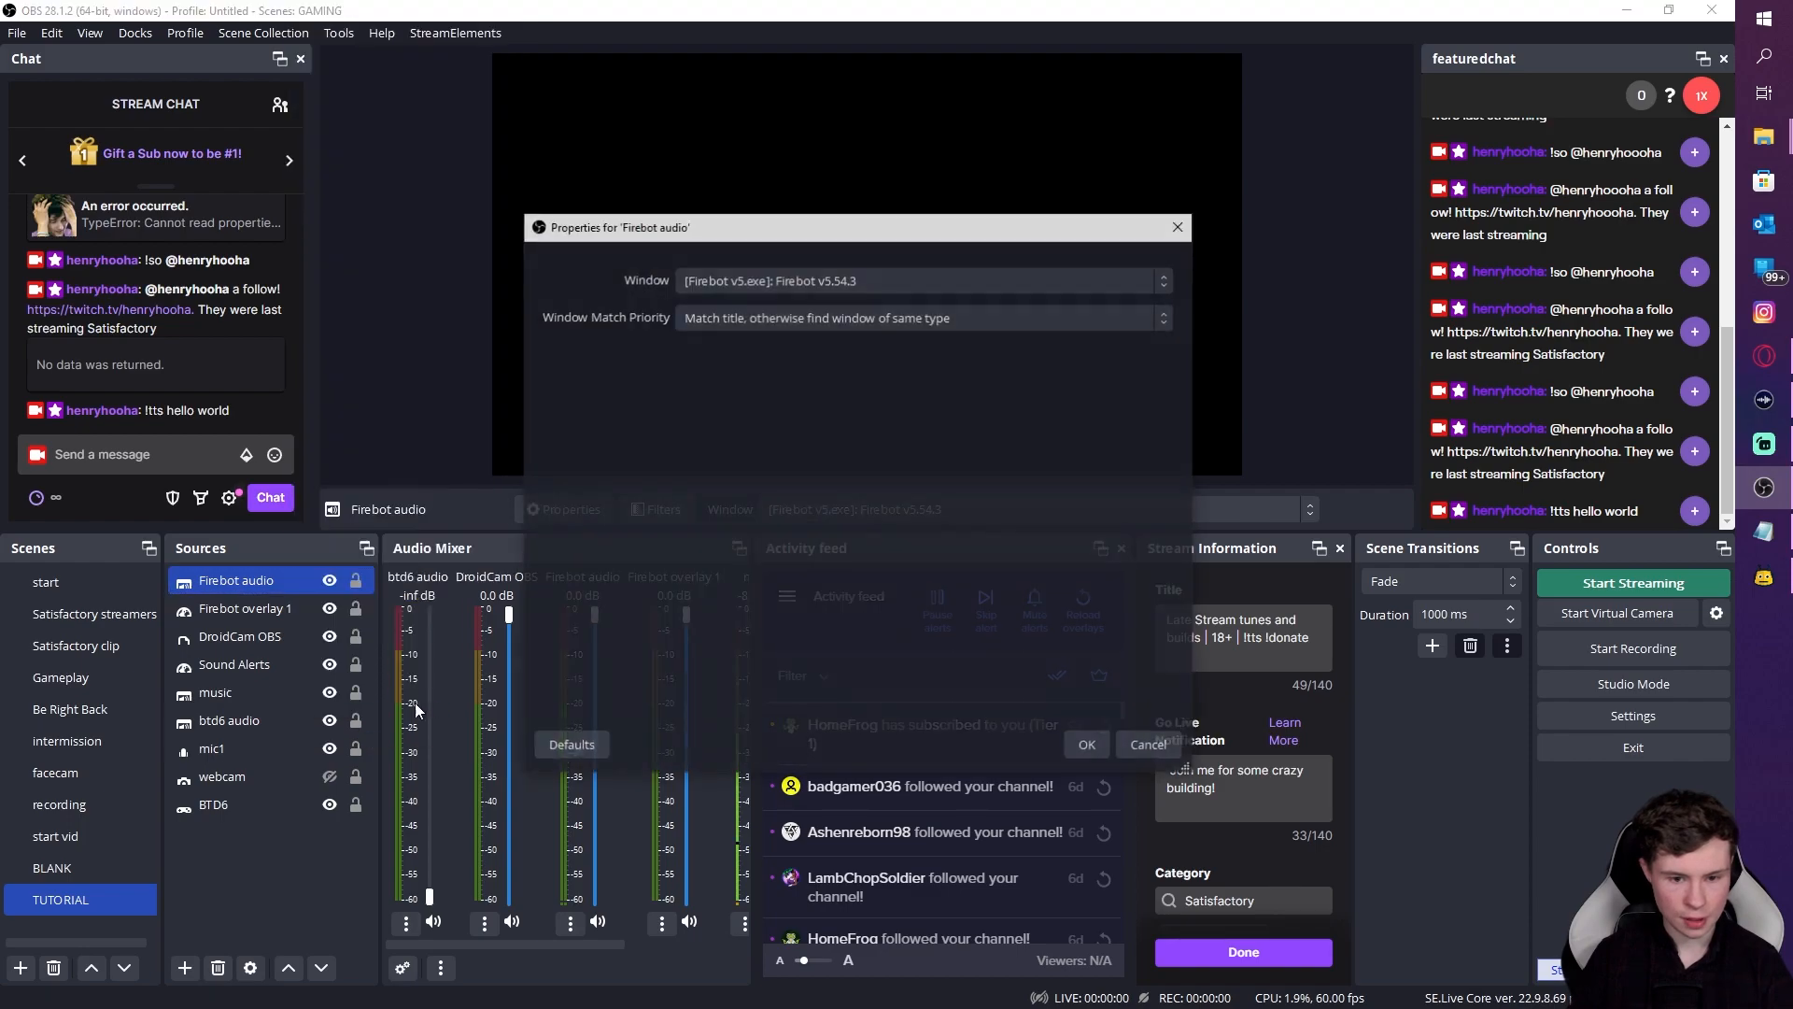
pyautogui.click(1087, 758)
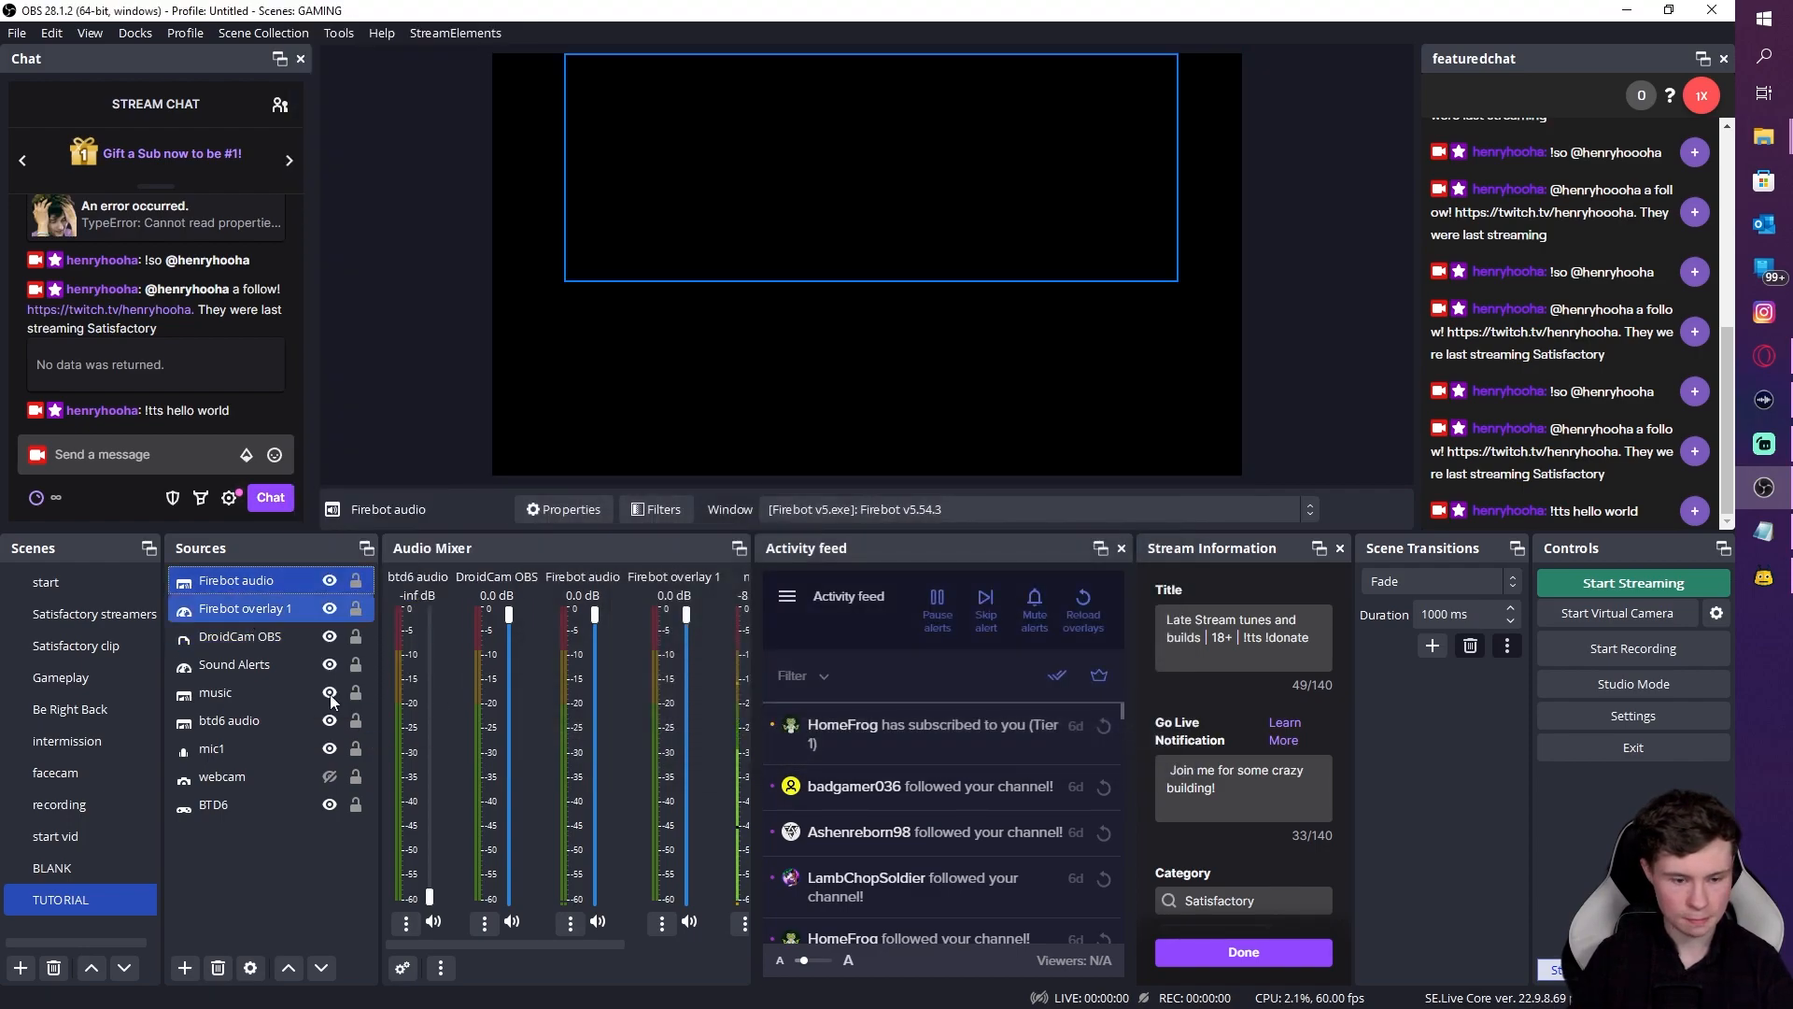
# Step: Send '!tts help' in the OBS stream chat, then switch to Firebot's TTS settings
pyautogui.moveTo(514, 944)
pyautogui.mouseDown()
pyautogui.moveTo(652, 941)
pyautogui.moveTo(523, 941)
pyautogui.mouseUp()
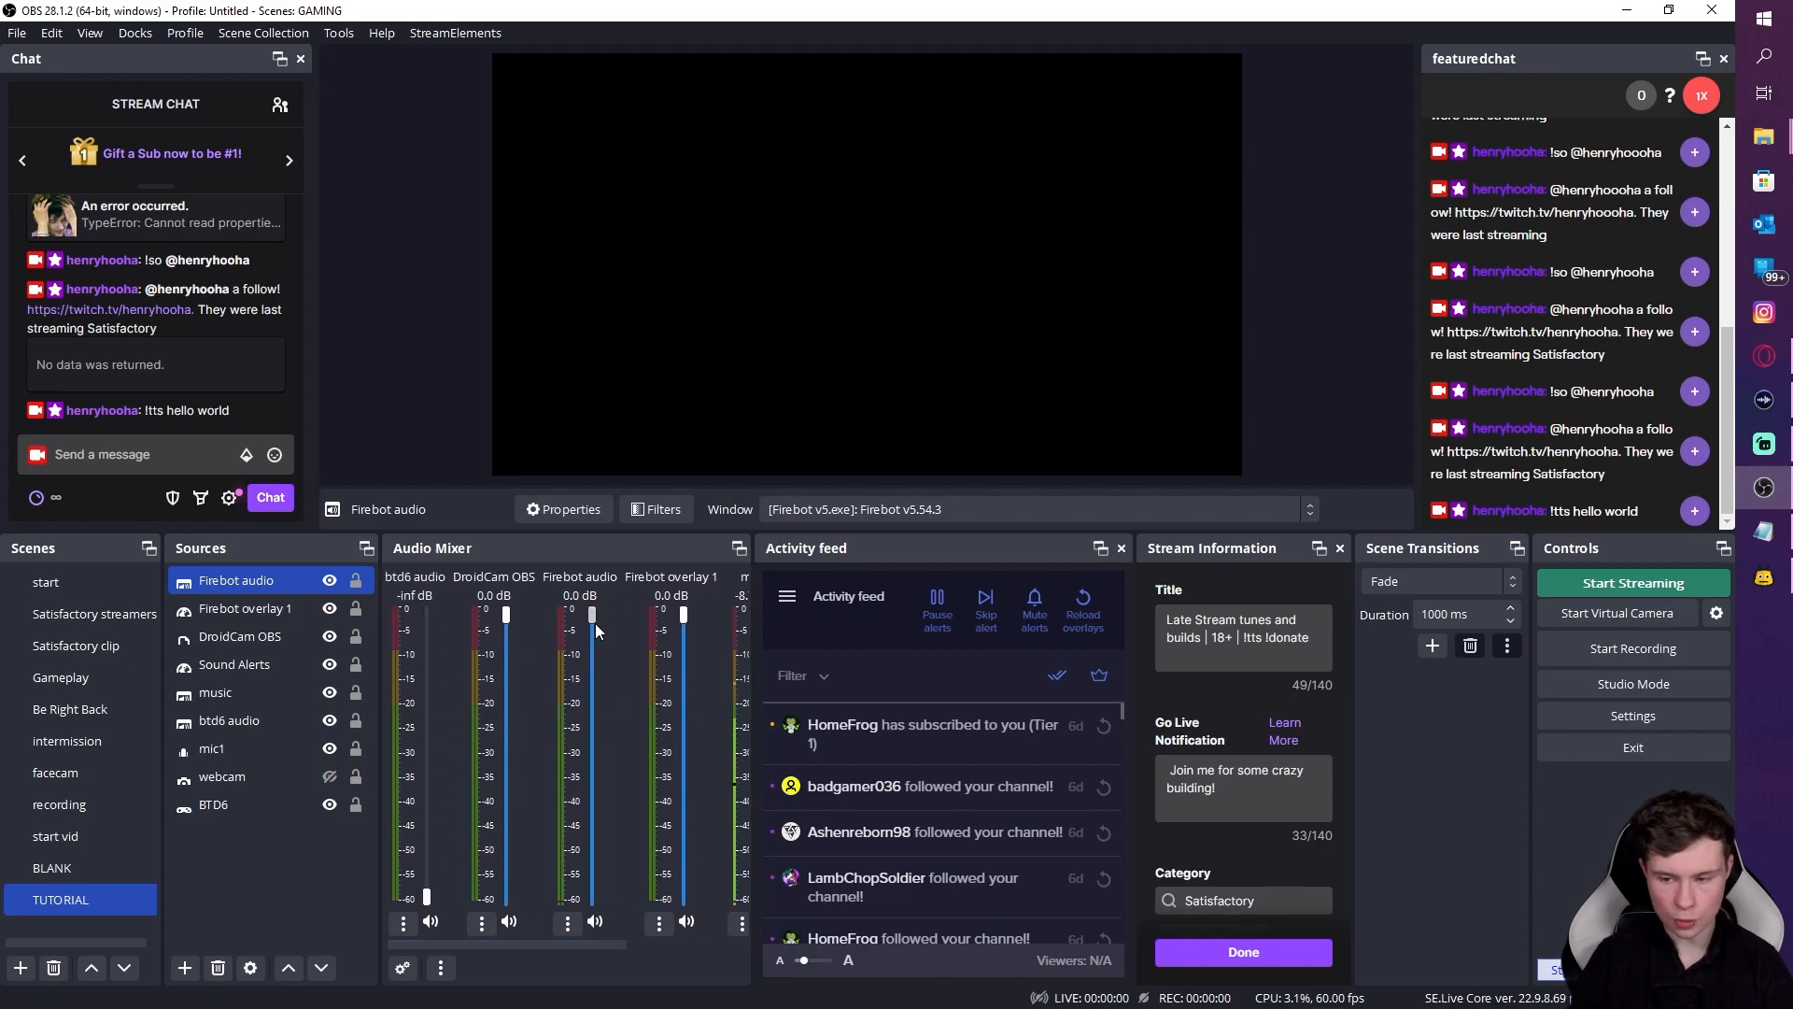
pyautogui.click(140, 454)
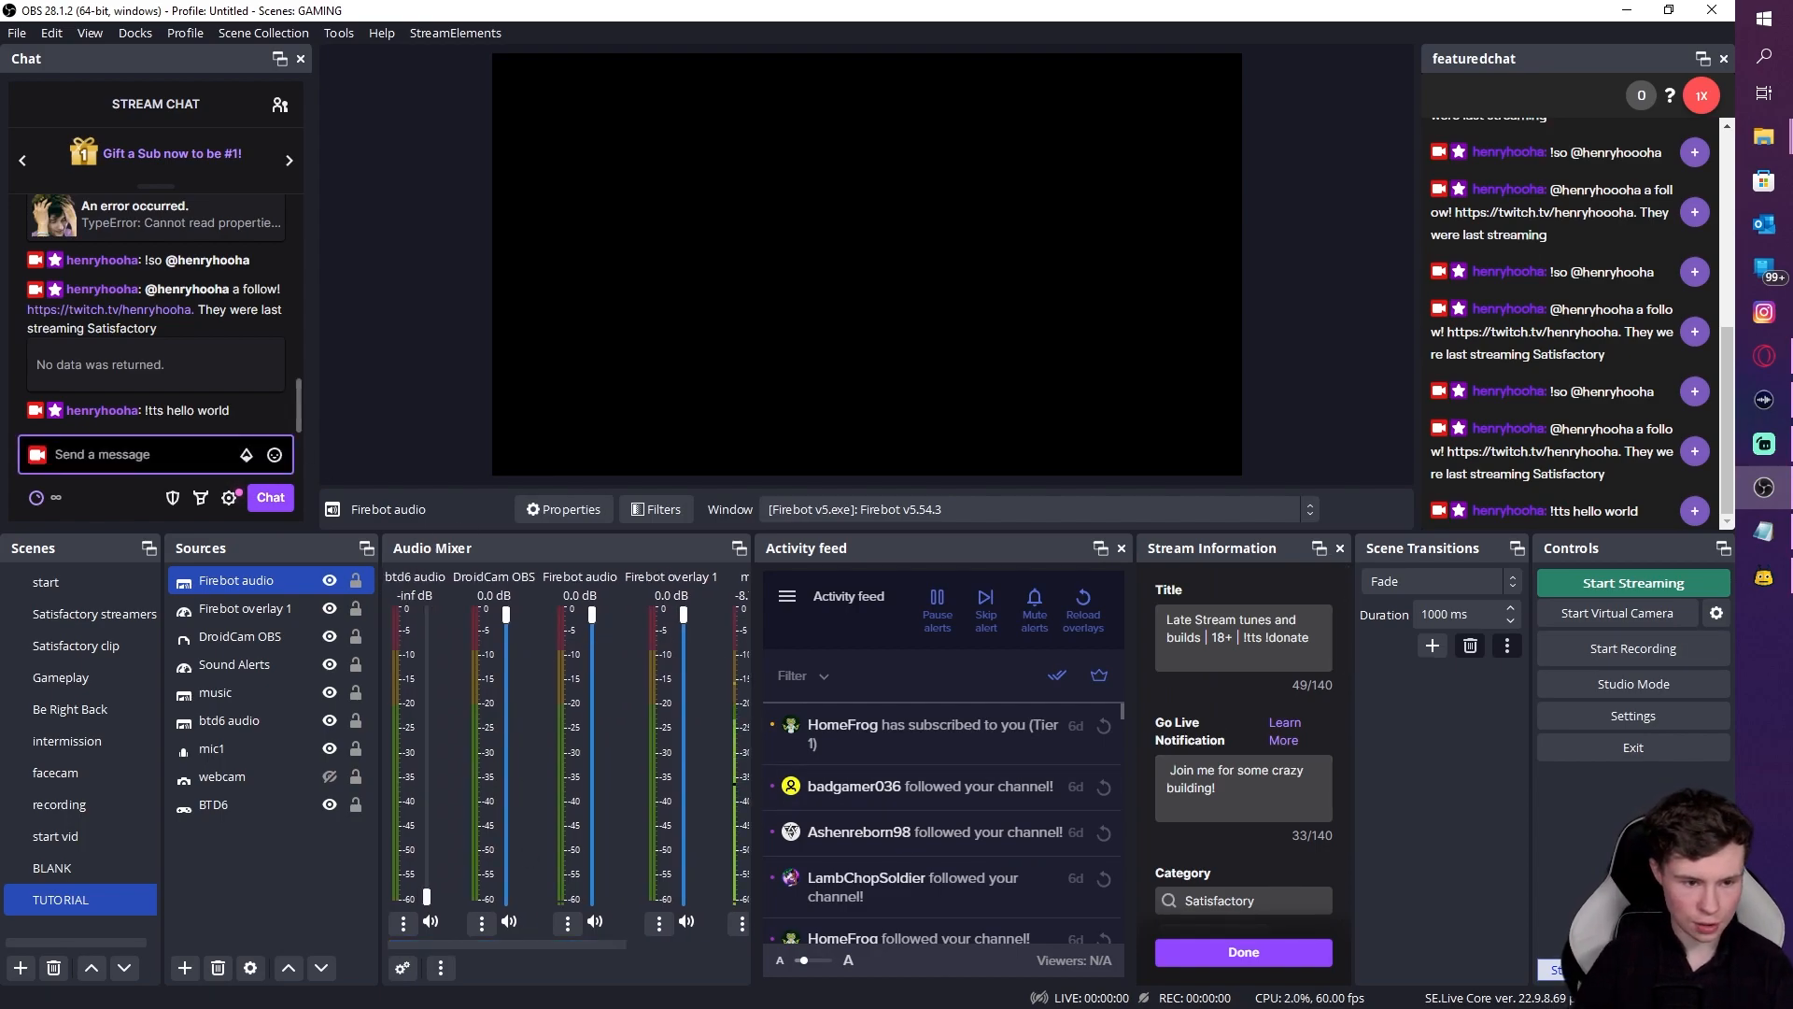
pyautogui.write('!tt')
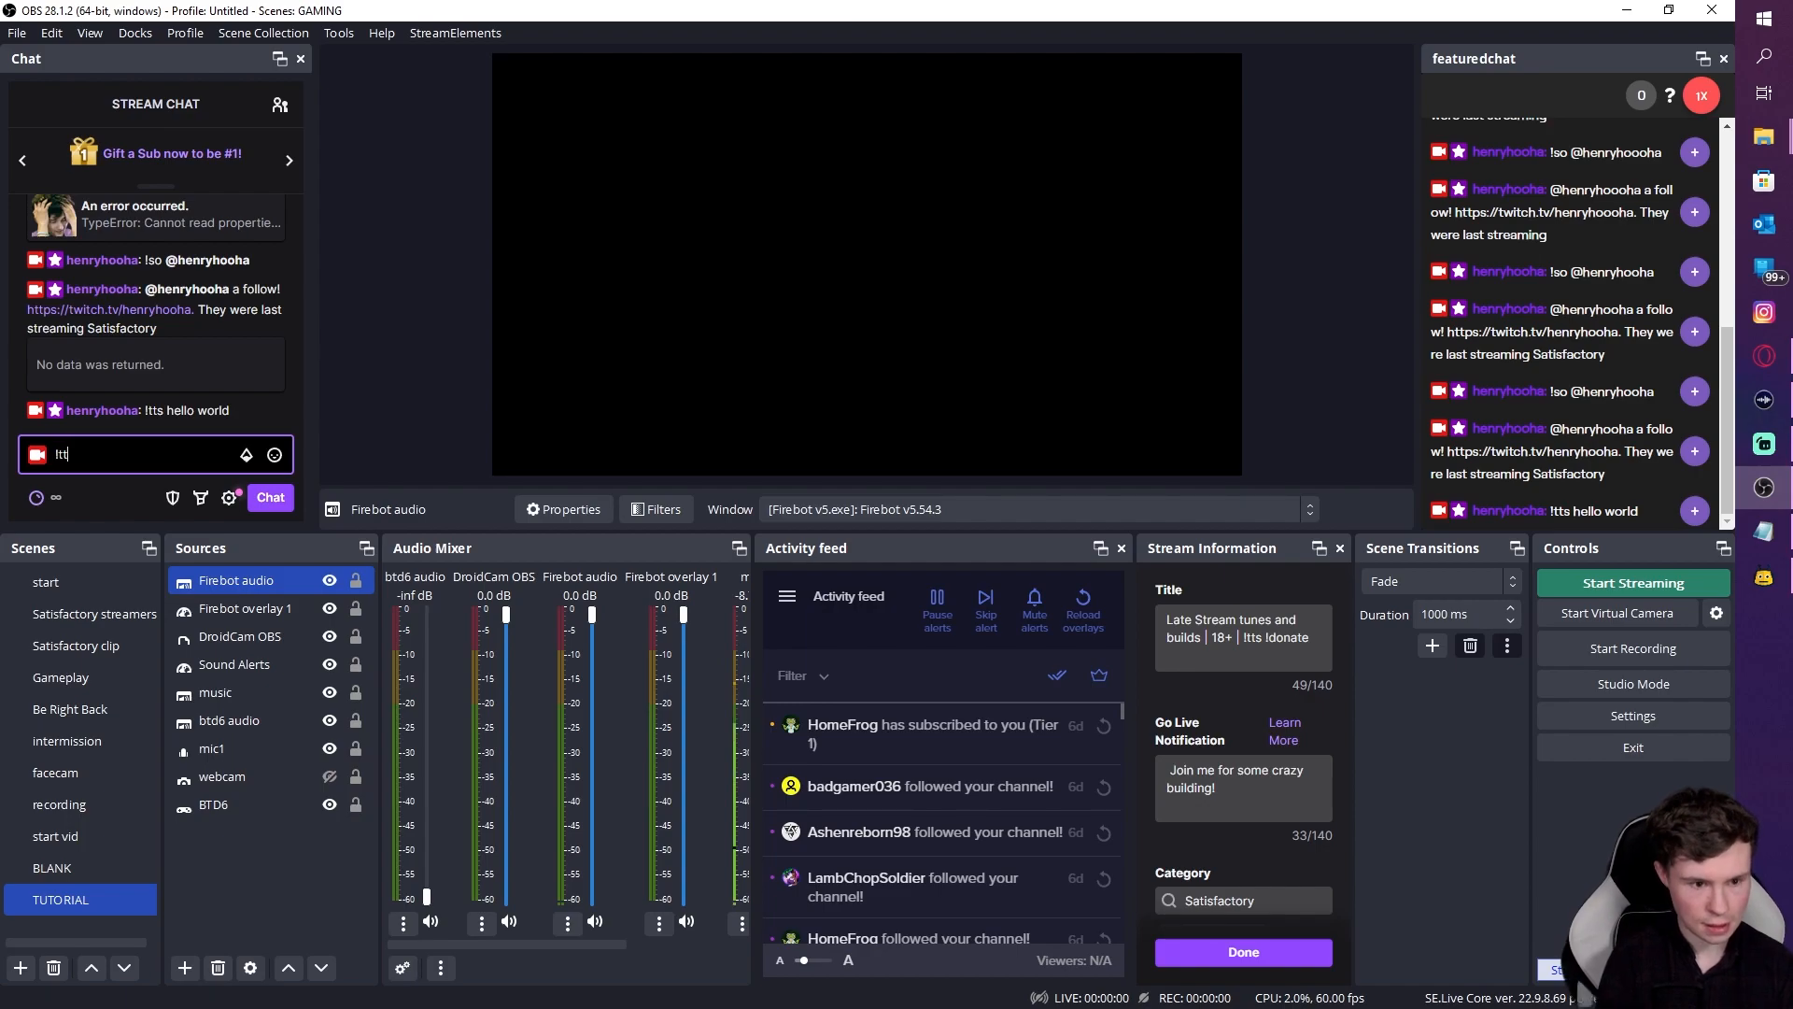
pyautogui.write('s help')
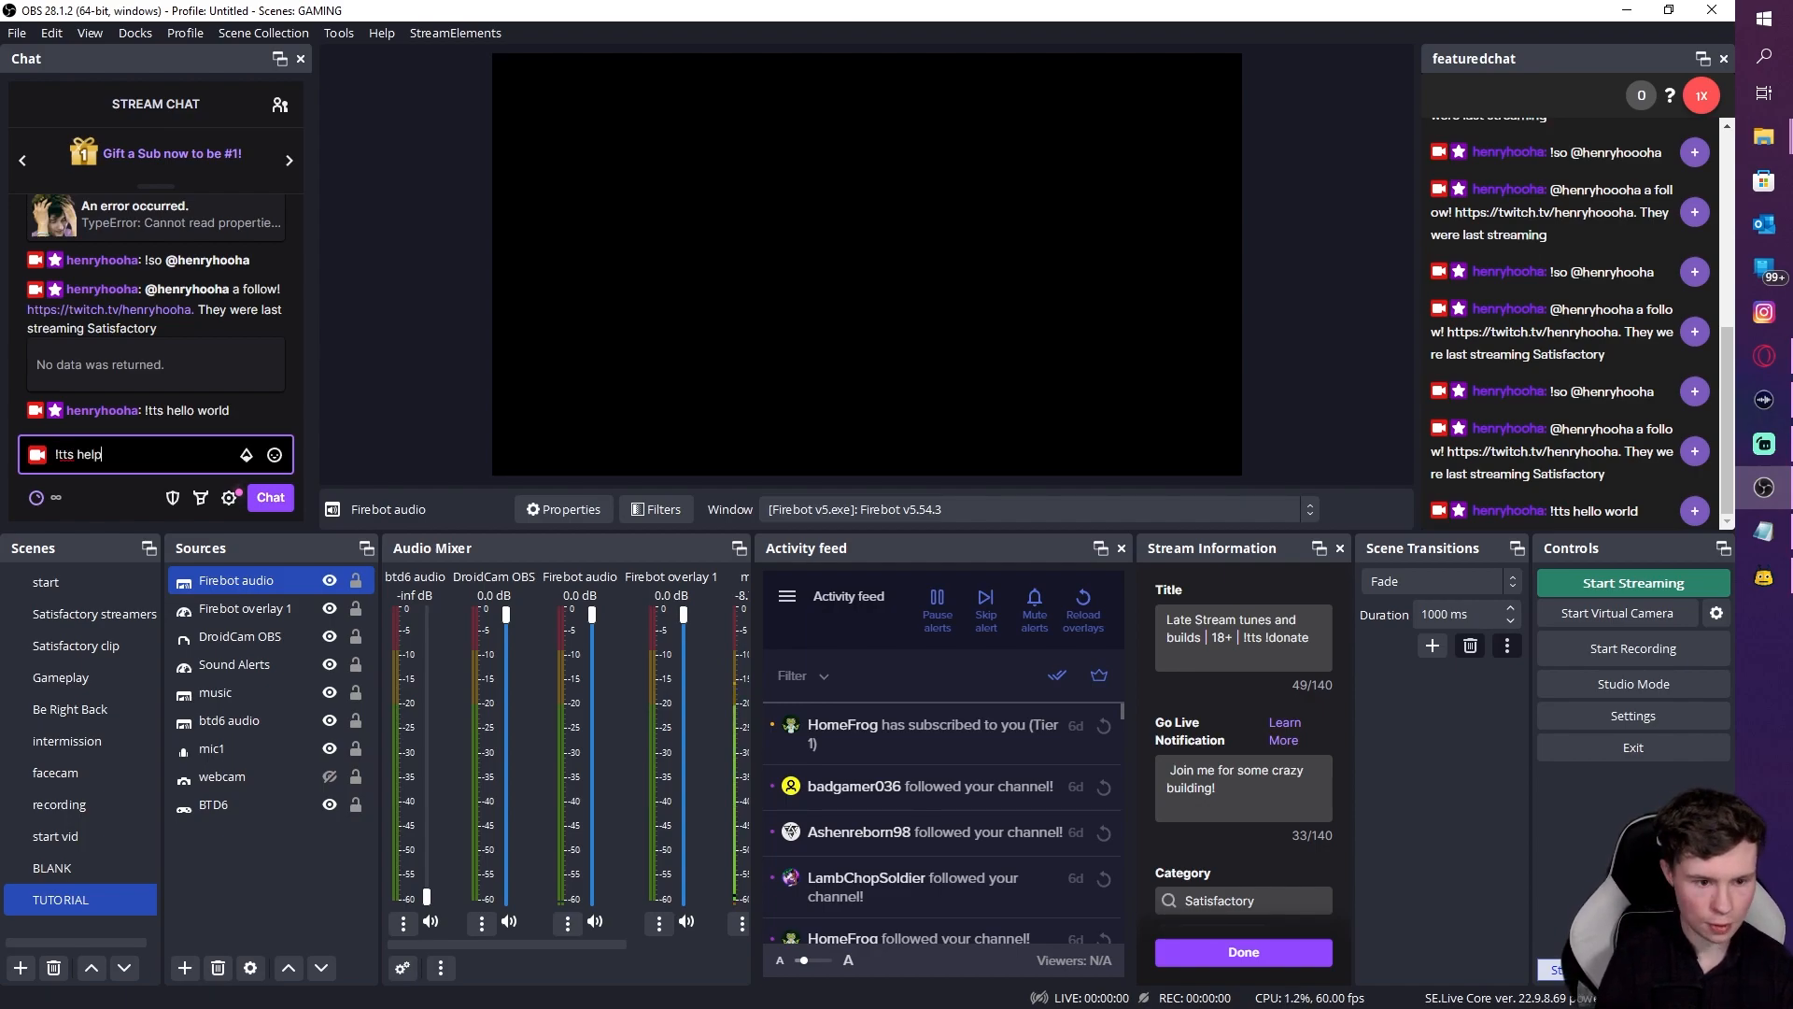
pyautogui.press('Return')
pyautogui.hotkey('alt', 'Tab')
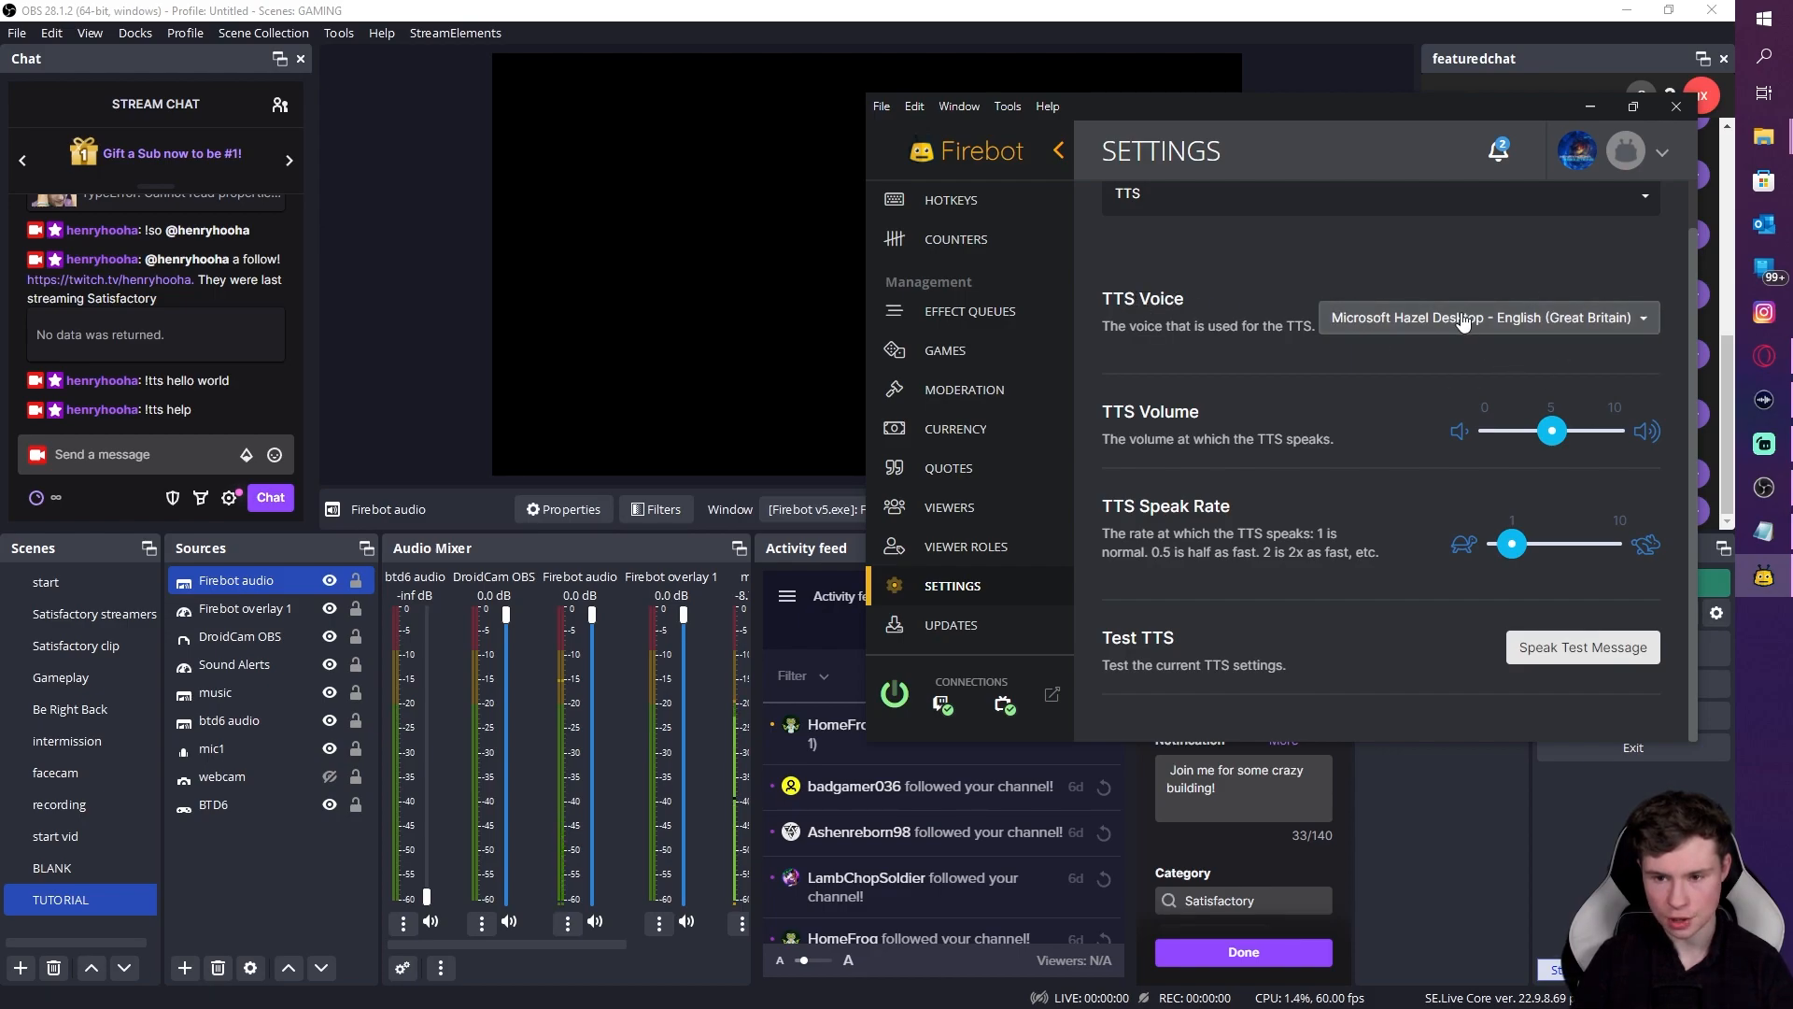
# Step: Minimize Firebot's settings and send '!tts help me' in the OBS stream chat
pyautogui.scroll(1, 1550, 280)
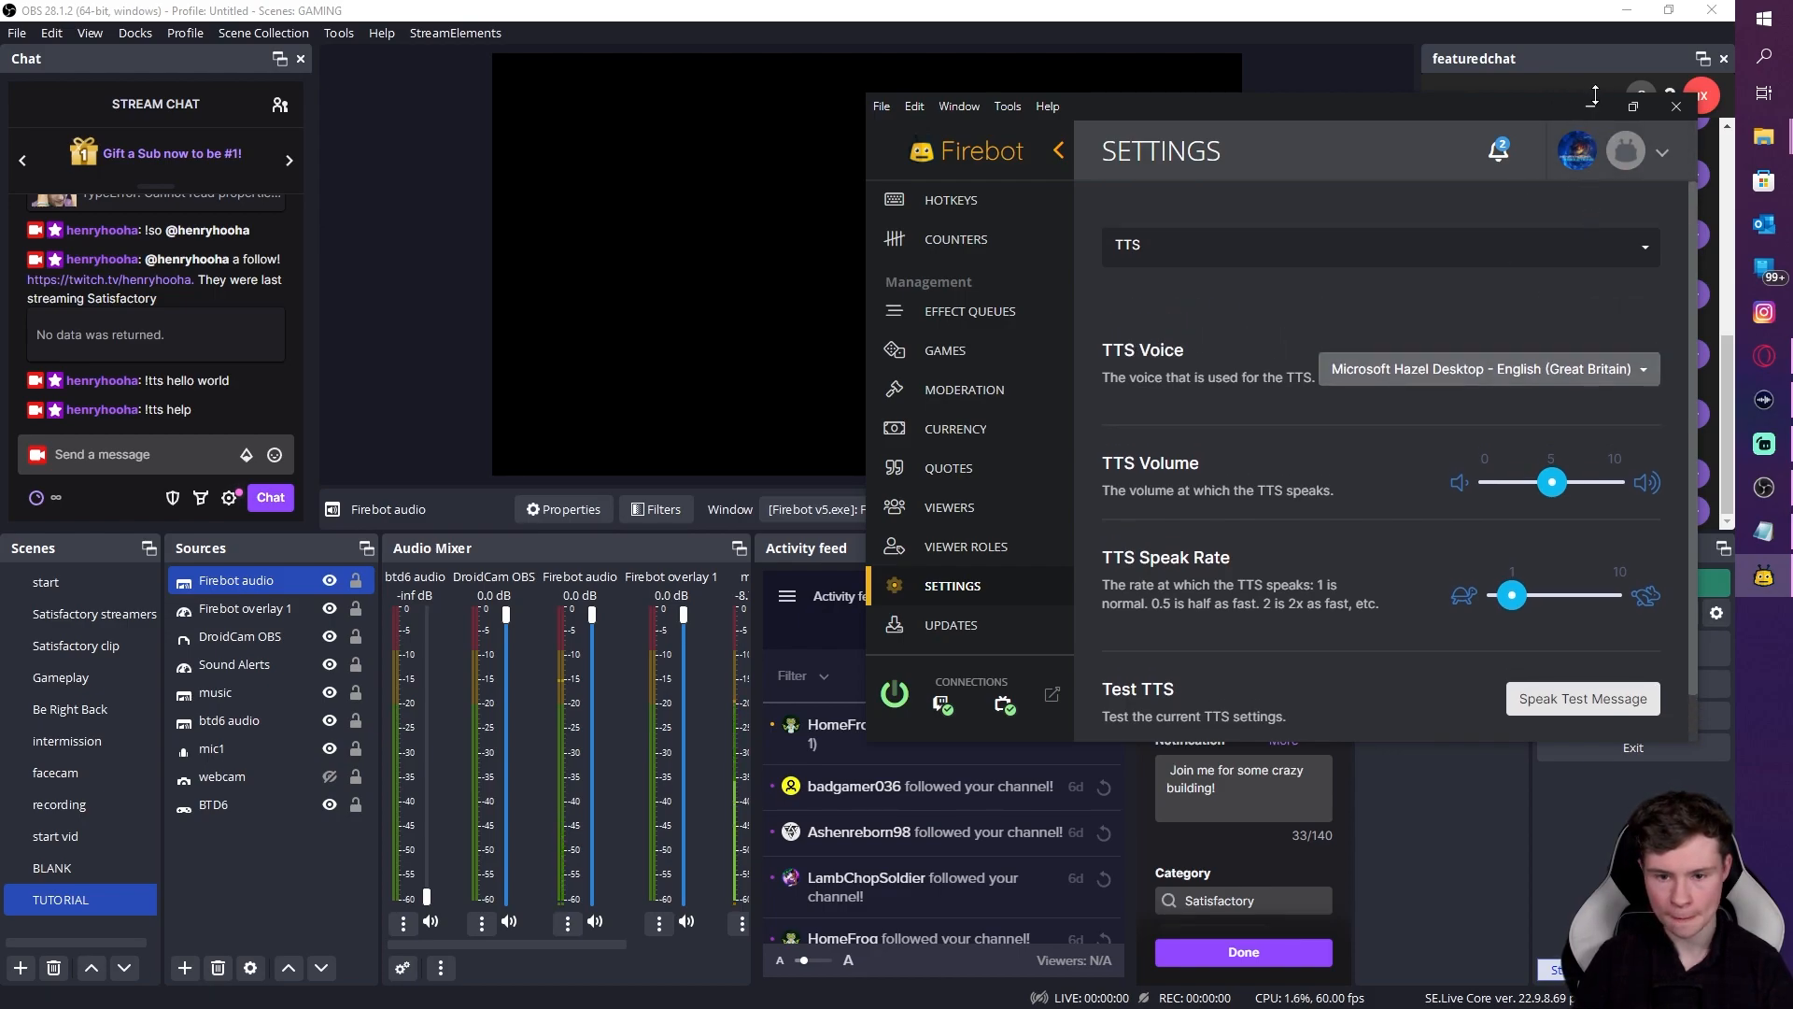
pyautogui.click(1593, 105)
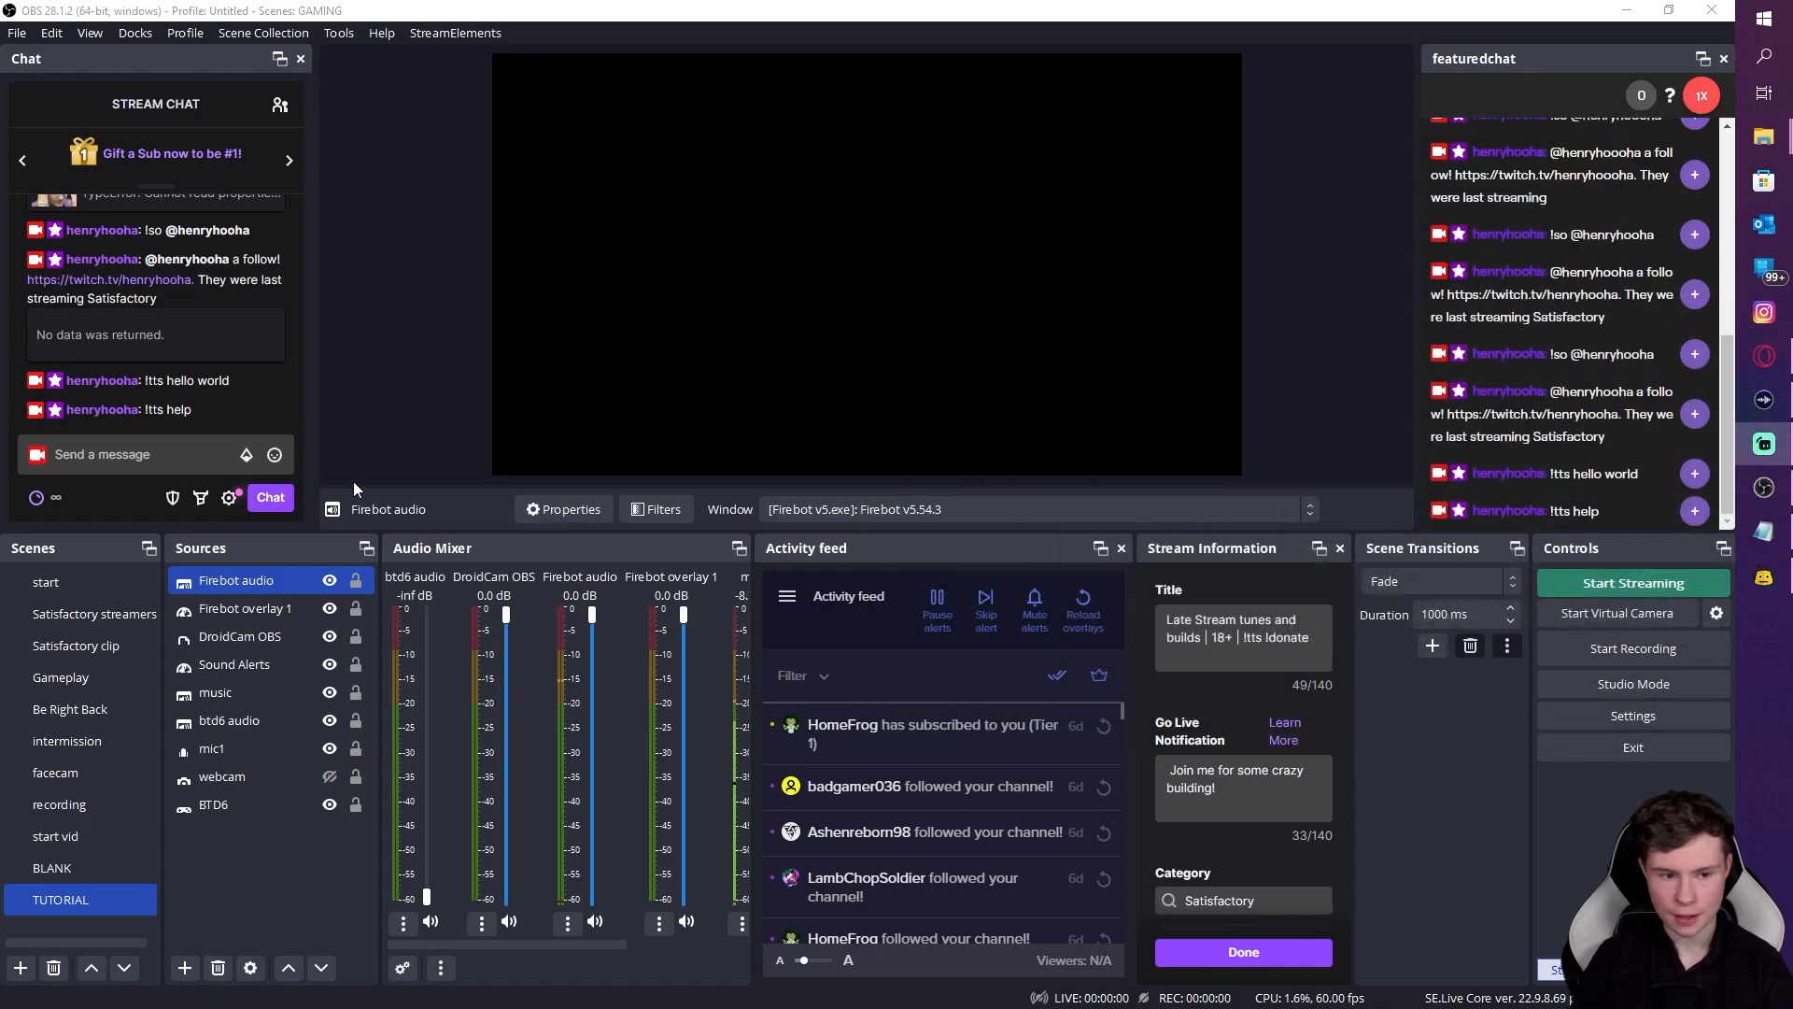
pyautogui.click(140, 454)
pyautogui.press('Up')
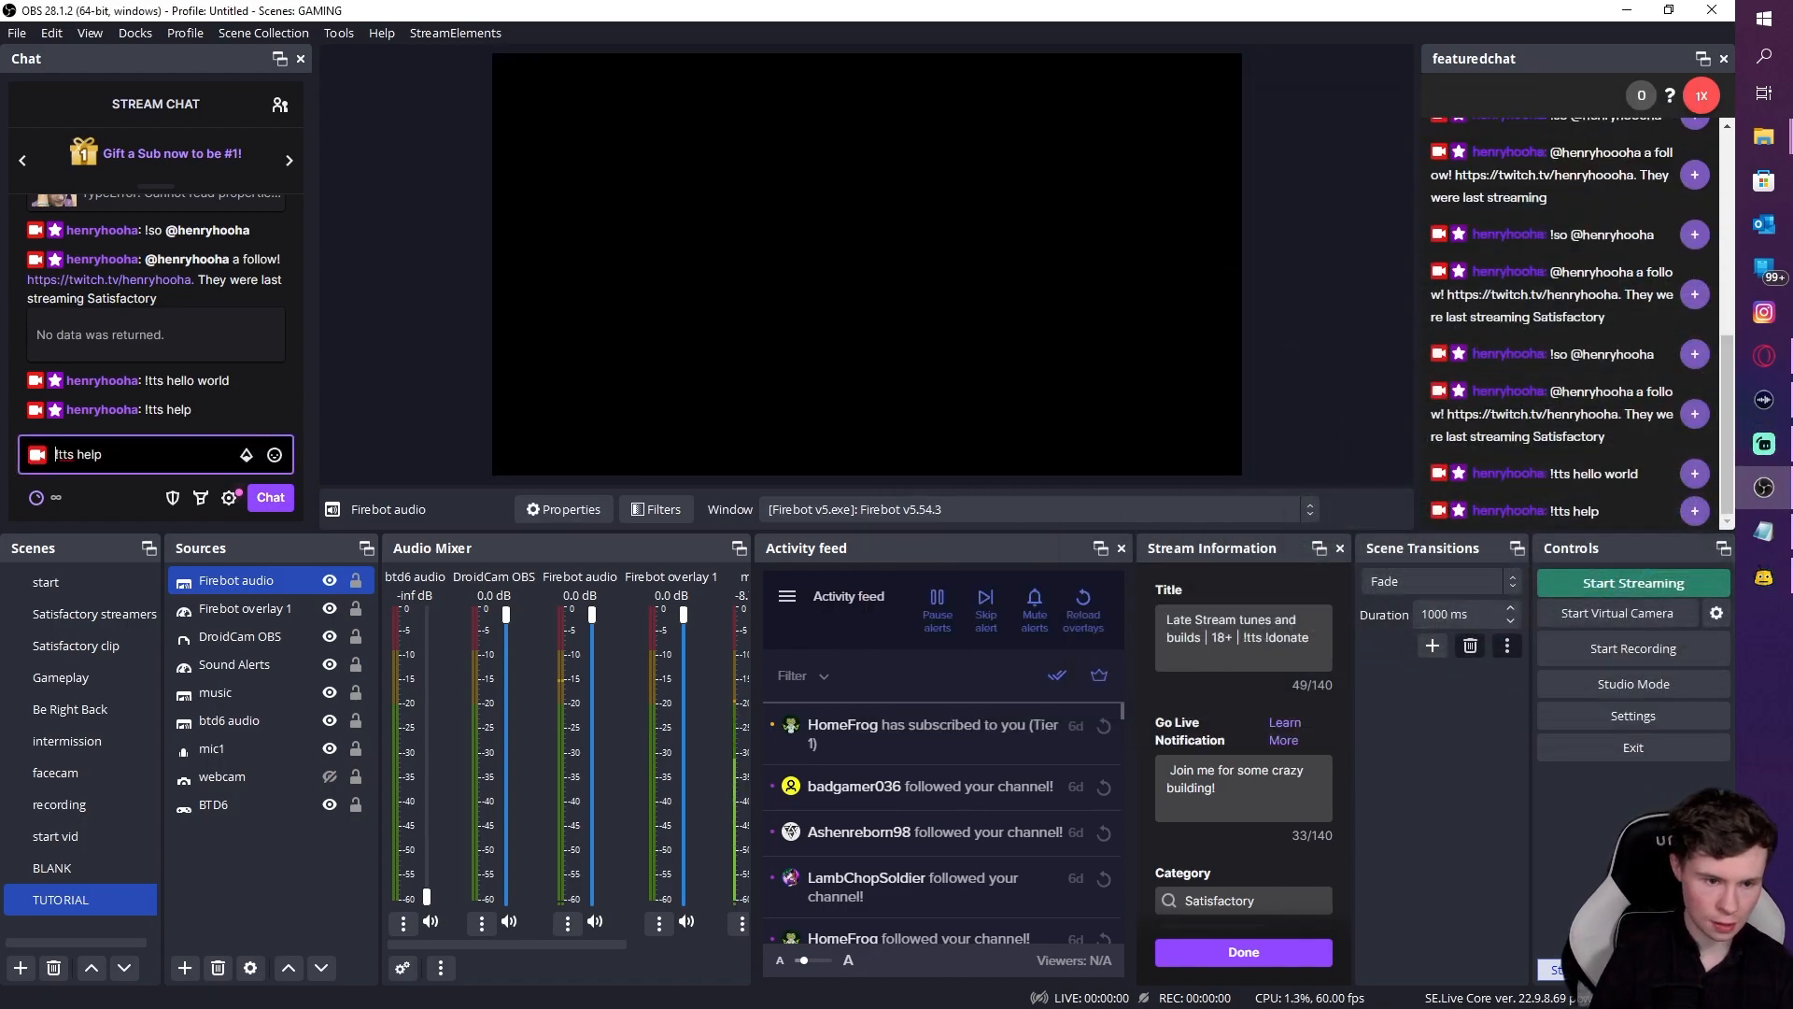
pyautogui.press('Right')
pyautogui.press('Right')
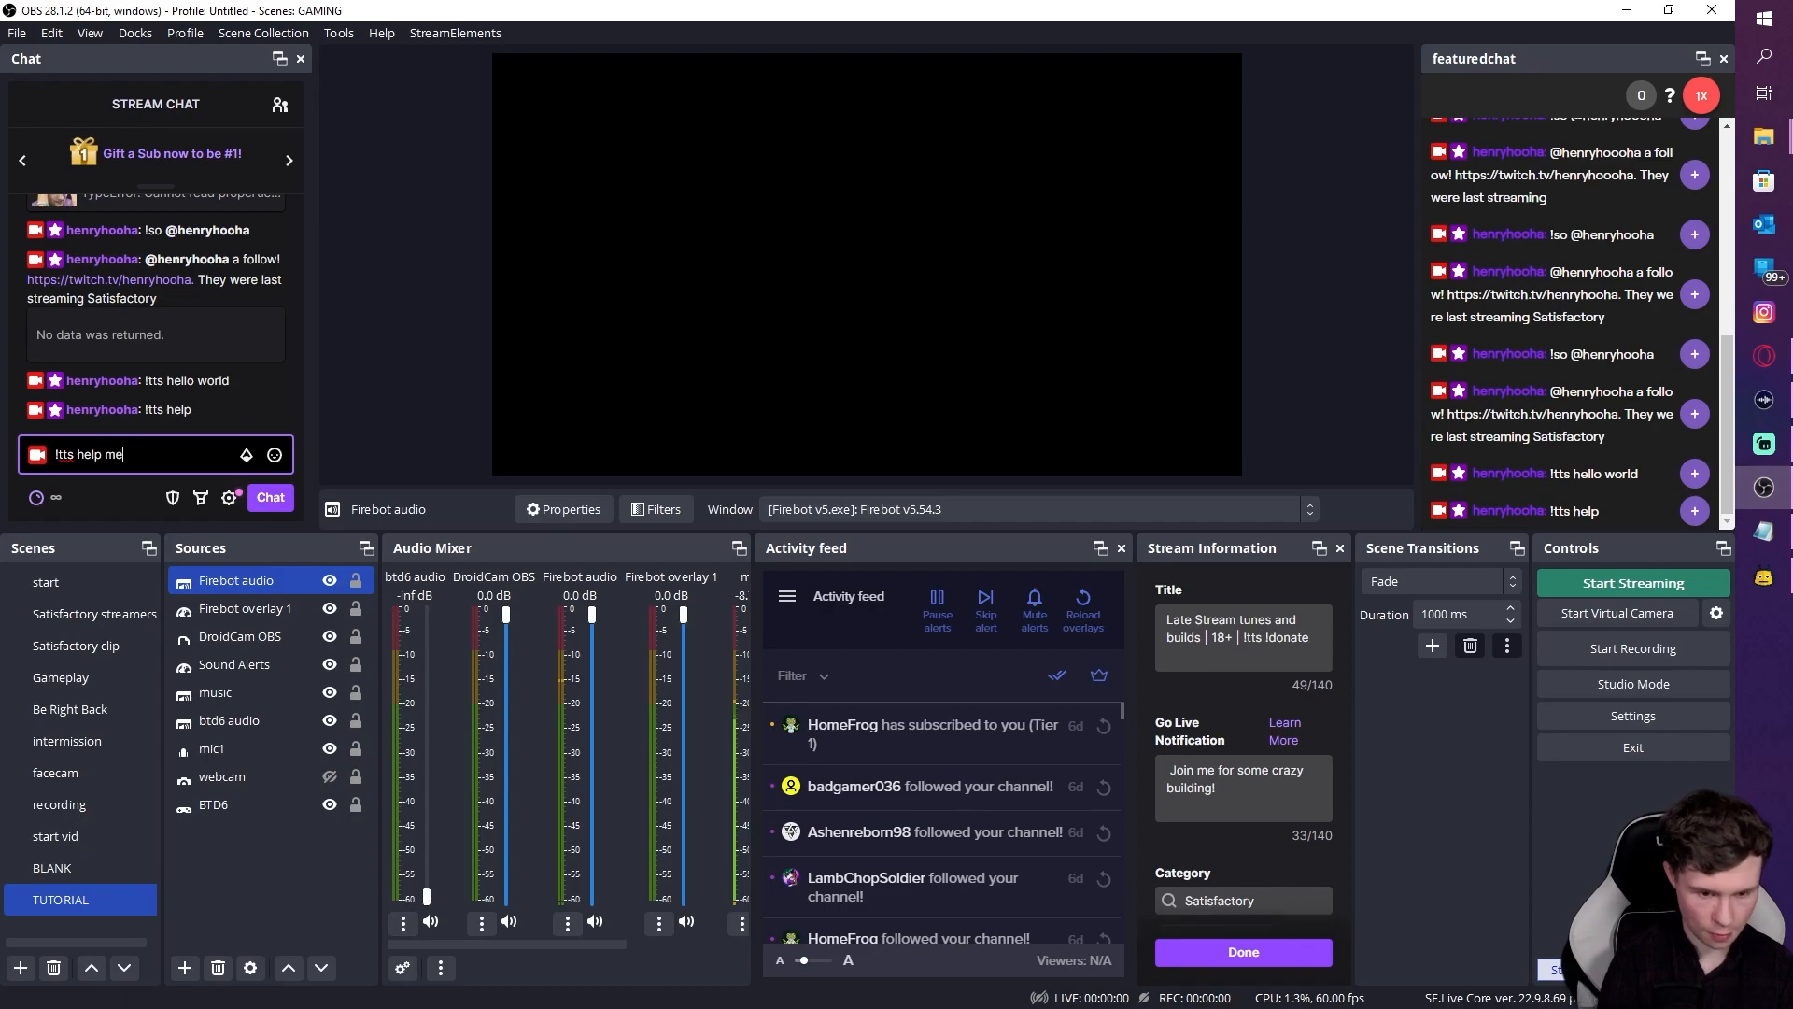
pyautogui.write('me')
pyautogui.press('Return')
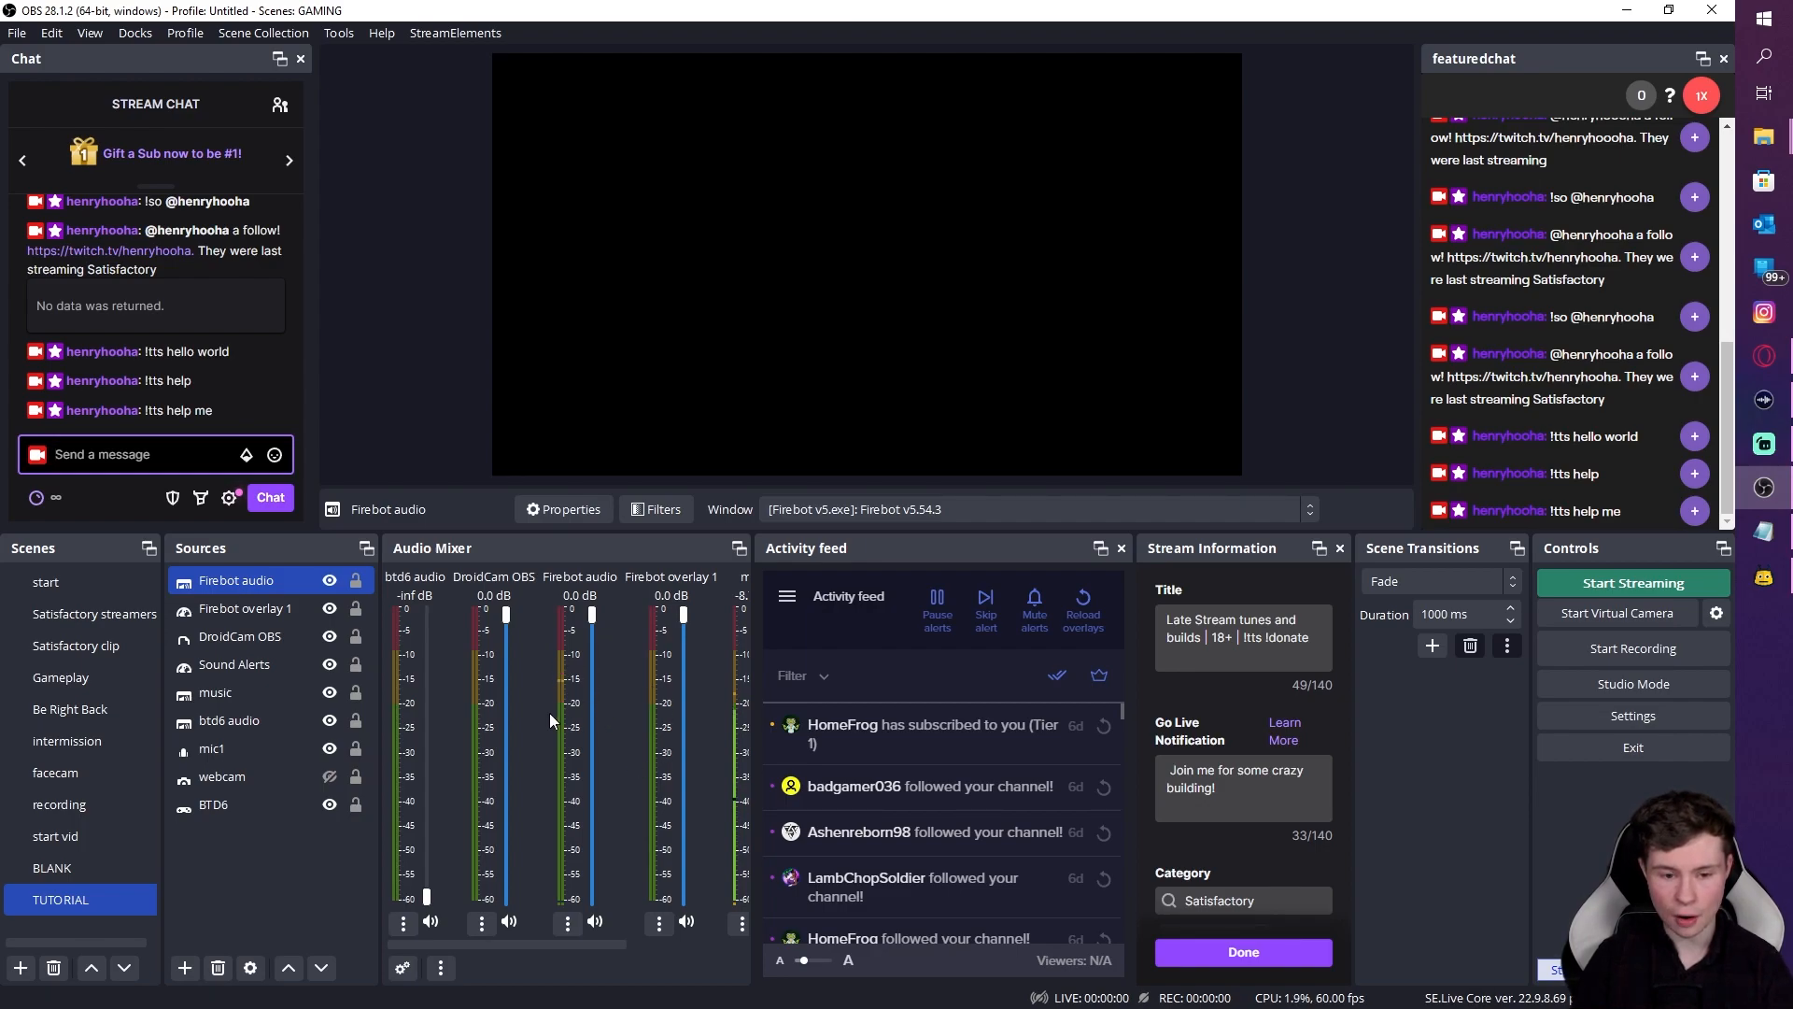
# Step: Check the Firebot audio source's properties and close them unchanged
pyautogui.keyDown('ctrl'); pyautogui.click(256, 607); pyautogui.keyUp('ctrl')
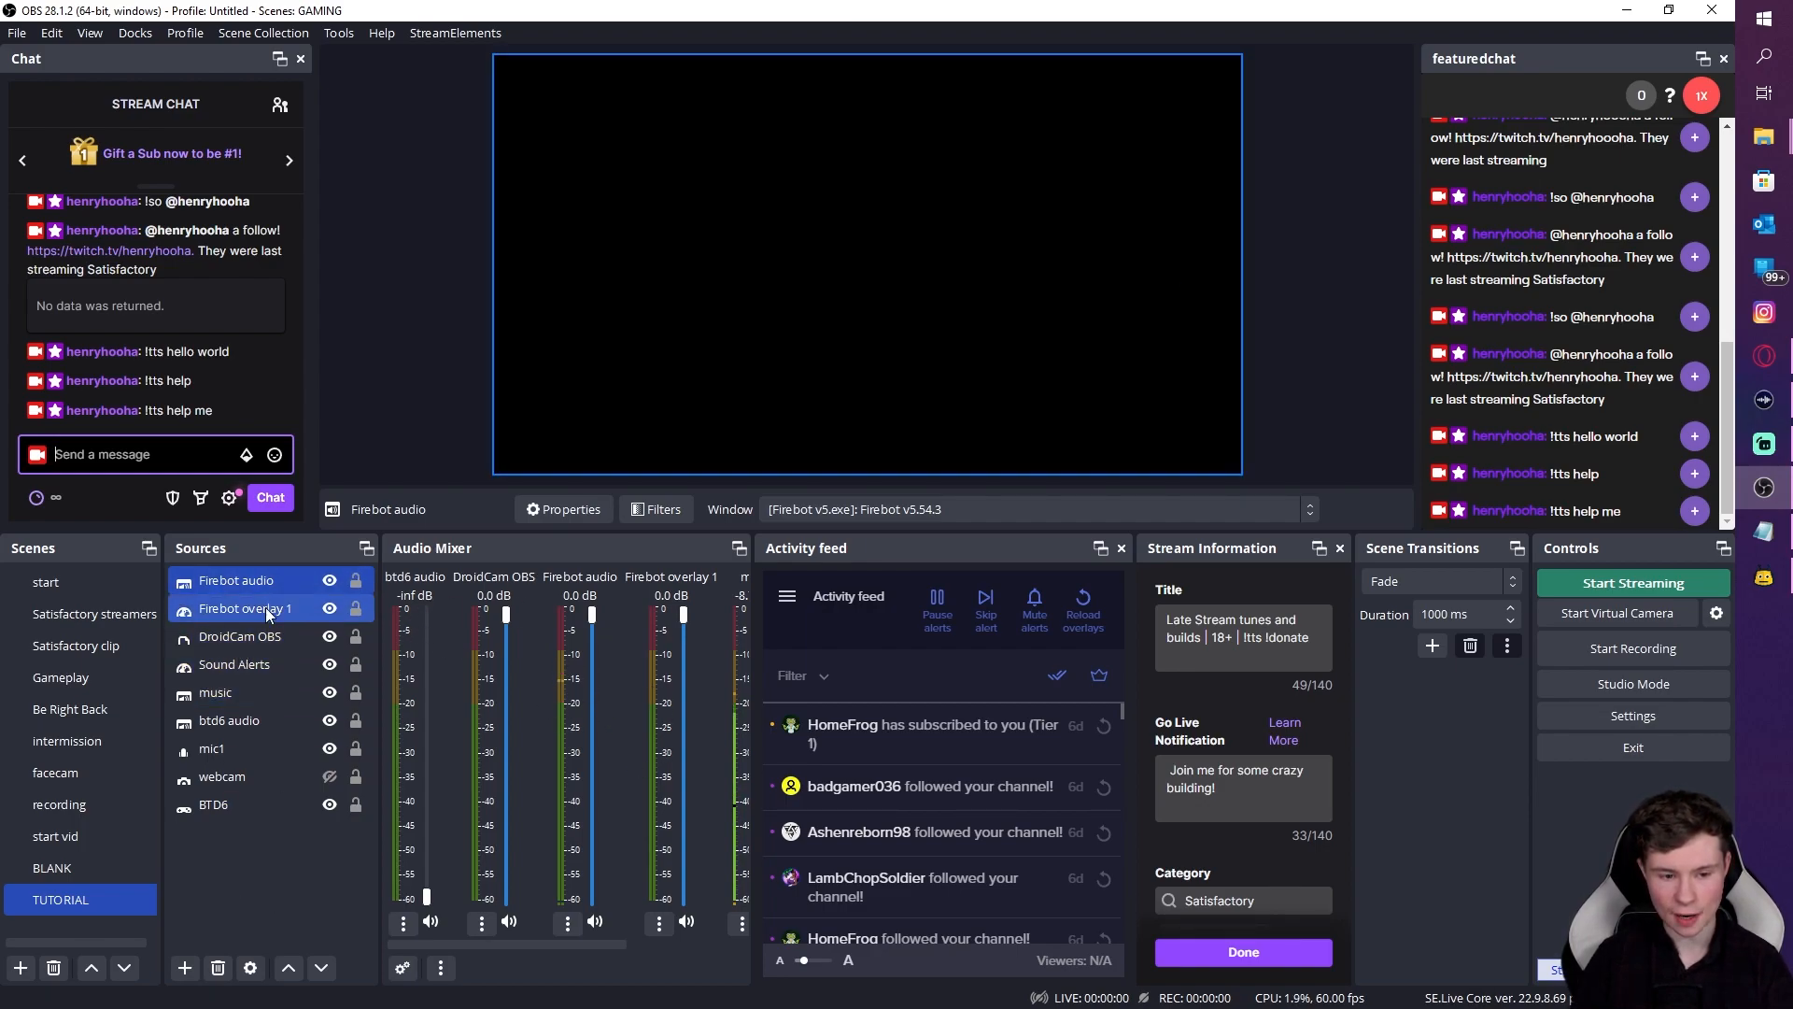
pyautogui.rightClick(259, 596)
pyautogui.click(312, 726)
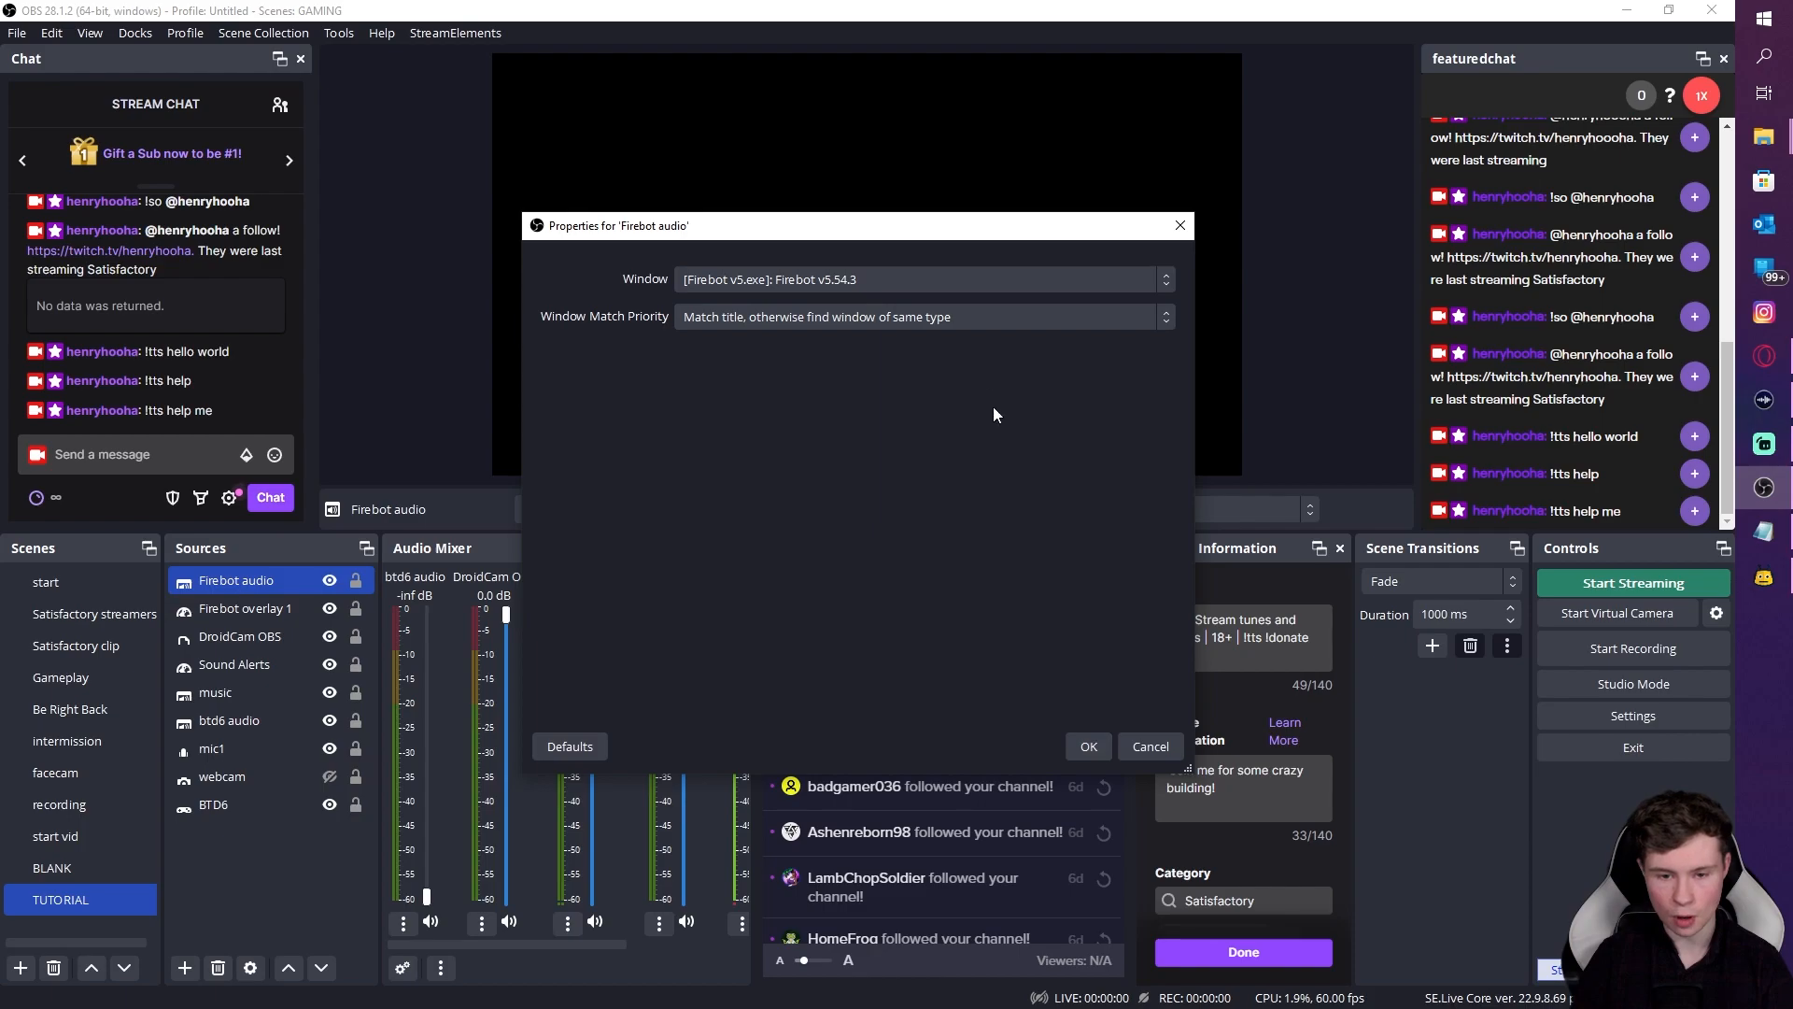
pyautogui.click(1086, 746)
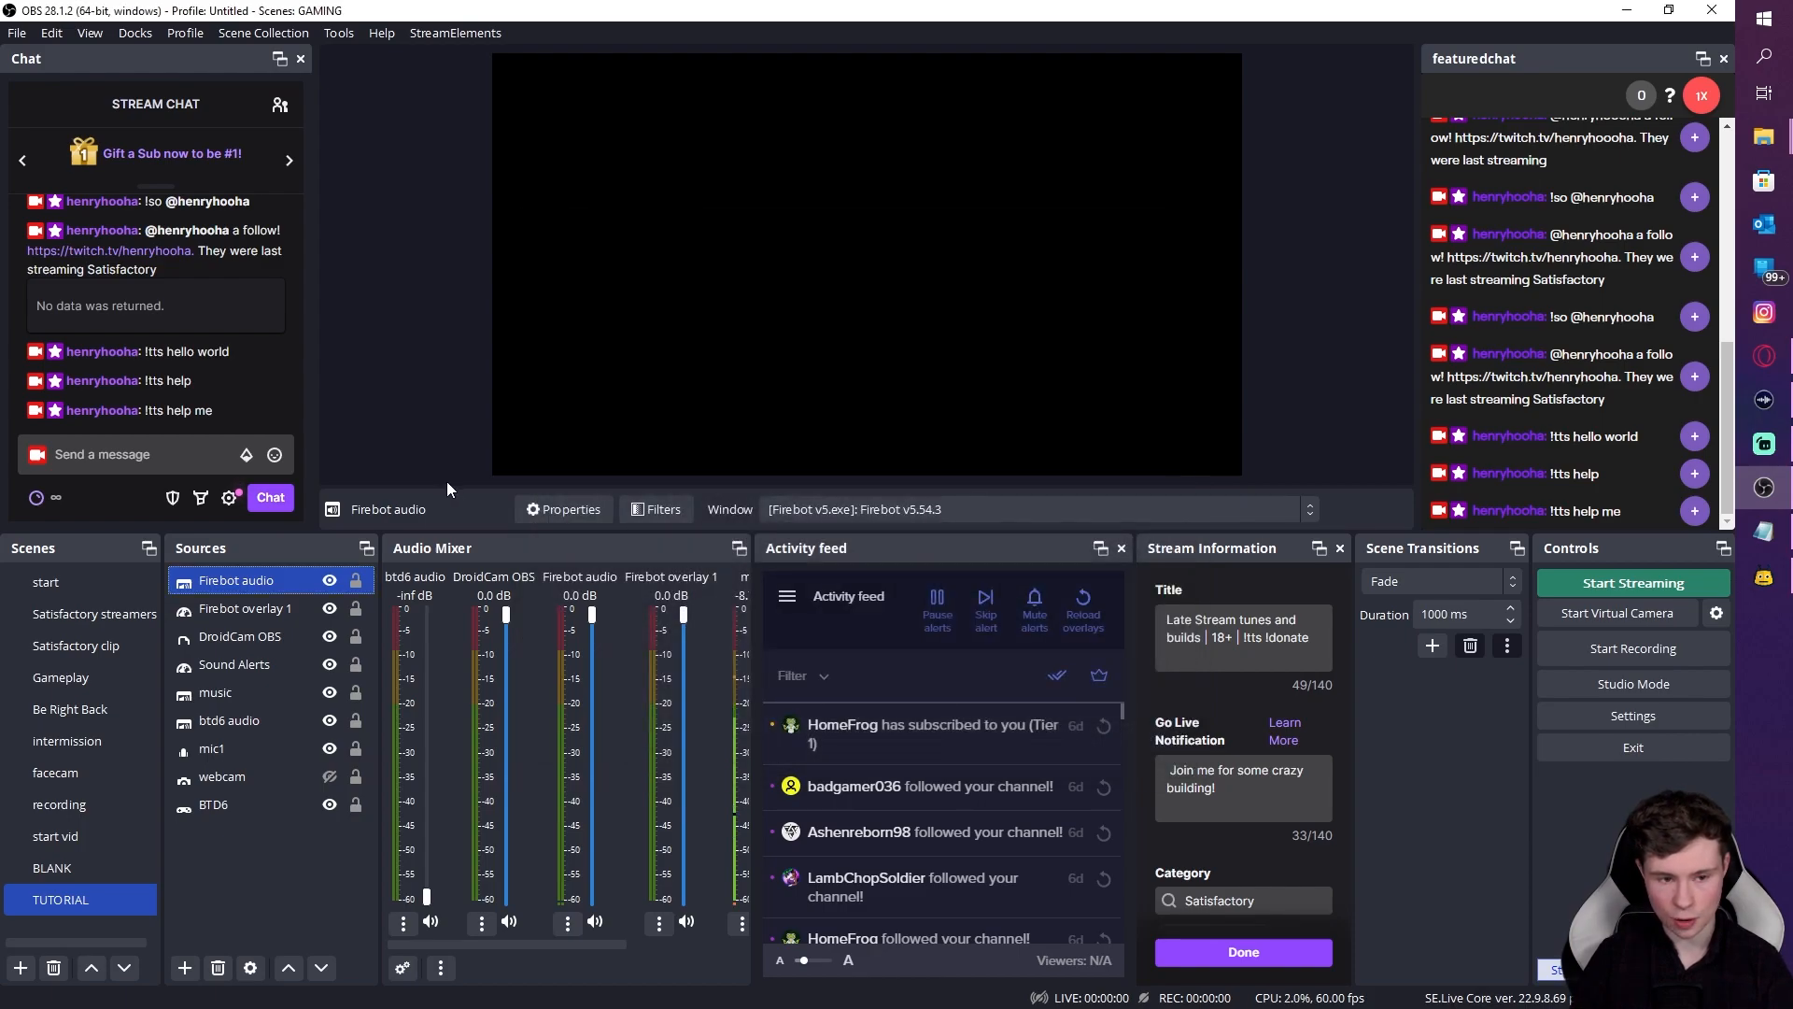
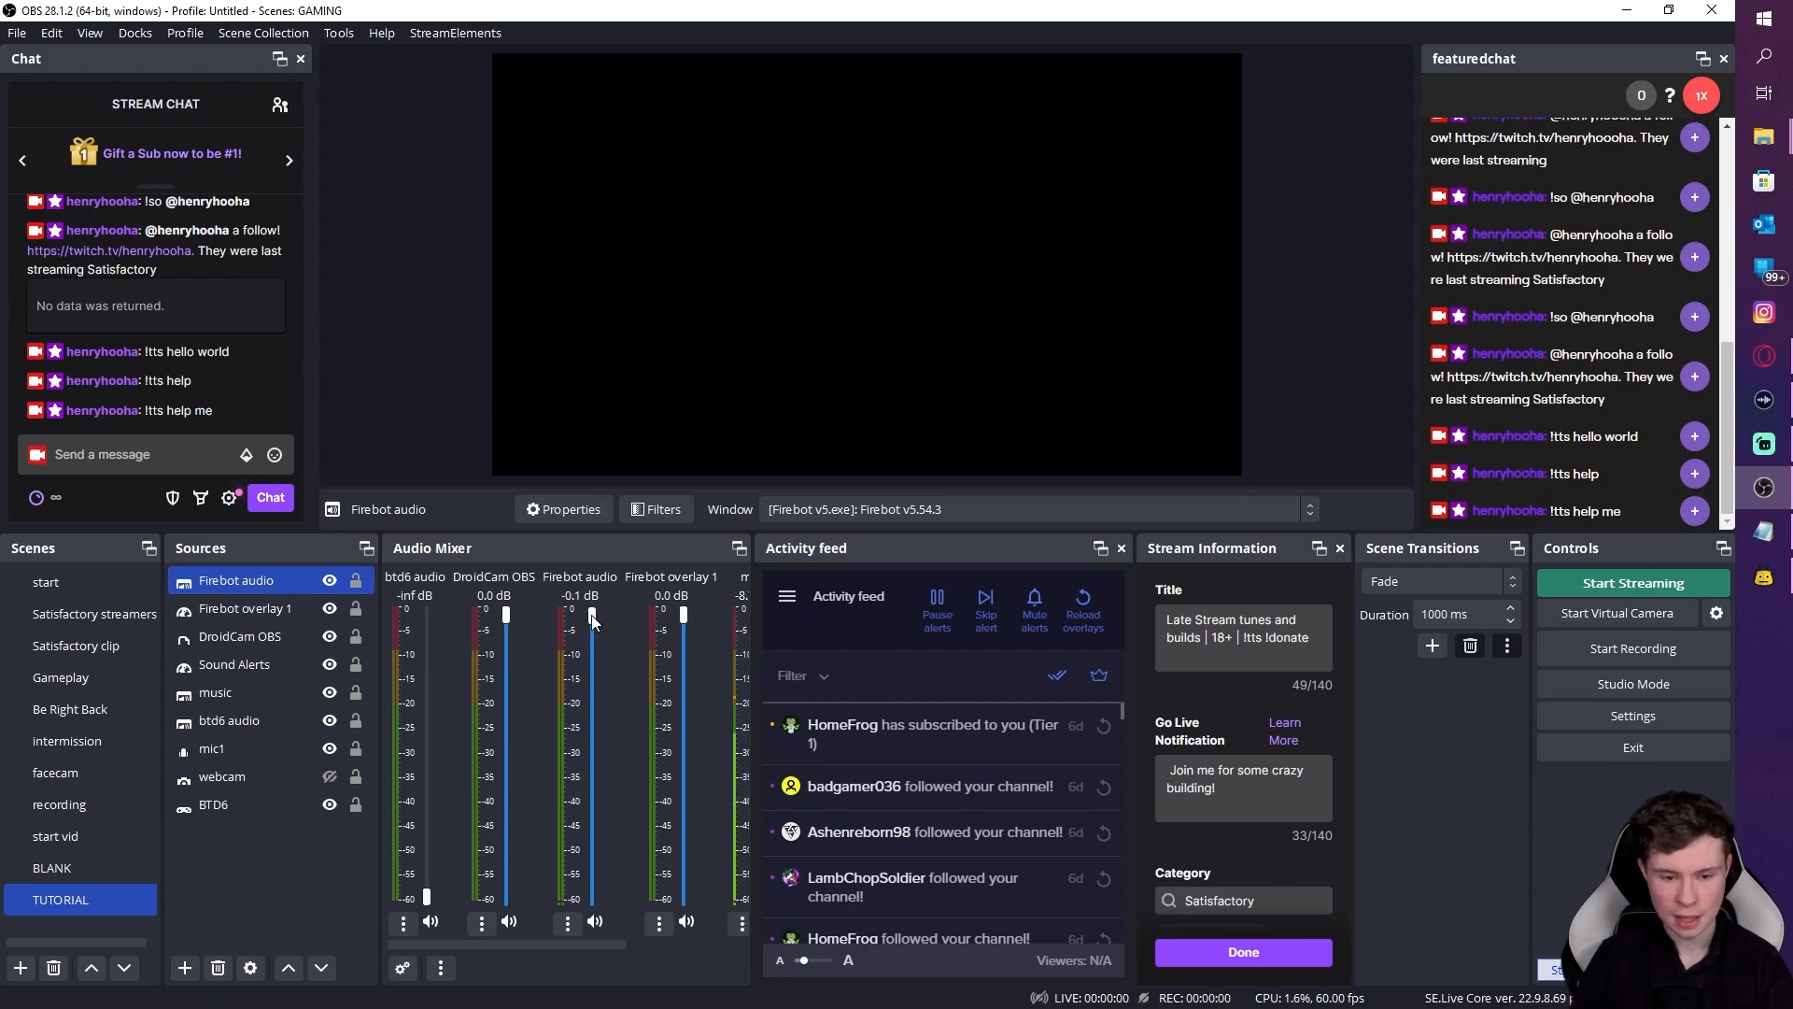
# Step: Lower the Firebot audio fader in OBS and bring Firebot's TTS settings window over OBS
pyautogui.moveTo(595, 630)
pyautogui.mouseDown()
pyautogui.moveTo(587, 736)
pyautogui.moveTo(585, 624)
pyautogui.mouseUp()
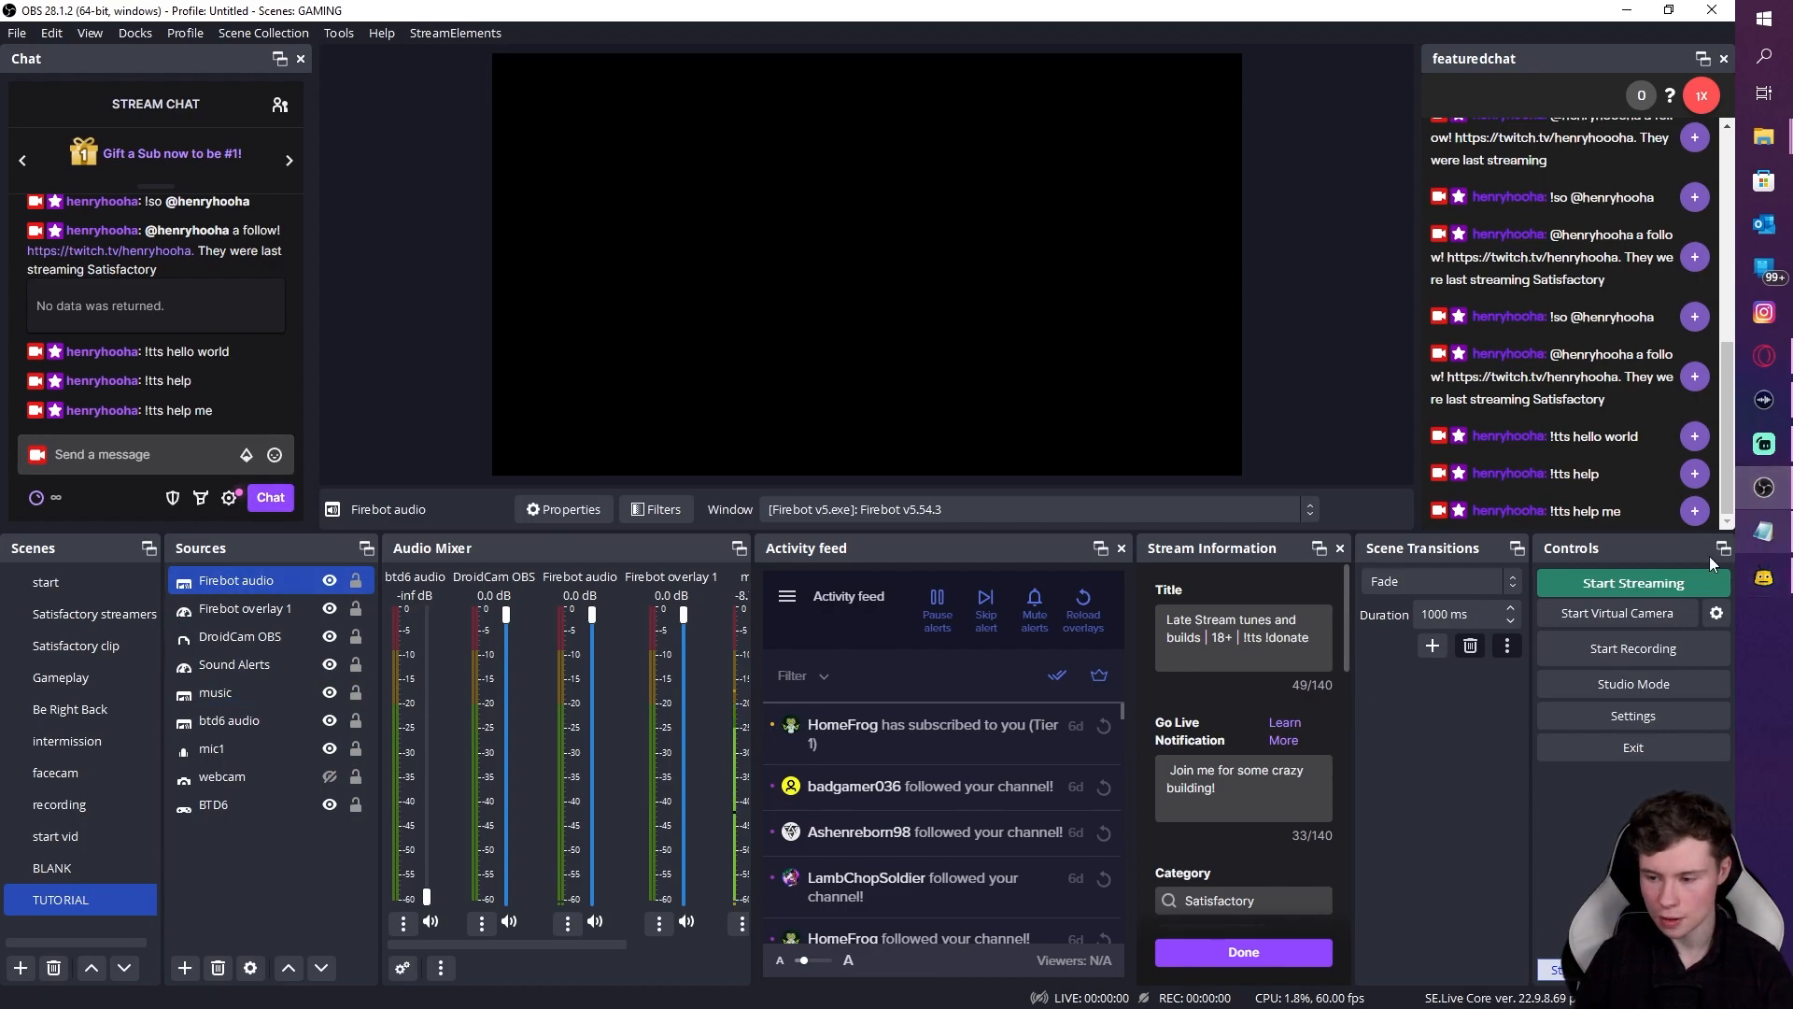
pyautogui.click(1764, 577)
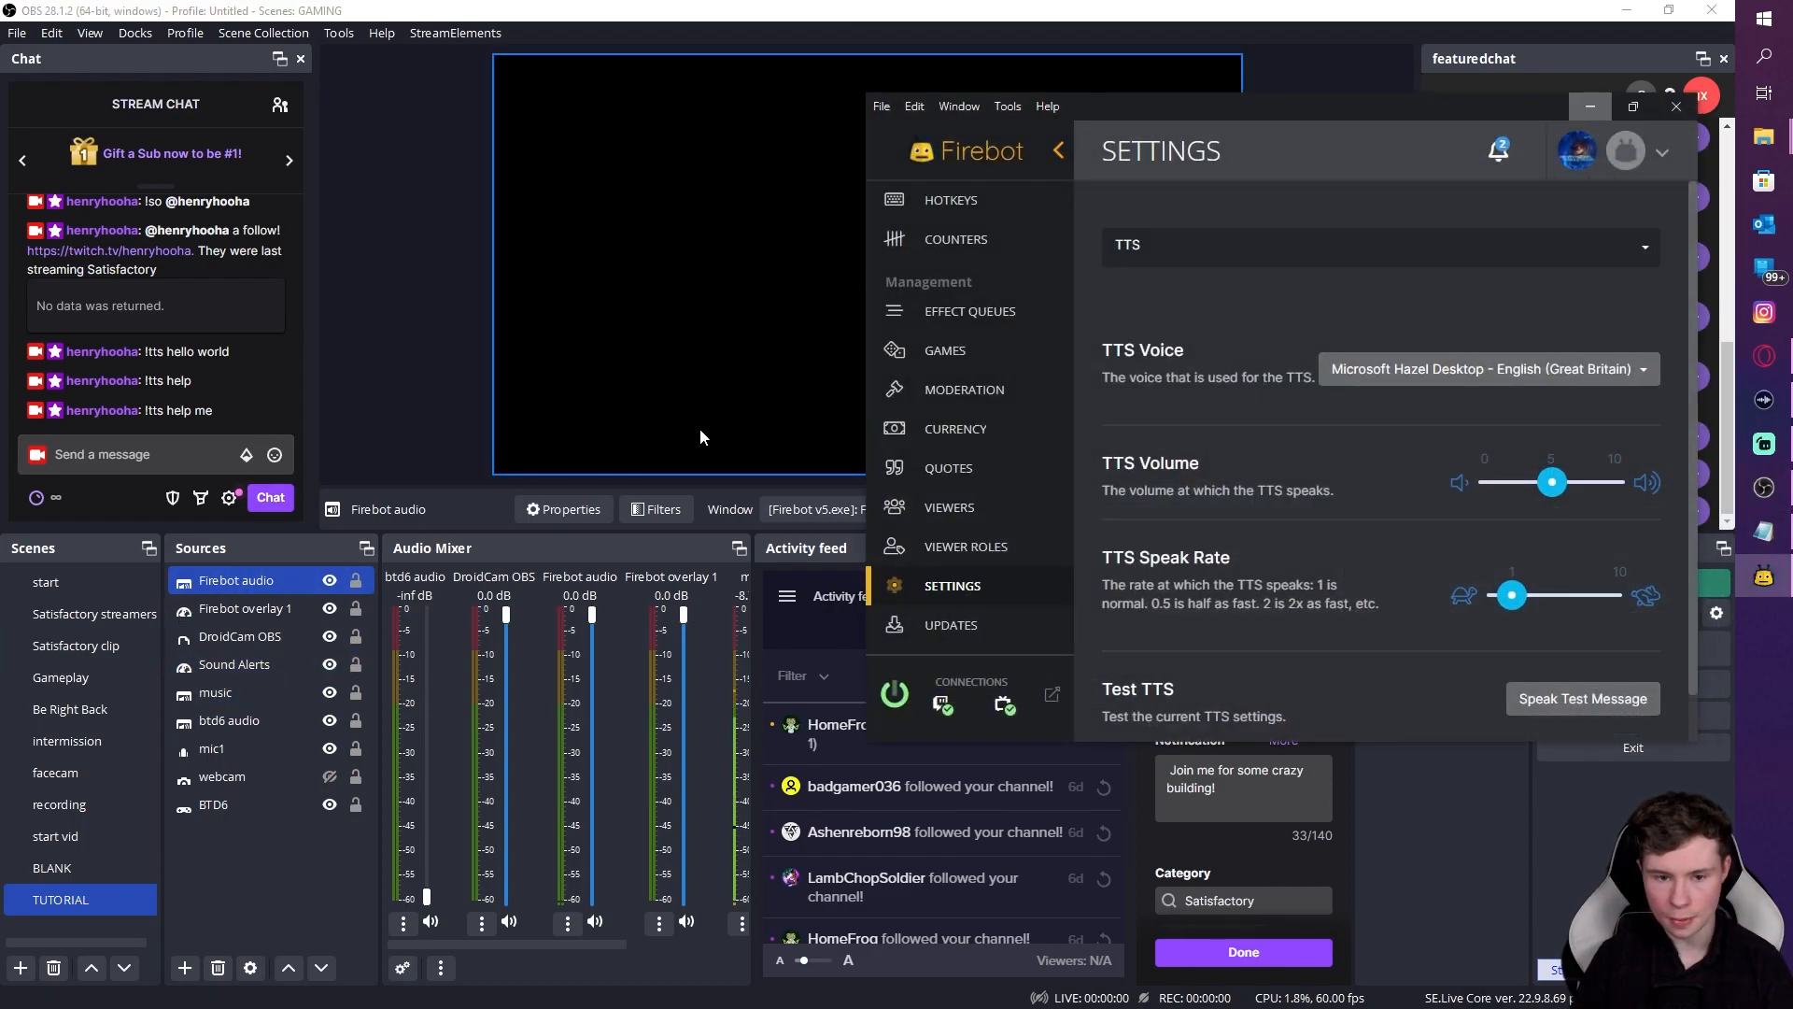
pyautogui.moveTo(1224, 109)
pyautogui.mouseDown()
pyautogui.moveTo(1134, 156)
pyautogui.moveTo(1240, 100)
pyautogui.mouseUp()
pyautogui.scroll(4, 1027, 417)
pyautogui.moveTo(1127, 107); pyautogui.dragTo(1058, 438)
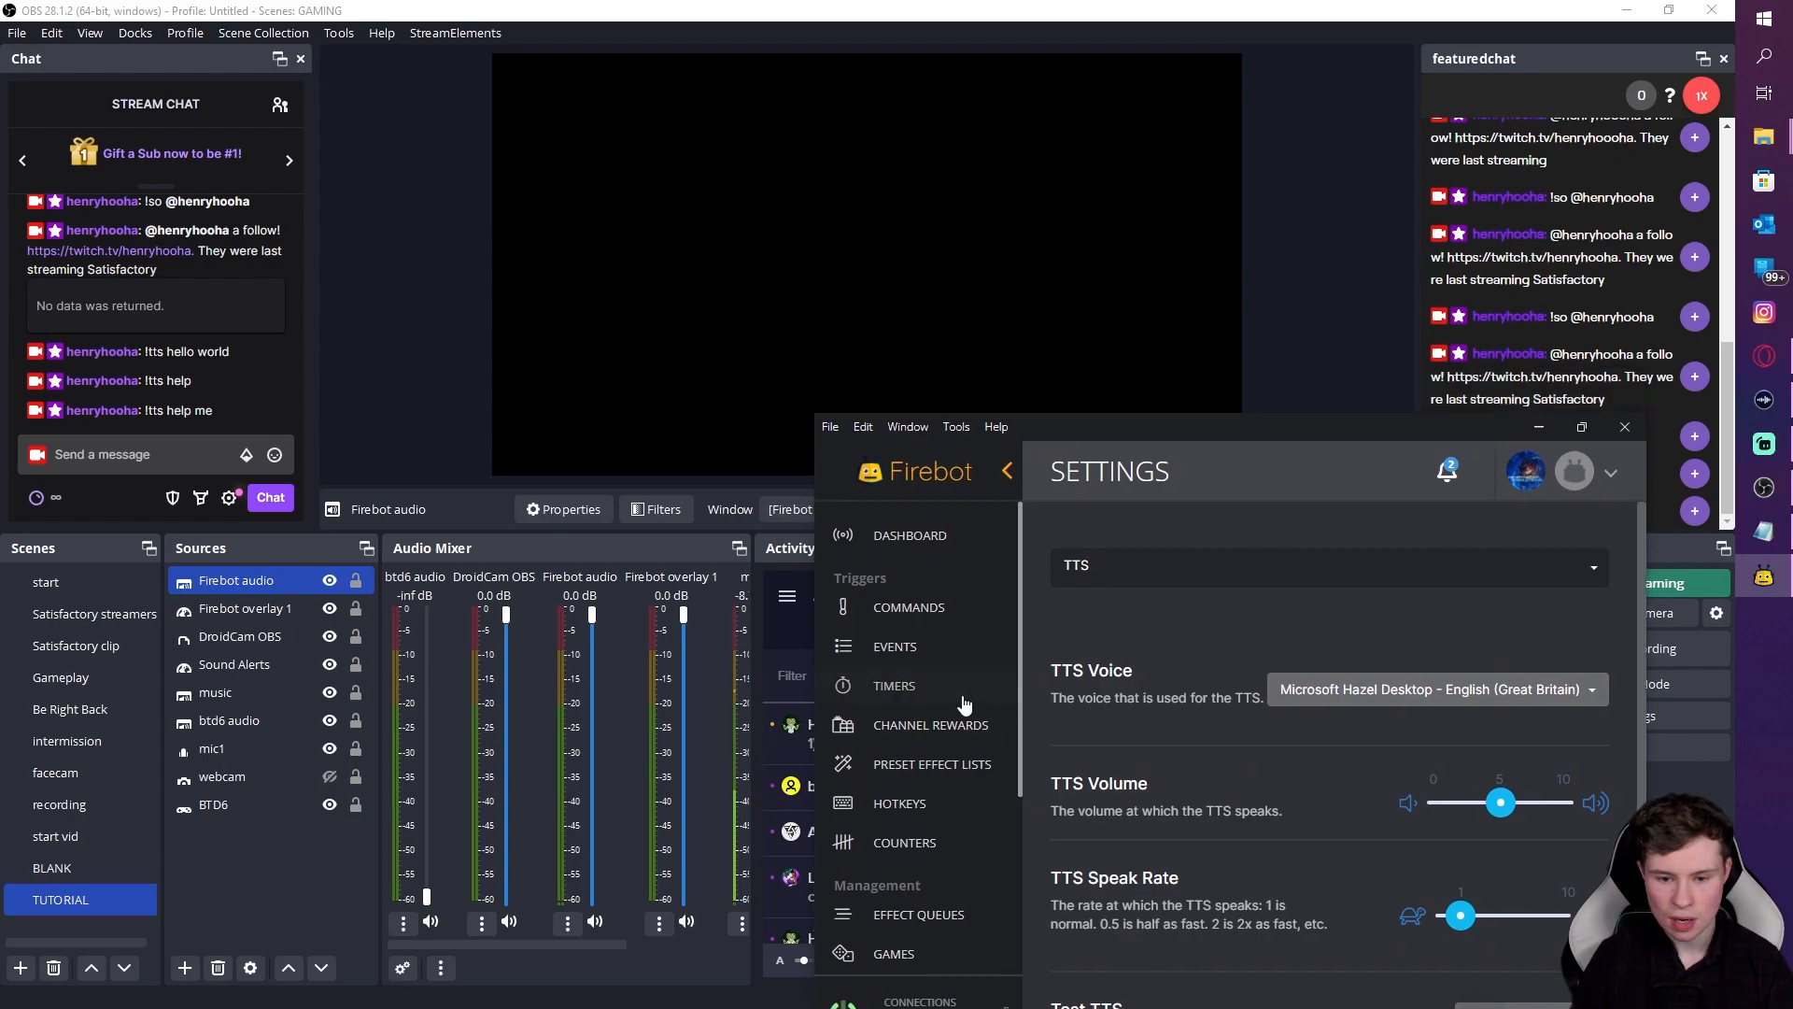
# Step: Show Firebot's Events list, test an event's effects, and lower Firebot audio in OBS to -13.4 dB
pyautogui.click(923, 659)
pyautogui.moveTo(1351, 427); pyautogui.dragTo(1293, 488)
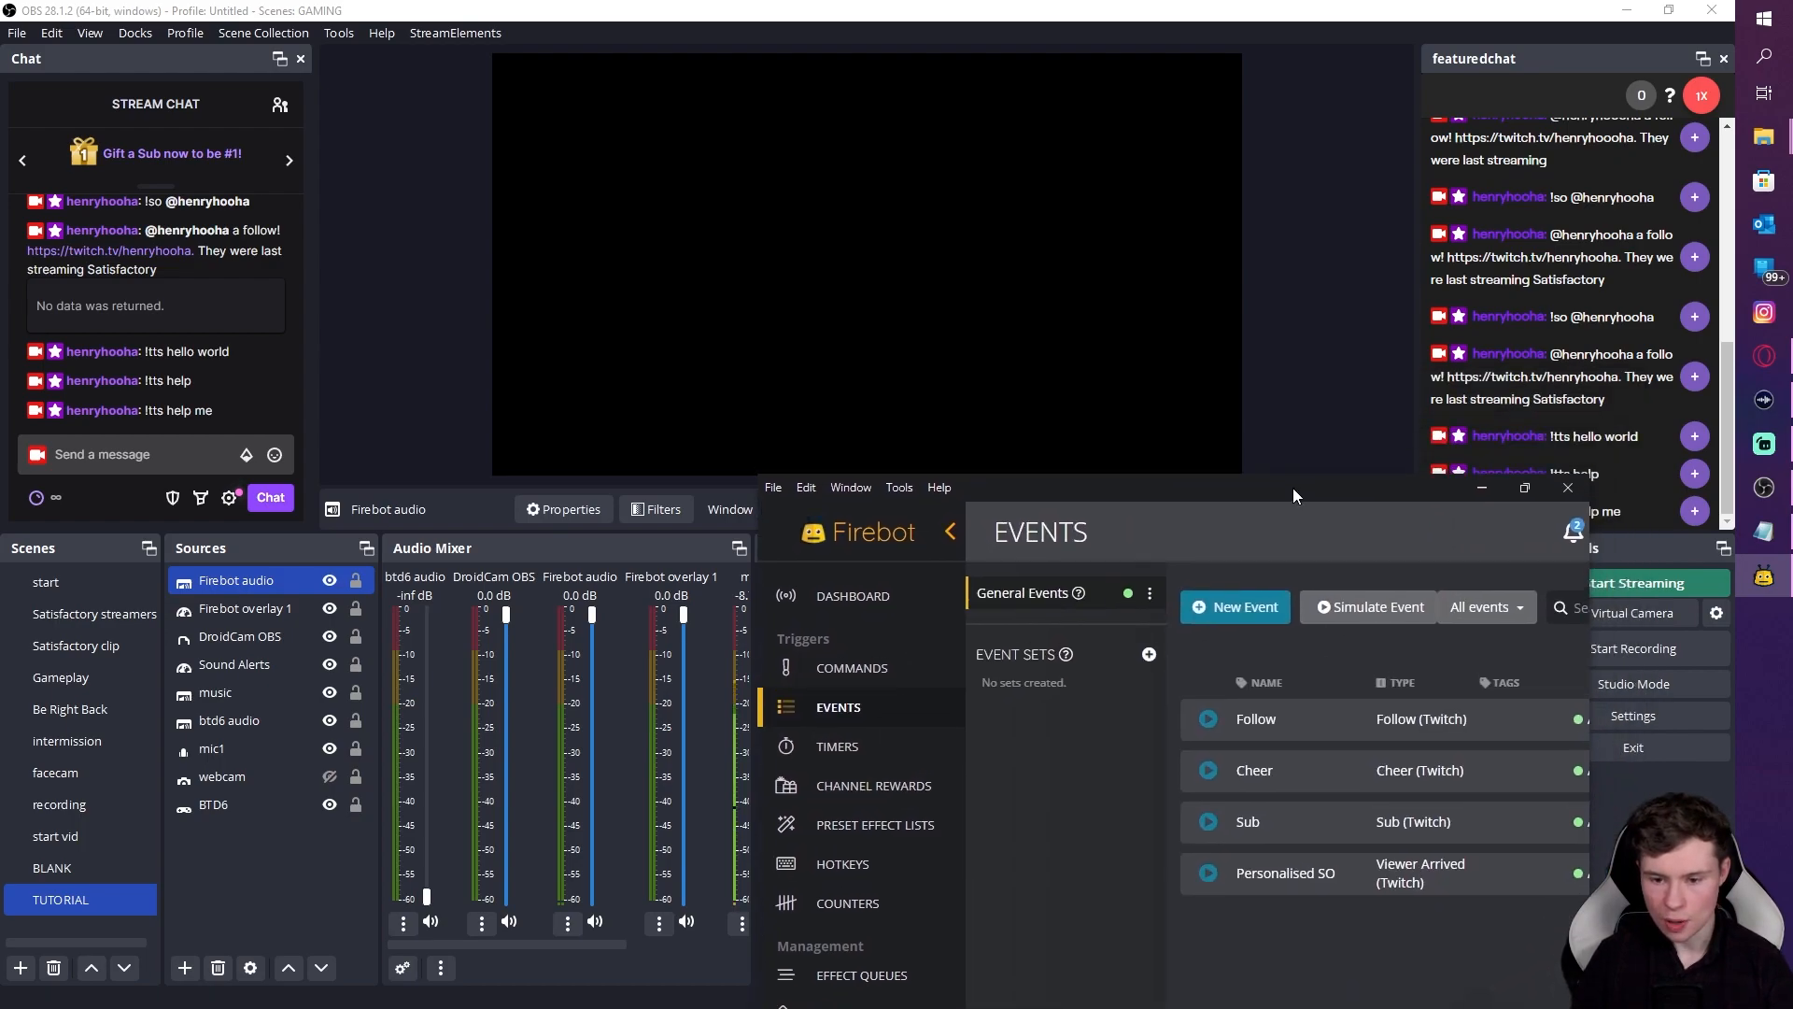
pyautogui.click(1206, 787)
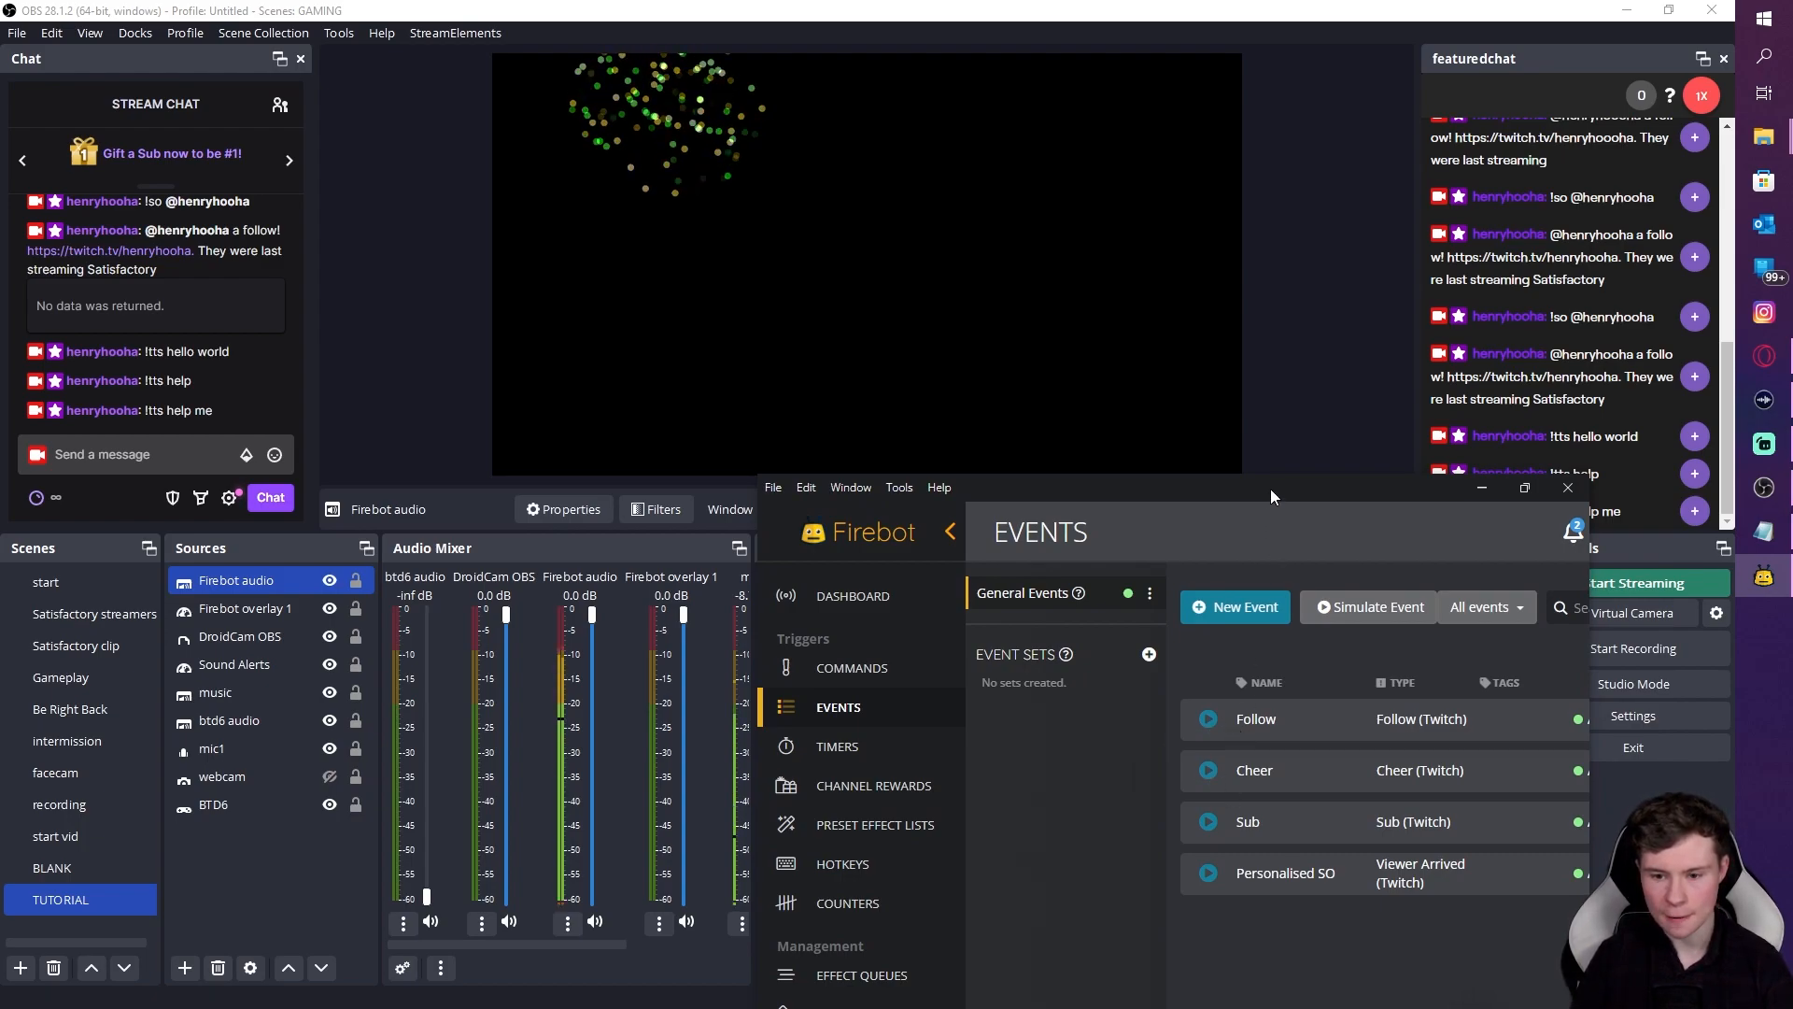
pyautogui.moveTo(1270, 490); pyautogui.dragTo(1254, 571)
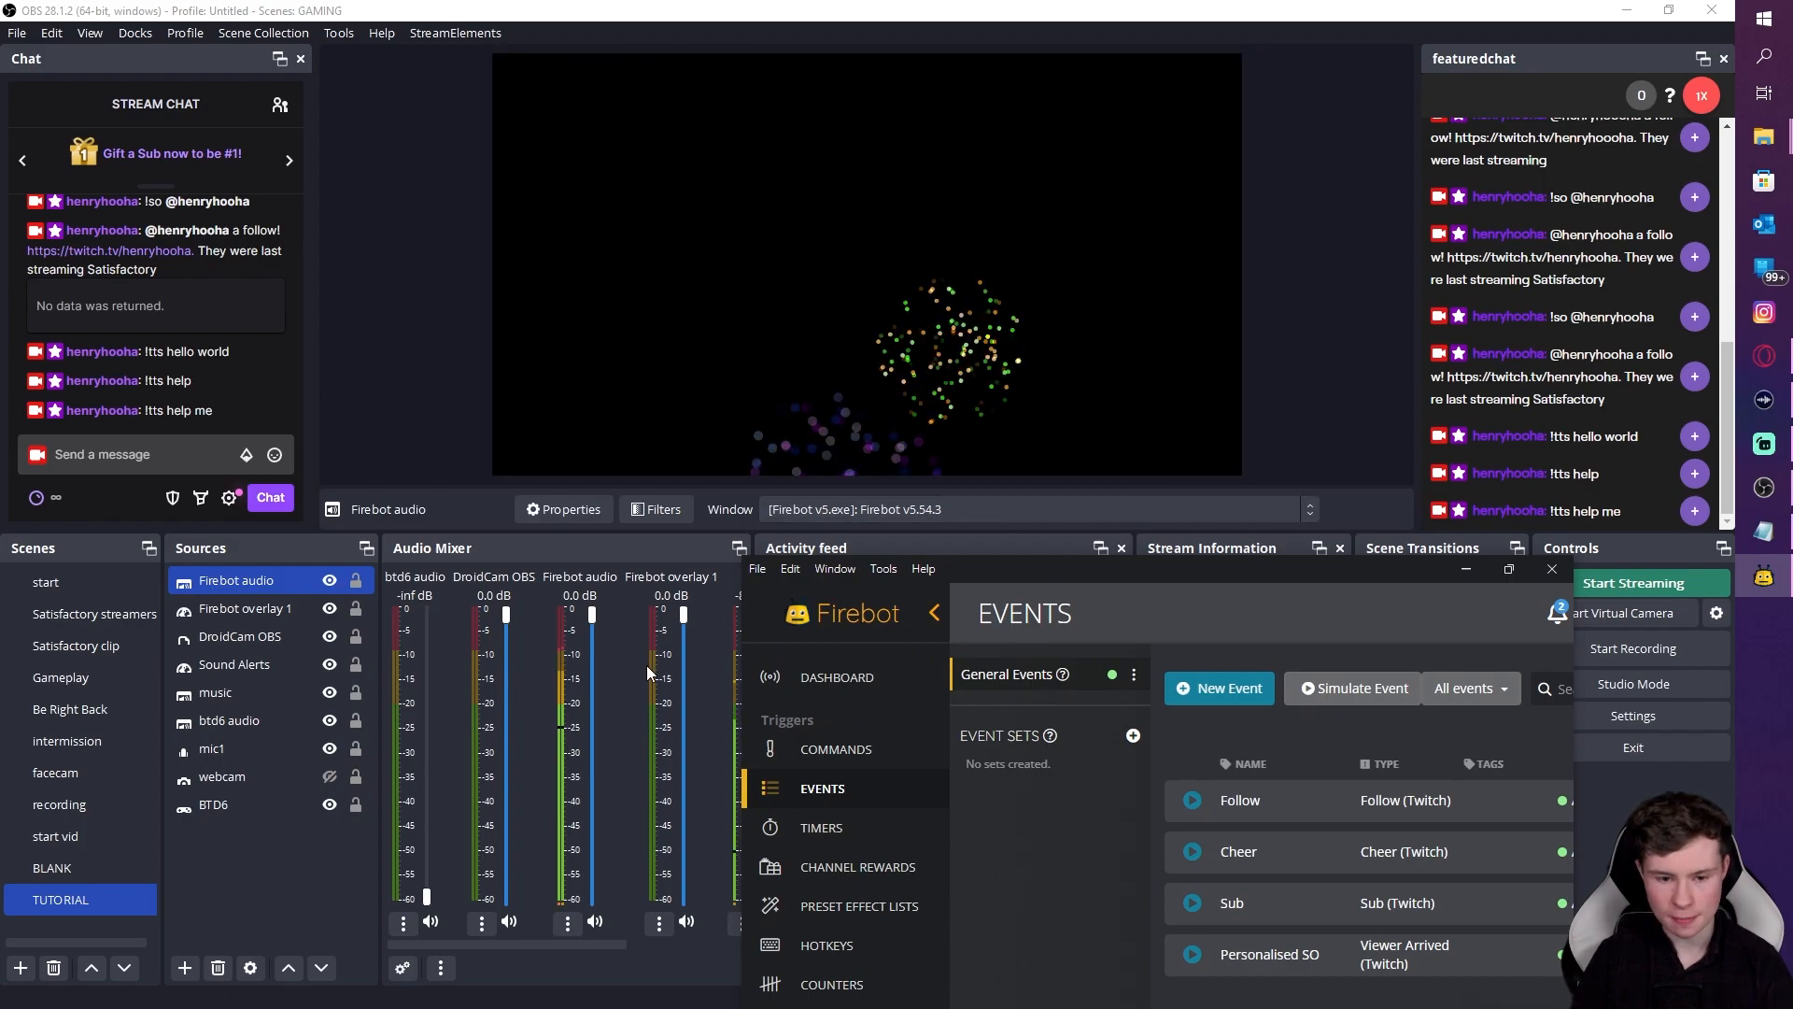
pyautogui.moveTo(592, 612); pyautogui.dragTo(591, 719)
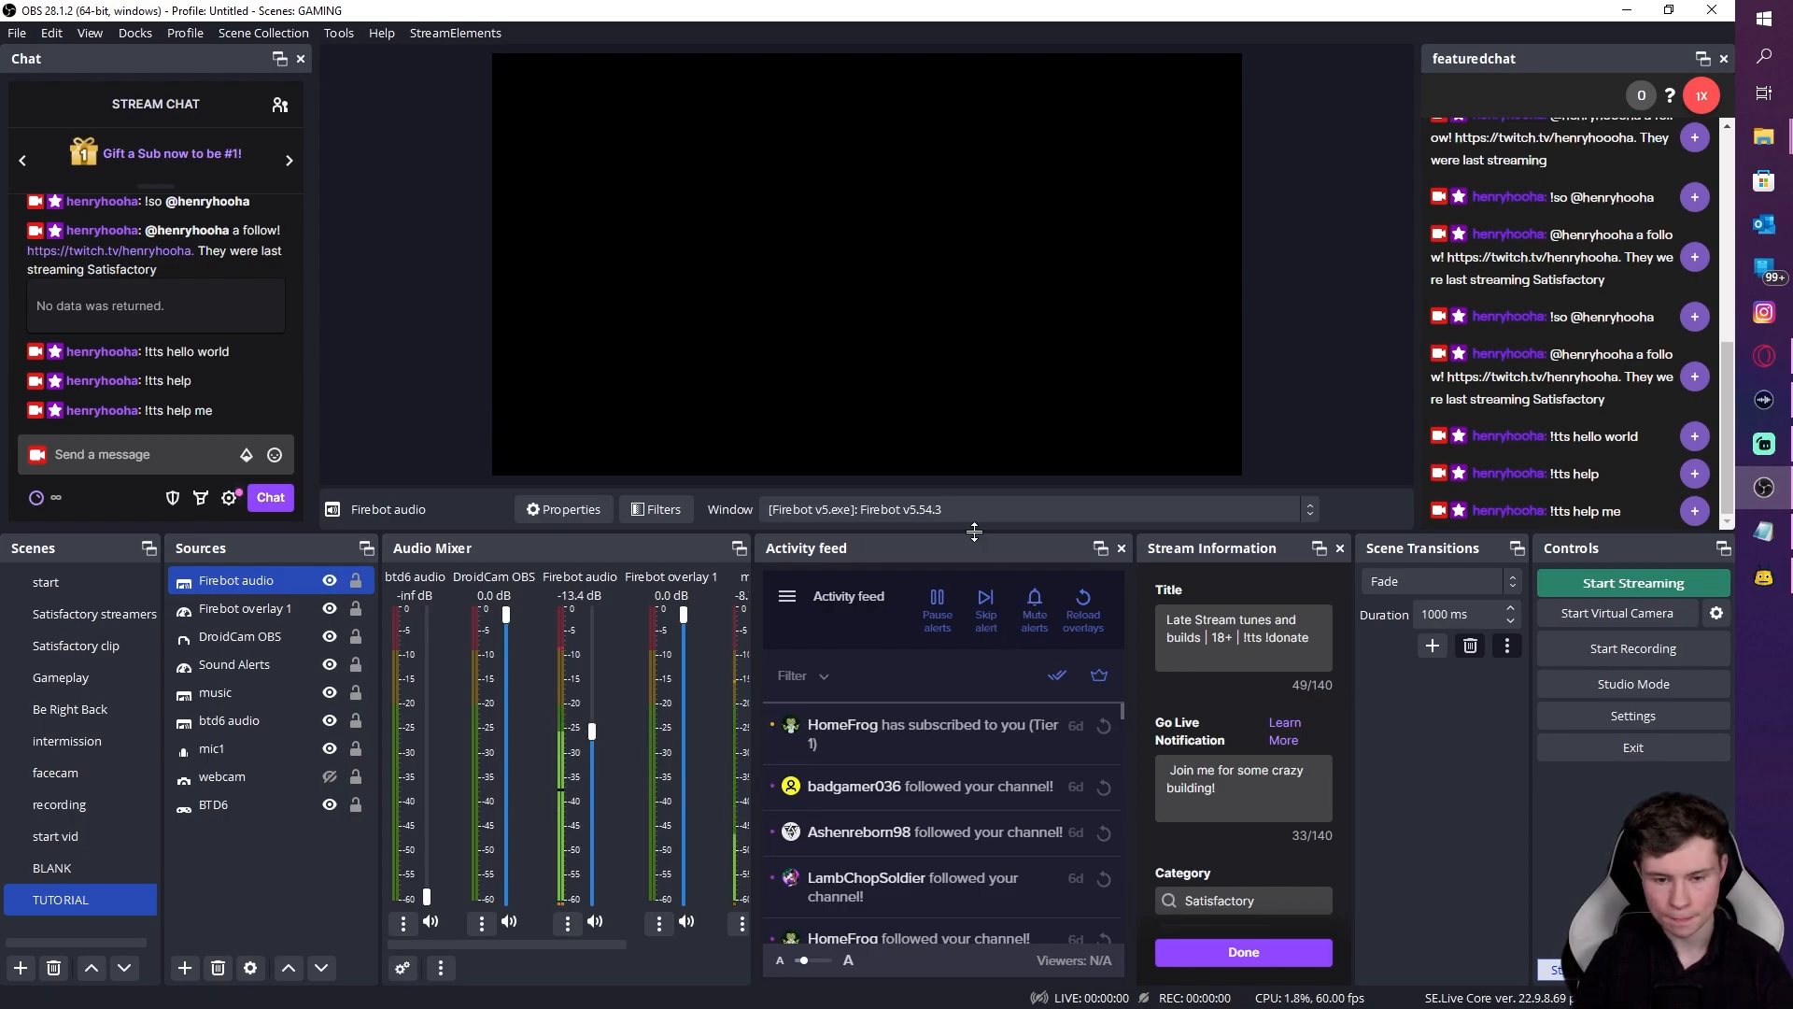
# Step: Bring the Events window back, test-fire the Sub alert, and widen the window to show all columns
pyautogui.moveTo(1766, 579)
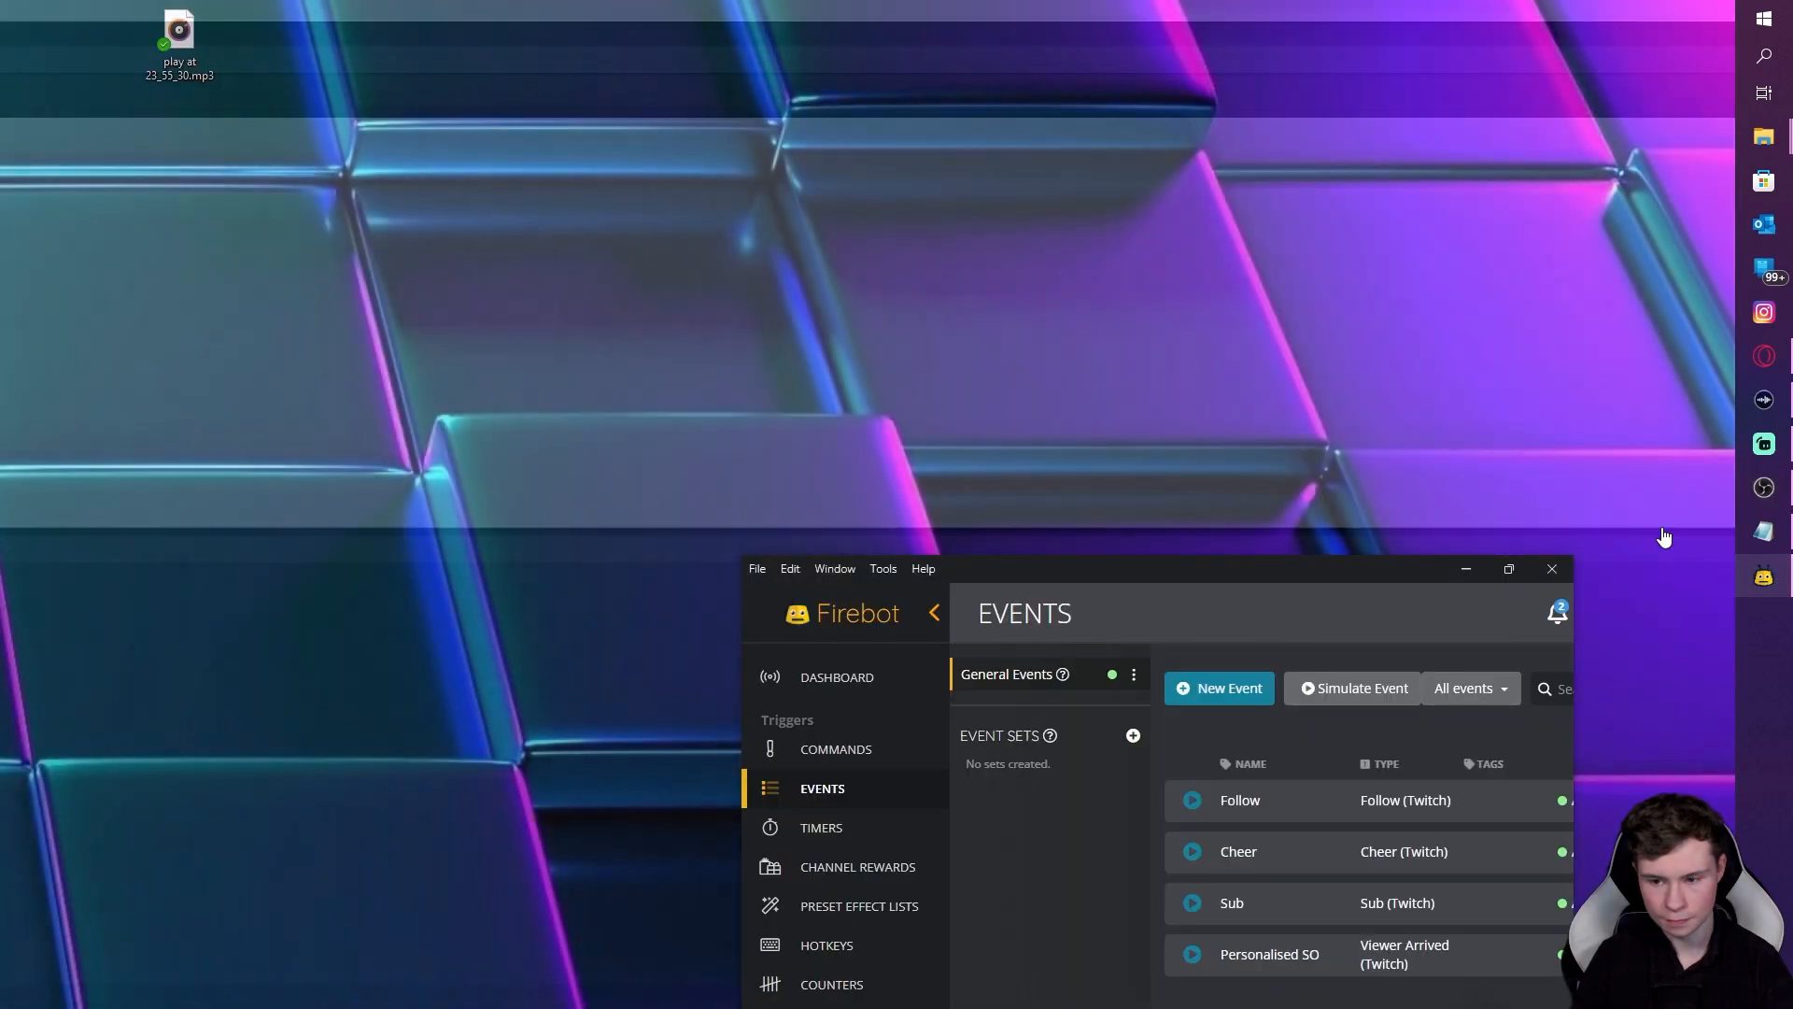
pyautogui.click(1661, 533)
pyautogui.moveTo(1300, 574); pyautogui.dragTo(1315, 518)
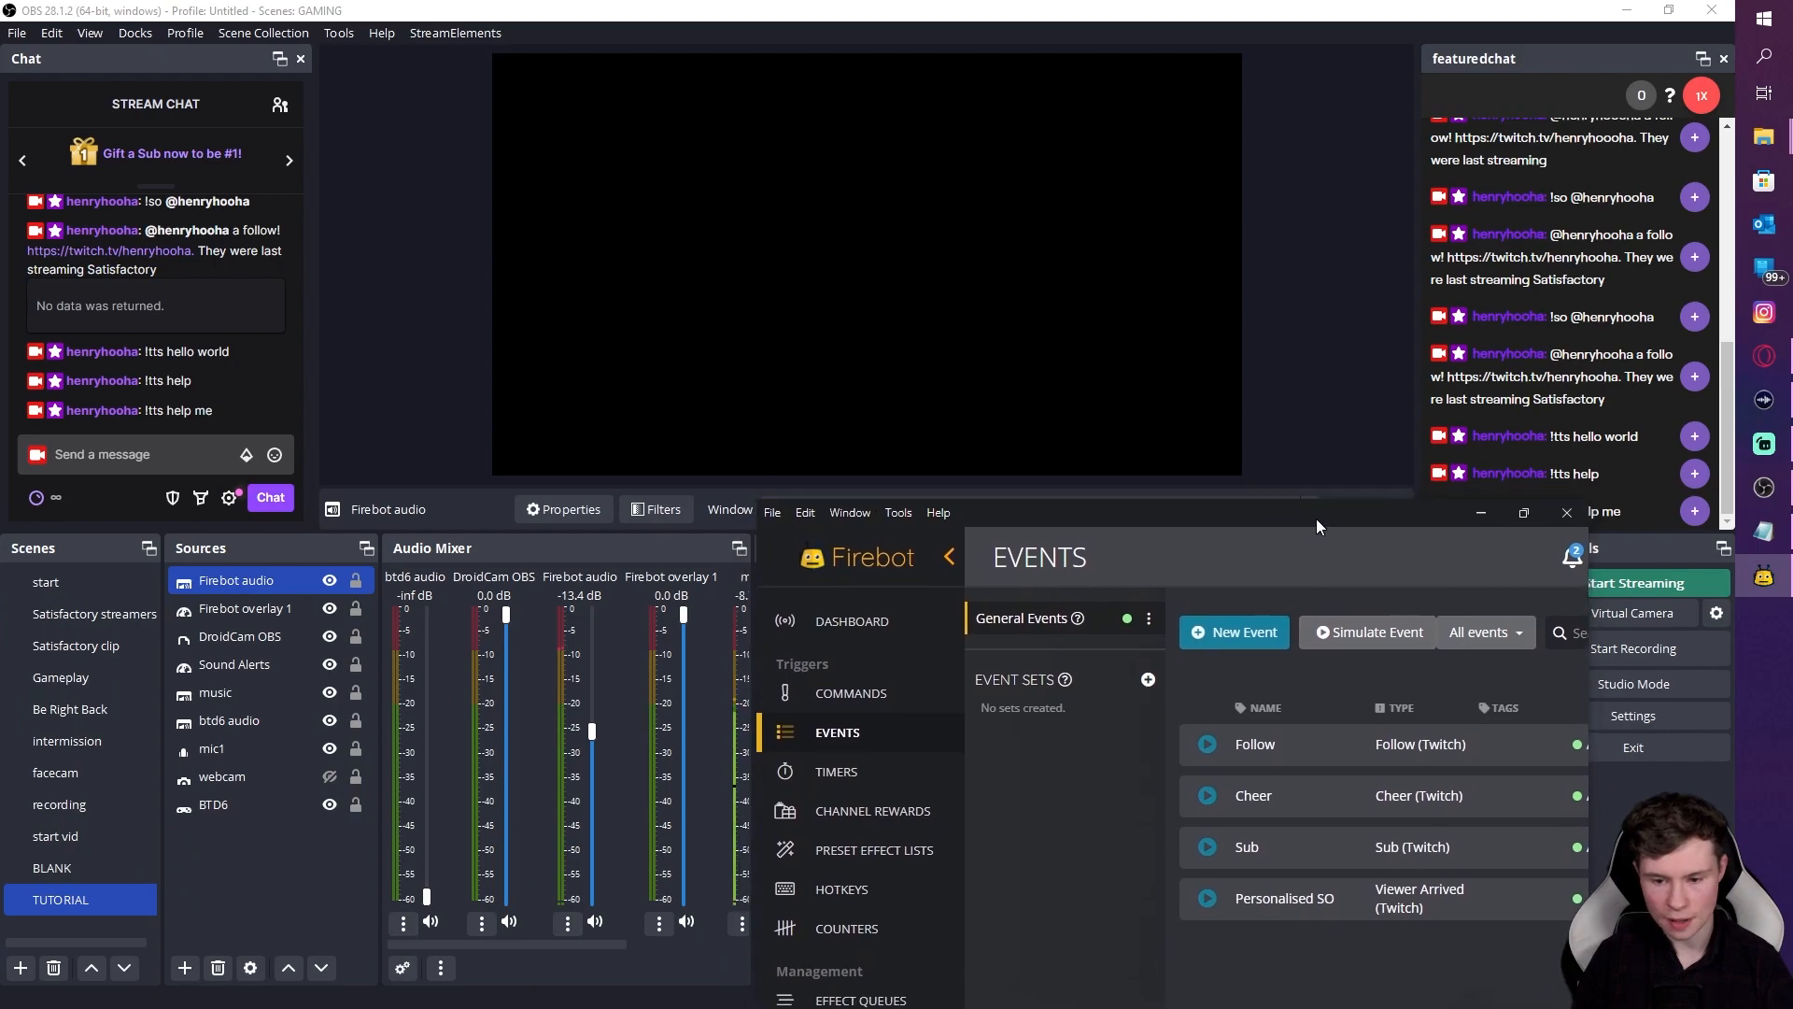
pyautogui.click(1208, 847)
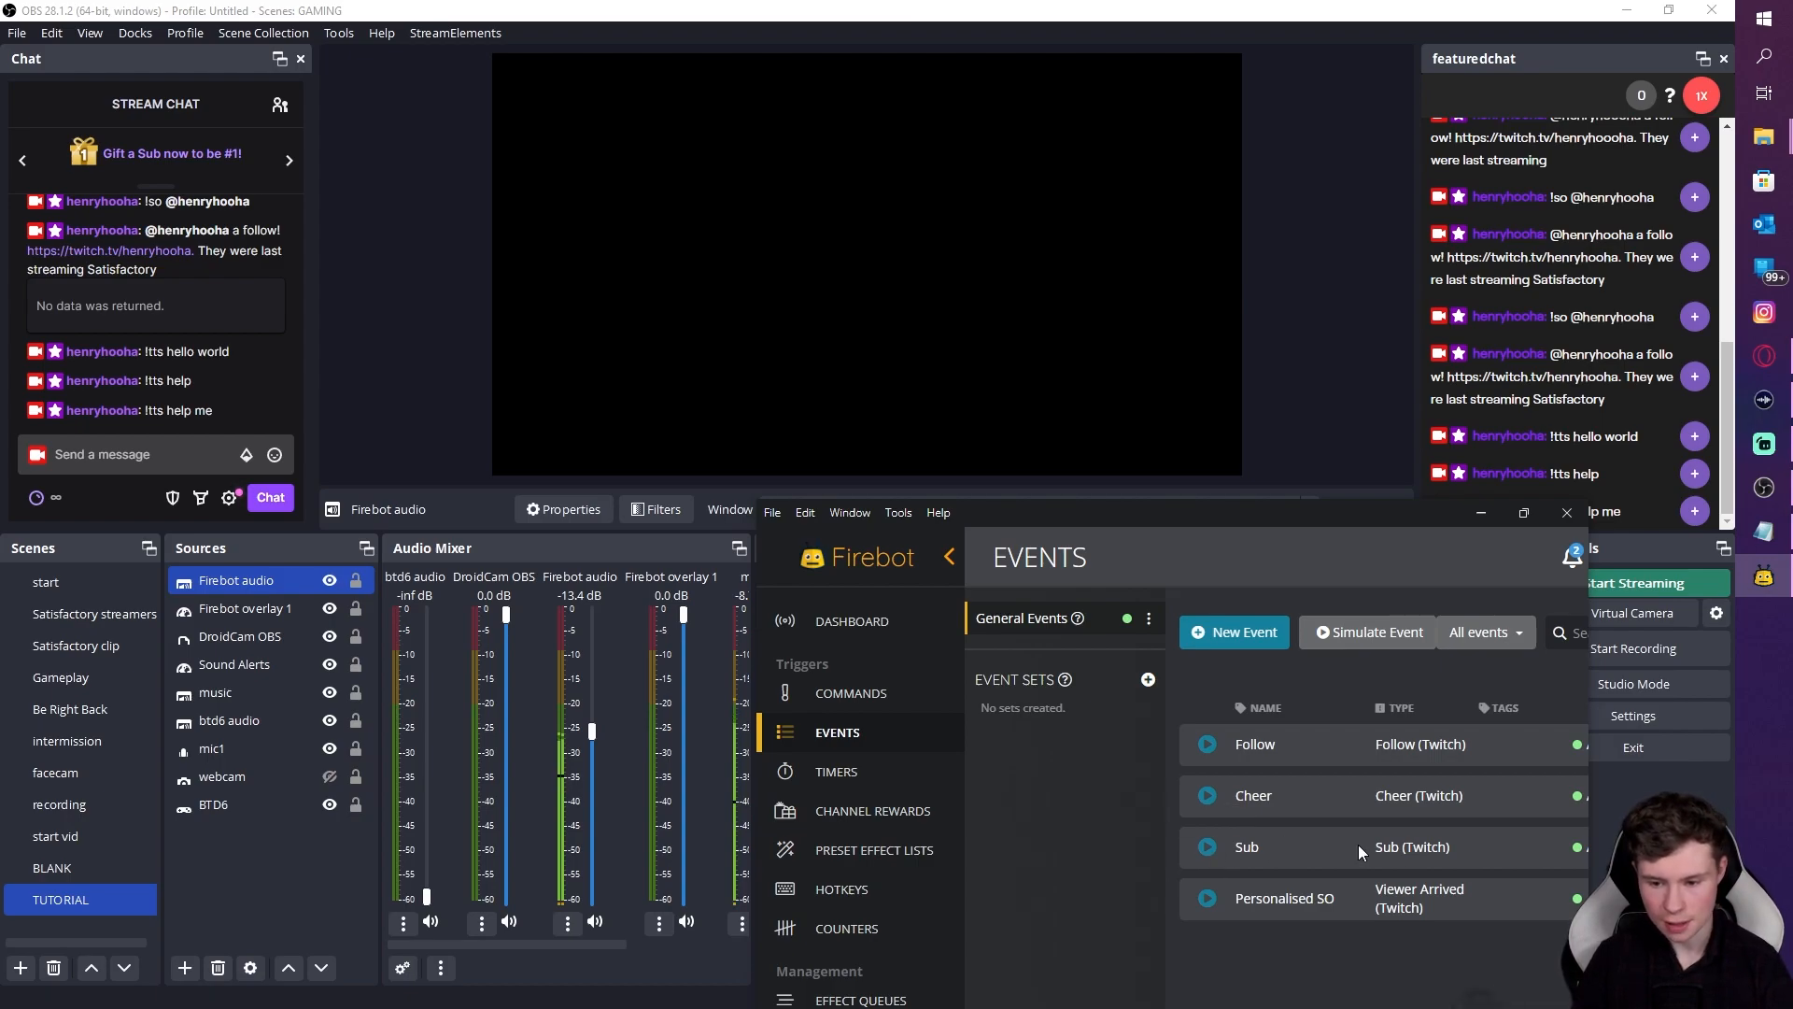
pyautogui.moveTo(1402, 512); pyautogui.dragTo(1281, 478)
pyautogui.moveTo(1462, 661); pyautogui.dragTo(1732, 661)
pyautogui.moveTo(1437, 487); pyautogui.dragTo(1212, 468)
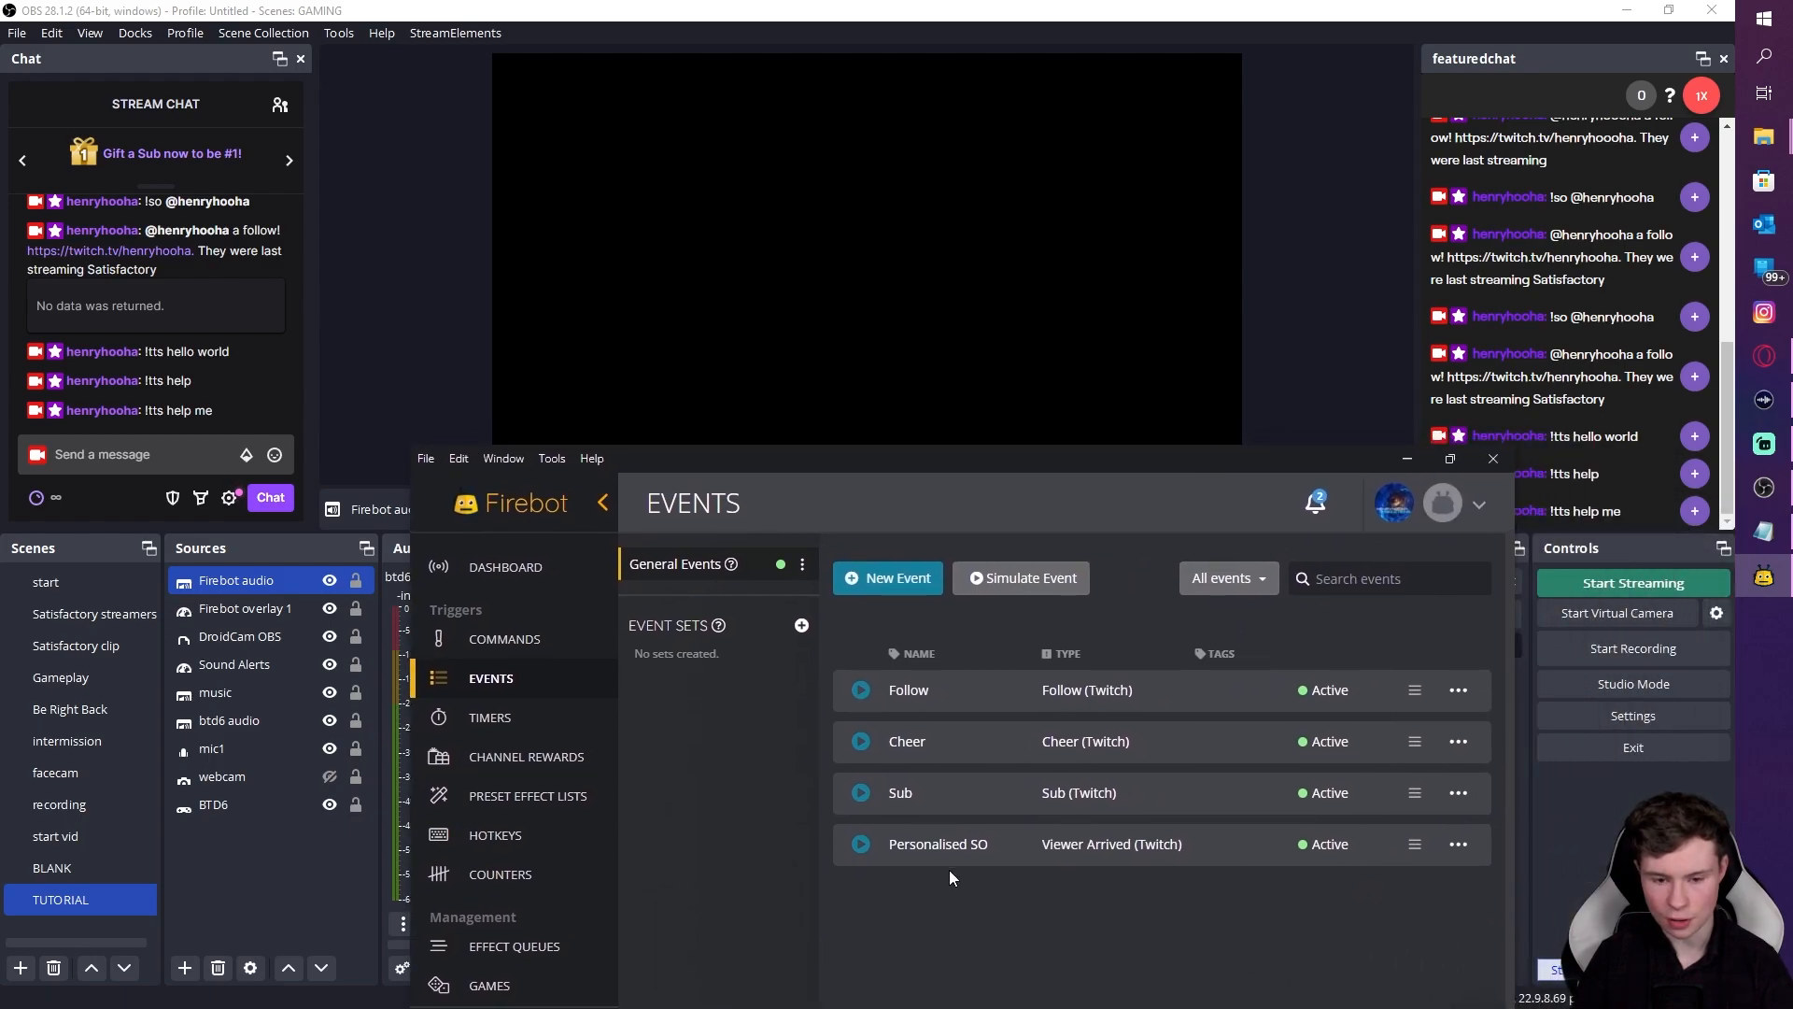
pyautogui.click(1459, 793)
pyautogui.click(1345, 813)
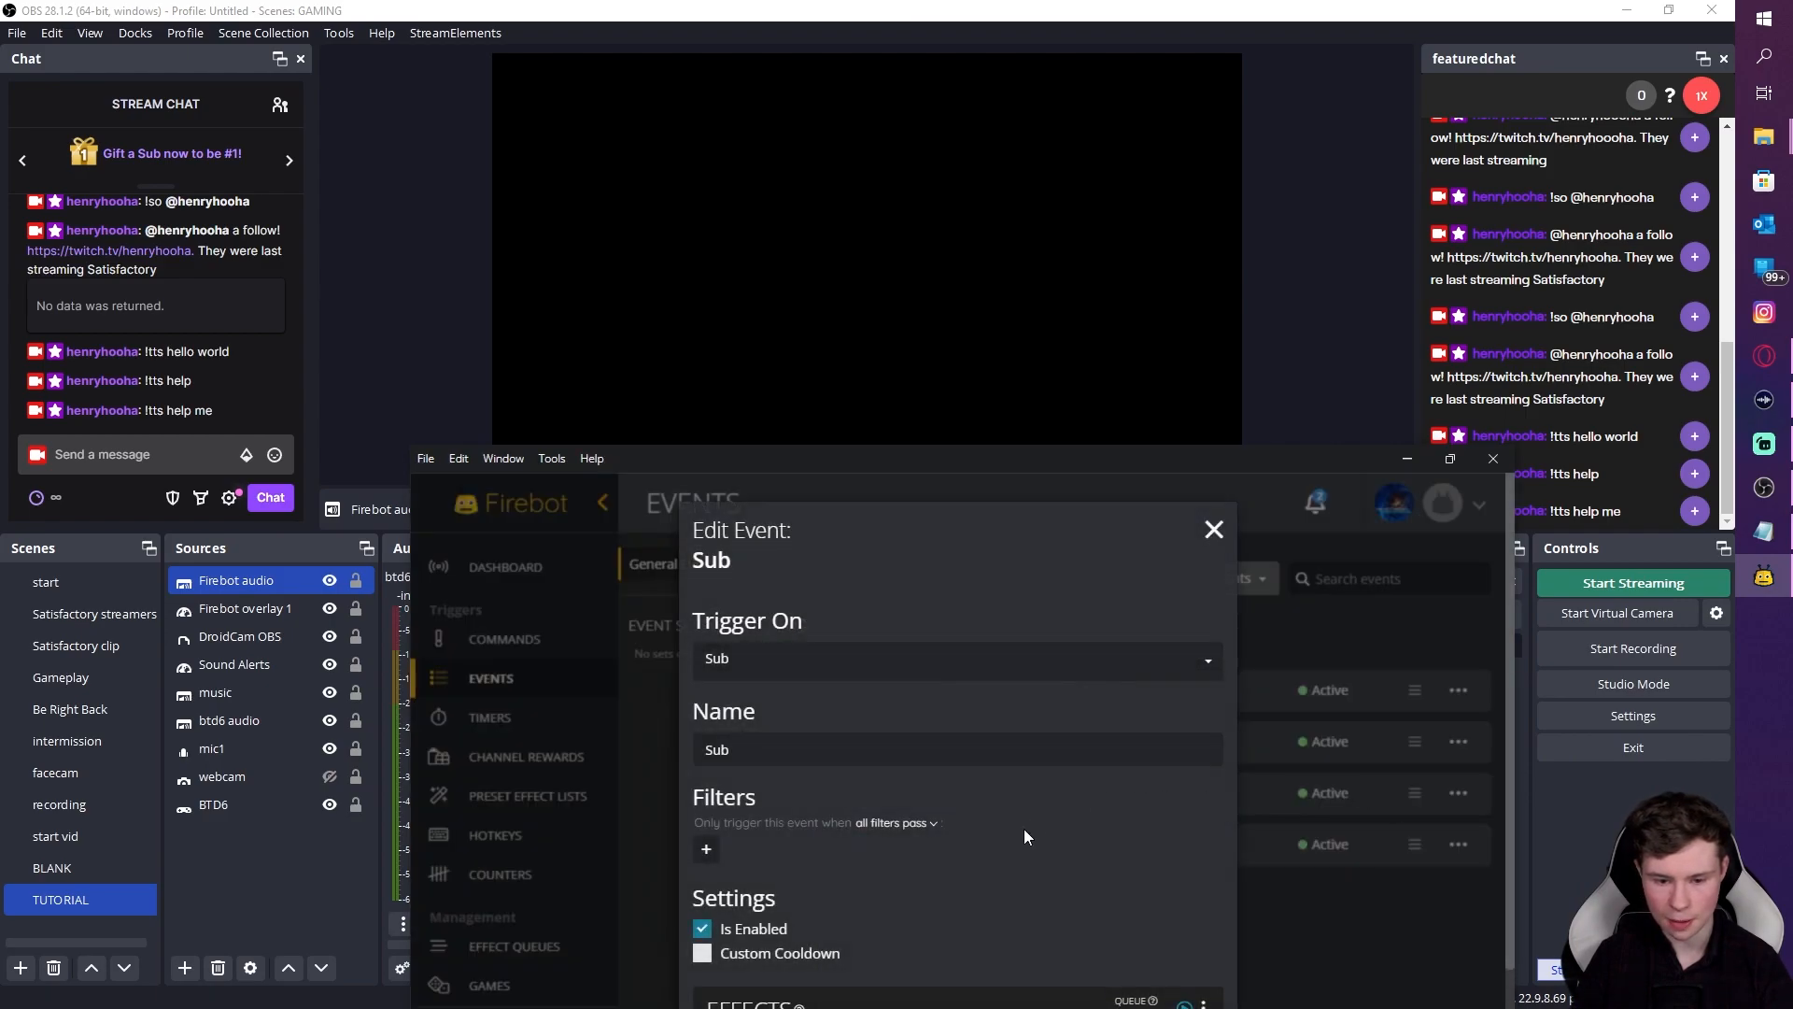
pyautogui.scroll(-2, 990, 840)
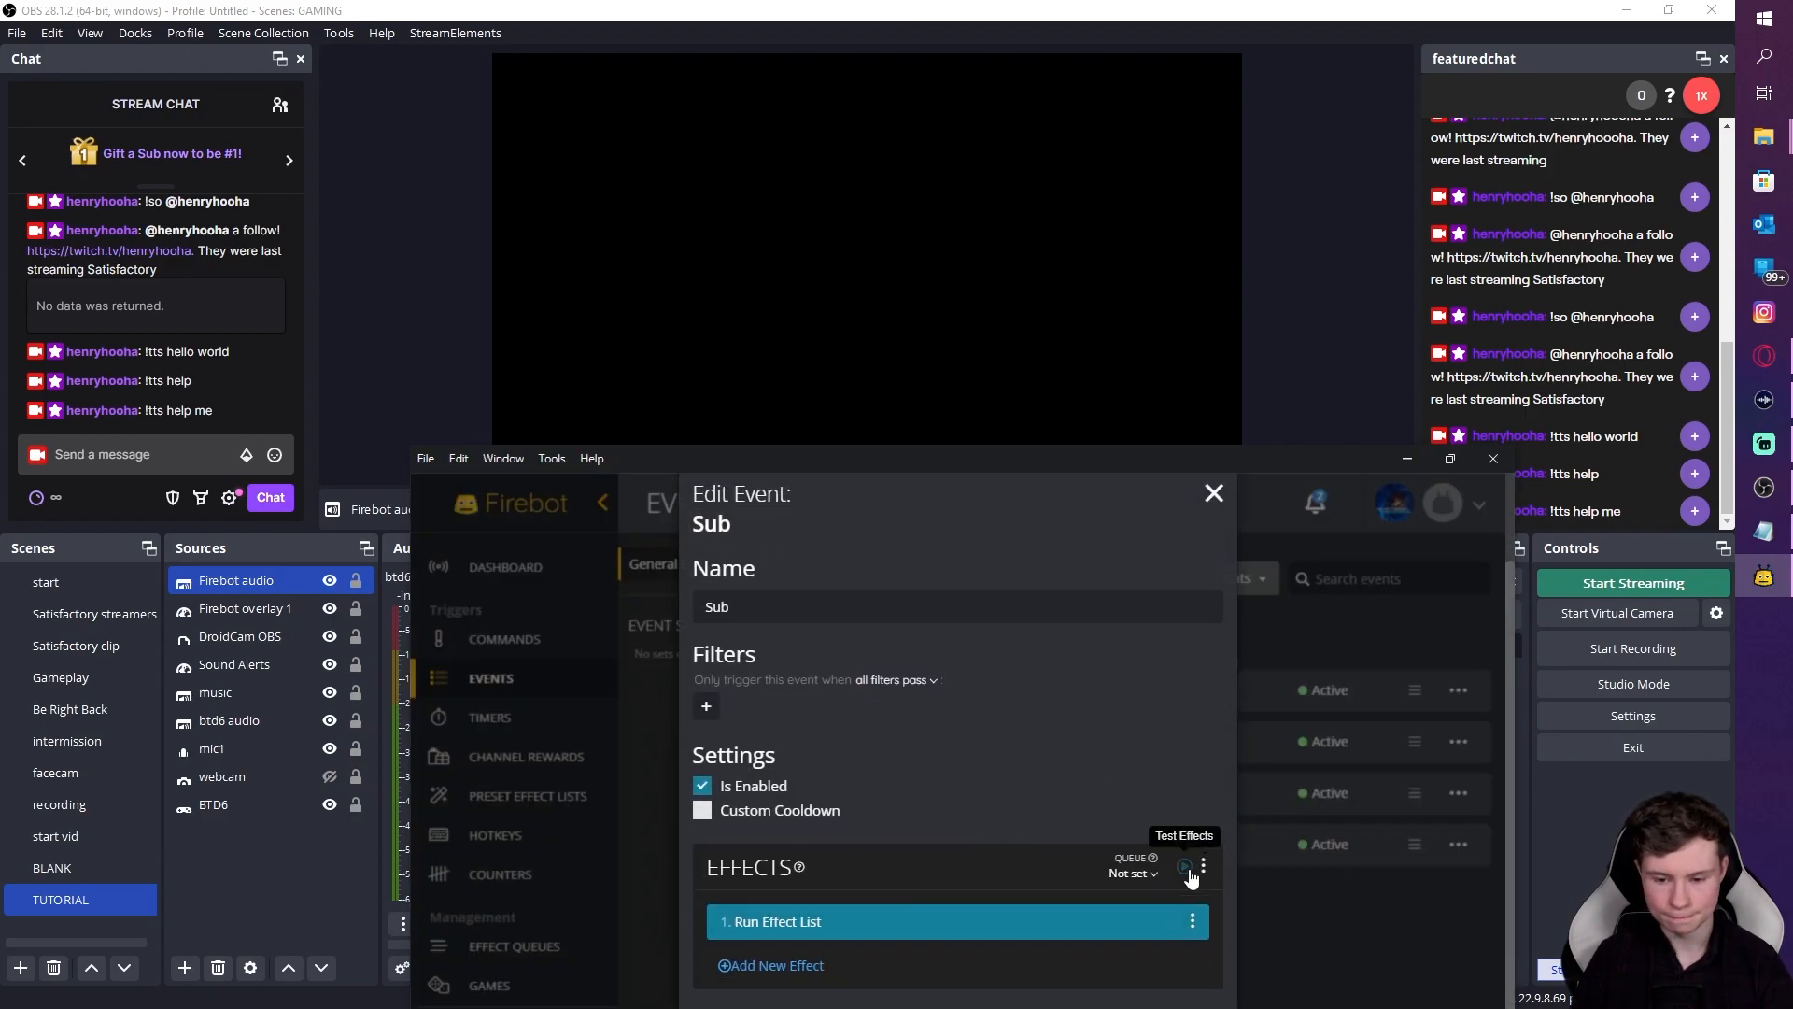
pyautogui.click(1211, 489)
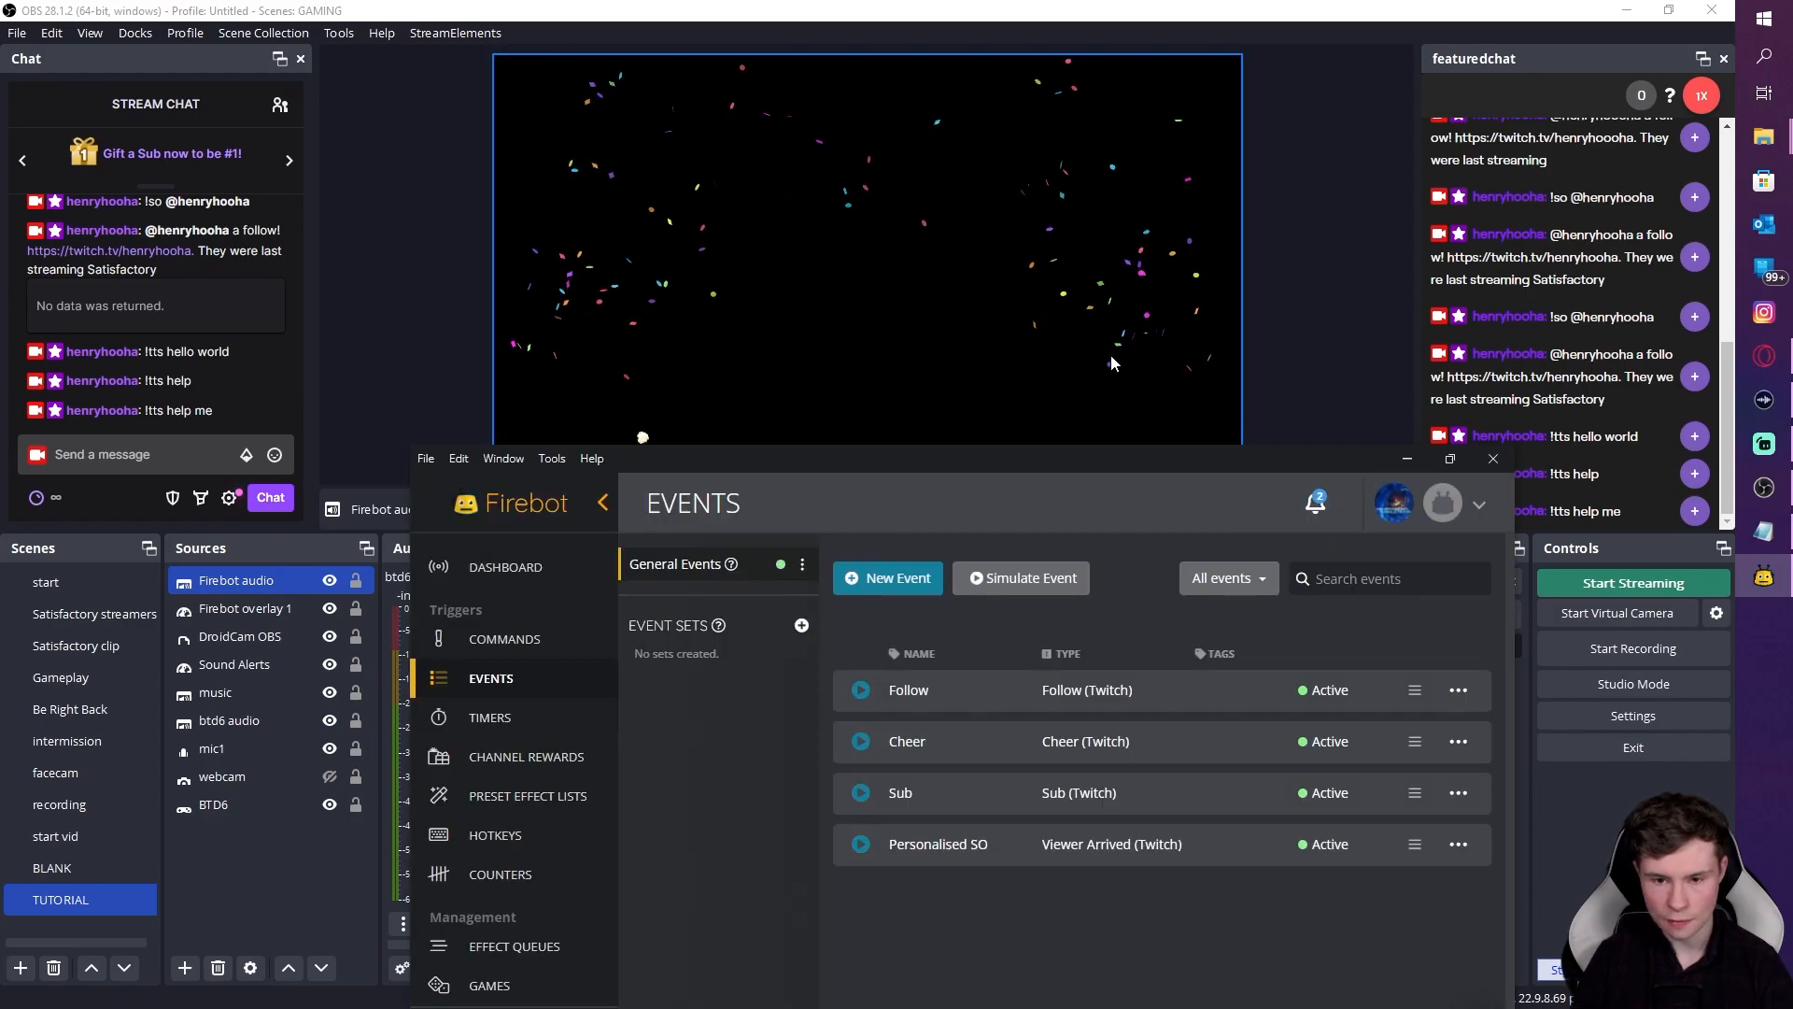
pyautogui.moveTo(1277, 452); pyautogui.dragTo(1247, 548)
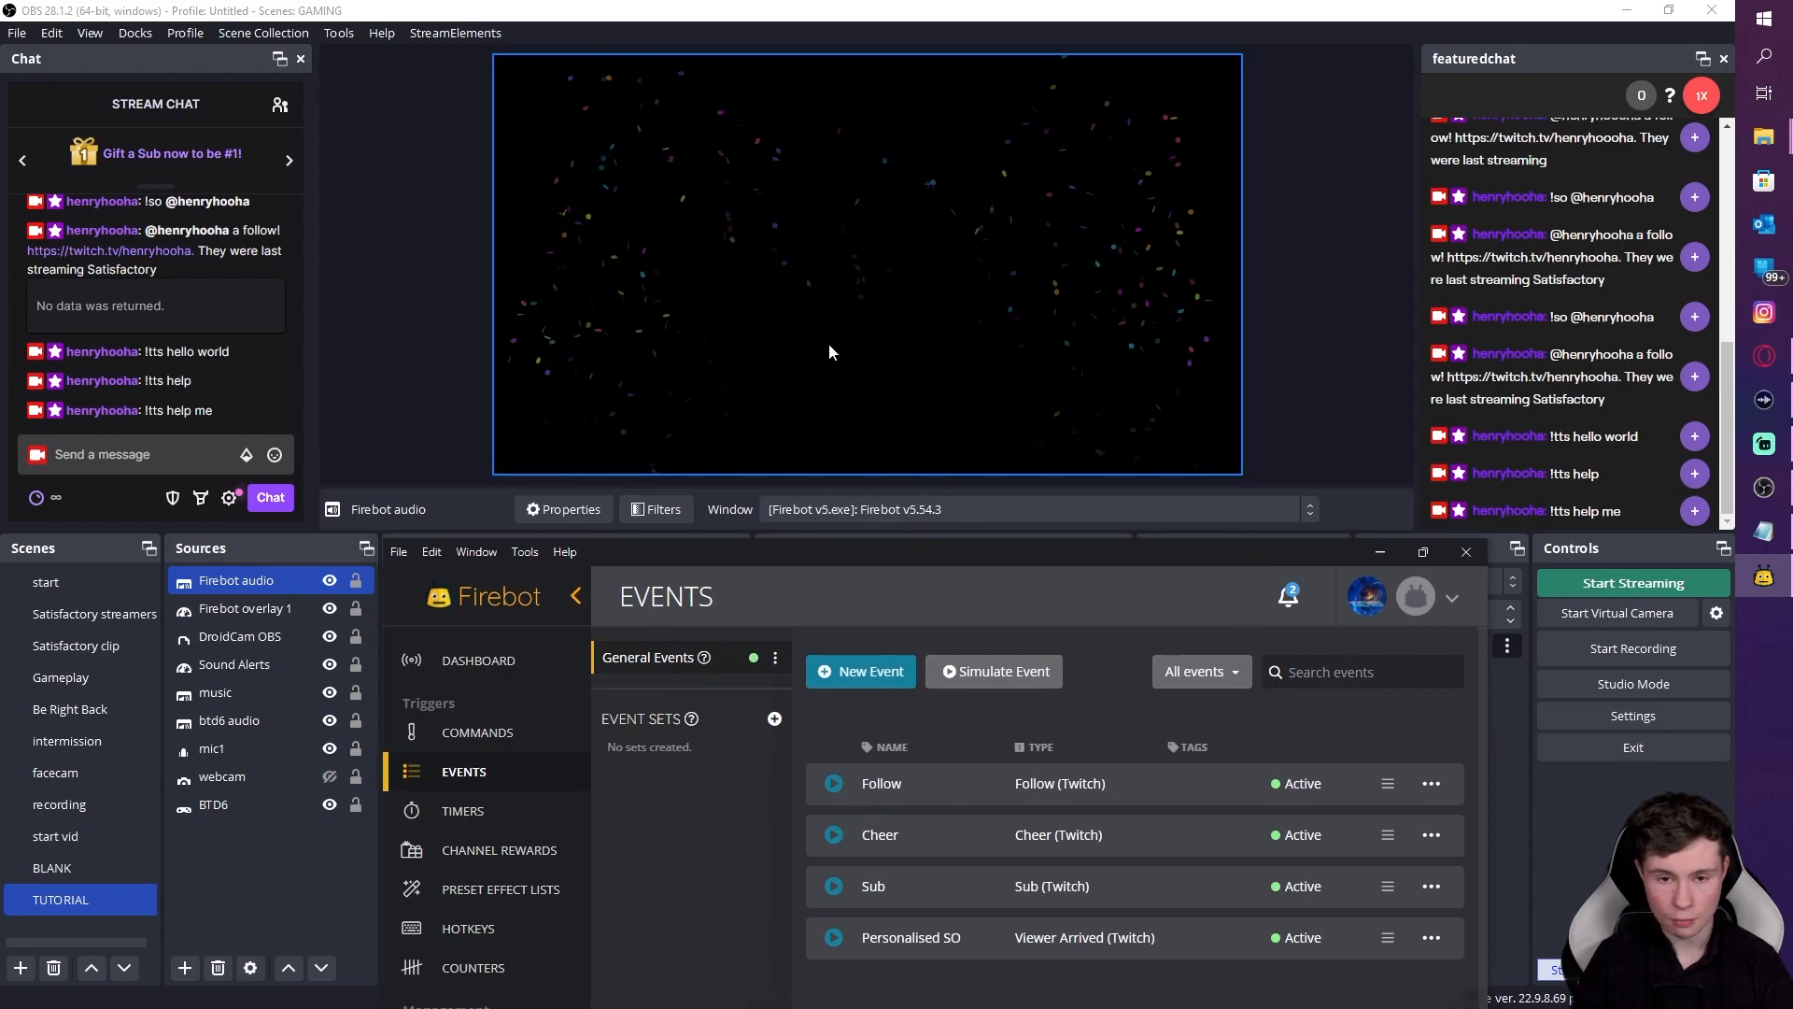
pyautogui.moveTo(838, 553); pyautogui.dragTo(1306, 544)
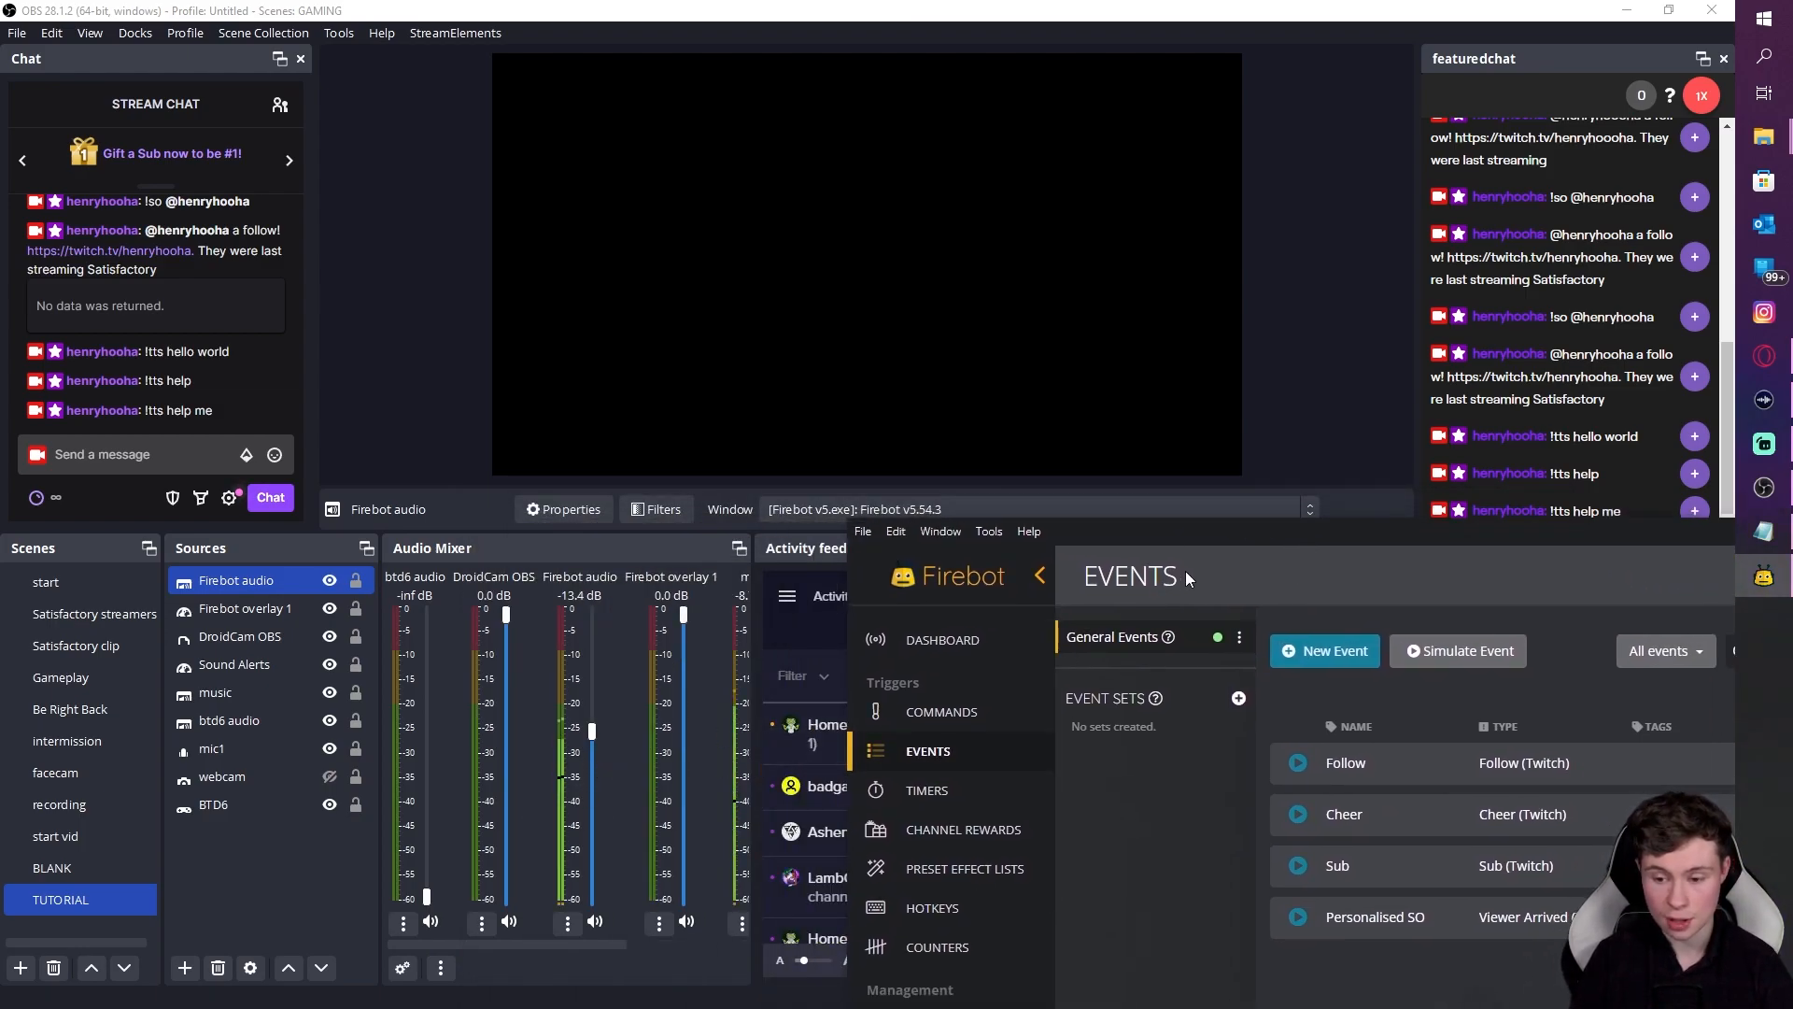
pyautogui.moveTo(1267, 528); pyautogui.dragTo(1075, 455)
pyautogui.moveTo(1192, 452); pyautogui.dragTo(1214, 517)
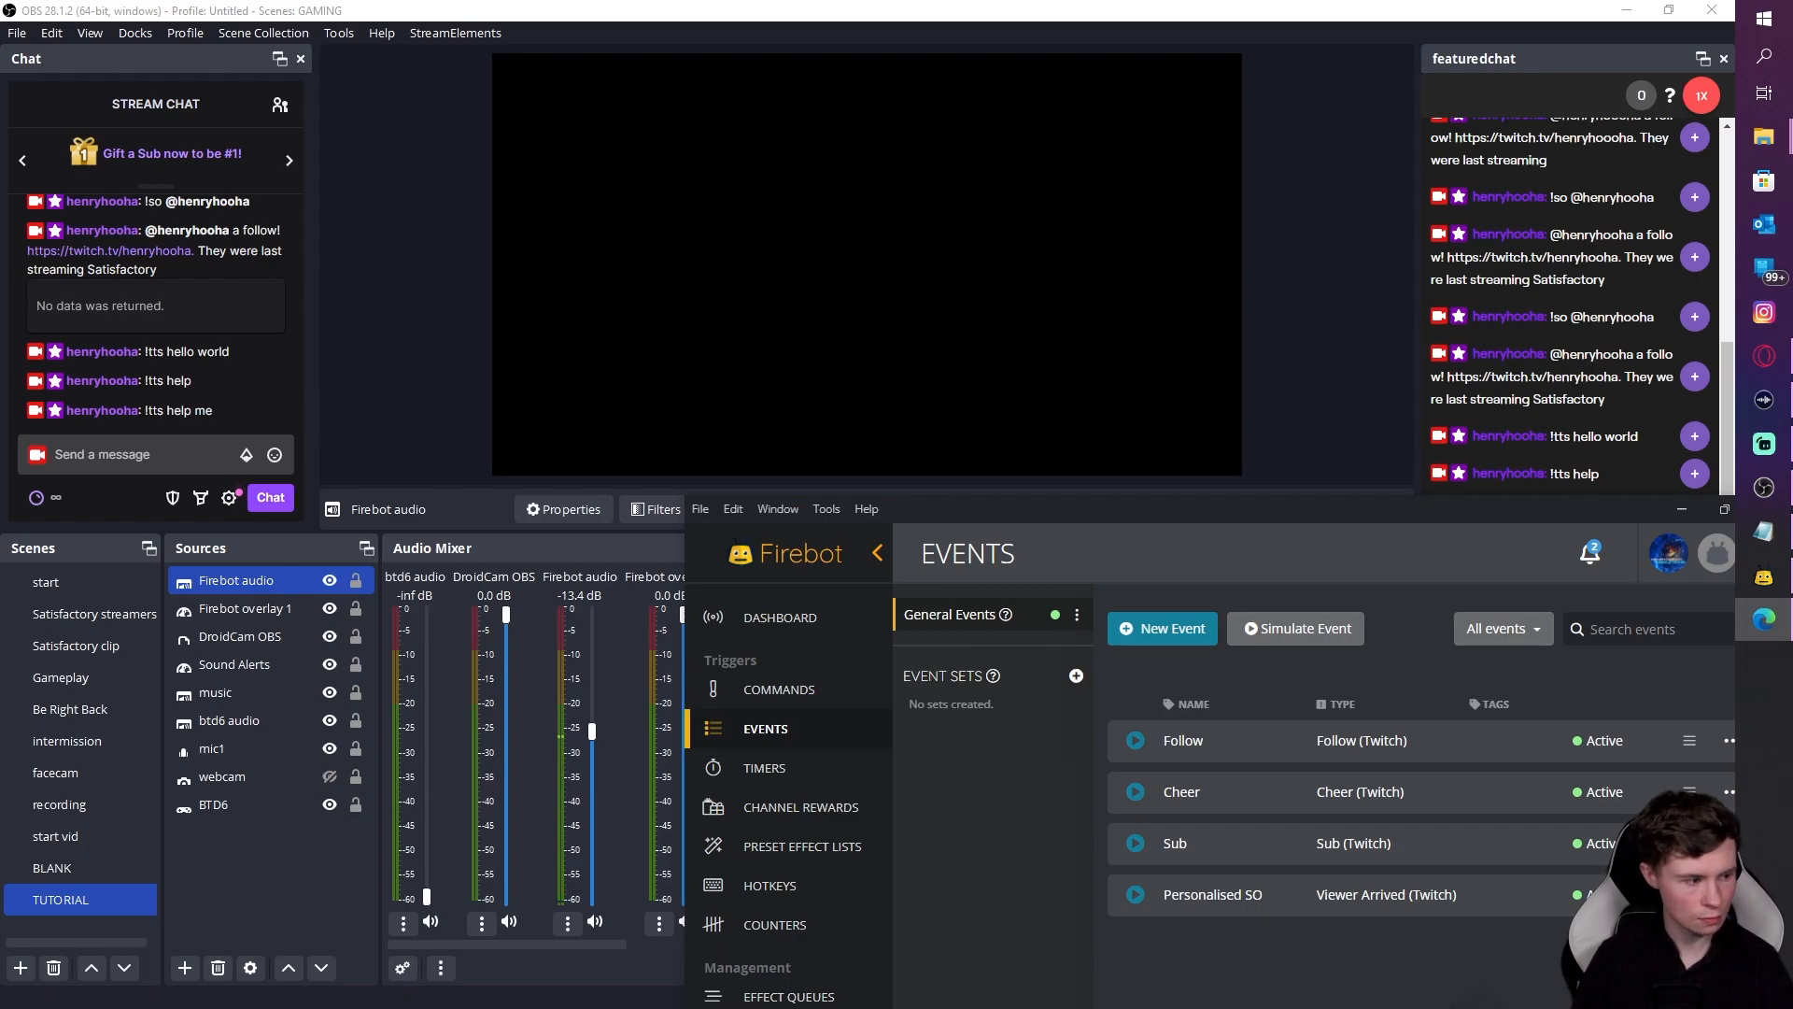
pyautogui.hotkey('alt', 'Tab')
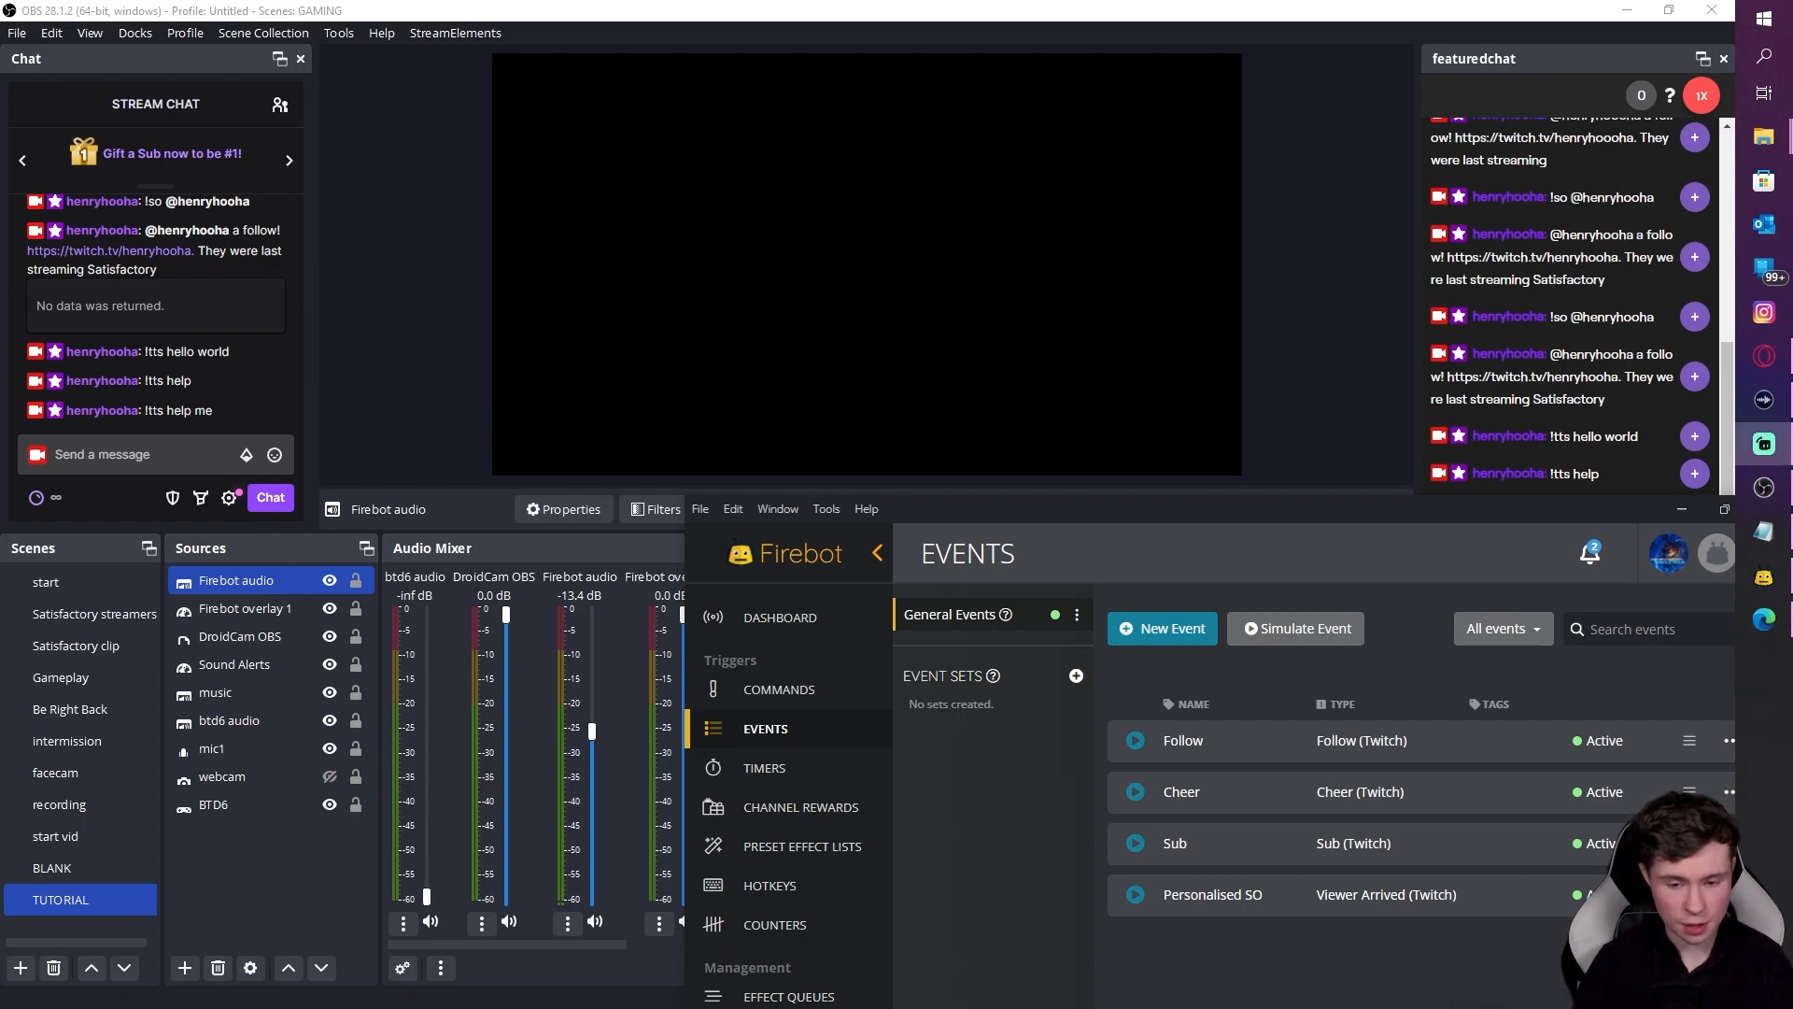
pyautogui.hotkey('alt', 'Tab')
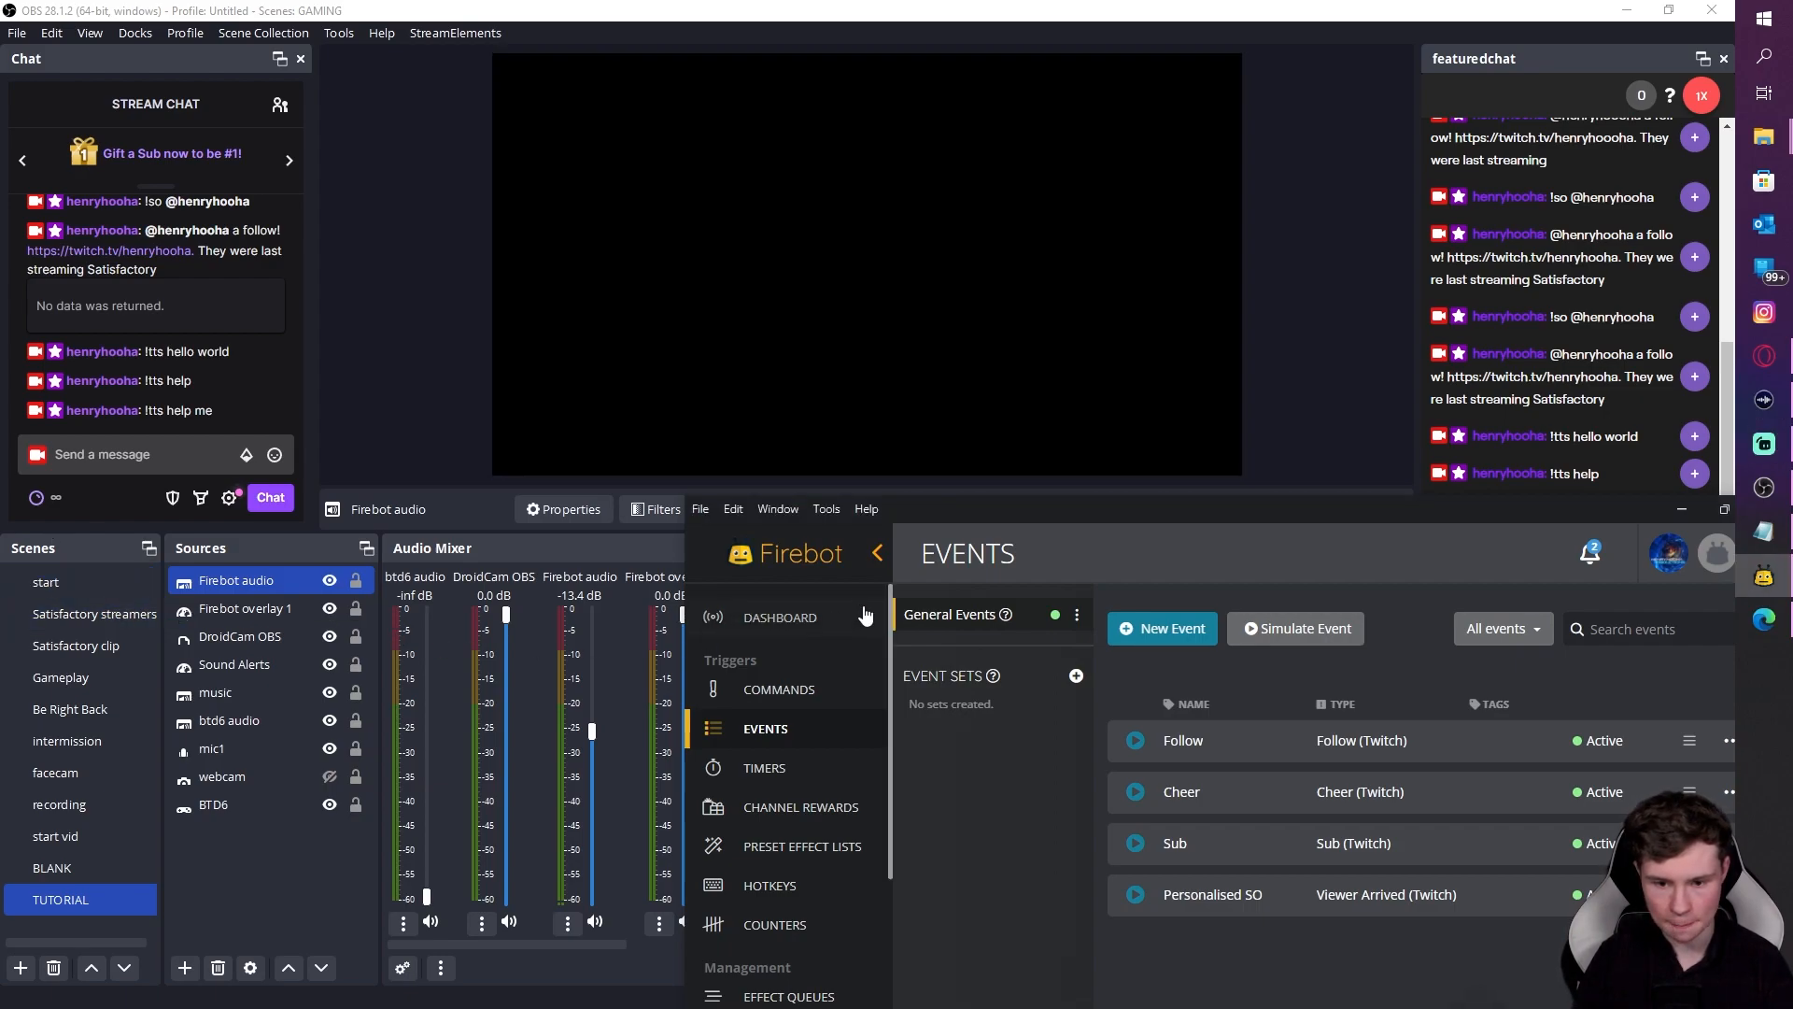
pyautogui.moveTo(980, 506); pyautogui.dragTo(948, 279)
pyautogui.scroll(-3, 736, 740)
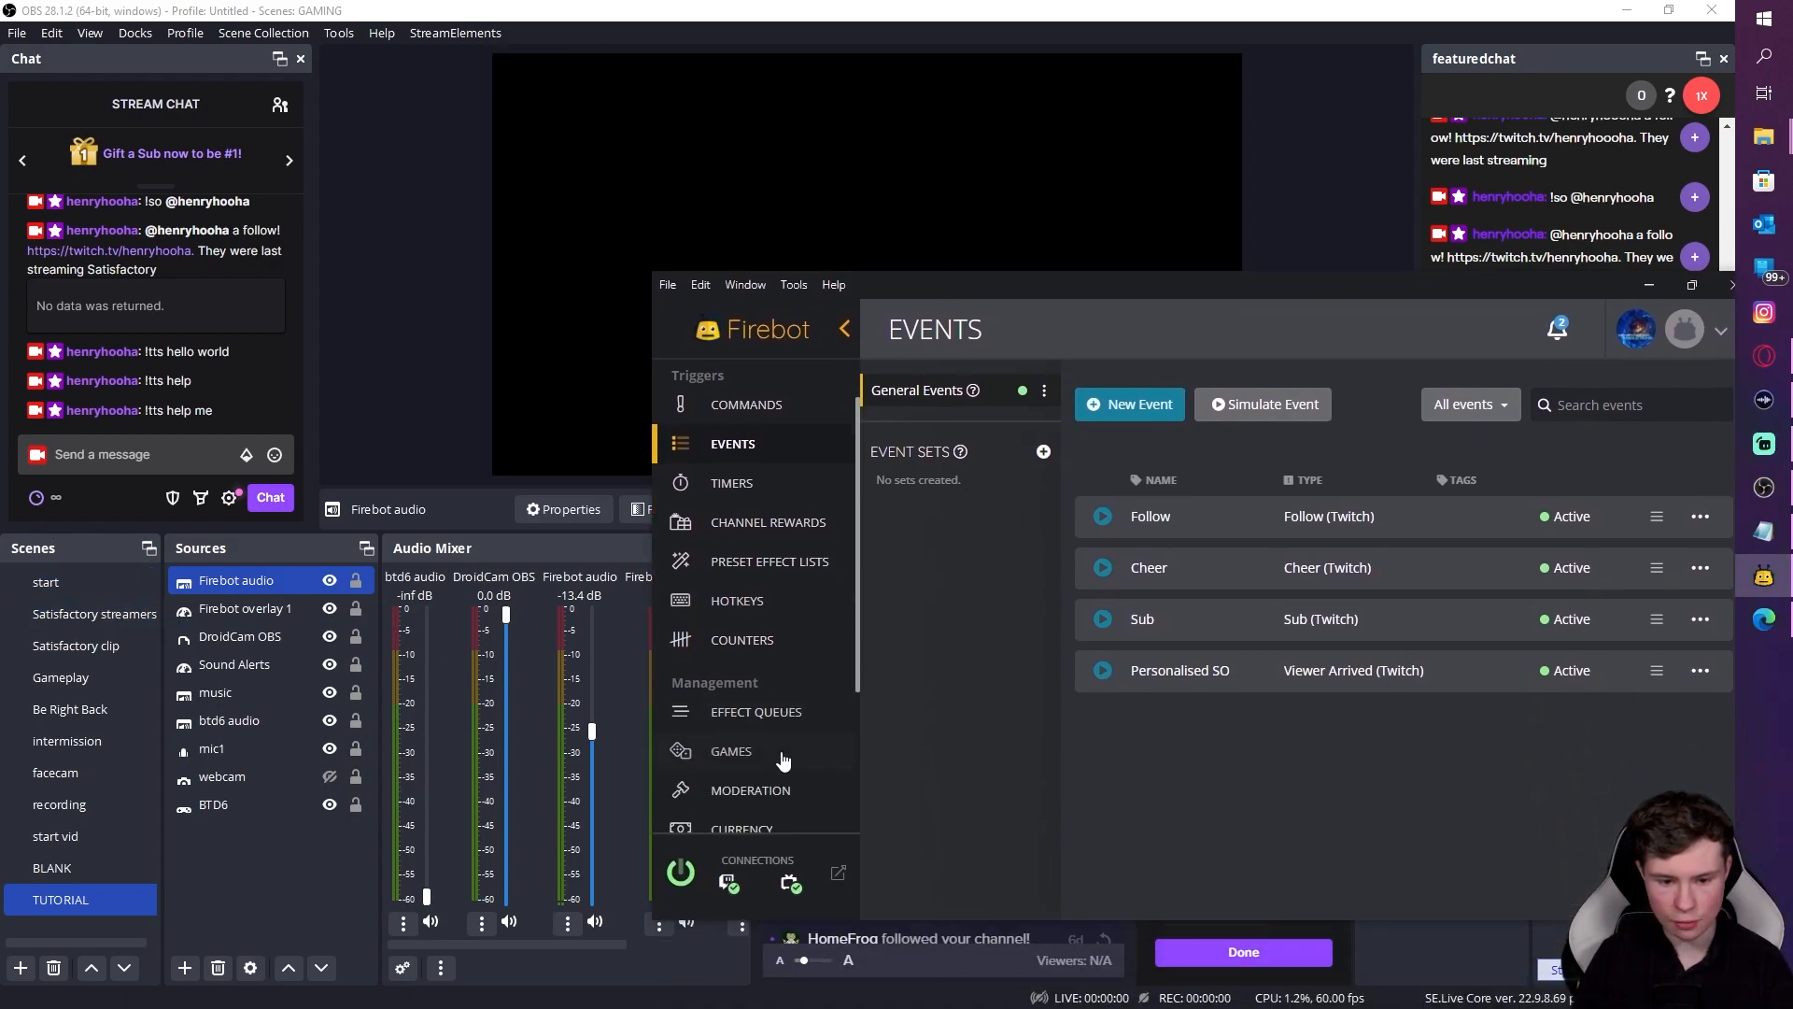
pyautogui.click(737, 729)
pyautogui.scroll(3, 793, 672)
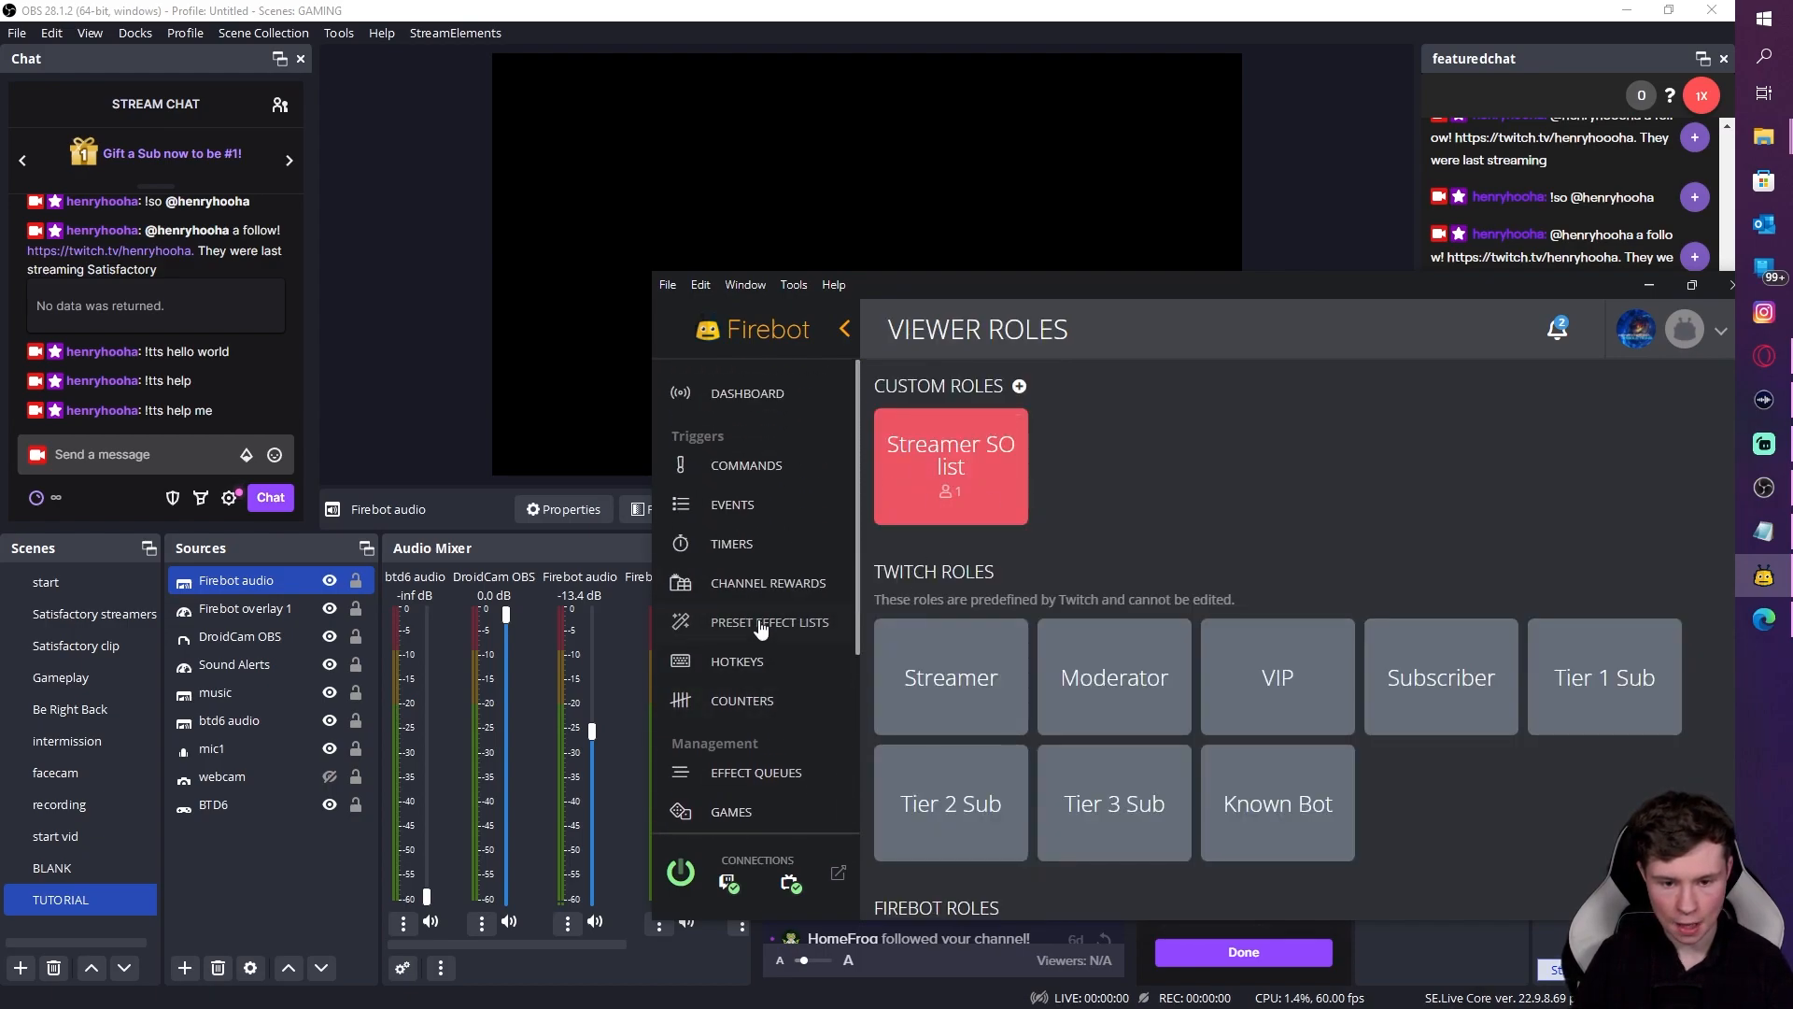
pyautogui.click(753, 509)
pyautogui.click(1701, 671)
pyautogui.click(1578, 693)
pyautogui.scroll(-1, 1123, 712)
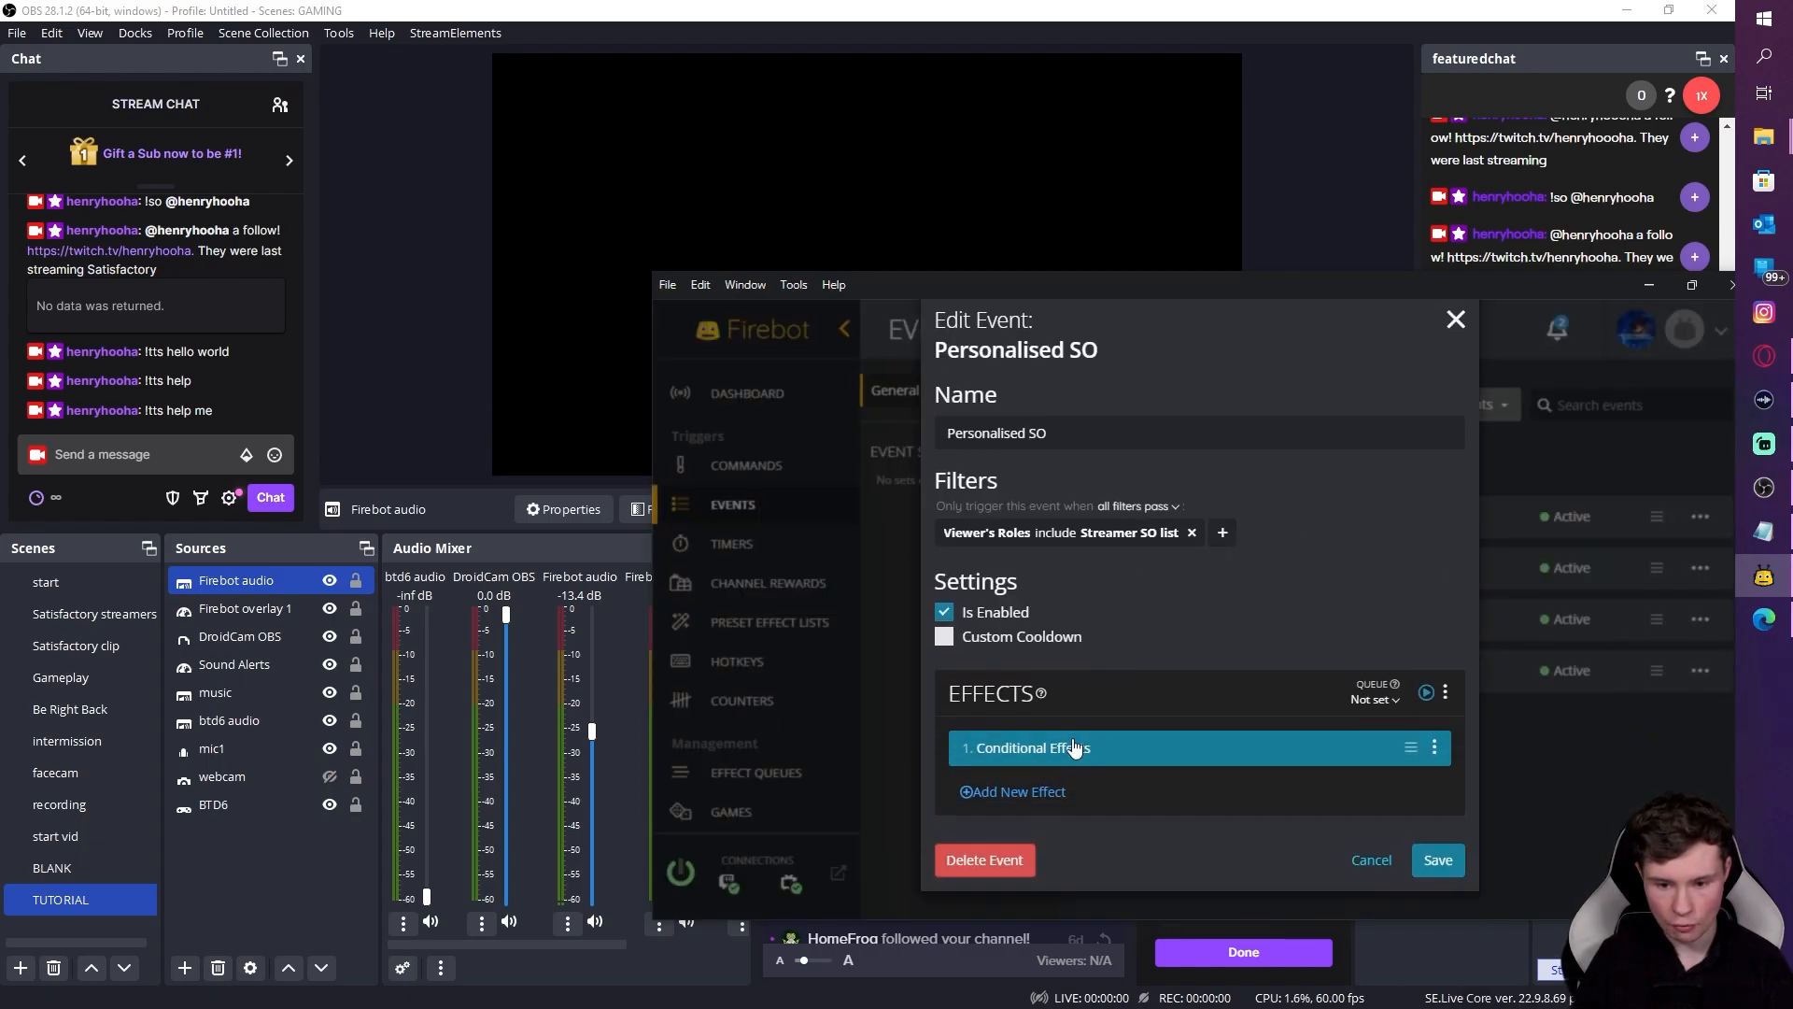
pyautogui.click(1069, 747)
pyautogui.click(1150, 505)
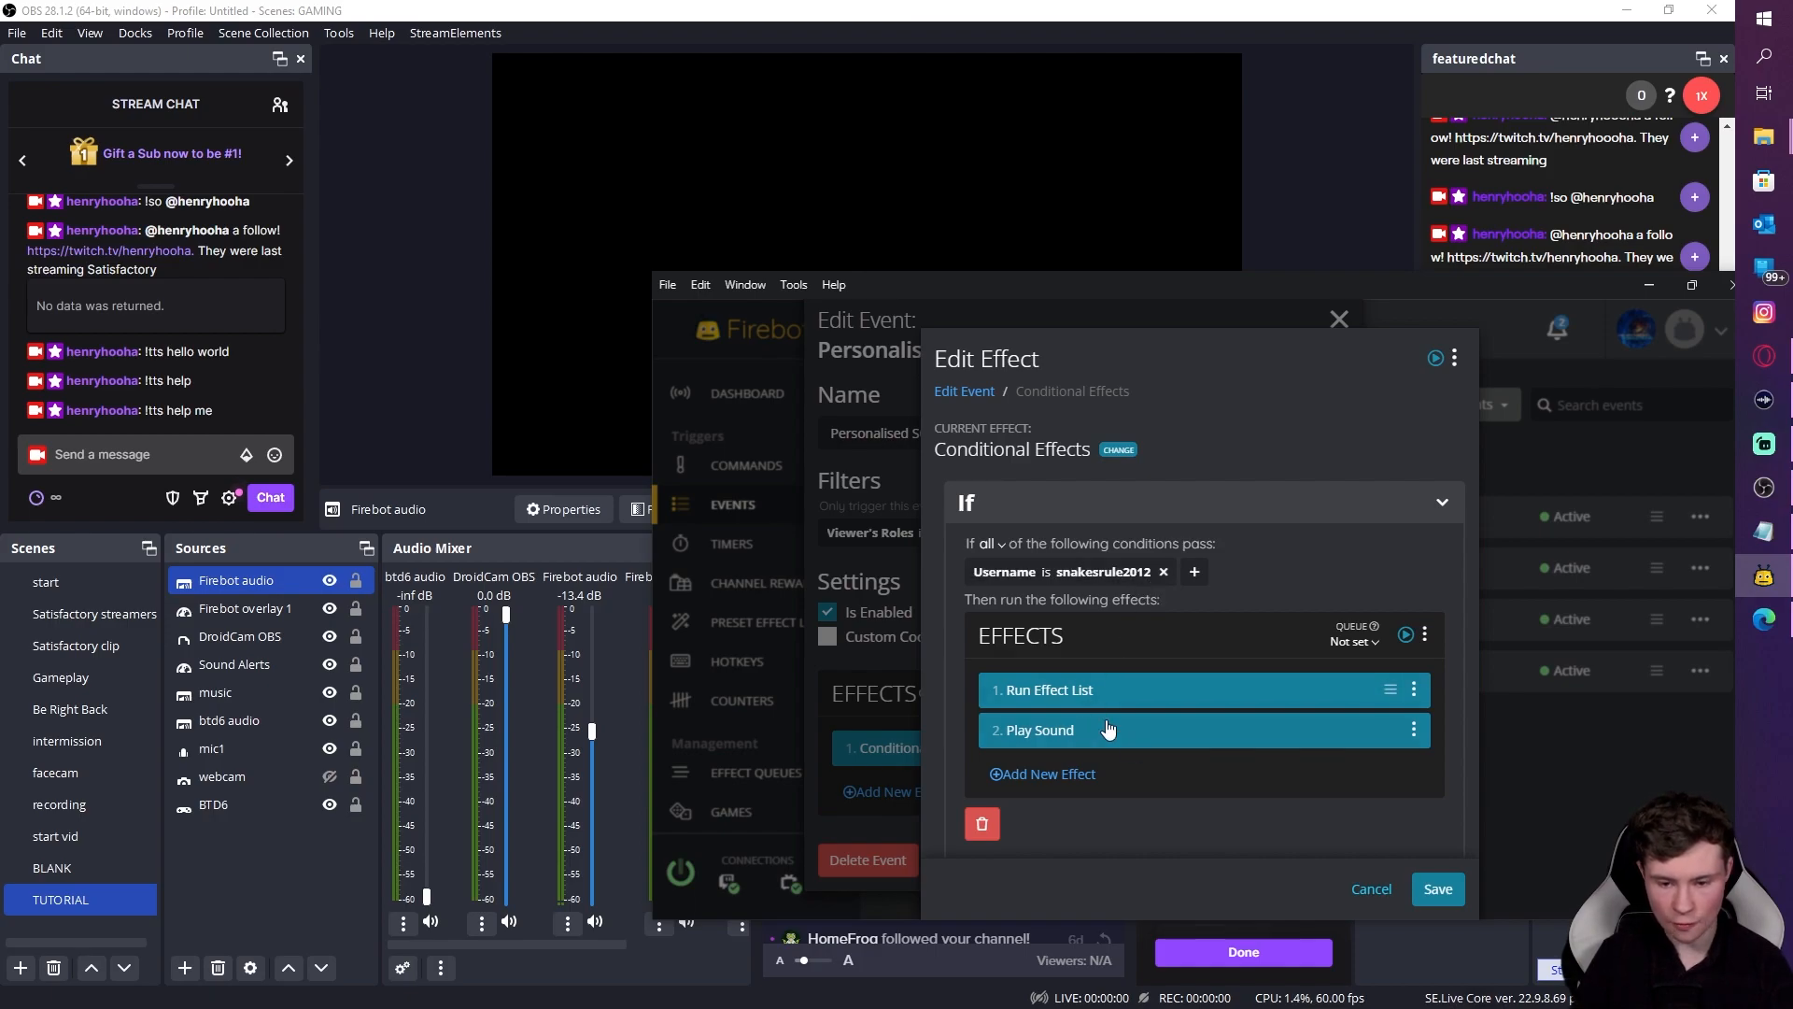
pyautogui.click(1437, 888)
pyautogui.click(1429, 857)
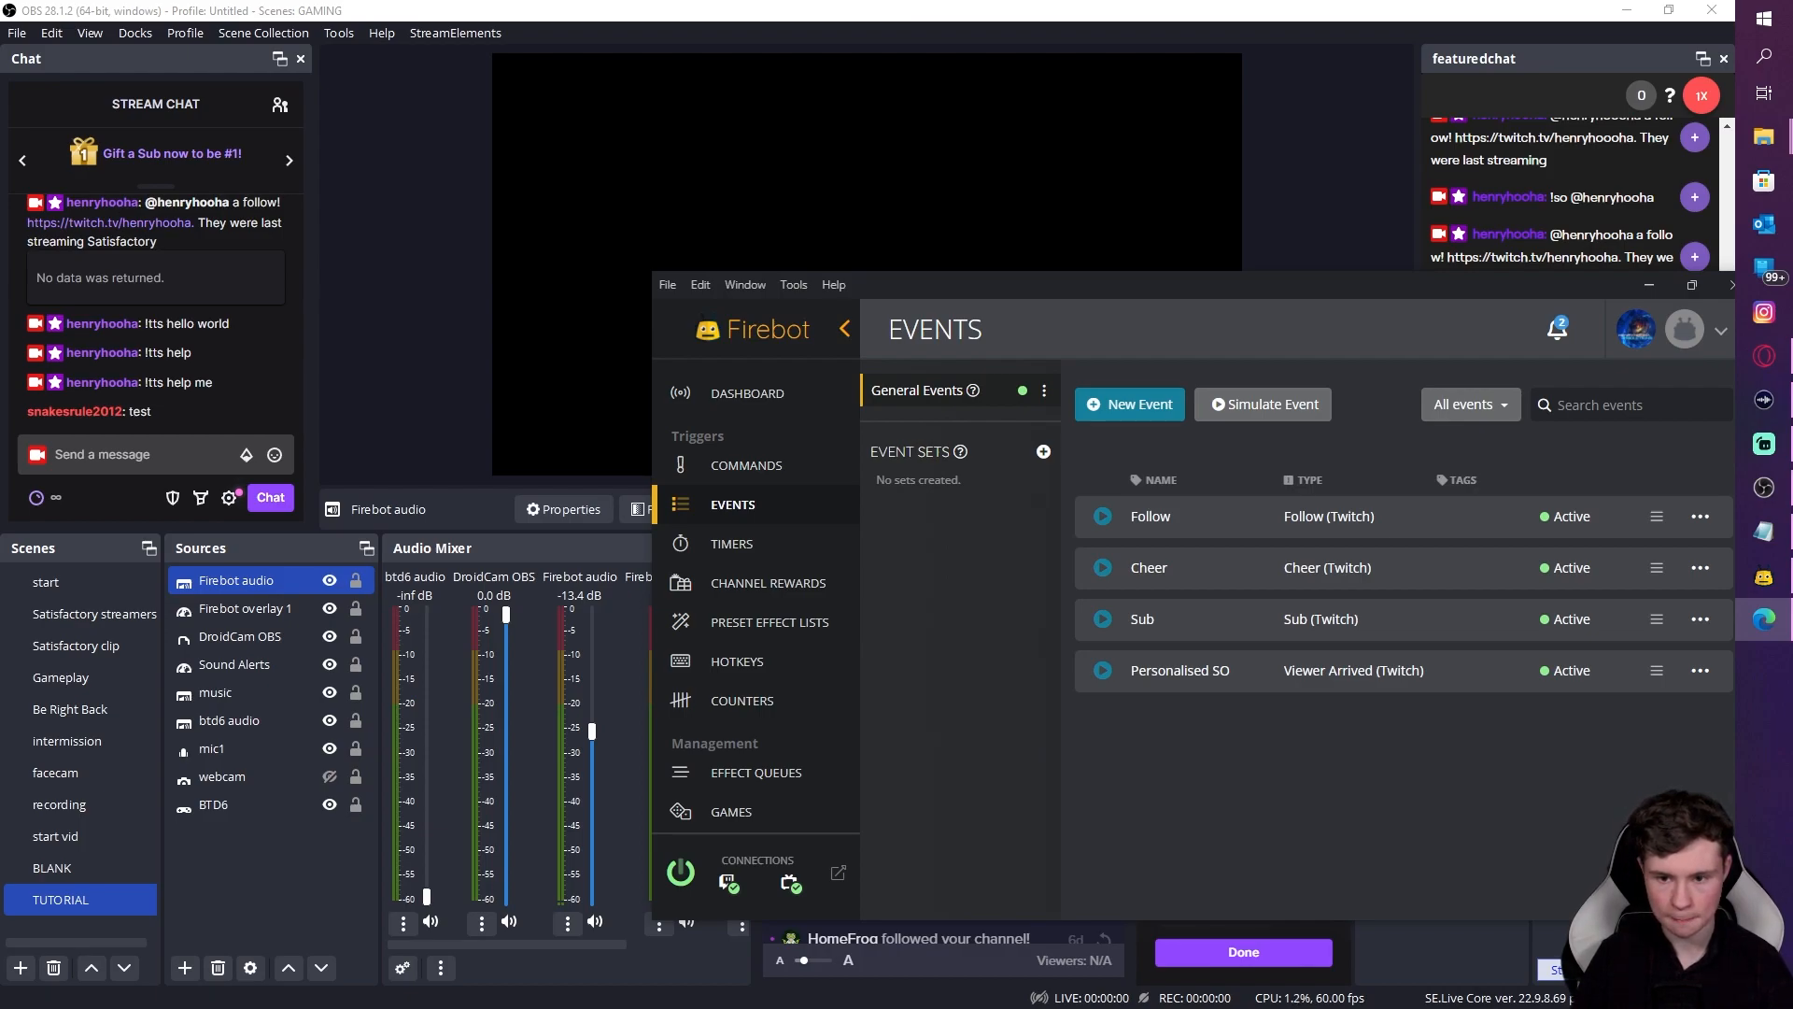
# Step: Move the Firebot window over OBS and maximize it to show the Dashboard
pyautogui.moveTo(975, 288); pyautogui.dragTo(951, 557)
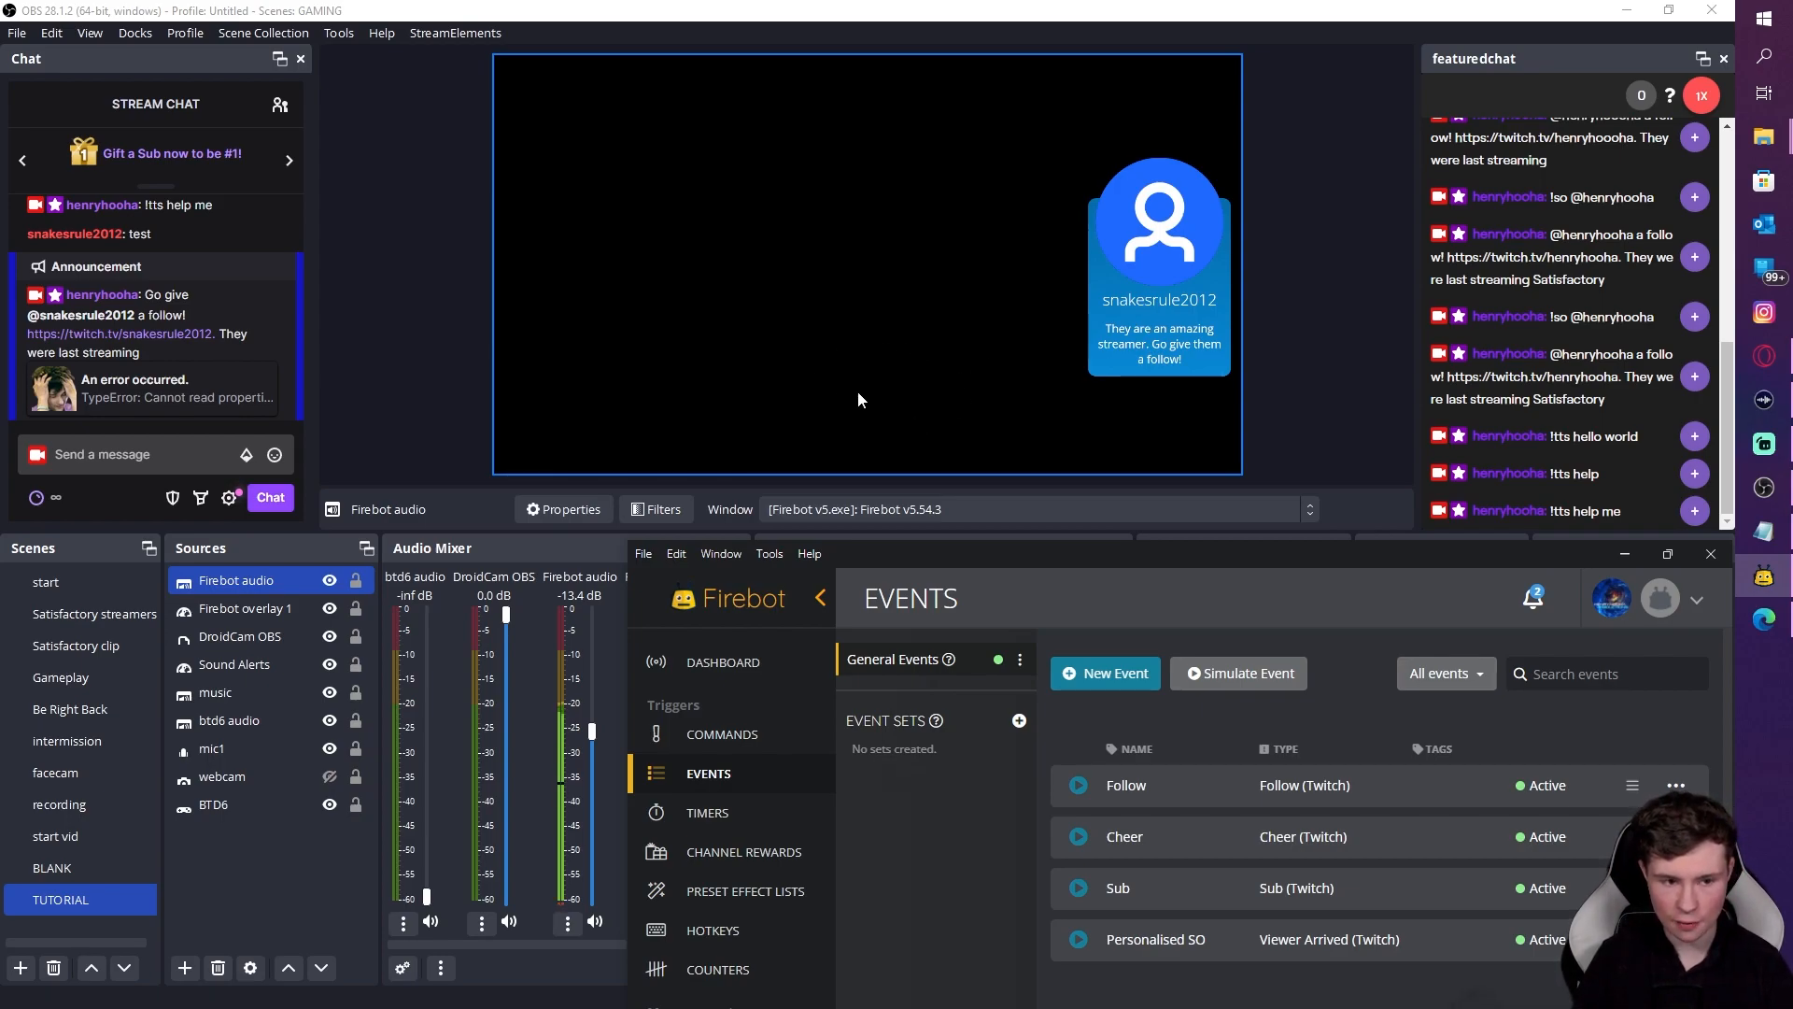
pyautogui.moveTo(1214, 574); pyautogui.dragTo(1410, 406)
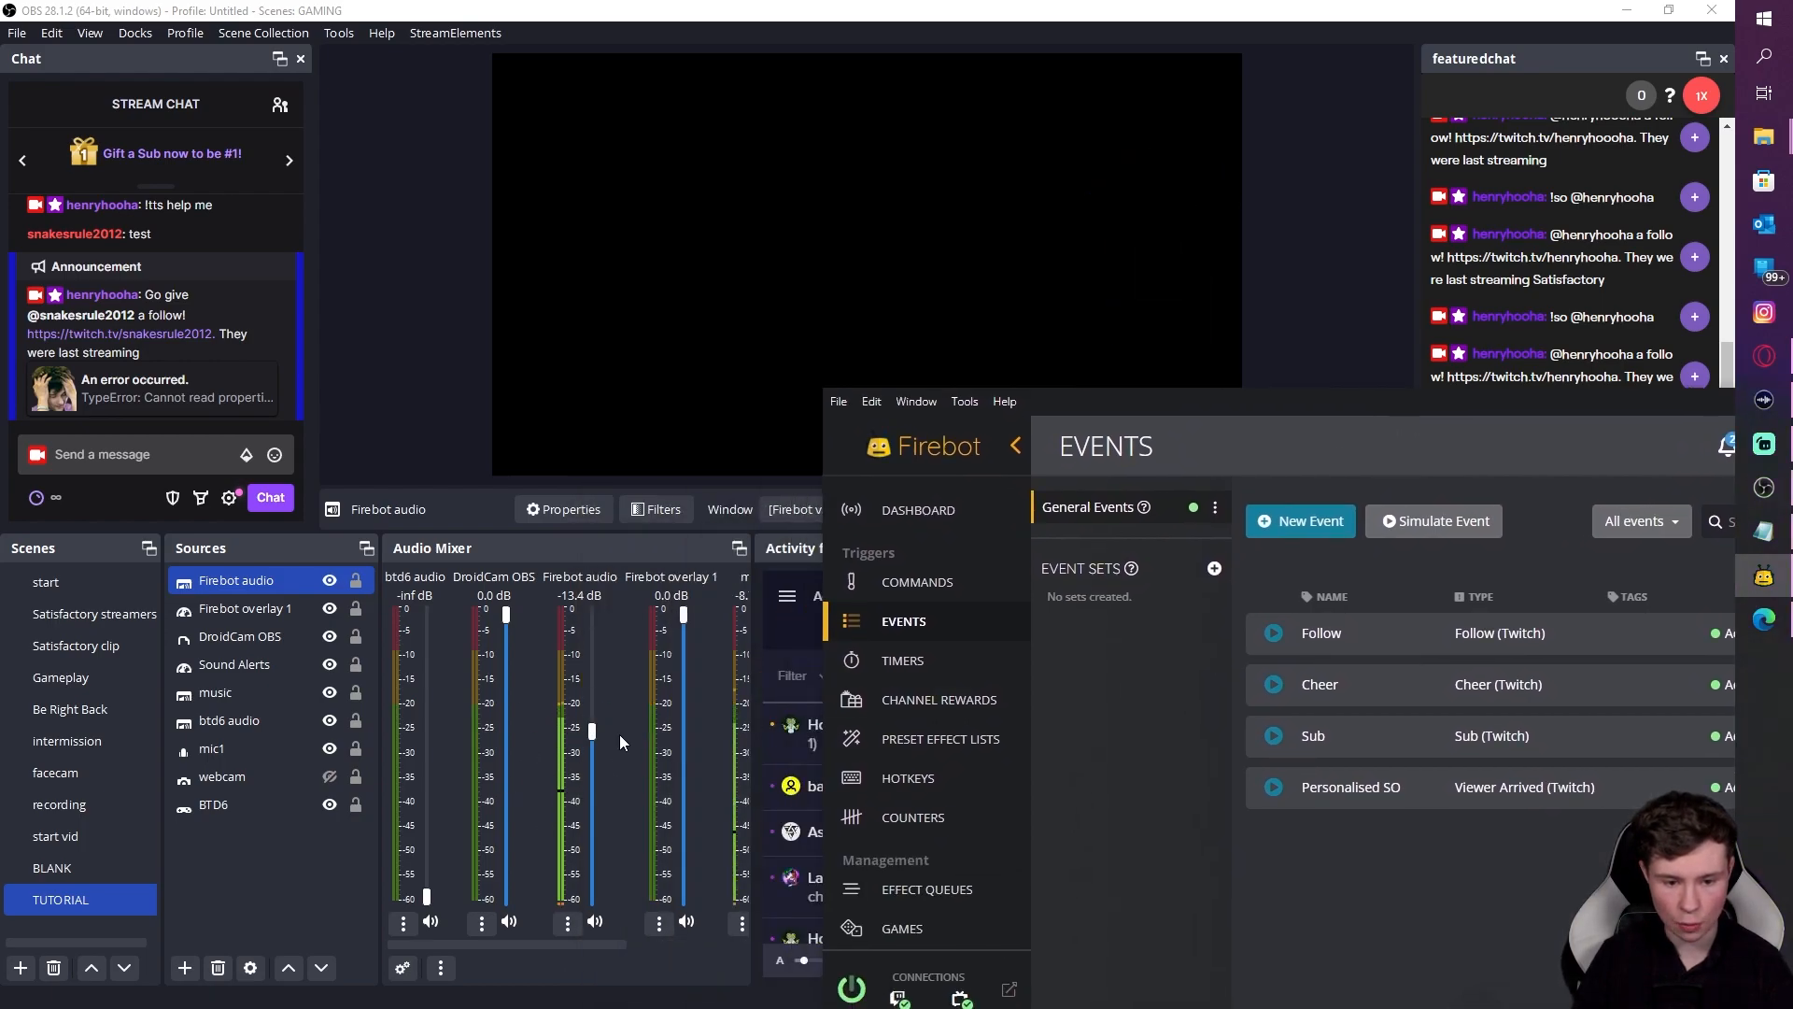
pyautogui.click(592, 736)
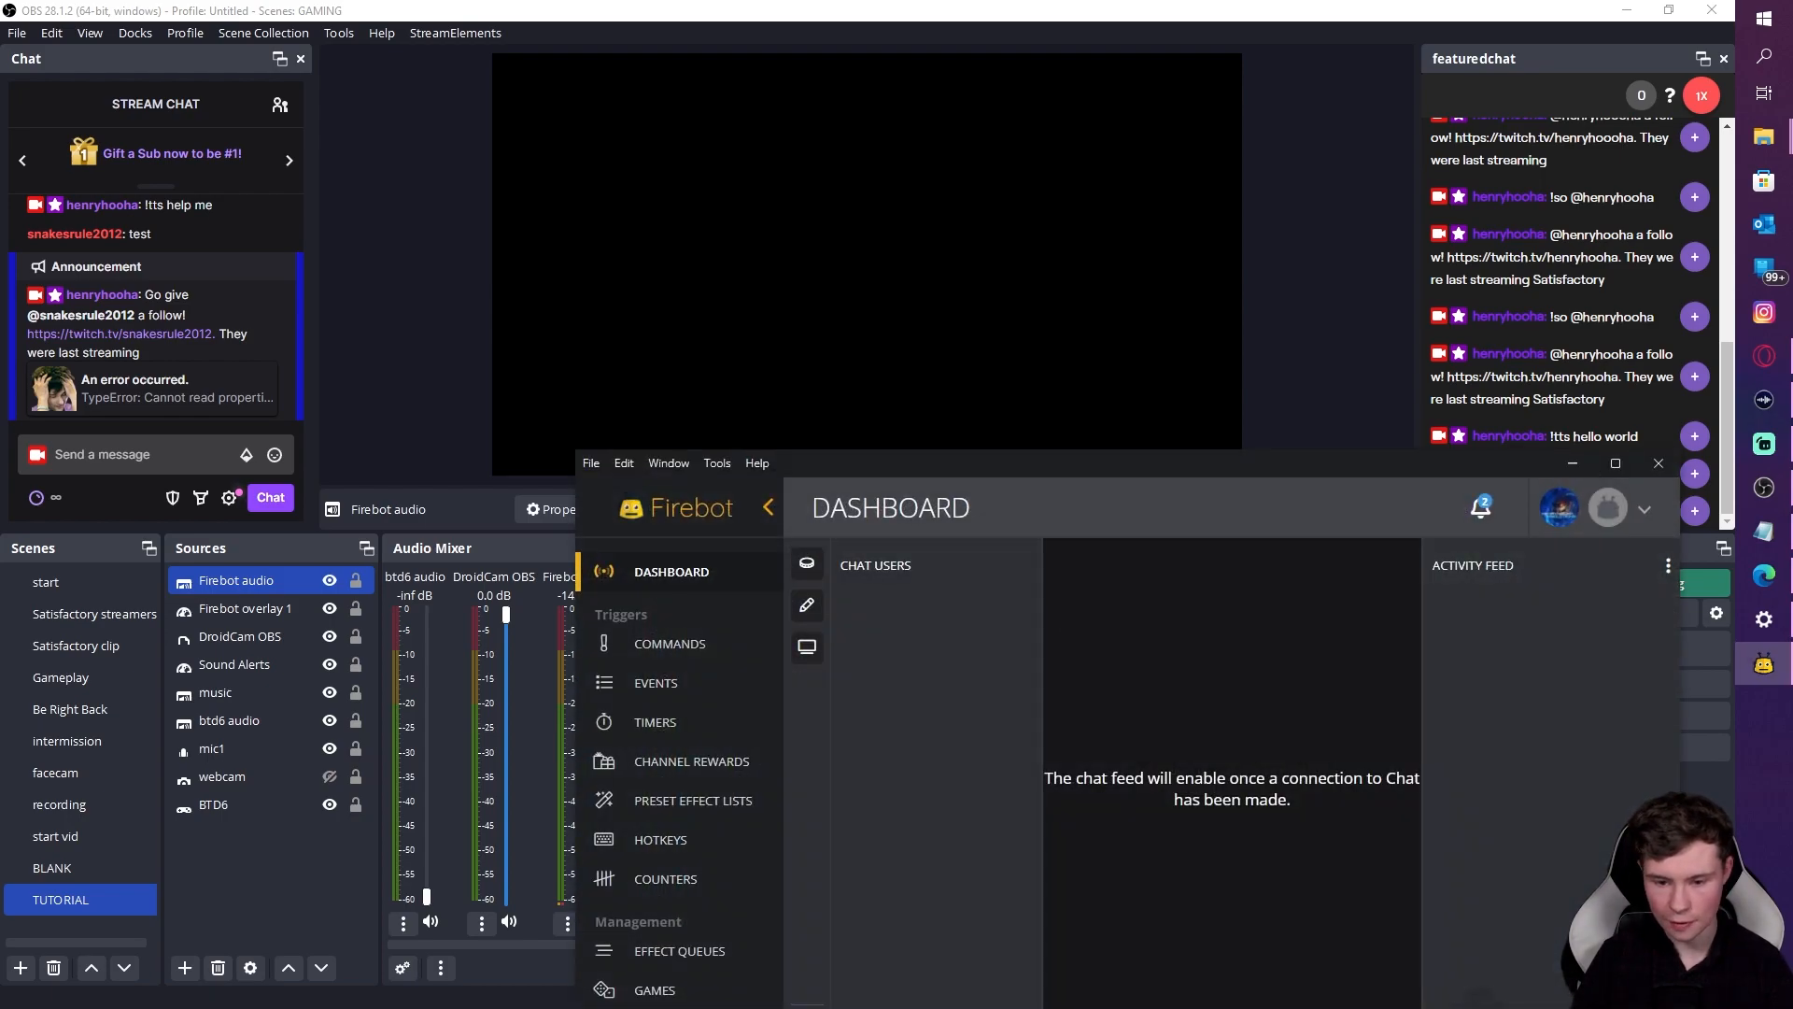
pyautogui.moveTo(1061, 500); pyautogui.dragTo(1071, 408)
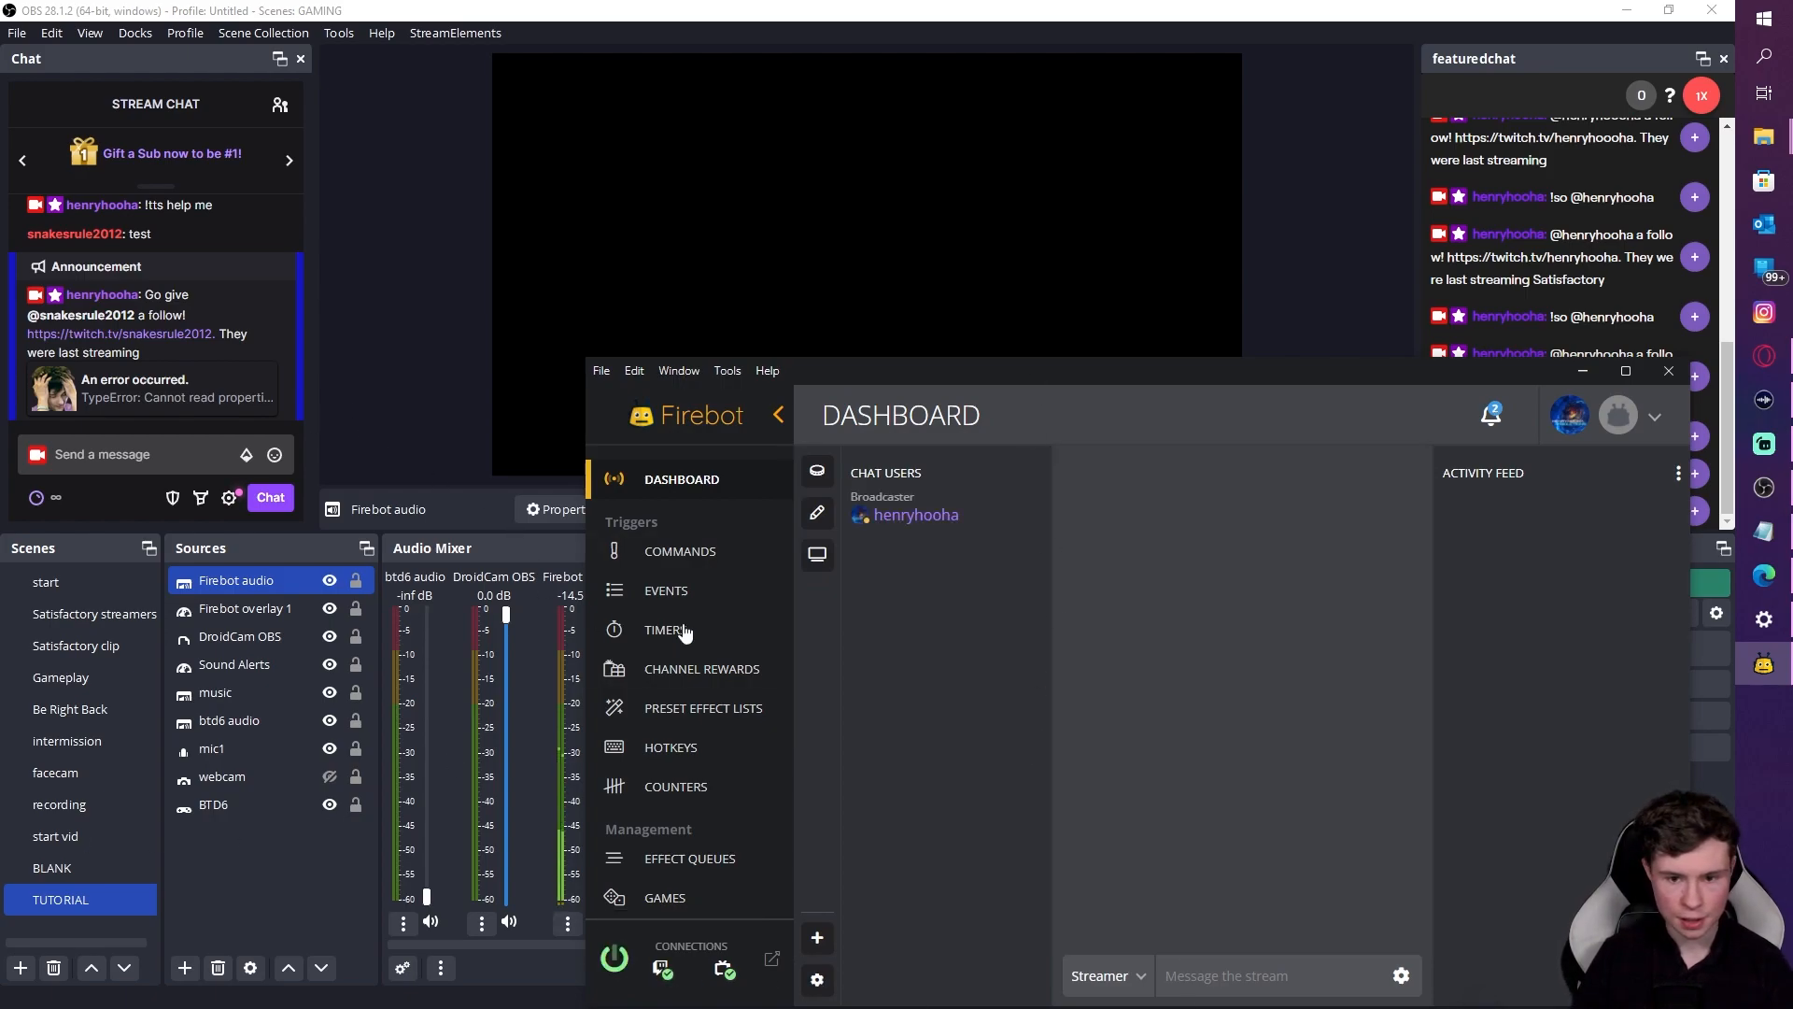
pyautogui.moveTo(1055, 374); pyautogui.dragTo(1169, 507)
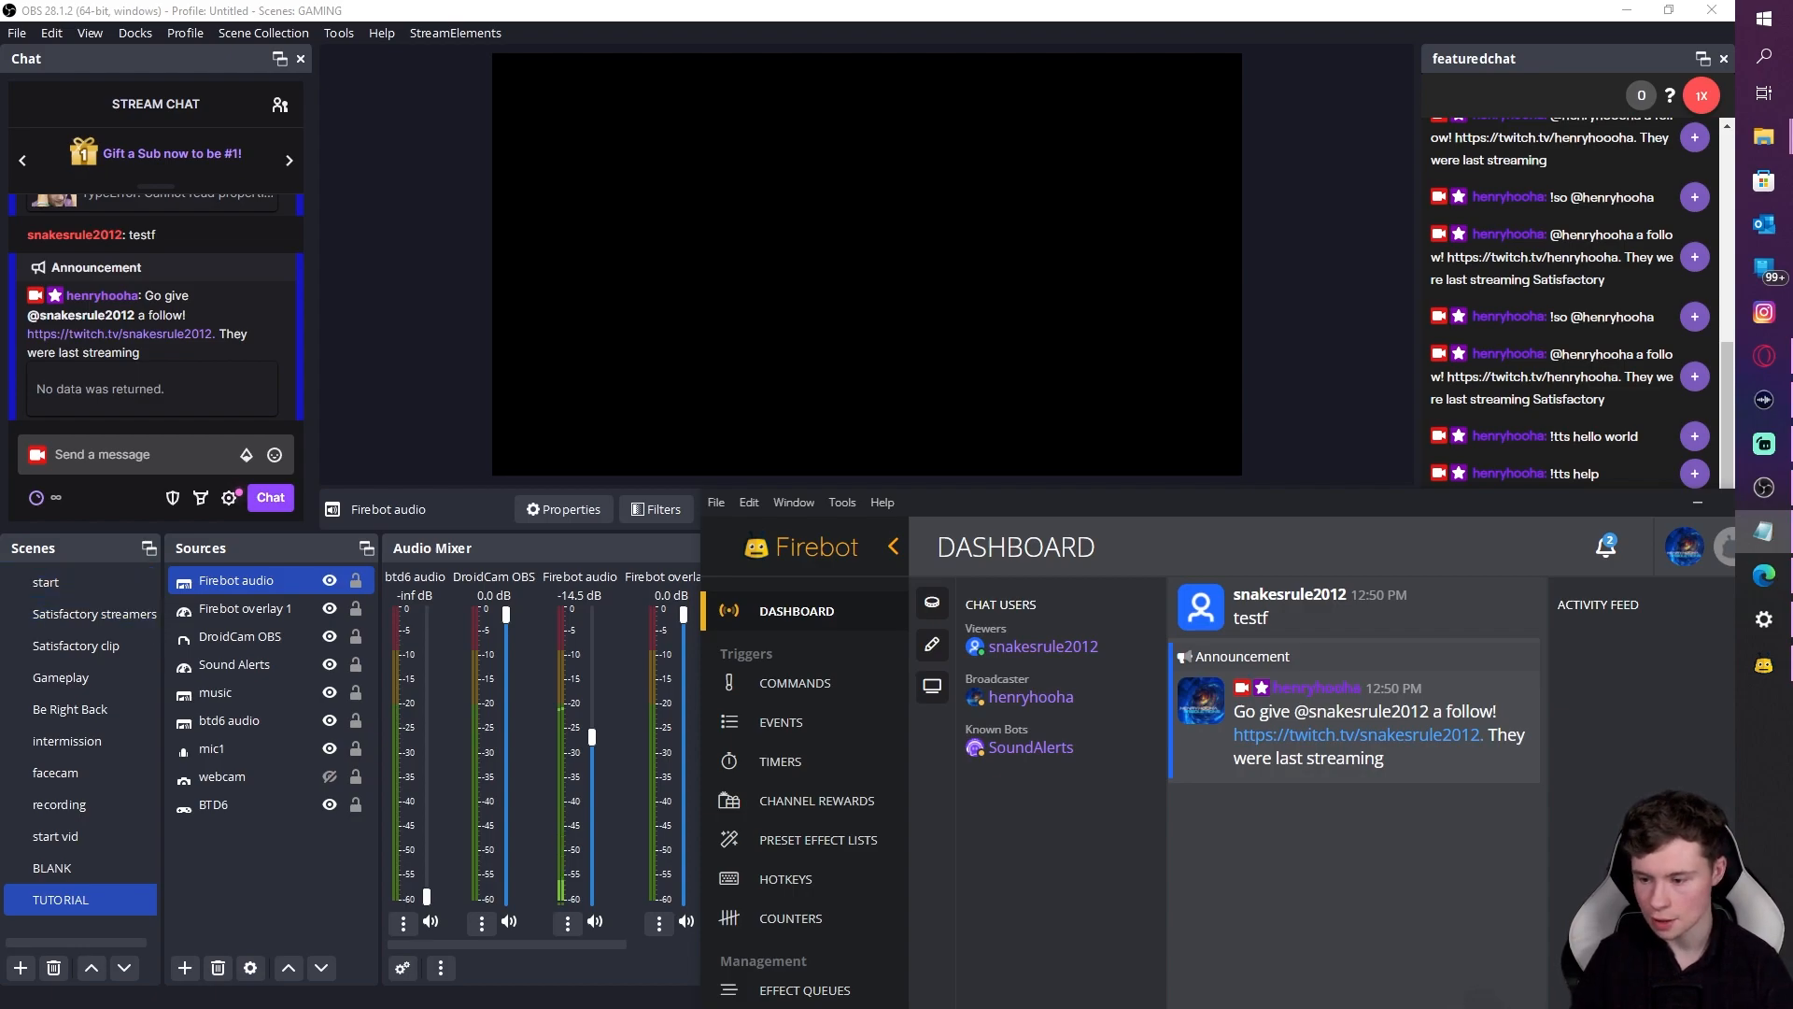
pyautogui.moveTo(904, 506); pyautogui.dragTo(536, 151)
pyautogui.doubleClick(536, 152)
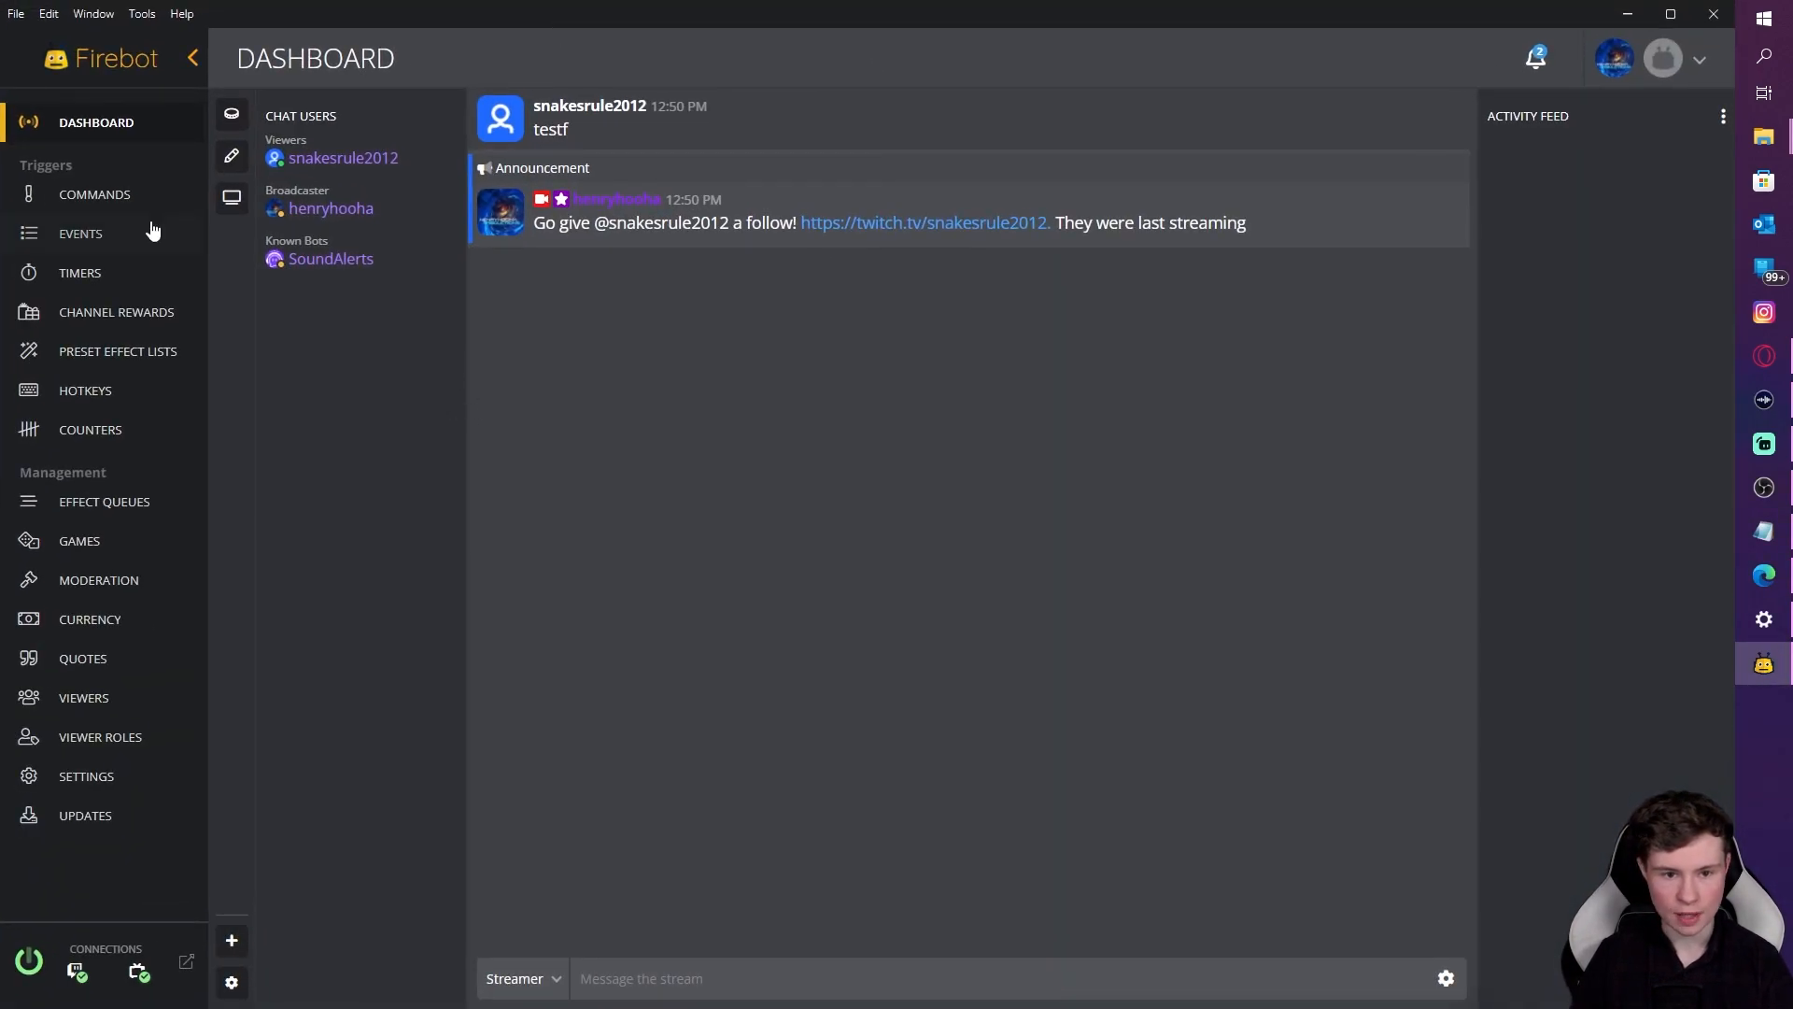
# Step: Start a new effect queue and name it 'stream alerts'
pyautogui.click(86, 239)
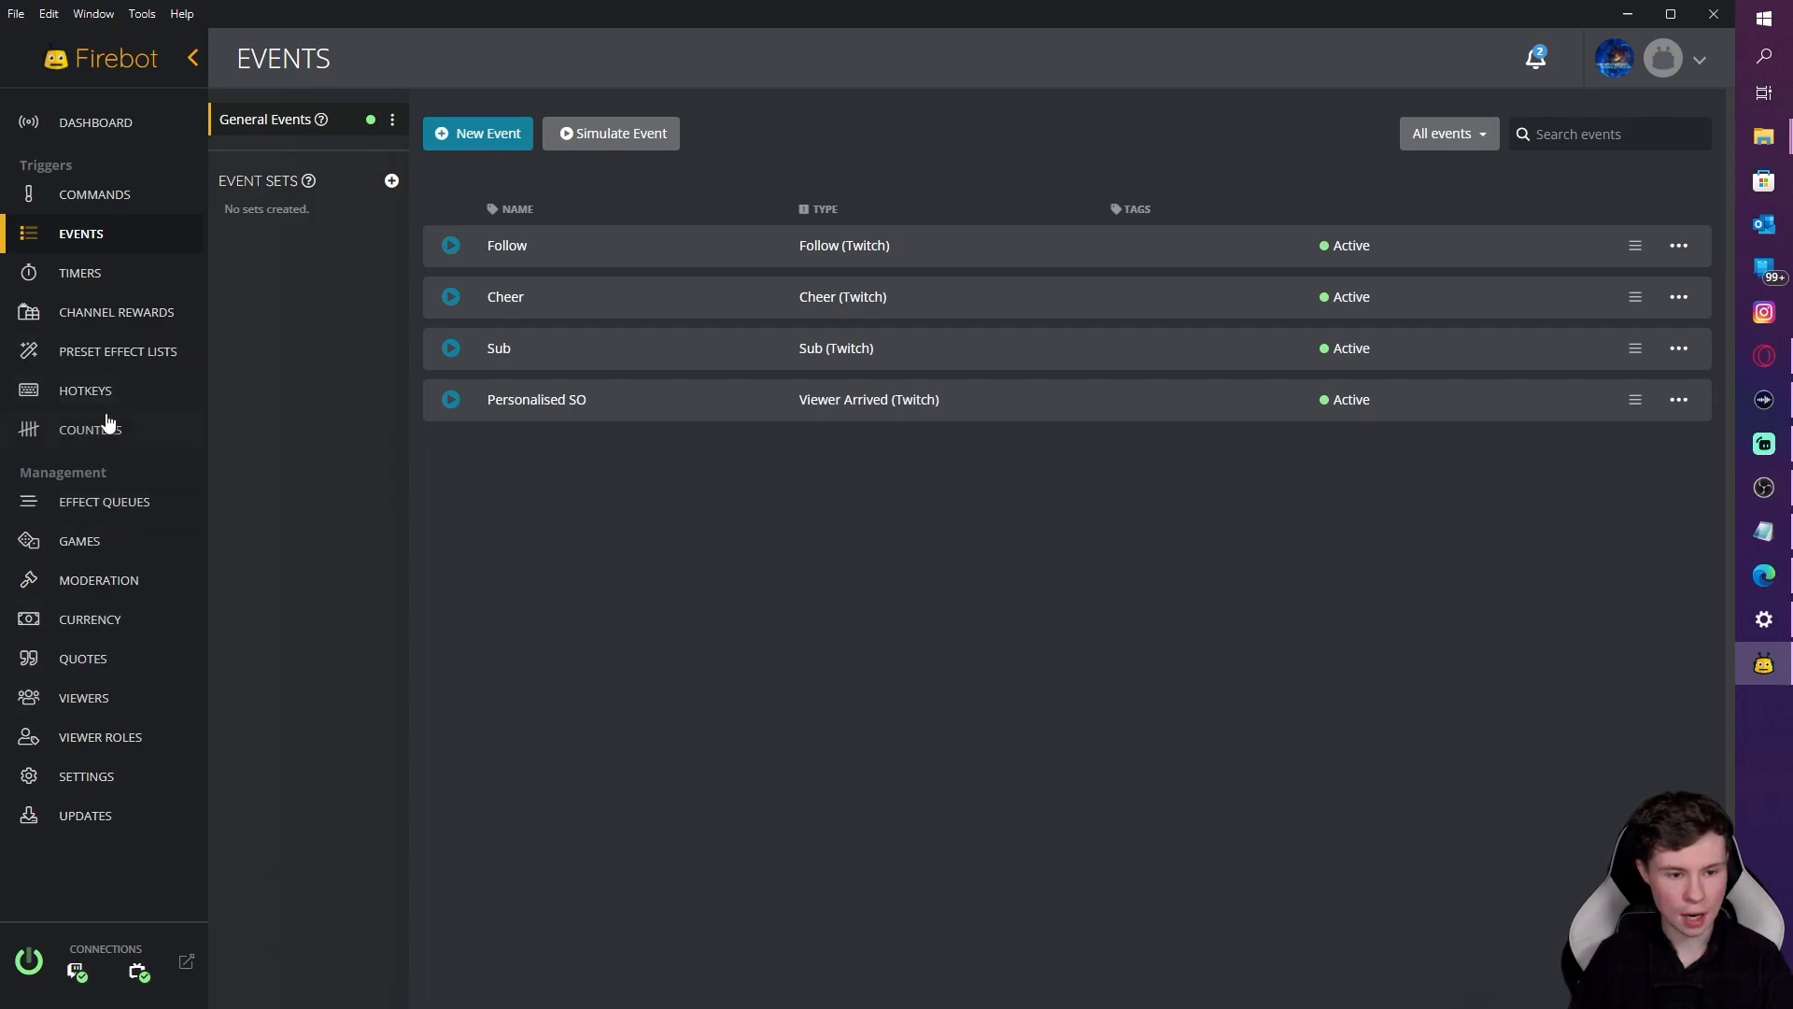
pyautogui.click(105, 503)
pyautogui.click(346, 135)
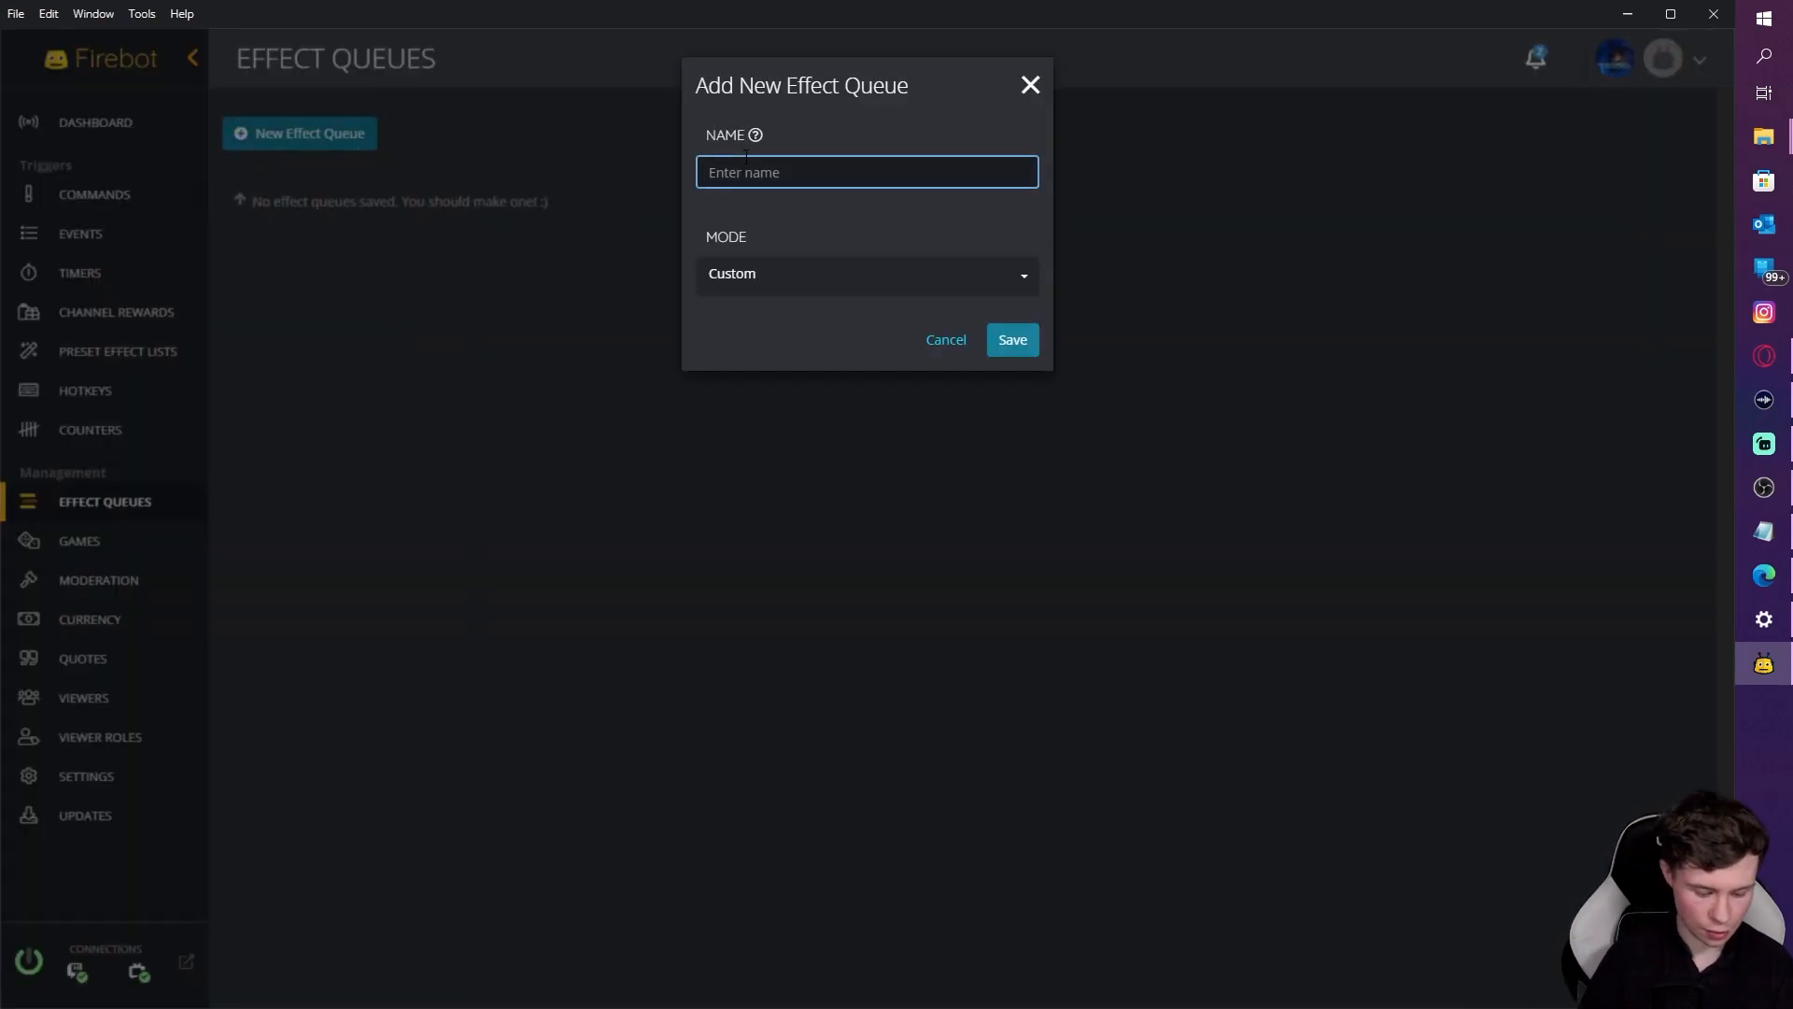
pyautogui.write('stream alerts')
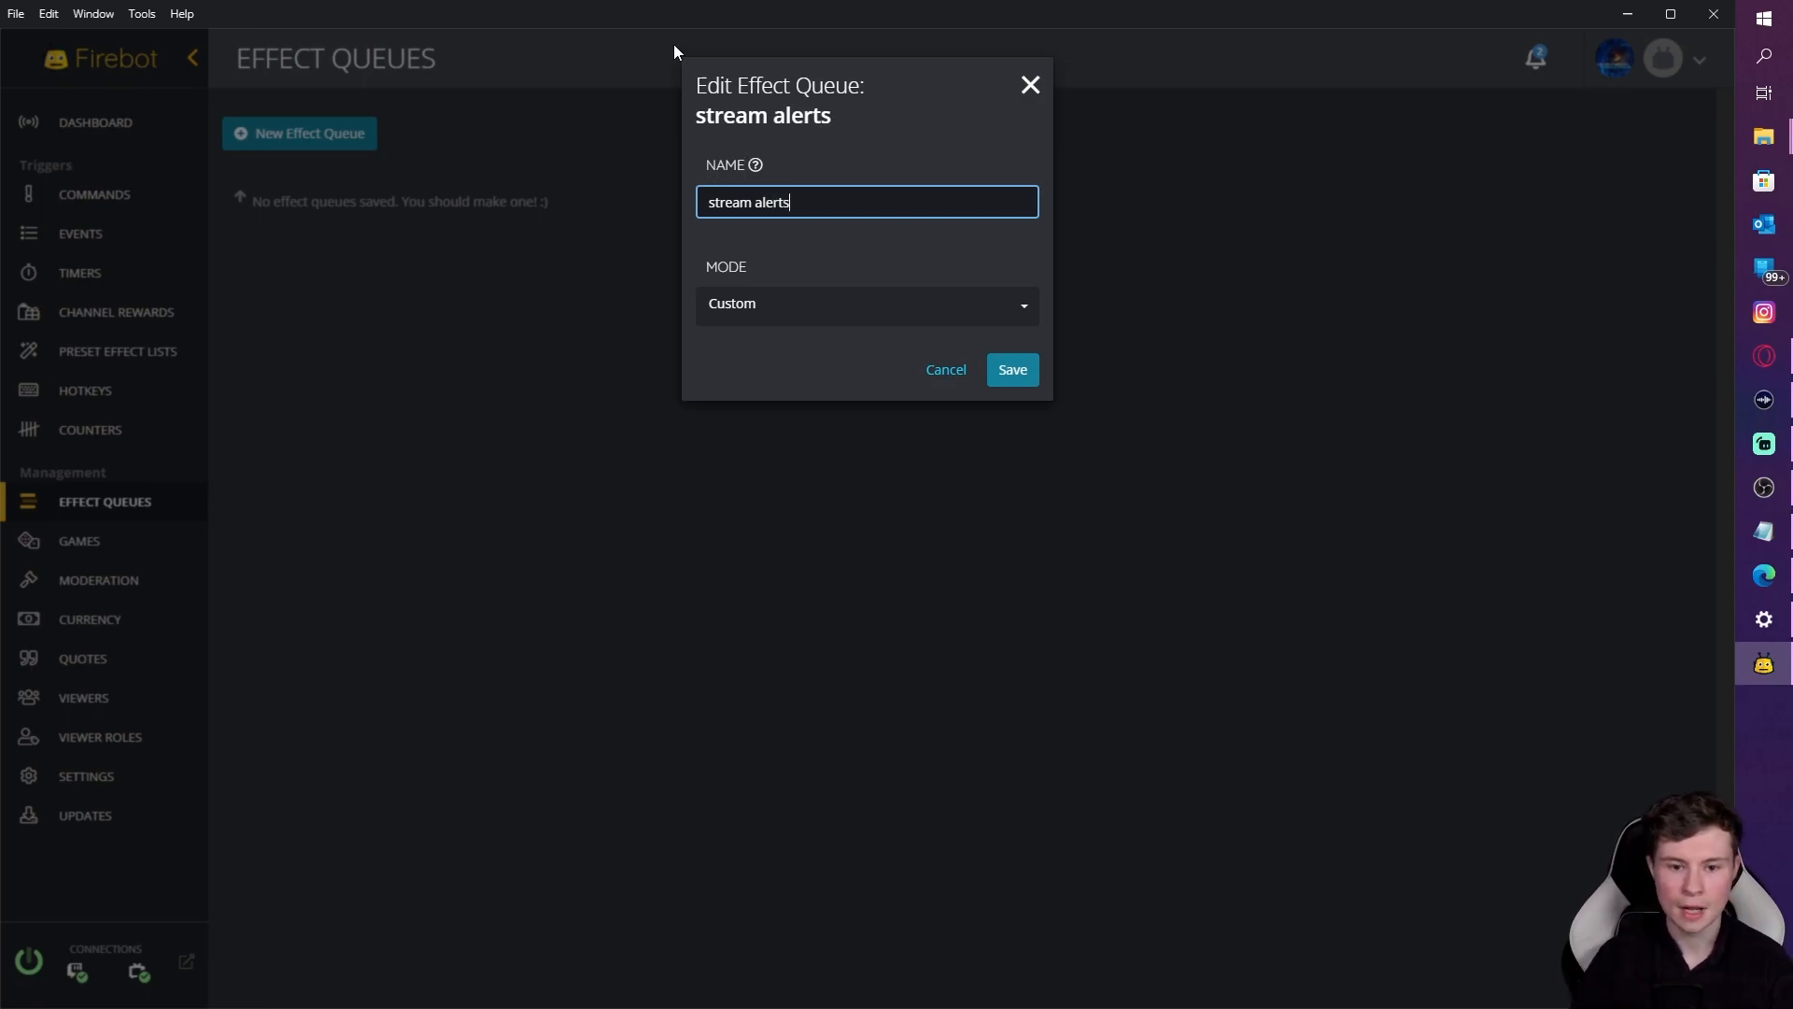
# Step: Set the queue's mode to Sequential, save it, and reopen it for editing
pyautogui.click(831, 305)
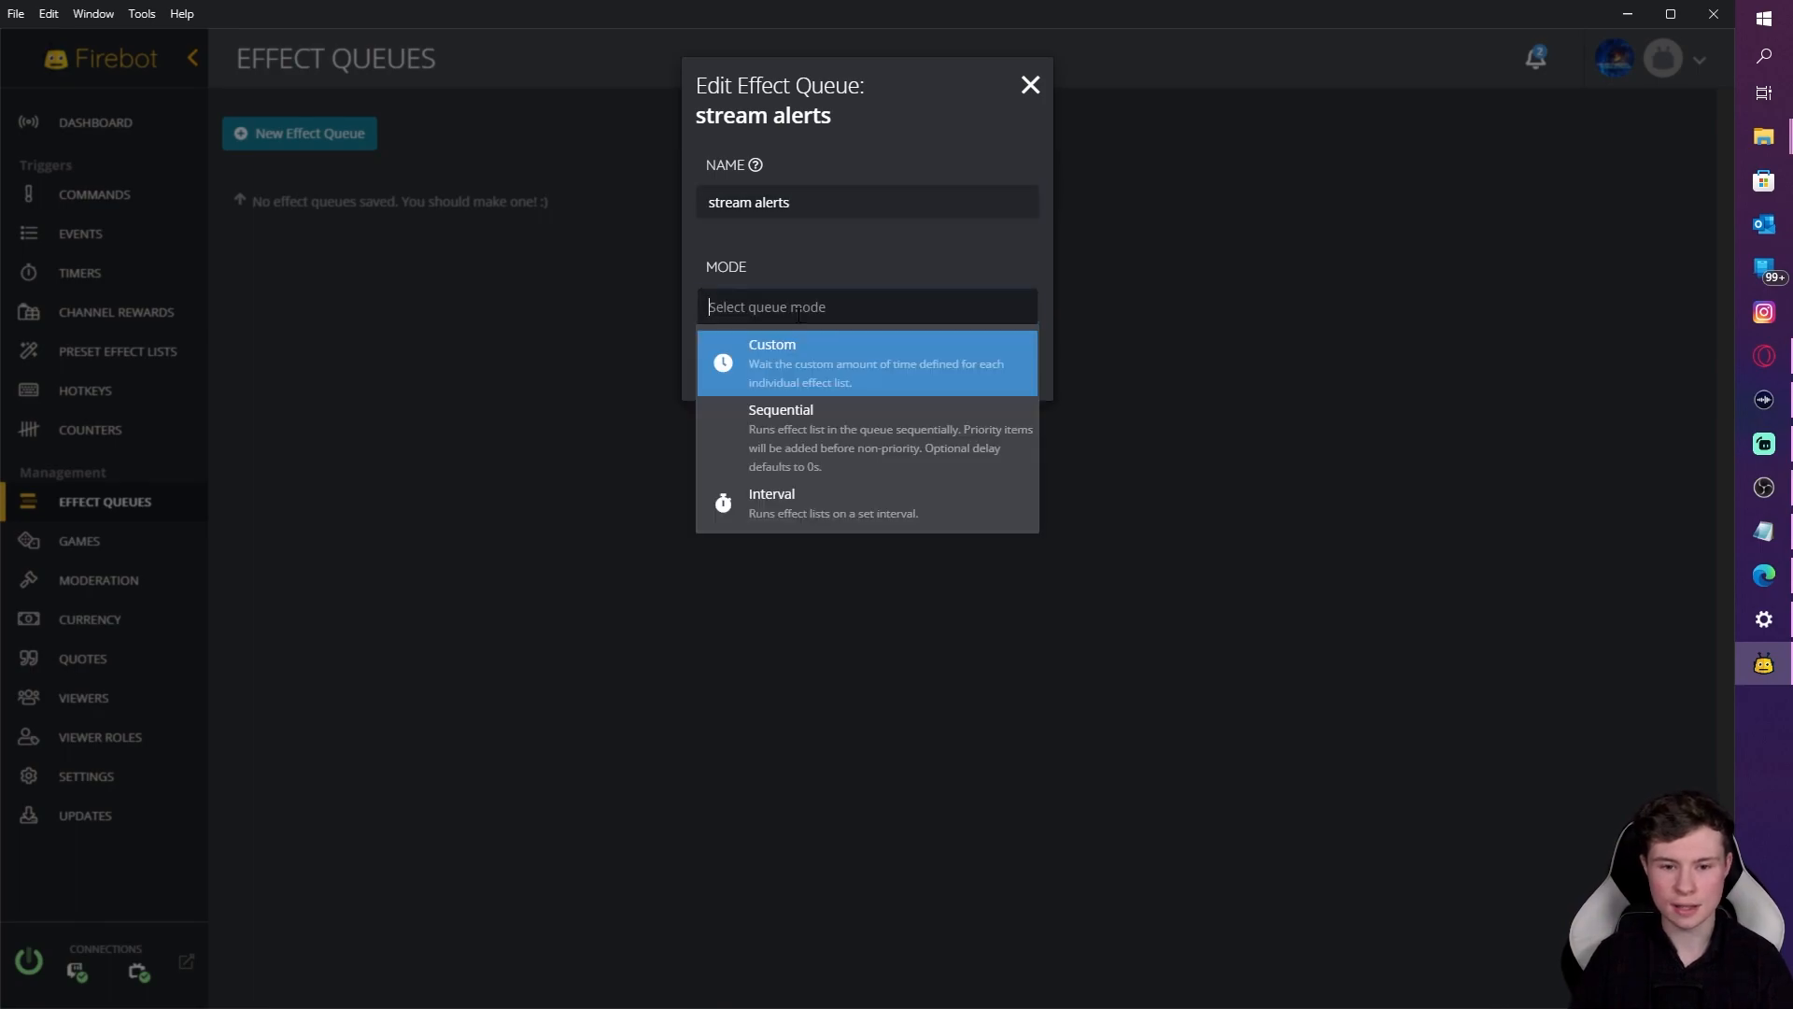
pyautogui.click(837, 441)
pyautogui.click(854, 399)
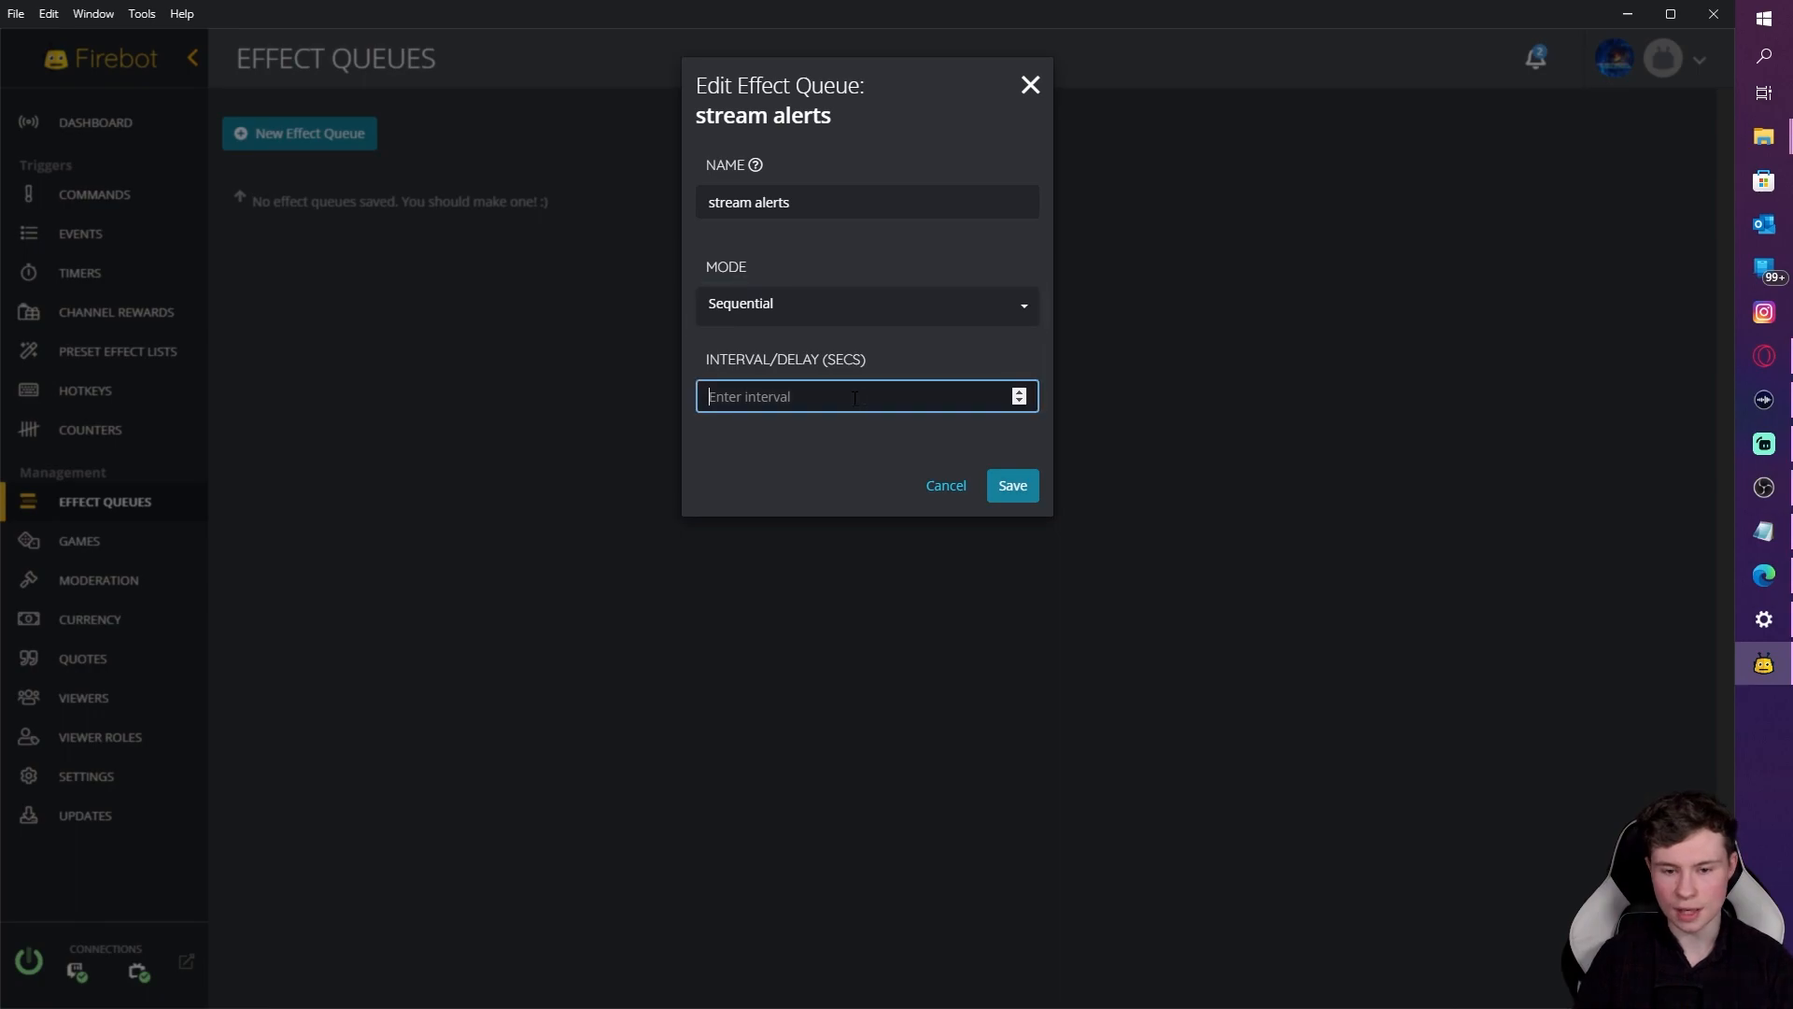
pyautogui.click(1017, 488)
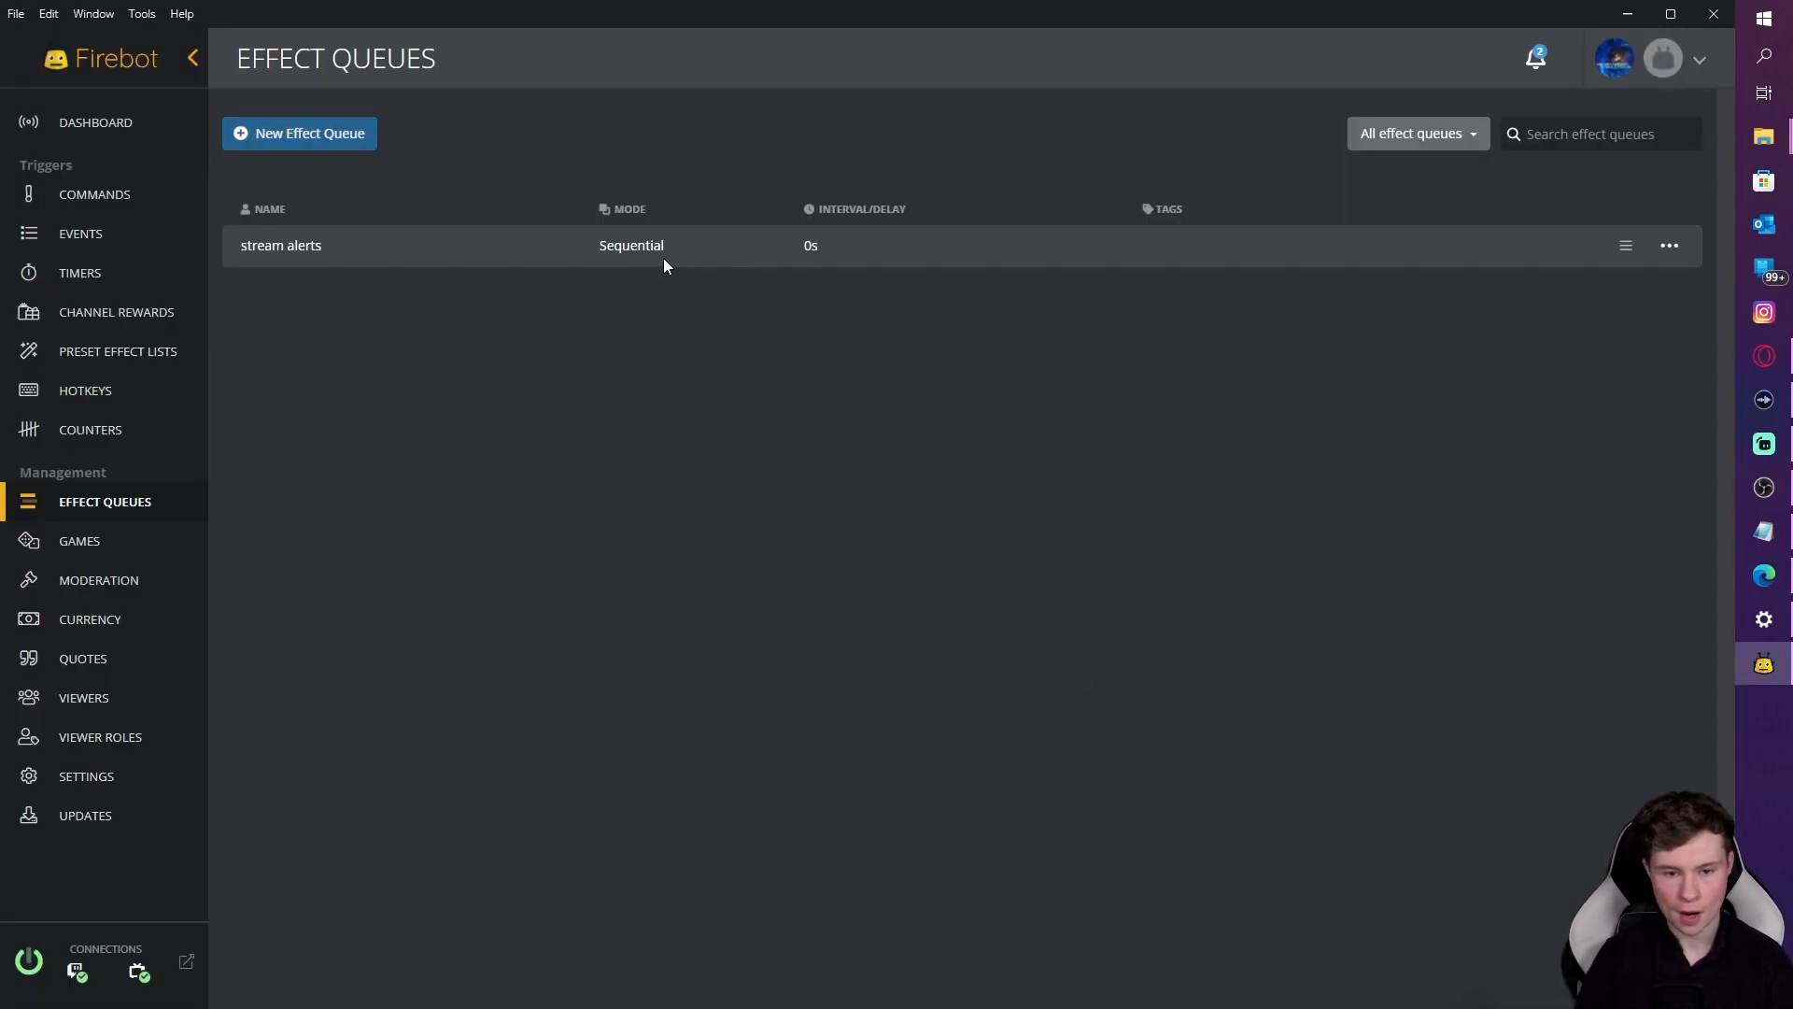
pyautogui.click(1670, 246)
pyautogui.click(1611, 267)
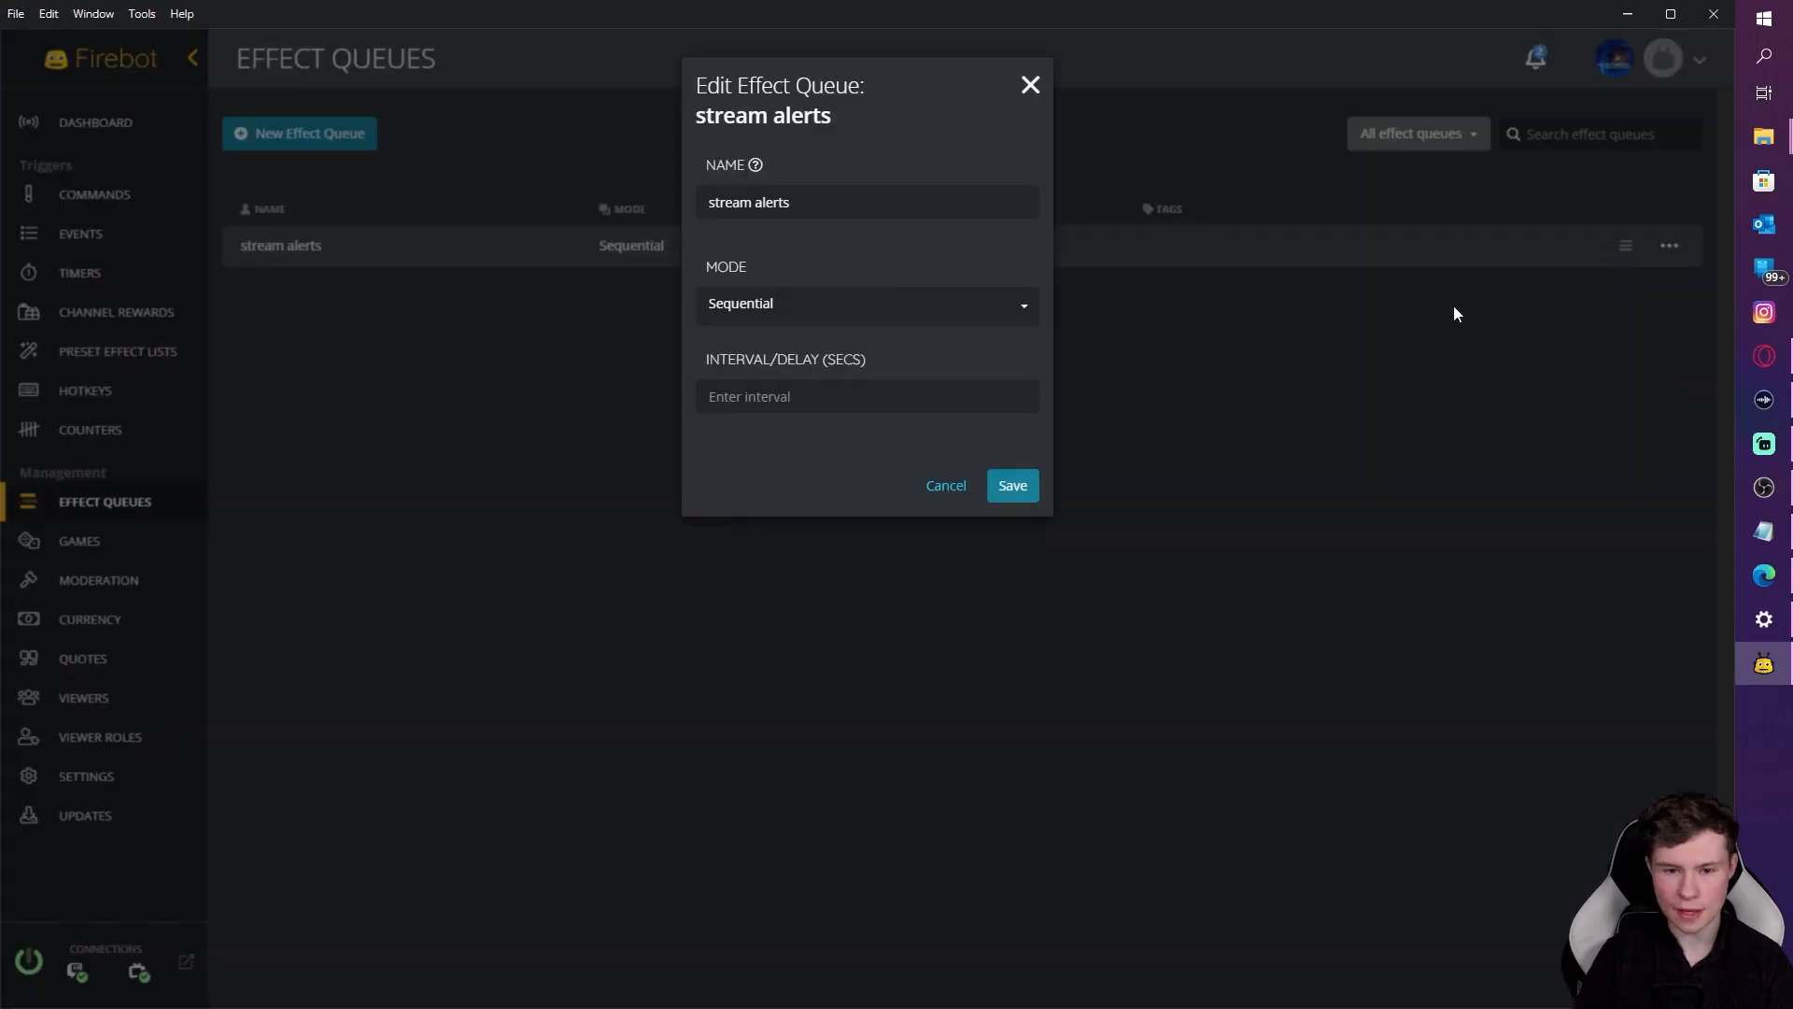
# Step: Put the Follow event in the stream alerts queue with queue priority set to Yes
pyautogui.click(1002, 488)
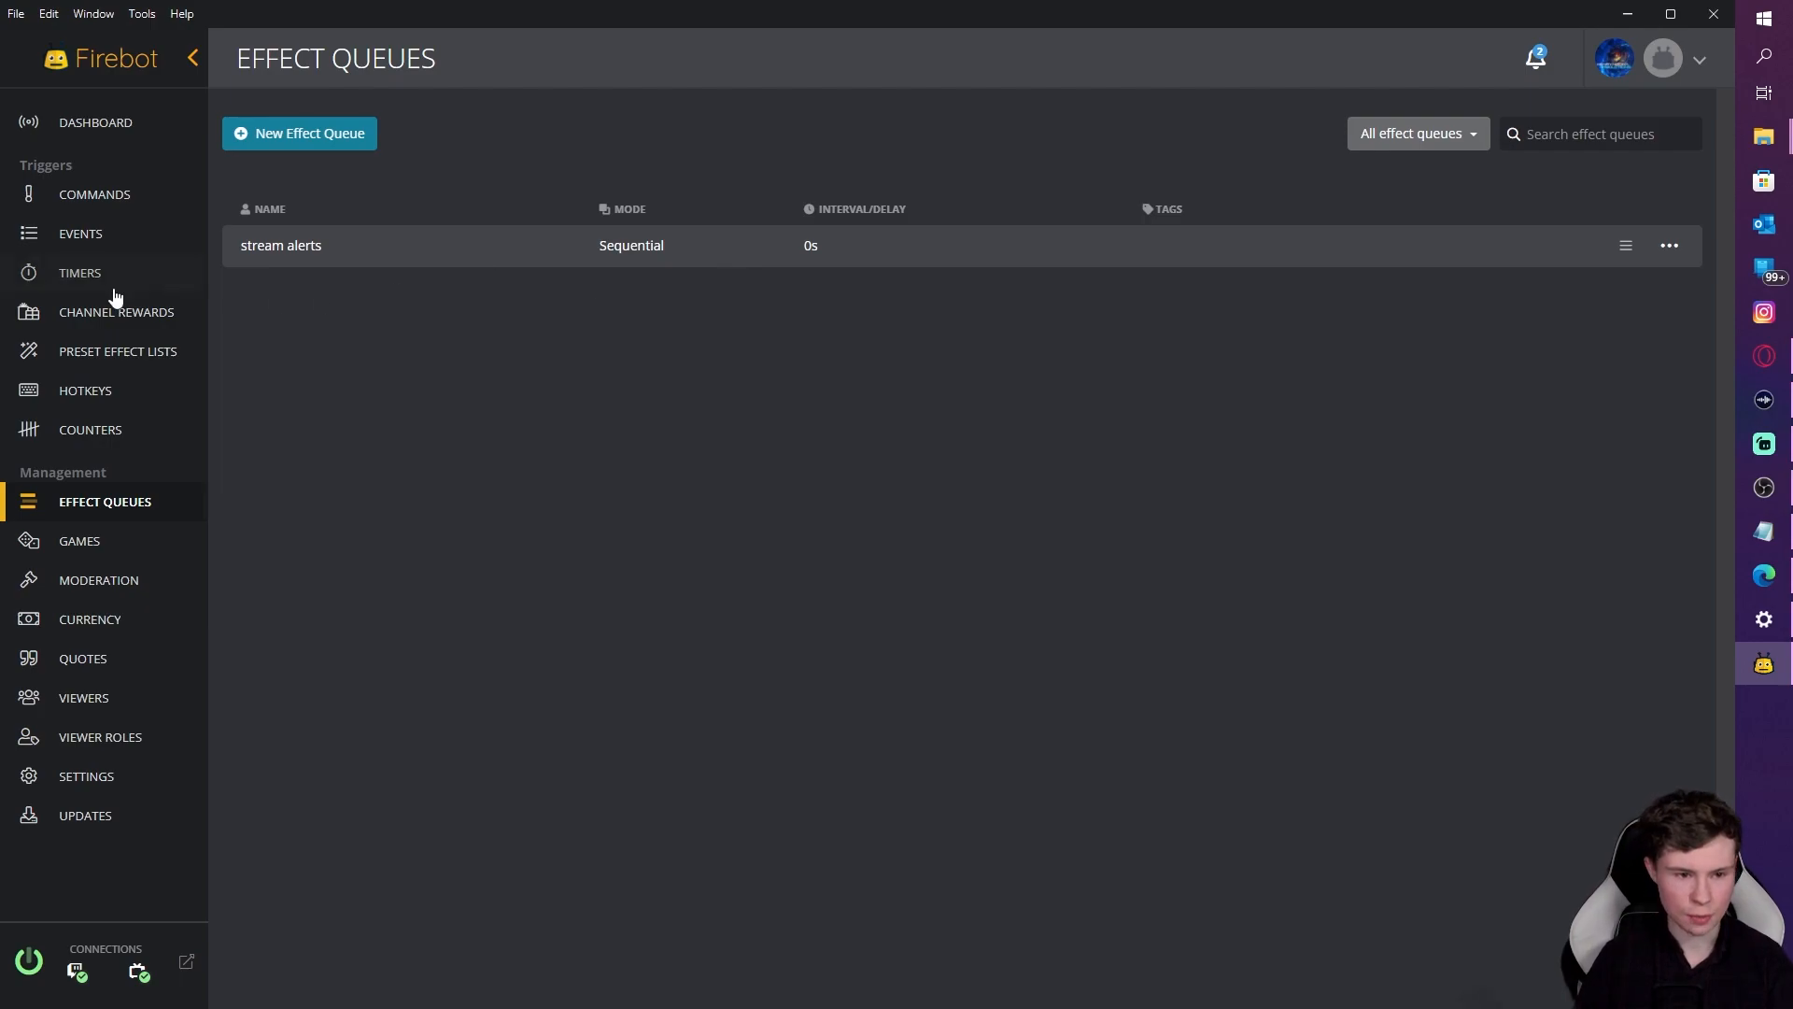
pyautogui.click(98, 235)
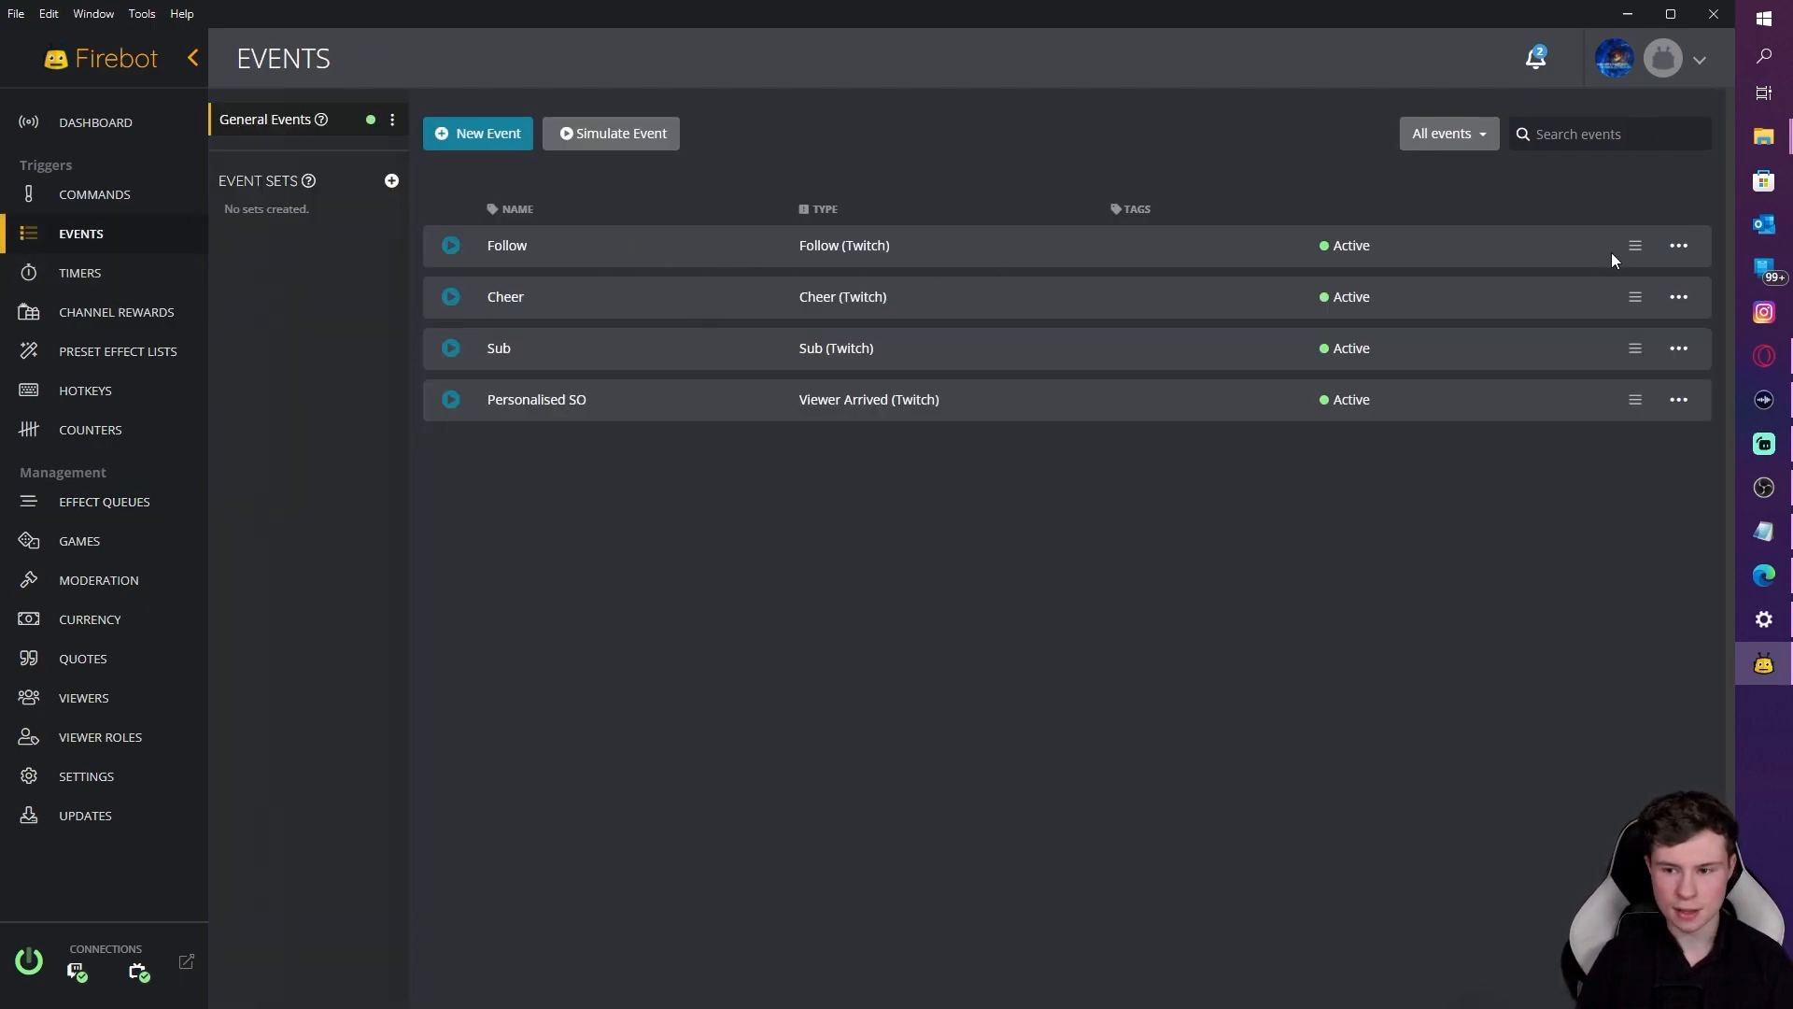
pyautogui.click(1679, 246)
pyautogui.click(1569, 267)
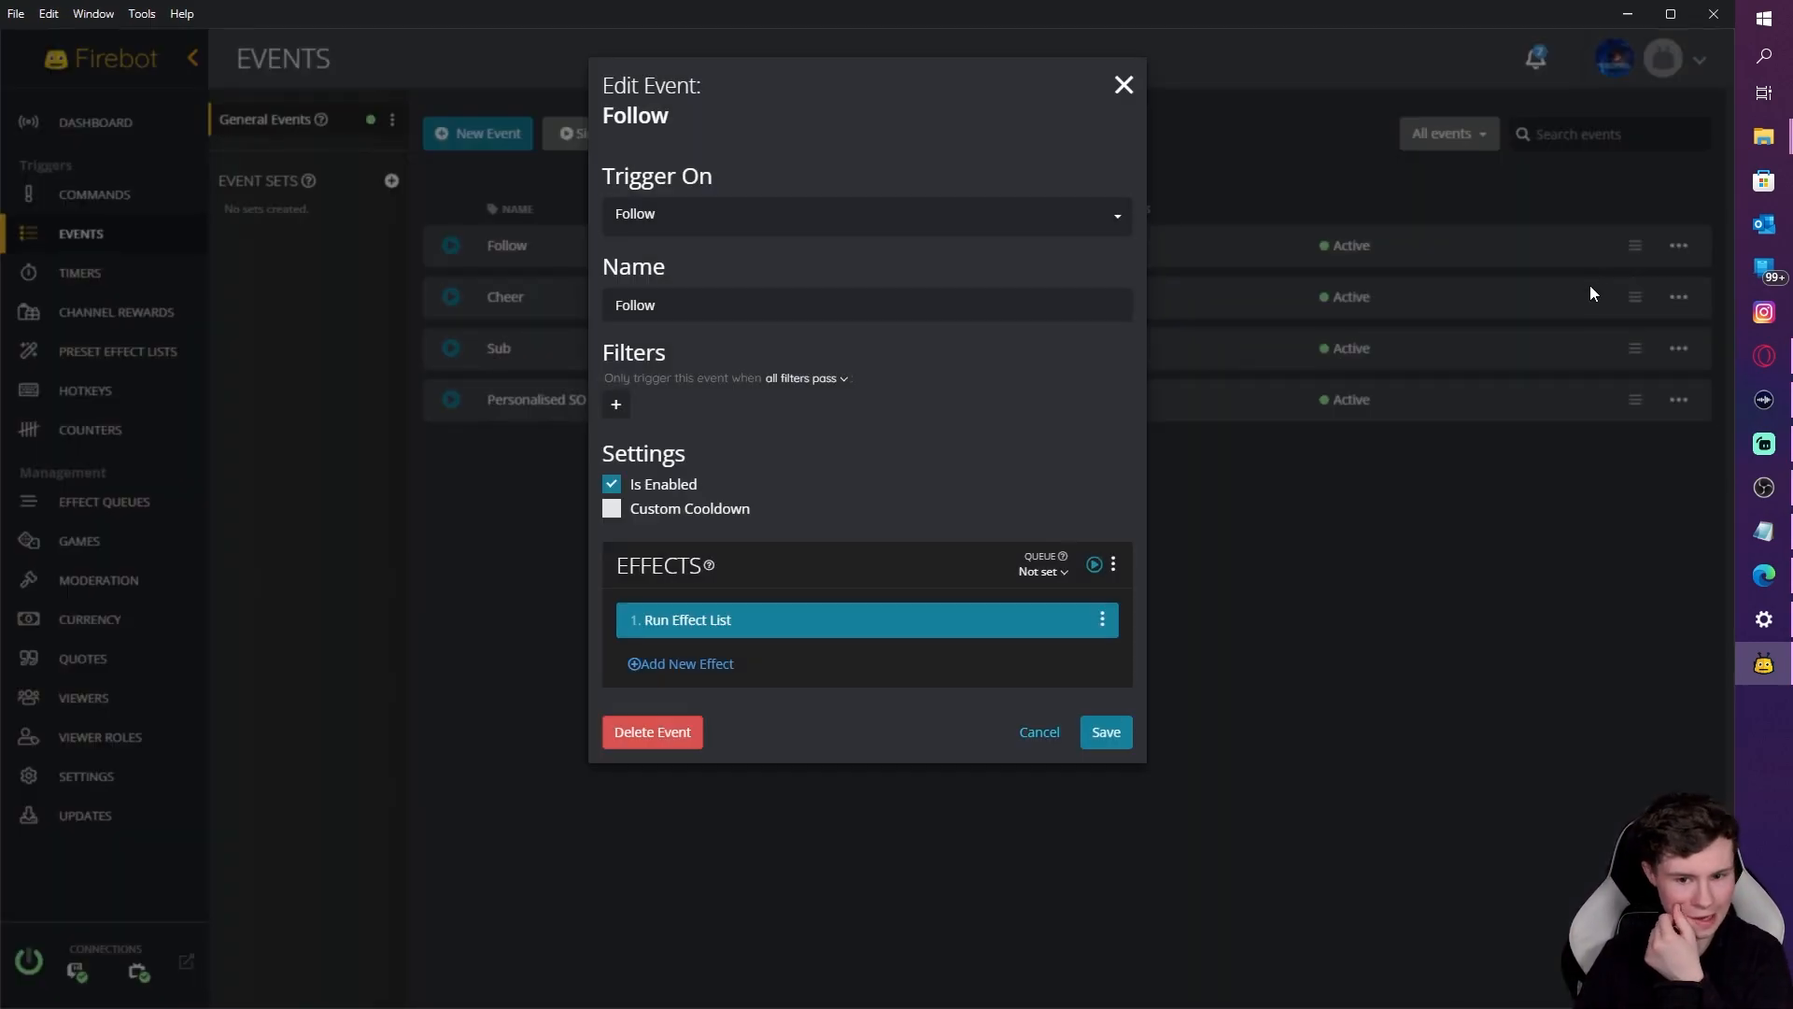
pyautogui.click(1049, 572)
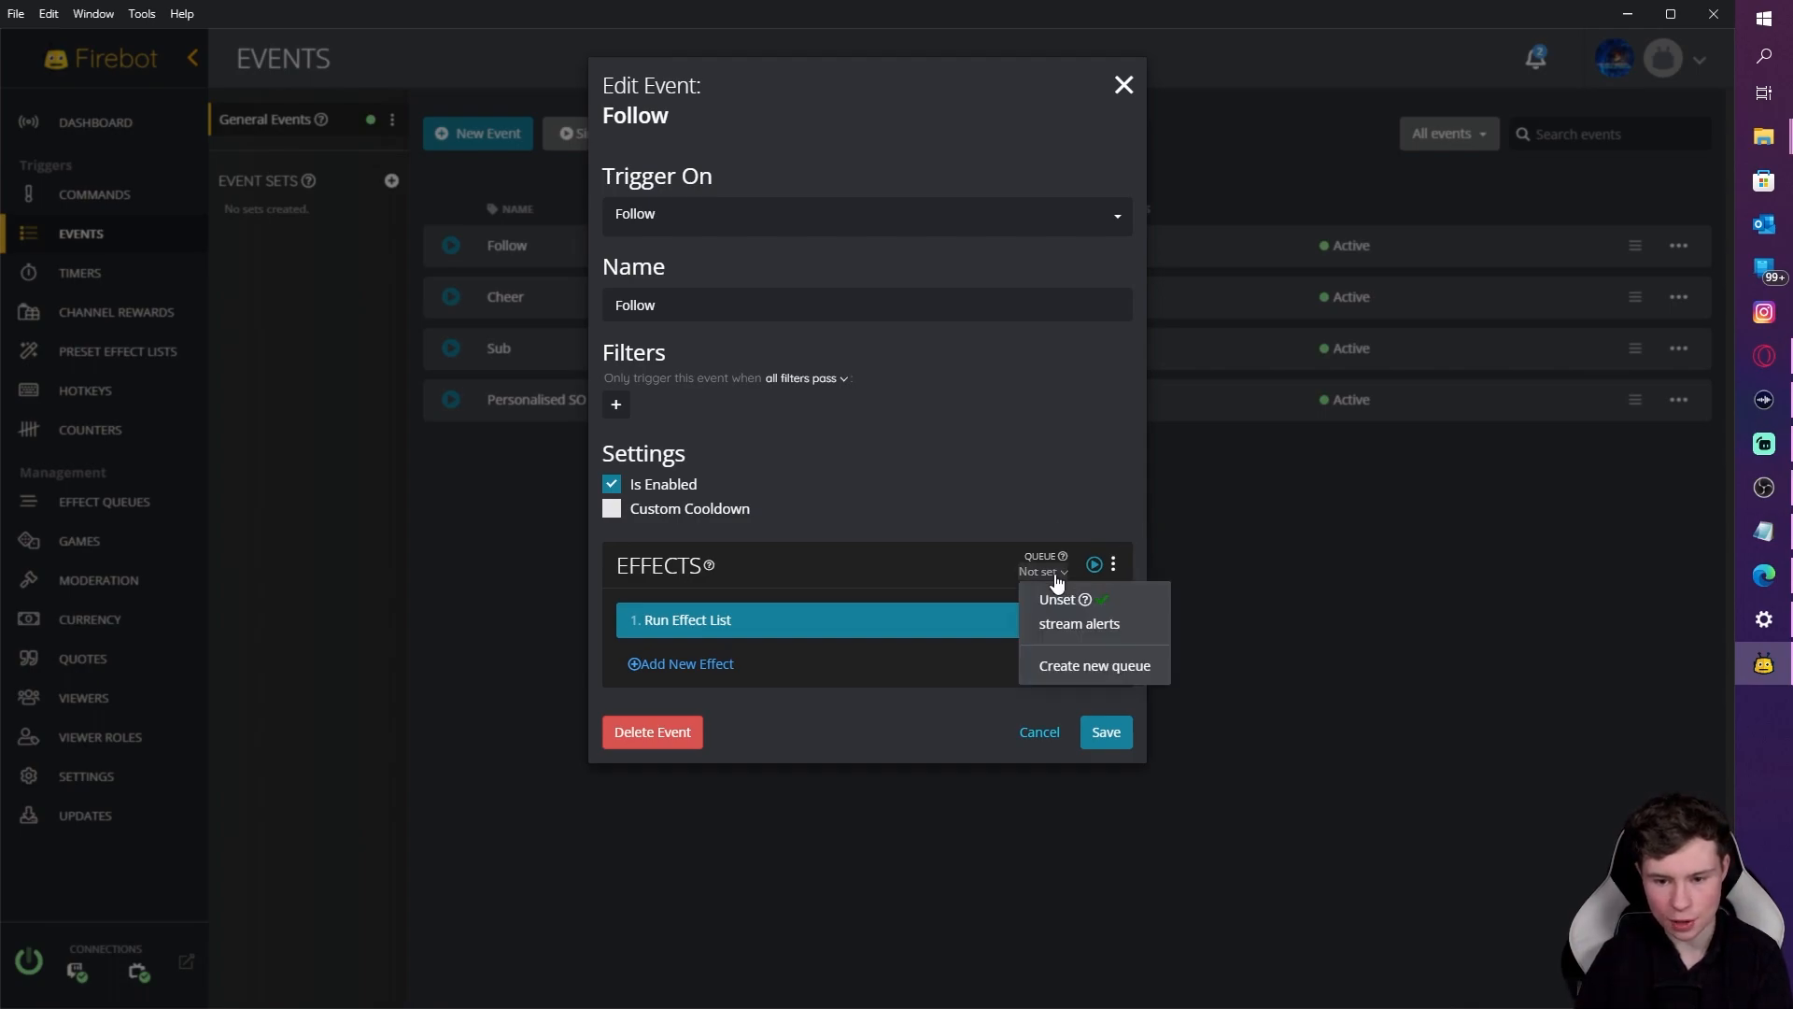
pyautogui.click(1087, 626)
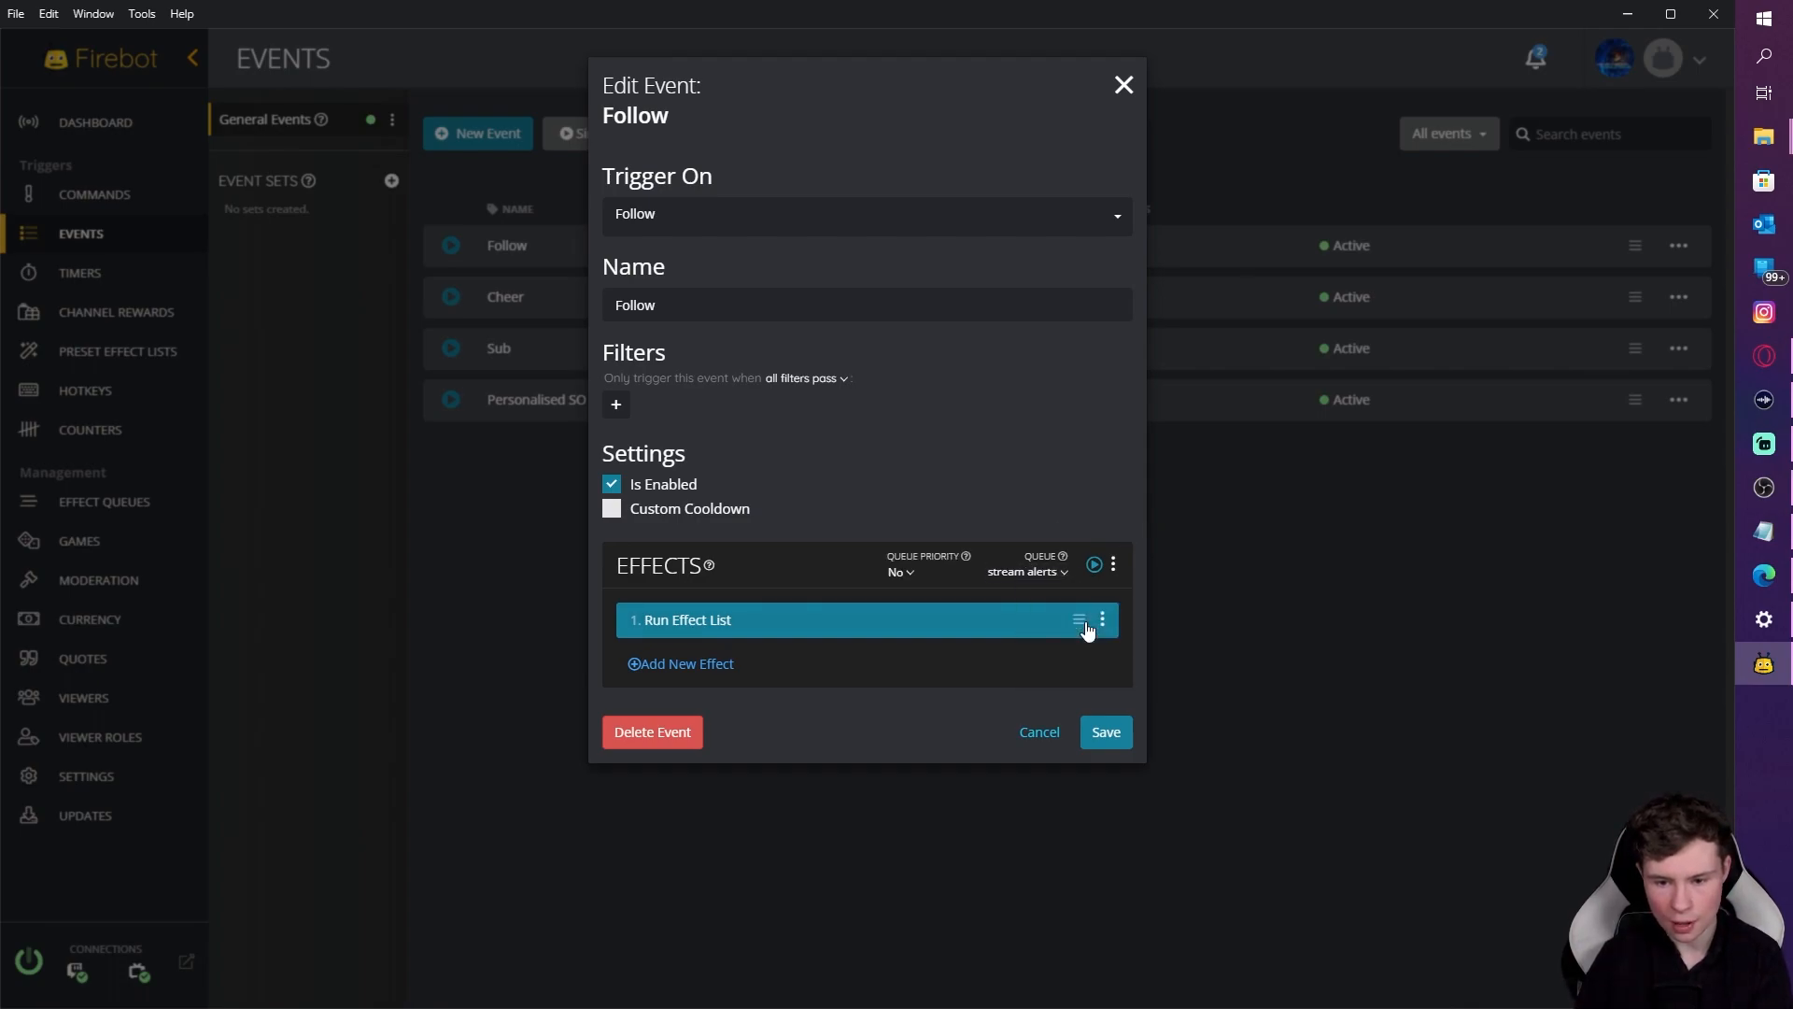
pyautogui.click(909, 581)
pyautogui.click(916, 605)
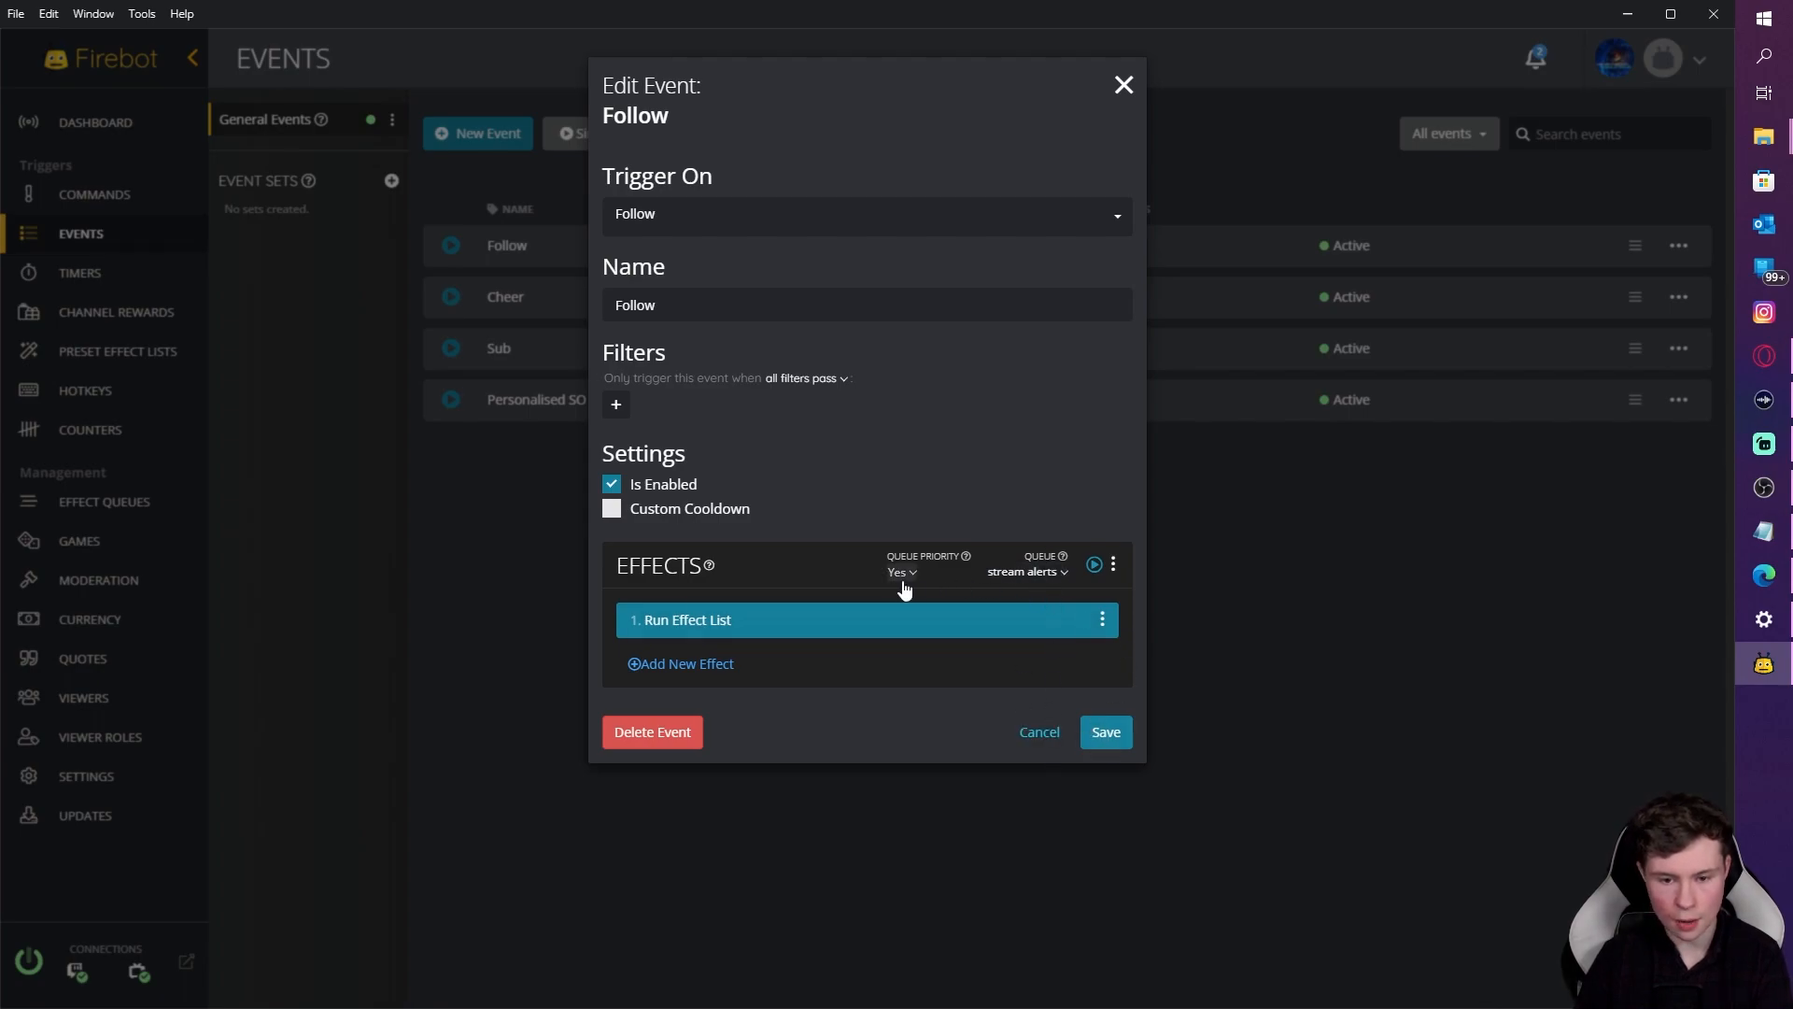
pyautogui.click(1106, 732)
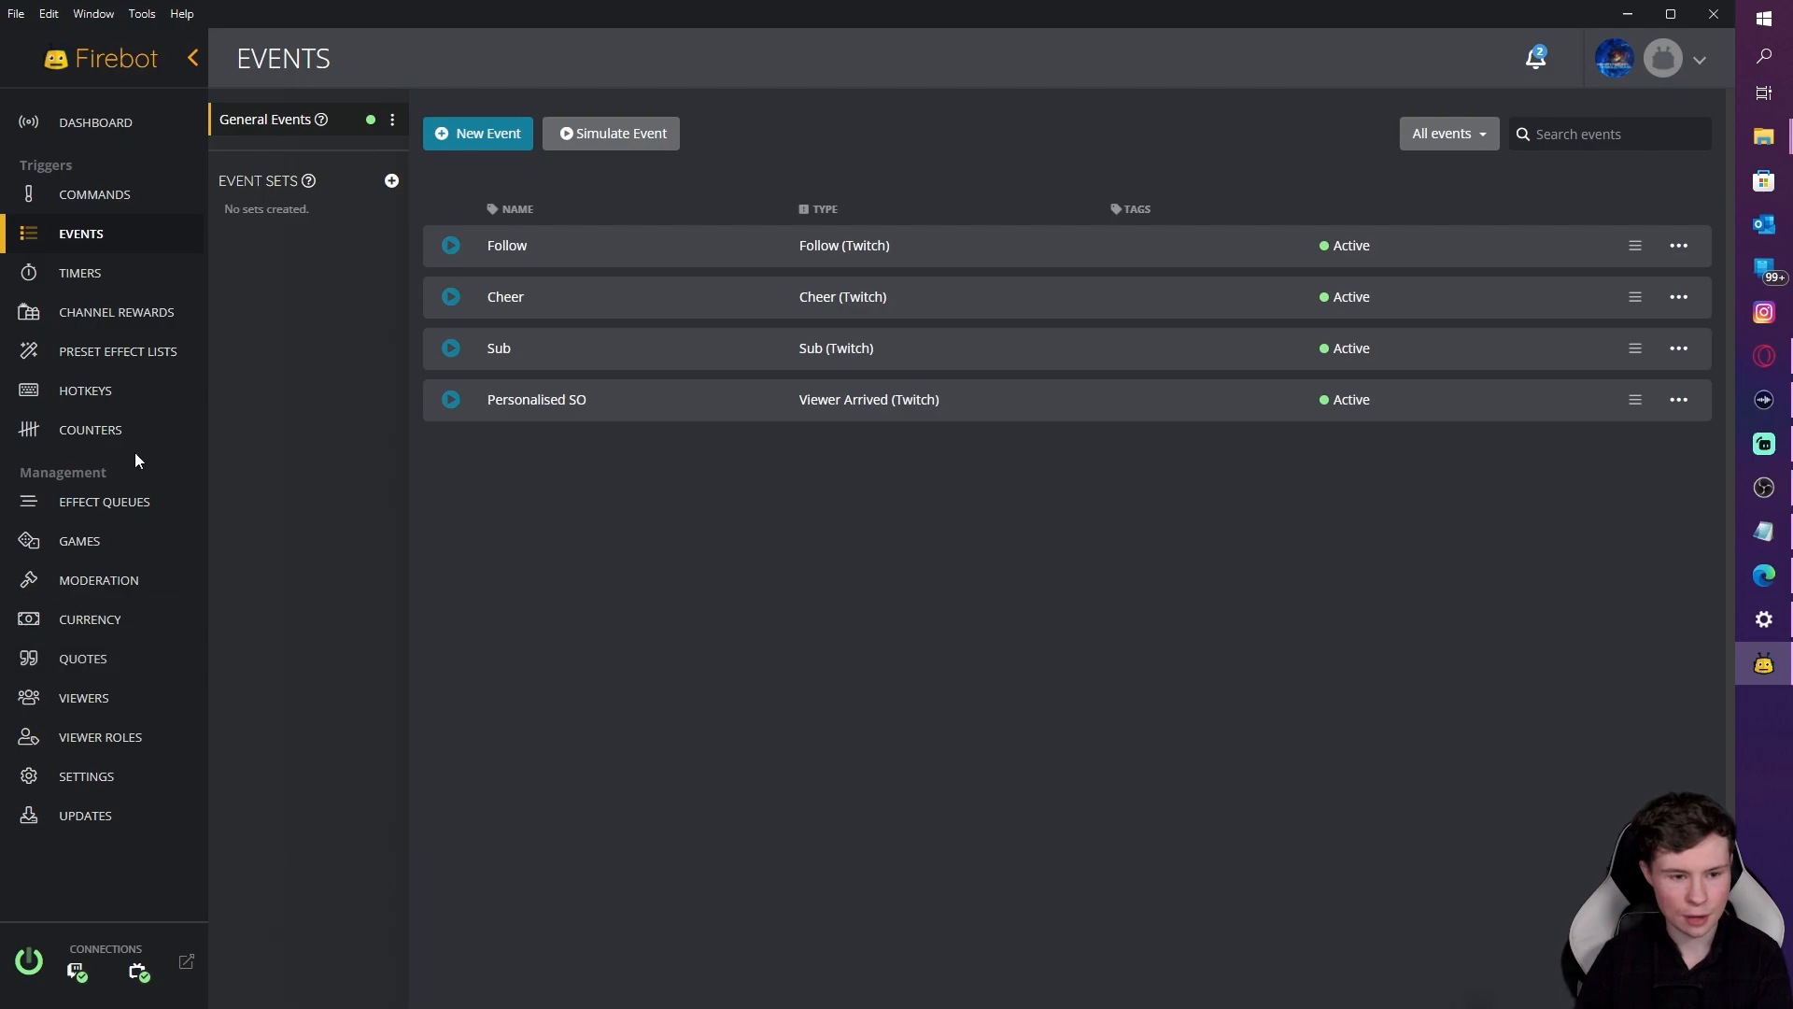
# Step: Switch the stream alerts queue's mode to Custom and save it
pyautogui.click(117, 507)
pyautogui.click(1669, 246)
pyautogui.click(1579, 262)
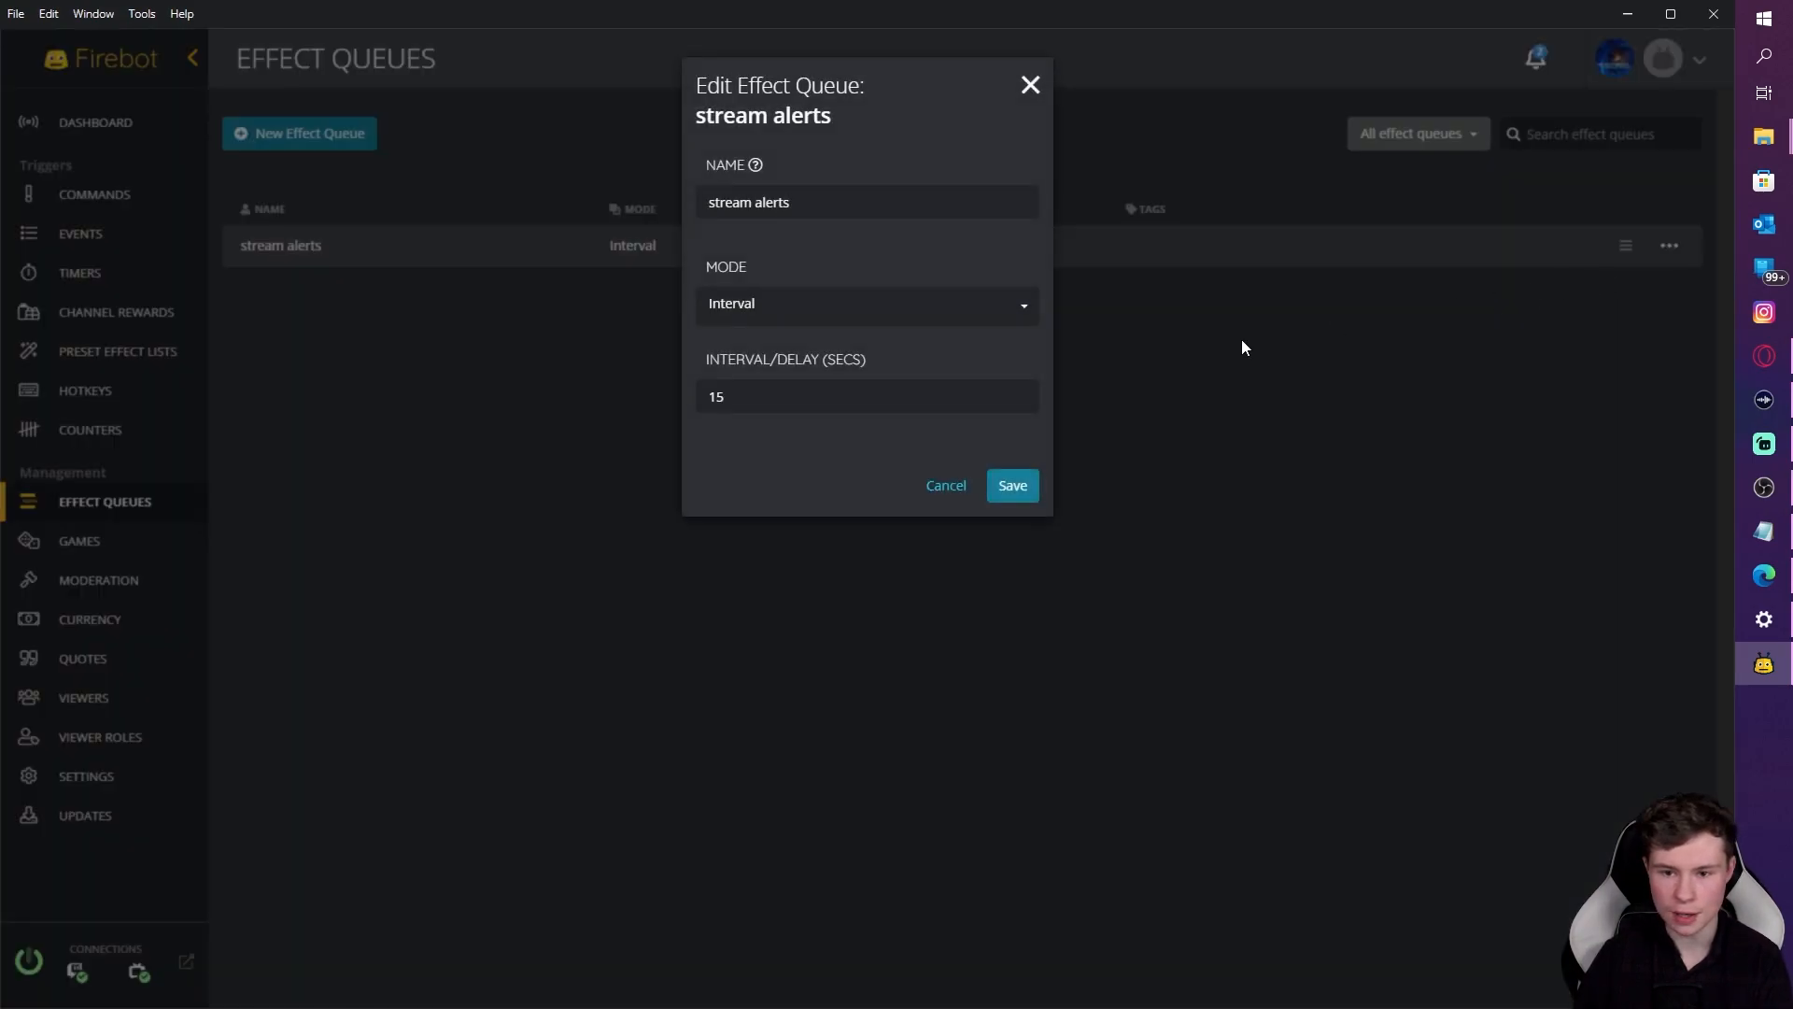
pyautogui.click(872, 306)
pyautogui.click(781, 355)
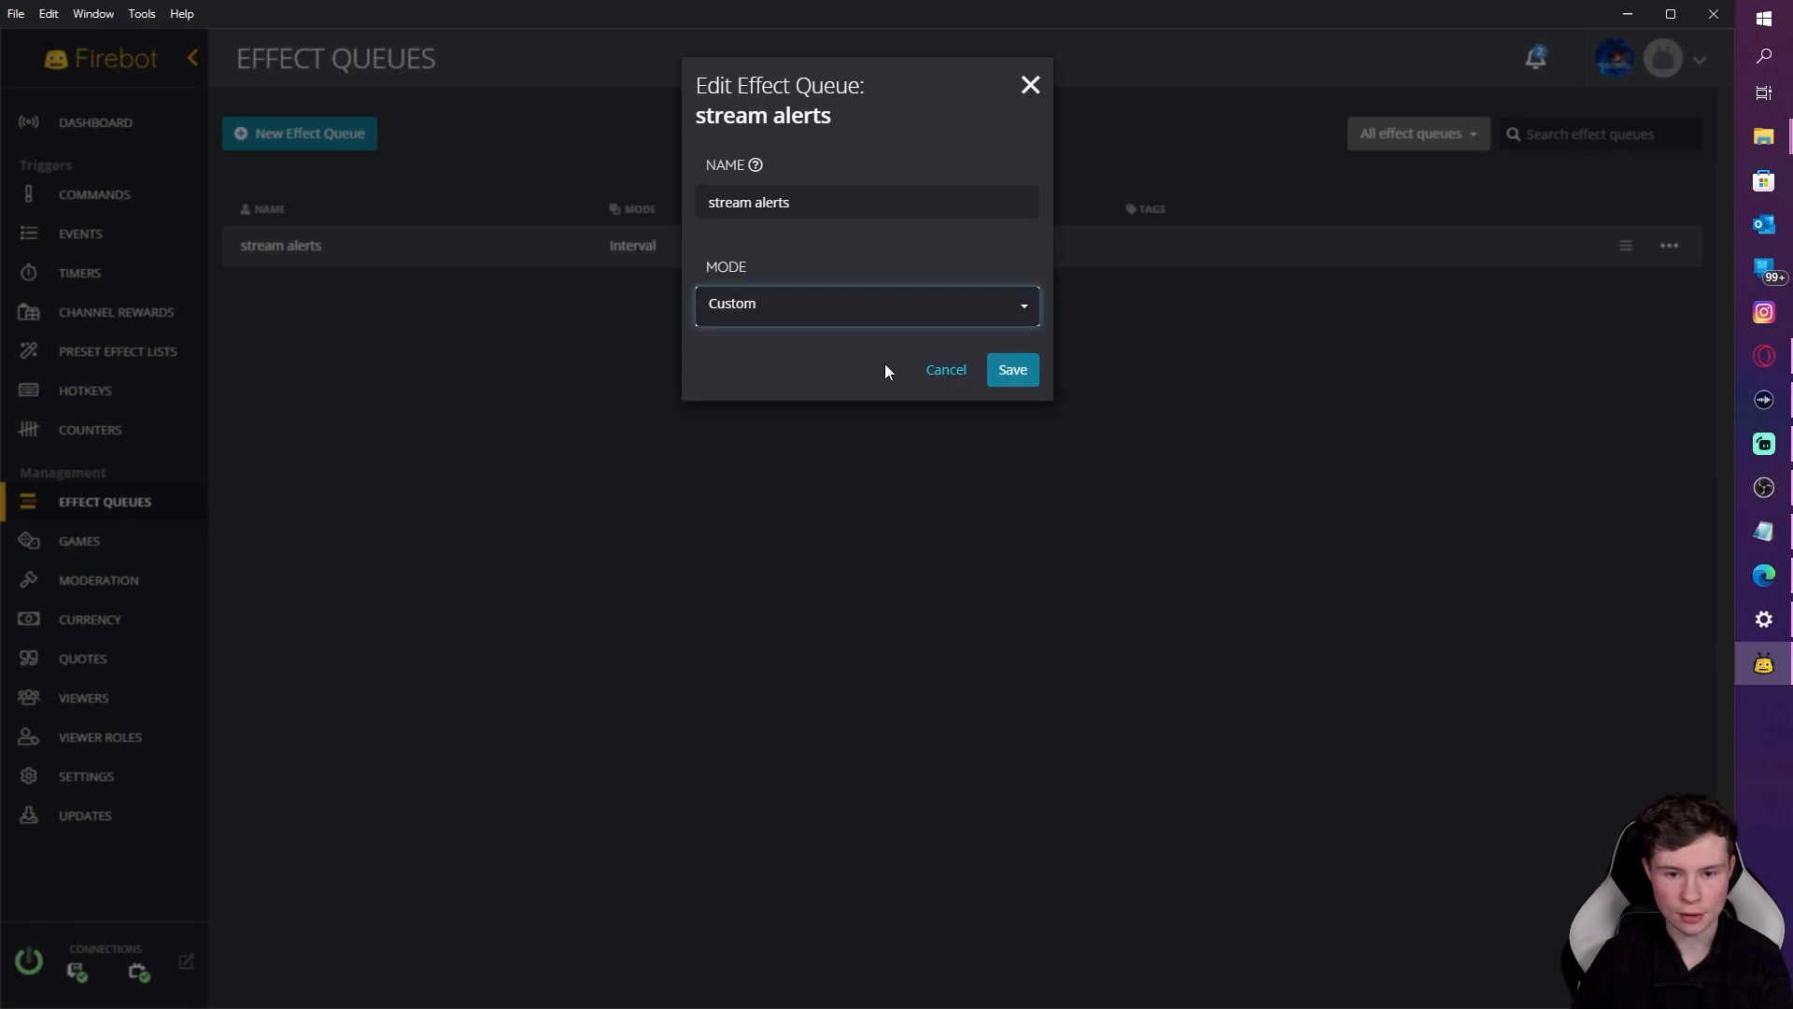
pyautogui.click(1011, 370)
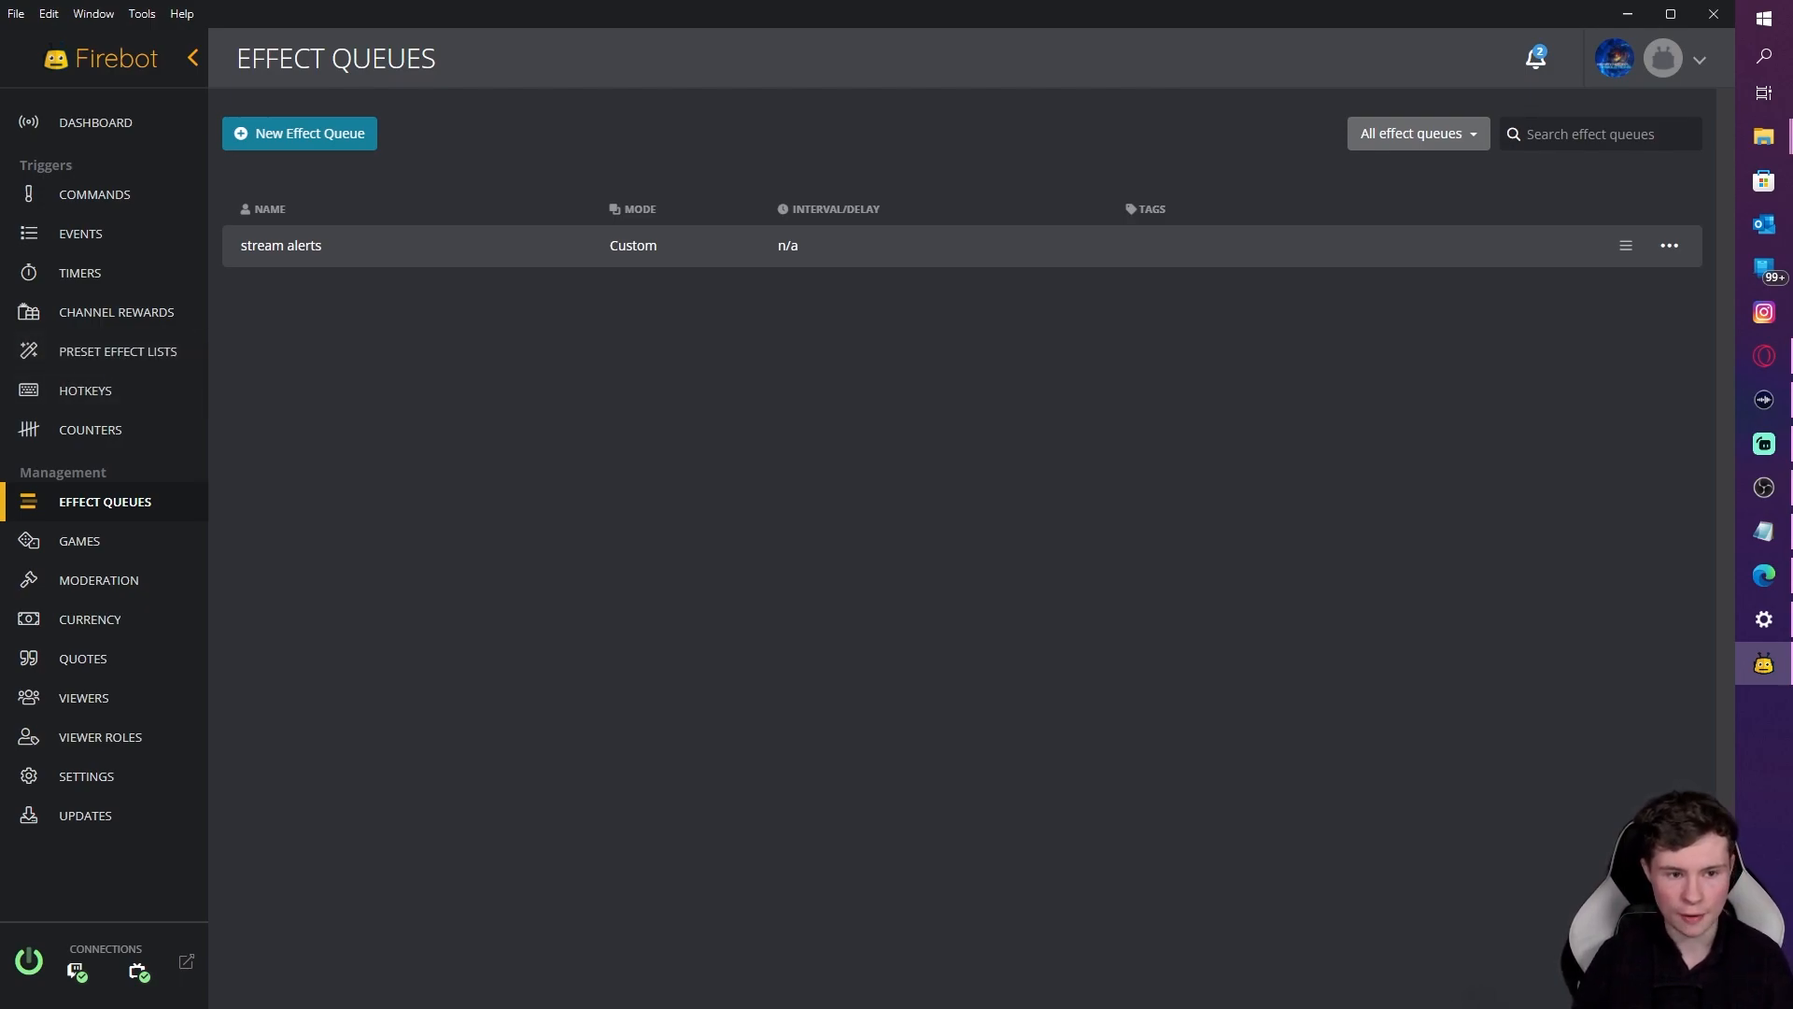
# Step: Review the Follow event's Run Effect List effect and close the editor unchanged
pyautogui.click(126, 245)
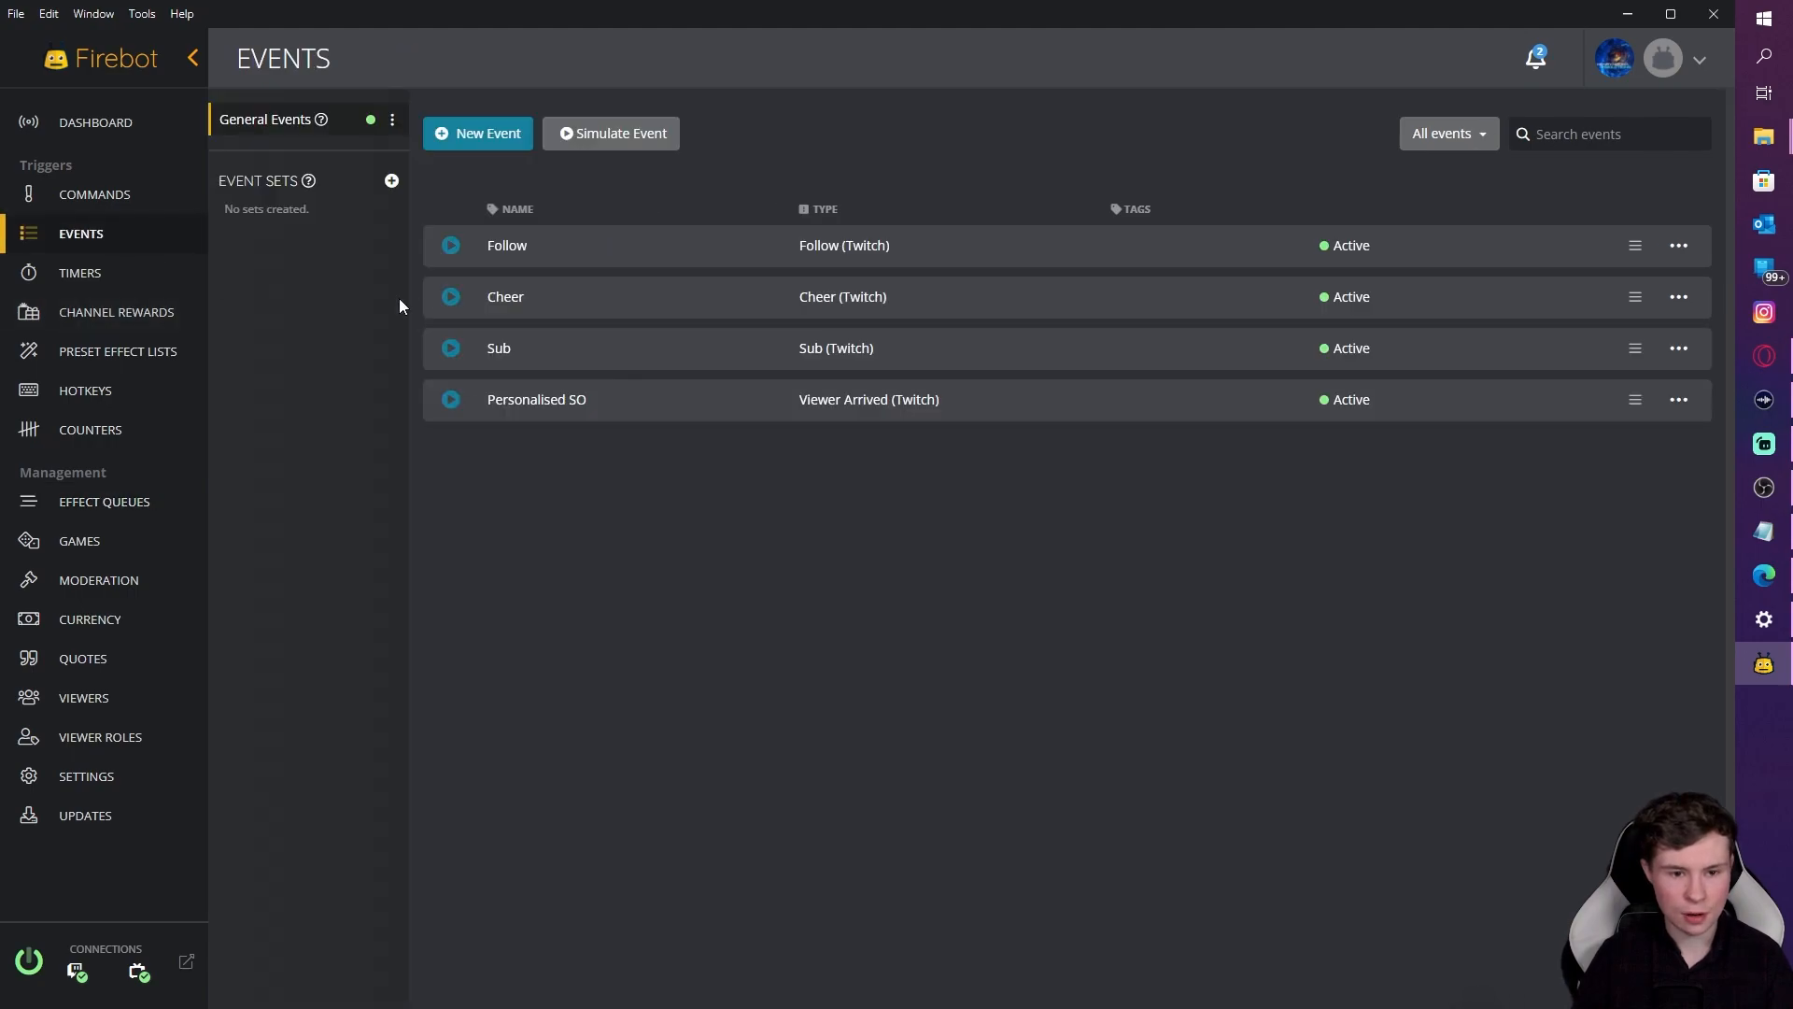
pyautogui.click(1678, 245)
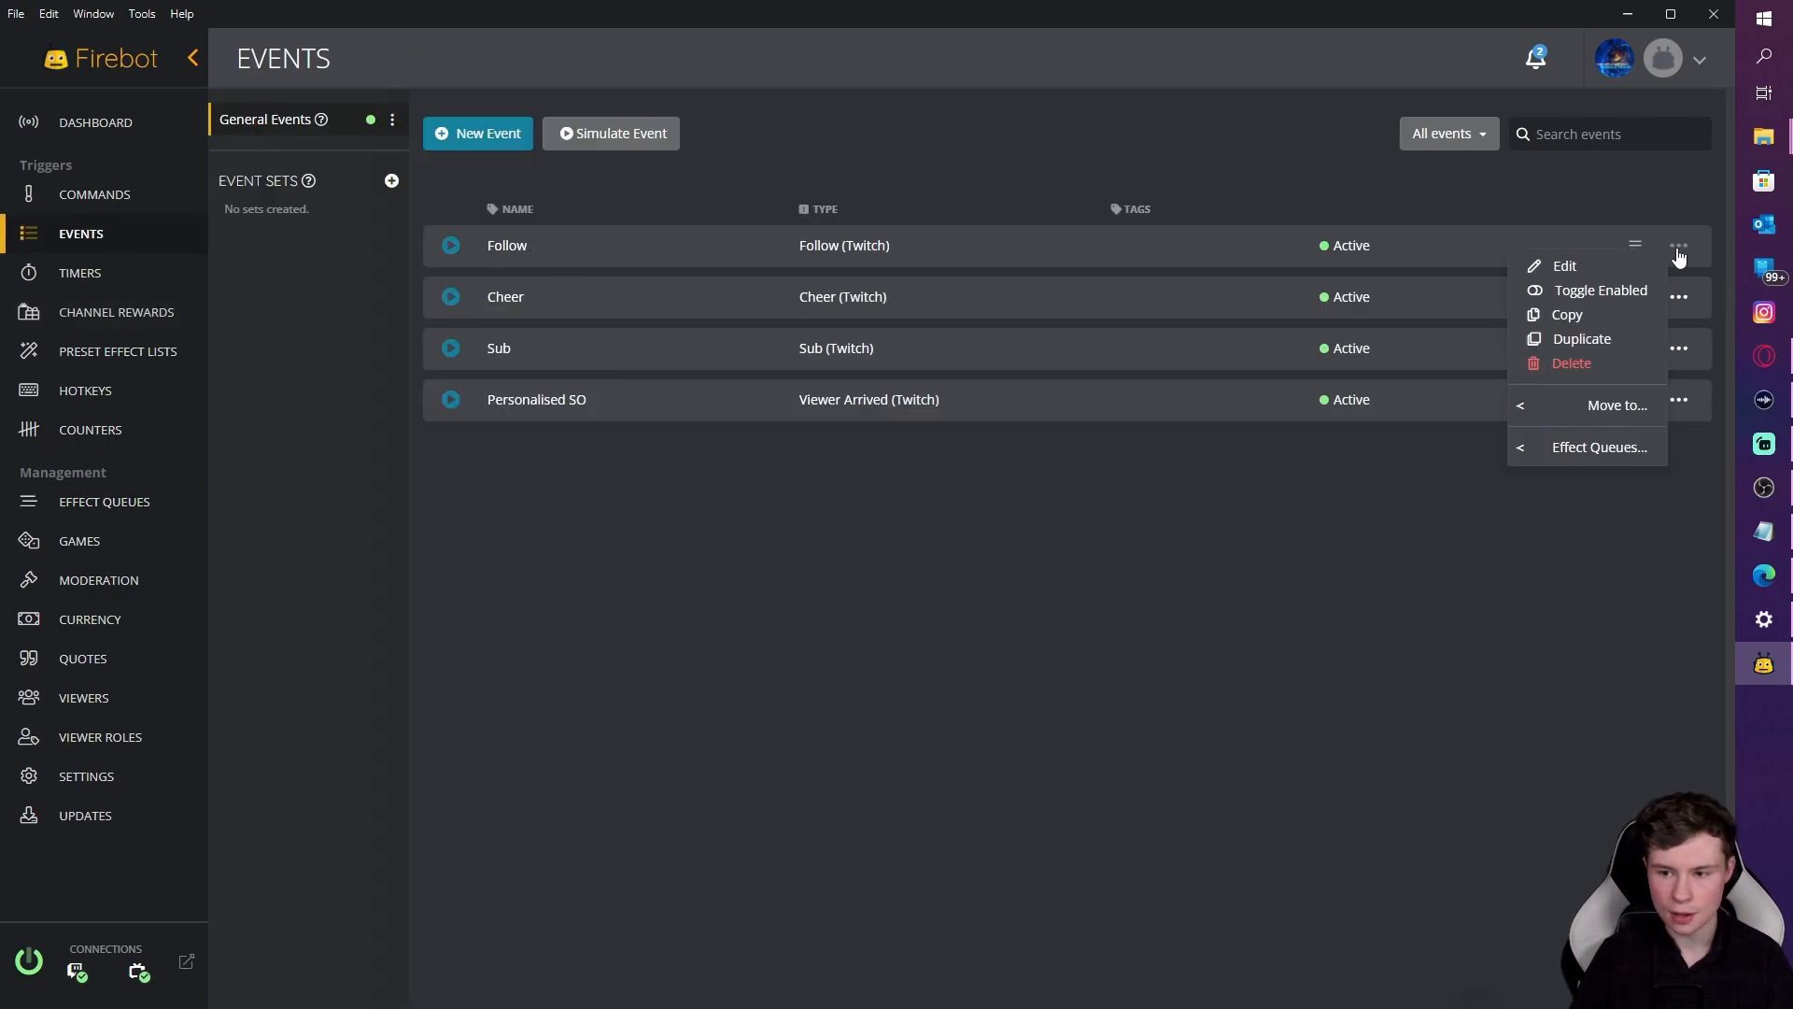
pyautogui.click(1557, 266)
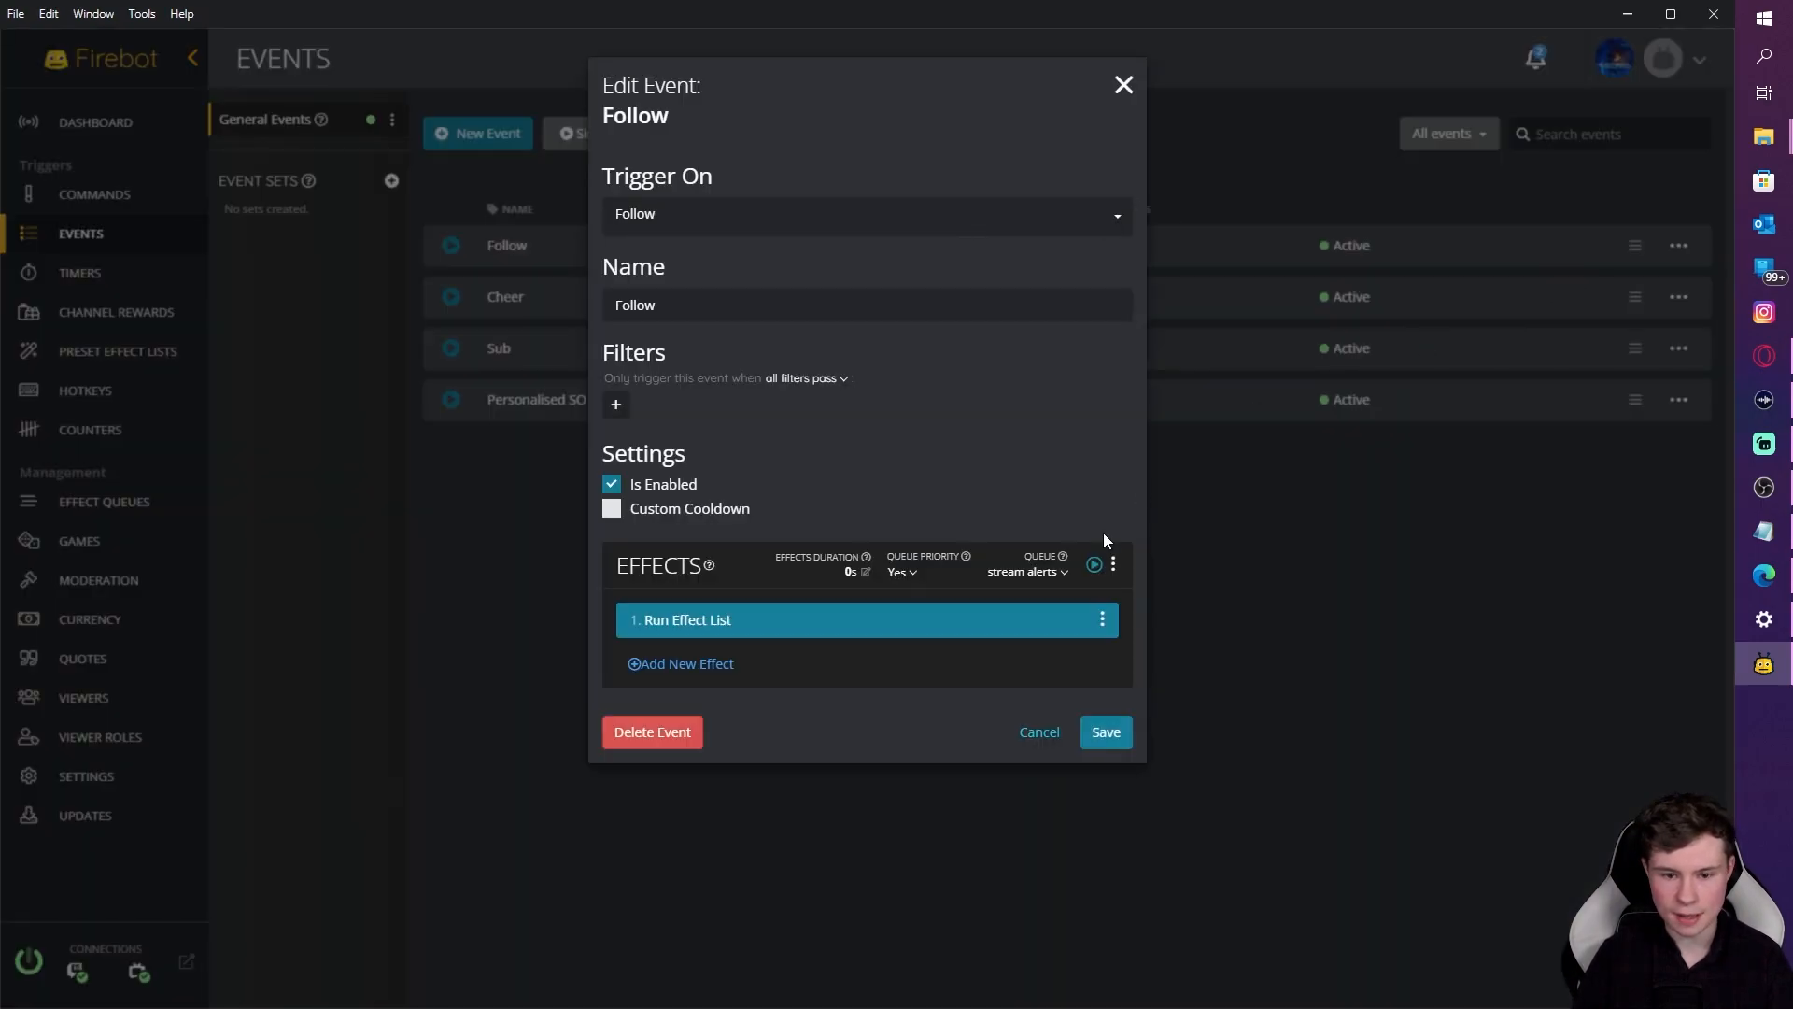
pyautogui.click(833, 632)
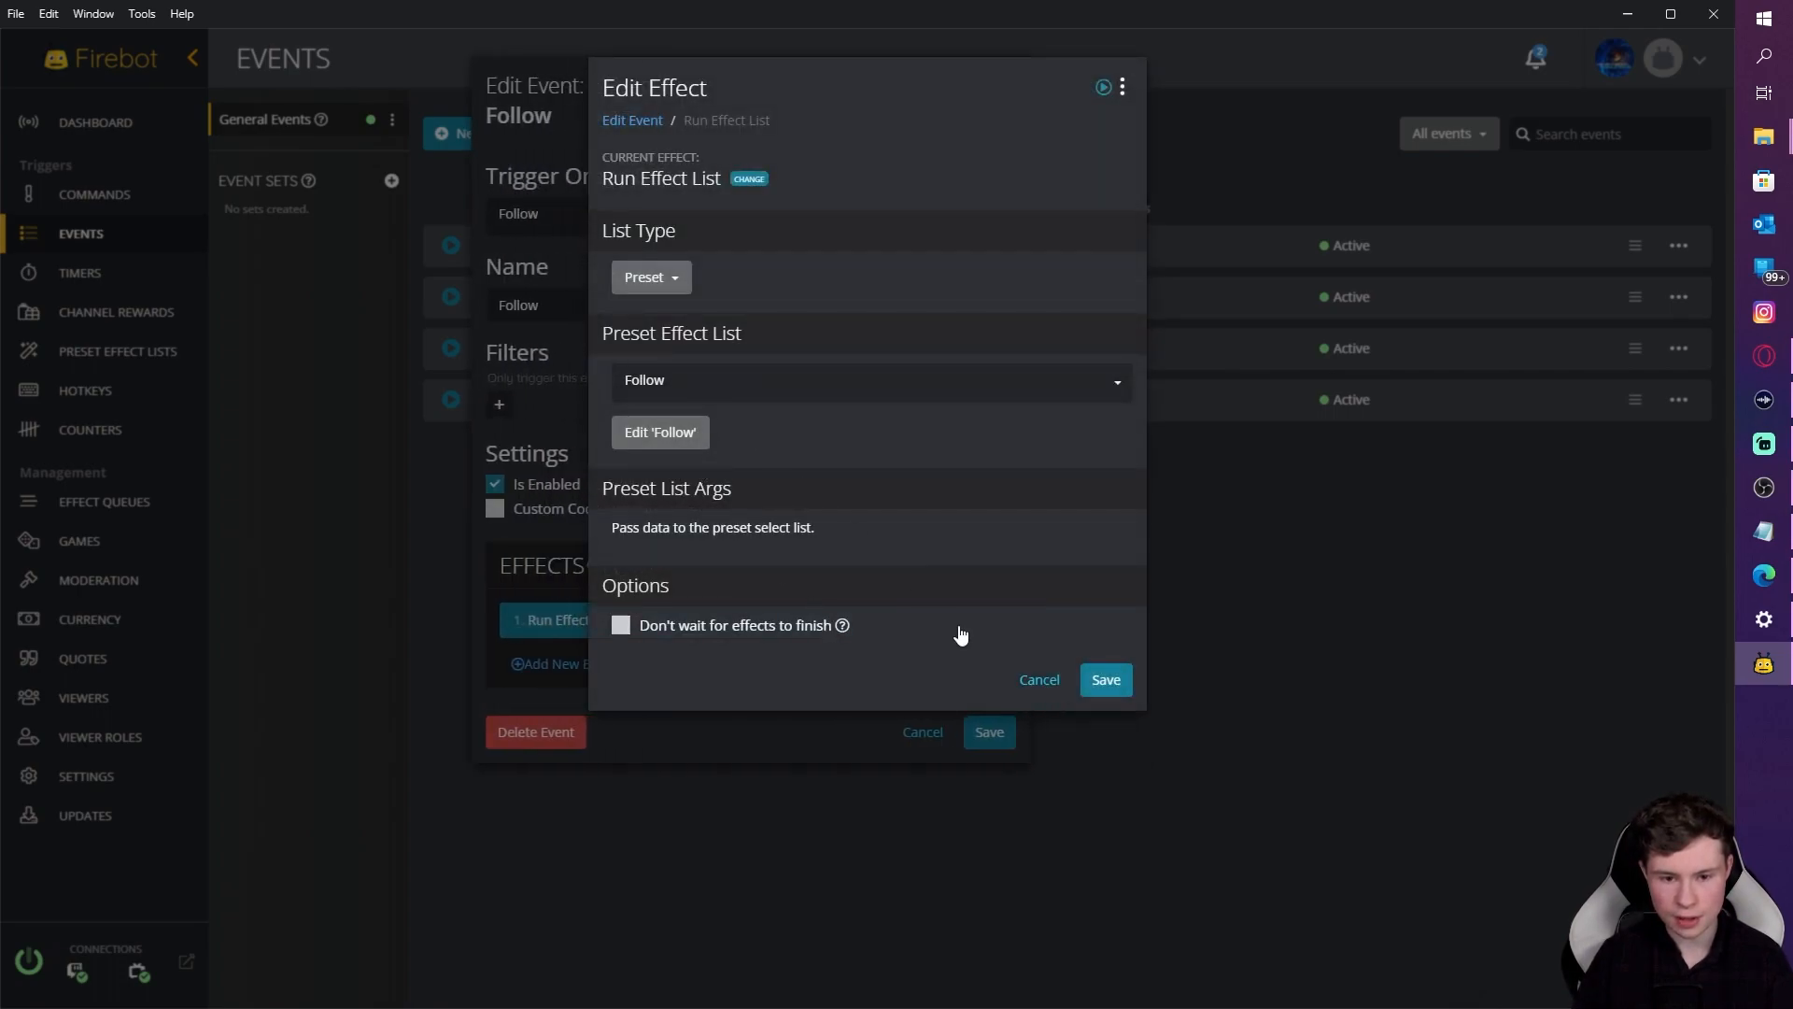
pyautogui.click(1028, 679)
pyautogui.click(1038, 736)
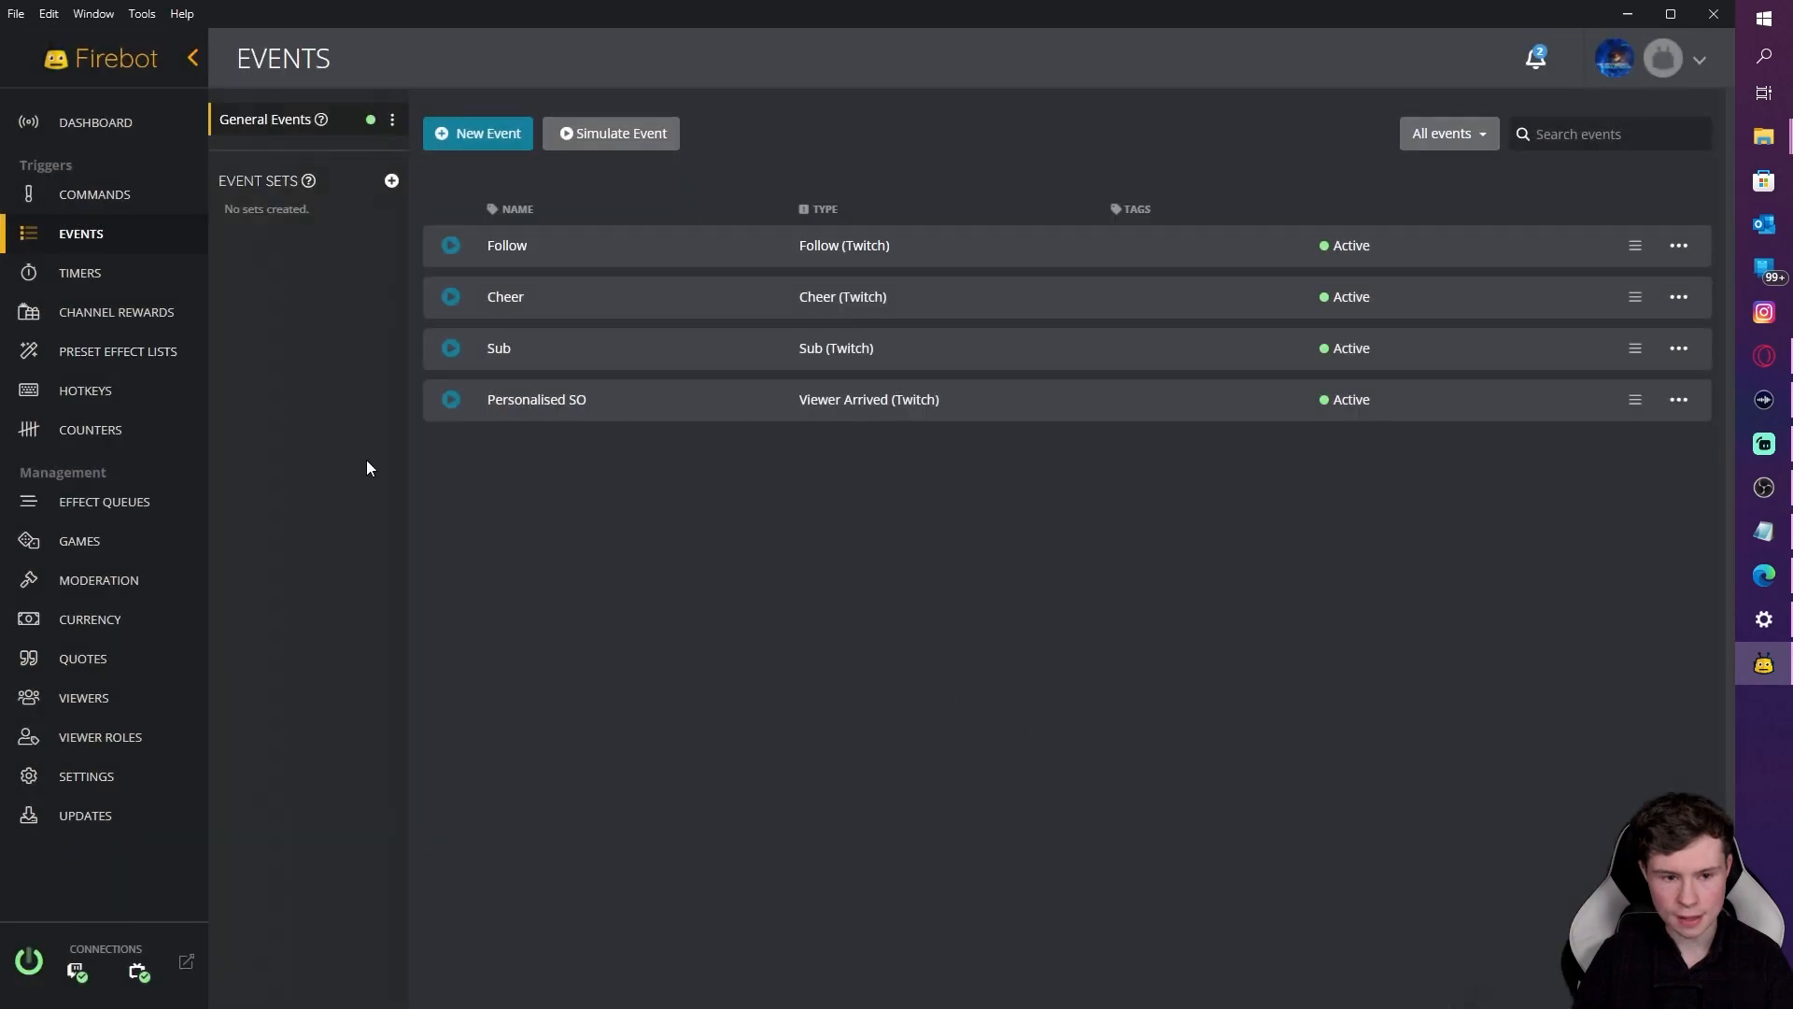
# Step: Duplicate the Follow preset effect list, then delete the resulting 'Follow copy'
pyautogui.click(107, 352)
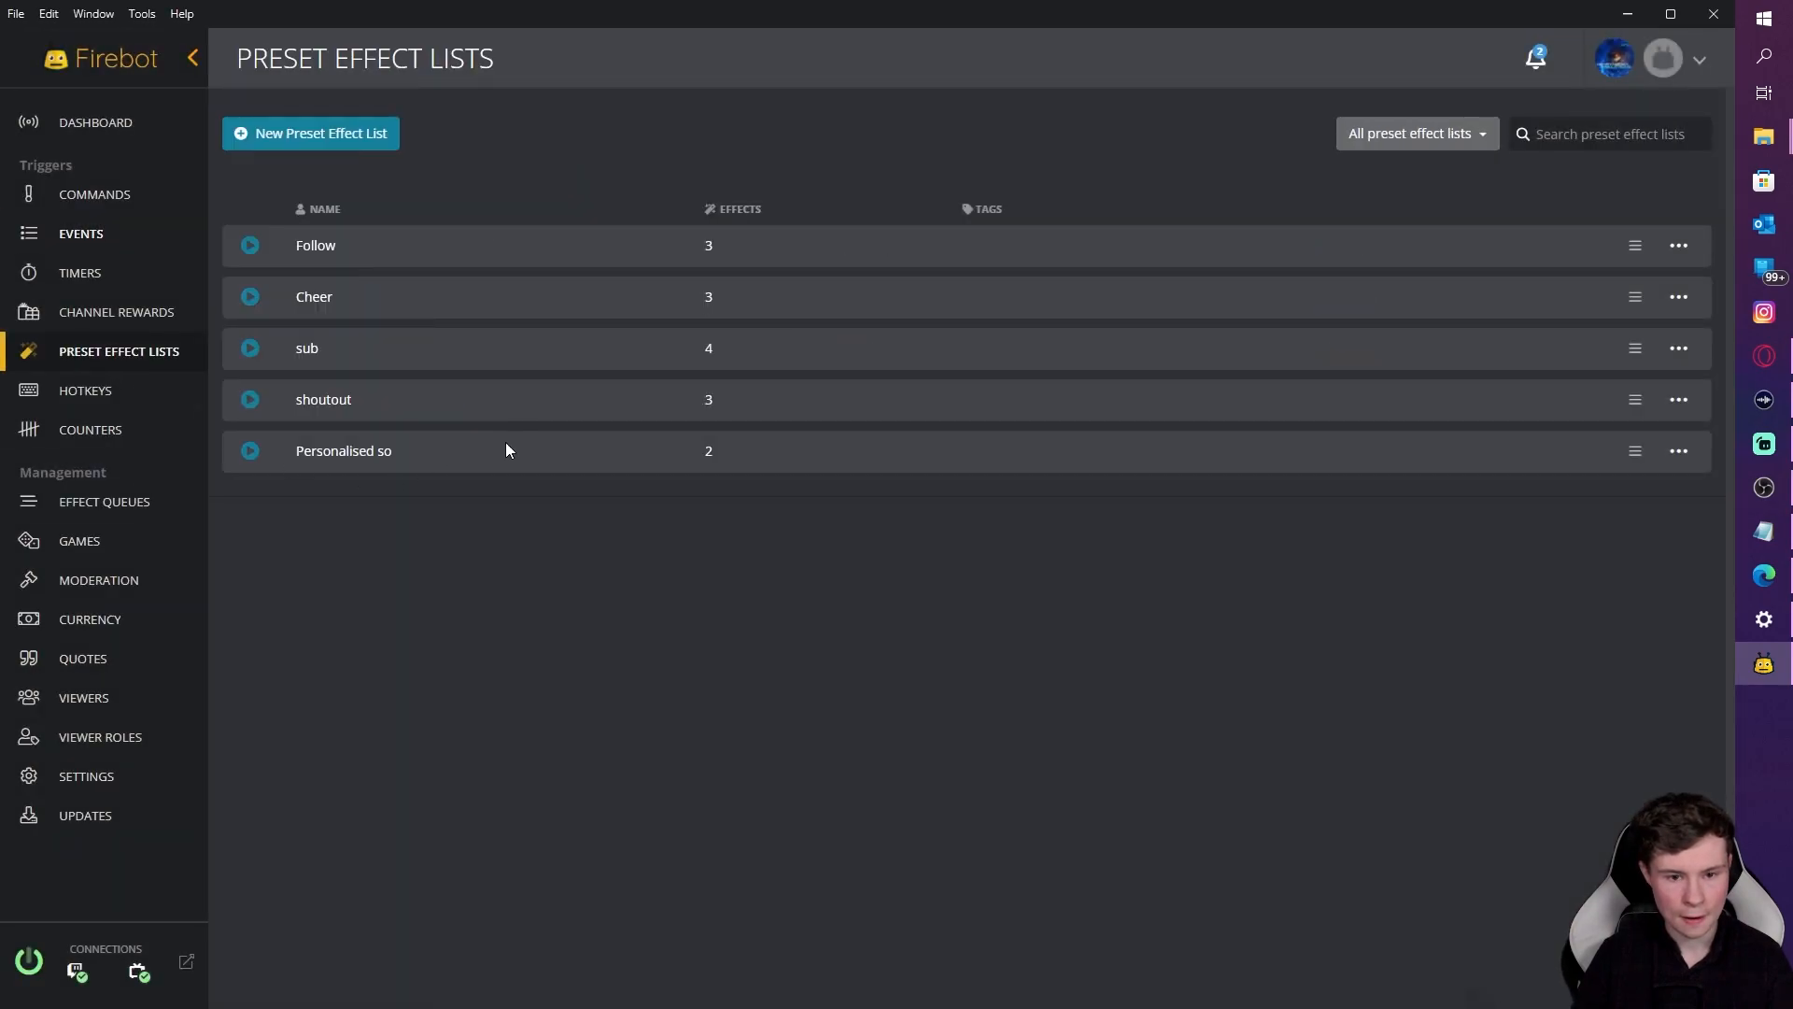
pyautogui.click(1677, 250)
pyautogui.click(1568, 286)
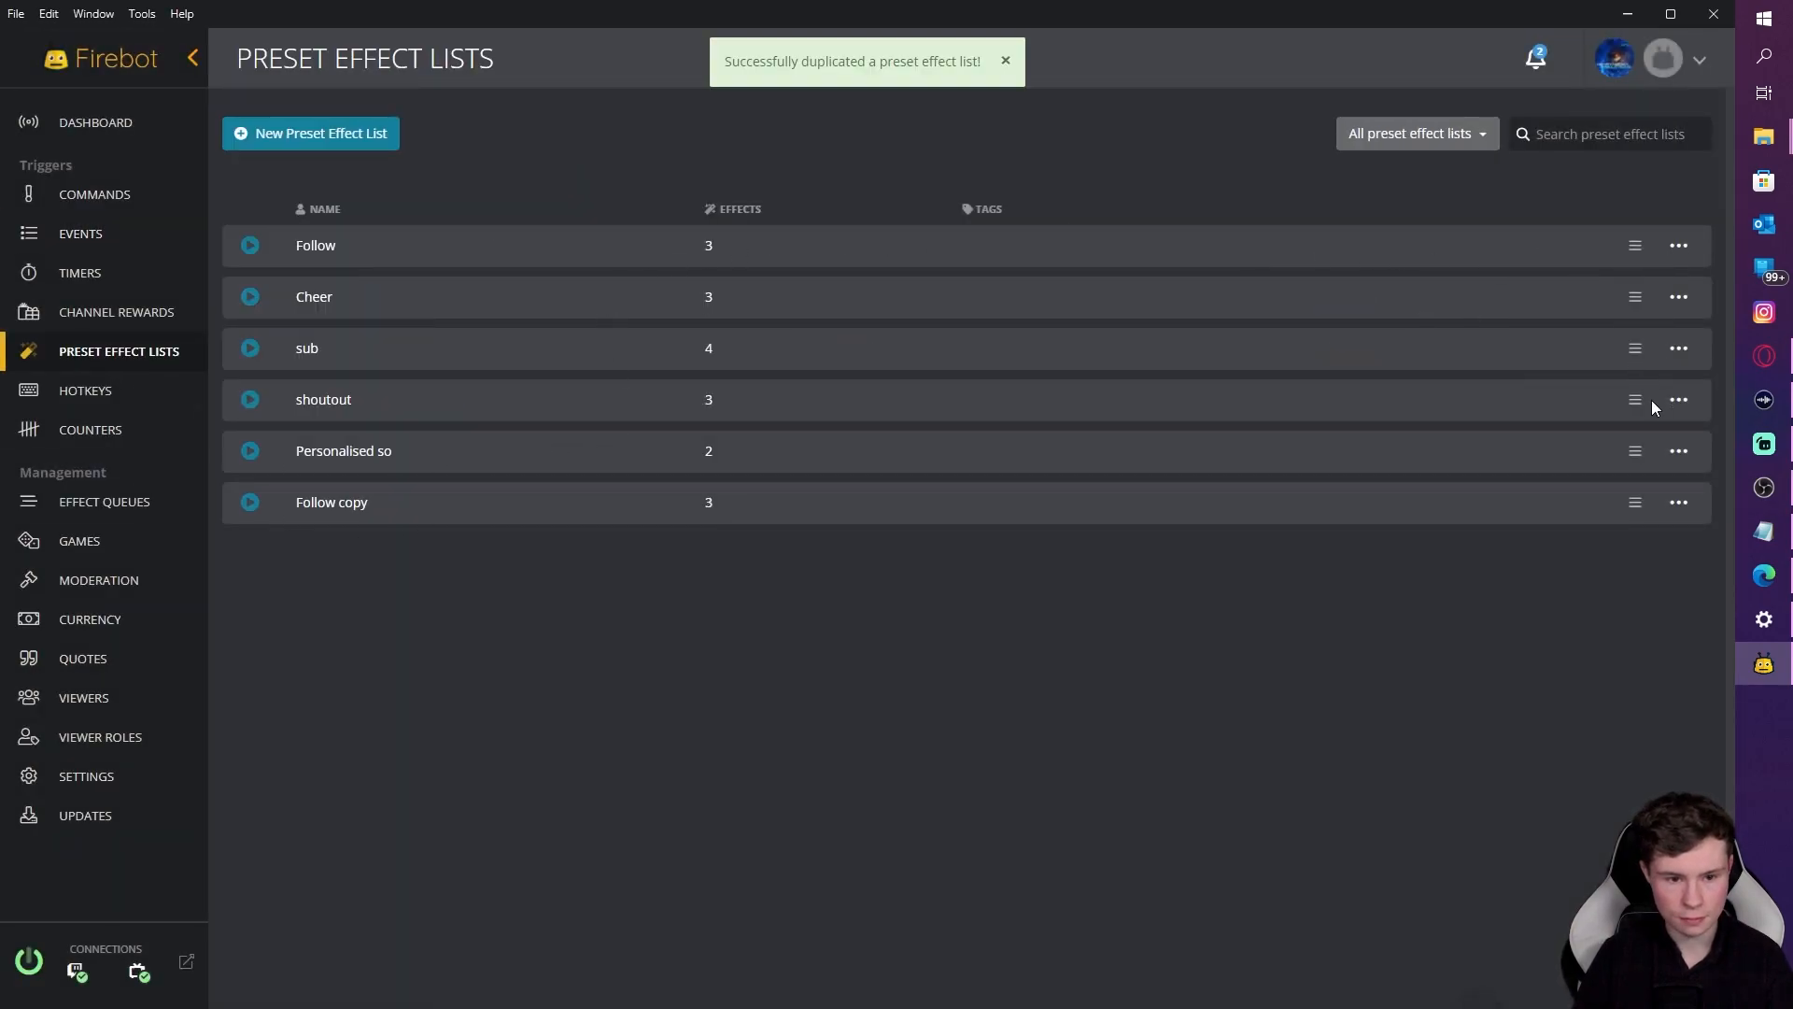
pyautogui.click(1679, 504)
pyautogui.click(1627, 566)
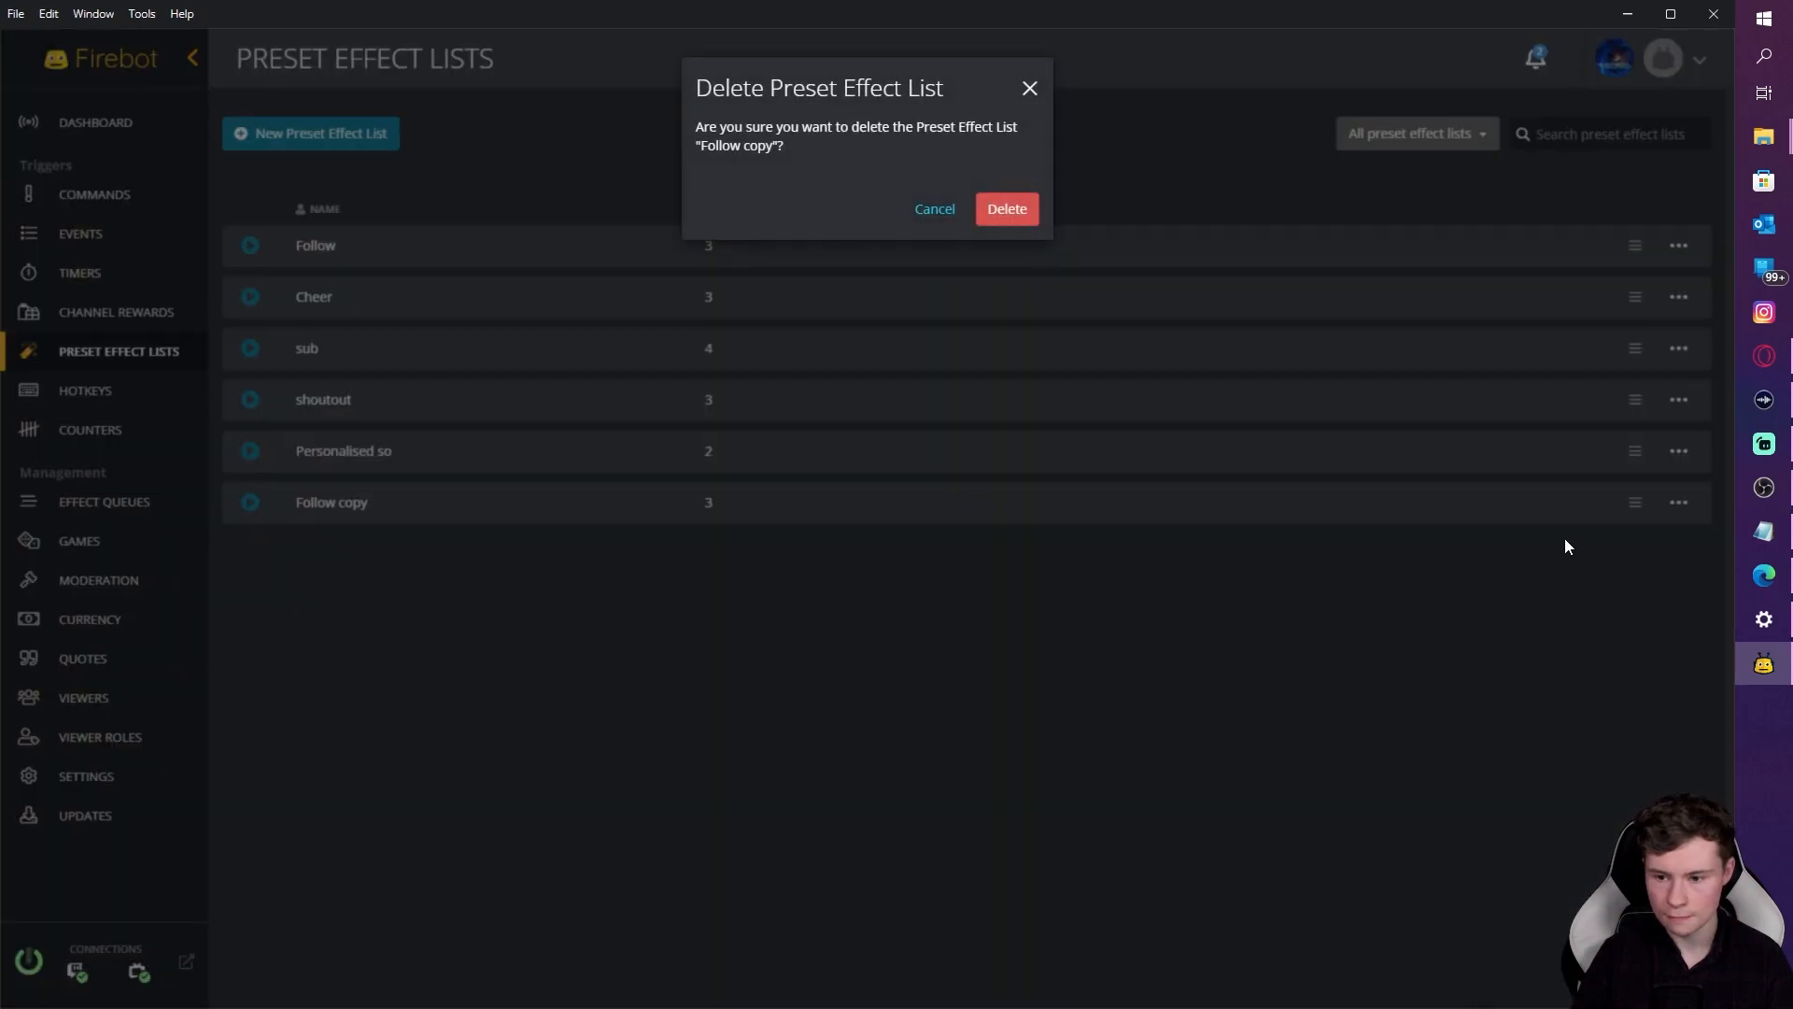
pyautogui.click(1035, 213)
# Step: Review the Follow preset list's Play Sound and Text-To-Speech effects, closing everything unchanged
pyautogui.click(1678, 245)
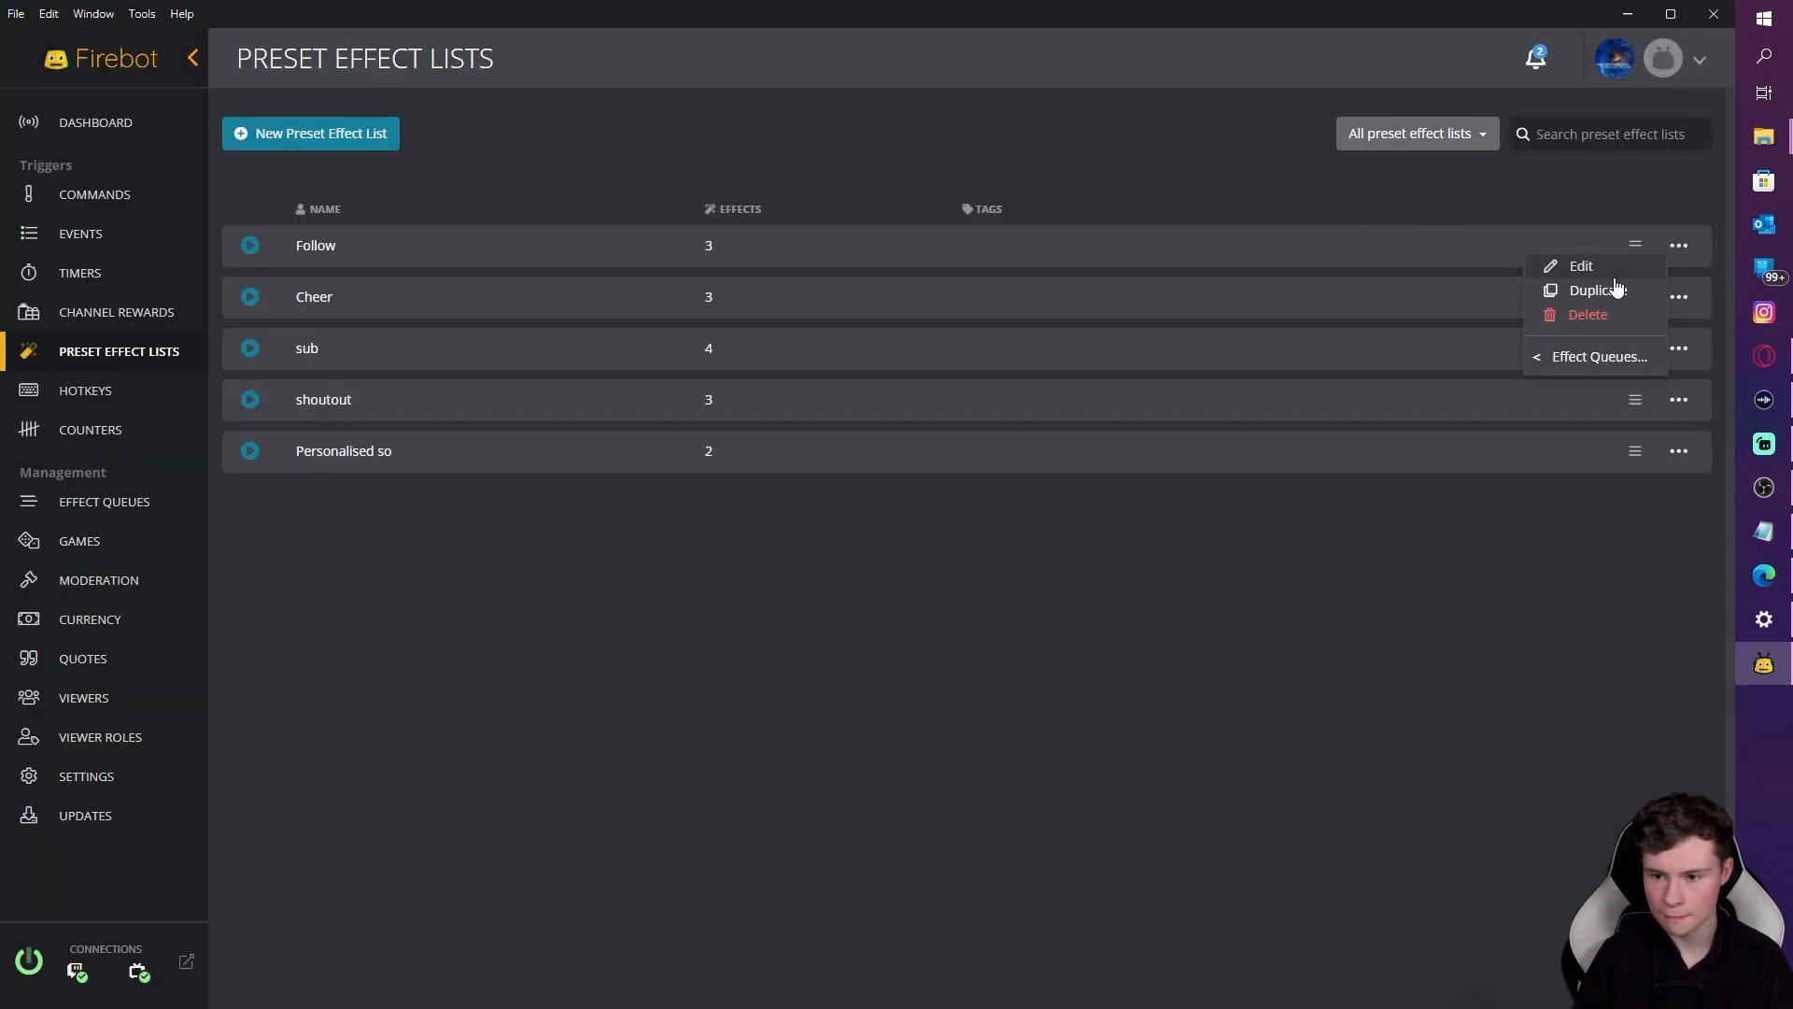
pyautogui.click(1578, 267)
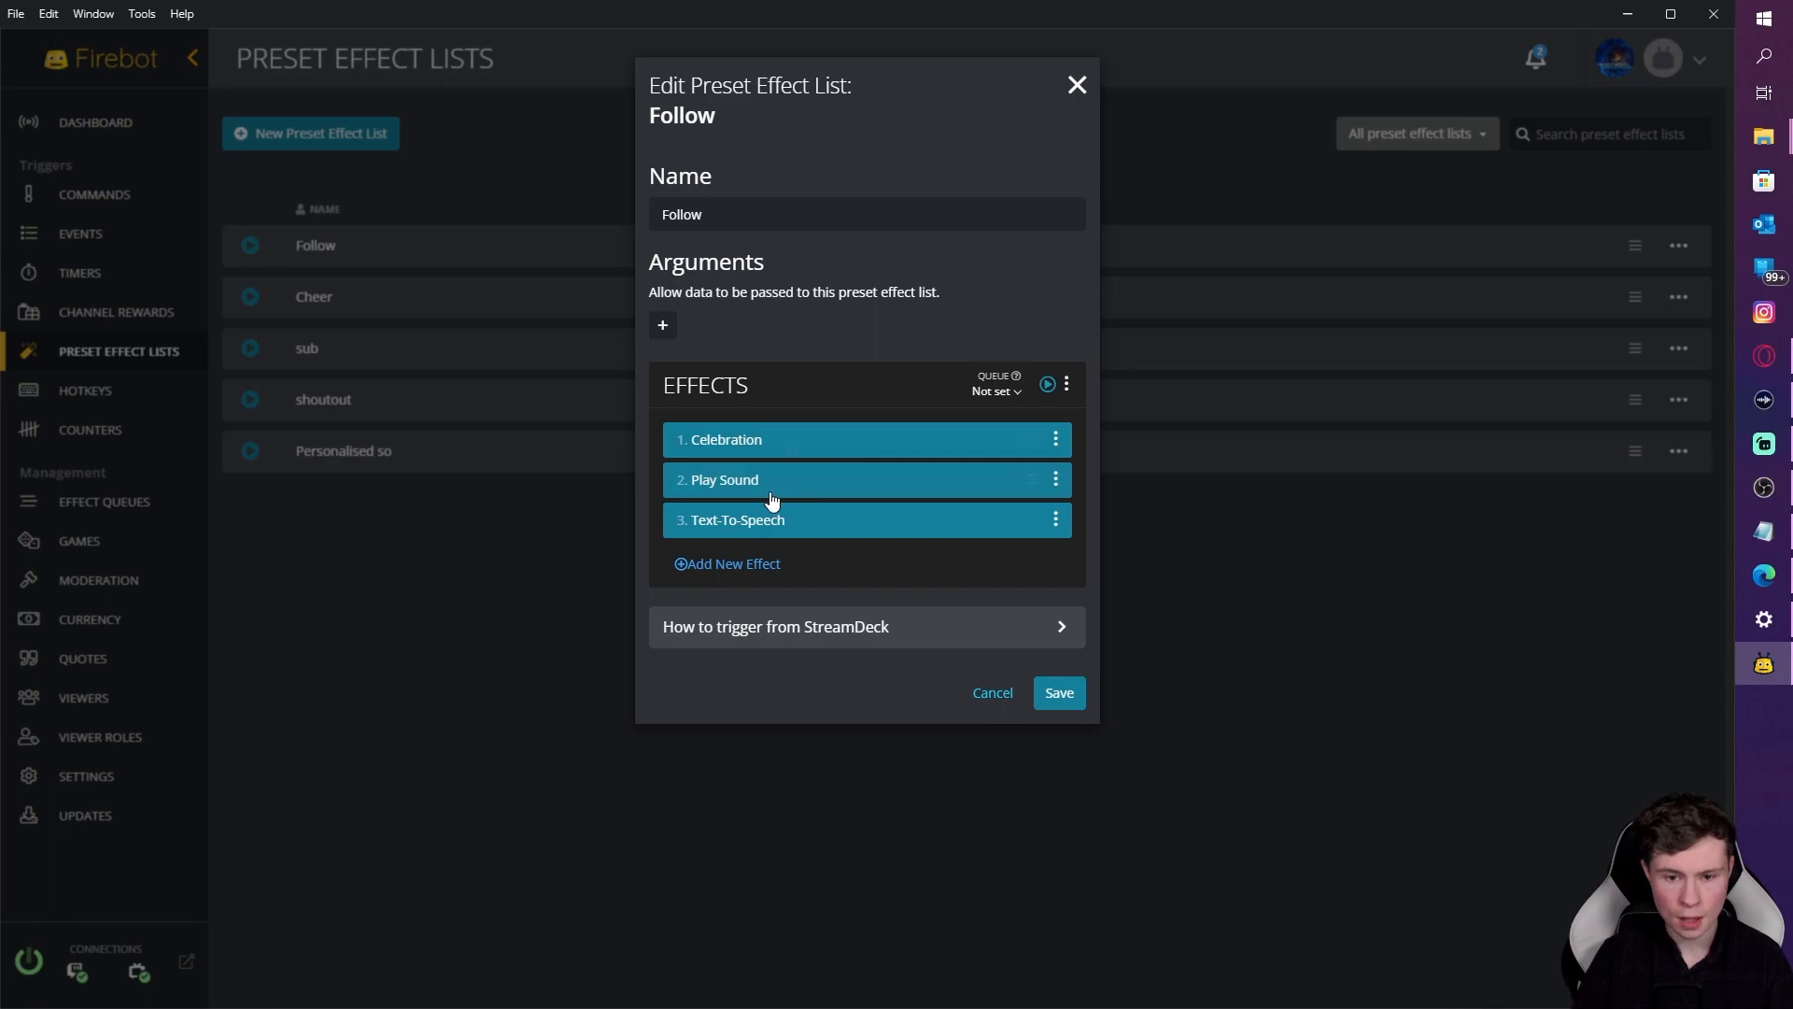
pyautogui.click(779, 490)
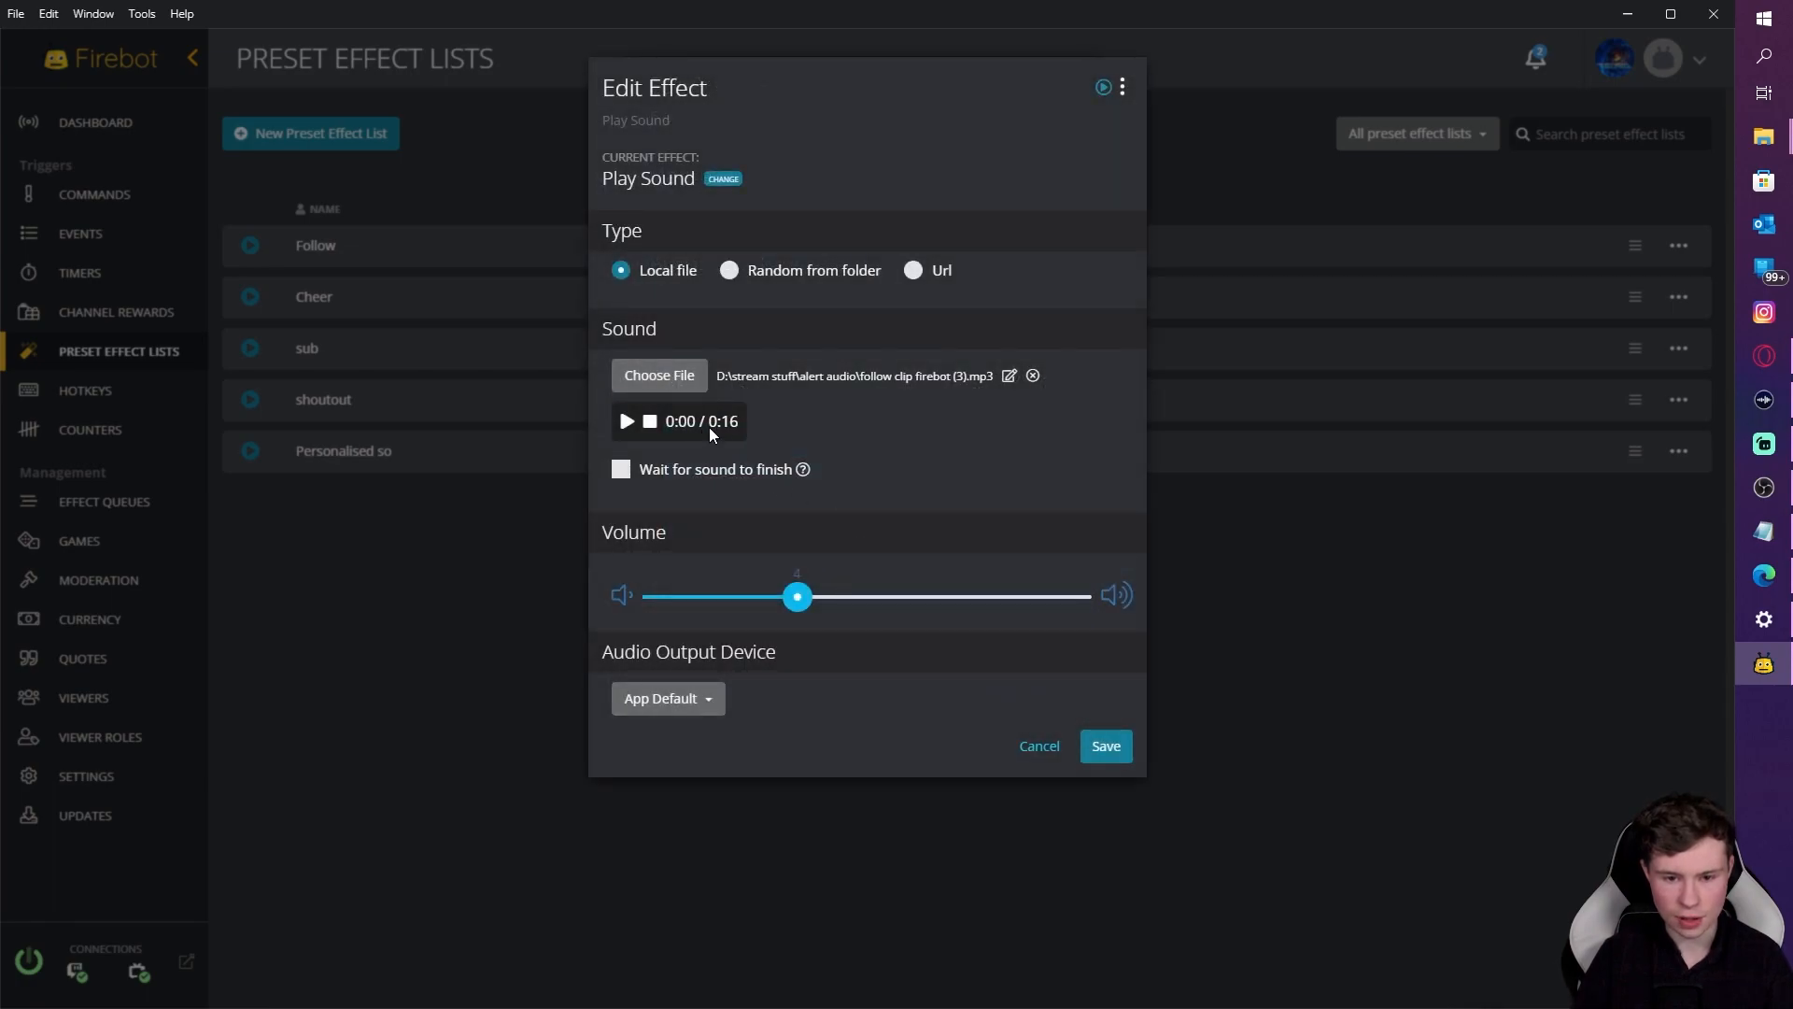
pyautogui.click(1037, 746)
pyautogui.click(821, 520)
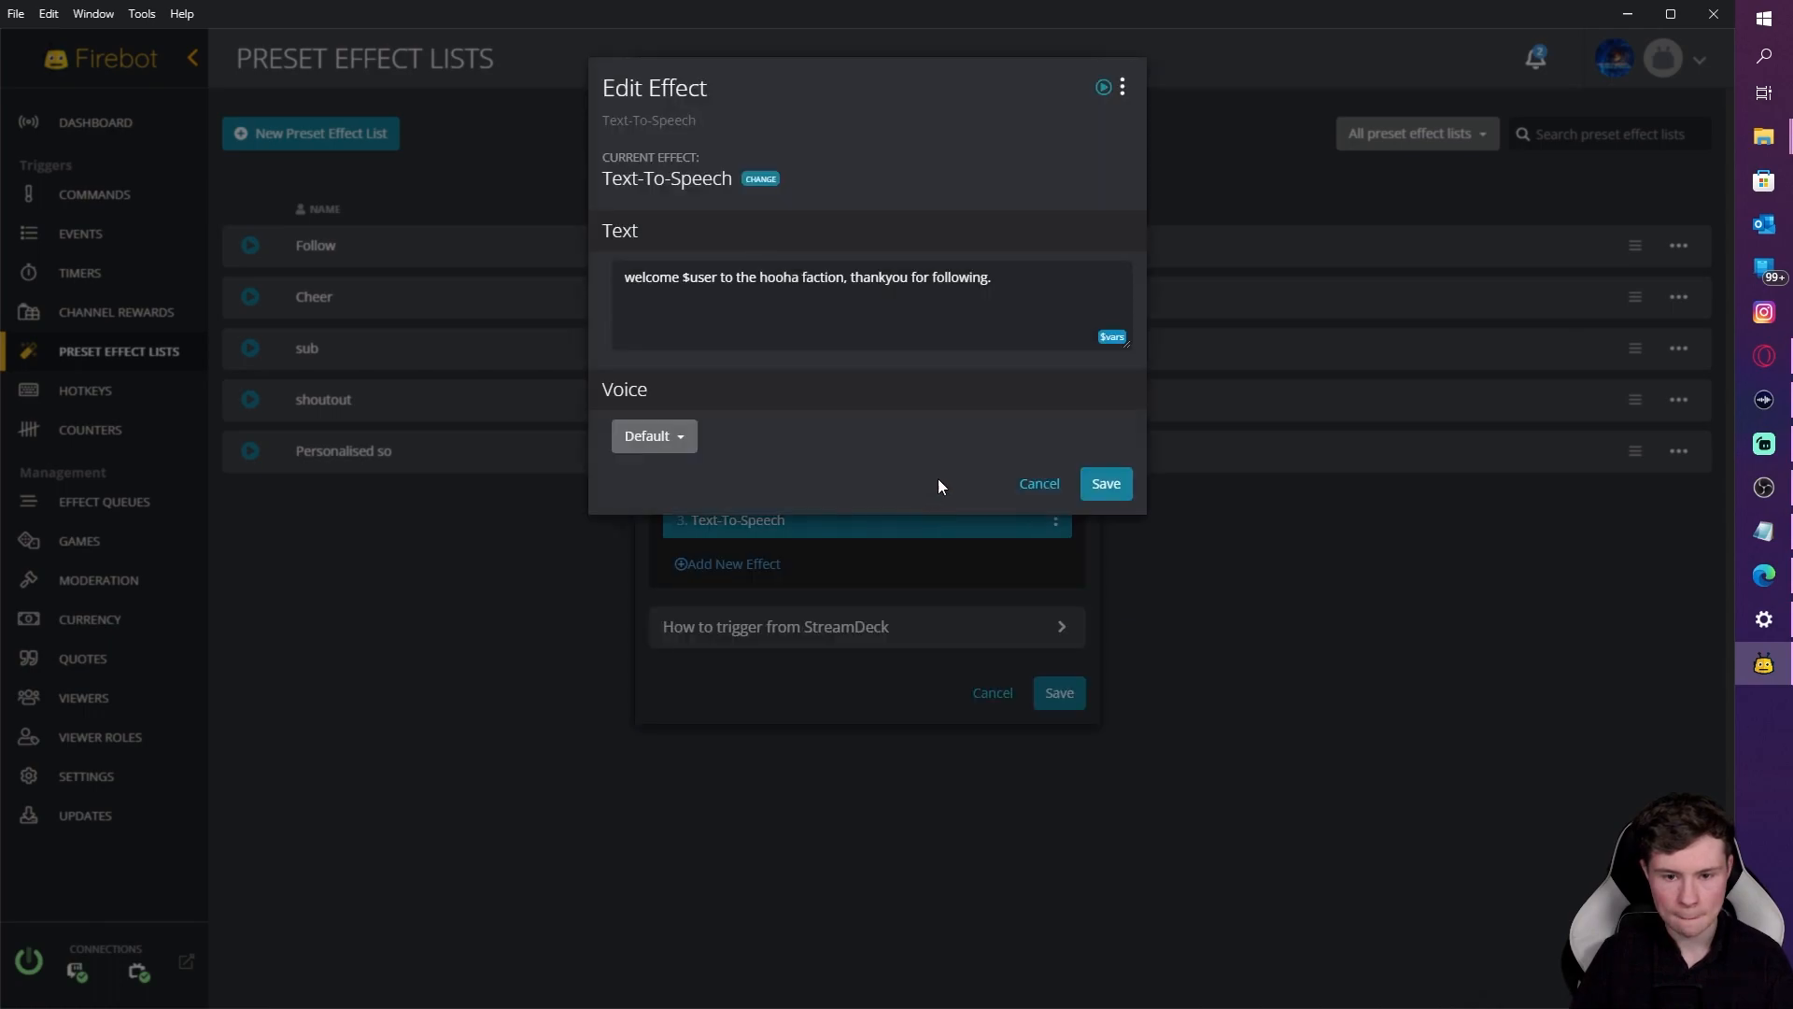
pyautogui.click(1033, 484)
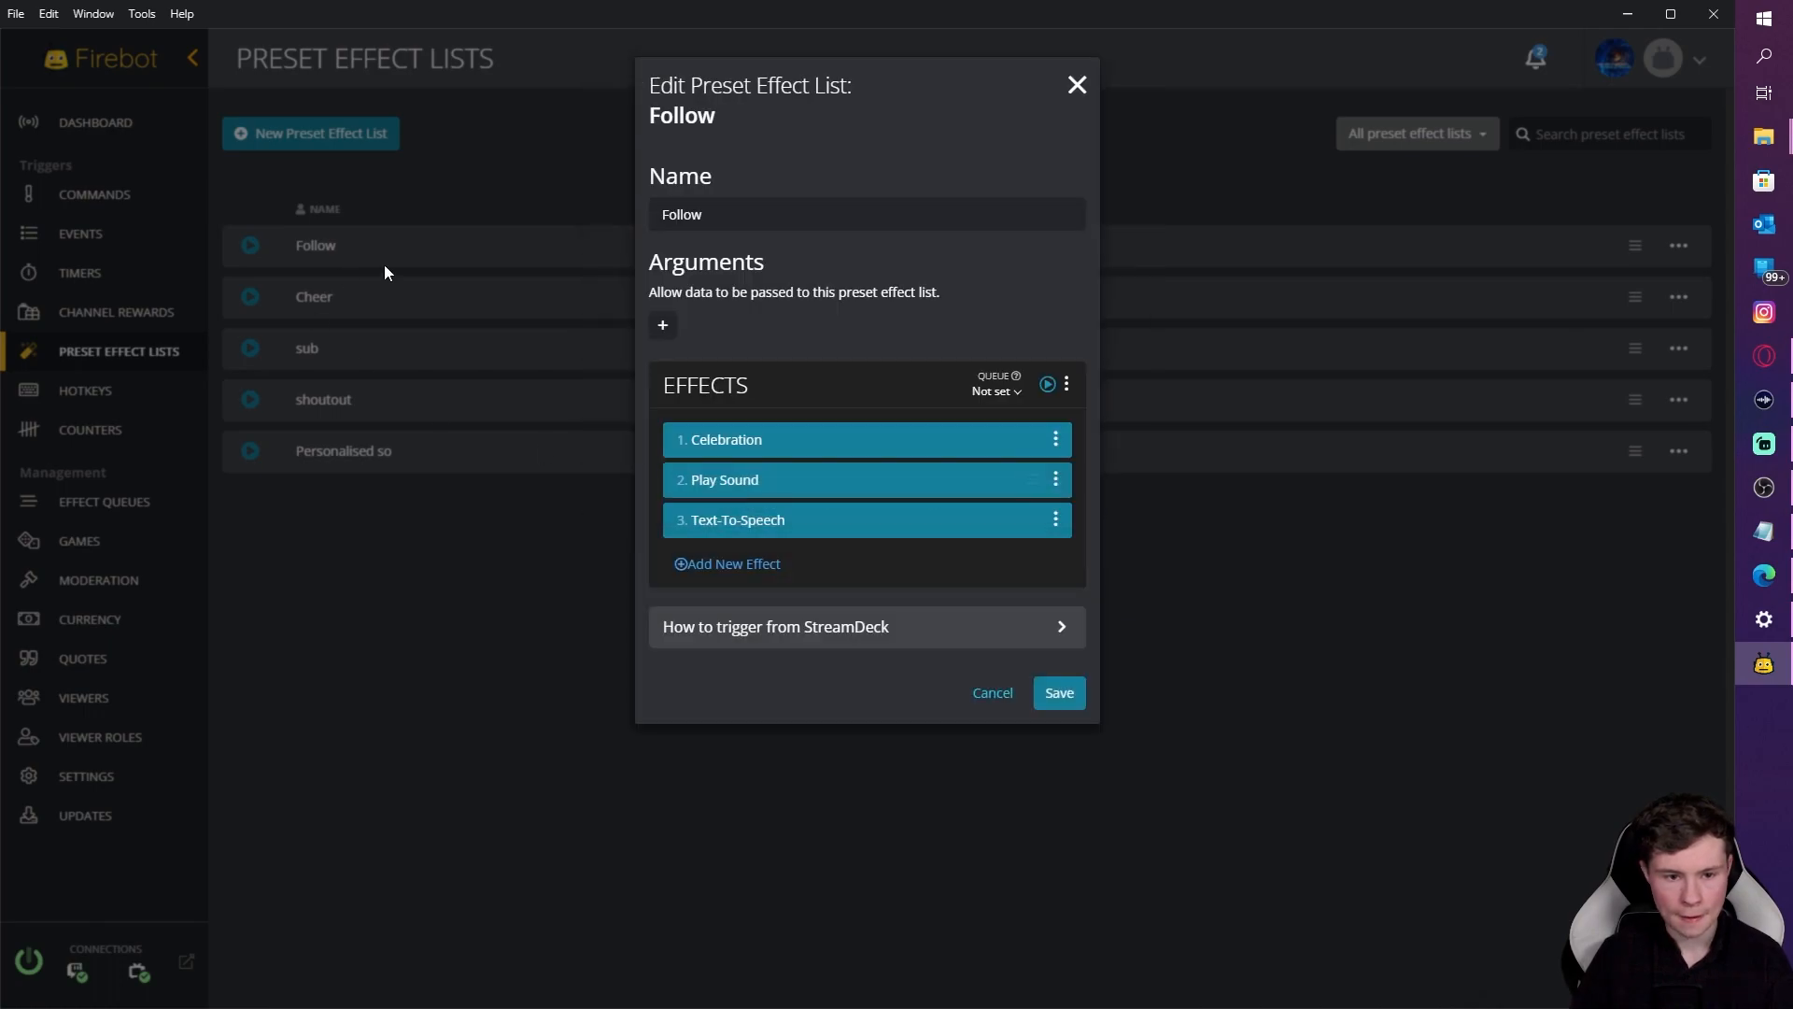
pyautogui.click(1014, 691)
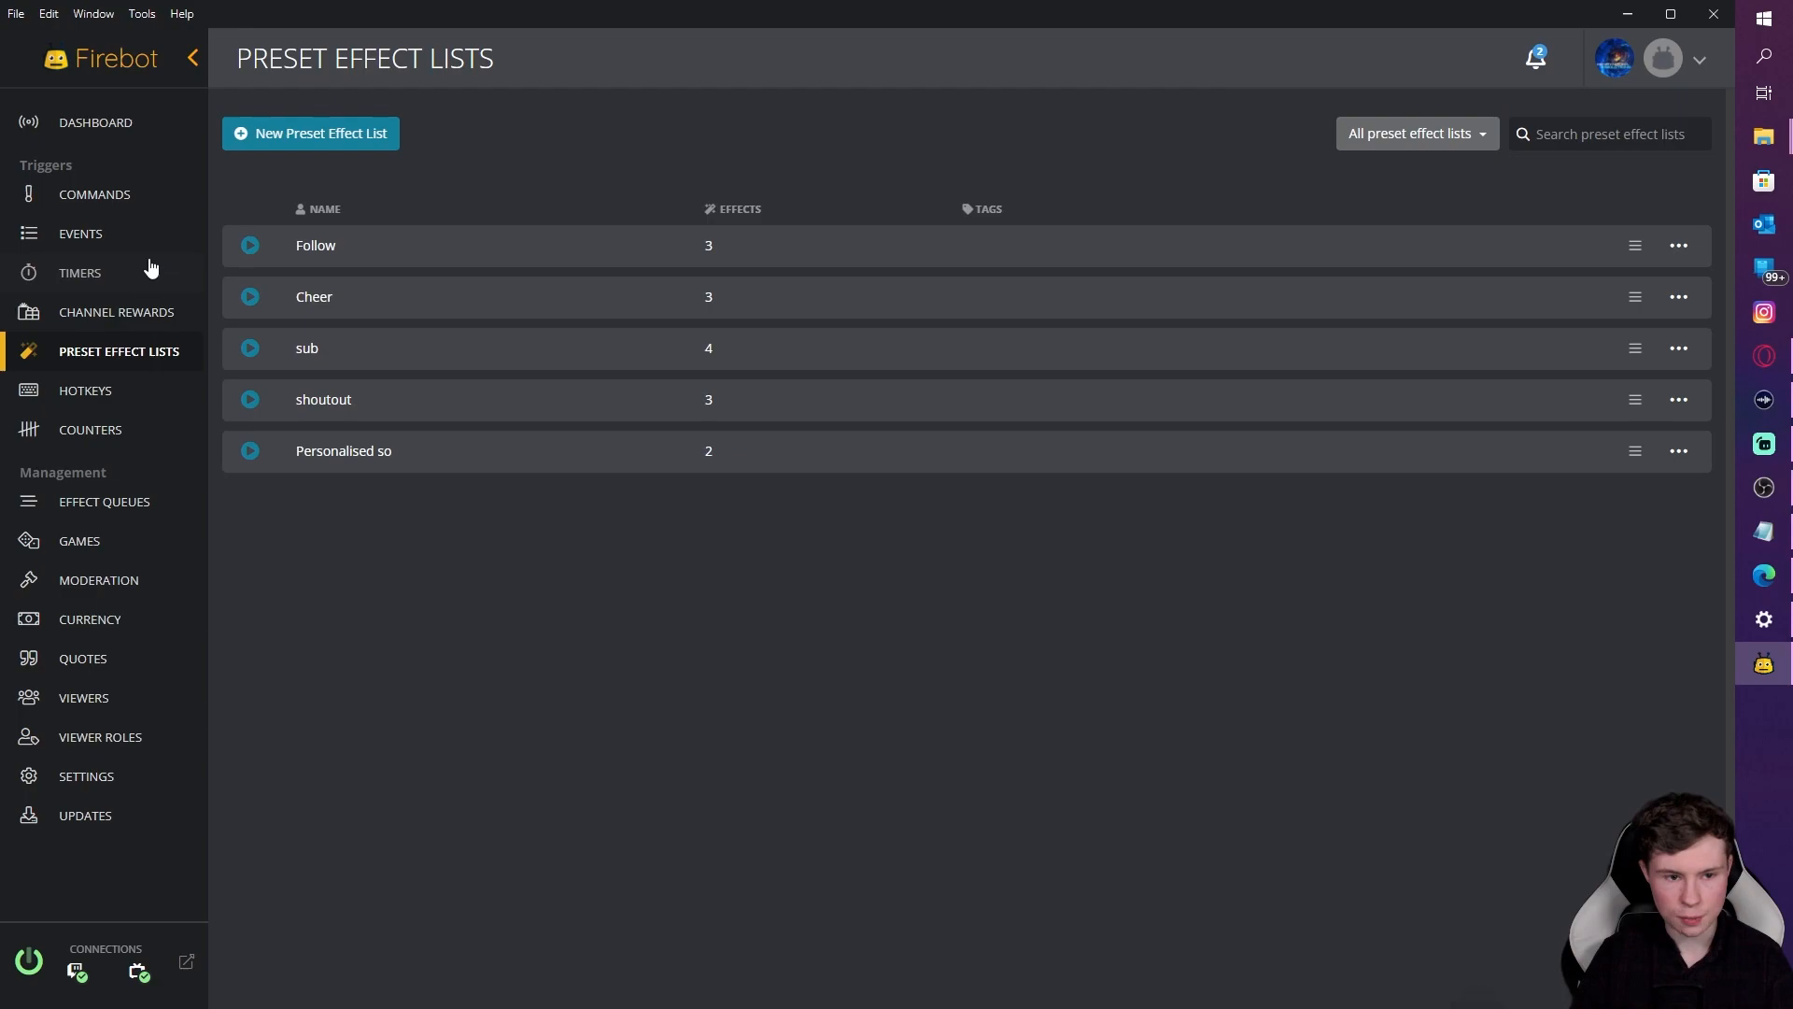
pyautogui.click(93, 236)
# Step: Set the Follow event's effects duration to 15 seconds and save it
pyautogui.click(1680, 246)
pyautogui.click(1545, 269)
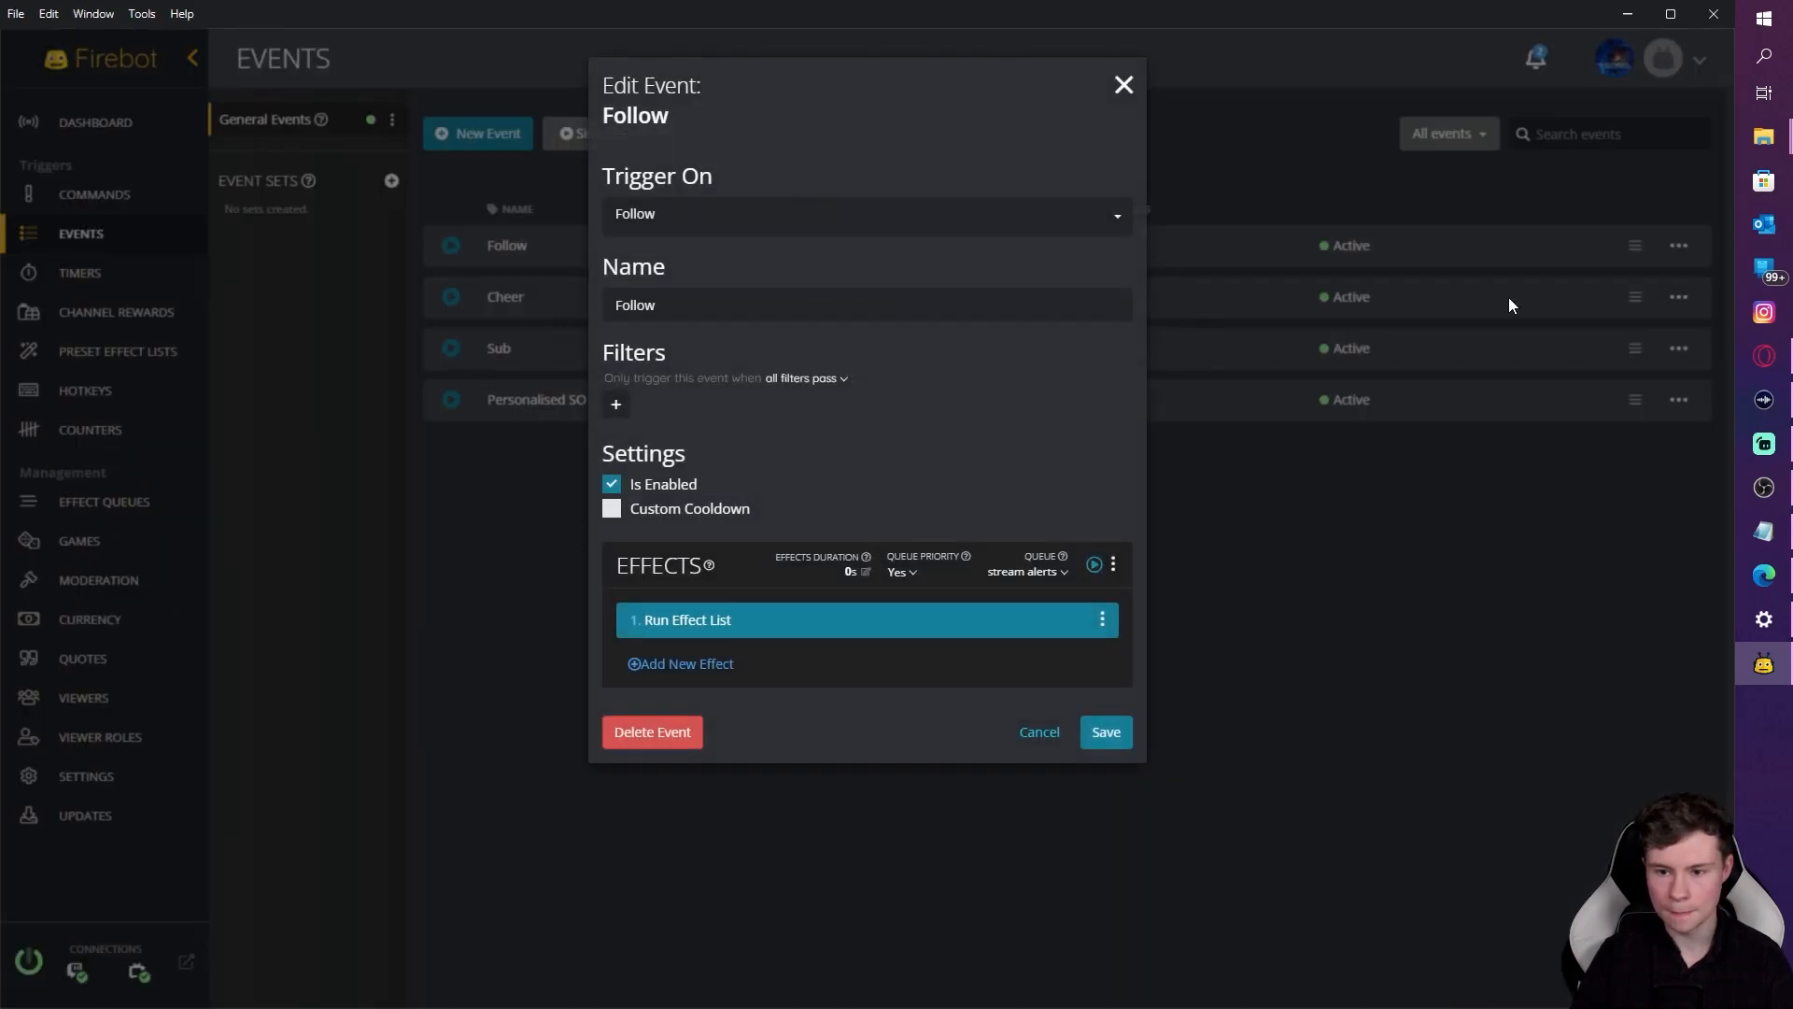
pyautogui.click(848, 572)
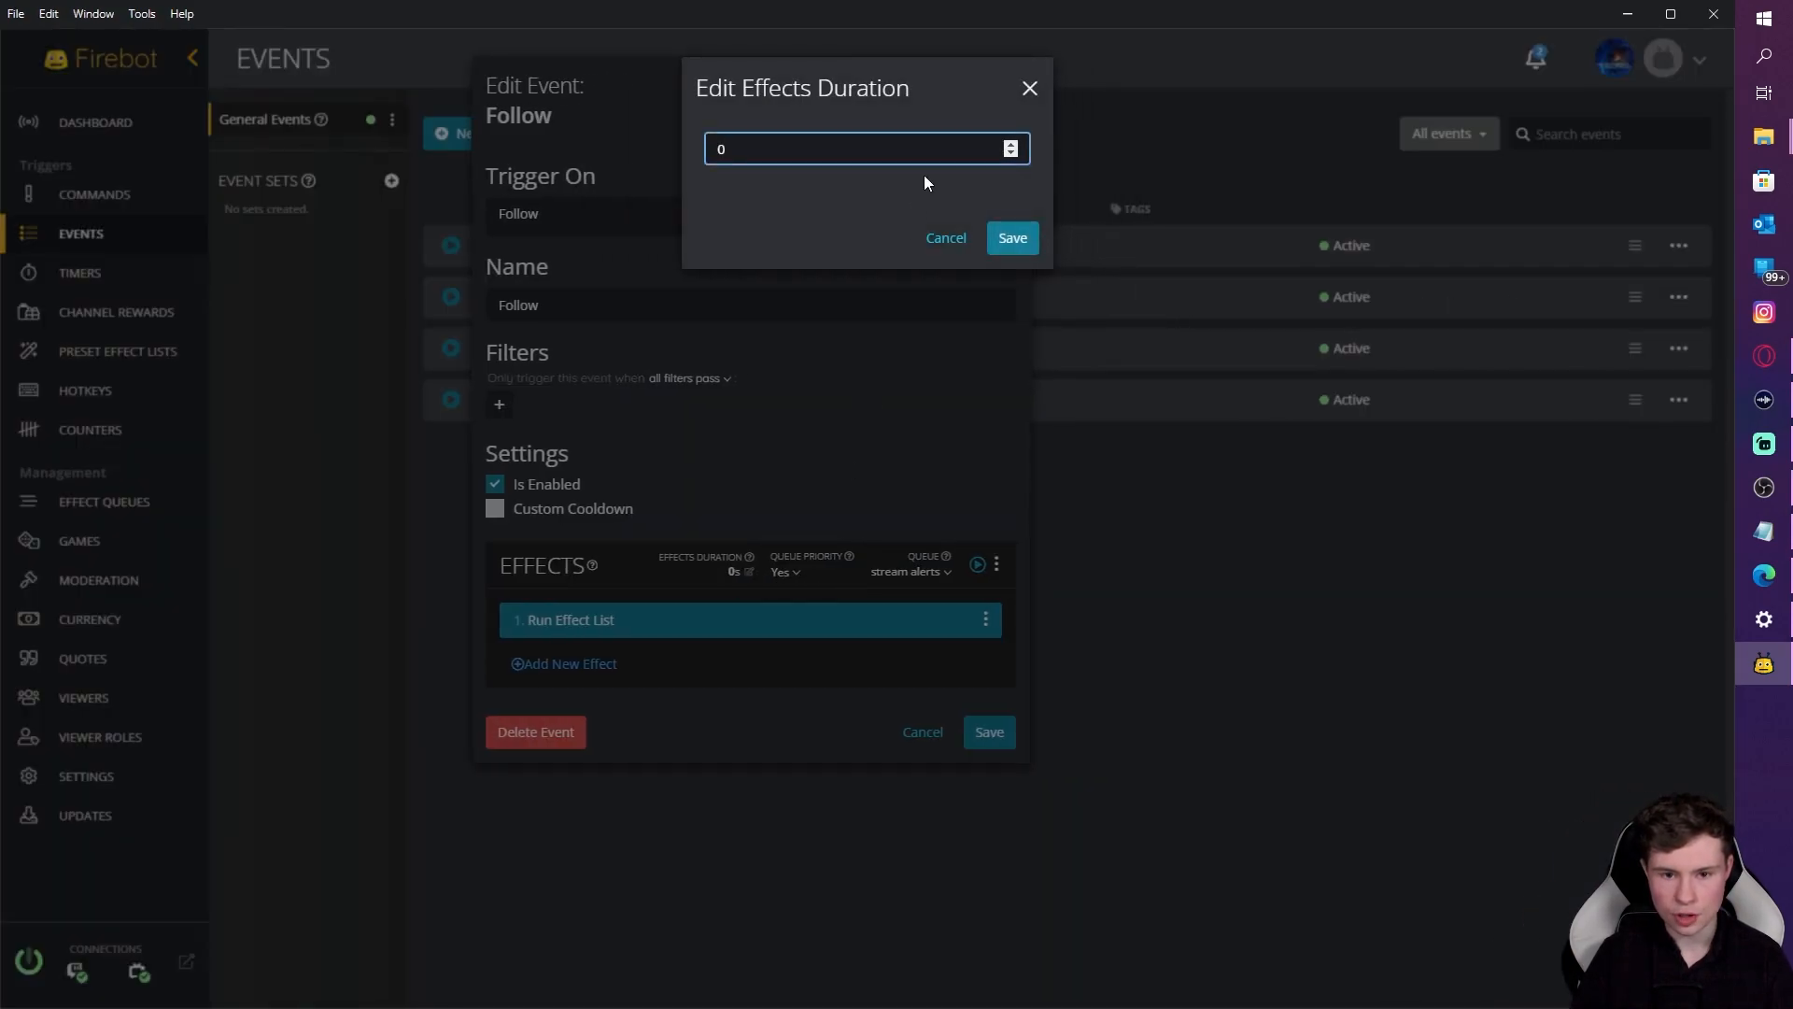
pyautogui.press('BackSpace')
pyautogui.write('15')
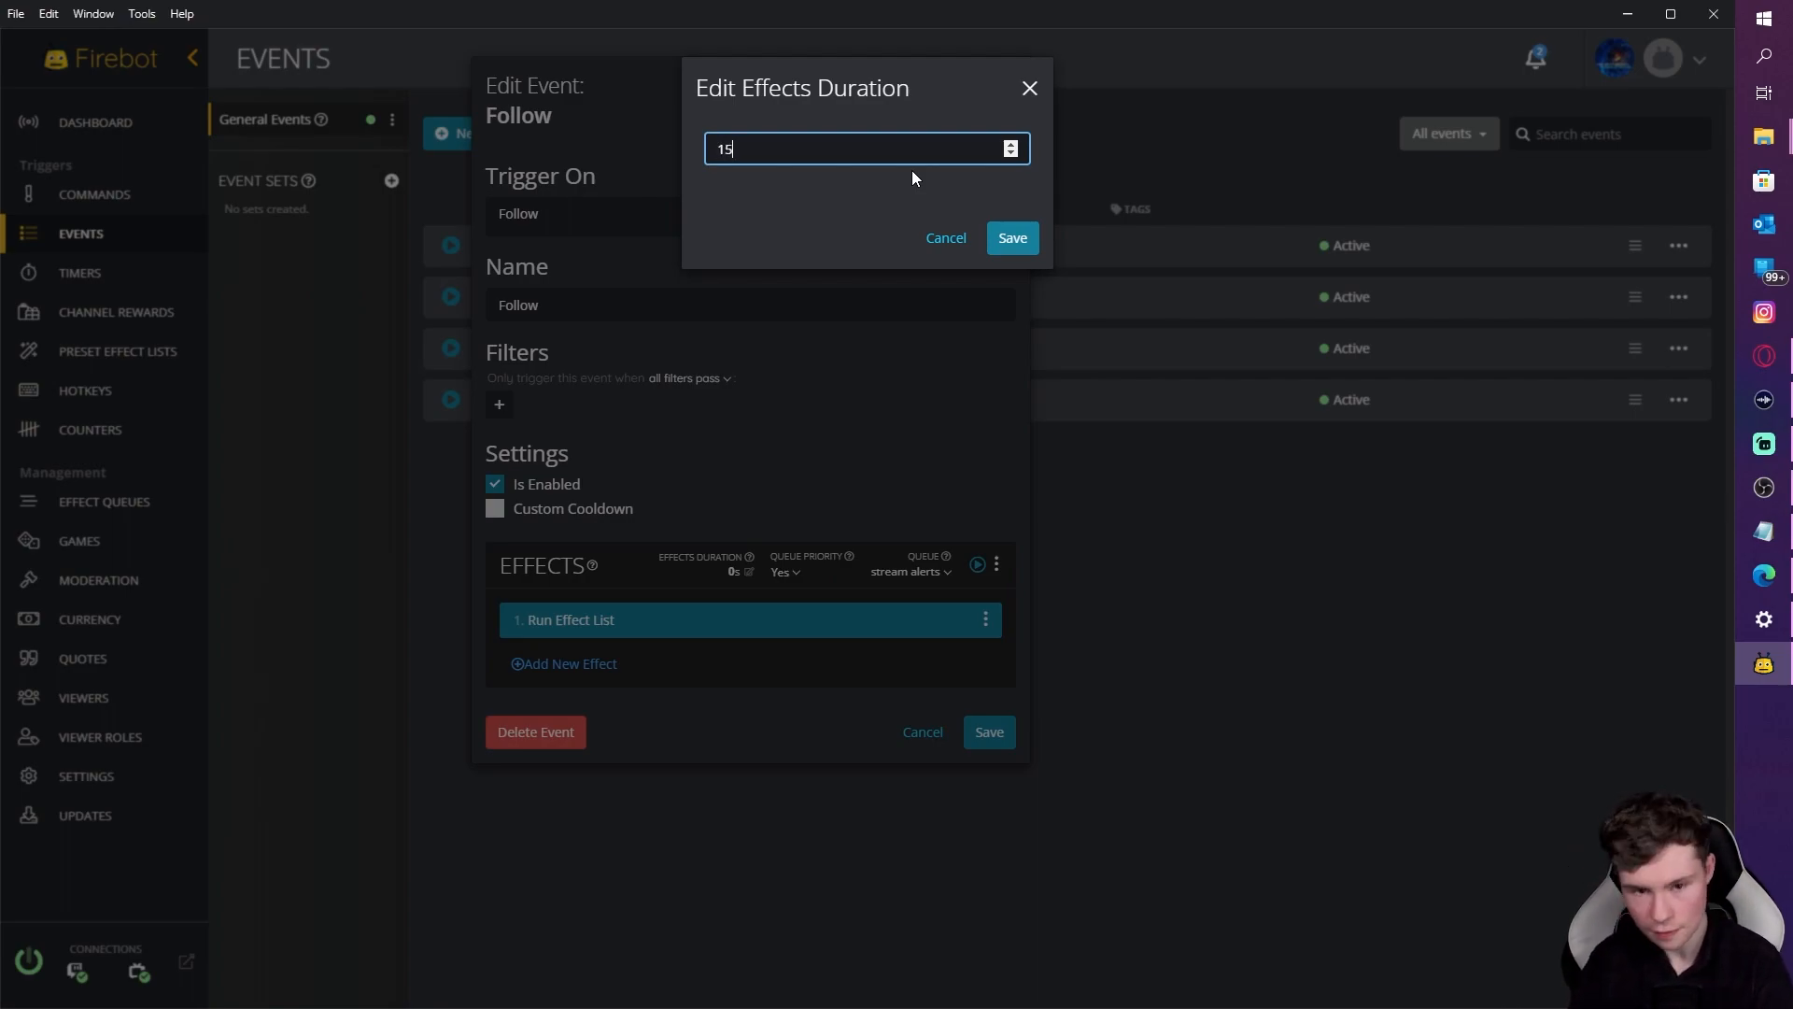
pyautogui.click(1016, 237)
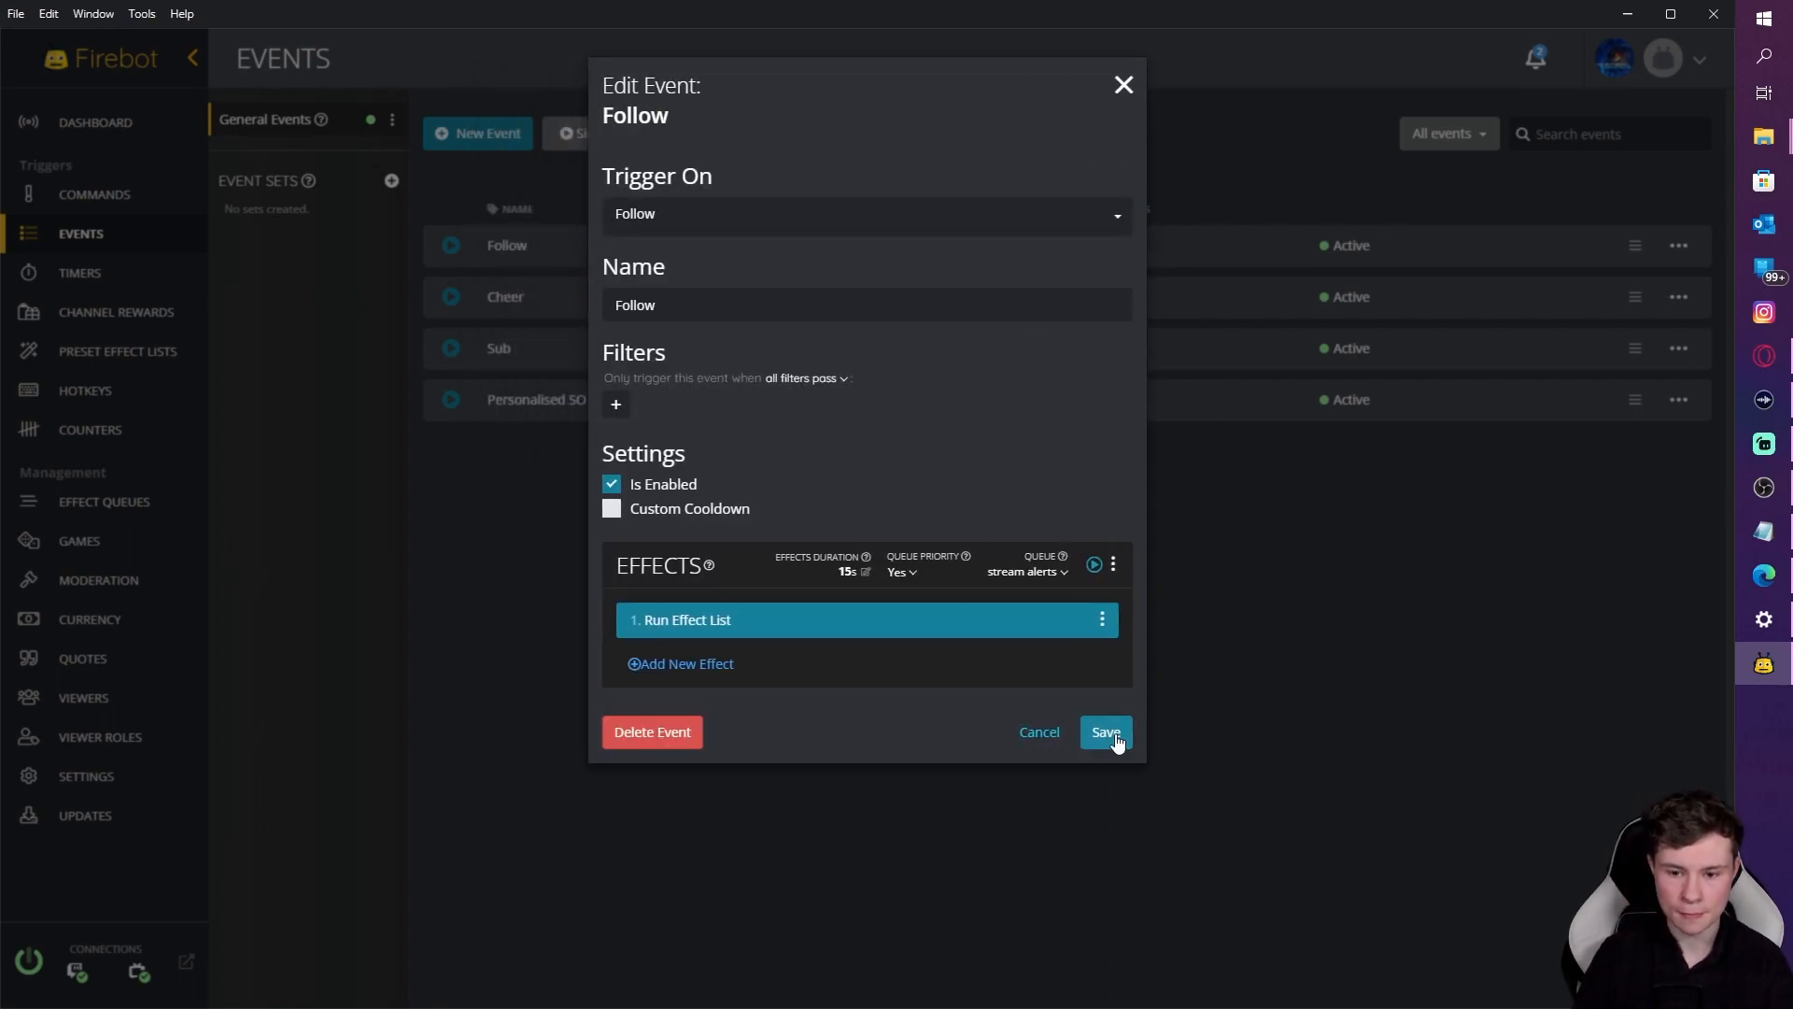
pyautogui.click(1111, 734)
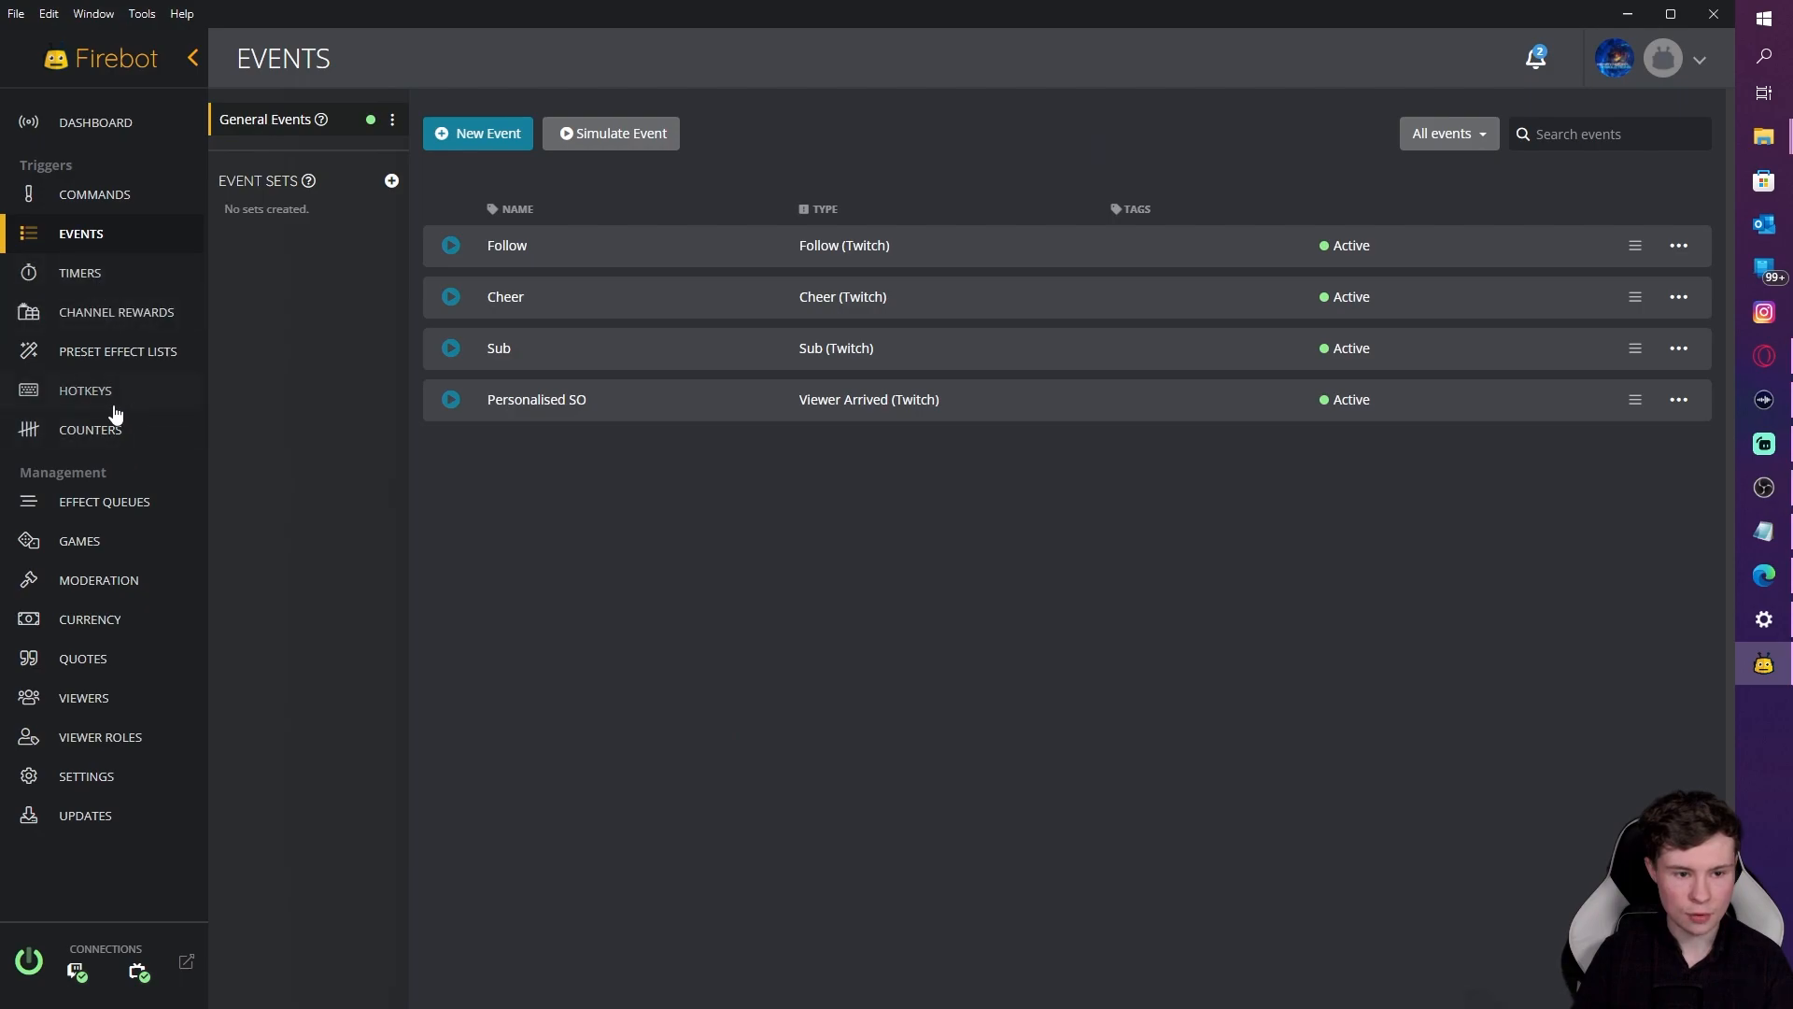
# Step: Review the Cheer preset list's Play Sound effect and close the list
pyautogui.click(110, 360)
pyautogui.click(1678, 297)
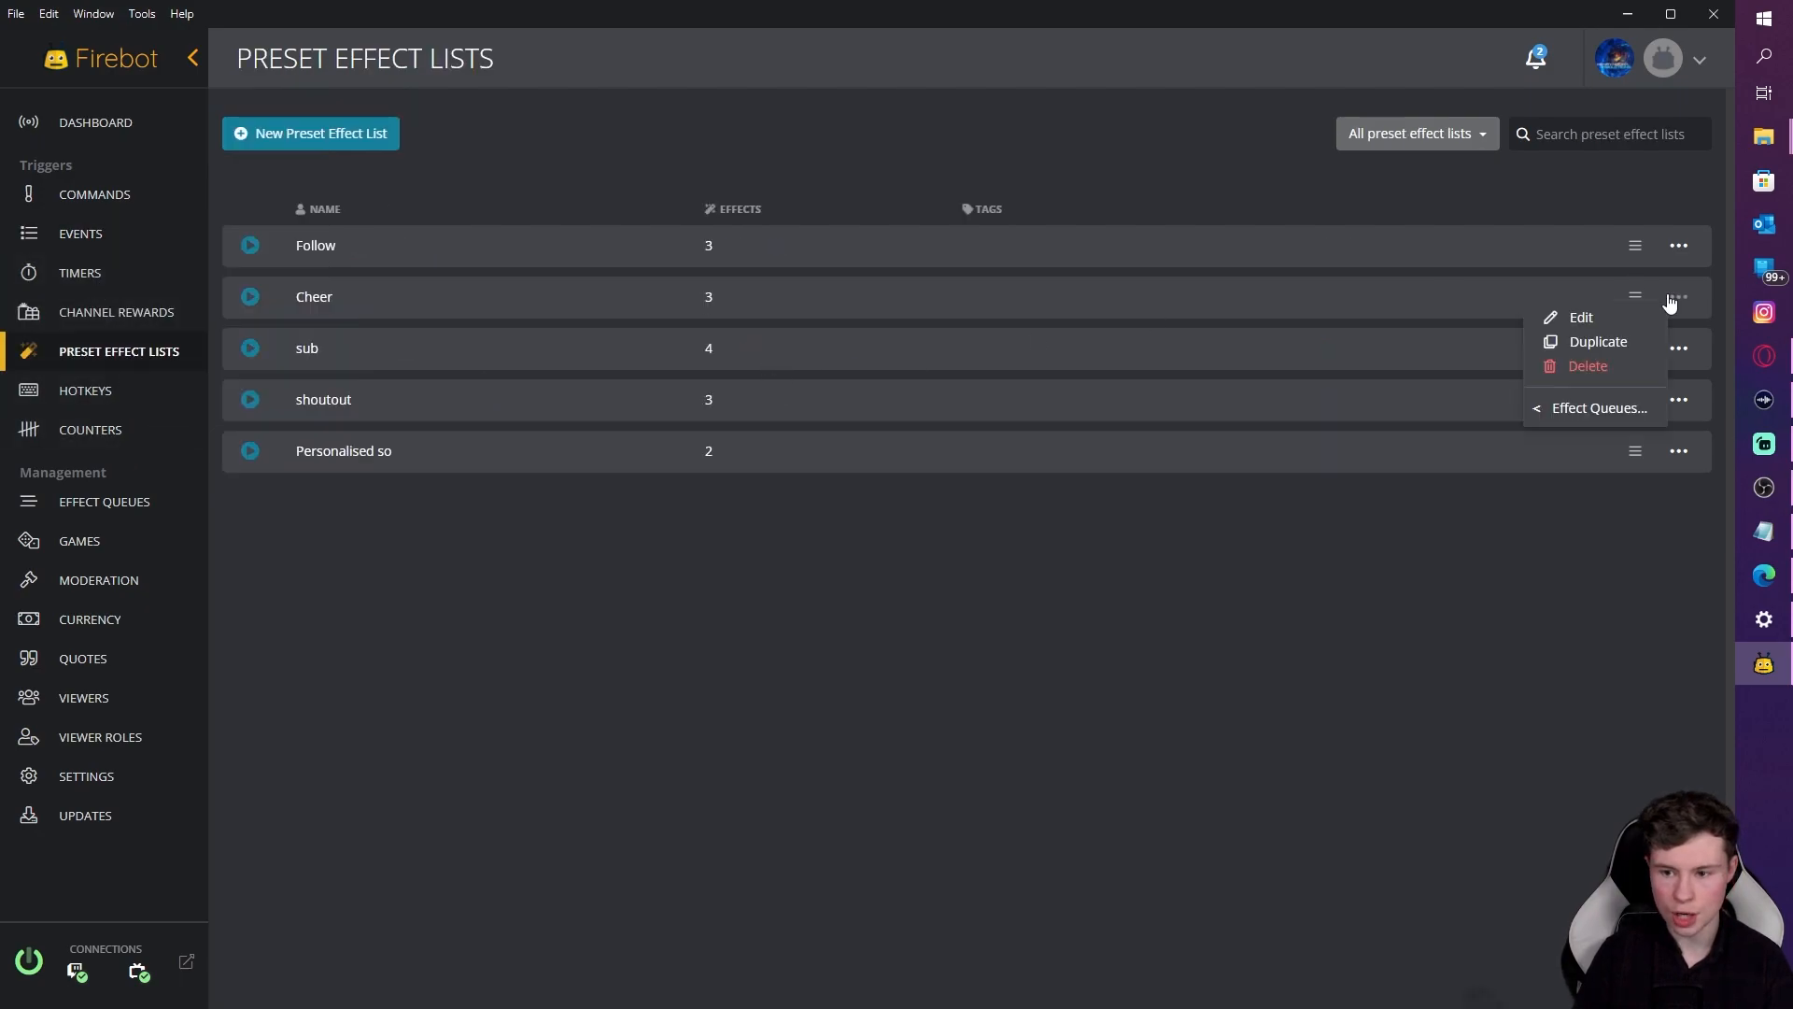
pyautogui.click(1562, 314)
pyautogui.click(798, 484)
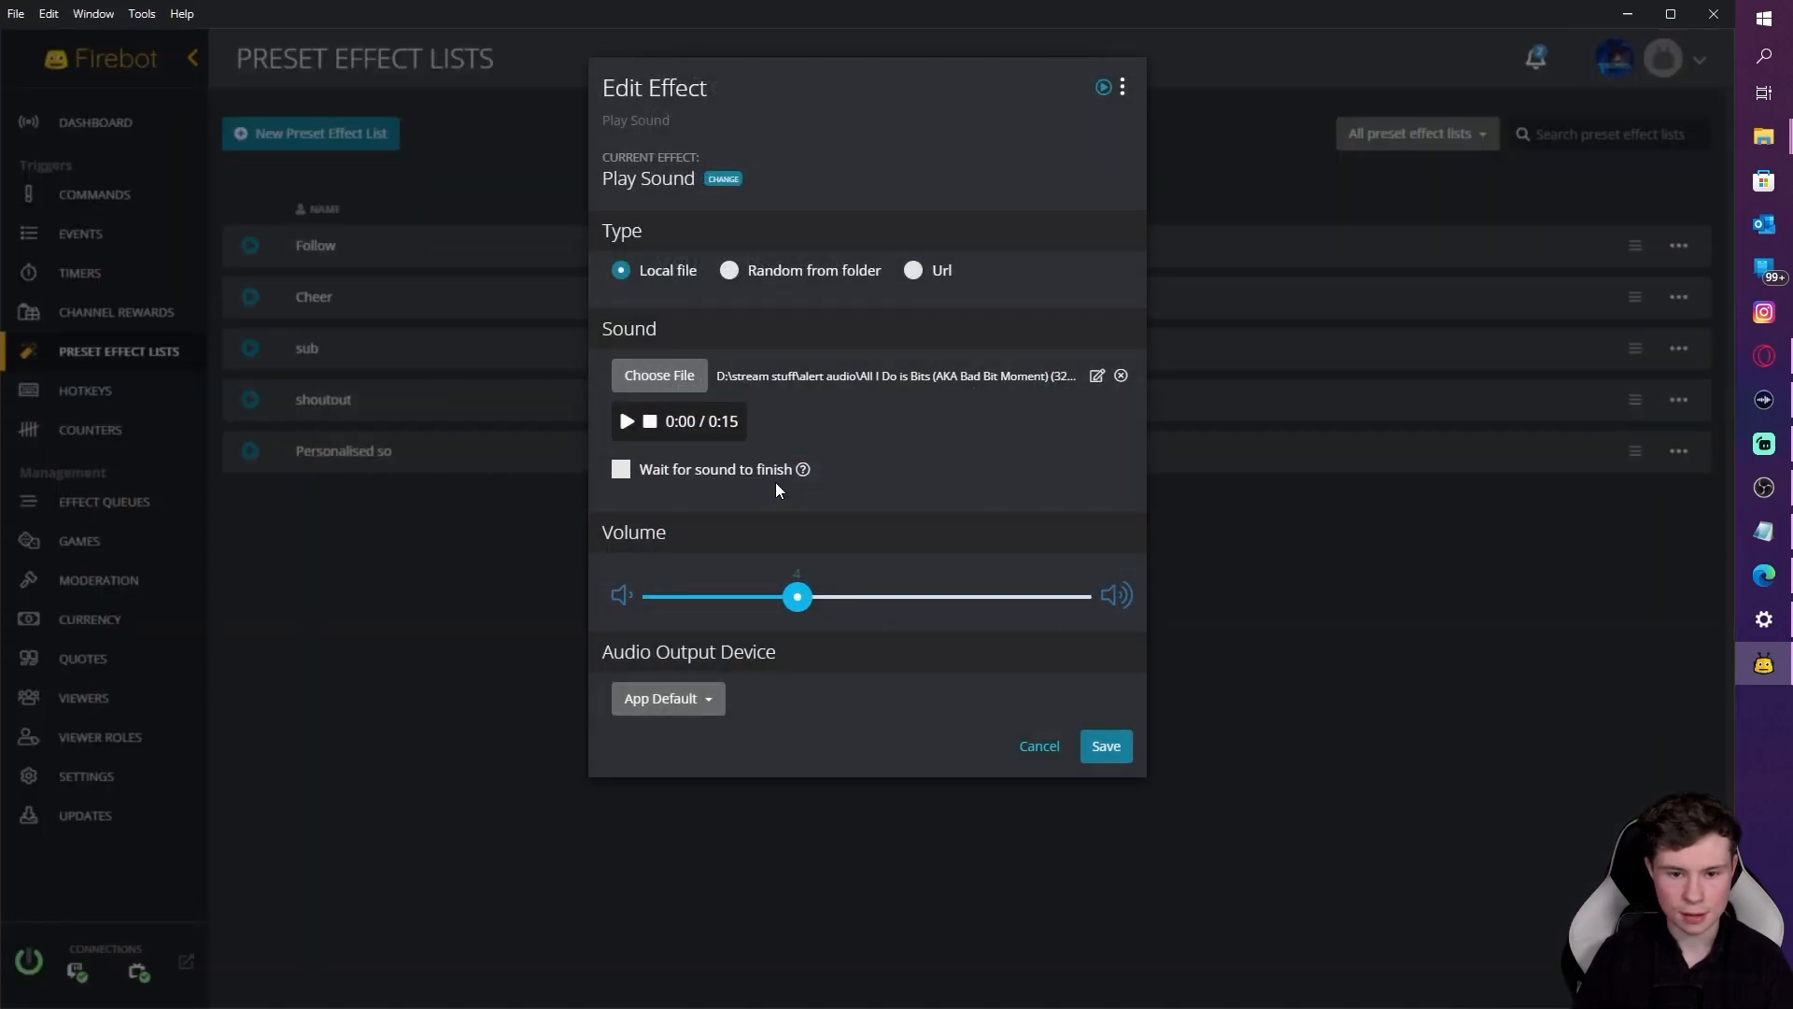
pyautogui.click(1044, 747)
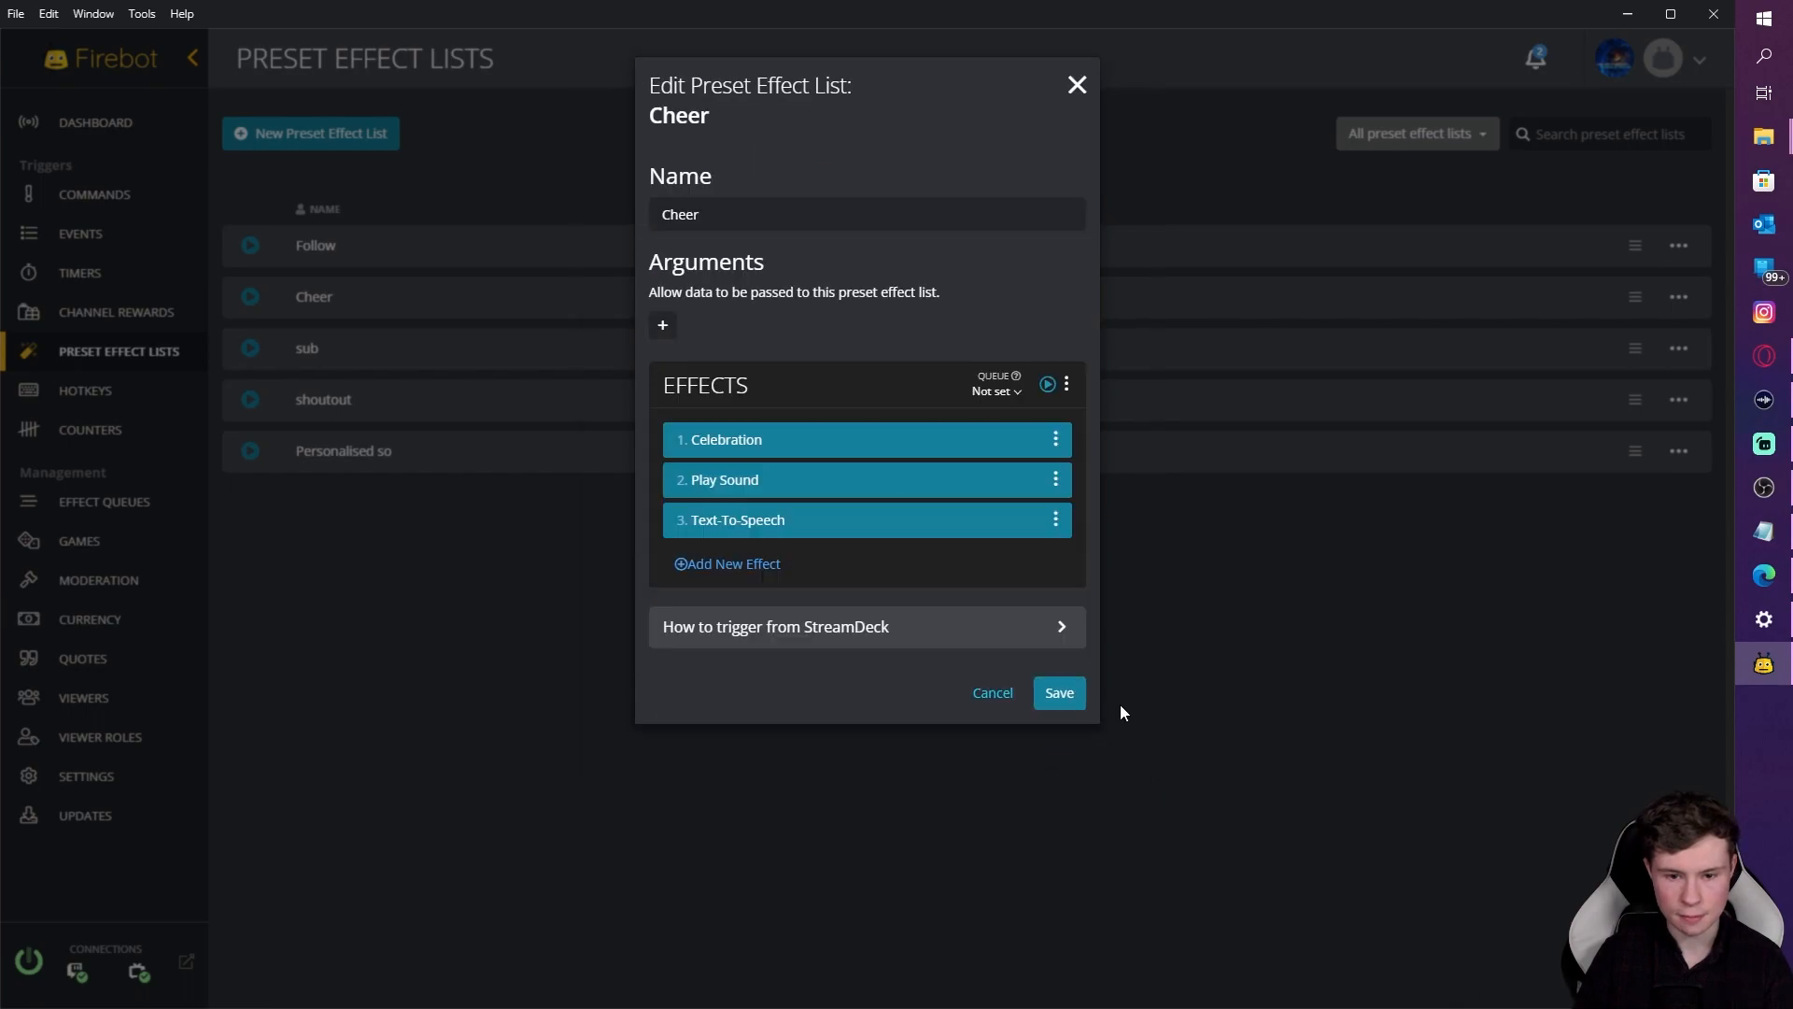
pyautogui.click(1057, 696)
pyautogui.click(112, 237)
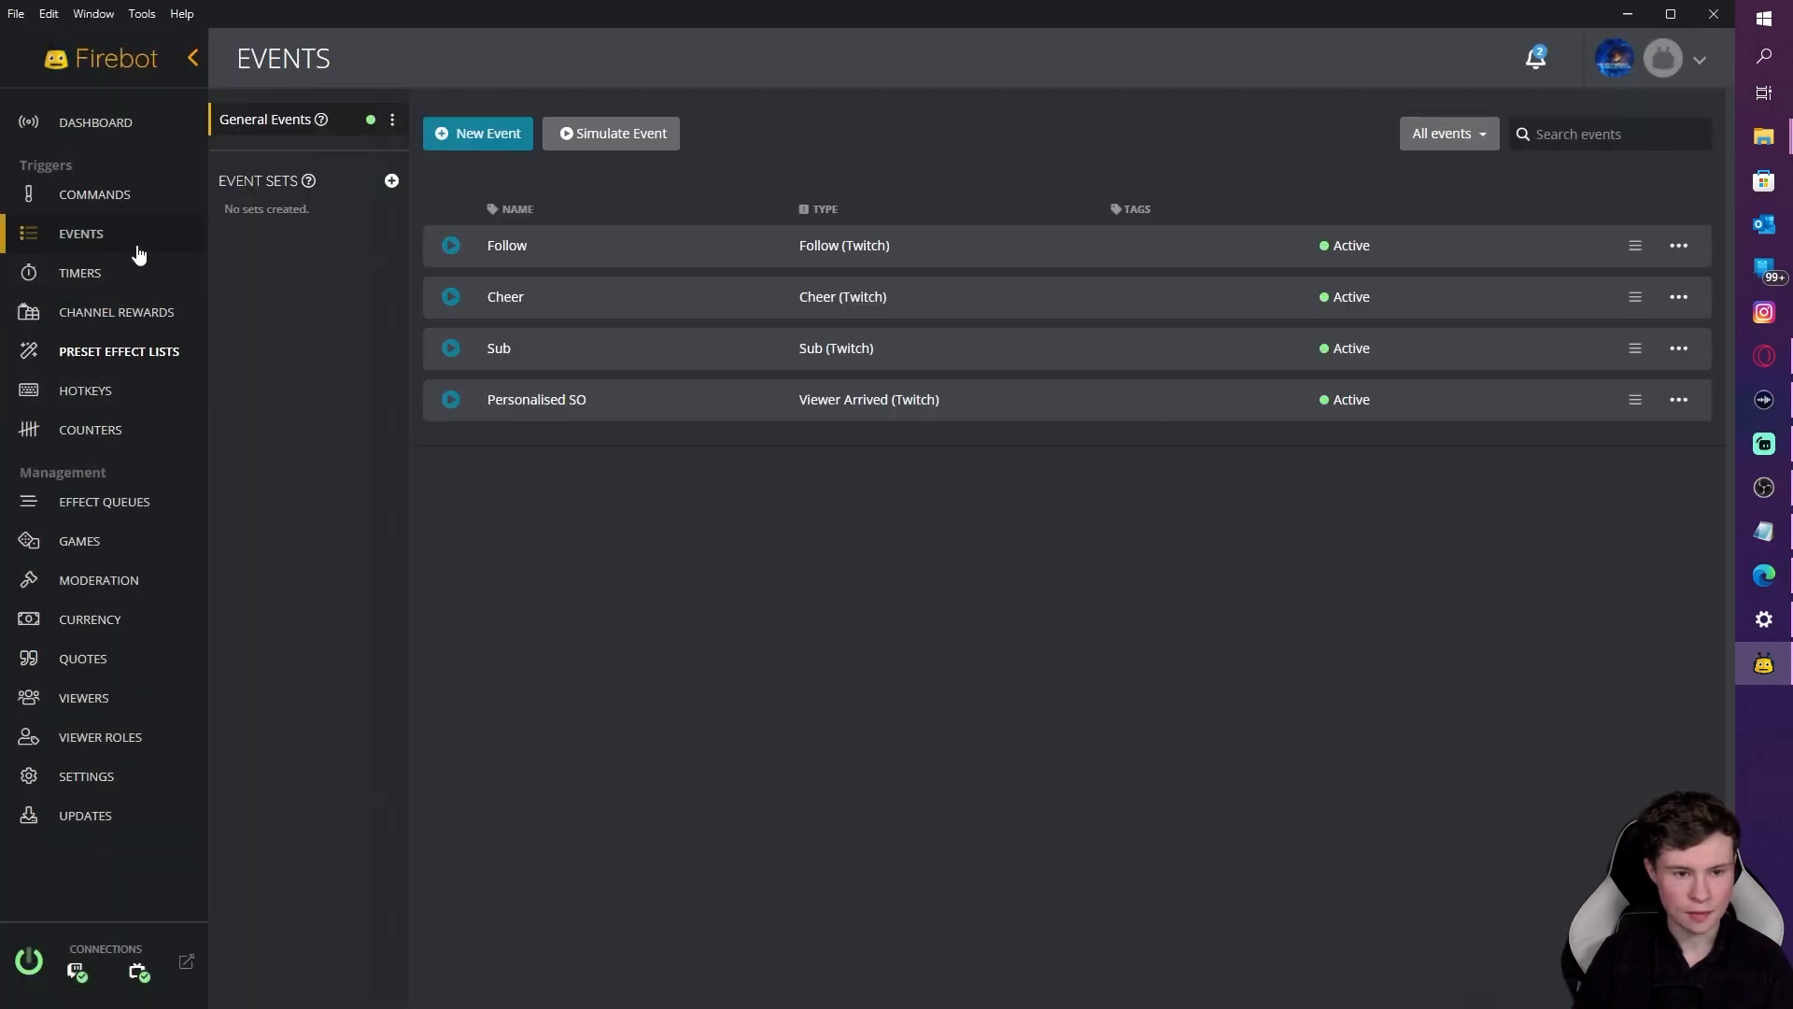
# Step: Put Cheer in the stream alerts queue with a 15-second duration and queue priority, and save
pyautogui.click(1594, 314)
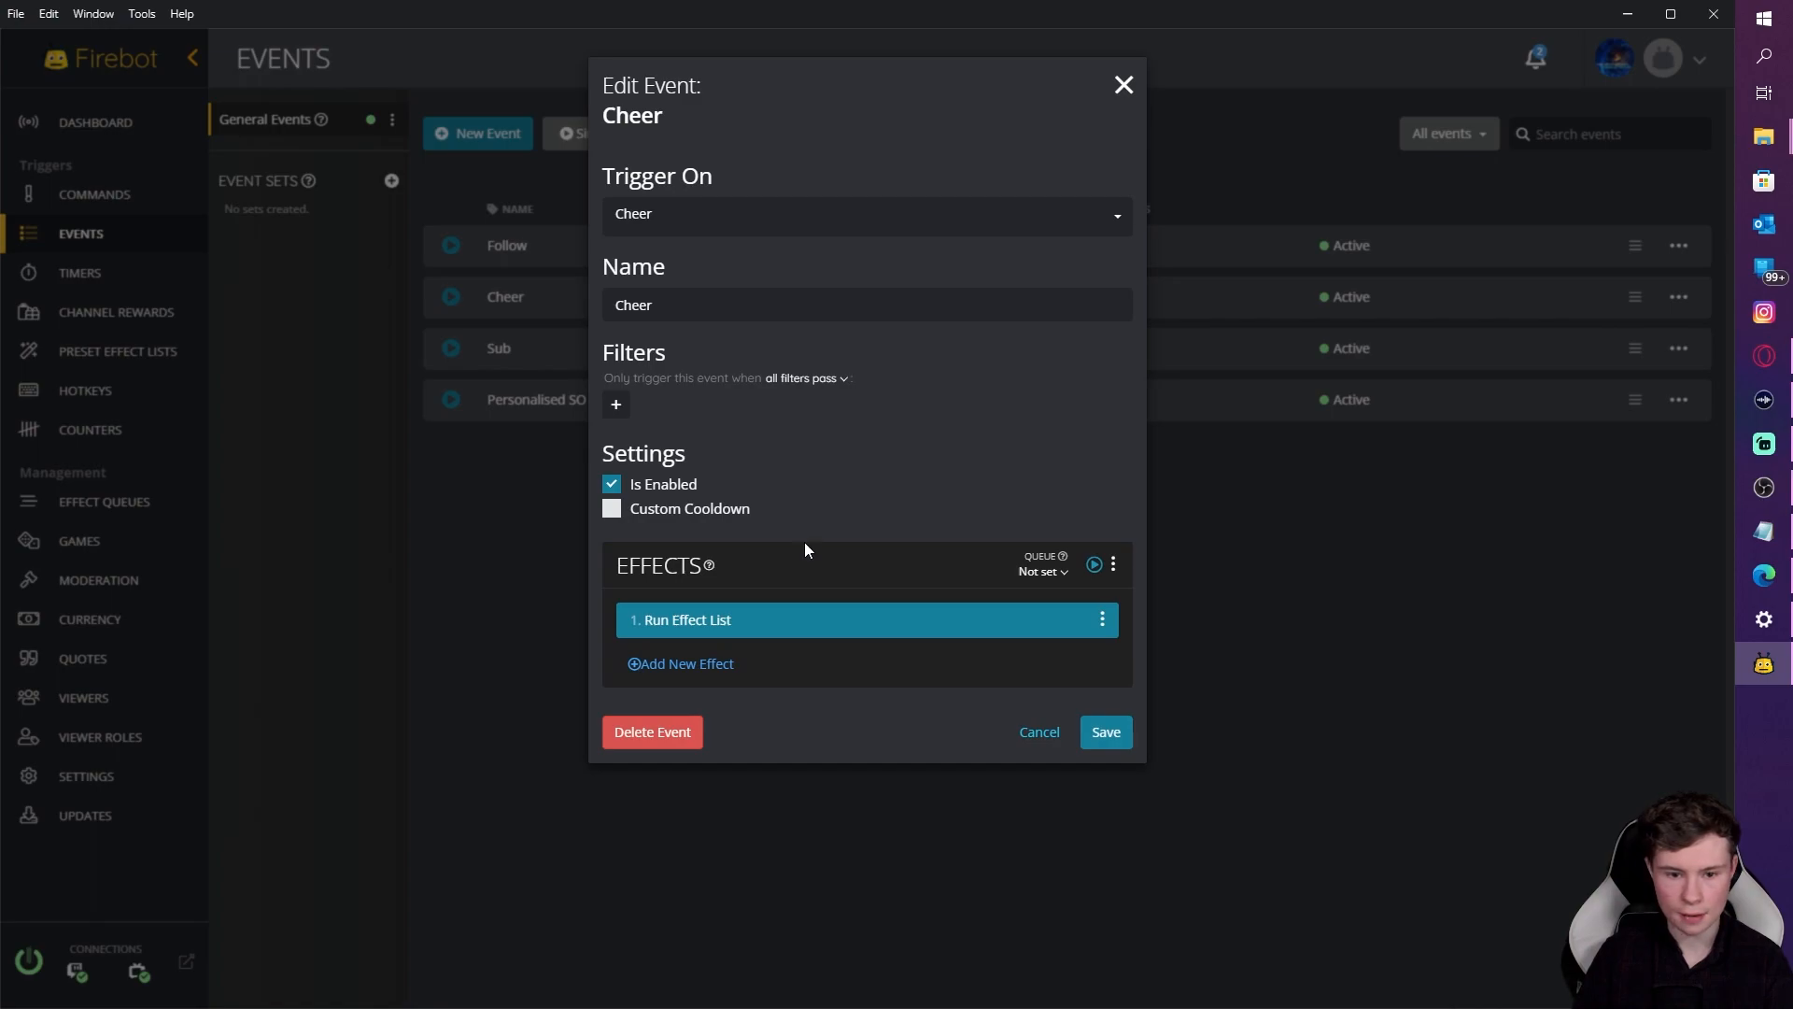
pyautogui.click(1049, 580)
pyautogui.click(1065, 623)
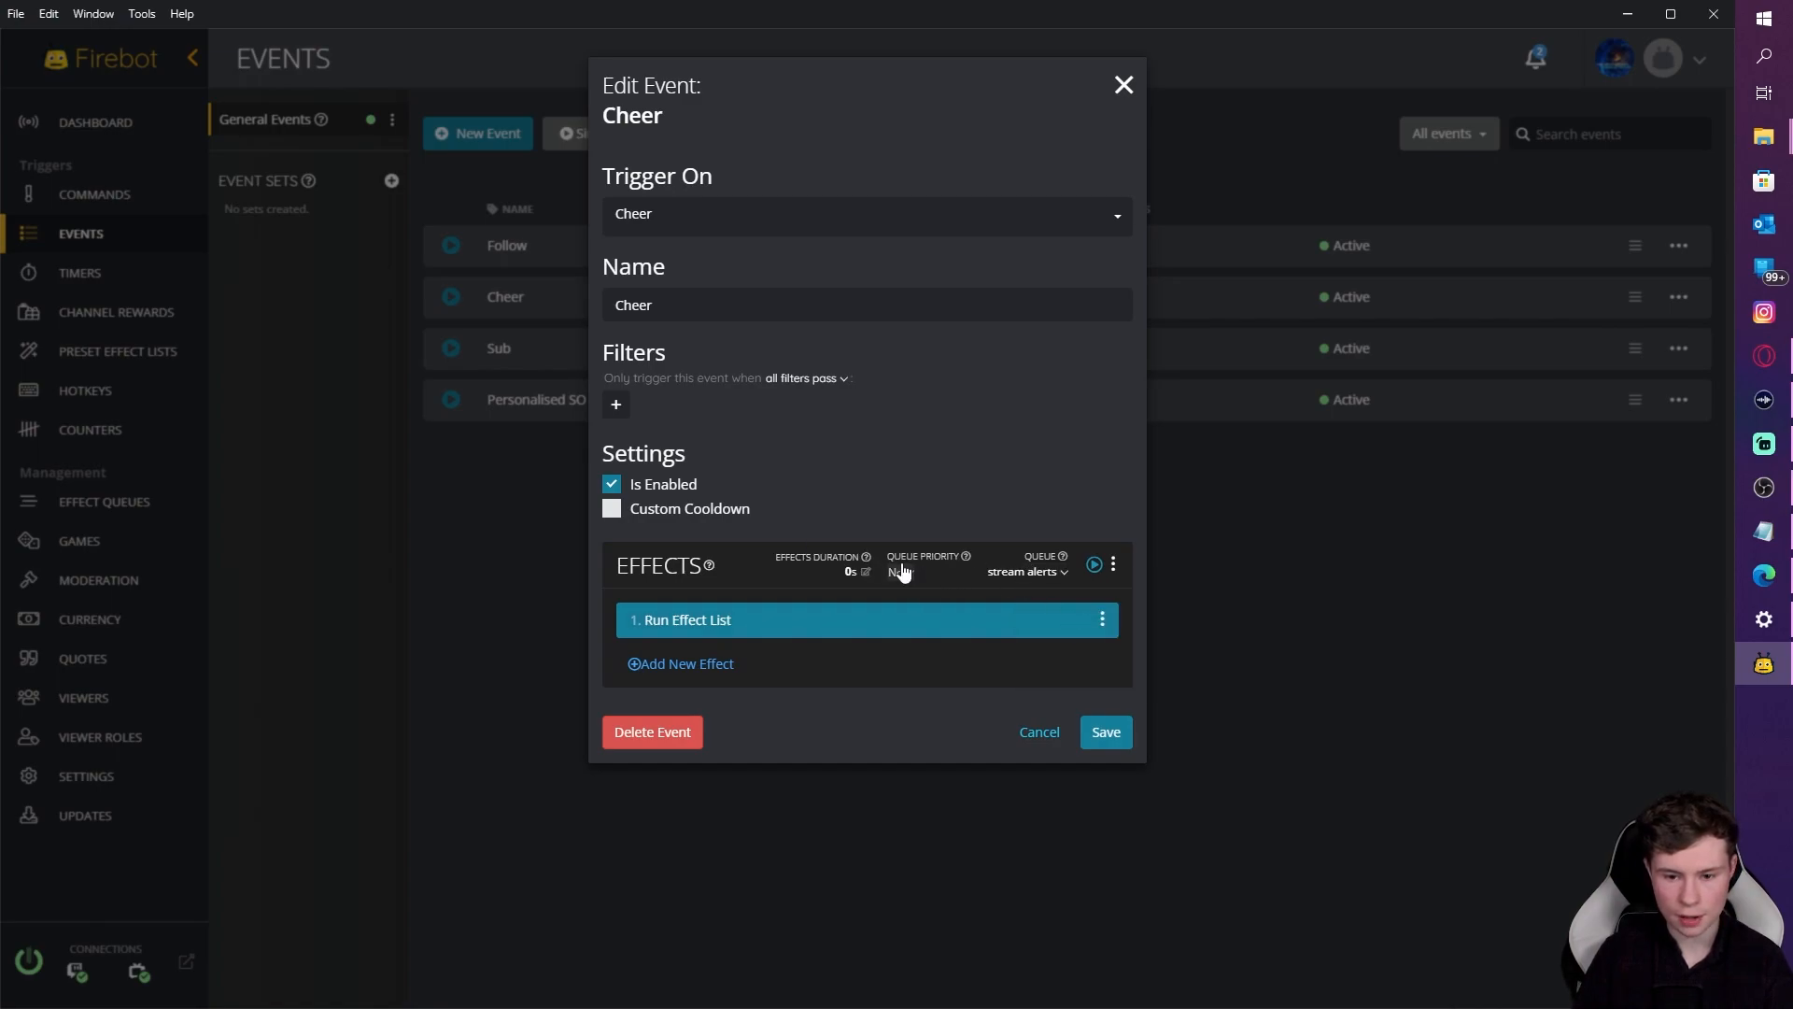
pyautogui.click(850, 571)
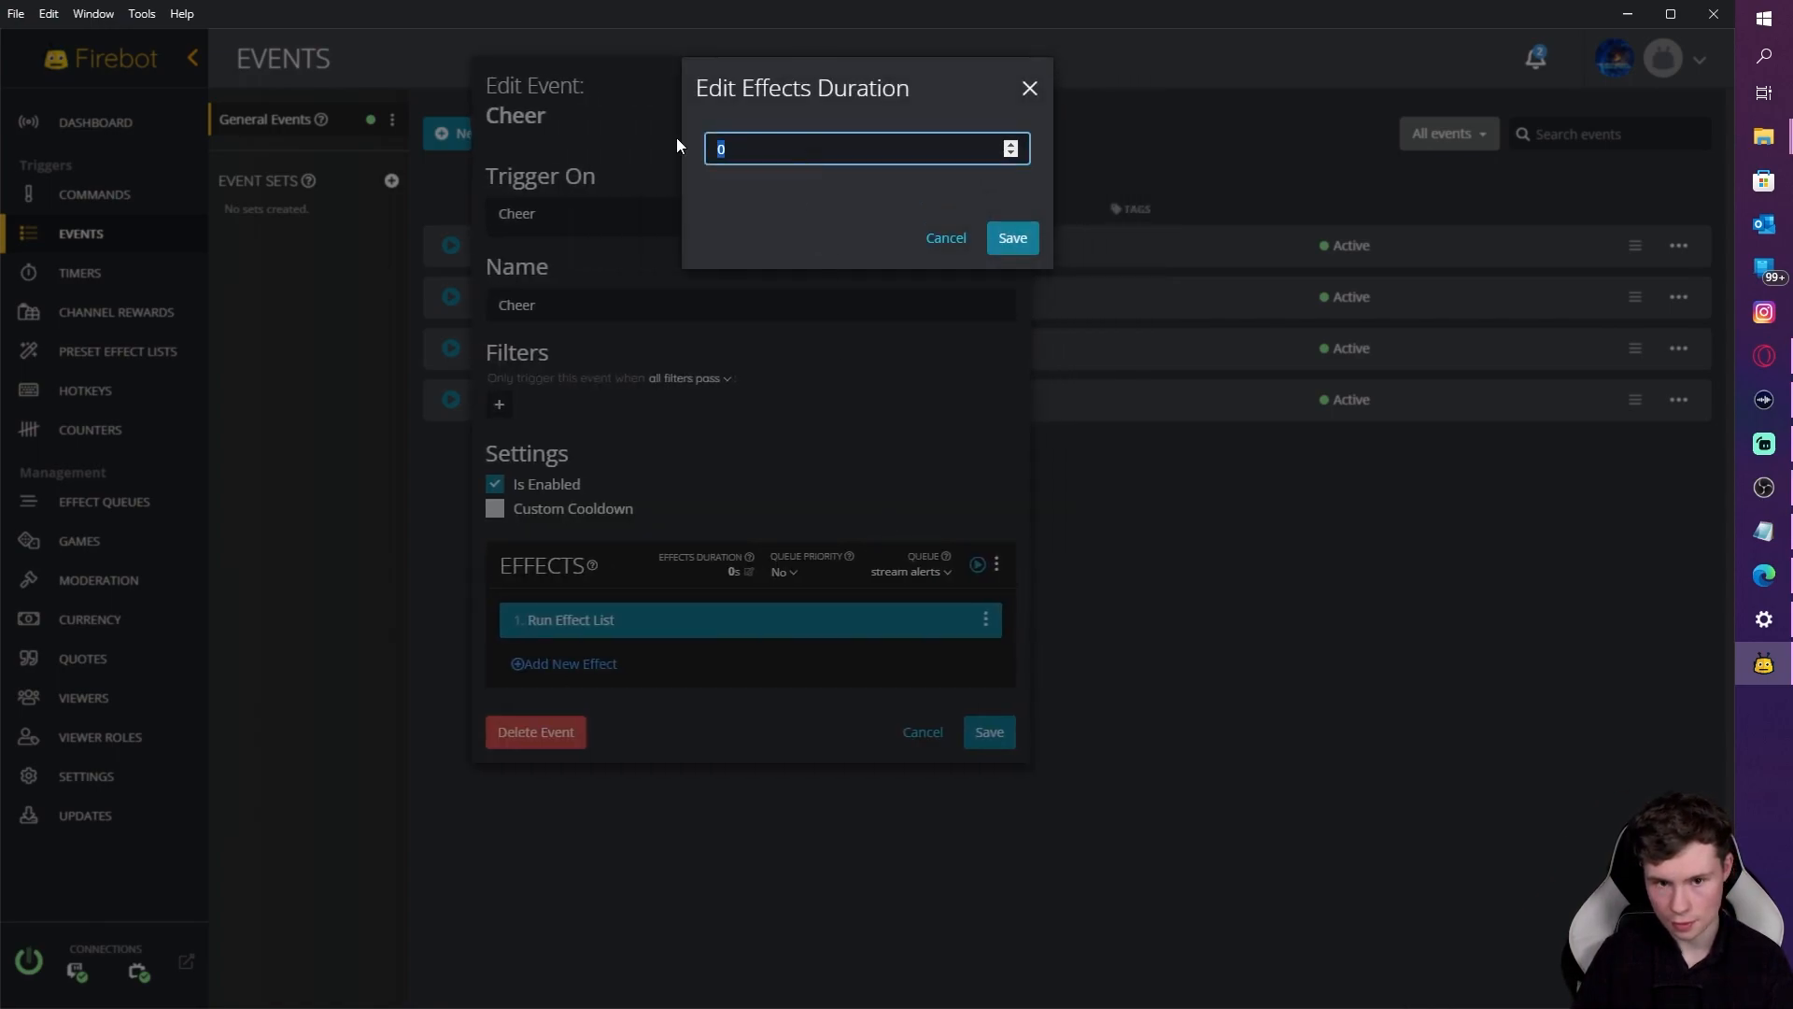
pyautogui.write('15')
pyautogui.press('Return')
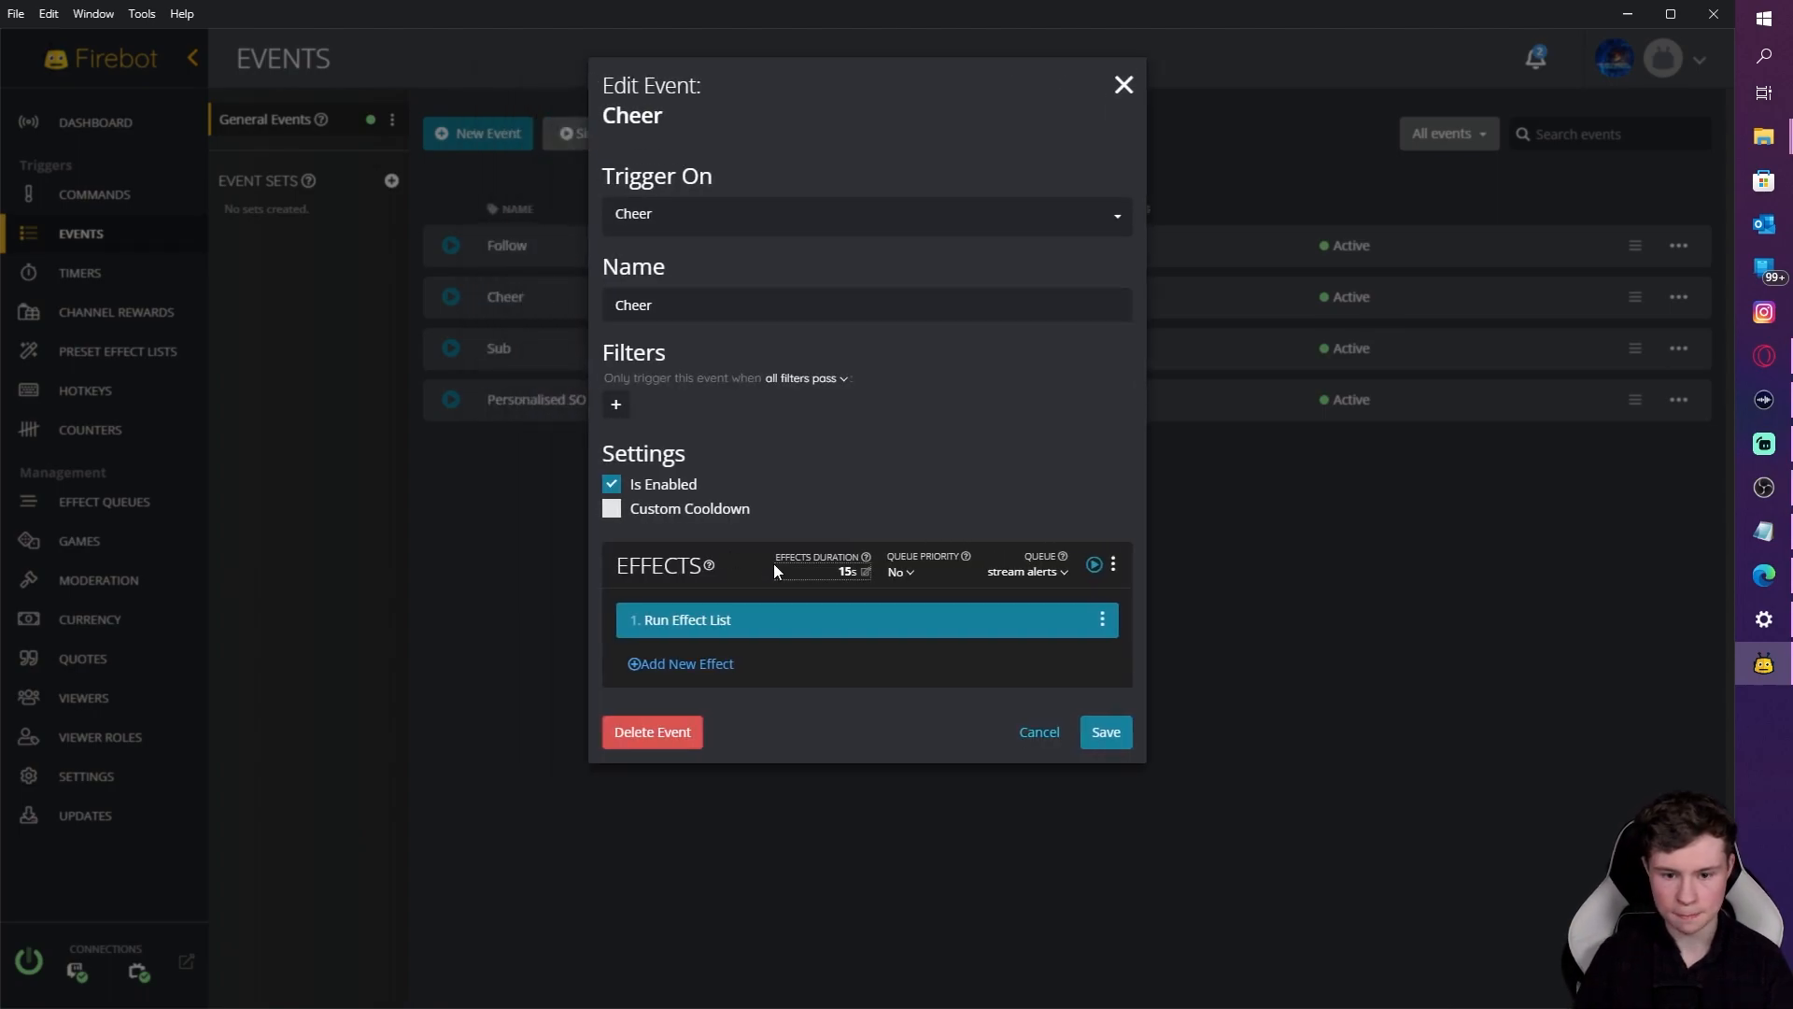
pyautogui.click(908, 572)
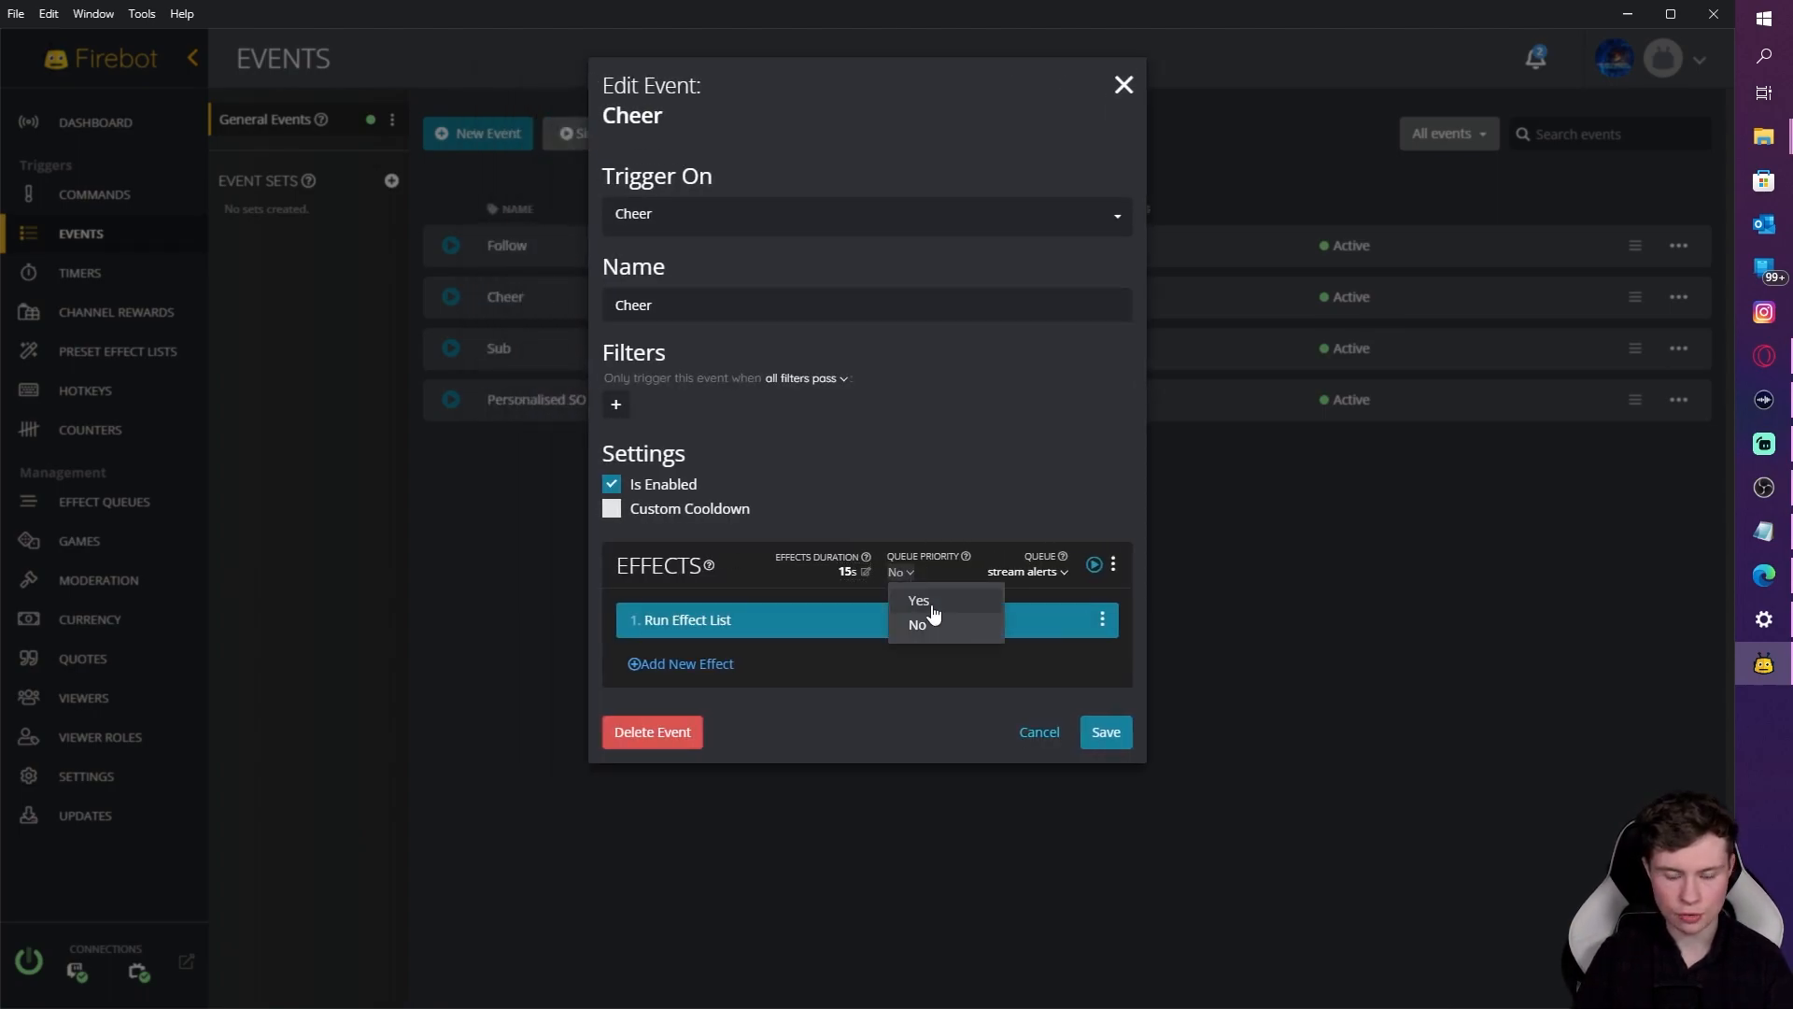
pyautogui.click(920, 601)
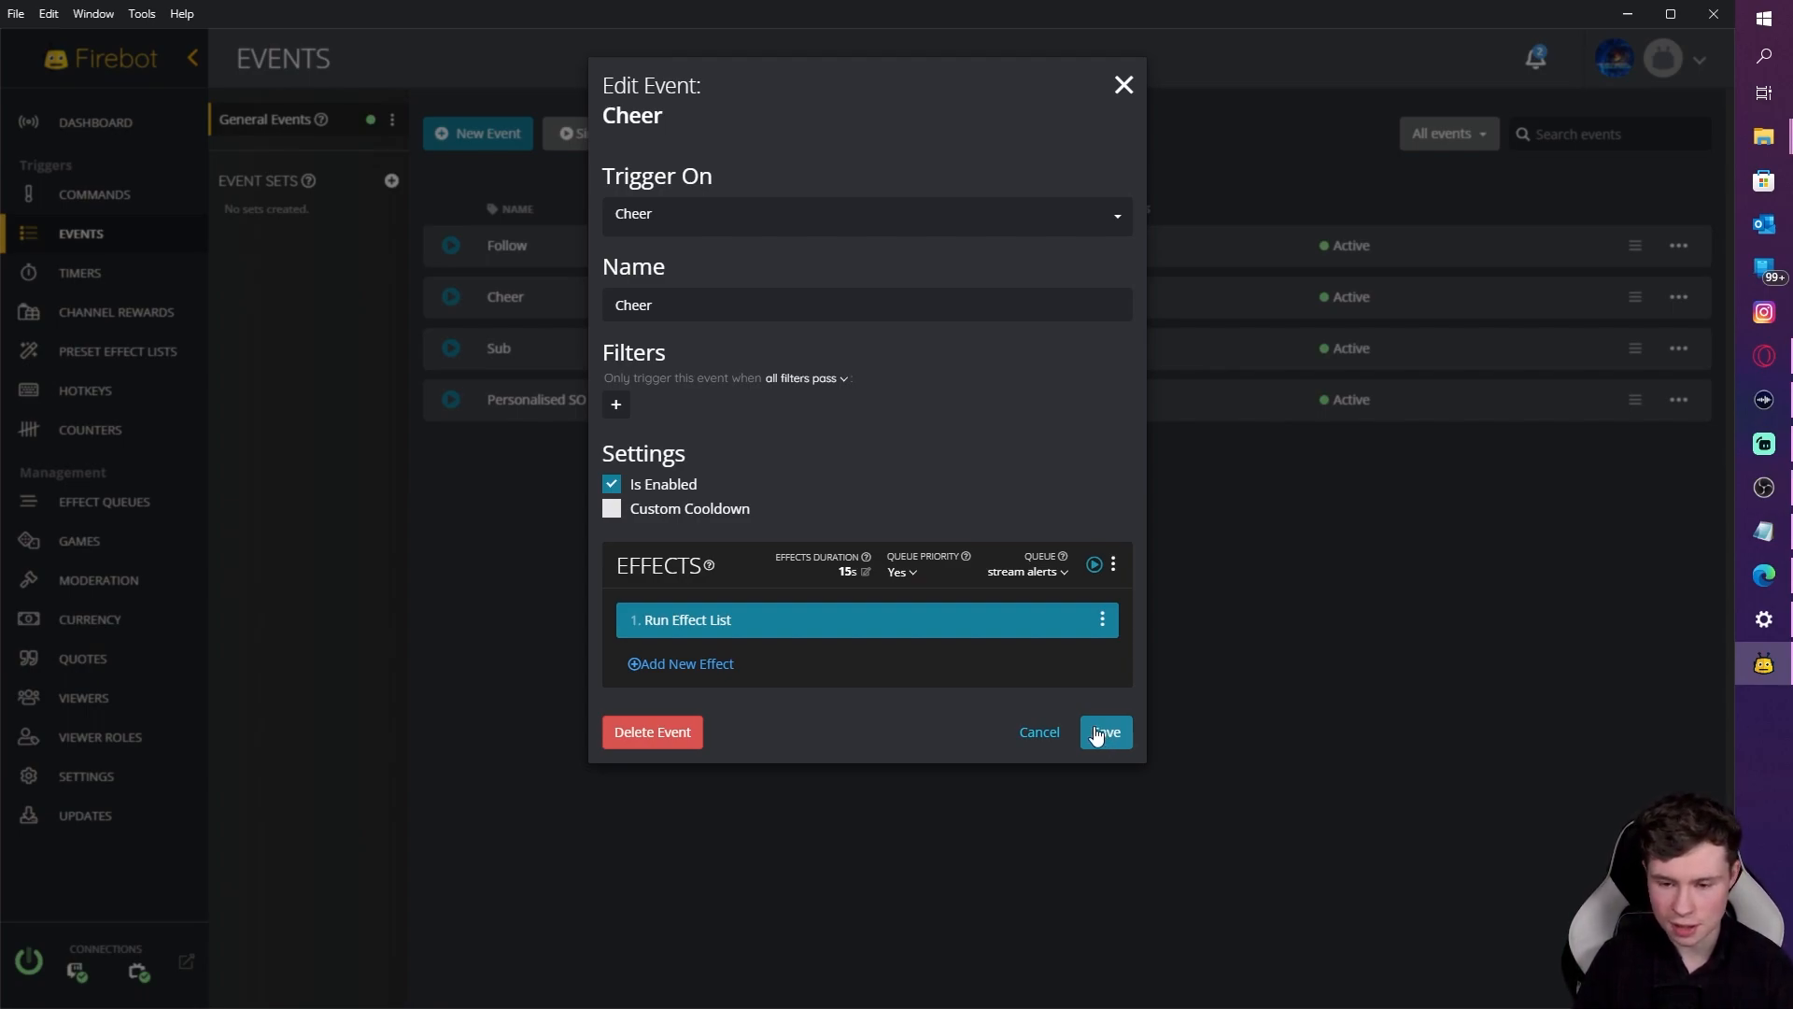
pyautogui.click(1098, 734)
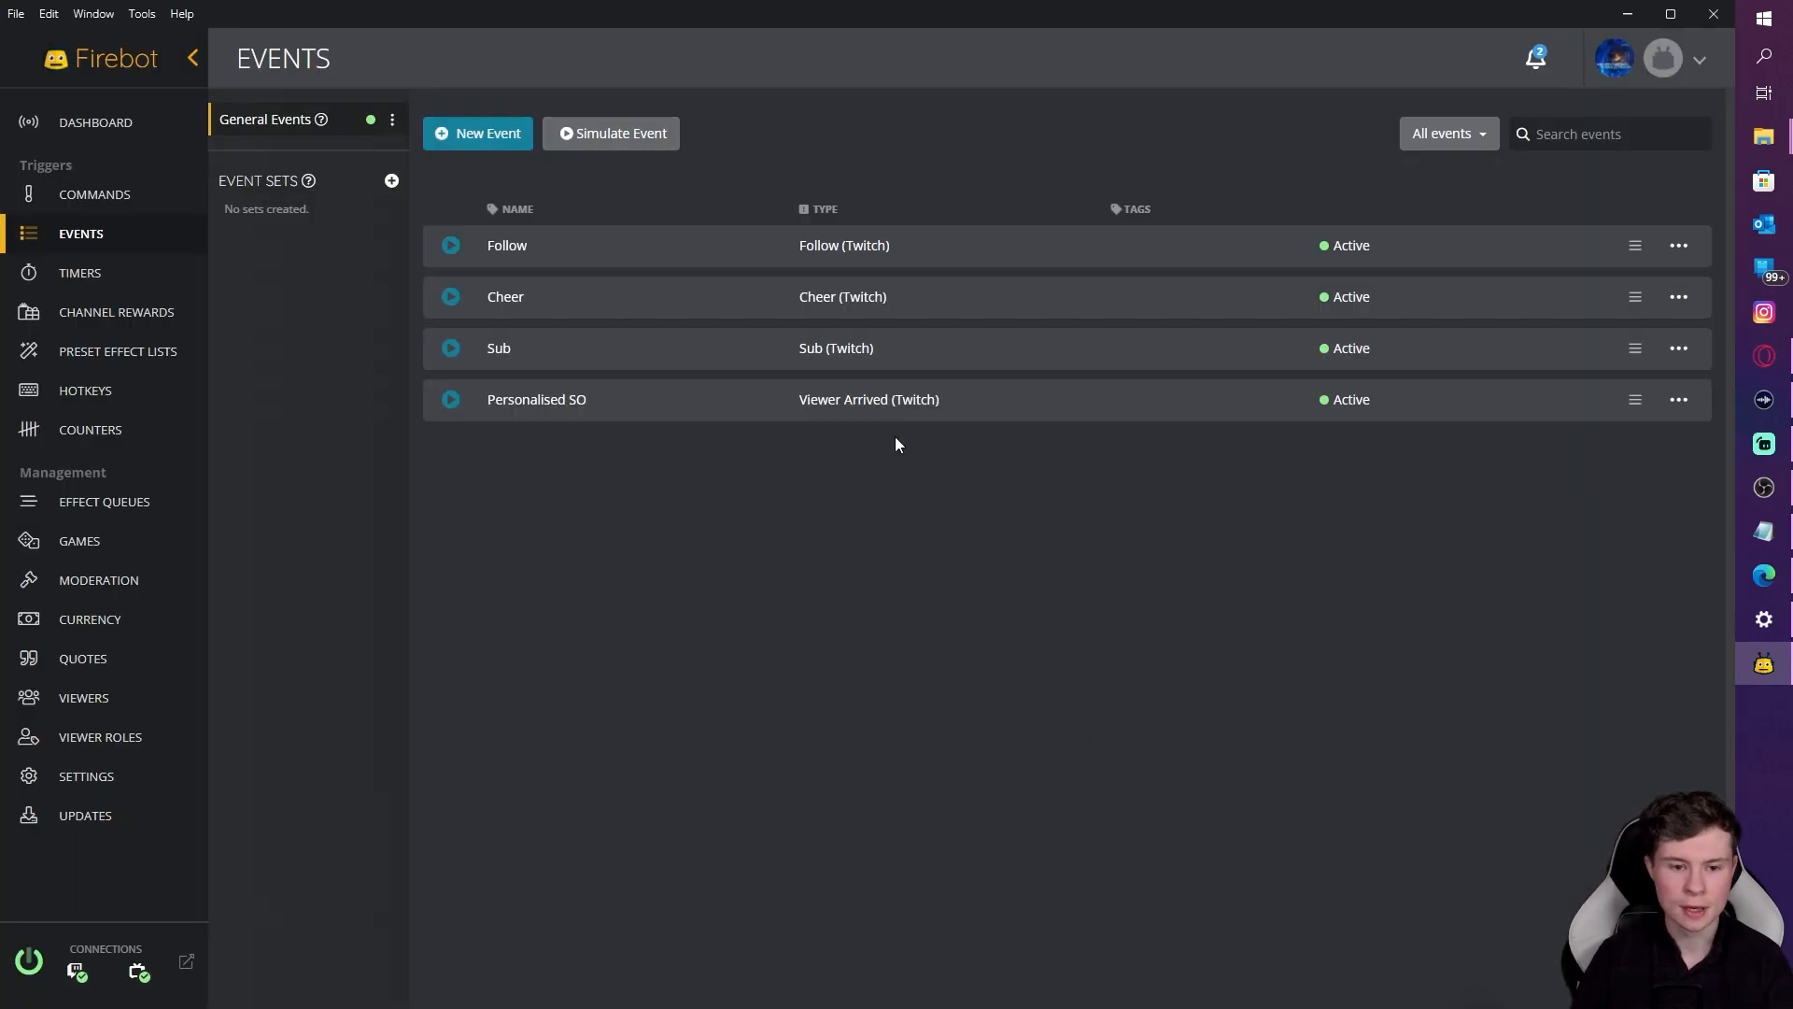
# Step: Put the Sub event in the stream alerts queue with queue priority on
pyautogui.click(1678, 350)
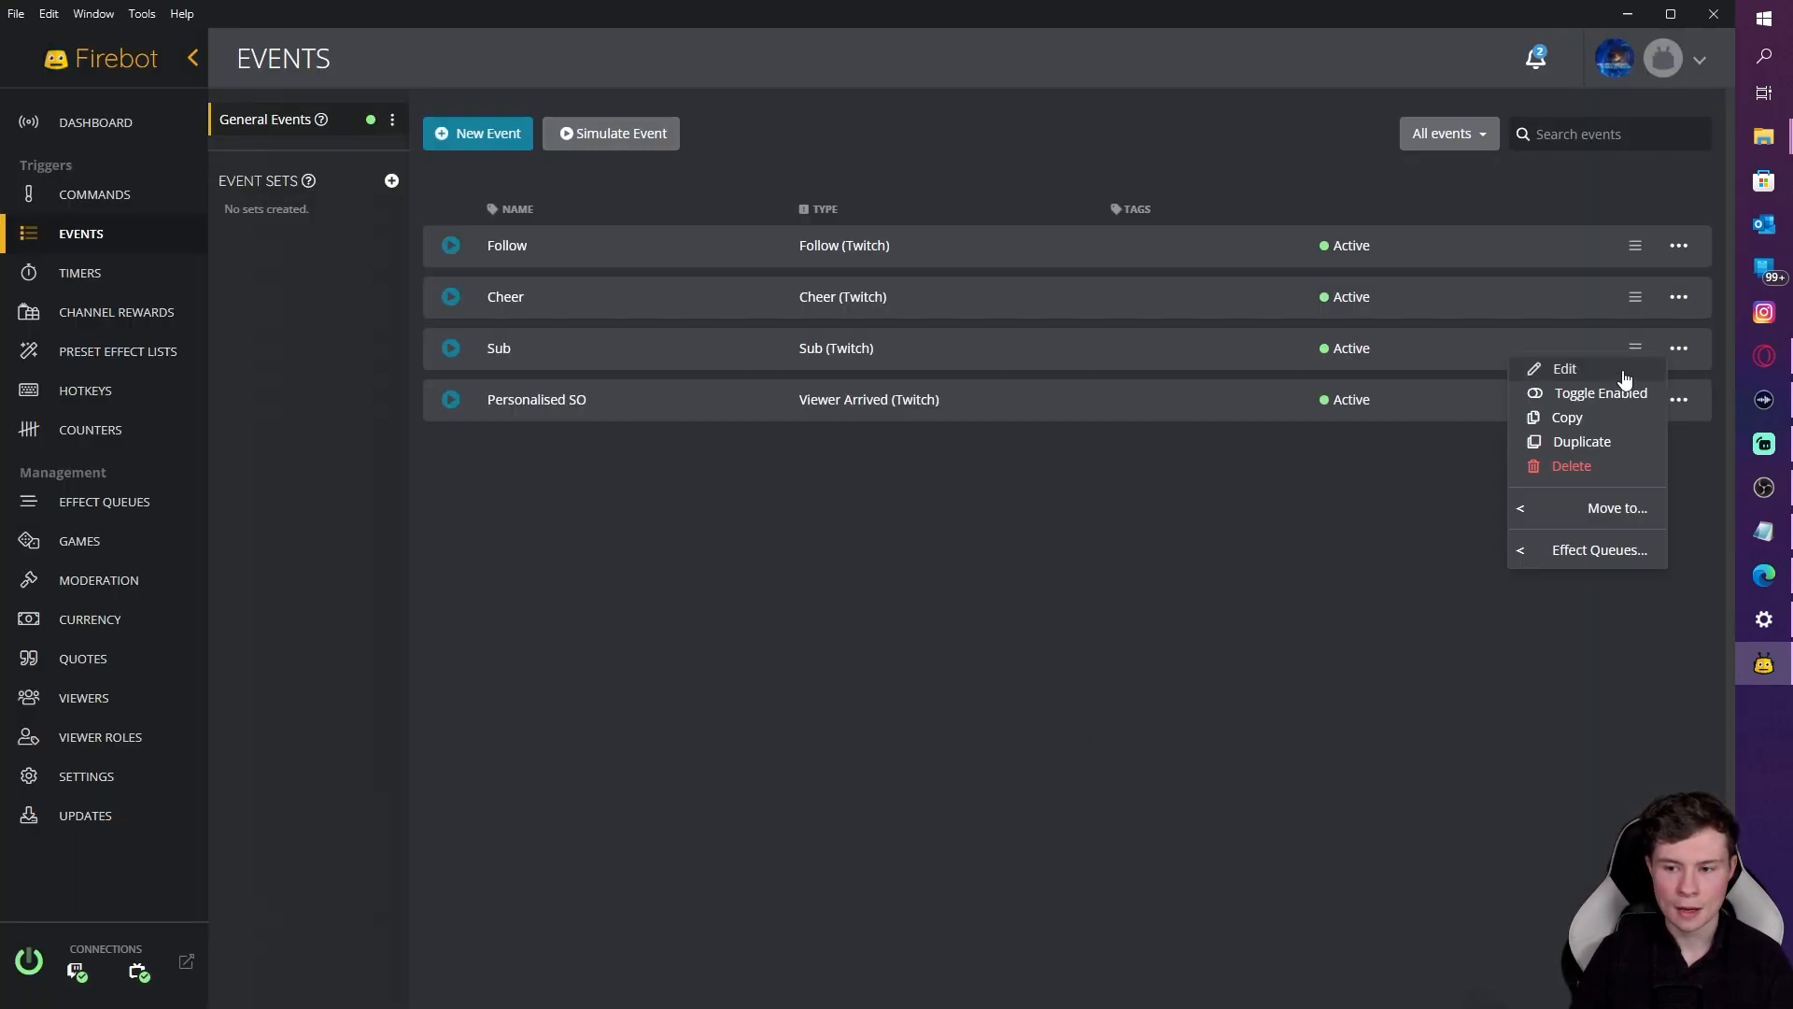
pyautogui.click(1567, 370)
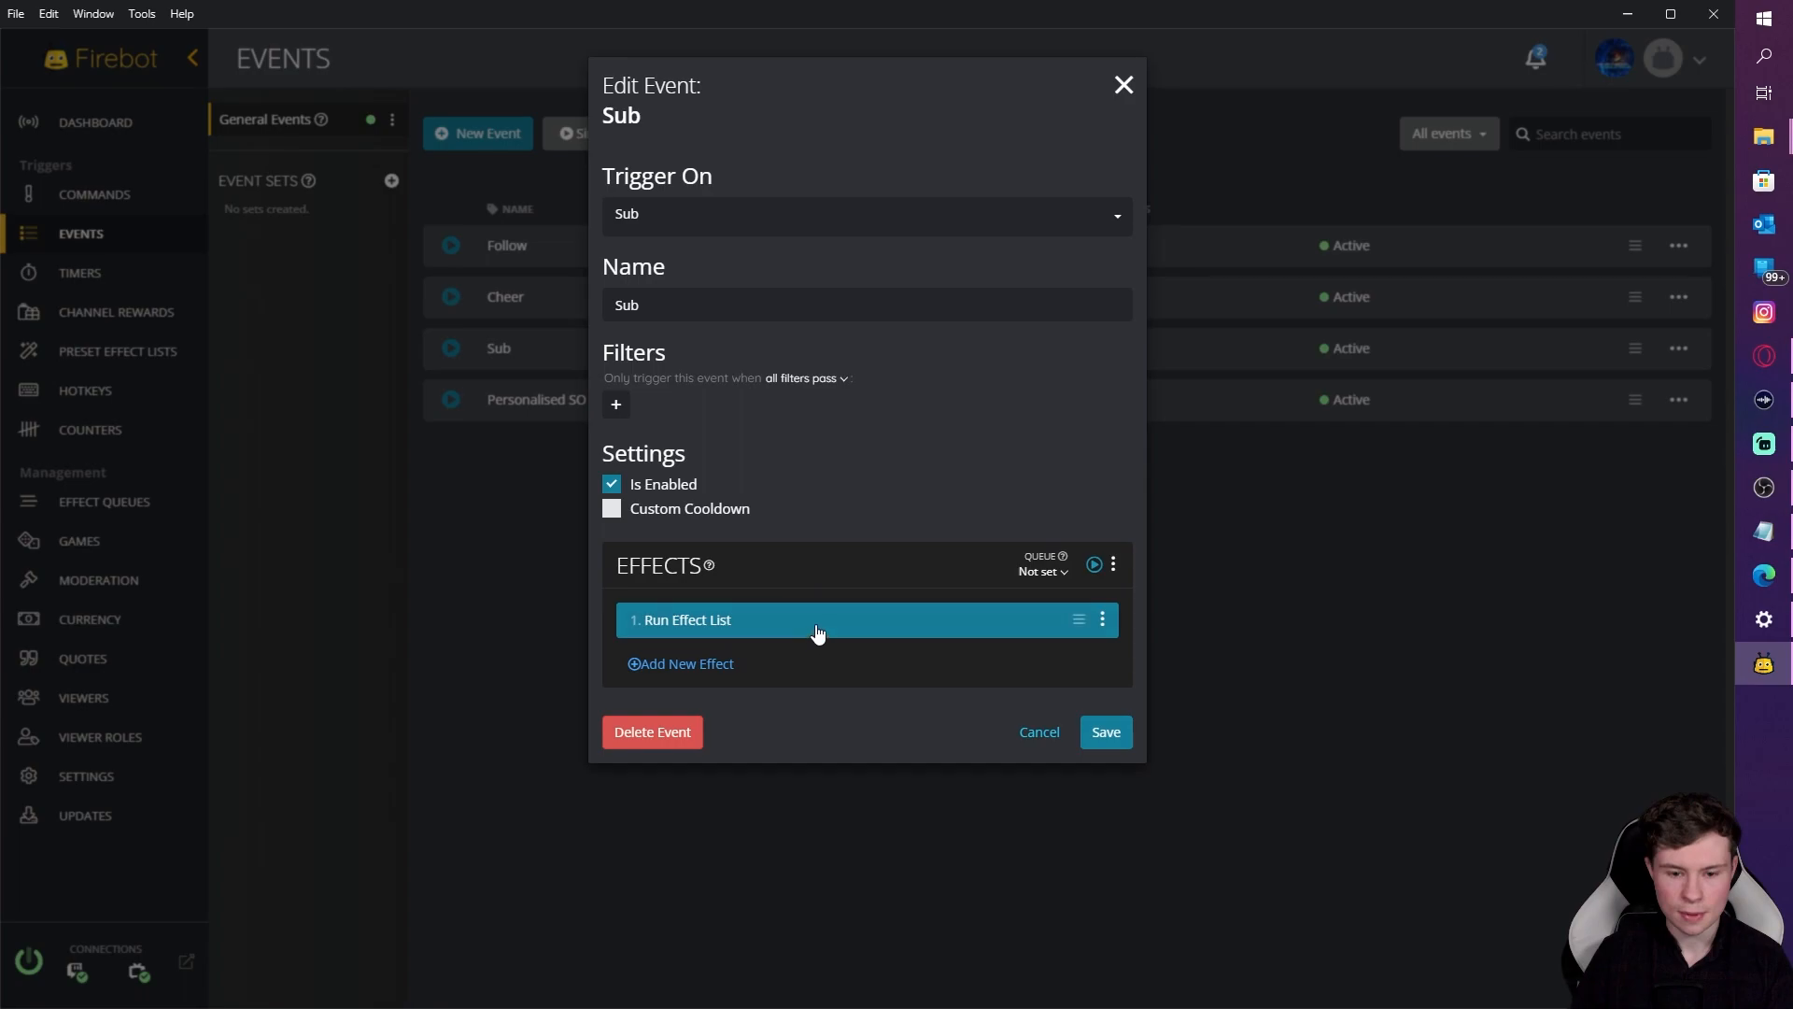
pyautogui.click(820, 626)
pyautogui.click(1098, 681)
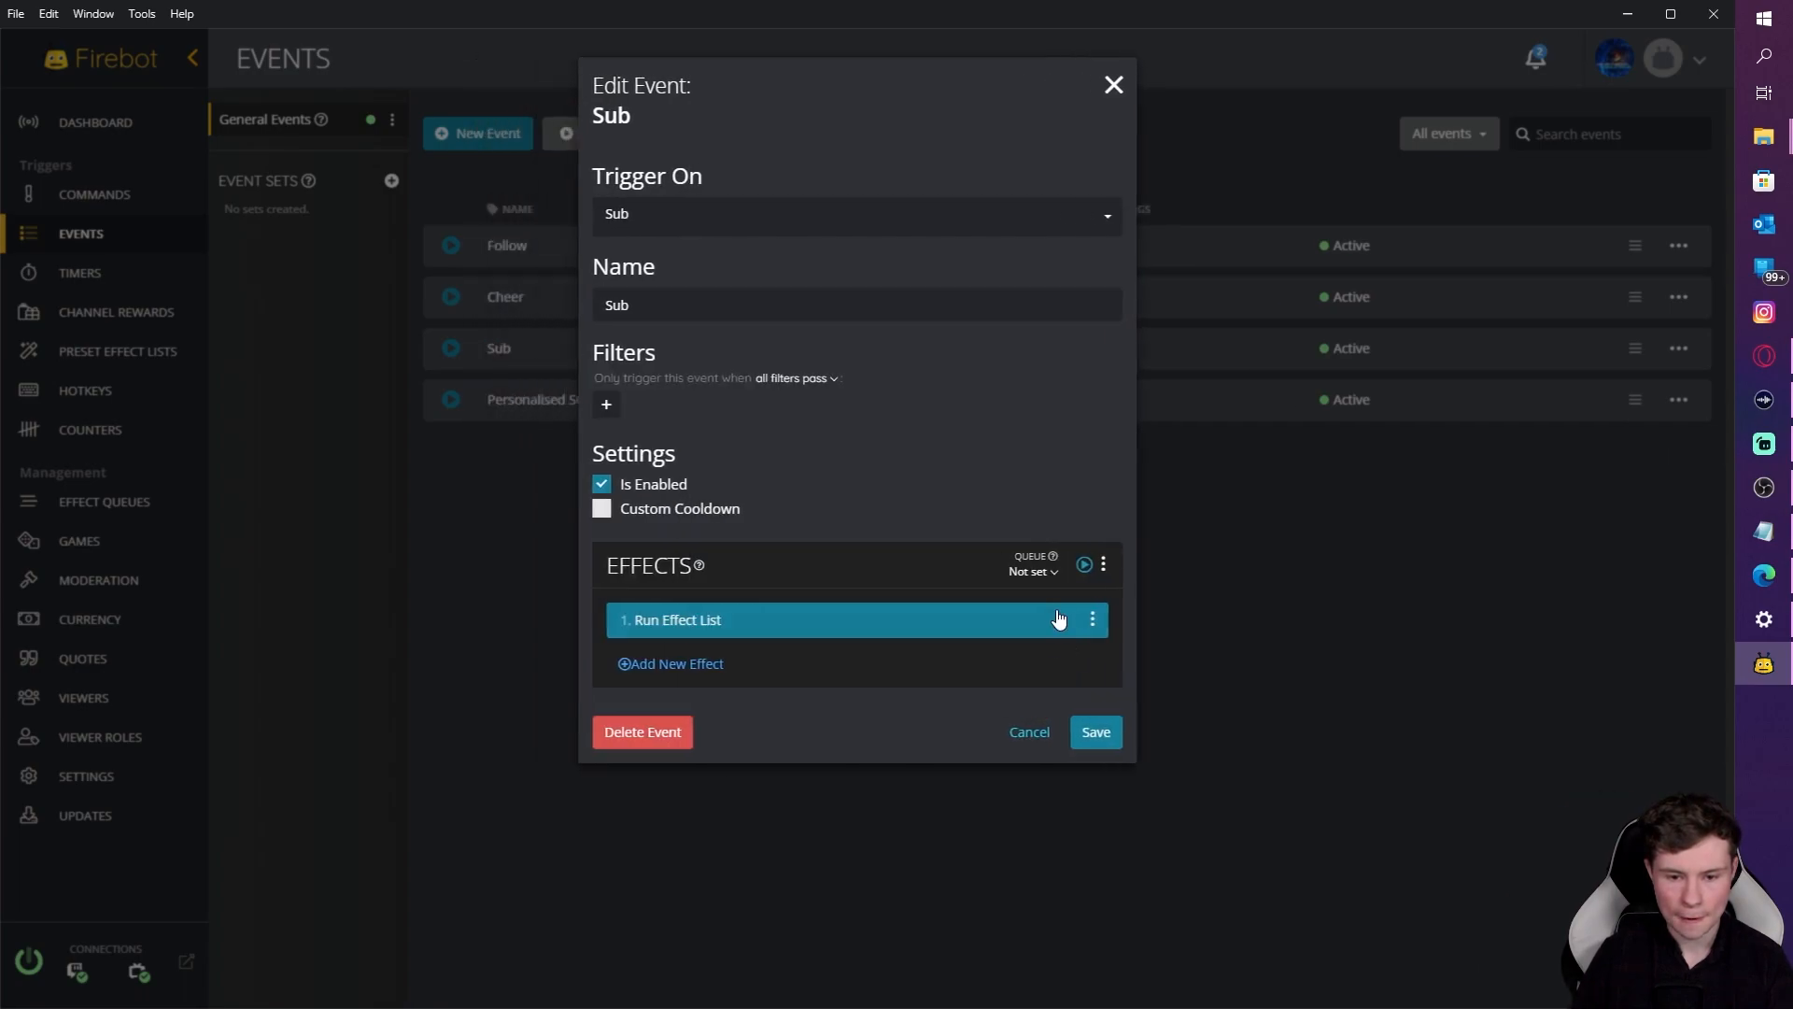
pyautogui.click(1051, 572)
pyautogui.click(1049, 627)
pyautogui.click(911, 572)
pyautogui.click(920, 600)
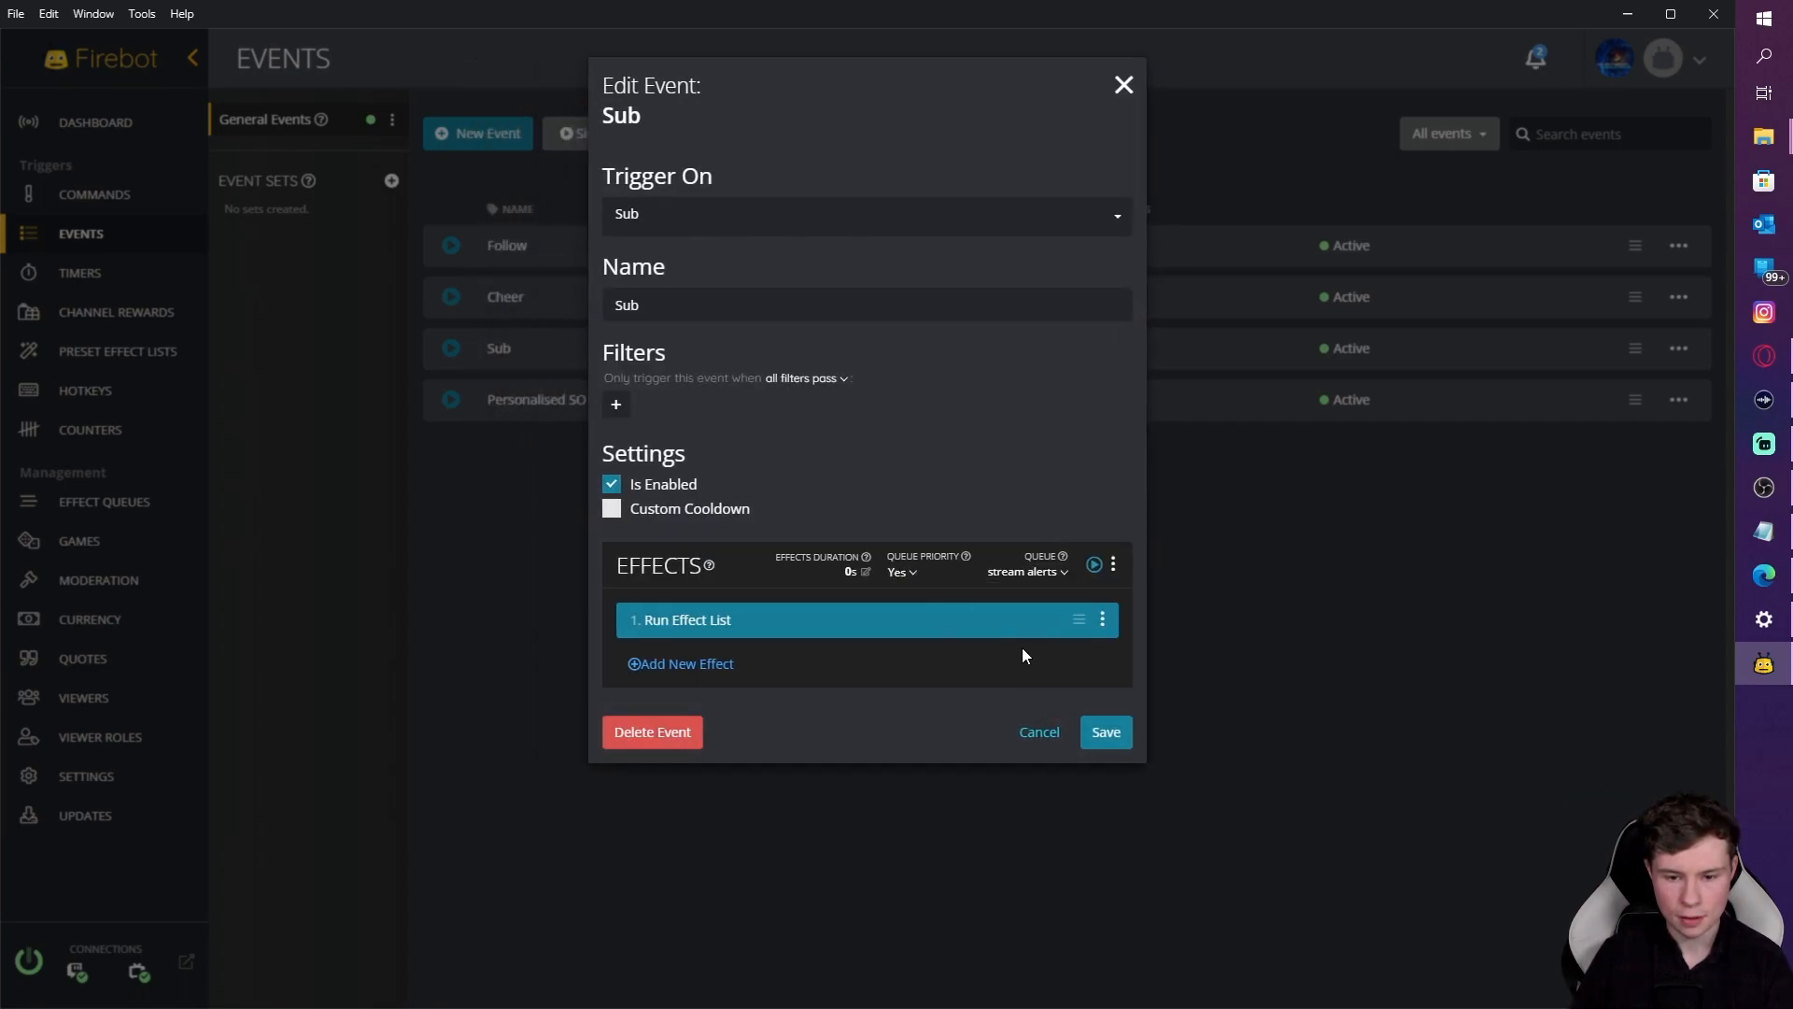
# Step: Review the sub preset list's Play Sound effect and finish editing the list
pyautogui.click(110, 352)
pyautogui.click(1678, 348)
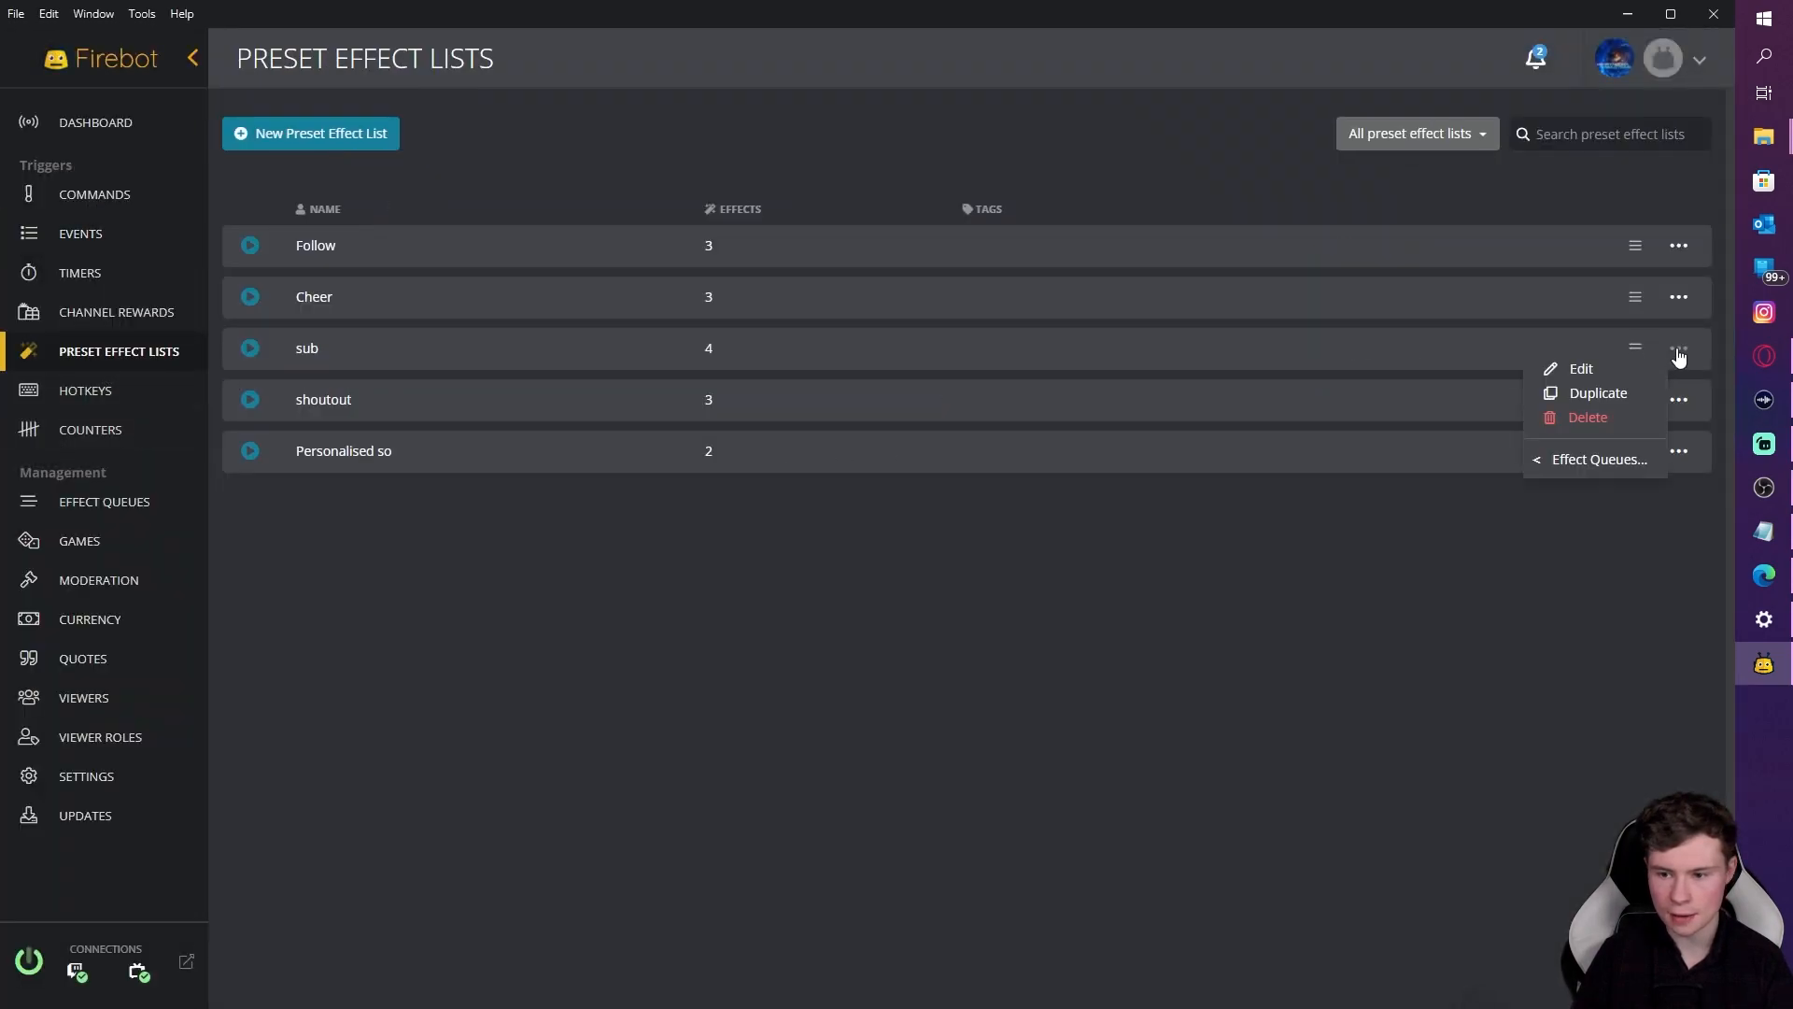
pyautogui.click(1577, 370)
pyautogui.click(753, 447)
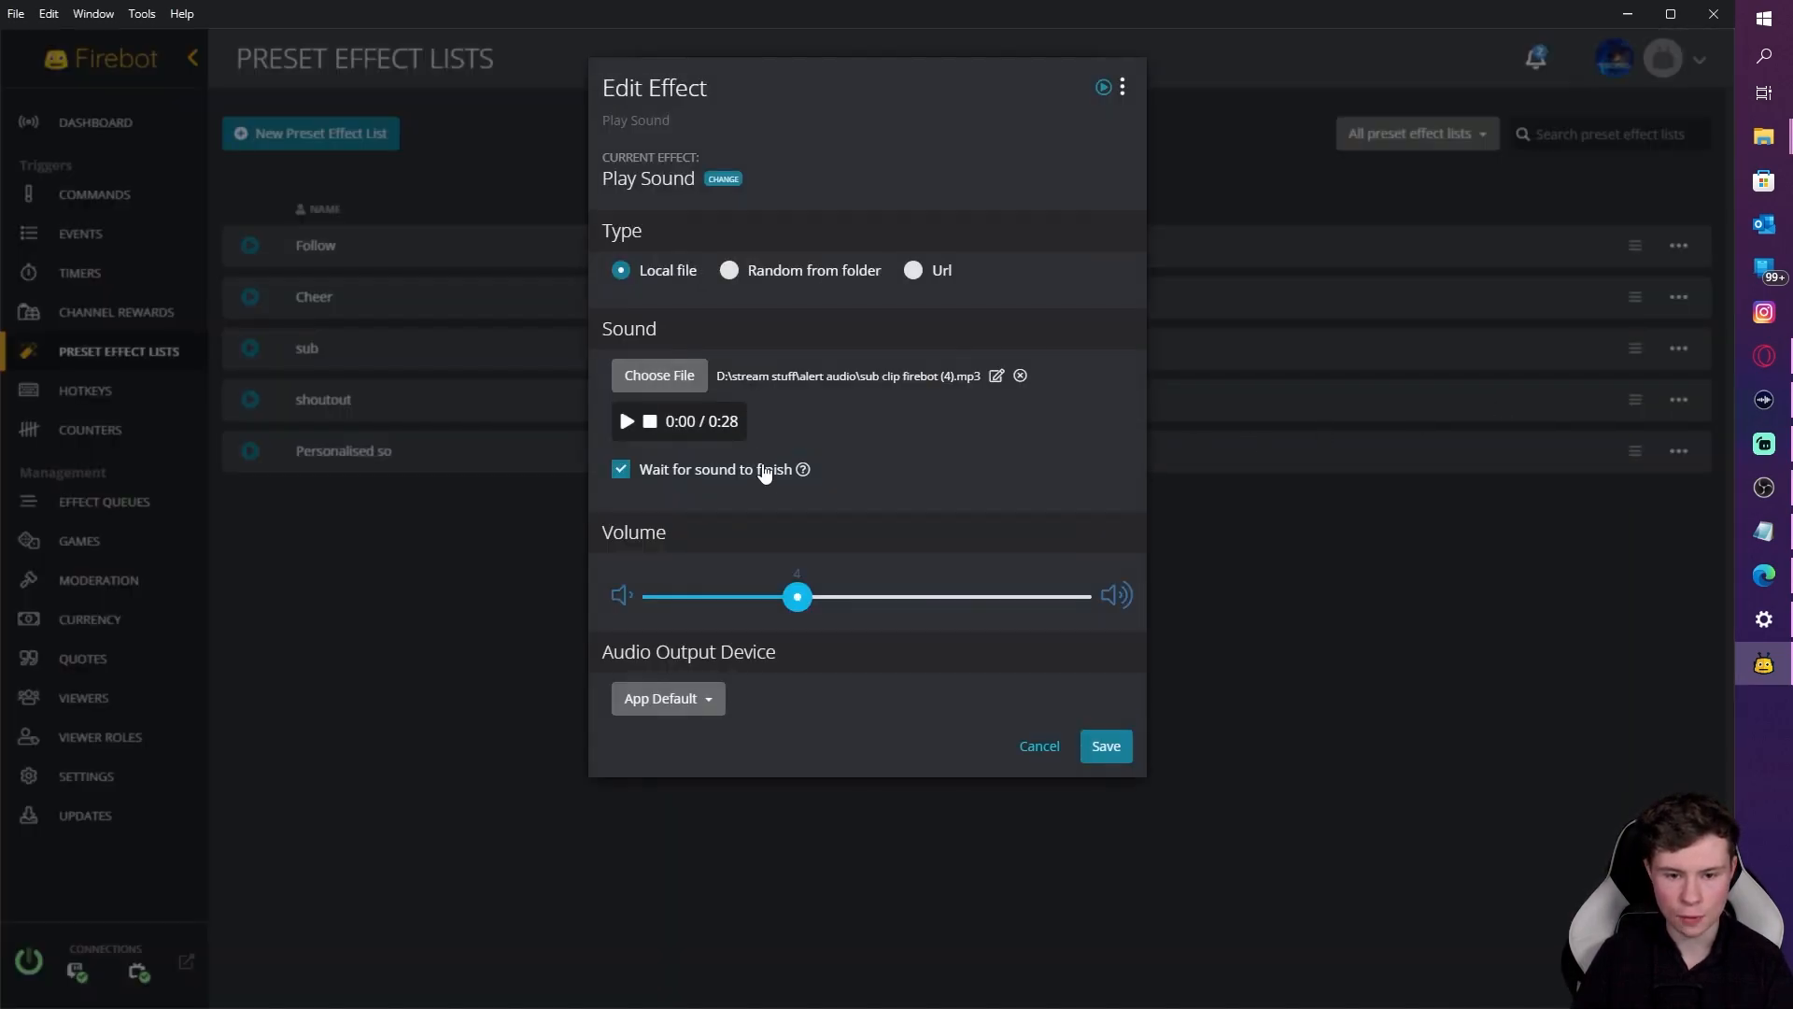
pyautogui.click(1048, 747)
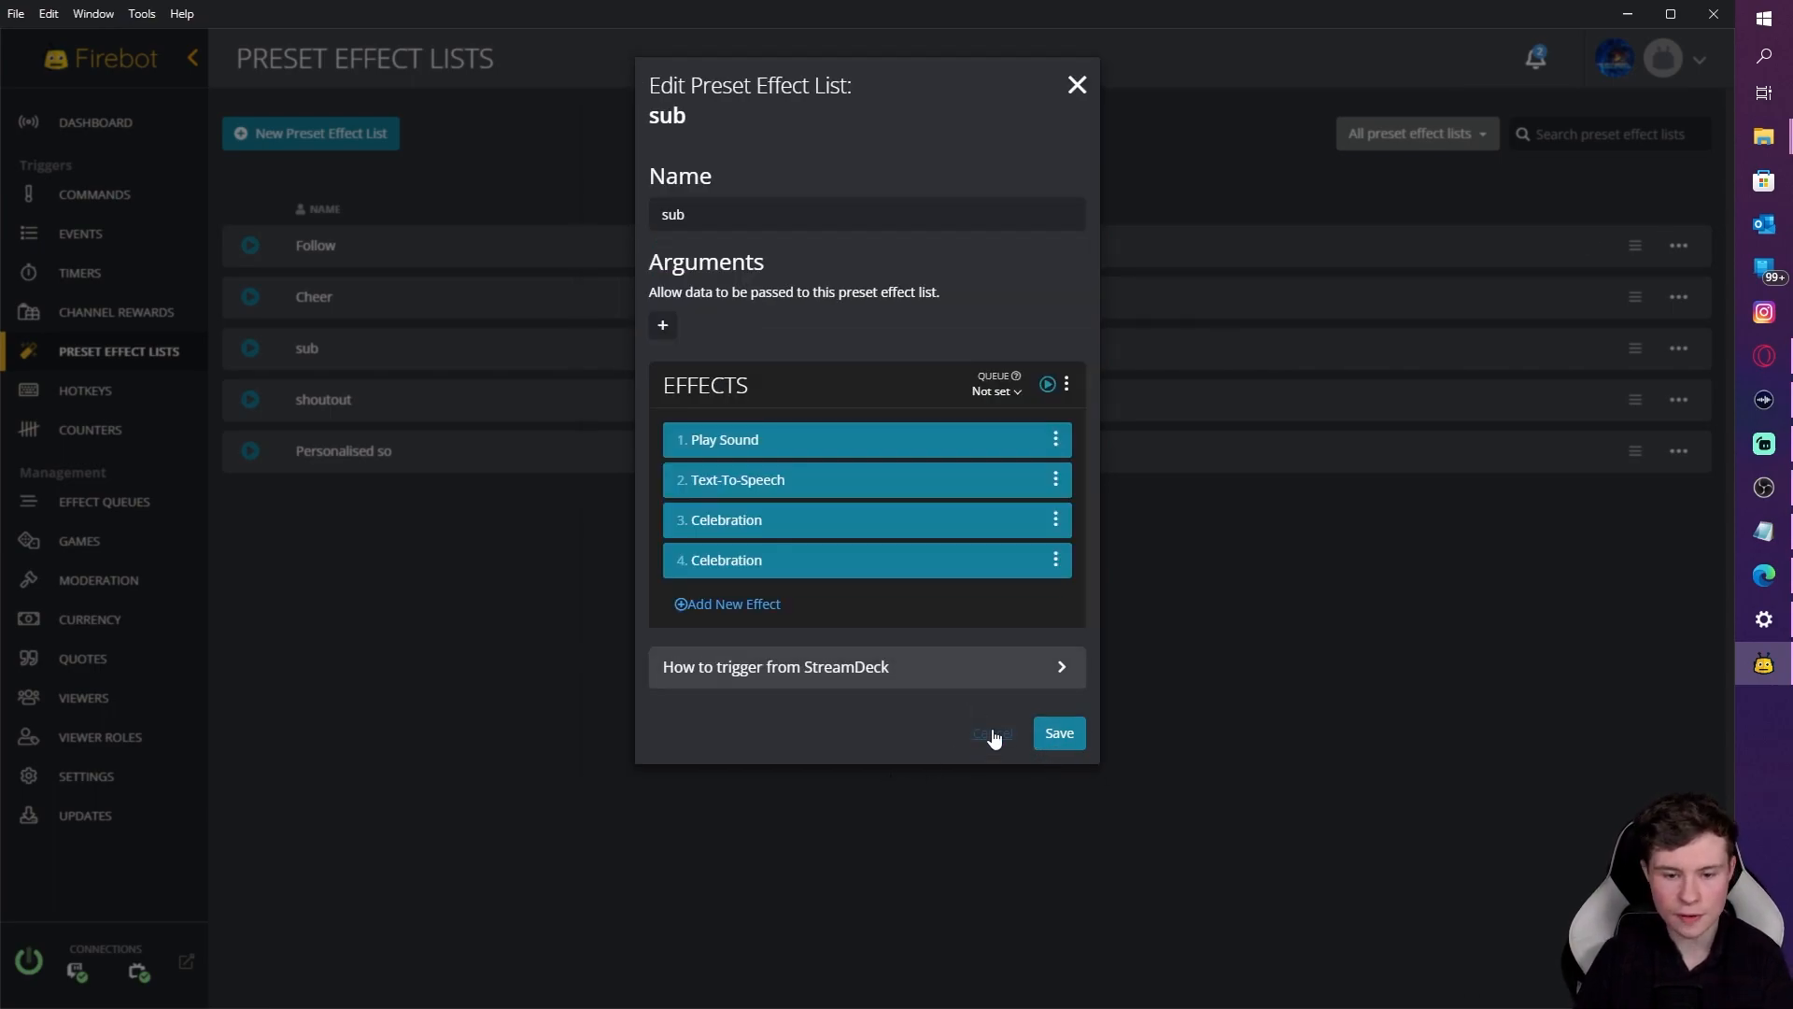
pyautogui.click(990, 736)
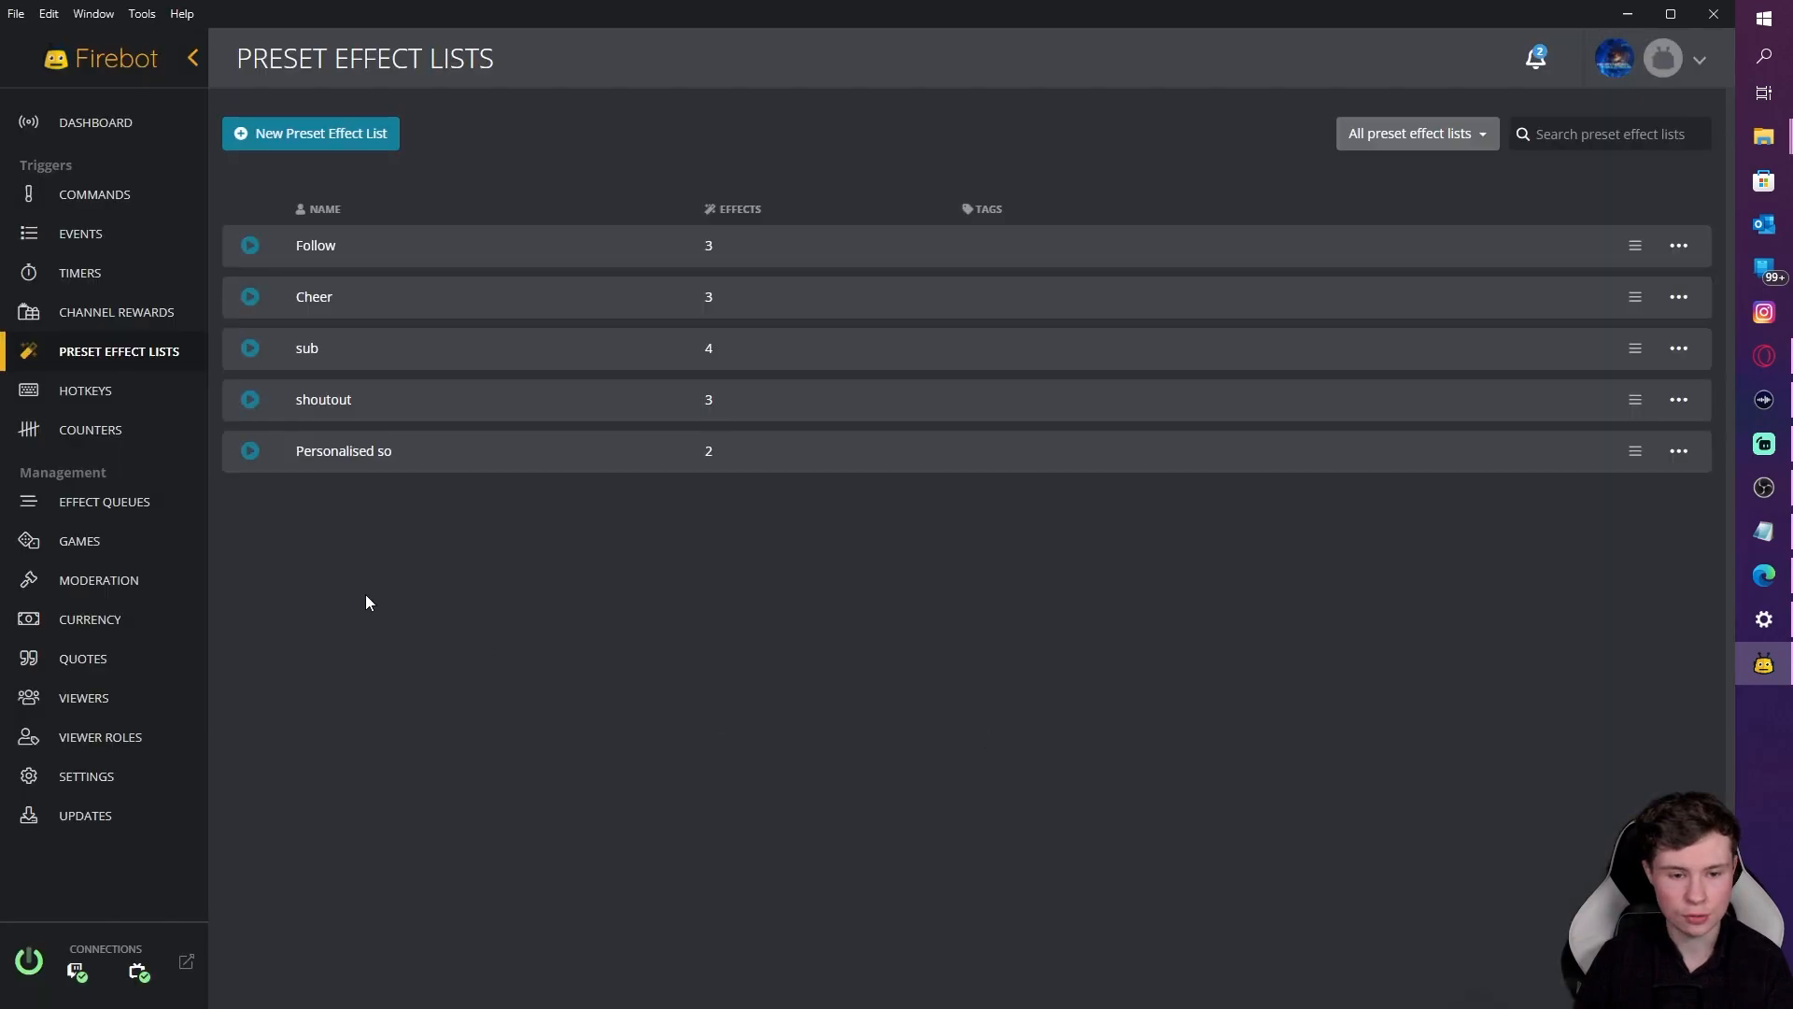
# Step: Set the Sub event's effects duration to 28 seconds and save the event
pyautogui.click(89, 240)
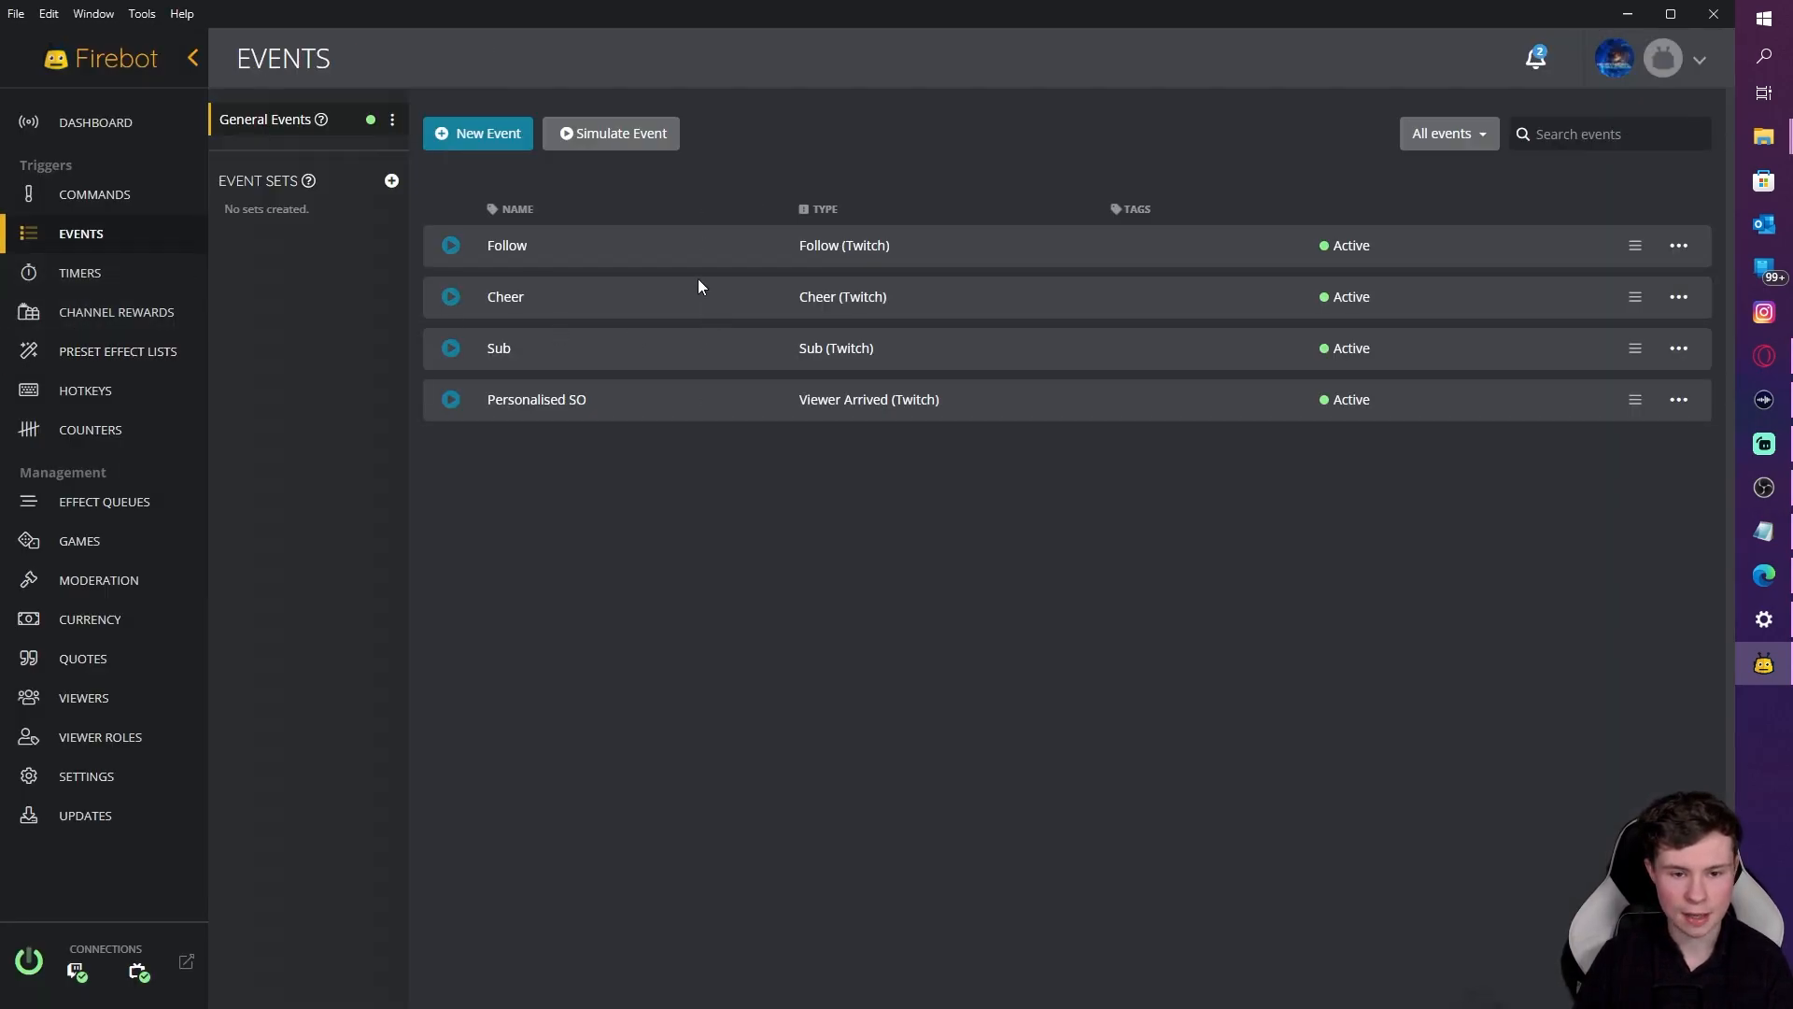
pyautogui.click(1679, 350)
pyautogui.click(1590, 366)
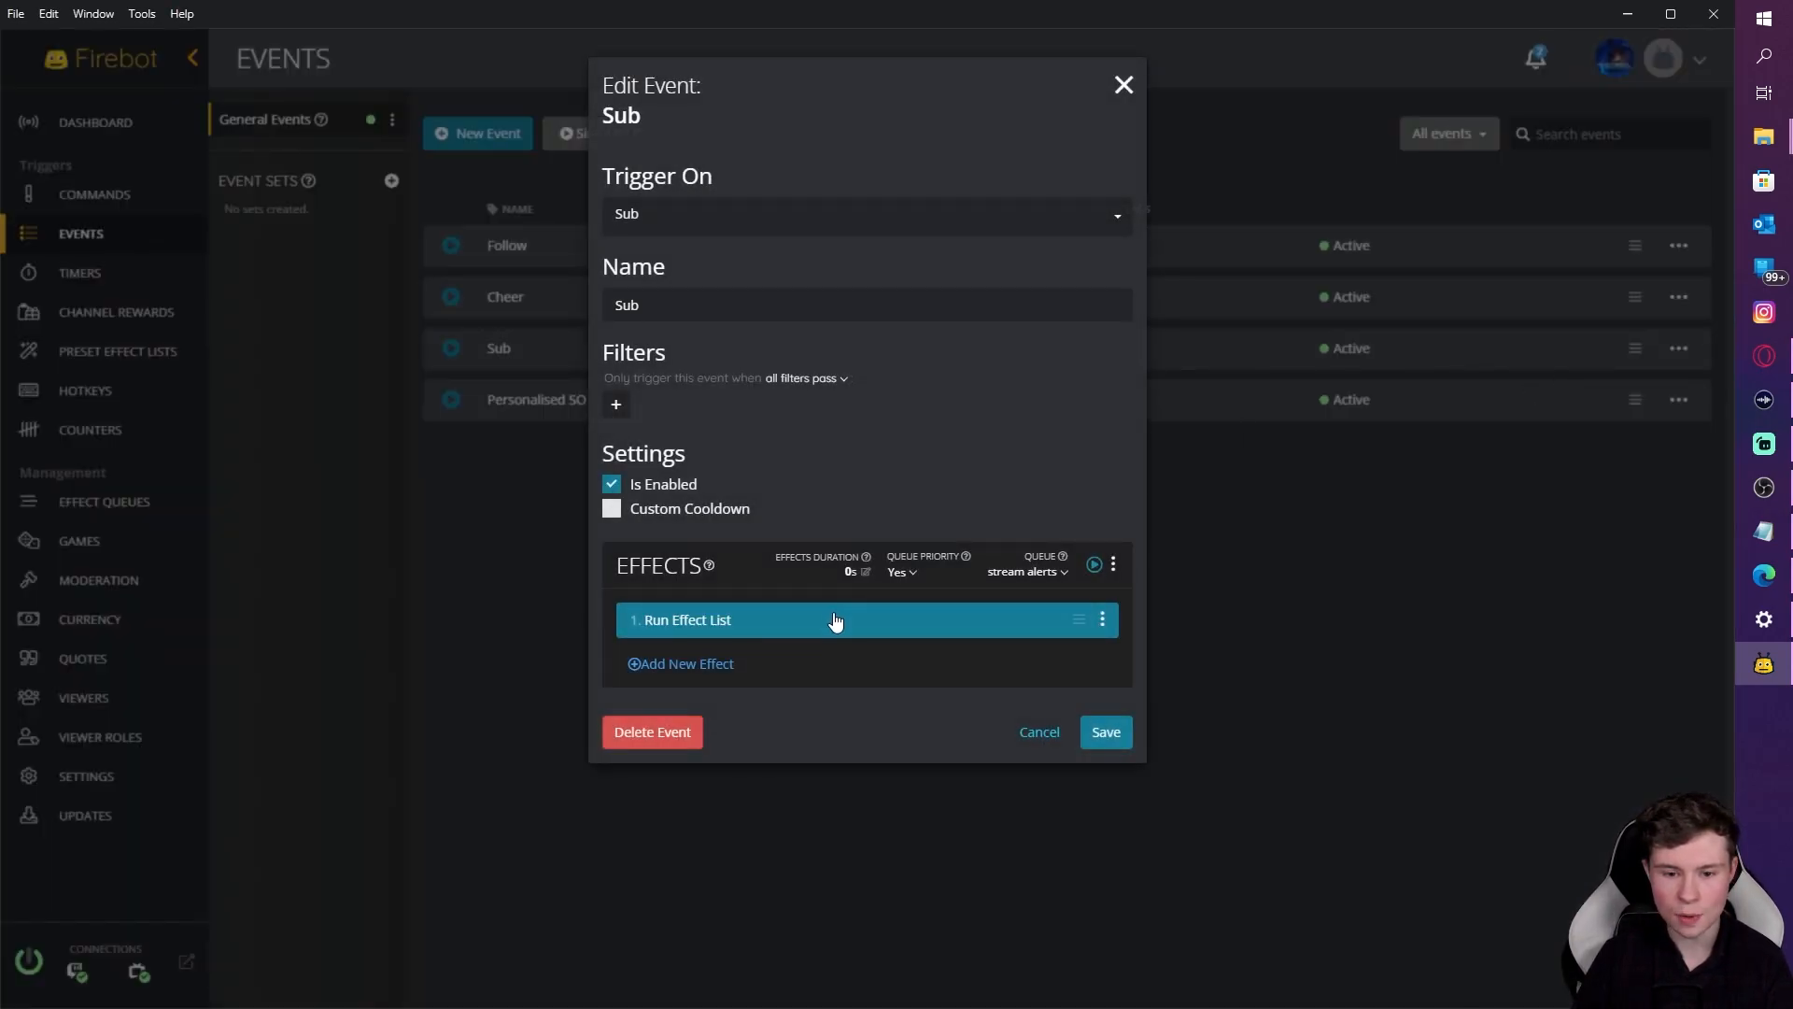
pyautogui.click(847, 573)
pyautogui.moveTo(845, 152); pyautogui.dragTo(585, 150)
pyautogui.write('28')
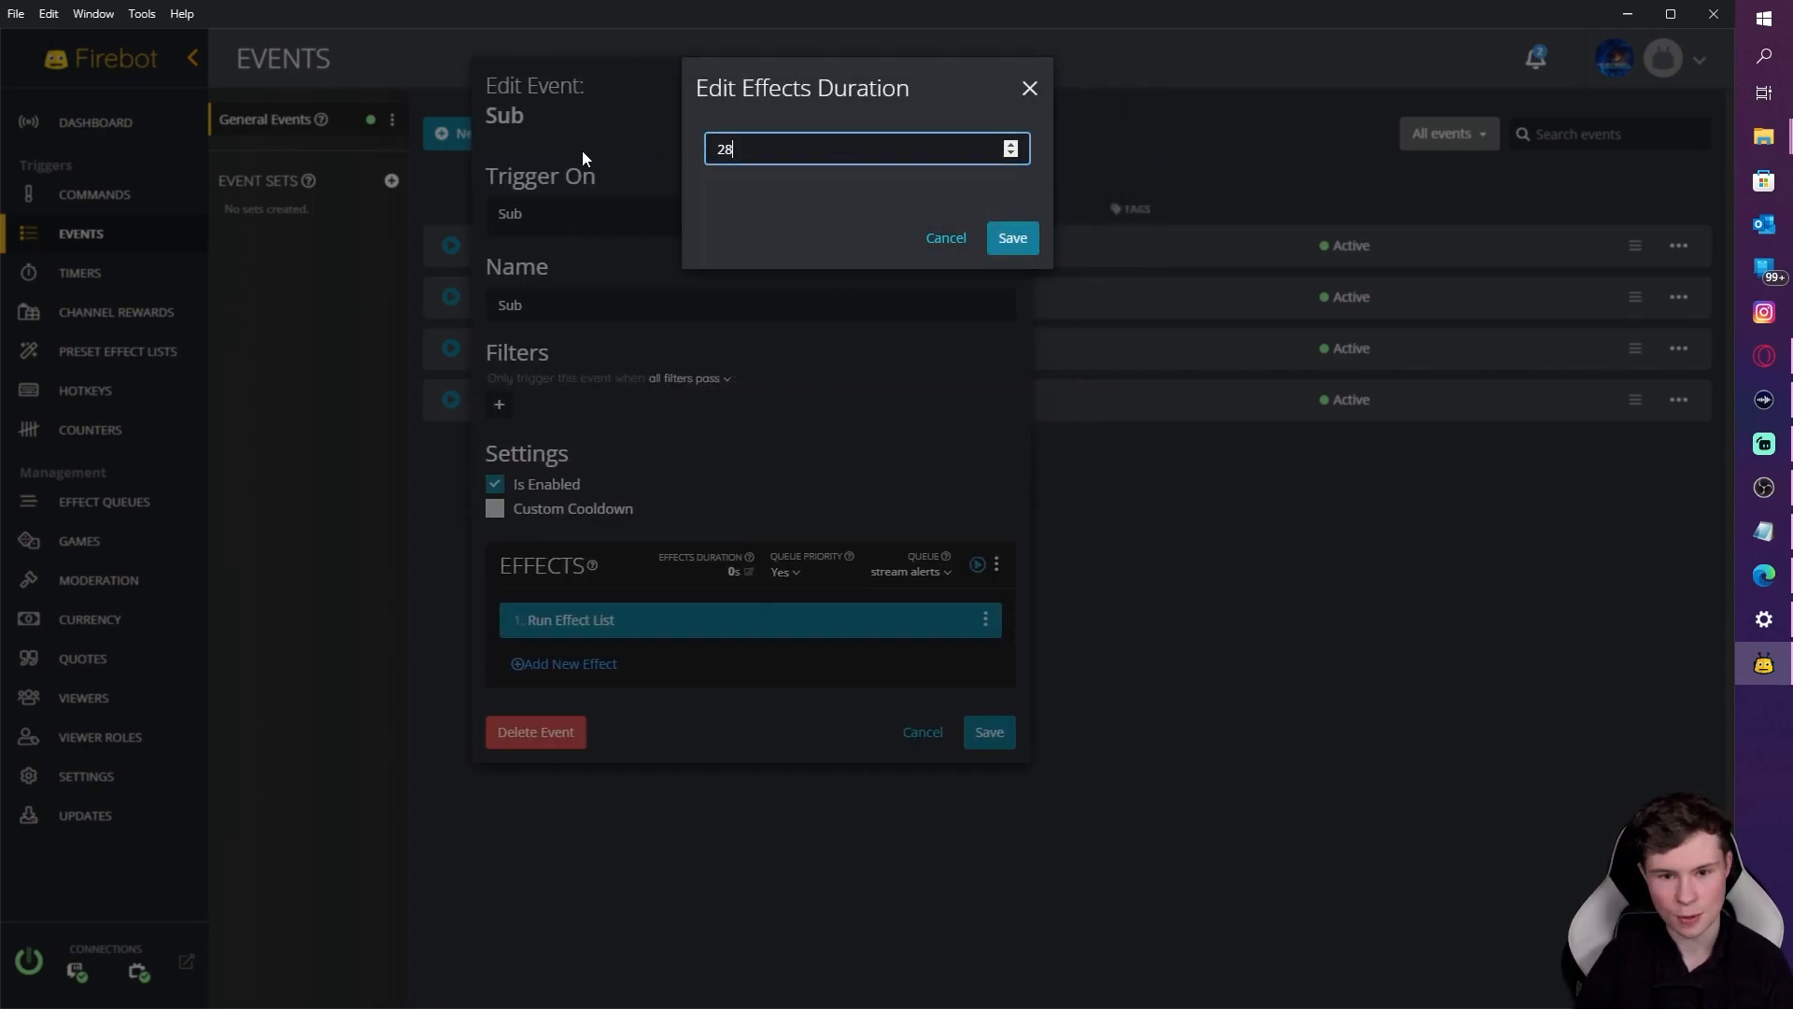
pyautogui.click(1033, 237)
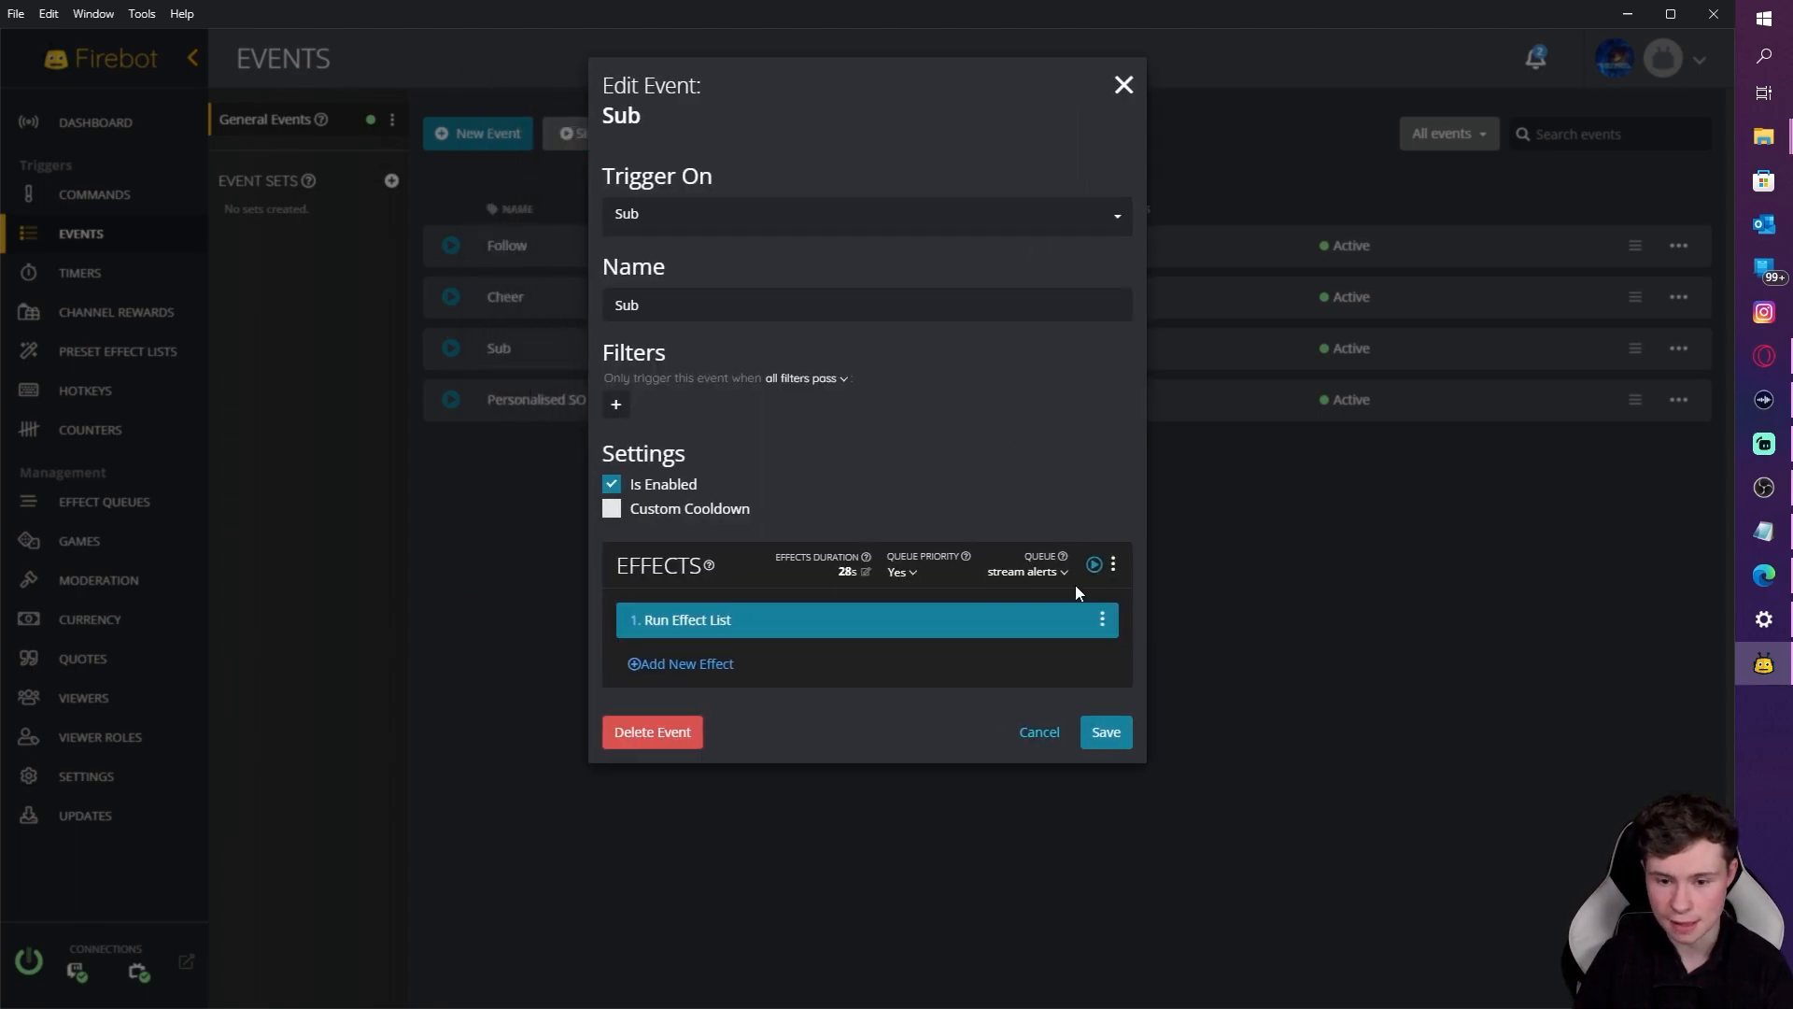
pyautogui.click(1100, 732)
# Step: Send the Personalised SO event's effects to the stream alerts queue
pyautogui.click(1673, 399)
pyautogui.click(1576, 413)
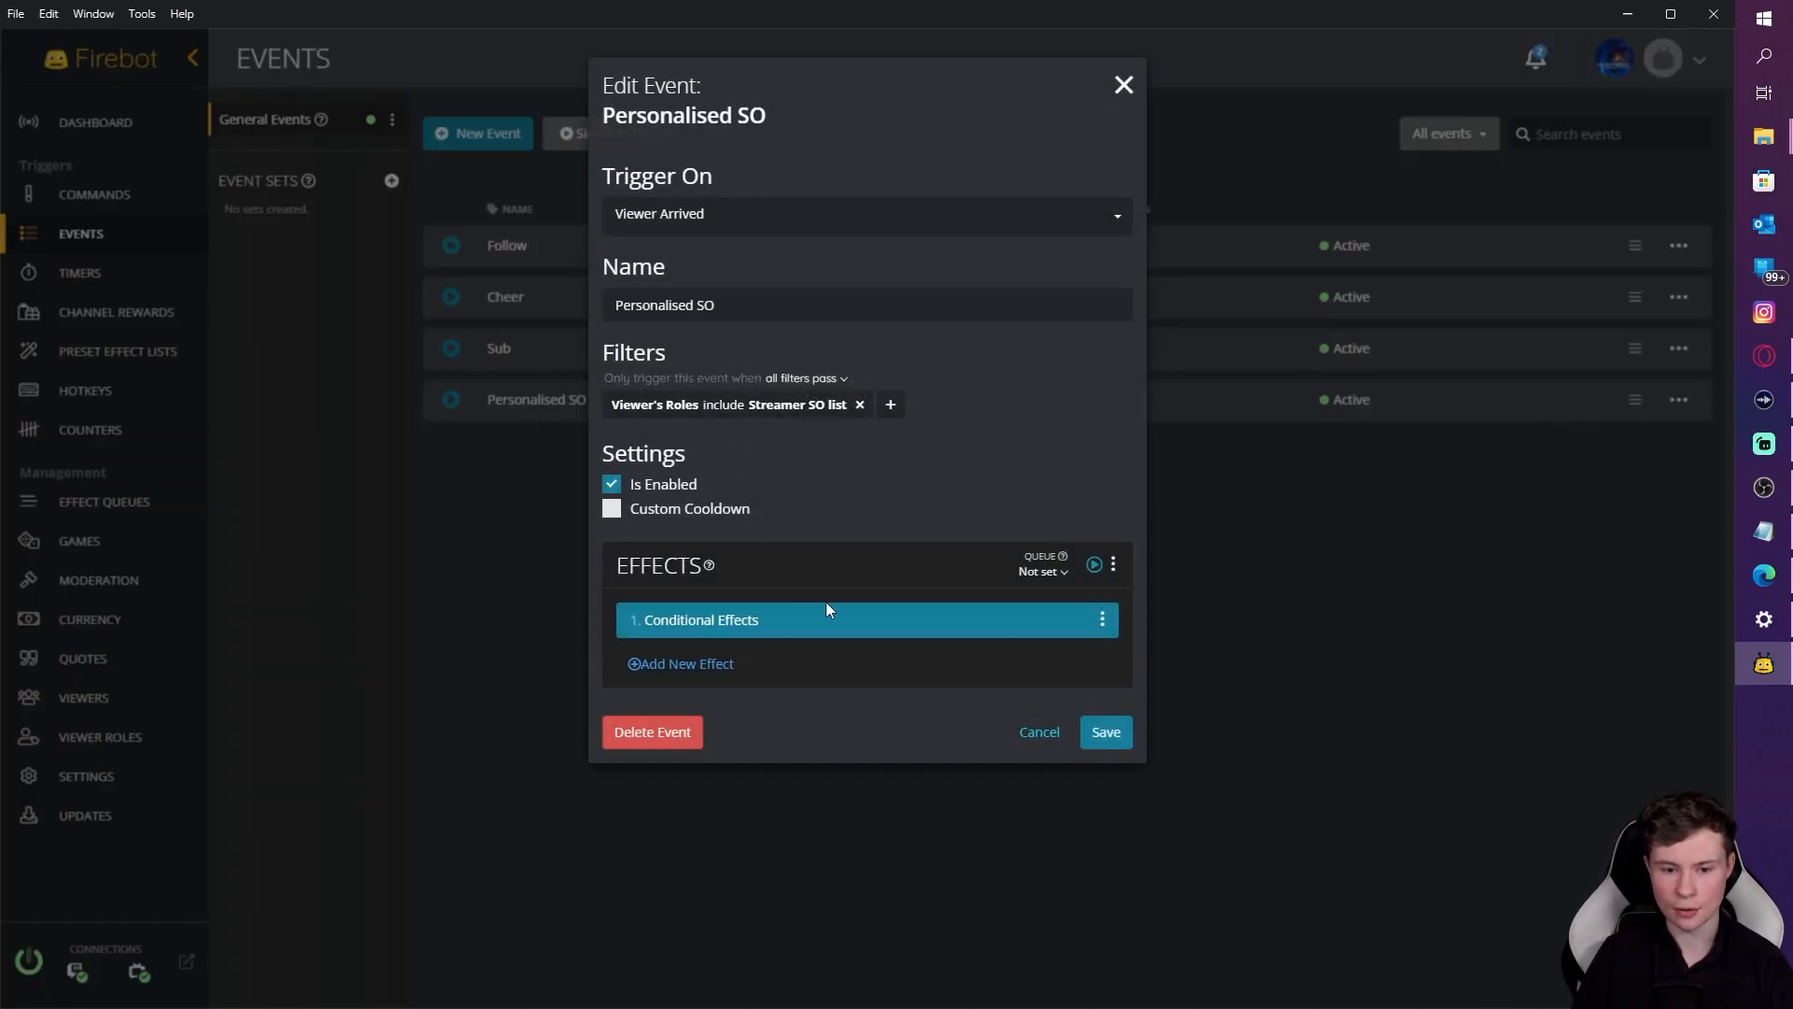
pyautogui.click(1044, 570)
pyautogui.click(1040, 614)
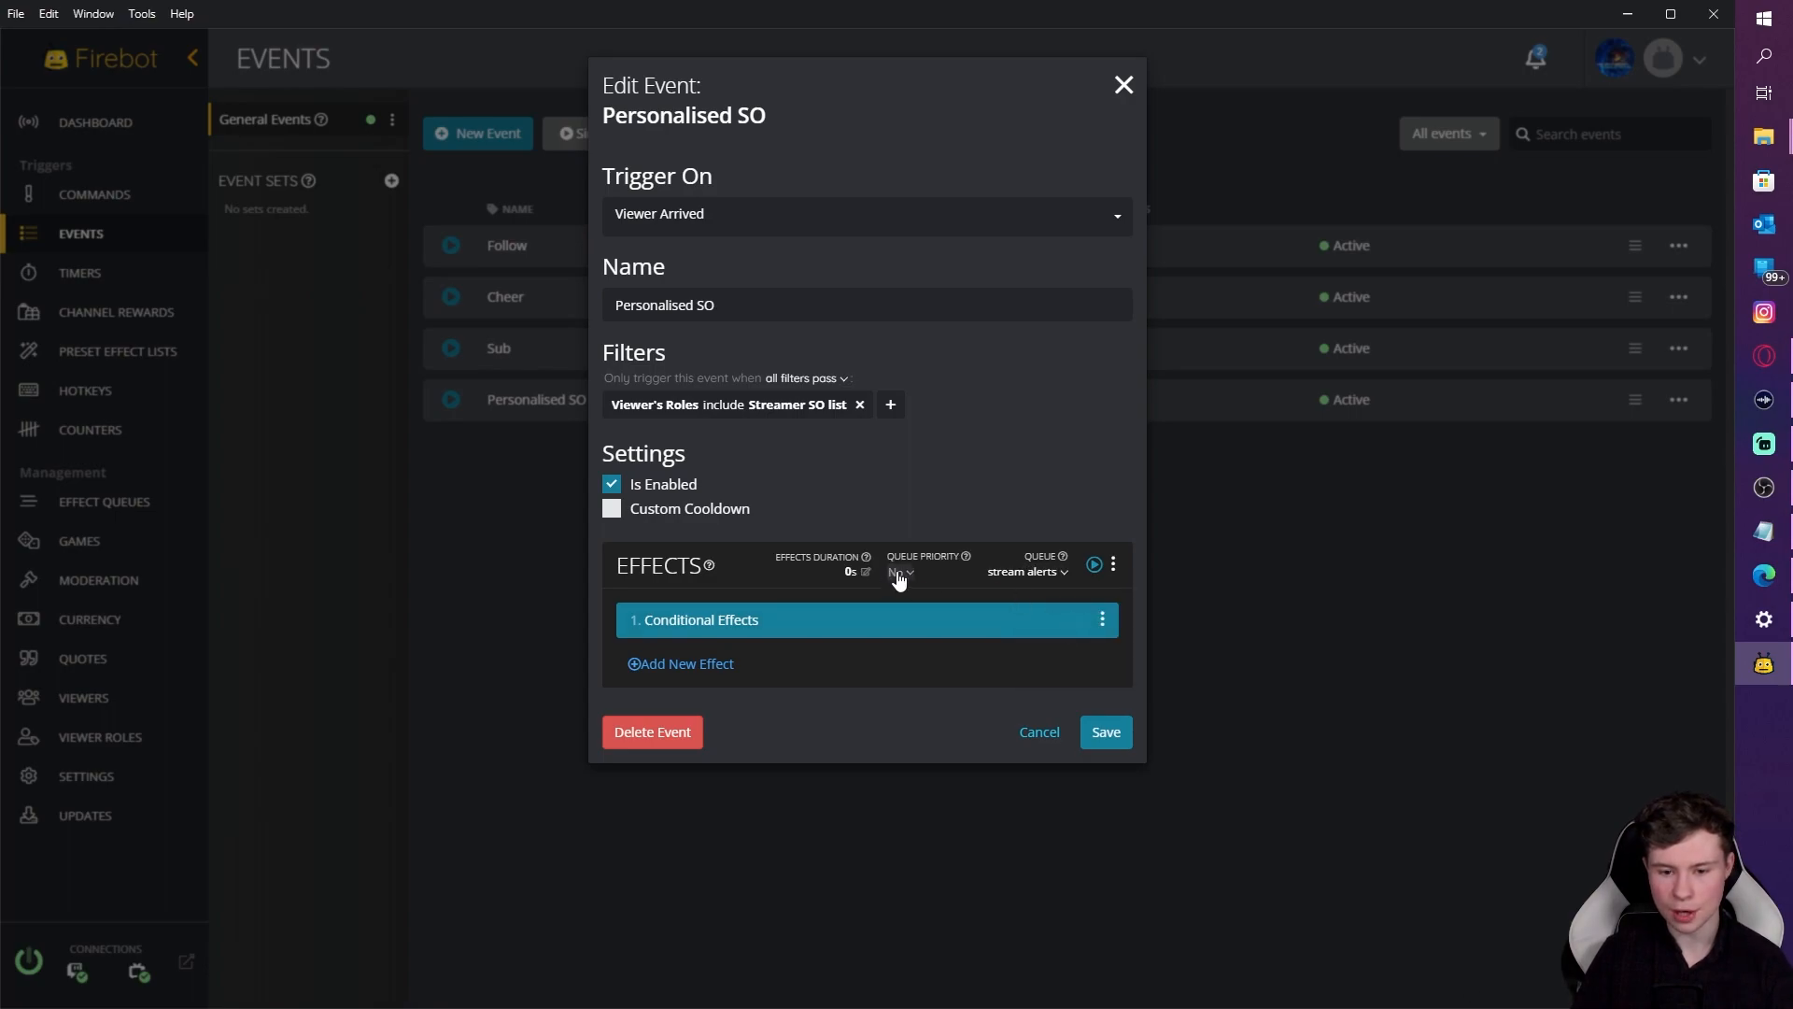
# Step: Inspect its conditional Run Effect List and Play Sound effects, closing them unchanged
pyautogui.click(853, 623)
pyautogui.click(786, 235)
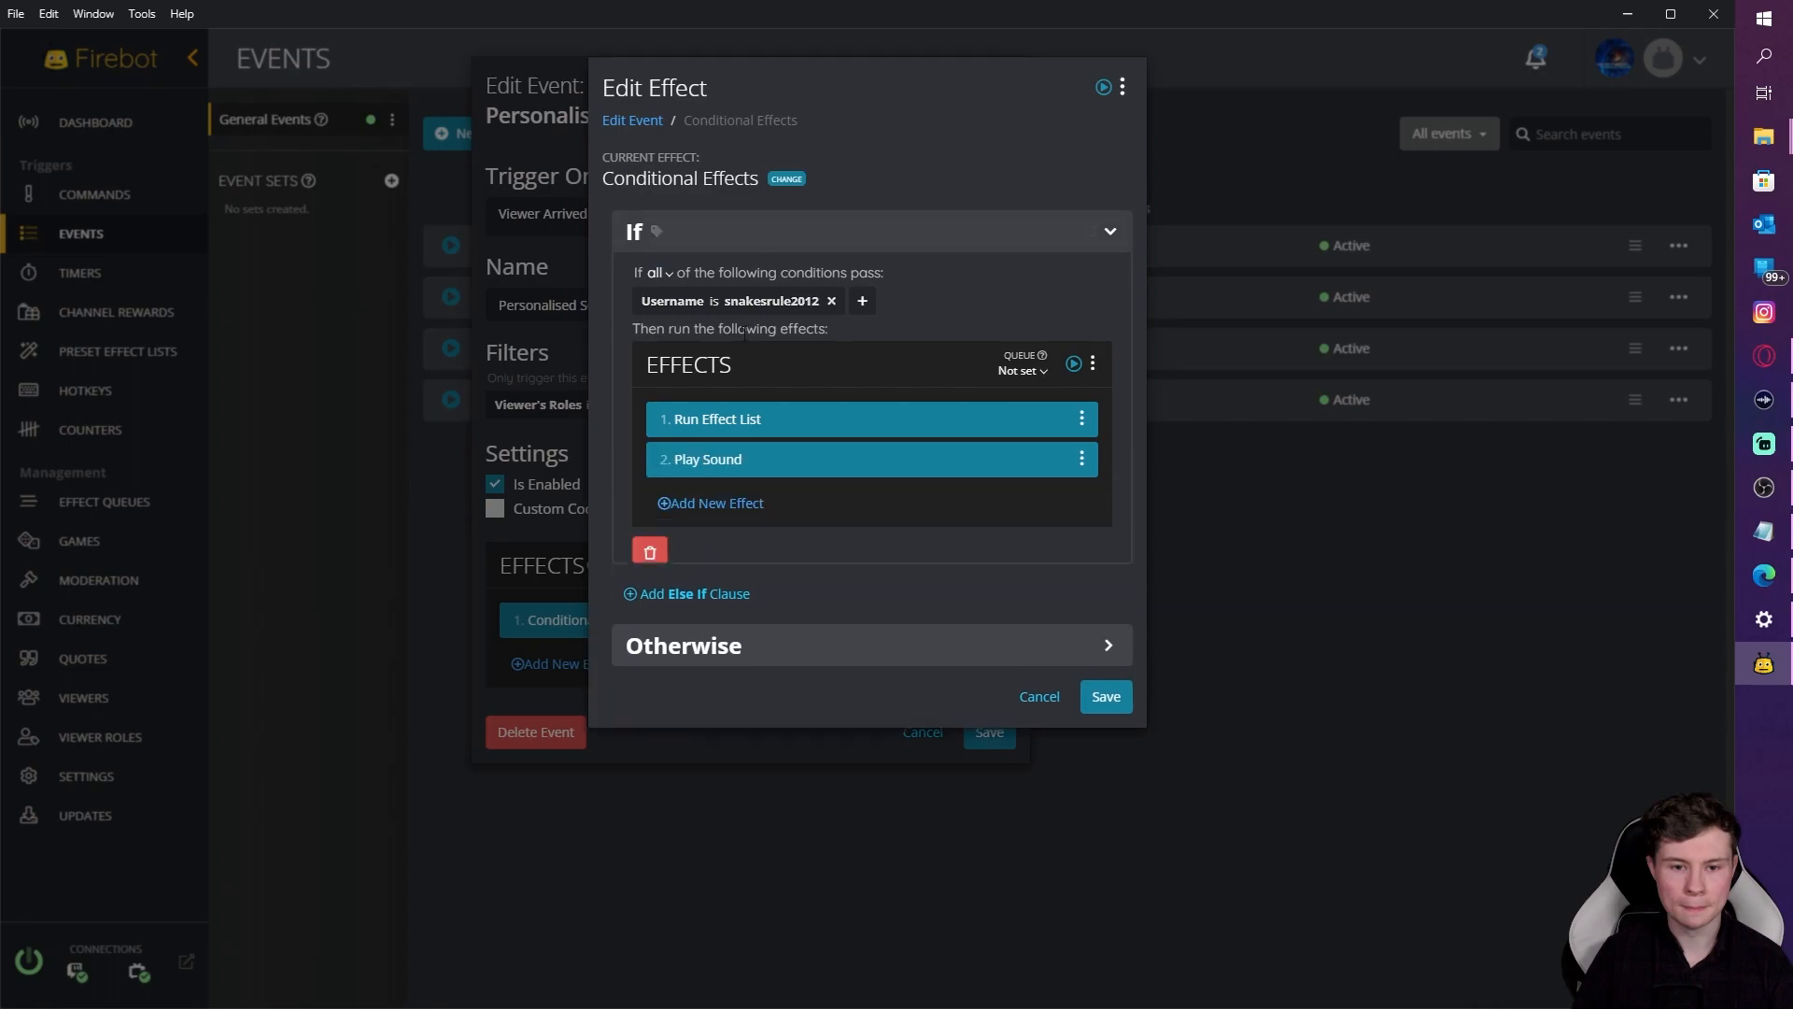
pyautogui.click(750, 420)
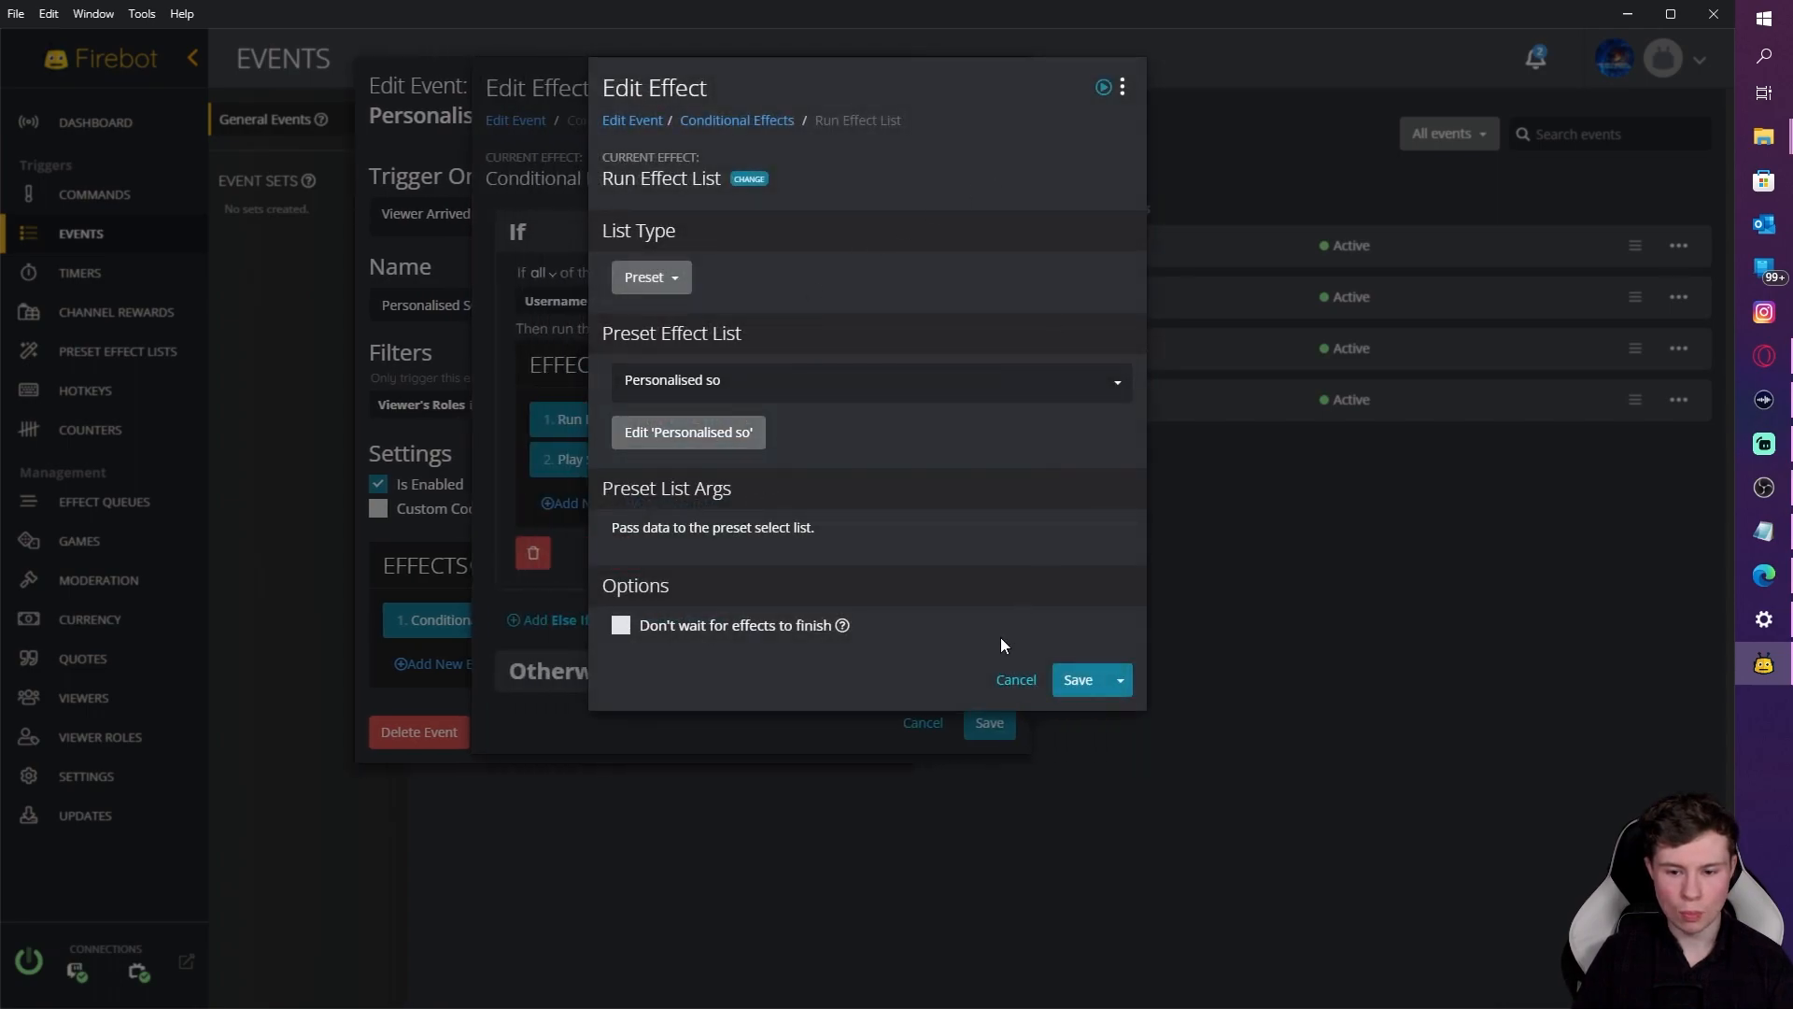
pyautogui.click(1014, 679)
pyautogui.click(807, 480)
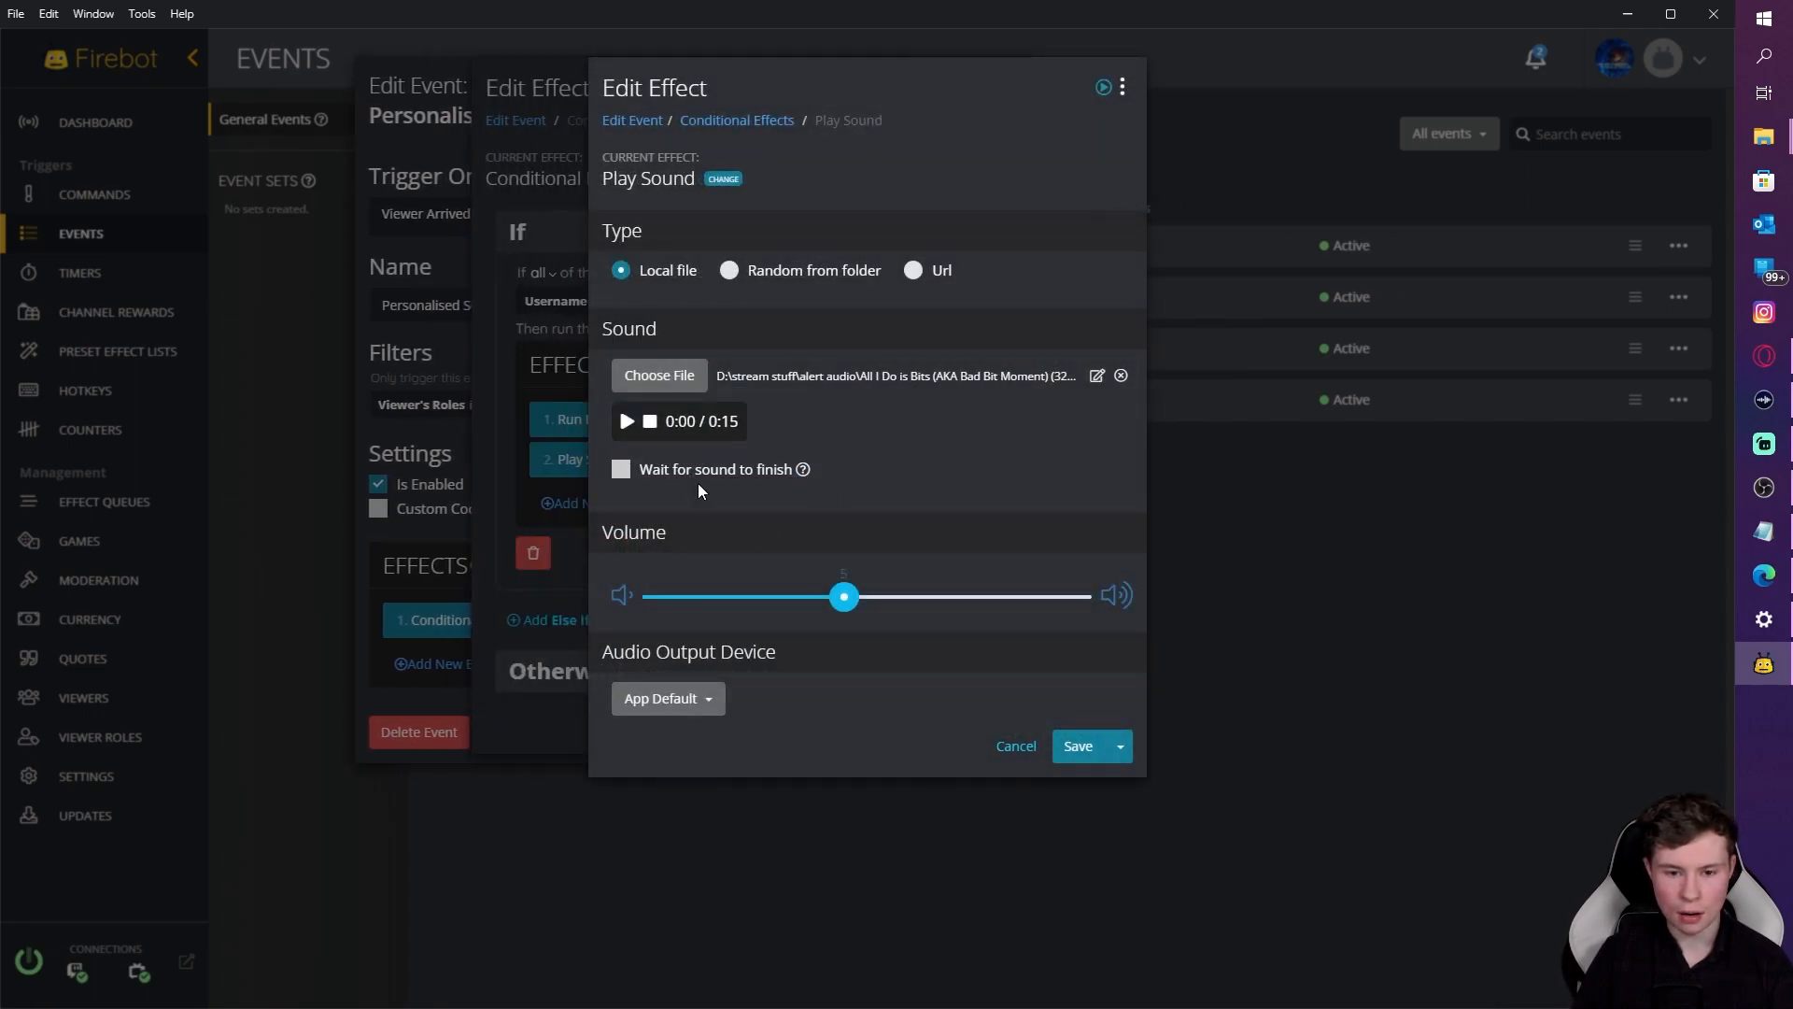
pyautogui.click(1020, 744)
pyautogui.click(1042, 735)
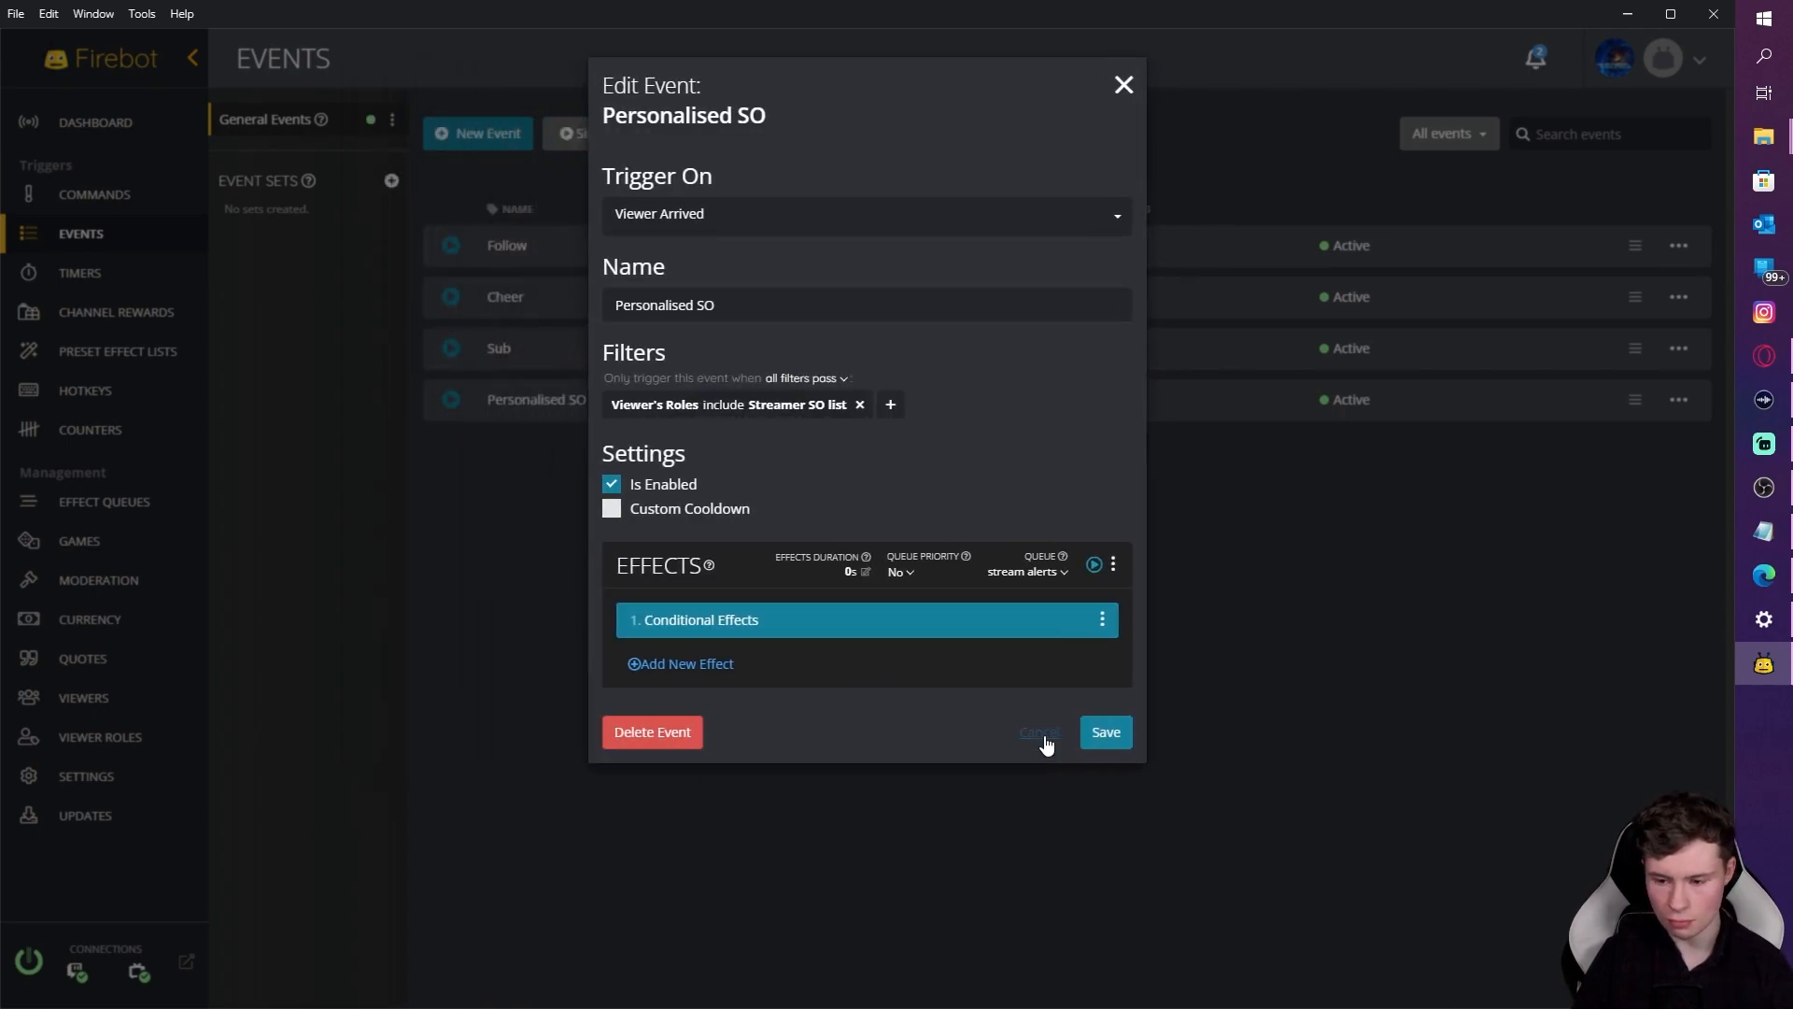
# Step: Set the Personalised SO effects duration to 30 seconds and save the event
pyautogui.click(864, 572)
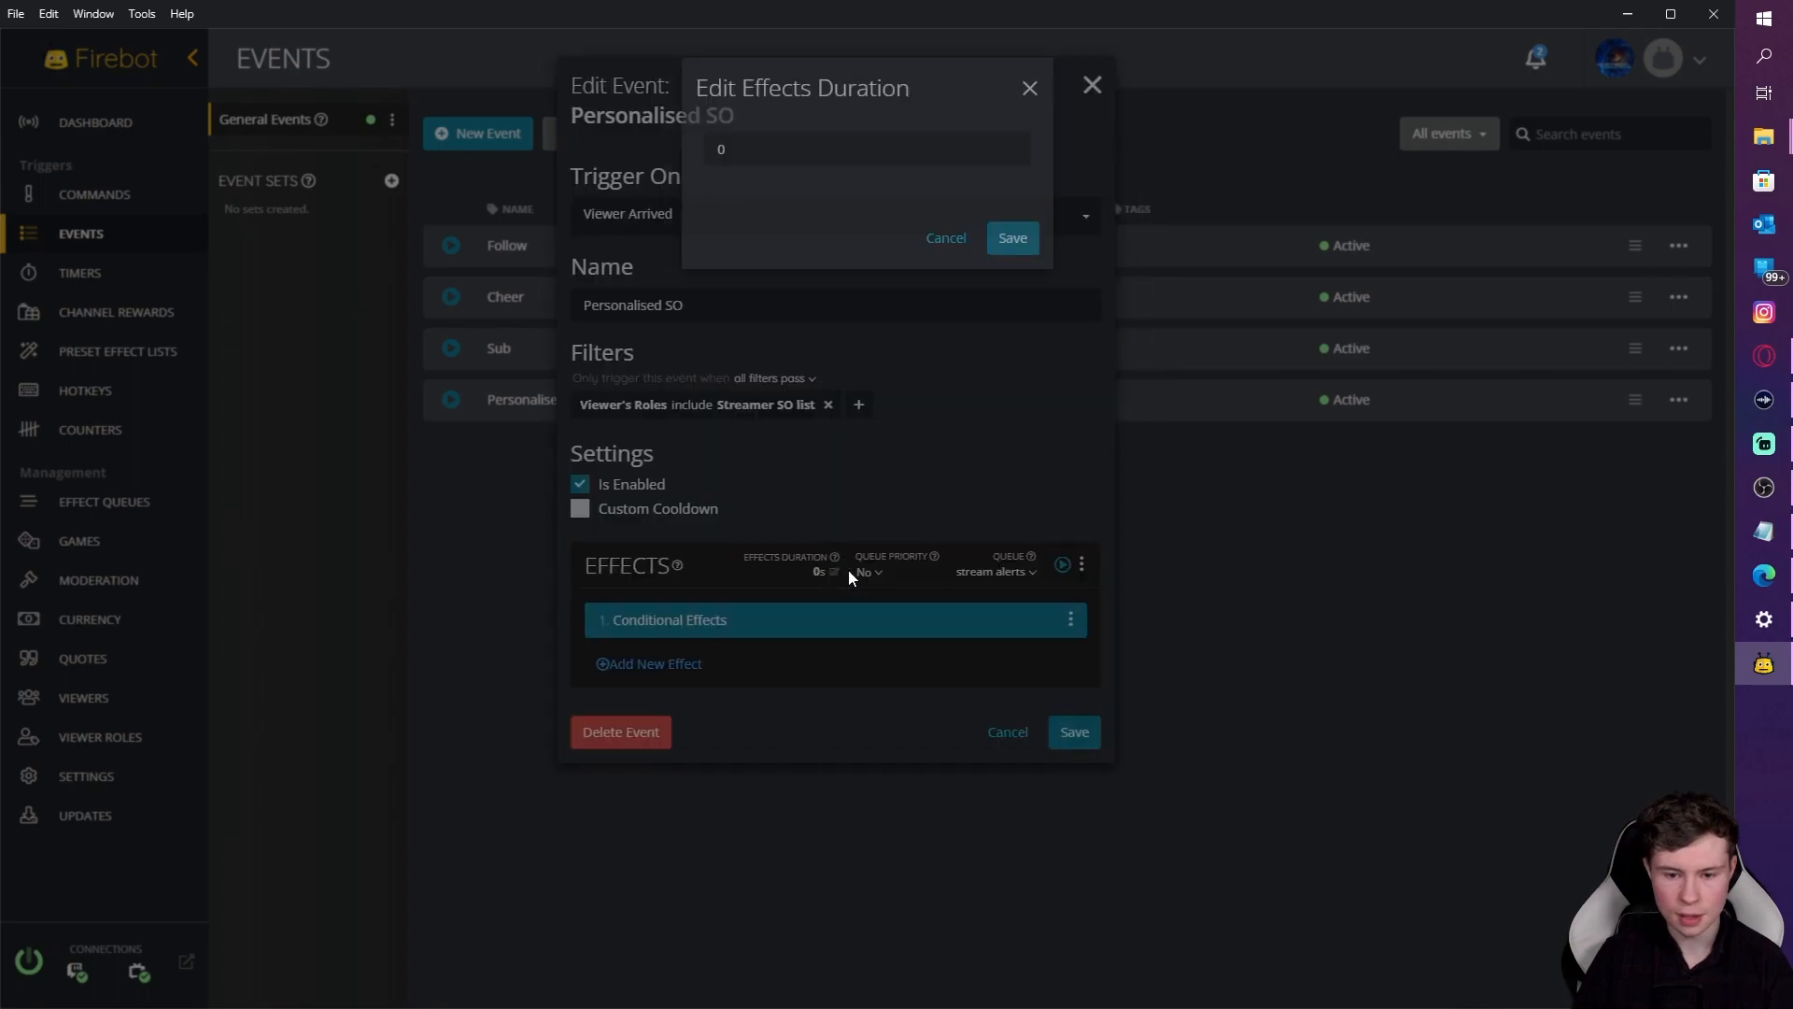
pyautogui.press('BackSpace')
pyautogui.write('30')
pyautogui.click(909, 241)
pyautogui.click(1025, 241)
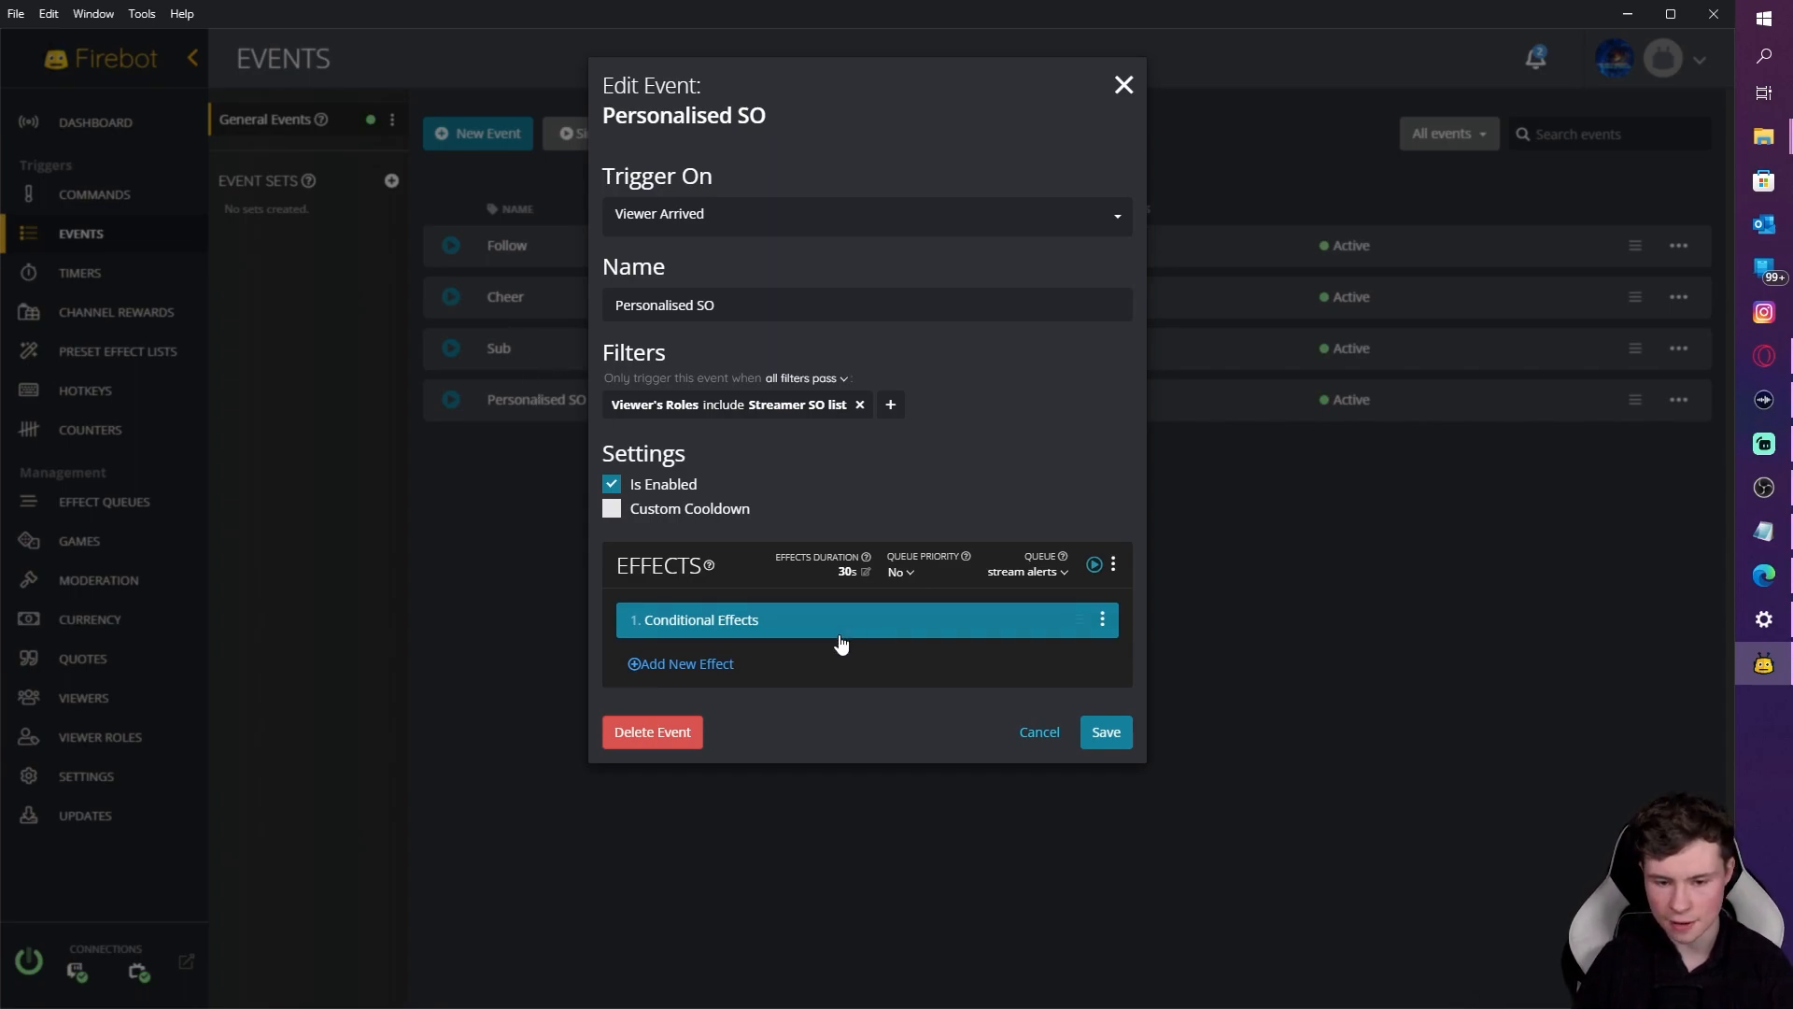
pyautogui.click(1104, 736)
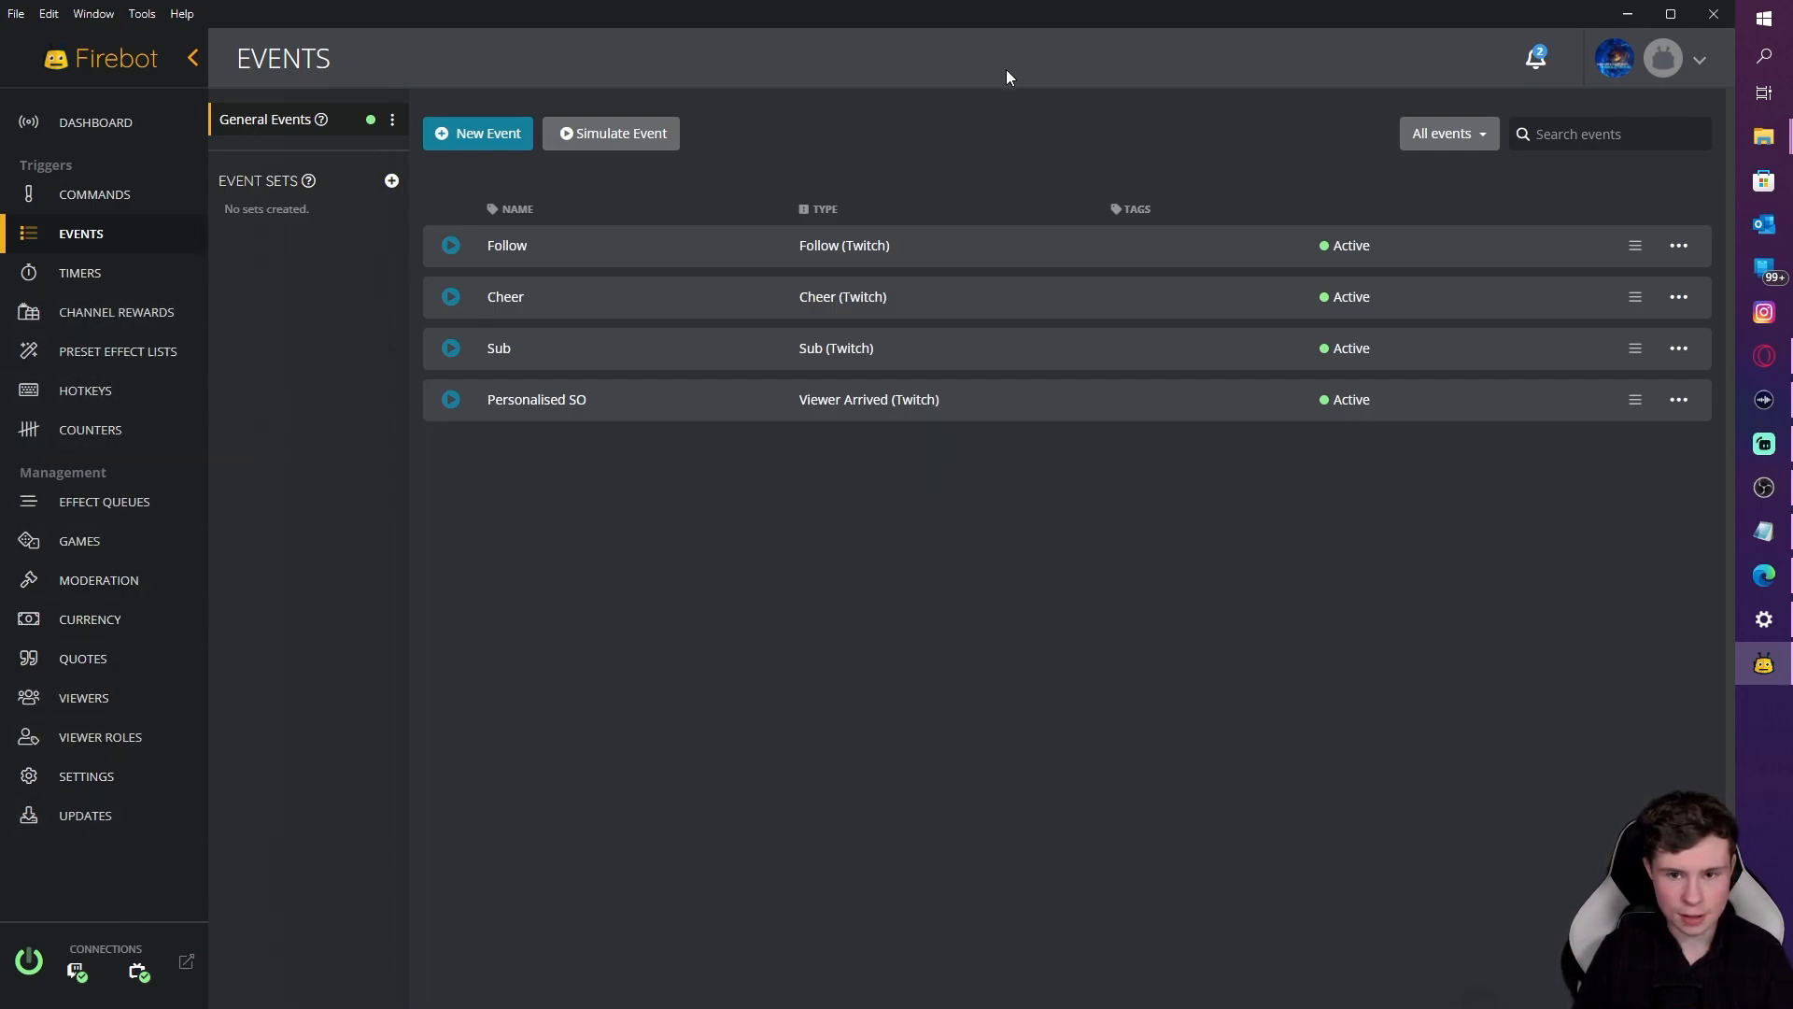
# Step: Restore Firebot to a window over OBS, test-fire the Follow alert, and move the window up-left
pyautogui.moveTo(1338, 13); pyautogui.dragTo(1420, 534)
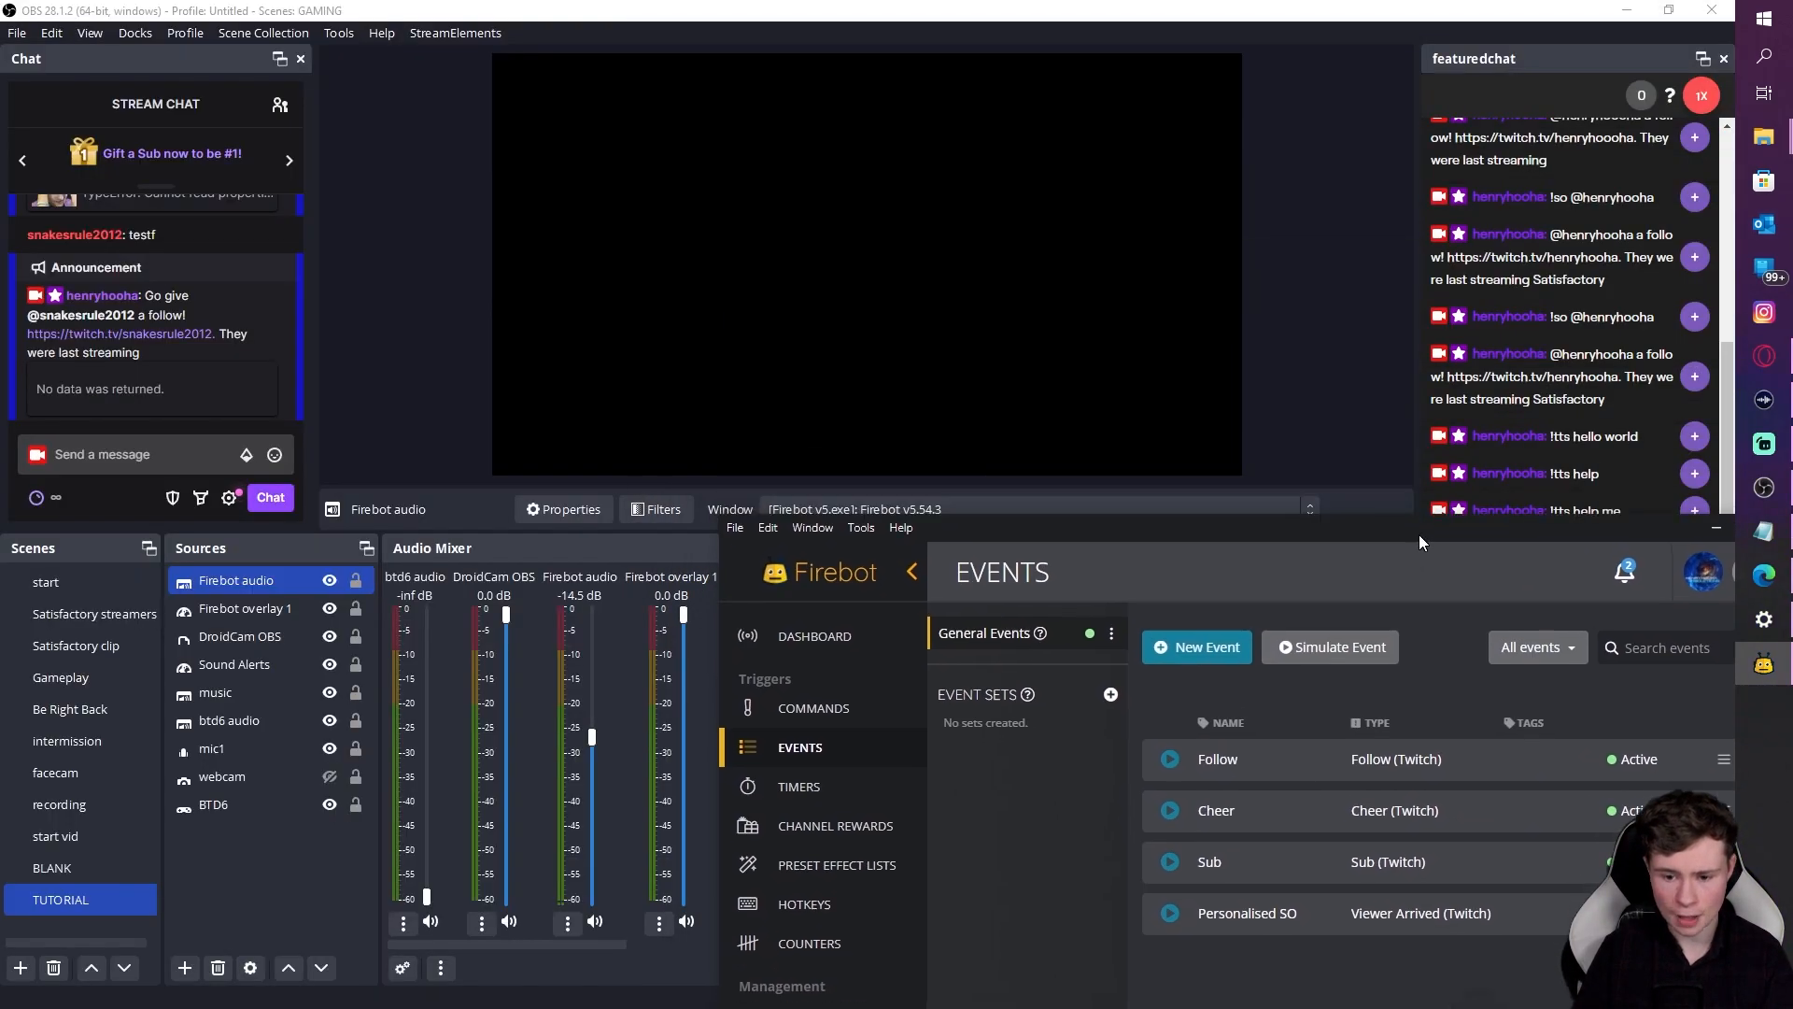
pyautogui.click(1171, 760)
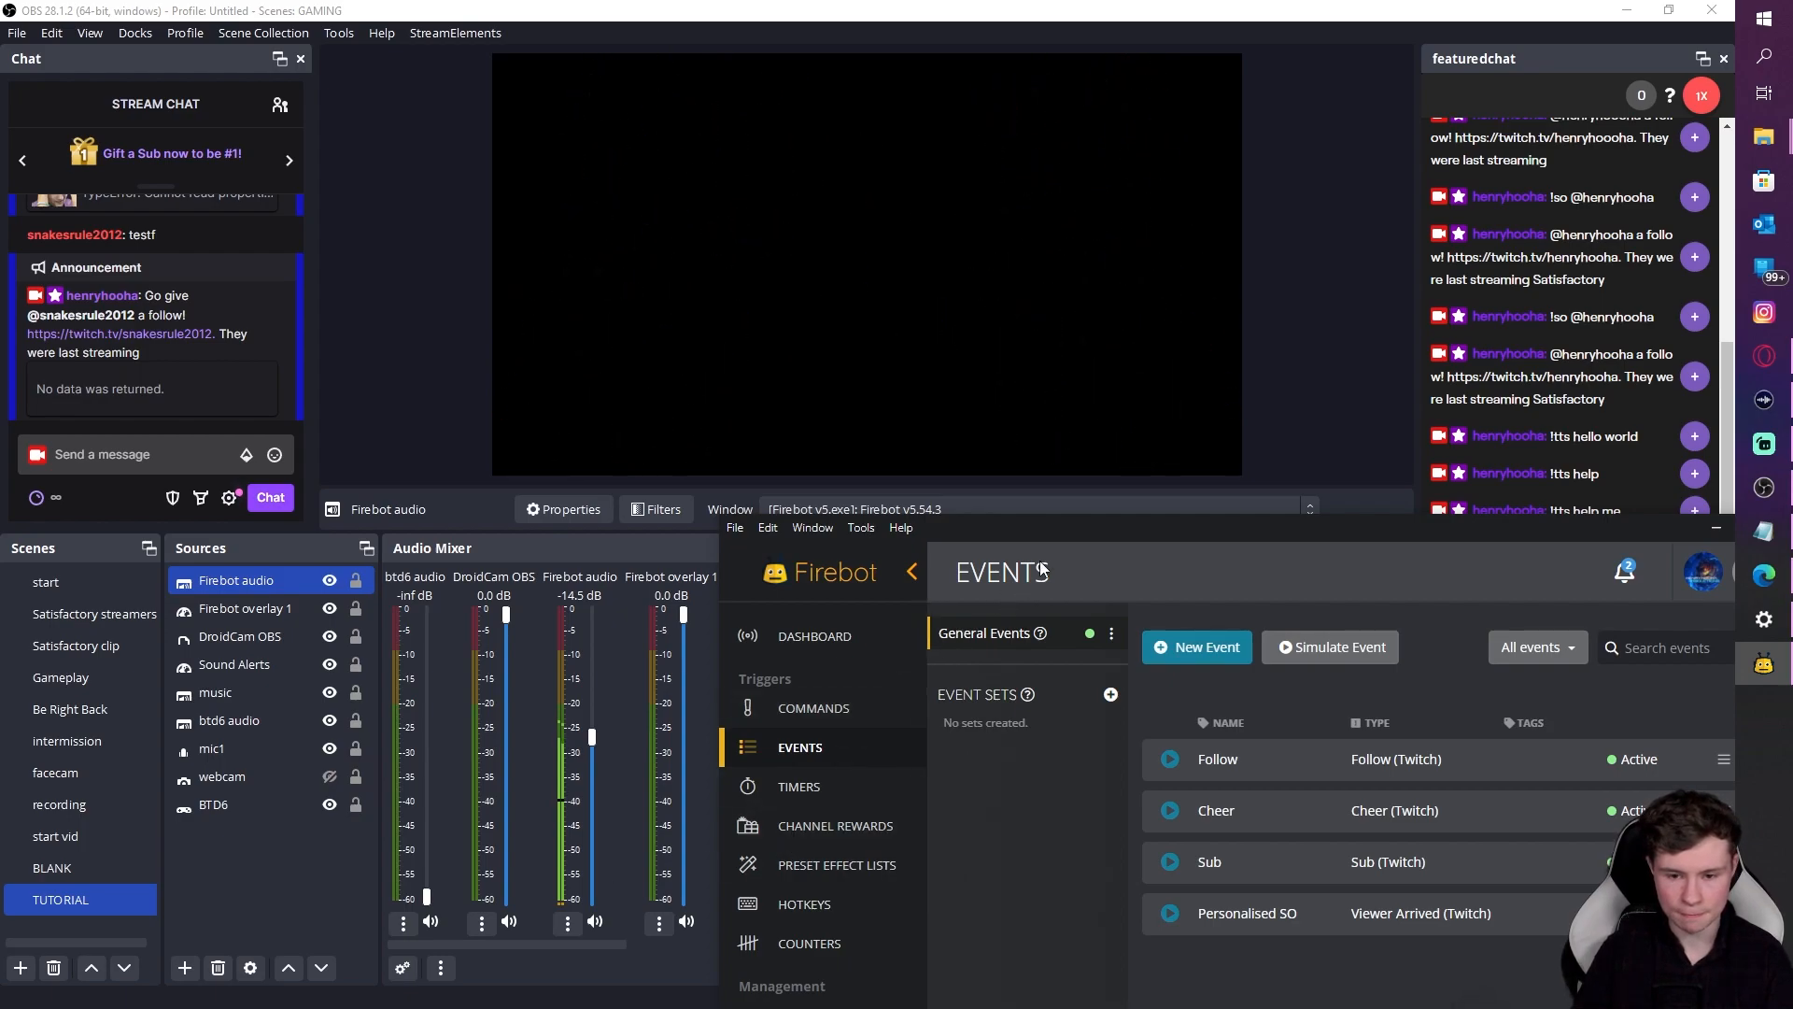
pyautogui.moveTo(1071, 529); pyautogui.dragTo(1071, 504)
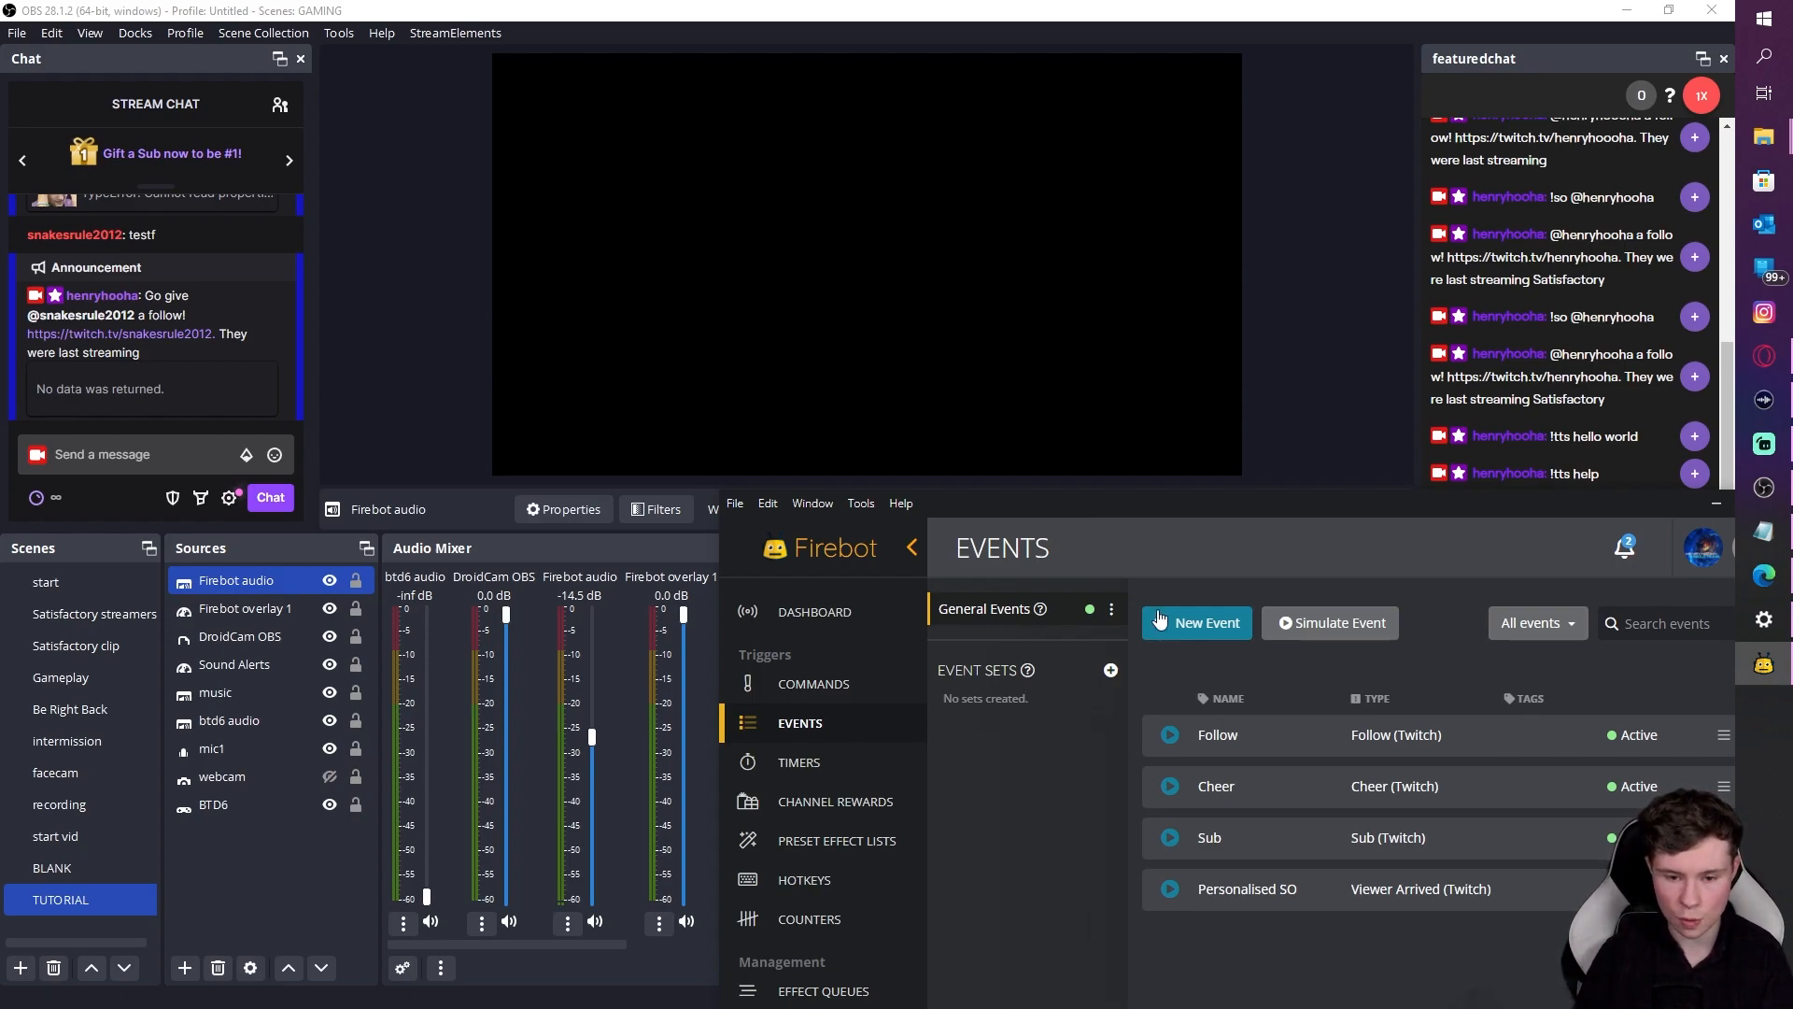
pyautogui.moveTo(1677, 512); pyautogui.dragTo(1524, 346)
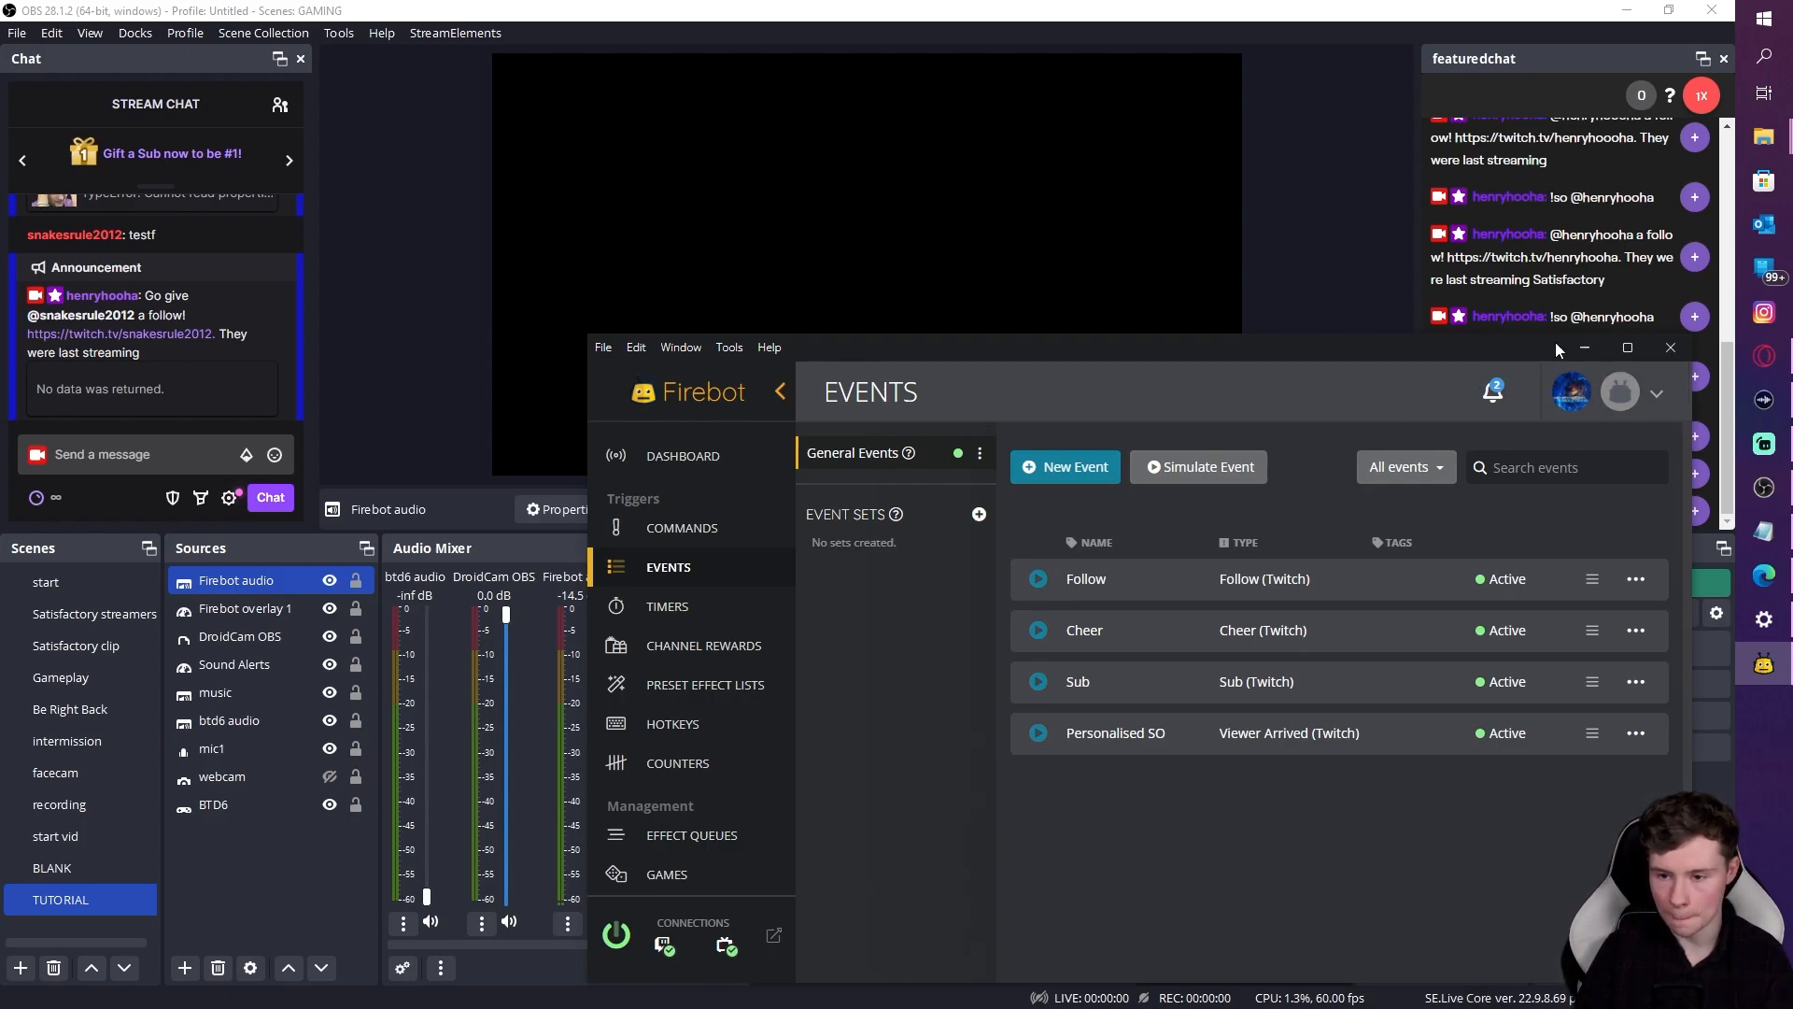
# Step: Minimise Firebot and open the Firebot audio channel's options in the OBS mixer
pyautogui.click(1585, 347)
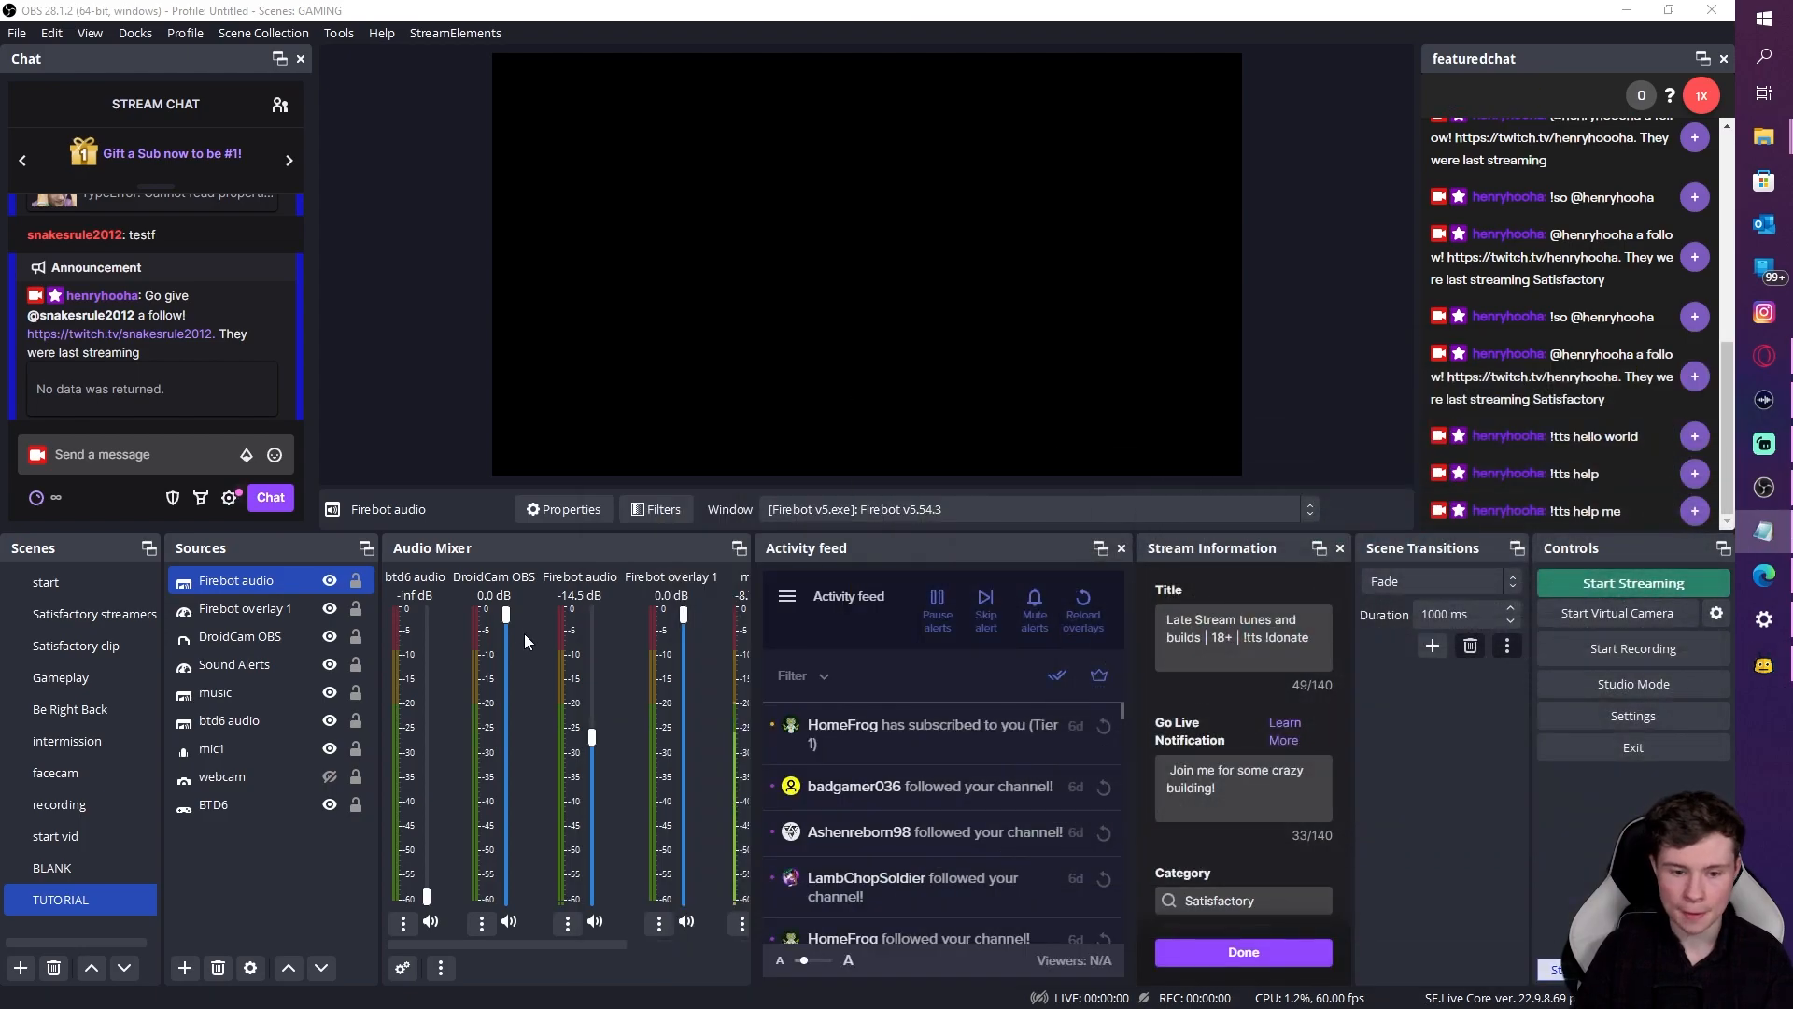
pyautogui.click(568, 925)
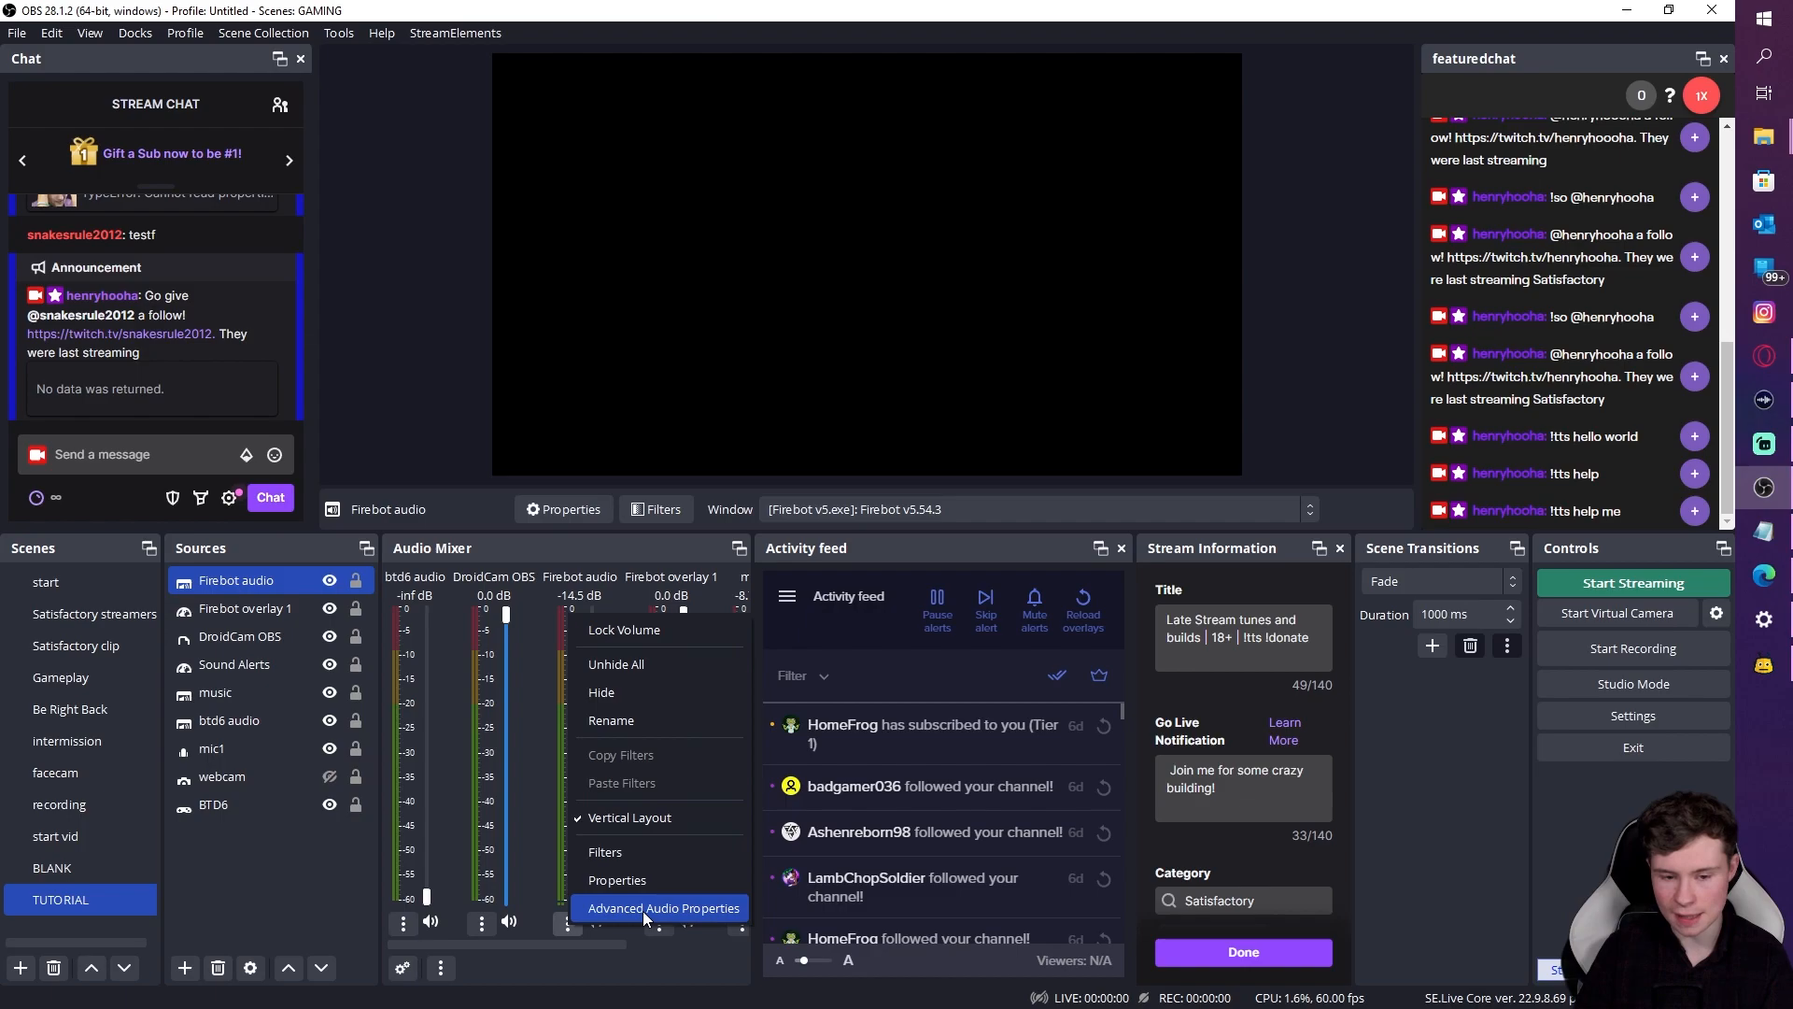
pyautogui.click(669, 946)
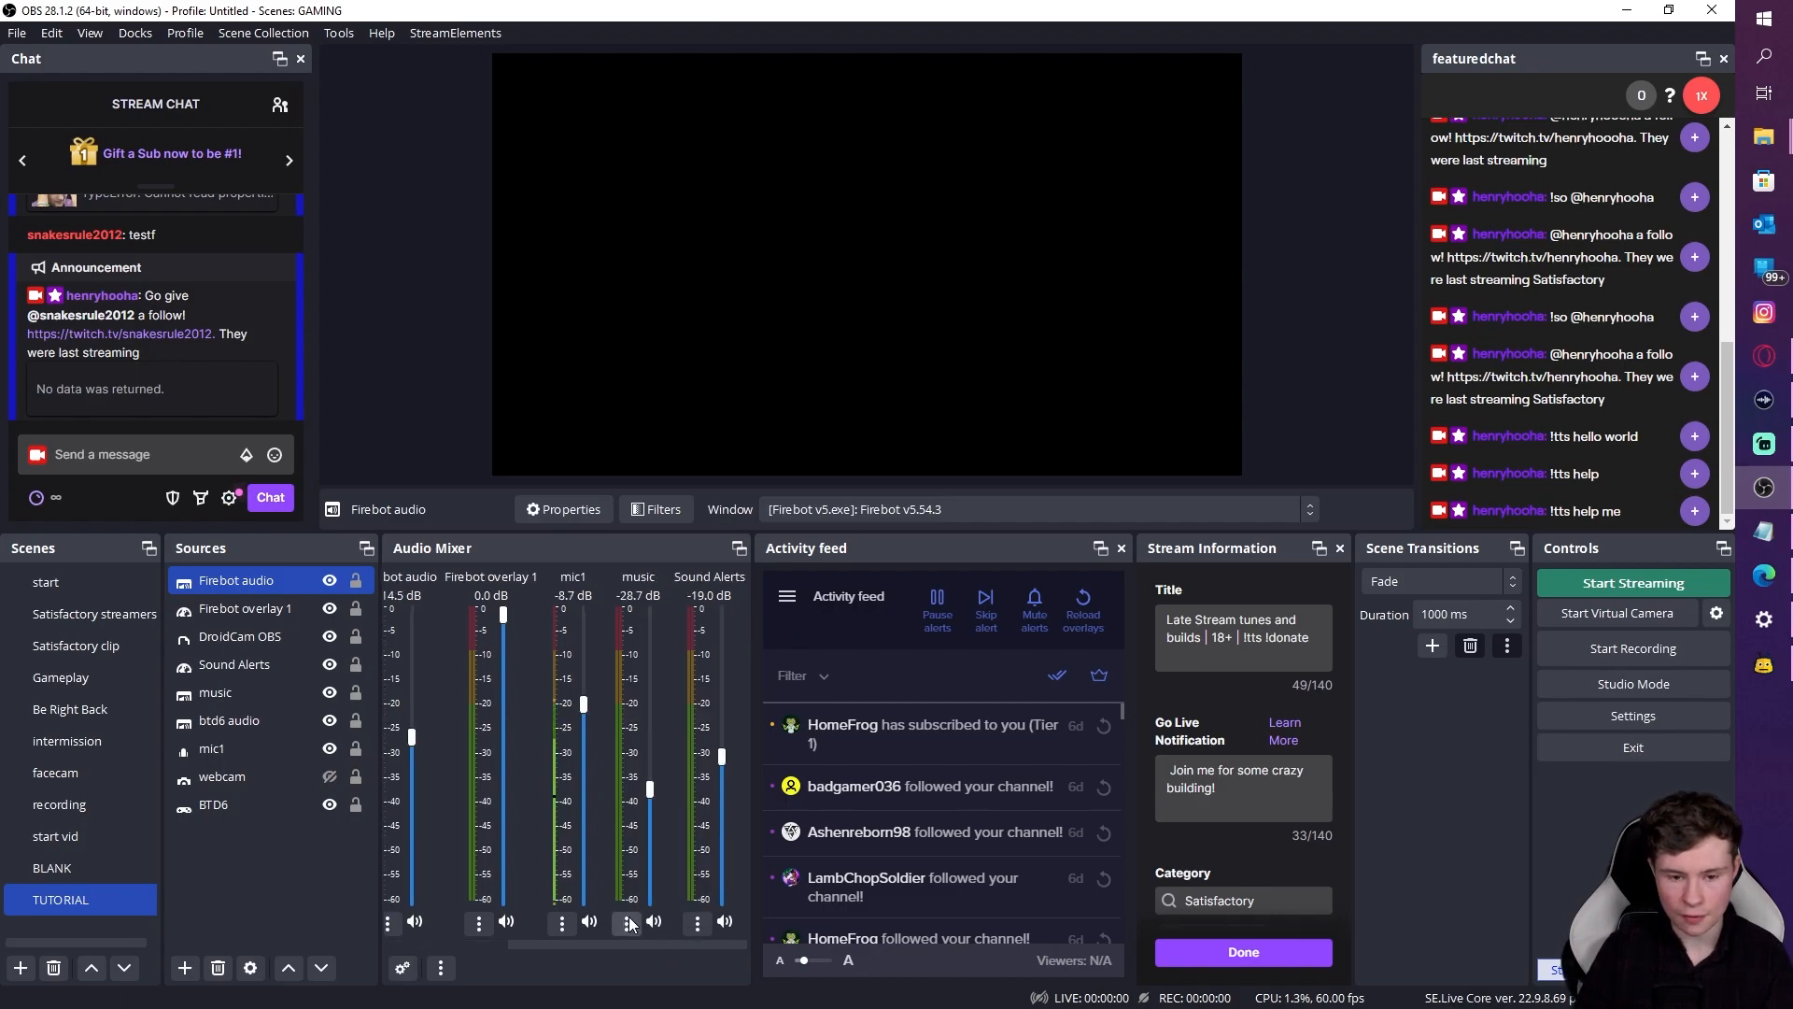
# Step: Show Monitor and Output for Firebot overlay 1's Audio Monitoring, then revert it to Monitor Off
pyautogui.click(480, 923)
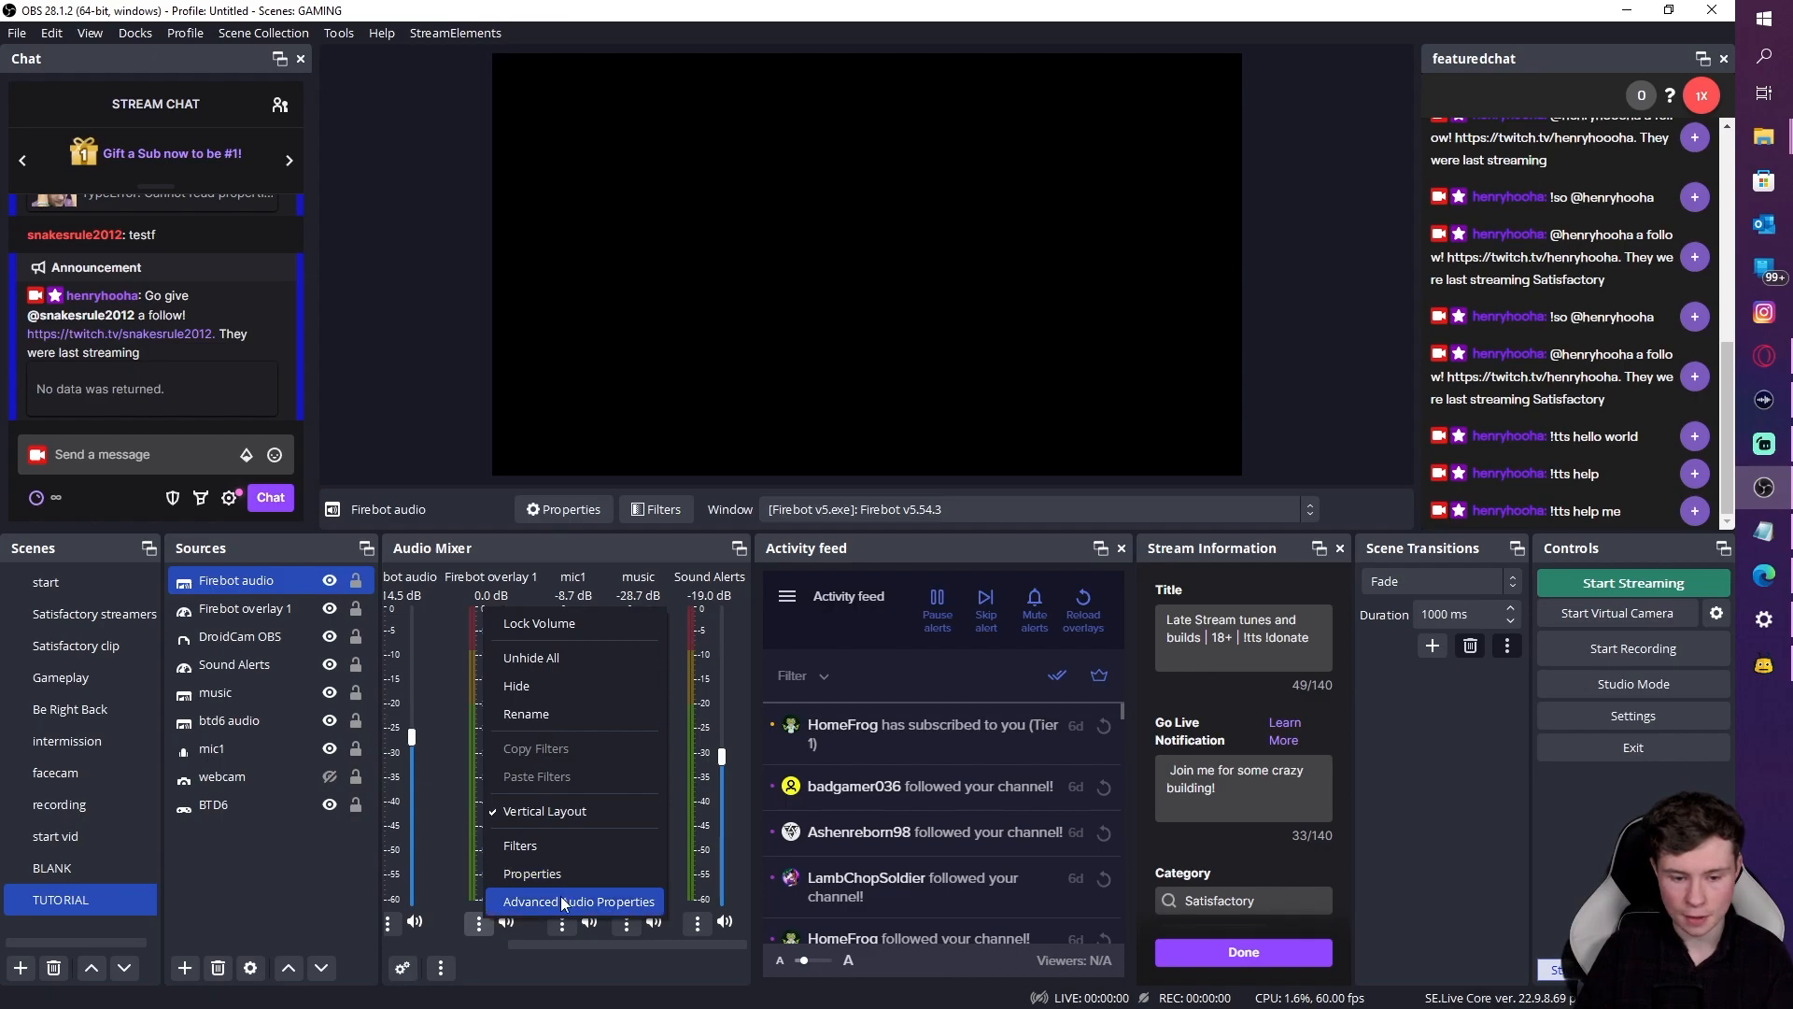
pyautogui.click(563, 902)
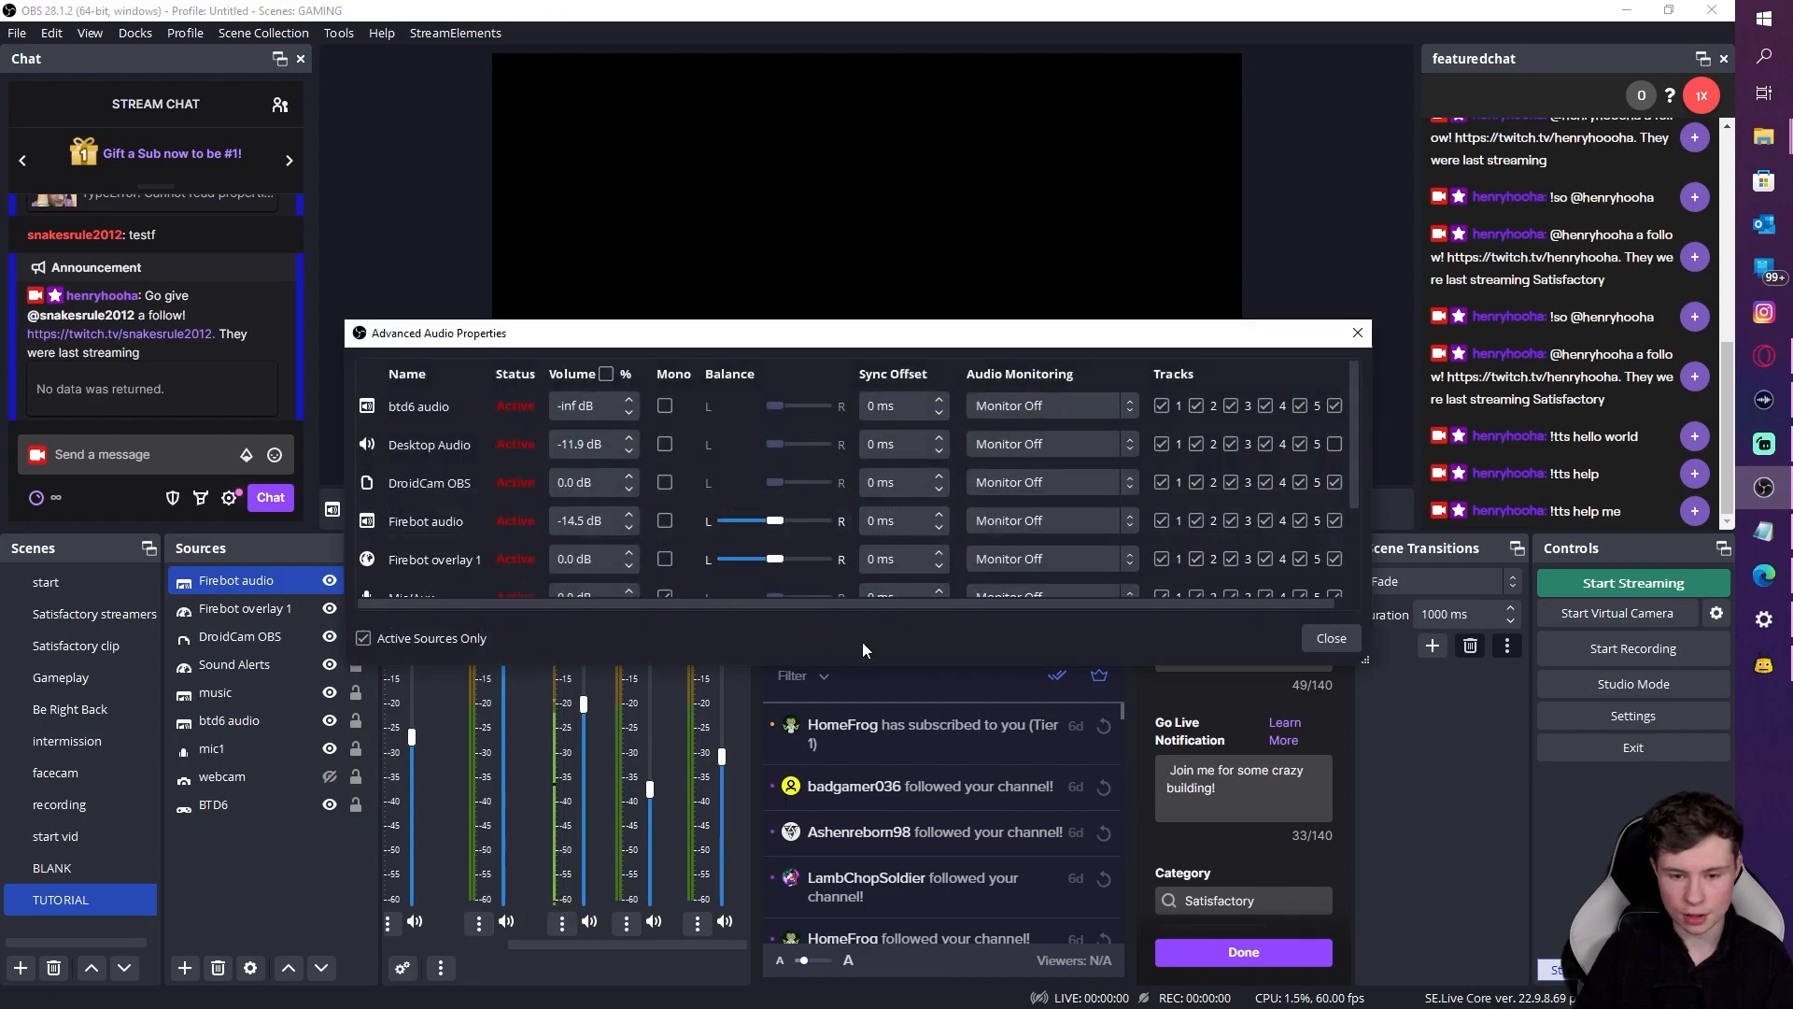
pyautogui.click(1072, 556)
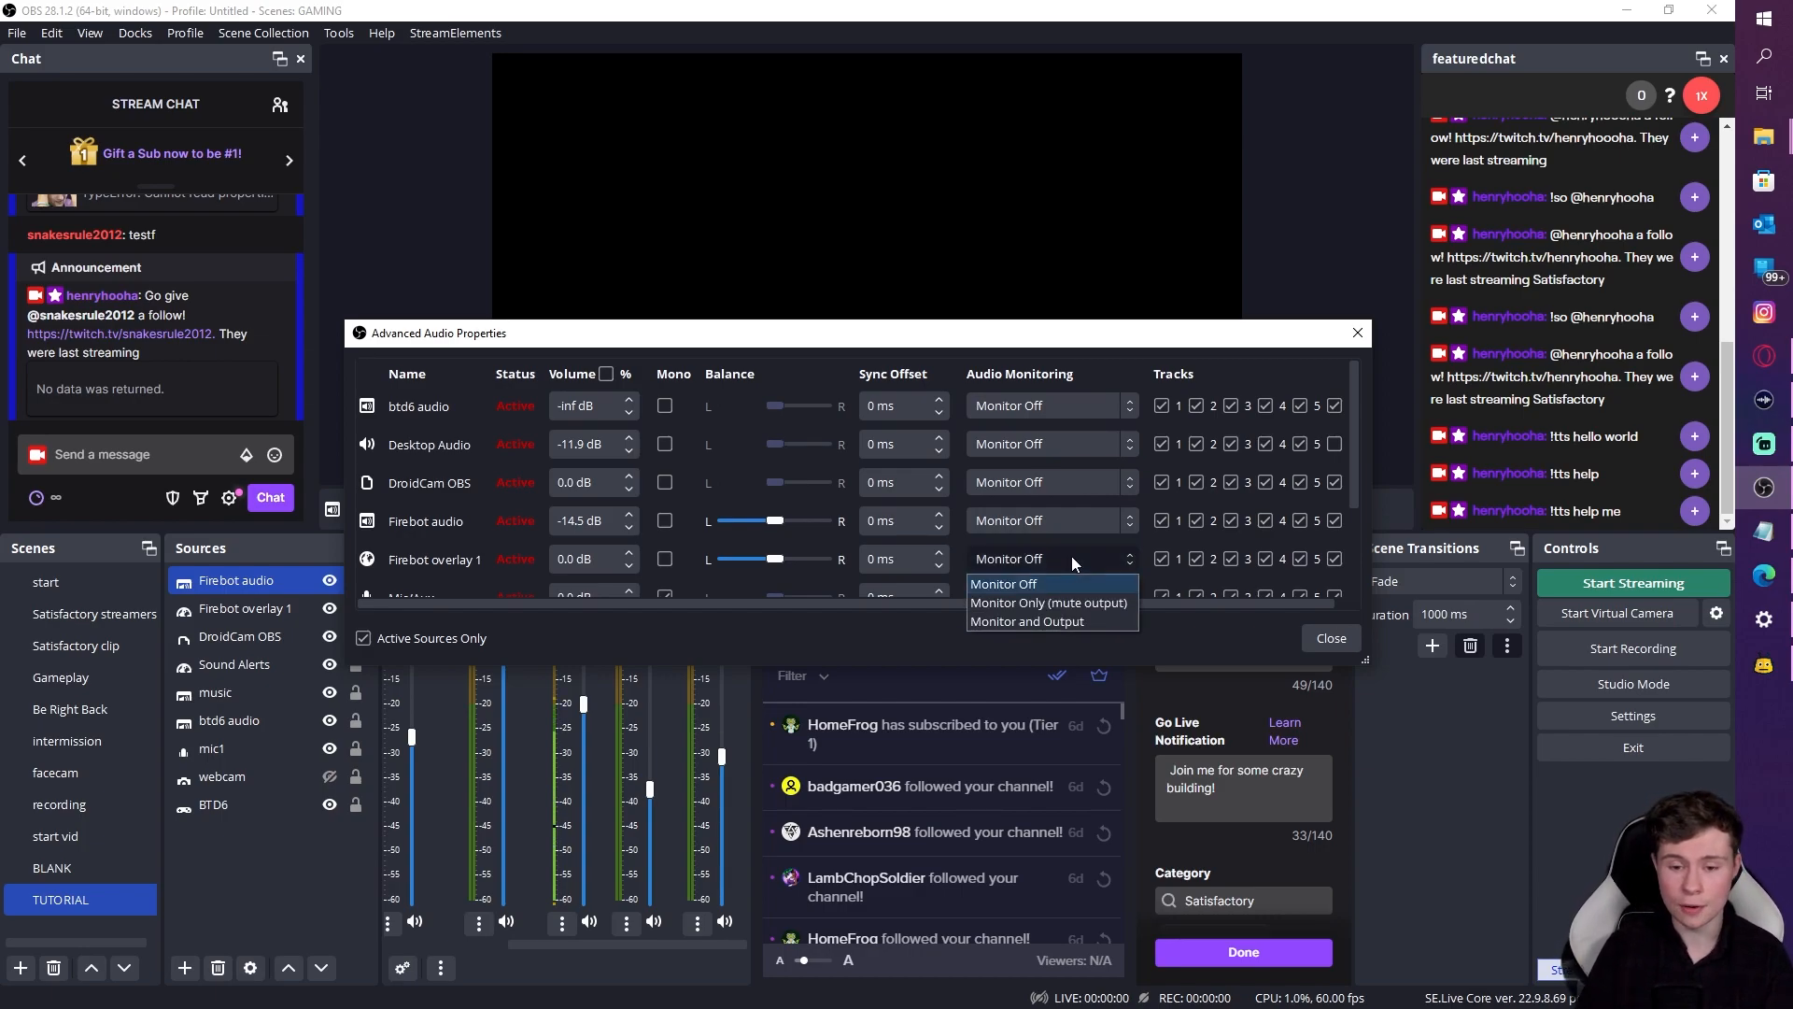
pyautogui.click(1065, 620)
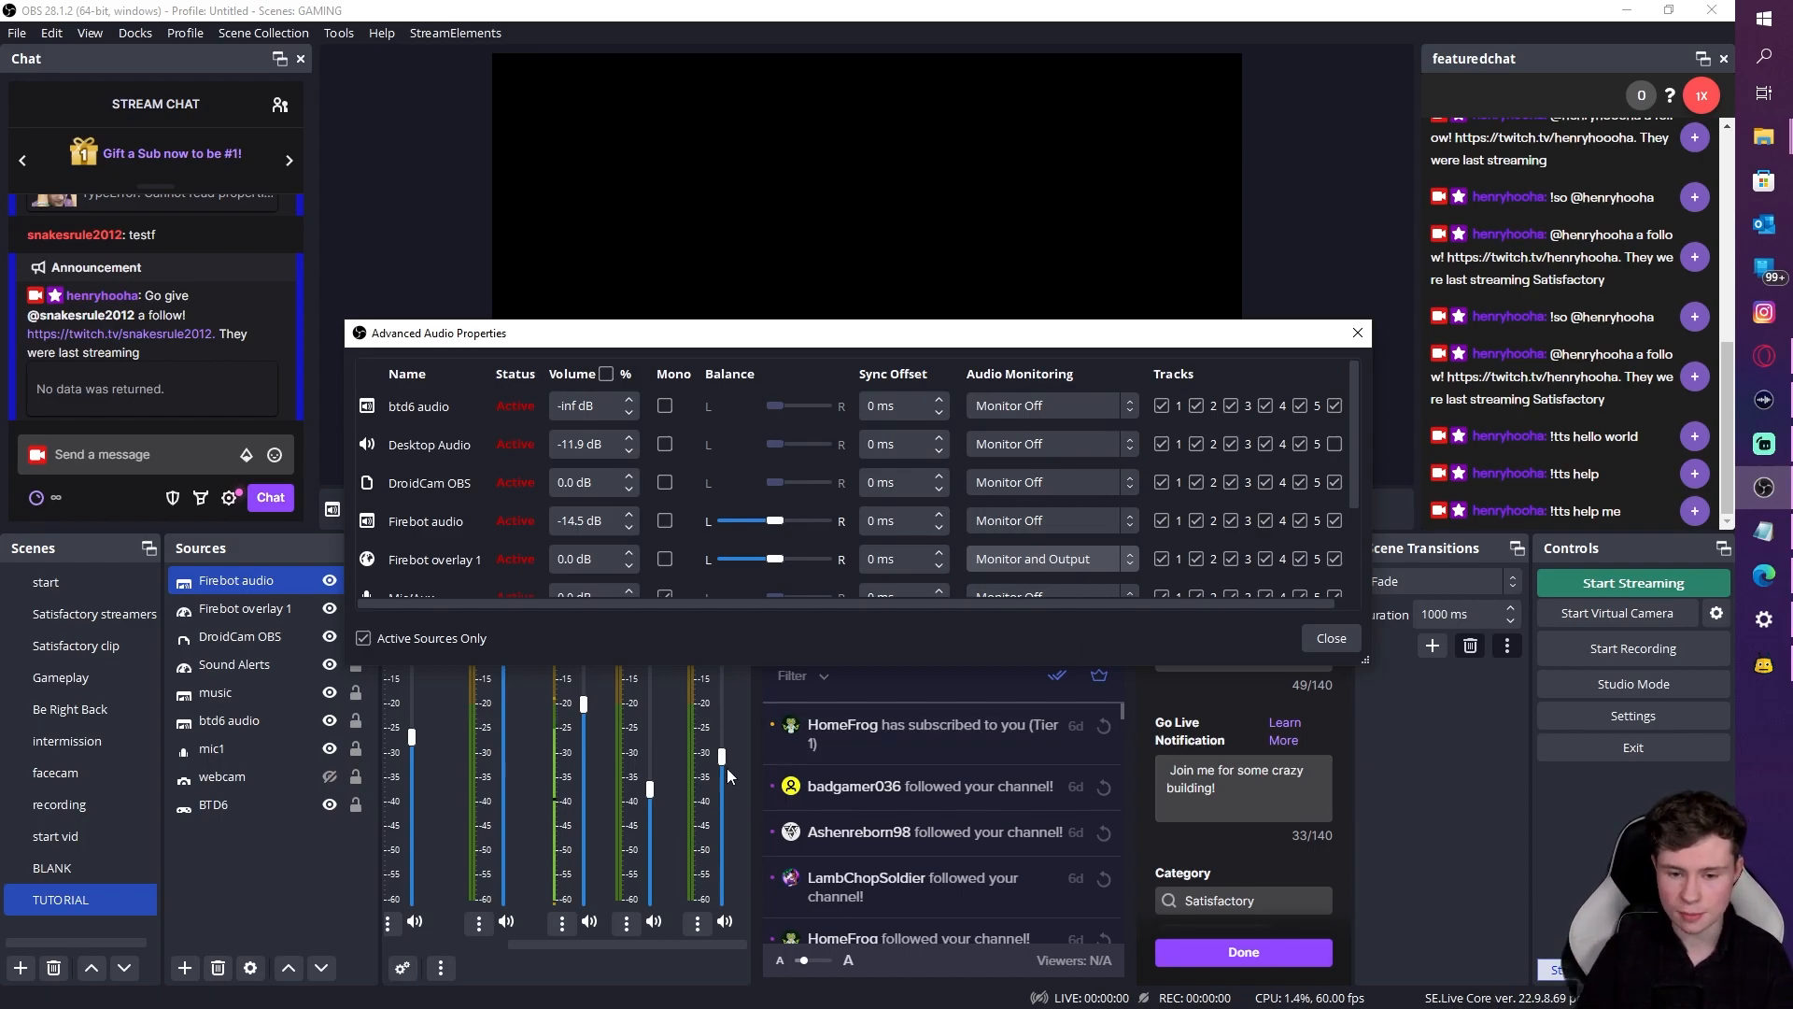
pyautogui.click(1096, 562)
pyautogui.click(1069, 584)
pyautogui.click(1319, 640)
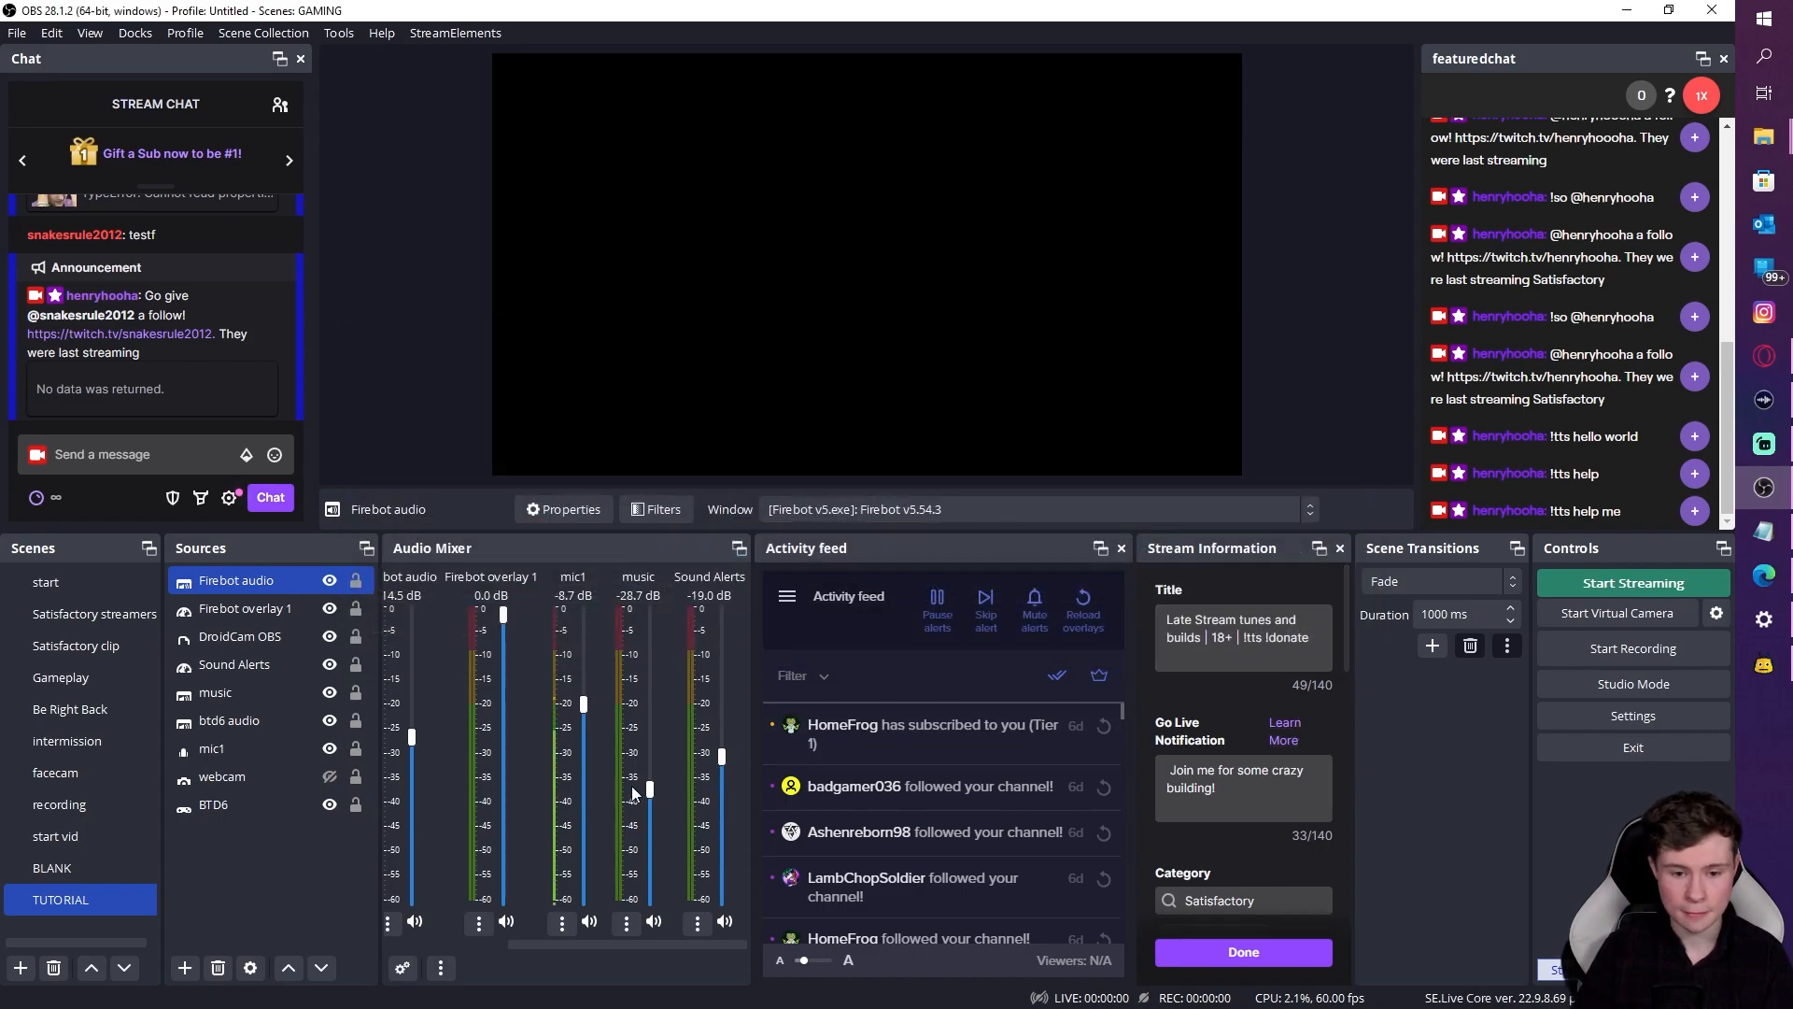